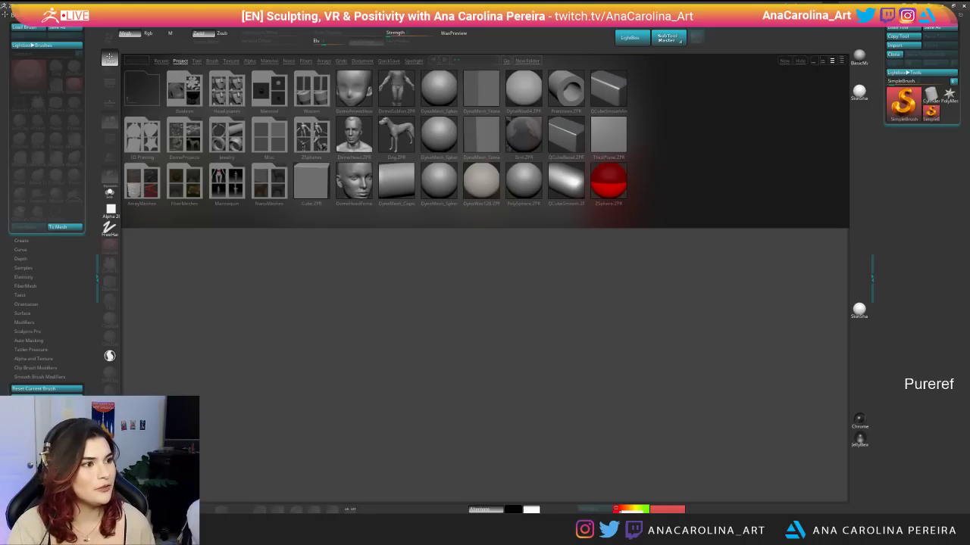
Restore the standard interface layout and expand the tray holding the brush palette.
{"action": "left_click", "coordinate": [386, 15]}
{"action": "left_click", "coordinate": [395, 43]}
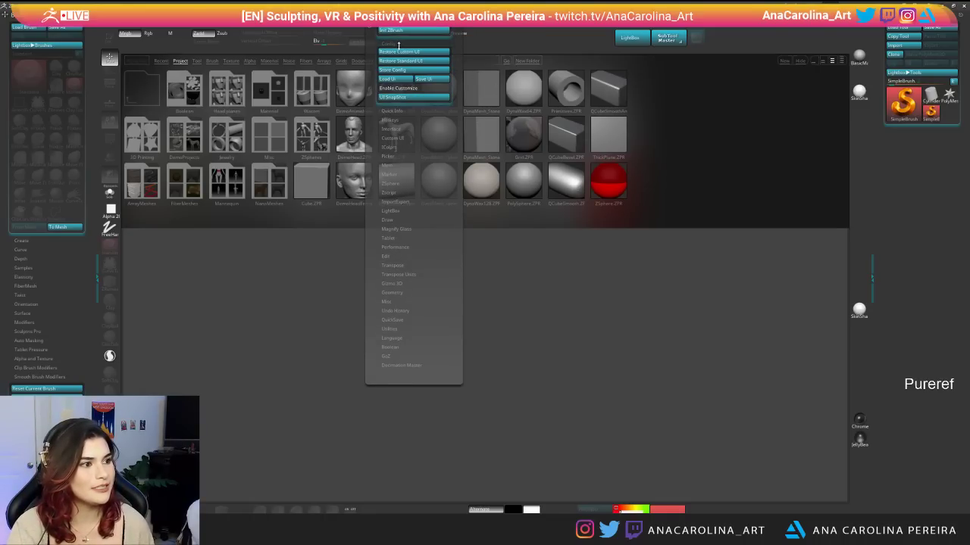
{"action": "left_click", "coordinate": [411, 51]}
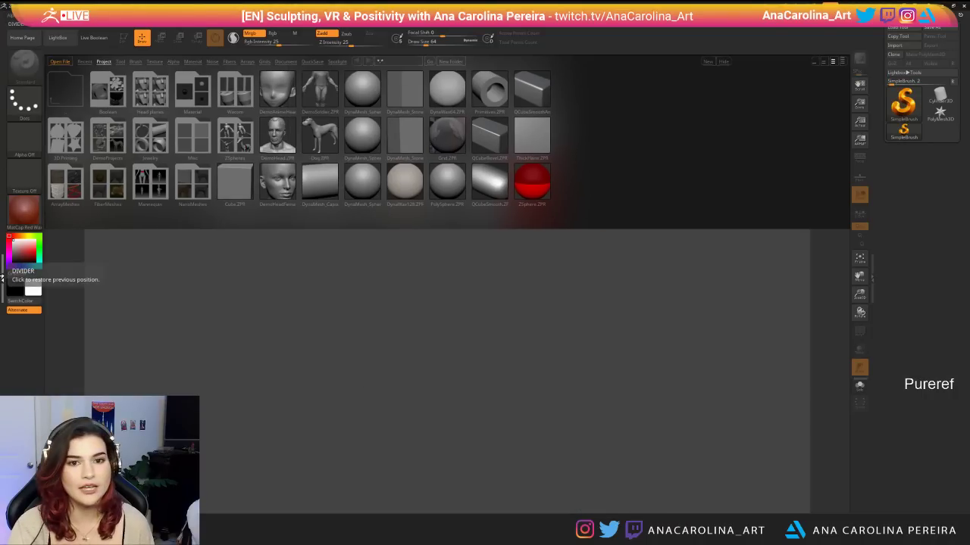
{"action": "left_click", "coordinate": [9, 281]}
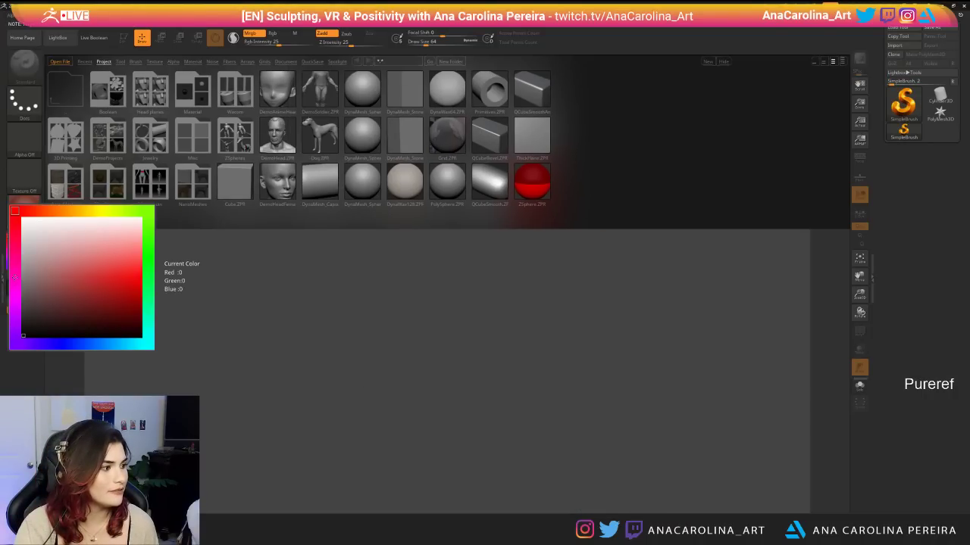
{"action": "left_click", "coordinate": [4, 278]}
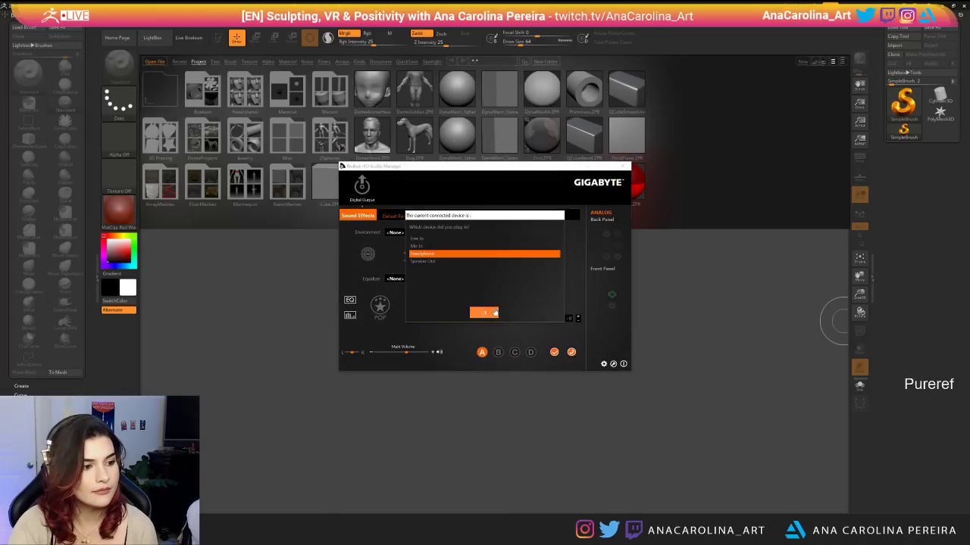
Accept Headphones as the plugged-in audio device and close the audio manager.
{"action": "left_click", "coordinate": [494, 312]}
{"action": "left_click", "coordinate": [627, 167]}
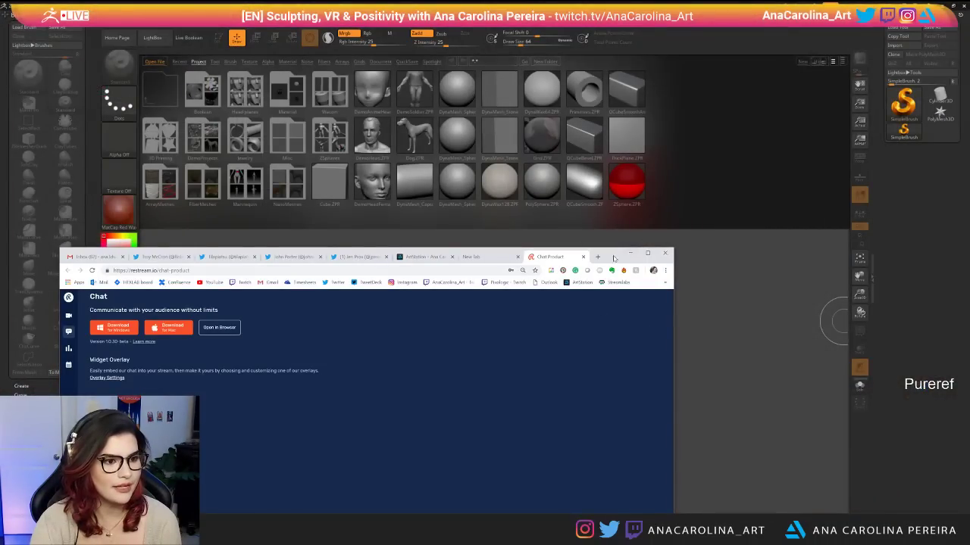
Move the browser window with the Restream chat page off this screen to clear the sculpting workspace.
{"action": "left_click_drag", "start_coordinate": [615, 258], "coordinate": [969, 253]}
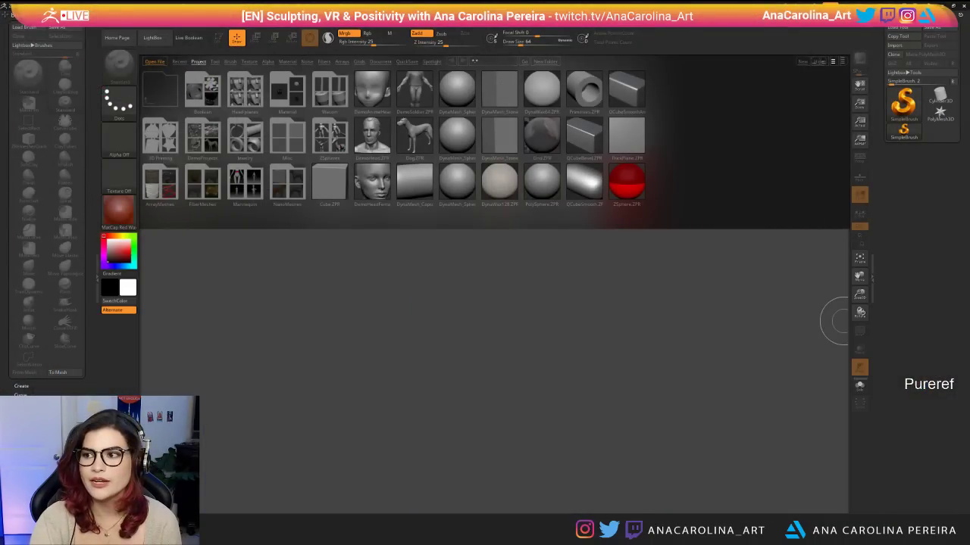
{"action": "left_click_drag", "start_coordinate": [757, 106], "coordinate": [969, 125]}
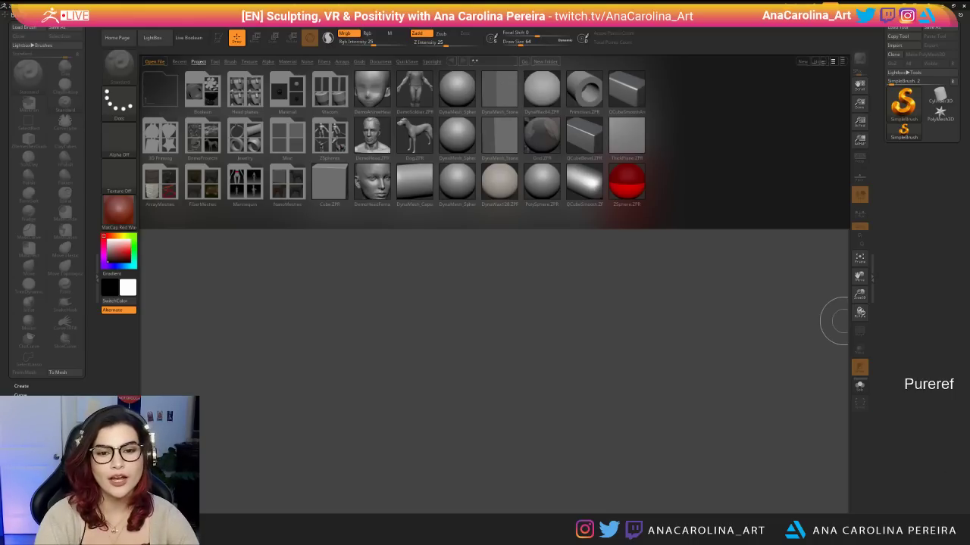
Place the empty PureRef board over the workspace beside the browser window with the "cute sloth" image results.
{"action": "right_click_drag", "start_coordinate": [969, 363], "coordinate": [786, 375]}
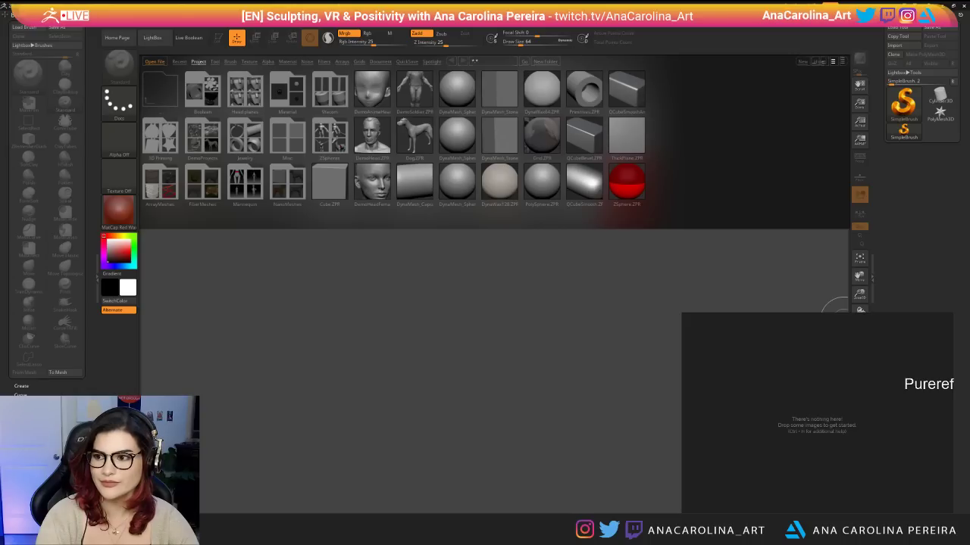
{"action": "left_click_drag", "start_coordinate": [969, 144], "coordinate": [709, 65]}
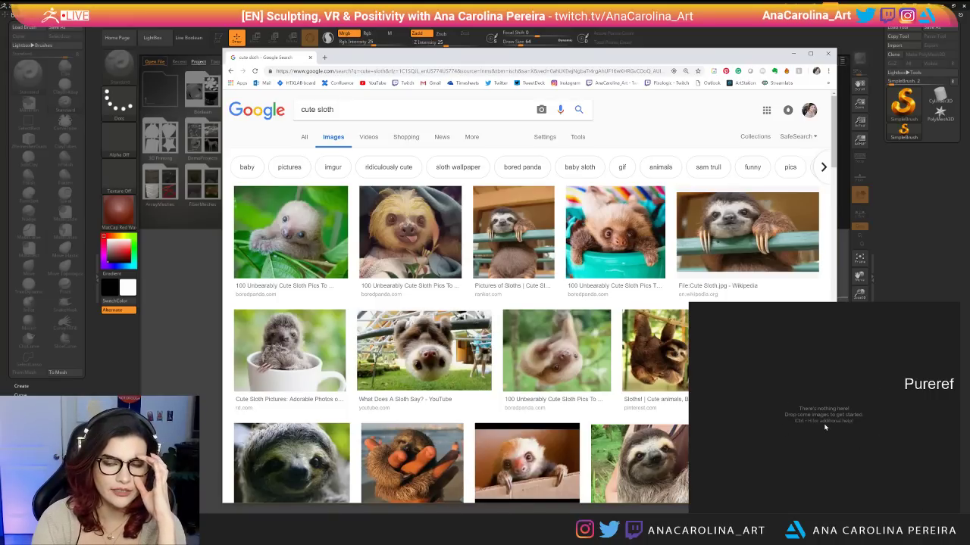
{"action": "mouse_move", "coordinate": [857, 400]}
{"action": "right_mouse_down"}
{"action": "mouse_move", "coordinate": [732, 420]}
{"action": "mouse_move", "coordinate": [817, 338]}
{"action": "mouse_move", "coordinate": [863, 389]}
{"action": "right_mouse_up"}
{"action": "left_click_drag", "start_coordinate": [862, 387], "coordinate": [859, 384]}
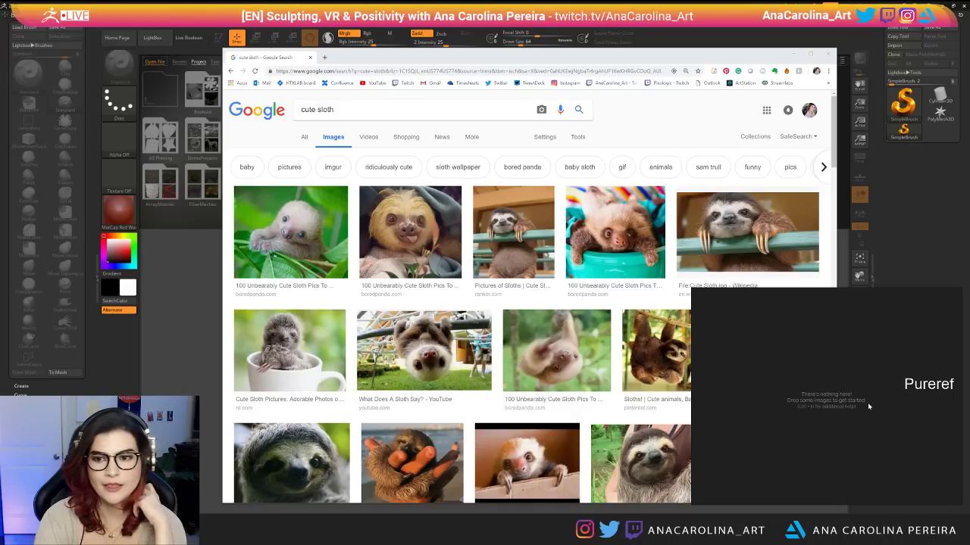
{"action": "left_click_drag", "start_coordinate": [868, 406], "coordinate": [870, 419]}
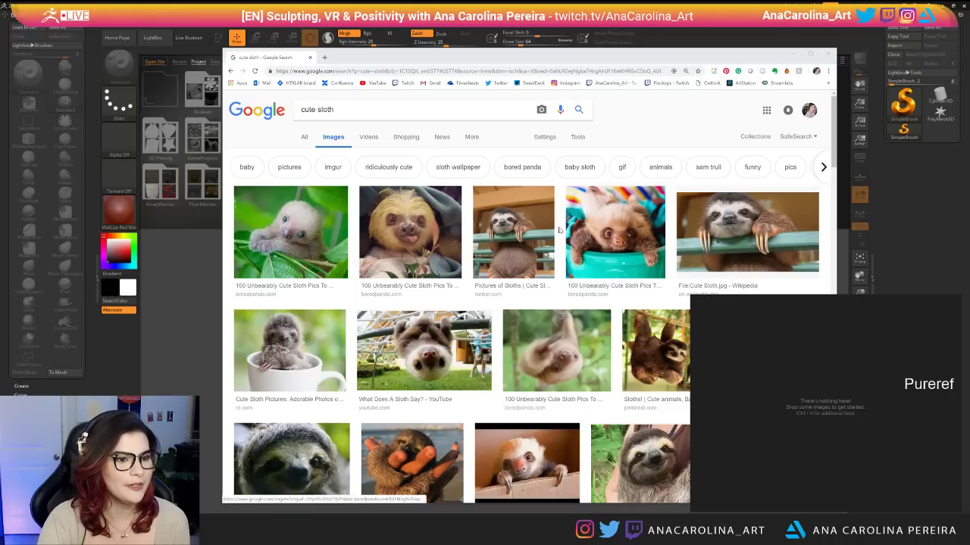
Open the 650 × 975 photo of the sloth on the green railing and add it to the PureRef board.
{"action": "left_click", "coordinate": [518, 221]}
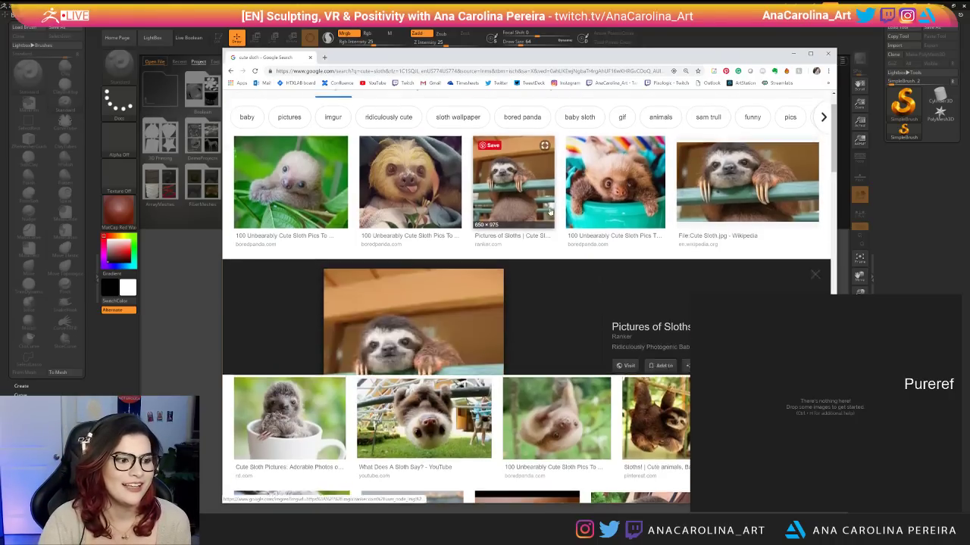
{"action": "left_click_drag", "start_coordinate": [658, 58], "coordinate": [616, 40]}
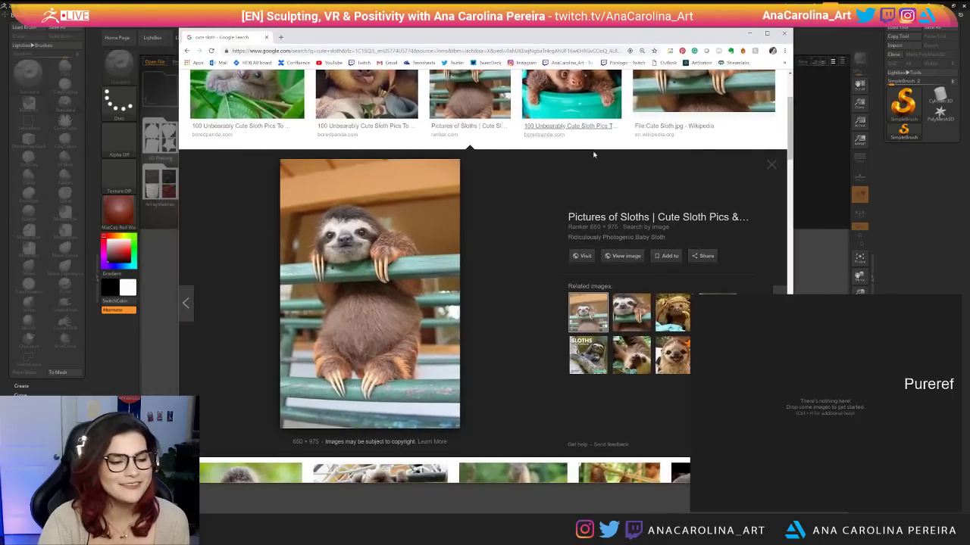
{"action": "scroll", "coordinate": [472, 199], "scroll_direction": "up", "scroll_amount": 3}
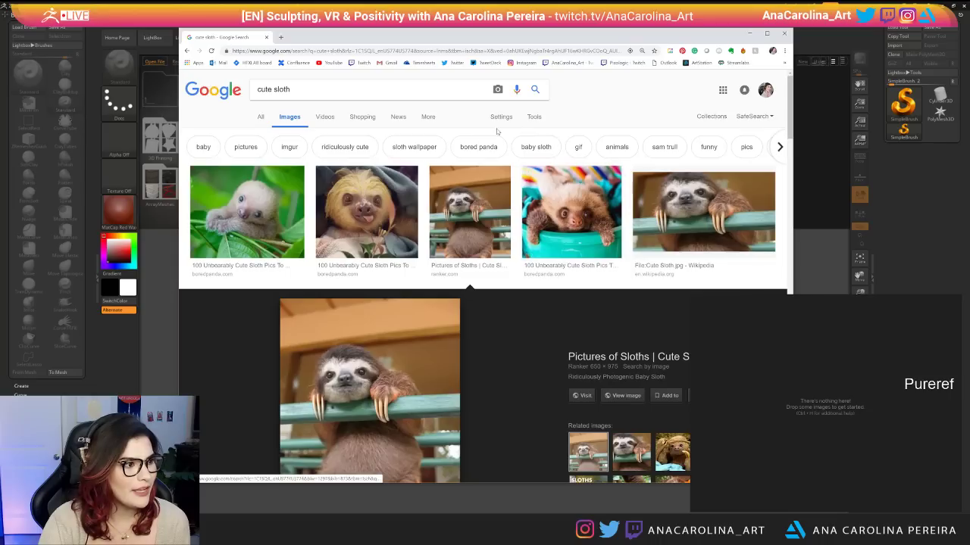
{"action": "left_click_drag", "start_coordinate": [424, 356], "coordinate": [774, 413]}
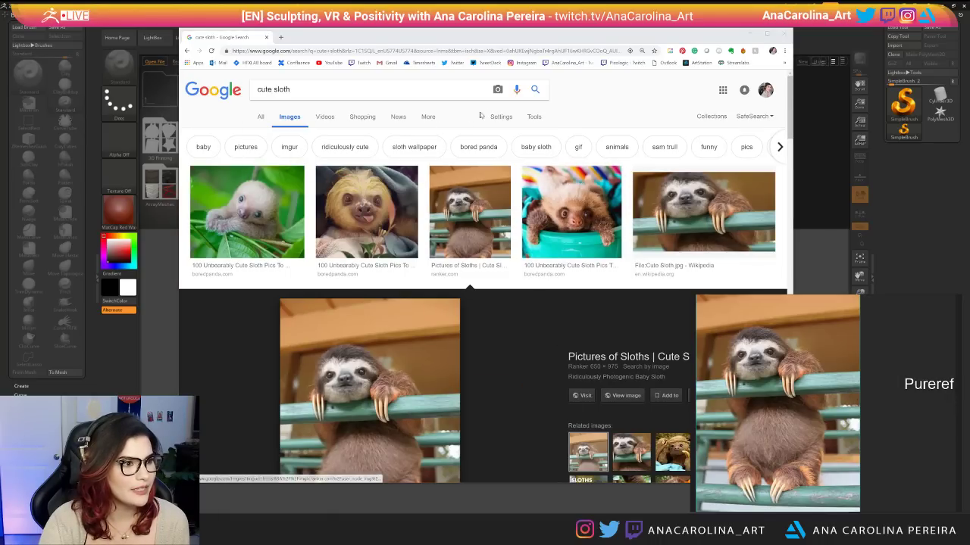
Filter the image results to Large size and preview the railing, upside-down and leaf-branch sloth photos.
{"action": "left_click", "coordinate": [264, 135]}
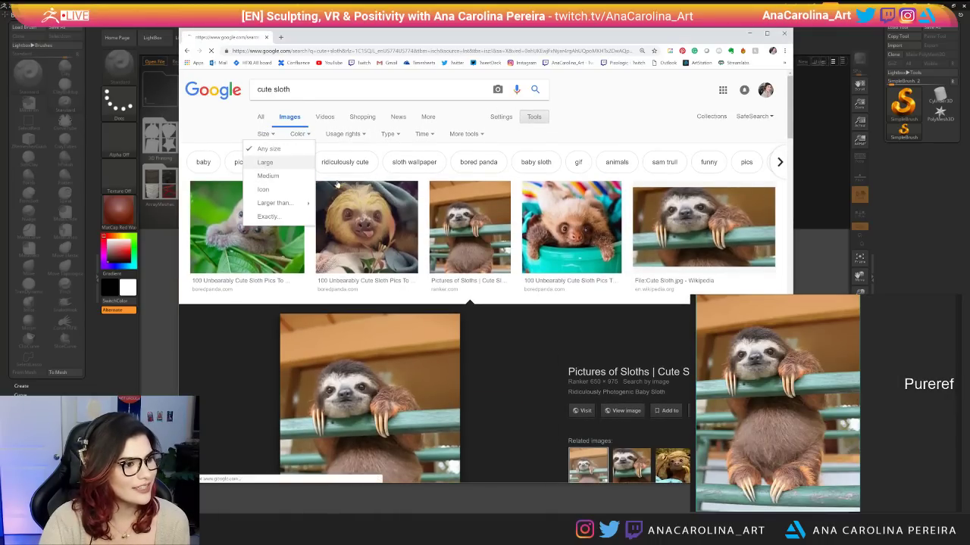
{"action": "left_click", "coordinate": [264, 162]}
{"action": "left_click", "coordinate": [283, 214]}
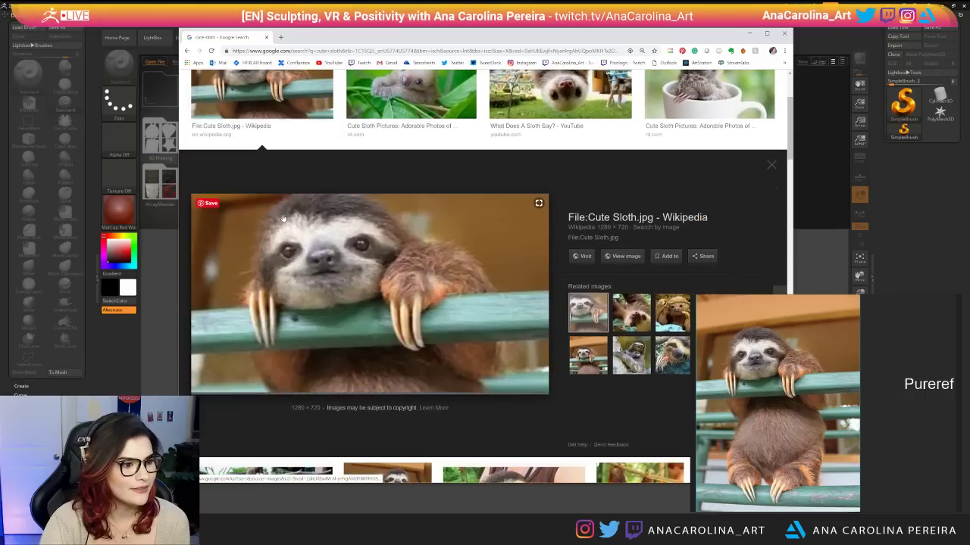
{"action": "left_click", "coordinate": [568, 86]}
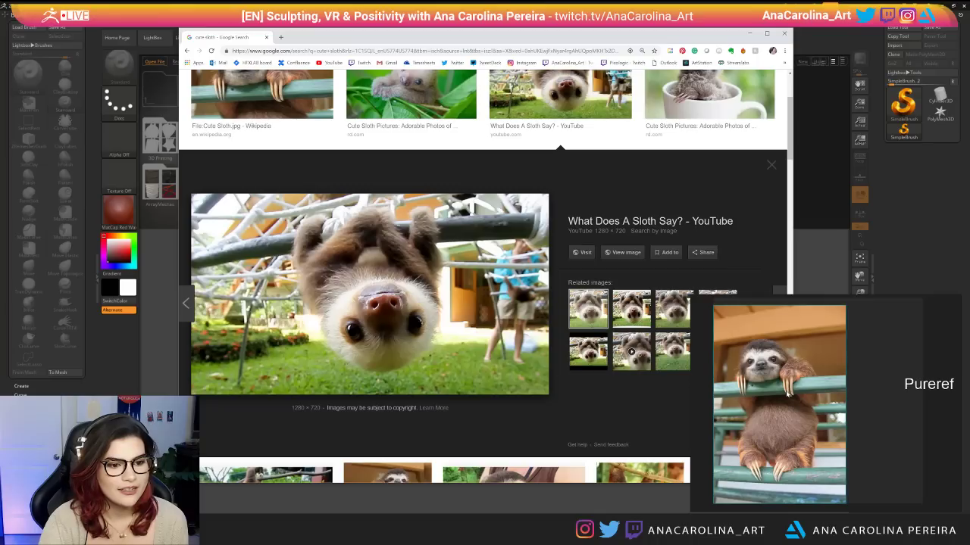
{"action": "scroll", "coordinate": [464, 321], "scroll_direction": "up", "scroll_amount": 1}
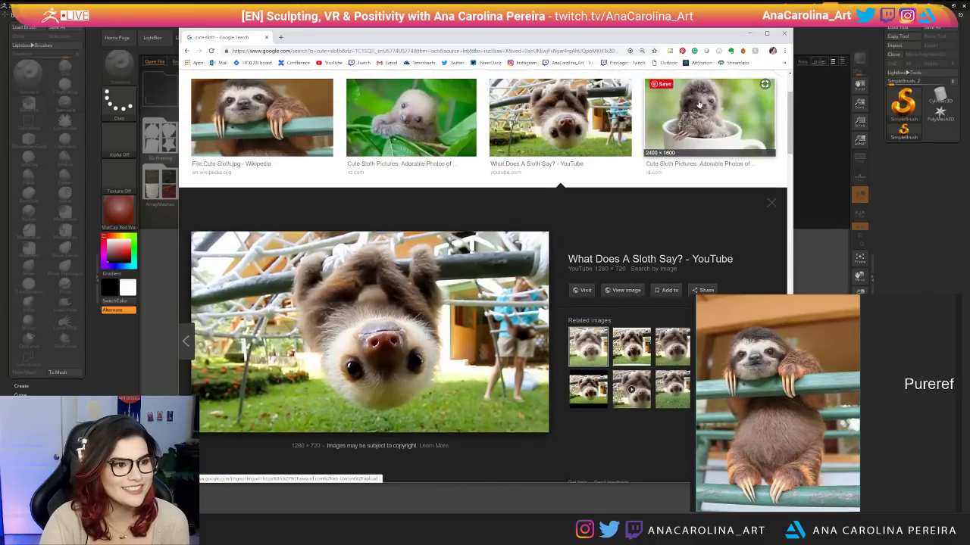
{"action": "left_click", "coordinate": [409, 121]}
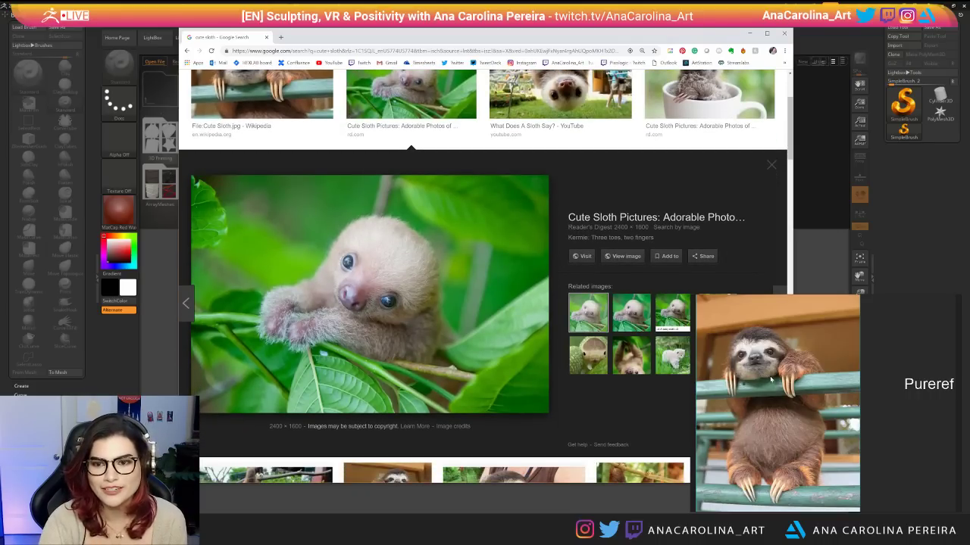
{"action": "scroll", "coordinate": [762, 374], "scroll_direction": "up", "scroll_amount": 4}
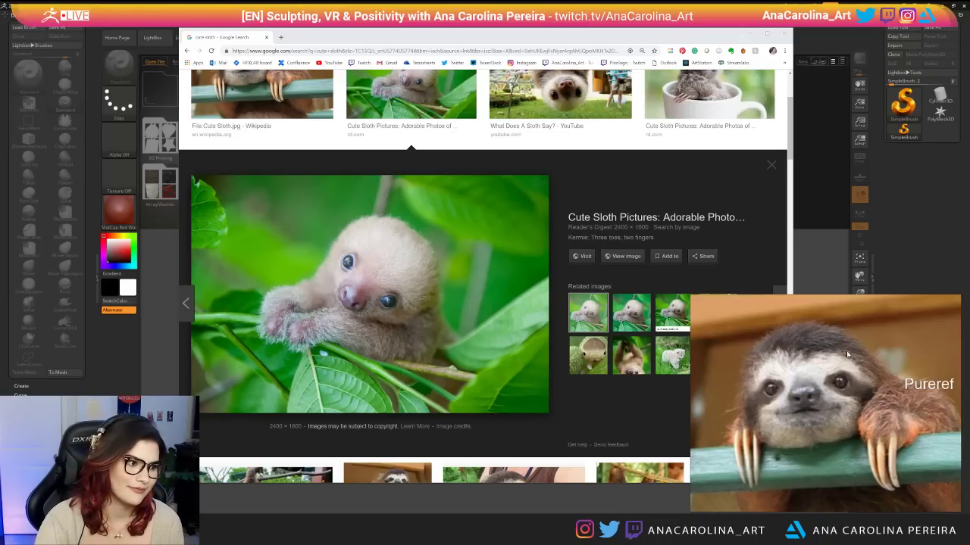
Browse the large image results for more sloth references, previewing the "Weekly Dose of Cute: Baby Sloth" close-up.
{"action": "scroll", "coordinate": [487, 409], "scroll_direction": "down", "scroll_amount": 4}
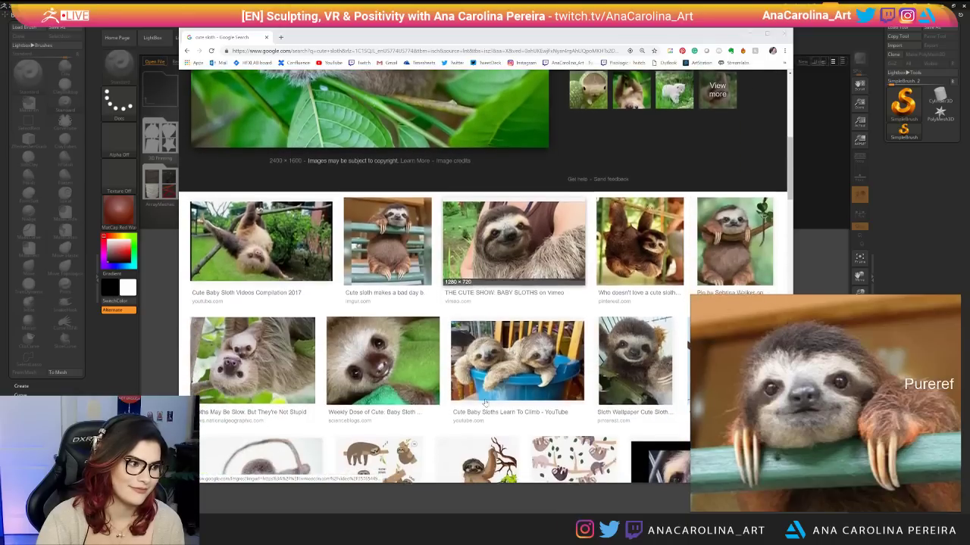
{"action": "scroll", "coordinate": [485, 404], "scroll_direction": "down", "scroll_amount": 3}
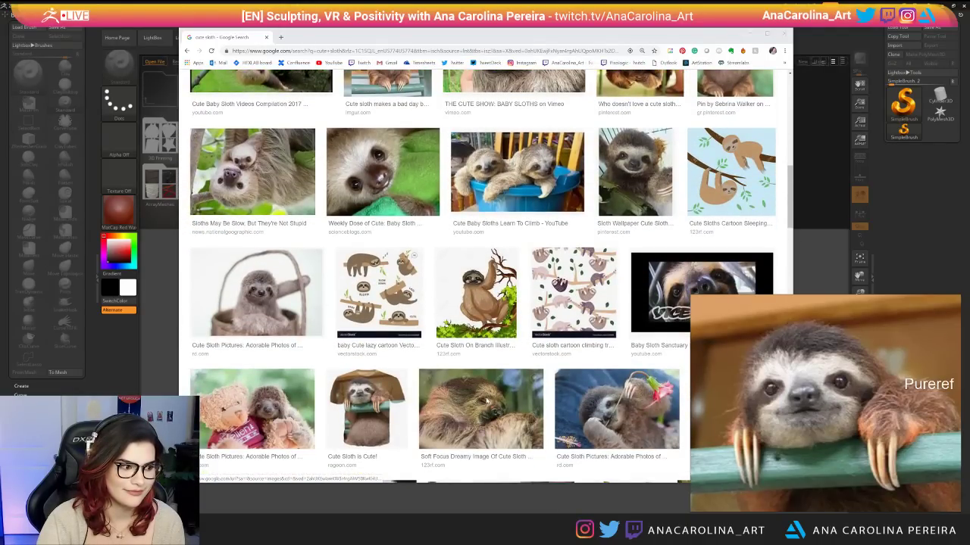
{"action": "scroll", "coordinate": [487, 399], "scroll_direction": "down", "scroll_amount": 6}
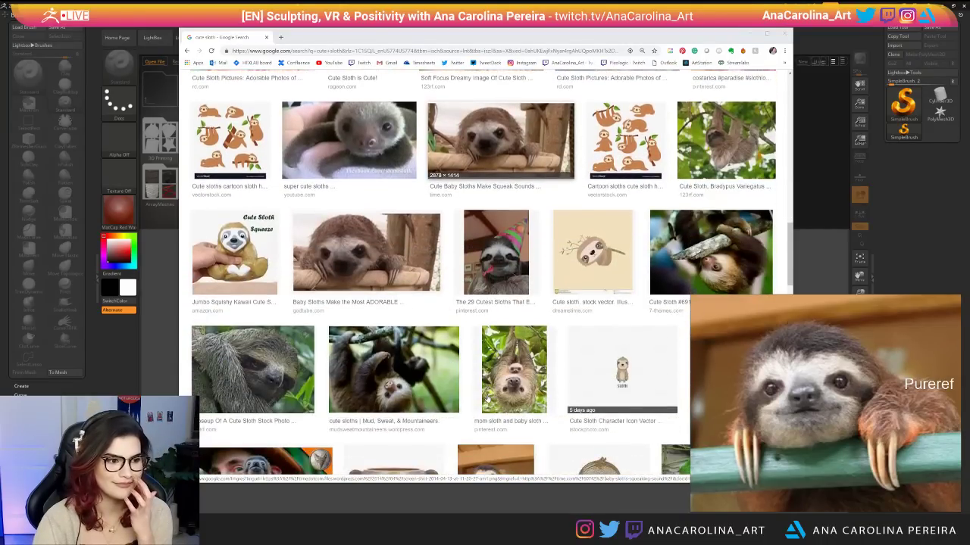
{"action": "scroll", "coordinate": [487, 399], "scroll_direction": "down", "scroll_amount": 3}
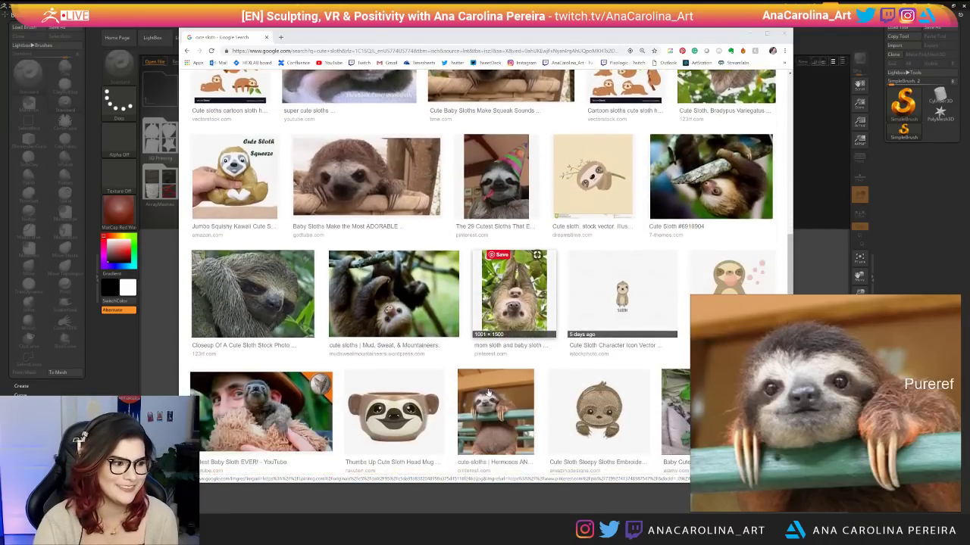
{"action": "scroll", "coordinate": [488, 393], "scroll_direction": "up", "scroll_amount": 3}
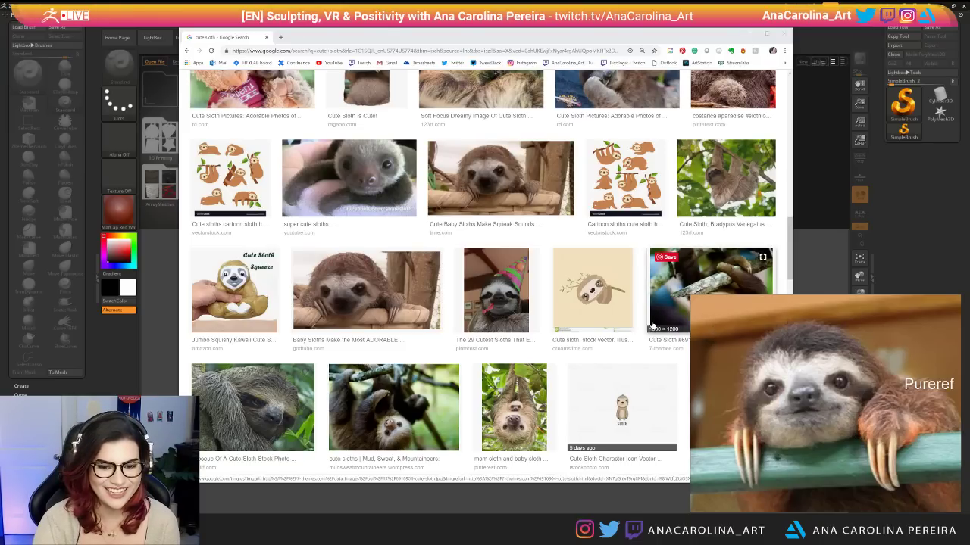
{"action": "scroll", "coordinate": [551, 229], "scroll_direction": "up", "scroll_amount": 3}
{"action": "scroll", "coordinate": [561, 228], "scroll_direction": "up", "scroll_amount": 4}
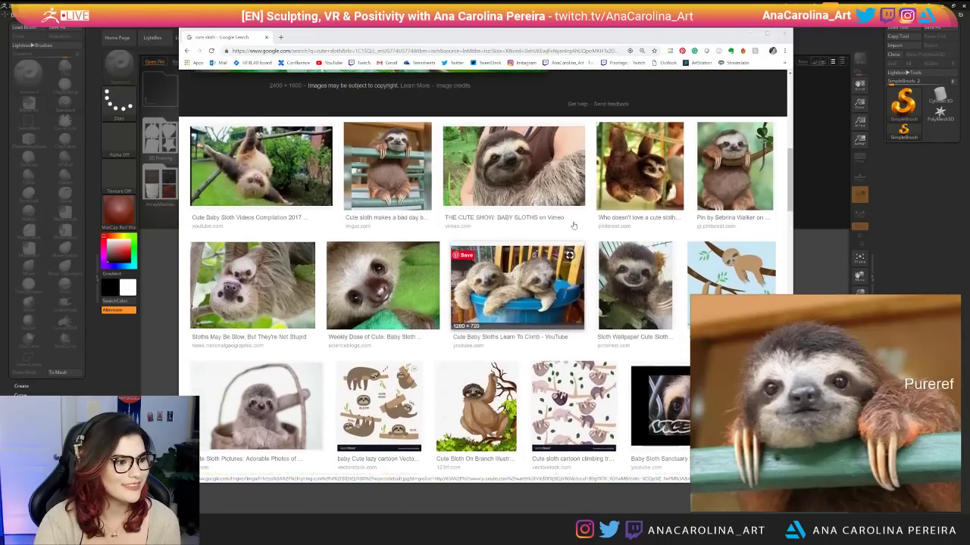
{"action": "left_click", "coordinate": [390, 286]}
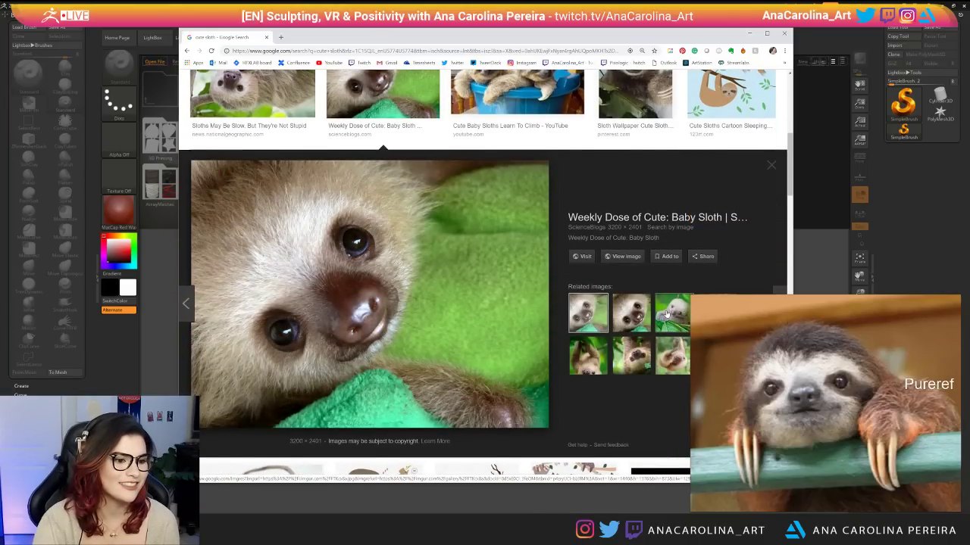
{"action": "left_click", "coordinate": [636, 312]}
{"action": "scroll", "coordinate": [607, 272], "scroll_direction": "up", "scroll_amount": 5}
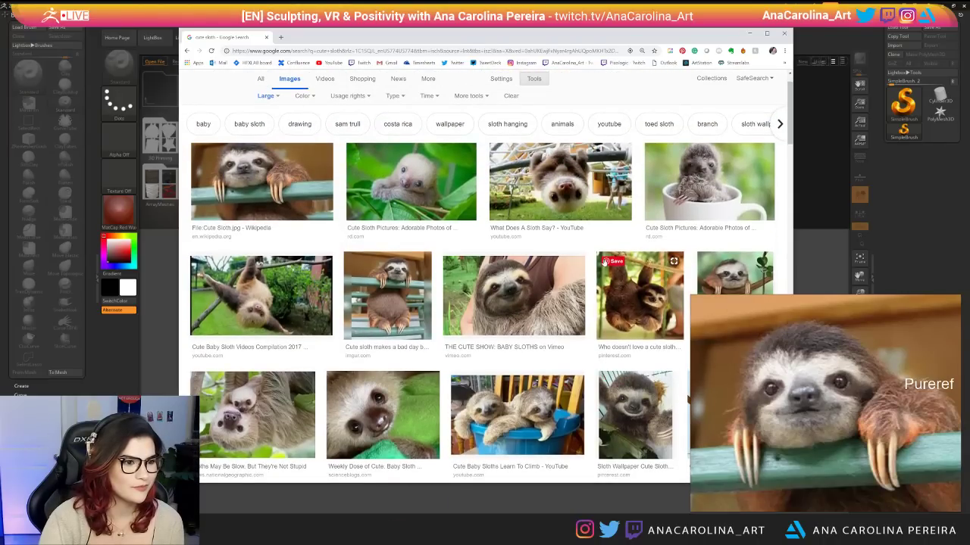
{"action": "scroll", "coordinate": [405, 377], "scroll_direction": "down", "scroll_amount": 1}
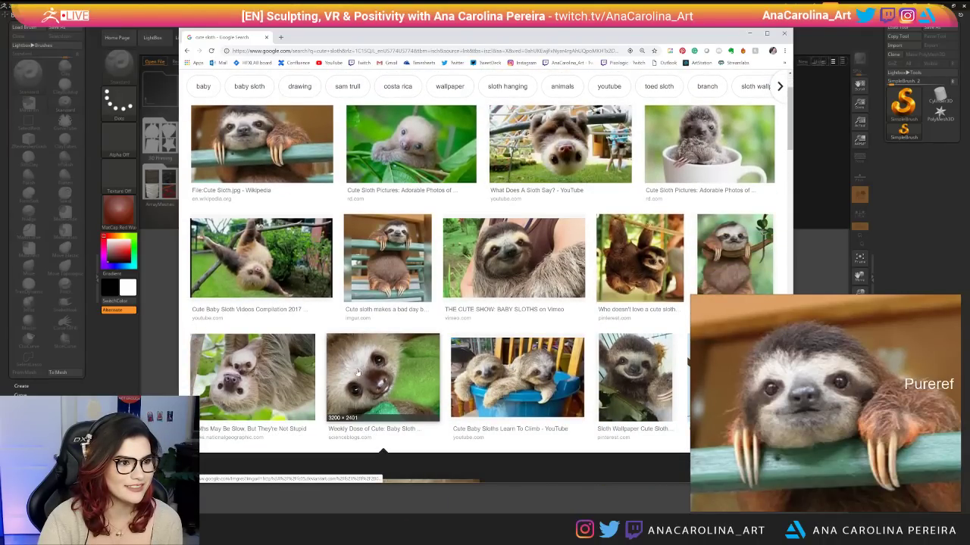
Reopen the 2400 × 1600 baby sloth photo with green leaves and add it to the PureRef board beside the railing photo.
{"action": "left_click", "coordinate": [441, 141]}
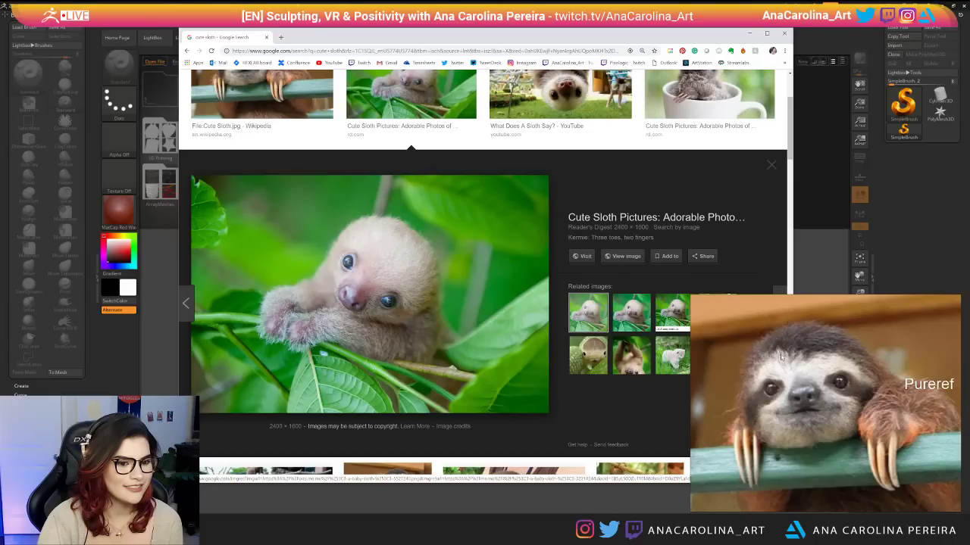
{"action": "right_click_drag", "start_coordinate": [781, 356], "coordinate": [741, 384]}
{"action": "scroll", "coordinate": [811, 373], "scroll_direction": "down", "scroll_amount": 6}
{"action": "scroll", "coordinate": [765, 385], "scroll_direction": "down", "scroll_amount": 2}
{"action": "scroll", "coordinate": [742, 385], "scroll_direction": "up", "scroll_amount": 5}
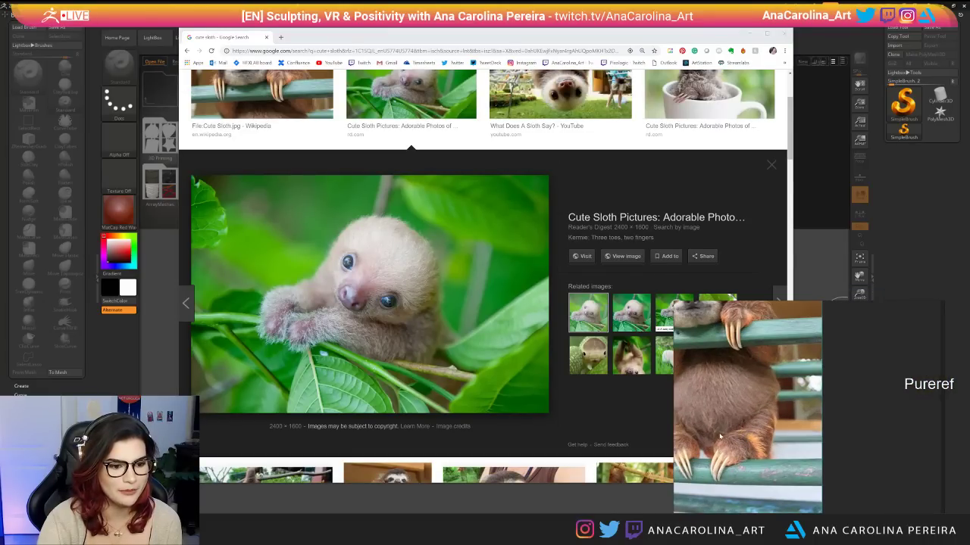
{"action": "scroll", "coordinate": [797, 443], "scroll_direction": "down", "scroll_amount": 2}
{"action": "scroll", "coordinate": [798, 443], "scroll_direction": "down", "scroll_amount": 2}
{"action": "left_click_drag", "start_coordinate": [369, 294], "coordinate": [883, 390]}
{"action": "scroll", "coordinate": [853, 401], "scroll_direction": "down", "scroll_amount": 4}
{"action": "scroll", "coordinate": [820, 390], "scroll_direction": "up", "scroll_amount": 2}
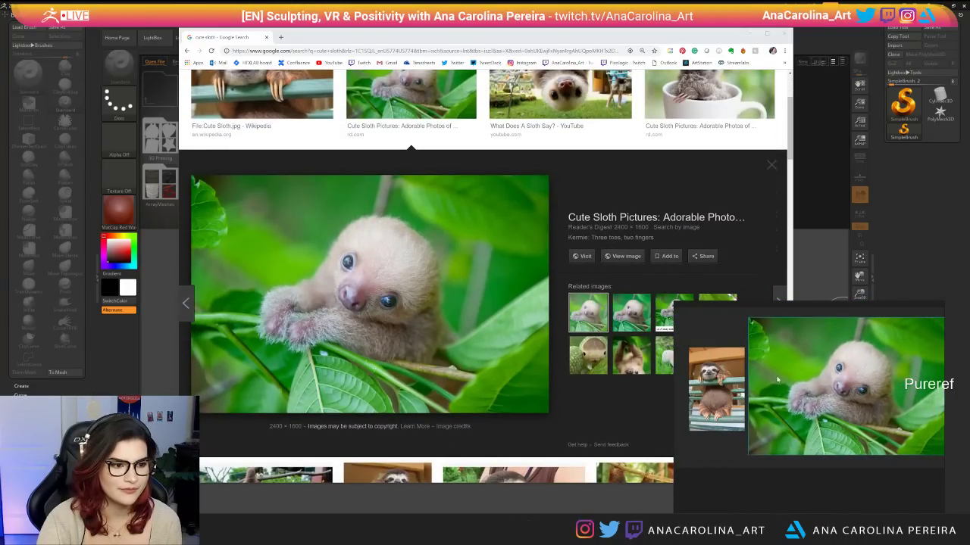
Open the related photo of the baby sloth hanging upside down and add it to the board below the other two.
{"action": "scroll", "coordinate": [610, 283], "scroll_direction": "down", "scroll_amount": 1}
{"action": "left_click", "coordinate": [633, 286]}
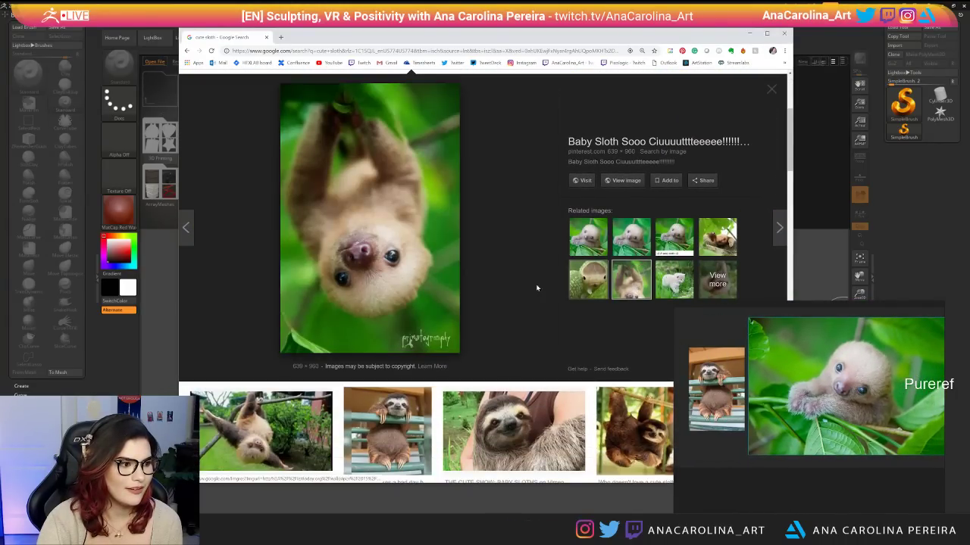
{"action": "left_click_drag", "start_coordinate": [428, 233], "coordinate": [780, 417]}
{"action": "scroll", "coordinate": [590, 357], "scroll_direction": "down", "scroll_amount": 3}
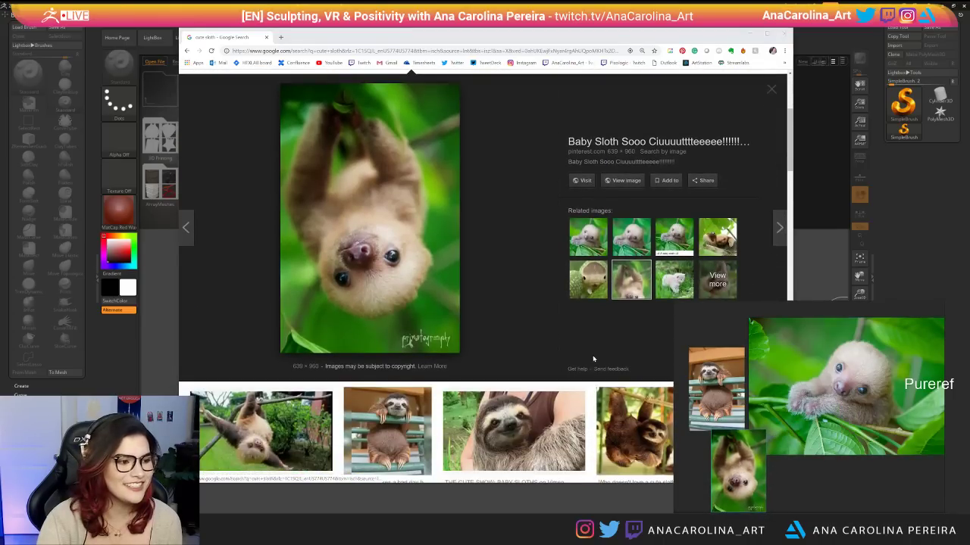
Open the "Cute Baby Sloth Videos Compilation" garden photo and add it to the PureRef board beside the upside-down baby sloth.
{"action": "scroll", "coordinate": [590, 357], "scroll_direction": "down", "scroll_amount": 3}
{"action": "left_click", "coordinate": [257, 242]}
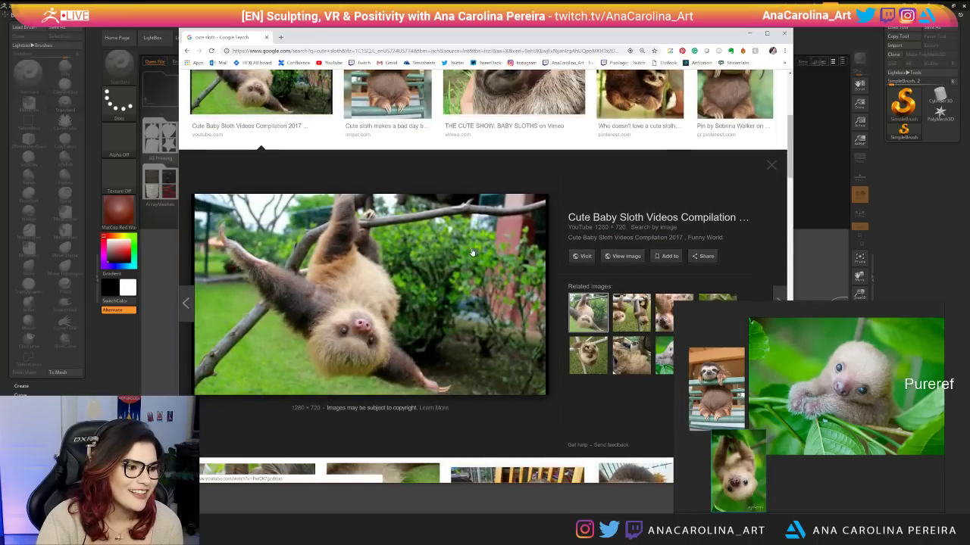
{"action": "left_click_drag", "start_coordinate": [415, 283], "coordinate": [822, 485]}
From the "Weekly Dose of Cute: Baby Sloth" related images, add the upside-down baby sloth photo to the board beside the garden photo.
{"action": "scroll", "coordinate": [592, 393], "scroll_direction": "down", "scroll_amount": 5}
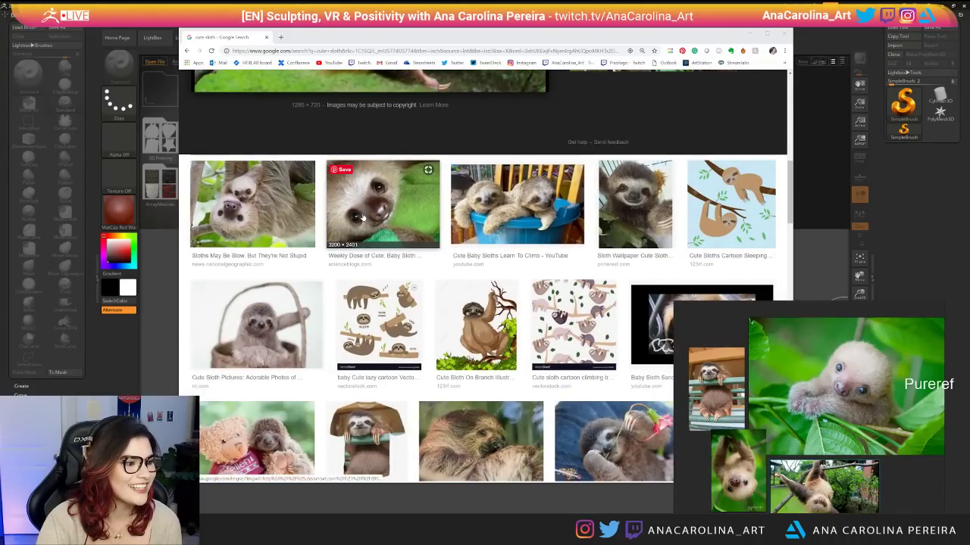
{"action": "left_click", "coordinate": [339, 219]}
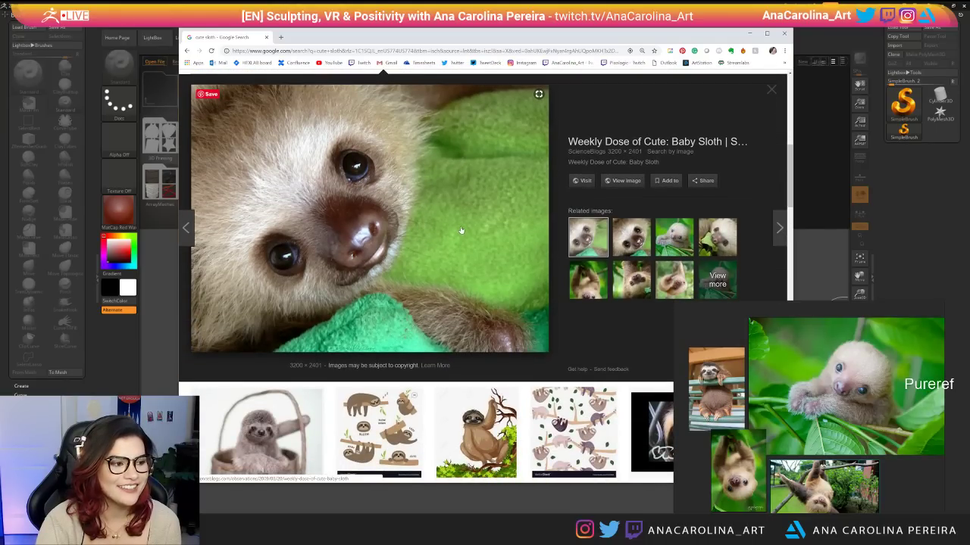
{"action": "scroll", "coordinate": [463, 229], "scroll_direction": "down", "scroll_amount": 2}
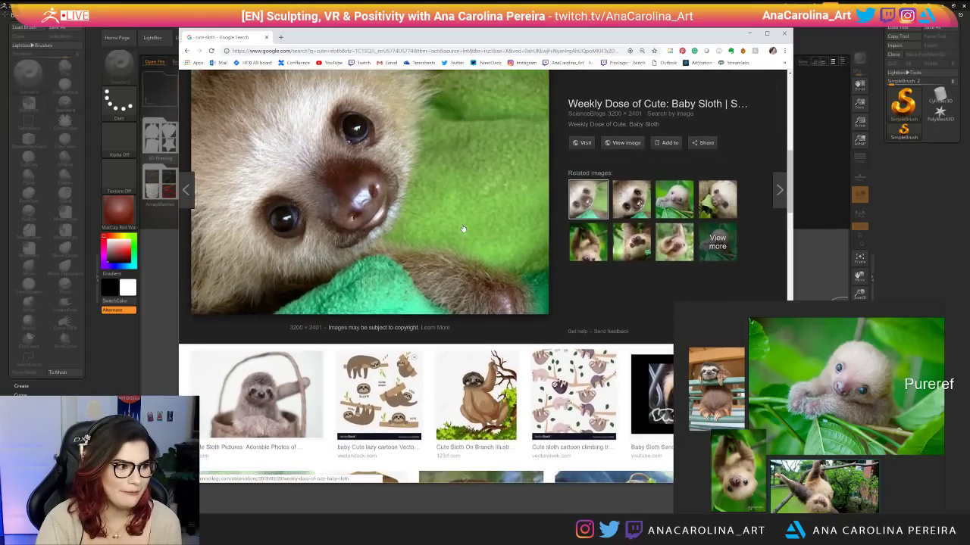
{"action": "left_click", "coordinate": [657, 209]}
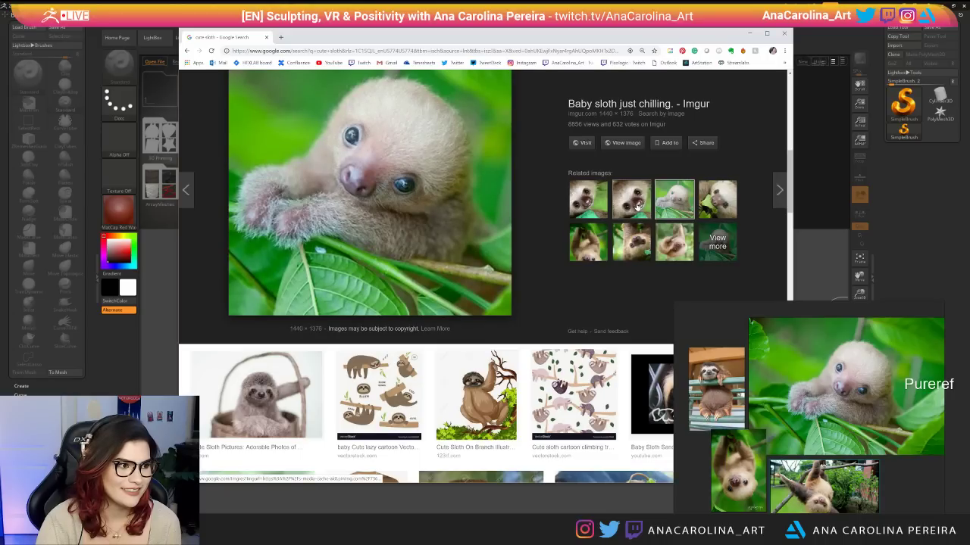
{"action": "left_click", "coordinate": [596, 207]}
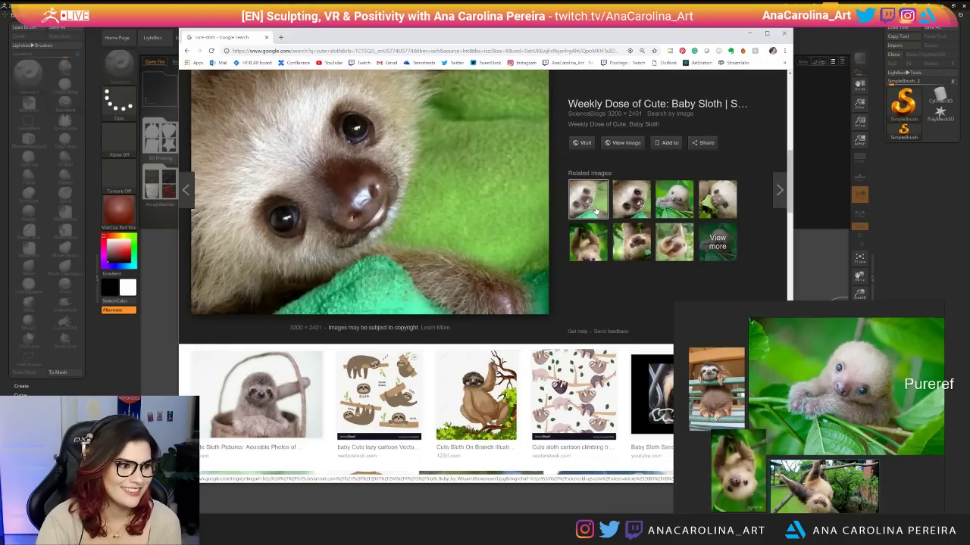
{"action": "scroll", "coordinate": [595, 210], "scroll_direction": "down", "scroll_amount": 1}
{"action": "left_click", "coordinate": [595, 210]}
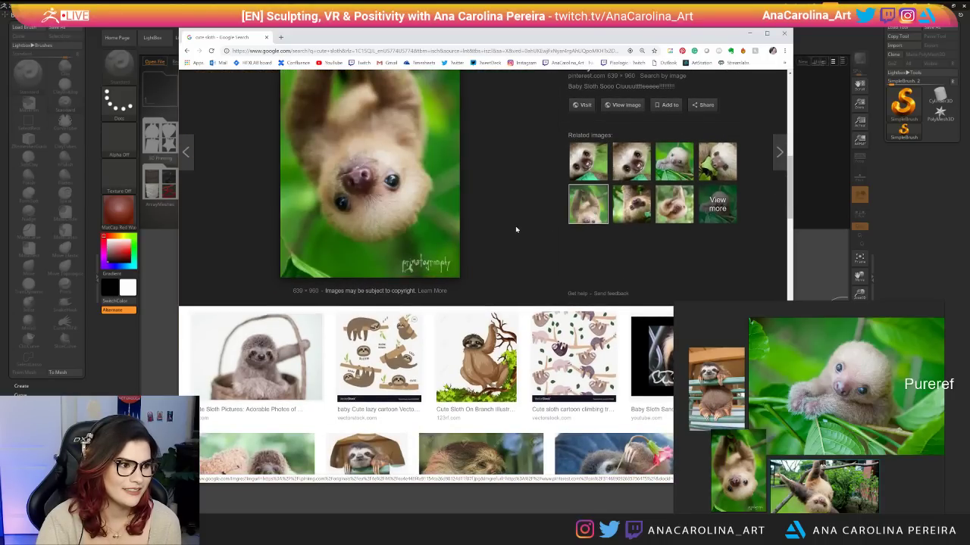
{"action": "left_click_drag", "start_coordinate": [413, 224], "coordinate": [915, 486]}
Browse further cute sloth image results for references, previewing the "Cute Sloth In Costa Rica" stock photo.
{"action": "scroll", "coordinate": [569, 347], "scroll_direction": "down", "scroll_amount": 8}
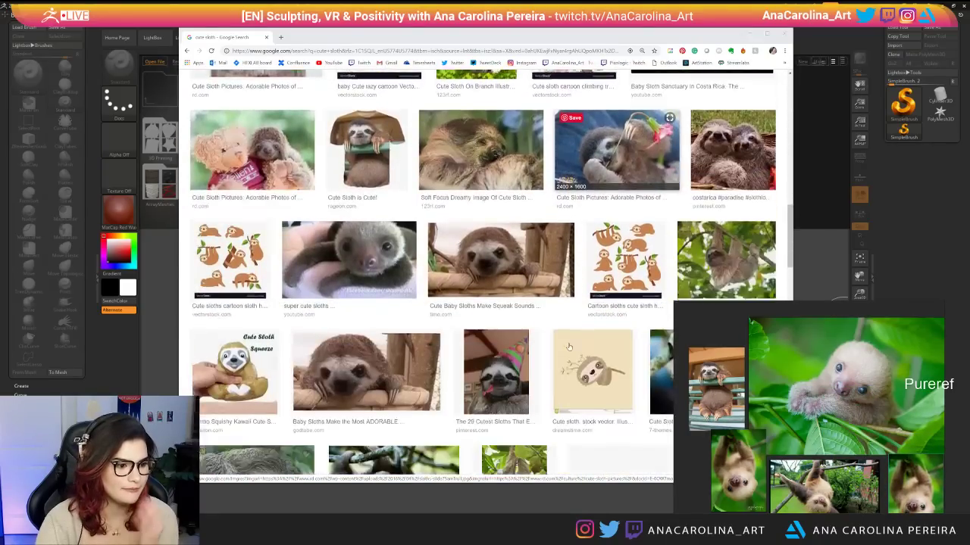
{"action": "scroll", "coordinate": [569, 347], "scroll_direction": "down", "scroll_amount": 3}
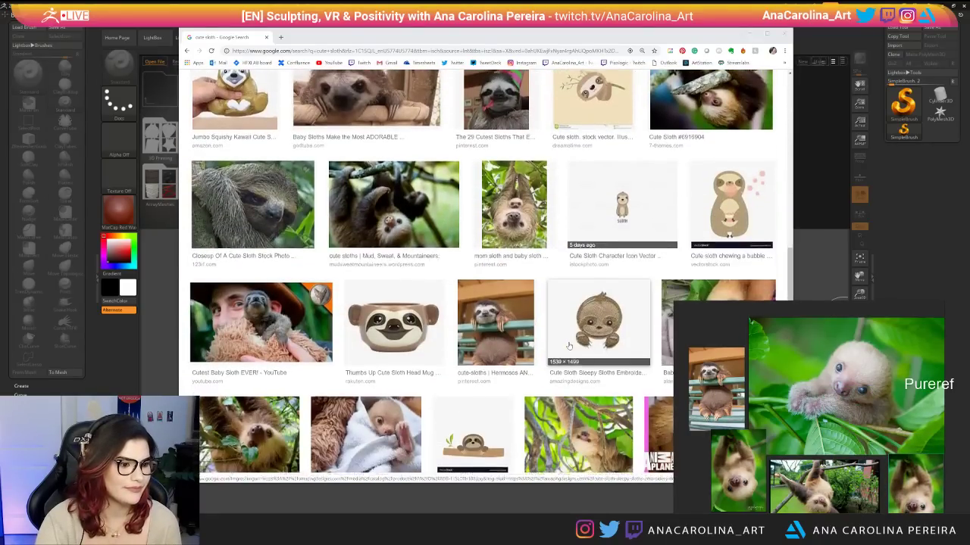
{"action": "scroll", "coordinate": [569, 347], "scroll_direction": "down", "scroll_amount": 3}
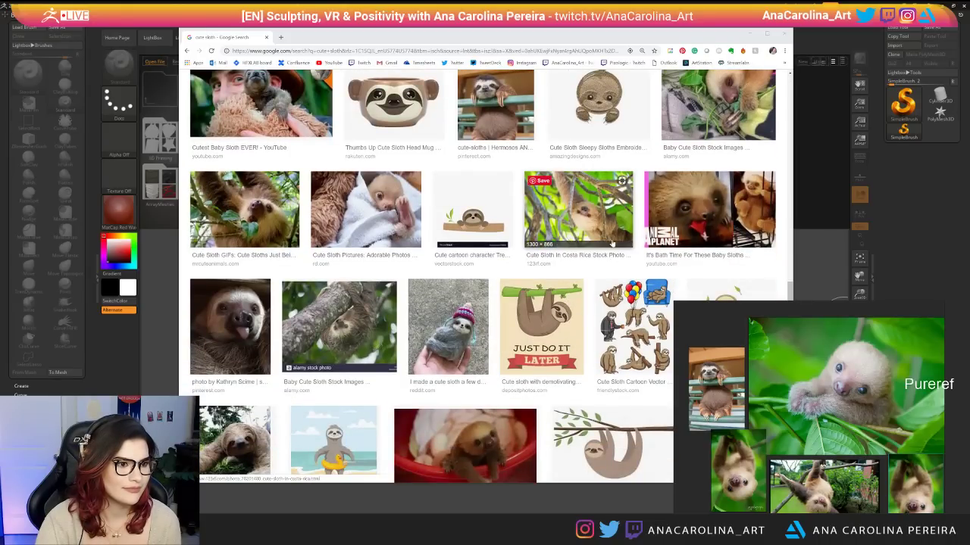
{"action": "left_click", "coordinate": [578, 209]}
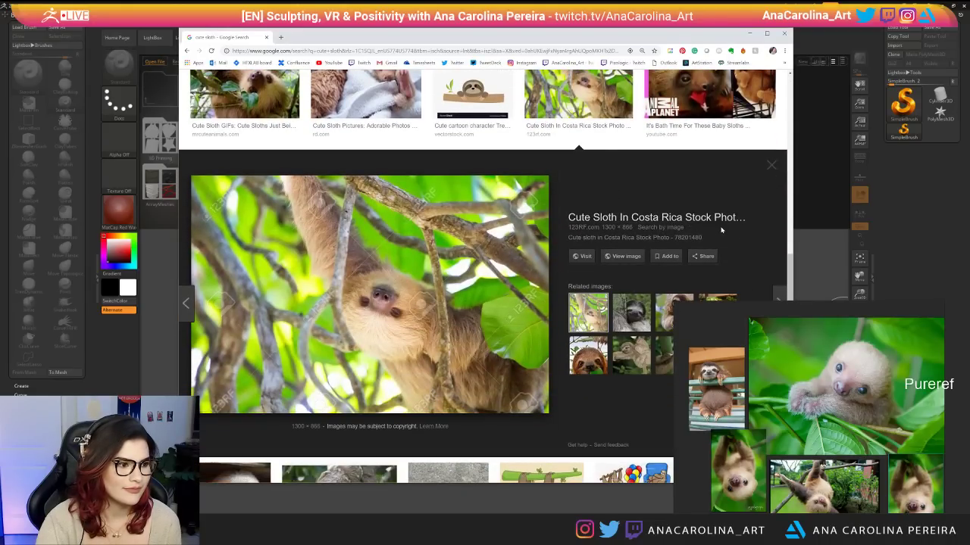
{"action": "scroll", "coordinate": [682, 265], "scroll_direction": "down", "scroll_amount": 2}
{"action": "scroll", "coordinate": [610, 295], "scroll_direction": "down", "scroll_amount": 5}
Search images for "hanging sloth" and open the Battle #322 "Hanging Sloth" photo.
{"action": "scroll", "coordinate": [610, 295], "scroll_direction": "up", "scroll_amount": 15}
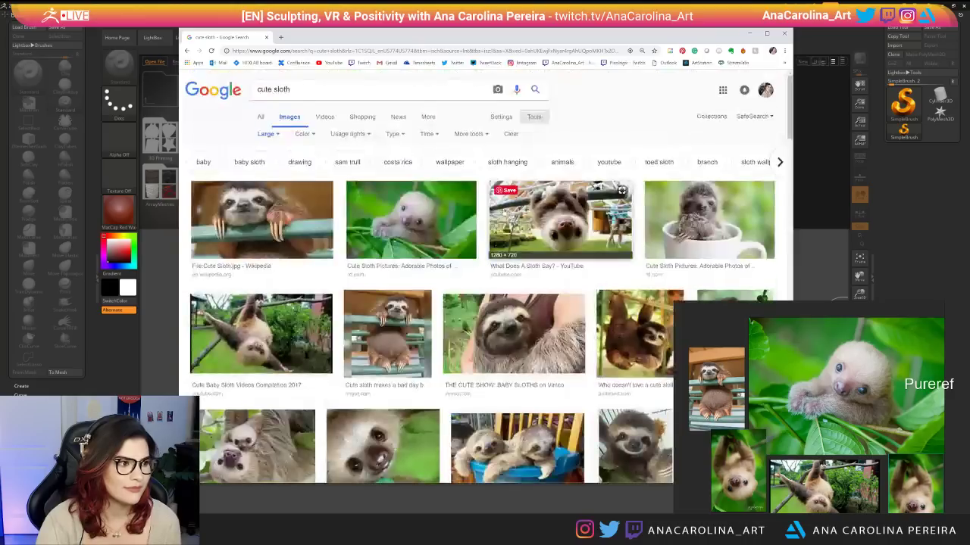
{"action": "type", "text": "hanging"}
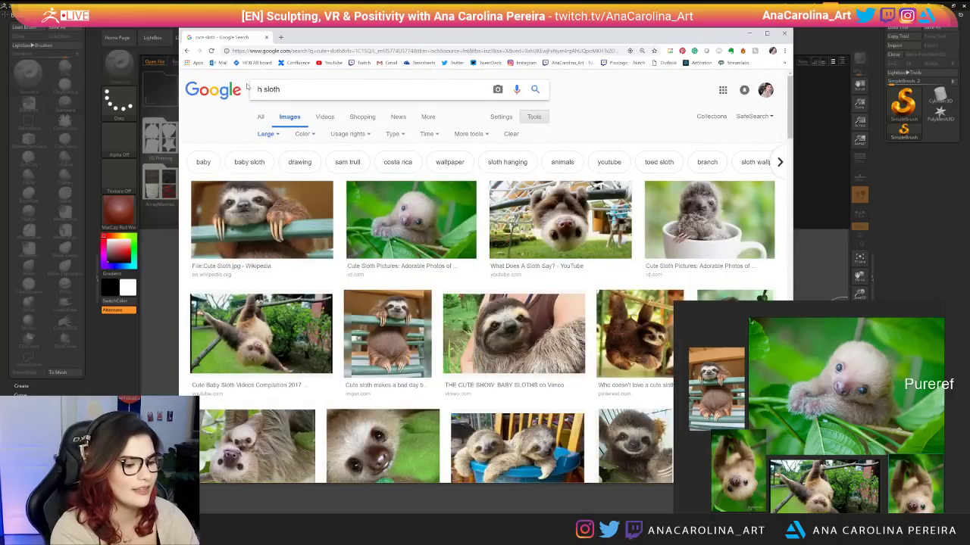
{"action": "key", "text": "Return"}
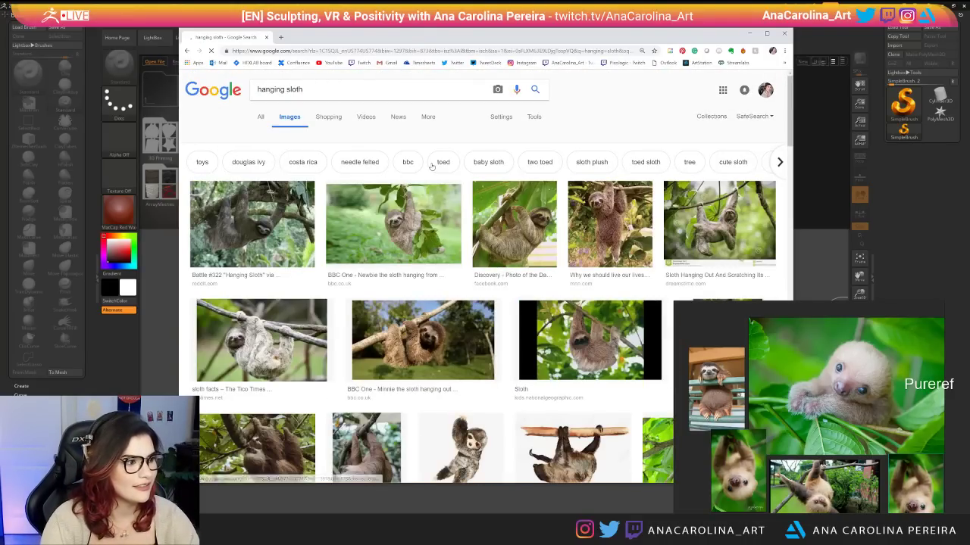
{"action": "left_click", "coordinate": [275, 236]}
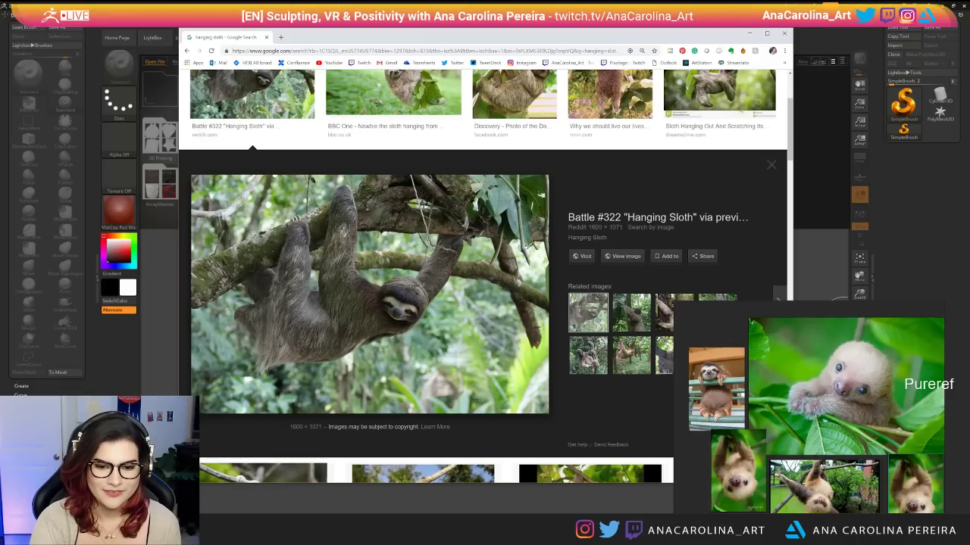
Reframe the PureRef board to fit all five sloth photos, reposition its window over ZBrush, and switch back to the browser.
{"action": "scroll", "coordinate": [739, 380], "scroll_direction": "up", "scroll_amount": 5}
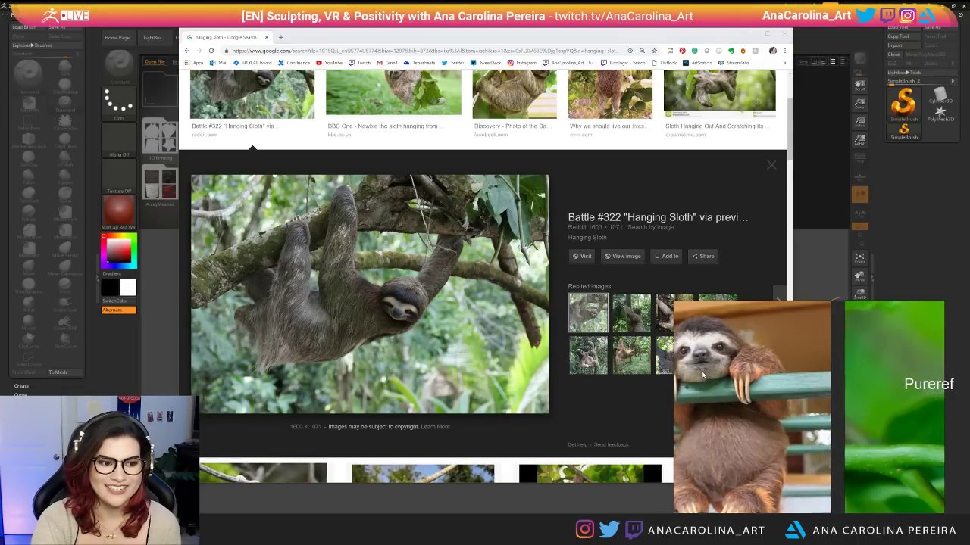
{"action": "scroll", "coordinate": [738, 379], "scroll_direction": "down", "scroll_amount": 5}
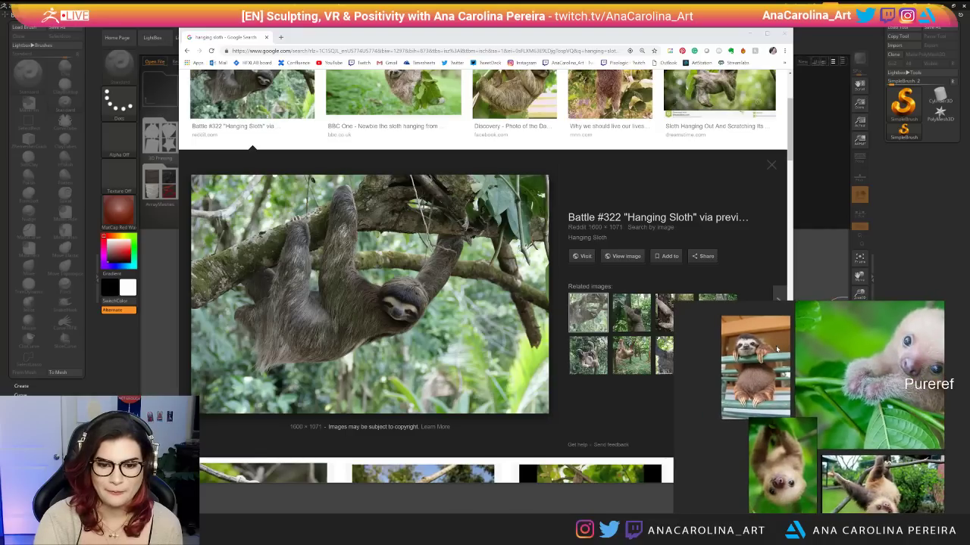
{"action": "scroll", "coordinate": [905, 419], "scroll_direction": "down", "scroll_amount": 3}
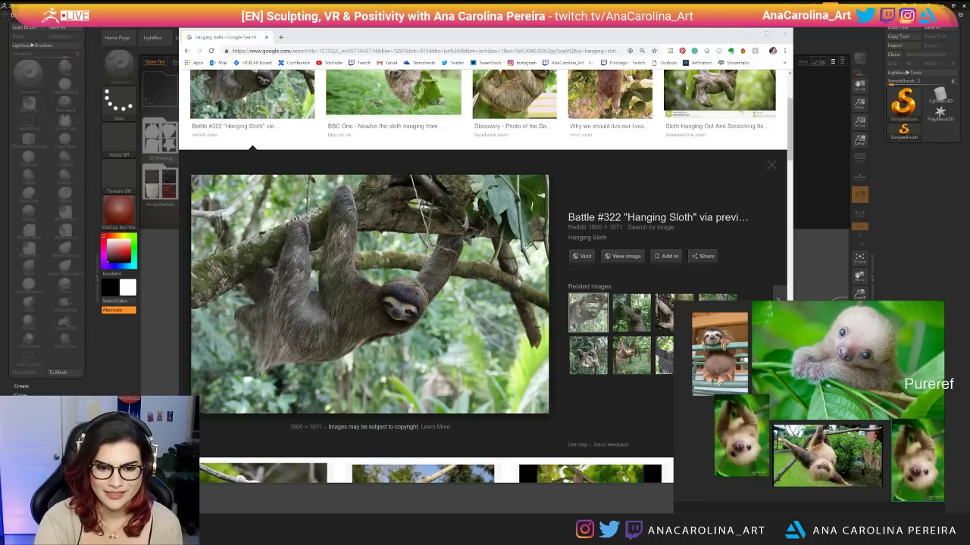
{"action": "right_click_drag", "start_coordinate": [849, 396], "coordinate": [828, 394]}
{"action": "left_click", "coordinate": [963, 418]}
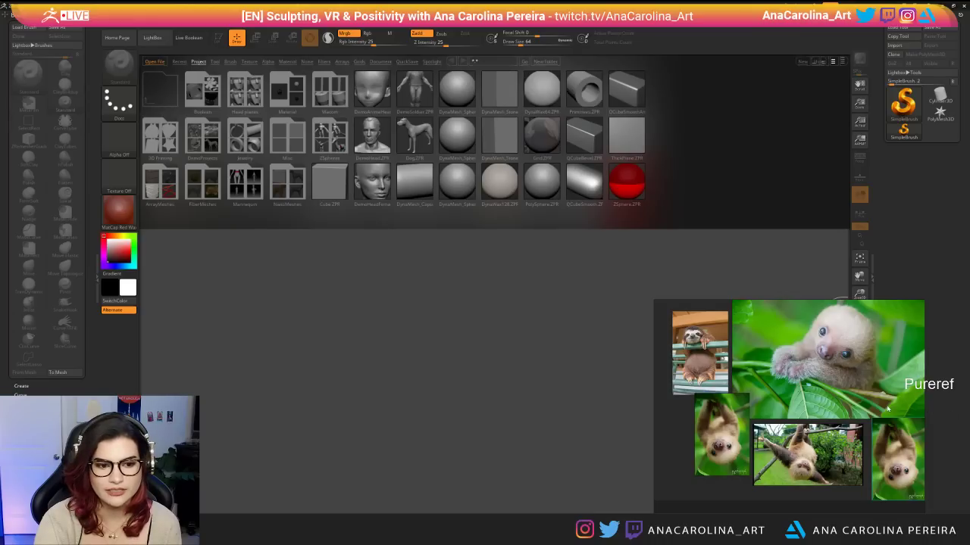
{"action": "right_click_drag", "start_coordinate": [888, 407], "coordinate": [894, 421]}
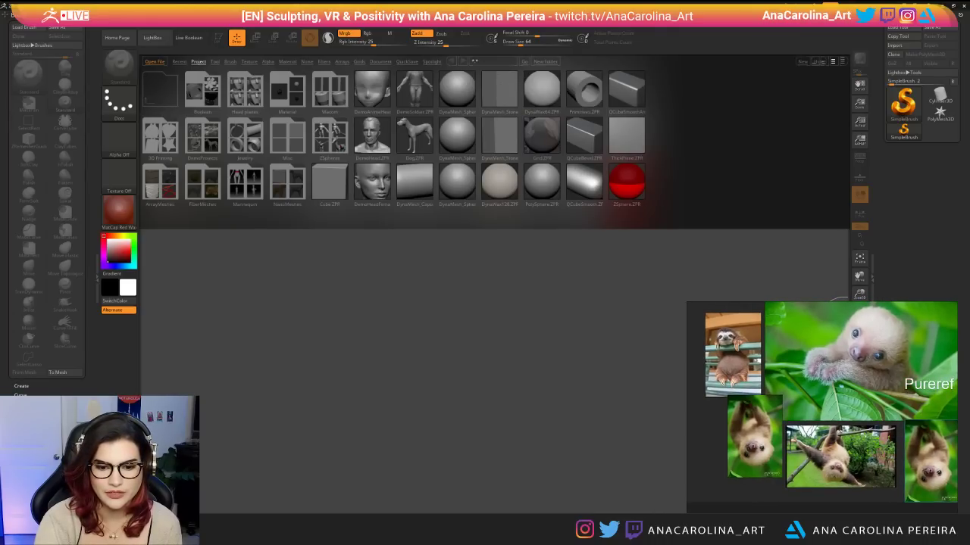
{"action": "key", "text": "alt+Tab"}
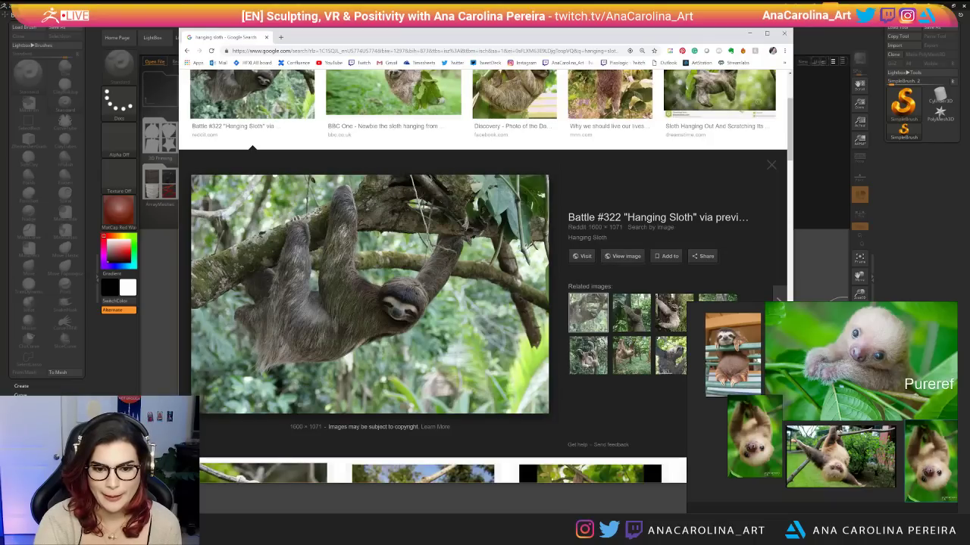
{"action": "key", "text": "alt+Tab"}
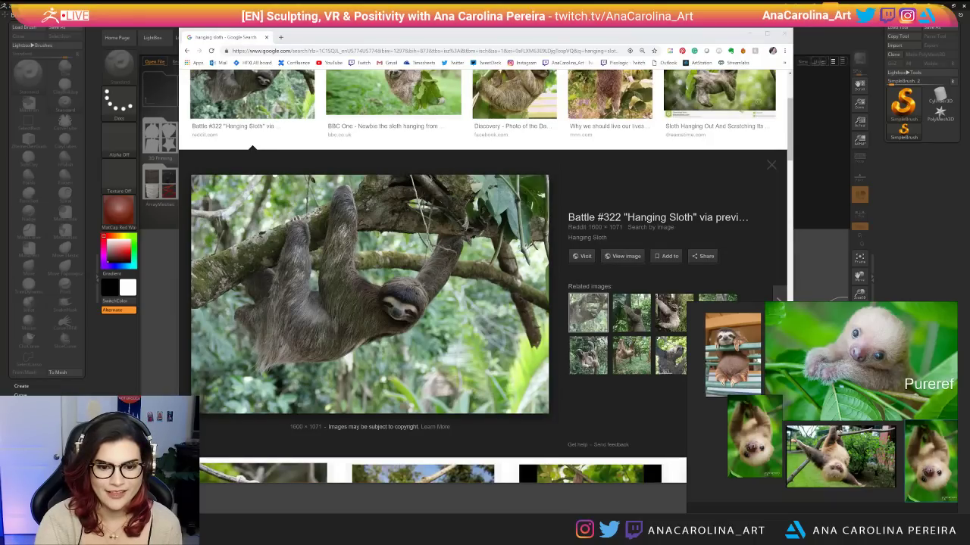
Preview the related tree-climbing and two-toed sloth photos and the Hoffmann's two-toed sloth result for hanging poses.
{"action": "scroll", "coordinate": [639, 246], "scroll_direction": "down", "scroll_amount": 1}
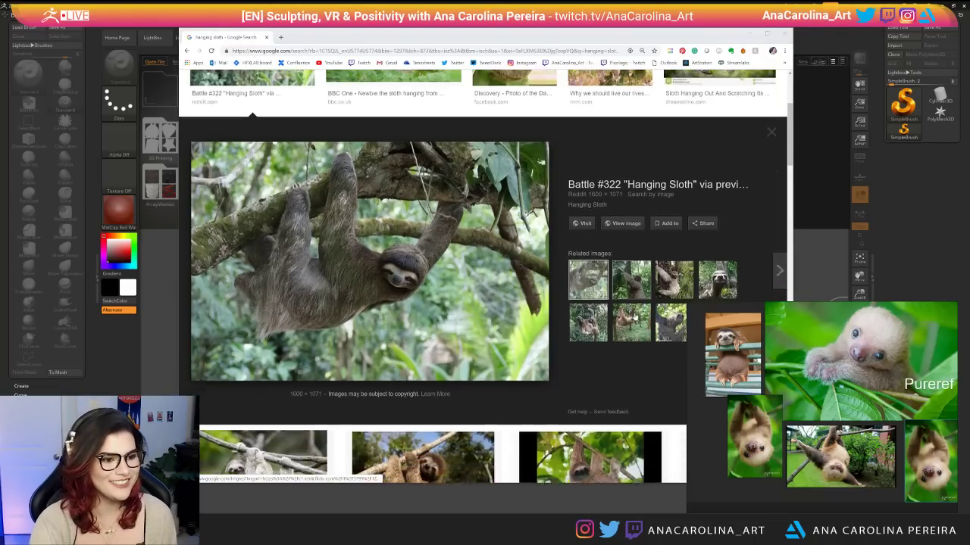
{"action": "left_click", "coordinate": [638, 246]}
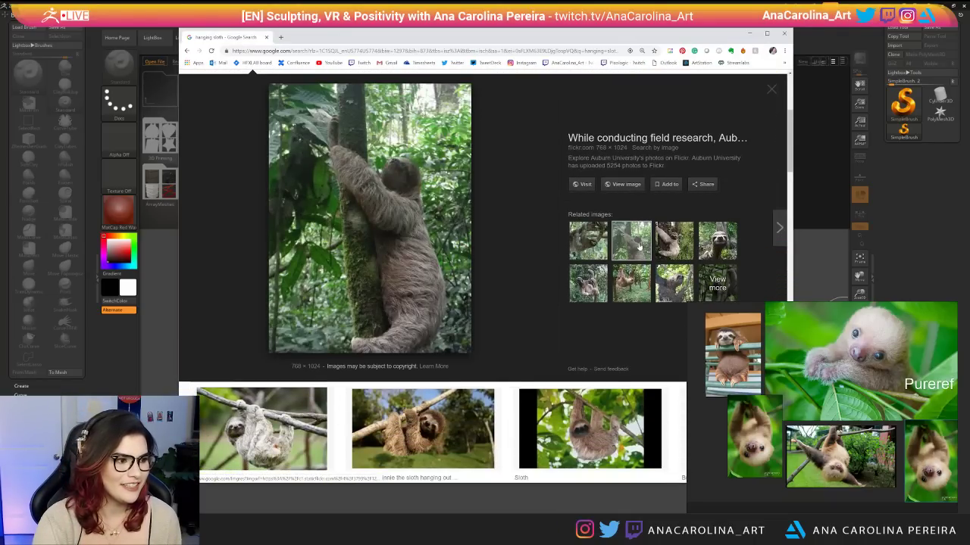
{"action": "left_click", "coordinate": [638, 294]}
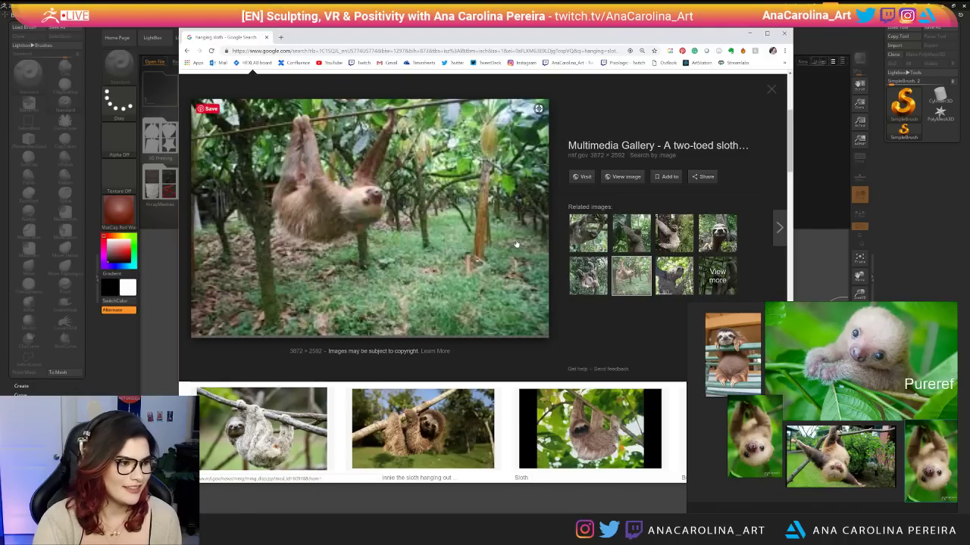
{"action": "scroll", "coordinate": [516, 244], "scroll_direction": "down", "scroll_amount": 5}
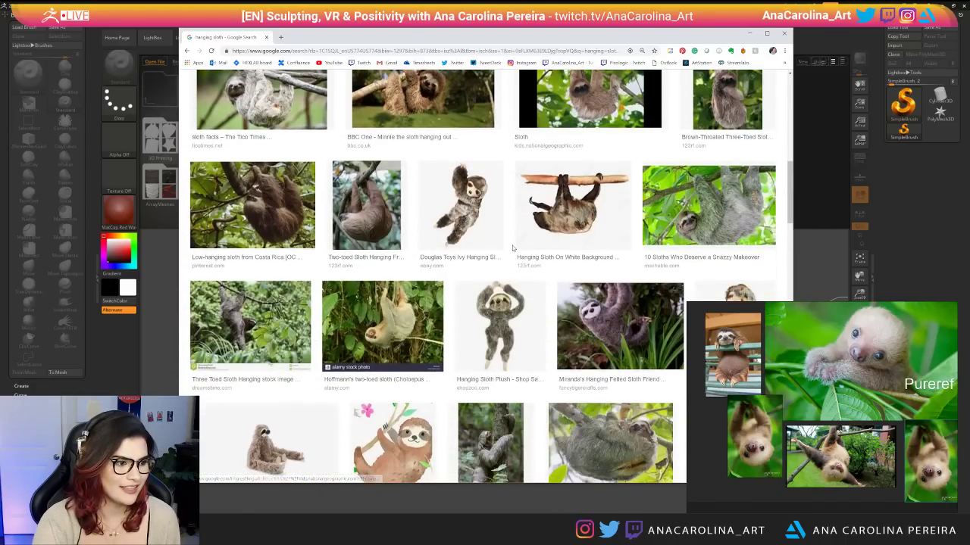
{"action": "left_click", "coordinate": [383, 326]}
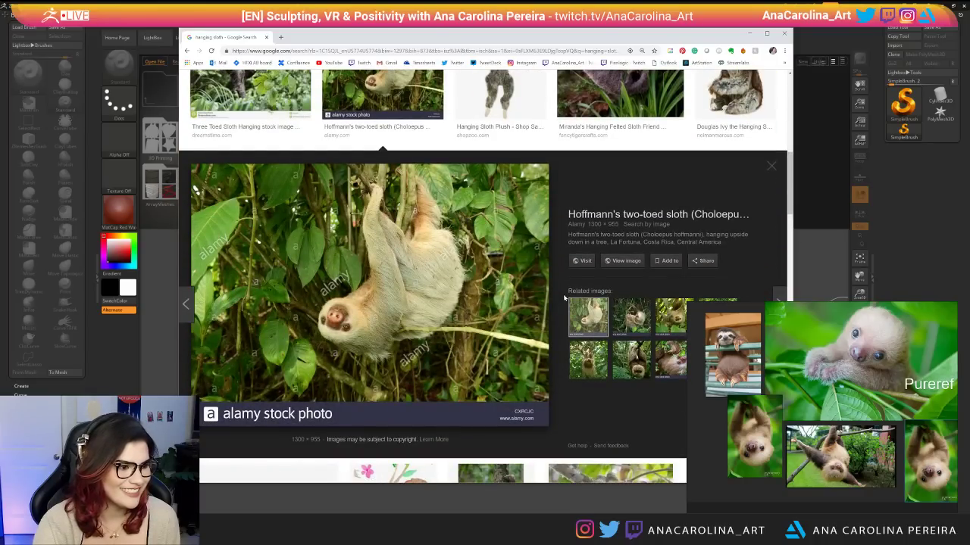
Find and open the "Sloth Hanging Upside Down" tree trunk photo and add it to the zoomed-out PureRef board.
{"action": "scroll", "coordinate": [563, 298], "scroll_direction": "down", "scroll_amount": 2}
{"action": "scroll", "coordinate": [563, 298], "scroll_direction": "down", "scroll_amount": 1}
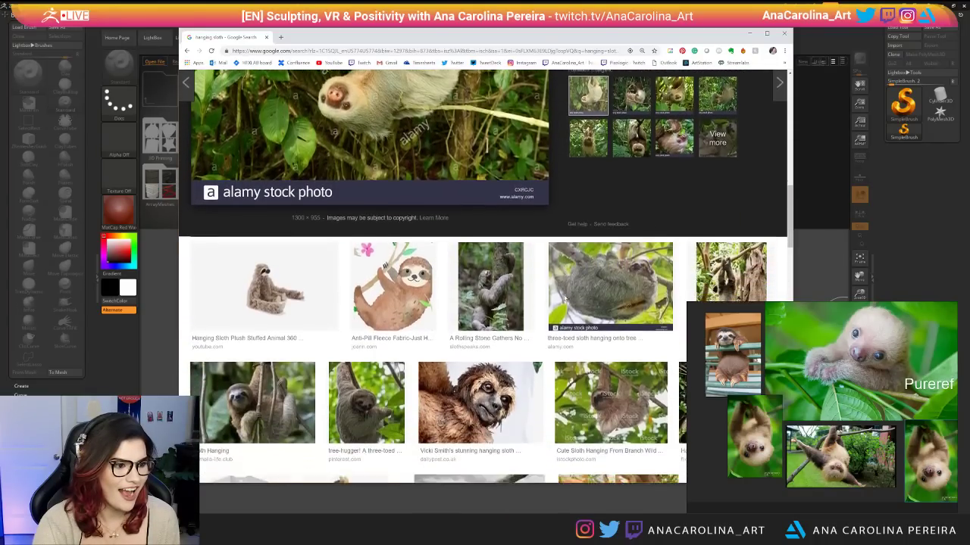
{"action": "scroll", "coordinate": [630, 287], "scroll_direction": "down", "scroll_amount": 2}
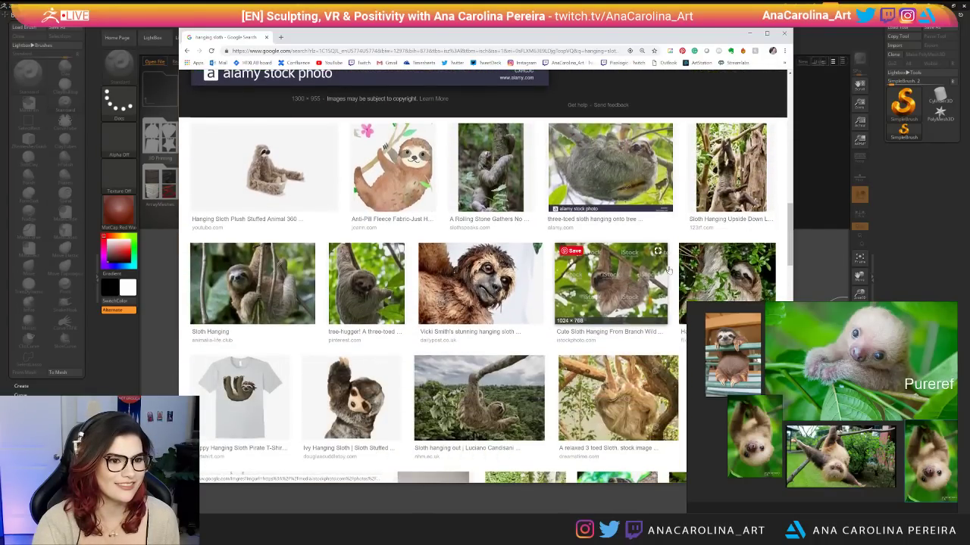
{"action": "left_click", "coordinate": [731, 168]}
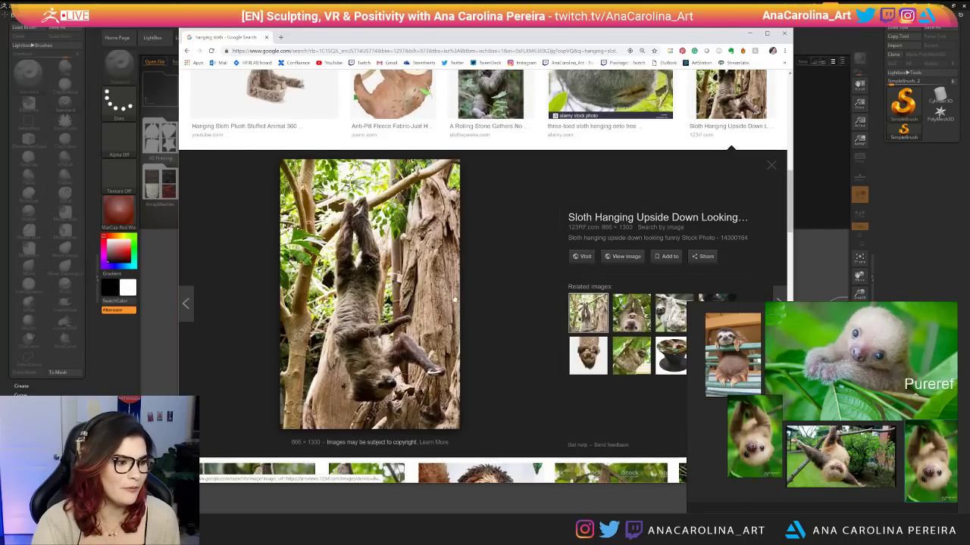
{"action": "left_click_drag", "start_coordinate": [421, 341], "coordinate": [778, 376]}
{"action": "scroll", "coordinate": [778, 377], "scroll_direction": "down", "scroll_amount": 3}
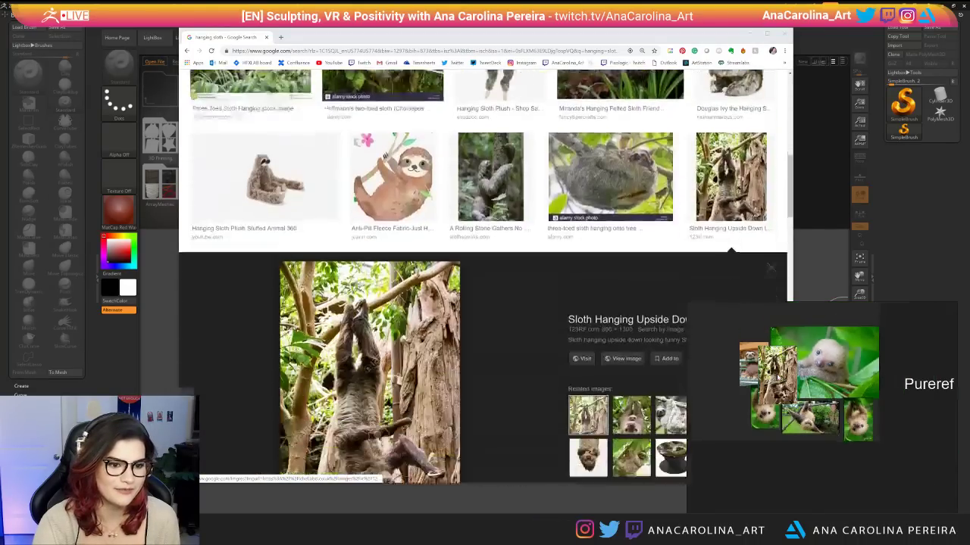
Look through the hanging sloth image results and preview the "Sloth Hanging Out And Scratching Its Belly" photo.
{"action": "scroll", "coordinate": [576, 333], "scroll_direction": "down", "scroll_amount": 1}
{"action": "scroll", "coordinate": [558, 340], "scroll_direction": "down", "scroll_amount": 3}
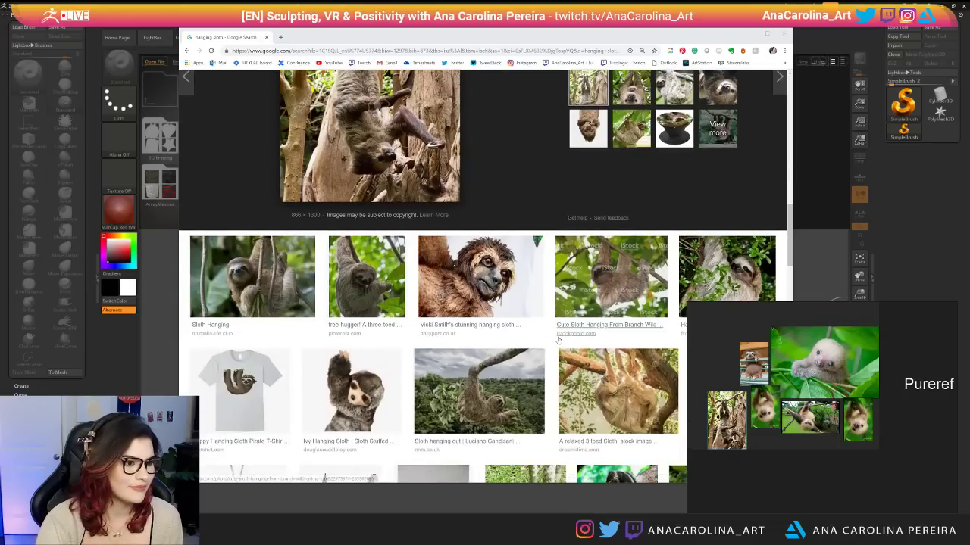
{"action": "scroll", "coordinate": [559, 340], "scroll_direction": "up", "scroll_amount": 10}
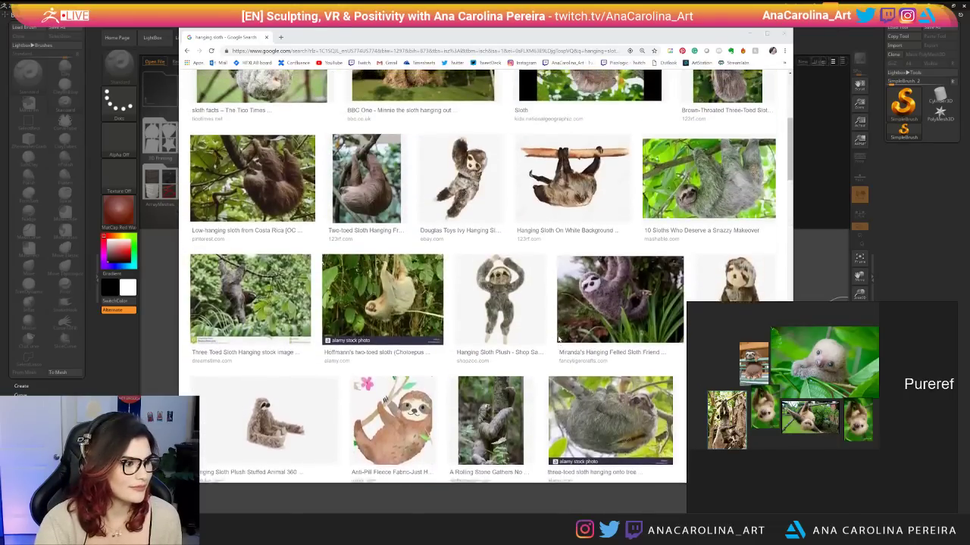
{"action": "scroll", "coordinate": [291, 341], "scroll_direction": "up", "scroll_amount": 2}
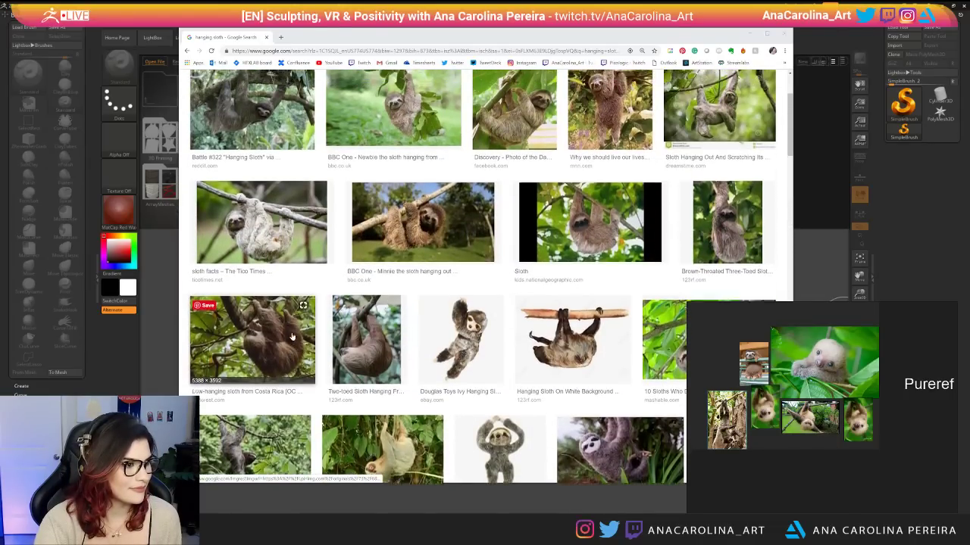
{"action": "scroll", "coordinate": [300, 335], "scroll_direction": "up", "scroll_amount": 1}
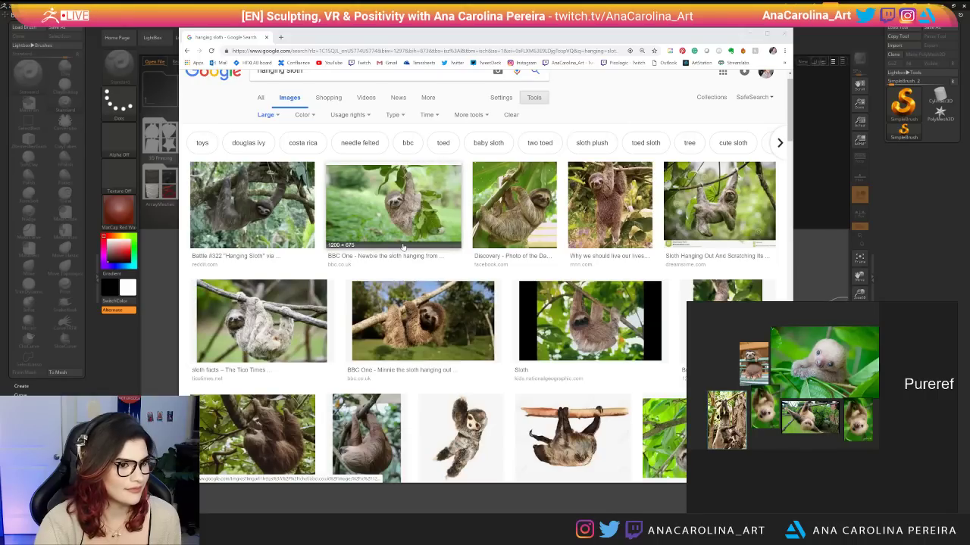
{"action": "left_click", "coordinate": [746, 199]}
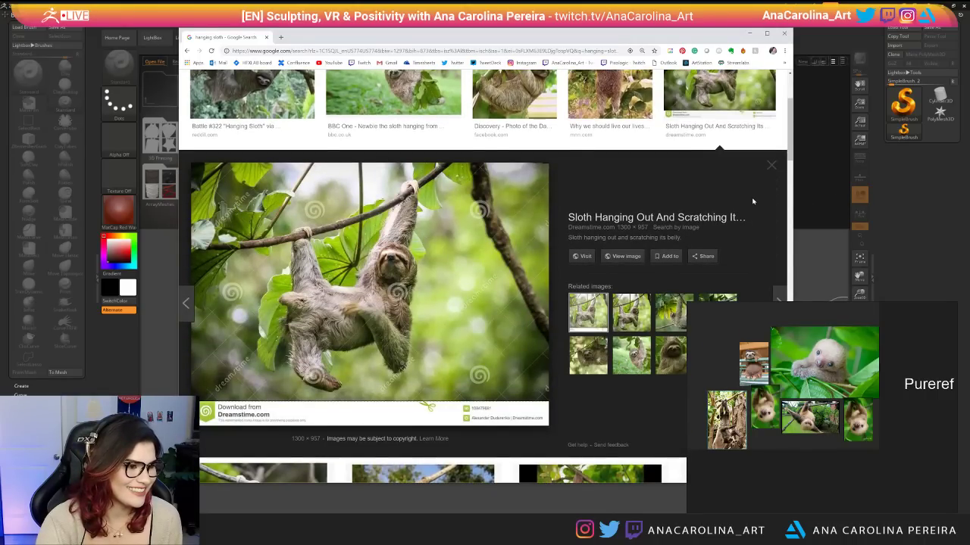
Preview the Hoffmann's two-toed sloth photo and examine the remaining hanging sloth results for more poses.
{"action": "scroll", "coordinate": [752, 201], "scroll_direction": "down", "scroll_amount": 2}
{"action": "scroll", "coordinate": [705, 240], "scroll_direction": "down", "scroll_amount": 4}
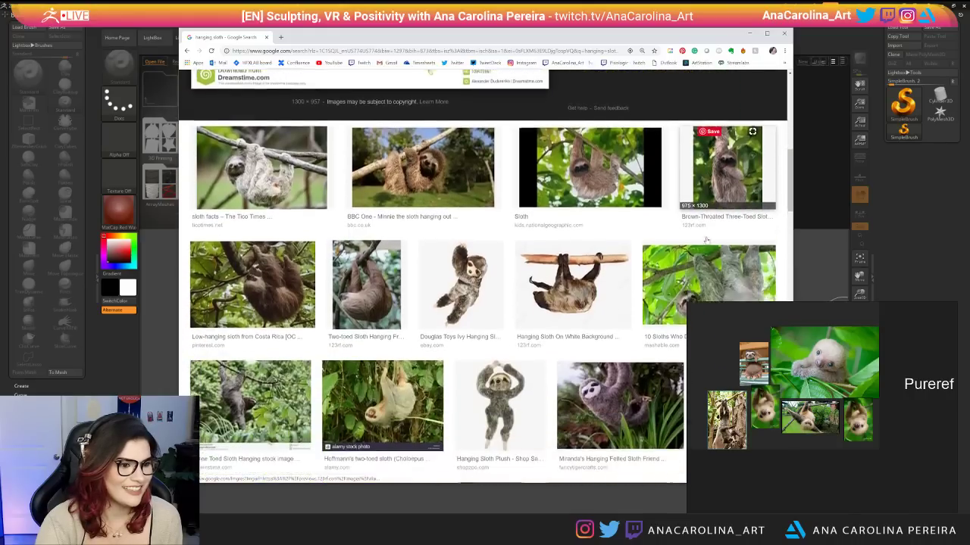
{"action": "scroll", "coordinate": [706, 239], "scroll_direction": "down", "scroll_amount": 3}
{"action": "left_click", "coordinate": [417, 276]}
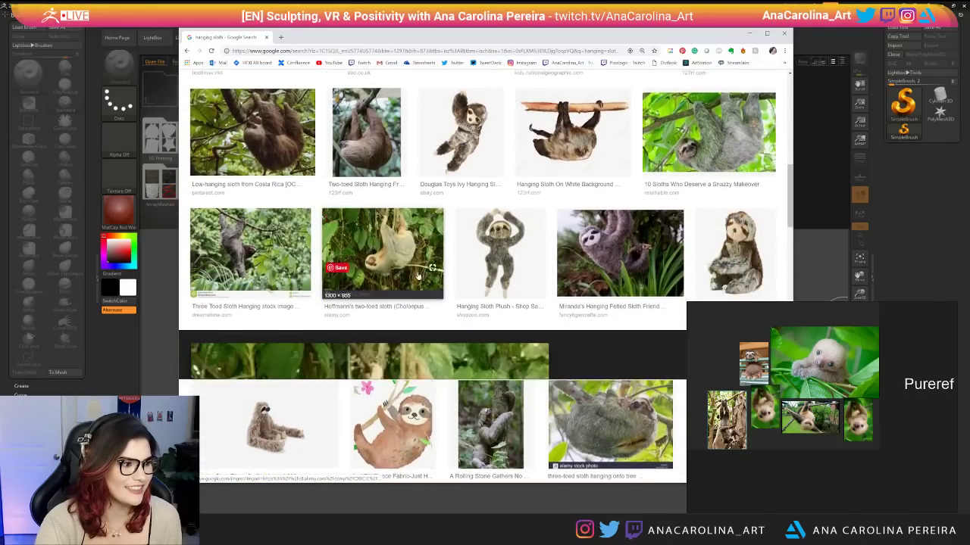
{"action": "scroll", "coordinate": [450, 270], "scroll_direction": "down", "scroll_amount": 3}
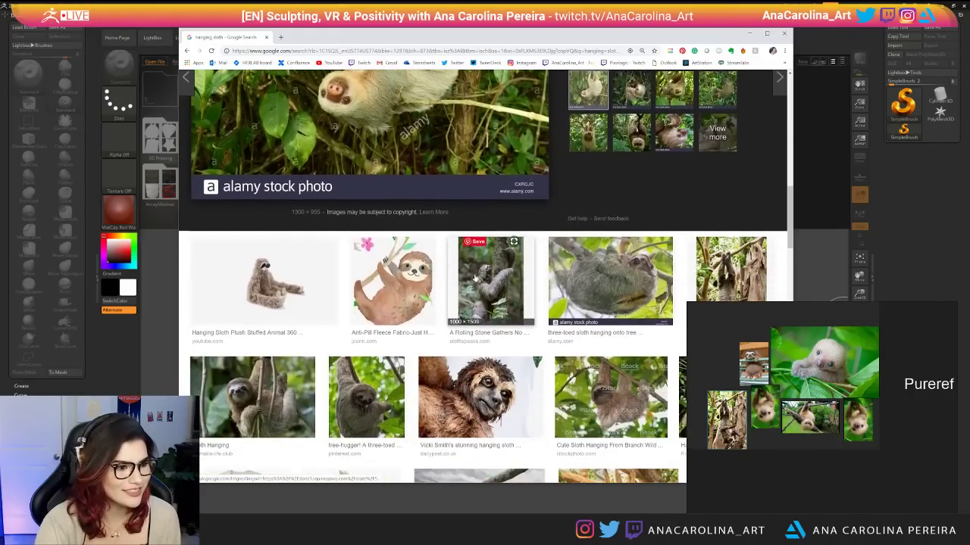
{"action": "scroll", "coordinate": [494, 292], "scroll_direction": "down", "scroll_amount": 3}
{"action": "scroll", "coordinate": [496, 291], "scroll_direction": "down", "scroll_amount": 1}
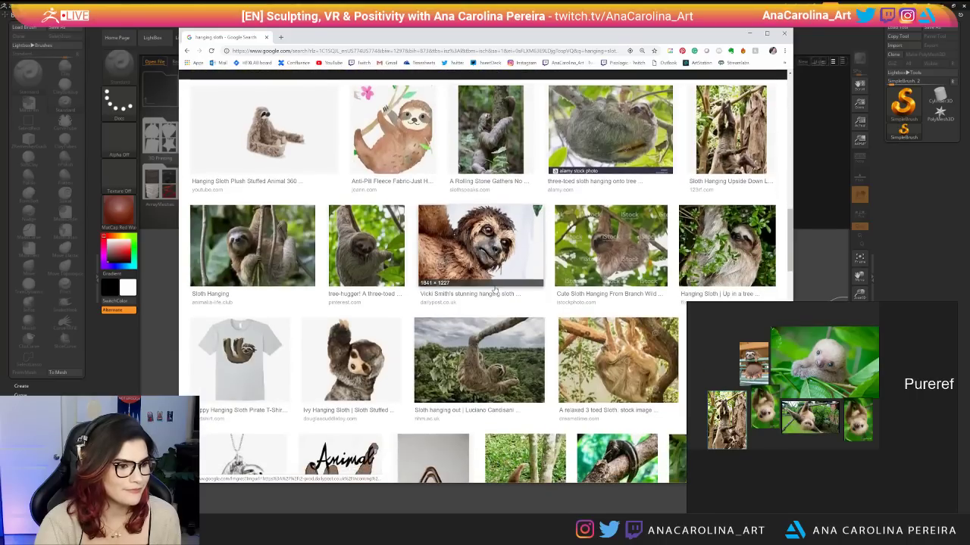
{"action": "scroll", "coordinate": [612, 410], "scroll_direction": "down", "scroll_amount": 1}
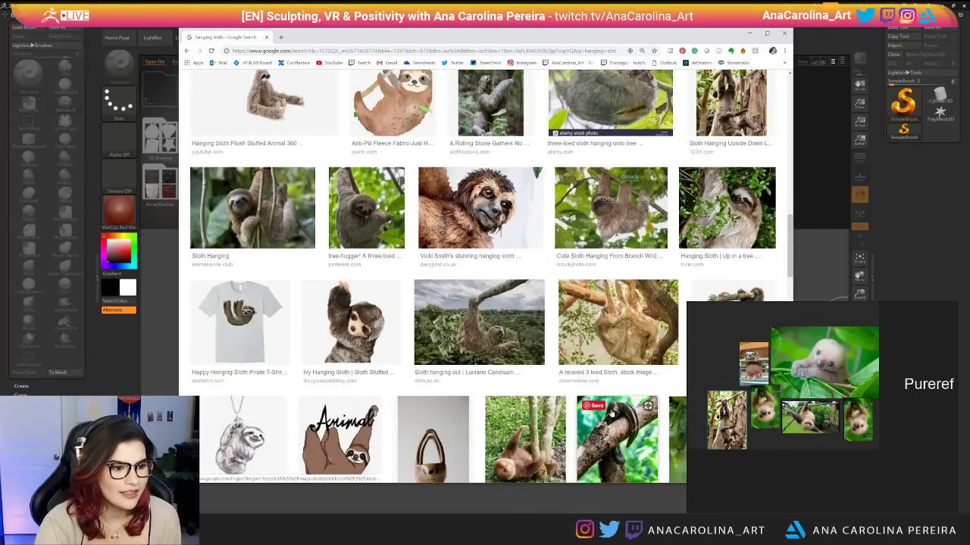
Refine the image search to "hanging sloth 3 toe".
{"action": "scroll", "coordinate": [612, 409], "scroll_direction": "up", "scroll_amount": 15}
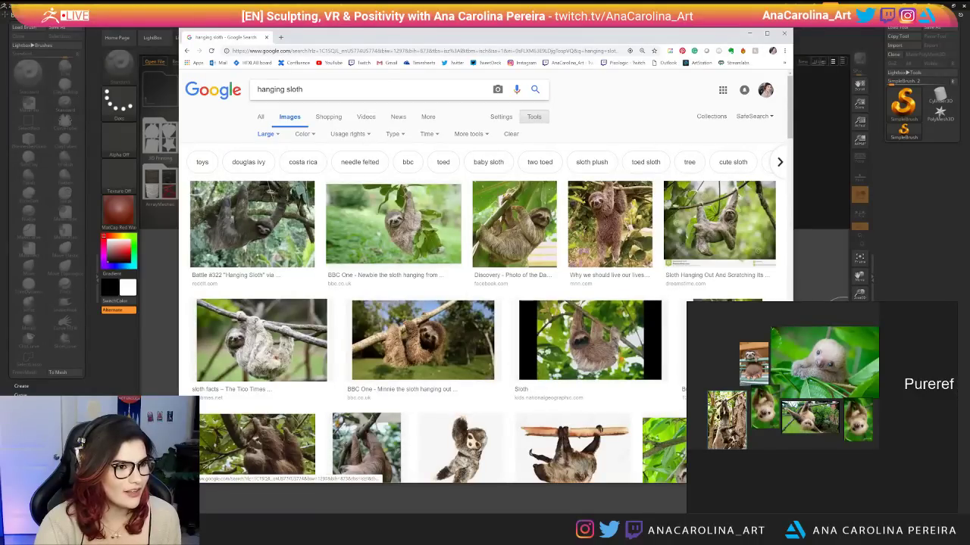
{"action": "type", "text": "3 toe"}
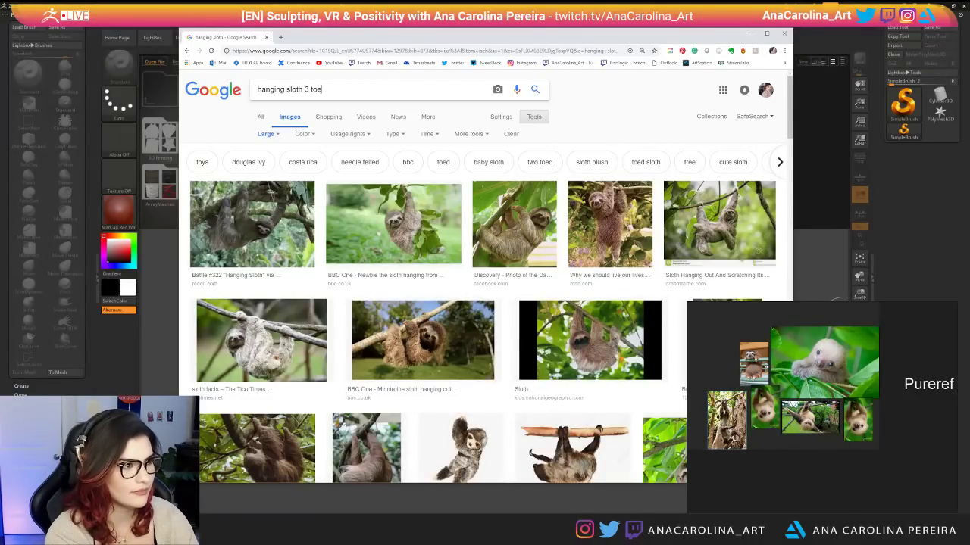
{"action": "key", "text": "Return"}
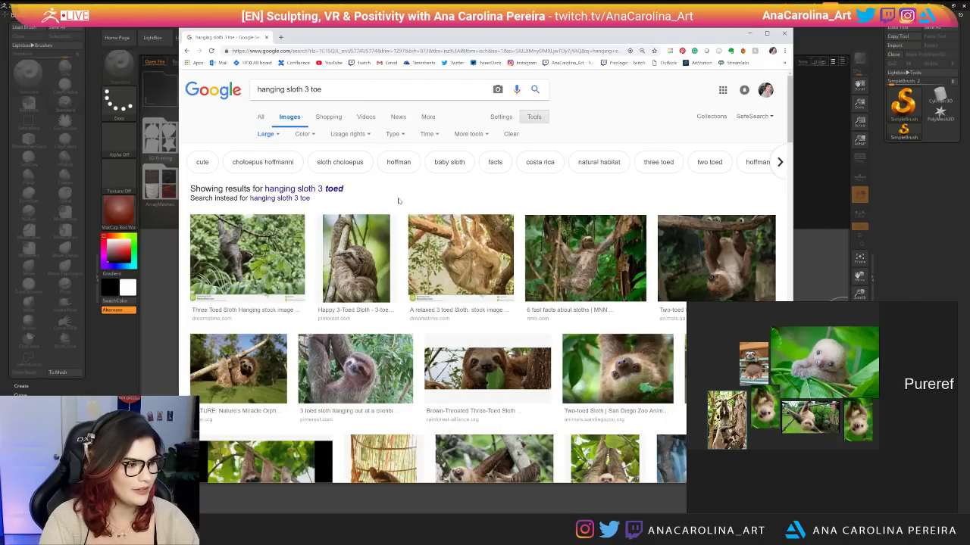
Search the web for "types of sloth" in a new browser tab and dismiss the Privacy Checkup prompt.
{"action": "left_click", "coordinate": [282, 38]}
{"action": "type", "text": "type so"}
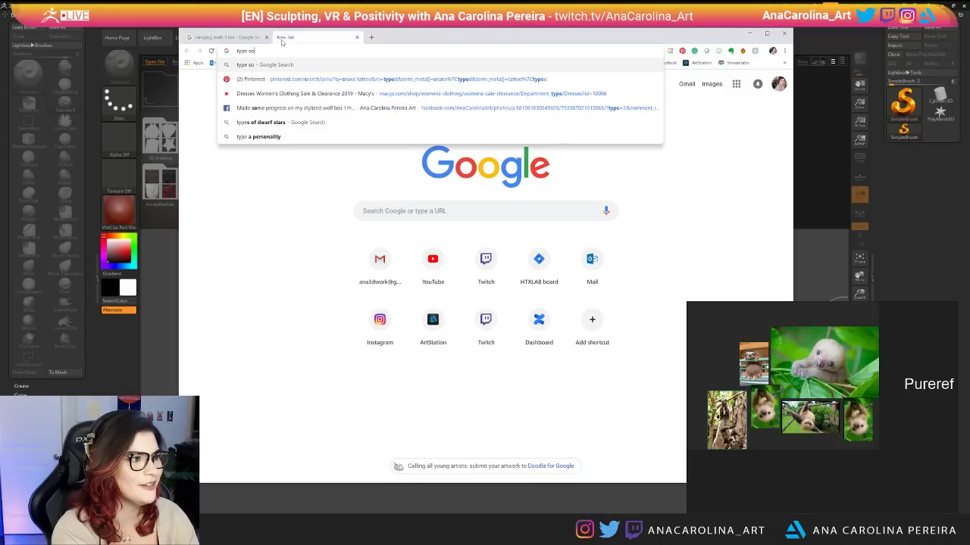
{"action": "type", "text": "f"}
{"action": "key", "text": "BackSpace"}
{"action": "key", "text": "BackSpace"}
{"action": "key", "text": "BackSpace"}
{"action": "key", "text": "BackSpace"}
{"action": "type", "text": "s of"}
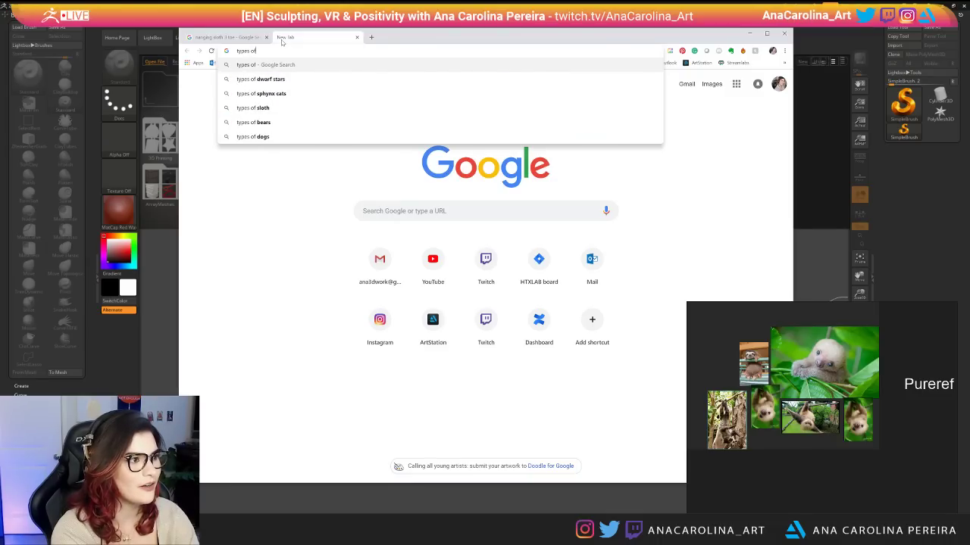
{"action": "type", "text": " sloth"}
{"action": "key", "text": "Return"}
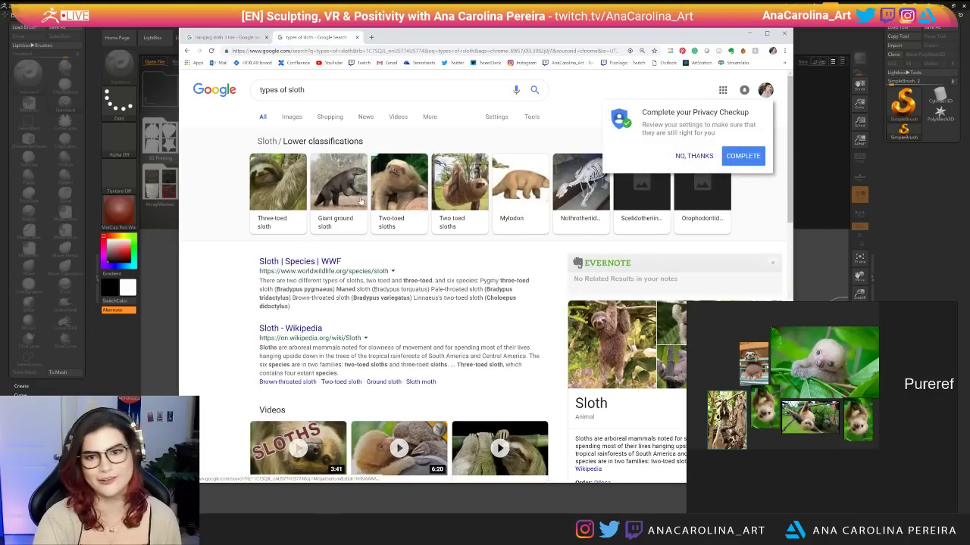
{"action": "left_click", "coordinate": [696, 158]}
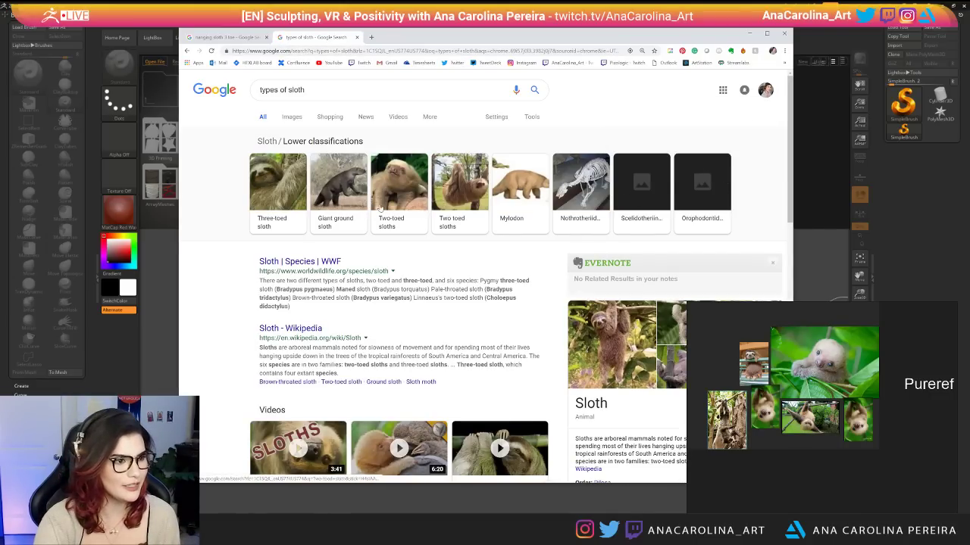
Open the image results for the two-toed sloths classification and preview the San Diego Zoo sloth hanging onto a branch.
{"action": "left_click", "coordinate": [403, 175]}
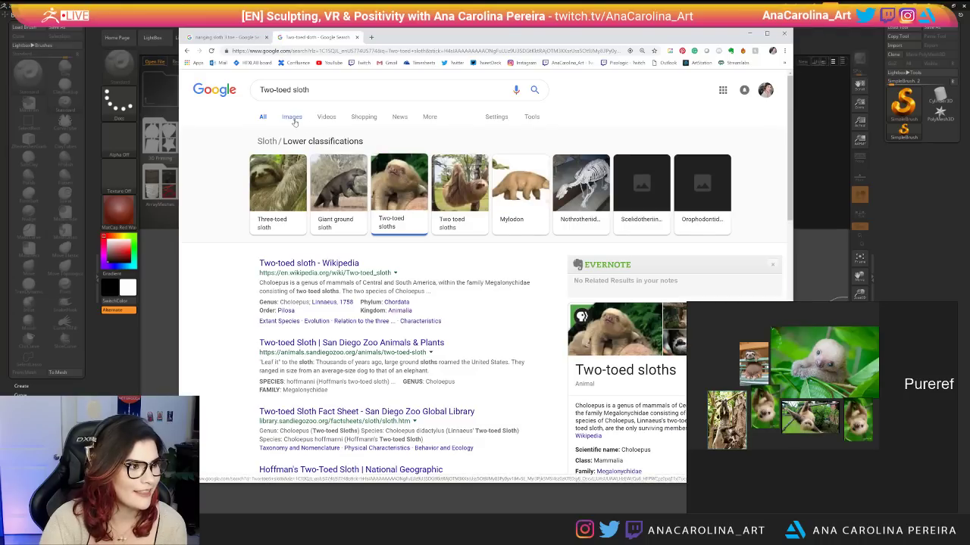
{"action": "left_click", "coordinate": [404, 179]}
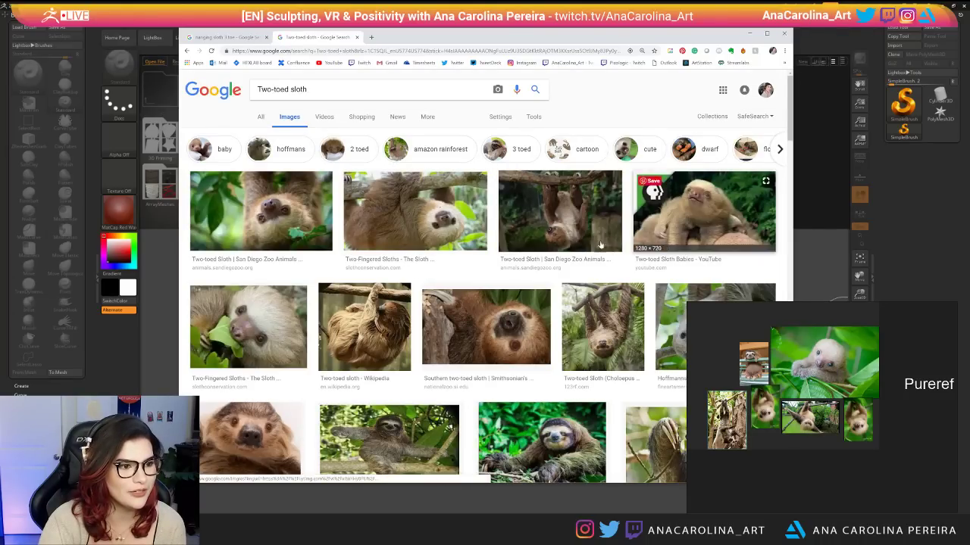
{"action": "scroll", "coordinate": [568, 246], "scroll_direction": "down", "scroll_amount": 3}
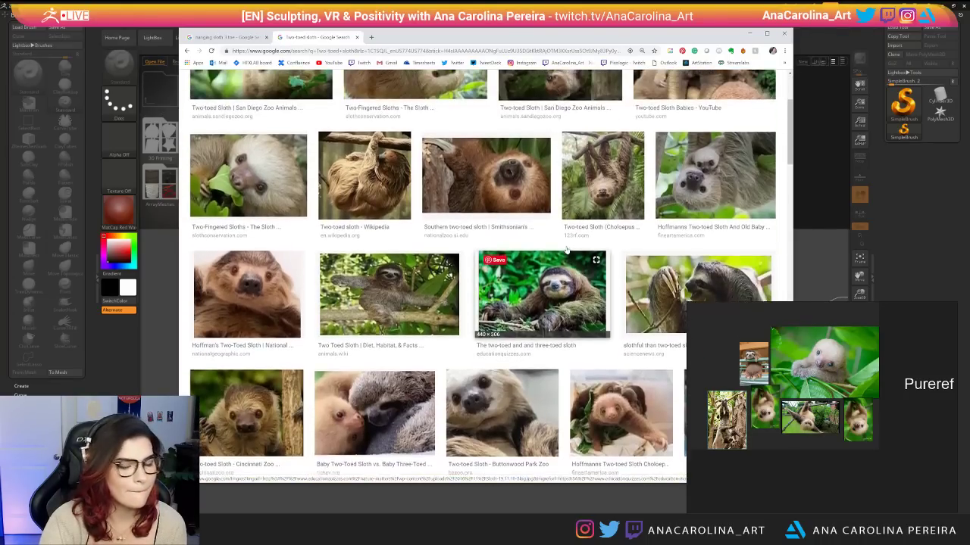
{"action": "scroll", "coordinate": [566, 249], "scroll_direction": "up", "scroll_amount": 1}
{"action": "scroll", "coordinate": [653, 210], "scroll_direction": "up", "scroll_amount": 1}
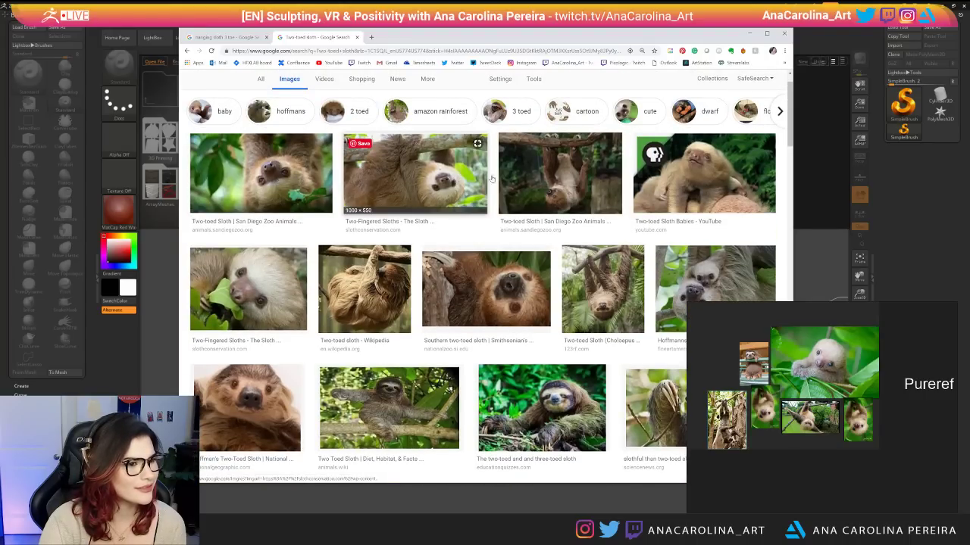
{"action": "left_click", "coordinate": [592, 179]}
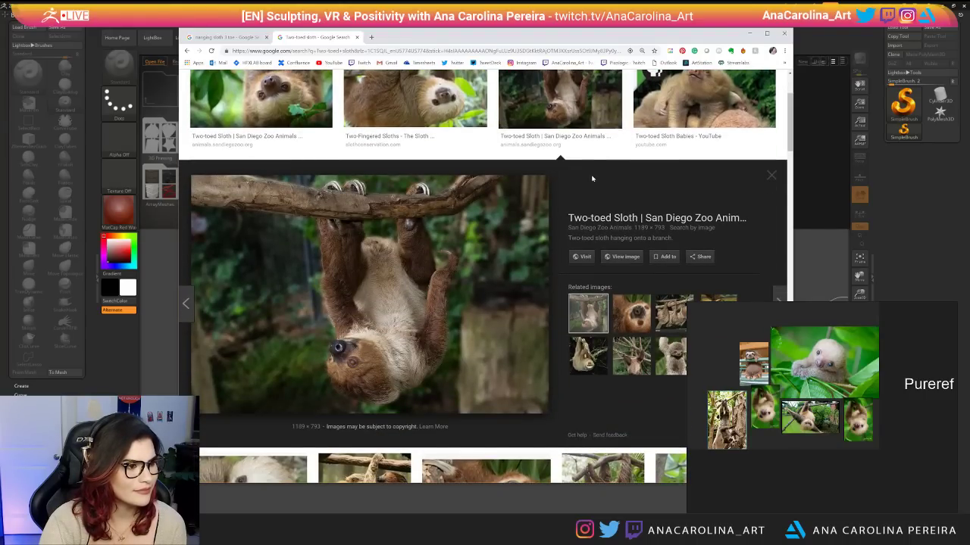
Open the "Young Hoffmann's Two-toed Sloth" photo and add it to the PureRef board below the other references.
{"action": "scroll", "coordinate": [592, 179], "scroll_direction": "down", "scroll_amount": 2}
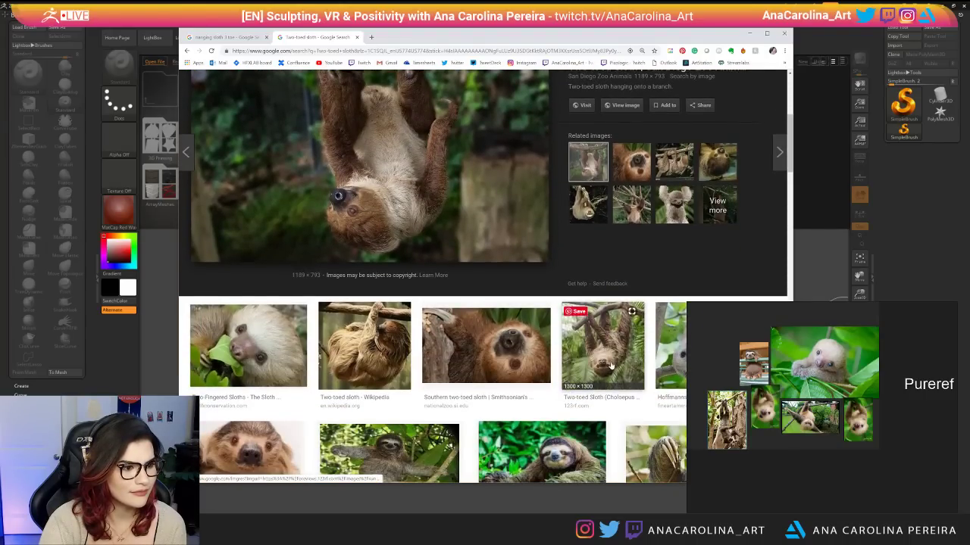
{"action": "left_click", "coordinate": [612, 359]}
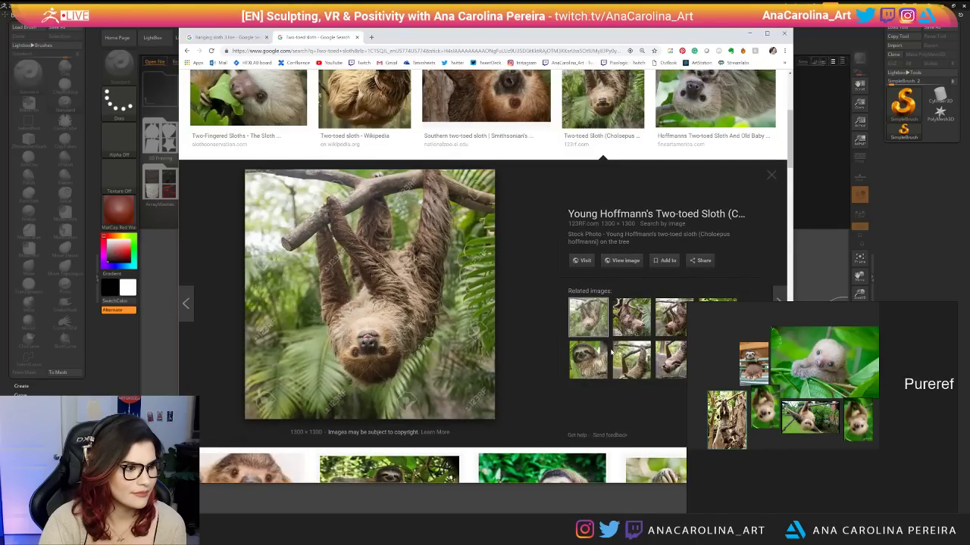
{"action": "left_click_drag", "start_coordinate": [439, 297], "coordinate": [817, 452]}
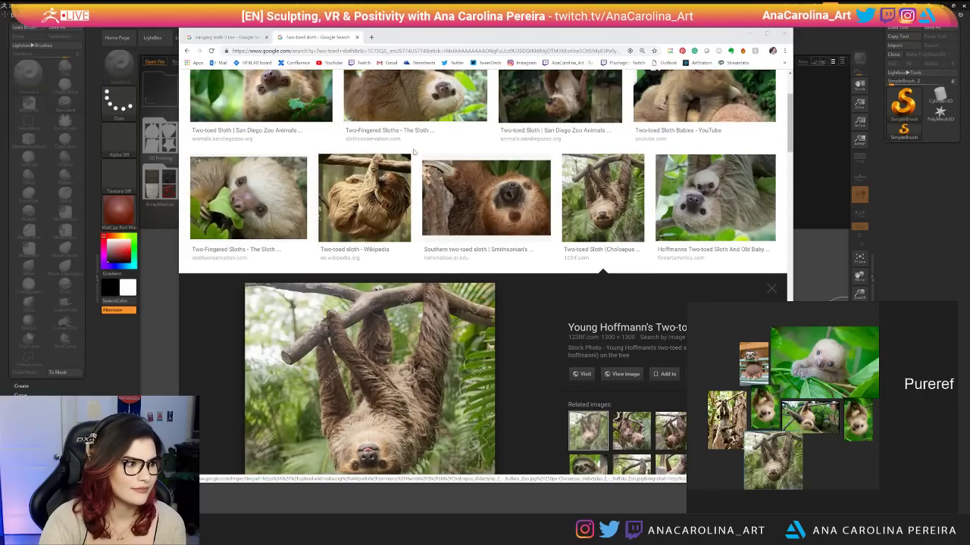
Open the "Two-toed Sloth Babies" YouTube image and add it to the PureRef board beside the young Hoffmann's sloth.
{"action": "scroll", "coordinate": [413, 151], "scroll_direction": "up", "scroll_amount": 2}
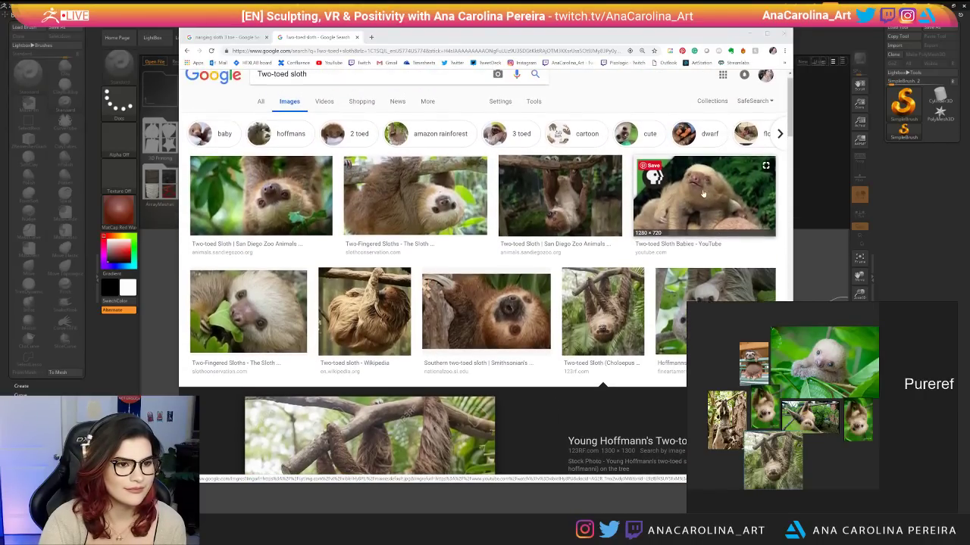
{"action": "left_click", "coordinate": [703, 190]}
{"action": "left_click_drag", "start_coordinate": [526, 305], "coordinate": [834, 453]}
Find the Wikipedia two-toed sloth photo showing fingers and toes and add it to the PureRef board.
{"action": "scroll", "coordinate": [639, 375], "scroll_direction": "down", "scroll_amount": 5}
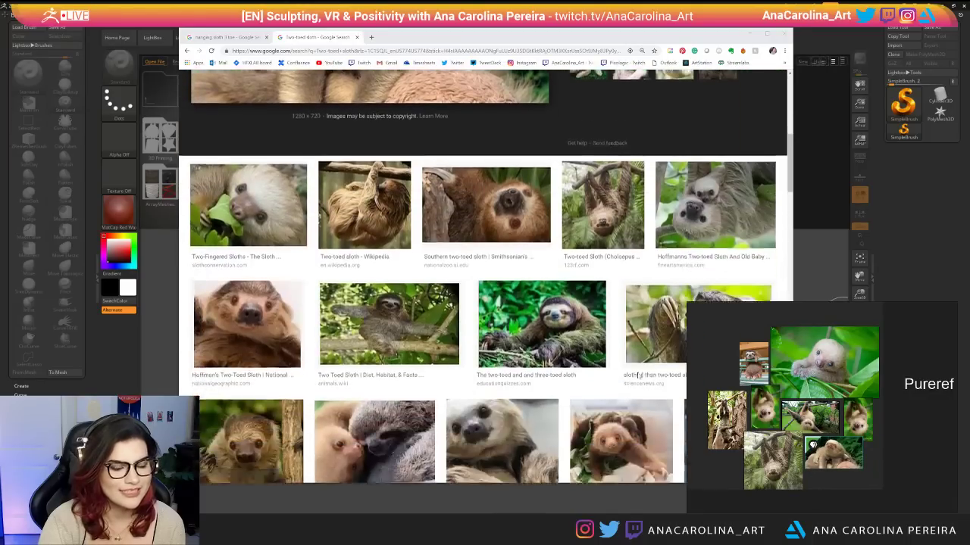
{"action": "scroll", "coordinate": [639, 375], "scroll_direction": "down", "scroll_amount": 5}
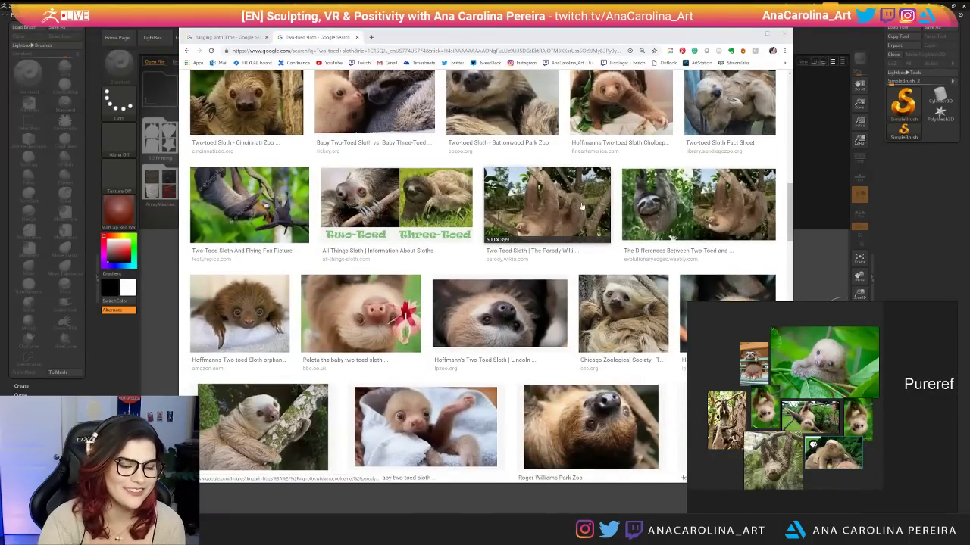
{"action": "scroll", "coordinate": [582, 206], "scroll_direction": "down", "scroll_amount": 4}
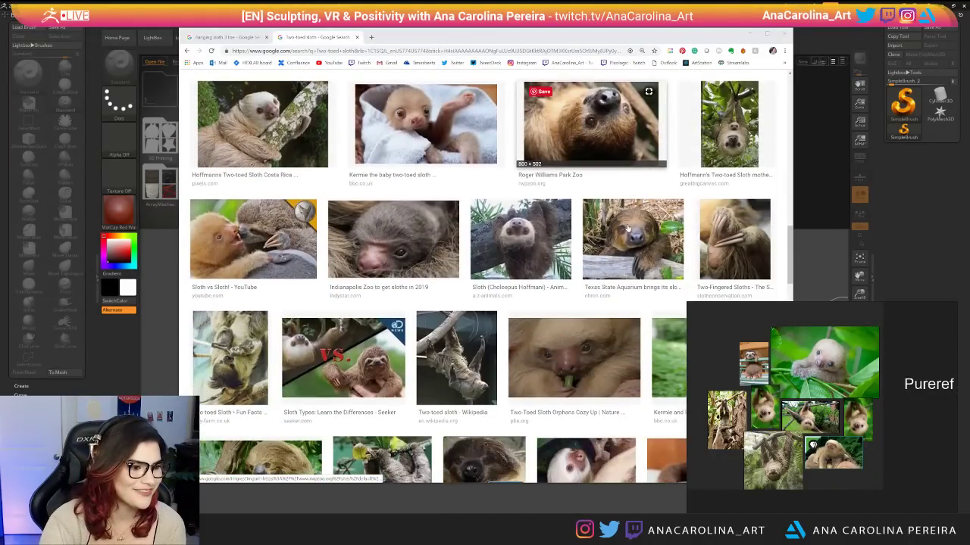
{"action": "left_click", "coordinate": [466, 359]}
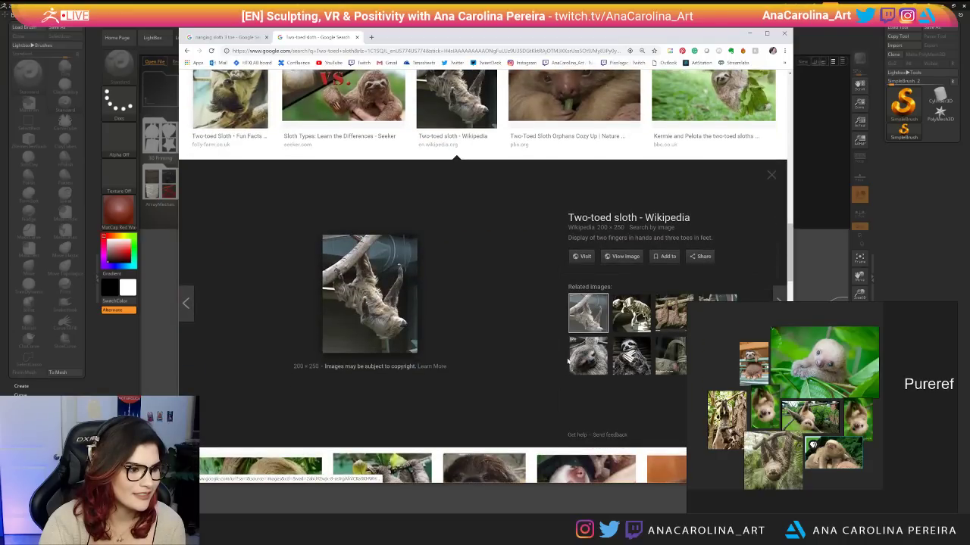
{"action": "left_click_drag", "start_coordinate": [379, 288], "coordinate": [884, 459]}
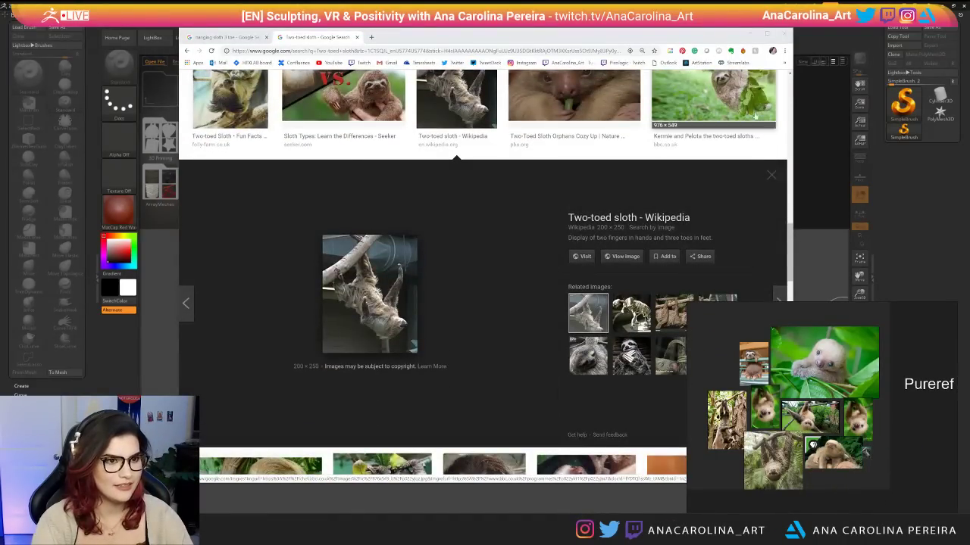
Minimize the browser, select all sloth images on the PureRef board, and normalize them by height.
{"action": "left_click", "coordinate": [750, 34]}
{"action": "left_click_drag", "start_coordinate": [693, 324], "coordinate": [935, 506]}
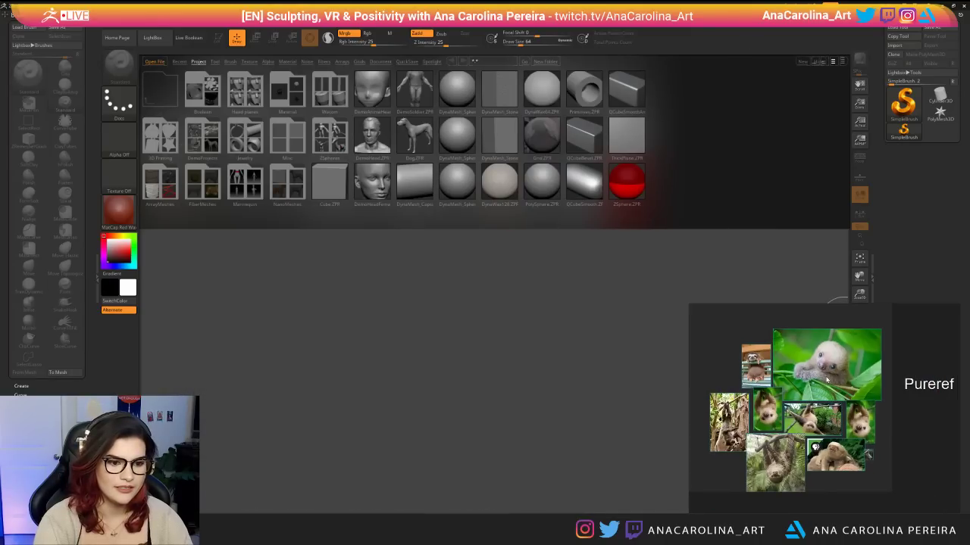
{"action": "right_click", "coordinate": [827, 381]}
{"action": "mouse_move", "coordinate": [841, 461]}
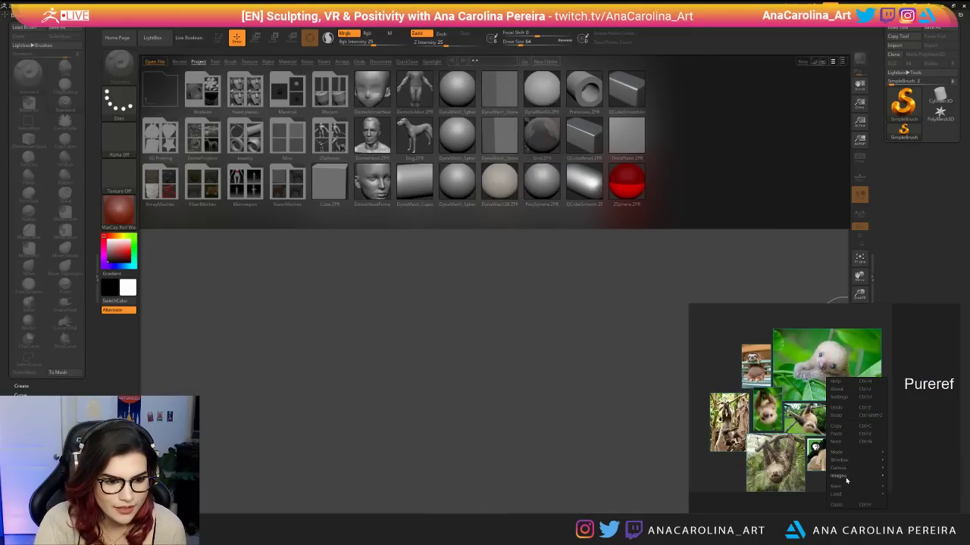
{"action": "mouse_move", "coordinate": [847, 479]}
{"action": "mouse_move", "coordinate": [909, 507]}
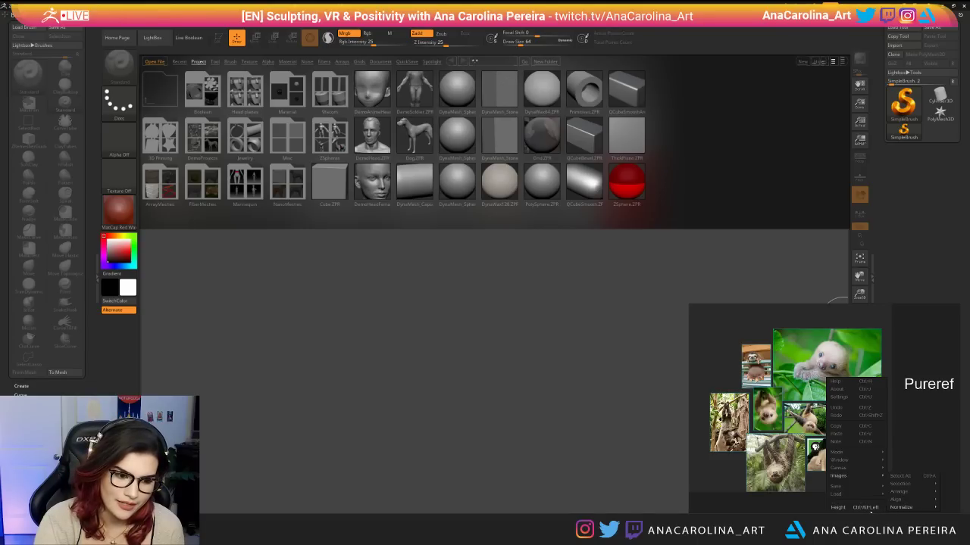
{"action": "left_click", "coordinate": [848, 507]}
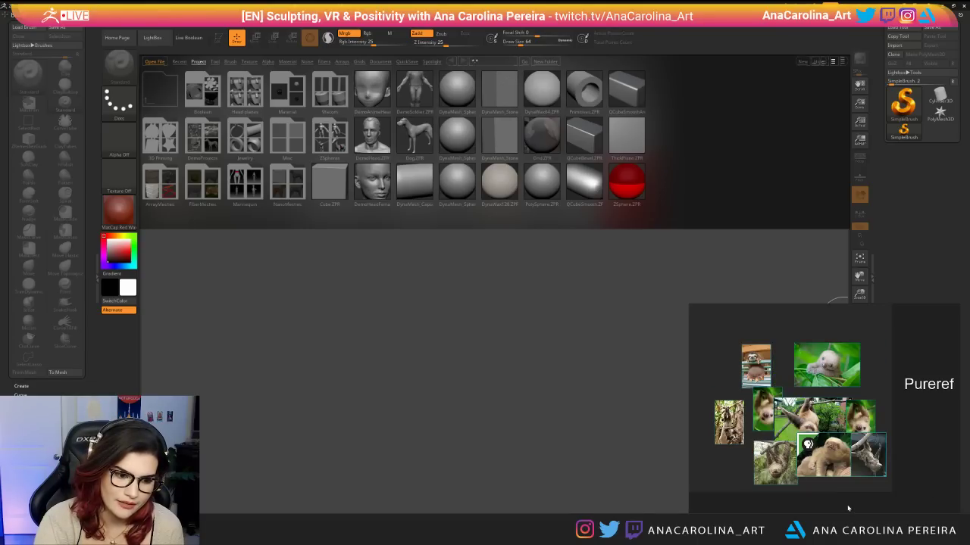
Arrange the selected sloth images on the PureRef board into a compact grid.
{"action": "right_click", "coordinate": [833, 470]}
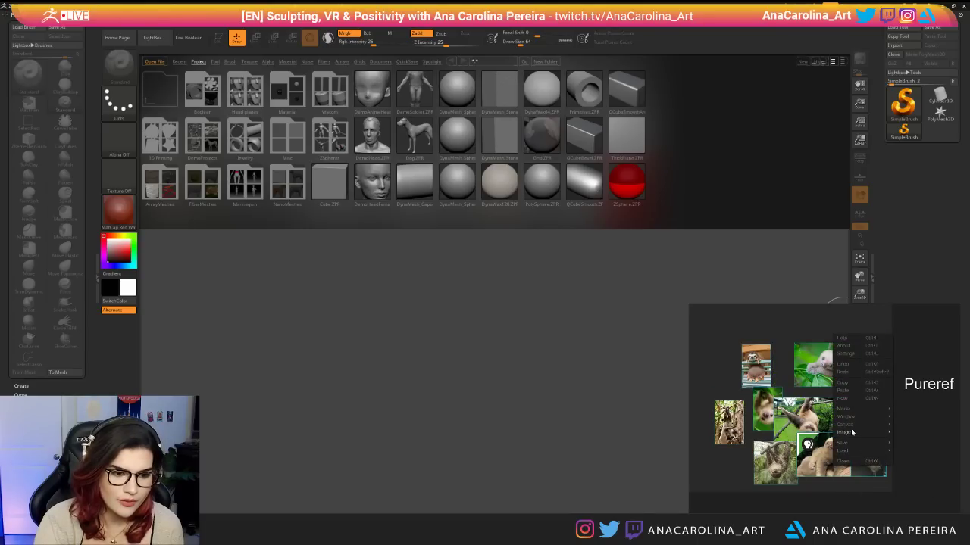
{"action": "mouse_move", "coordinate": [845, 433]}
{"action": "mouse_move", "coordinate": [909, 448]}
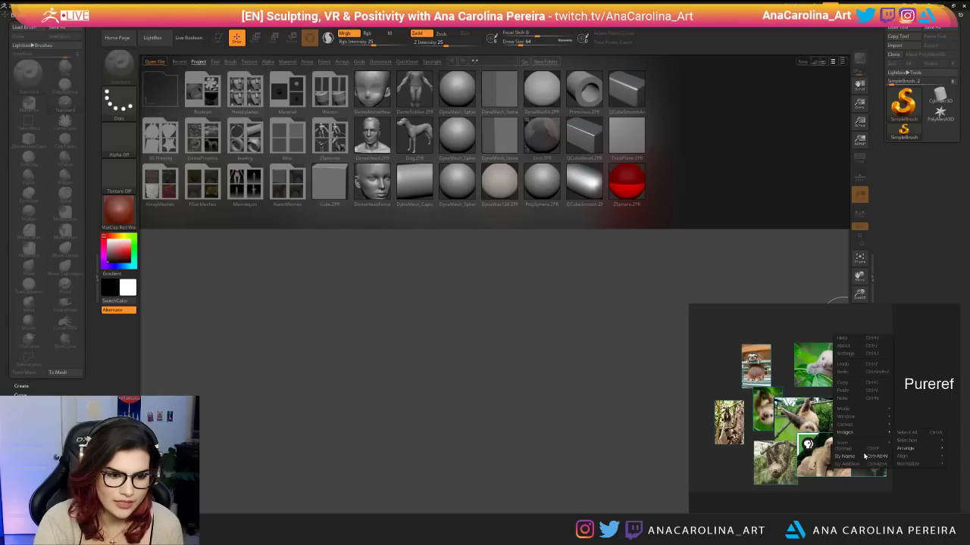
{"action": "left_click", "coordinate": [860, 452]}
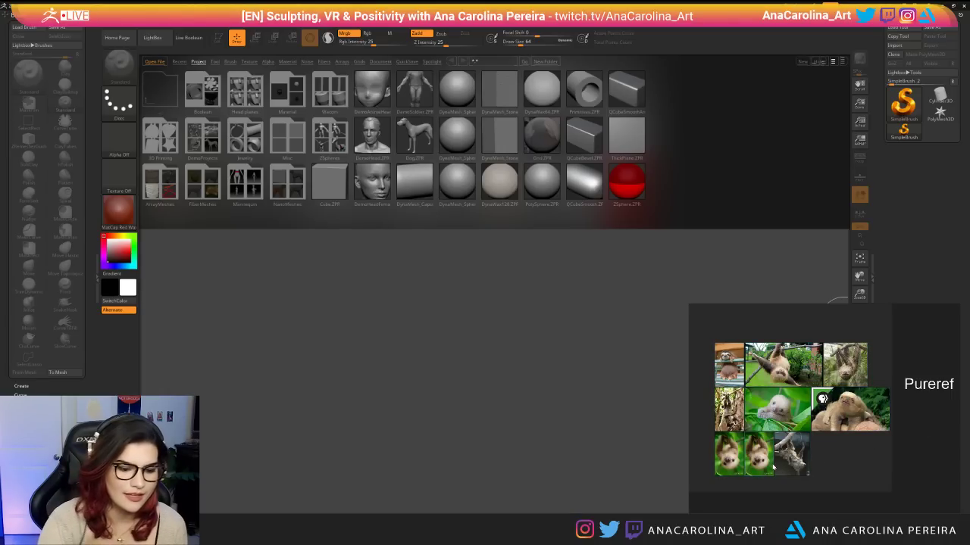
Delete the duplicate hanging baby sloth photo and move the Wikipedia two-toed sloth photo into the gap.
{"action": "key", "text": "Delete"}
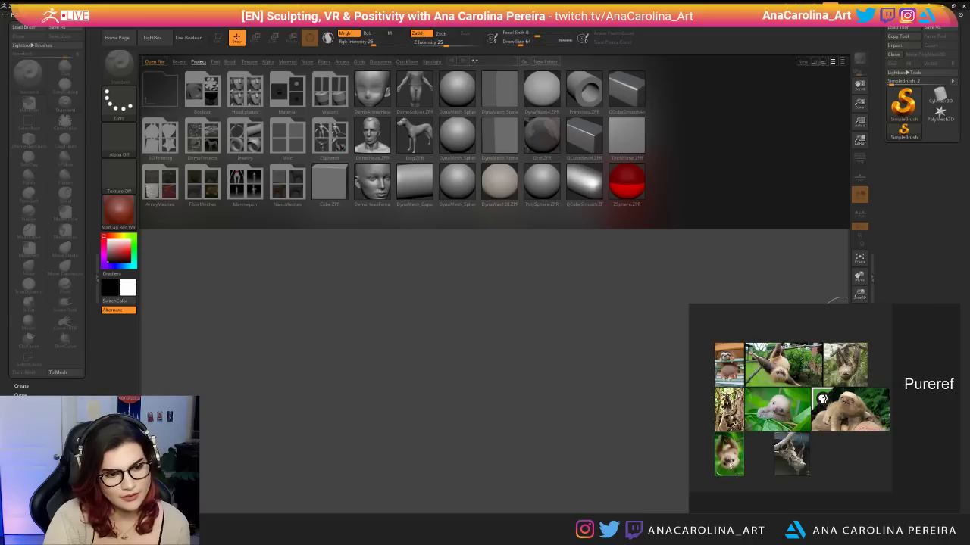
{"action": "left_click_drag", "start_coordinate": [792, 456], "coordinate": [763, 456]}
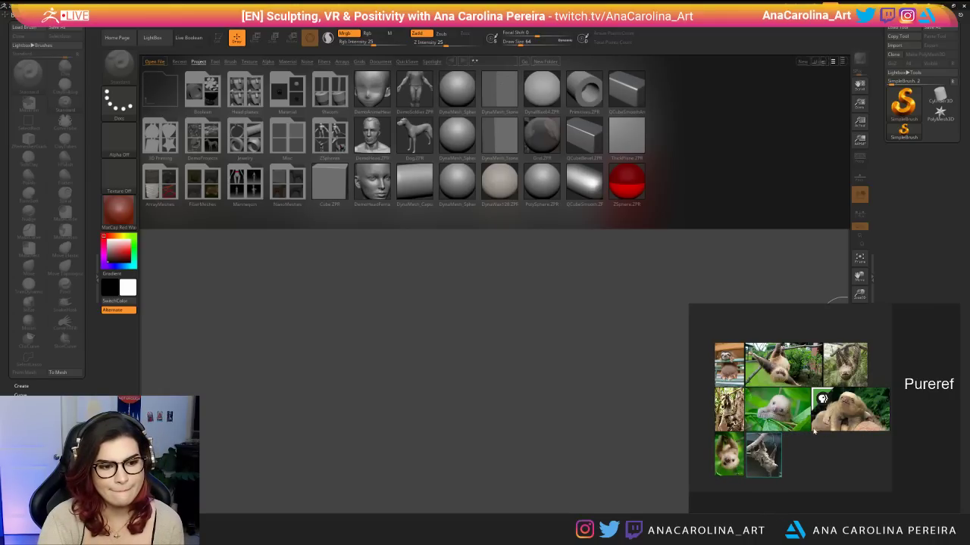
Focus on the baby sloth lying on green leaves in PureRef, and hide LightBox in ZBrush.
{"action": "double_click", "coordinate": [769, 417]}
{"action": "scroll", "coordinate": [807, 400], "scroll_direction": "up", "scroll_amount": 1}
{"action": "middle_click_drag", "start_coordinate": [807, 400], "coordinate": [769, 409]}
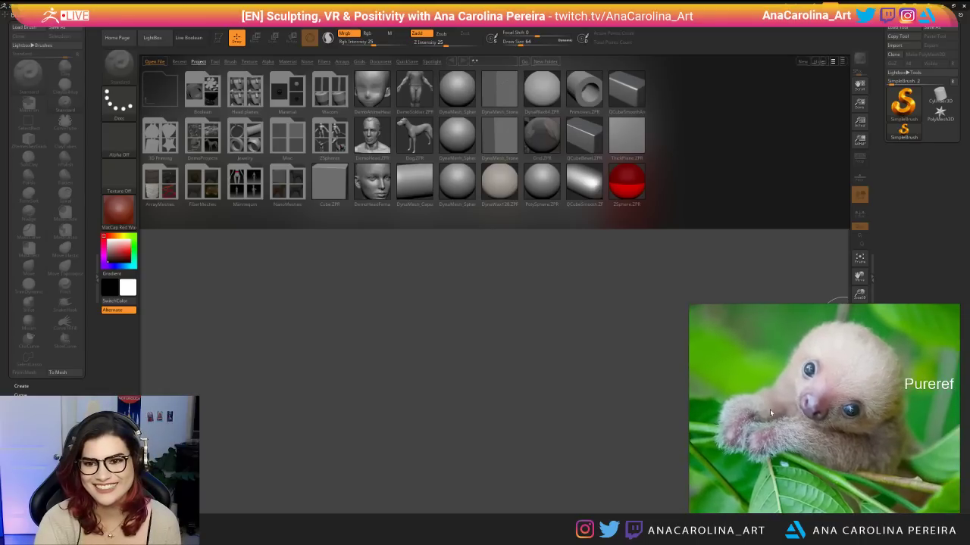
{"action": "scroll", "coordinate": [768, 406], "scroll_direction": "up", "scroll_amount": 1}
{"action": "scroll", "coordinate": [769, 405], "scroll_direction": "down", "scroll_amount": 1}
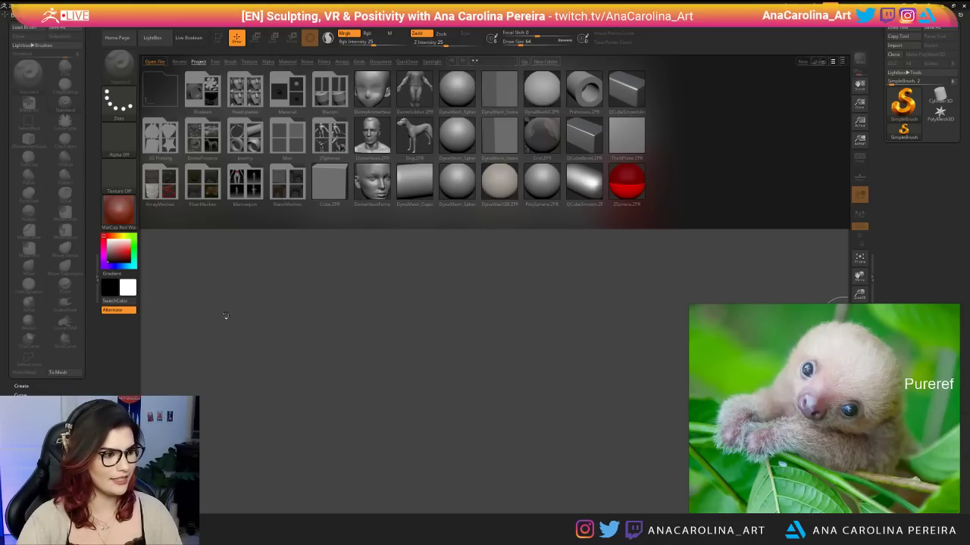
{"action": "key", "text": "comma"}
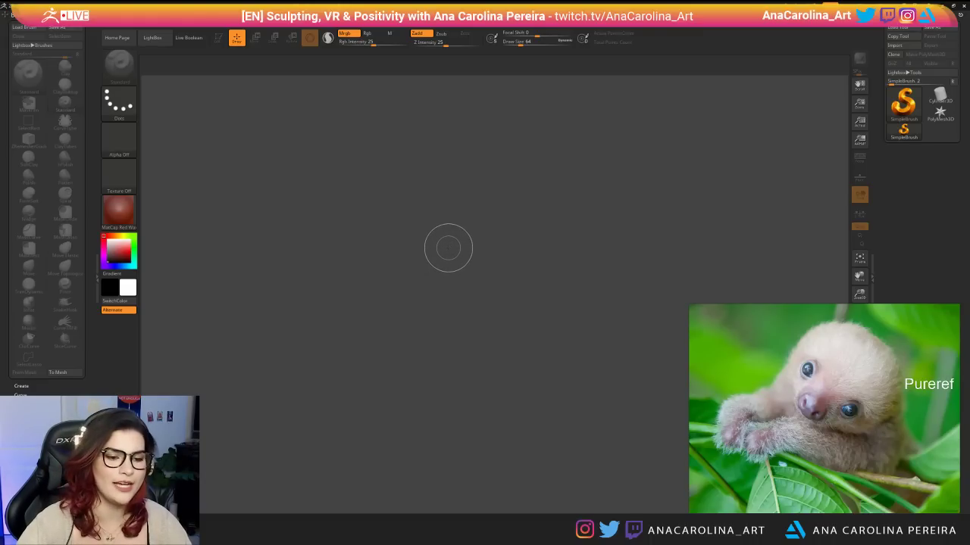
Examine the hanging sloth photo at the end of the PureRef board's first row up close.
{"action": "scroll", "coordinate": [790, 397], "scroll_direction": "down", "scroll_amount": 7}
{"action": "scroll", "coordinate": [793, 390], "scroll_direction": "up", "scroll_amount": 3}
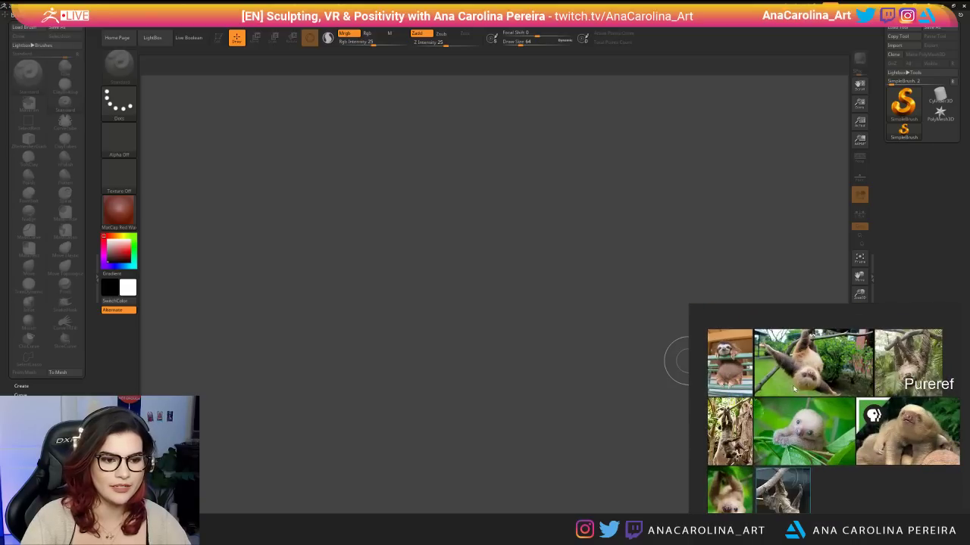
{"action": "scroll", "coordinate": [794, 389], "scroll_direction": "down", "scroll_amount": 2}
{"action": "scroll", "coordinate": [873, 368], "scroll_direction": "up", "scroll_amount": 5}
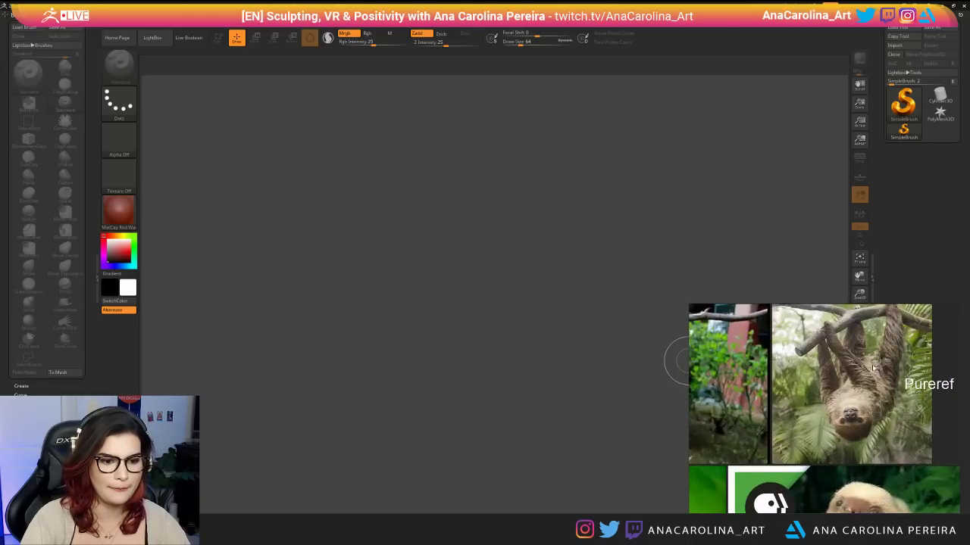
{"action": "scroll", "coordinate": [848, 394], "scroll_direction": "up", "scroll_amount": 2}
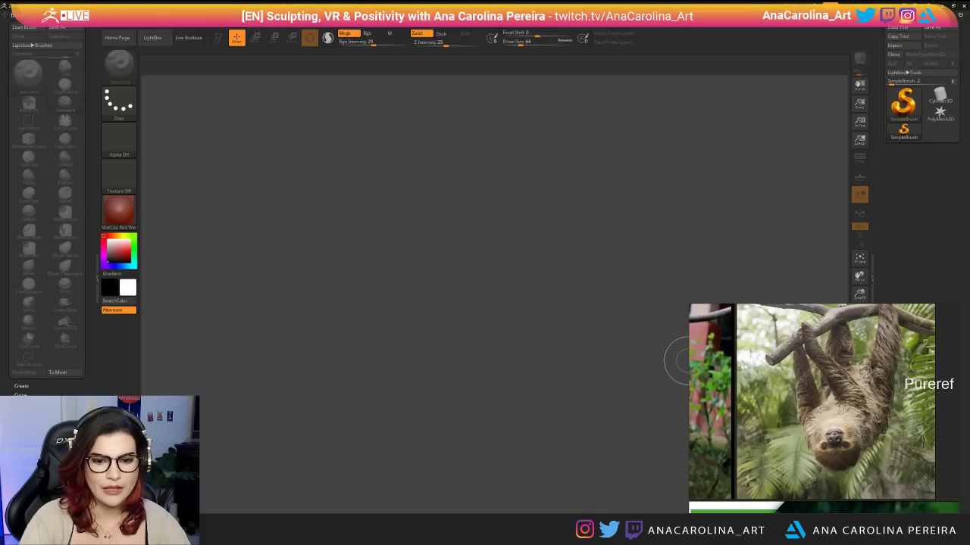
Switch back to the browser and search Google Images for "two toed sloth skeleton" in a new tab.
{"action": "key", "text": "alt+Tab"}
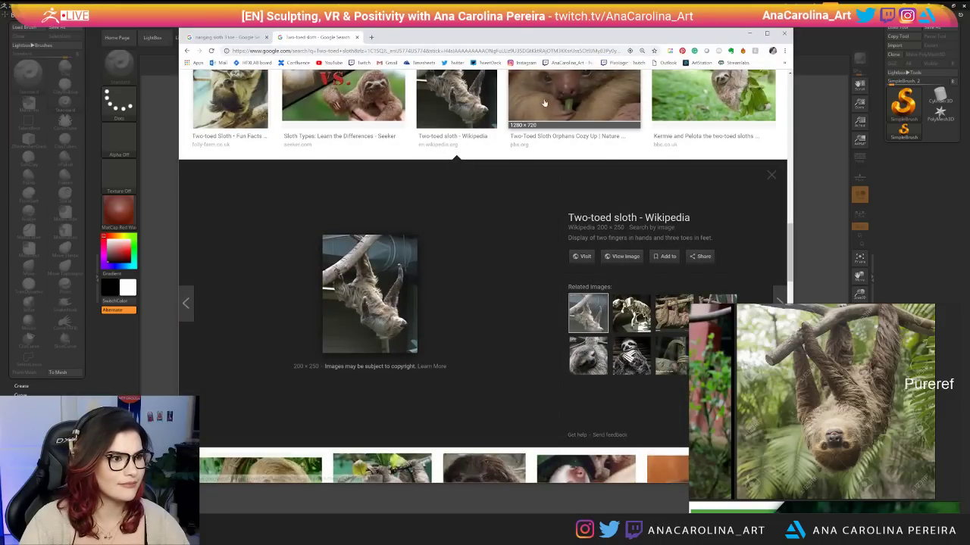
{"action": "scroll", "coordinate": [544, 103], "scroll_direction": "up", "scroll_amount": 6}
{"action": "scroll", "coordinate": [544, 102], "scroll_direction": "up", "scroll_amount": 10}
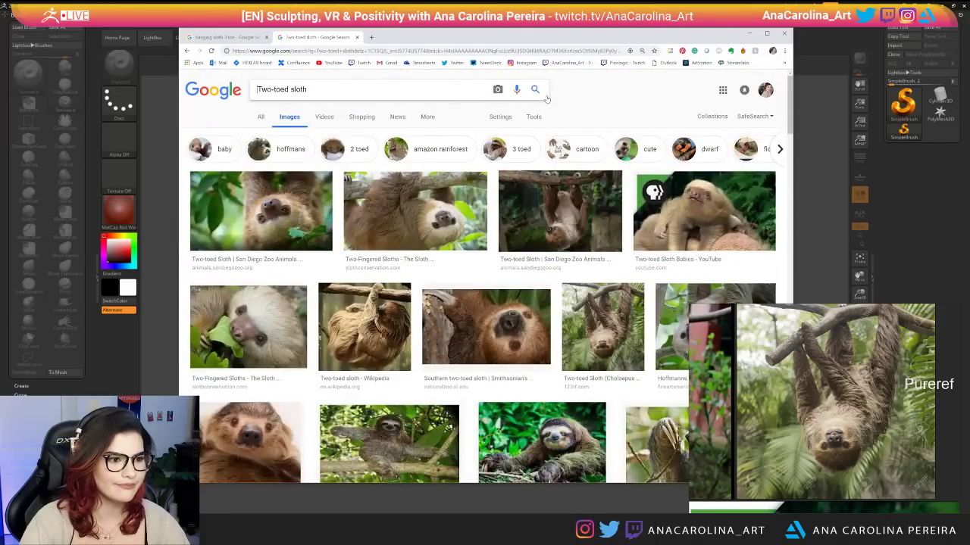
{"action": "left_click", "coordinate": [373, 38]}
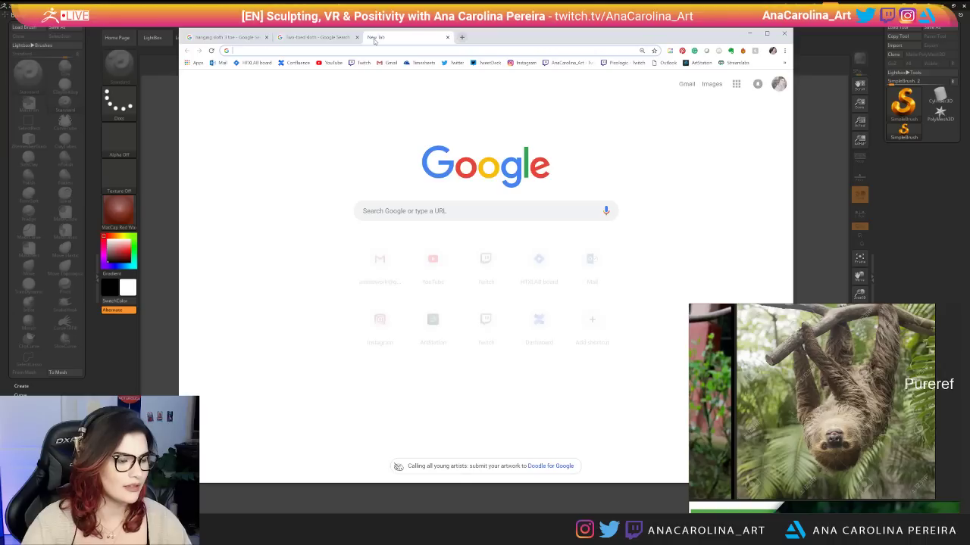
{"action": "type", "text": "two toe"}
{"action": "type", "text": "d sl"}
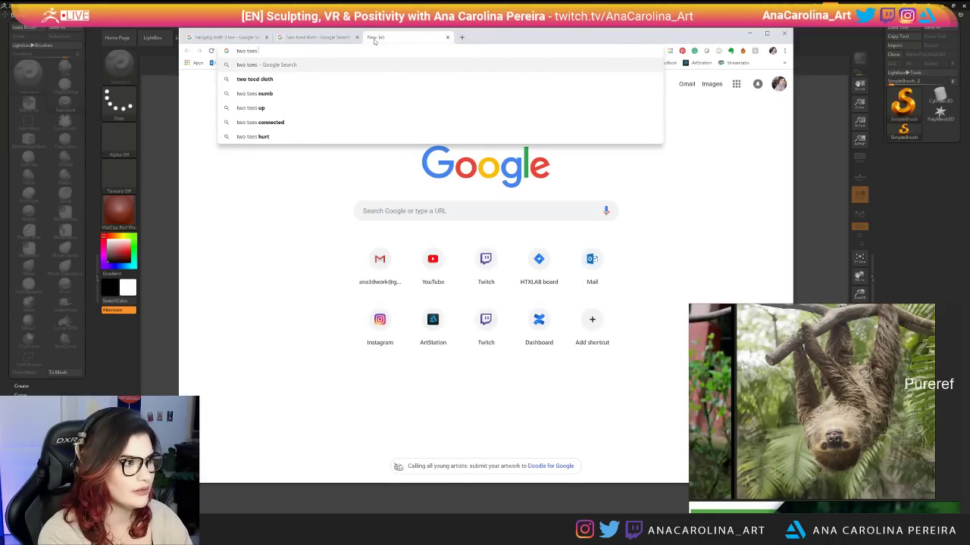
{"action": "type", "text": "oth "}
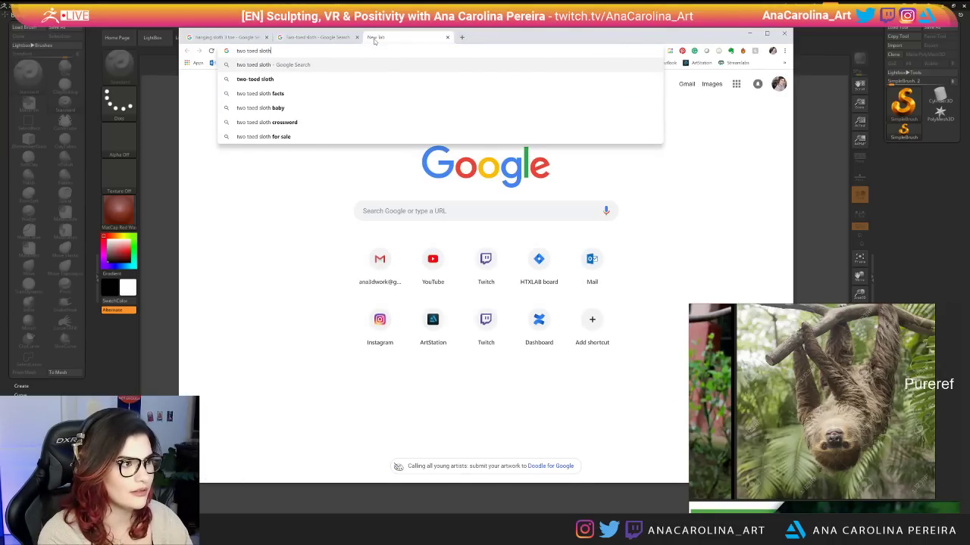
{"action": "type", "text": "skeleton"}
{"action": "key", "text": "Return"}
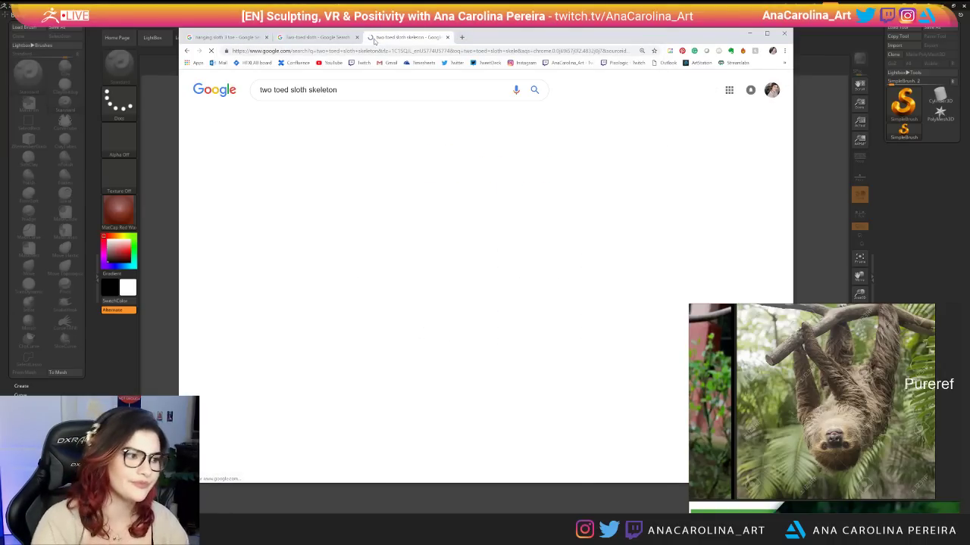
{"action": "left_click", "coordinate": [292, 118]}
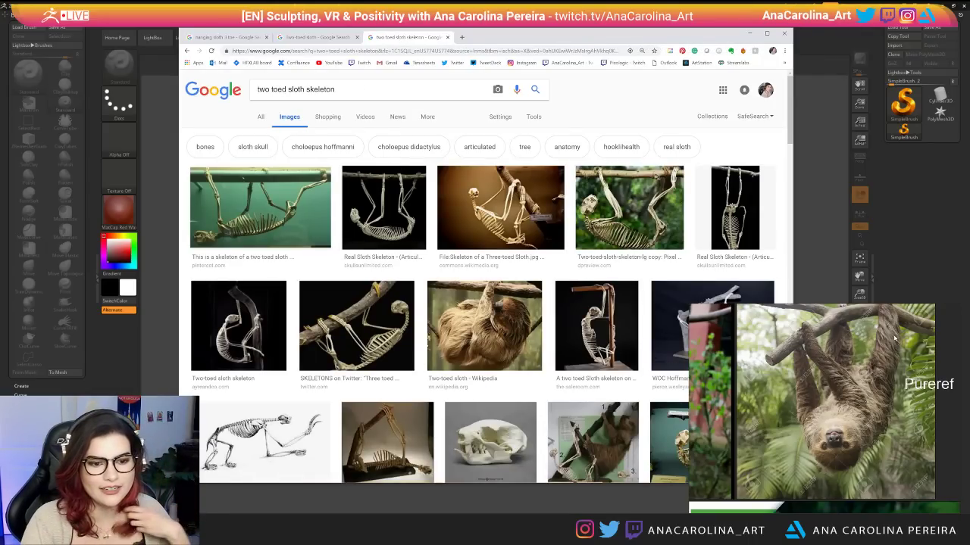
Shift the PureRef window slightly inward from the screen corner and browse the sloth skeleton image results.
{"action": "scroll", "coordinate": [833, 408], "scroll_direction": "down", "scroll_amount": 5}
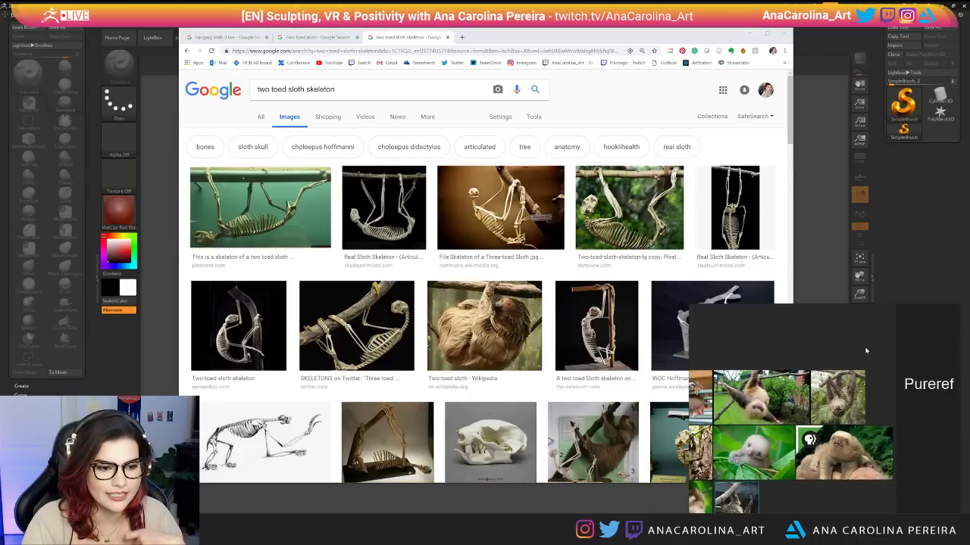
{"action": "left_click_drag", "start_coordinate": [837, 375], "coordinate": [821, 369]}
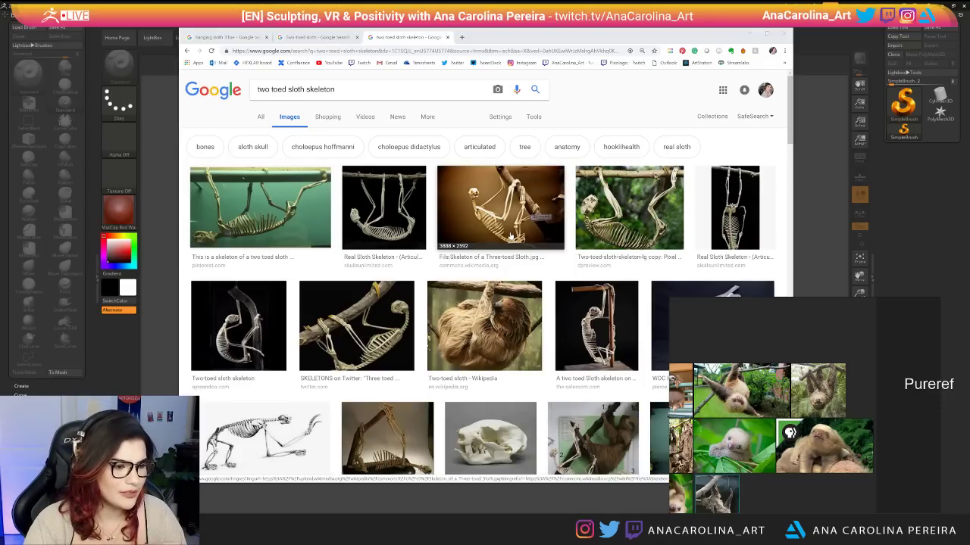
{"action": "scroll", "coordinate": [470, 231], "scroll_direction": "down", "scroll_amount": 3}
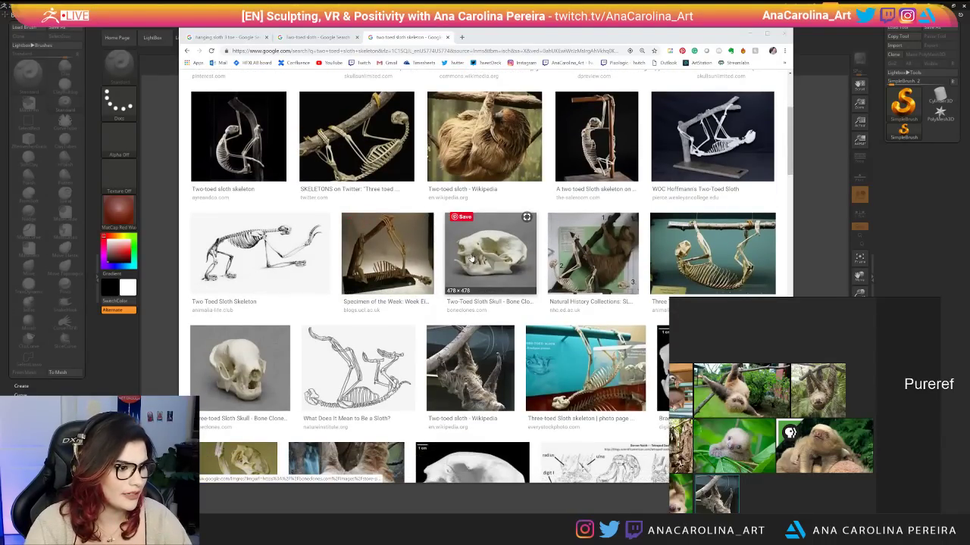
{"action": "scroll", "coordinate": [469, 251], "scroll_direction": "down", "scroll_amount": 3}
{"action": "scroll", "coordinate": [302, 176], "scroll_direction": "up", "scroll_amount": 4}
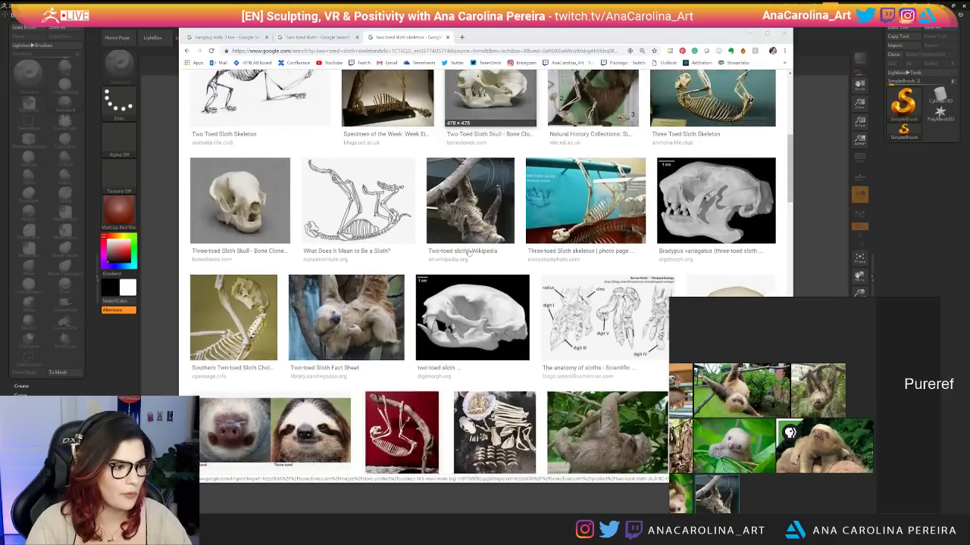
{"action": "scroll", "coordinate": [302, 175], "scroll_direction": "up", "scroll_amount": 2}
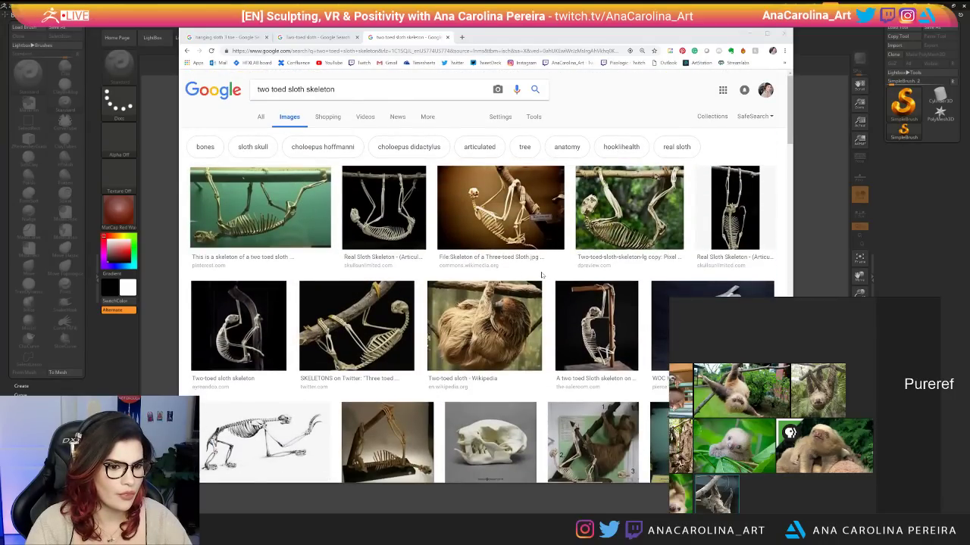
Open the "Two-toed-sloth-skeleton-lg copy" image and add it to the PureRef board beside the Wikipedia sloth photo.
{"action": "mouse_move", "coordinate": [773, 392]}
{"action": "right_mouse_down"}
{"action": "mouse_move", "coordinate": [797, 397]}
{"action": "mouse_move", "coordinate": [770, 391]}
{"action": "right_mouse_up"}
{"action": "left_click", "coordinate": [653, 217]}
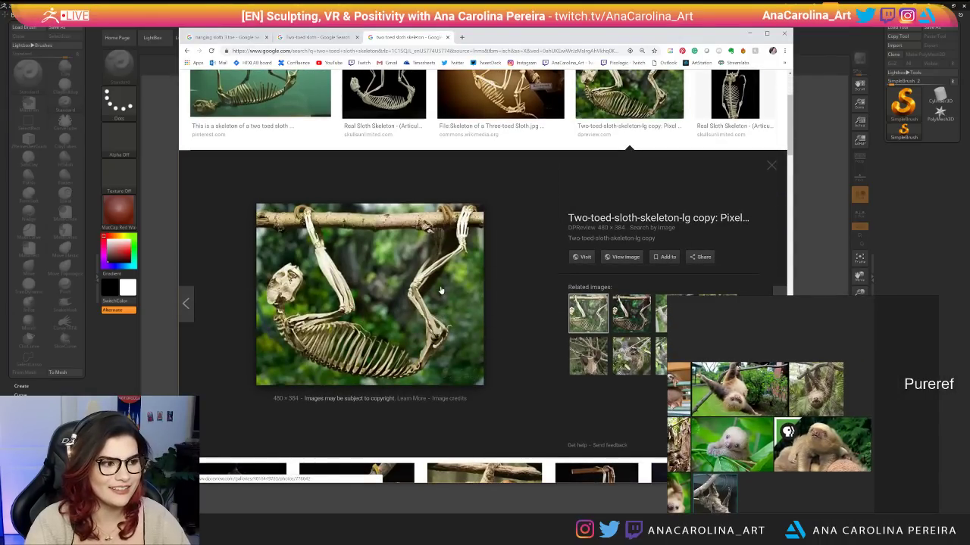
{"action": "left_click_drag", "start_coordinate": [402, 309], "coordinate": [754, 489]}
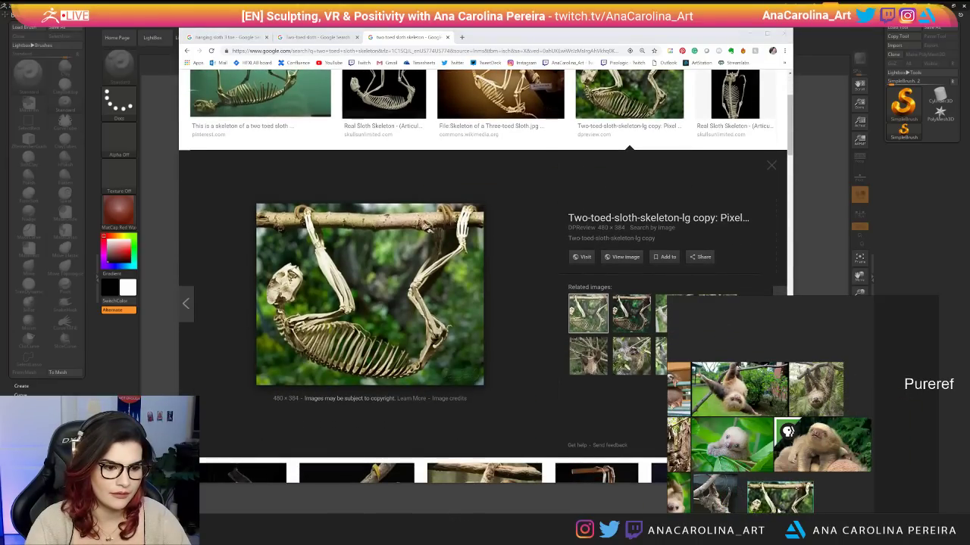
{"action": "scroll", "coordinate": [772, 470], "scroll_direction": "down", "scroll_amount": 2}
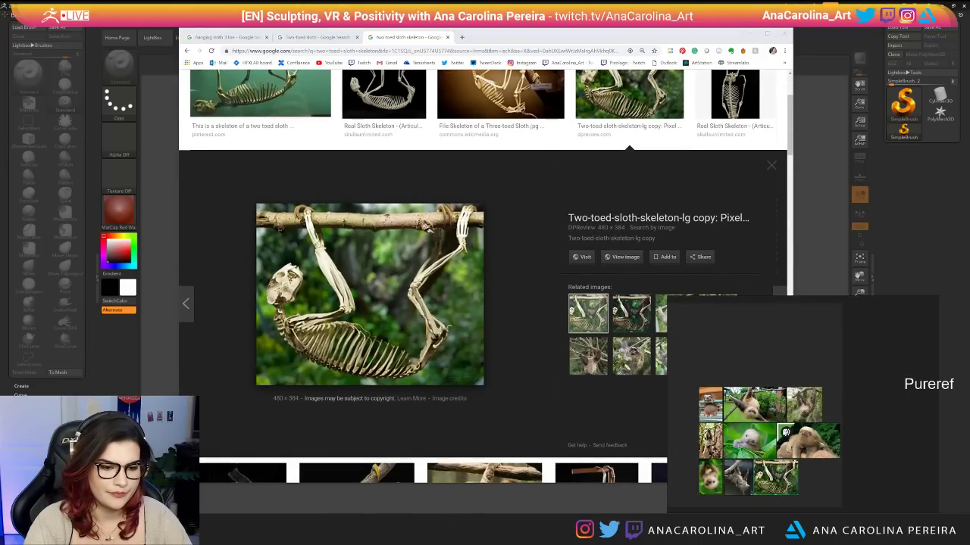
{"action": "scroll", "coordinate": [773, 469], "scroll_direction": "up", "scroll_amount": 4}
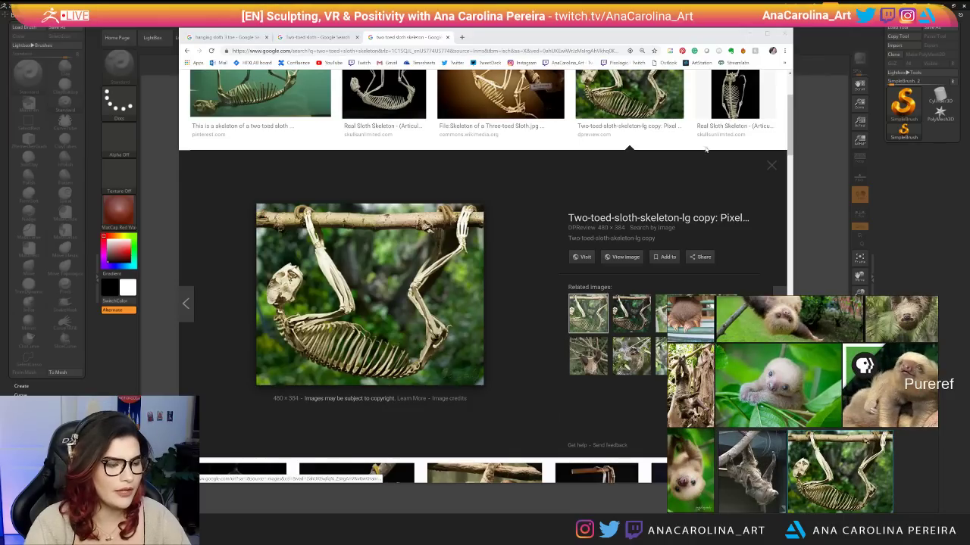
Minimize the browser and flip both hanging sloth photos in the PureRef board's first row vertically.
{"action": "left_click", "coordinate": [750, 33]}
{"action": "scroll", "coordinate": [806, 339], "scroll_direction": "down", "scroll_amount": 2}
{"action": "scroll", "coordinate": [807, 342], "scroll_direction": "up", "scroll_amount": 2}
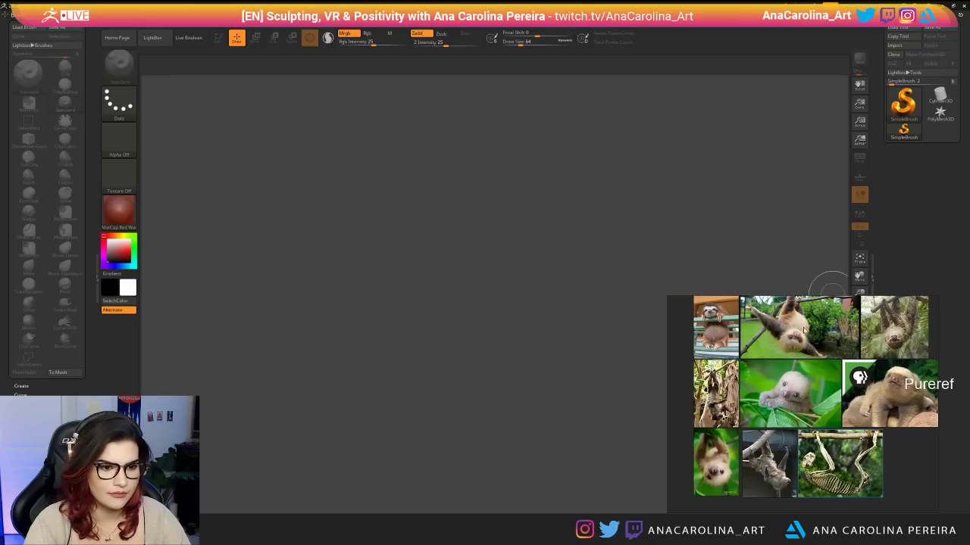
{"action": "double_click", "coordinate": [806, 340]}
{"action": "left_click_drag", "start_coordinate": [806, 391], "coordinate": [802, 440], "text": "alt+shift"}
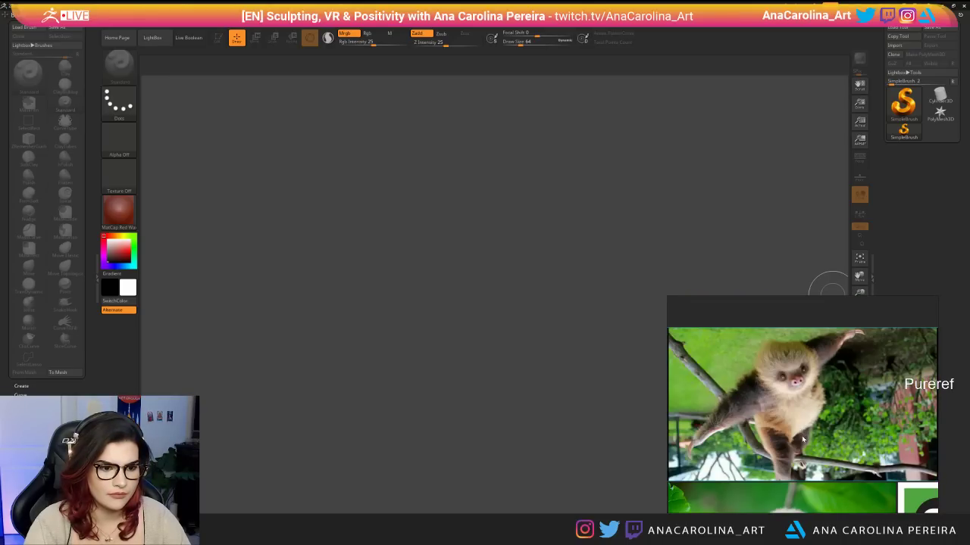
{"action": "double_click", "coordinate": [803, 439]}
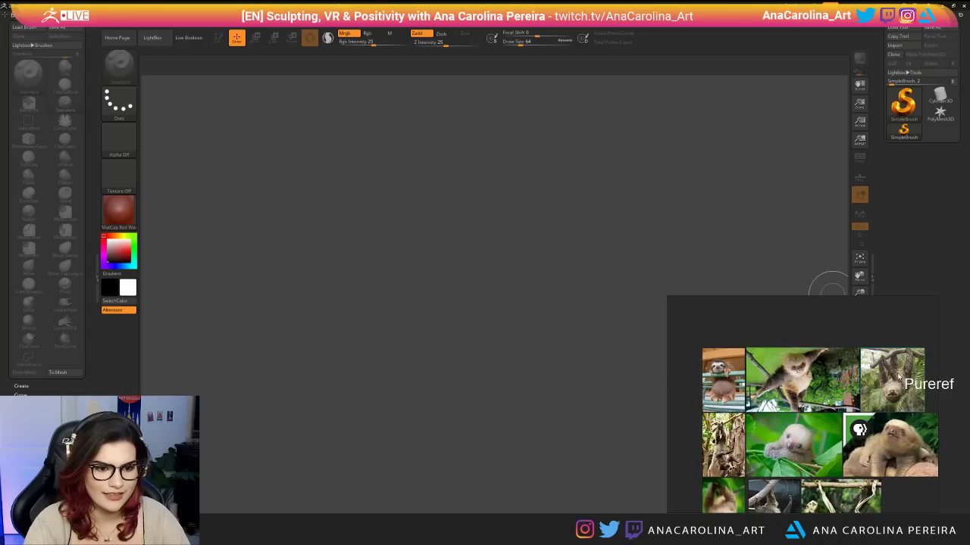
{"action": "key", "text": "alt+shift+v"}
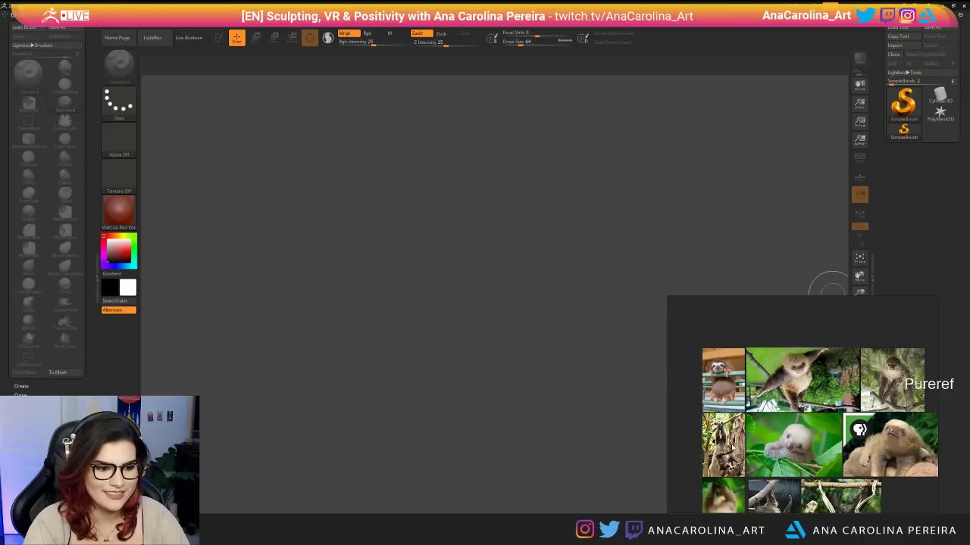
Flip the Wikipedia two-toed sloth photo and the skeleton photo vertically, and show the whole board.
{"action": "double_click", "coordinate": [727, 441]}
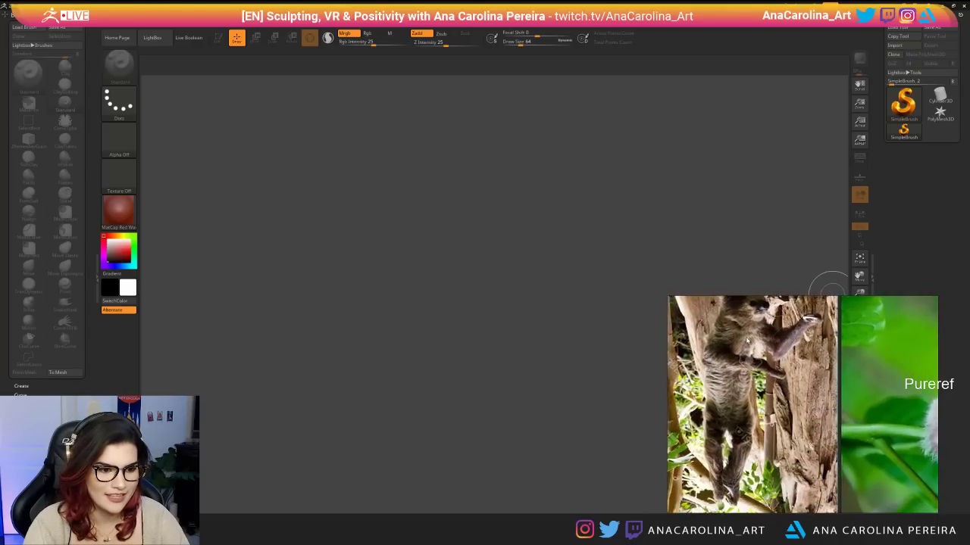
{"action": "double_click", "coordinate": [723, 433]}
{"action": "scroll", "coordinate": [663, 370], "scroll_direction": "up", "scroll_amount": 2}
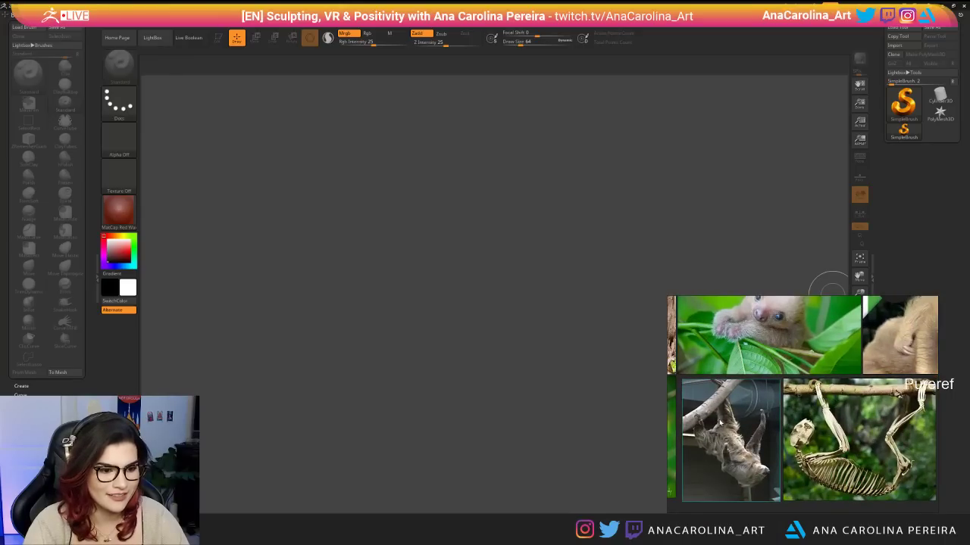
{"action": "left_click", "coordinate": [899, 393]}
{"action": "left_click_drag", "start_coordinate": [898, 393], "coordinate": [887, 484], "text": "alt+shift"}
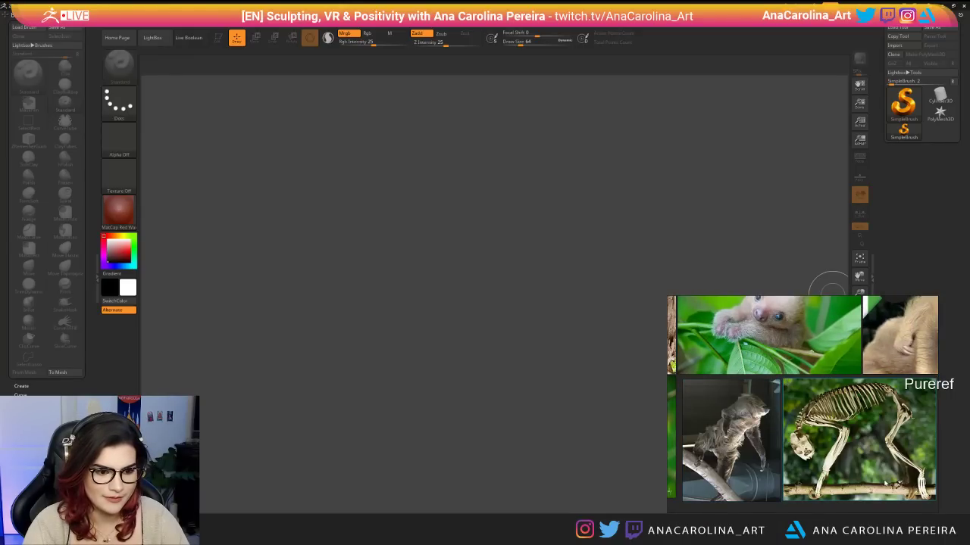
{"action": "scroll", "coordinate": [887, 485], "scroll_direction": "down", "scroll_amount": 5}
{"action": "middle_click_drag", "start_coordinate": [886, 485], "coordinate": [803, 471]}
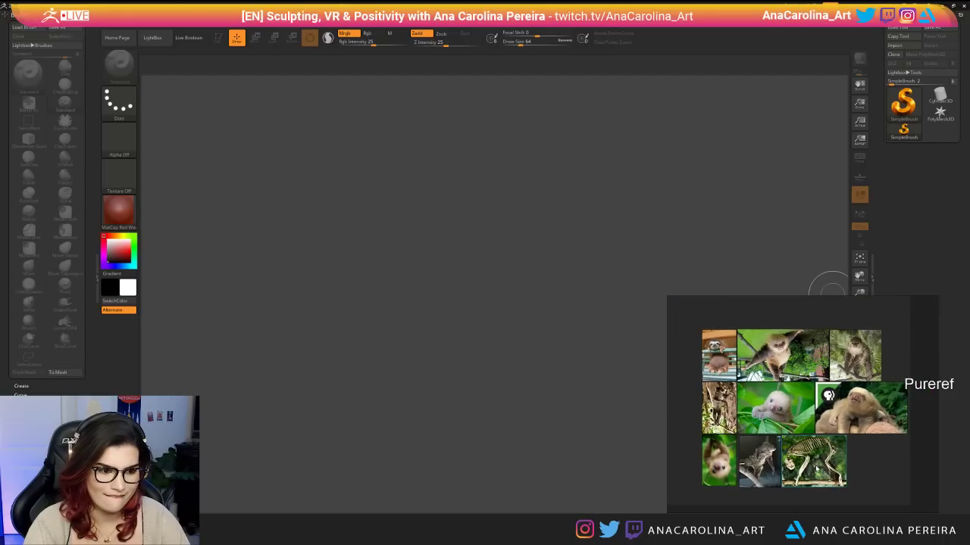
Flip the baby sloth photo in the third row of the PureRef board vertically, fit the board in view and shift its window.
{"action": "left_click_drag", "start_coordinate": [729, 463], "coordinate": [734, 488], "text": "alt+shift"}
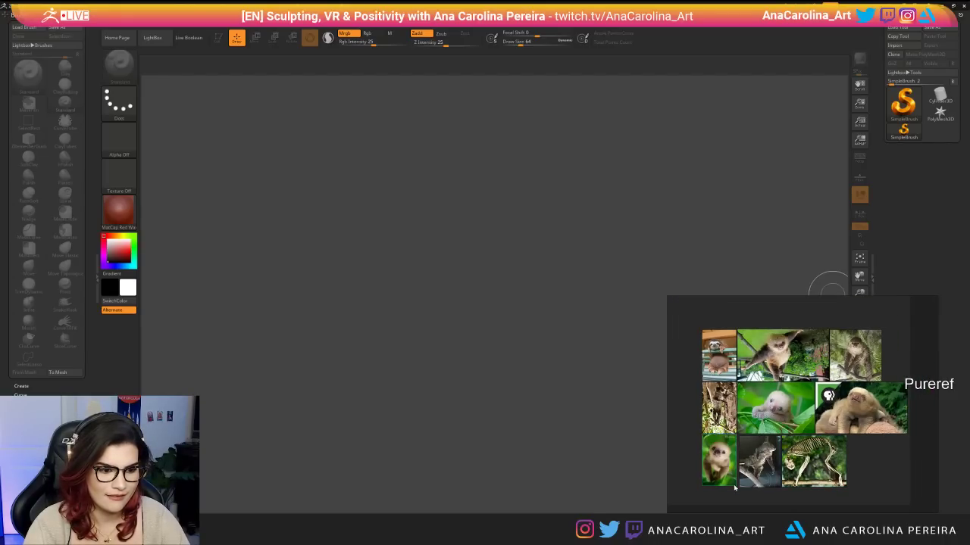
{"action": "scroll", "coordinate": [721, 479], "scroll_direction": "up", "scroll_amount": 6}
{"action": "scroll", "coordinate": [834, 403], "scroll_direction": "down", "scroll_amount": 6}
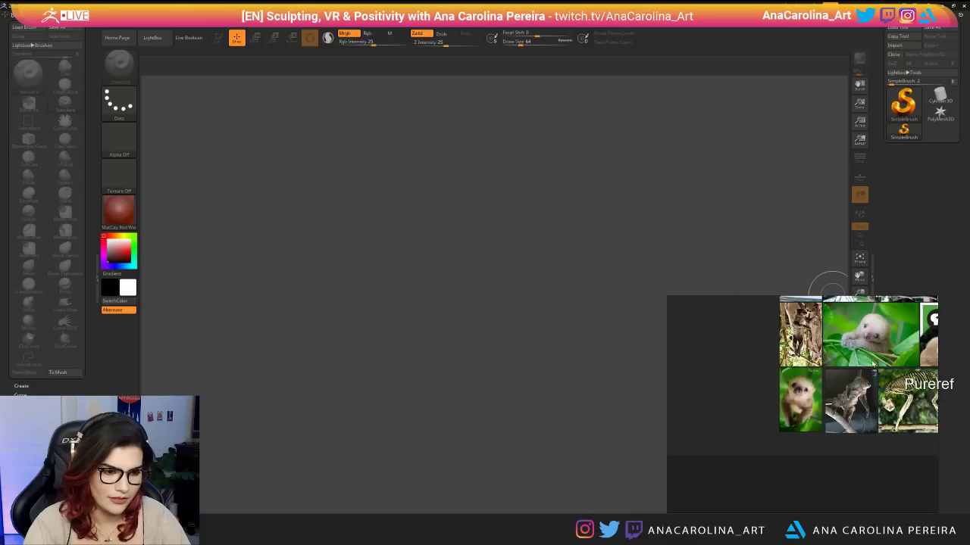
{"action": "middle_click_drag", "start_coordinate": [805, 413], "coordinate": [739, 459]}
{"action": "scroll", "coordinate": [788, 409], "scroll_direction": "up", "scroll_amount": 2}
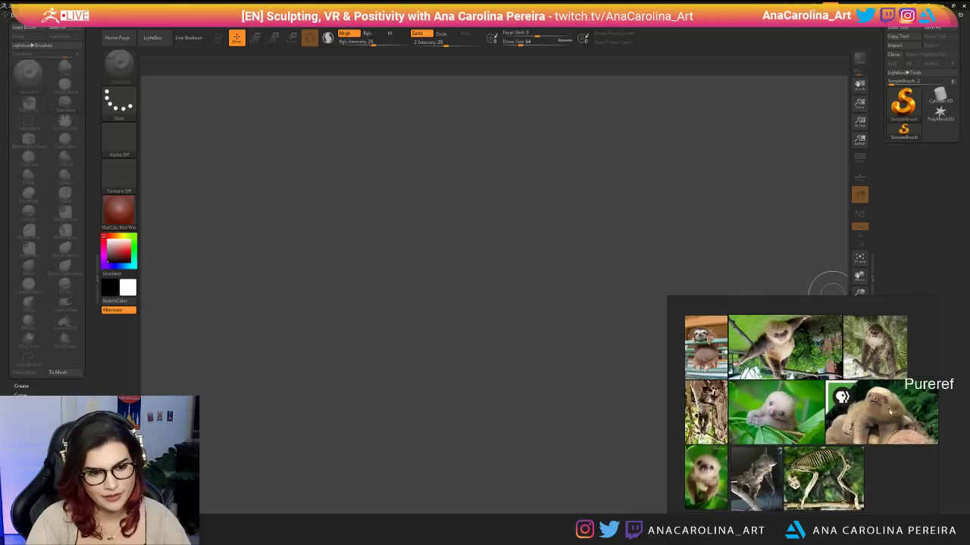
{"action": "mouse_move", "coordinate": [807, 378]}
{"action": "right_mouse_down"}
{"action": "mouse_move", "coordinate": [828, 361]}
{"action": "mouse_move", "coordinate": [815, 368]}
{"action": "right_mouse_up"}
{"action": "left_click_drag", "start_coordinate": [816, 368], "coordinate": [824, 371]}
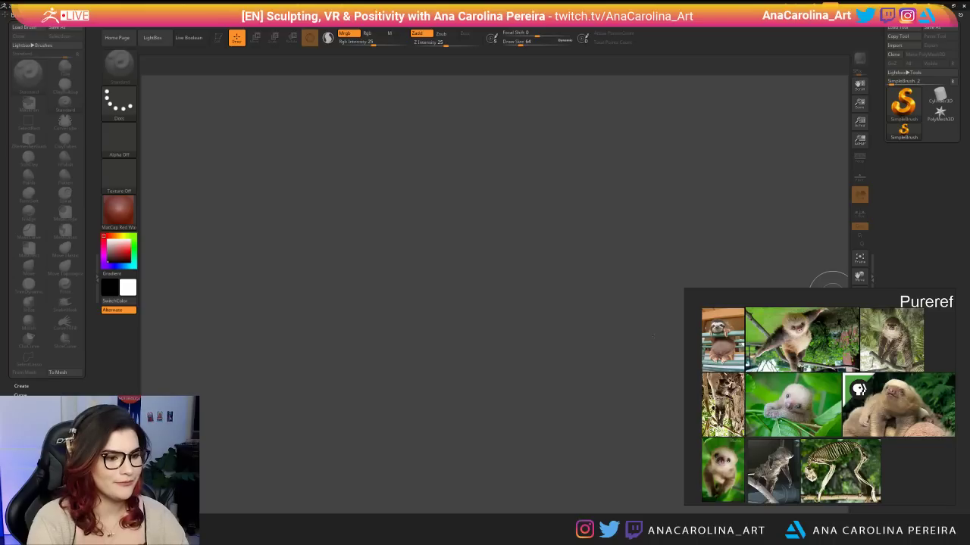
Clear the ZBrush canvas, choose the ZSphere tool and draw a ZSphere on the canvas.
{"action": "key", "text": "ctrl+n"}
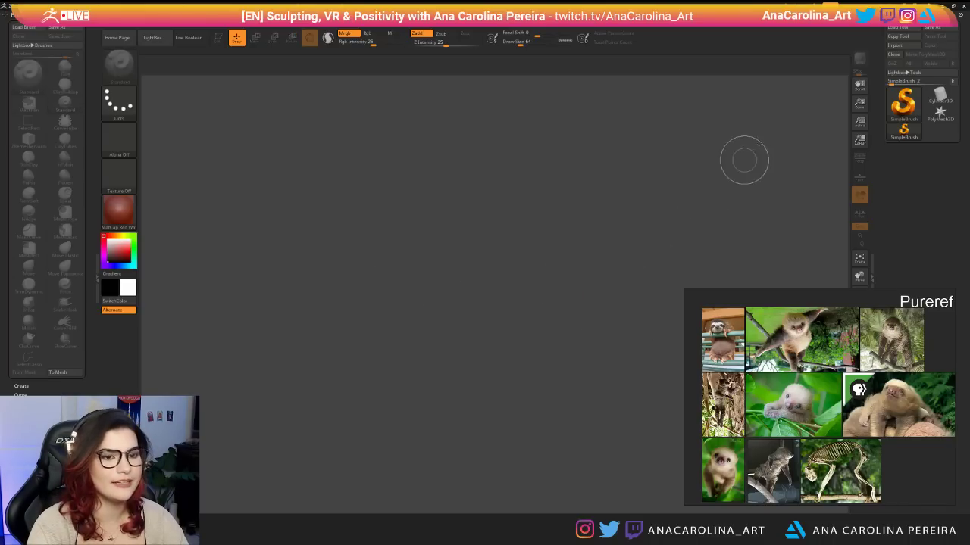
{"action": "left_click", "coordinate": [903, 101]}
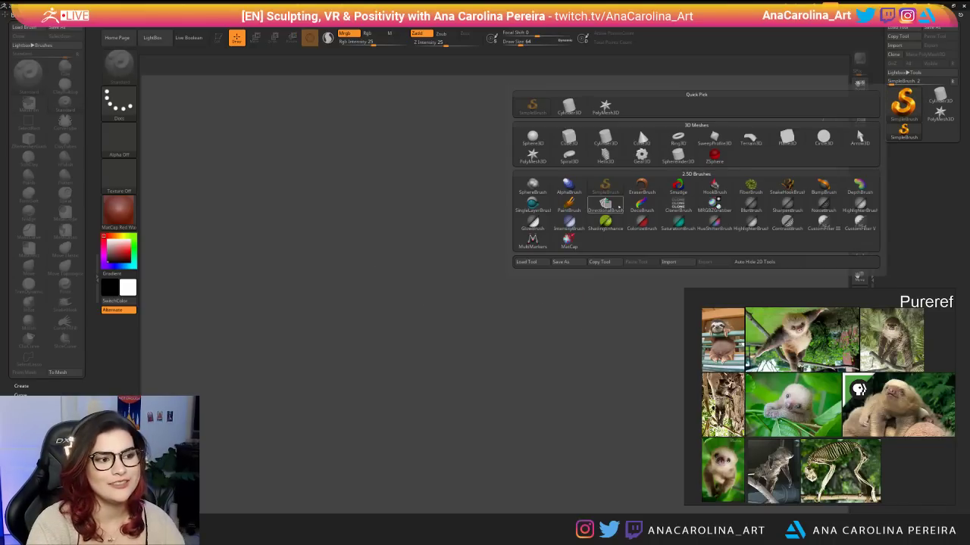
{"action": "left_click", "coordinate": [714, 156]}
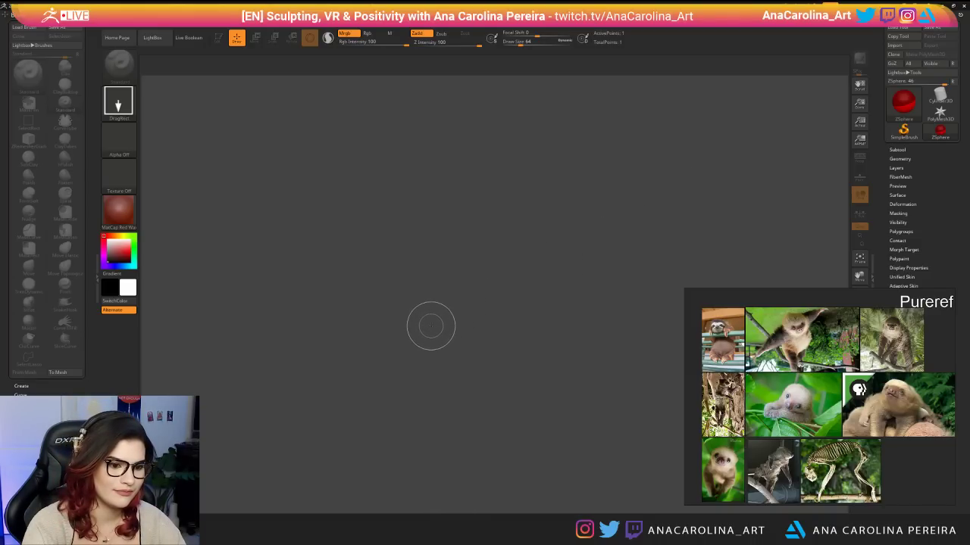
{"action": "mouse_move", "coordinate": [436, 322]}
{"action": "left_mouse_down"}
{"action": "mouse_move", "coordinate": [445, 331]}
{"action": "mouse_move", "coordinate": [494, 325]}
{"action": "left_mouse_up"}
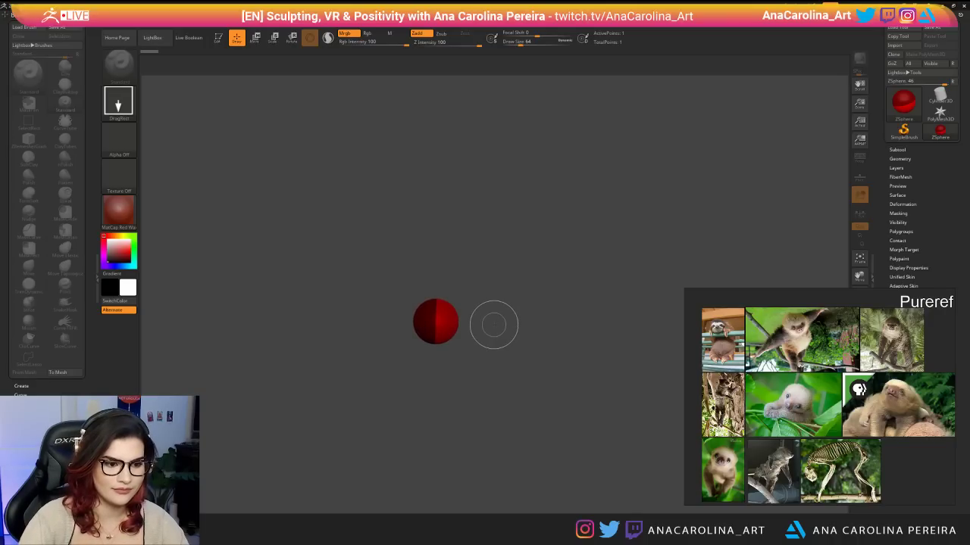
Move the tree-climbing sloth photo and the first row's third photo beside the skeleton in PureRef, and frame the skeleton closely.
{"action": "left_click_drag", "start_coordinate": [722, 405], "coordinate": [906, 471]}
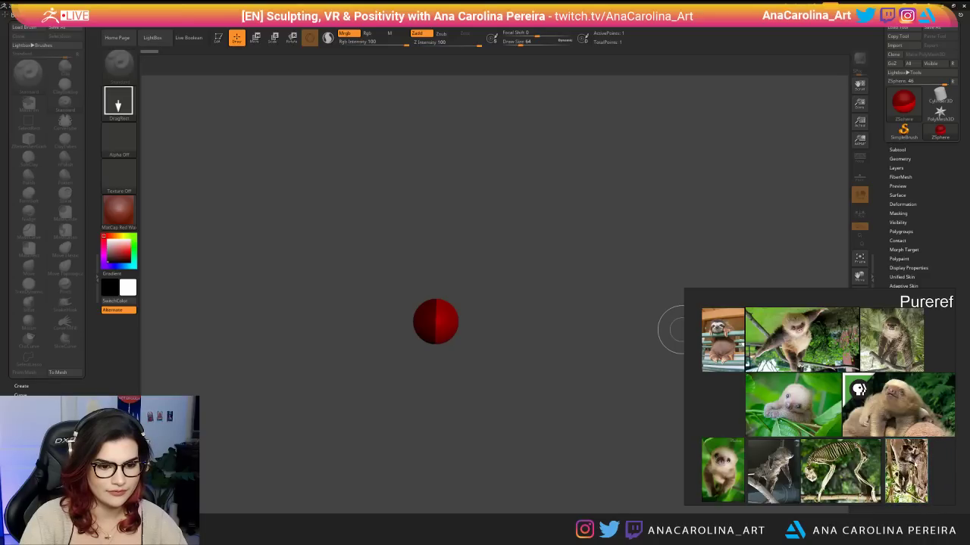
{"action": "left_click_drag", "start_coordinate": [891, 339], "coordinate": [959, 476]}
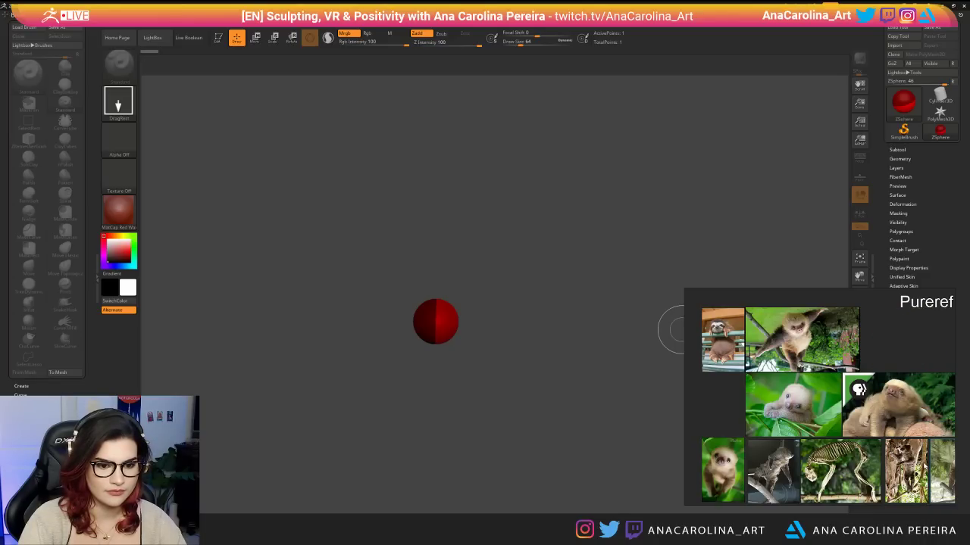
{"action": "middle_click_drag", "start_coordinate": [922, 466], "coordinate": [965, 437]}
{"action": "scroll", "coordinate": [881, 450], "scroll_direction": "up", "scroll_amount": 3}
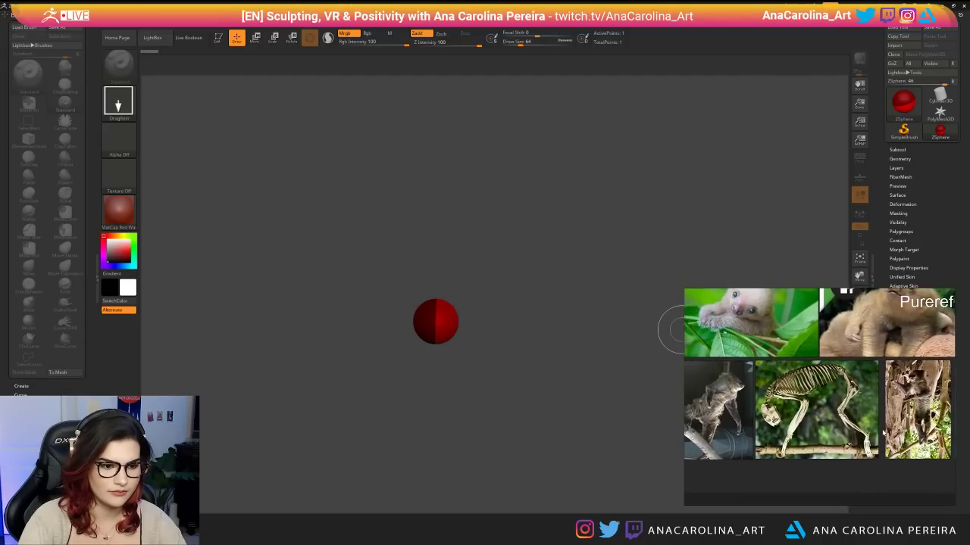
{"action": "scroll", "coordinate": [831, 447], "scroll_direction": "up", "scroll_amount": 2}
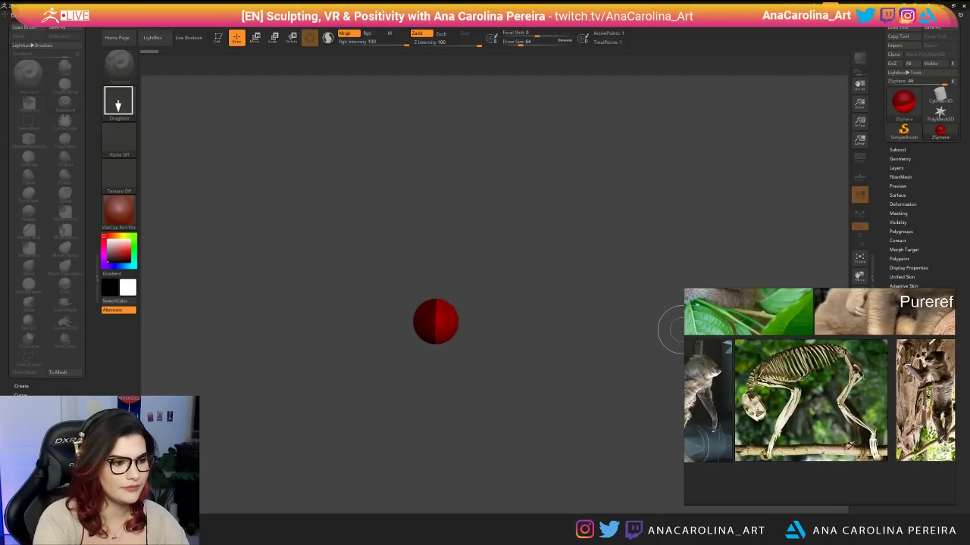
{"action": "left_click_drag", "start_coordinate": [383, 265], "coordinate": [406, 244]}
{"action": "key", "text": "ctrl+z"}
{"action": "key", "text": "ctrl+z"}
{"action": "left_click_drag", "start_coordinate": [457, 276], "coordinate": [457, 429]}
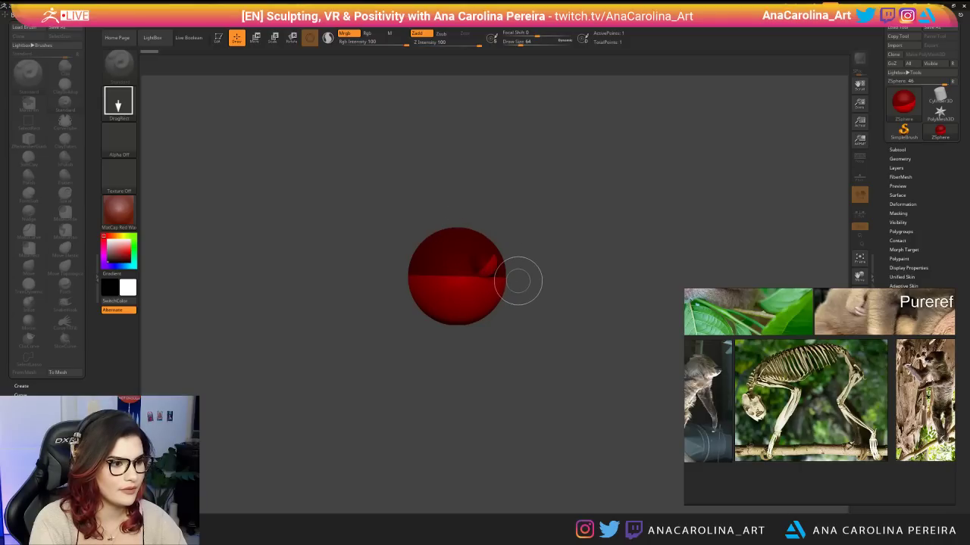
{"action": "key", "text": "ctrl+z"}
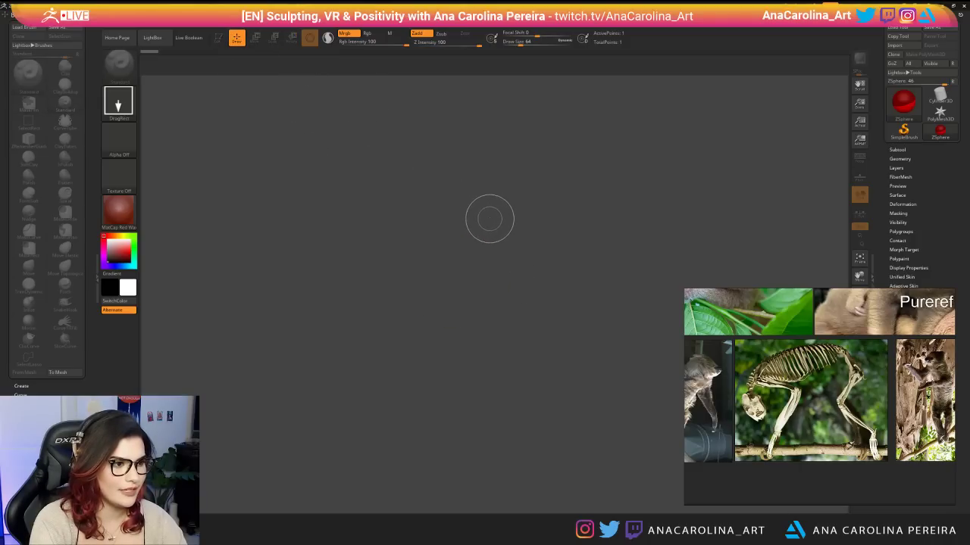
{"action": "left_click_drag", "start_coordinate": [491, 219], "coordinate": [490, 244]}
{"action": "key", "text": "ctrl+z"}
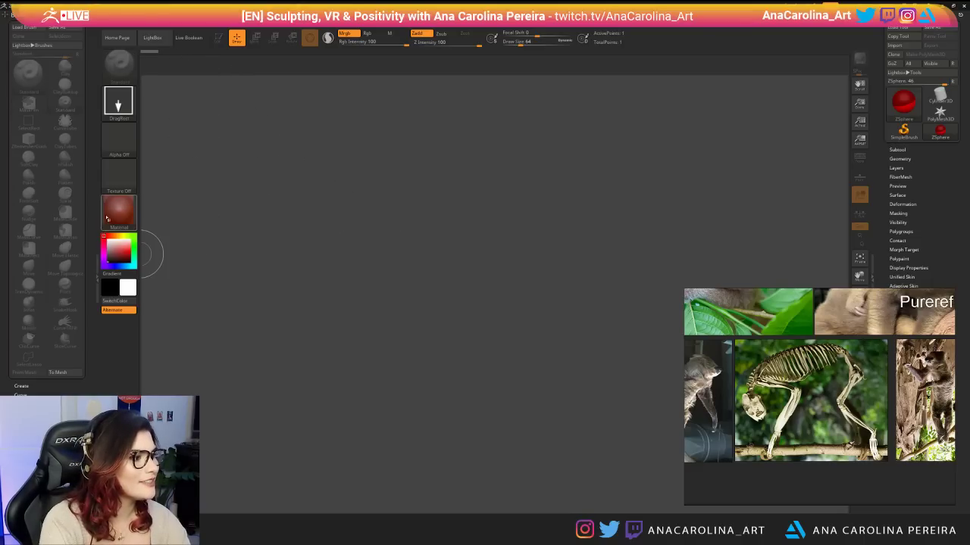
Pick a very dark grey colour and apply it as the document background colour.
{"action": "left_click", "coordinate": [121, 254]}
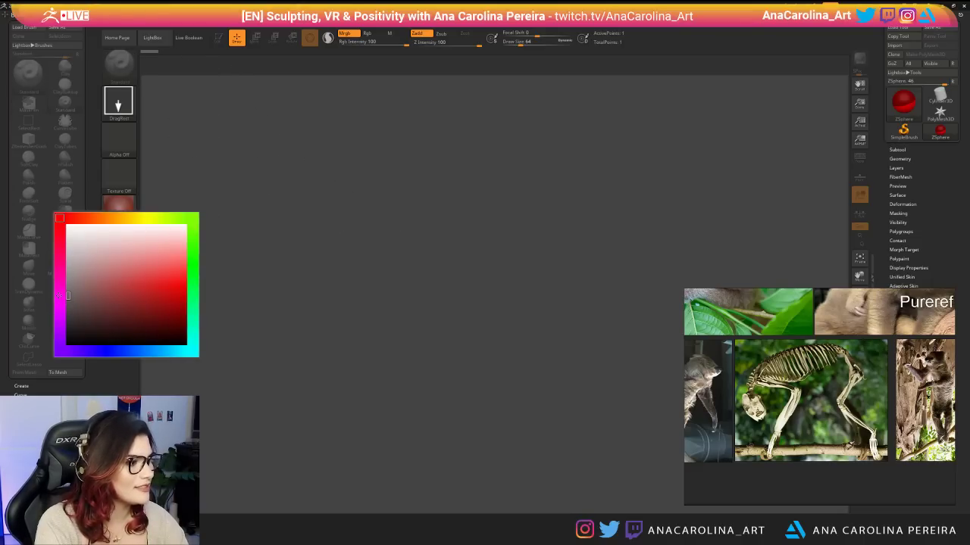
{"action": "left_click", "coordinate": [173, 15]}
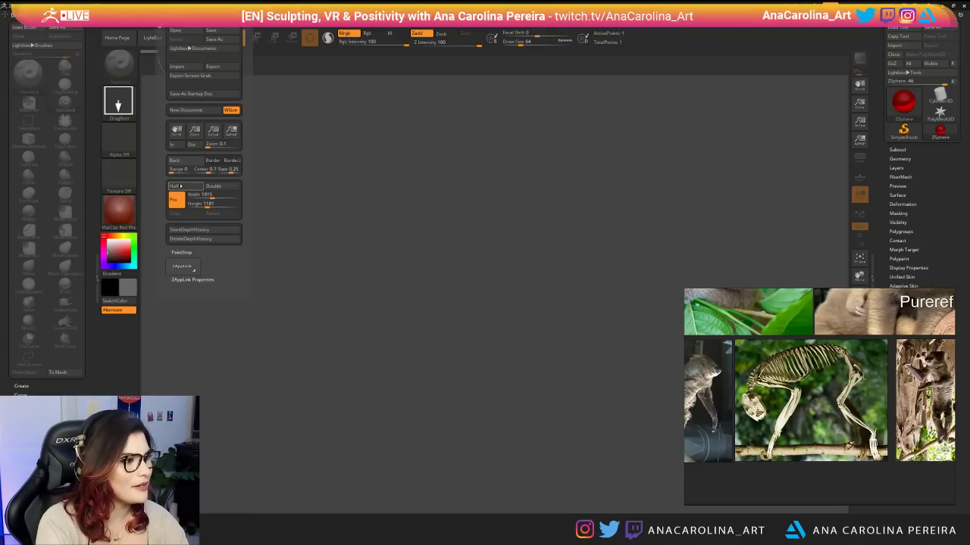
{"action": "left_click", "coordinate": [190, 161]}
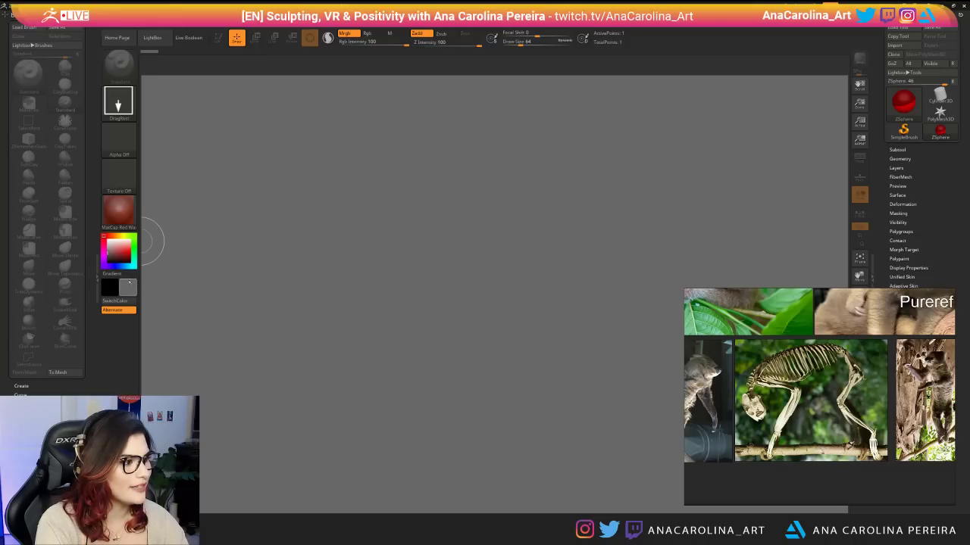
{"action": "left_click", "coordinate": [116, 255]}
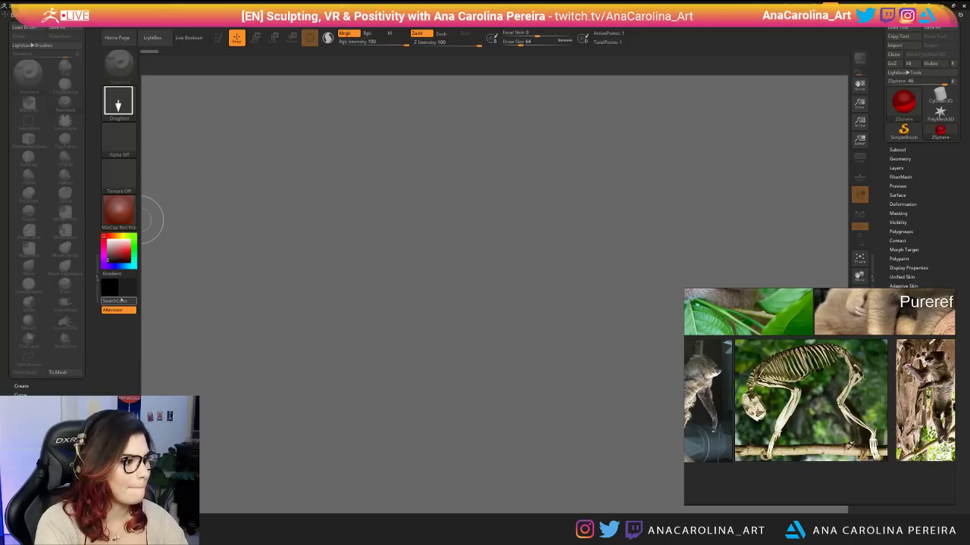
{"action": "left_click", "coordinate": [166, 15]}
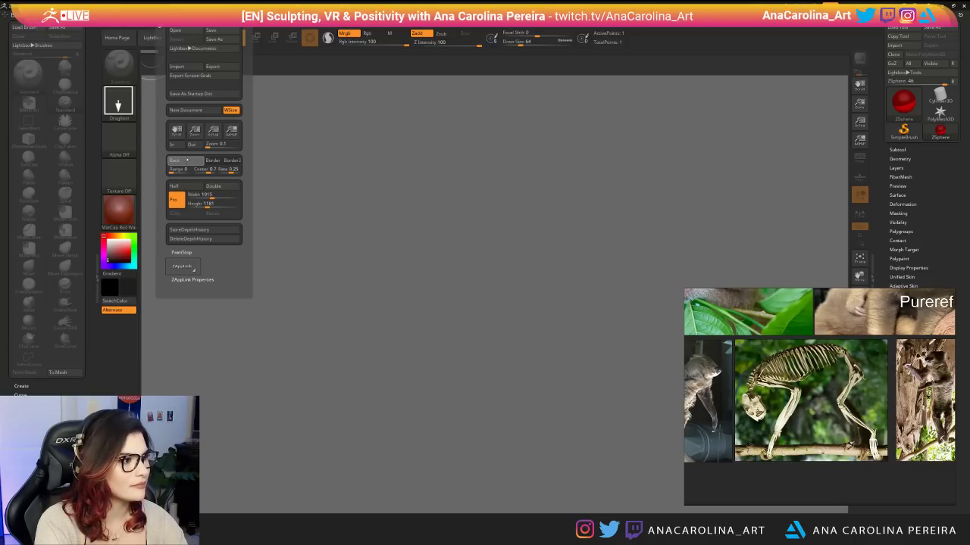
{"action": "left_click", "coordinate": [198, 162]}
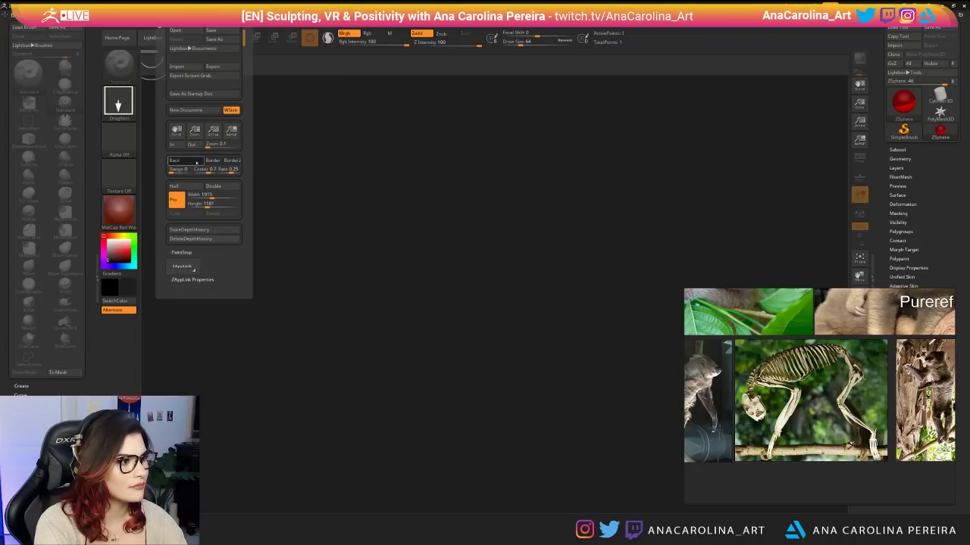
{"action": "left_click", "coordinate": [196, 162]}
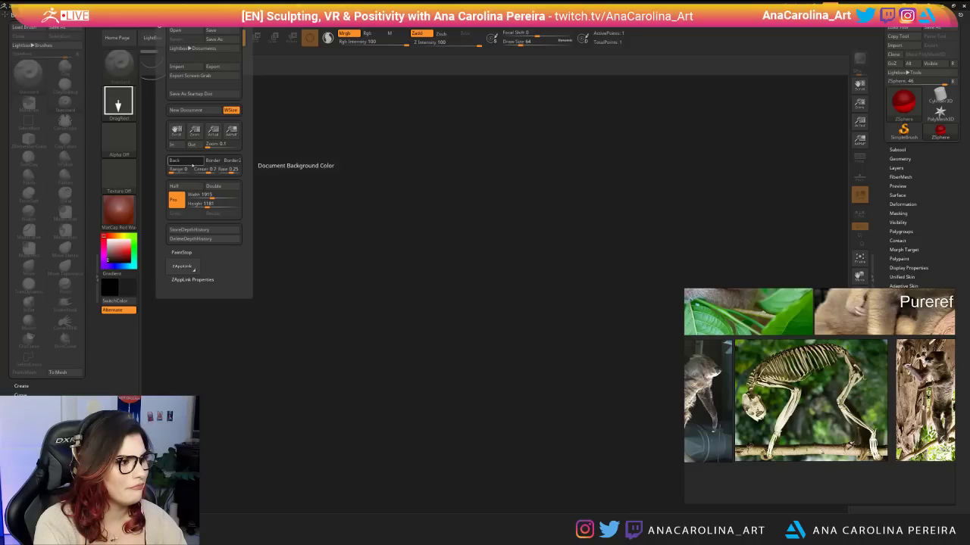
Draw a single ZSphere near the middle of the canvas and turn on Edit mode for it.
{"action": "left_click_drag", "start_coordinate": [466, 261], "coordinate": [469, 301]}
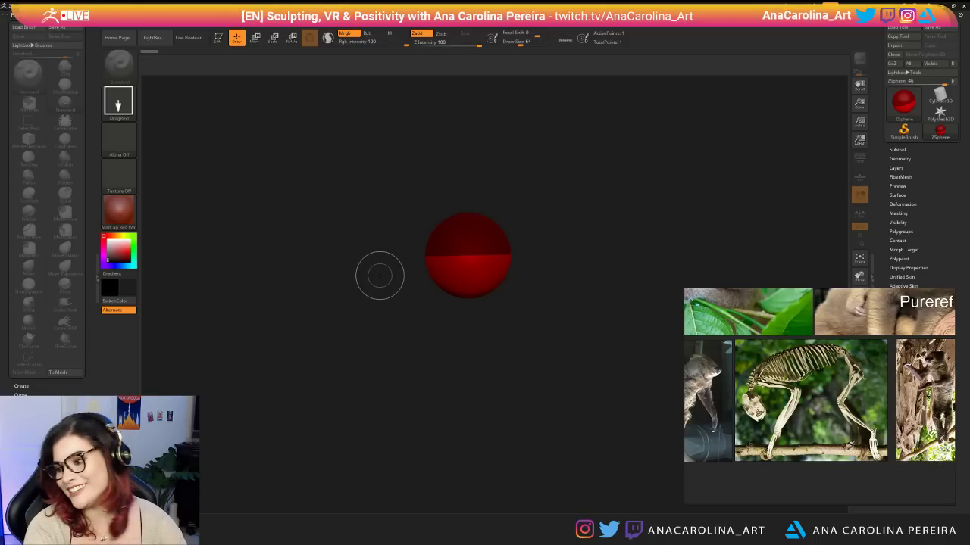
{"action": "key", "text": "ctrl+z"}
{"action": "mouse_move", "coordinate": [478, 274]}
{"action": "left_mouse_down"}
{"action": "mouse_move", "coordinate": [501, 292]}
{"action": "mouse_move", "coordinate": [488, 406]}
{"action": "left_mouse_up"}
{"action": "key", "text": "ctrl+z"}
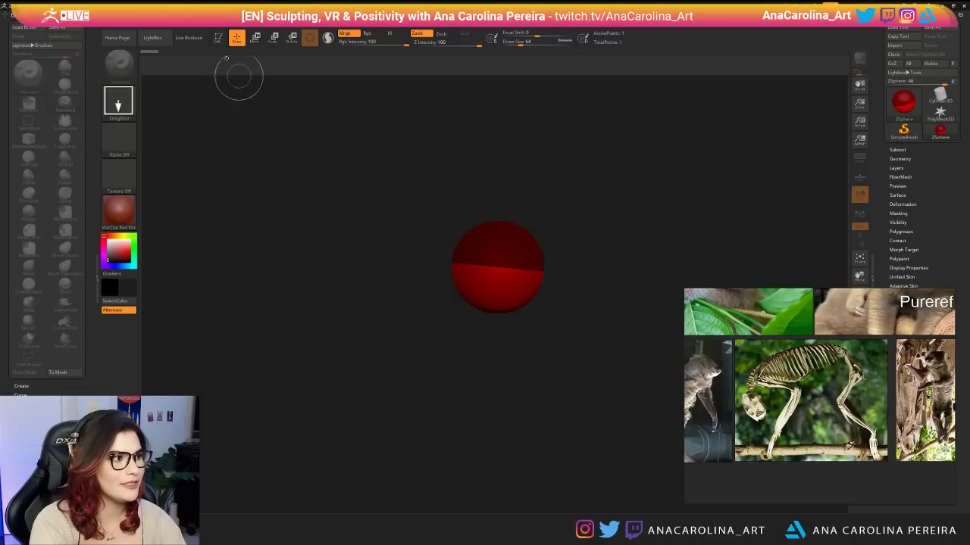
{"action": "left_click", "coordinate": [219, 39]}
{"action": "right_click_drag", "start_coordinate": [496, 235], "coordinate": [545, 253]}
{"action": "left_click_drag", "start_coordinate": [567, 279], "coordinate": [582, 218]}
{"action": "left_click_drag", "start_coordinate": [547, 253], "coordinate": [550, 282]}
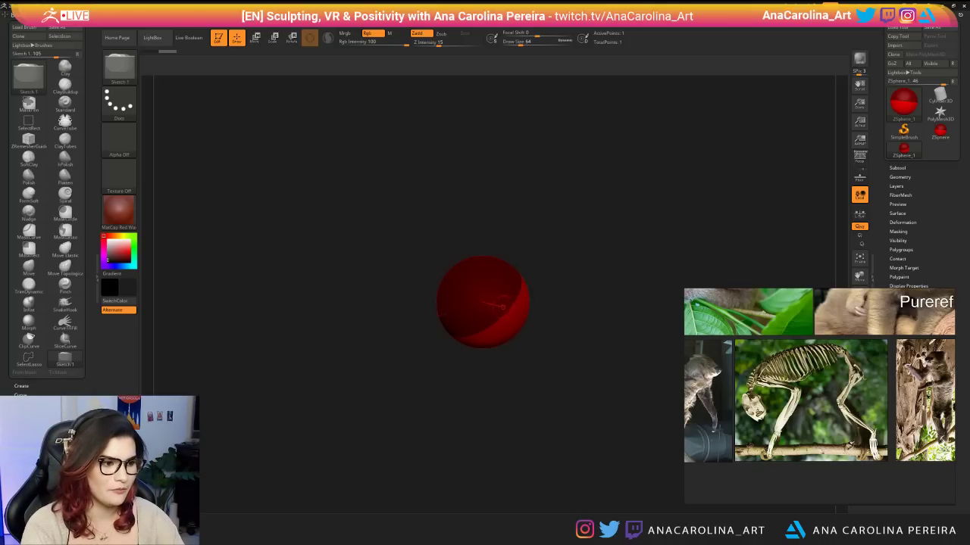
Add a child ZSphere of about the same size on the root ZSphere and set the active colour to white.
{"action": "left_click_drag", "start_coordinate": [504, 389], "coordinate": [485, 322]}
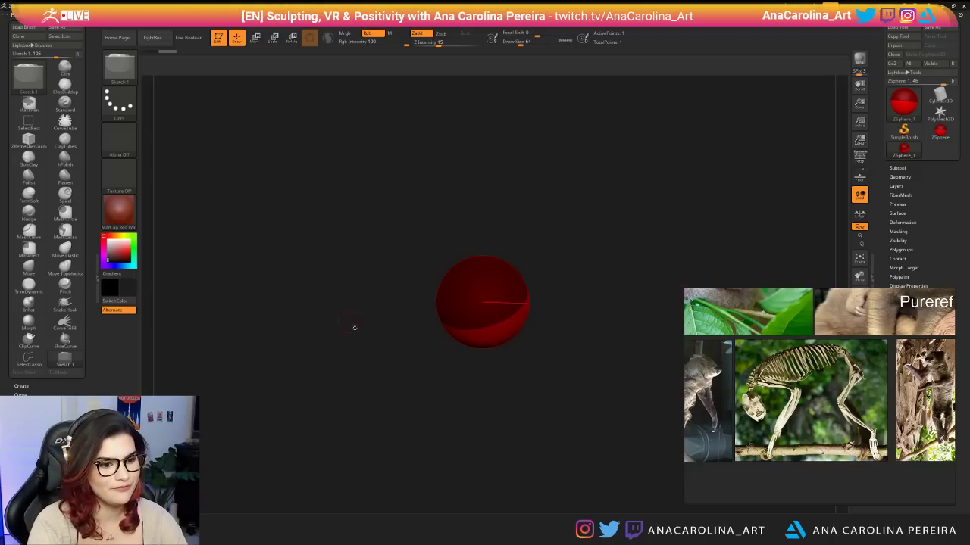
{"action": "left_click_drag", "start_coordinate": [354, 328], "coordinate": [392, 379], "text": "alt"}
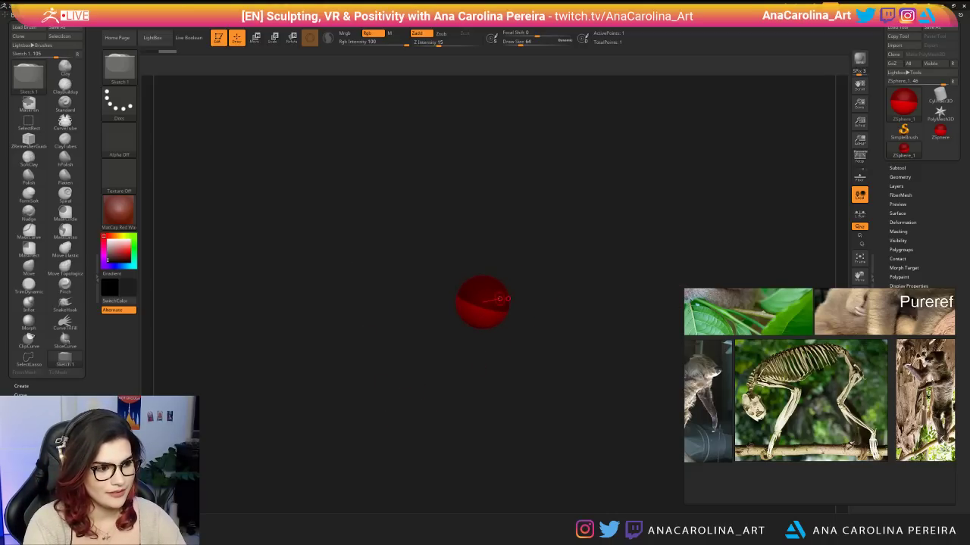
{"action": "left_click_drag", "start_coordinate": [504, 295], "coordinate": [512, 319]}
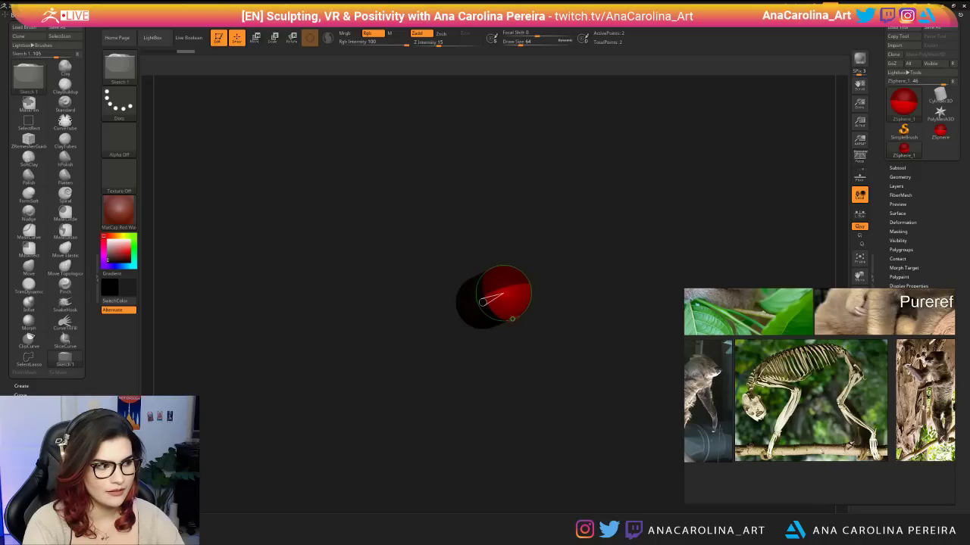
{"action": "left_click", "coordinate": [128, 283]}
{"action": "left_click_drag", "start_coordinate": [306, 266], "coordinate": [318, 272]}
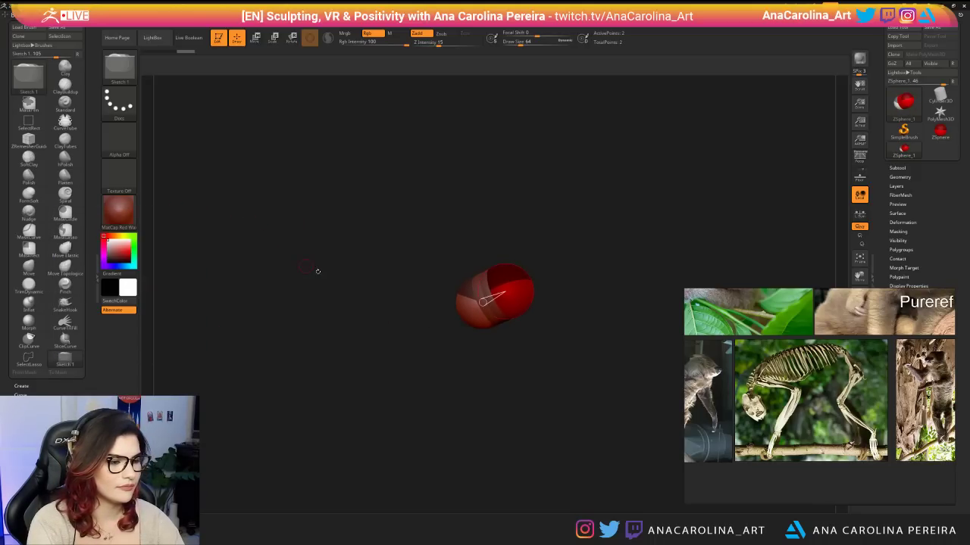
Move the child ZSphere away from the root to stretch out the first spine segment.
{"action": "mouse_move", "coordinate": [574, 295]}
{"action": "left_mouse_down"}
{"action": "mouse_move", "coordinate": [559, 299]}
{"action": "mouse_move", "coordinate": [584, 290]}
{"action": "mouse_move", "coordinate": [552, 334]}
{"action": "left_mouse_up"}
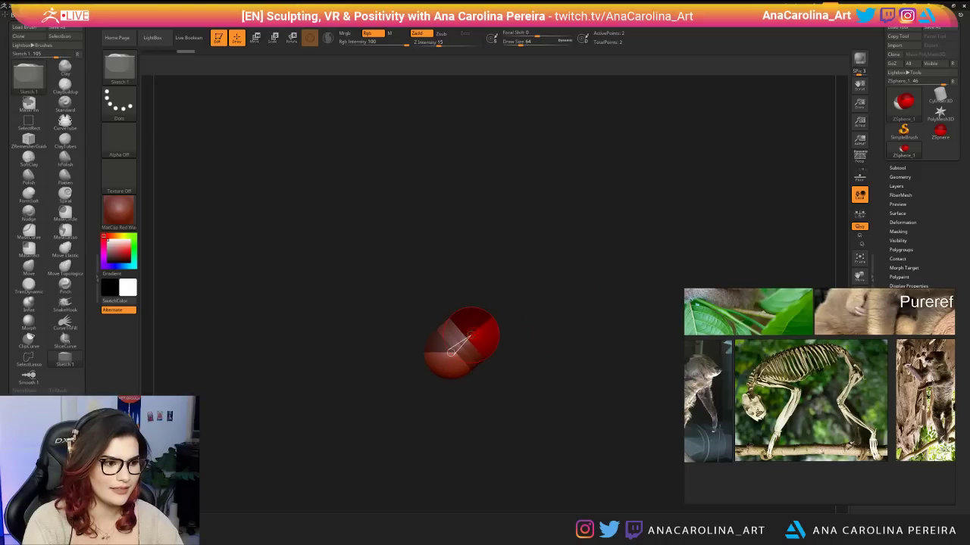
{"action": "key", "text": "w"}
{"action": "mouse_move", "coordinate": [473, 332]}
{"action": "left_mouse_down"}
{"action": "mouse_move", "coordinate": [512, 298]}
{"action": "mouse_move", "coordinate": [488, 292]}
{"action": "left_mouse_up"}
{"action": "mouse_move", "coordinate": [551, 276]}
{"action": "left_mouse_down", "text": "alt"}
{"action": "mouse_move", "coordinate": [436, 312]}
{"action": "mouse_move", "coordinate": [494, 332]}
{"action": "left_mouse_up", "text": "alt"}
Add a third ZSphere at the end of the chain, move it outward and scale it larger than the others.
{"action": "key", "text": "q"}
{"action": "key", "text": "w"}
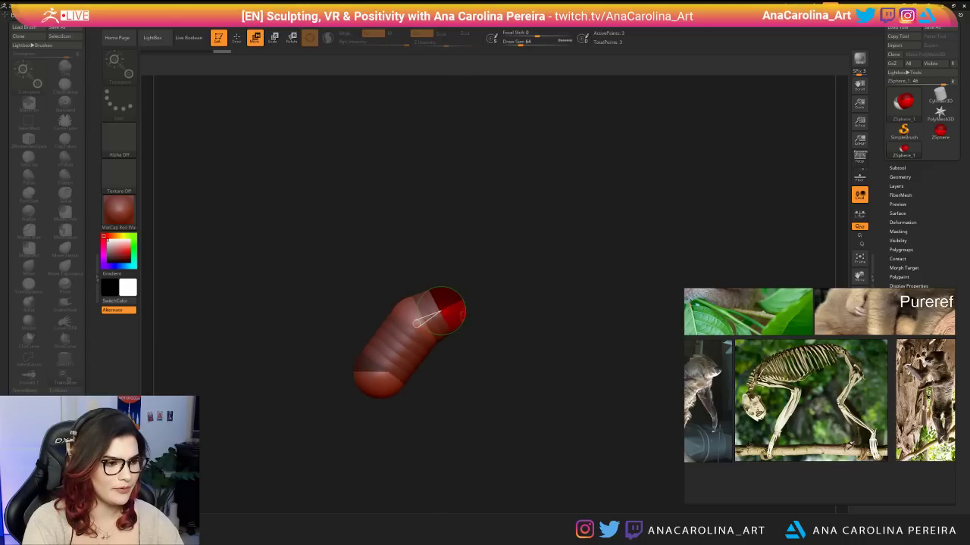
{"action": "mouse_move", "coordinate": [447, 306]}
{"action": "left_mouse_down"}
{"action": "mouse_move", "coordinate": [520, 275]}
{"action": "mouse_move", "coordinate": [493, 292]}
{"action": "mouse_move", "coordinate": [495, 403]}
{"action": "left_mouse_up"}
{"action": "key", "text": "e"}
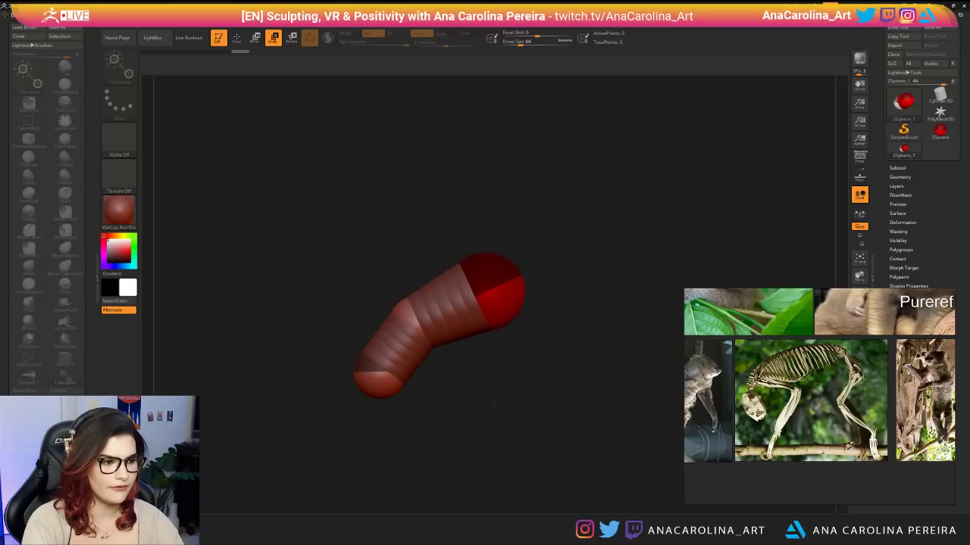
{"action": "key", "text": "w"}
{"action": "left_click_drag", "start_coordinate": [510, 313], "coordinate": [516, 315]}
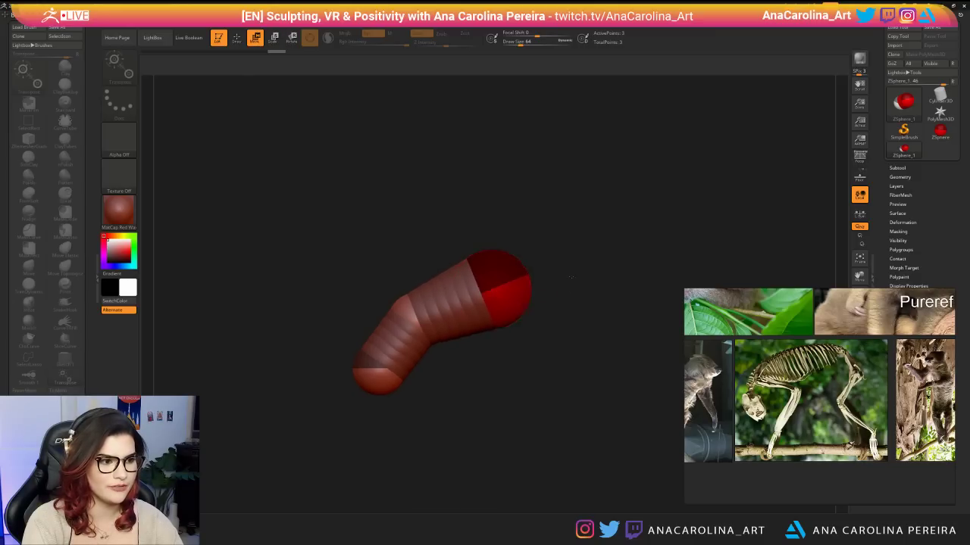
{"action": "mouse_move", "coordinate": [586, 283]}
{"action": "left_mouse_down", "text": "alt"}
{"action": "mouse_move", "coordinate": [512, 287]}
{"action": "mouse_move", "coordinate": [488, 299]}
{"action": "mouse_move", "coordinate": [517, 340]}
{"action": "mouse_move", "coordinate": [528, 329]}
{"action": "left_mouse_up", "text": "alt"}
Extend the spine with a fourth ZSphere pulled well outward, and add a fifth ZSphere at its end.
{"action": "key", "text": "q"}
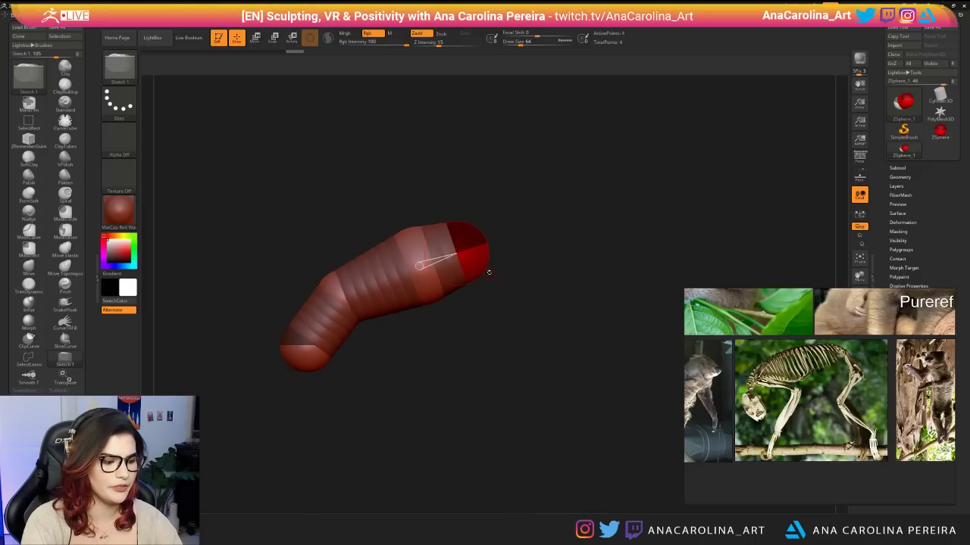
{"action": "key", "text": "w"}
{"action": "mouse_move", "coordinate": [477, 254]}
{"action": "left_mouse_down"}
{"action": "mouse_move", "coordinate": [612, 241]}
{"action": "mouse_move", "coordinate": [582, 243]}
{"action": "left_mouse_up"}
{"action": "left_click_drag", "start_coordinate": [620, 321], "coordinate": [566, 319], "text": "alt"}
{"action": "key", "text": "q"}
{"action": "left_click_drag", "start_coordinate": [559, 249], "coordinate": [569, 274]}
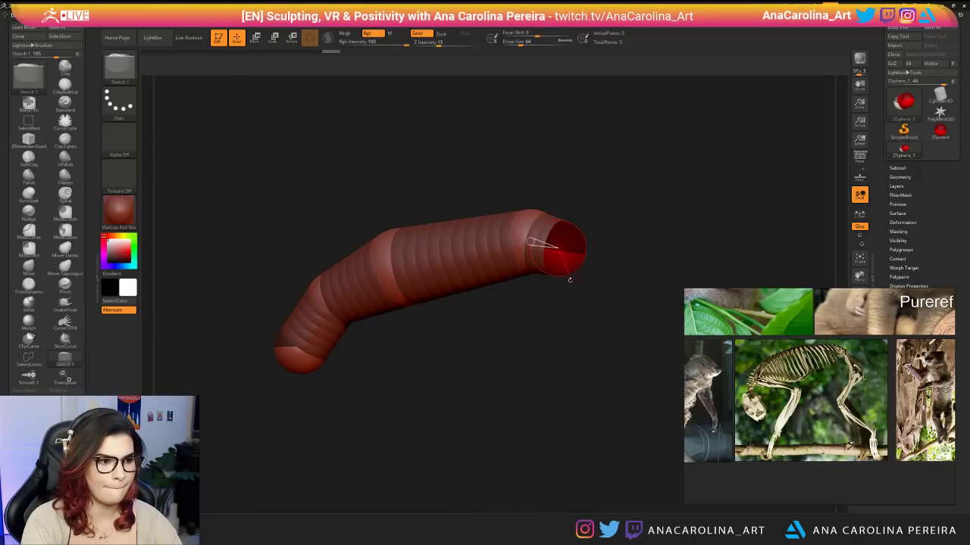
Pull the spine's last ZSphere outward and slightly down, and adjust the joint just before it to bend the rear end.
{"action": "mouse_move", "coordinate": [582, 311]}
{"action": "left_mouse_down"}
{"action": "mouse_move", "coordinate": [602, 313]}
{"action": "mouse_move", "coordinate": [589, 318]}
{"action": "left_mouse_up"}
{"action": "key", "text": "w"}
{"action": "left_click_drag", "start_coordinate": [556, 258], "coordinate": [585, 270]}
{"action": "left_click_drag", "start_coordinate": [528, 228], "coordinate": [541, 230]}
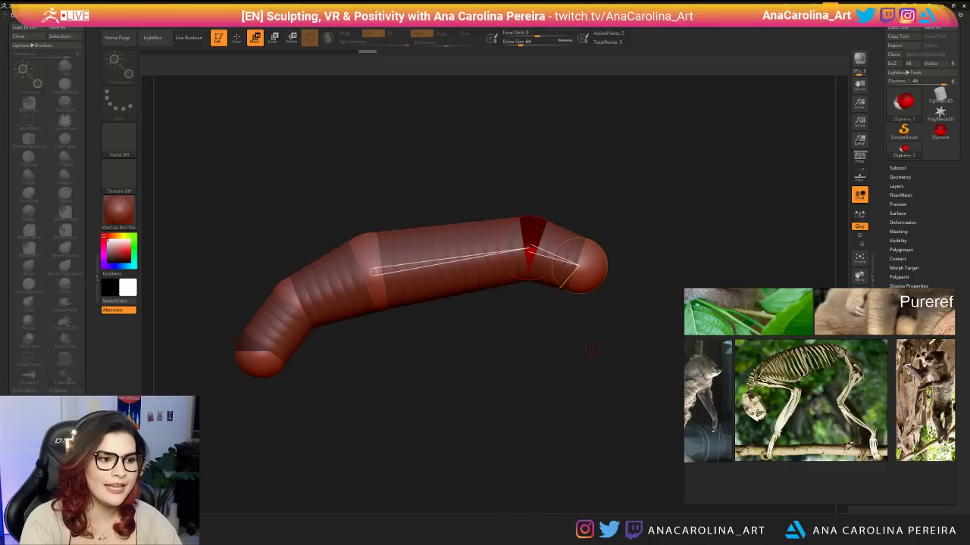
{"action": "left_click_drag", "start_coordinate": [595, 269], "coordinate": [594, 274]}
{"action": "left_click_drag", "start_coordinate": [582, 347], "coordinate": [591, 321], "text": "alt"}
{"action": "left_click_drag", "start_coordinate": [509, 309], "coordinate": [469, 308], "text": "alt"}
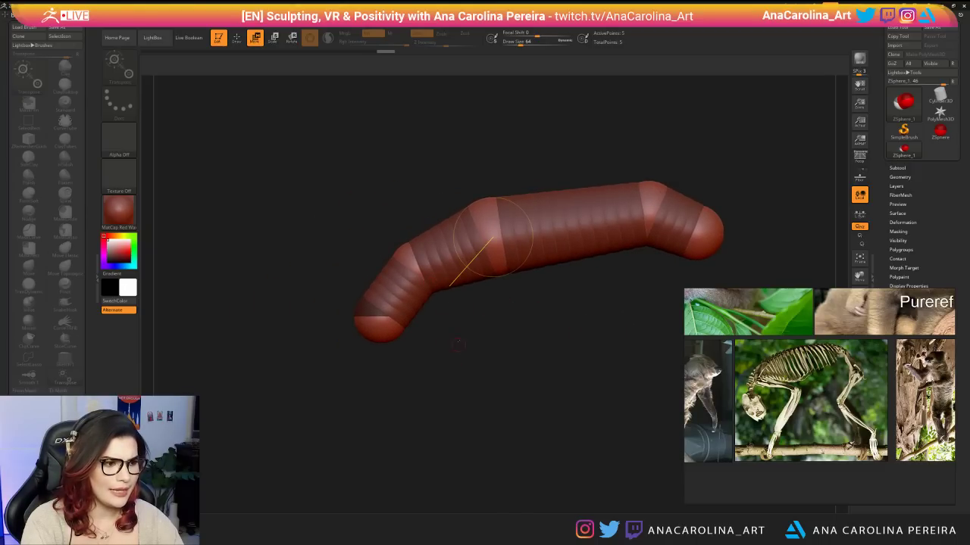
Insert a ZSphere in the front spine segment between the second and third joints, undoing the stray stroke made on it.
{"action": "key", "text": "q"}
{"action": "left_click", "coordinate": [438, 270]}
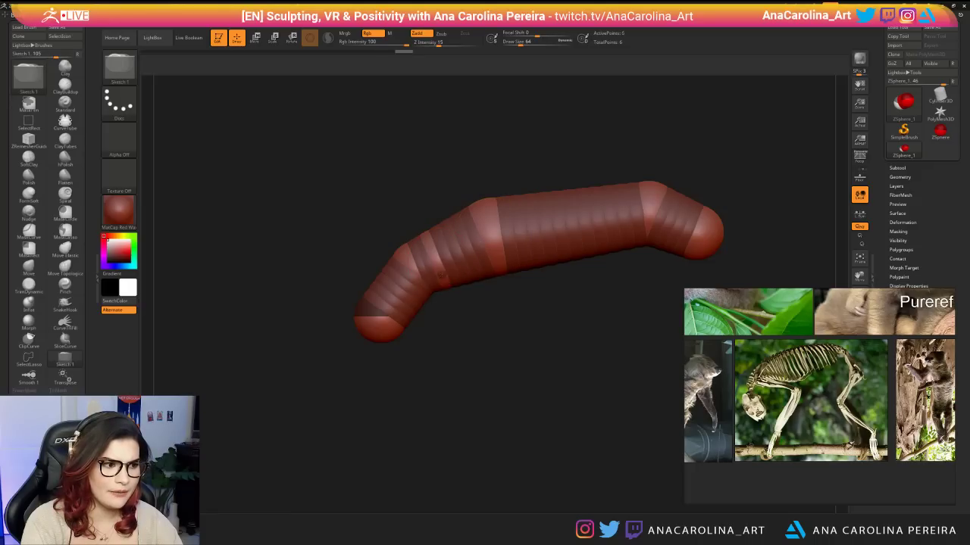
{"action": "left_click_drag", "start_coordinate": [441, 277], "coordinate": [453, 293]}
{"action": "key", "text": "ctrl+z"}
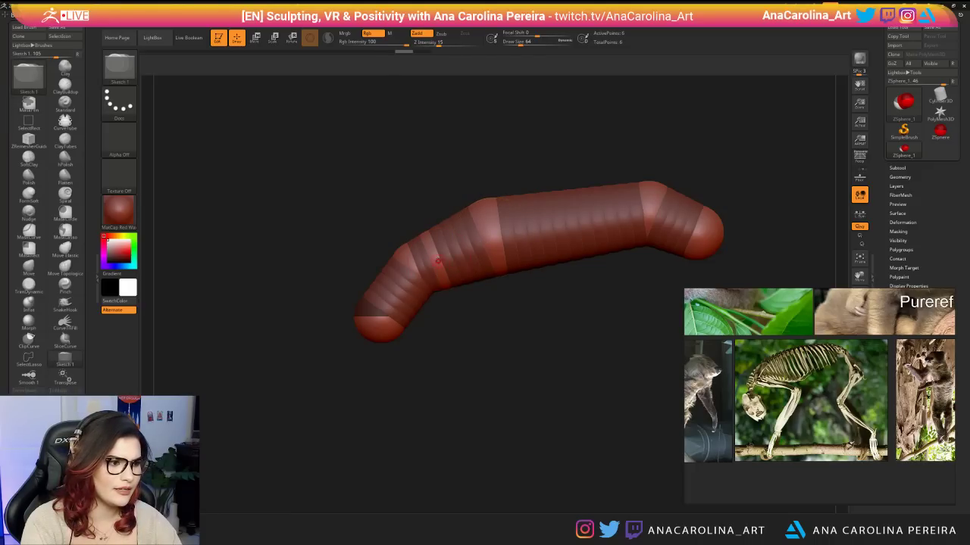
Add a mirrored pair of shoulder ZSpheres on the inserted spine joint and move them outward from the body.
{"action": "mouse_move", "coordinate": [436, 259]}
{"action": "left_mouse_down"}
{"action": "mouse_move", "coordinate": [446, 274]}
{"action": "mouse_move", "coordinate": [438, 280]}
{"action": "left_mouse_up"}
{"action": "key", "text": "w"}
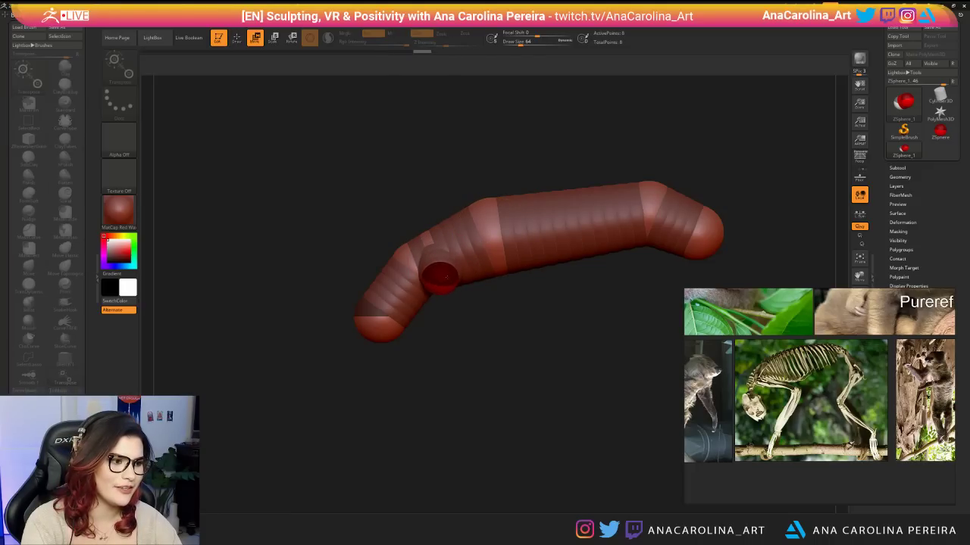
{"action": "mouse_move", "coordinate": [545, 341]}
{"action": "left_mouse_down"}
{"action": "mouse_move", "coordinate": [454, 307]}
{"action": "mouse_move", "coordinate": [489, 303]}
{"action": "mouse_move", "coordinate": [463, 287]}
{"action": "left_mouse_up"}
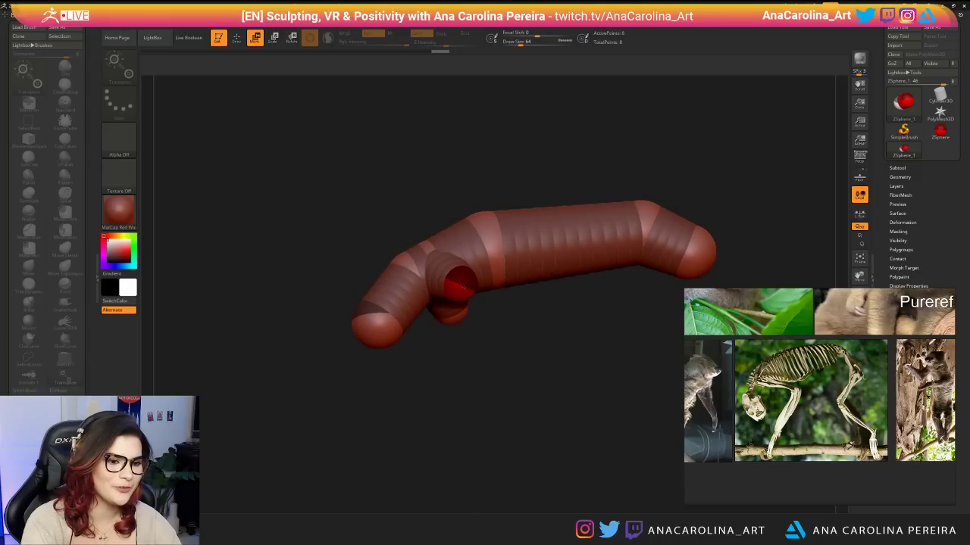
{"action": "left_click_drag", "start_coordinate": [485, 330], "coordinate": [458, 283]}
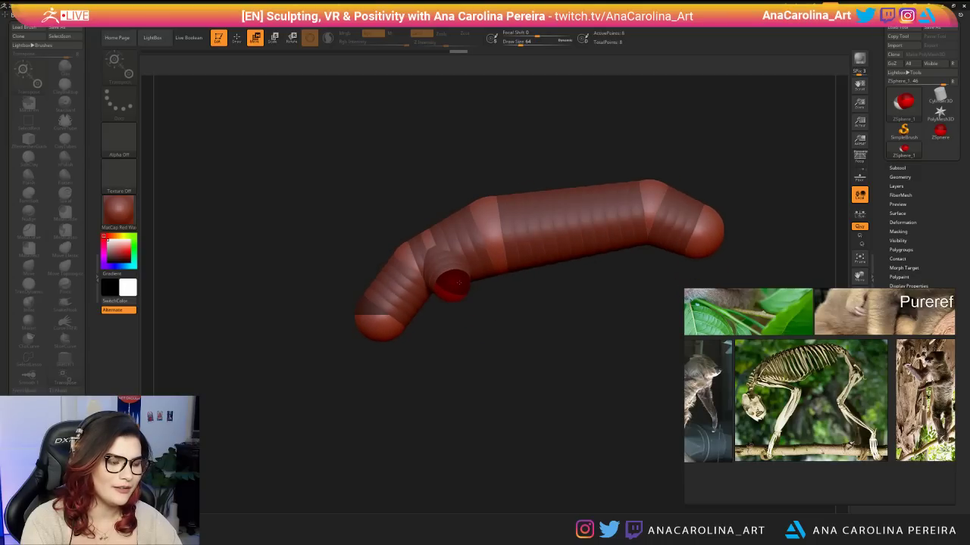
{"action": "left_click_drag", "start_coordinate": [487, 351], "coordinate": [397, 345]}
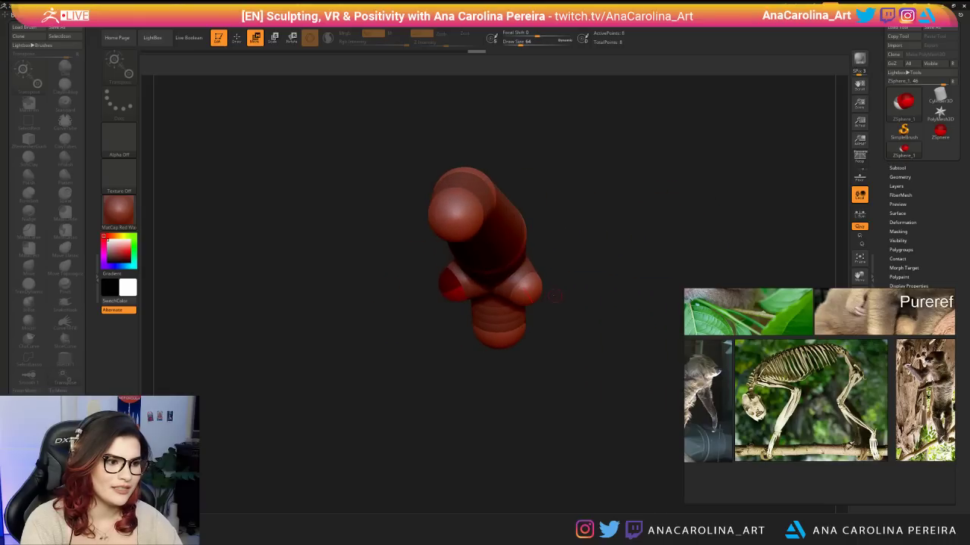
Add a smaller ZSphere on each shoulder and move it back and down to form the upper arms.
{"action": "key", "text": "q"}
{"action": "left_click", "coordinate": [529, 292]}
{"action": "left_click_drag", "start_coordinate": [559, 323], "coordinate": [645, 324]}
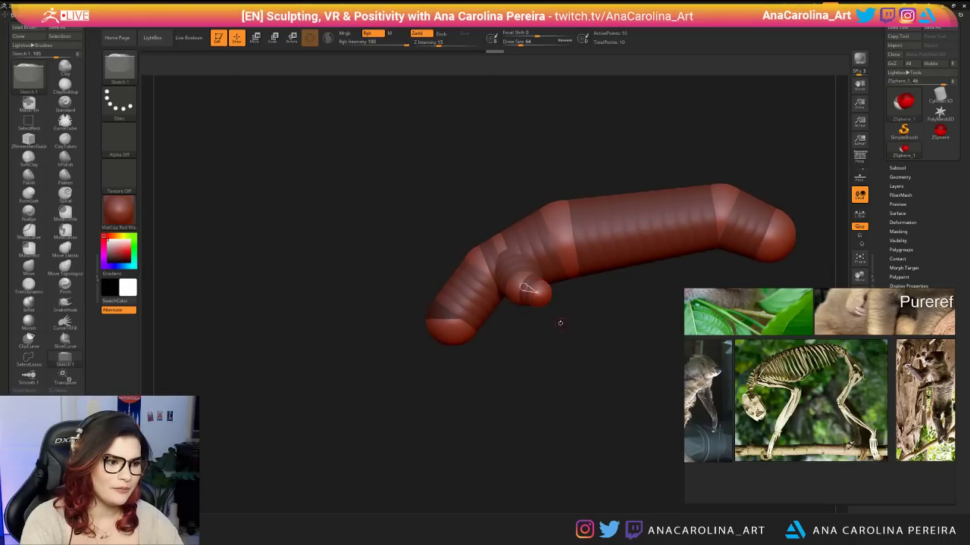
{"action": "key", "text": "w"}
{"action": "mouse_move", "coordinate": [529, 291]}
{"action": "left_mouse_down"}
{"action": "mouse_move", "coordinate": [580, 325]}
{"action": "mouse_move", "coordinate": [604, 322]}
{"action": "left_mouse_up"}
{"action": "left_click_drag", "start_coordinate": [612, 333], "coordinate": [523, 266], "text": "alt"}
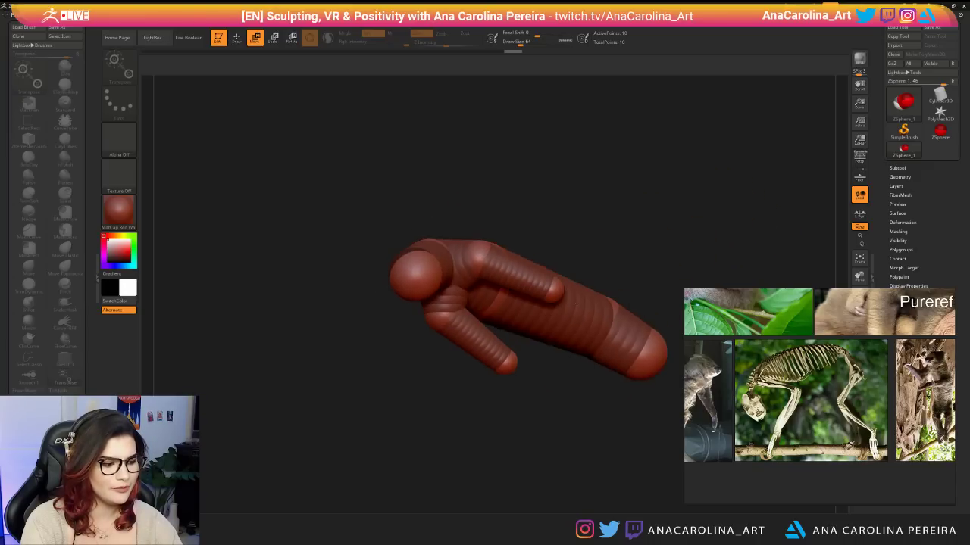
Add a ZSphere at each elbow, pull it down and forward to form the forearms, and fine-tune the elbow and wrist positions.
{"action": "key", "text": "q"}
{"action": "left_click", "coordinate": [559, 291]}
{"action": "mouse_move", "coordinate": [586, 256]}
{"action": "left_mouse_down"}
{"action": "mouse_move", "coordinate": [568, 316]}
{"action": "mouse_move", "coordinate": [574, 353]}
{"action": "left_mouse_up"}
{"action": "key", "text": "w"}
{"action": "left_click_drag", "start_coordinate": [572, 282], "coordinate": [522, 394]}
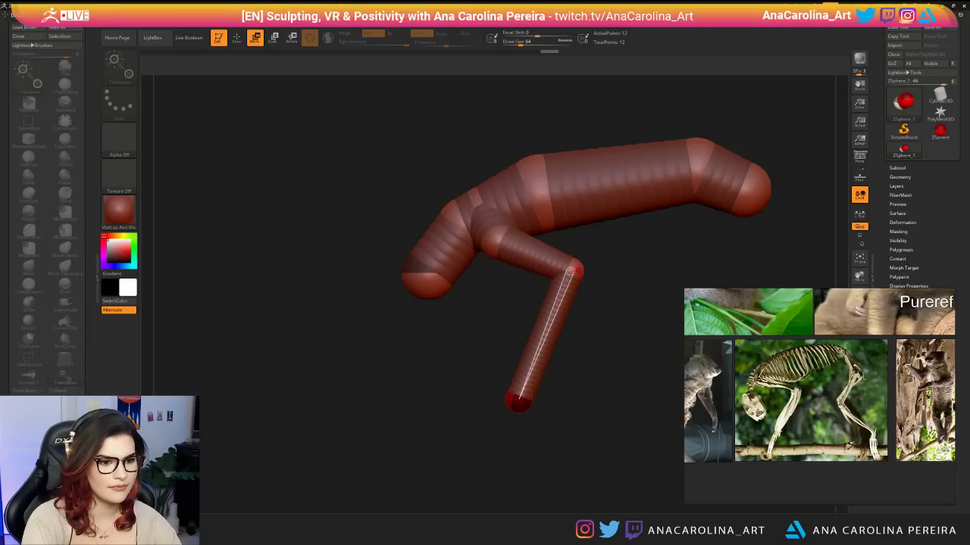
{"action": "mouse_move", "coordinate": [574, 270]}
{"action": "left_mouse_down"}
{"action": "mouse_move", "coordinate": [560, 287]}
{"action": "mouse_move", "coordinate": [573, 272]}
{"action": "left_mouse_up"}
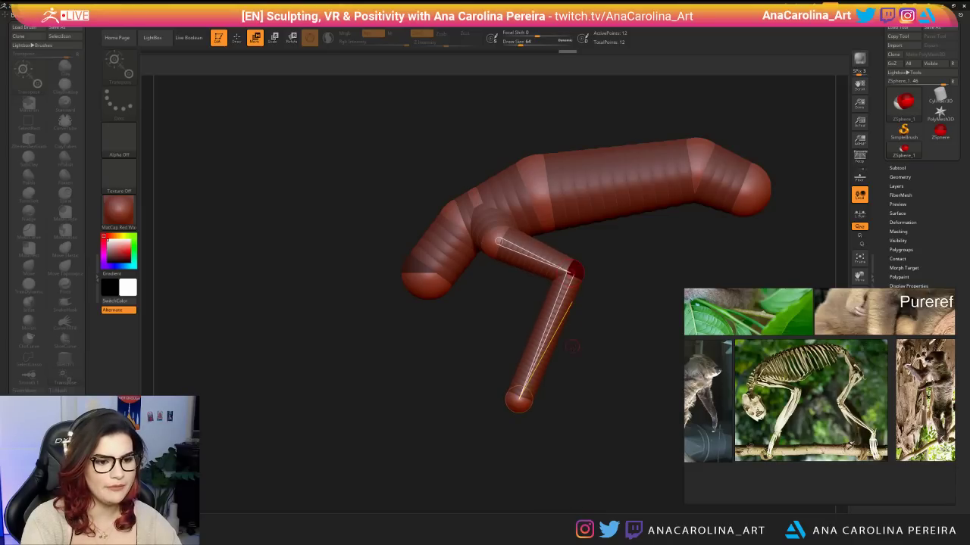
{"action": "mouse_move", "coordinate": [512, 401]}
{"action": "left_mouse_down"}
{"action": "mouse_move", "coordinate": [528, 399]}
{"action": "mouse_move", "coordinate": [521, 406]}
{"action": "left_mouse_up"}
Add a hand ZSphere at the end of each forearm and move the pair slightly inward in the front view.
{"action": "mouse_move", "coordinate": [485, 424]}
{"action": "left_mouse_down"}
{"action": "mouse_move", "coordinate": [561, 392]}
{"action": "mouse_move", "coordinate": [570, 378]}
{"action": "left_mouse_up"}
{"action": "key", "text": "q"}
{"action": "left_click", "coordinate": [510, 378]}
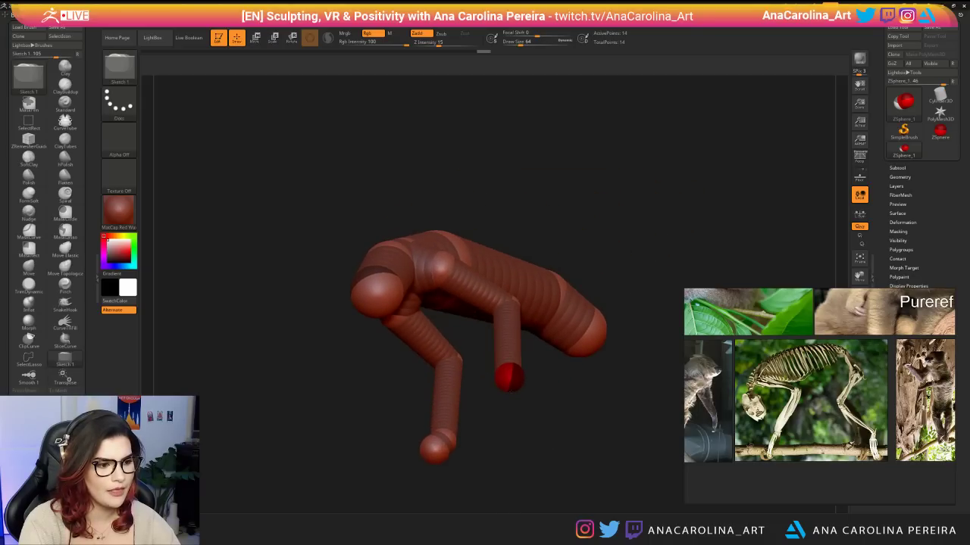
{"action": "mouse_move", "coordinate": [516, 400]}
{"action": "left_mouse_down", "text": "shift"}
{"action": "mouse_move", "coordinate": [505, 406]}
{"action": "mouse_move", "coordinate": [503, 394]}
{"action": "mouse_move", "coordinate": [507, 423]}
{"action": "mouse_move", "coordinate": [341, 424]}
{"action": "mouse_move", "coordinate": [379, 424]}
{"action": "left_mouse_up", "text": "shift"}
{"action": "key", "text": "w"}
{"action": "left_click_drag", "start_coordinate": [567, 399], "coordinate": [560, 399]}
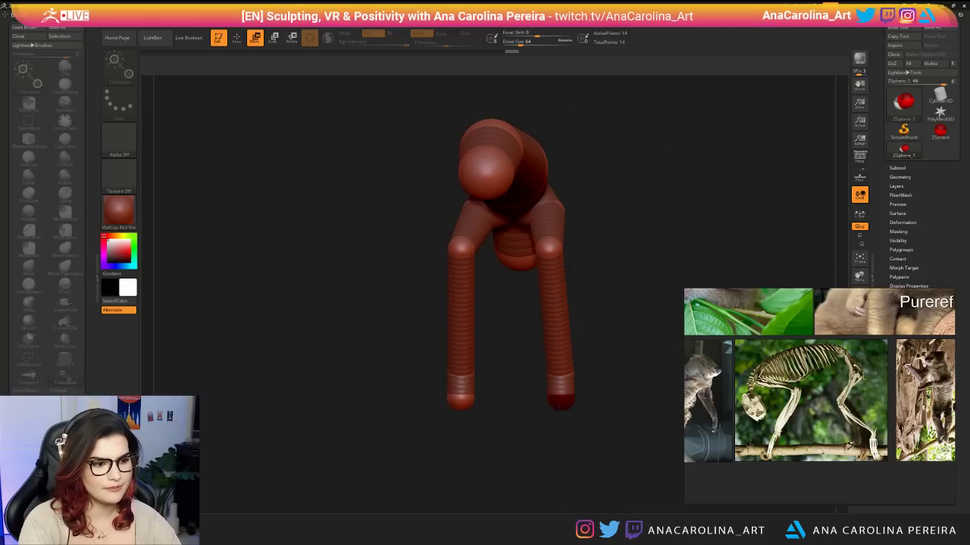
Move the rearmost spine ZSphere further out and down to lengthen the pelvis segment.
{"action": "left_click_drag", "start_coordinate": [667, 429], "coordinate": [437, 424], "text": "shift"}
{"action": "left_click_drag", "start_coordinate": [542, 360], "coordinate": [521, 417], "text": "alt"}
{"action": "mouse_move", "coordinate": [604, 219]}
{"action": "left_mouse_down"}
{"action": "mouse_move", "coordinate": [646, 276]}
{"action": "mouse_move", "coordinate": [626, 240]}
{"action": "mouse_move", "coordinate": [609, 237]}
{"action": "left_mouse_up"}
{"action": "left_click_drag", "start_coordinate": [537, 297], "coordinate": [567, 292], "text": "alt"}
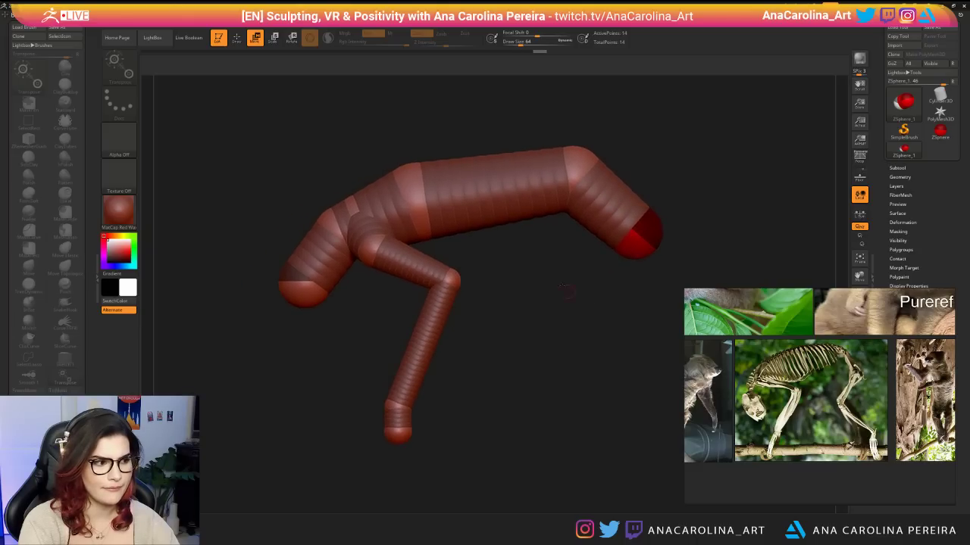
Nudge the neck's end ZSphere slightly up and add a larger head ZSphere on it, offset downward.
{"action": "mouse_move", "coordinate": [296, 289]}
{"action": "left_mouse_down"}
{"action": "mouse_move", "coordinate": [306, 281]}
{"action": "mouse_move", "coordinate": [298, 282]}
{"action": "left_mouse_up"}
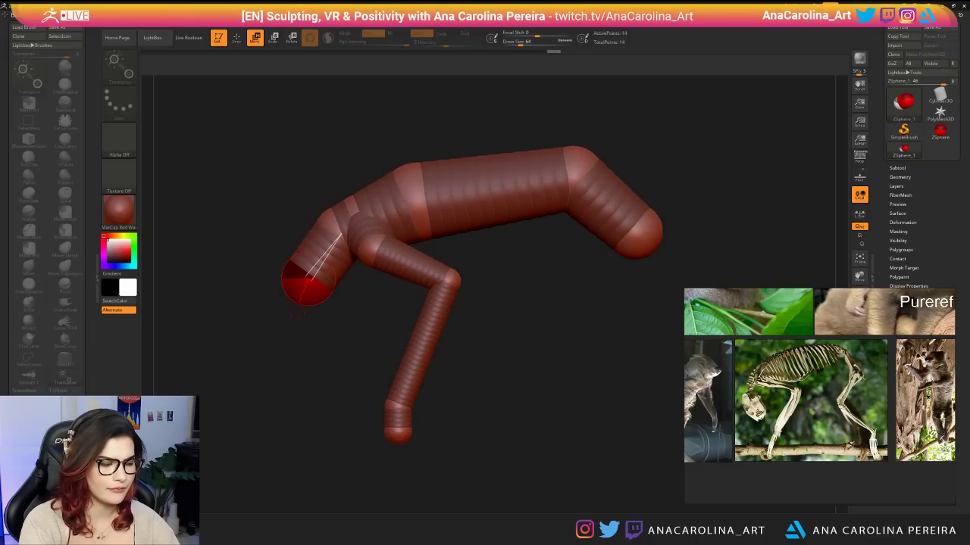
{"action": "left_click_drag", "start_coordinate": [290, 336], "coordinate": [306, 330]}
{"action": "key", "text": "q"}
{"action": "right_click_drag", "start_coordinate": [306, 330], "coordinate": [310, 371]}
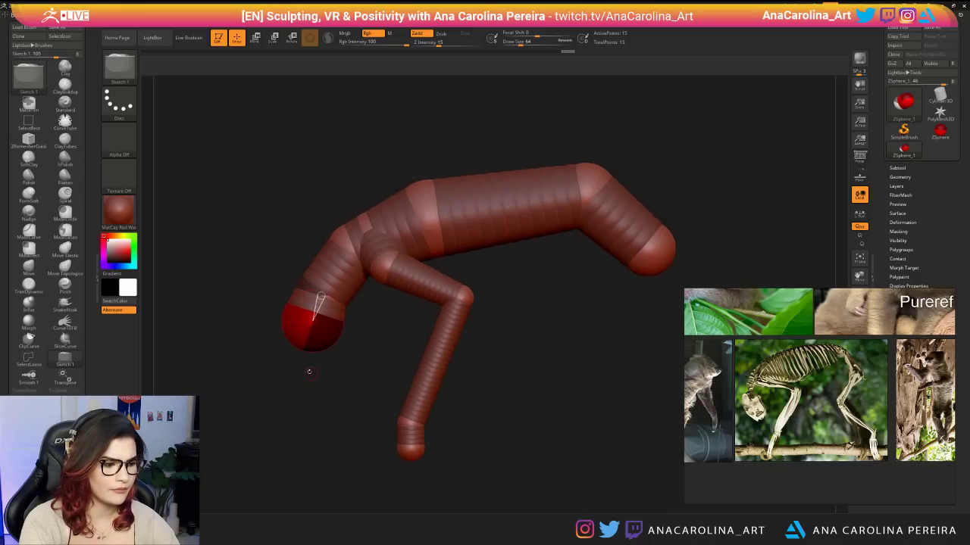
{"action": "key", "text": "w"}
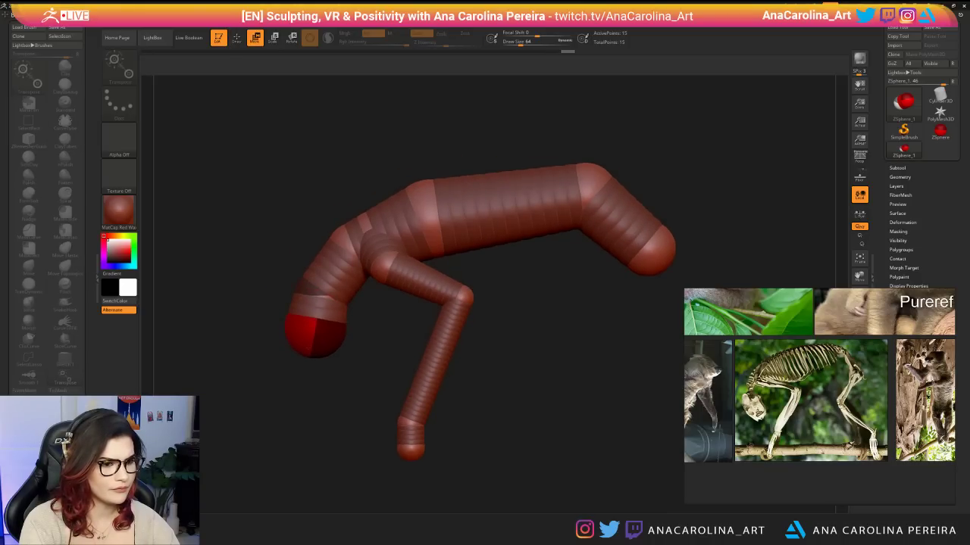
{"action": "right_click_drag", "start_coordinate": [554, 361], "coordinate": [518, 350], "text": "alt"}
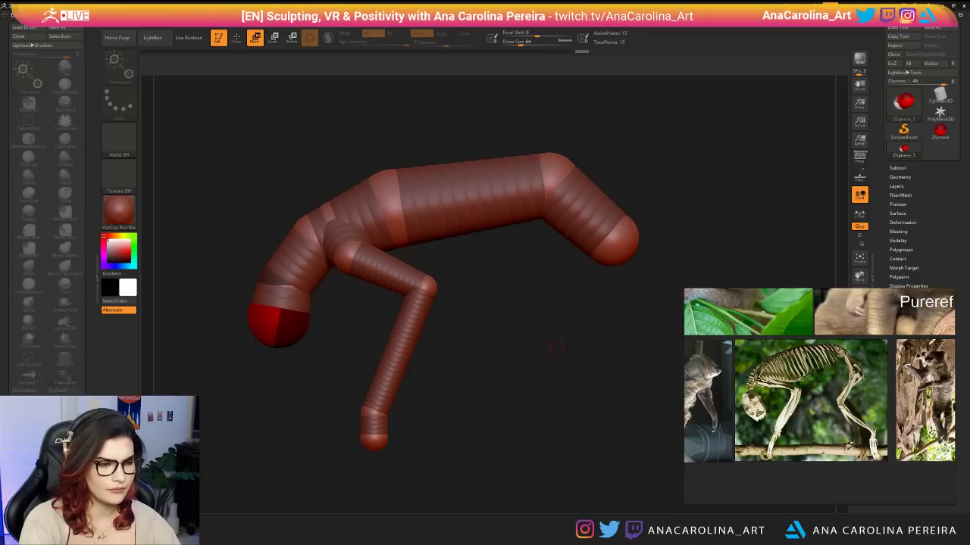
Add mirrored hip ZSpheres at the rear end of the spine, then child ZSpheres pulled down and forward as thighs.
{"action": "key", "text": "q"}
{"action": "left_click", "coordinate": [616, 255]}
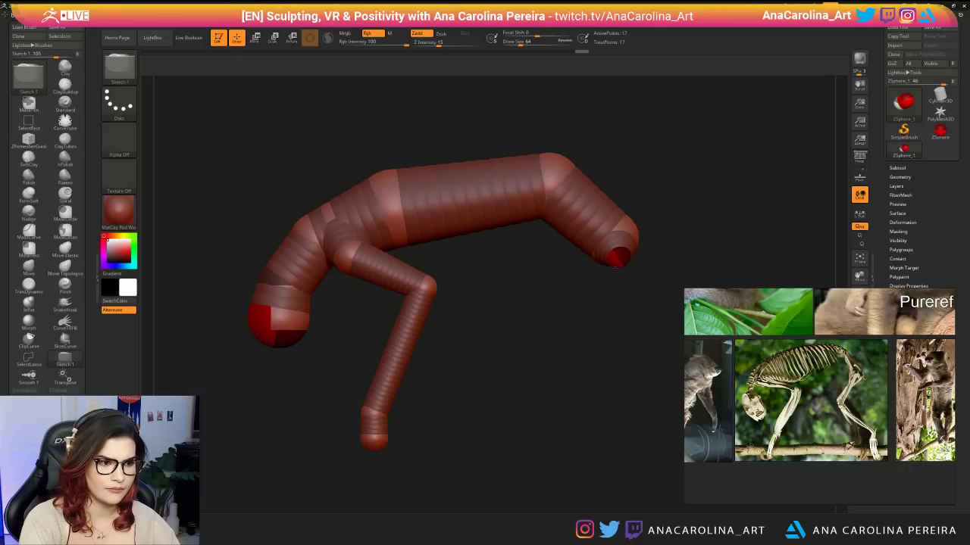
{"action": "right_click_drag", "start_coordinate": [576, 292], "coordinate": [609, 289]}
{"action": "left_click_drag", "start_coordinate": [628, 262], "coordinate": [627, 285]}
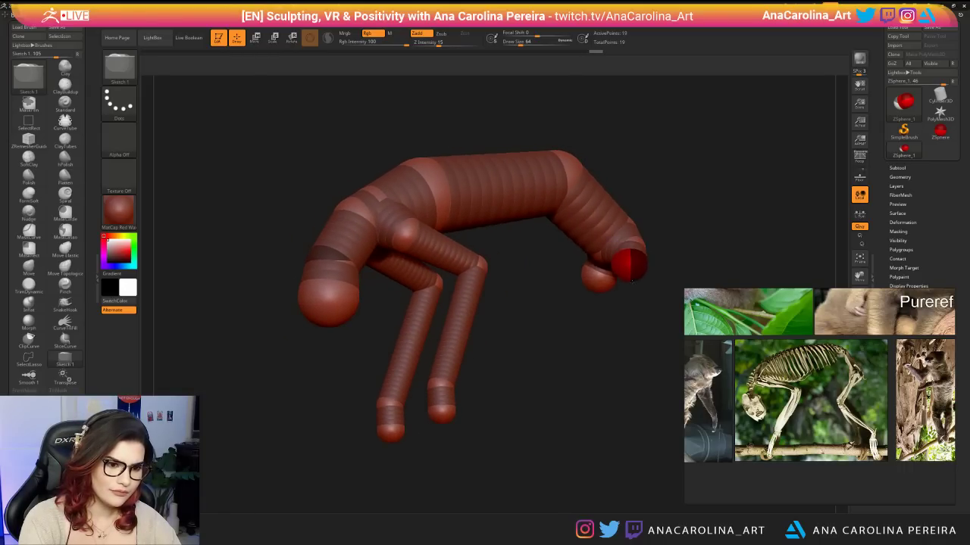
{"action": "right_click_drag", "start_coordinate": [641, 295], "coordinate": [625, 297]}
{"action": "key", "text": "w"}
{"action": "left_click_drag", "start_coordinate": [626, 262], "coordinate": [601, 334]}
Scale down and raise the knee ZSpheres to shorten the thighs, and shift the elbow and wrist ZSpheres slightly back.
{"action": "key", "text": "r"}
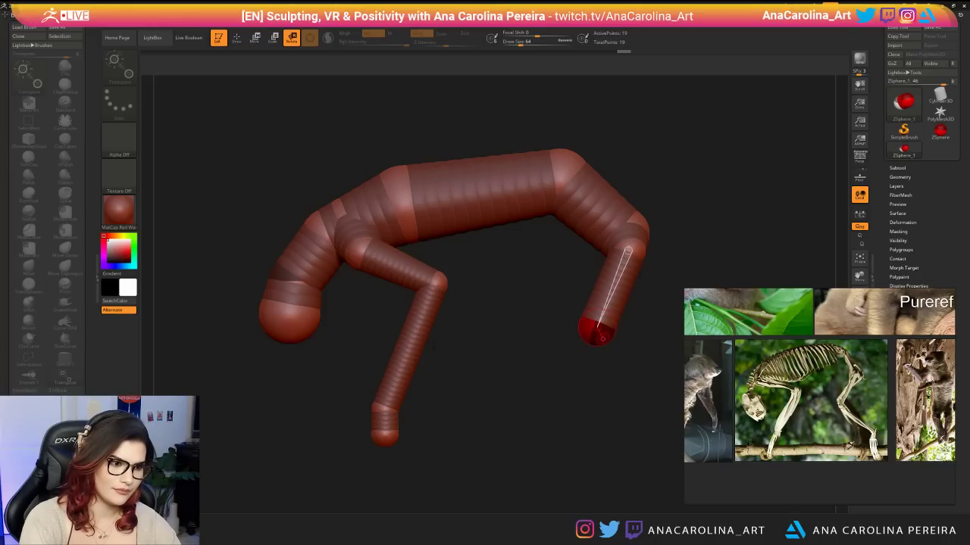
{"action": "key", "text": "e"}
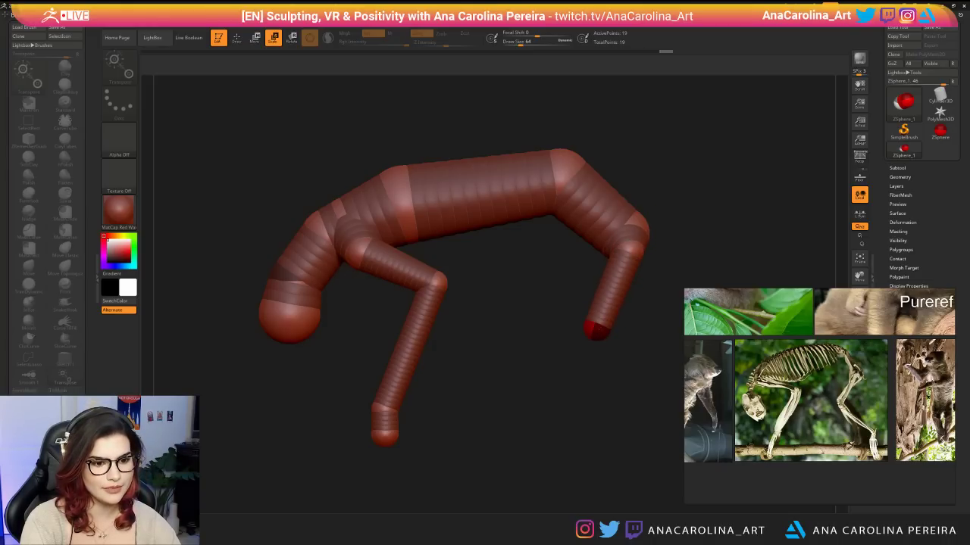
{"action": "key", "text": "w"}
{"action": "left_click_drag", "start_coordinate": [599, 334], "coordinate": [589, 316]}
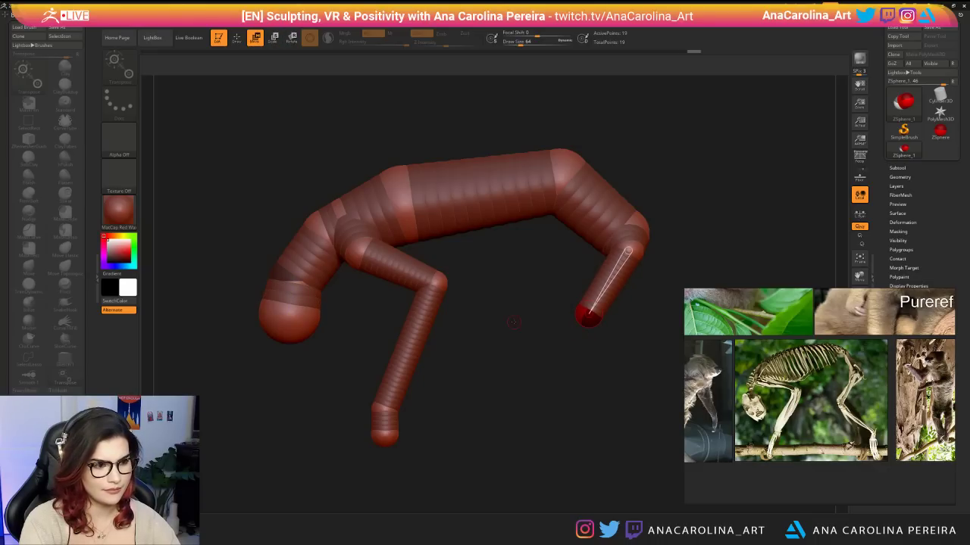
{"action": "left_click_drag", "start_coordinate": [433, 281], "coordinate": [455, 291]}
{"action": "left_click", "coordinate": [384, 407]}
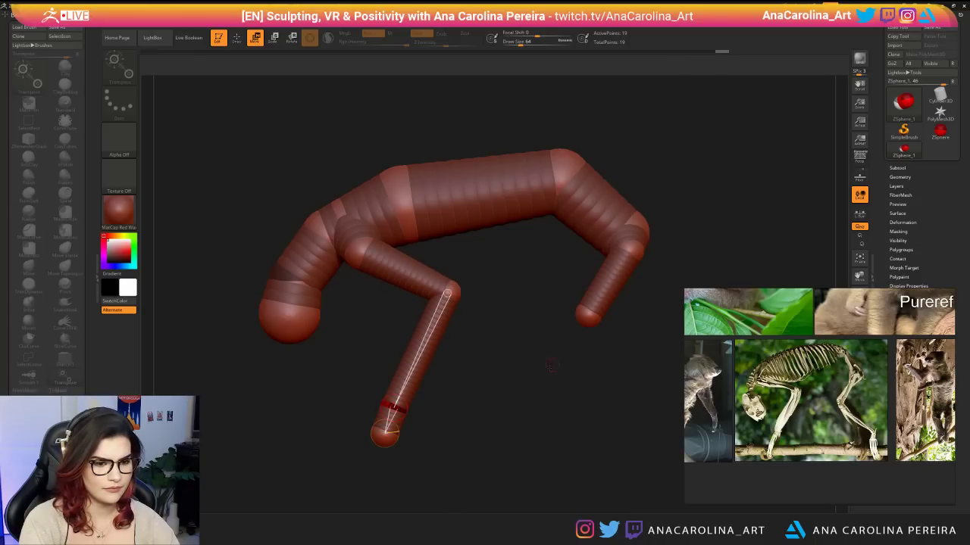
Add a ZSphere on each knee and pull it down and back to form the lower hind legs.
{"action": "mouse_move", "coordinate": [552, 367]}
{"action": "left_mouse_down"}
{"action": "mouse_move", "coordinate": [559, 333]}
{"action": "mouse_move", "coordinate": [595, 353]}
{"action": "mouse_move", "coordinate": [625, 430]}
{"action": "left_mouse_up"}
{"action": "key", "text": "q"}
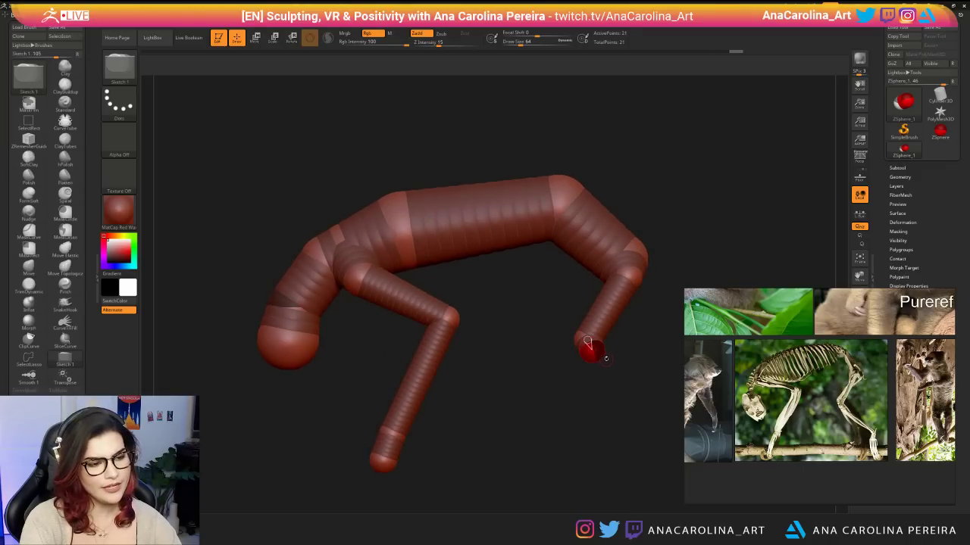
{"action": "key", "text": "w"}
{"action": "mouse_move", "coordinate": [589, 346]}
{"action": "left_mouse_down"}
{"action": "mouse_move", "coordinate": [620, 443]}
{"action": "mouse_move", "coordinate": [649, 448]}
{"action": "mouse_move", "coordinate": [590, 432]}
{"action": "mouse_move", "coordinate": [609, 418]}
{"action": "left_mouse_up"}
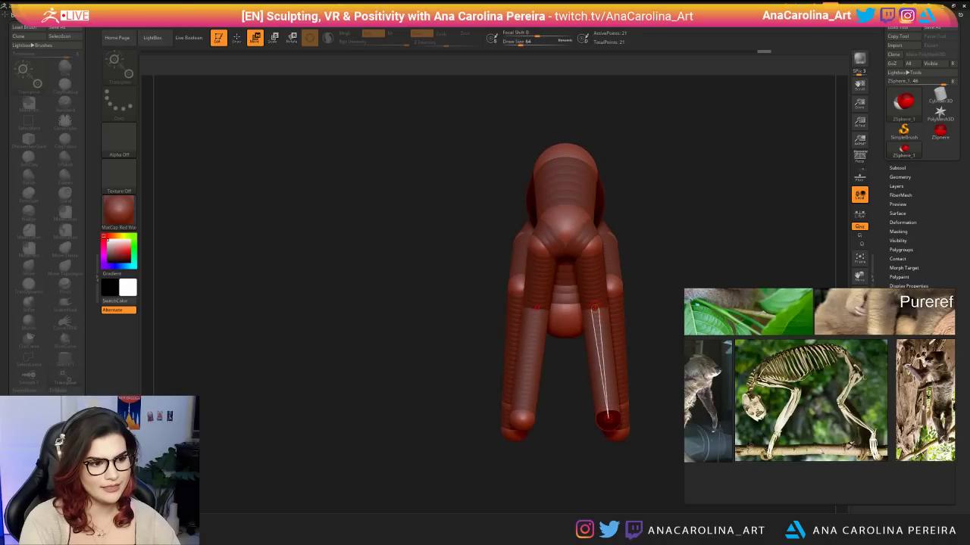
Move the knee ZSpheres outward to widen the hind legs' stance, and check the pose from several sides.
{"action": "left_click_drag", "start_coordinate": [594, 307], "coordinate": [604, 309]}
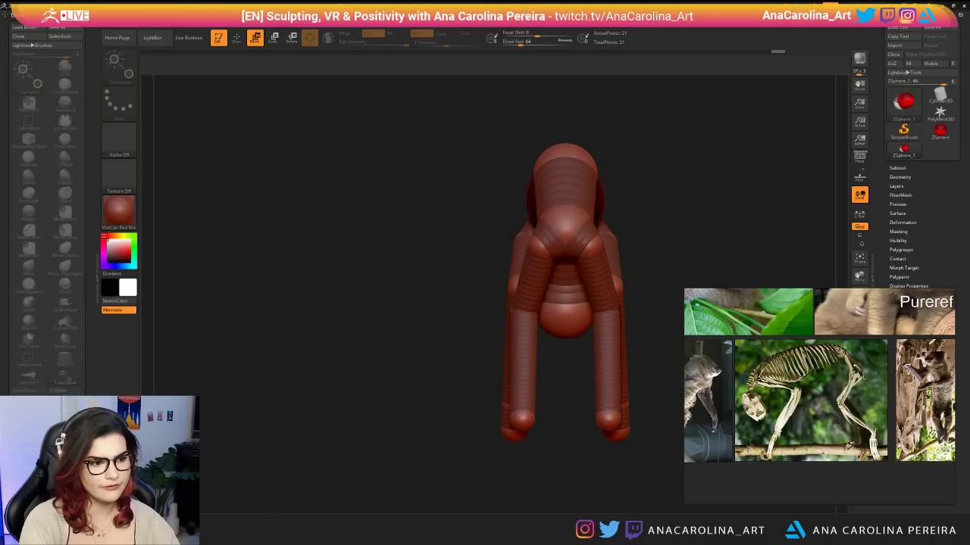
{"action": "left_click_drag", "start_coordinate": [609, 420], "coordinate": [701, 452]}
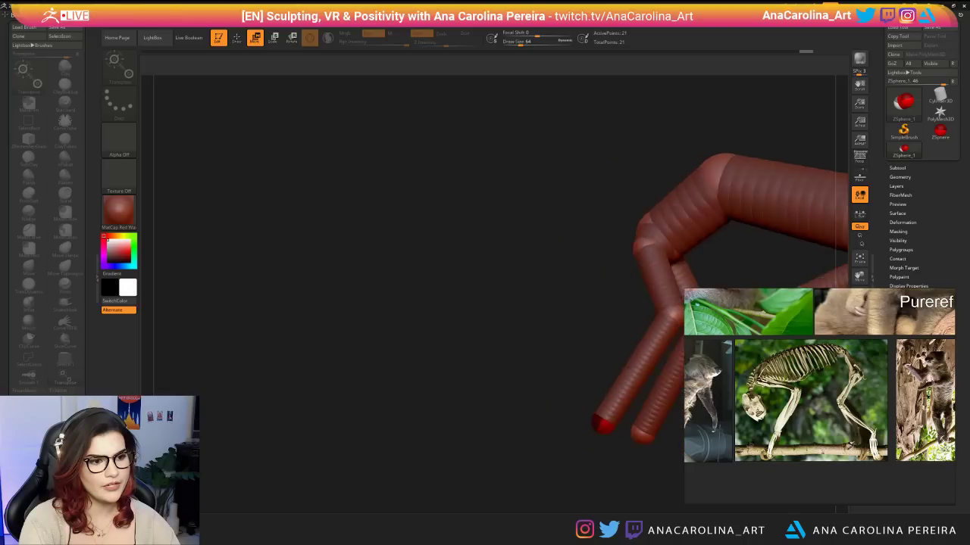
{"action": "left_click_drag", "start_coordinate": [598, 466], "coordinate": [538, 466], "text": "shift"}
{"action": "left_click_drag", "start_coordinate": [538, 466], "coordinate": [318, 447], "text": "alt"}
{"action": "left_click_drag", "start_coordinate": [318, 447], "coordinate": [575, 356]}
{"action": "left_click_drag", "start_coordinate": [667, 402], "coordinate": [587, 400]}
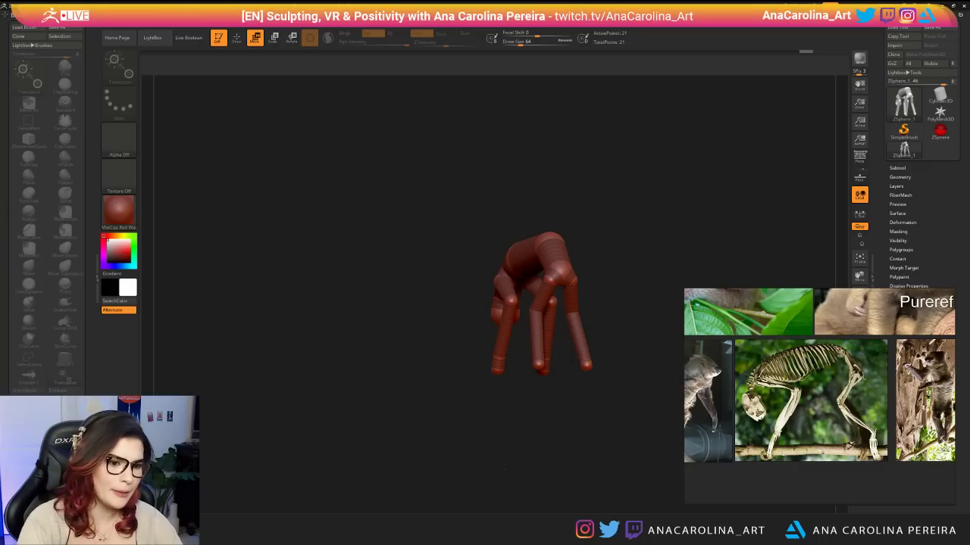
Add a small foot ZSphere at the end of each hind leg and move it slightly down from the ankle.
{"action": "left_click_drag", "start_coordinate": [614, 463], "coordinate": [553, 478], "text": "shift"}
{"action": "left_click_drag", "start_coordinate": [572, 369], "coordinate": [577, 364]}
{"action": "mouse_move", "coordinate": [583, 420]}
{"action": "left_mouse_down"}
{"action": "mouse_move", "coordinate": [606, 403]}
{"action": "mouse_move", "coordinate": [609, 384]}
{"action": "mouse_move", "coordinate": [579, 372]}
{"action": "mouse_move", "coordinate": [581, 409]}
{"action": "left_mouse_up"}
{"action": "key", "text": "q"}
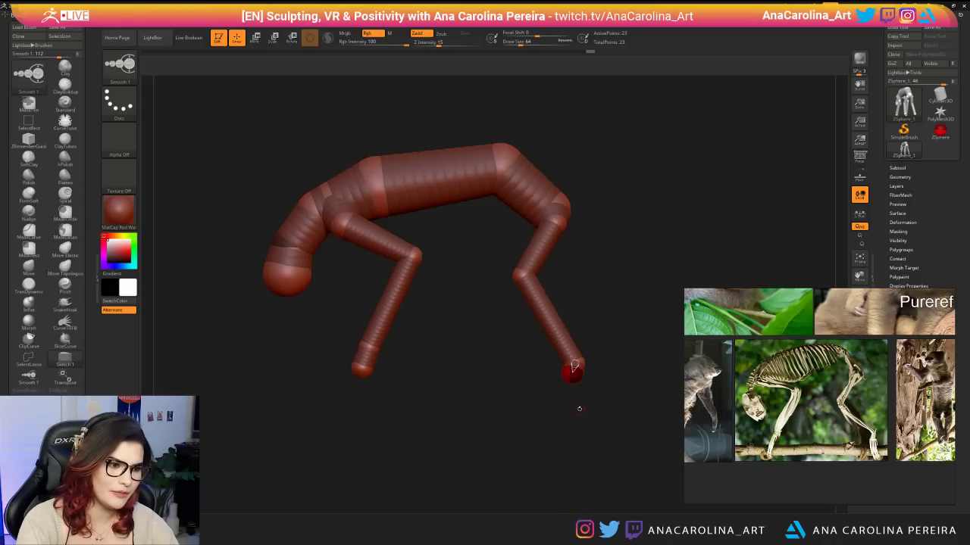
{"action": "key", "text": "e"}
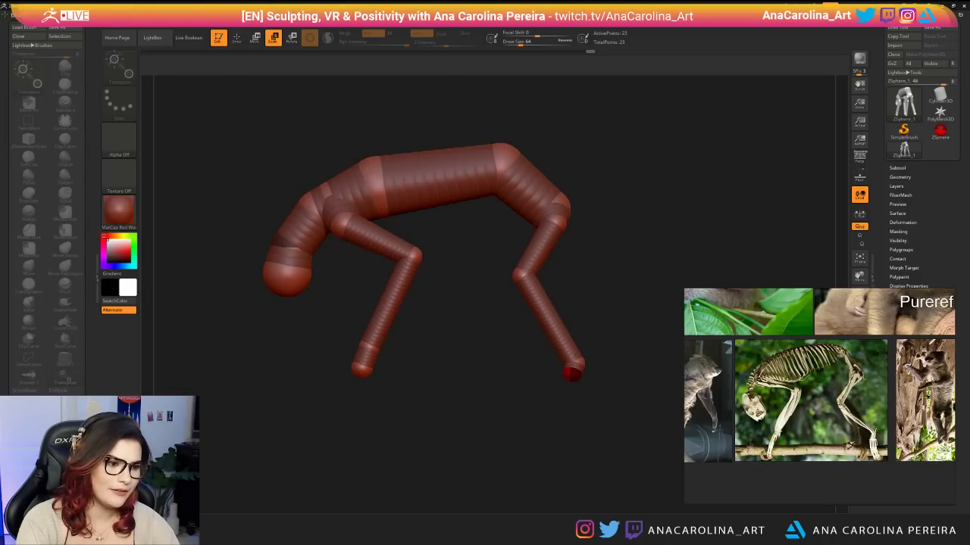
{"action": "key", "text": "w"}
{"action": "left_click_drag", "start_coordinate": [573, 373], "coordinate": [573, 386]}
Raise the hand, ankle and foot ZSpheres slightly so the front and hind limbs end at about the same level.
{"action": "left_click_drag", "start_coordinate": [538, 413], "coordinate": [613, 446]}
{"action": "left_click_drag", "start_coordinate": [506, 430], "coordinate": [369, 369], "text": "alt"}
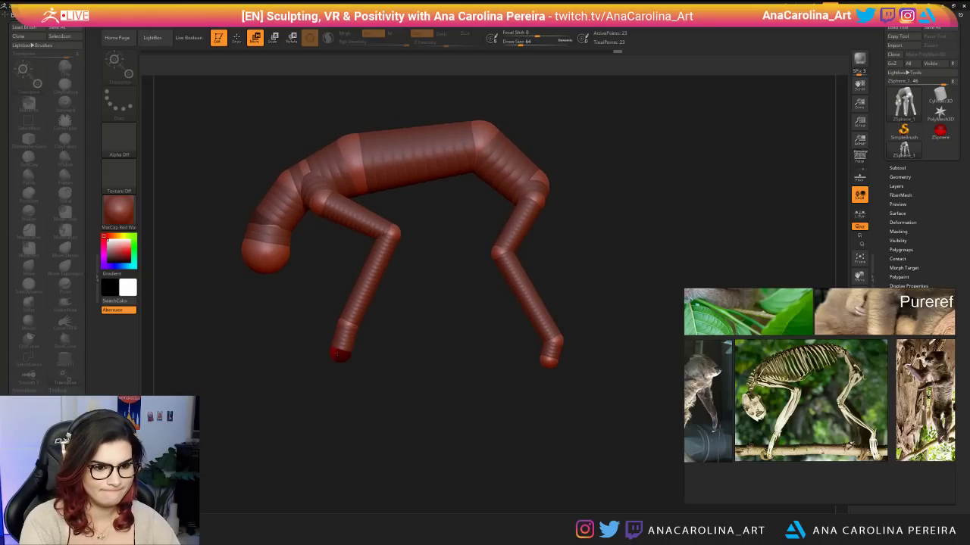
{"action": "left_click_drag", "start_coordinate": [337, 353], "coordinate": [342, 345]}
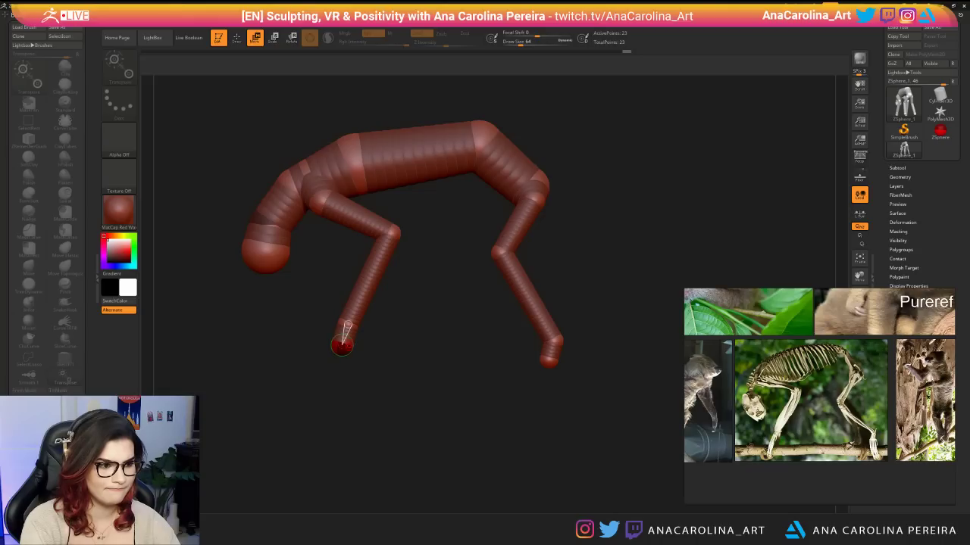
{"action": "left_click_drag", "start_coordinate": [554, 340], "coordinate": [554, 327]}
{"action": "left_click_drag", "start_coordinate": [549, 361], "coordinate": [553, 352]}
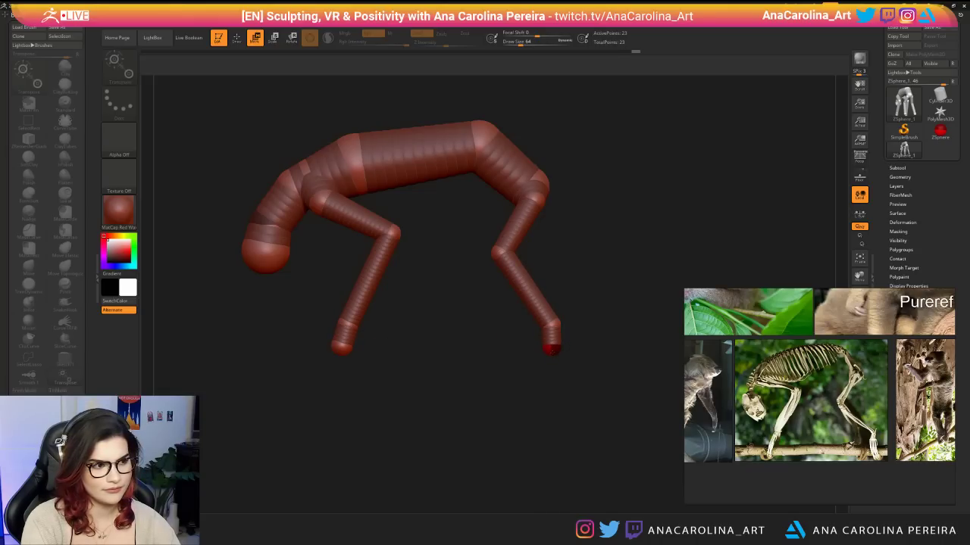
Turn the ZSphere sloth upside down and compare it with the hanging two-toed sloth skeleton picture in the browser.
{"action": "left_click_drag", "start_coordinate": [503, 372], "coordinate": [587, 372]}
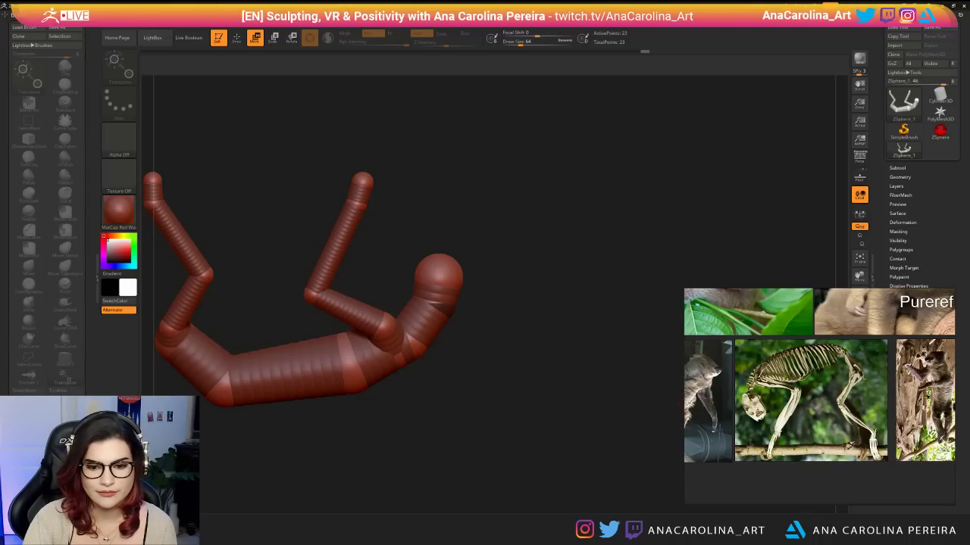
{"action": "key", "text": "alt+Tab"}
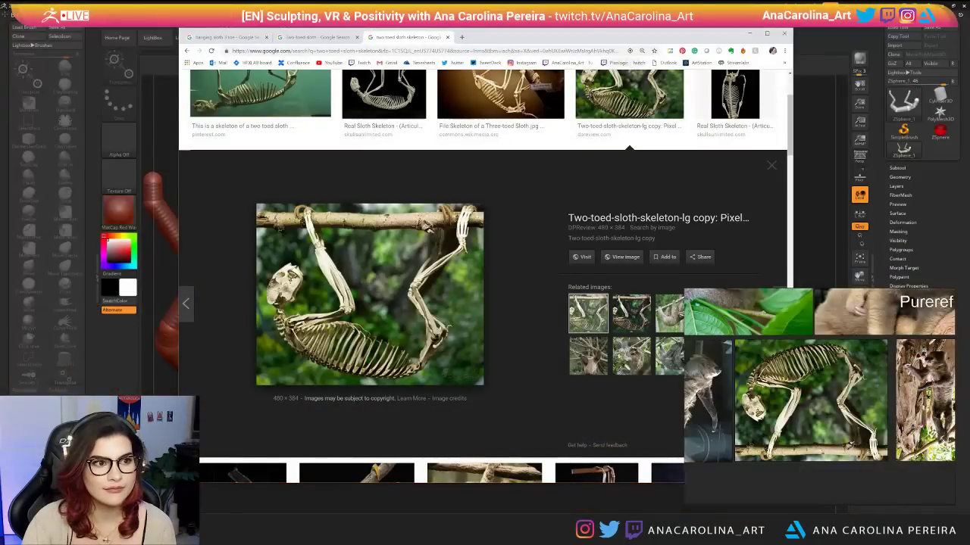
{"action": "left_click", "coordinate": [462, 38]}
{"action": "left_click_drag", "start_coordinate": [464, 38], "coordinate": [969, 165]}
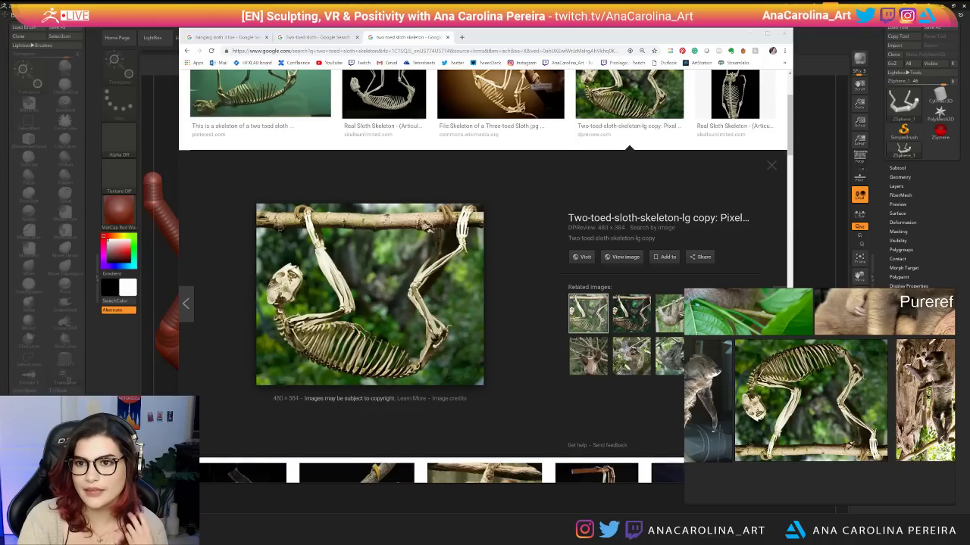
{"action": "left_click", "coordinate": [750, 33]}
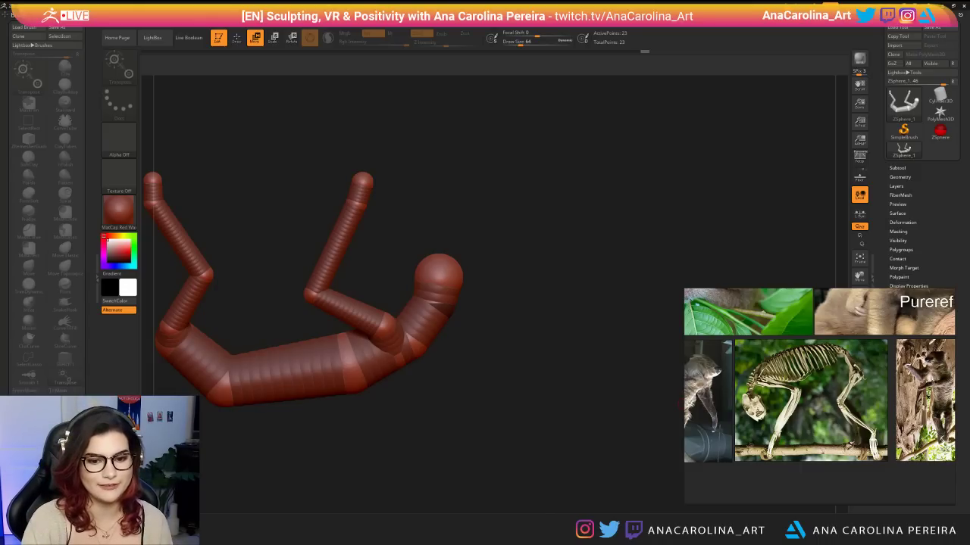
Add a small ZSphere on the front of the head and position it as the snout, following the baby sloth photo.
{"action": "left_click_drag", "start_coordinate": [704, 238], "coordinate": [515, 126]}
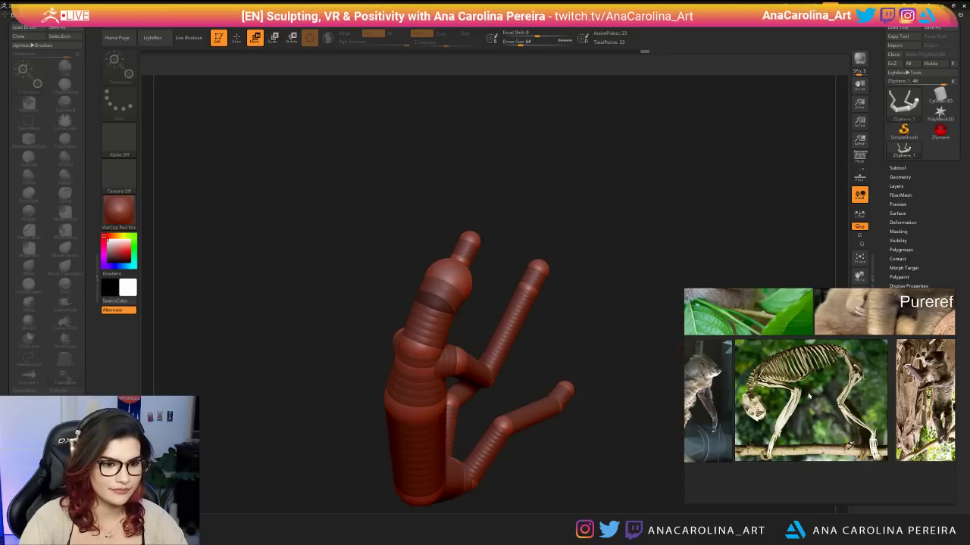
{"action": "scroll", "coordinate": [810, 394], "scroll_direction": "down", "scroll_amount": 4}
{"action": "middle_click_drag", "start_coordinate": [807, 379], "coordinate": [798, 443]}
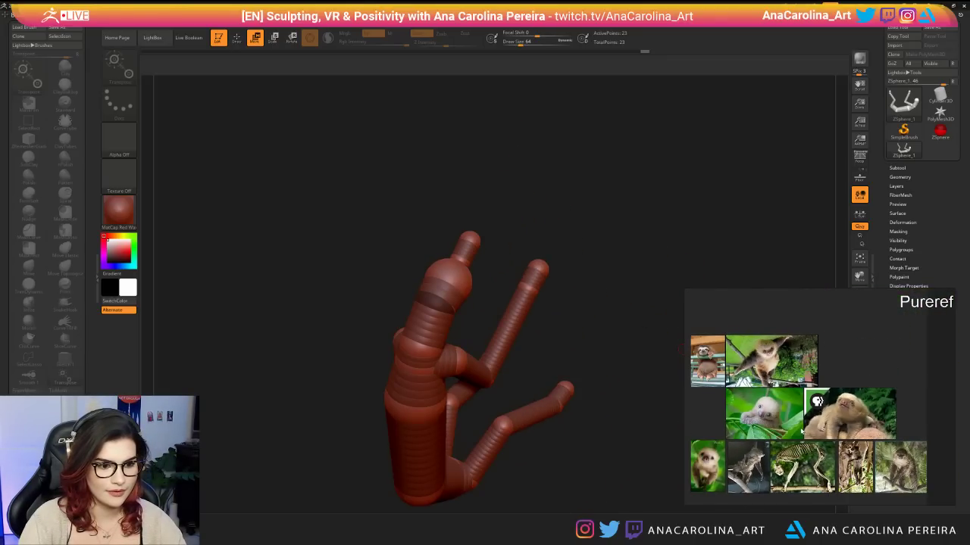
{"action": "scroll", "coordinate": [848, 413], "scroll_direction": "up", "scroll_amount": 3}
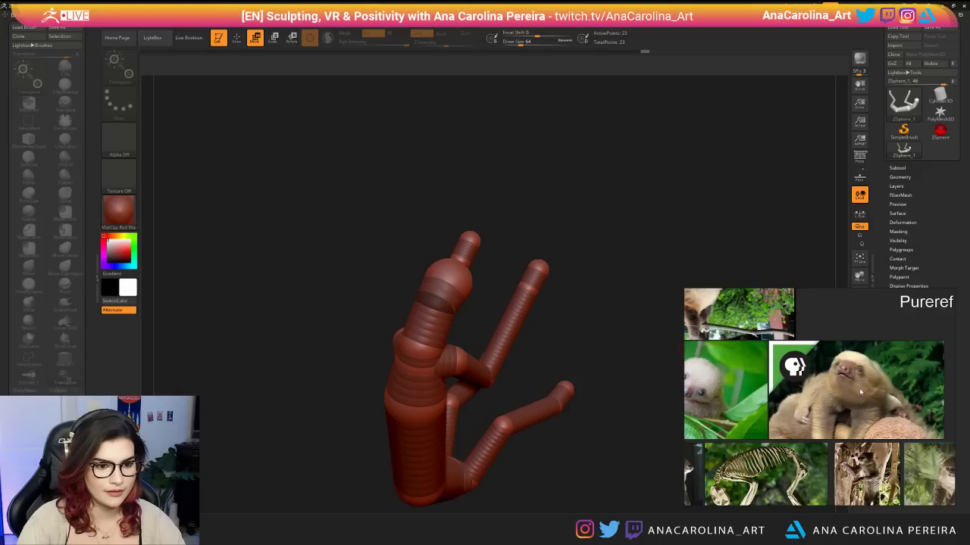
{"action": "left_click_drag", "start_coordinate": [363, 318], "coordinate": [349, 406]}
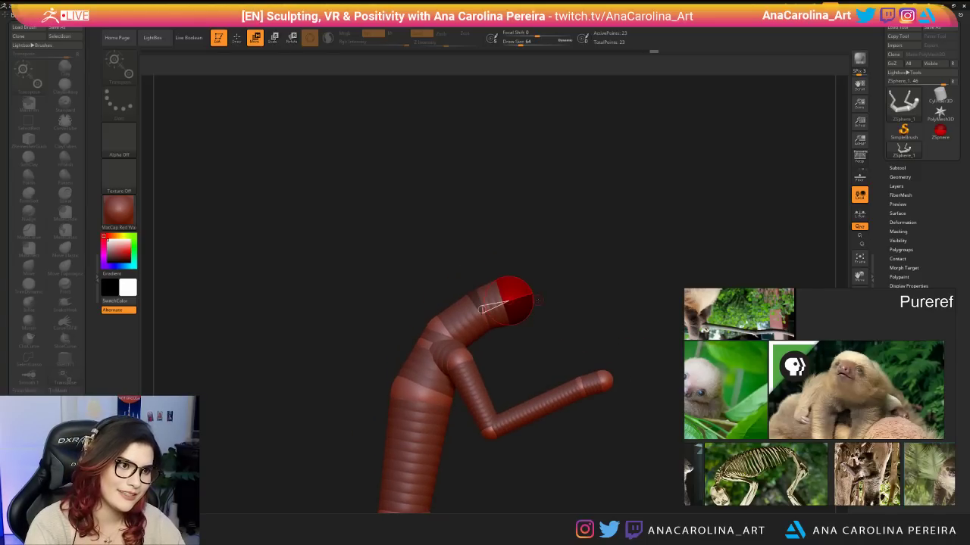
{"action": "left_click_drag", "start_coordinate": [558, 307], "coordinate": [563, 353]}
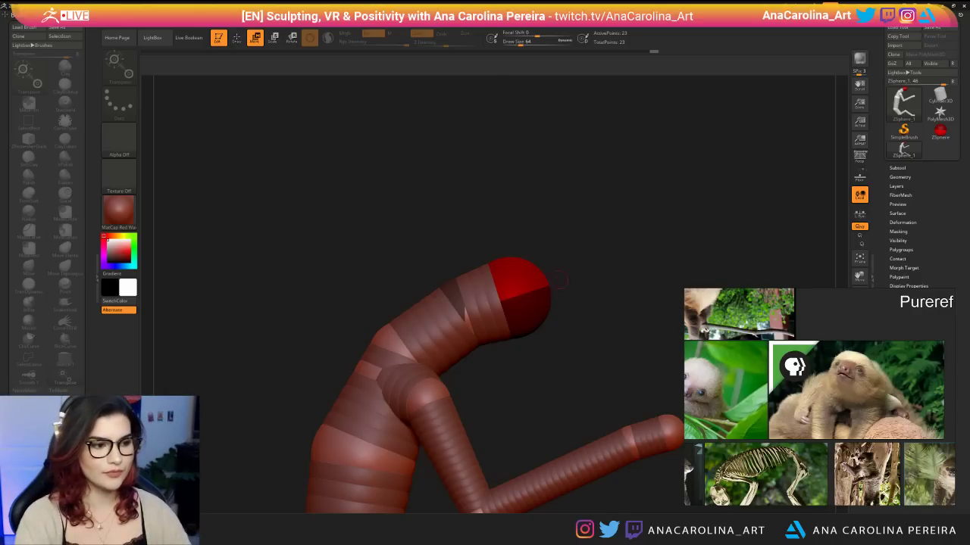
{"action": "left_click_drag", "start_coordinate": [560, 351], "coordinate": [636, 337], "text": "shift"}
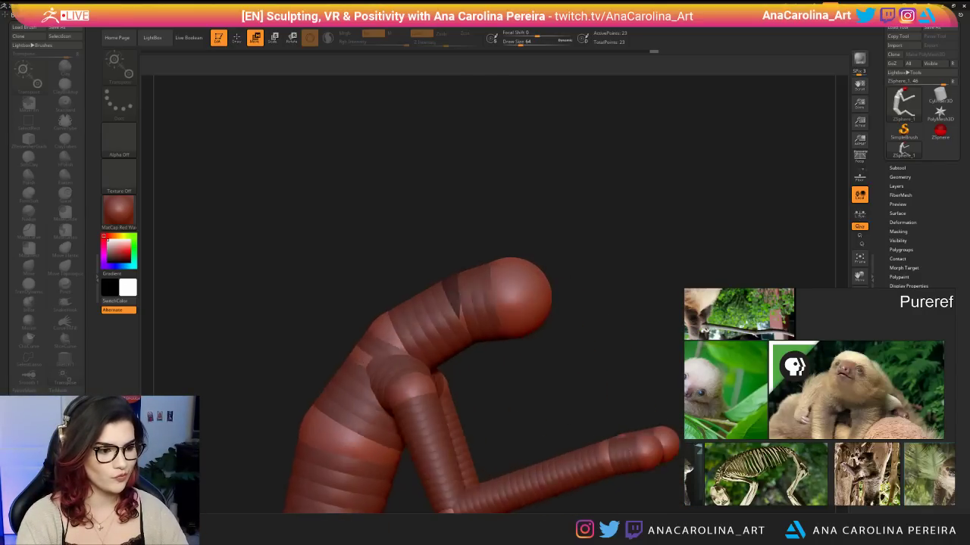
{"action": "left_click_drag", "start_coordinate": [576, 337], "coordinate": [622, 338], "text": "alt"}
{"action": "left_click_drag", "start_coordinate": [559, 269], "coordinate": [553, 306], "text": "alt"}
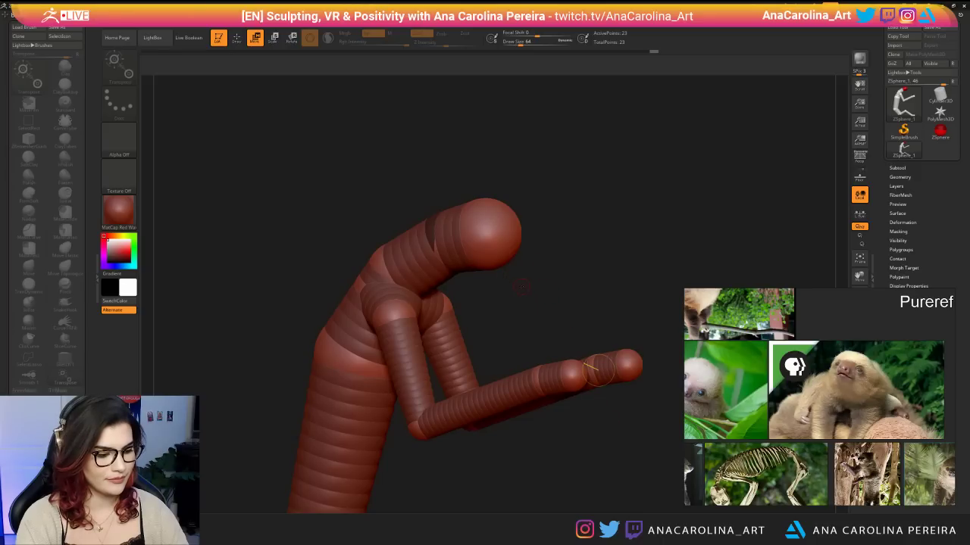
{"action": "key", "text": "q"}
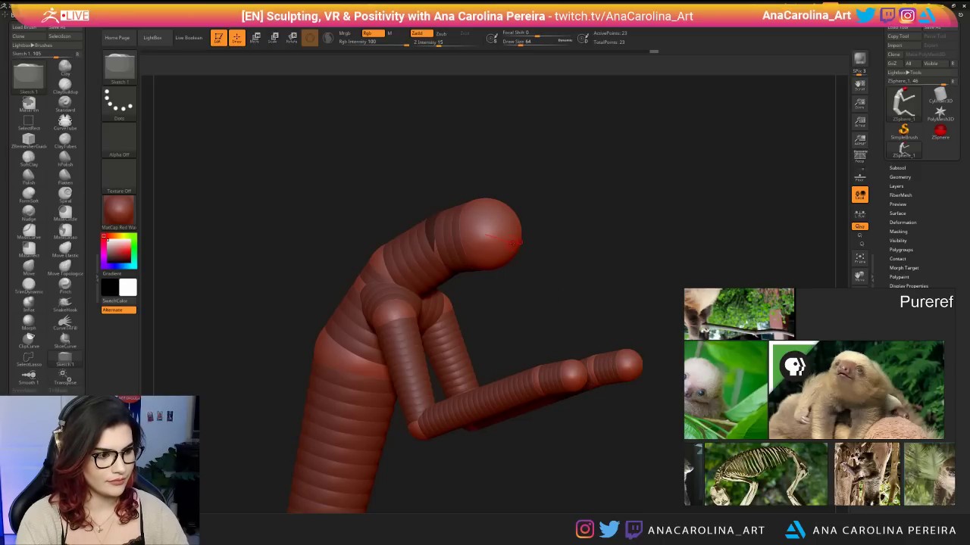
{"action": "mouse_move", "coordinate": [516, 245]}
{"action": "left_mouse_down"}
{"action": "mouse_move", "coordinate": [544, 249]}
{"action": "mouse_move", "coordinate": [459, 260]}
{"action": "mouse_move", "coordinate": [458, 248]}
{"action": "mouse_move", "coordinate": [500, 263]}
{"action": "mouse_move", "coordinate": [588, 397]}
{"action": "mouse_move", "coordinate": [508, 390]}
{"action": "mouse_move", "coordinate": [489, 406]}
{"action": "mouse_move", "coordinate": [485, 179]}
{"action": "mouse_move", "coordinate": [622, 270]}
{"action": "left_mouse_up"}
{"action": "key", "text": "w"}
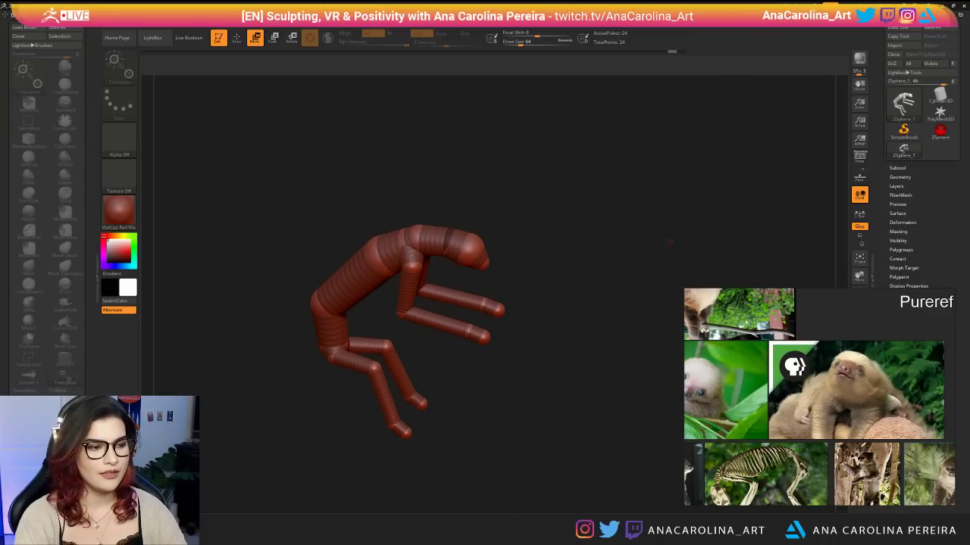
Examine the body proportions from the side and the torso and limbs of the tree-climbing sloth in the PureRef photos.
{"action": "left_click_drag", "start_coordinate": [669, 243], "coordinate": [595, 324]}
{"action": "left_click_drag", "start_coordinate": [661, 296], "coordinate": [672, 289]}
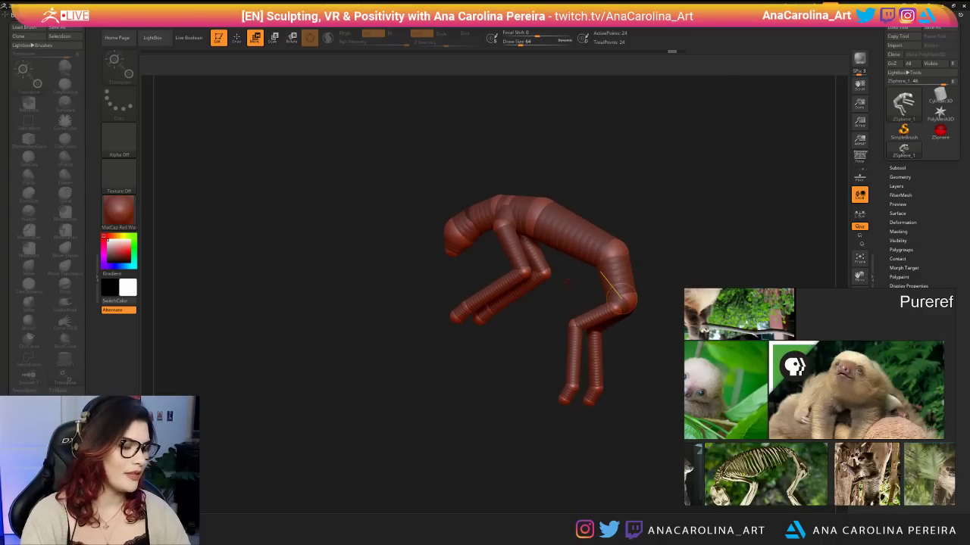
{"action": "scroll", "coordinate": [746, 394], "scroll_direction": "down", "scroll_amount": 5}
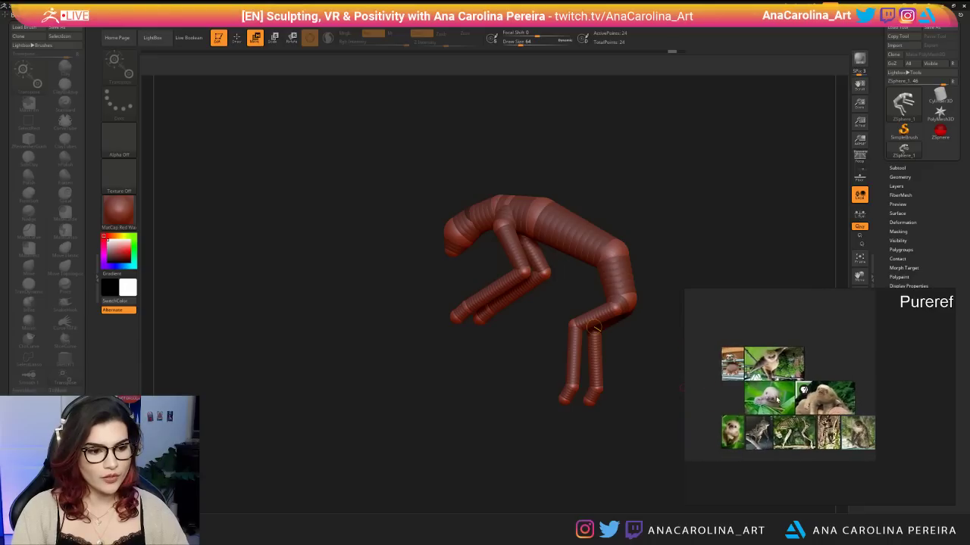
{"action": "scroll", "coordinate": [768, 424], "scroll_direction": "up", "scroll_amount": 4}
{"action": "scroll", "coordinate": [793, 475], "scroll_direction": "down", "scroll_amount": 2}
{"action": "middle_click_drag", "start_coordinate": [878, 438], "coordinate": [840, 412]}
{"action": "scroll", "coordinate": [882, 439], "scroll_direction": "up", "scroll_amount": 5}
{"action": "scroll", "coordinate": [874, 447], "scroll_direction": "up", "scroll_amount": 2}
{"action": "scroll", "coordinate": [763, 409], "scroll_direction": "up", "scroll_amount": 4}
{"action": "scroll", "coordinate": [762, 409], "scroll_direction": "down", "scroll_amount": 3}
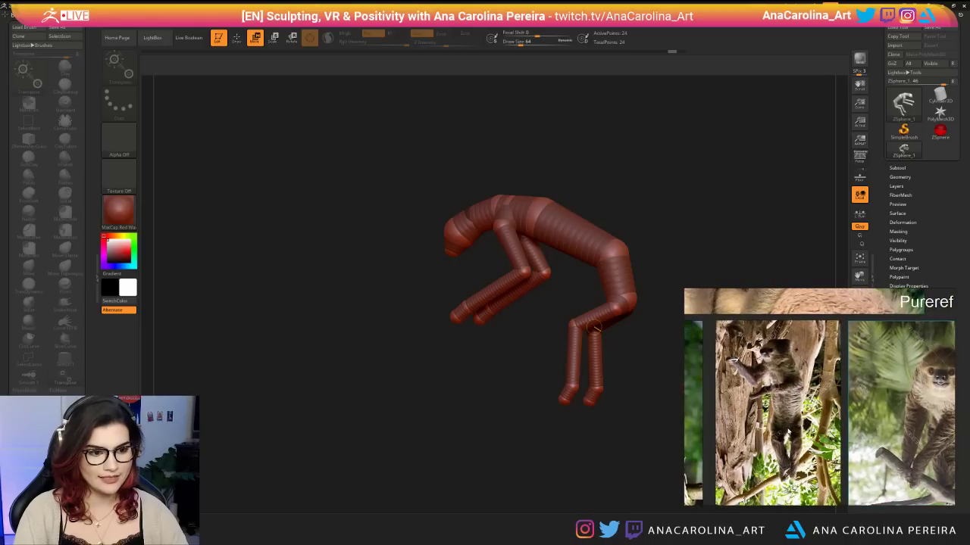
{"action": "scroll", "coordinate": [763, 409], "scroll_direction": "up", "scroll_amount": 4}
Insert three ZSpheres along the spine, two between chest and lower back and one above the pelvis, and adjust the back's curve.
{"action": "left_click_drag", "start_coordinate": [515, 313], "coordinate": [545, 319]}
{"action": "key", "text": "e"}
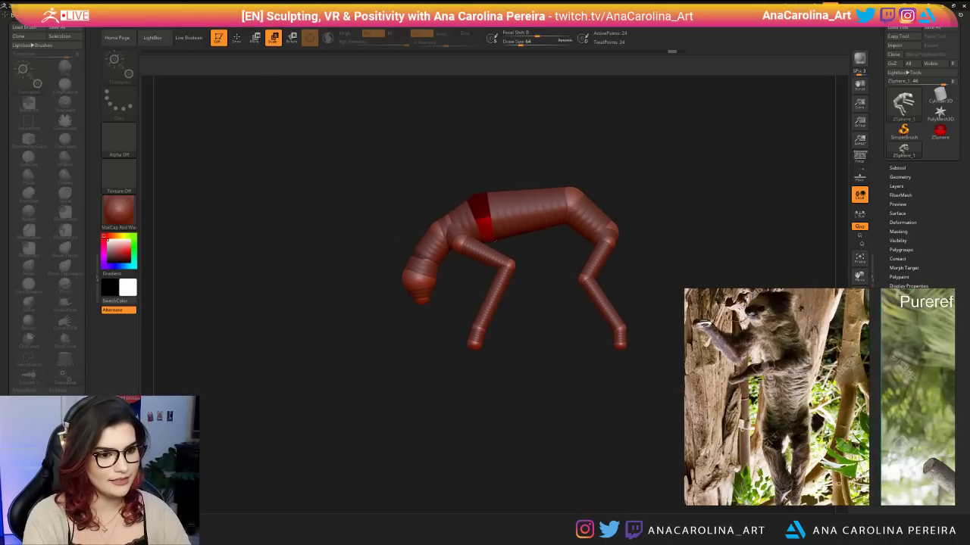
{"action": "key", "text": "q"}
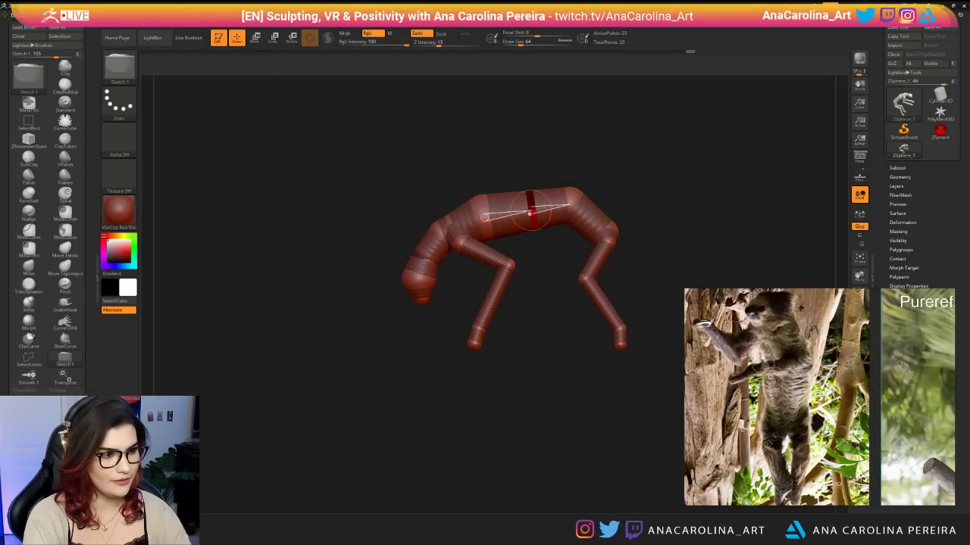
{"action": "left_click", "coordinate": [514, 215]}
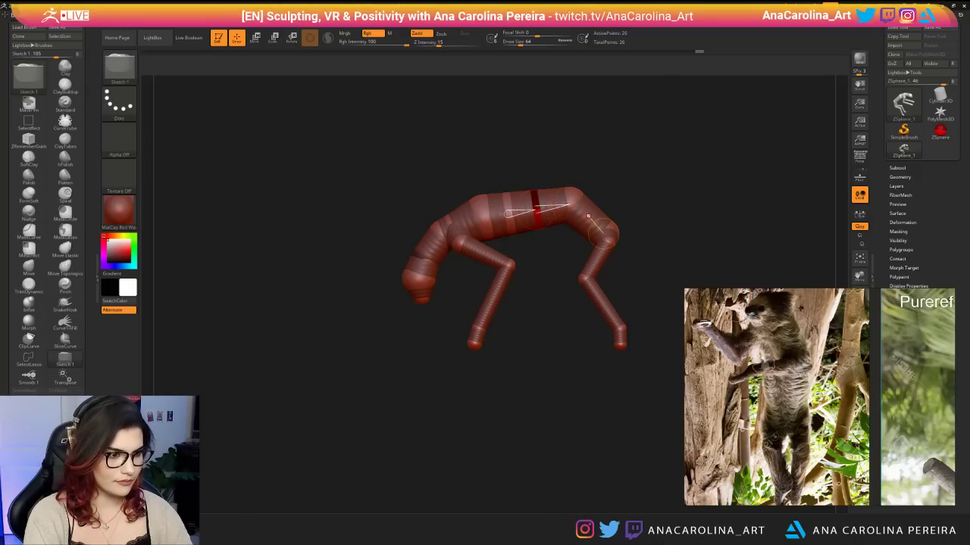
{"action": "left_click", "coordinate": [589, 219]}
{"action": "key", "text": "w"}
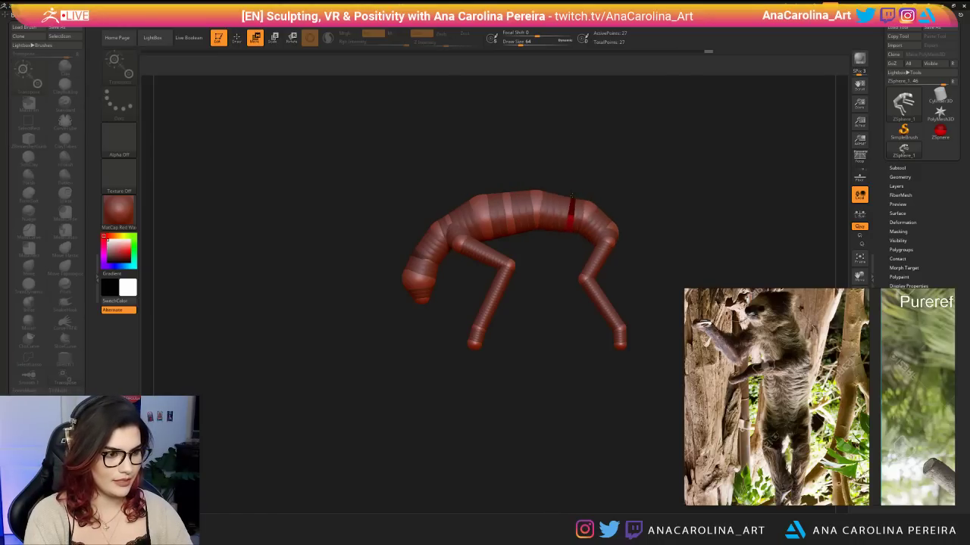
Scale up the torso and pelvis ZSpheres to give the body a fuller, rounded trunk, undoing an unwanted scaling.
{"action": "key", "text": "e"}
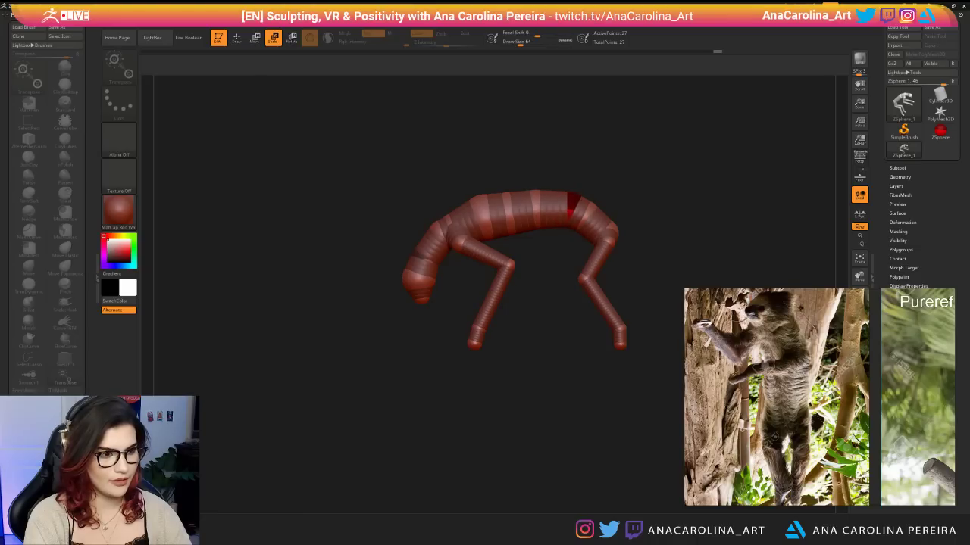
{"action": "left_click_drag", "start_coordinate": [534, 209], "coordinate": [542, 214]}
{"action": "key", "text": "ctrl+z"}
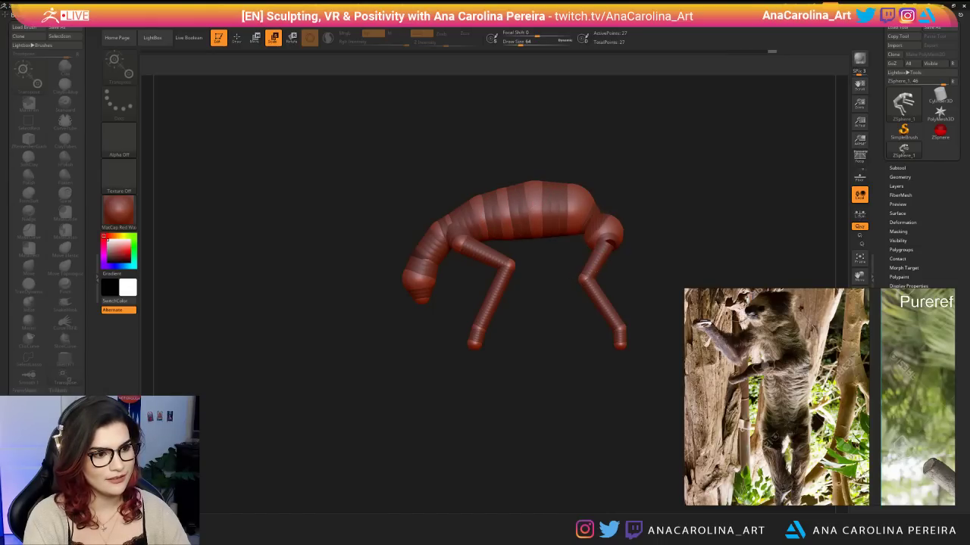
{"action": "left_click_drag", "start_coordinate": [650, 332], "coordinate": [556, 353]}
{"action": "left_click_drag", "start_coordinate": [635, 244], "coordinate": [643, 256]}
{"action": "left_click_drag", "start_coordinate": [547, 319], "coordinate": [629, 328]}
Move and scale the rear torso ZSpheres so the lower back slopes smoothly into the pelvis.
{"action": "key", "text": "q"}
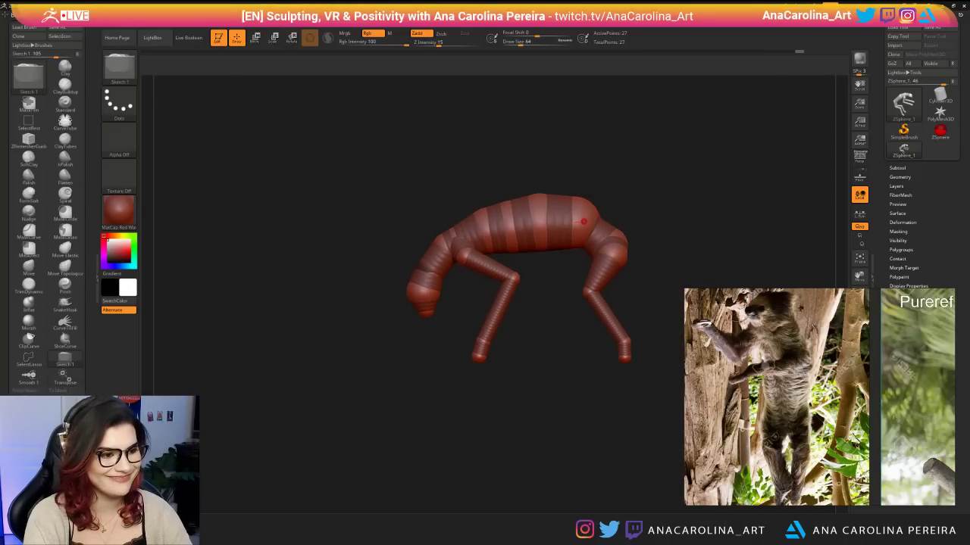
{"action": "key", "text": "w"}
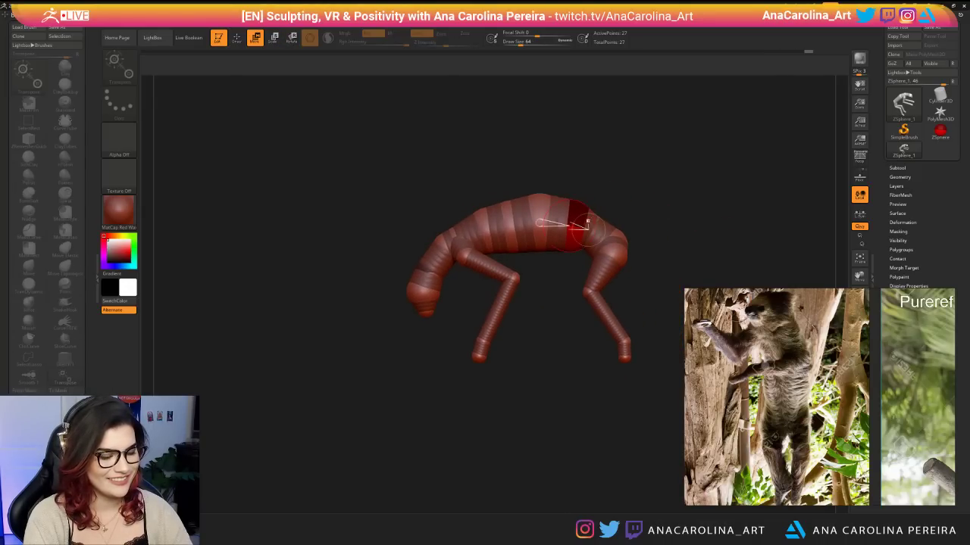
{"action": "key", "text": "e"}
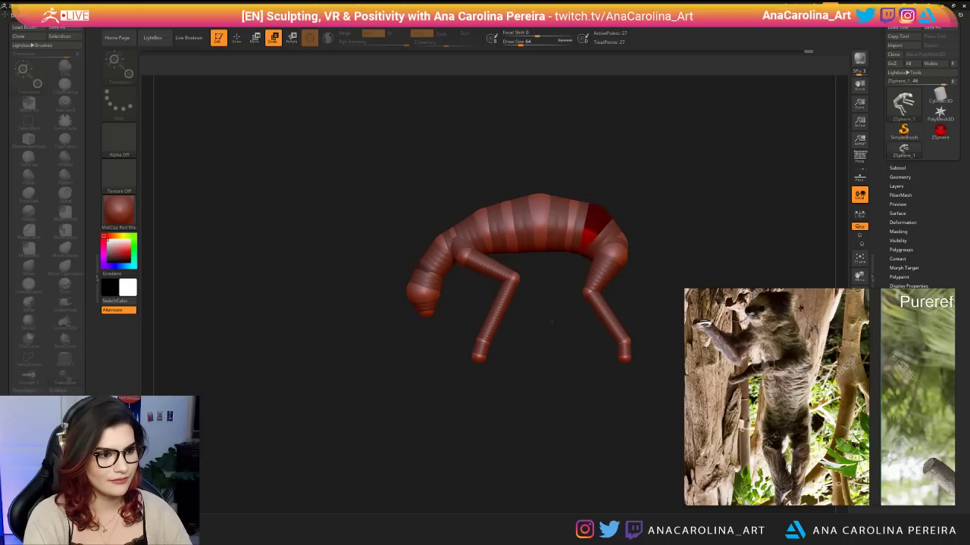
{"action": "left_click_drag", "start_coordinate": [572, 226], "coordinate": [604, 244]}
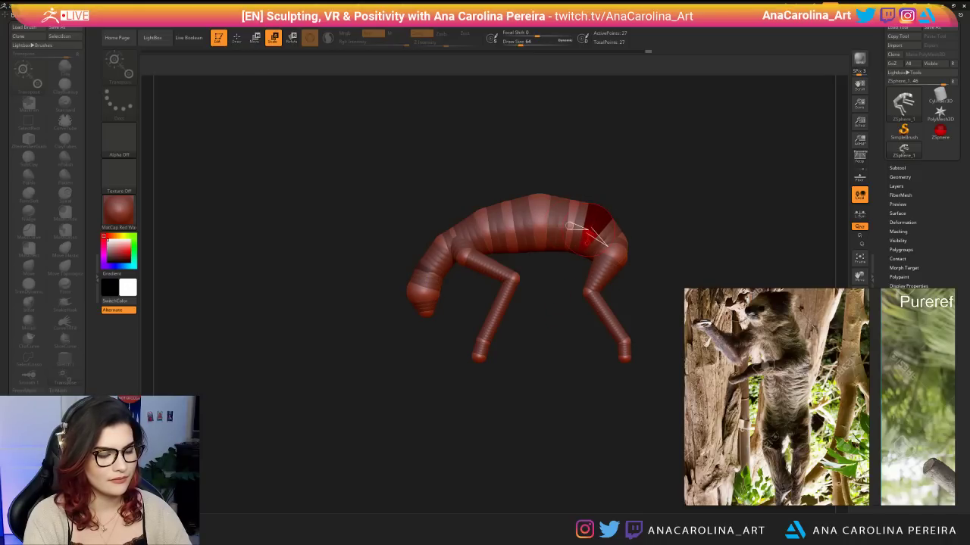
{"action": "key", "text": "q"}
{"action": "key", "text": "w"}
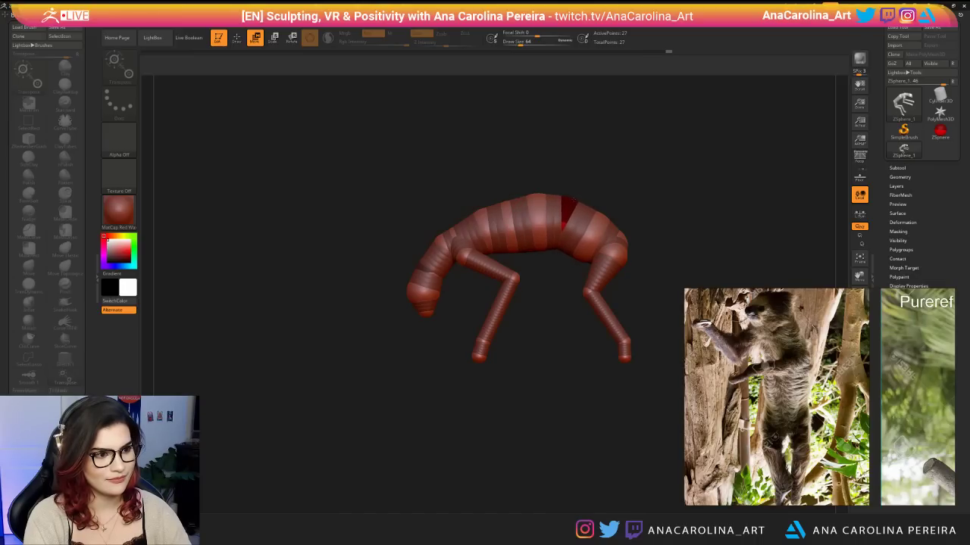
{"action": "key", "text": "e"}
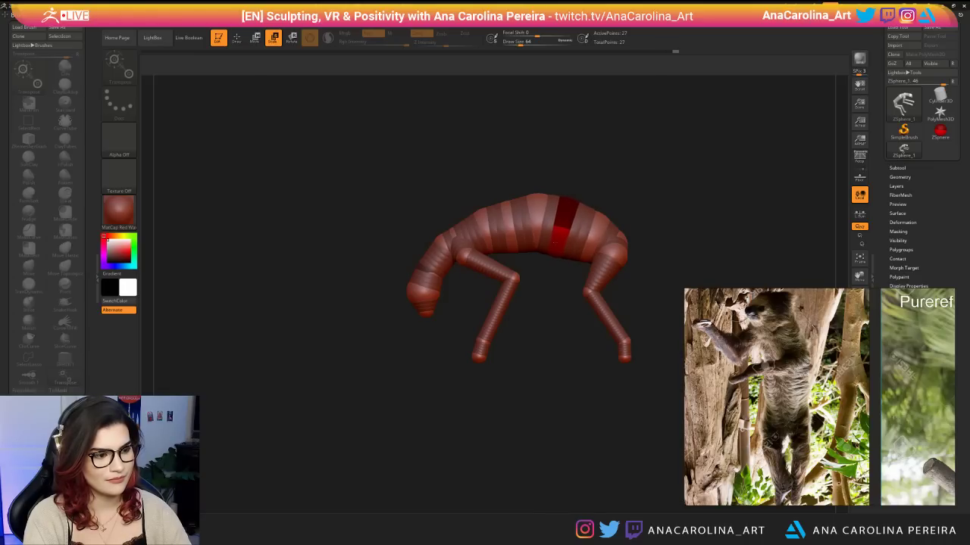
Scale up the knee and ankle ZSpheres to thicken the hind legs, checking them from the side and behind.
{"action": "key", "text": "w"}
{"action": "left_click_drag", "start_coordinate": [564, 303], "coordinate": [500, 344]}
{"action": "key", "text": "e"}
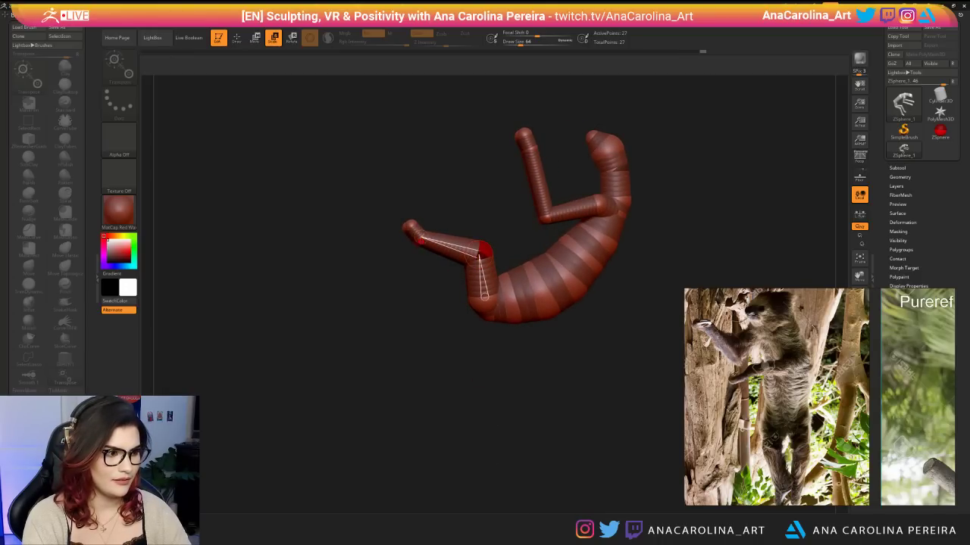
{"action": "left_click_drag", "start_coordinate": [399, 344], "coordinate": [471, 351]}
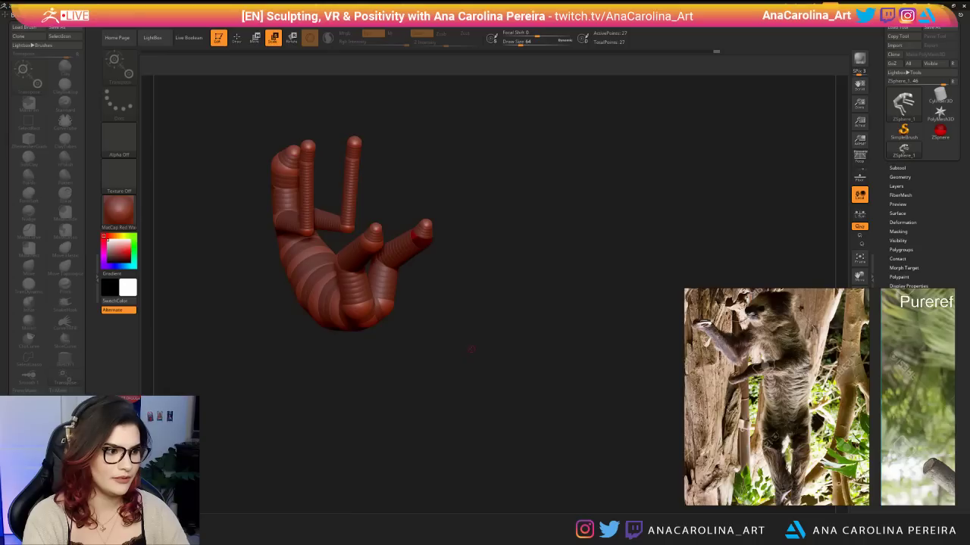
{"action": "left_click_drag", "start_coordinate": [396, 354], "coordinate": [407, 295]}
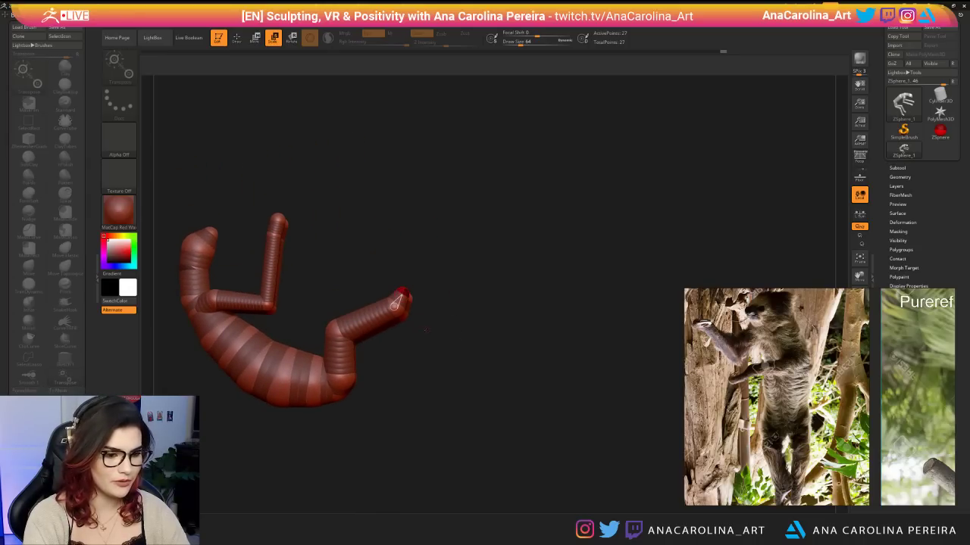
Lengthen the hands and feet by moving their end ZSpheres outward, following the hind legs in the climbing sloth photo.
{"action": "scroll", "coordinate": [769, 449], "scroll_direction": "down", "scroll_amount": 2}
{"action": "middle_click_drag", "start_coordinate": [775, 476], "coordinate": [769, 409]}
{"action": "scroll", "coordinate": [769, 449], "scroll_direction": "up", "scroll_amount": 3}
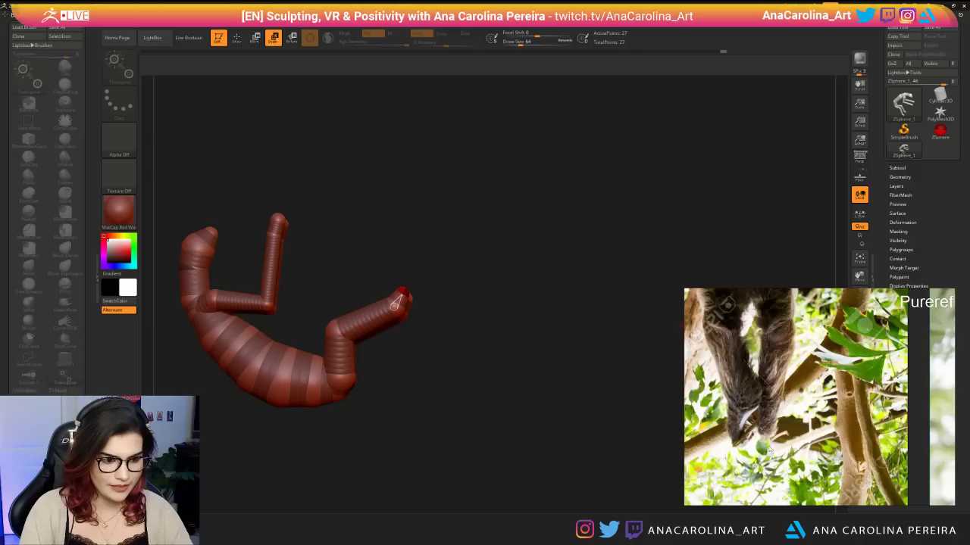
{"action": "left_click_drag", "start_coordinate": [417, 333], "coordinate": [478, 387]}
{"action": "key", "text": "w"}
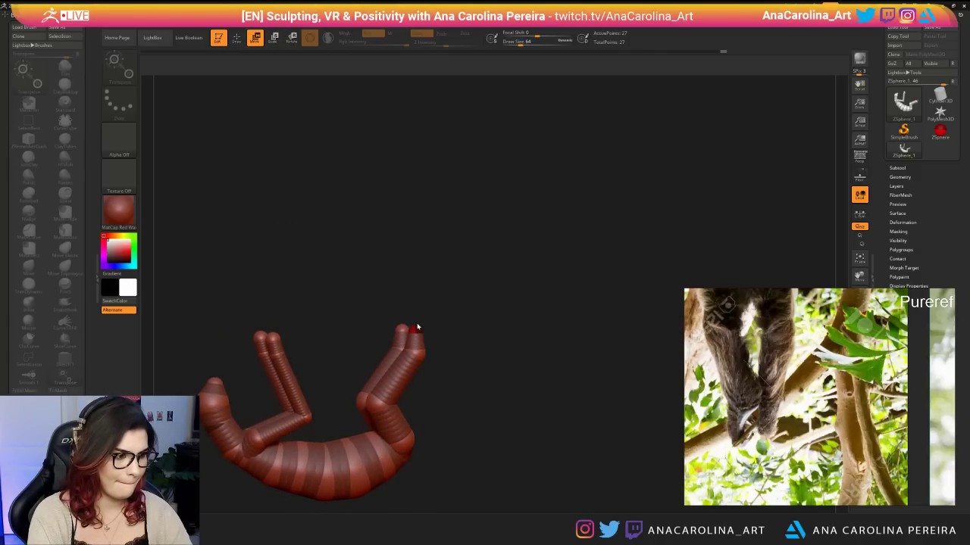
{"action": "left_click_drag", "start_coordinate": [448, 353], "coordinate": [451, 262]}
Scale up the shoulder ZSpheres and adjust their position on the torso against the climbing sloth photo, previewing the skin mesh.
{"action": "key", "text": "e"}
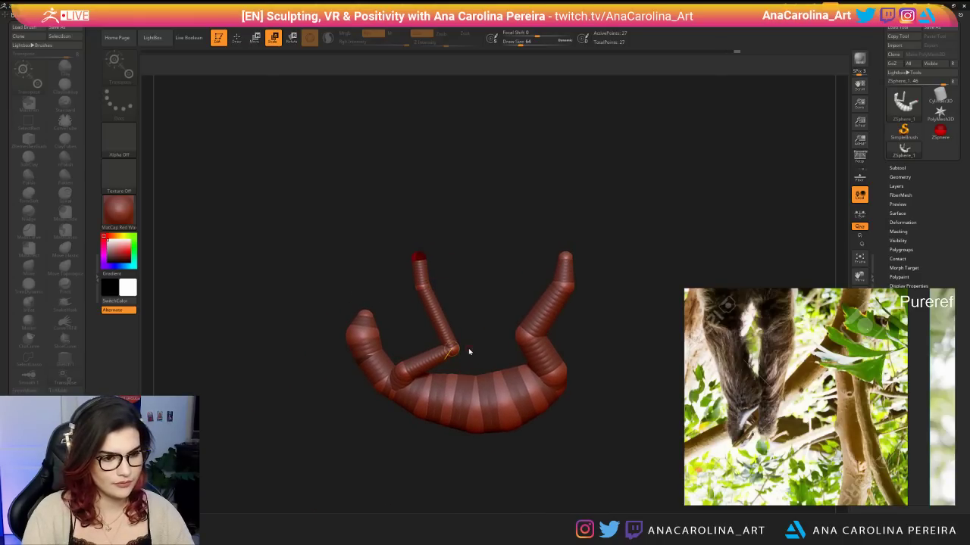
{"action": "scroll", "coordinate": [773, 372], "scroll_direction": "down", "scroll_amount": 5}
{"action": "middle_click_drag", "start_coordinate": [791, 328], "coordinate": [786, 363]}
{"action": "scroll", "coordinate": [787, 364], "scroll_direction": "up", "scroll_amount": 3}
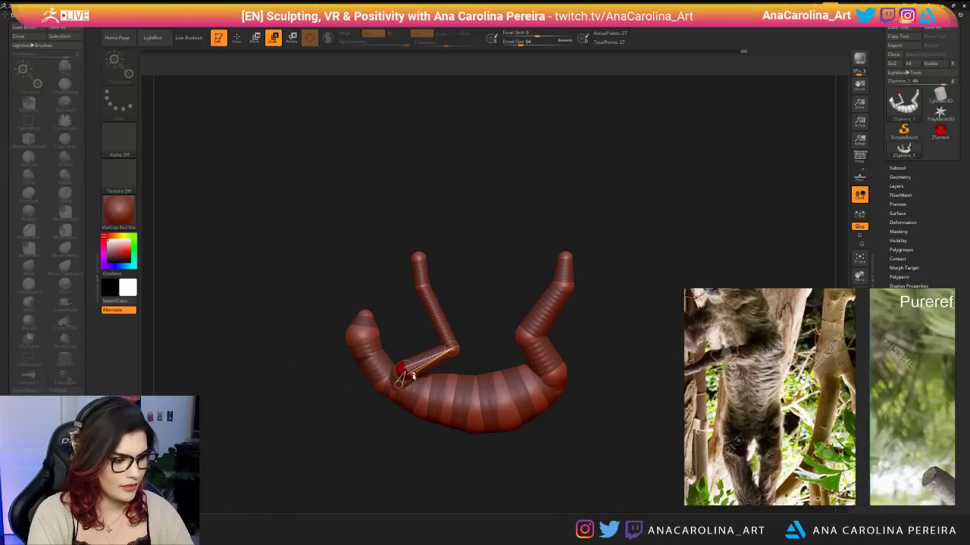
{"action": "left_click_drag", "start_coordinate": [406, 370], "coordinate": [435, 453]}
{"action": "left_click_drag", "start_coordinate": [404, 317], "coordinate": [428, 340]}
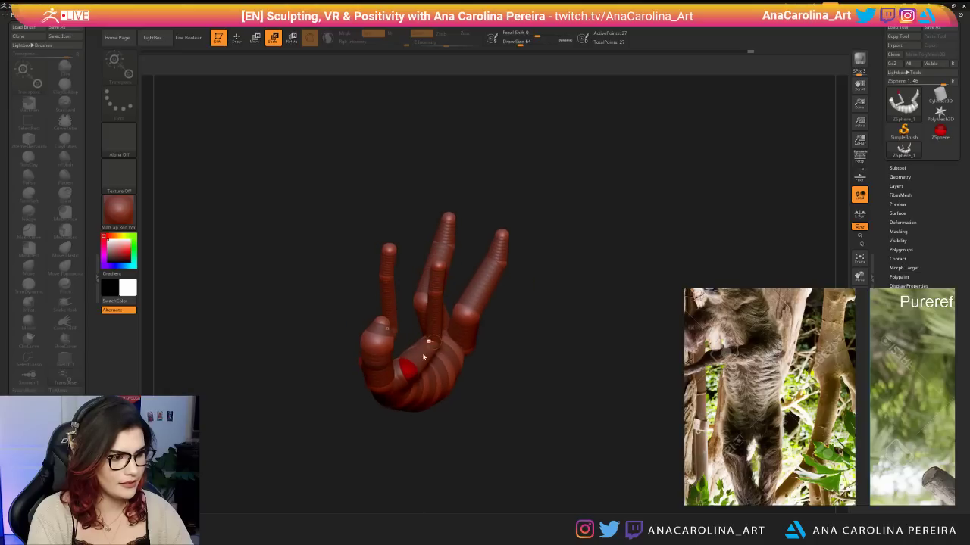
{"action": "key", "text": "w"}
{"action": "mouse_move", "coordinate": [428, 403]}
{"action": "left_mouse_down"}
{"action": "mouse_move", "coordinate": [444, 484]}
{"action": "mouse_move", "coordinate": [402, 396]}
{"action": "mouse_move", "coordinate": [407, 378]}
{"action": "mouse_move", "coordinate": [489, 448]}
{"action": "mouse_move", "coordinate": [429, 423]}
{"action": "mouse_move", "coordinate": [447, 439]}
{"action": "mouse_move", "coordinate": [408, 394]}
{"action": "mouse_move", "coordinate": [423, 415]}
{"action": "mouse_move", "coordinate": [584, 439]}
{"action": "mouse_move", "coordinate": [561, 436]}
{"action": "mouse_move", "coordinate": [611, 455]}
{"action": "mouse_move", "coordinate": [538, 447]}
{"action": "mouse_move", "coordinate": [560, 405]}
{"action": "mouse_move", "coordinate": [525, 403]}
{"action": "mouse_move", "coordinate": [577, 402]}
{"action": "mouse_move", "coordinate": [509, 443]}
{"action": "left_mouse_up"}
{"action": "key", "text": "a"}
{"action": "key", "text": "a"}
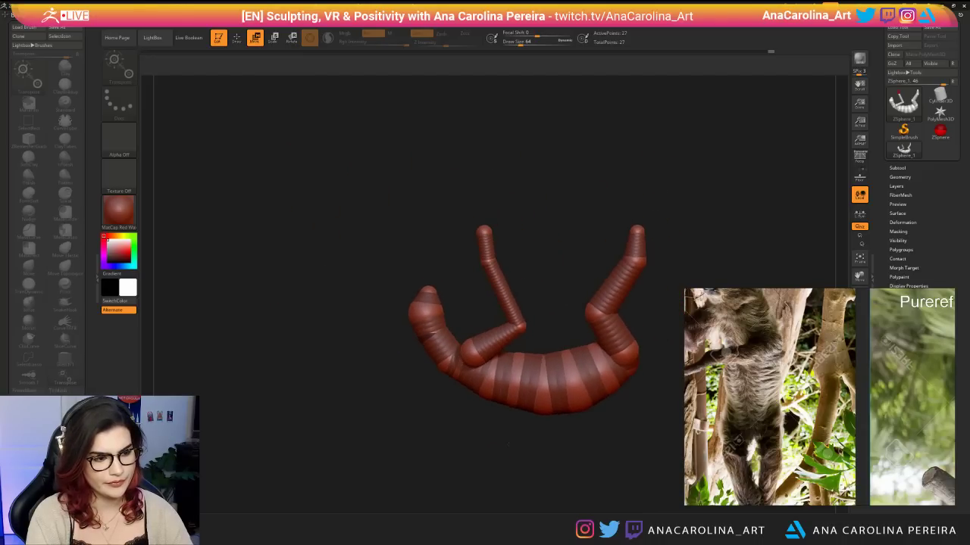
Scale up the elbow and wrist ZSpheres to thicken the upper arms and forearms.
{"action": "key", "text": "e"}
{"action": "left_click_drag", "start_coordinate": [520, 328], "coordinate": [525, 331]}
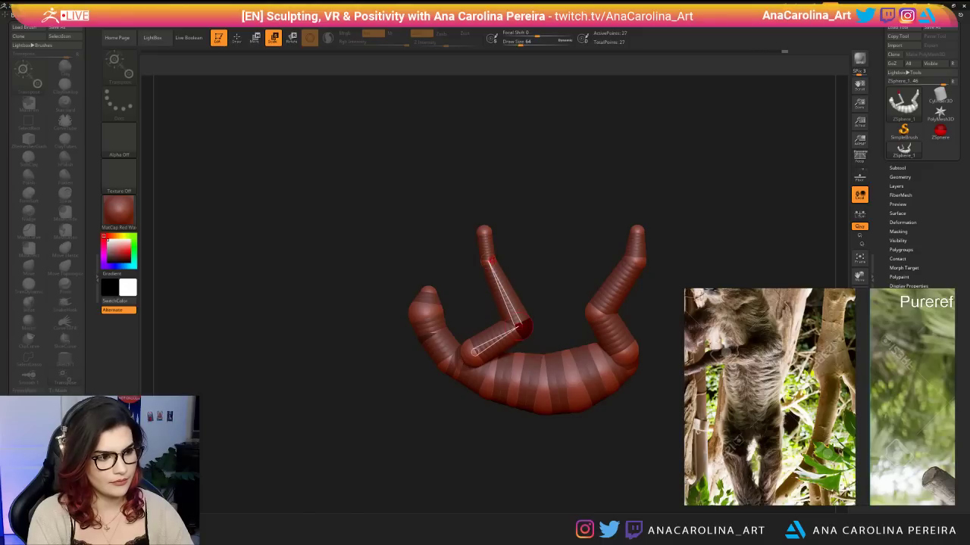
{"action": "left_click", "coordinate": [484, 229]}
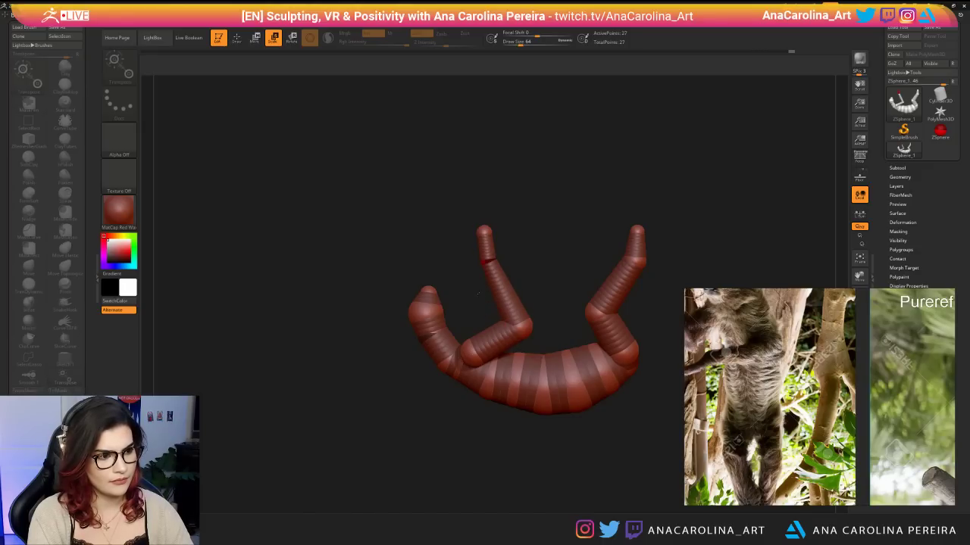
{"action": "left_click_drag", "start_coordinate": [454, 445], "coordinate": [571, 428]}
{"action": "key", "text": "f"}
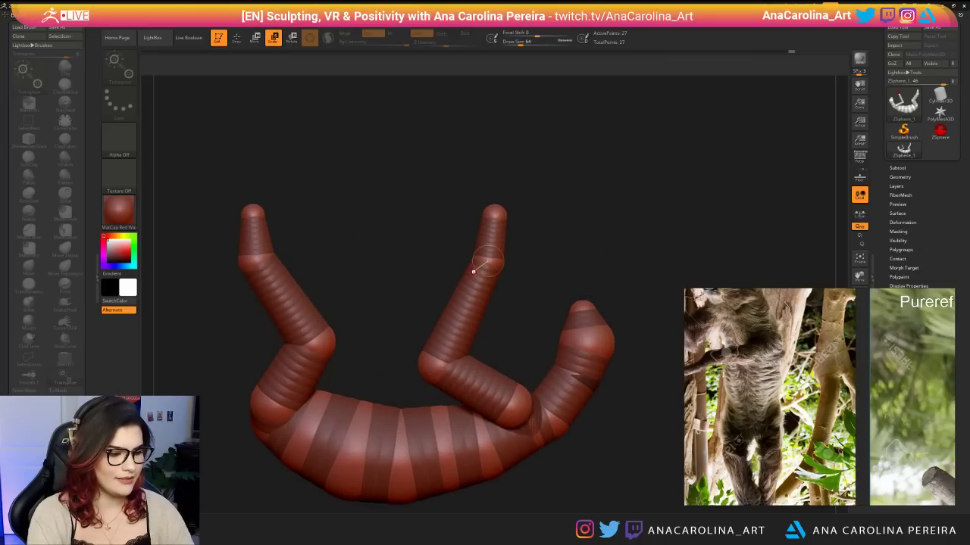
Insert an extra ZSphere midway along each hand and foot, symmetrically on both sides.
{"action": "key", "text": "q"}
{"action": "left_click", "coordinate": [493, 241]}
{"action": "key", "text": "ctrl+z"}
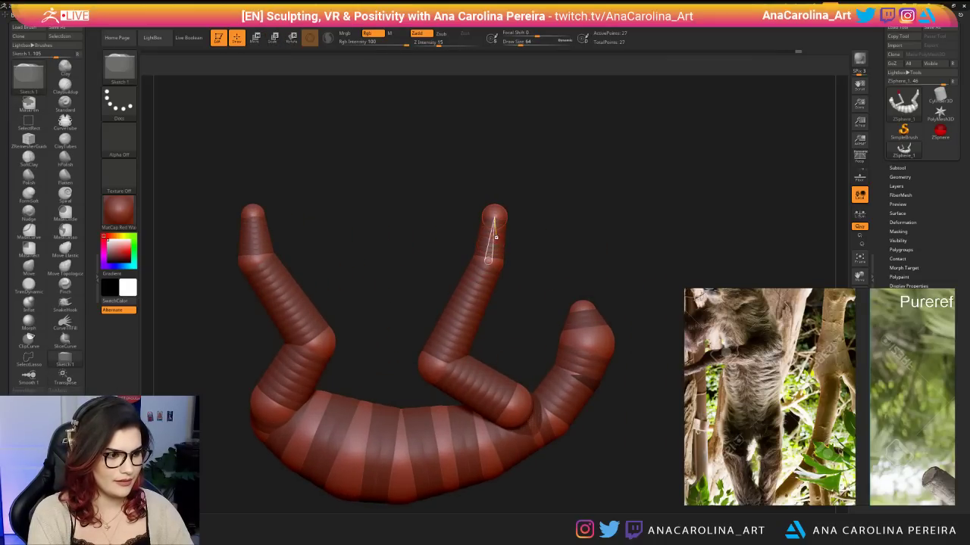
{"action": "left_click", "coordinate": [492, 236]}
{"action": "left_click_drag", "start_coordinate": [500, 283], "coordinate": [546, 298], "text": "alt"}
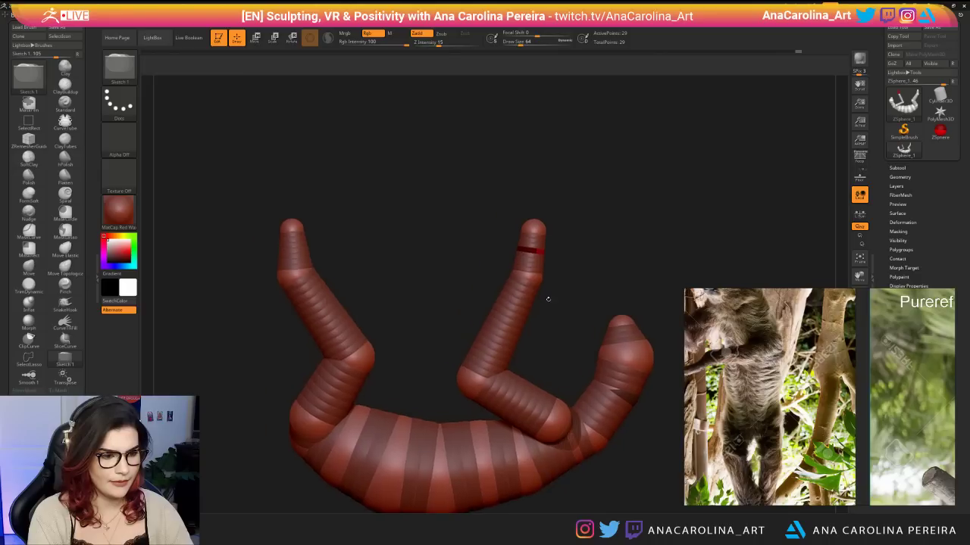
{"action": "left_click", "coordinate": [296, 251]}
{"action": "key", "text": "w"}
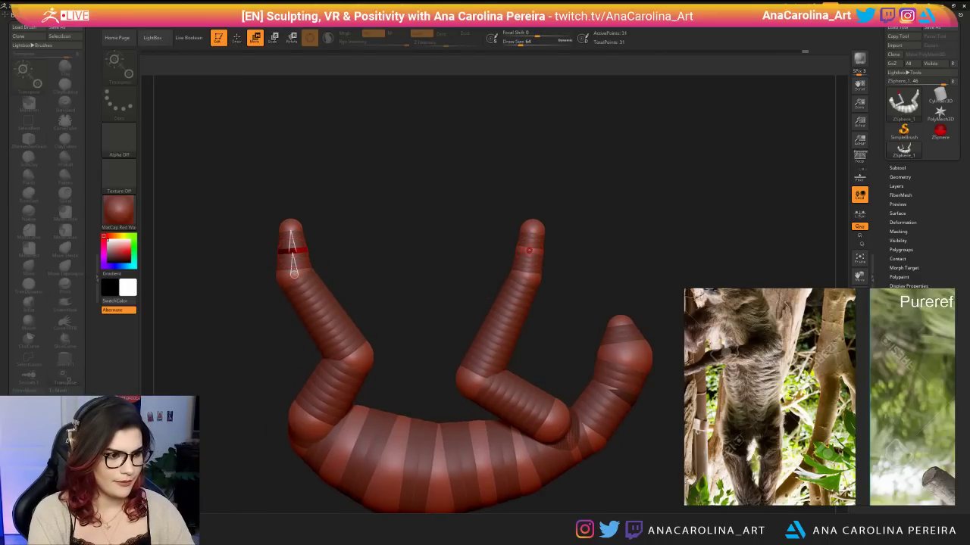
Move the new mid-hand ZSpheres to bend the hands beyond the wrists, following the forearm in the climbing sloth photo.
{"action": "middle_click_drag", "start_coordinate": [853, 388], "coordinate": [890, 383]}
{"action": "scroll", "coordinate": [780, 383], "scroll_direction": "up", "scroll_amount": 5}
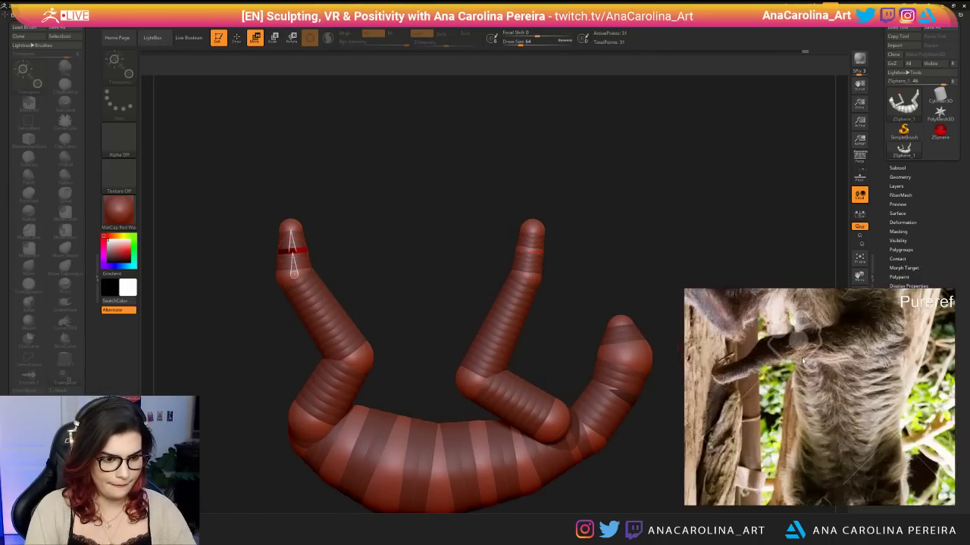
{"action": "middle_click_drag", "start_coordinate": [720, 345], "coordinate": [757, 381]}
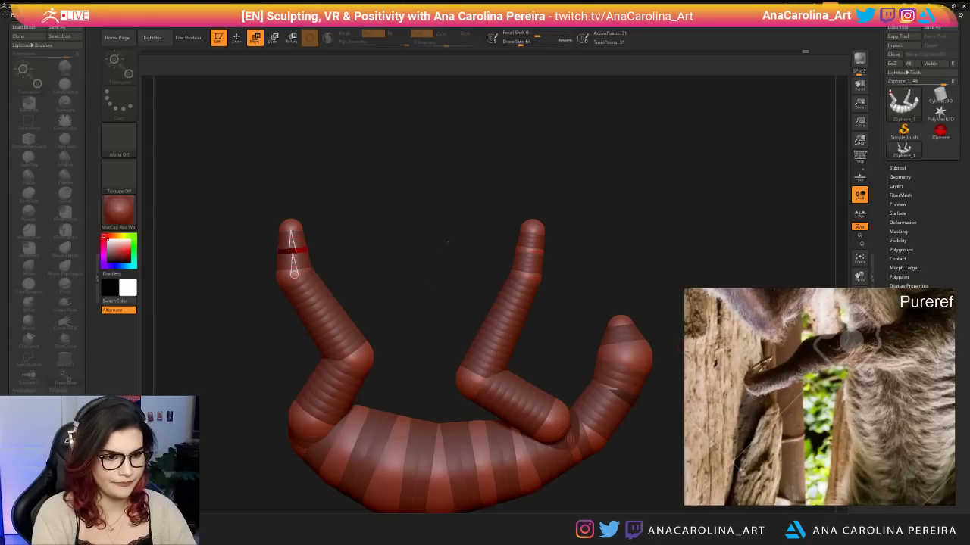
{"action": "scroll", "coordinate": [915, 419], "scroll_direction": "down", "scroll_amount": 5}
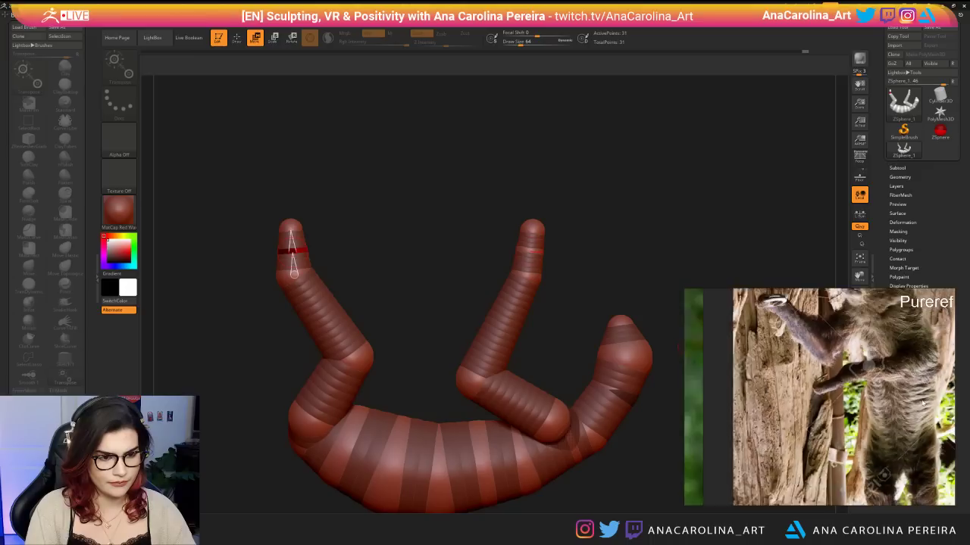
{"action": "left_click_drag", "start_coordinate": [548, 307], "coordinate": [426, 444]}
{"action": "left_click_drag", "start_coordinate": [439, 330], "coordinate": [435, 420], "text": "alt"}
{"action": "right_click_drag", "start_coordinate": [438, 500], "coordinate": [473, 439], "text": "alt"}
{"action": "key", "text": "e"}
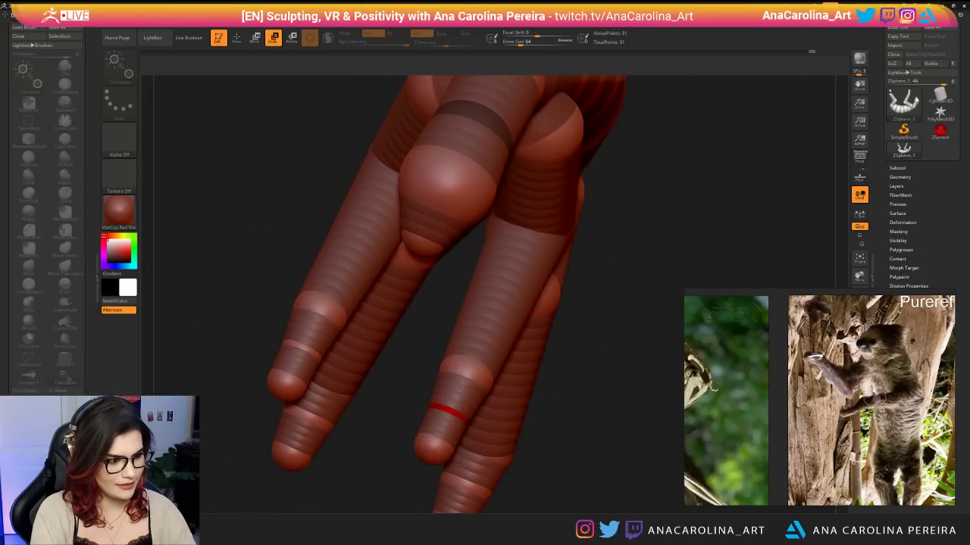
{"action": "key", "text": "w"}
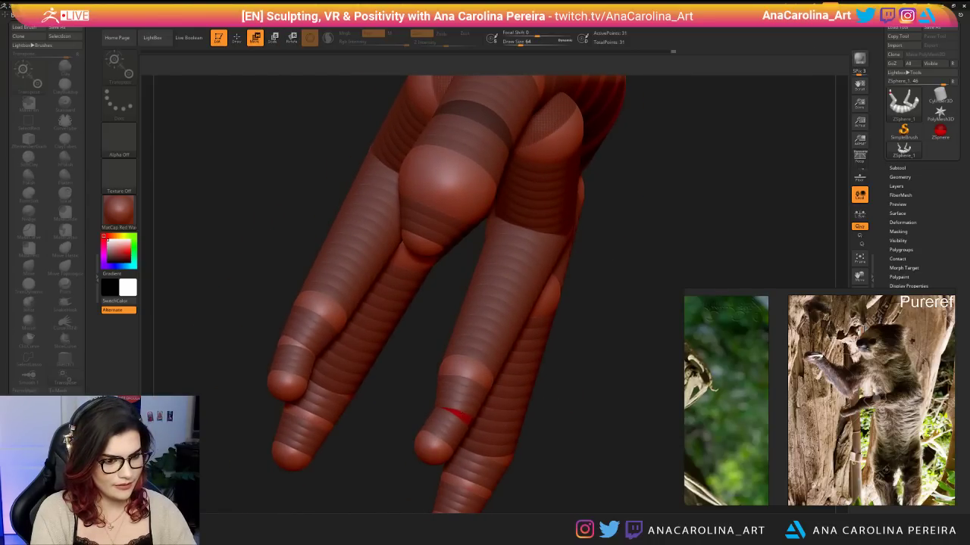
{"action": "left_click_drag", "start_coordinate": [535, 424], "coordinate": [568, 424]}
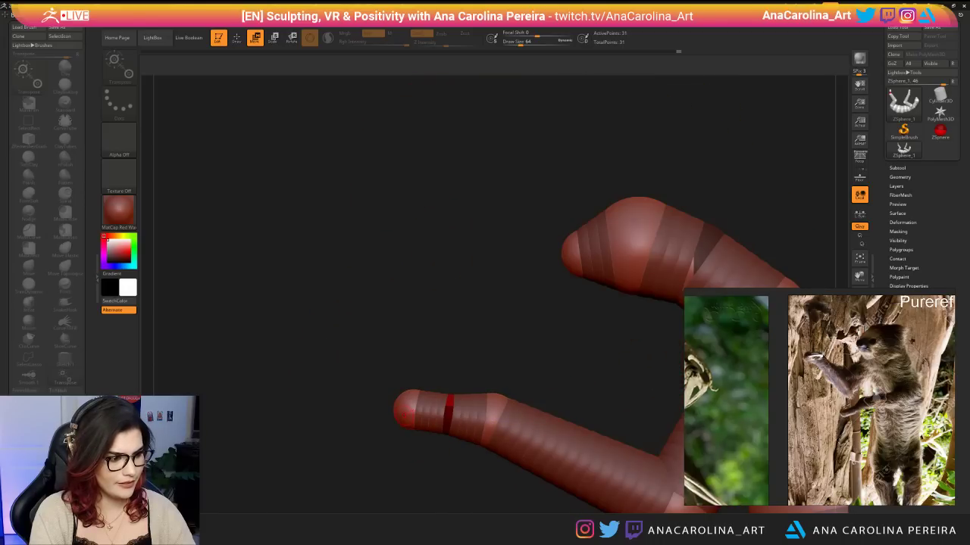
{"action": "left_click_drag", "start_coordinate": [411, 409], "coordinate": [446, 418]}
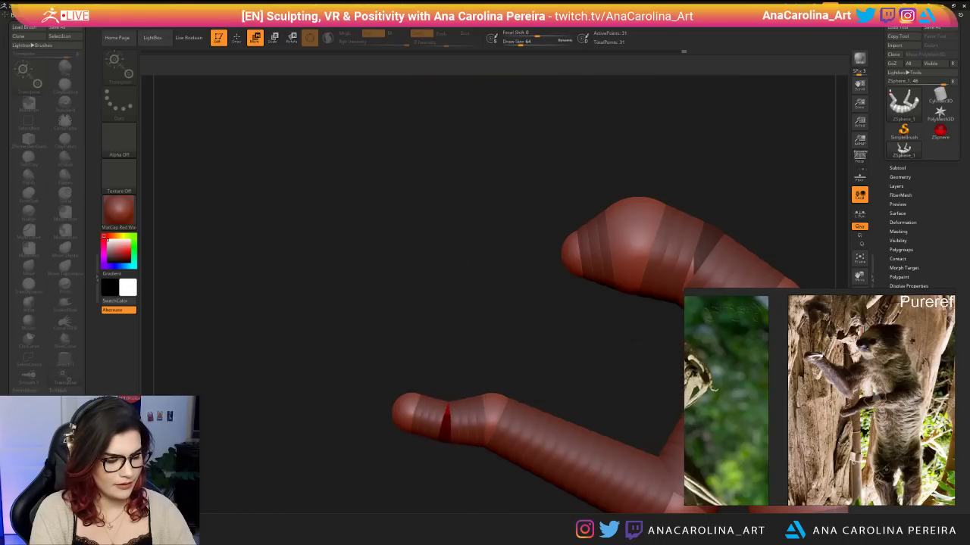
{"action": "left_click_drag", "start_coordinate": [530, 341], "coordinate": [563, 240], "text": "alt"}
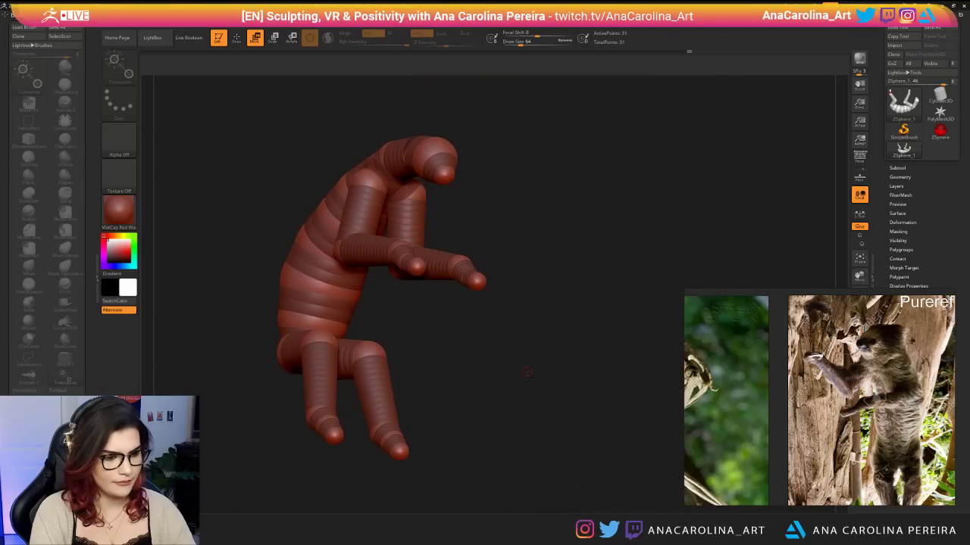
Examine the limbs, hands and feet in the sloth reference photos and compare them with the ZSphere body from several angles.
{"action": "left_click_drag", "start_coordinate": [528, 372], "coordinate": [572, 337], "text": "alt"}
{"action": "scroll", "coordinate": [911, 460], "scroll_direction": "down", "scroll_amount": 3}
{"action": "middle_click_drag", "start_coordinate": [913, 465], "coordinate": [840, 375]}
{"action": "scroll", "coordinate": [840, 374], "scroll_direction": "down", "scroll_amount": 3}
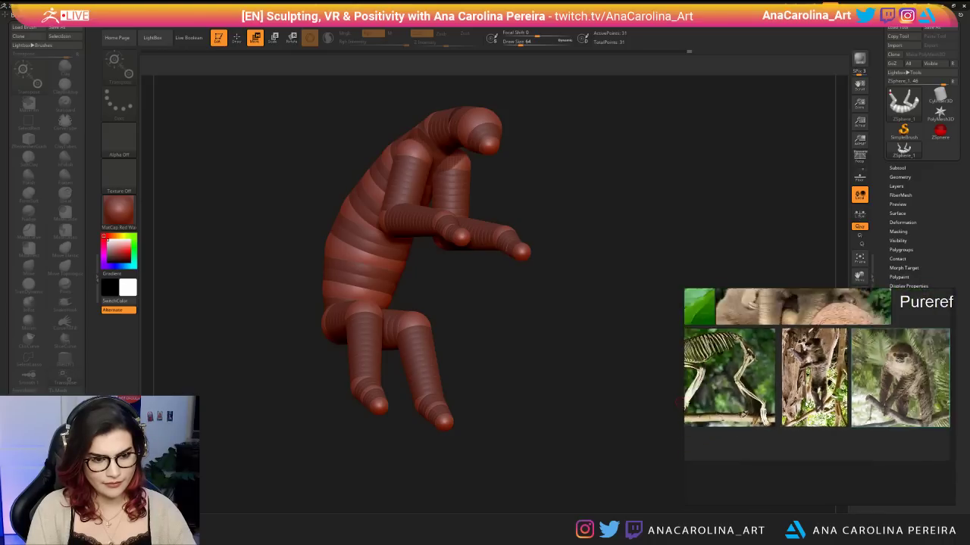
{"action": "scroll", "coordinate": [823, 413], "scroll_direction": "up", "scroll_amount": 5}
{"action": "scroll", "coordinate": [784, 380], "scroll_direction": "down", "scroll_amount": 5}
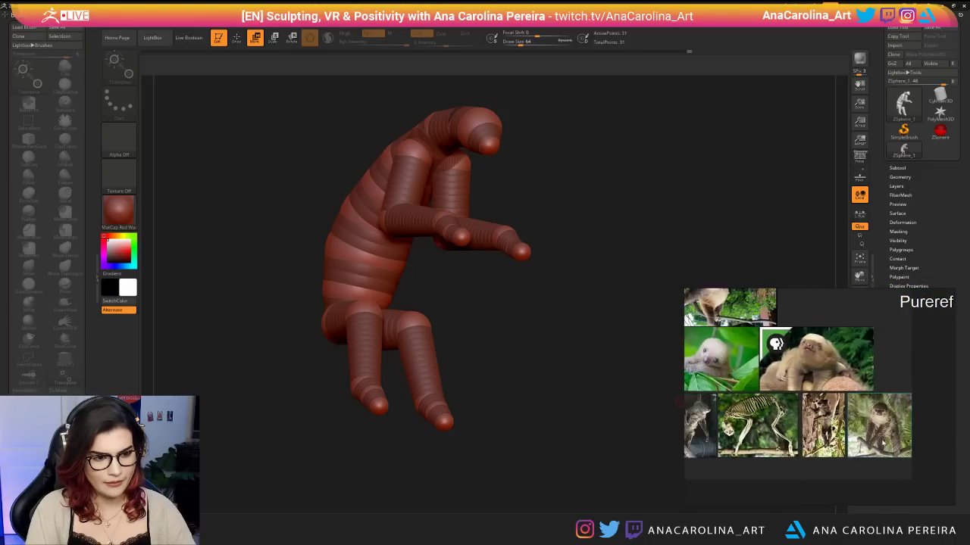
{"action": "scroll", "coordinate": [734, 363], "scroll_direction": "up", "scroll_amount": 6}
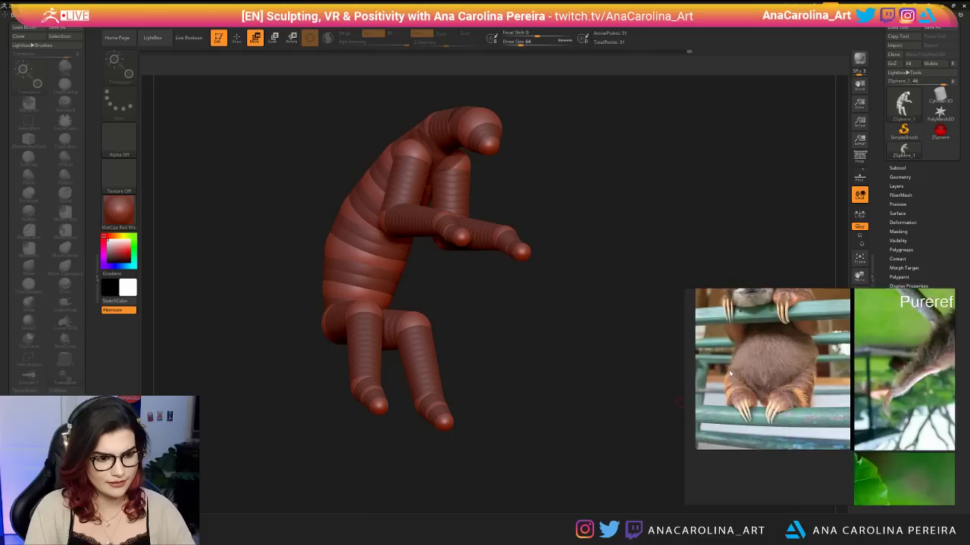
{"action": "scroll", "coordinate": [781, 362], "scroll_direction": "down", "scroll_amount": 2}
{"action": "middle_click_drag", "start_coordinate": [819, 406], "coordinate": [788, 287]}
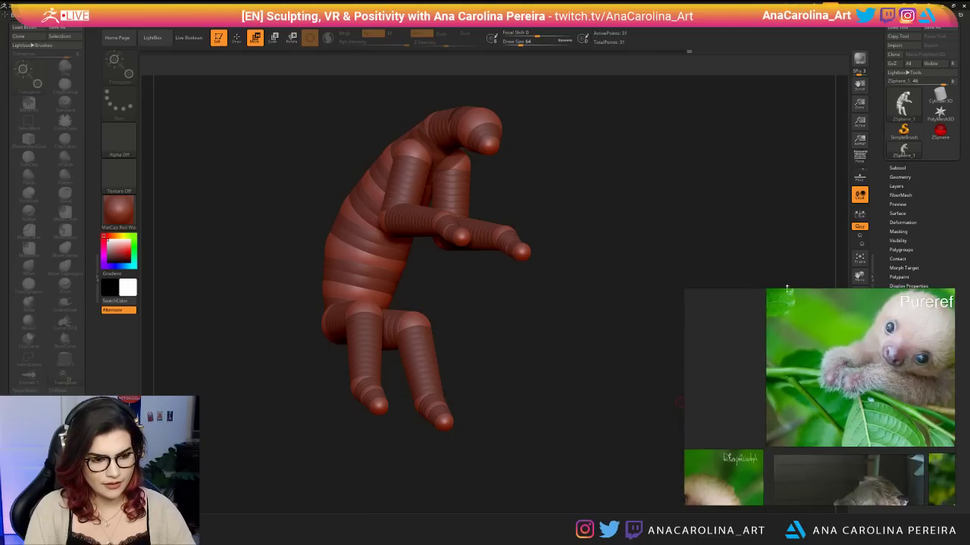
{"action": "scroll", "coordinate": [778, 364], "scroll_direction": "down", "scroll_amount": 5}
{"action": "scroll", "coordinate": [805, 454], "scroll_direction": "up", "scroll_amount": 6}
{"action": "middle_click_drag", "start_coordinate": [811, 384], "coordinate": [790, 430]}
{"action": "scroll", "coordinate": [790, 430], "scroll_direction": "up", "scroll_amount": 2}
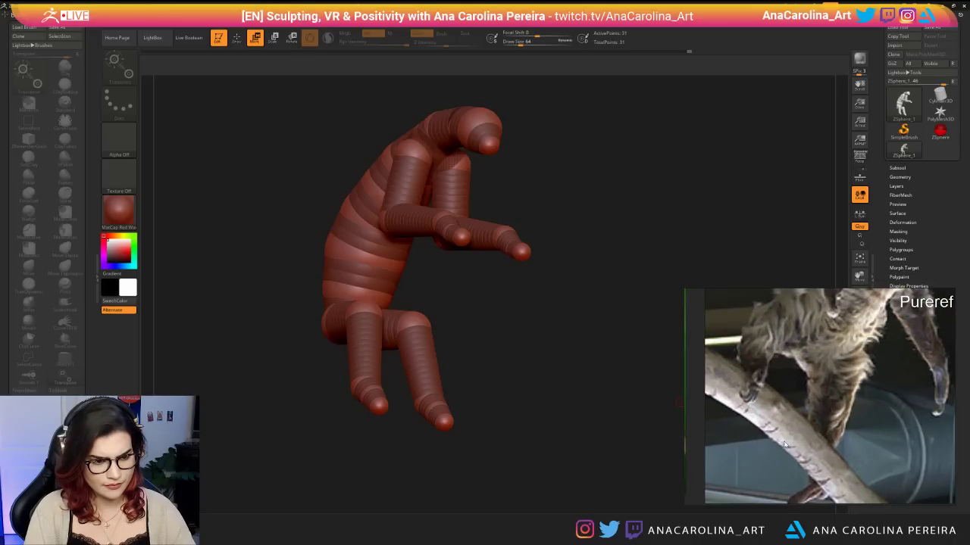
{"action": "mouse_move", "coordinate": [463, 420]}
{"action": "left_mouse_down"}
{"action": "mouse_move", "coordinate": [441, 396]}
{"action": "mouse_move", "coordinate": [448, 412]}
{"action": "left_mouse_up"}
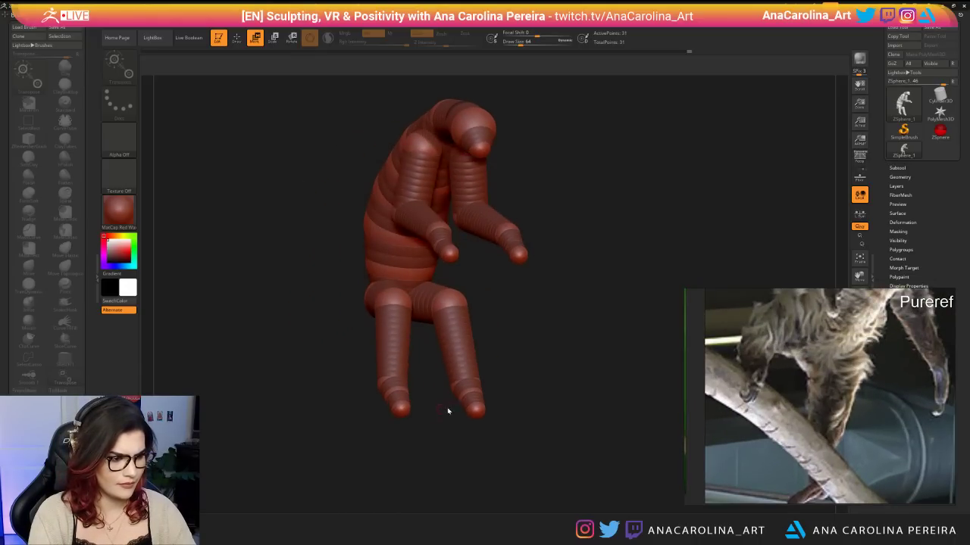
{"action": "left_click_drag", "start_coordinate": [508, 427], "coordinate": [499, 466]}
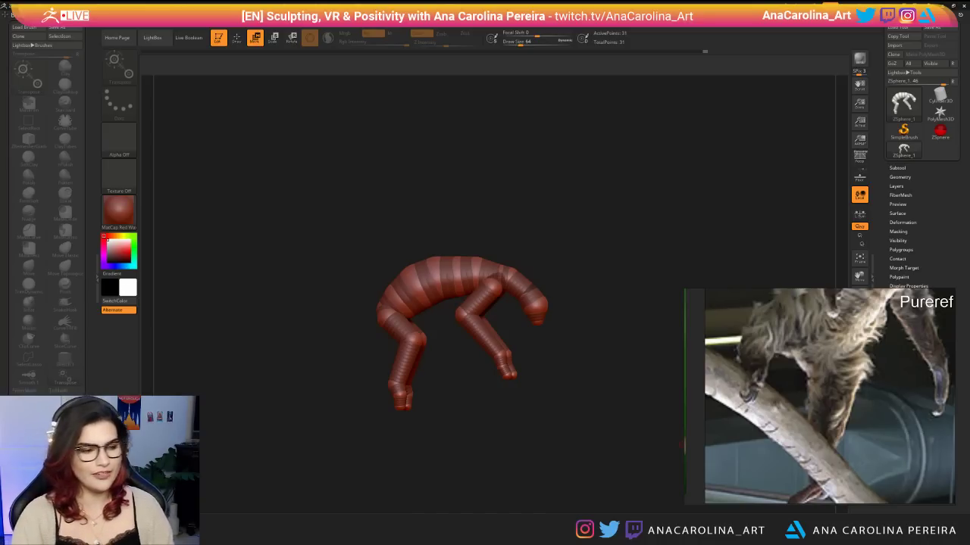
{"action": "left_click_drag", "start_coordinate": [606, 446], "coordinate": [517, 409]}
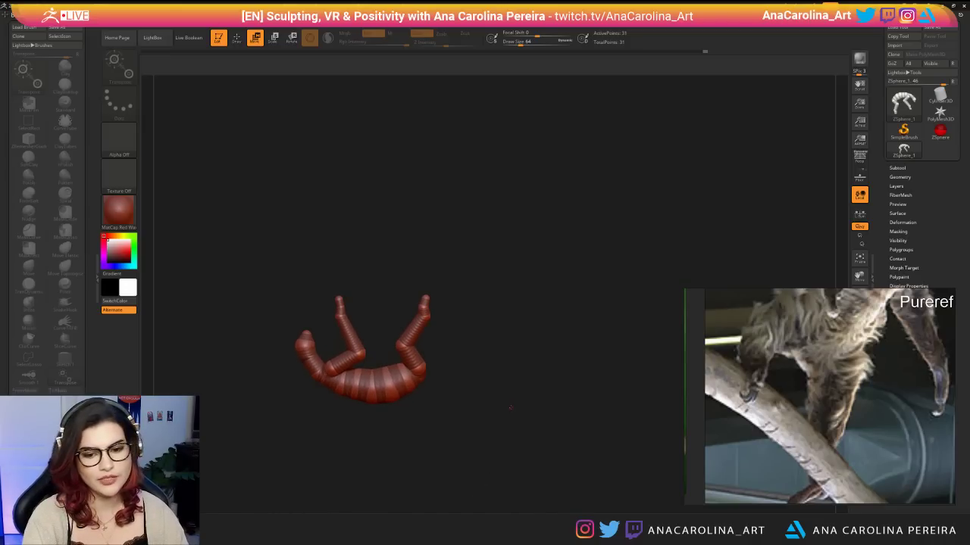
{"action": "left_click_drag", "start_coordinate": [507, 421], "coordinate": [485, 461]}
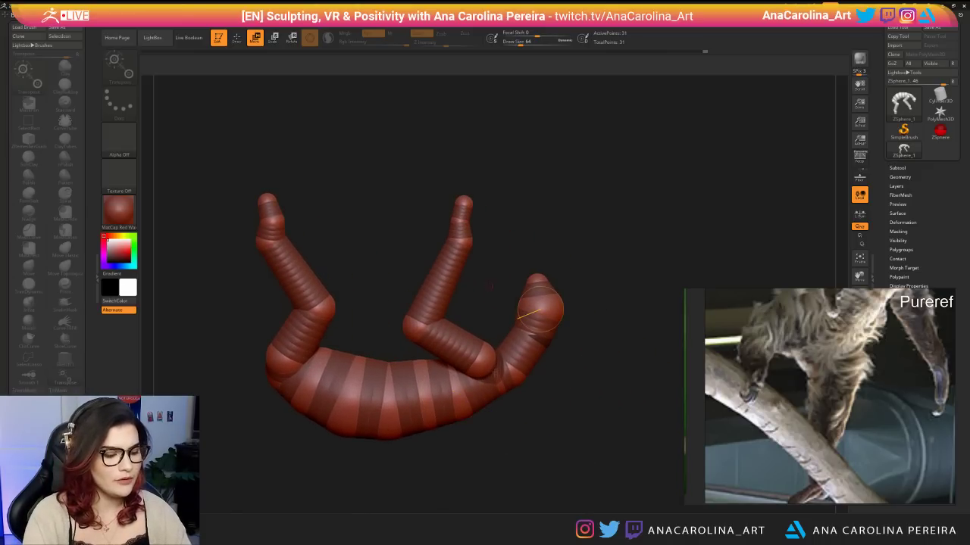
Adjust the neck-base ZSphere and insert an extra ZSphere in the neck just behind the head.
{"action": "left_click_drag", "start_coordinate": [518, 376], "coordinate": [509, 365]}
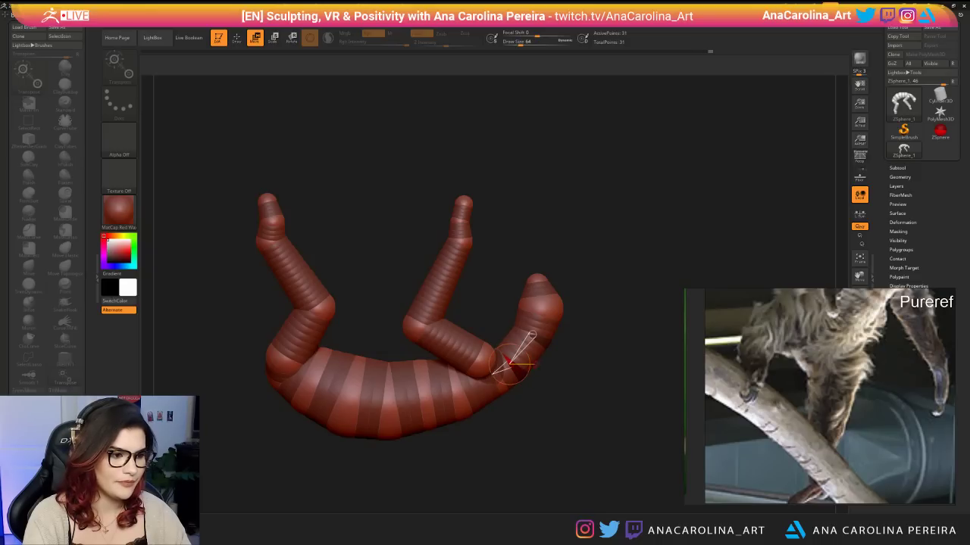
{"action": "key", "text": "e"}
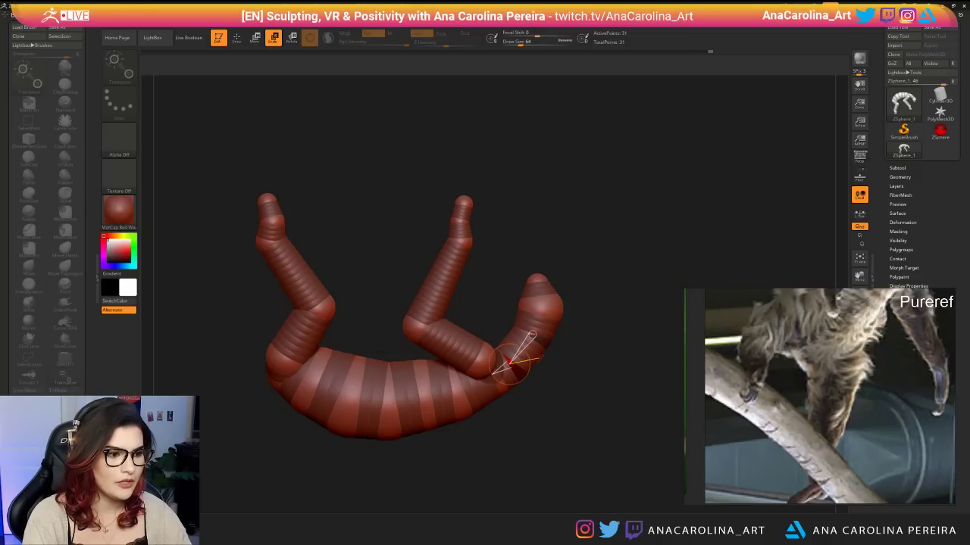
{"action": "key", "text": "q"}
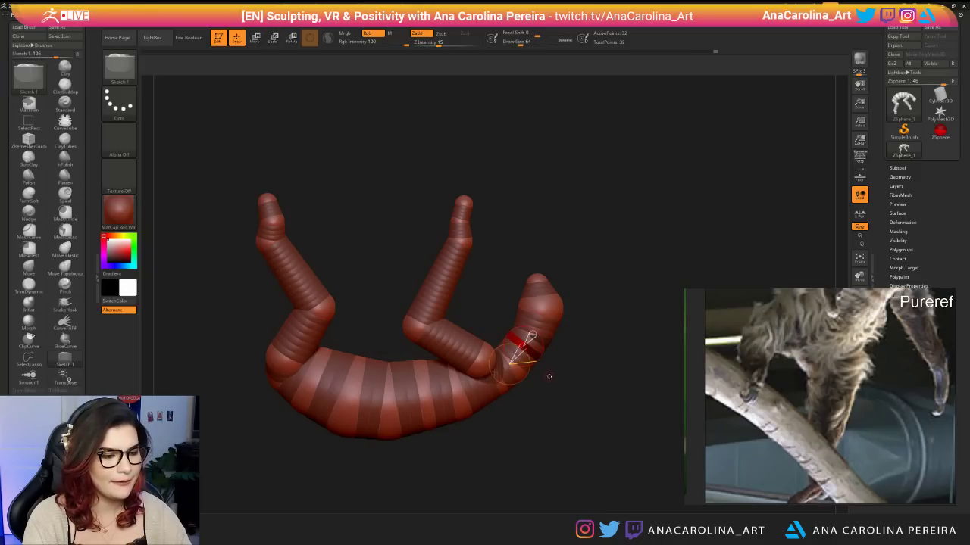
{"action": "left_click_drag", "start_coordinate": [549, 377], "coordinate": [539, 366], "text": "alt"}
{"action": "left_click_drag", "start_coordinate": [548, 327], "coordinate": [547, 370], "text": "alt"}
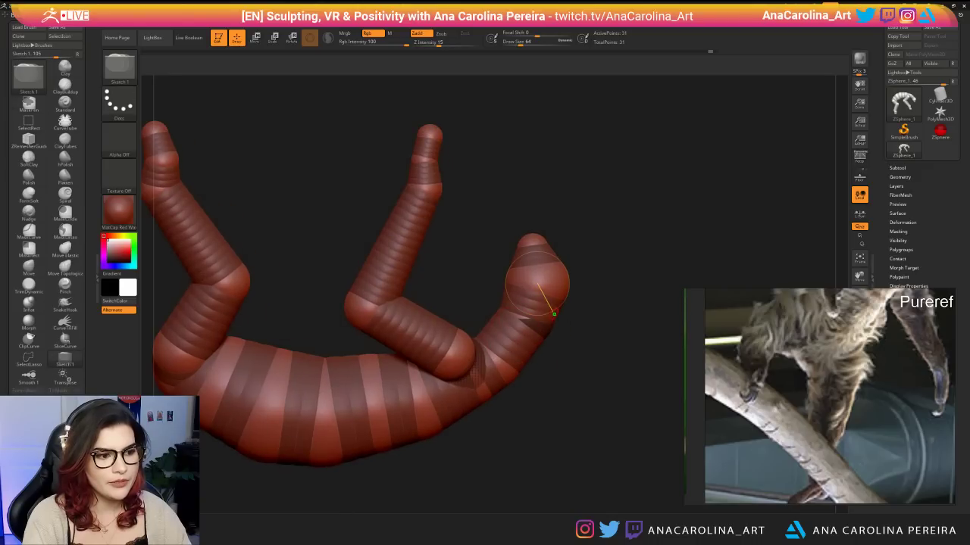
{"action": "left_click_drag", "start_coordinate": [562, 328], "coordinate": [563, 356], "text": "alt"}
{"action": "key", "text": "e"}
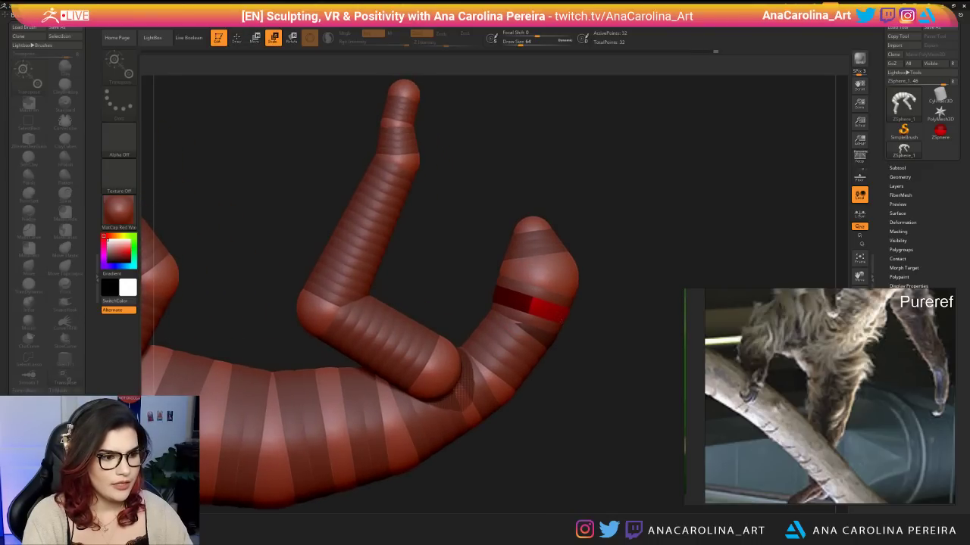
Insert another ZSphere midway along the neck and reposition it to smooth the curve into the shoulders.
{"action": "key", "text": "q"}
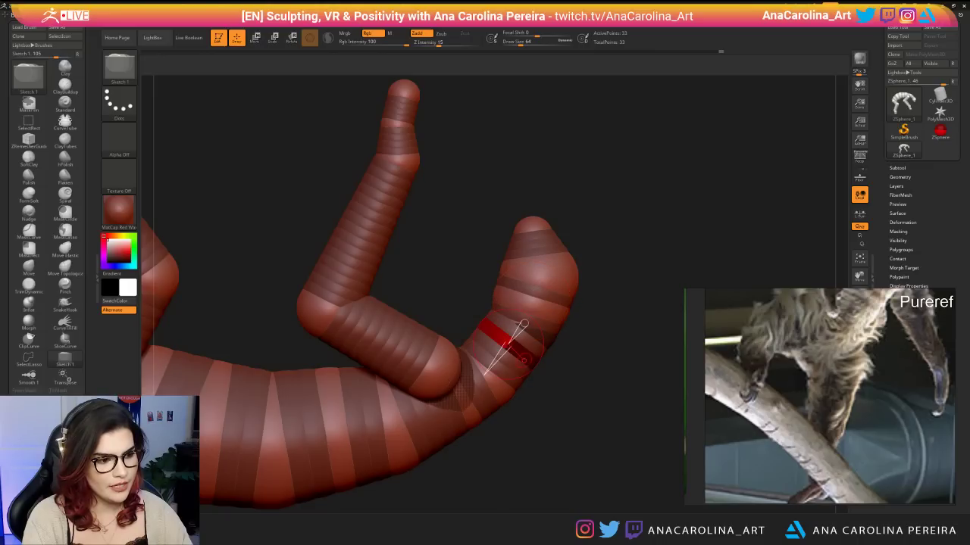
{"action": "key", "text": "e"}
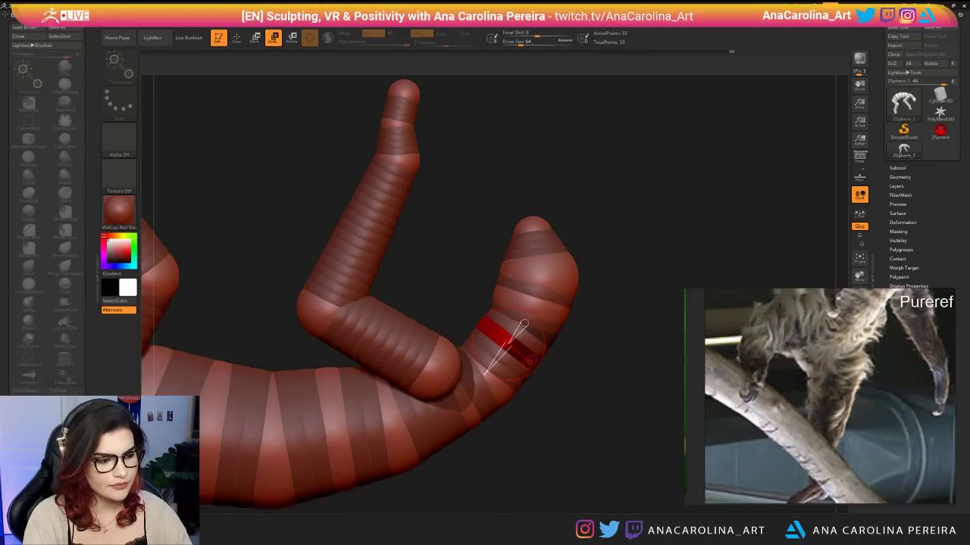
{"action": "key", "text": "w"}
{"action": "mouse_move", "coordinate": [524, 358]}
{"action": "right_mouse_down"}
{"action": "mouse_move", "coordinate": [451, 390]}
{"action": "mouse_move", "coordinate": [366, 481]}
{"action": "mouse_move", "coordinate": [581, 447]}
{"action": "mouse_move", "coordinate": [530, 356]}
{"action": "right_mouse_up"}
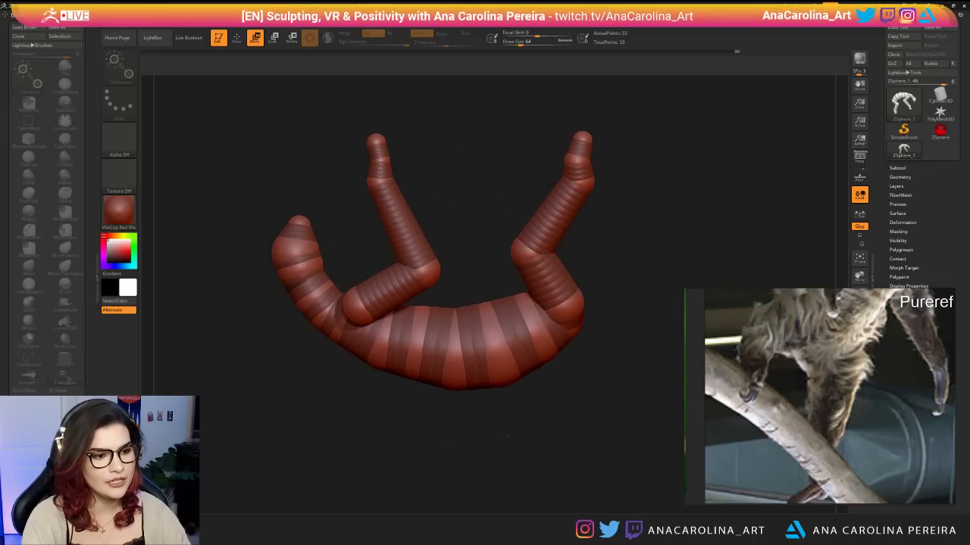
Scale the hip and lower-back ZSpheres and nudge the mid-torso section to refine the curve of the body.
{"action": "key", "text": "e"}
{"action": "left_click_drag", "start_coordinate": [557, 355], "coordinate": [559, 357]}
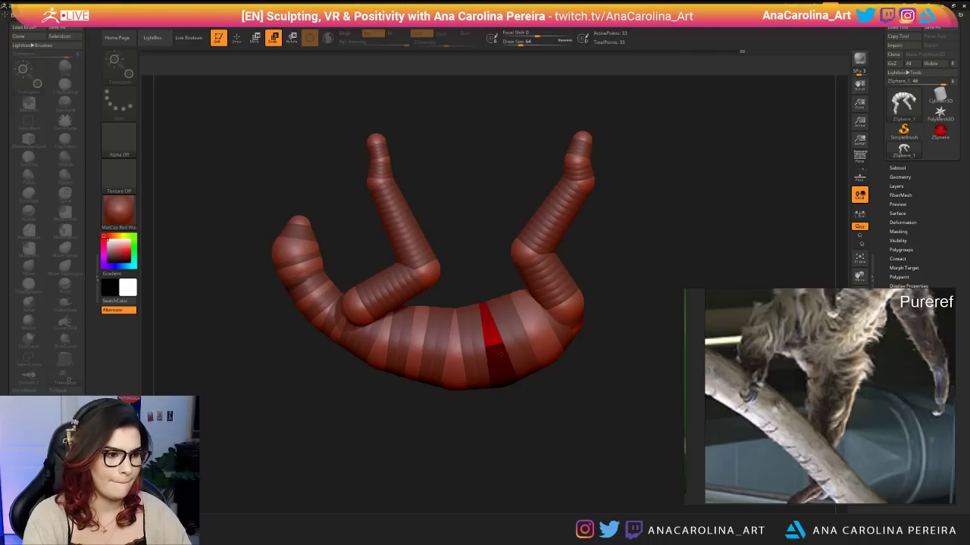
{"action": "left_click_drag", "start_coordinate": [490, 364], "coordinate": [502, 369]}
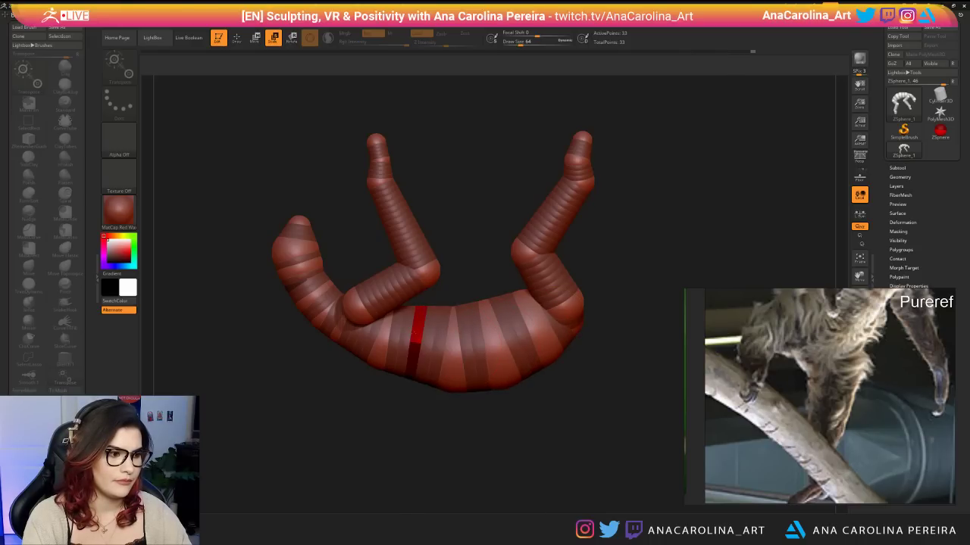
{"action": "key", "text": "w"}
{"action": "left_click_drag", "start_coordinate": [419, 327], "coordinate": [421, 333]}
{"action": "mouse_move", "coordinate": [423, 333]}
{"action": "right_mouse_down"}
{"action": "mouse_move", "coordinate": [485, 344]}
{"action": "mouse_move", "coordinate": [530, 333]}
{"action": "right_mouse_up"}
{"action": "mouse_move", "coordinate": [531, 334]}
{"action": "right_mouse_down", "text": "ctrl"}
{"action": "mouse_move", "coordinate": [521, 360]}
{"action": "mouse_move", "coordinate": [640, 371]}
{"action": "mouse_move", "coordinate": [606, 447]}
{"action": "mouse_move", "coordinate": [472, 455]}
{"action": "mouse_move", "coordinate": [484, 448]}
{"action": "right_mouse_up", "text": "ctrl"}
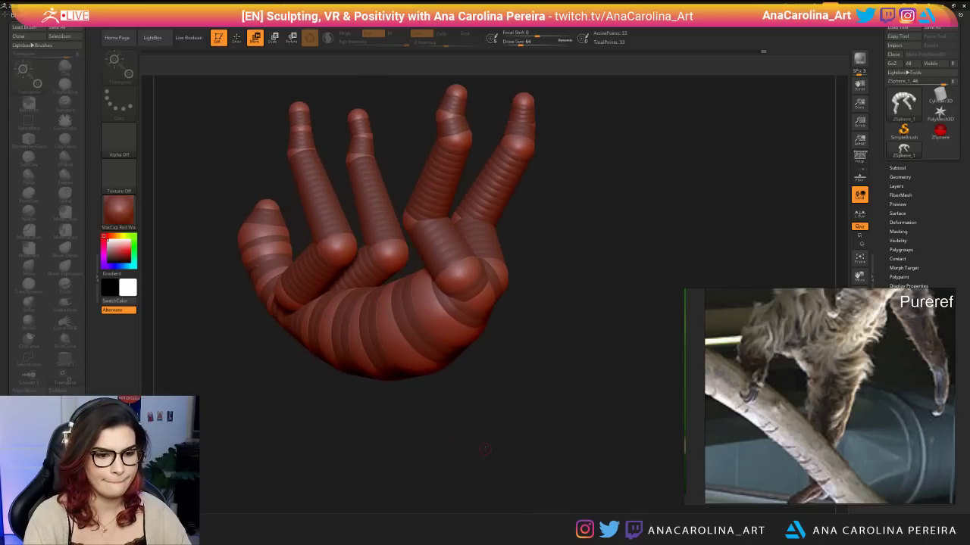
Look through the PureRef board and the browser's two-toed sloth skeleton image results, and open the Two-toed Sloth Fact Sheet photo.
{"action": "scroll", "coordinate": [791, 376], "scroll_direction": "down", "scroll_amount": 8}
{"action": "middle_click_drag", "start_coordinate": [792, 376], "coordinate": [747, 446]}
{"action": "scroll", "coordinate": [787, 462], "scroll_direction": "up", "scroll_amount": 2}
{"action": "scroll", "coordinate": [757, 424], "scroll_direction": "up", "scroll_amount": 5}
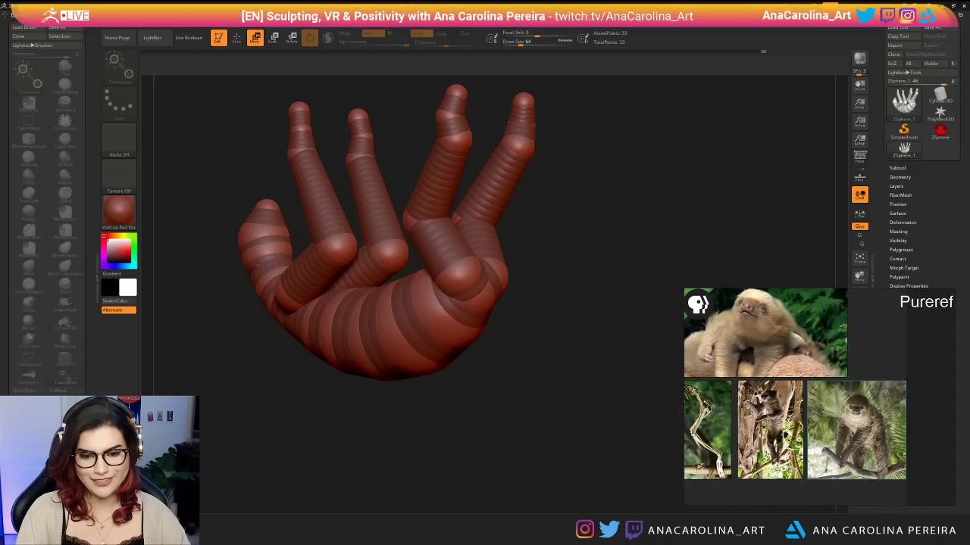
{"action": "key", "text": "alt+Tab"}
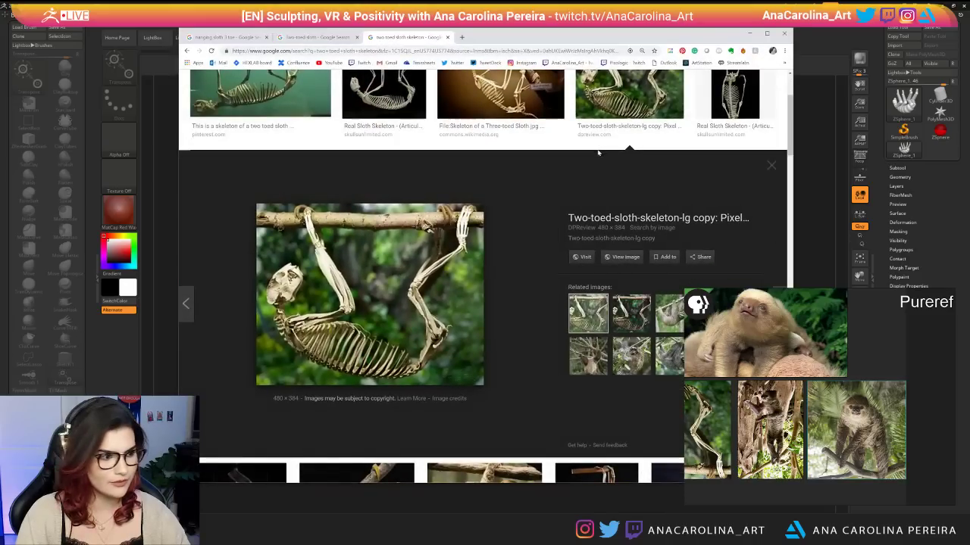
{"action": "scroll", "coordinate": [578, 160], "scroll_direction": "down", "scroll_amount": 1}
{"action": "scroll", "coordinate": [522, 189], "scroll_direction": "up", "scroll_amount": 1}
{"action": "scroll", "coordinate": [500, 288], "scroll_direction": "down", "scroll_amount": 3}
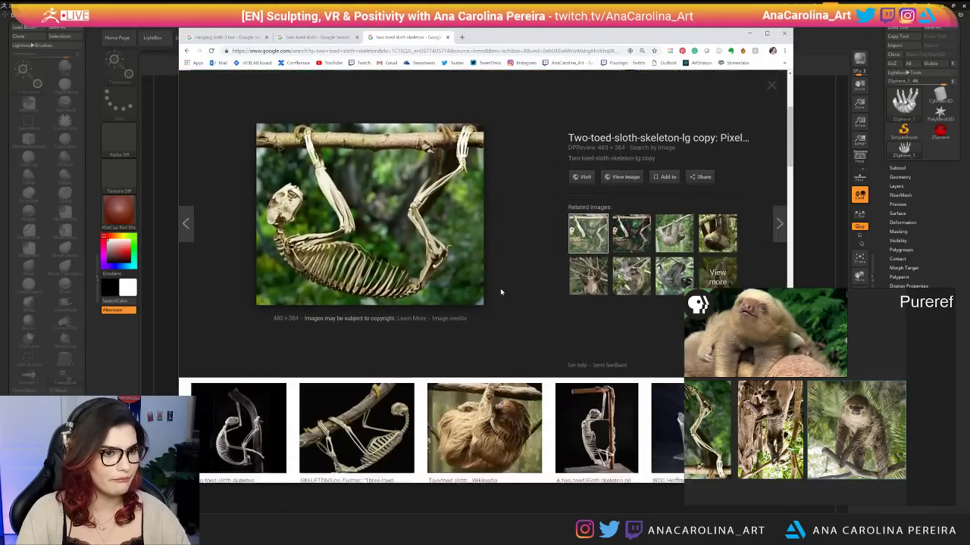
{"action": "scroll", "coordinate": [500, 292], "scroll_direction": "down", "scroll_amount": 2}
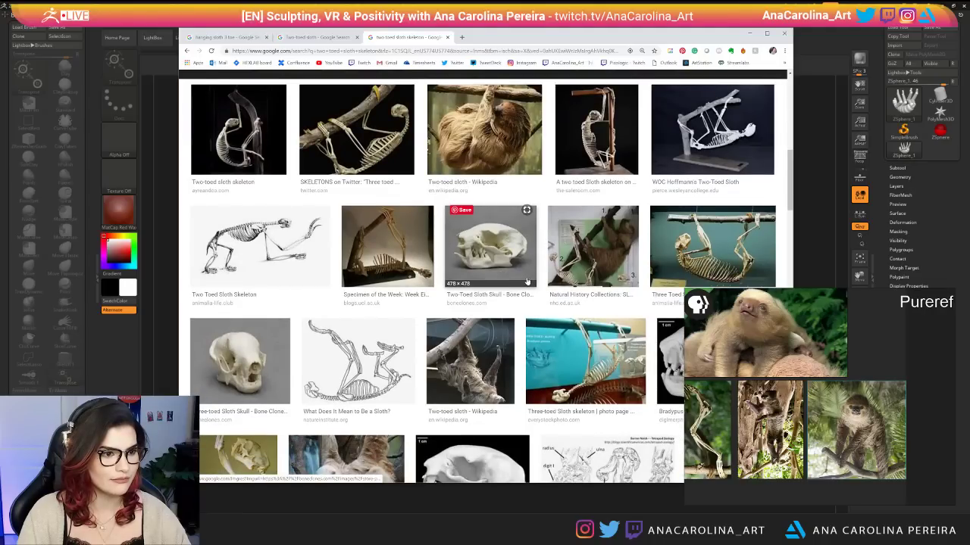
{"action": "scroll", "coordinate": [529, 278], "scroll_direction": "down", "scroll_amount": 2}
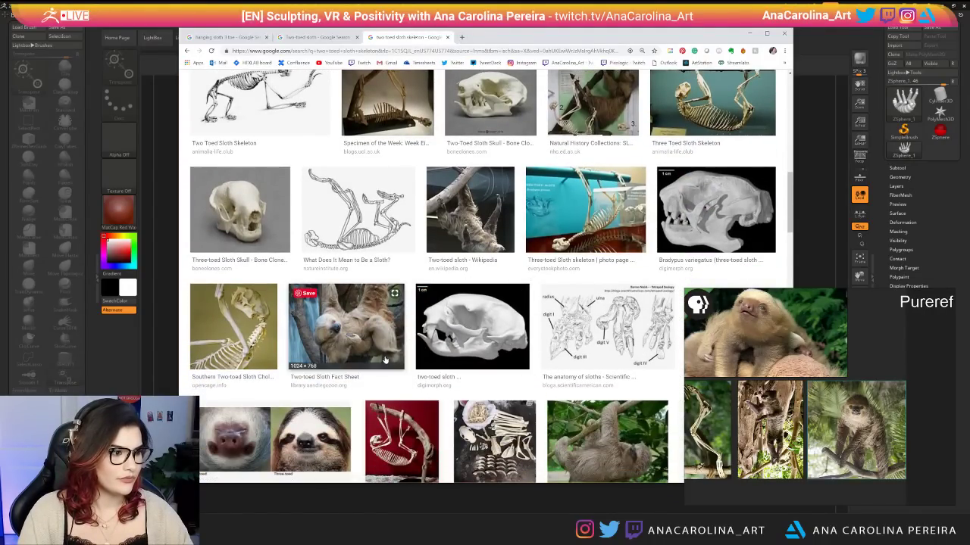
{"action": "left_click", "coordinate": [384, 360]}
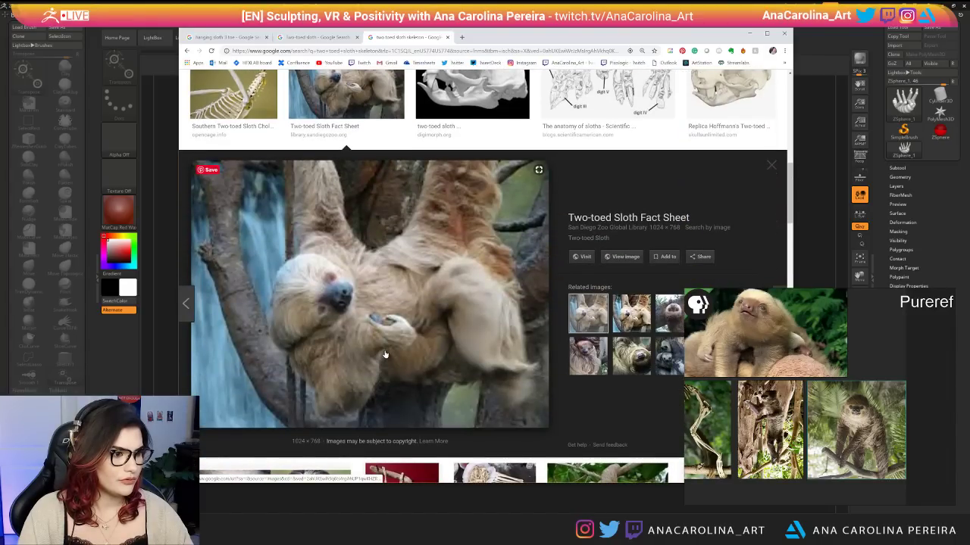
Search Google Images for "two toed sloth tail" and open the pygmy three-toed sloth photo.
{"action": "left_click", "coordinate": [187, 51]}
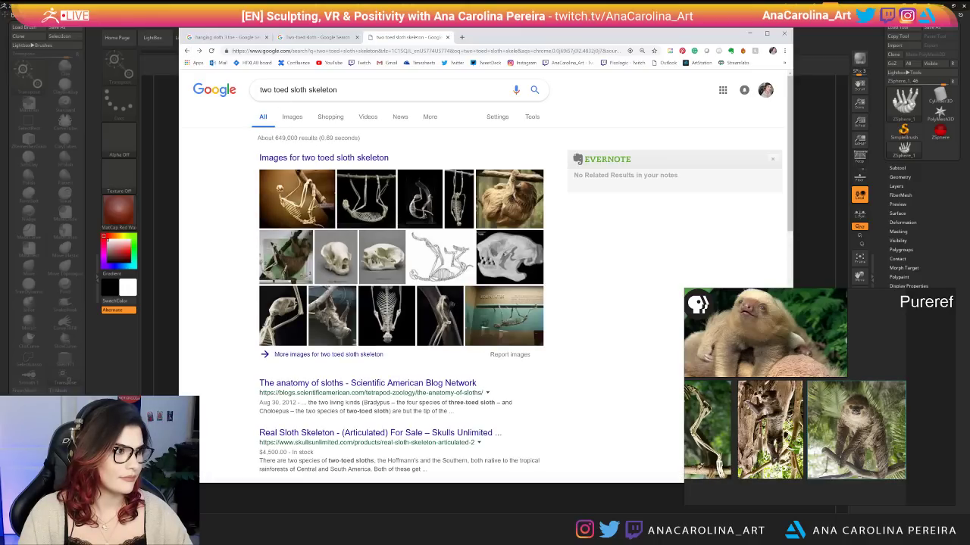
{"action": "left_click_drag", "start_coordinate": [338, 90], "coordinate": [316, 90]}
{"action": "type", "text": "tail"}
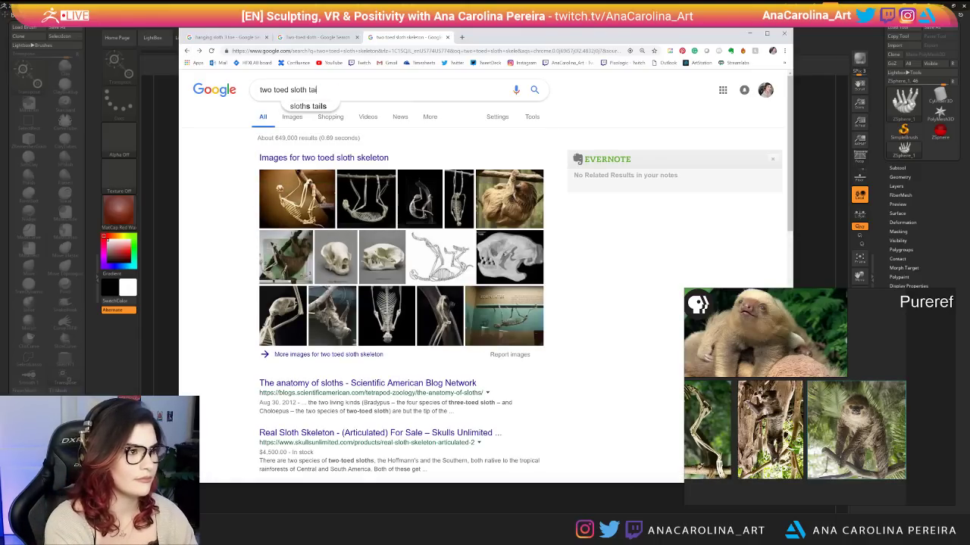
{"action": "key", "text": "Return"}
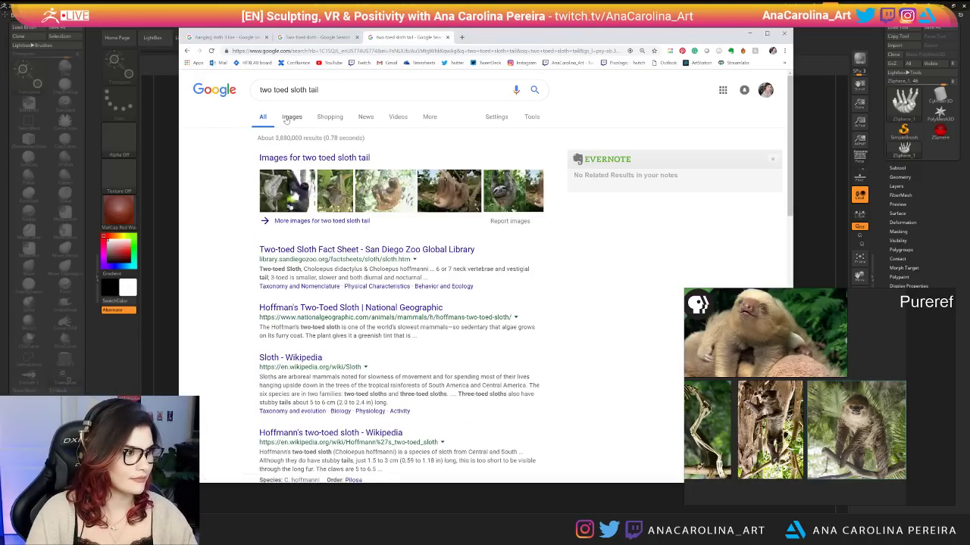
{"action": "left_click", "coordinate": [291, 113]}
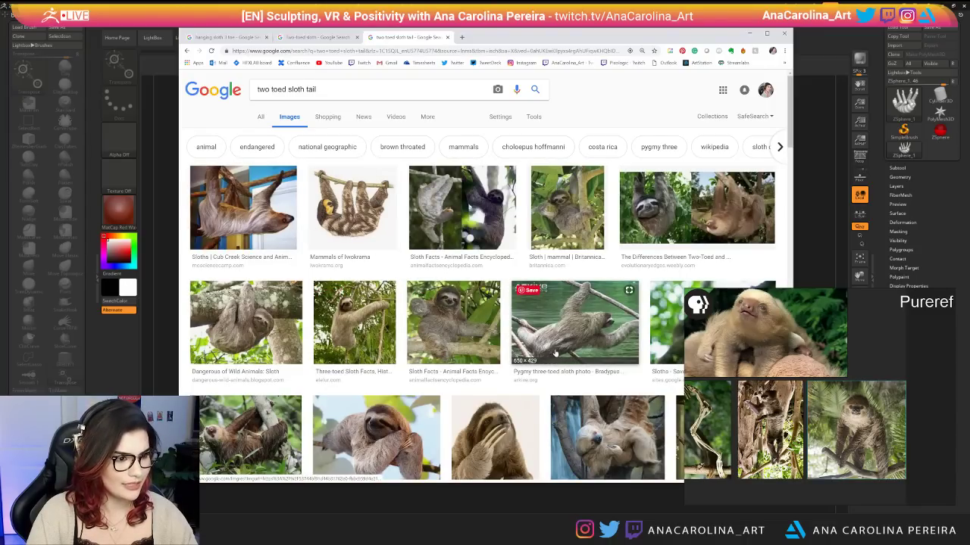
{"action": "left_click", "coordinate": [581, 337]}
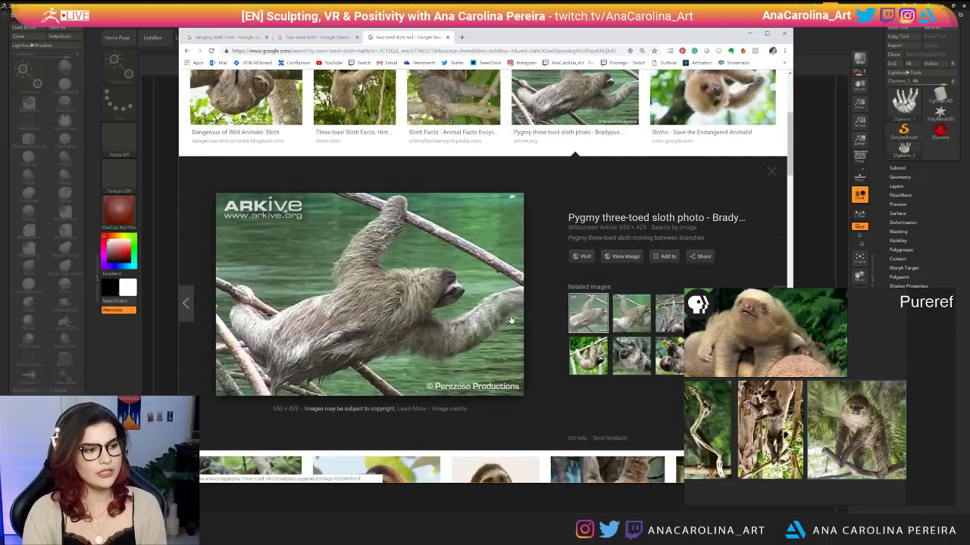
Browse the tail image results, open the Flickr photo of a hanging two-toed sloth, and add it to the PureRef board.
{"action": "scroll", "coordinate": [520, 311], "scroll_direction": "up", "scroll_amount": 3}
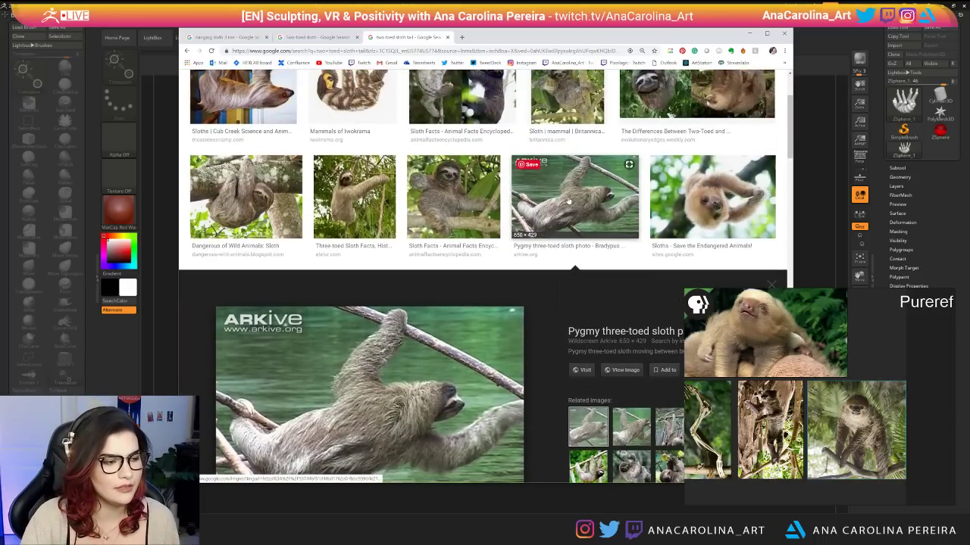
{"action": "scroll", "coordinate": [568, 199], "scroll_direction": "down", "scroll_amount": 2}
{"action": "scroll", "coordinate": [567, 199], "scroll_direction": "down", "scroll_amount": 10}
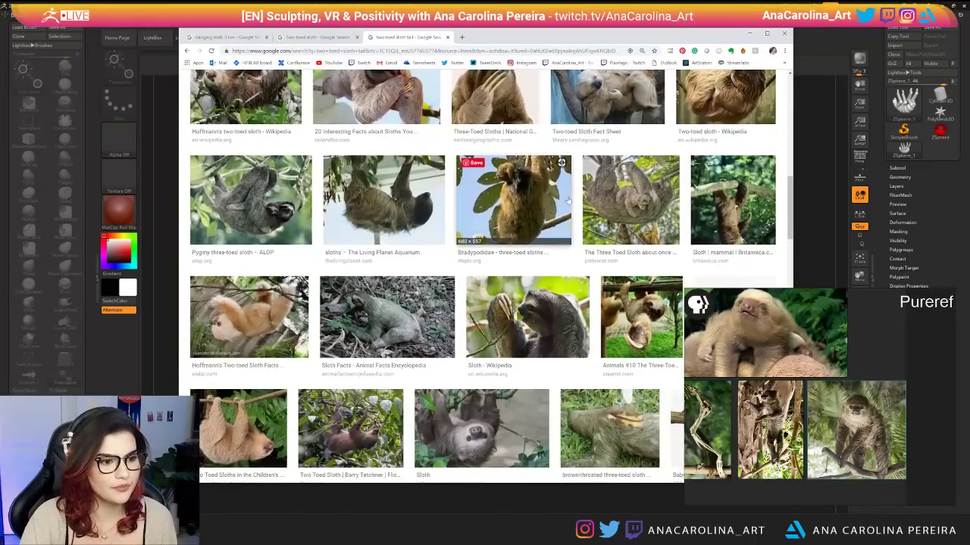
{"action": "scroll", "coordinate": [524, 286], "scroll_direction": "down", "scroll_amount": 2}
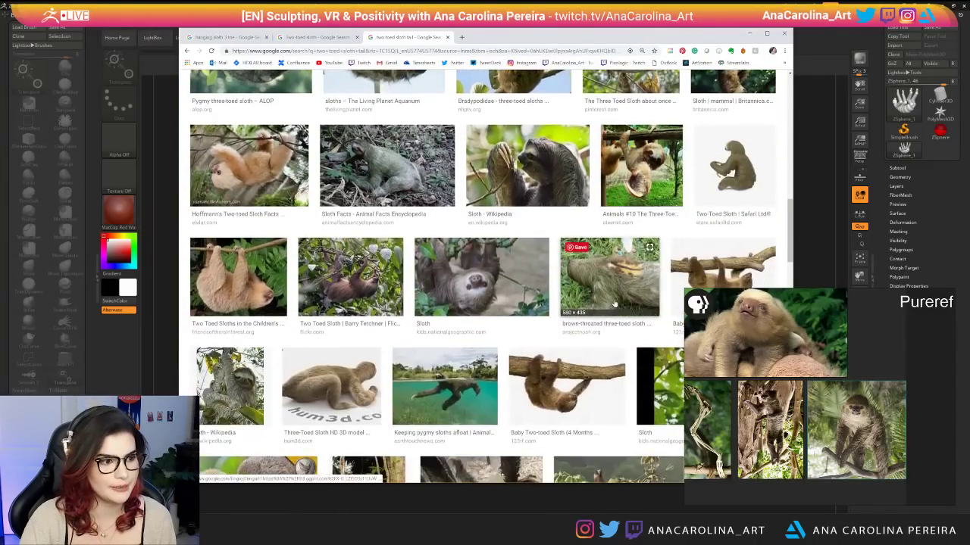
{"action": "scroll", "coordinate": [504, 288], "scroll_direction": "down", "scroll_amount": 1}
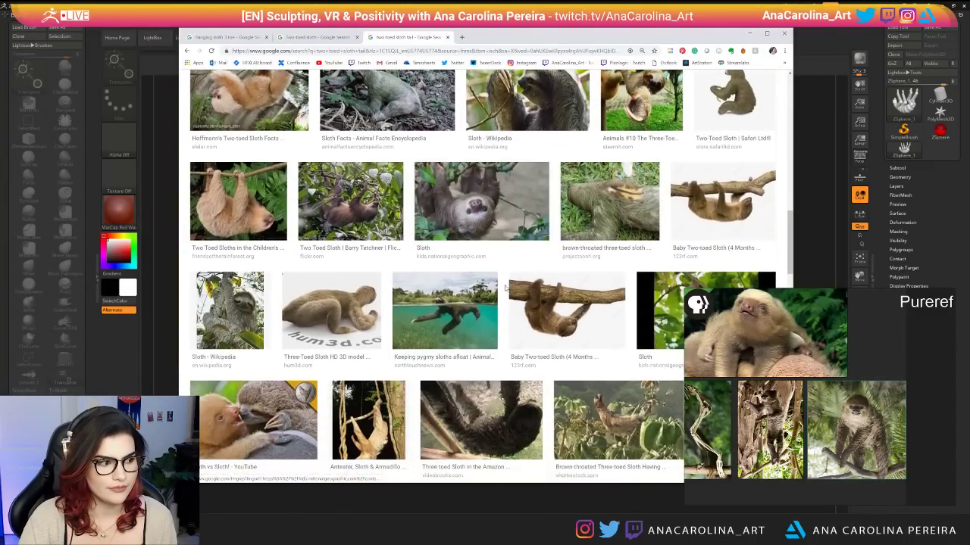
{"action": "left_click", "coordinate": [344, 223]}
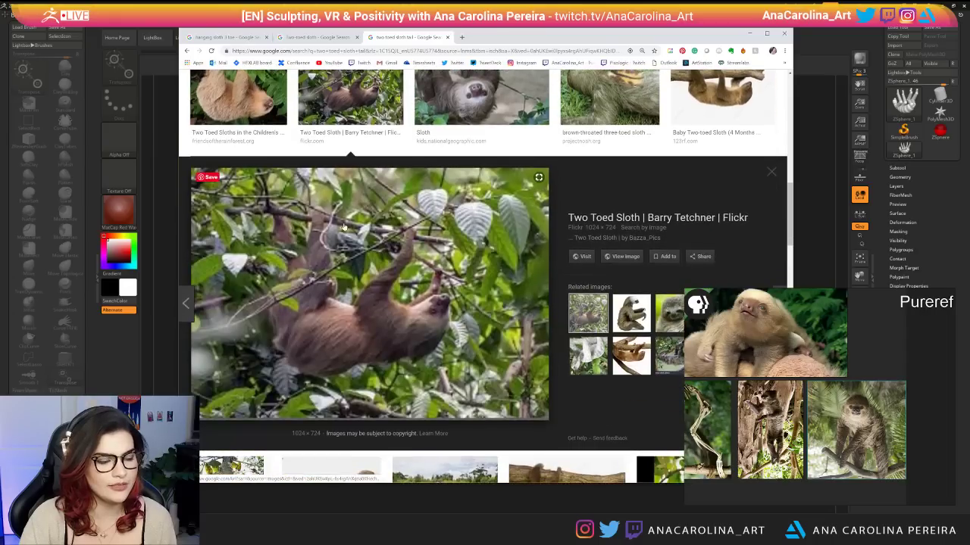
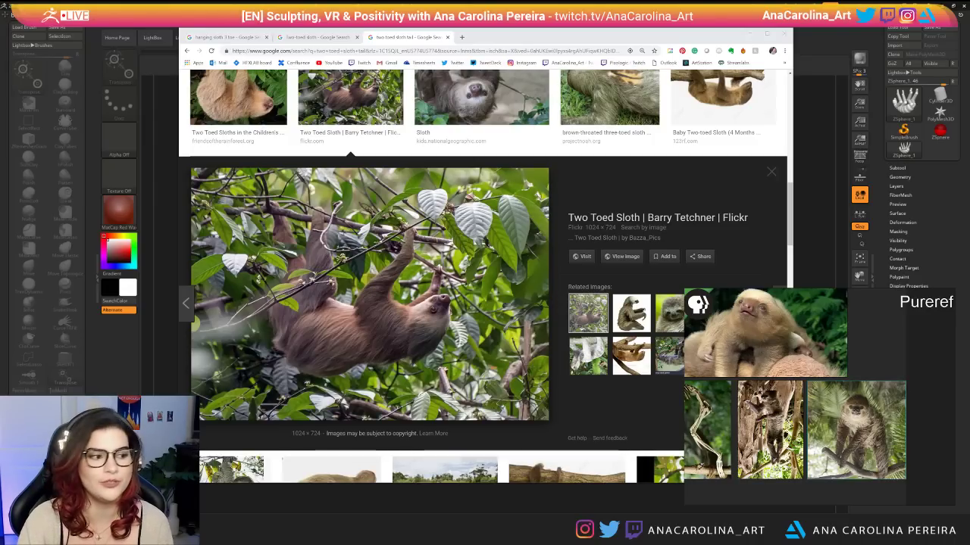
{"action": "scroll", "coordinate": [574, 172], "scroll_direction": "up", "scroll_amount": 1}
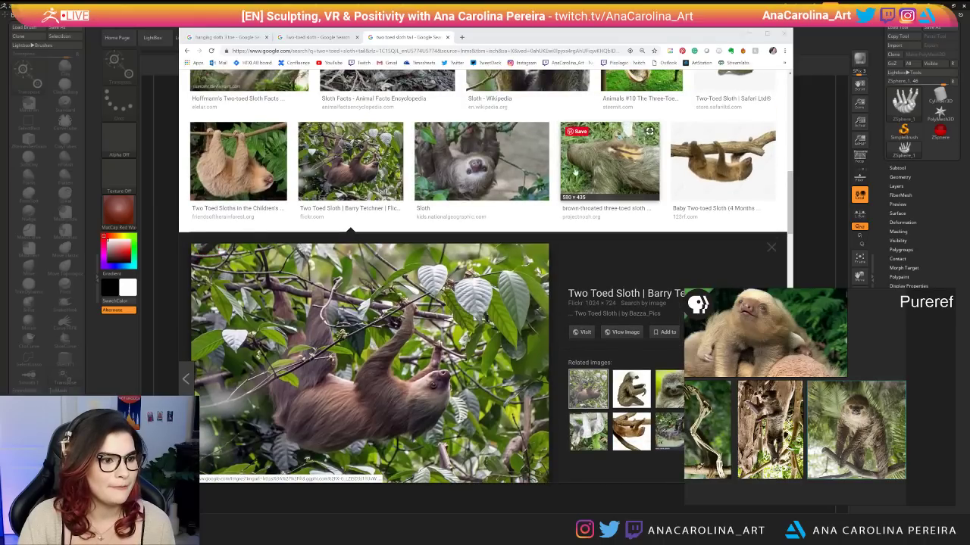
{"action": "scroll", "coordinate": [530, 171], "scroll_direction": "down", "scroll_amount": 1}
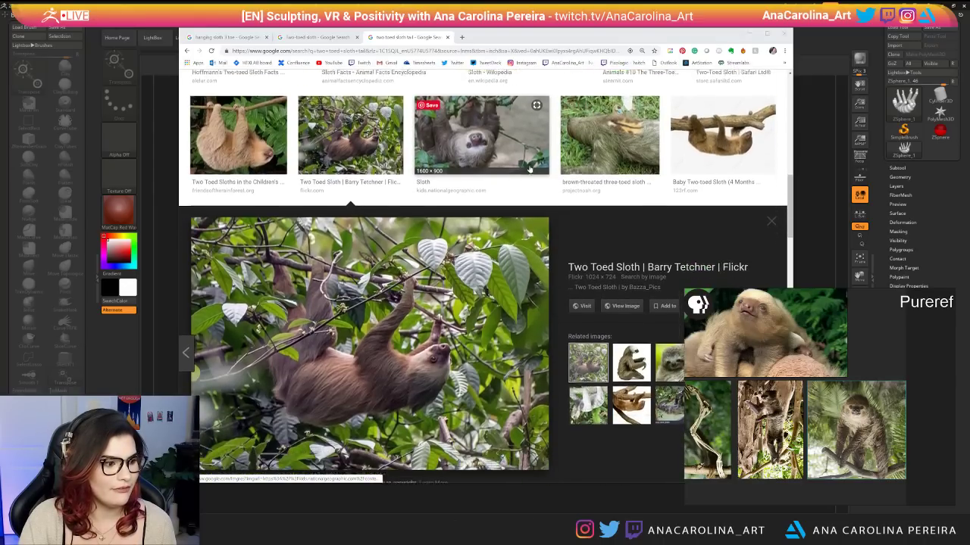
{"action": "left_click_drag", "start_coordinate": [357, 210], "coordinate": [823, 401]}
{"action": "scroll", "coordinate": [485, 341], "scroll_direction": "down", "scroll_amount": 1}
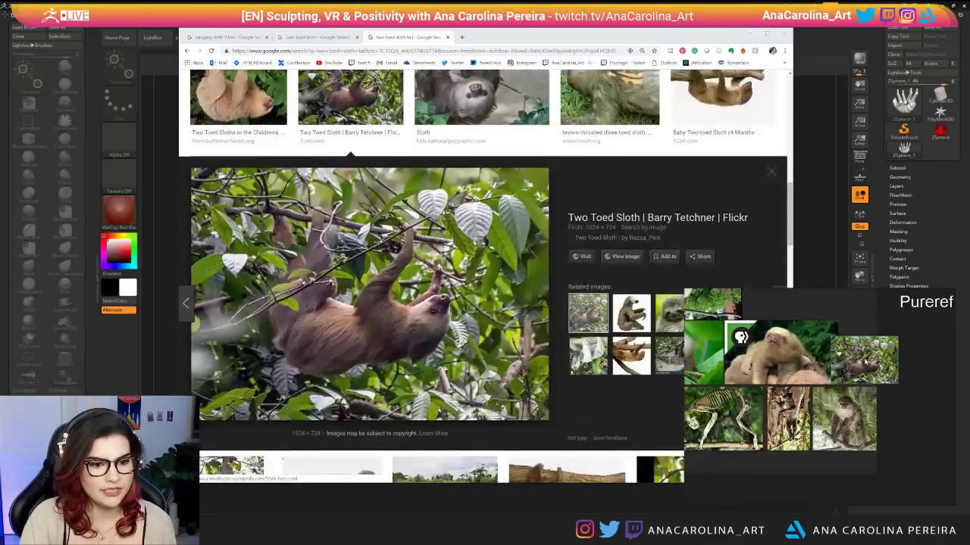
Examine the new hanging sloth photo in PureRef and the hum3d Three-Toed Sloth model image, and return to ZBrush.
{"action": "scroll", "coordinate": [468, 349], "scroll_direction": "down", "scroll_amount": 2}
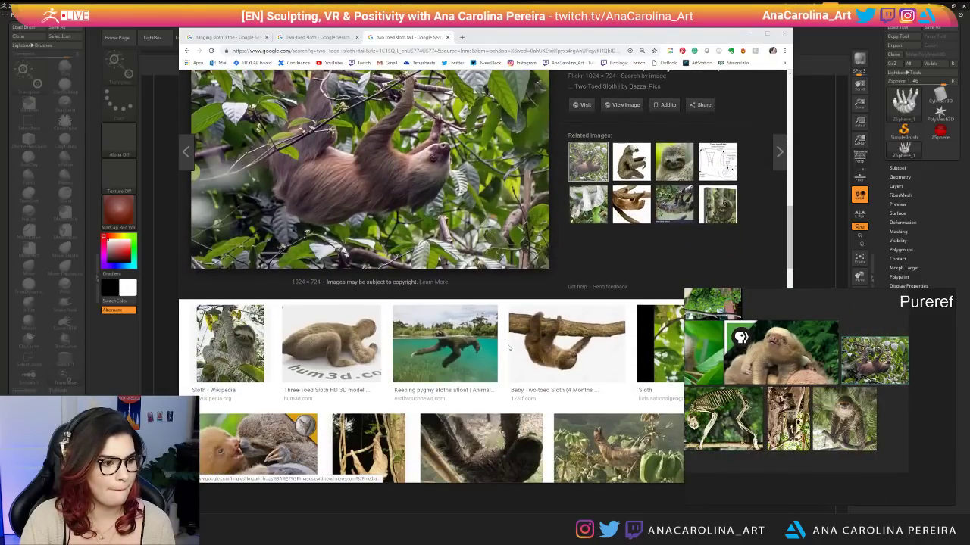
{"action": "scroll", "coordinate": [886, 366], "scroll_direction": "up", "scroll_amount": 6}
{"action": "scroll", "coordinate": [818, 372], "scroll_direction": "up", "scroll_amount": 1}
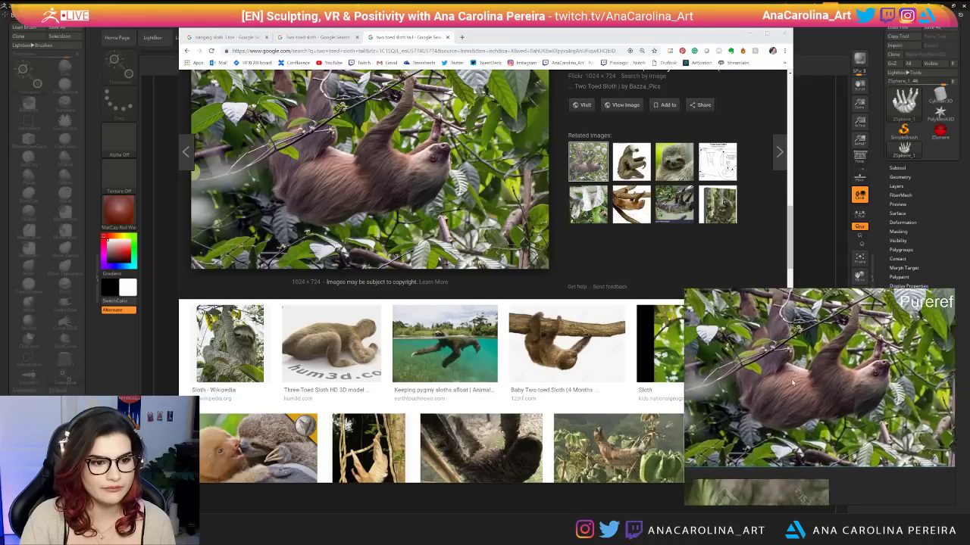
{"action": "middle_click_drag", "start_coordinate": [818, 372], "coordinate": [798, 413]}
{"action": "scroll", "coordinate": [785, 405], "scroll_direction": "up", "scroll_amount": 2}
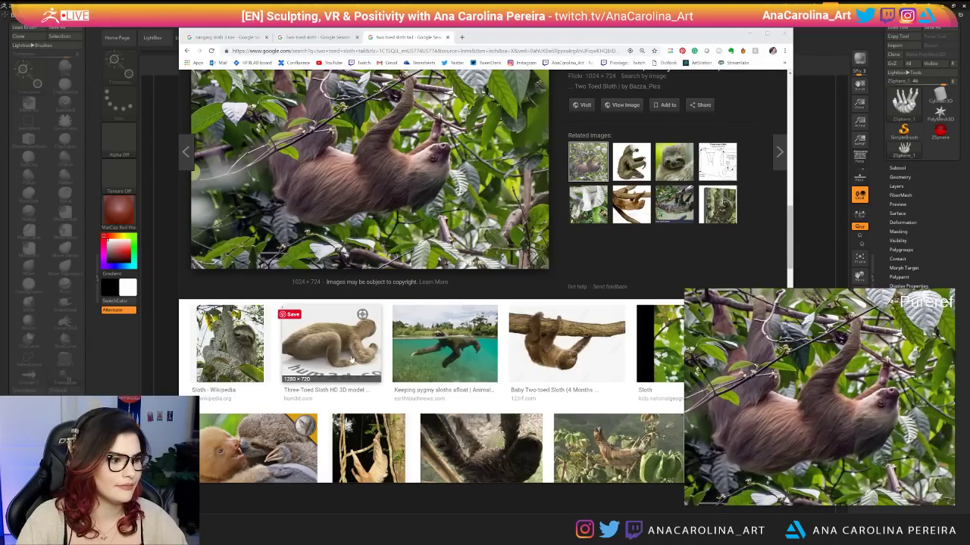
{"action": "left_click", "coordinate": [374, 325]}
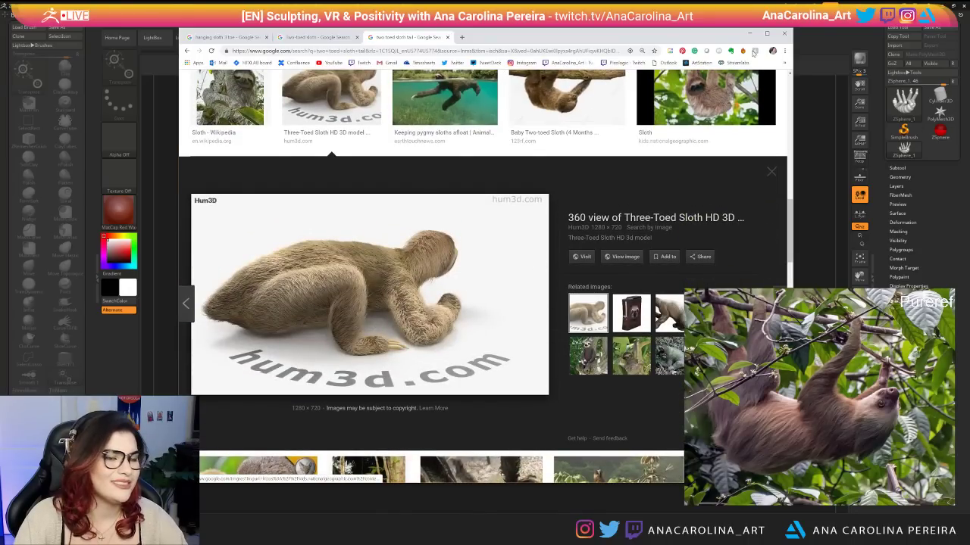
{"action": "left_click", "coordinate": [749, 34]}
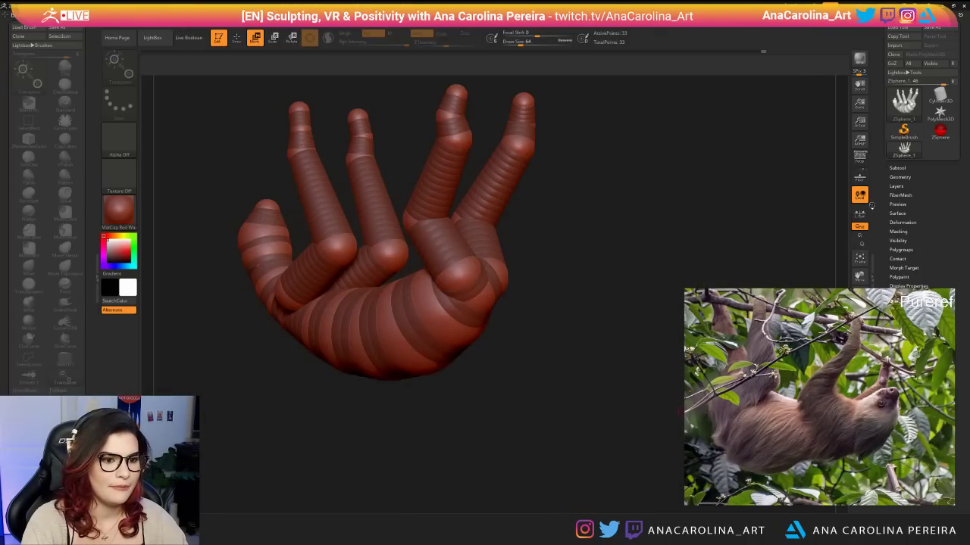
Insert an extra ZSphere below the tip of each foot and another between the ankle and mid-foot, mirrored on both legs.
{"action": "mouse_move", "coordinate": [618, 218]}
{"action": "left_mouse_down"}
{"action": "mouse_move", "coordinate": [661, 224]}
{"action": "mouse_move", "coordinate": [667, 292]}
{"action": "mouse_move", "coordinate": [637, 371]}
{"action": "left_mouse_up"}
{"action": "key", "text": "q"}
{"action": "left_click", "coordinate": [549, 160]}
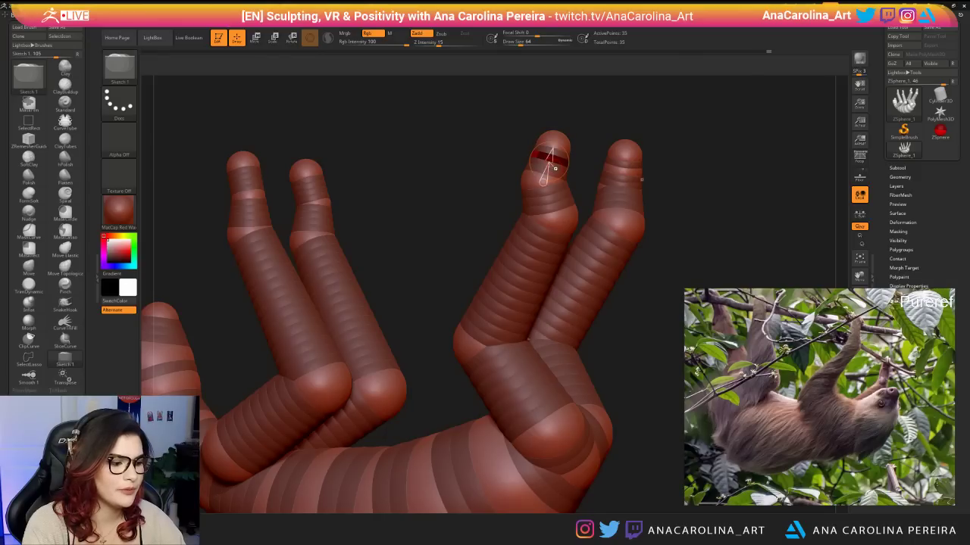
{"action": "key", "text": "w"}
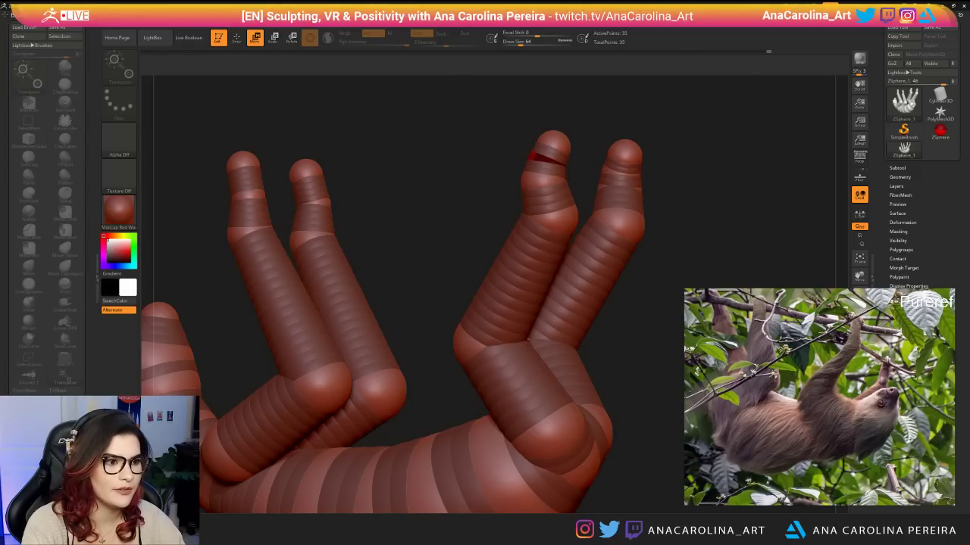
{"action": "key", "text": "q"}
{"action": "left_click", "coordinate": [544, 194]}
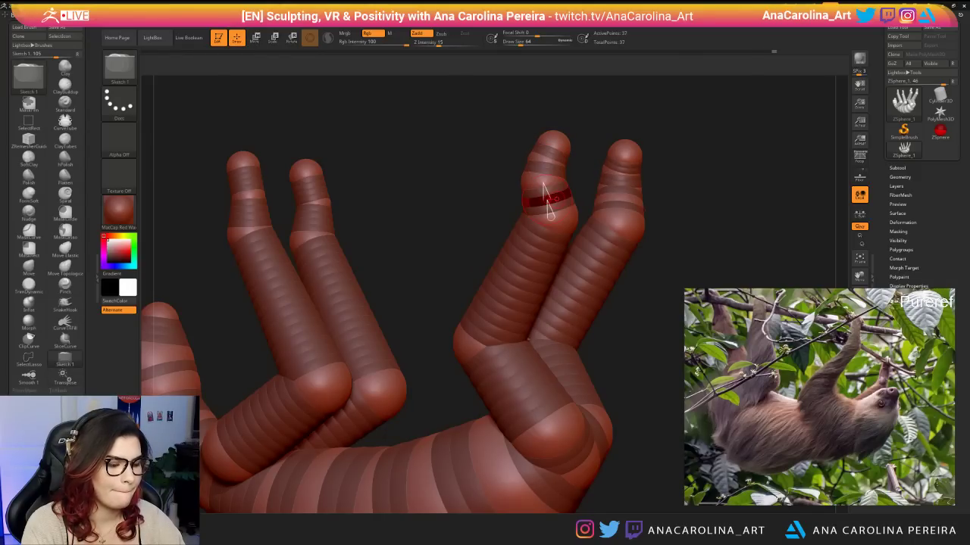
{"action": "key", "text": "w"}
Adjust the position and size of the new foot ZSpheres to shape the bend above the ankles.
{"action": "left_click_drag", "start_coordinate": [454, 186], "coordinate": [439, 233], "text": "alt"}
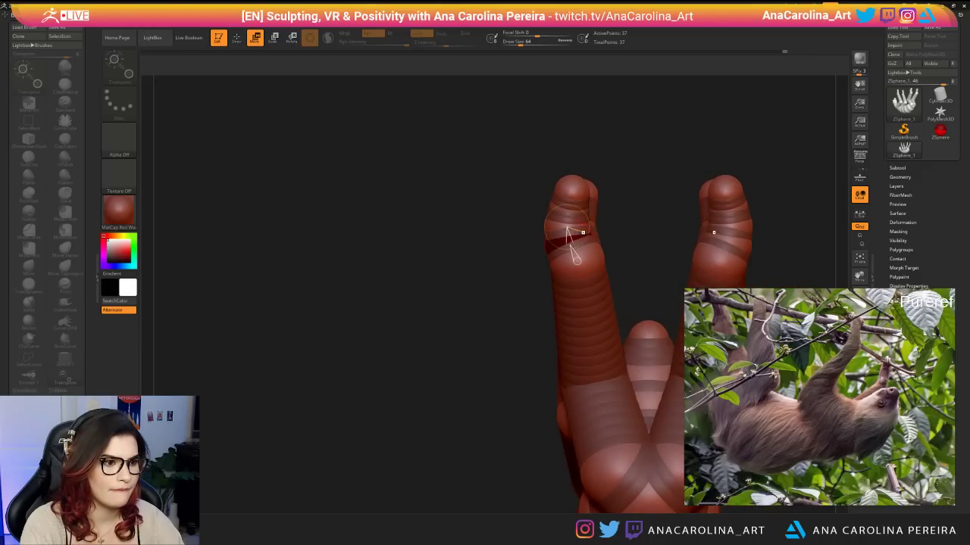
{"action": "left_click_drag", "start_coordinate": [638, 222], "coordinate": [588, 228]}
{"action": "key", "text": "e"}
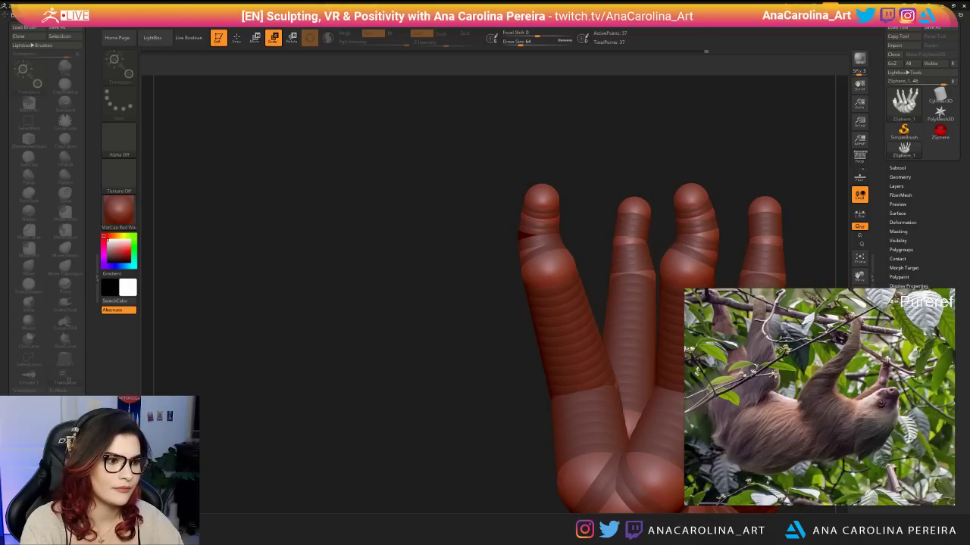
{"action": "left_click_drag", "start_coordinate": [539, 223], "coordinate": [636, 235]}
{"action": "left_click_drag", "start_coordinate": [551, 257], "coordinate": [551, 218]}
Insert two extra ZSpheres between the tip and the wrist of each hand, mirrored on both arms.
{"action": "key", "text": "w"}
{"action": "left_click_drag", "start_coordinate": [562, 259], "coordinate": [566, 260]}
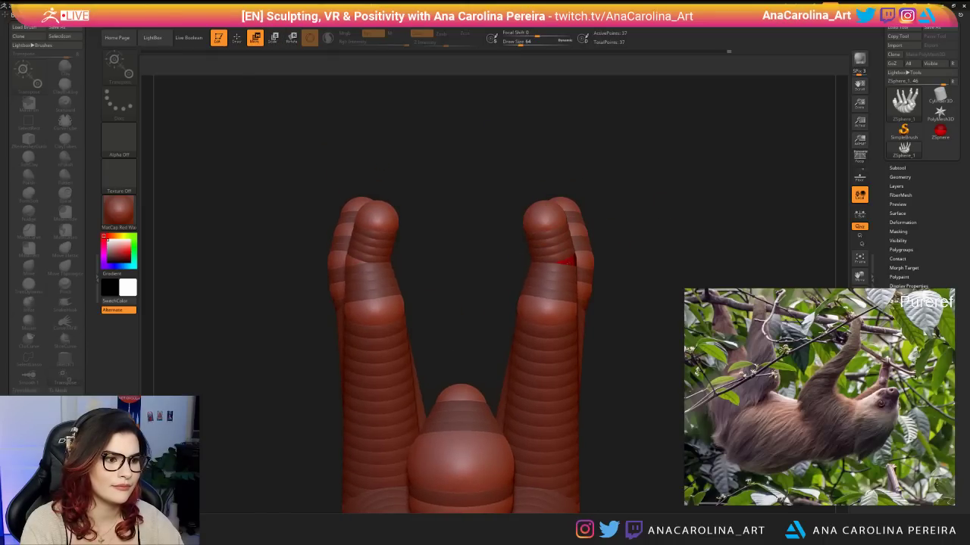
{"action": "key", "text": "q"}
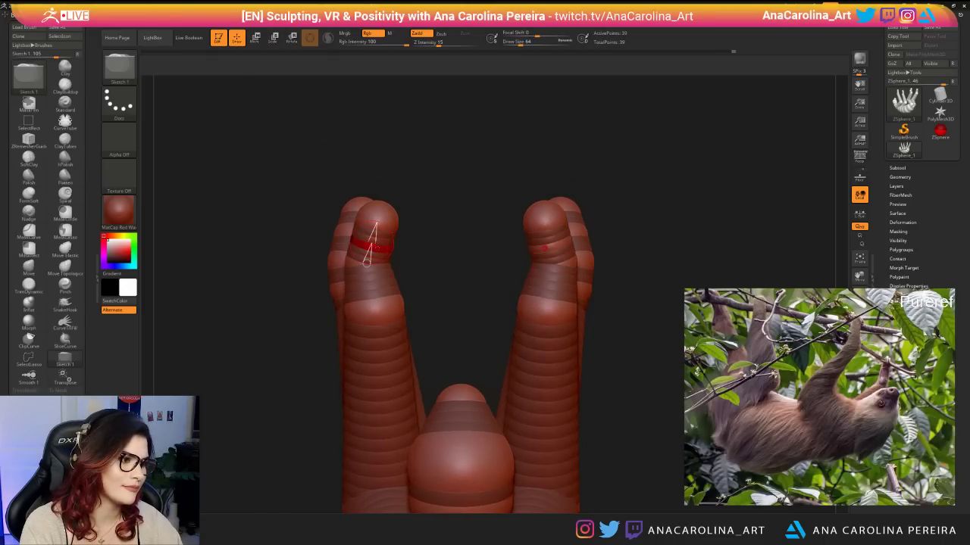
{"action": "left_click", "coordinate": [369, 282]}
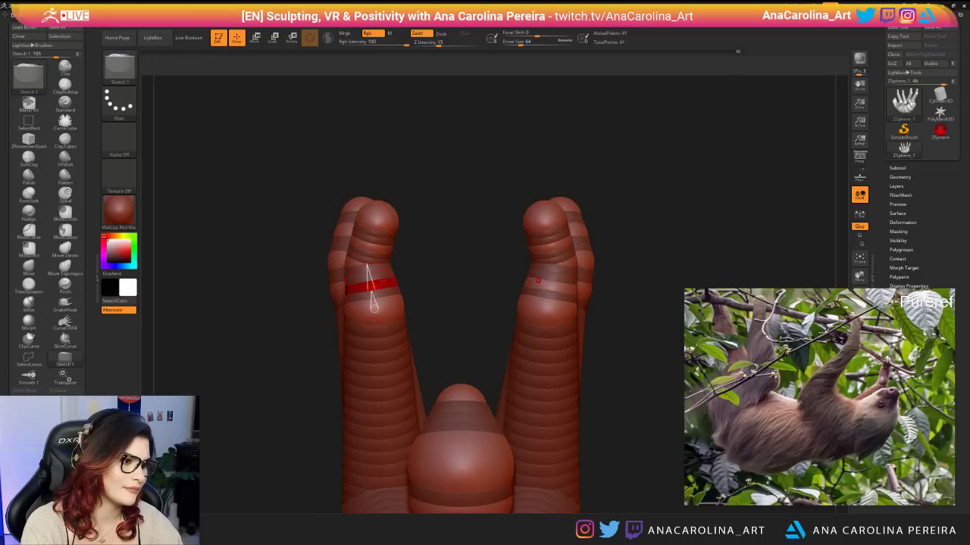
Adjust the placement of the new ZSpheres in the hands to shape the bend between wrist and fingertip.
{"action": "key", "text": "w"}
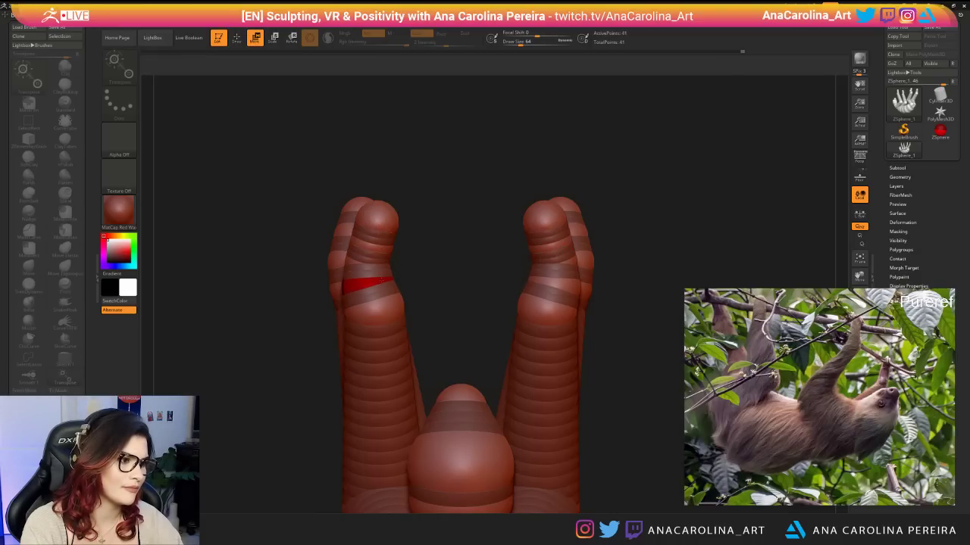
{"action": "left_click_drag", "start_coordinate": [382, 245], "coordinate": [387, 251]}
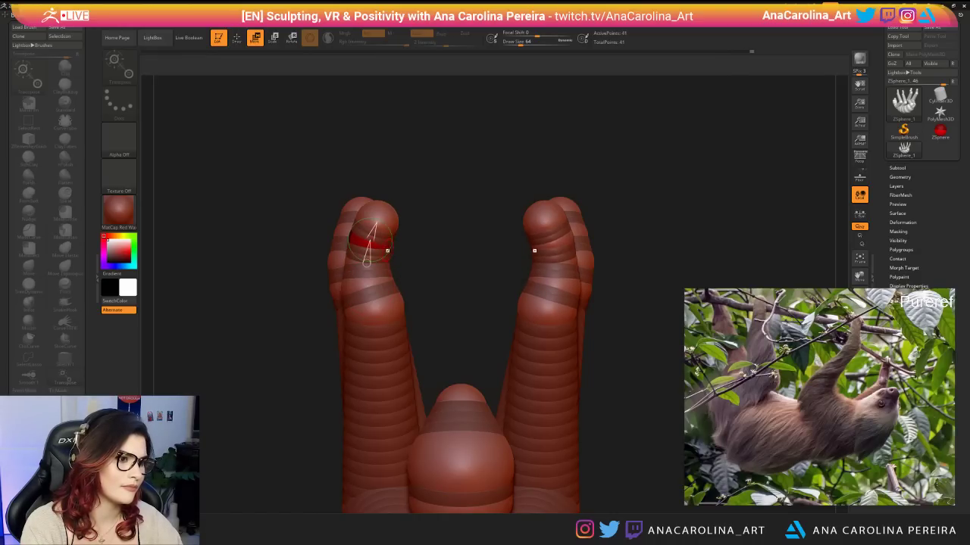
{"action": "left_click_drag", "start_coordinate": [461, 255], "coordinate": [560, 254], "text": "shift"}
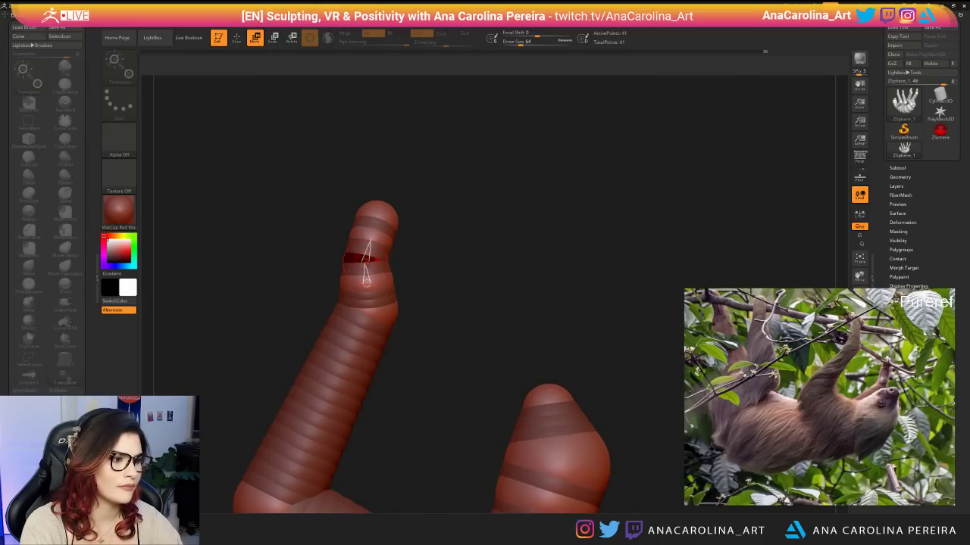
{"action": "key", "text": "e"}
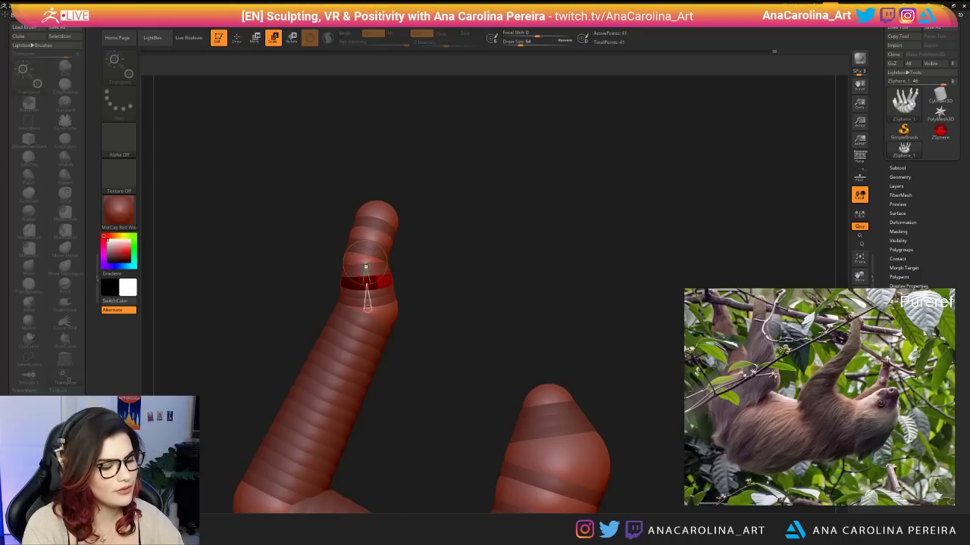
{"action": "key", "text": "w"}
{"action": "right_click_drag", "start_coordinate": [353, 257], "coordinate": [497, 268], "text": "ctrl"}
{"action": "left_click_drag", "start_coordinate": [496, 269], "coordinate": [530, 294]}
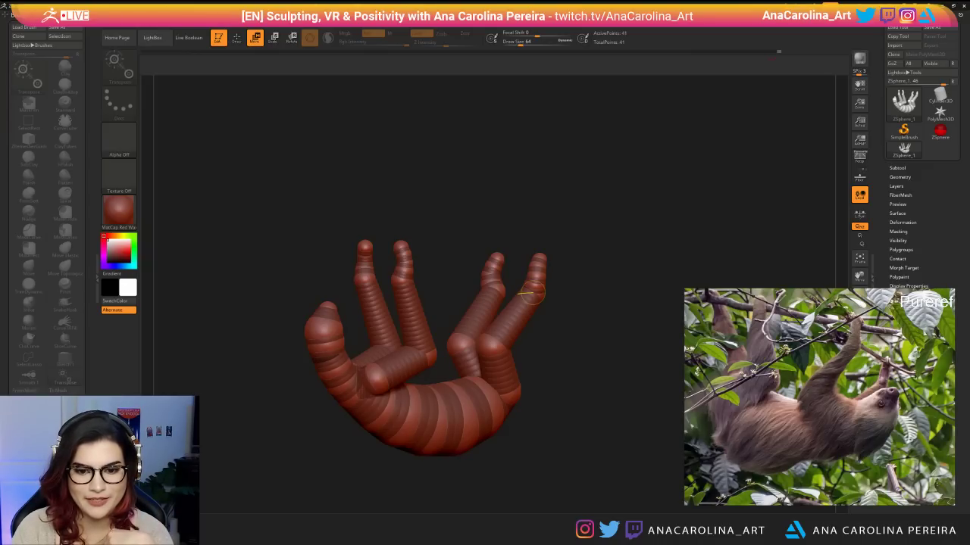
Examine the baby sloth photo and the reference board in PureRef, and compare the ZSphere body from the front, sides and rear.
{"action": "scroll", "coordinate": [833, 394], "scroll_direction": "down", "scroll_amount": 5}
{"action": "middle_click_drag", "start_coordinate": [761, 413], "coordinate": [881, 452]}
{"action": "scroll", "coordinate": [881, 453], "scroll_direction": "down", "scroll_amount": 1}
{"action": "scroll", "coordinate": [838, 419], "scroll_direction": "up", "scroll_amount": 5}
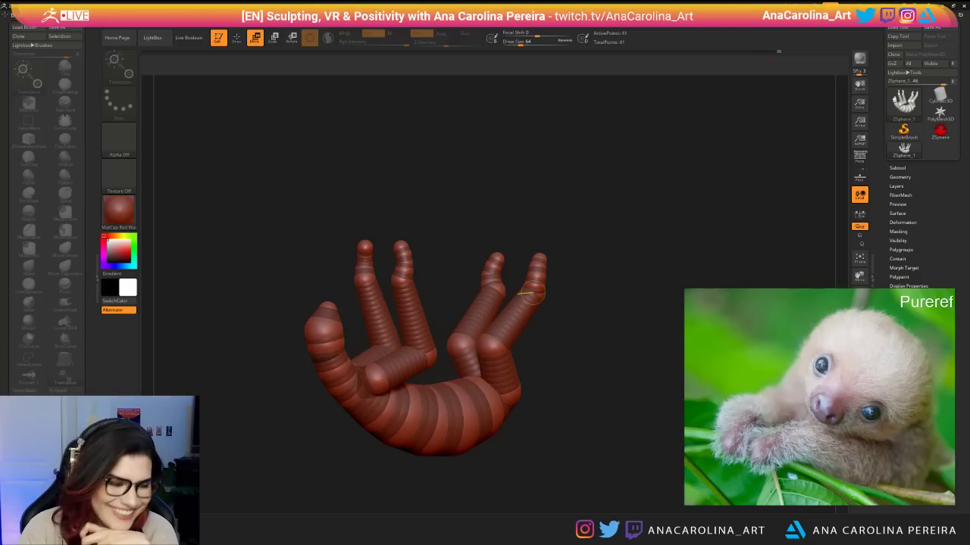
{"action": "left_click_drag", "start_coordinate": [542, 450], "coordinate": [580, 459]}
{"action": "scroll", "coordinate": [784, 389], "scroll_direction": "down", "scroll_amount": 3}
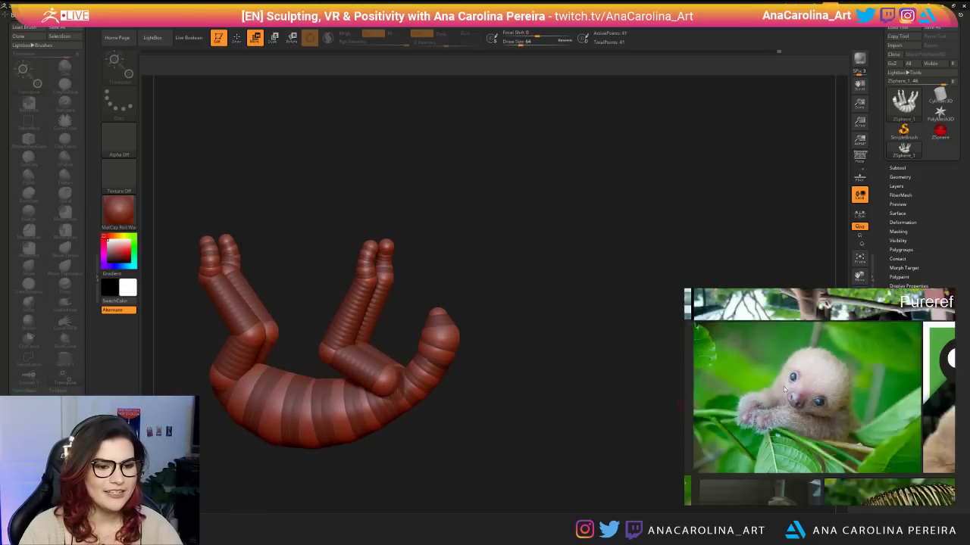
{"action": "scroll", "coordinate": [785, 389], "scroll_direction": "down", "scroll_amount": 2}
{"action": "scroll", "coordinate": [803, 366], "scroll_direction": "down", "scroll_amount": 1}
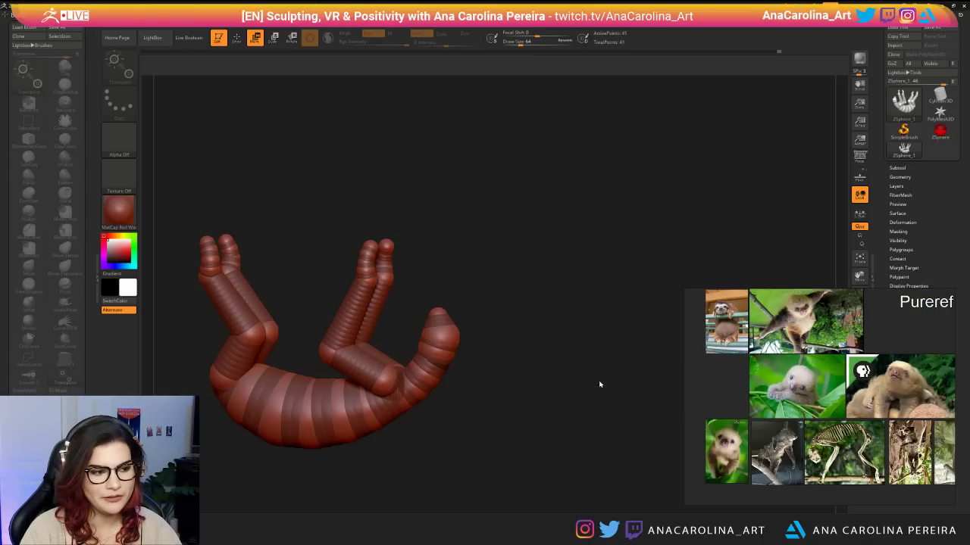
{"action": "left_click_drag", "start_coordinate": [599, 384], "coordinate": [508, 418]}
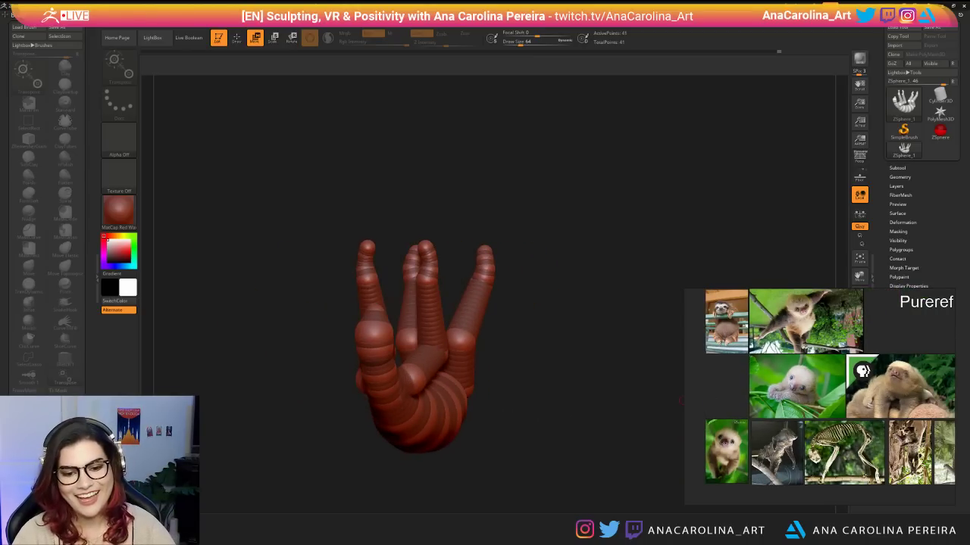
{"action": "left_click_drag", "start_coordinate": [625, 392], "coordinate": [643, 397]}
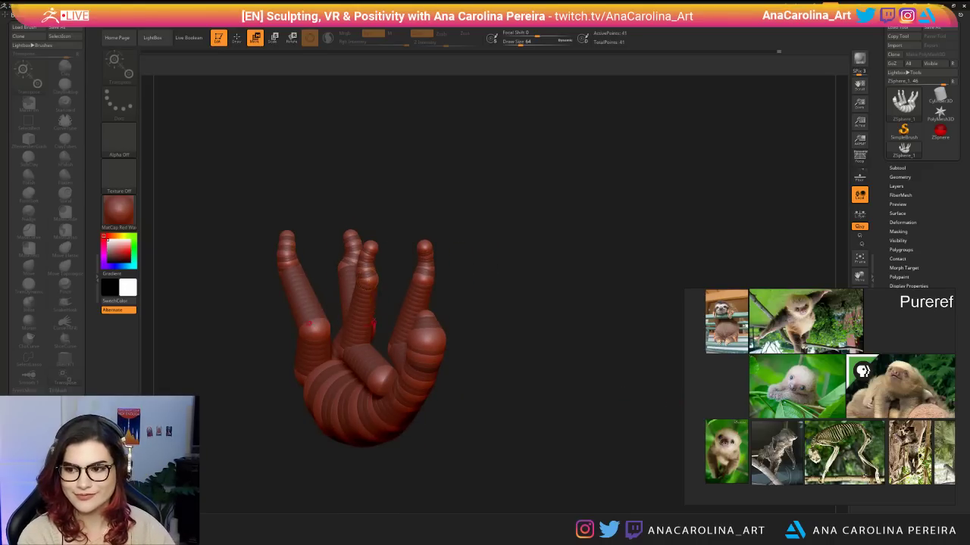
{"action": "left_click_drag", "start_coordinate": [485, 267], "coordinate": [364, 248]}
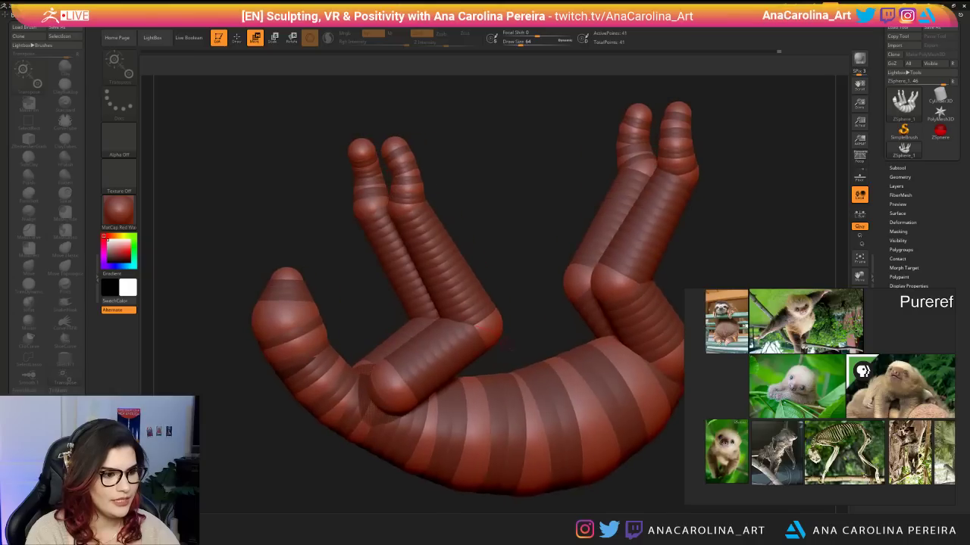
{"action": "left_click_drag", "start_coordinate": [527, 494], "coordinate": [536, 453], "text": "alt"}
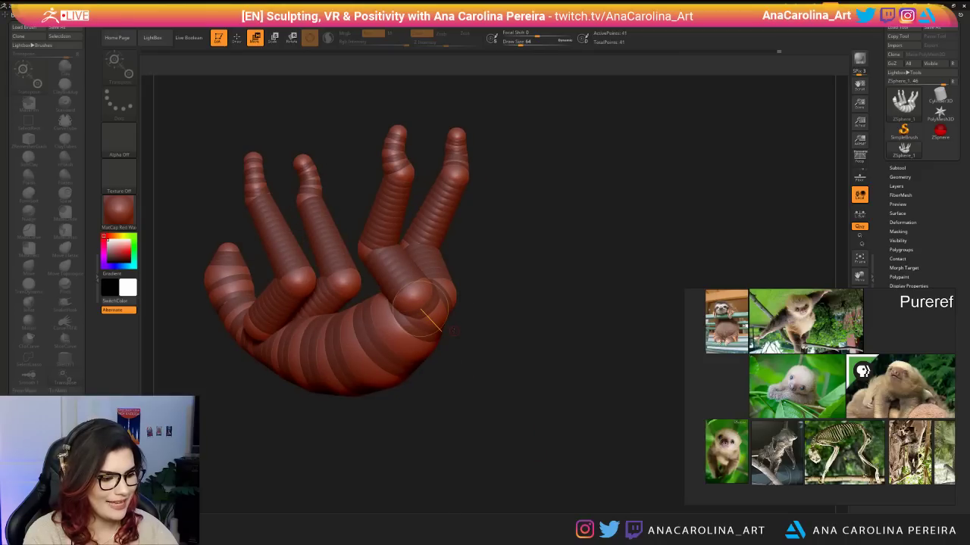
Add a small ZSphere at the rear end of the torso, between the hips, as a short stubby tail.
{"action": "key", "text": "q"}
{"action": "mouse_move", "coordinate": [441, 305]}
{"action": "left_mouse_down"}
{"action": "mouse_move", "coordinate": [480, 330]}
{"action": "mouse_move", "coordinate": [478, 349]}
{"action": "mouse_move", "coordinate": [457, 313]}
{"action": "left_mouse_up"}
{"action": "key", "text": "w"}
{"action": "left_click_drag", "start_coordinate": [575, 257], "coordinate": [466, 257]}
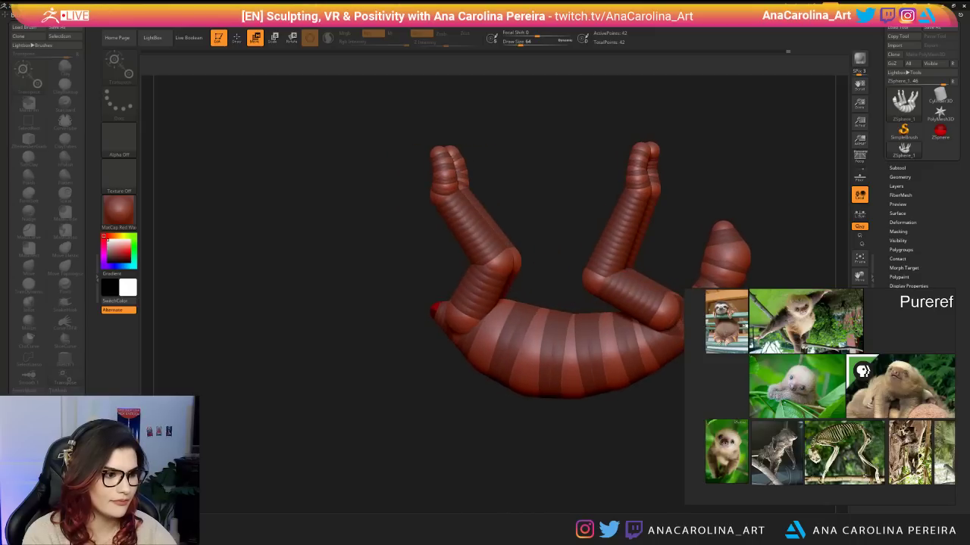
Compare the body and new tail from both sides with the hanging and sitting sloth photos in PureRef.
{"action": "left_click_drag", "start_coordinate": [606, 258], "coordinate": [606, 219], "text": "alt"}
{"action": "left_click_drag", "start_coordinate": [364, 386], "coordinate": [522, 394]}
{"action": "left_click_drag", "start_coordinate": [523, 371], "coordinate": [533, 378], "text": "shift"}
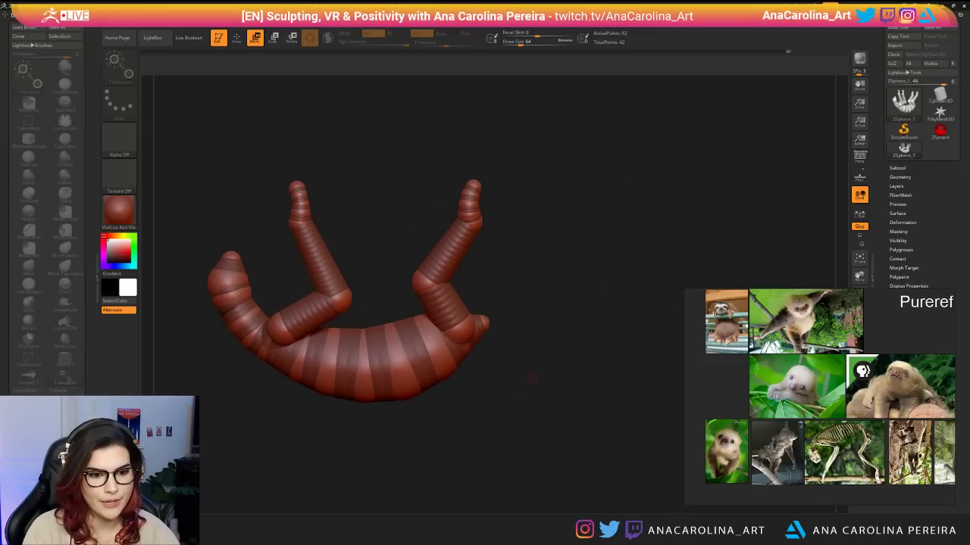
{"action": "scroll", "coordinate": [753, 427], "scroll_direction": "up", "scroll_amount": 10}
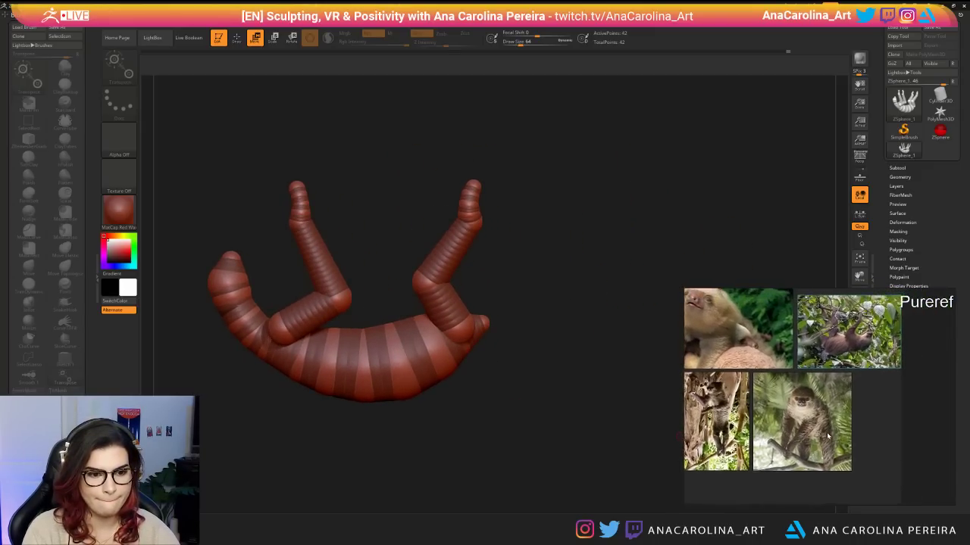
{"action": "scroll", "coordinate": [826, 428], "scroll_direction": "down", "scroll_amount": 3}
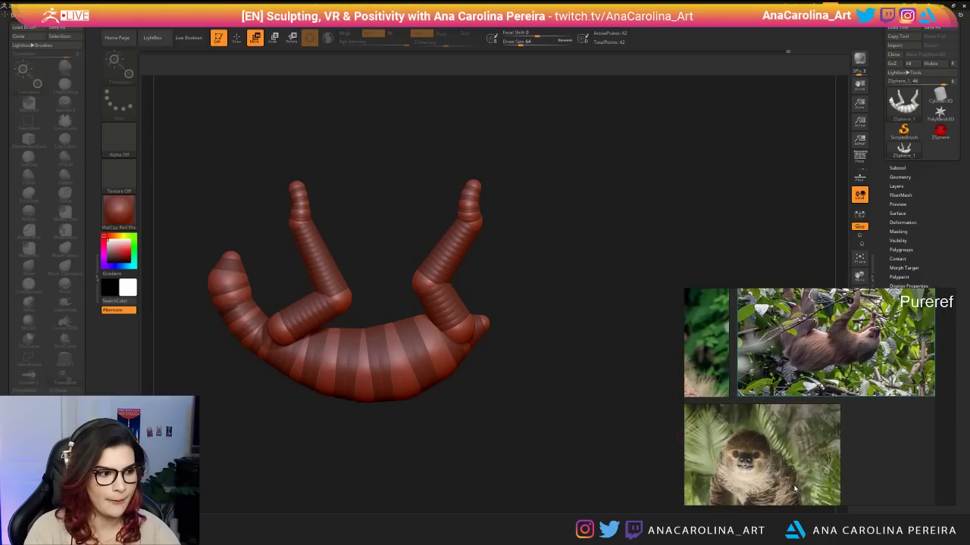
{"action": "left_click_drag", "start_coordinate": [493, 409], "coordinate": [502, 430]}
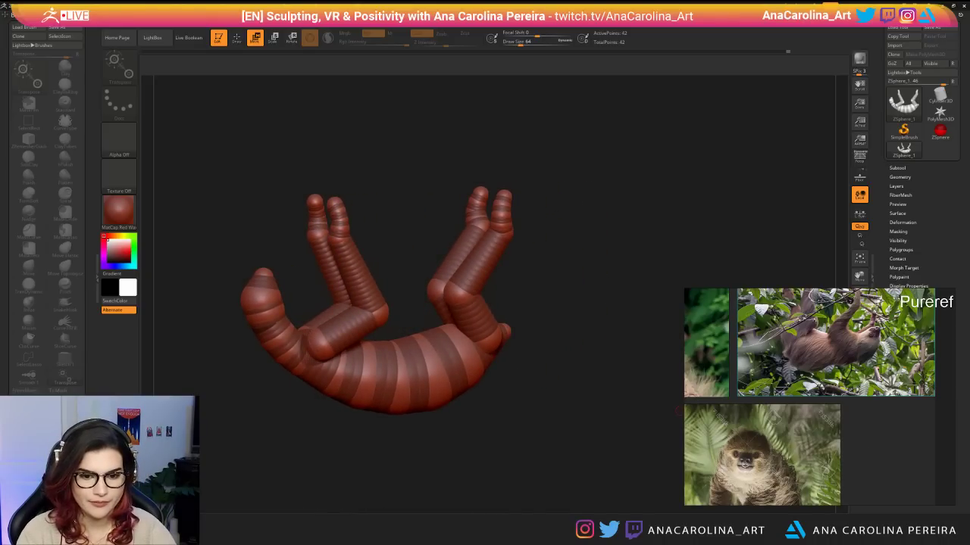
{"action": "left_click_drag", "start_coordinate": [356, 470], "coordinate": [322, 502]}
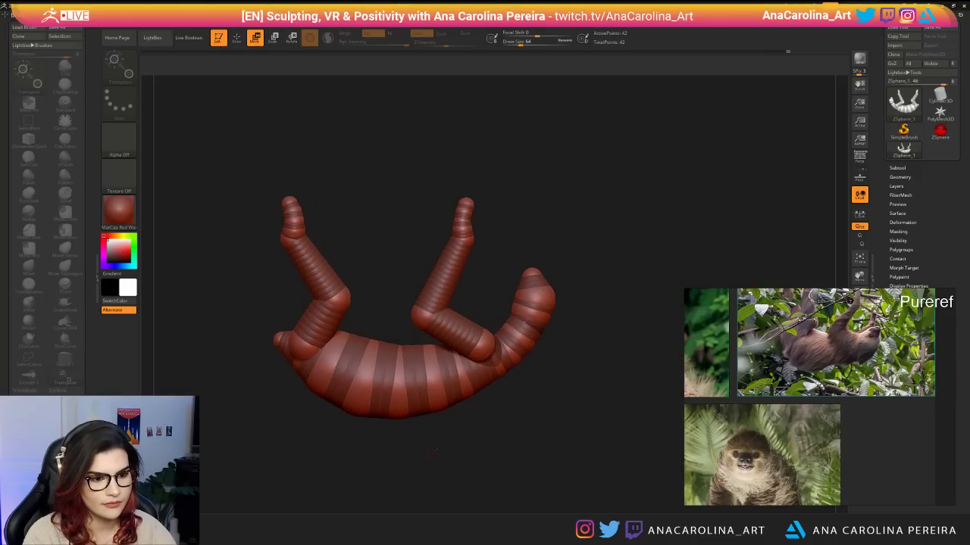
Examine the sloth reference photos in PureRef, including the skeleton and the hanging pose.
{"action": "scroll", "coordinate": [750, 309], "scroll_direction": "down", "scroll_amount": 5}
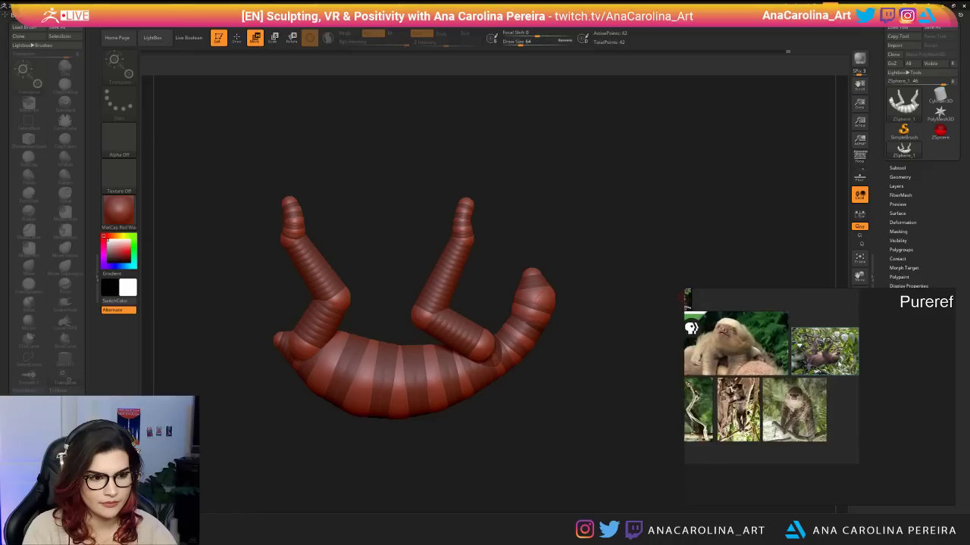
{"action": "middle_click_drag", "start_coordinate": [710, 371], "coordinate": [839, 391]}
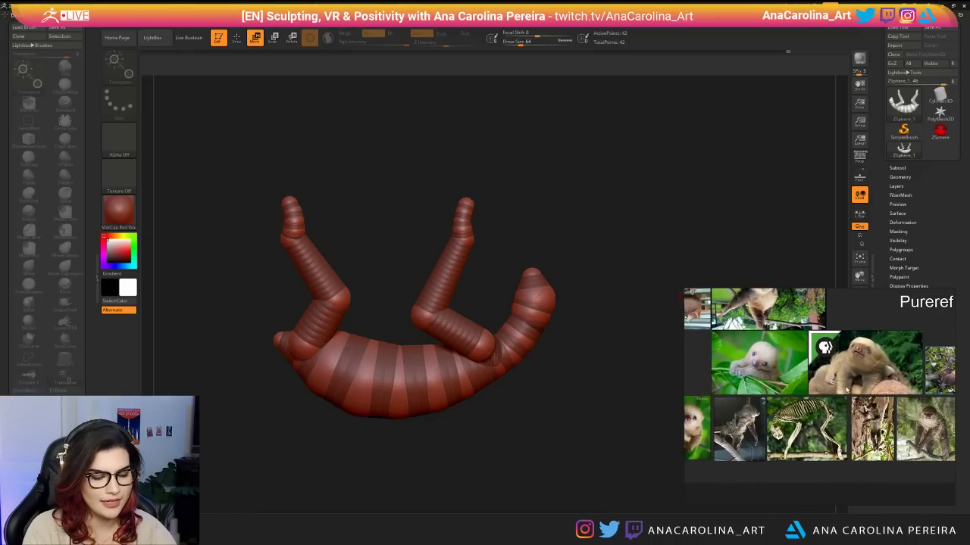
{"action": "scroll", "coordinate": [848, 391], "scroll_direction": "down", "scroll_amount": 2}
{"action": "scroll", "coordinate": [809, 417], "scroll_direction": "up", "scroll_amount": 2}
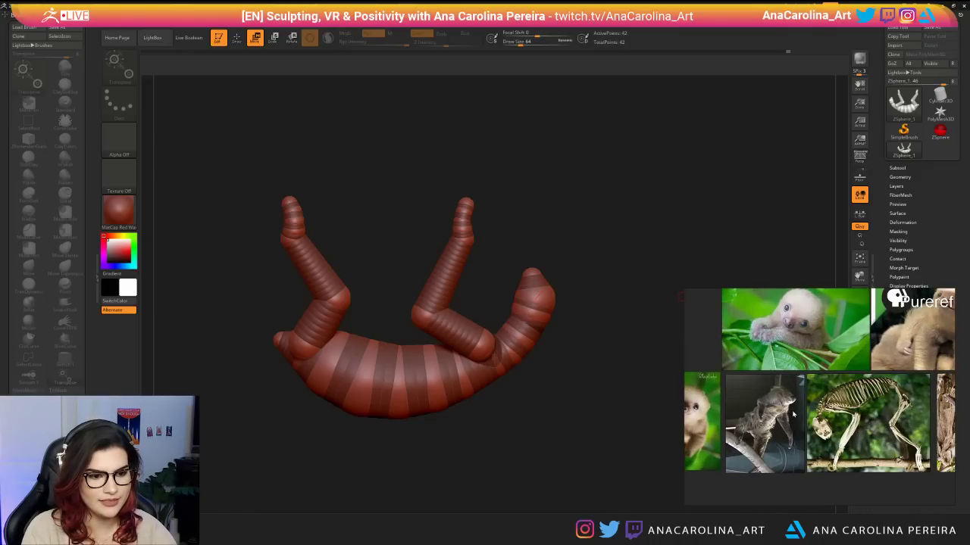
{"action": "scroll", "coordinate": [792, 415], "scroll_direction": "down", "scroll_amount": 3}
{"action": "scroll", "coordinate": [828, 408], "scroll_direction": "up", "scroll_amount": 6}
{"action": "scroll", "coordinate": [829, 408], "scroll_direction": "up", "scroll_amount": 1}
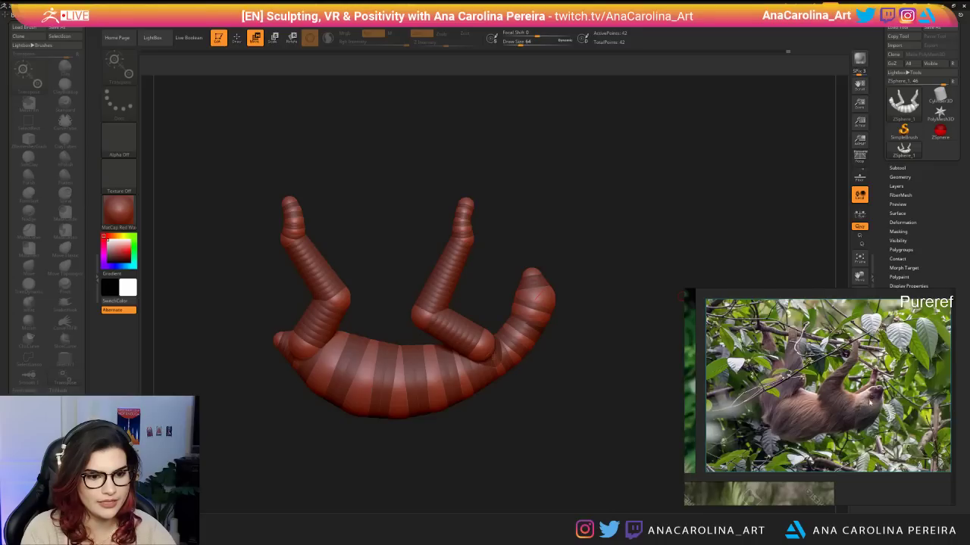
{"action": "scroll", "coordinate": [719, 367], "scroll_direction": "down", "scroll_amount": 4}
{"action": "middle_click_drag", "start_coordinate": [727, 370], "coordinate": [849, 347]}
{"action": "middle_click_drag", "start_coordinate": [731, 453], "coordinate": [794, 395]}
{"action": "scroll", "coordinate": [791, 394], "scroll_direction": "down", "scroll_amount": 2}
{"action": "scroll", "coordinate": [773, 398], "scroll_direction": "up", "scroll_amount": 2}
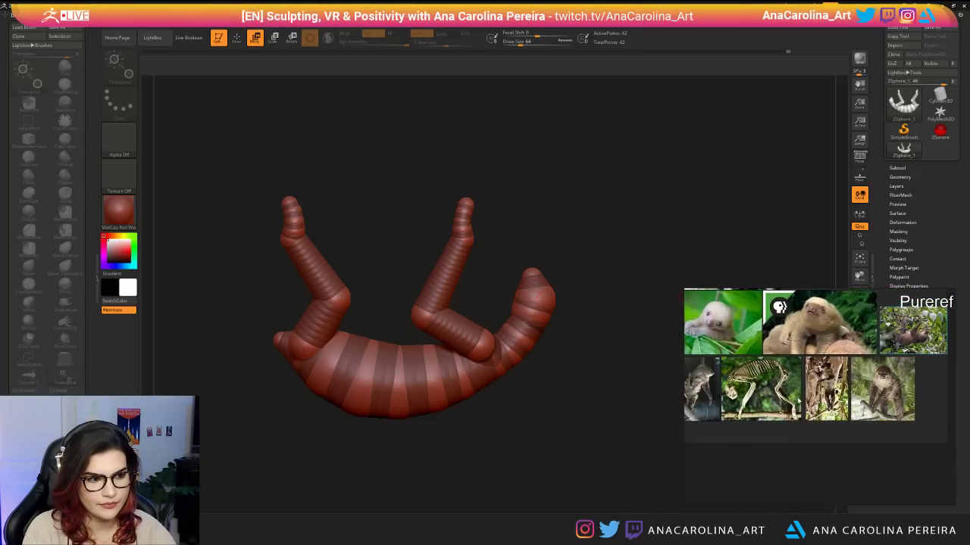
Remove one ZSphere from the neck and reposition the neighbouring neck ZSphere.
{"action": "mouse_move", "coordinate": [544, 350]}
{"action": "left_mouse_down"}
{"action": "mouse_move", "coordinate": [550, 341]}
{"action": "mouse_move", "coordinate": [550, 386]}
{"action": "left_mouse_up"}
{"action": "left_click", "coordinate": [628, 329], "text": "ctrl+shift"}
{"action": "left_click", "coordinate": [648, 366], "text": "ctrl+shift"}
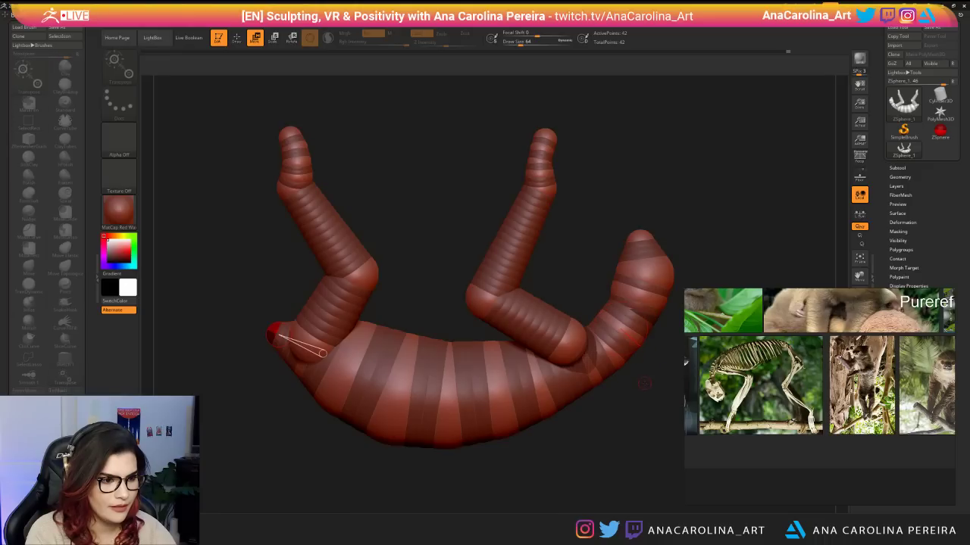
{"action": "left_click_drag", "start_coordinate": [650, 368], "coordinate": [553, 376], "text": "alt"}
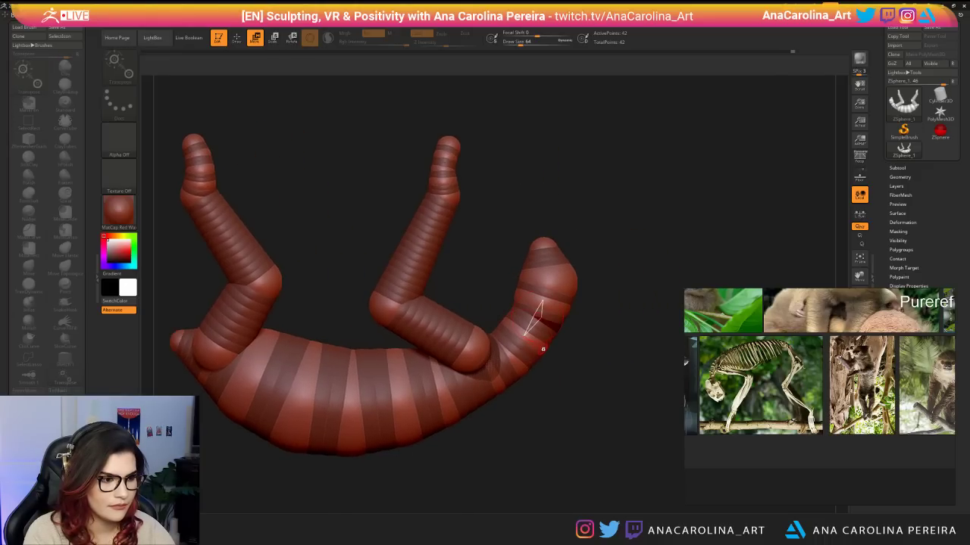
{"action": "key", "text": "q"}
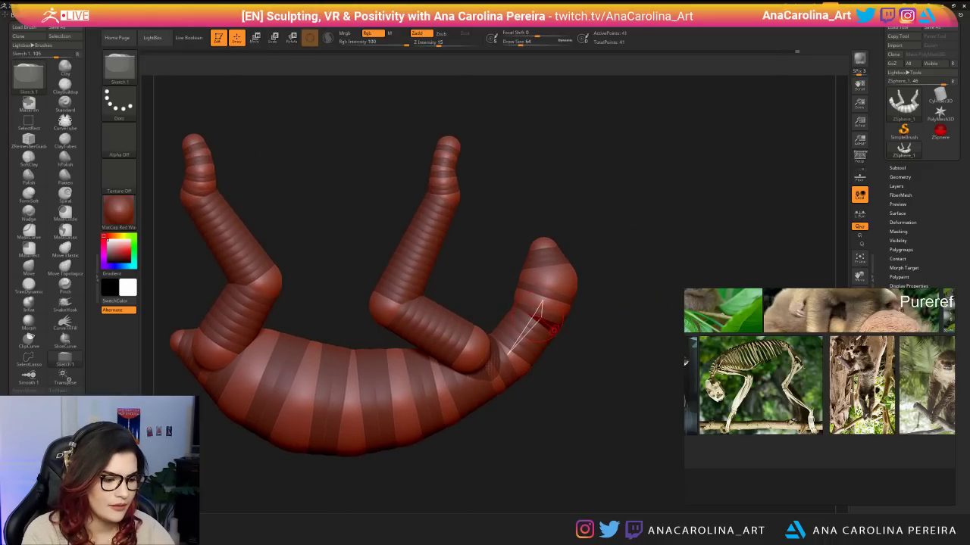
{"action": "key", "text": "w"}
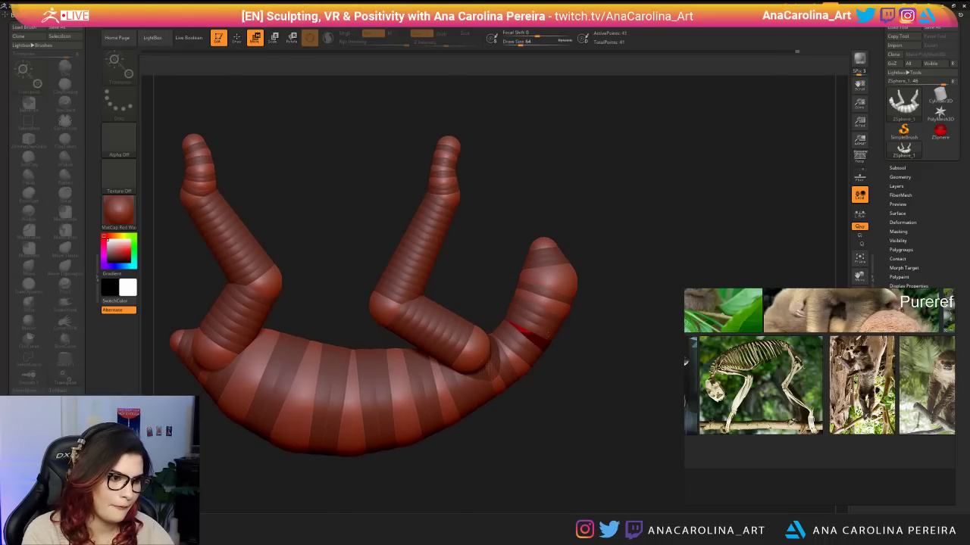
{"action": "left_click_drag", "start_coordinate": [507, 352], "coordinate": [543, 302]}
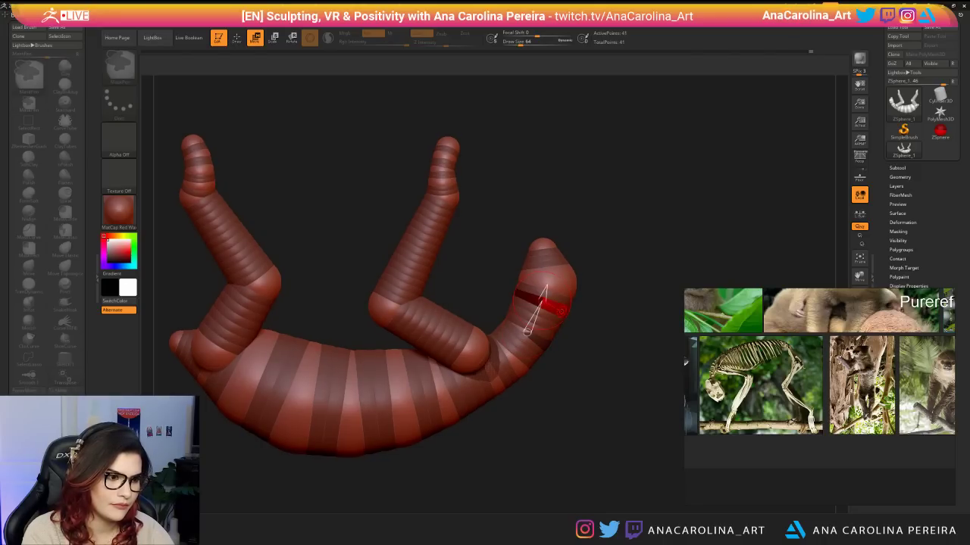
Remove a second ZSphere near the head and move the large head ZSphere down to the end of the neck.
{"action": "key", "text": "q"}
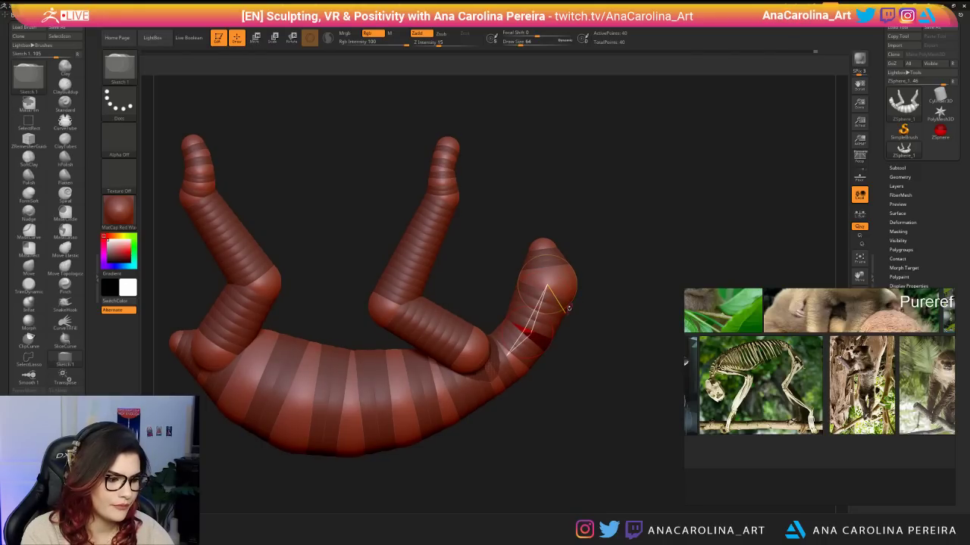
{"action": "key", "text": "w"}
{"action": "left_click_drag", "start_coordinate": [555, 297], "coordinate": [560, 310]}
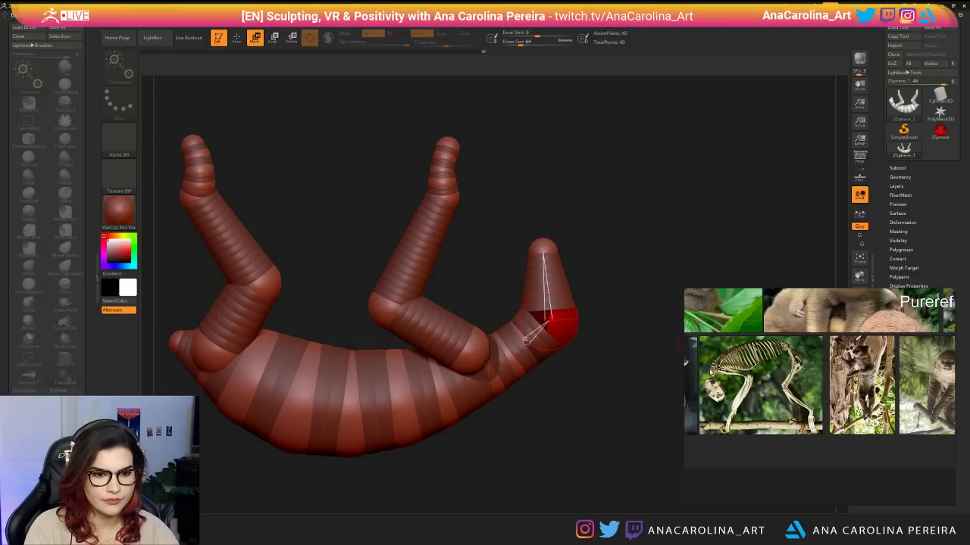
Lower the snout tip and adjust the head ZSphere to match the close-up photo of the hanging sloth.
{"action": "scroll", "coordinate": [732, 385], "scroll_direction": "down", "scroll_amount": 3}
{"action": "middle_click_drag", "start_coordinate": [888, 322], "coordinate": [821, 334]}
{"action": "scroll", "coordinate": [824, 336], "scroll_direction": "up", "scroll_amount": 6}
{"action": "middle_click_drag", "start_coordinate": [924, 344], "coordinate": [855, 352]}
{"action": "scroll", "coordinate": [854, 353], "scroll_direction": "up", "scroll_amount": 3}
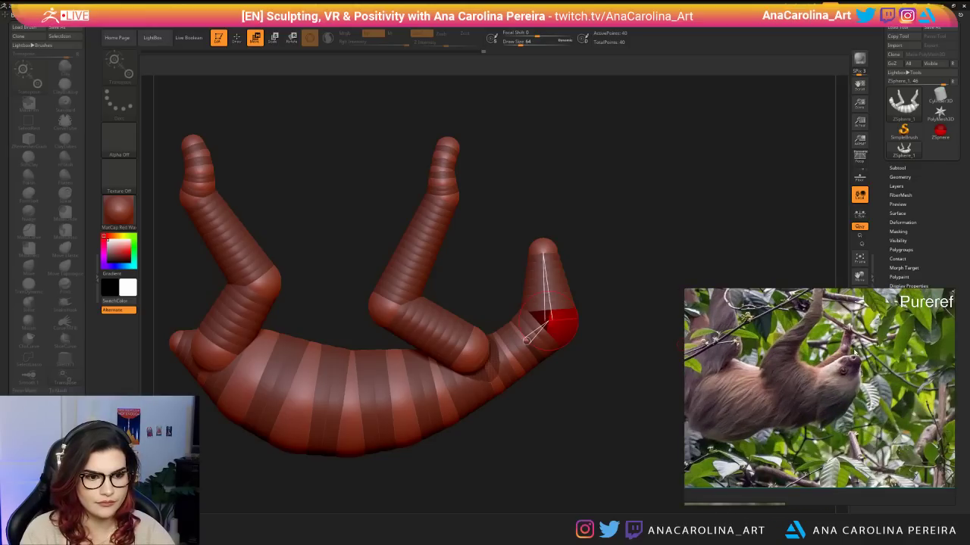
{"action": "scroll", "coordinate": [853, 353], "scroll_direction": "up", "scroll_amount": 1}
{"action": "left_click_drag", "start_coordinate": [543, 253], "coordinate": [563, 288]}
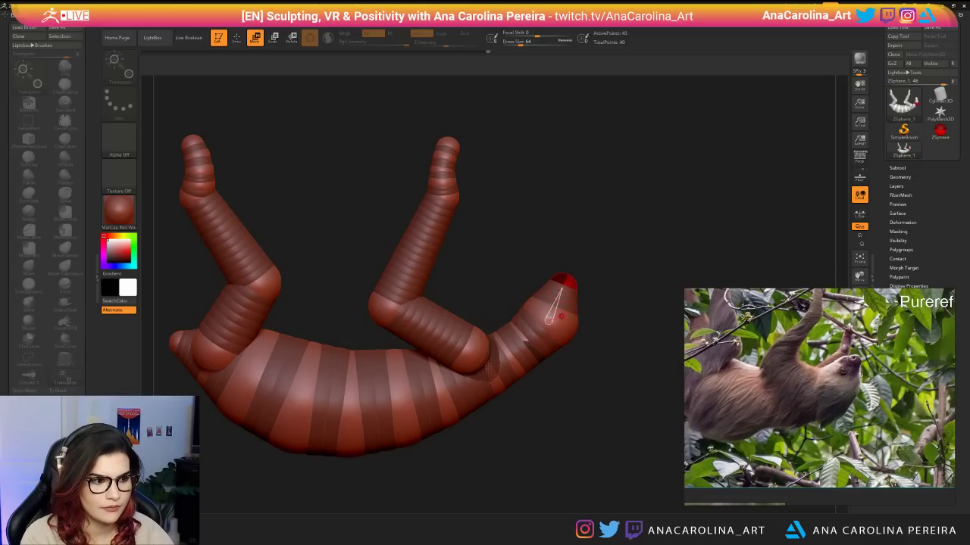
{"action": "left_click_drag", "start_coordinate": [553, 321], "coordinate": [555, 325]}
{"action": "mouse_move", "coordinate": [587, 368]}
{"action": "left_mouse_down"}
{"action": "mouse_move", "coordinate": [478, 368]}
{"action": "mouse_move", "coordinate": [580, 370]}
{"action": "left_mouse_up"}
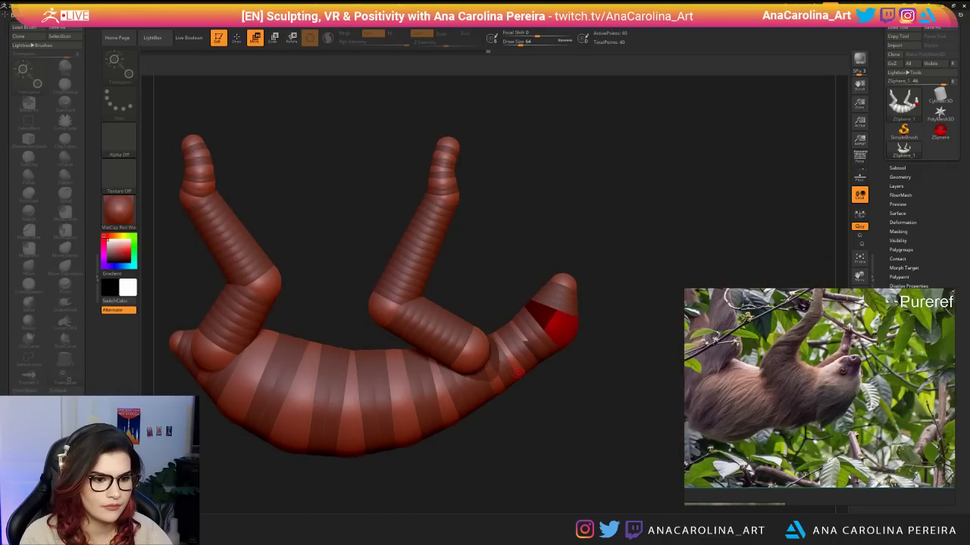
{"action": "left_click_drag", "start_coordinate": [563, 284], "coordinate": [555, 353]}
Examine the ZSphere sloth's proportions from the front and from both sides.
{"action": "key", "text": "e"}
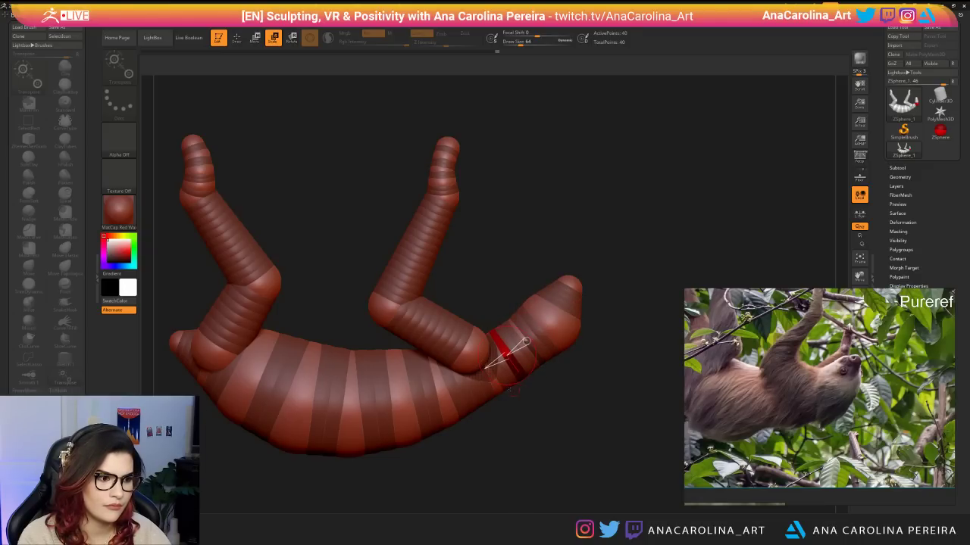
{"action": "left_click_drag", "start_coordinate": [506, 404], "coordinate": [561, 493]}
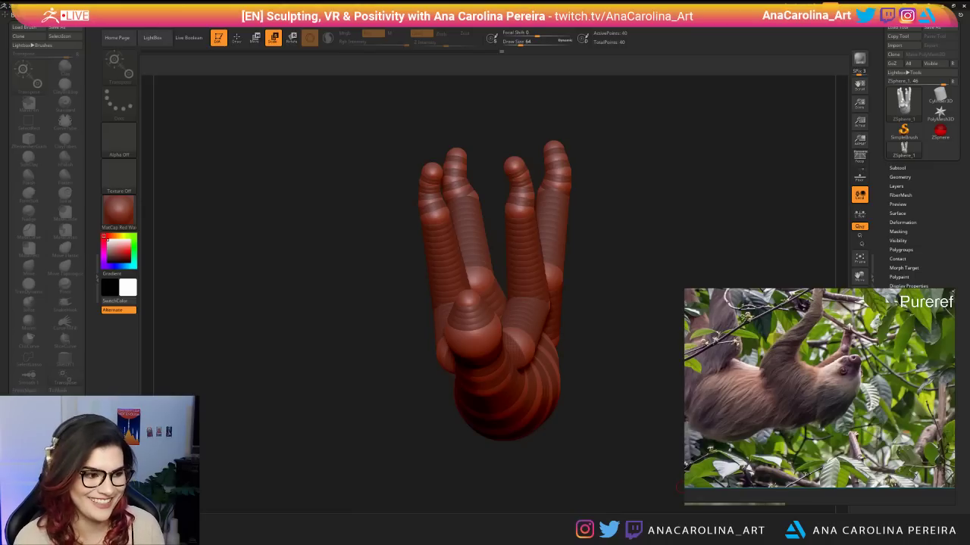
{"action": "left_click_drag", "start_coordinate": [342, 392], "coordinate": [322, 485]}
{"action": "left_click_drag", "start_coordinate": [583, 314], "coordinate": [582, 334], "text": "alt"}
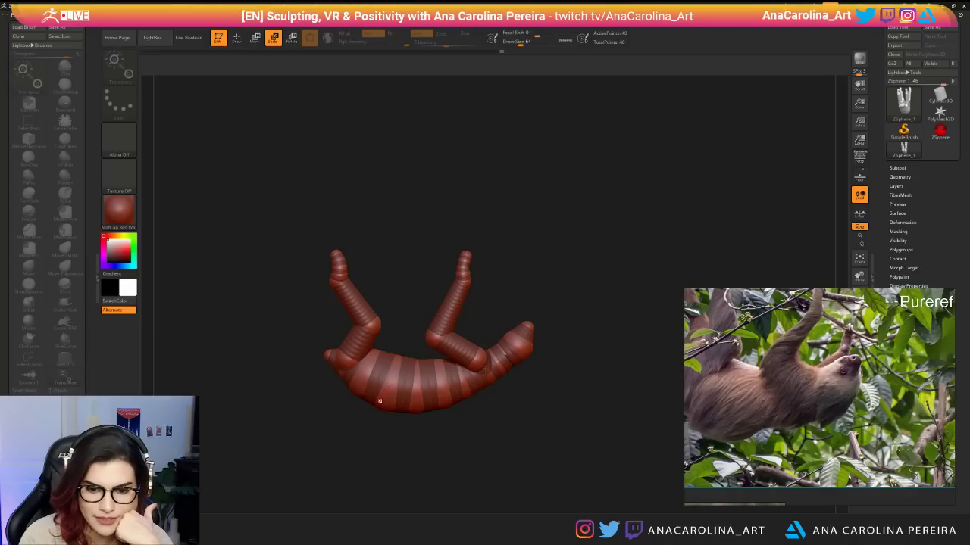
{"action": "left_click_drag", "start_coordinate": [404, 468], "coordinate": [392, 467]}
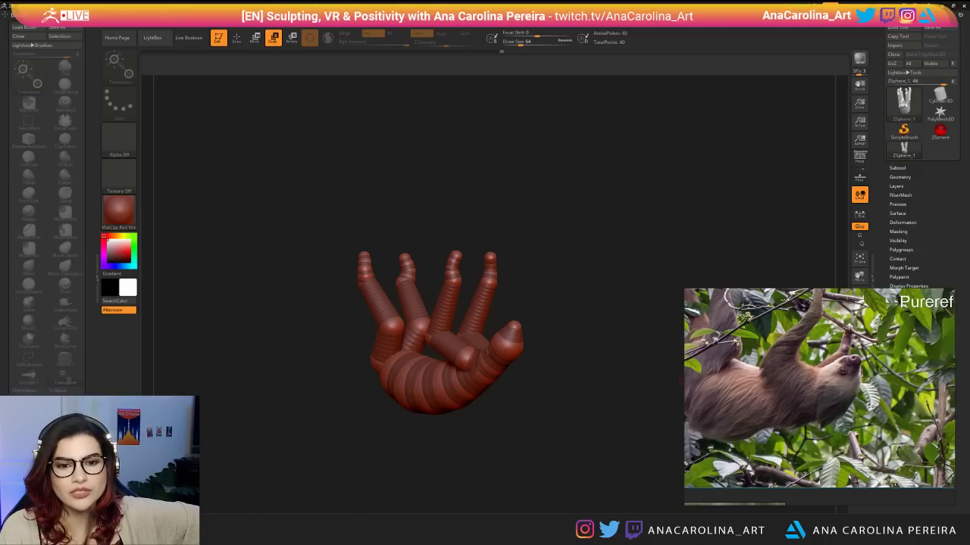
{"action": "left_click_drag", "start_coordinate": [622, 415], "coordinate": [515, 454]}
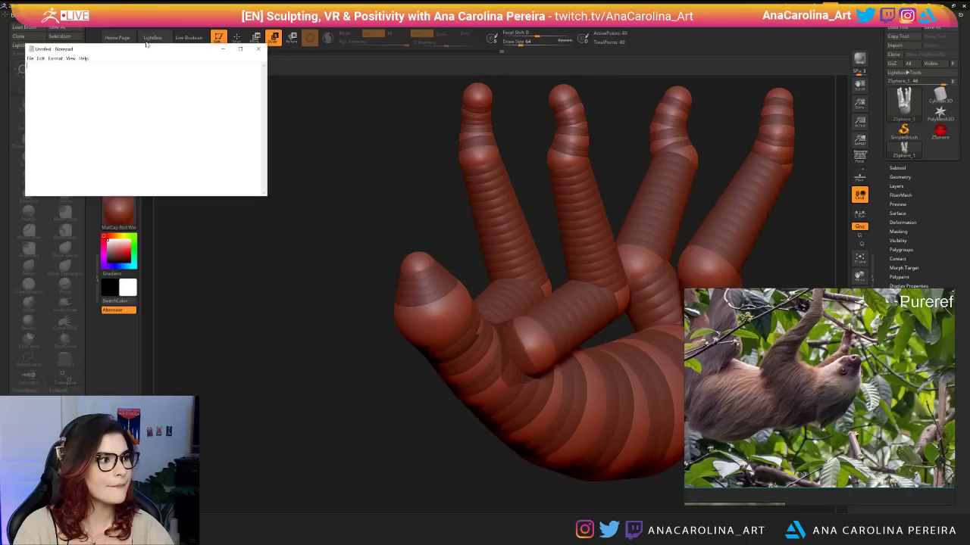
{"action": "left_click_drag", "start_coordinate": [150, 50], "coordinate": [0, 50]}
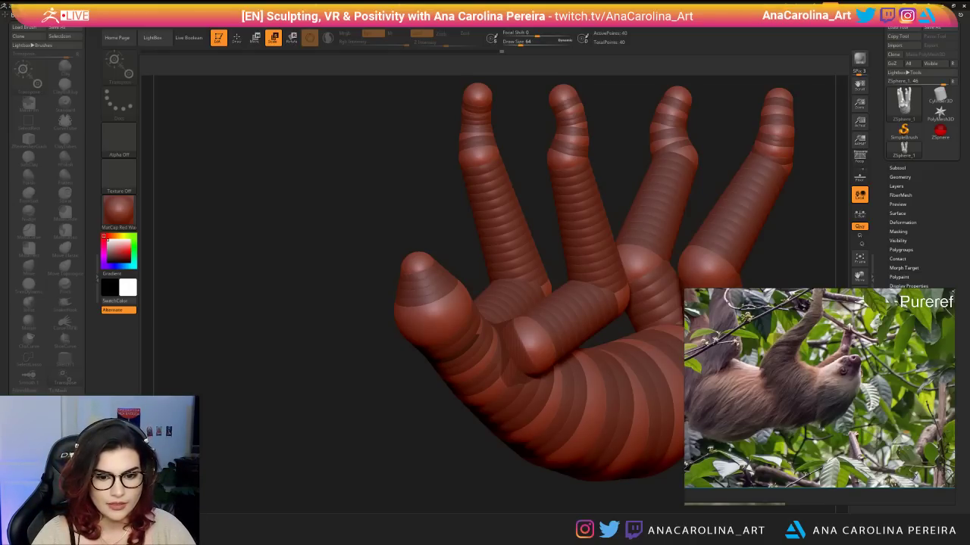
{"action": "left_click_drag", "start_coordinate": [431, 405], "coordinate": [250, 407]}
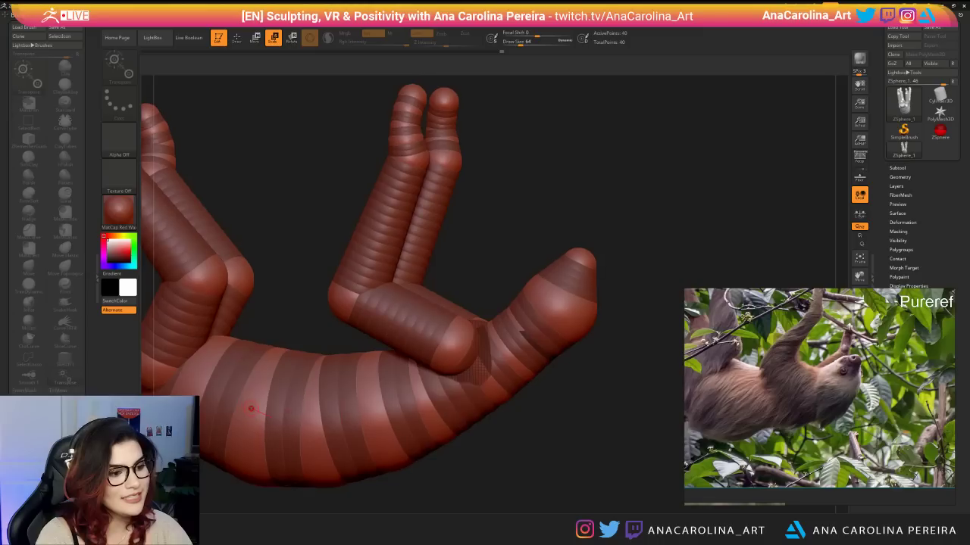
{"action": "left_click_drag", "start_coordinate": [476, 475], "coordinate": [542, 359], "text": "alt"}
{"action": "left_click_drag", "start_coordinate": [318, 449], "coordinate": [498, 452]}
{"action": "left_click_drag", "start_coordinate": [600, 404], "coordinate": [568, 402], "text": "alt"}
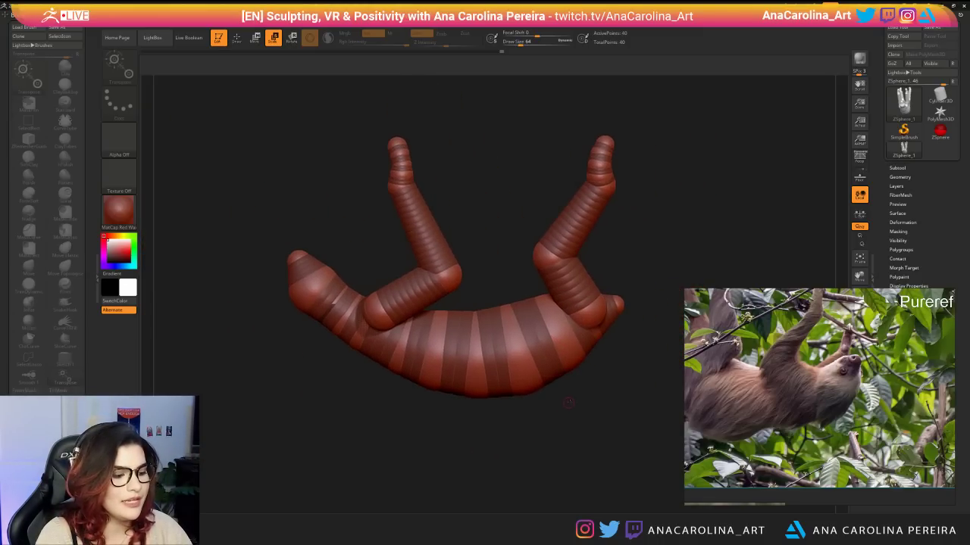
Move the reference window off the tool settings and set the Adaptive Skin's DynaMesh Resolution to 0.
{"action": "left_click_drag", "start_coordinate": [853, 309], "coordinate": [745, 340]}
{"action": "left_click_drag", "start_coordinate": [576, 319], "coordinate": [607, 351]}
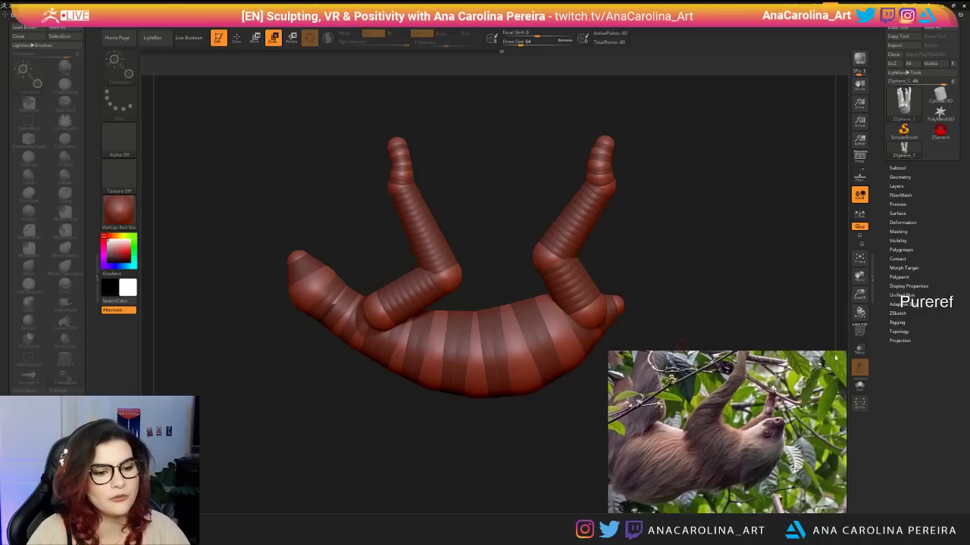
{"action": "left_click", "coordinate": [900, 304]}
{"action": "left_click_drag", "start_coordinate": [897, 325], "coordinate": [866, 331]}
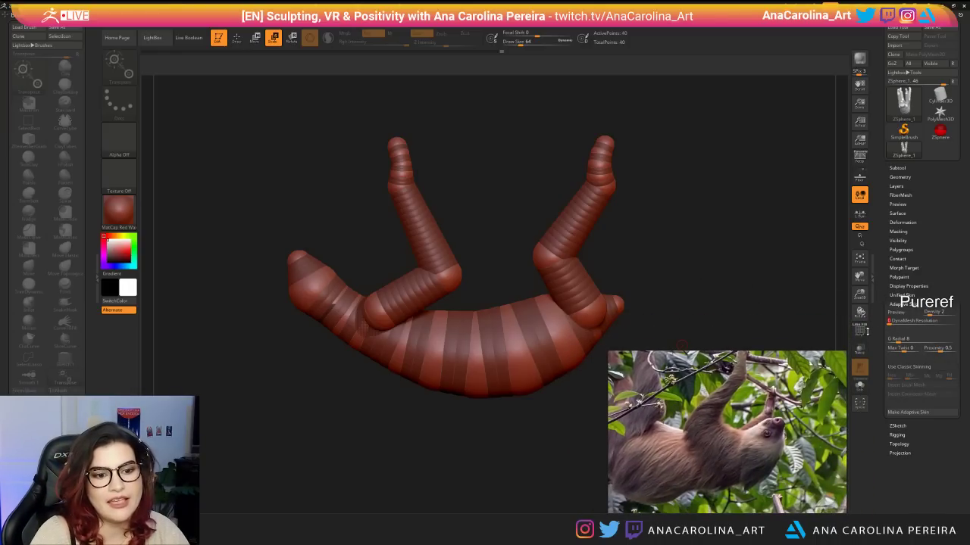
Preview the adaptive skin from another angle and return to the ZSphere display.
{"action": "left_click_drag", "start_coordinate": [635, 294], "coordinate": [705, 284]}
{"action": "key", "text": "a"}
{"action": "mouse_move", "coordinate": [530, 386]}
{"action": "left_mouse_down"}
{"action": "mouse_move", "coordinate": [568, 386]}
{"action": "mouse_move", "coordinate": [568, 428]}
{"action": "mouse_move", "coordinate": [522, 425]}
{"action": "mouse_move", "coordinate": [595, 437]}
{"action": "mouse_move", "coordinate": [519, 431]}
{"action": "mouse_move", "coordinate": [576, 421]}
{"action": "left_mouse_up"}
{"action": "key", "text": "a"}
Reposition the small wrist ZSpheres near the ends of the front limbs.
{"action": "key", "text": "w"}
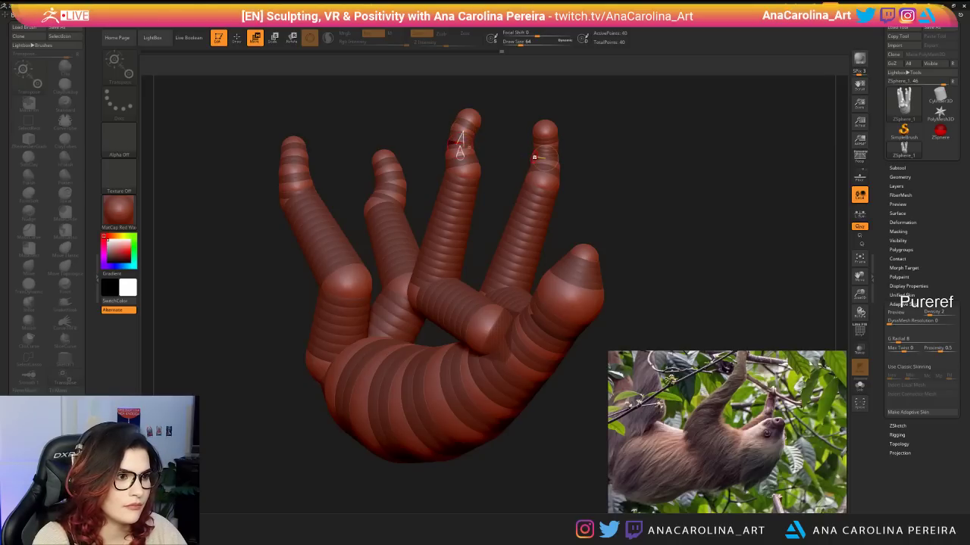
{"action": "left_click_drag", "start_coordinate": [546, 144], "coordinate": [543, 139]}
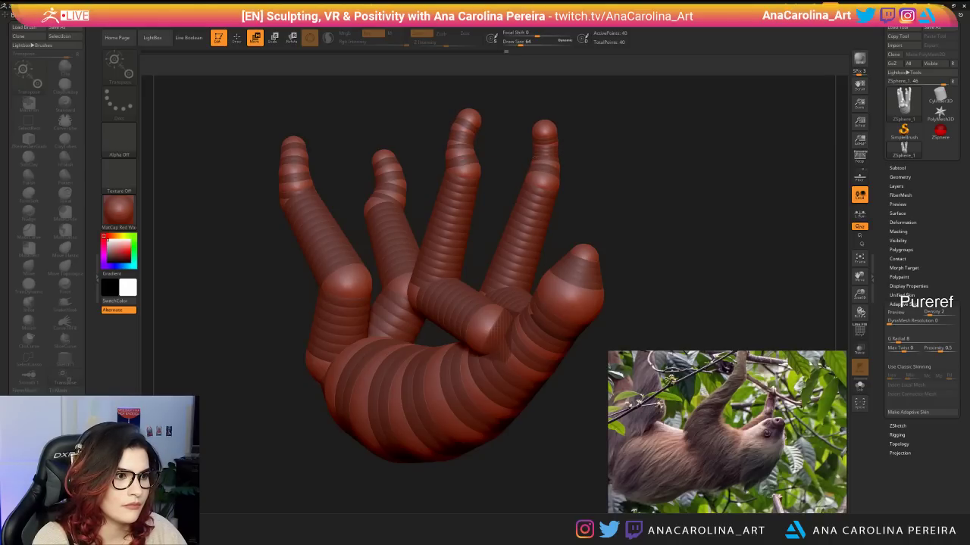
{"action": "right_click_drag", "start_coordinate": [545, 157], "coordinate": [562, 152], "text": "ctrl"}
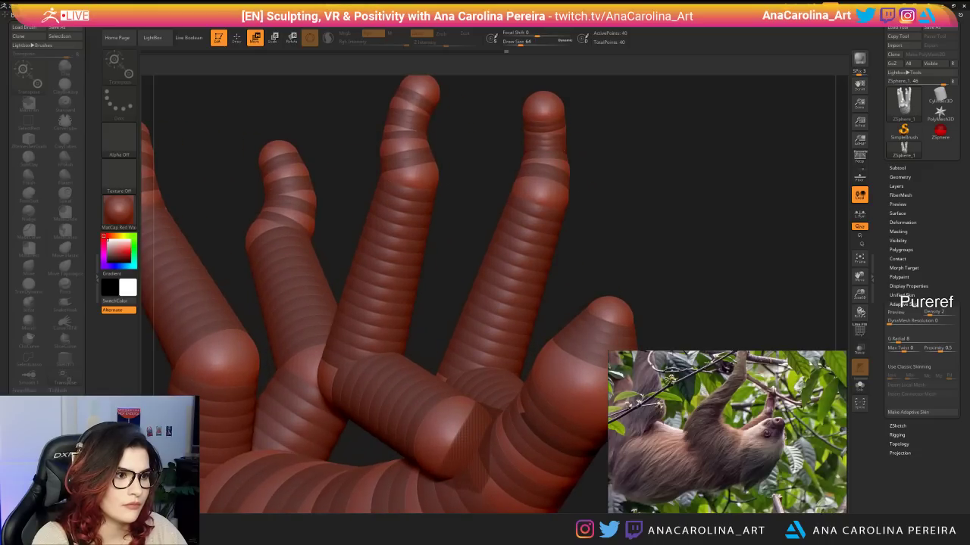
{"action": "left_click_drag", "start_coordinate": [562, 162], "coordinate": [567, 161]}
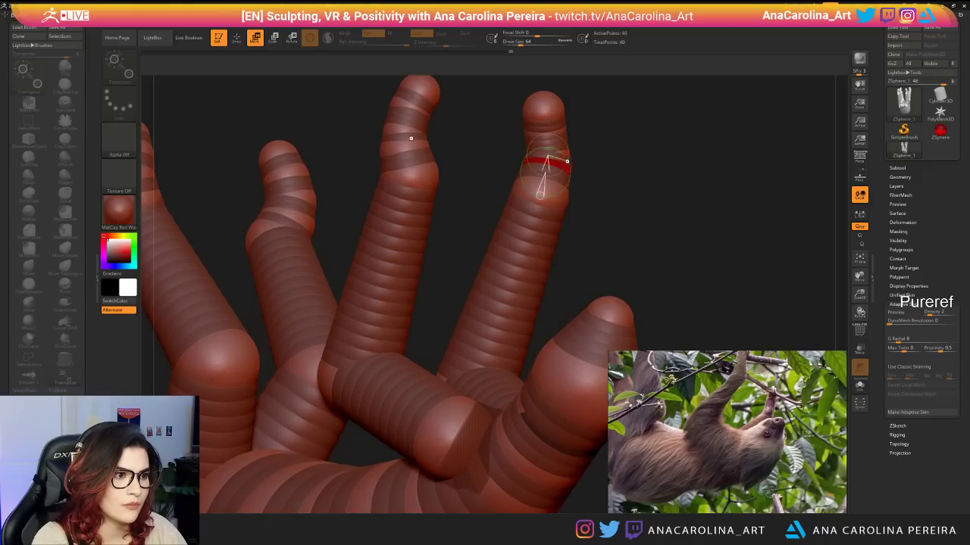
{"action": "left_click_drag", "start_coordinate": [561, 125], "coordinate": [565, 149]}
{"action": "right_click_drag", "start_coordinate": [570, 163], "coordinate": [600, 156], "text": "ctrl"}
Preview the ZSphere model as an adaptive skin and convert it to a PolyMesh3D.
{"action": "key", "text": "a"}
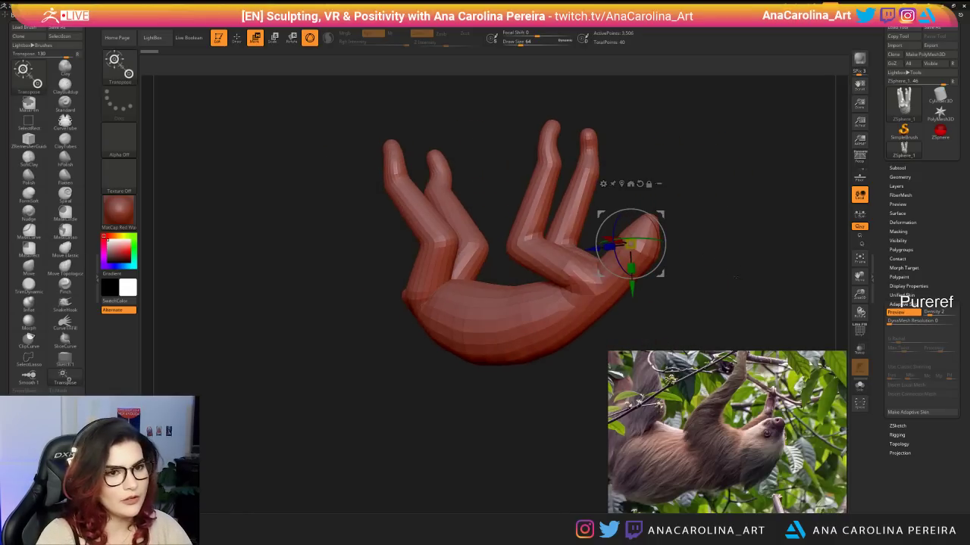
{"action": "right_click_drag", "start_coordinate": [814, 144], "coordinate": [780, 143], "text": "shift"}
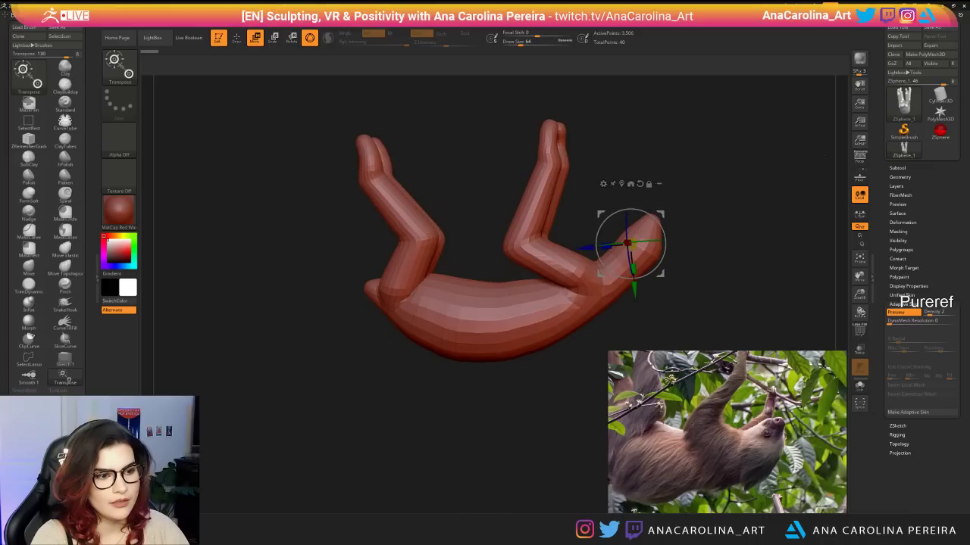
{"action": "left_click", "coordinate": [933, 56]}
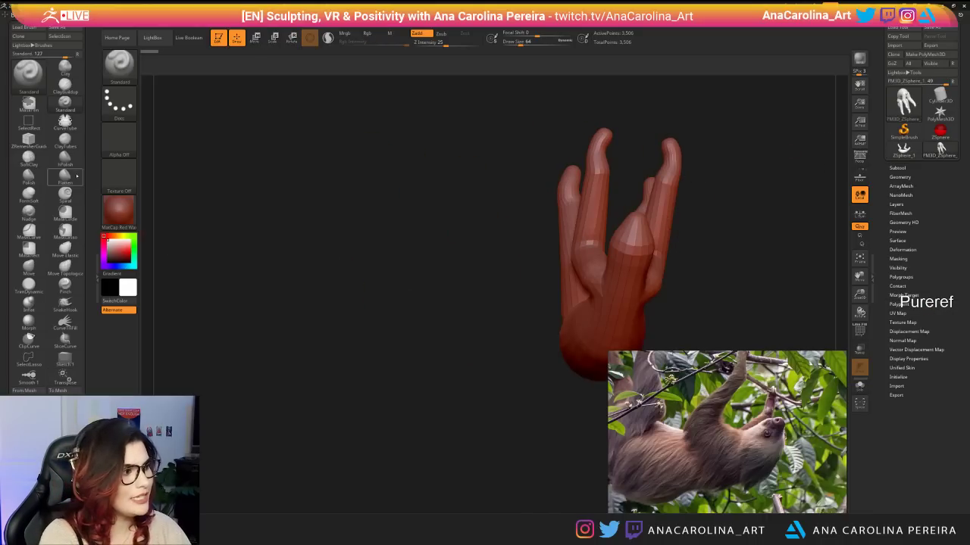
Assign BasicMaterial to the sloth mesh and view it from several sides, ending with the side profile.
{"action": "left_click", "coordinate": [119, 212]}
{"action": "left_click", "coordinate": [202, 335]}
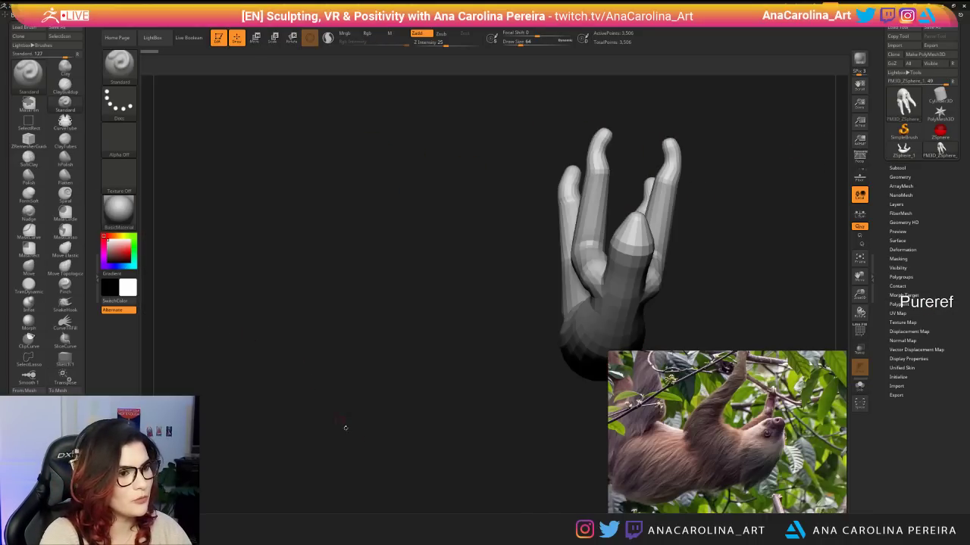
{"action": "right_click_drag", "start_coordinate": [346, 427], "coordinate": [530, 427]}
{"action": "right_click_drag", "start_coordinate": [227, 426], "coordinate": [385, 424]}
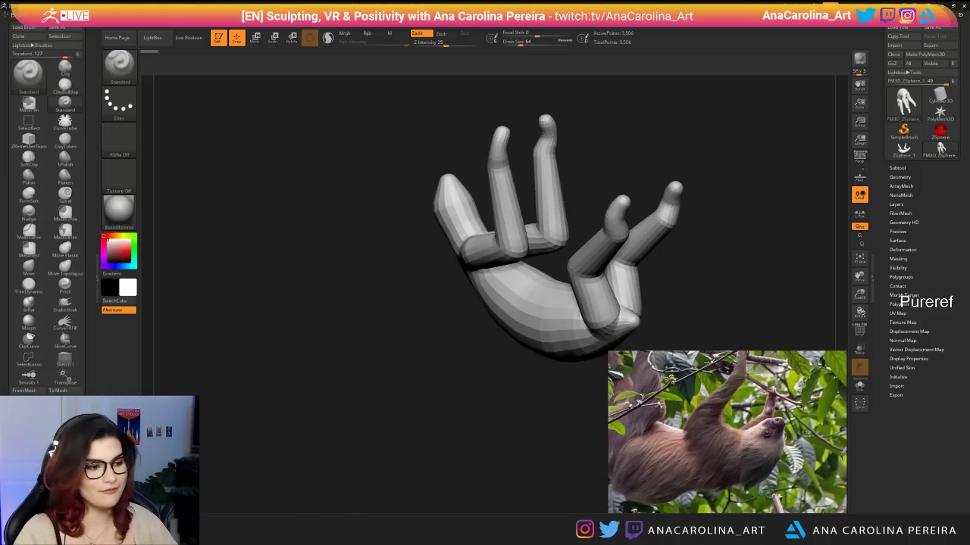
{"action": "left_click_drag", "start_coordinate": [461, 428], "coordinate": [458, 414]}
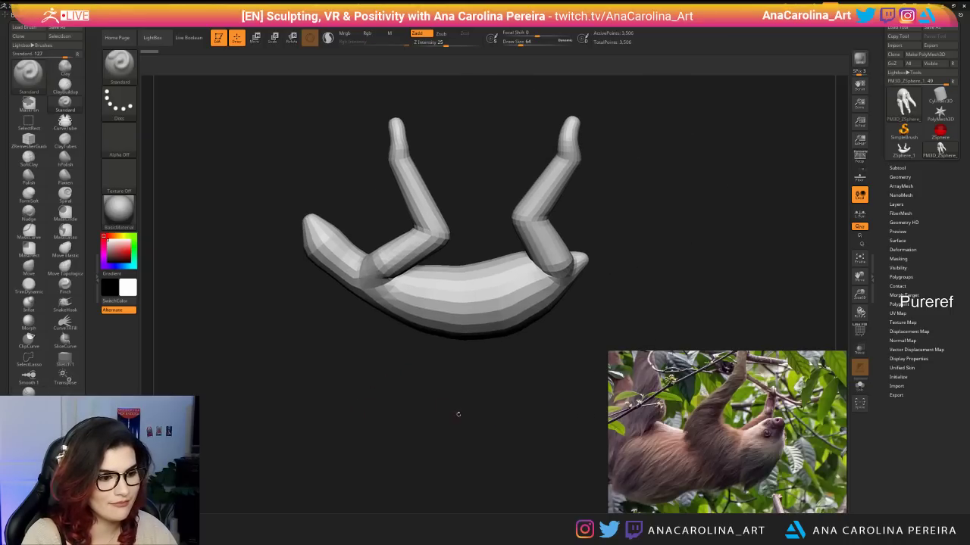
Choose the SnakeHook brush and set its Draw Size to 1000 and its Focal Shift to -44.
{"action": "key", "text": "b"}
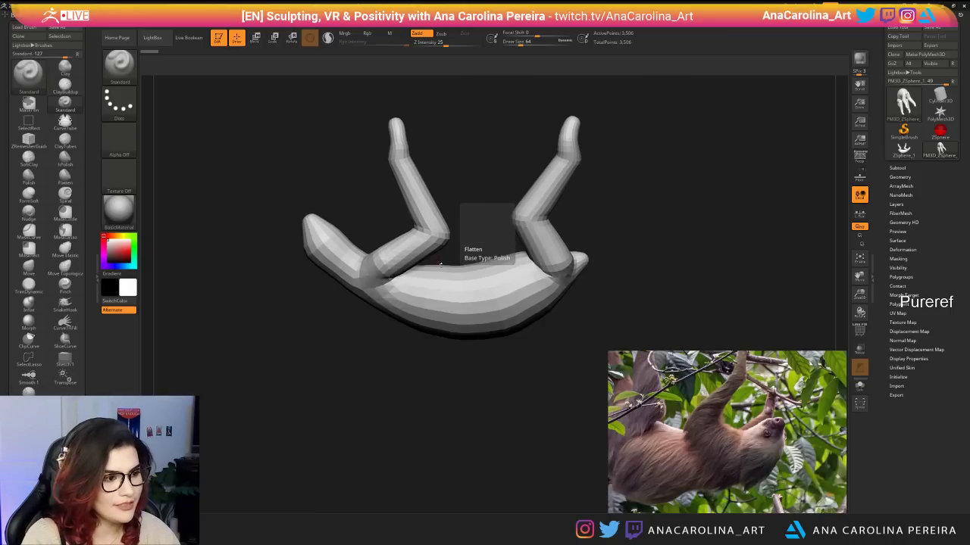
{"action": "key", "text": "b"}
{"action": "key", "text": "s"}
{"action": "key", "text": "h"}
{"action": "key", "text": "space"}
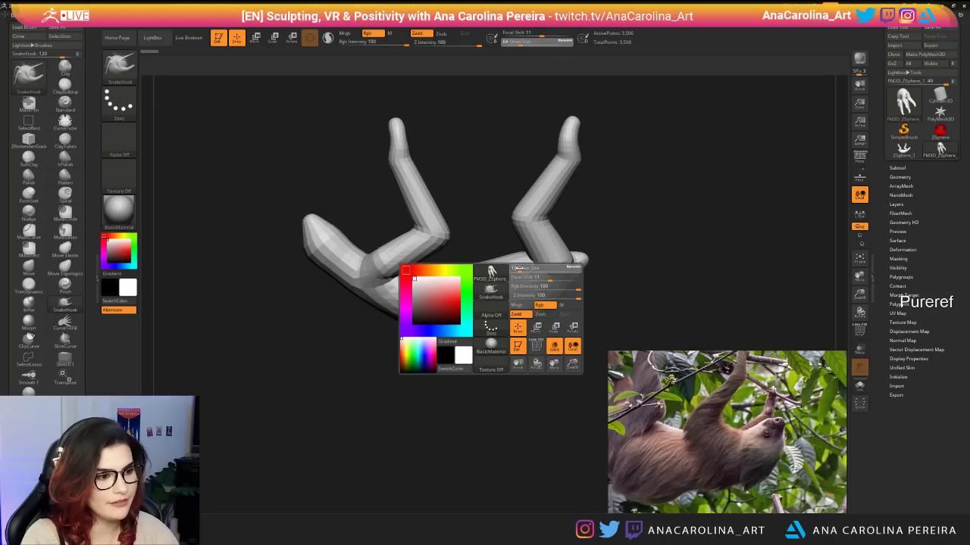
{"action": "left_click_drag", "start_coordinate": [519, 268], "coordinate": [582, 270]}
{"action": "key", "text": "space"}
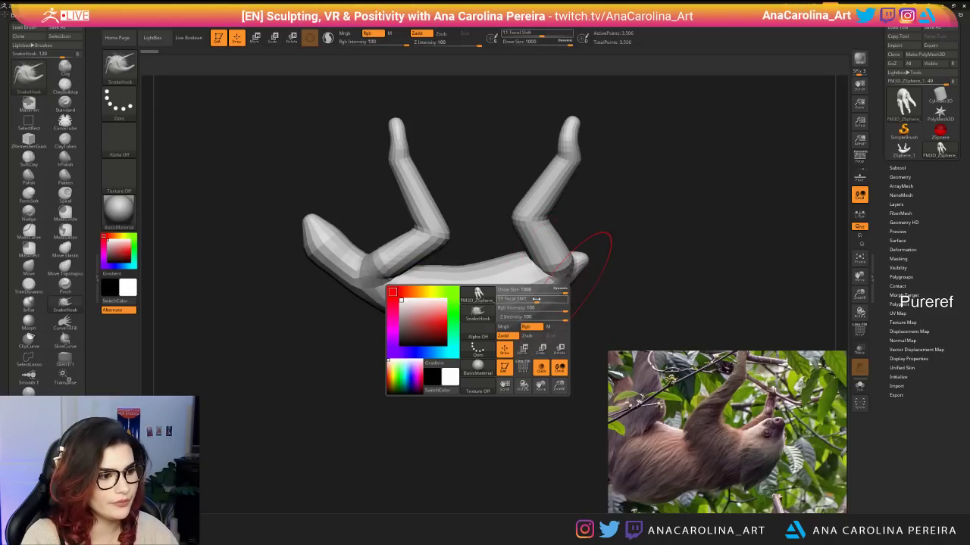
{"action": "left_click_drag", "start_coordinate": [535, 299], "coordinate": [517, 298]}
{"action": "mouse_move", "coordinate": [557, 251]}
{"action": "left_mouse_down"}
{"action": "mouse_move", "coordinate": [578, 162]}
{"action": "mouse_move", "coordinate": [538, 344]}
{"action": "mouse_move", "coordinate": [485, 292]}
{"action": "mouse_move", "coordinate": [249, 432]}
{"action": "mouse_move", "coordinate": [447, 301]}
{"action": "left_mouse_up"}
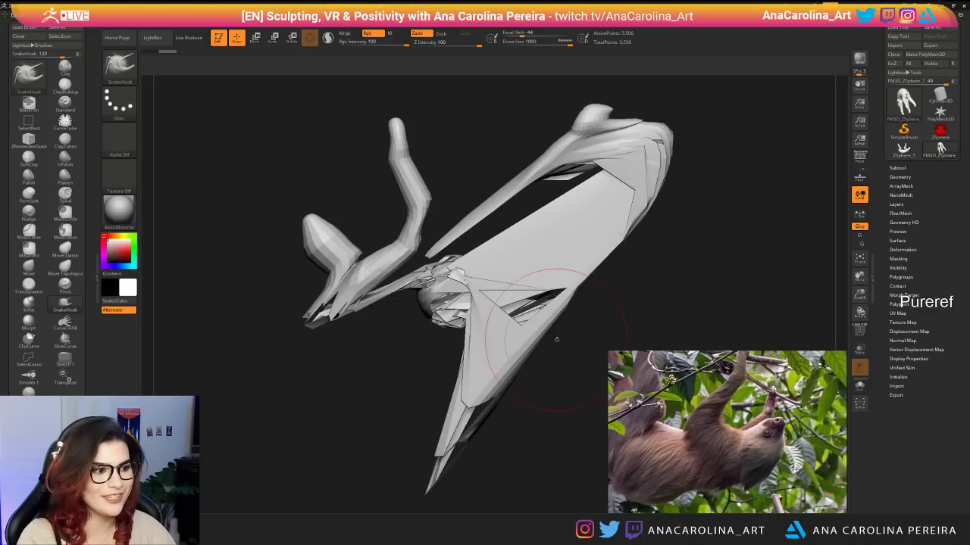
{"action": "key", "text": "ctrl+z"}
{"action": "key", "text": "ctrl+z"}
Pull the sloth's rear body and belly outward with SnakeHook to give the hanging torso a fuller, rounder curve.
{"action": "key", "text": "space"}
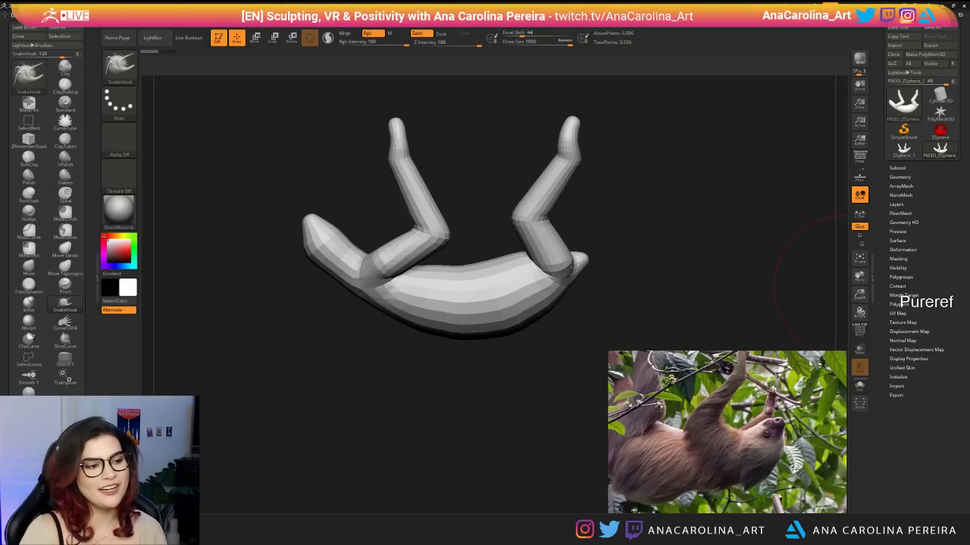
{"action": "key", "text": "space"}
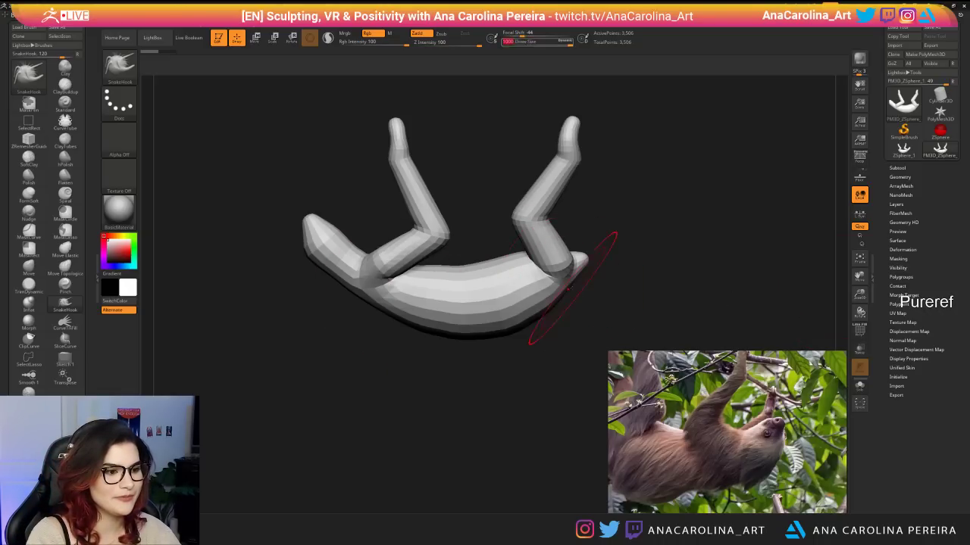
{"action": "left_click_drag", "start_coordinate": [556, 297], "coordinate": [576, 297]}
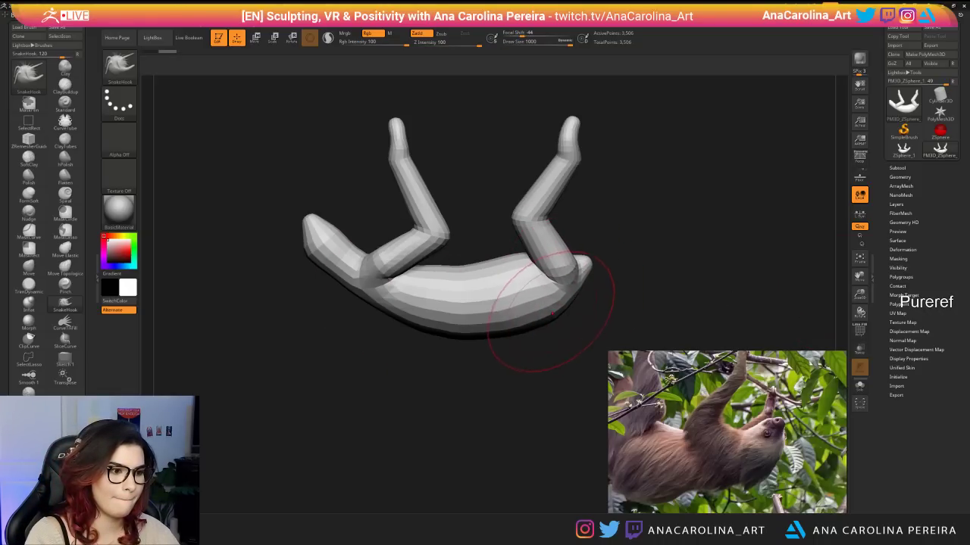
{"action": "mouse_move", "coordinate": [519, 326]}
{"action": "left_mouse_down"}
{"action": "mouse_move", "coordinate": [485, 339]}
{"action": "mouse_move", "coordinate": [553, 314]}
{"action": "left_mouse_up"}
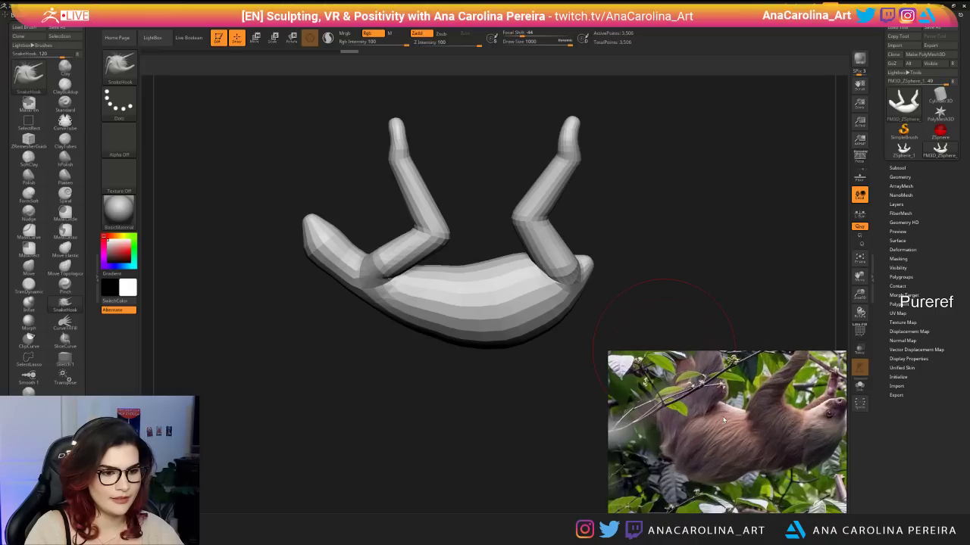
Set the Draw Size to 576 and shape the base of the front limbs where they join the neck.
{"action": "key", "text": "space"}
{"action": "mouse_move", "coordinate": [344, 234]}
{"action": "left_mouse_down"}
{"action": "mouse_move", "coordinate": [334, 234]}
{"action": "mouse_move", "coordinate": [378, 217]}
{"action": "mouse_move", "coordinate": [379, 249]}
{"action": "left_mouse_up"}
{"action": "key", "text": "space"}
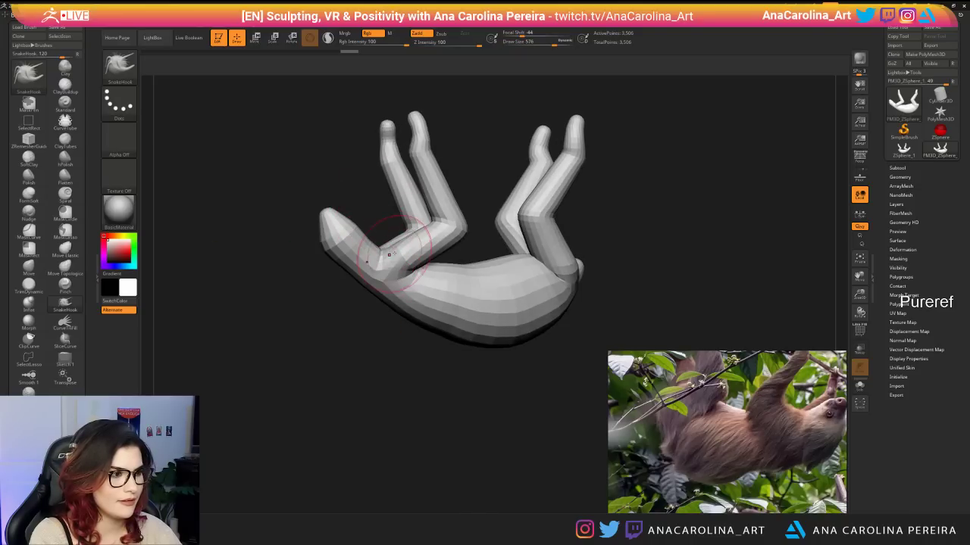
{"action": "right_click_drag", "start_coordinate": [385, 239], "coordinate": [381, 242]}
{"action": "left_click_drag", "start_coordinate": [381, 242], "coordinate": [392, 238], "text": "shift"}
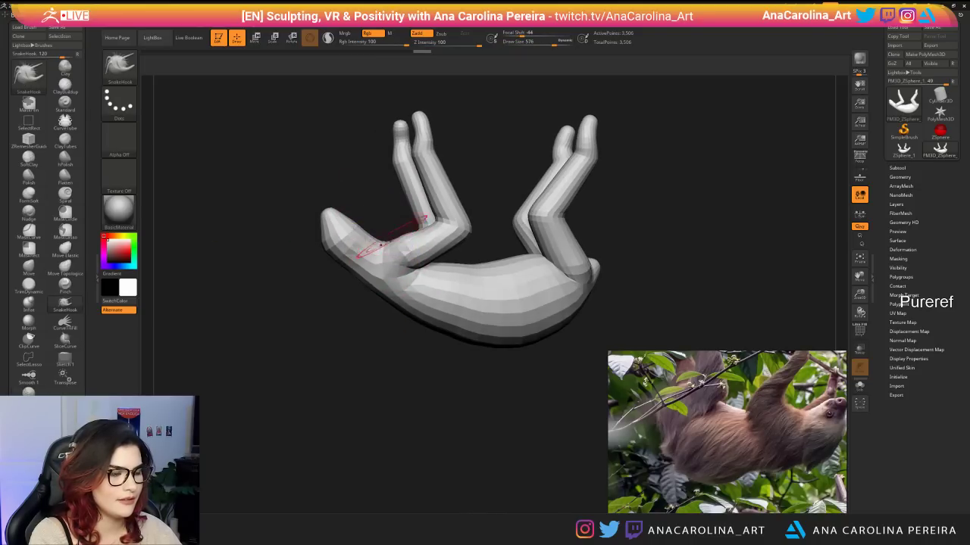
Set the Draw Size to 517 and adjust the volume of the upper arms between shoulder and elbow.
{"action": "right_click_drag", "start_coordinate": [397, 234], "coordinate": [390, 231]}
{"action": "key", "text": "space"}
{"action": "left_click_drag", "start_coordinate": [390, 230], "coordinate": [388, 230]}
{"action": "key", "text": "space"}
{"action": "left_click_drag", "start_coordinate": [413, 274], "coordinate": [409, 273]}
{"action": "right_click_drag", "start_coordinate": [416, 235], "coordinate": [420, 216]}
{"action": "left_click_drag", "start_coordinate": [422, 218], "coordinate": [426, 219]}
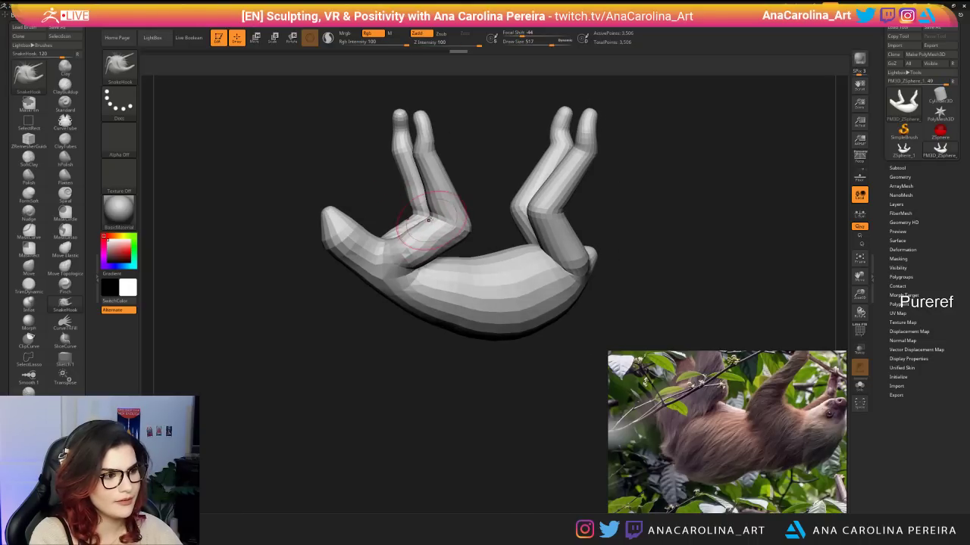
Set the Draw Size to 437, then slim and smooth the front forearms above the elbows into a tapered shape.
{"action": "right_click_drag", "start_coordinate": [402, 227], "coordinate": [385, 226]}
{"action": "key", "text": "space"}
{"action": "left_click_drag", "start_coordinate": [455, 176], "coordinate": [449, 177]}
{"action": "right_click_drag", "start_coordinate": [449, 177], "coordinate": [446, 181]}
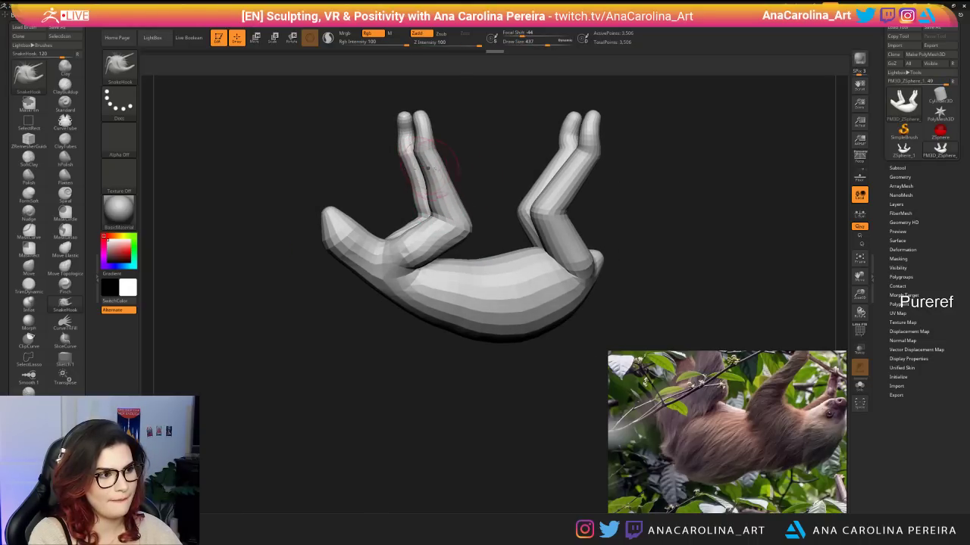
{"action": "mouse_move", "coordinate": [427, 169]}
{"action": "right_mouse_down"}
{"action": "mouse_move", "coordinate": [429, 184]}
{"action": "mouse_move", "coordinate": [454, 169]}
{"action": "right_mouse_up"}
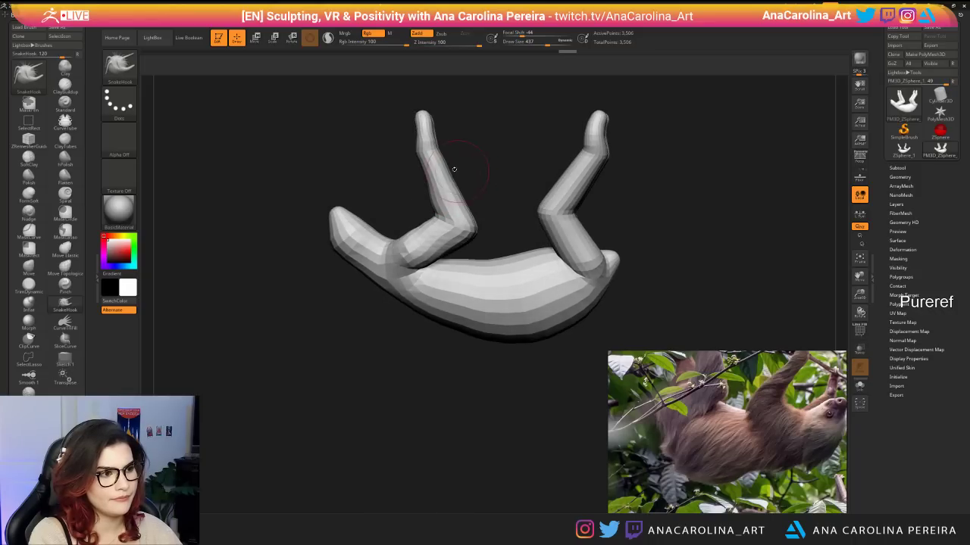
{"action": "key", "text": "shift"}
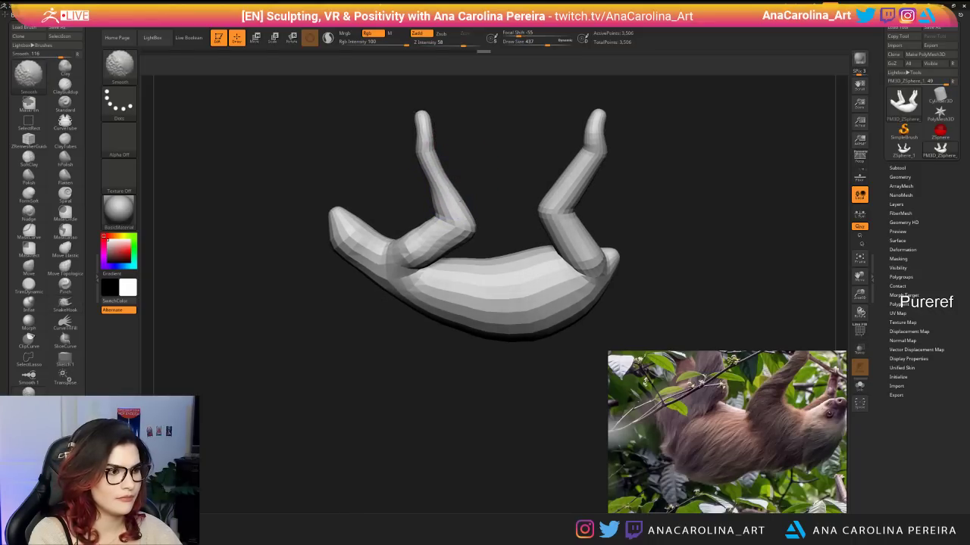
{"action": "key", "text": "shift"}
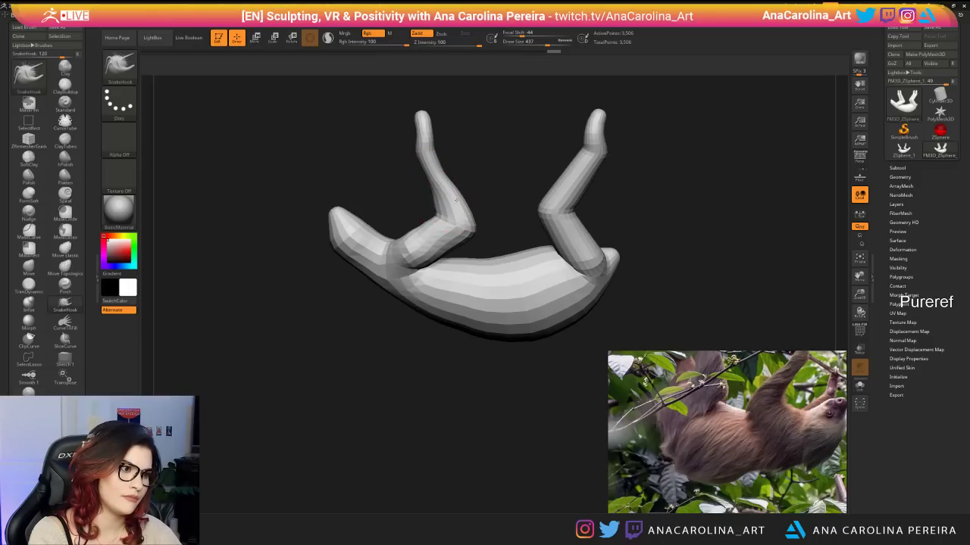
Refine the front forearms near the elbows with SnakeHook down to Draw Size 305, and smooth their inner sides.
{"action": "right_click_drag", "start_coordinate": [470, 220], "coordinate": [457, 248]}
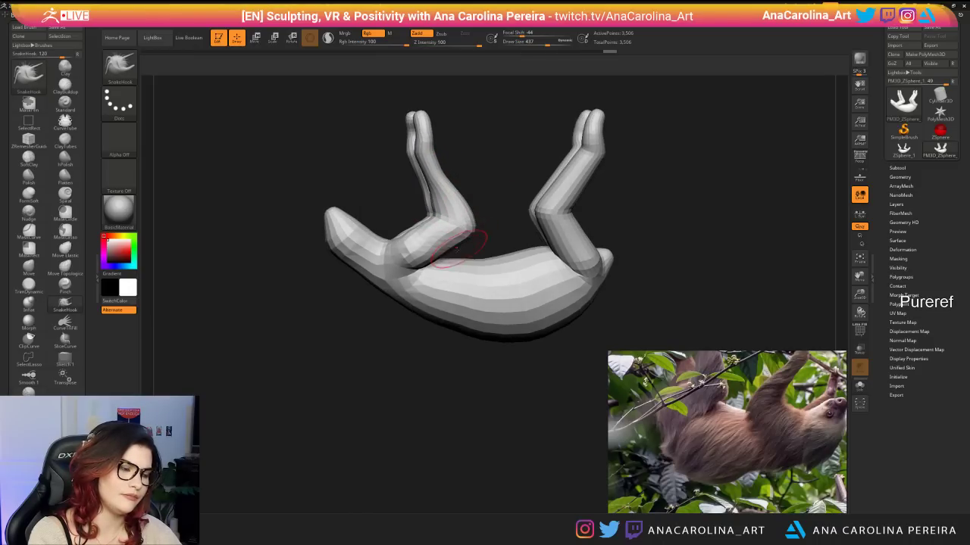
{"action": "right_click_drag", "start_coordinate": [475, 182], "coordinate": [459, 201]}
{"action": "key", "text": "space"}
{"action": "left_click_drag", "start_coordinate": [461, 202], "coordinate": [456, 201]}
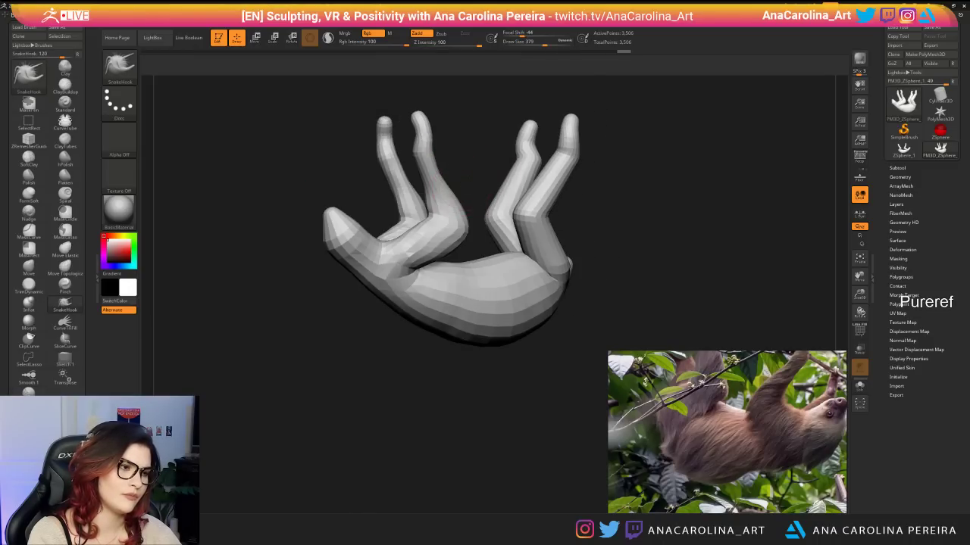
{"action": "key", "text": "space"}
{"action": "mouse_move", "coordinate": [447, 198]}
{"action": "right_mouse_down"}
{"action": "mouse_move", "coordinate": [458, 191]}
{"action": "mouse_move", "coordinate": [456, 174]}
{"action": "right_mouse_up"}
{"action": "key", "text": "space"}
{"action": "left_click_drag", "start_coordinate": [435, 197], "coordinate": [431, 197]}
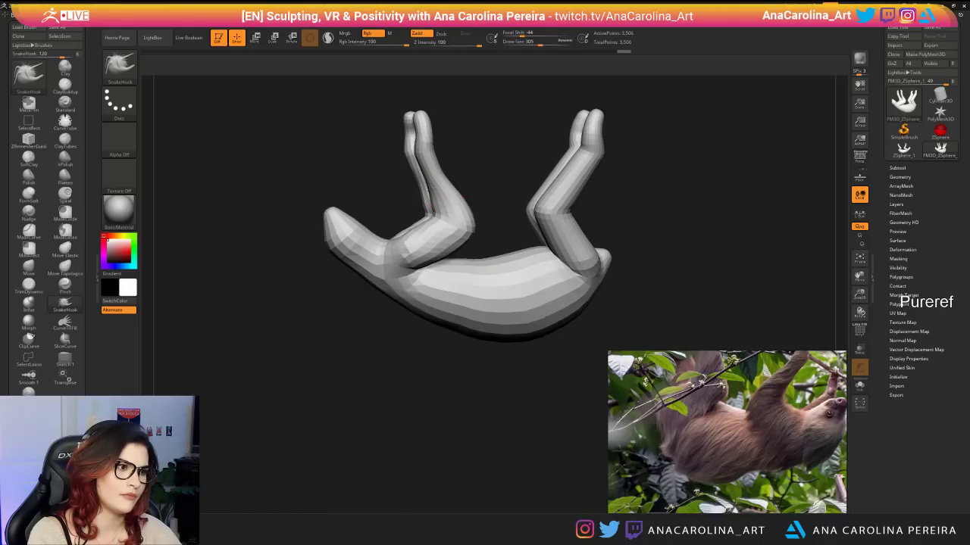
{"action": "key", "text": "shift"}
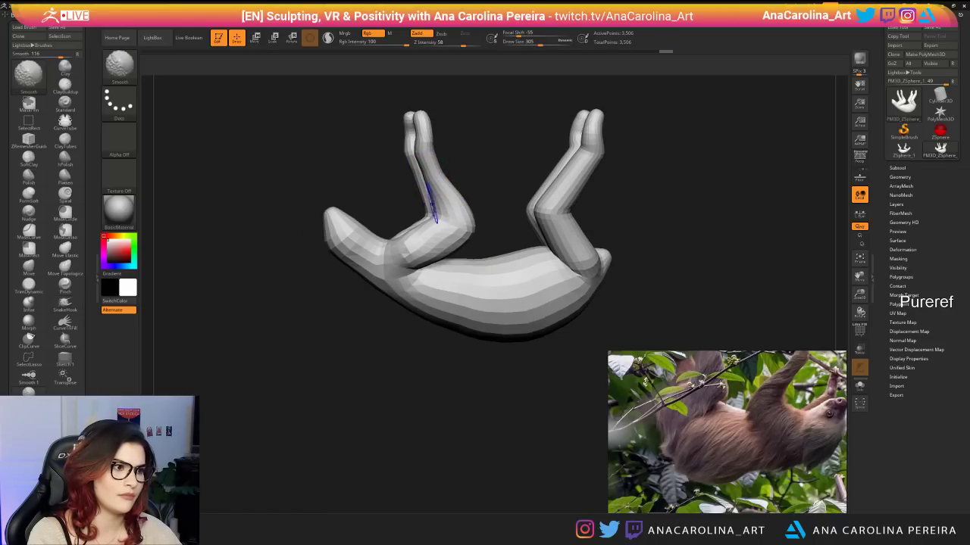
{"action": "right_click_drag", "start_coordinate": [430, 203], "coordinate": [382, 197]}
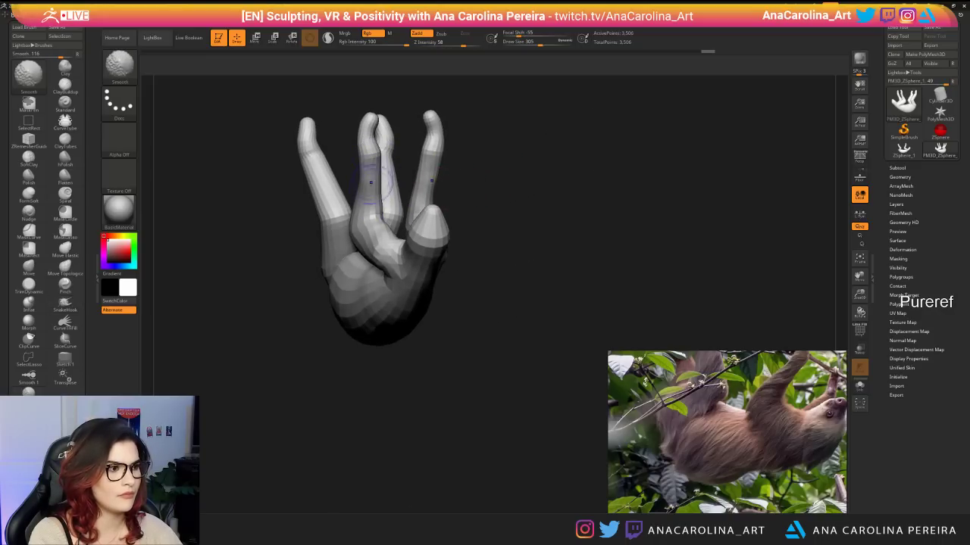
{"action": "key", "text": "shift"}
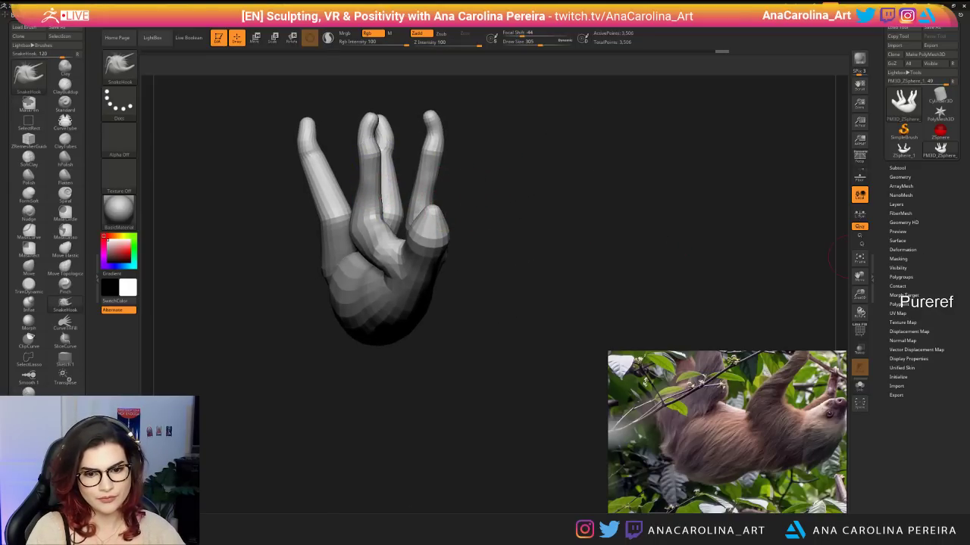
Thicken and smooth the upper arms of the front limbs with SnakeHook at Draw Size 493.
{"action": "mouse_move", "coordinate": [423, 225]}
{"action": "right_mouse_down"}
{"action": "mouse_move", "coordinate": [412, 318]}
{"action": "mouse_move", "coordinate": [444, 331]}
{"action": "mouse_move", "coordinate": [455, 370]}
{"action": "mouse_move", "coordinate": [437, 368]}
{"action": "right_mouse_up"}
{"action": "key", "text": "space"}
{"action": "left_click_drag", "start_coordinate": [437, 368], "coordinate": [447, 368]}
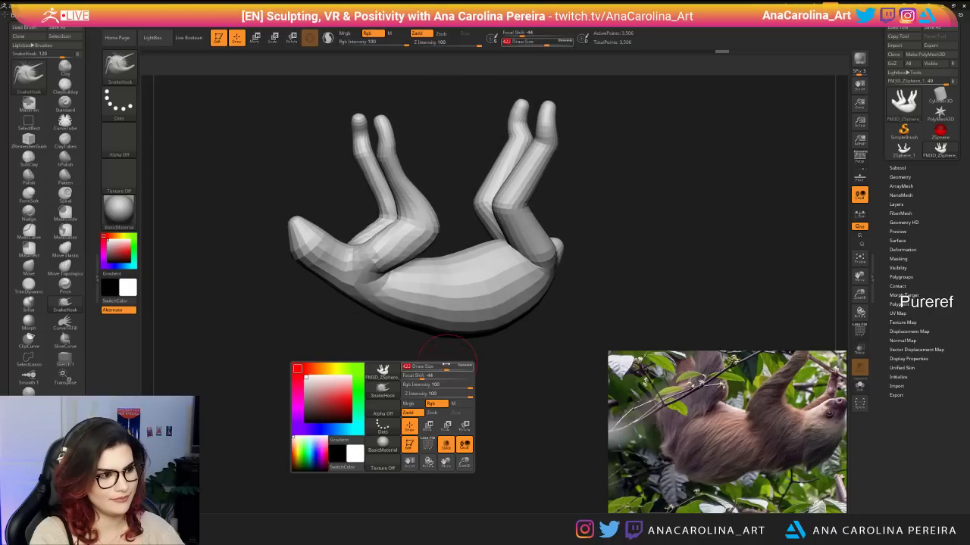
{"action": "mouse_move", "coordinate": [447, 368]}
{"action": "right_mouse_down"}
{"action": "mouse_move", "coordinate": [430, 361]}
{"action": "mouse_move", "coordinate": [378, 265]}
{"action": "right_mouse_up"}
{"action": "key", "text": "space"}
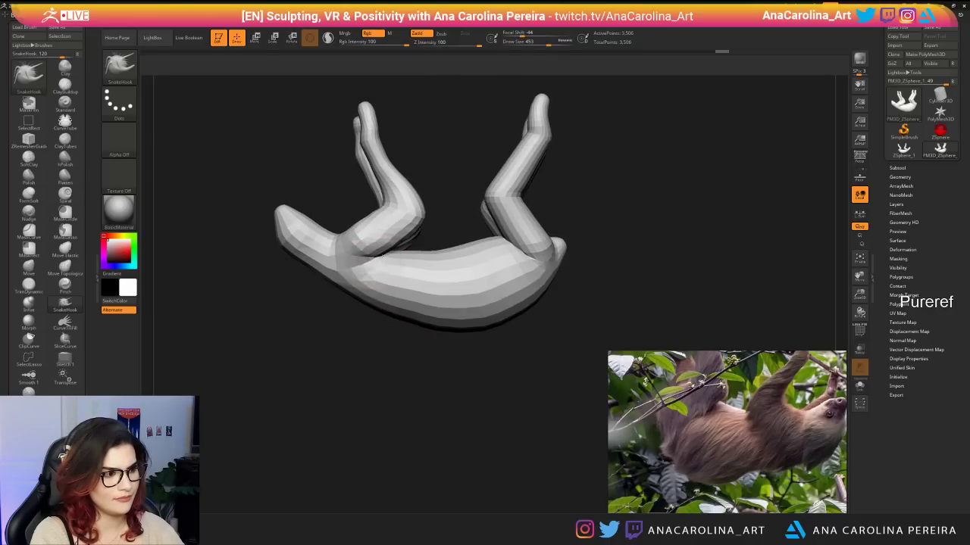
{"action": "left_click_drag", "start_coordinate": [400, 229], "coordinate": [397, 234], "text": "shift"}
{"action": "right_click_drag", "start_coordinate": [430, 246], "coordinate": [440, 231]}
Set the Draw Size to 753 and reshape the hips where the hind limbs join the body.
{"action": "key", "text": "space"}
{"action": "left_click_drag", "start_coordinate": [442, 252], "coordinate": [461, 252]}
{"action": "key", "text": "space"}
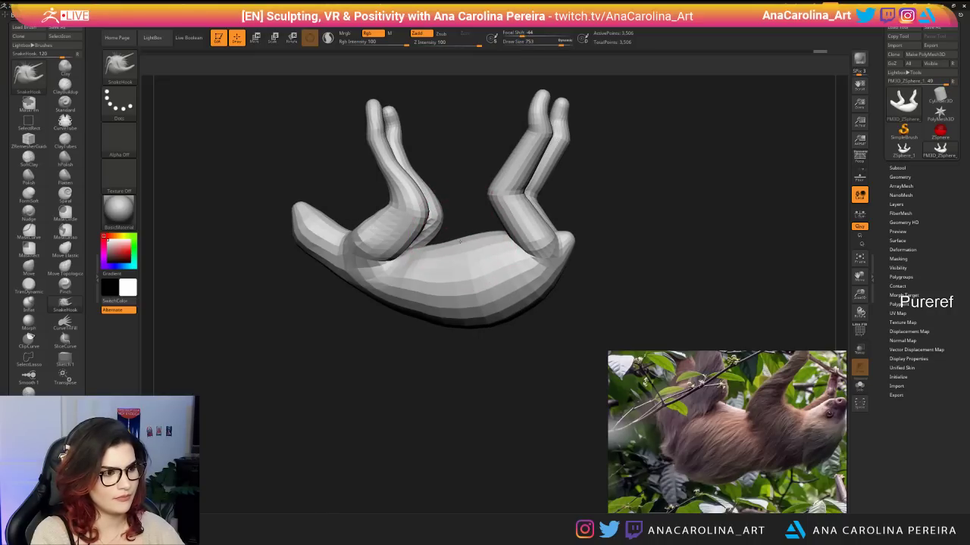
{"action": "right_click_drag", "start_coordinate": [460, 240], "coordinate": [529, 238]}
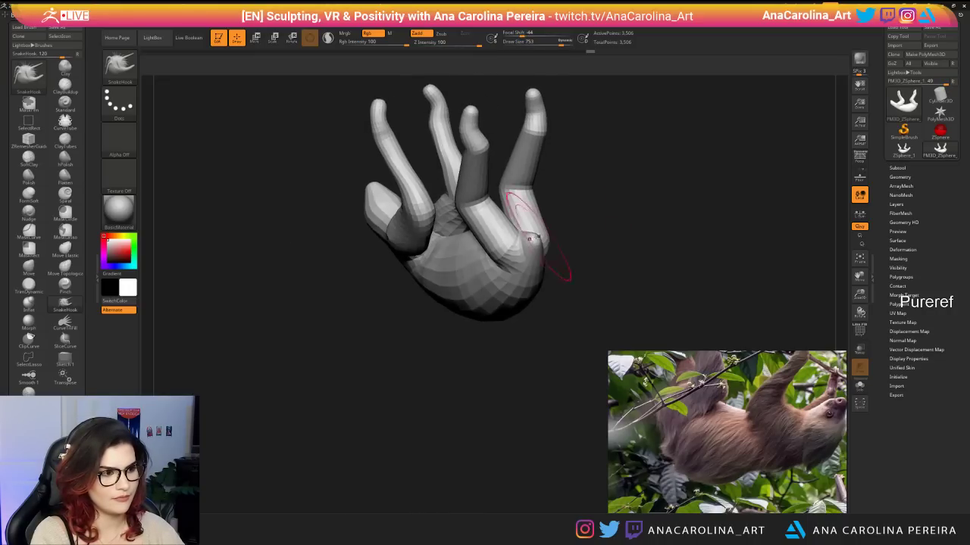
{"action": "left_click_drag", "start_coordinate": [533, 239], "coordinate": [543, 224]}
{"action": "right_click_drag", "start_coordinate": [565, 232], "coordinate": [584, 227]}
Set the Draw Size to 676 and pull the hind thighs out into thicker, rounder forms.
{"action": "key", "text": "space"}
{"action": "left_click_drag", "start_coordinate": [565, 253], "coordinate": [536, 247]}
{"action": "right_click_drag", "start_coordinate": [576, 229], "coordinate": [562, 222]}
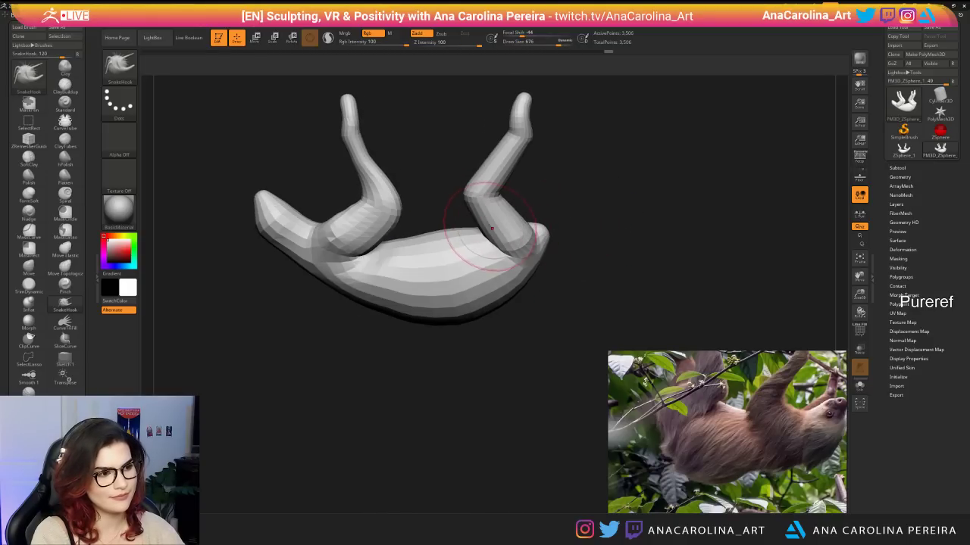
{"action": "mouse_move", "coordinate": [491, 228]}
{"action": "left_mouse_down"}
{"action": "mouse_move", "coordinate": [481, 234]}
{"action": "mouse_move", "coordinate": [575, 209]}
{"action": "mouse_move", "coordinate": [539, 225]}
{"action": "left_mouse_up"}
{"action": "mouse_move", "coordinate": [576, 212]}
{"action": "left_mouse_down"}
{"action": "mouse_move", "coordinate": [644, 203]}
{"action": "mouse_move", "coordinate": [601, 200]}
{"action": "left_mouse_up"}
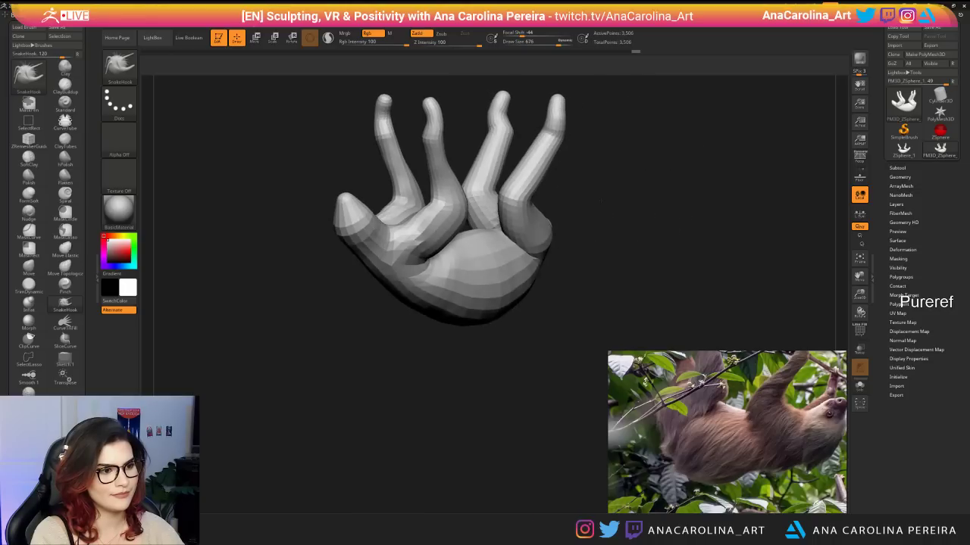
{"action": "left_click_drag", "start_coordinate": [558, 125], "coordinate": [542, 125]}
{"action": "right_click_drag", "start_coordinate": [597, 210], "coordinate": [560, 221]}
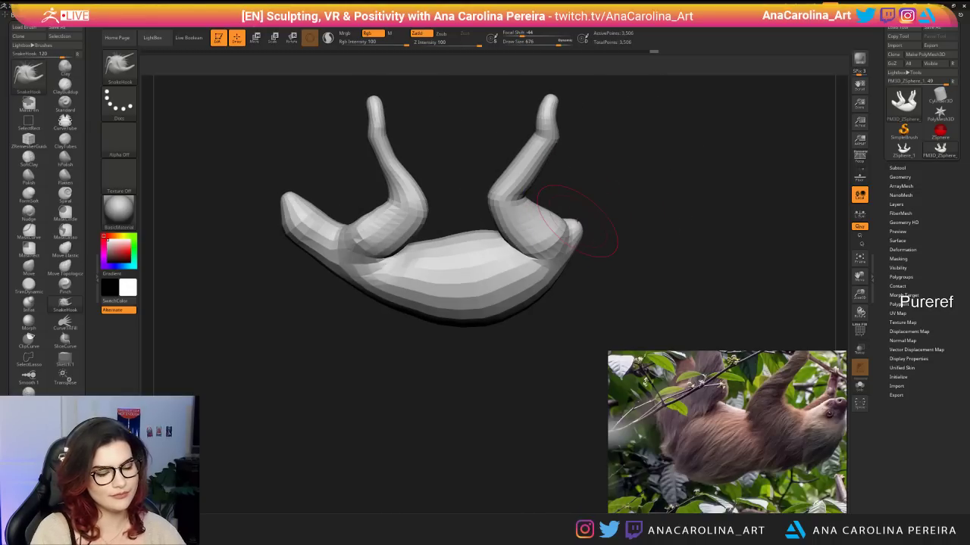
Examine the sloth photos and skeleton on the reference board to compare the limb and body proportions.
{"action": "scroll", "coordinate": [703, 437], "scroll_direction": "down", "scroll_amount": 6}
{"action": "middle_click_drag", "start_coordinate": [689, 504], "coordinate": [750, 476]}
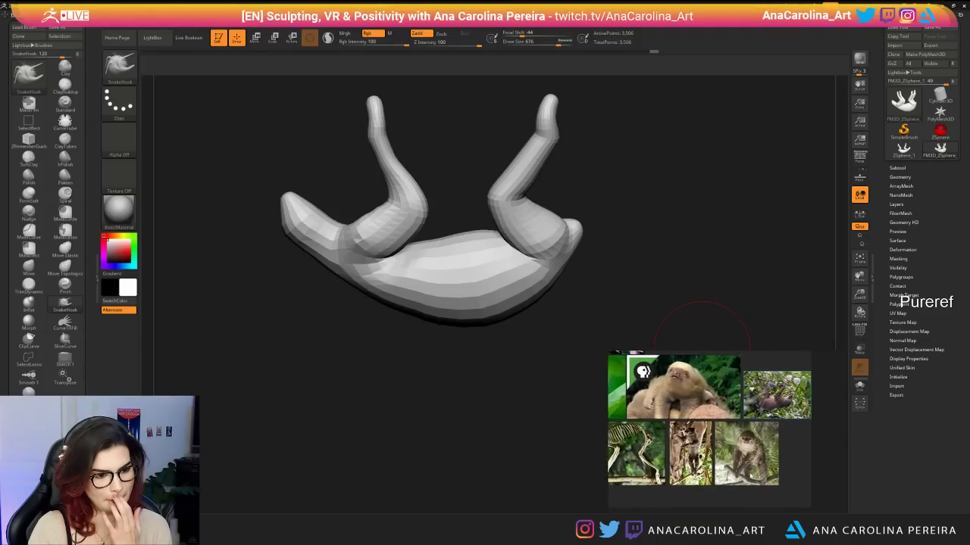
{"action": "scroll", "coordinate": [673, 439], "scroll_direction": "up", "scroll_amount": 4}
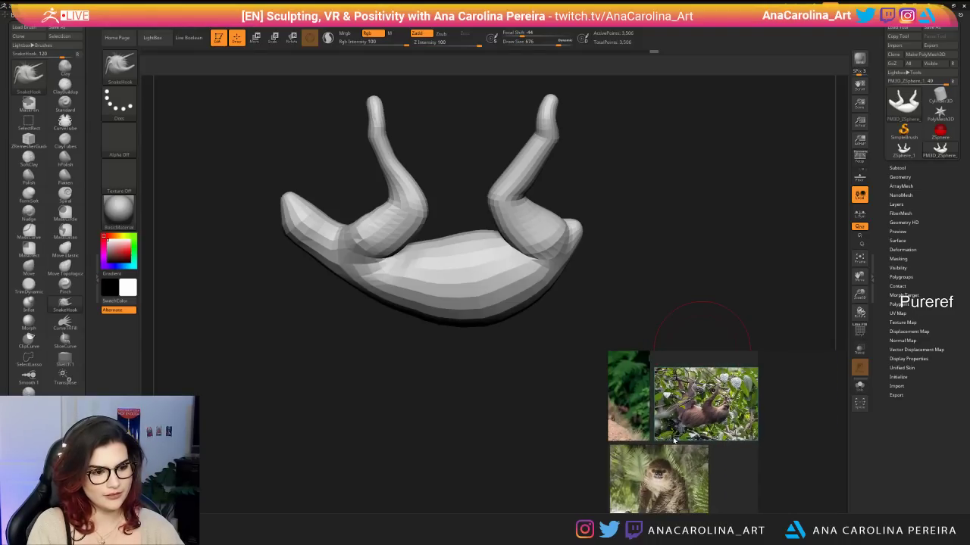
{"action": "scroll", "coordinate": [673, 440], "scroll_direction": "down", "scroll_amount": 4}
{"action": "middle_click_drag", "start_coordinate": [673, 440], "coordinate": [777, 412]}
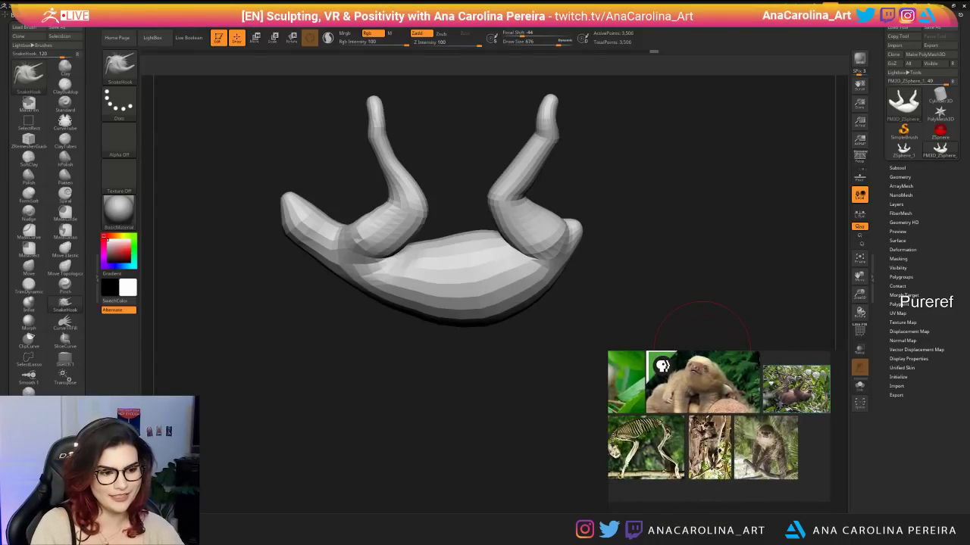
{"action": "scroll", "coordinate": [712, 447], "scroll_direction": "up", "scroll_amount": 3}
{"action": "scroll", "coordinate": [712, 447], "scroll_direction": "down", "scroll_amount": 4}
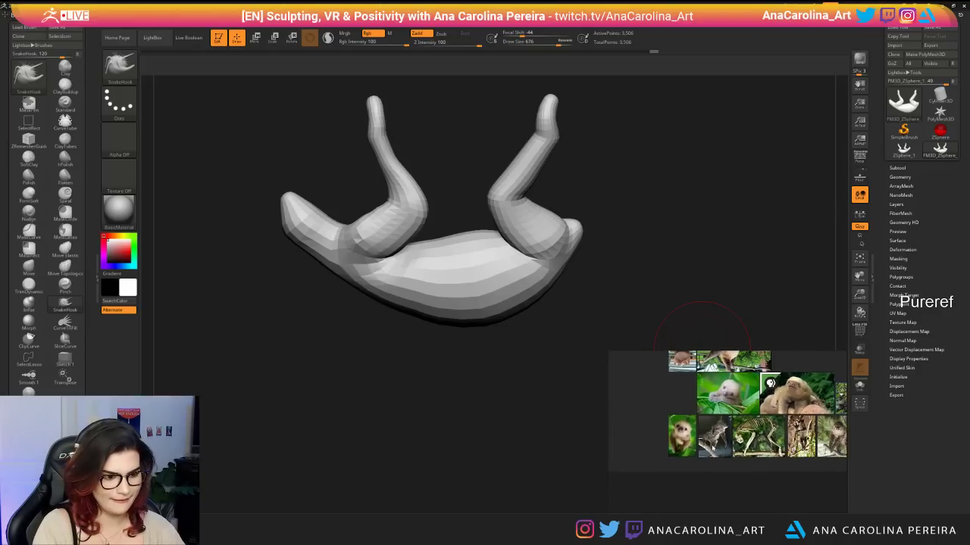
{"action": "scroll", "coordinate": [751, 457], "scroll_direction": "up", "scroll_amount": 3}
{"action": "scroll", "coordinate": [776, 462], "scroll_direction": "down", "scroll_amount": 5}
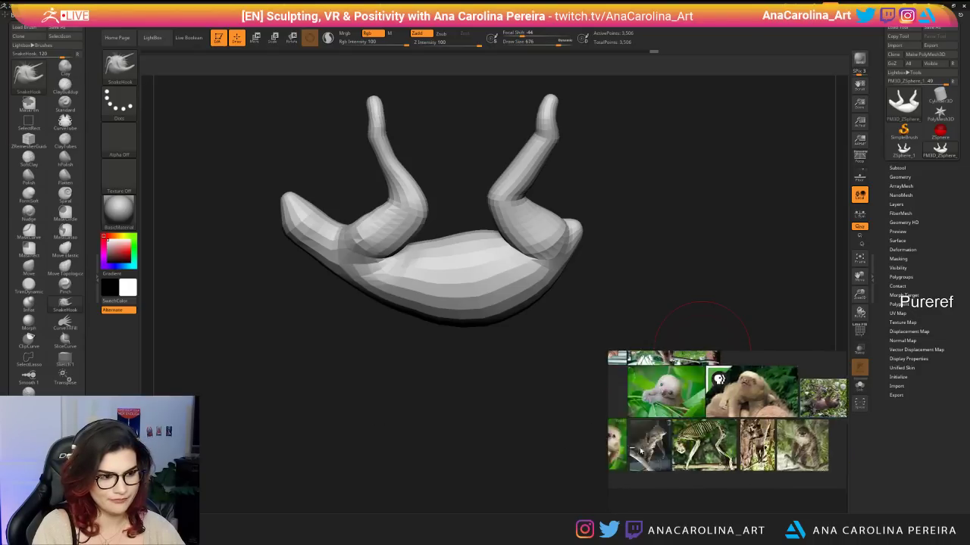
{"action": "scroll", "coordinate": [743, 436], "scroll_direction": "up", "scroll_amount": 5}
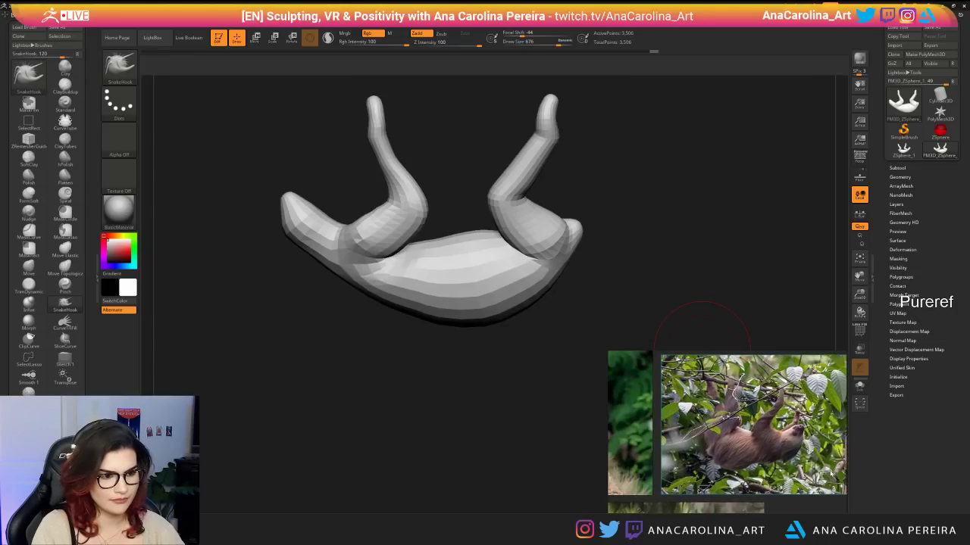
{"action": "scroll", "coordinate": [792, 464], "scroll_direction": "down", "scroll_amount": 1}
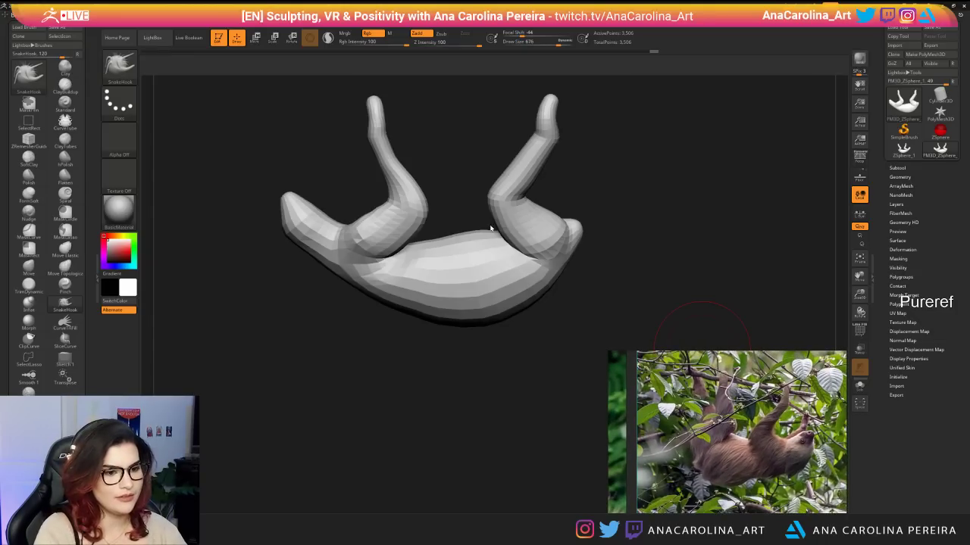
Smooth the lower hind legs between foot and knee at Draw Size 484.
{"action": "left_click_drag", "start_coordinate": [701, 333], "coordinate": [601, 189]}
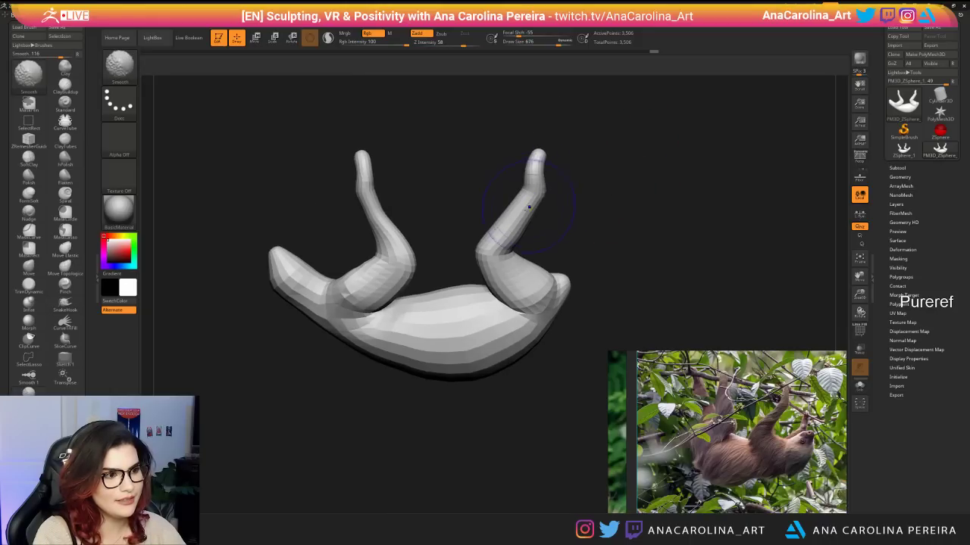
{"action": "key", "text": "space"}
{"action": "left_click_drag", "start_coordinate": [528, 206], "coordinate": [523, 205]}
{"action": "key", "text": "shift"}
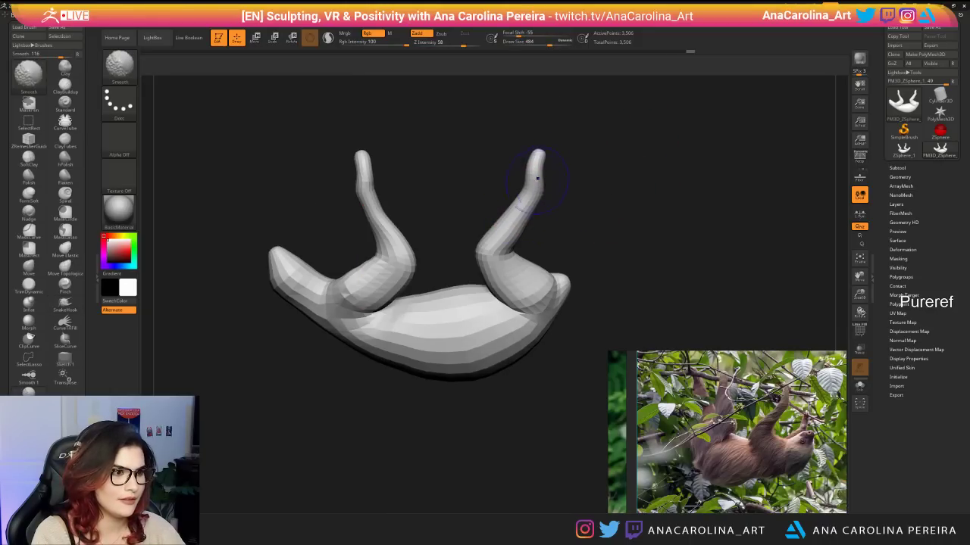
{"action": "key", "text": "space"}
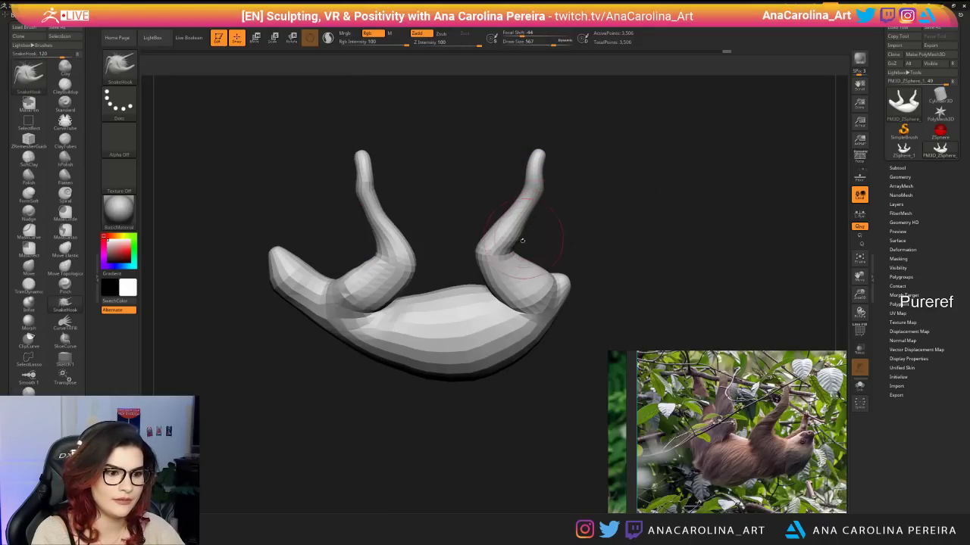
Reshape the backs of the hind knees and thighs with the SnakeHook brush.
{"action": "key", "text": "space"}
{"action": "mouse_move", "coordinate": [521, 250]}
{"action": "left_mouse_down"}
{"action": "mouse_move", "coordinate": [535, 233]}
{"action": "mouse_move", "coordinate": [521, 250]}
{"action": "mouse_move", "coordinate": [528, 244]}
{"action": "left_mouse_up"}
{"action": "key", "text": "space"}
{"action": "key", "text": "space"}
{"action": "left_click_drag", "start_coordinate": [556, 253], "coordinate": [546, 250]}
{"action": "key", "text": "space"}
Blend the hind thighs into the hips and pull the rump outward, smoothing where they meet.
{"action": "mouse_move", "coordinate": [548, 253]}
{"action": "left_mouse_down"}
{"action": "mouse_move", "coordinate": [536, 258]}
{"action": "mouse_move", "coordinate": [553, 271]}
{"action": "left_mouse_up"}
{"action": "key", "text": "space"}
{"action": "key", "text": "space"}
{"action": "mouse_move", "coordinate": [543, 274]}
{"action": "left_mouse_down", "text": "shift"}
{"action": "mouse_move", "coordinate": [556, 279]}
{"action": "mouse_move", "coordinate": [576, 256]}
{"action": "mouse_move", "coordinate": [652, 266]}
{"action": "mouse_move", "coordinate": [575, 276]}
{"action": "left_mouse_up", "text": "shift"}
{"action": "key", "text": "space"}
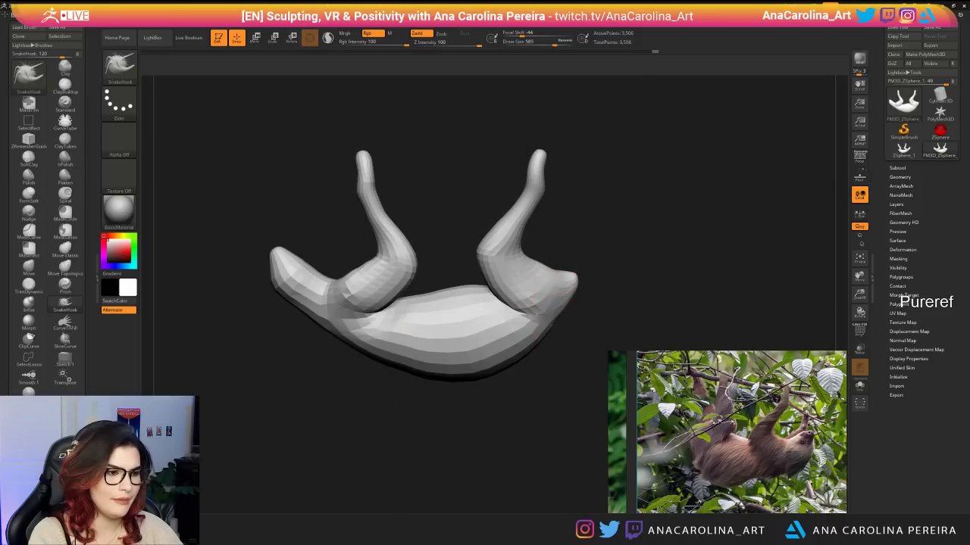
{"action": "mouse_move", "coordinate": [551, 324]}
{"action": "left_mouse_down"}
{"action": "mouse_move", "coordinate": [573, 292]}
{"action": "mouse_move", "coordinate": [561, 328]}
{"action": "left_mouse_up"}
{"action": "key", "text": "space"}
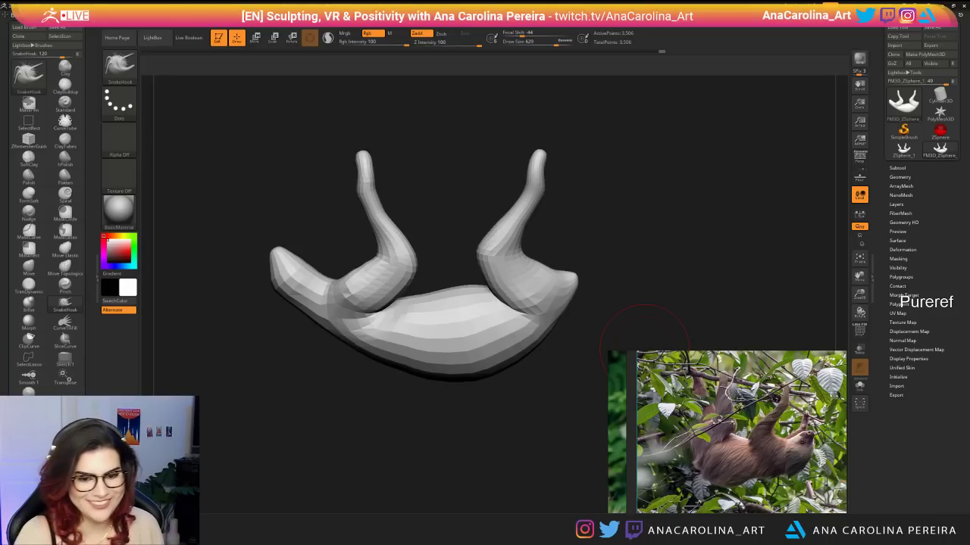
Reshape the head at Draw Size 525 and its transition through the neck at Draw Size 611.
{"action": "key", "text": "space"}
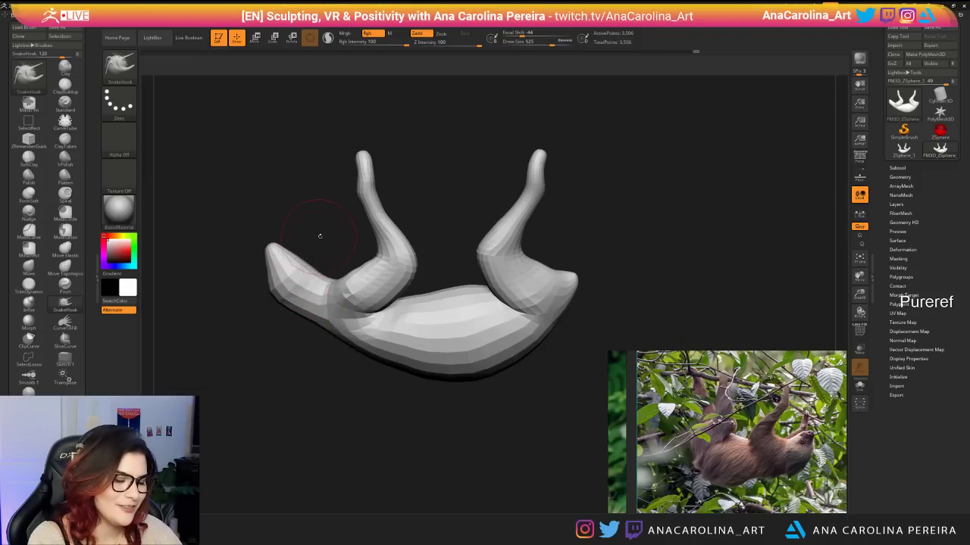
{"action": "mouse_move", "coordinate": [320, 236]}
{"action": "left_mouse_down"}
{"action": "mouse_move", "coordinate": [337, 239]}
{"action": "mouse_move", "coordinate": [339, 254]}
{"action": "left_mouse_up"}
{"action": "key", "text": "space"}
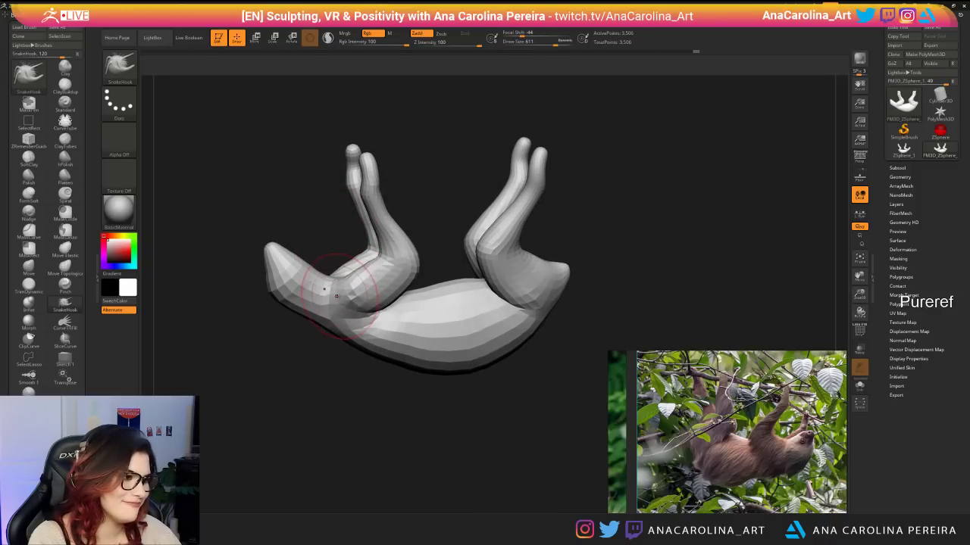
{"action": "mouse_move", "coordinate": [337, 296]}
{"action": "left_mouse_down"}
{"action": "mouse_move", "coordinate": [343, 274]}
{"action": "mouse_move", "coordinate": [371, 273]}
{"action": "mouse_move", "coordinate": [357, 265]}
{"action": "left_mouse_up"}
Examine the torso, back, rump and limbs from several angles to judge their volumes.
{"action": "mouse_move", "coordinate": [318, 231]}
{"action": "left_mouse_down"}
{"action": "mouse_move", "coordinate": [352, 261]}
{"action": "mouse_move", "coordinate": [387, 320]}
{"action": "mouse_move", "coordinate": [387, 337]}
{"action": "mouse_move", "coordinate": [310, 303]}
{"action": "mouse_move", "coordinate": [318, 345]}
{"action": "left_mouse_up"}
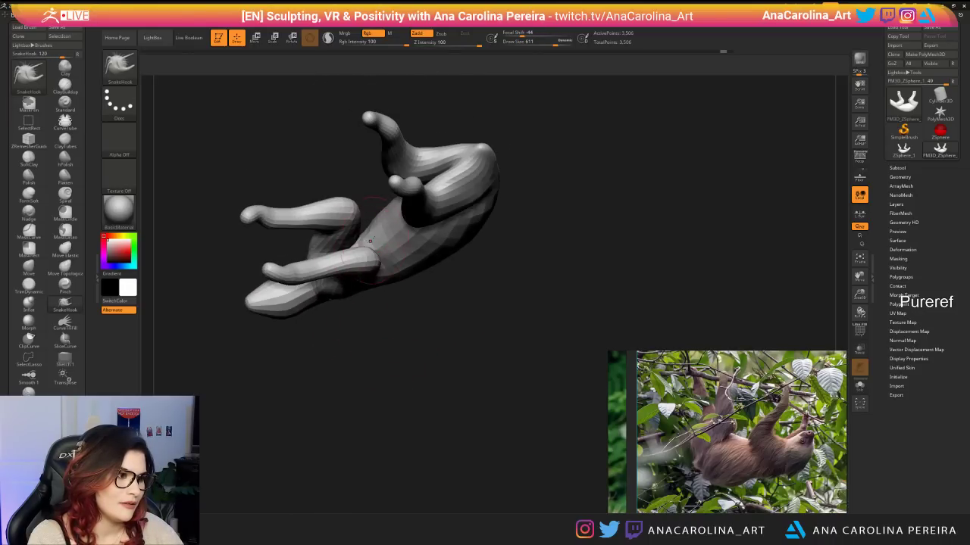
{"action": "mouse_move", "coordinate": [358, 250]}
{"action": "left_mouse_down"}
{"action": "mouse_move", "coordinate": [375, 218]}
{"action": "mouse_move", "coordinate": [355, 236]}
{"action": "left_mouse_up"}
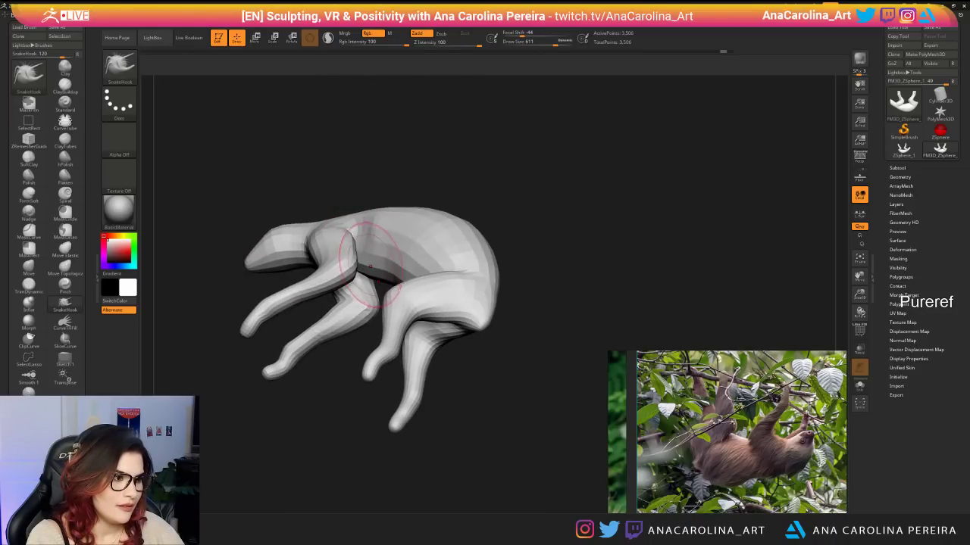
{"action": "mouse_move", "coordinate": [436, 363]}
{"action": "left_mouse_down"}
{"action": "mouse_move", "coordinate": [462, 425]}
{"action": "mouse_move", "coordinate": [479, 371]}
{"action": "mouse_move", "coordinate": [443, 353]}
{"action": "left_mouse_up"}
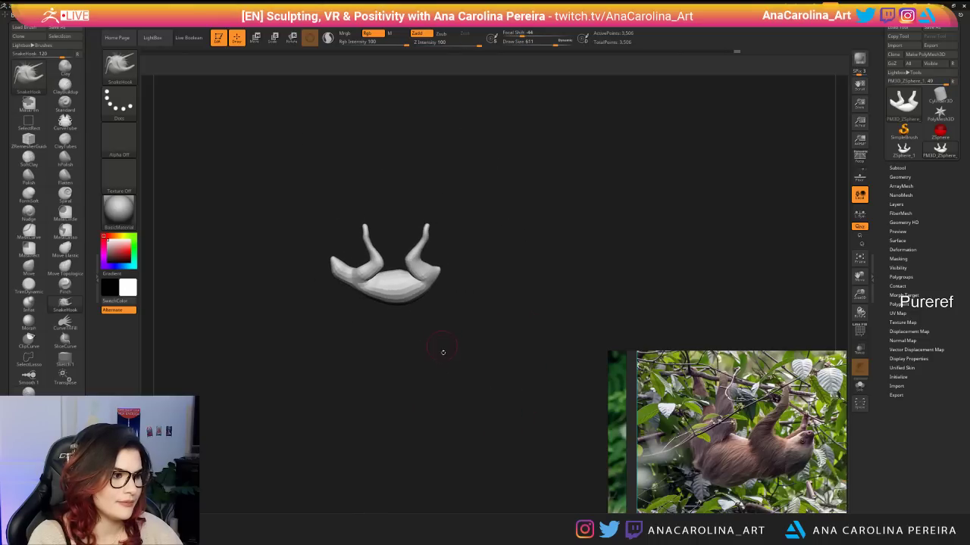
{"action": "mouse_move", "coordinate": [505, 385]}
{"action": "left_mouse_down", "text": "alt"}
{"action": "mouse_move", "coordinate": [522, 424]}
{"action": "mouse_move", "coordinate": [455, 421]}
{"action": "mouse_move", "coordinate": [492, 465]}
{"action": "mouse_move", "coordinate": [631, 314]}
{"action": "mouse_move", "coordinate": [616, 281]}
{"action": "left_mouse_up", "text": "alt"}
{"action": "key", "text": "space"}
{"action": "mouse_move", "coordinate": [618, 282]}
{"action": "left_mouse_down"}
{"action": "mouse_move", "coordinate": [530, 274]}
{"action": "mouse_move", "coordinate": [606, 298]}
{"action": "mouse_move", "coordinate": [633, 263]}
{"action": "left_mouse_up"}
{"action": "key", "text": "space"}
{"action": "mouse_move", "coordinate": [633, 263]}
{"action": "left_mouse_down"}
{"action": "mouse_move", "coordinate": [674, 267]}
{"action": "mouse_move", "coordinate": [643, 267]}
{"action": "left_mouse_up"}
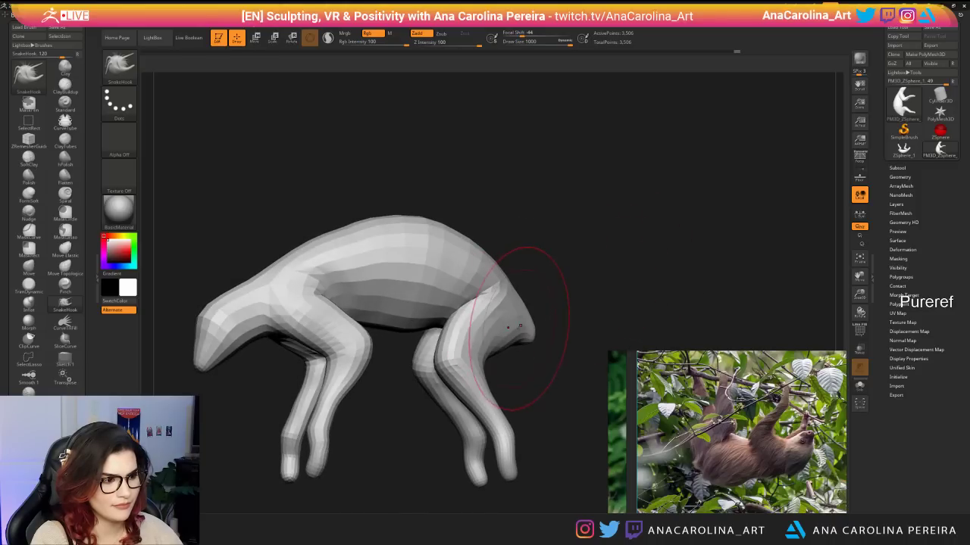
{"action": "left_click_drag", "start_coordinate": [539, 328], "coordinate": [563, 236]}
{"action": "key", "text": "space"}
{"action": "left_click_drag", "start_coordinate": [561, 271], "coordinate": [575, 259]}
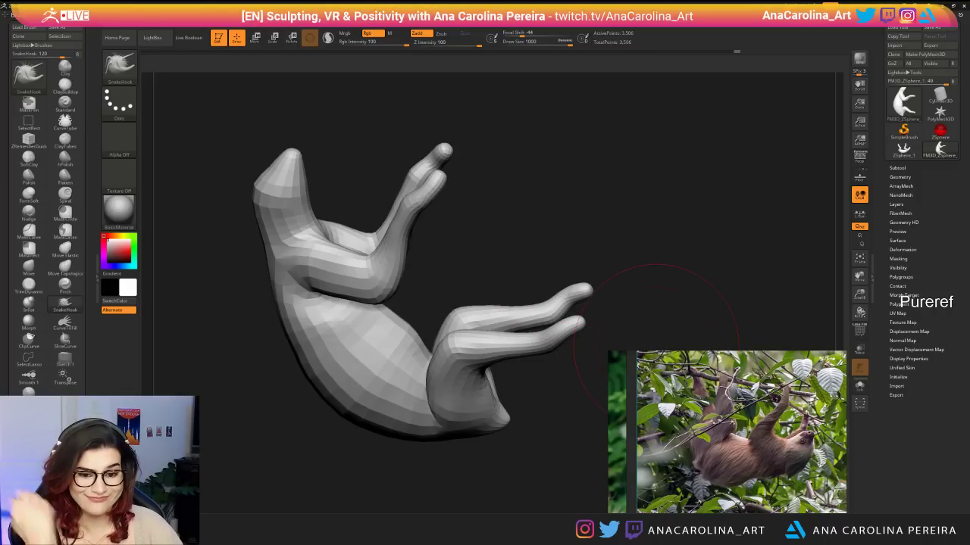
{"action": "left_click_drag", "start_coordinate": [657, 329], "coordinate": [401, 324]}
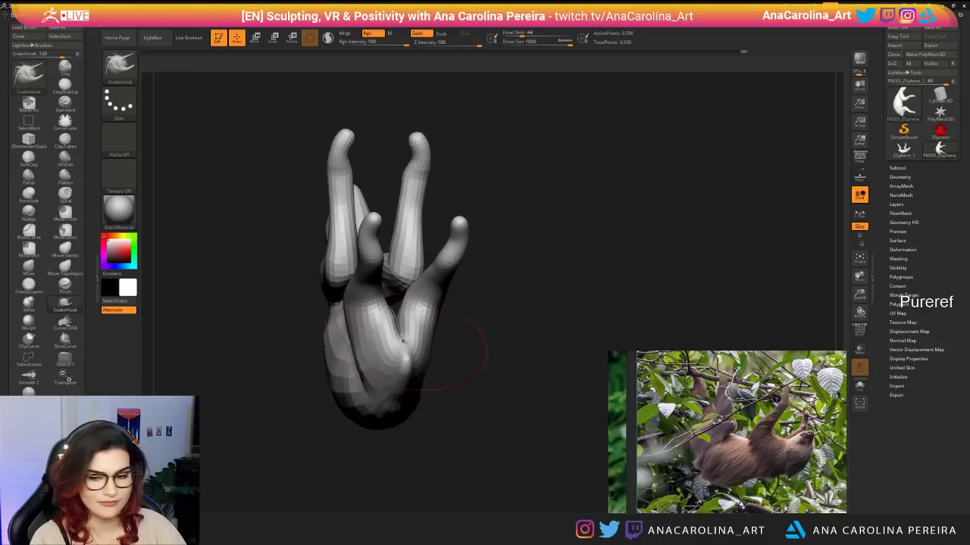
{"action": "mouse_move", "coordinate": [480, 347]}
{"action": "left_mouse_down"}
{"action": "mouse_move", "coordinate": [495, 381]}
{"action": "mouse_move", "coordinate": [533, 375]}
{"action": "left_mouse_up"}
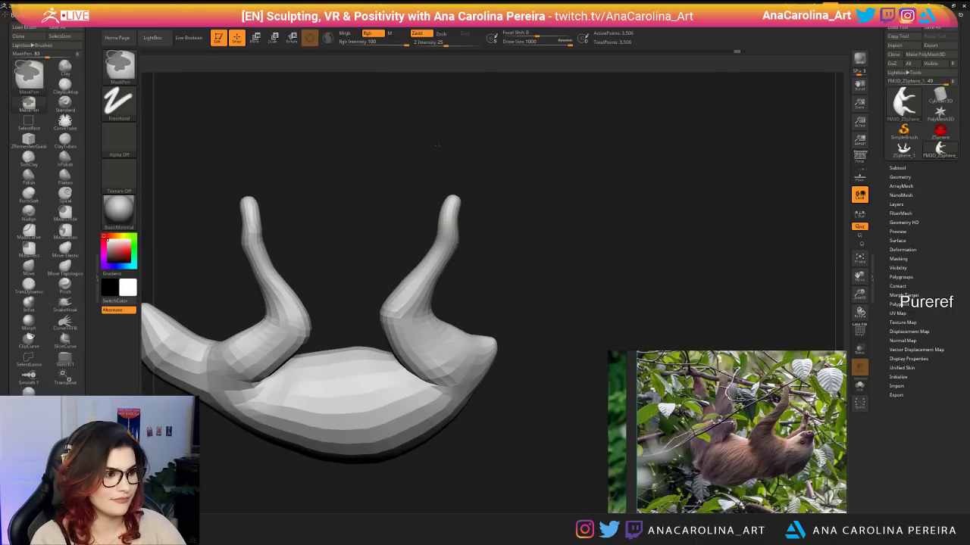
Choose the MaskLasso brush and mask both hind limbs up to the hips.
{"action": "left_click_drag", "start_coordinate": [439, 145], "coordinate": [383, 302], "text": "ctrl"}
{"action": "key", "text": "b"}
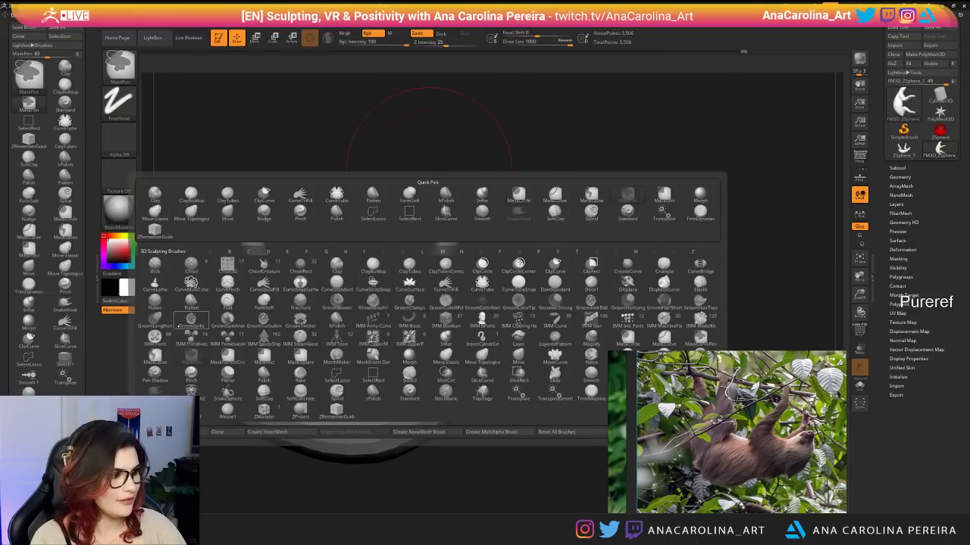
{"action": "left_click", "coordinate": [154, 356]}
{"action": "mouse_move", "coordinate": [426, 167]}
{"action": "left_mouse_down"}
{"action": "mouse_move", "coordinate": [377, 334]}
{"action": "mouse_move", "coordinate": [409, 353]}
{"action": "mouse_move", "coordinate": [482, 280]}
{"action": "left_mouse_up"}
{"action": "mouse_move", "coordinate": [517, 244]}
{"action": "left_mouse_down"}
{"action": "mouse_move", "coordinate": [575, 269]}
{"action": "mouse_move", "coordinate": [515, 278]}
{"action": "left_mouse_up"}
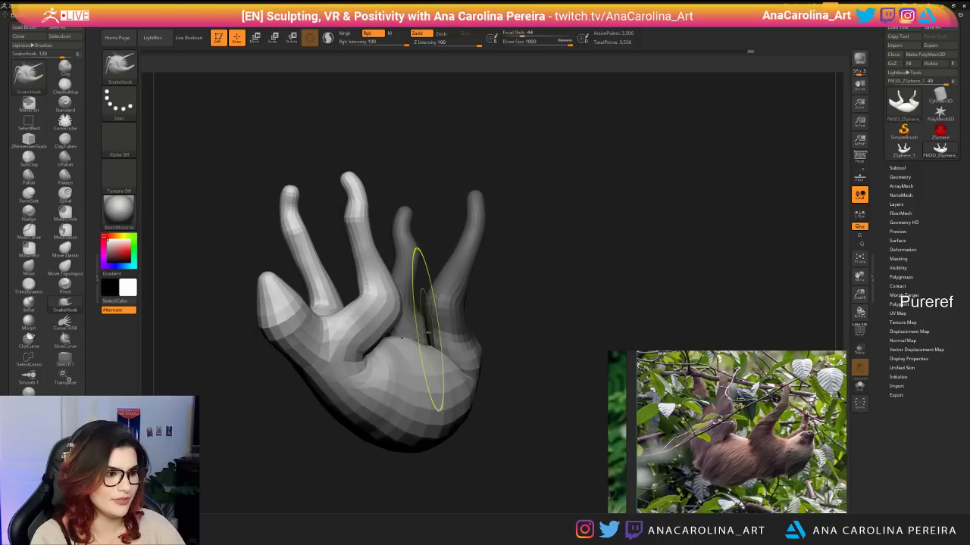
{"action": "key", "text": "ctrl"}
{"action": "mouse_move", "coordinate": [464, 356]}
{"action": "left_mouse_down", "text": "ctrl"}
{"action": "mouse_move", "coordinate": [497, 157]}
{"action": "mouse_move", "coordinate": [485, 174]}
{"action": "left_mouse_up", "text": "ctrl"}
{"action": "key", "text": "ctrl"}
Build out the belly beside the masked hind limbs with SnakeHook at Draw Size 1000.
{"action": "mouse_move", "coordinate": [515, 280]}
{"action": "left_mouse_down"}
{"action": "mouse_move", "coordinate": [507, 341]}
{"action": "mouse_move", "coordinate": [559, 329]}
{"action": "left_mouse_up"}
{"action": "key", "text": "ctrl"}
{"action": "key", "text": "space"}
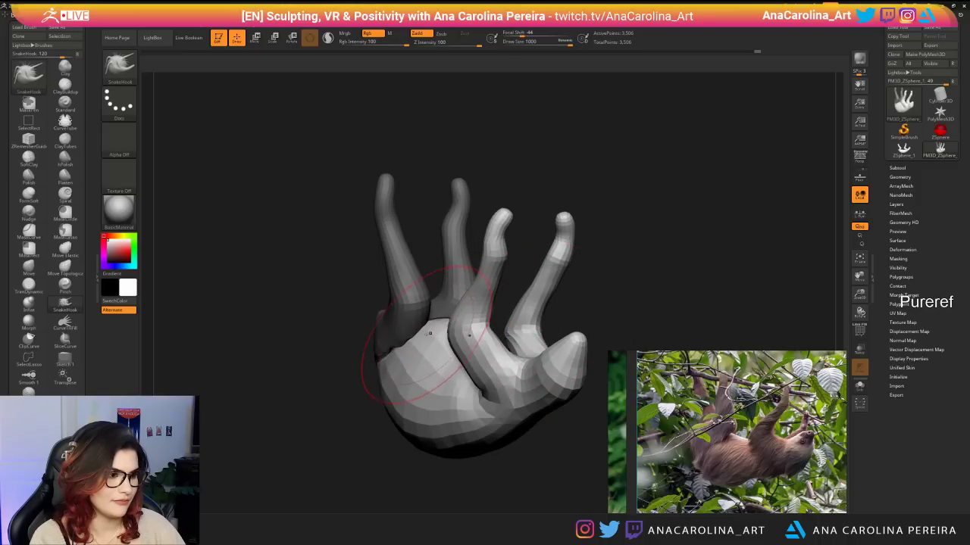
{"action": "left_click_drag", "start_coordinate": [429, 220], "coordinate": [496, 169]}
{"action": "left_click", "coordinate": [496, 169], "text": "ctrl"}
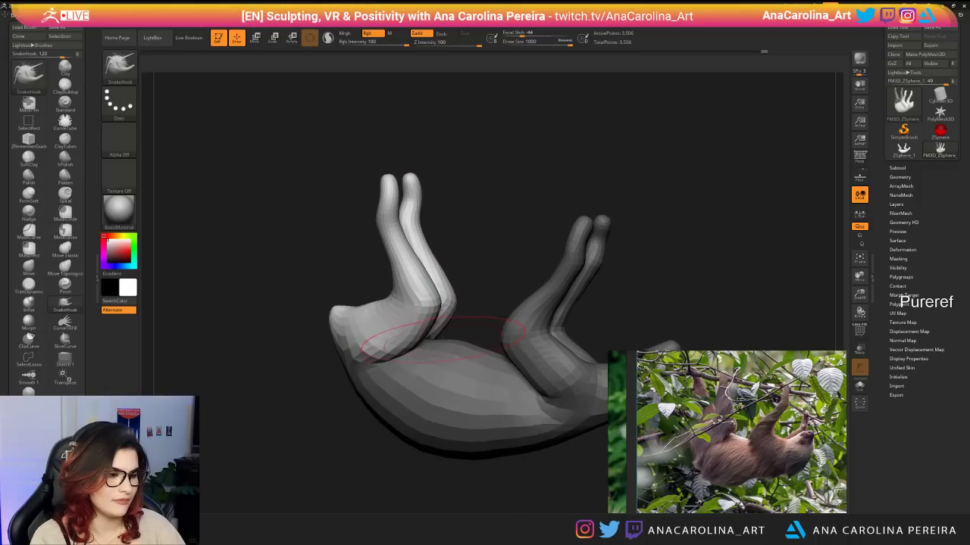
{"action": "key", "text": "ctrl+i"}
{"action": "left_click_drag", "start_coordinate": [479, 274], "coordinate": [438, 364]}
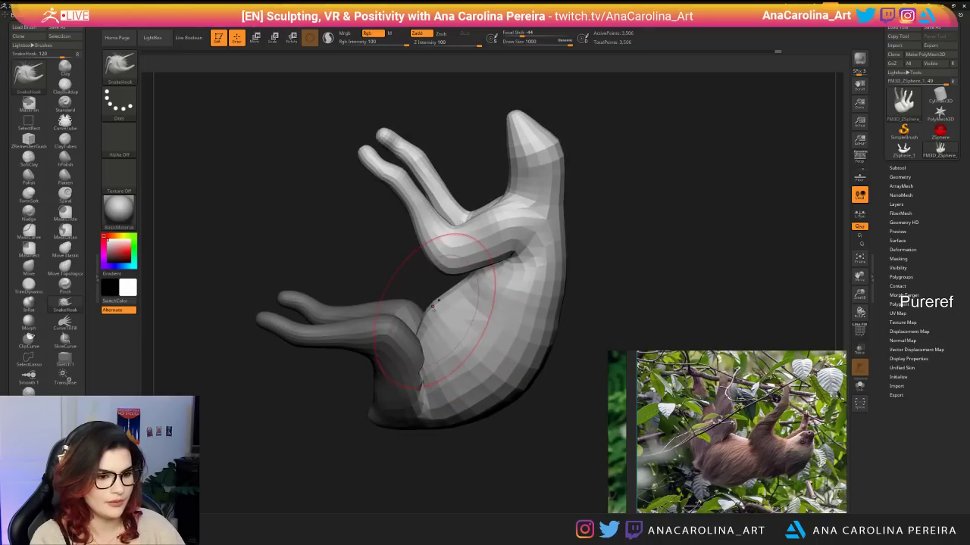
{"action": "mouse_move", "coordinate": [435, 311]}
{"action": "left_mouse_down"}
{"action": "mouse_move", "coordinate": [478, 301]}
{"action": "mouse_move", "coordinate": [430, 329]}
{"action": "mouse_move", "coordinate": [415, 324]}
{"action": "left_mouse_up"}
Set the Draw Size to 753 and refine the lower belly where it meets the hind limbs.
{"action": "key", "text": "space"}
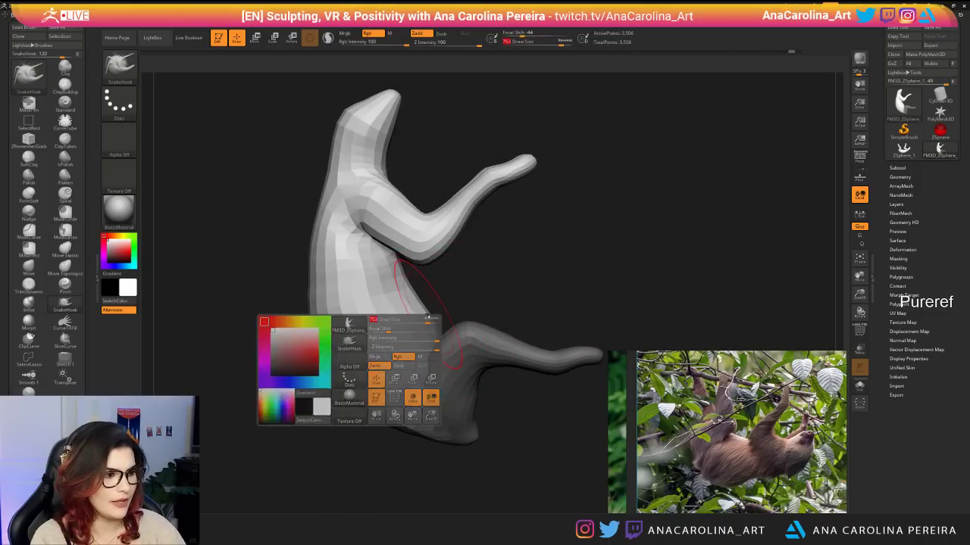
{"action": "left_click_drag", "start_coordinate": [402, 276], "coordinate": [390, 278]}
{"action": "left_click_drag", "start_coordinate": [449, 320], "coordinate": [462, 361]}
{"action": "right_click_drag", "start_coordinate": [466, 336], "coordinate": [472, 414]}
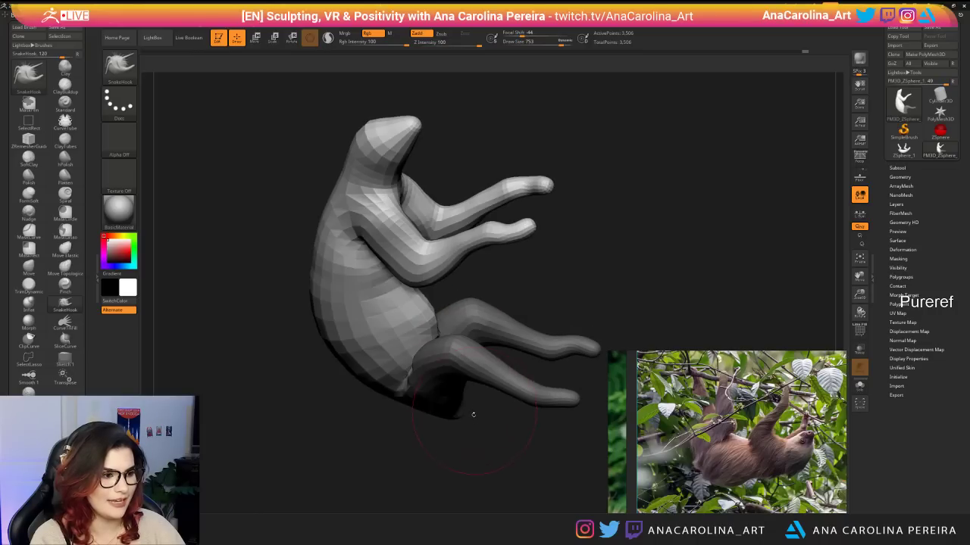
Reverse the mask so only the hind limbs are editable, and switch to the Inflat brush at Draw Size 602.
{"action": "left_click_drag", "start_coordinate": [472, 414], "coordinate": [493, 439], "text": "ctrl"}
{"action": "mouse_move", "coordinate": [492, 439]}
{"action": "right_mouse_down"}
{"action": "mouse_move", "coordinate": [469, 328]}
{"action": "mouse_move", "coordinate": [541, 248]}
{"action": "mouse_move", "coordinate": [470, 329]}
{"action": "right_mouse_up"}
{"action": "key", "text": "ctrl+z"}
{"action": "key", "text": "b"}
{"action": "key", "text": "i"}
{"action": "key", "text": "n"}
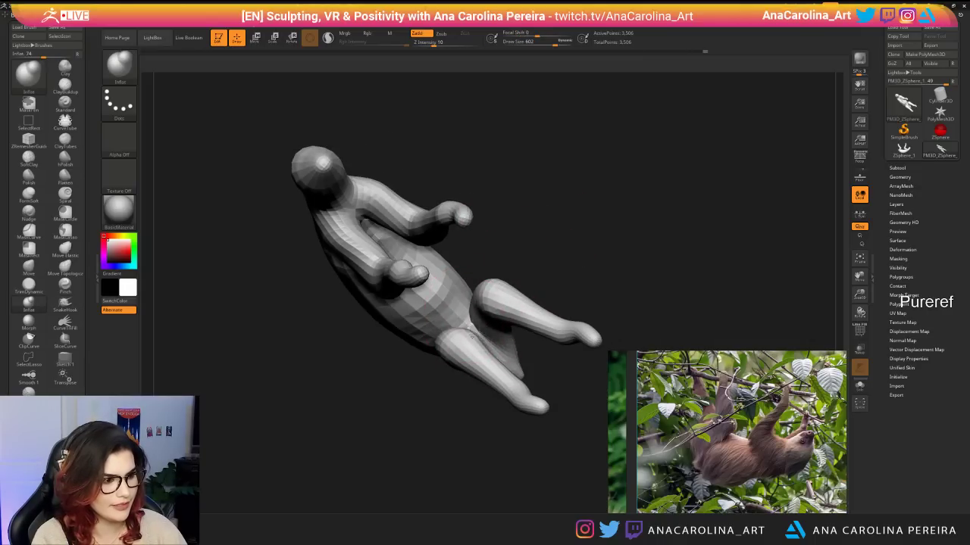
{"action": "mouse_move", "coordinate": [502, 255]}
{"action": "left_mouse_down"}
{"action": "mouse_move", "coordinate": [547, 250]}
{"action": "mouse_move", "coordinate": [490, 287]}
{"action": "left_mouse_up"}
{"action": "mouse_move", "coordinate": [565, 281]}
{"action": "left_mouse_down"}
{"action": "mouse_move", "coordinate": [616, 262]}
{"action": "mouse_move", "coordinate": [571, 236]}
{"action": "left_mouse_up"}
Try to refine the mask around the hind legs, thighs and rump with lasso selections.
{"action": "mouse_move", "coordinate": [577, 260]}
{"action": "left_mouse_down", "text": "ctrl"}
{"action": "mouse_move", "coordinate": [509, 260]}
{"action": "mouse_move", "coordinate": [577, 364]}
{"action": "mouse_move", "coordinate": [421, 261]}
{"action": "left_mouse_up", "text": "ctrl"}
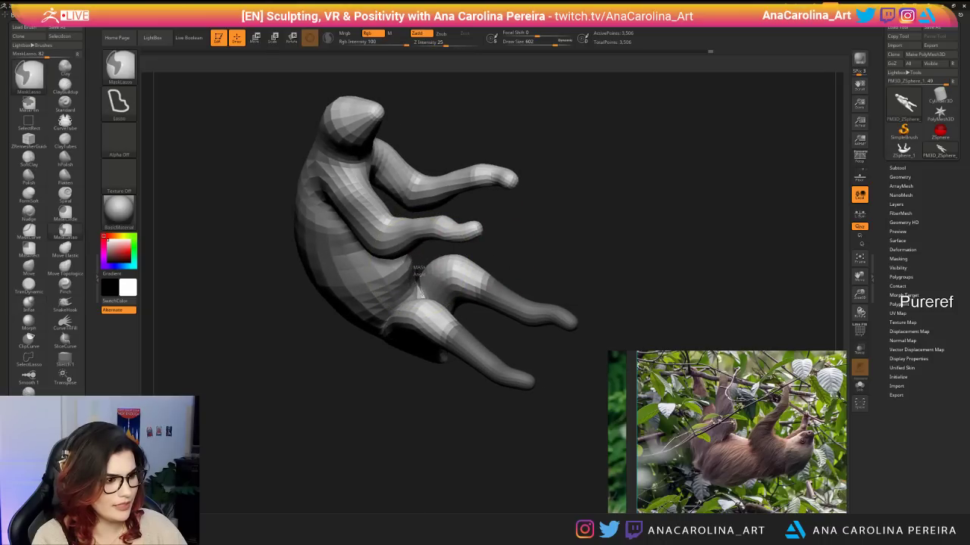
{"action": "left_click_drag", "start_coordinate": [439, 316], "coordinate": [641, 247], "text": "ctrl"}
{"action": "mouse_move", "coordinate": [503, 281]}
{"action": "left_mouse_down", "text": "ctrl"}
{"action": "mouse_move", "coordinate": [448, 245]}
{"action": "mouse_move", "coordinate": [415, 276]}
{"action": "left_mouse_up", "text": "ctrl"}
{"action": "mouse_move", "coordinate": [564, 345]}
{"action": "left_mouse_down"}
{"action": "mouse_move", "coordinate": [424, 326]}
{"action": "mouse_move", "coordinate": [489, 270]}
{"action": "left_mouse_up"}
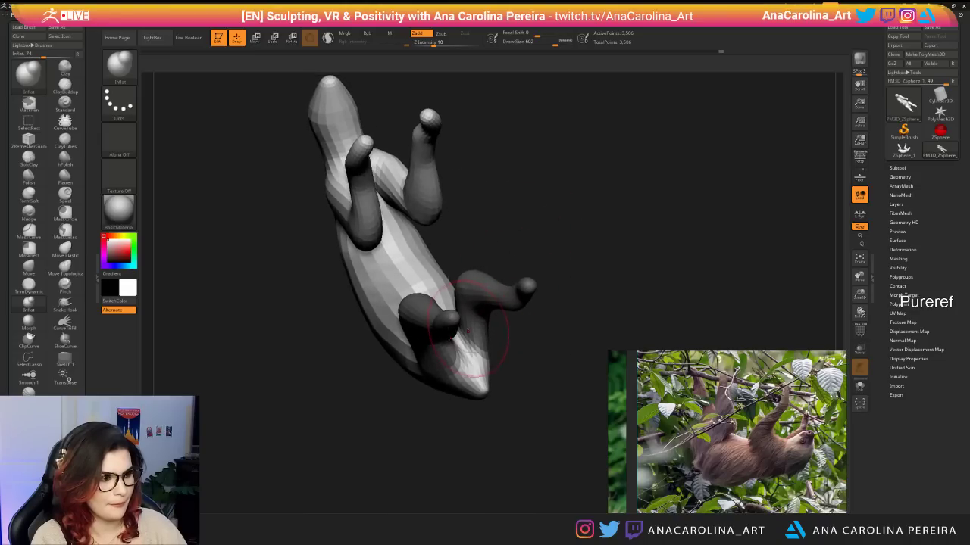
{"action": "left_click_drag", "start_coordinate": [552, 321], "coordinate": [522, 341]}
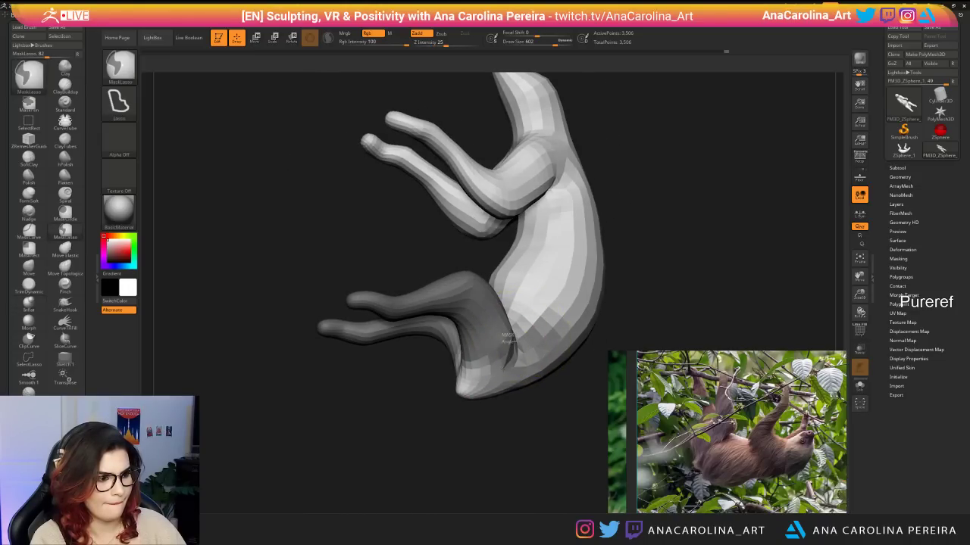
{"action": "mouse_move", "coordinate": [464, 339]}
{"action": "left_mouse_down"}
{"action": "mouse_move", "coordinate": [570, 327]}
{"action": "mouse_move", "coordinate": [503, 323]}
{"action": "mouse_move", "coordinate": [494, 435]}
{"action": "mouse_move", "coordinate": [636, 332]}
{"action": "mouse_move", "coordinate": [550, 460]}
{"action": "mouse_move", "coordinate": [547, 496]}
{"action": "mouse_move", "coordinate": [539, 479]}
{"action": "left_mouse_up"}
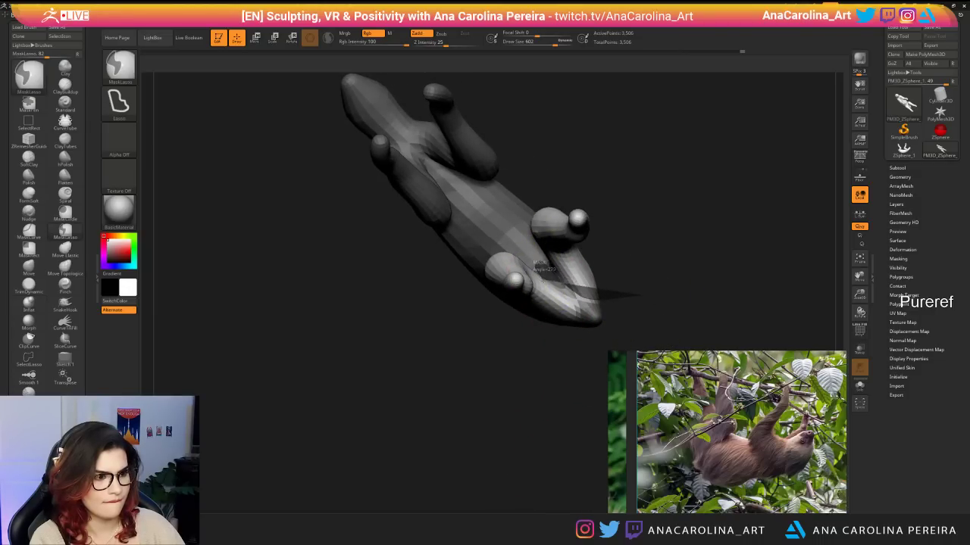
{"action": "mouse_move", "coordinate": [579, 298]}
{"action": "left_mouse_down", "text": "ctrl"}
{"action": "mouse_move", "coordinate": [572, 310]}
{"action": "mouse_move", "coordinate": [588, 300]}
{"action": "left_mouse_up", "text": "ctrl"}
{"action": "key", "text": "ctrl+z"}
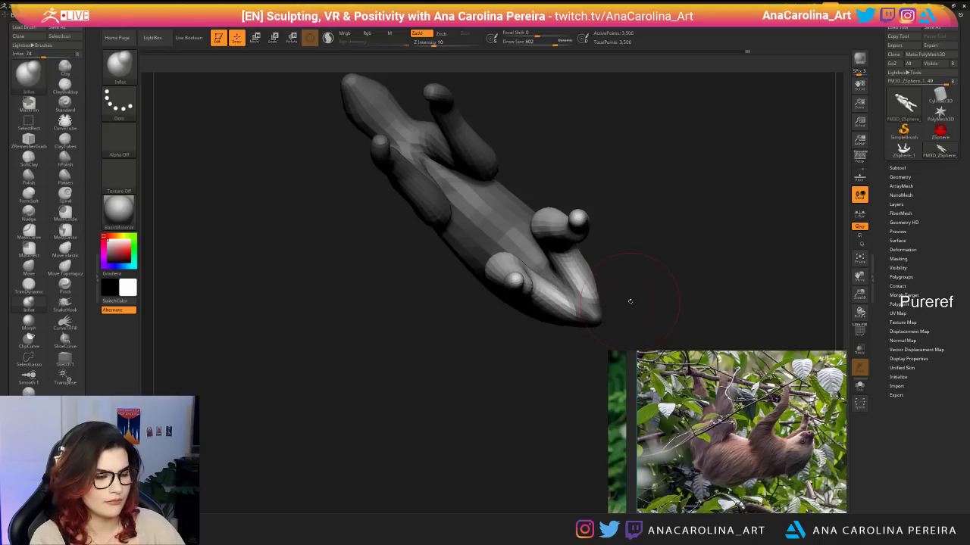
Clear the mask and display the mesh's polygroups and wireframe.
{"action": "left_click_drag", "start_coordinate": [634, 297], "coordinate": [643, 294], "text": "ctrl"}
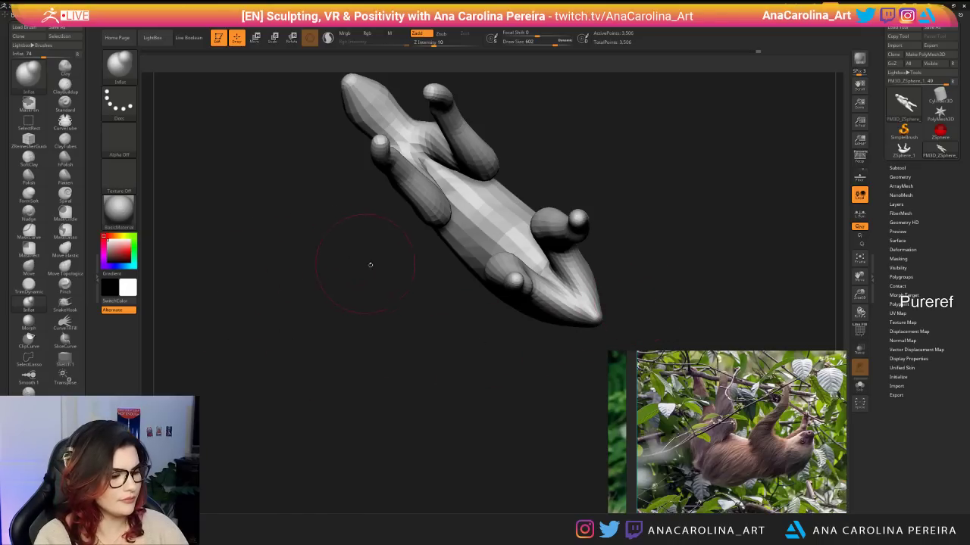
{"action": "left_click", "coordinate": [859, 331]}
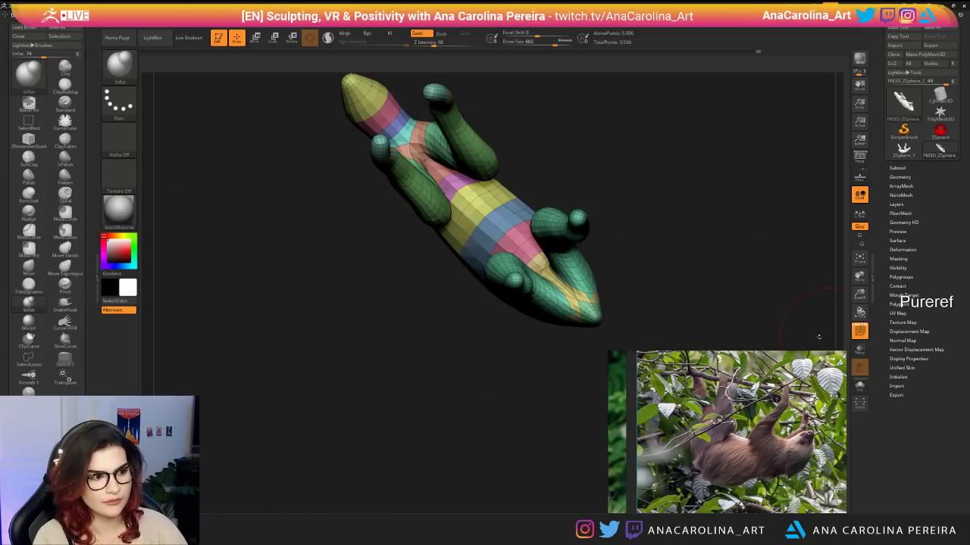
{"action": "left_click_drag", "start_coordinate": [818, 336], "coordinate": [666, 216]}
{"action": "mouse_move", "coordinate": [728, 210]}
{"action": "left_mouse_down"}
{"action": "mouse_move", "coordinate": [709, 254]}
{"action": "mouse_move", "coordinate": [747, 271]}
{"action": "mouse_move", "coordinate": [750, 227]}
{"action": "mouse_move", "coordinate": [733, 178]}
{"action": "mouse_move", "coordinate": [662, 253]}
{"action": "left_mouse_up"}
{"action": "key", "text": "ctrl+z"}
Isolate the thigh and lower-leg polygroups of the hind limbs in turn, mask them, and show the whole mesh again.
{"action": "mouse_move", "coordinate": [704, 296]}
{"action": "left_mouse_down", "text": "ctrl"}
{"action": "mouse_move", "coordinate": [710, 303]}
{"action": "mouse_move", "coordinate": [666, 322]}
{"action": "mouse_move", "coordinate": [385, 398]}
{"action": "mouse_move", "coordinate": [496, 395]}
{"action": "mouse_move", "coordinate": [530, 340]}
{"action": "mouse_move", "coordinate": [558, 340]}
{"action": "left_mouse_up", "text": "ctrl"}
{"action": "left_click", "coordinate": [439, 278], "text": "ctrl+shift"}
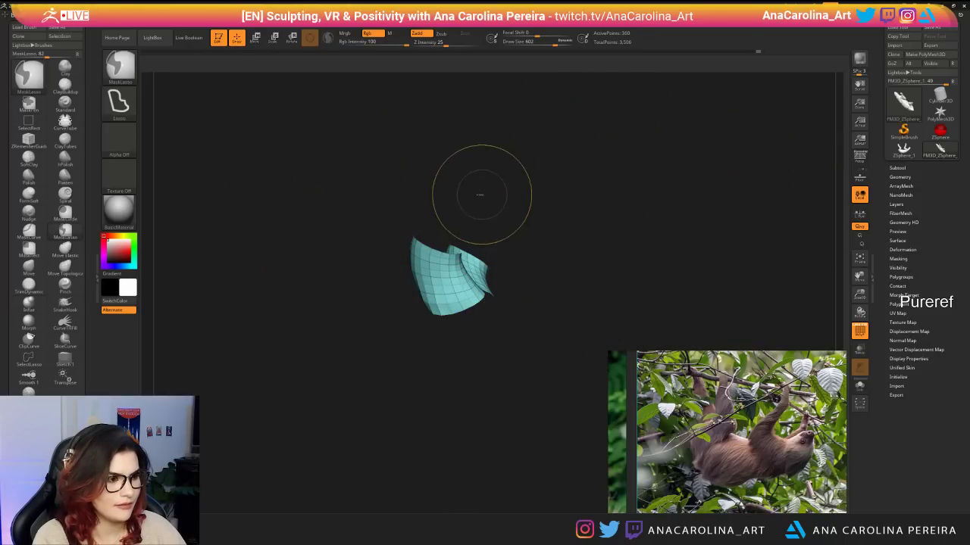
{"action": "left_click", "coordinate": [388, 197], "text": "ctrl+shift"}
{"action": "left_click", "coordinate": [487, 237], "text": "ctrl+shift"}
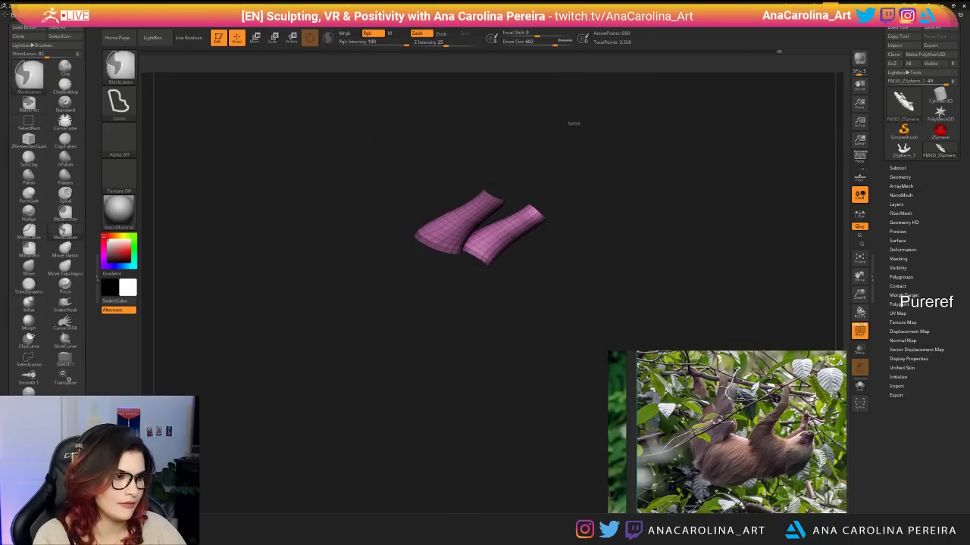
{"action": "left_click_drag", "start_coordinate": [574, 123], "coordinate": [652, 183], "text": "ctrl"}
{"action": "left_click", "coordinate": [528, 261], "text": "ctrl+shift"}
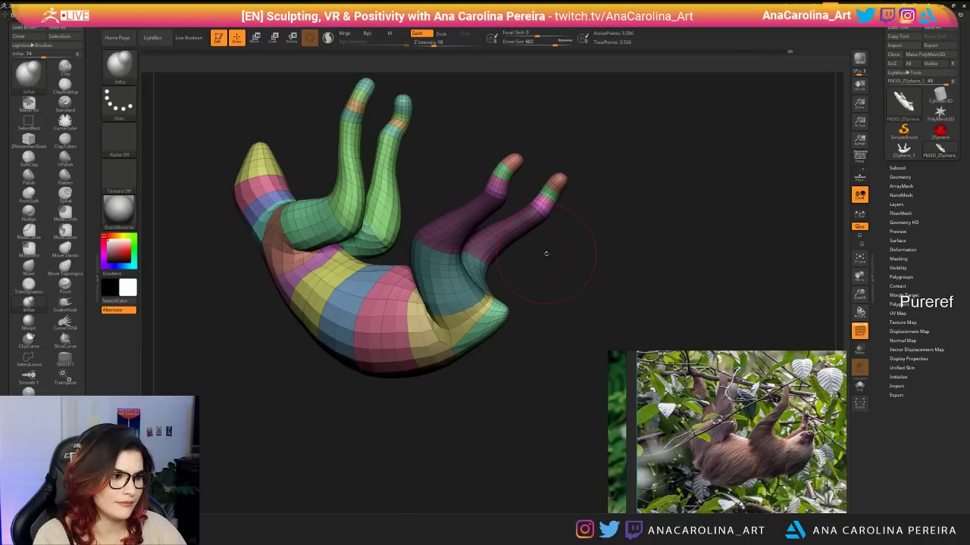
{"action": "mouse_move", "coordinate": [609, 240]}
{"action": "left_mouse_down", "text": "ctrl"}
{"action": "mouse_move", "coordinate": [615, 213]}
{"action": "mouse_move", "coordinate": [458, 241]}
{"action": "mouse_move", "coordinate": [485, 245]}
{"action": "left_mouse_up", "text": "ctrl"}
Switch from the Inflat brush to the SnakeHook brush and set its Draw Size to 724.
{"action": "mouse_move", "coordinate": [557, 272]}
{"action": "left_mouse_down"}
{"action": "mouse_move", "coordinate": [612, 272]}
{"action": "mouse_move", "coordinate": [530, 303]}
{"action": "mouse_move", "coordinate": [587, 271]}
{"action": "left_mouse_up"}
{"action": "key", "text": "space"}
{"action": "left_click_drag", "start_coordinate": [617, 267], "coordinate": [570, 271]}
{"action": "left_click_drag", "start_coordinate": [476, 288], "coordinate": [544, 301]}
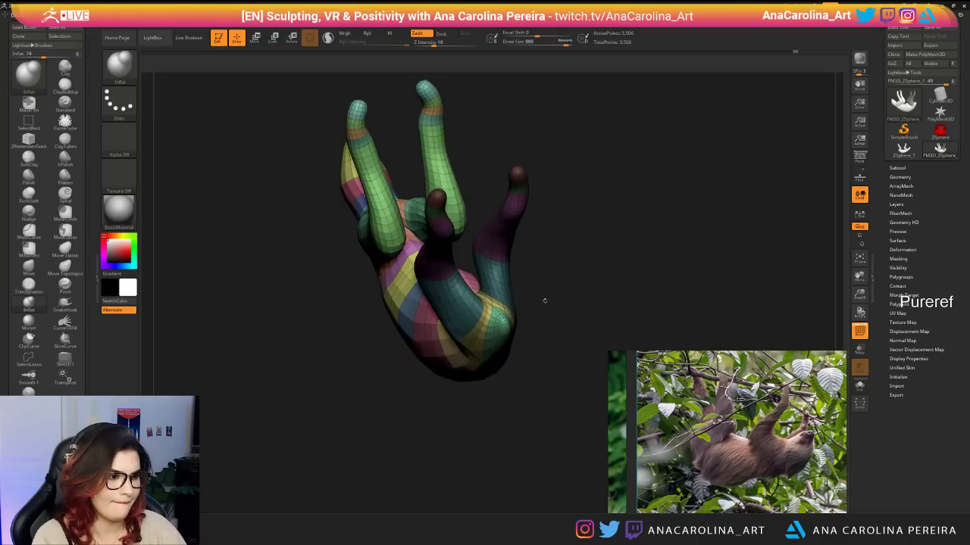
{"action": "key", "text": "b"}
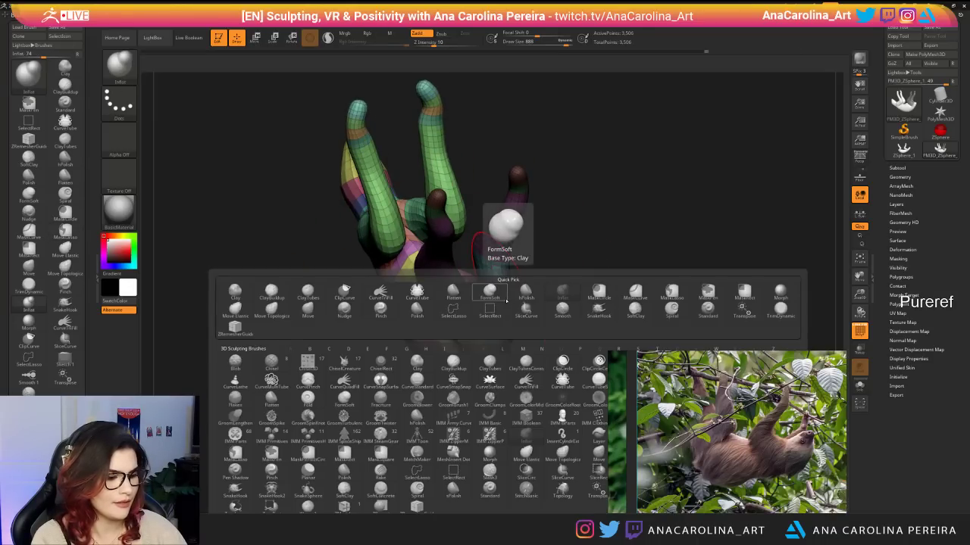
{"action": "key", "text": "s"}
{"action": "key", "text": "h"}
{"action": "mouse_move", "coordinate": [506, 244]}
{"action": "left_mouse_down"}
{"action": "mouse_move", "coordinate": [515, 265]}
{"action": "mouse_move", "coordinate": [454, 303]}
{"action": "mouse_move", "coordinate": [472, 290]}
{"action": "left_mouse_up"}
{"action": "key", "text": "space"}
{"action": "right_click_drag", "start_coordinate": [472, 290], "coordinate": [431, 288]}
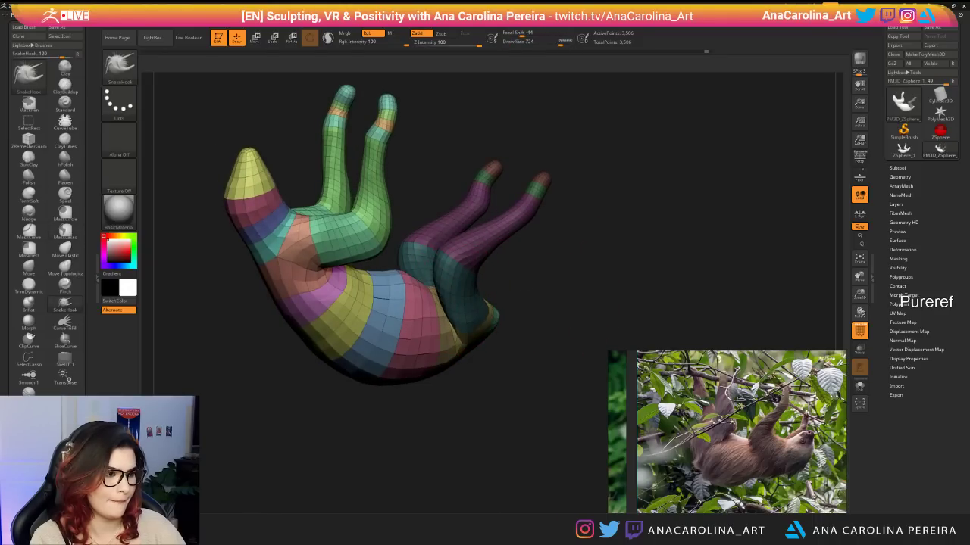
With the hind limbs still masked, push in the bulge on the belly in front of the thighs using SnakeHook.
{"action": "key", "text": "space"}
{"action": "left_click_drag", "start_coordinate": [479, 295], "coordinate": [470, 294]}
{"action": "right_click_drag", "start_coordinate": [495, 288], "coordinate": [434, 281]}
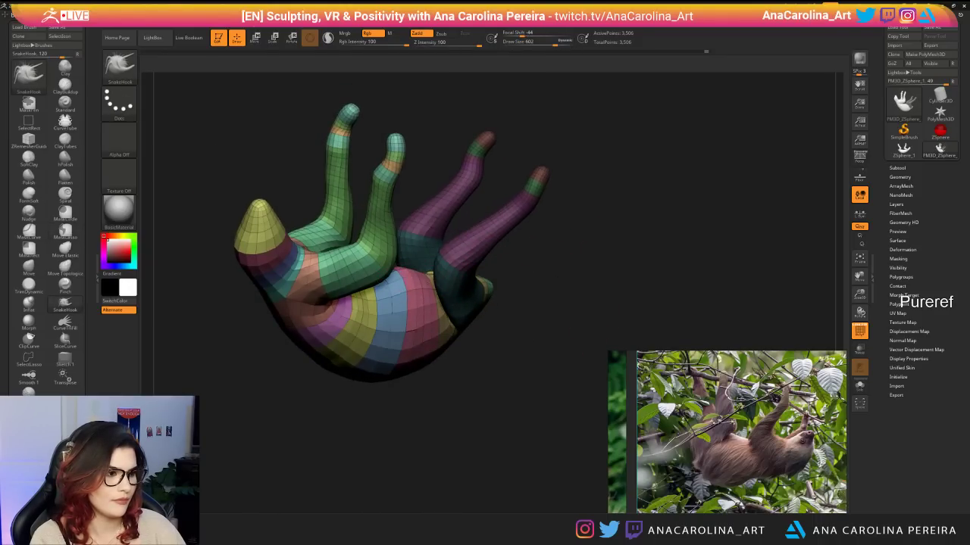
{"action": "right_click_drag", "start_coordinate": [438, 237], "coordinate": [470, 235]}
{"action": "mouse_move", "coordinate": [453, 296]}
{"action": "right_mouse_down"}
{"action": "mouse_move", "coordinate": [435, 321]}
{"action": "mouse_move", "coordinate": [441, 302]}
{"action": "right_mouse_up"}
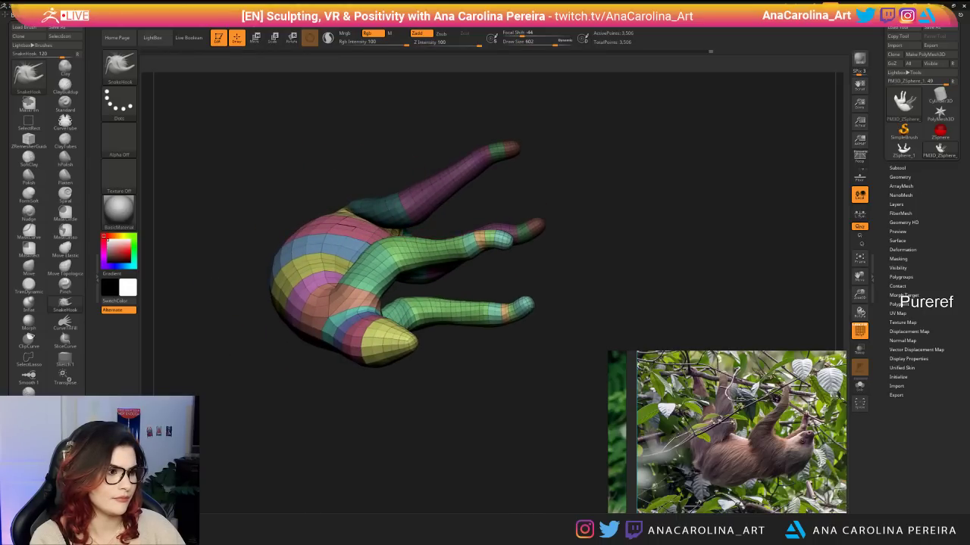
{"action": "right_click_drag", "start_coordinate": [388, 232], "coordinate": [447, 182]}
{"action": "right_click_drag", "start_coordinate": [447, 216], "coordinate": [501, 231], "text": "shift"}
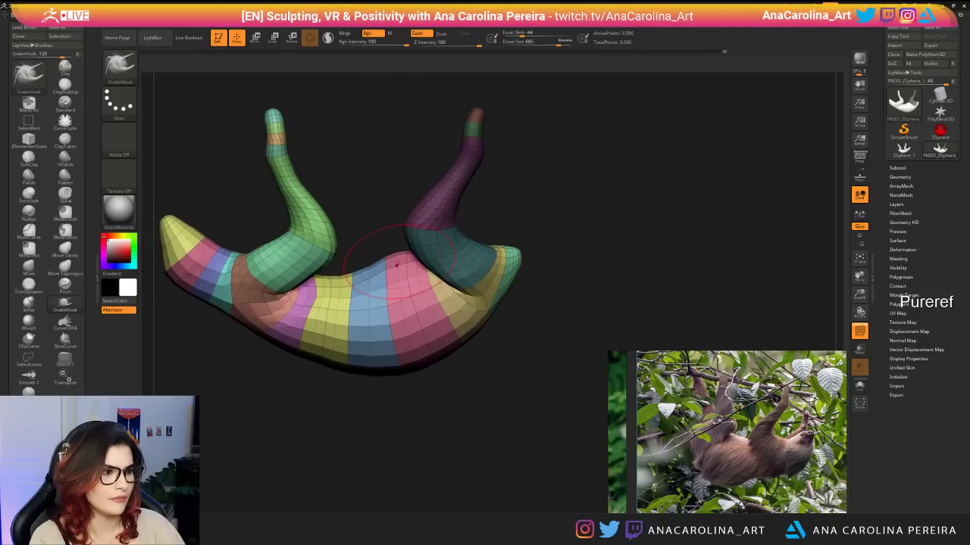
{"action": "mouse_move", "coordinate": [379, 265]}
{"action": "left_mouse_down"}
{"action": "mouse_move", "coordinate": [375, 280]}
{"action": "mouse_move", "coordinate": [415, 270]}
{"action": "left_mouse_up"}
{"action": "key", "text": "space"}
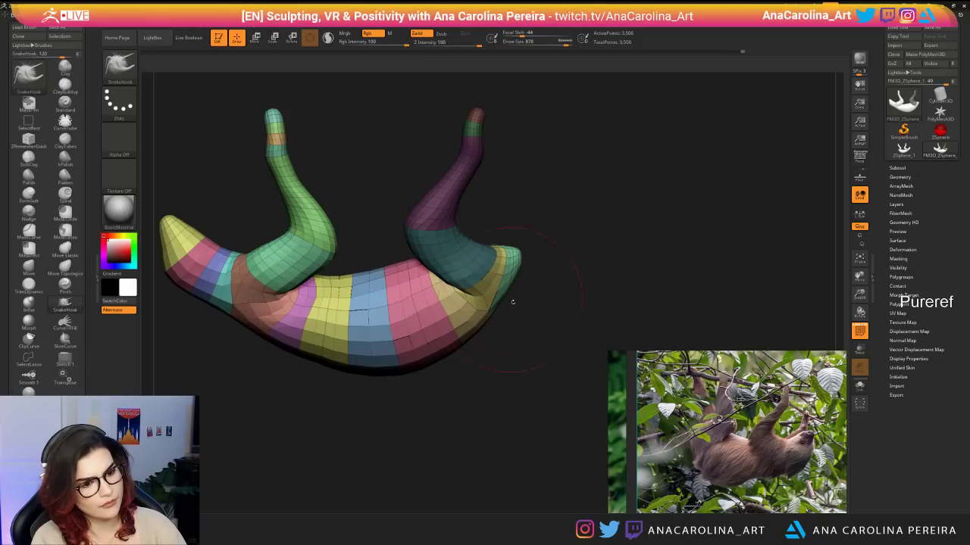
Reshape the curve of the back and chest with the SnakeHook brush at Draw Size 763.
{"action": "key", "text": "space"}
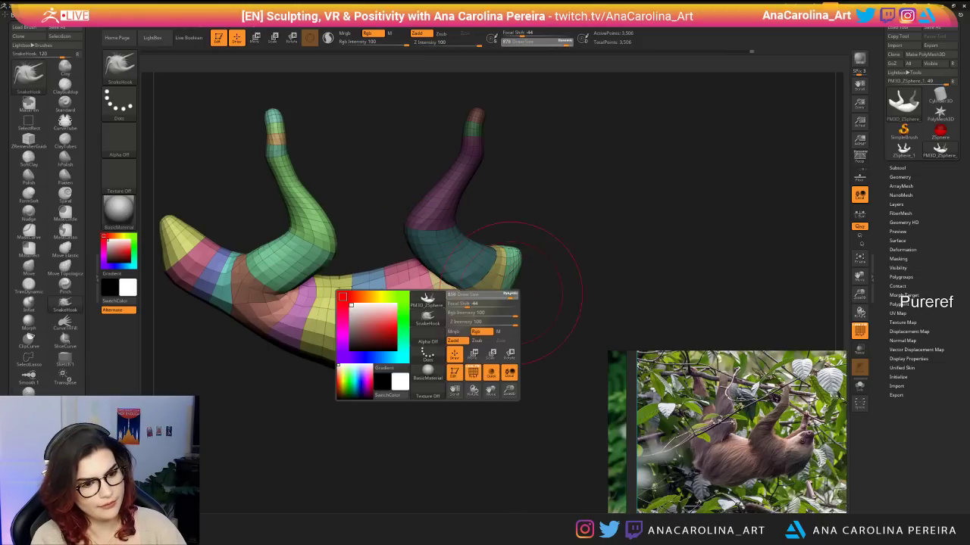
{"action": "mouse_move", "coordinate": [514, 294]}
{"action": "left_mouse_down"}
{"action": "mouse_move", "coordinate": [506, 287]}
{"action": "mouse_move", "coordinate": [418, 350]}
{"action": "mouse_move", "coordinate": [493, 429]}
{"action": "mouse_move", "coordinate": [346, 426]}
{"action": "mouse_move", "coordinate": [392, 398]}
{"action": "mouse_move", "coordinate": [405, 405]}
{"action": "mouse_move", "coordinate": [500, 323]}
{"action": "left_mouse_up"}
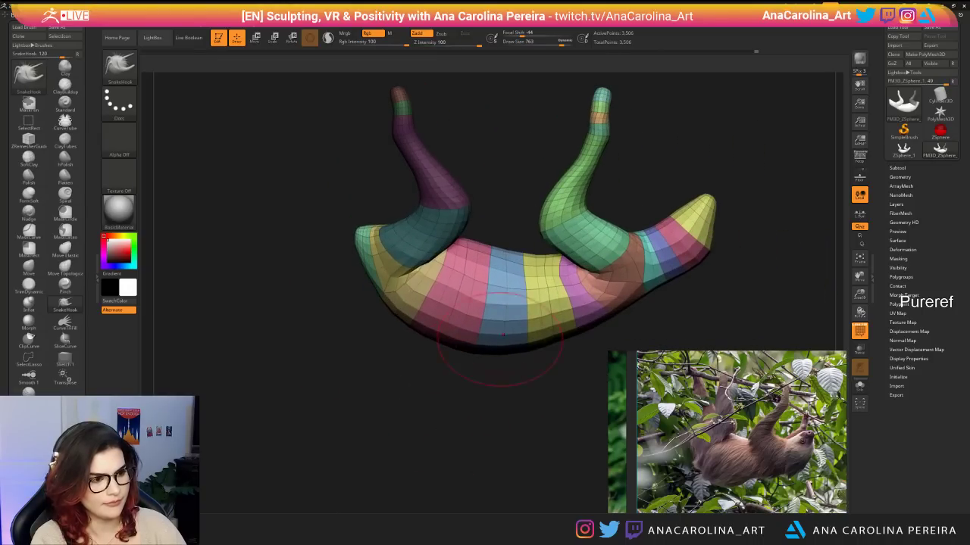
{"action": "mouse_move", "coordinate": [587, 357]}
{"action": "left_mouse_down"}
{"action": "mouse_move", "coordinate": [534, 414]}
{"action": "mouse_move", "coordinate": [495, 402]}
{"action": "mouse_move", "coordinate": [543, 291]}
{"action": "left_mouse_up"}
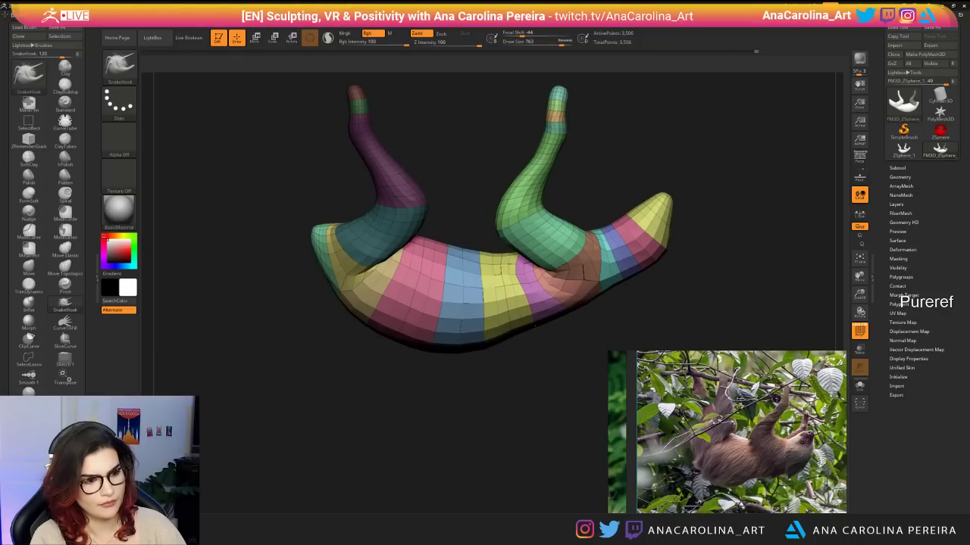
{"action": "left_click_drag", "start_coordinate": [563, 336], "coordinate": [526, 334], "text": "alt"}
{"action": "key", "text": "space"}
{"action": "mouse_move", "coordinate": [585, 297]}
{"action": "left_mouse_down"}
{"action": "mouse_move", "coordinate": [554, 304]}
{"action": "mouse_move", "coordinate": [549, 293]}
{"action": "mouse_move", "coordinate": [559, 308]}
{"action": "left_mouse_up"}
{"action": "key", "text": "space"}
{"action": "left_click_drag", "start_coordinate": [510, 262], "coordinate": [530, 277]}
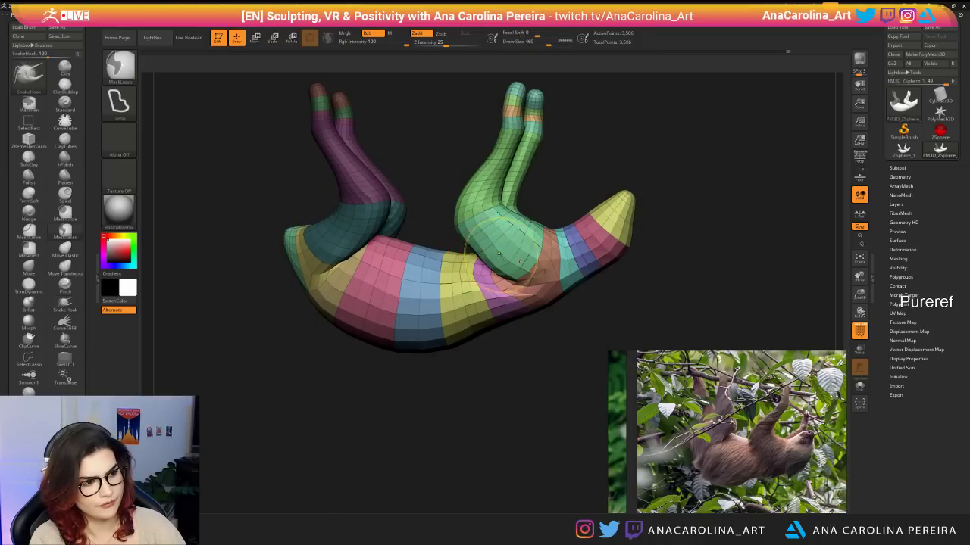
Refine the upper arms, forearms and wrists of the front limbs with the Smooth brush, reducing the Draw Size to 299.
{"action": "mouse_move", "coordinate": [488, 251]}
{"action": "left_mouse_down", "text": "shift"}
{"action": "mouse_move", "coordinate": [509, 264]}
{"action": "mouse_move", "coordinate": [494, 251]}
{"action": "mouse_move", "coordinate": [547, 237]}
{"action": "mouse_move", "coordinate": [531, 215]}
{"action": "left_mouse_up", "text": "shift"}
{"action": "key", "text": "space"}
{"action": "key", "text": "space"}
{"action": "key", "text": "shift"}
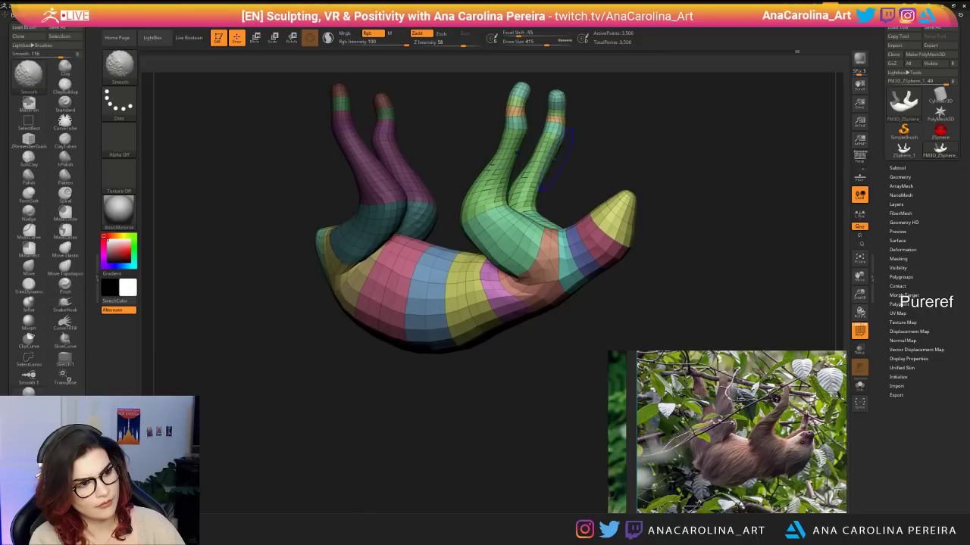
{"action": "key", "text": "space"}
{"action": "left_click_drag", "start_coordinate": [555, 173], "coordinate": [559, 219]}
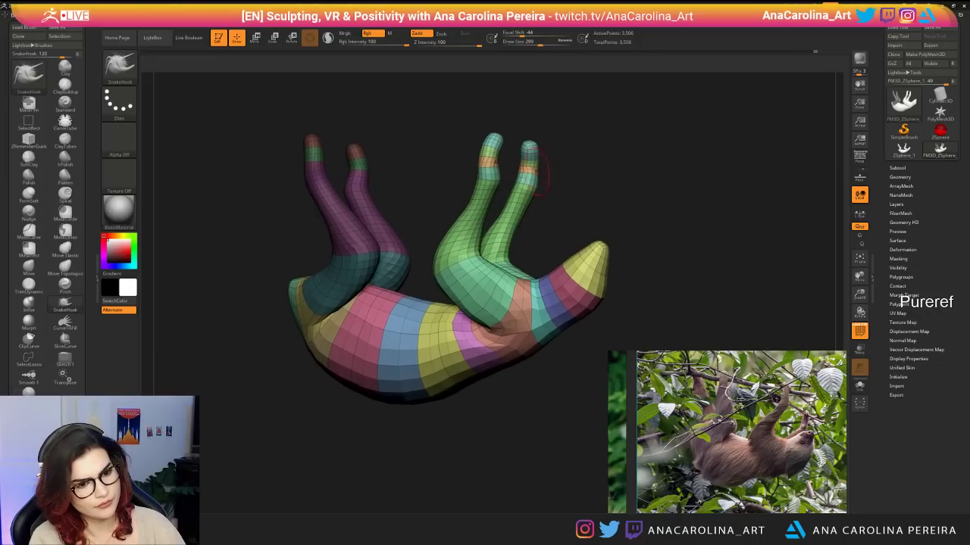
{"action": "key", "text": "shift"}
{"action": "left_click_drag", "start_coordinate": [529, 157], "coordinate": [525, 181], "text": "shift"}
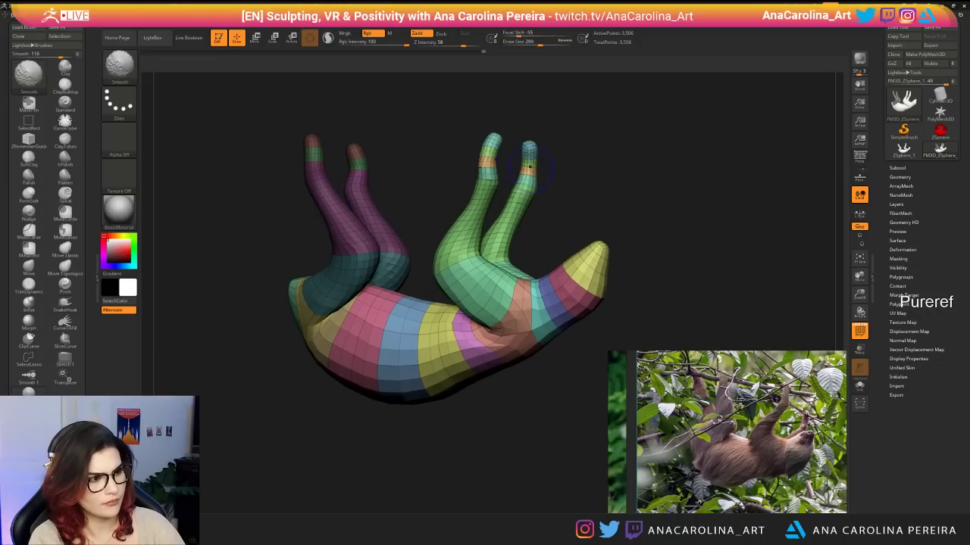
{"action": "key", "text": "shift"}
Invert the mask so only the hind limbs are editable, and smooth the lower hind legs.
{"action": "left_click_drag", "start_coordinate": [390, 171], "coordinate": [406, 228], "text": "alt"}
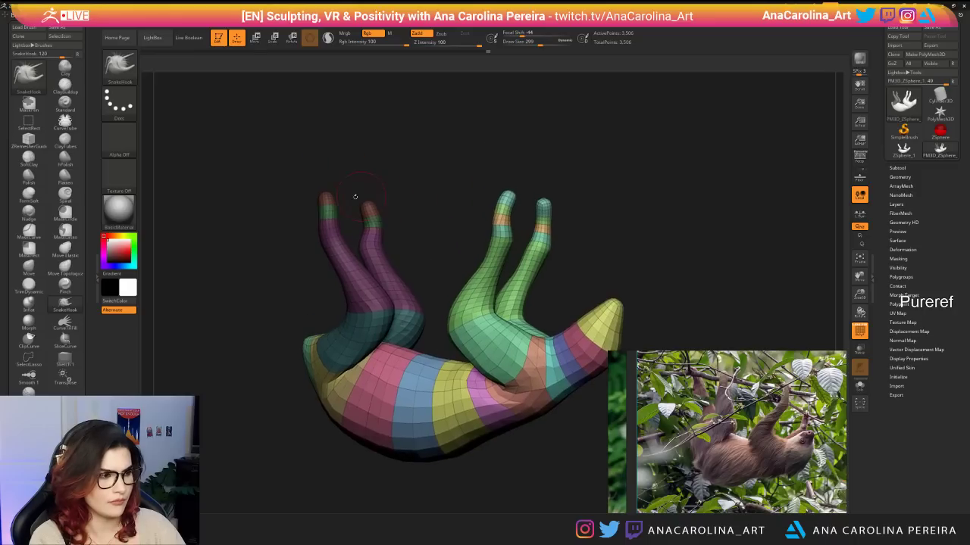
{"action": "key", "text": "ctrl"}
{"action": "left_click", "coordinate": [400, 201], "text": "ctrl"}
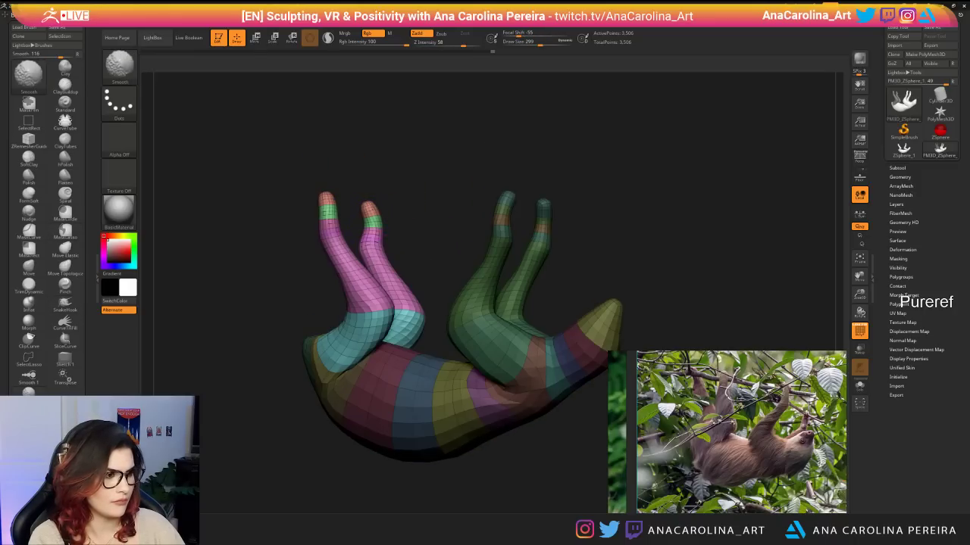
{"action": "mouse_move", "coordinate": [376, 259]}
{"action": "left_mouse_down", "text": "shift"}
{"action": "mouse_move", "coordinate": [381, 233]}
{"action": "mouse_move", "coordinate": [353, 239]}
{"action": "mouse_move", "coordinate": [400, 178]}
{"action": "left_mouse_up", "text": "shift"}
Clear the mask, reduce the Draw Size to 245, and turn off the polygroup and wireframe display.
{"action": "left_click_drag", "start_coordinate": [575, 182], "coordinate": [536, 245]}
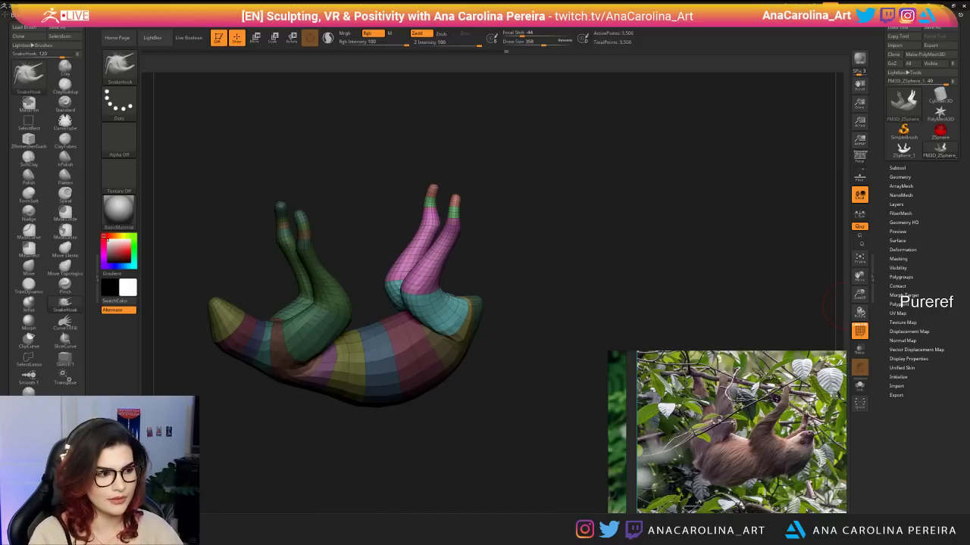
{"action": "left_click_drag", "start_coordinate": [841, 305], "coordinate": [607, 238]}
{"action": "key", "text": "space"}
{"action": "key", "text": "shift"}
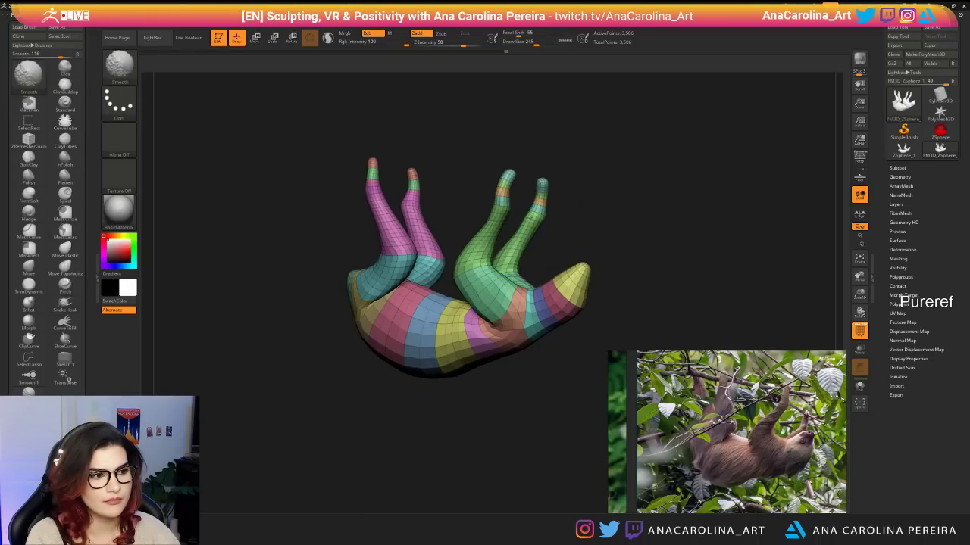
{"action": "left_click_drag", "start_coordinate": [720, 243], "coordinate": [500, 223]}
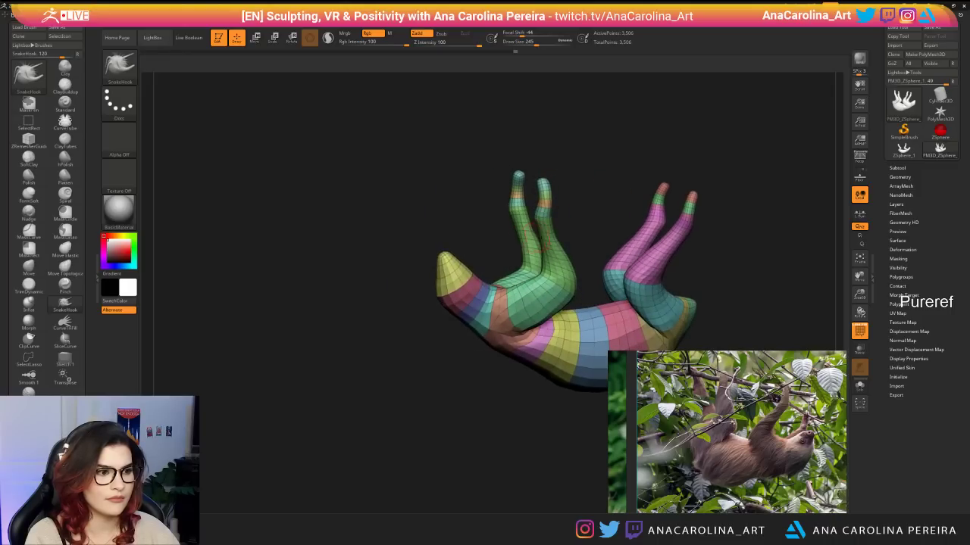
{"action": "key", "text": "shift"}
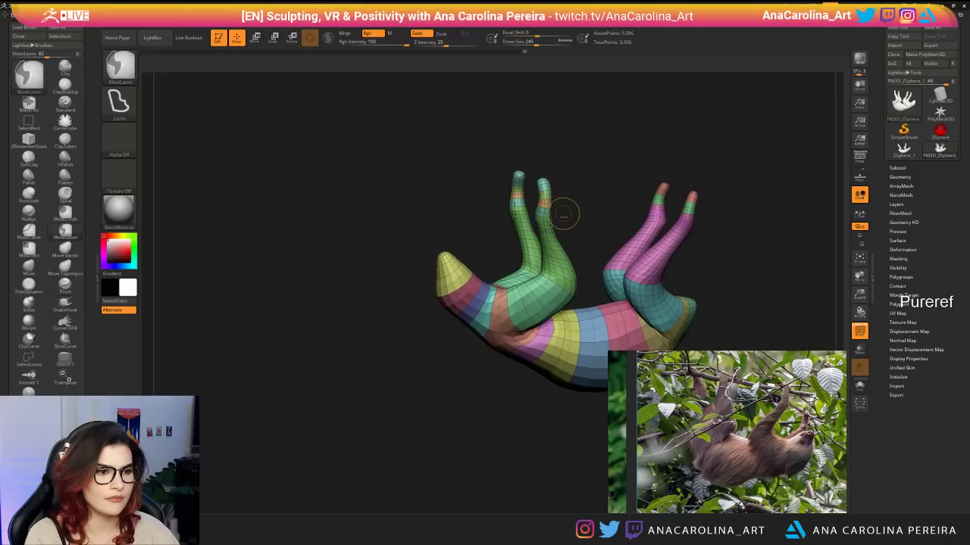
{"action": "mouse_move", "coordinate": [564, 215]}
{"action": "left_mouse_down"}
{"action": "mouse_move", "coordinate": [655, 239]}
{"action": "mouse_move", "coordinate": [719, 241]}
{"action": "left_mouse_up"}
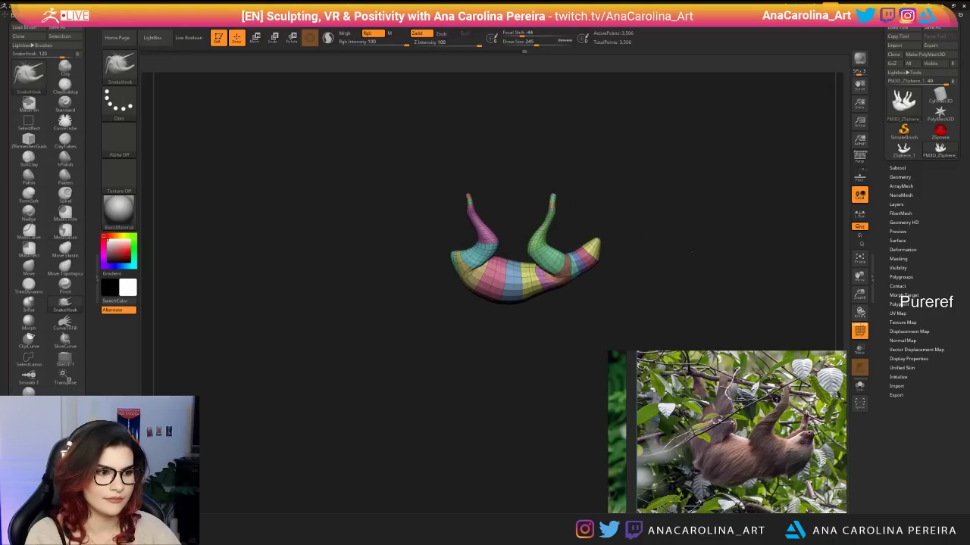
{"action": "left_click_drag", "start_coordinate": [659, 228], "coordinate": [632, 306], "text": "alt"}
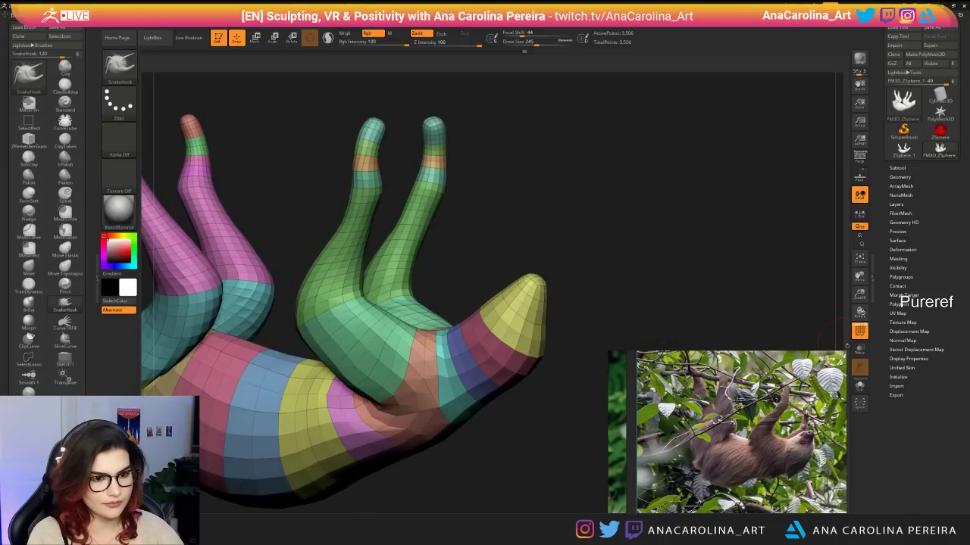
{"action": "key", "text": "shift+f"}
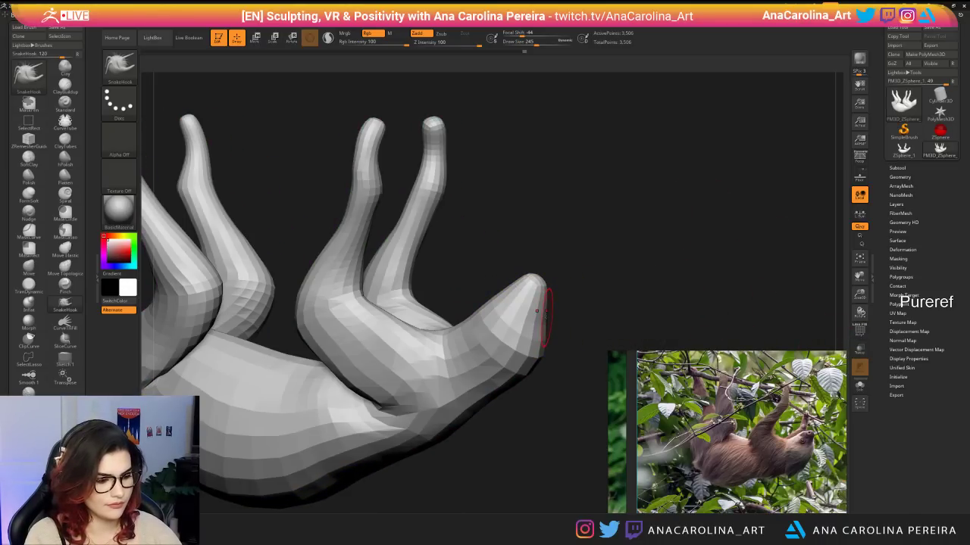
Shape the head, snout and neck with the SnakeHook brush, raising the Draw Size to 386.
{"action": "key", "text": "b"}
{"action": "key", "text": "Escape"}
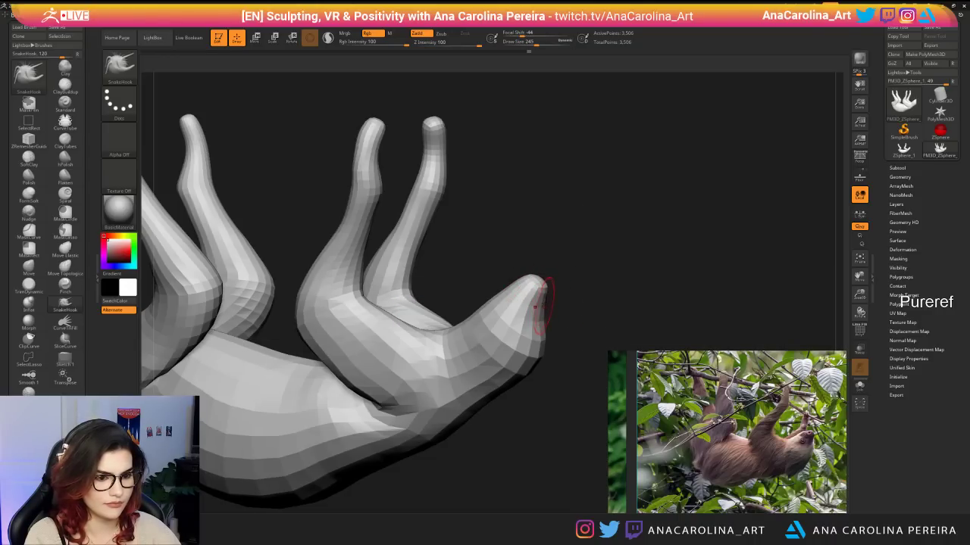
{"action": "left_click_drag", "start_coordinate": [682, 307], "coordinate": [559, 305]}
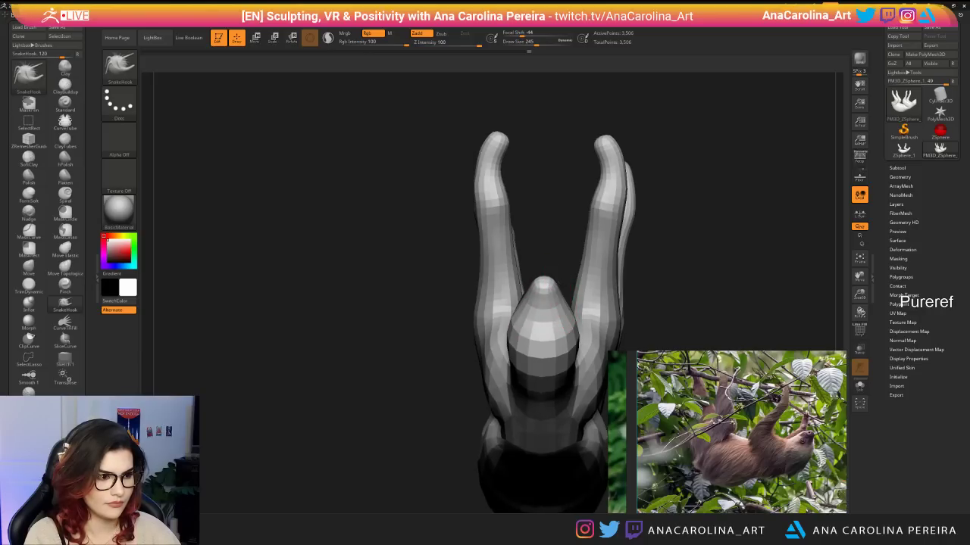
{"action": "mouse_move", "coordinate": [675, 299]}
{"action": "left_mouse_down"}
{"action": "mouse_move", "coordinate": [606, 324]}
{"action": "mouse_move", "coordinate": [658, 295]}
{"action": "left_mouse_up"}
{"action": "key", "text": "space"}
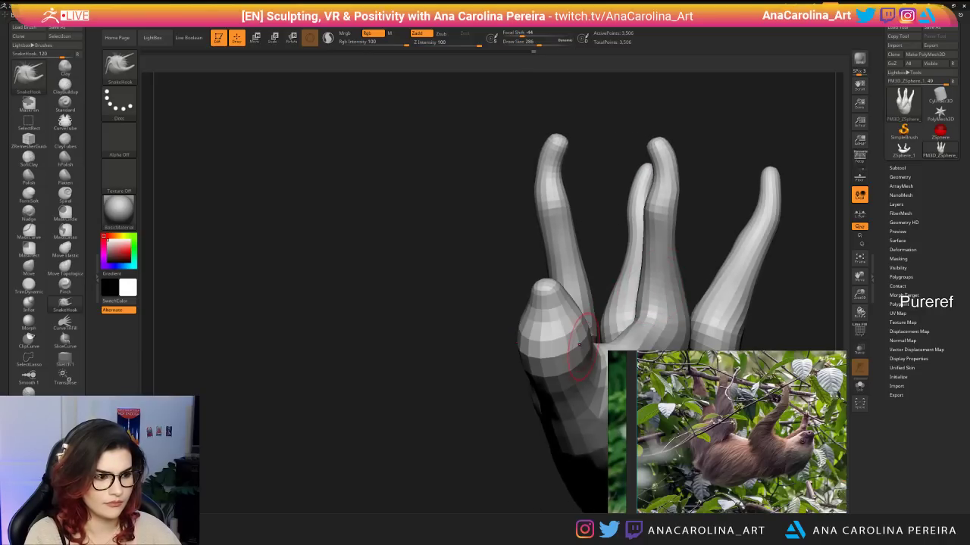
{"action": "mouse_move", "coordinate": [615, 287]}
{"action": "right_mouse_down"}
{"action": "mouse_move", "coordinate": [584, 278]}
{"action": "mouse_move", "coordinate": [589, 295]}
{"action": "mouse_move", "coordinate": [615, 289]}
{"action": "right_mouse_up"}
{"action": "key", "text": "space"}
{"action": "left_click_drag", "start_coordinate": [617, 295], "coordinate": [624, 294]}
{"action": "right_click_drag", "start_coordinate": [639, 297], "coordinate": [682, 199]}
{"action": "right_click_drag", "start_coordinate": [720, 280], "coordinate": [644, 215], "text": "alt"}
{"action": "left_click_drag", "start_coordinate": [667, 165], "coordinate": [555, 321], "text": "ctrl+shift"}
{"action": "right_click_drag", "start_coordinate": [583, 369], "coordinate": [592, 319]}
{"action": "left_click", "coordinate": [574, 366], "text": "ctrl+shift"}
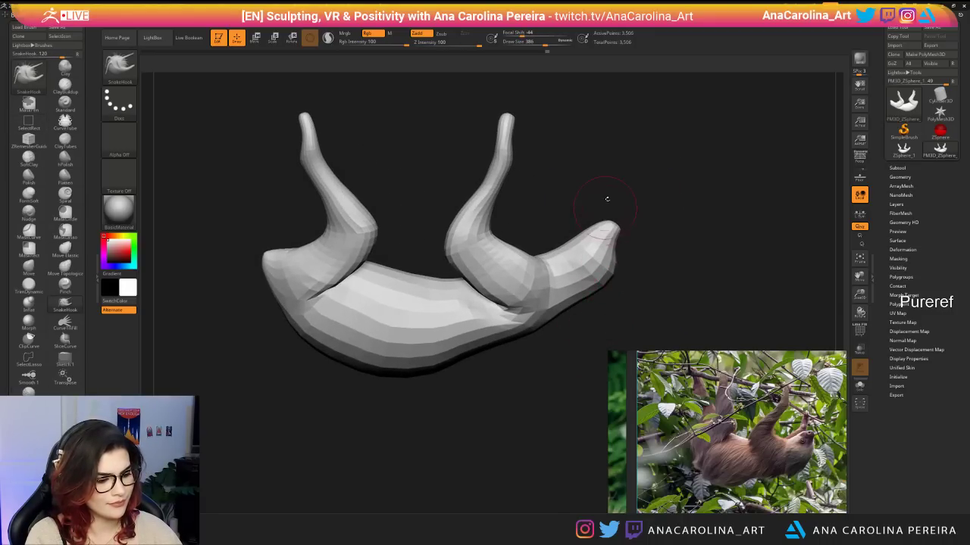
Choose the SelectLasso brush and isolate the head and neck by hiding the rest of the body.
{"action": "key", "text": "b"}
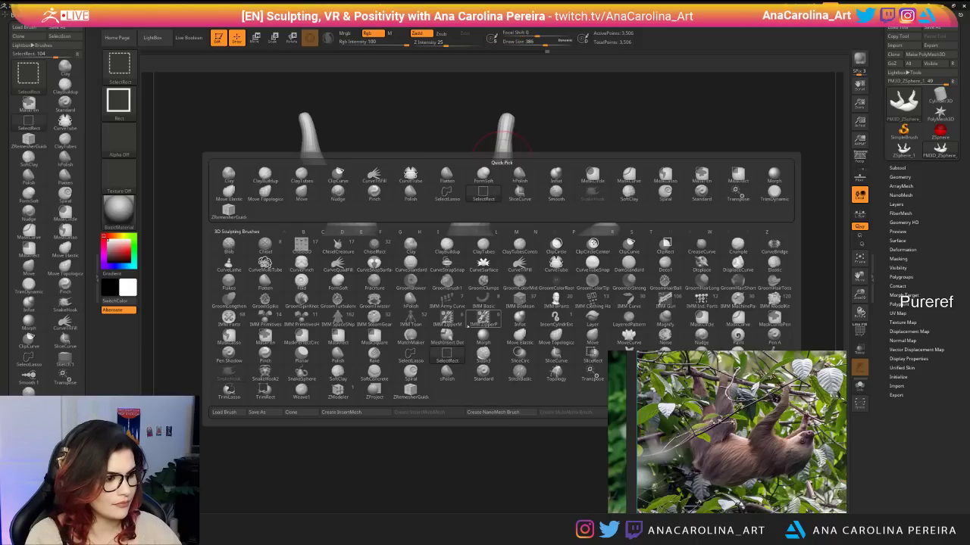
{"action": "left_click", "coordinate": [410, 356], "text": "ctrl+shift"}
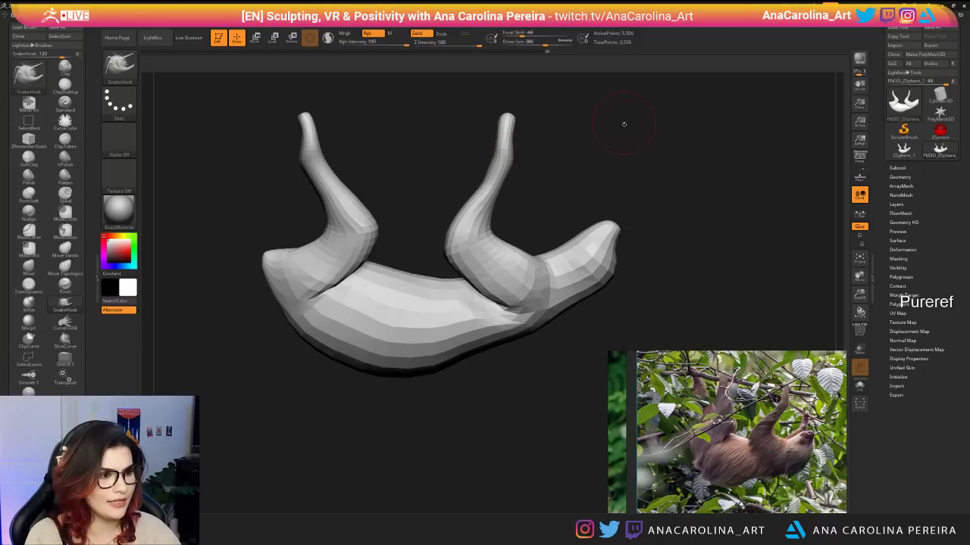
{"action": "mouse_move", "coordinate": [584, 173]}
{"action": "left_mouse_down", "text": "ctrl+shift"}
{"action": "mouse_move", "coordinate": [556, 201]}
{"action": "mouse_move", "coordinate": [556, 282]}
{"action": "mouse_move", "coordinate": [615, 212]}
{"action": "left_mouse_up", "text": "ctrl+shift"}
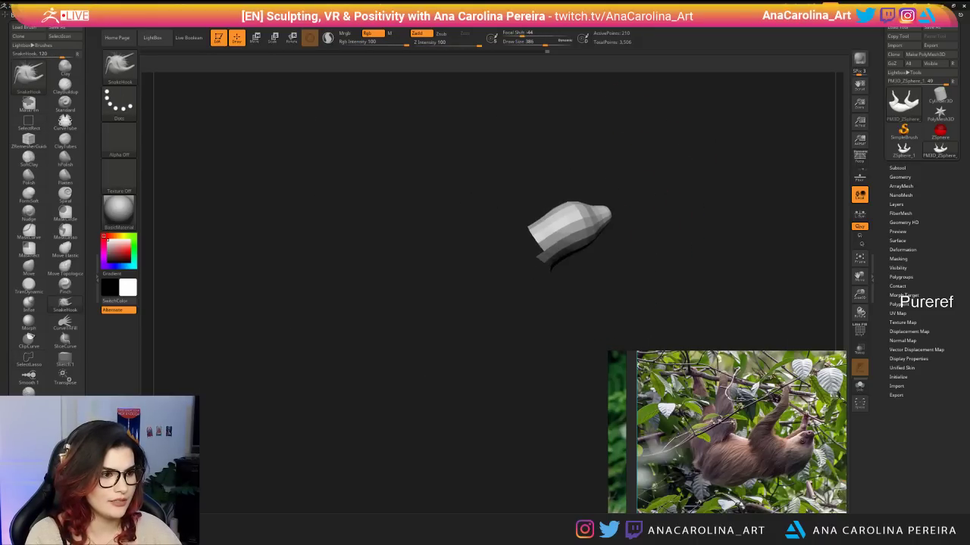
{"action": "left_click_drag", "start_coordinate": [697, 250], "coordinate": [620, 274]}
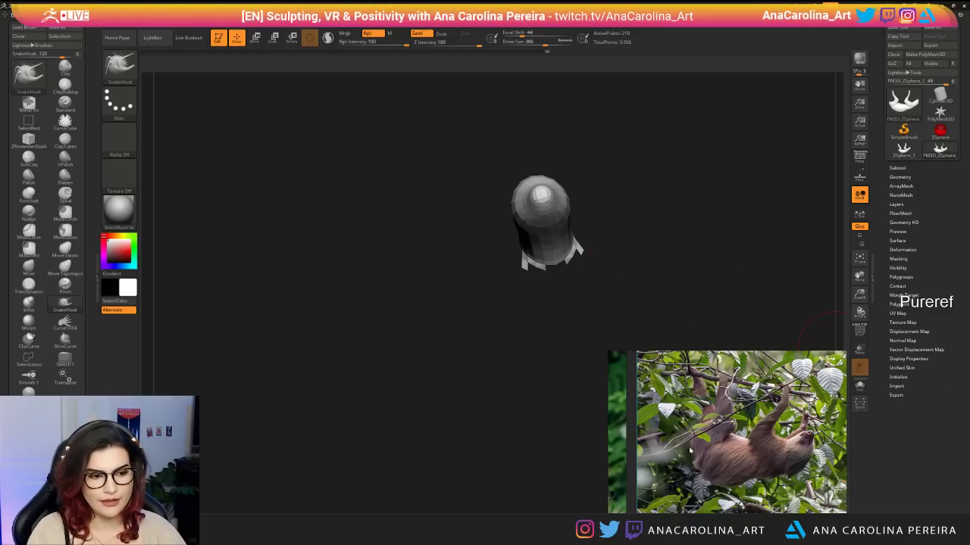
Examine the sloth face and head photos on the reference board for the head's shape.
{"action": "scroll", "coordinate": [689, 451], "scroll_direction": "down", "scroll_amount": 5}
{"action": "middle_click_drag", "start_coordinate": [677, 436], "coordinate": [744, 420]}
{"action": "middle_click_drag", "start_coordinate": [664, 377], "coordinate": [777, 420]}
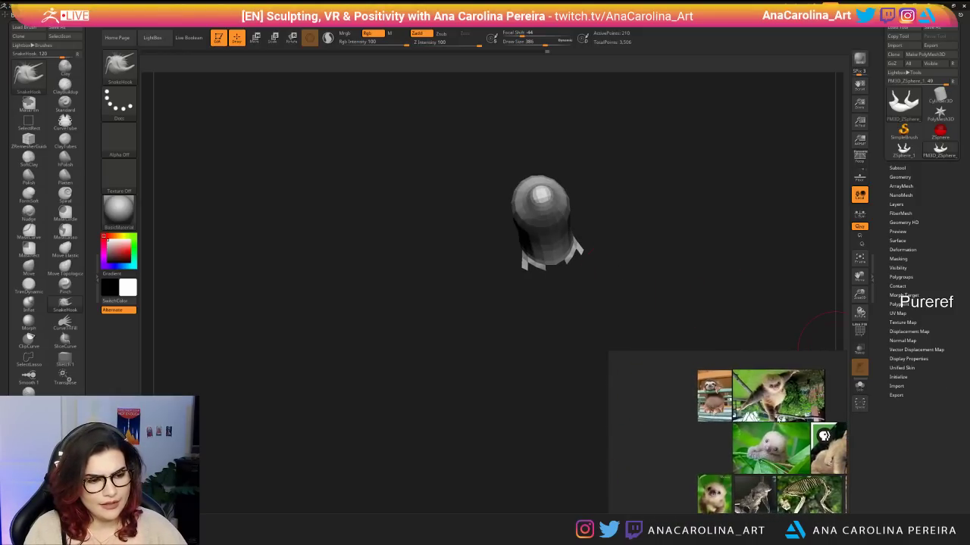
{"action": "scroll", "coordinate": [687, 475], "scroll_direction": "up", "scroll_amount": 5}
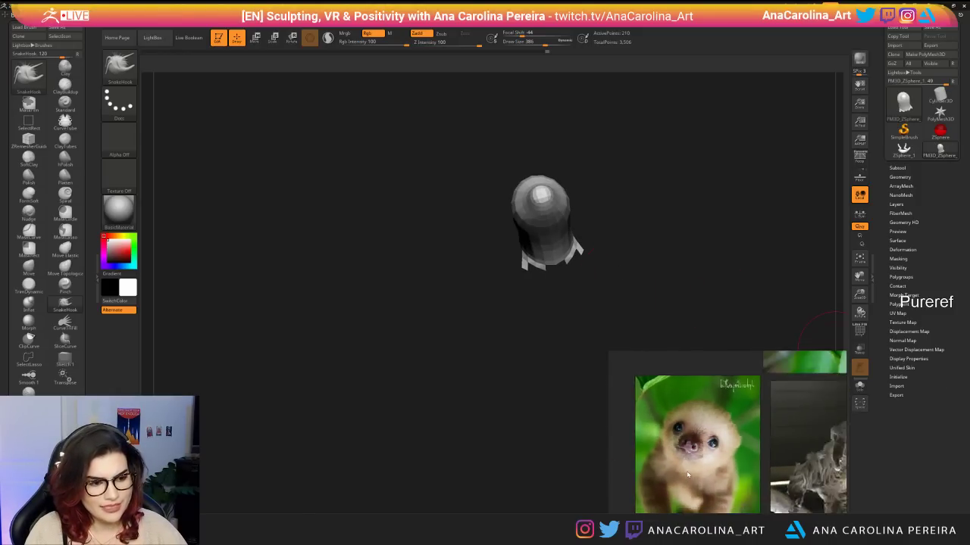
{"action": "scroll", "coordinate": [688, 475], "scroll_direction": "down", "scroll_amount": 4}
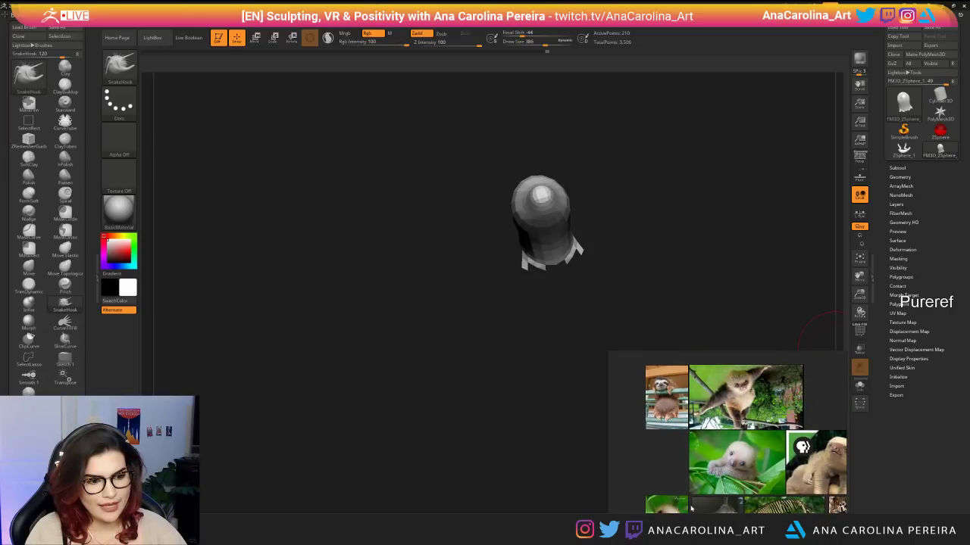
{"action": "middle_click_drag", "start_coordinate": [690, 508], "coordinate": [646, 443]}
{"action": "scroll", "coordinate": [681, 447], "scroll_direction": "up", "scroll_amount": 3}
{"action": "scroll", "coordinate": [682, 447], "scroll_direction": "down", "scroll_amount": 2}
{"action": "middle_click_drag", "start_coordinate": [778, 450], "coordinate": [720, 459]}
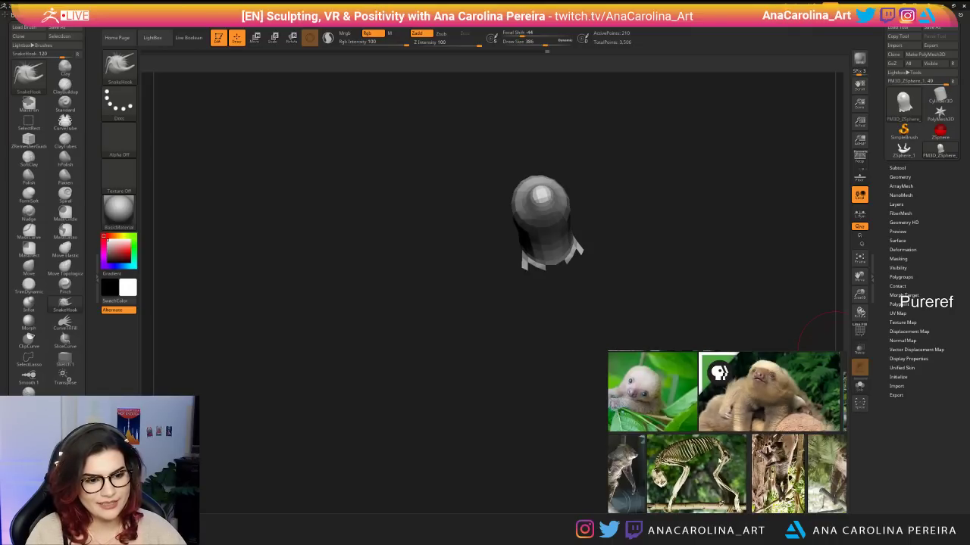
Examine the blond sloth's face in close-up on the reference board for its snout, eyes and head shape.
{"action": "scroll", "coordinate": [727, 465], "scroll_direction": "up", "scroll_amount": 4}
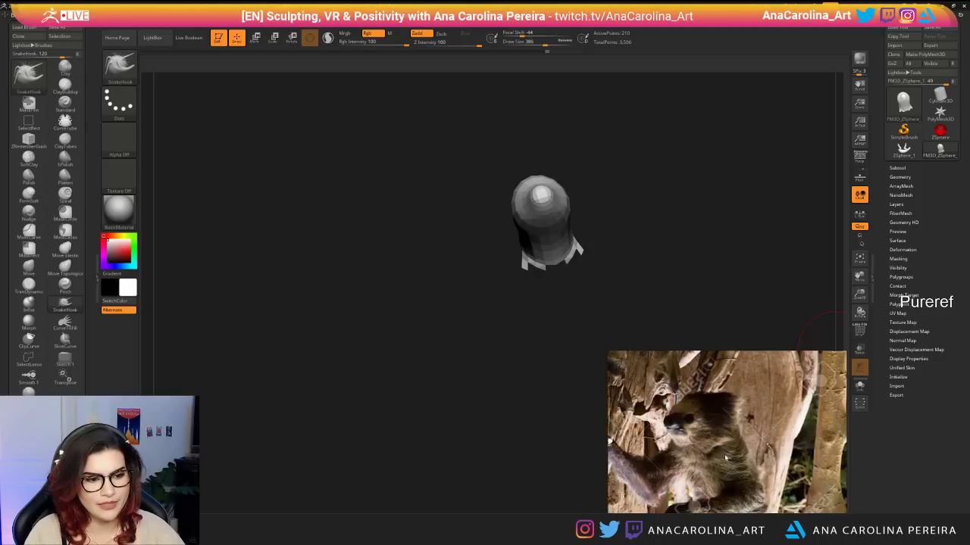
{"action": "scroll", "coordinate": [730, 468], "scroll_direction": "down", "scroll_amount": 4}
{"action": "scroll", "coordinate": [675, 455], "scroll_direction": "down", "scroll_amount": 1}
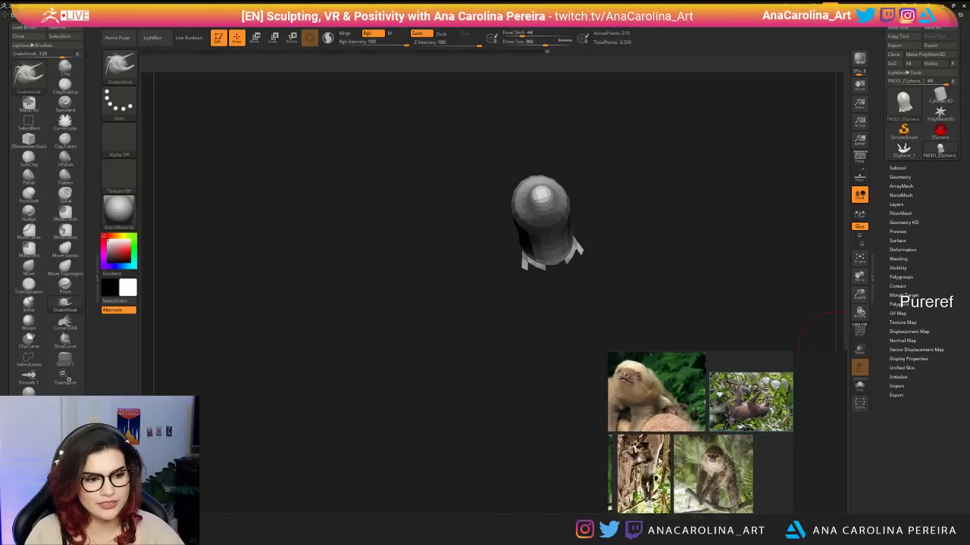
{"action": "middle_click_drag", "start_coordinate": [675, 455], "coordinate": [719, 485]}
{"action": "scroll", "coordinate": [690, 420], "scroll_direction": "up", "scroll_amount": 5}
{"action": "middle_click_drag", "start_coordinate": [690, 420], "coordinate": [750, 425]}
{"action": "scroll", "coordinate": [749, 425], "scroll_direction": "down", "scroll_amount": 2}
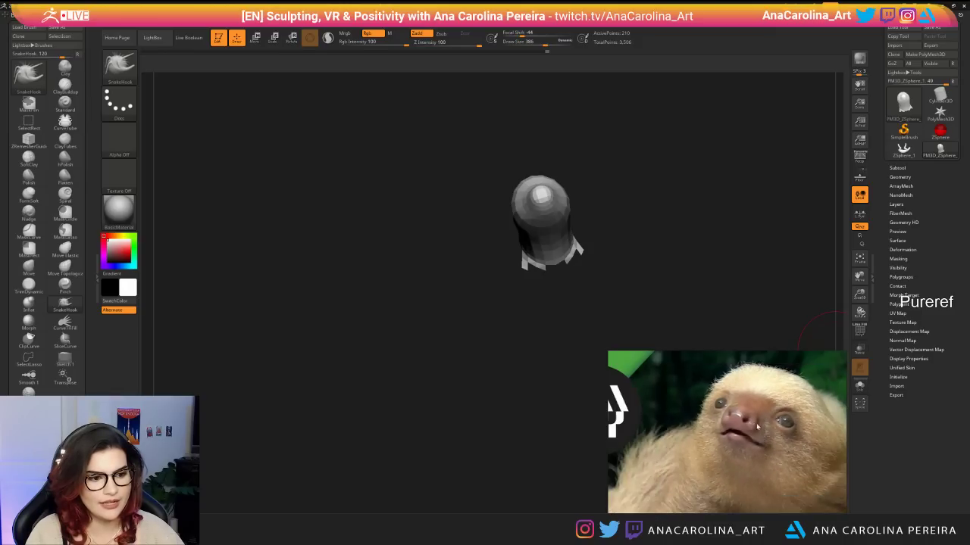
Reduce the SnakeHook Draw Size to 128 and reshape the underside of the snout.
{"action": "mouse_move", "coordinate": [588, 248]}
{"action": "left_mouse_down"}
{"action": "mouse_move", "coordinate": [639, 258]}
{"action": "mouse_move", "coordinate": [653, 292]}
{"action": "mouse_move", "coordinate": [635, 342]}
{"action": "left_mouse_up"}
{"action": "mouse_move", "coordinate": [680, 276]}
{"action": "left_mouse_down"}
{"action": "mouse_move", "coordinate": [658, 253]}
{"action": "mouse_move", "coordinate": [666, 304]}
{"action": "left_mouse_up"}
{"action": "key", "text": "b"}
{"action": "key", "text": "space"}
{"action": "left_click_drag", "start_coordinate": [481, 347], "coordinate": [509, 345]}
{"action": "key", "text": "space"}
{"action": "left_click_drag", "start_coordinate": [517, 313], "coordinate": [506, 313]}
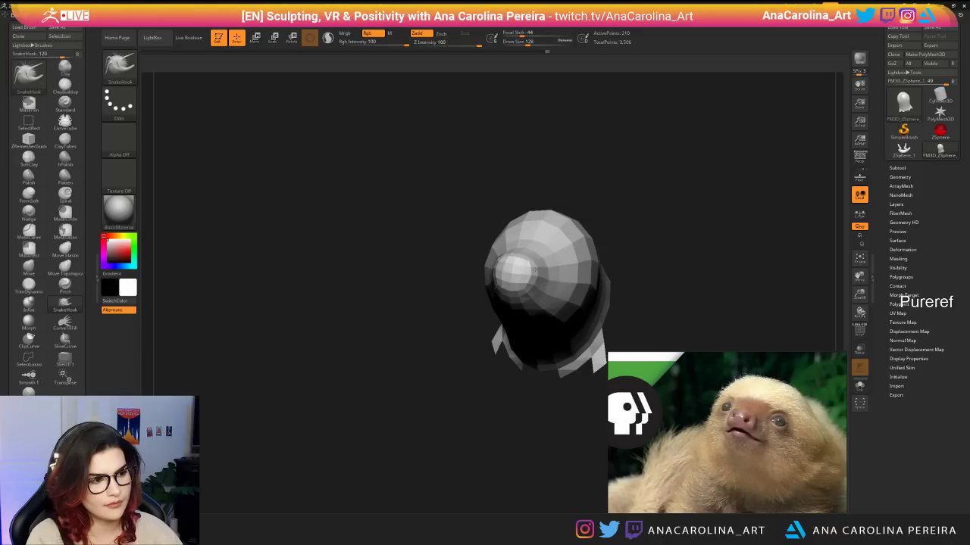
{"action": "left_click_drag", "start_coordinate": [526, 293], "coordinate": [529, 295]}
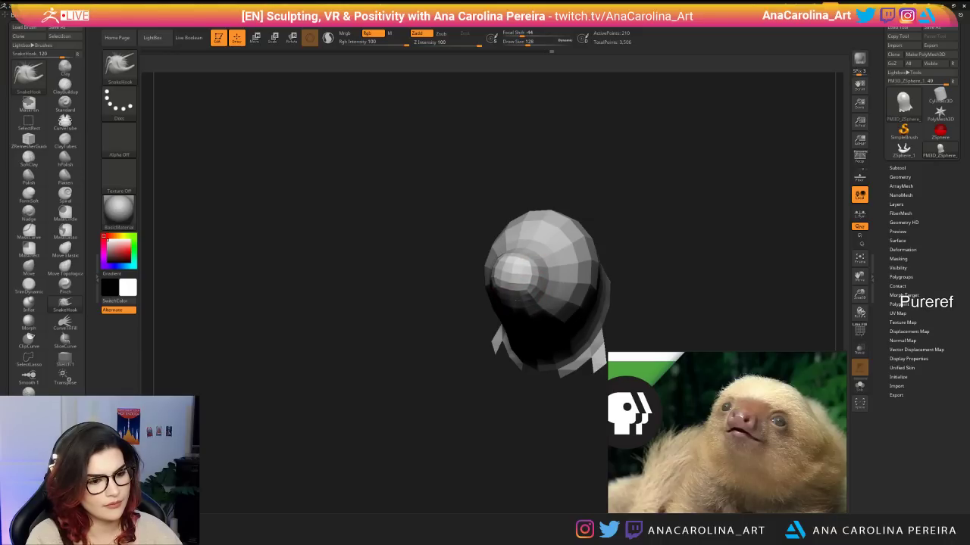
Refine the jaw and sides of the head with the SnakeHook brush, raising the Draw Size to 305.
{"action": "key", "text": "s"}
{"action": "left_click_drag", "start_coordinate": [523, 311], "coordinate": [534, 312]}
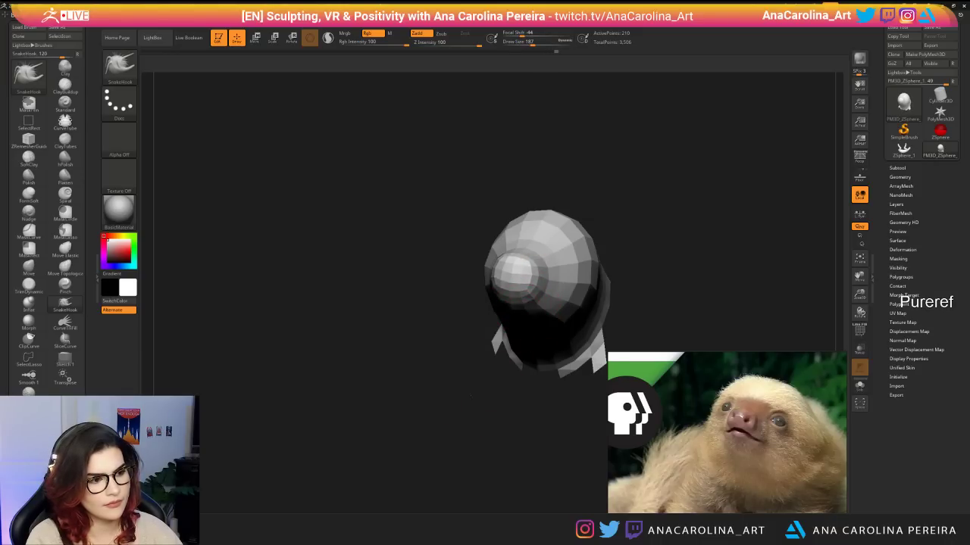
{"action": "left_click_drag", "start_coordinate": [462, 333], "coordinate": [386, 329]}
{"action": "key", "text": "s"}
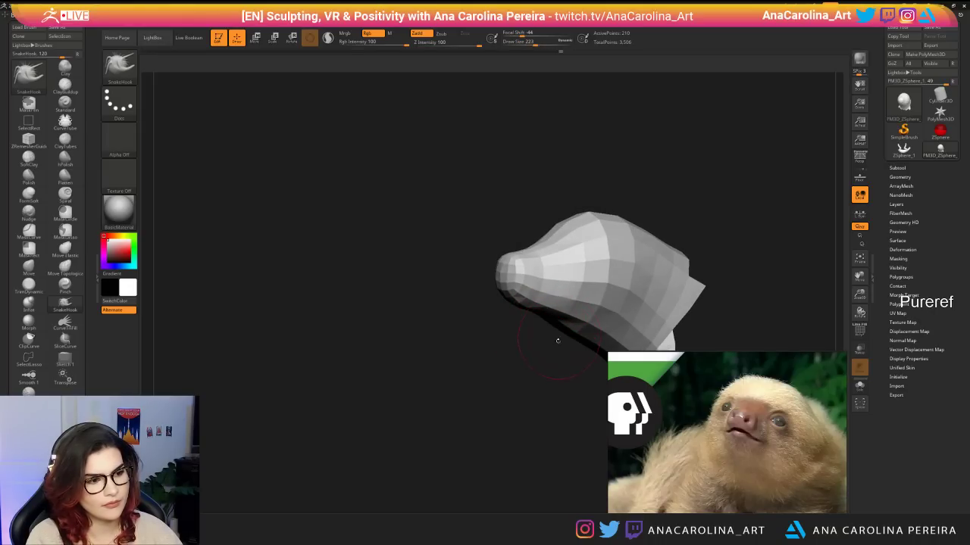
{"action": "left_click_drag", "start_coordinate": [557, 341], "coordinate": [573, 361]}
{"action": "key", "text": "s"}
{"action": "mouse_move", "coordinate": [653, 327]}
{"action": "left_mouse_down"}
{"action": "mouse_move", "coordinate": [623, 275]}
{"action": "mouse_move", "coordinate": [548, 290]}
{"action": "left_mouse_up"}
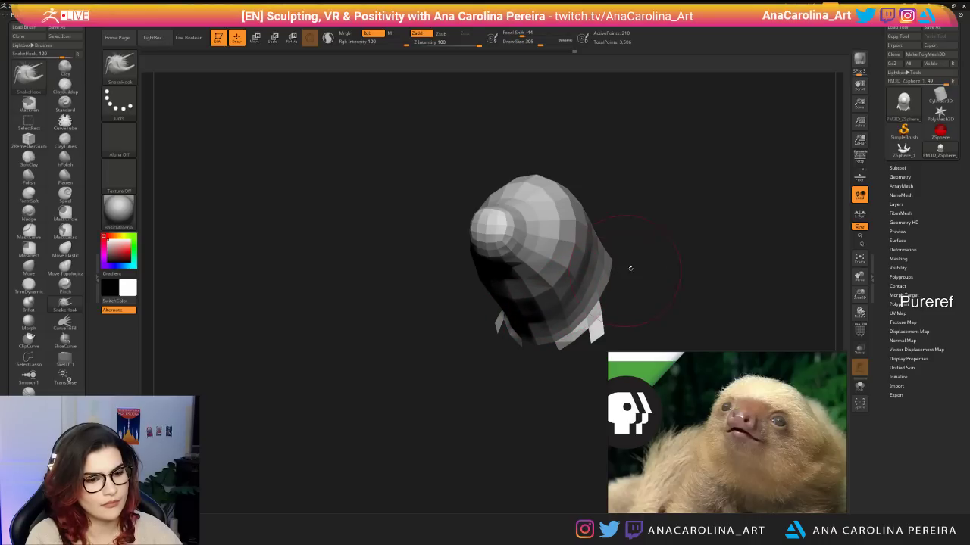
{"action": "left_click_drag", "start_coordinate": [630, 268], "coordinate": [623, 267]}
{"action": "left_click_drag", "start_coordinate": [565, 251], "coordinate": [572, 248]}
{"action": "mouse_move", "coordinate": [644, 246]}
{"action": "left_mouse_down"}
{"action": "mouse_move", "coordinate": [608, 244]}
{"action": "mouse_move", "coordinate": [519, 198]}
{"action": "left_mouse_up"}
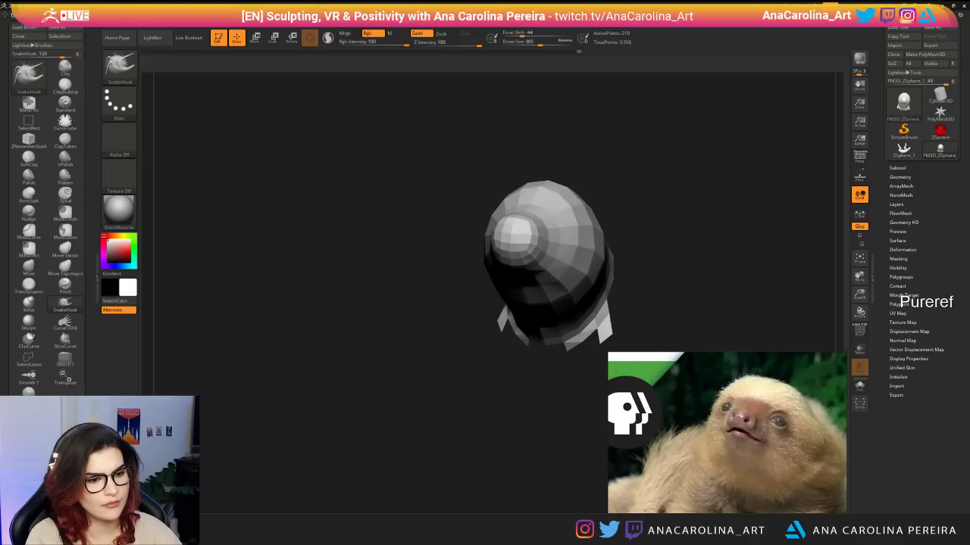
{"action": "mouse_move", "coordinate": [605, 199]}
{"action": "left_mouse_down"}
{"action": "mouse_move", "coordinate": [632, 206]}
{"action": "mouse_move", "coordinate": [602, 200]}
{"action": "left_mouse_up"}
Insert a mirrored pair of eye spheres on the head using IMM Primitives Sphere 32 at Draw Size 140.
{"action": "key", "text": "b"}
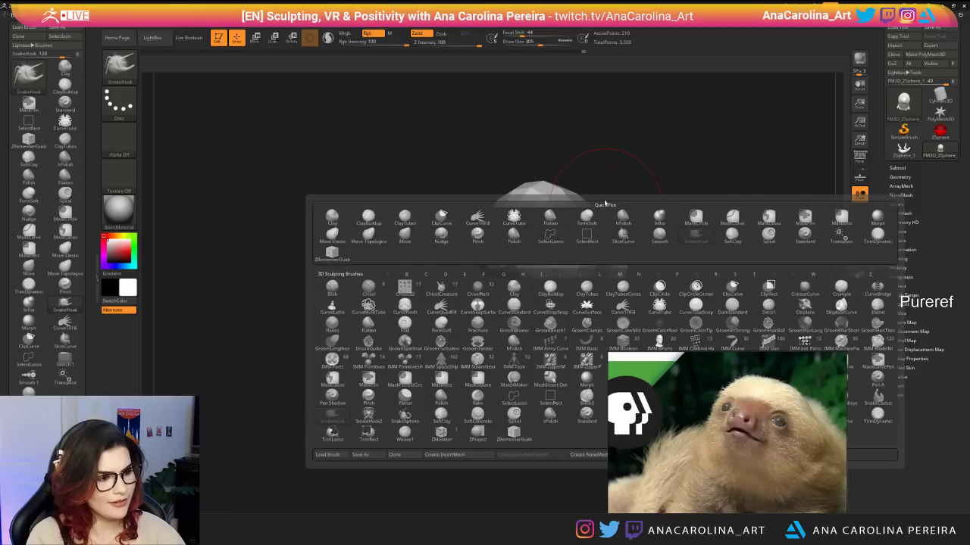
{"action": "key", "text": "i"}
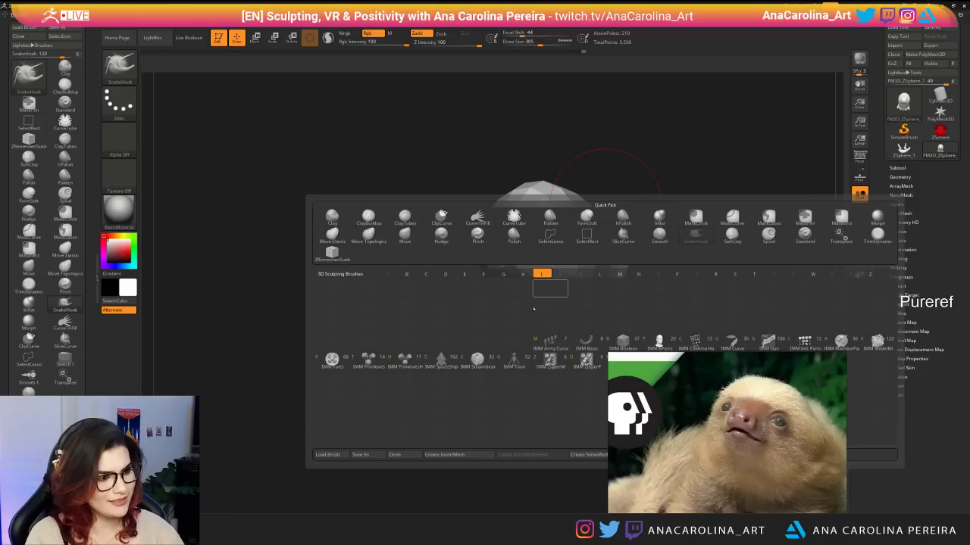
{"action": "left_click", "coordinate": [370, 359]}
{"action": "left_click", "coordinate": [345, 64]}
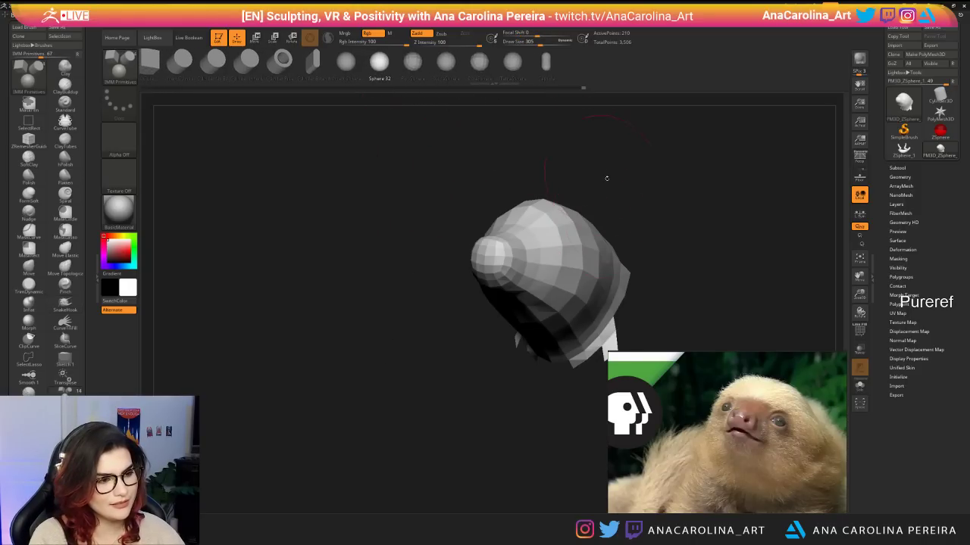
{"action": "key", "text": "space"}
{"action": "left_click", "coordinate": [609, 211]}
{"action": "left_click_drag", "start_coordinate": [617, 203], "coordinate": [630, 205]}
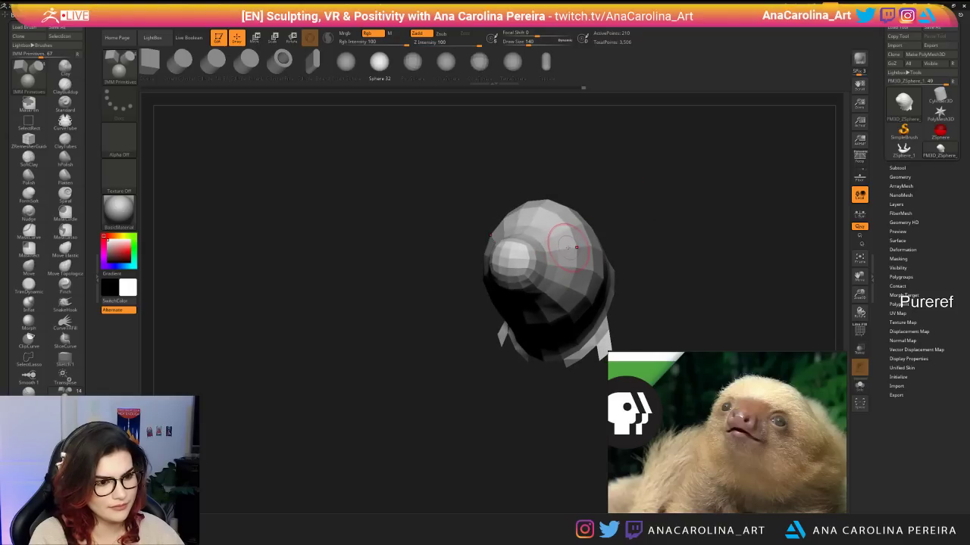
{"action": "left_click_drag", "start_coordinate": [567, 248], "coordinate": [586, 273]}
{"action": "key", "text": "ctrl+z"}
{"action": "left_click_drag", "start_coordinate": [636, 229], "coordinate": [617, 241]}
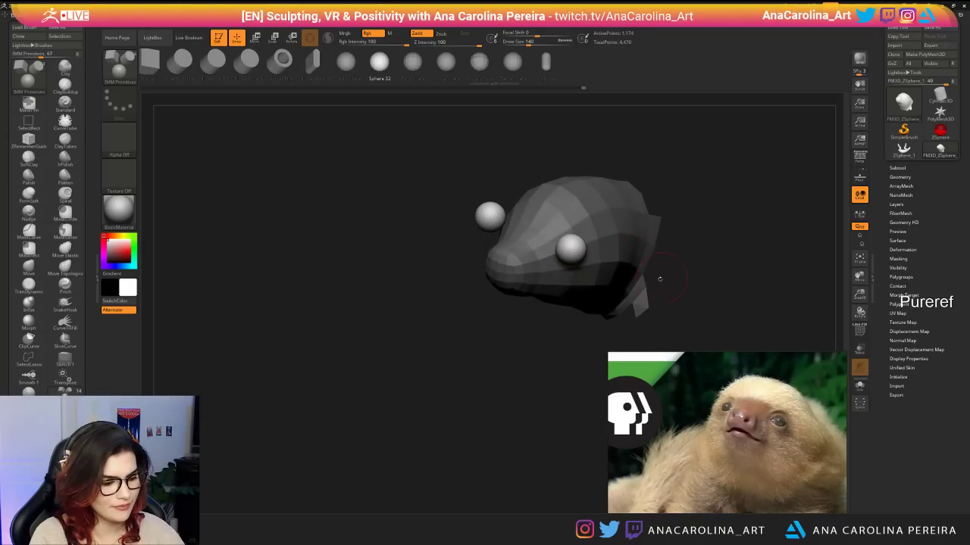
Move the eye spheres into the sides of the head with the transform gizmo.
{"action": "key", "text": "w"}
{"action": "left_click_drag", "start_coordinate": [556, 345], "coordinate": [544, 425]}
{"action": "mouse_move", "coordinate": [566, 249]}
{"action": "left_mouse_down"}
{"action": "mouse_move", "coordinate": [560, 237]}
{"action": "mouse_move", "coordinate": [572, 261]}
{"action": "left_mouse_up"}
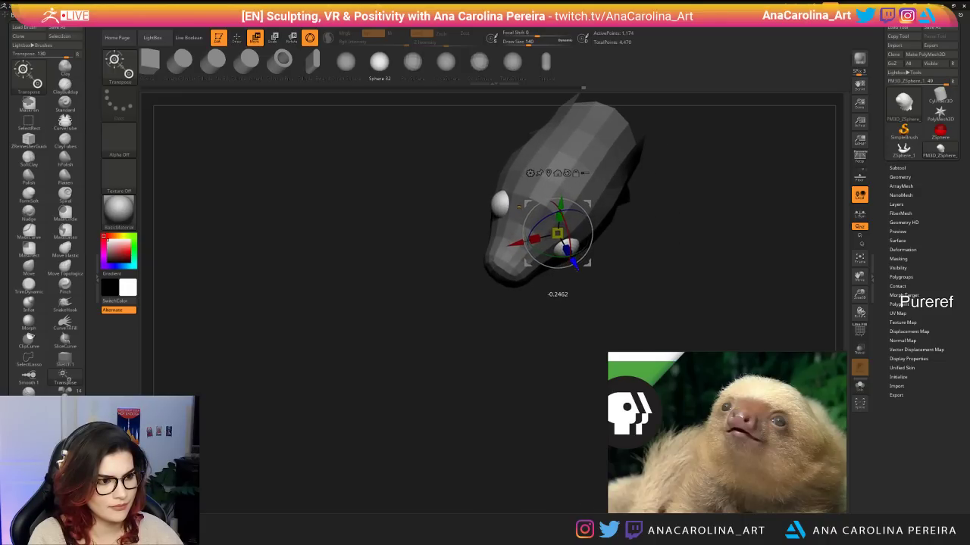
{"action": "left_click_drag", "start_coordinate": [584, 402], "coordinate": [601, 368]}
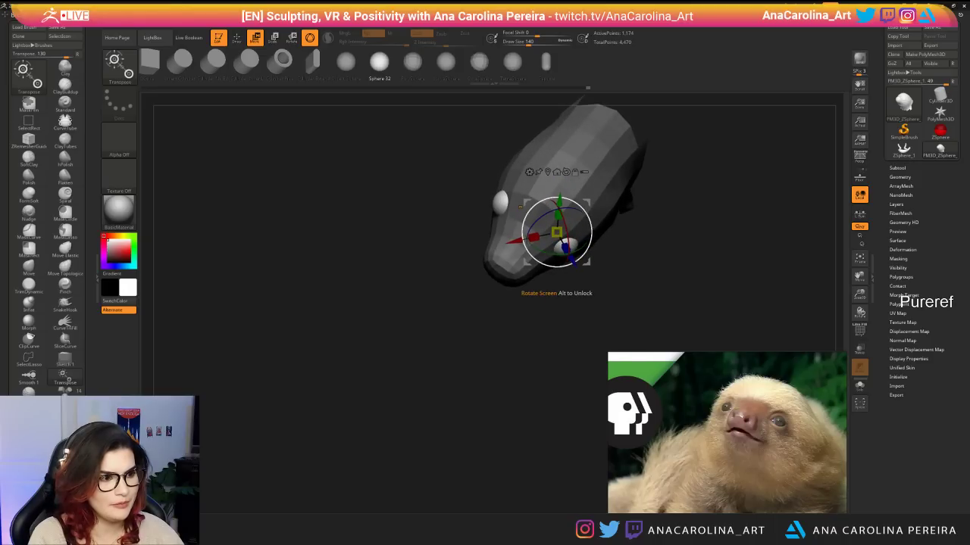
{"action": "left_click_drag", "start_coordinate": [571, 259], "coordinate": [554, 228]}
{"action": "key", "text": "e"}
{"action": "key", "text": "w"}
{"action": "left_click_drag", "start_coordinate": [578, 425], "coordinate": [599, 333]}
Expand the subtool's Split options and bring the hidden body back into view.
{"action": "left_click", "coordinate": [600, 333], "text": "ctrl"}
{"action": "left_click", "coordinate": [599, 333], "text": "ctrl"}
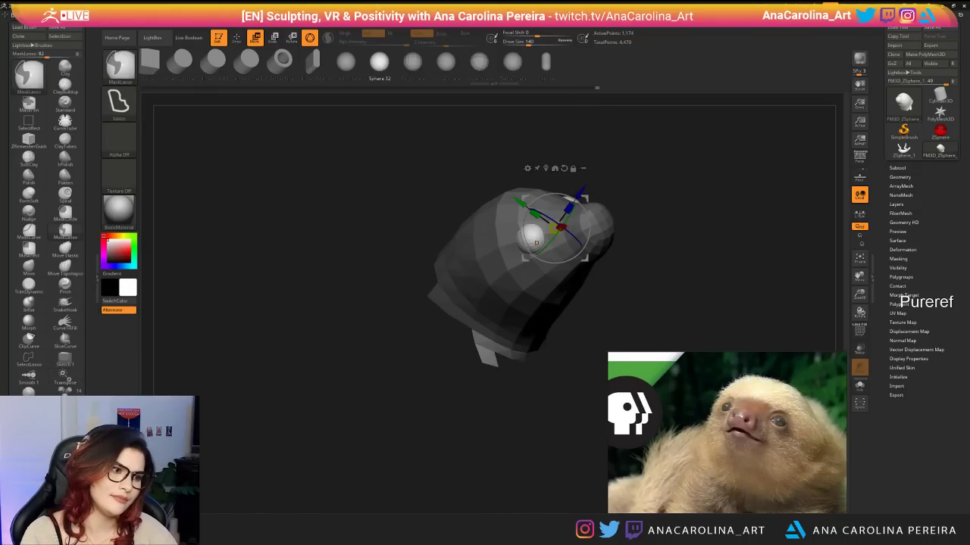
{"action": "left_click", "coordinate": [900, 177]}
{"action": "left_click", "coordinate": [898, 167]}
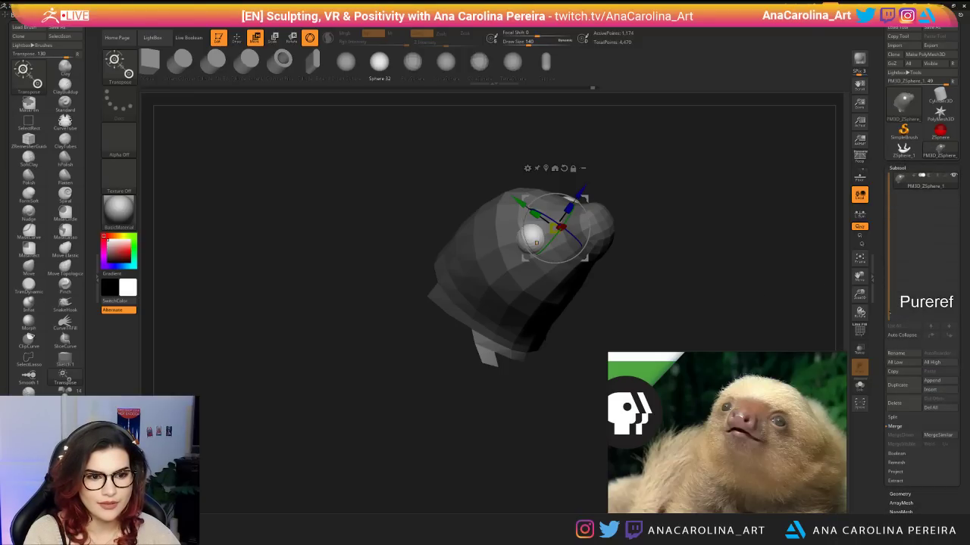
{"action": "left_click", "coordinate": [892, 418]}
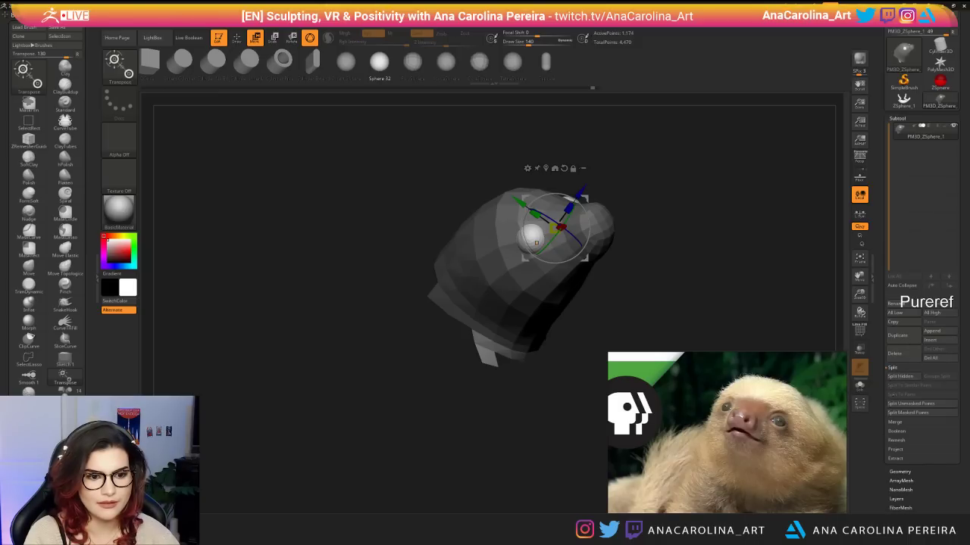
{"action": "left_click", "coordinate": [903, 405]}
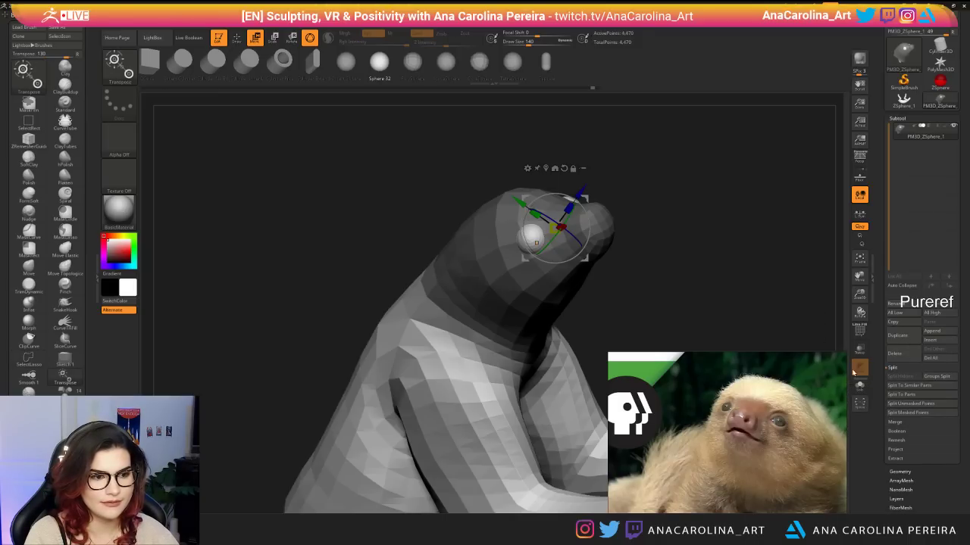
Adjust the mask and use Split Masked Points to separate the eye spheres and body into two subtools.
{"action": "left_click", "coordinate": [797, 309], "text": "ctrl"}
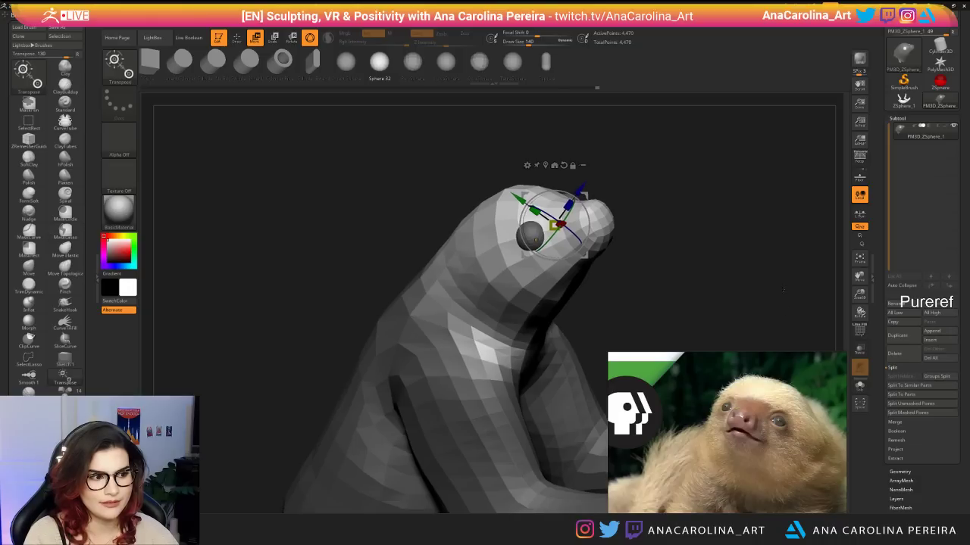
{"action": "mouse_move", "coordinate": [797, 309]}
{"action": "left_mouse_down", "text": "alt"}
{"action": "mouse_move", "coordinate": [767, 288]}
{"action": "mouse_move", "coordinate": [746, 200]}
{"action": "mouse_move", "coordinate": [650, 202]}
{"action": "mouse_move", "coordinate": [632, 257]}
{"action": "left_mouse_up", "text": "alt"}
{"action": "left_click", "coordinate": [747, 200], "text": "ctrl"}
{"action": "mouse_move", "coordinate": [645, 223]}
{"action": "left_mouse_down", "text": "ctrl"}
{"action": "mouse_move", "coordinate": [532, 216]}
{"action": "mouse_move", "coordinate": [403, 232]}
{"action": "mouse_move", "coordinate": [682, 440]}
{"action": "mouse_move", "coordinate": [653, 226]}
{"action": "left_mouse_up", "text": "ctrl"}
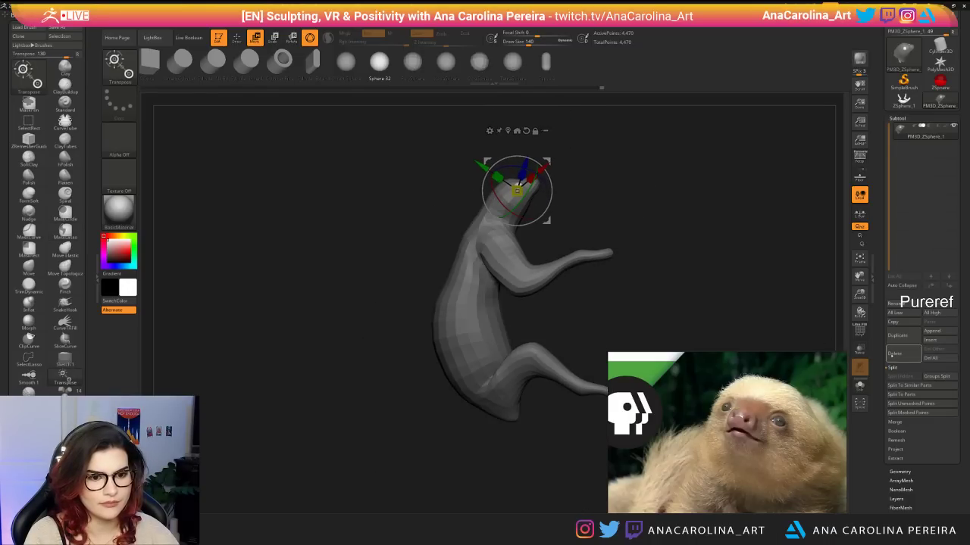
{"action": "left_click", "coordinate": [921, 413]}
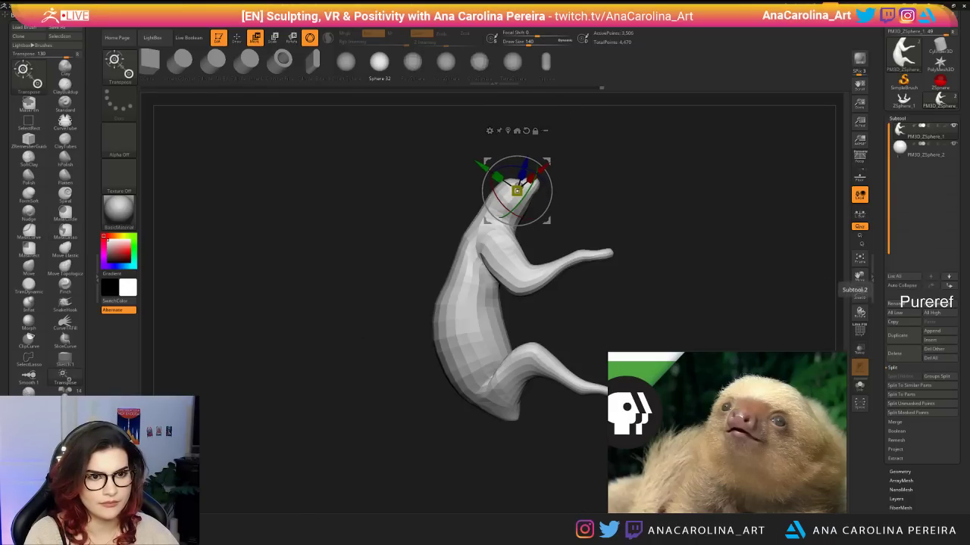
Choose the SnakeHook brush at Draw Size 437 and make the sloth body the active subtool.
{"action": "left_click_drag", "start_coordinate": [682, 204], "coordinate": [570, 167], "text": "alt"}
{"action": "left_click_drag", "start_coordinate": [485, 205], "coordinate": [486, 205]}
{"action": "left_click_drag", "start_coordinate": [583, 155], "coordinate": [661, 160]}
{"action": "left_click_drag", "start_coordinate": [667, 197], "coordinate": [666, 163], "text": "alt"}
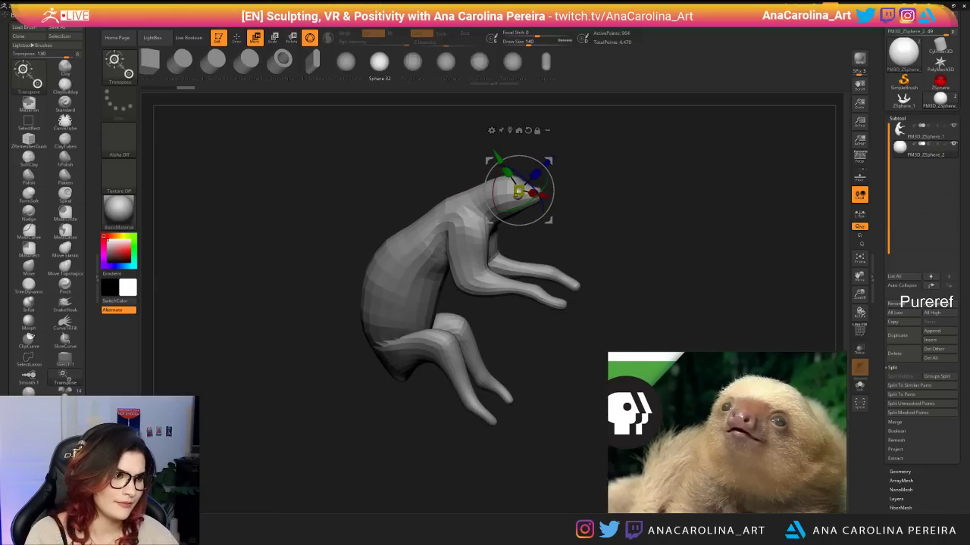
{"action": "left_click_drag", "start_coordinate": [704, 190], "coordinate": [667, 247]}
{"action": "key", "text": "b"}
{"action": "key", "text": "s"}
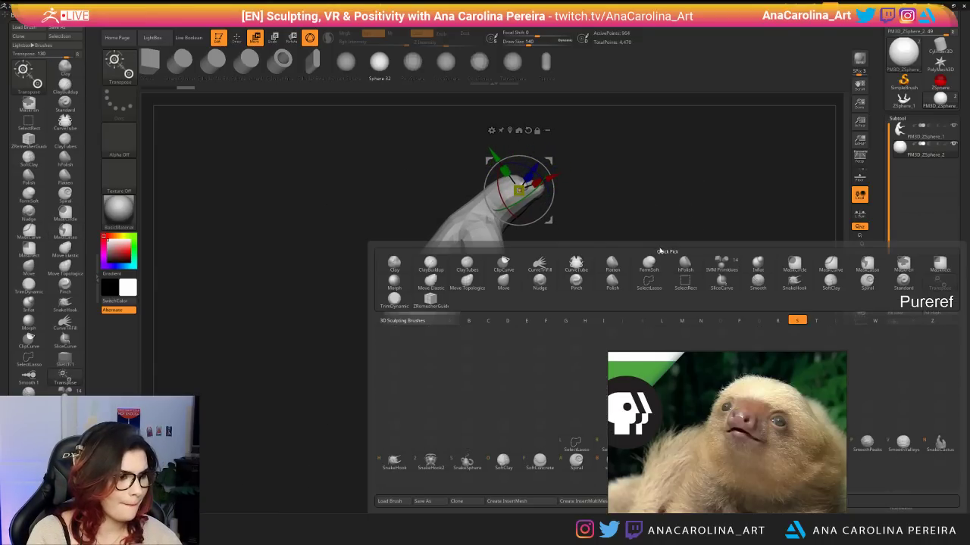
{"action": "key", "text": "h"}
{"action": "key", "text": "space"}
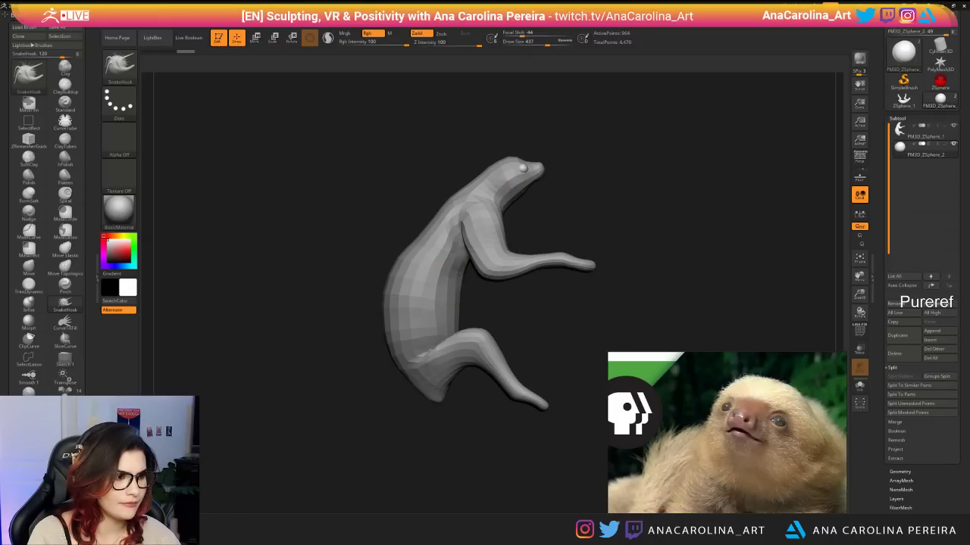
{"action": "left_click", "coordinate": [454, 279], "text": "alt"}
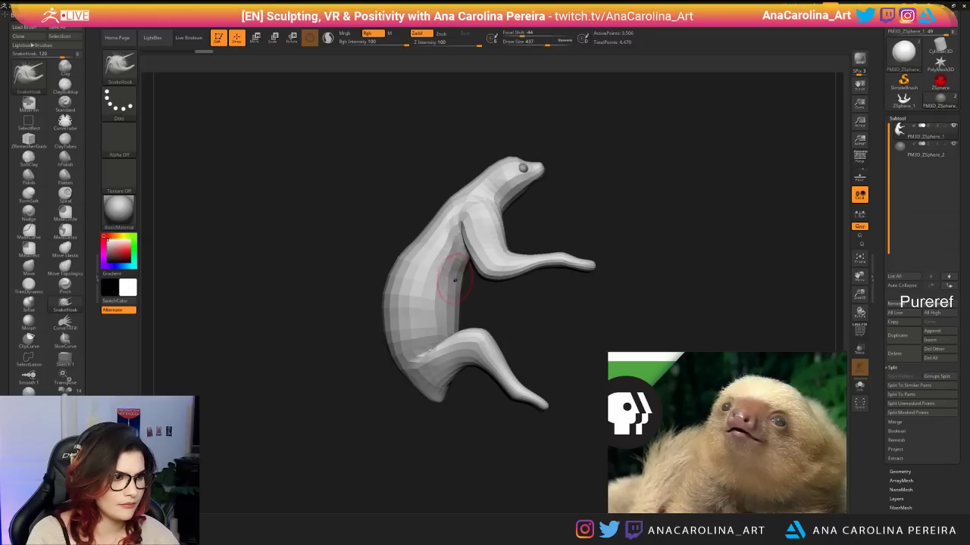
Adjust the torso and smooth the upper back, raising the Draw Size to 542.
{"action": "mouse_move", "coordinate": [463, 249]}
{"action": "left_mouse_down"}
{"action": "mouse_move", "coordinate": [461, 292]}
{"action": "mouse_move", "coordinate": [465, 280]}
{"action": "mouse_move", "coordinate": [446, 303]}
{"action": "mouse_move", "coordinate": [526, 308]}
{"action": "left_mouse_up"}
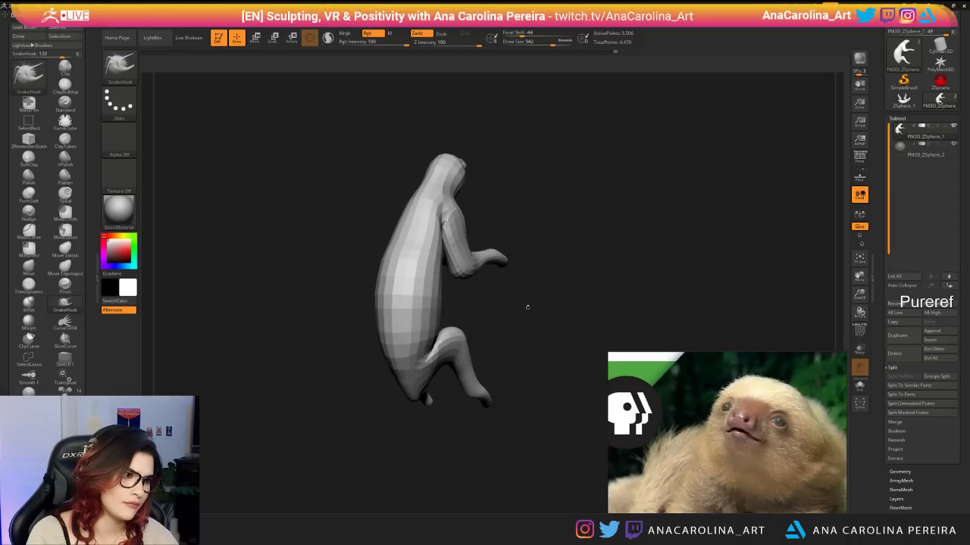
{"action": "left_click_drag", "start_coordinate": [417, 221], "coordinate": [426, 231], "text": "shift"}
{"action": "left_click_drag", "start_coordinate": [515, 227], "coordinate": [530, 318]}
{"action": "right_click_drag", "start_coordinate": [428, 174], "coordinate": [570, 225]}
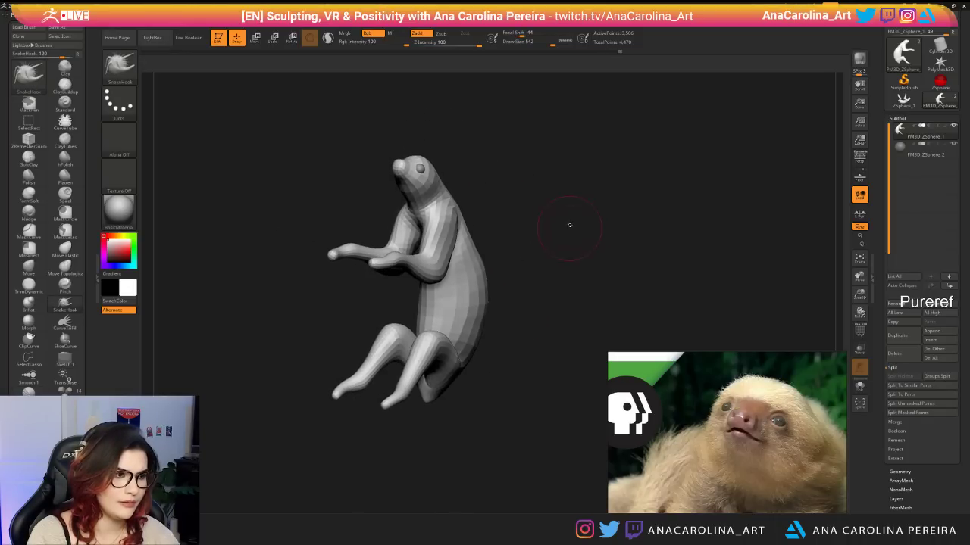
Smooth the lower back and hips with an enlarged Smooth brush, checking the sloth reference photos.
{"action": "scroll", "coordinate": [752, 497], "scroll_direction": "down", "scroll_amount": 8}
{"action": "middle_click_drag", "start_coordinate": [728, 509], "coordinate": [667, 468]}
{"action": "scroll", "coordinate": [680, 444], "scroll_direction": "up", "scroll_amount": 5}
{"action": "scroll", "coordinate": [692, 445], "scroll_direction": "down", "scroll_amount": 5}
{"action": "middle_click_drag", "start_coordinate": [707, 416], "coordinate": [760, 430]}
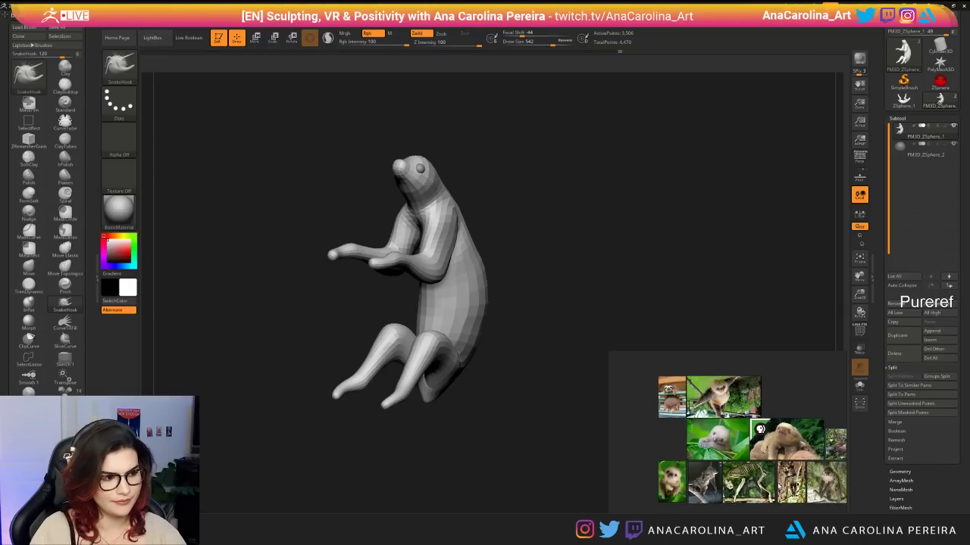
{"action": "left_click_drag", "start_coordinate": [416, 176], "coordinate": [391, 213]}
{"action": "key", "text": "space"}
{"action": "key", "text": "space"}
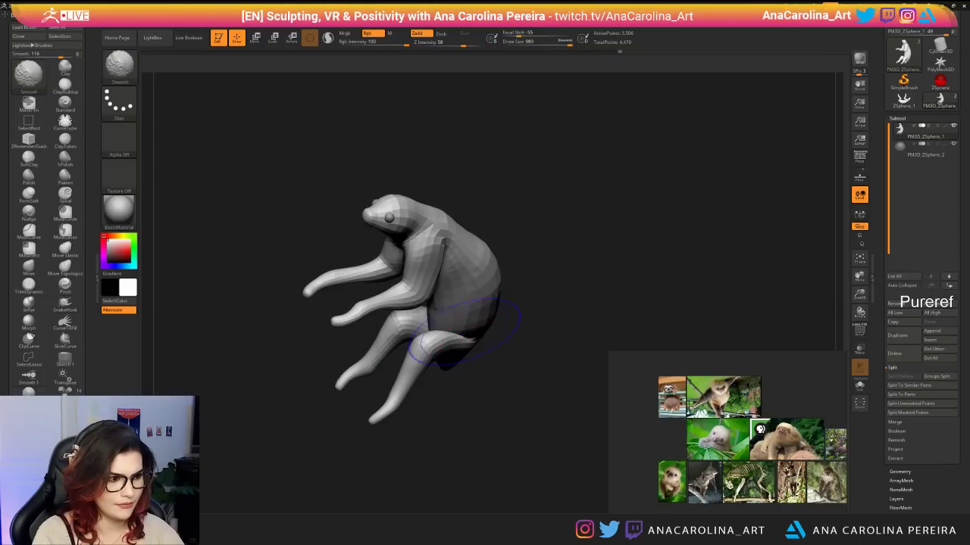
{"action": "mouse_move", "coordinate": [477, 361]}
{"action": "left_mouse_down"}
{"action": "mouse_move", "coordinate": [469, 352]}
{"action": "mouse_move", "coordinate": [562, 337]}
{"action": "mouse_move", "coordinate": [584, 322]}
{"action": "left_mouse_up"}
{"action": "left_click_drag", "start_coordinate": [512, 264], "coordinate": [509, 273]}
{"action": "left_click_drag", "start_coordinate": [509, 325], "coordinate": [464, 351]}
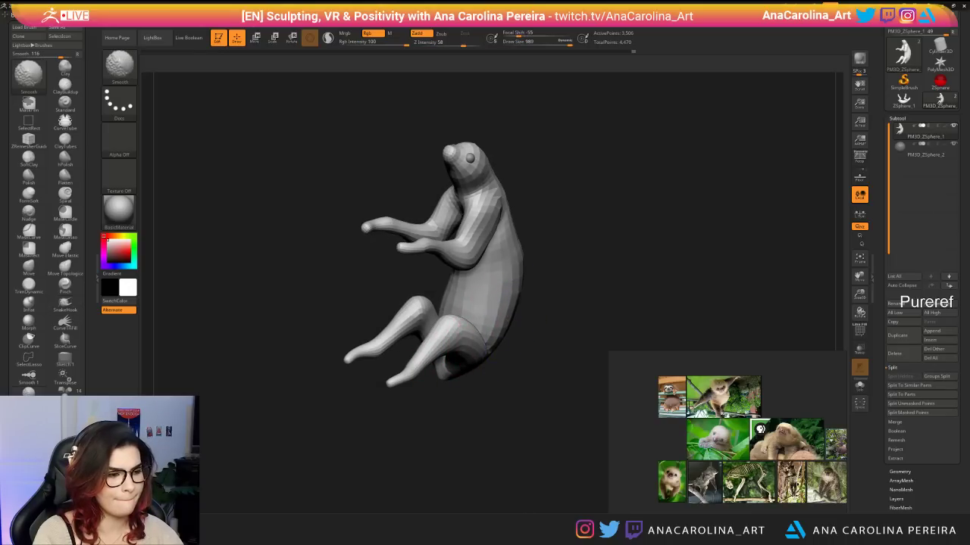
{"action": "mouse_move", "coordinate": [510, 361]}
{"action": "left_mouse_down"}
{"action": "mouse_move", "coordinate": [534, 355]}
{"action": "mouse_move", "coordinate": [467, 358]}
{"action": "left_mouse_up"}
Try pushing the sloth's back outline with SnakeHook at Draw Size 825, and undo the stroke.
{"action": "key", "text": "space"}
{"action": "mouse_move", "coordinate": [552, 320]}
{"action": "left_mouse_down"}
{"action": "mouse_move", "coordinate": [534, 320]}
{"action": "mouse_move", "coordinate": [515, 297]}
{"action": "mouse_move", "coordinate": [574, 275]}
{"action": "mouse_move", "coordinate": [542, 270]}
{"action": "left_mouse_up"}
{"action": "key", "text": "space"}
{"action": "key", "text": "space"}
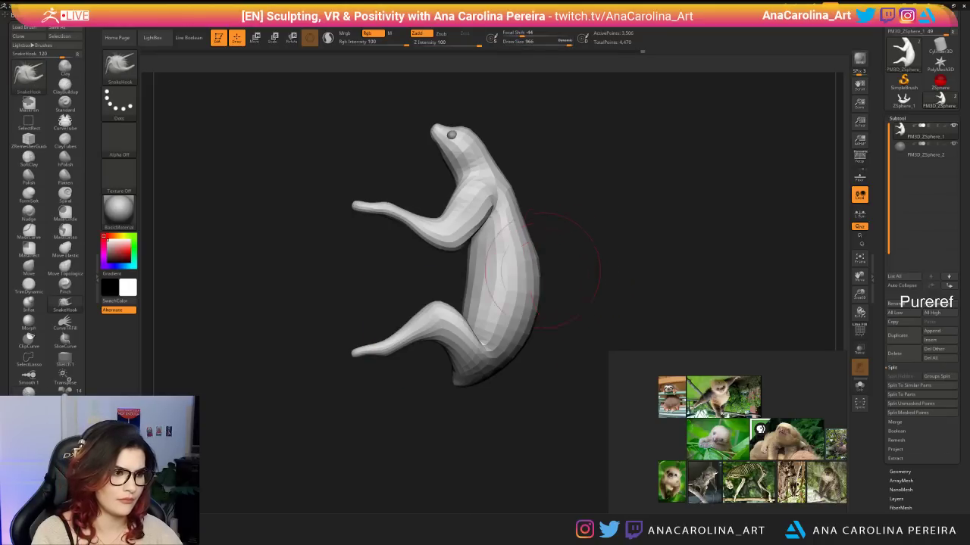
{"action": "key", "text": "space"}
{"action": "mouse_move", "coordinate": [533, 227]}
{"action": "left_mouse_down"}
{"action": "mouse_move", "coordinate": [502, 216]}
{"action": "mouse_move", "coordinate": [525, 231]}
{"action": "mouse_move", "coordinate": [540, 283]}
{"action": "left_mouse_up"}
{"action": "key", "text": "ctrl+z"}
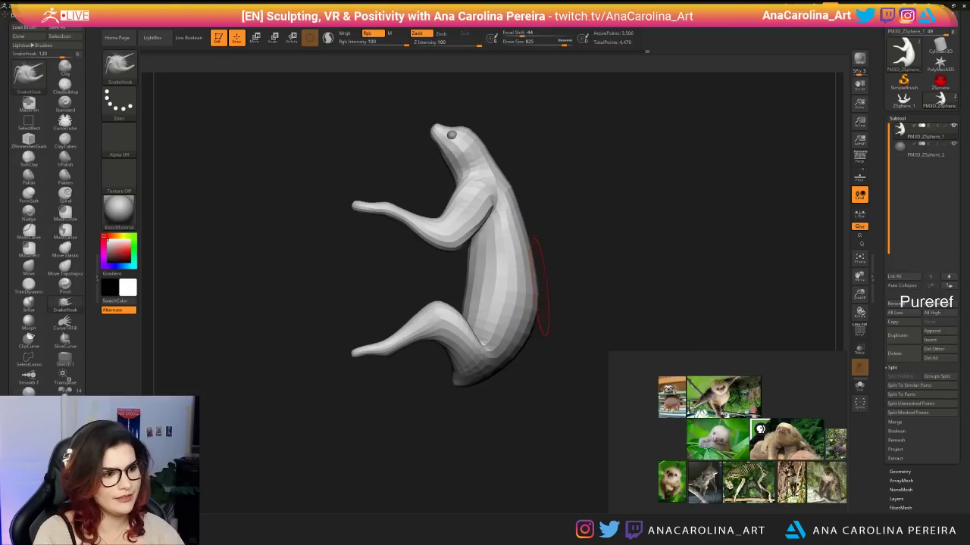
Refine the curve of the lower back and rump with SnakeHook, reducing the Draw Size to 112.
{"action": "key", "text": "space"}
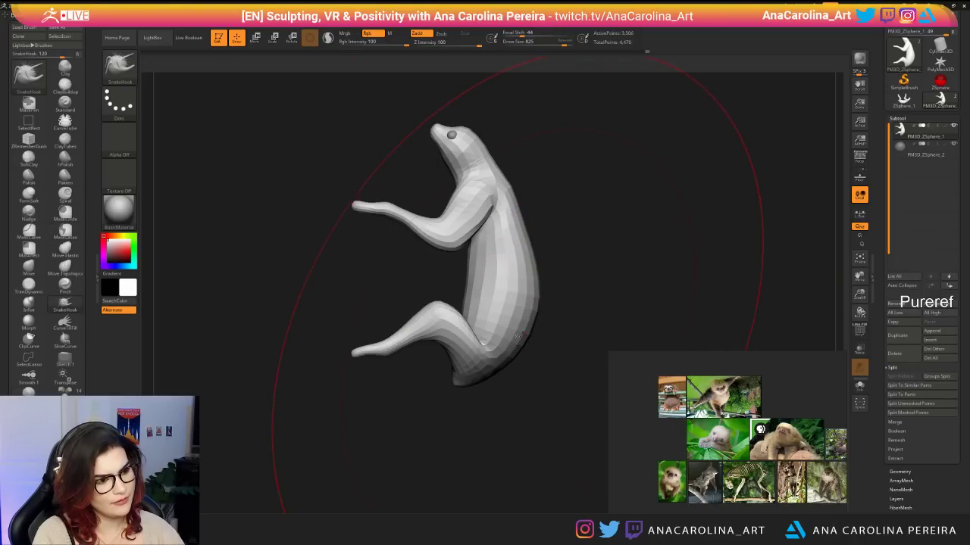
{"action": "key", "text": "space"}
{"action": "mouse_move", "coordinate": [519, 335]}
{"action": "left_mouse_down"}
{"action": "mouse_move", "coordinate": [492, 333]}
{"action": "mouse_move", "coordinate": [511, 330]}
{"action": "left_mouse_up"}
{"action": "key", "text": "space"}
{"action": "left_click_drag", "start_coordinate": [559, 353], "coordinate": [532, 350]}
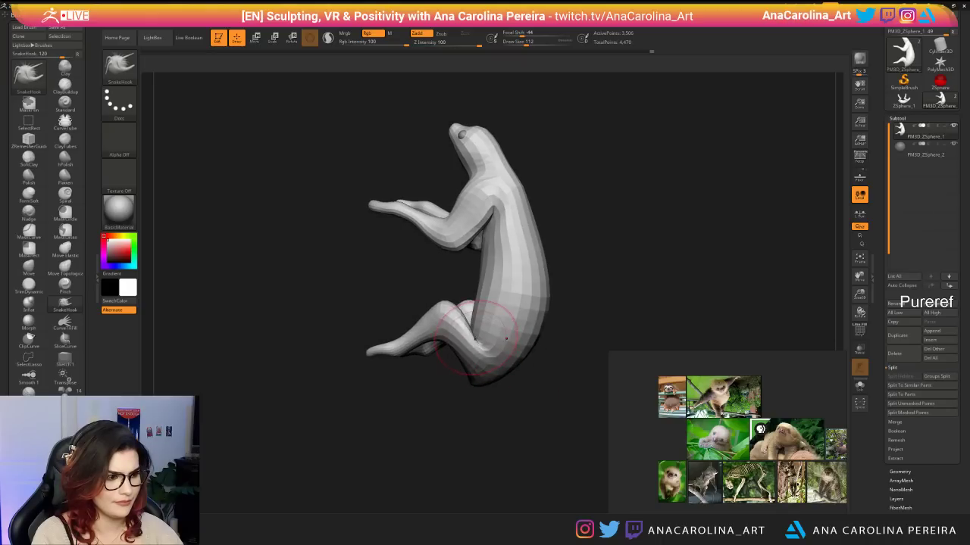
{"action": "left_click_drag", "start_coordinate": [504, 385], "coordinate": [516, 378]}
Reshape the hip crease and upper thigh with SnakeHook at Draw Sizes 62 to 104, and smooth the hip.
{"action": "key", "text": "space"}
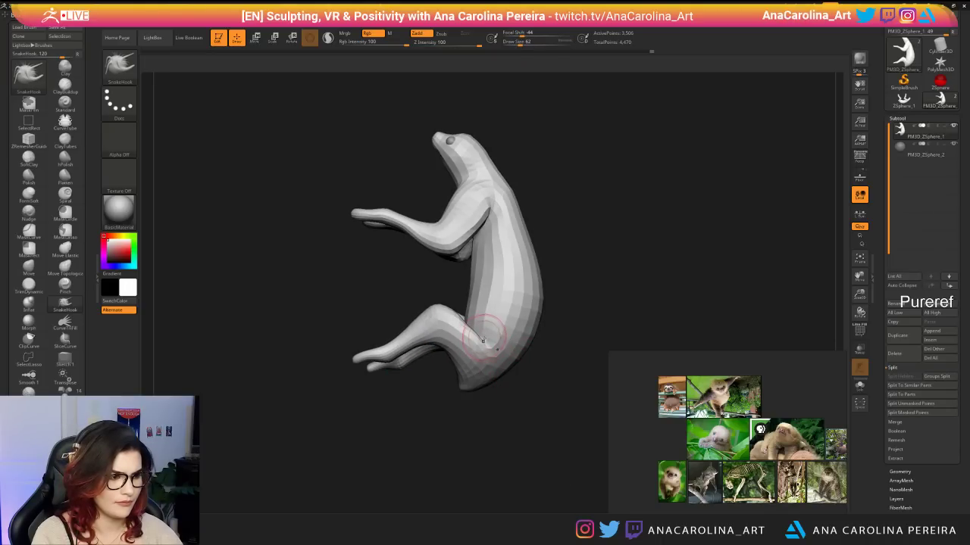
{"action": "key", "text": "space"}
{"action": "left_click_drag", "start_coordinate": [482, 340], "coordinate": [489, 337]}
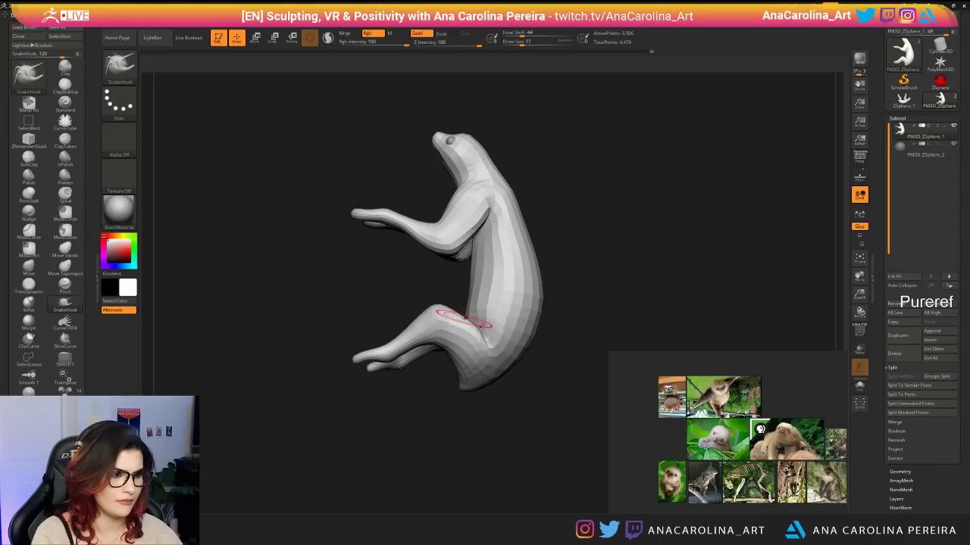
{"action": "key", "text": "space"}
{"action": "left_click_drag", "start_coordinate": [510, 355], "coordinate": [517, 354]}
{"action": "left_click_drag", "start_coordinate": [539, 370], "coordinate": [524, 362]}
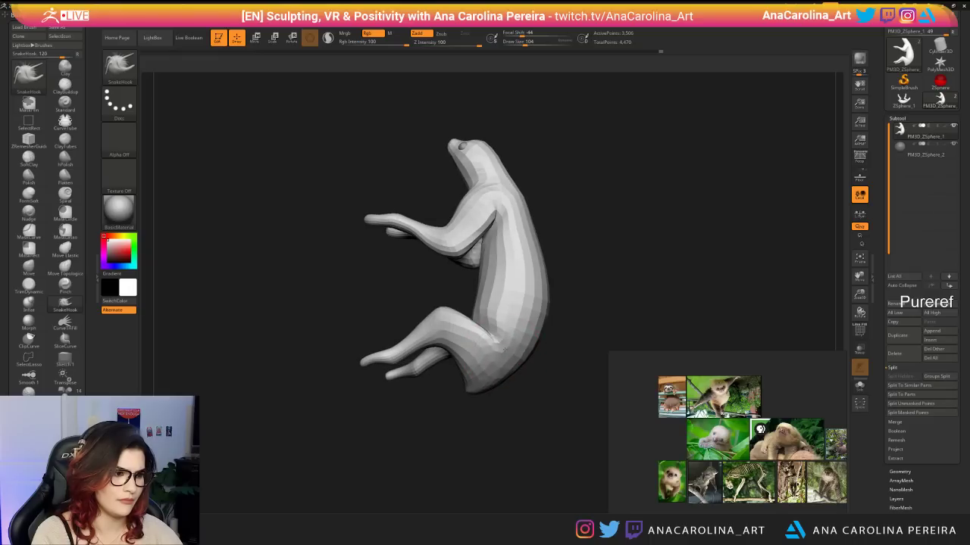
{"action": "left_click_drag", "start_coordinate": [506, 322], "coordinate": [503, 334], "text": "shift"}
{"action": "left_click_drag", "start_coordinate": [520, 379], "coordinate": [542, 370]}
Set the Draw Size to 65 and enlarge the photo of the hanging sloth on the PureRef board.
{"action": "key", "text": "space"}
{"action": "scroll", "coordinate": [700, 420], "scroll_direction": "down", "scroll_amount": 3}
{"action": "scroll", "coordinate": [779, 478], "scroll_direction": "up", "scroll_amount": 5}
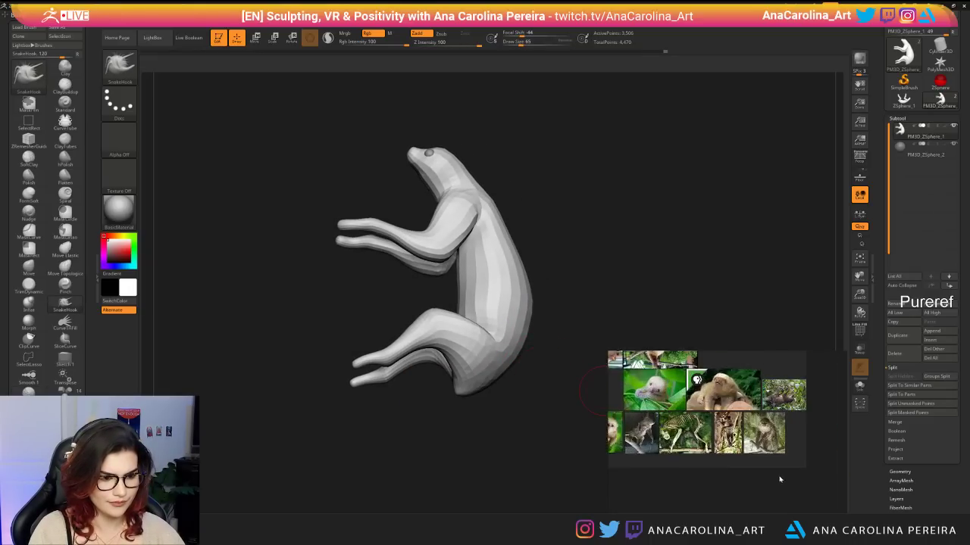
{"action": "middle_click_drag", "start_coordinate": [757, 391], "coordinate": [735, 433]}
{"action": "scroll", "coordinate": [749, 395], "scroll_direction": "up", "scroll_amount": 2}
{"action": "scroll", "coordinate": [749, 393], "scroll_direction": "up", "scroll_amount": 3}
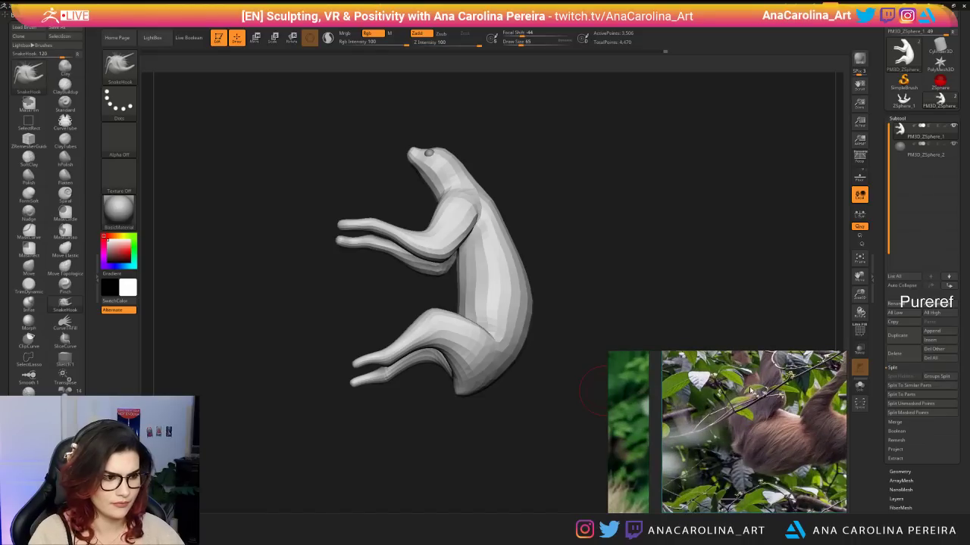
Refine the thigh, knee and lower hind leg with a small SnakeHook brush, following the hanging sloth photo.
{"action": "left_click_drag", "start_coordinate": [437, 452], "coordinate": [413, 383], "text": "shift"}
{"action": "key", "text": "space"}
{"action": "left_click_drag", "start_coordinate": [441, 341], "coordinate": [450, 342]}
{"action": "left_click_drag", "start_coordinate": [422, 405], "coordinate": [408, 403]}
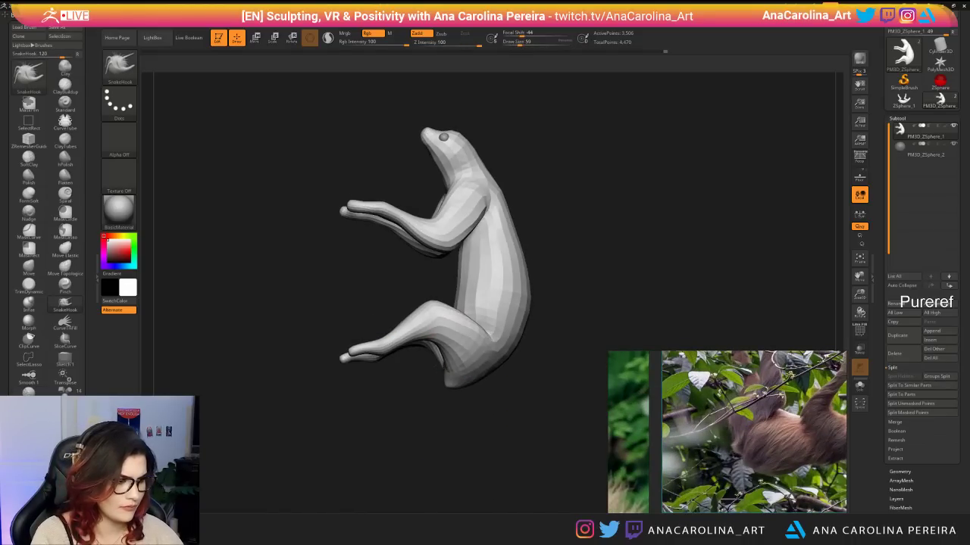
{"action": "key", "text": "space"}
{"action": "mouse_move", "coordinate": [440, 352]}
{"action": "left_mouse_down"}
{"action": "mouse_move", "coordinate": [423, 394]}
{"action": "mouse_move", "coordinate": [408, 354]}
{"action": "left_mouse_up"}
{"action": "key", "text": "space"}
{"action": "key", "text": "space"}
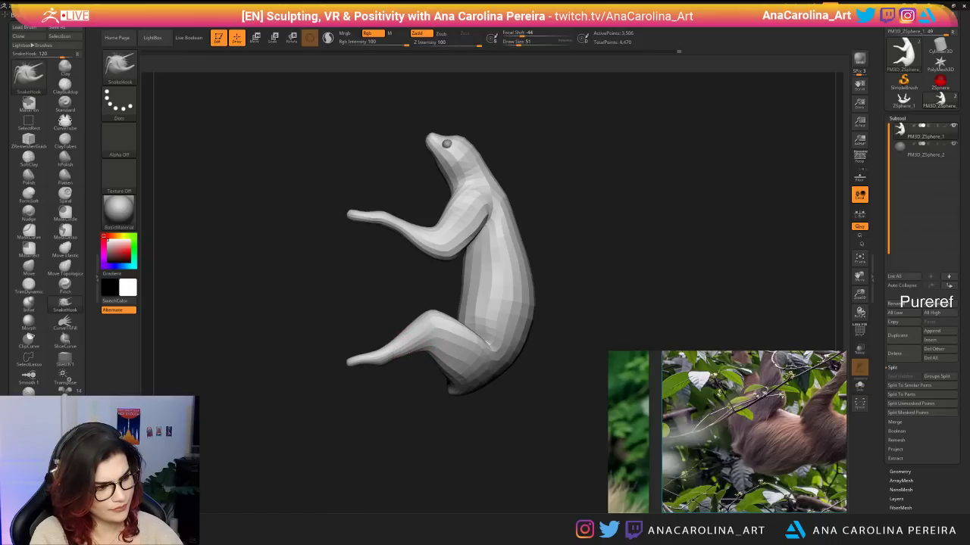
Adjust the forearm, shoulder and upper back contours with SnakeHook, raising the Draw Size to 112.
{"action": "key", "text": "shift"}
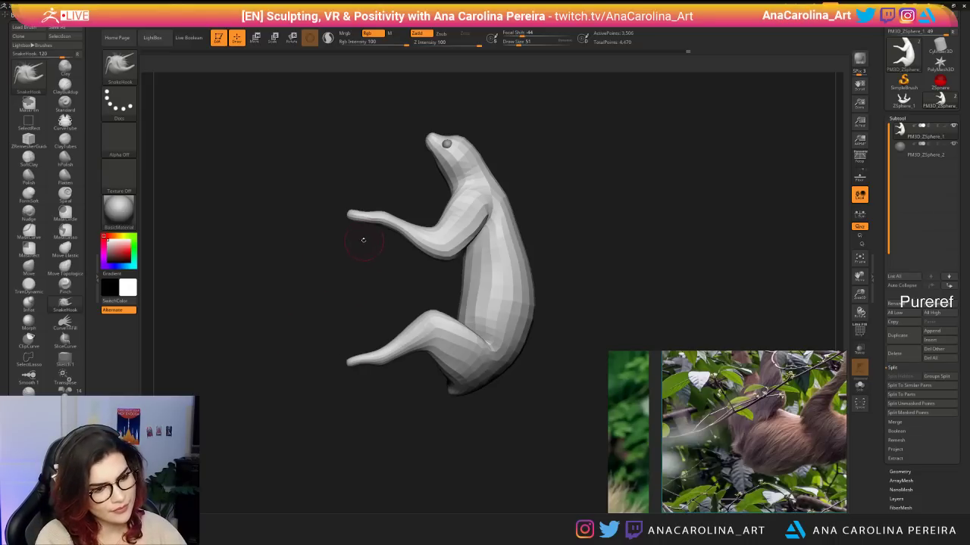
{"action": "left_click_drag", "start_coordinate": [368, 259], "coordinate": [363, 279], "text": "alt"}
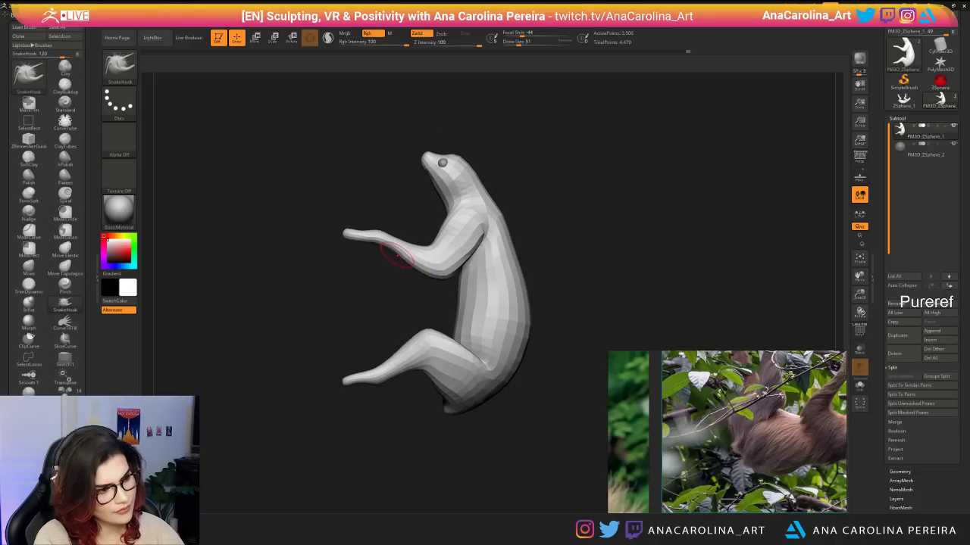
{"action": "left_click_drag", "start_coordinate": [414, 269], "coordinate": [394, 283]}
{"action": "key", "text": "space"}
{"action": "left_click_drag", "start_coordinate": [432, 321], "coordinate": [443, 321]}
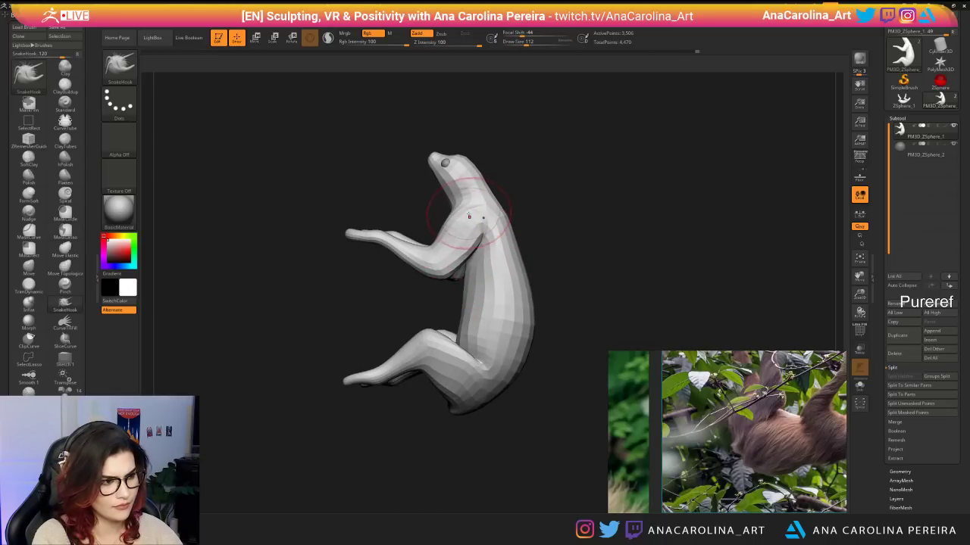
{"action": "mouse_move", "coordinate": [523, 216]}
{"action": "left_mouse_down"}
{"action": "mouse_move", "coordinate": [606, 220]}
{"action": "mouse_move", "coordinate": [543, 226]}
{"action": "mouse_move", "coordinate": [505, 270]}
{"action": "left_mouse_up"}
Choose the Inflat brush at Draw Size 68, then inflate and smooth the area between the arms and chest.
{"action": "key", "text": "space"}
{"action": "mouse_move", "coordinate": [547, 231]}
{"action": "left_mouse_down"}
{"action": "mouse_move", "coordinate": [488, 238]}
{"action": "mouse_move", "coordinate": [447, 213]}
{"action": "left_mouse_up"}
{"action": "key", "text": "b"}
{"action": "key", "text": "i"}
{"action": "key", "text": "n"}
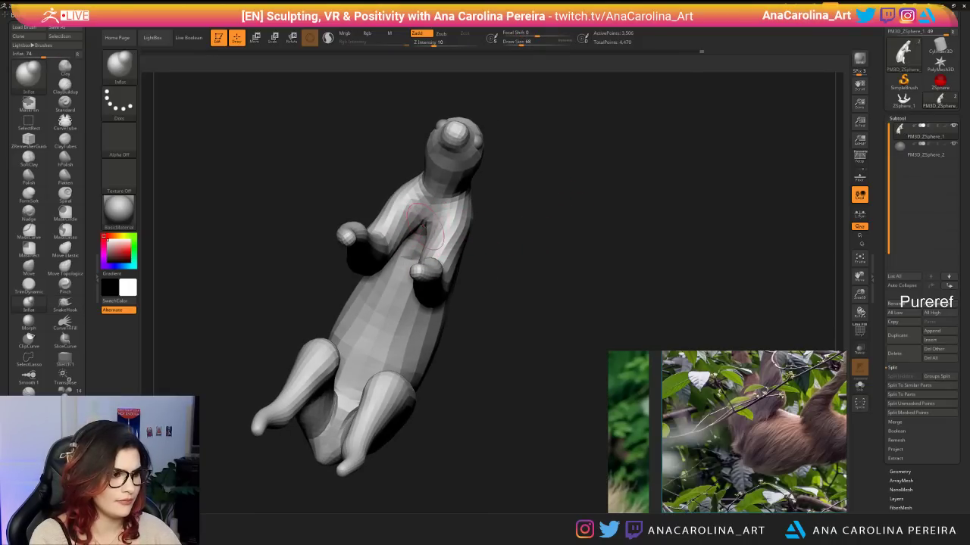
{"action": "mouse_move", "coordinate": [403, 276]}
{"action": "left_mouse_down"}
{"action": "mouse_move", "coordinate": [444, 229]}
{"action": "mouse_move", "coordinate": [431, 244]}
{"action": "left_mouse_up"}
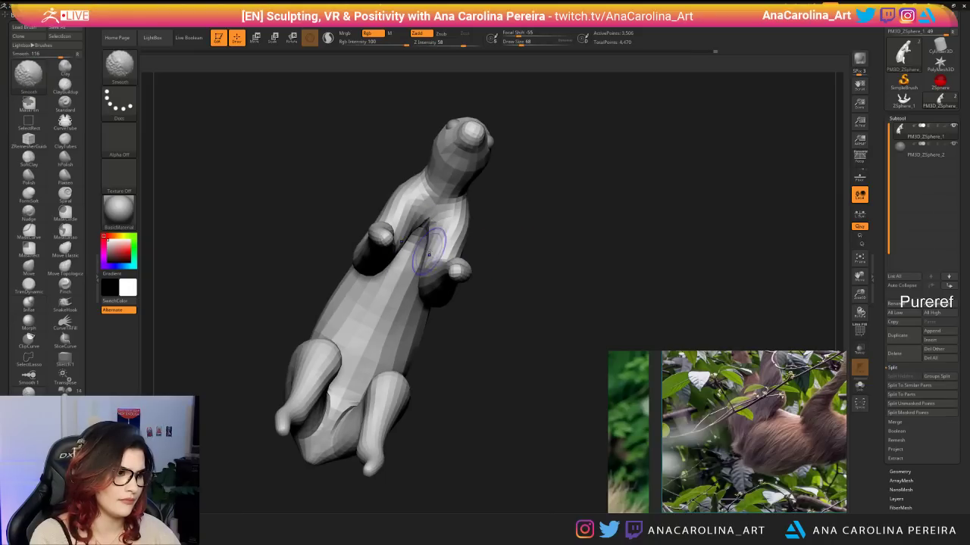
{"action": "mouse_move", "coordinate": [333, 303]}
{"action": "left_mouse_down"}
{"action": "mouse_move", "coordinate": [419, 249]}
{"action": "mouse_move", "coordinate": [451, 270]}
{"action": "mouse_move", "coordinate": [419, 250]}
{"action": "mouse_move", "coordinate": [432, 227]}
{"action": "mouse_move", "coordinate": [426, 237]}
{"action": "left_mouse_up"}
{"action": "key", "text": "shift+space"}
Isolate the head, shoulders and arms with a SelectLasso selection, hiding the rear of the body.
{"action": "left_click_drag", "start_coordinate": [476, 303], "coordinate": [643, 305]}
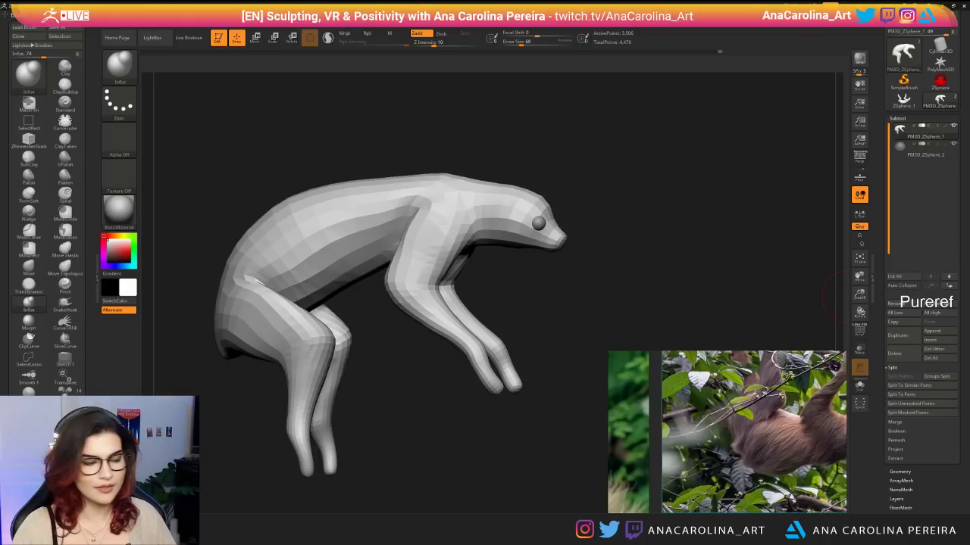
{"action": "left_click_drag", "start_coordinate": [794, 276], "coordinate": [636, 278]}
{"action": "left_click_drag", "start_coordinate": [407, 245], "coordinate": [646, 290]}
{"action": "right_click_drag", "start_coordinate": [647, 291], "coordinate": [639, 257], "text": "ctrl"}
{"action": "mouse_move", "coordinate": [647, 224]}
{"action": "left_mouse_down", "text": "ctrl"}
{"action": "mouse_move", "coordinate": [547, 190]}
{"action": "mouse_move", "coordinate": [564, 197]}
{"action": "mouse_move", "coordinate": [444, 230]}
{"action": "mouse_move", "coordinate": [511, 422]}
{"action": "left_mouse_up", "text": "ctrl"}
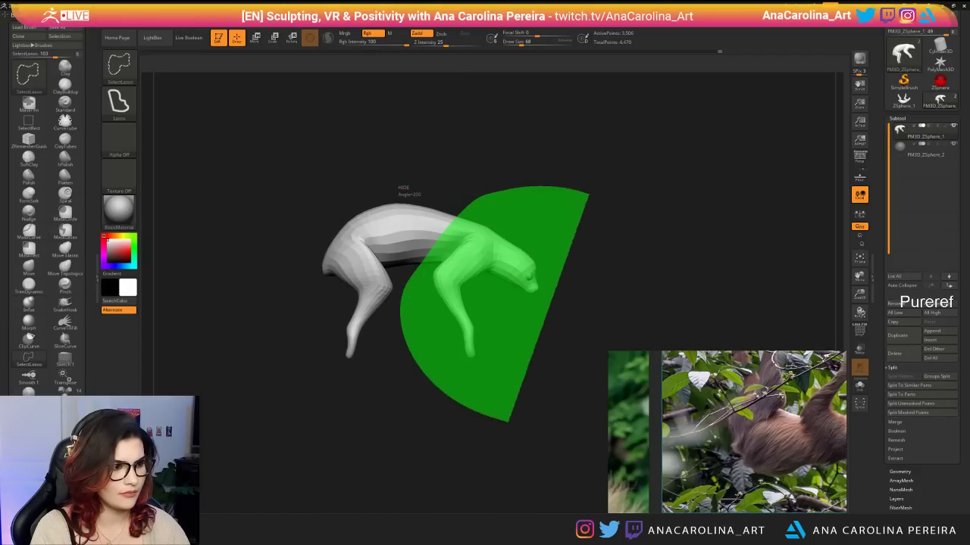
{"action": "left_click_drag", "start_coordinate": [667, 303], "coordinate": [542, 292]}
{"action": "right_click_drag", "start_coordinate": [560, 265], "coordinate": [578, 315], "text": "ctrl"}
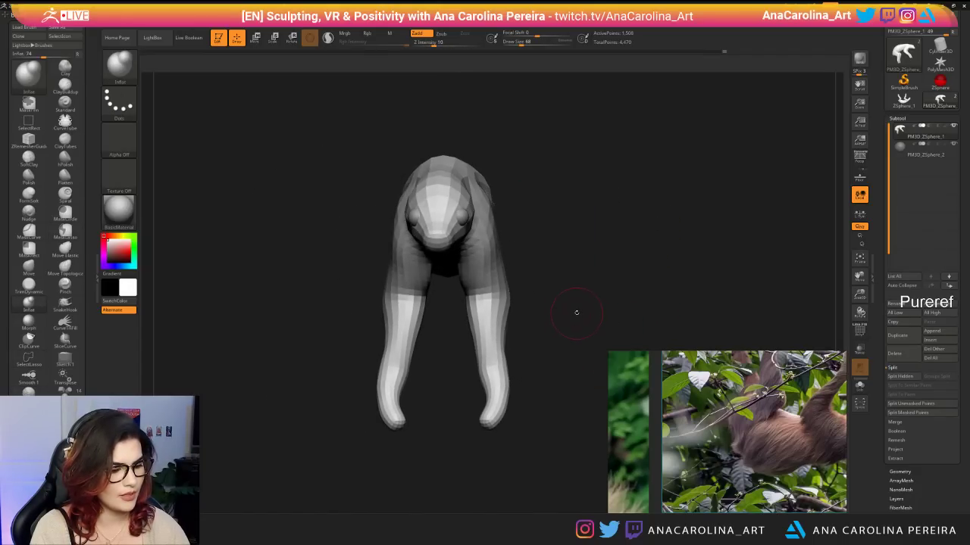
Choose the ClayBuildup brush at Draw Size 145 and build up volume on the shoulders.
{"action": "key", "text": "b"}
{"action": "key", "text": "c"}
{"action": "key", "text": "b"}
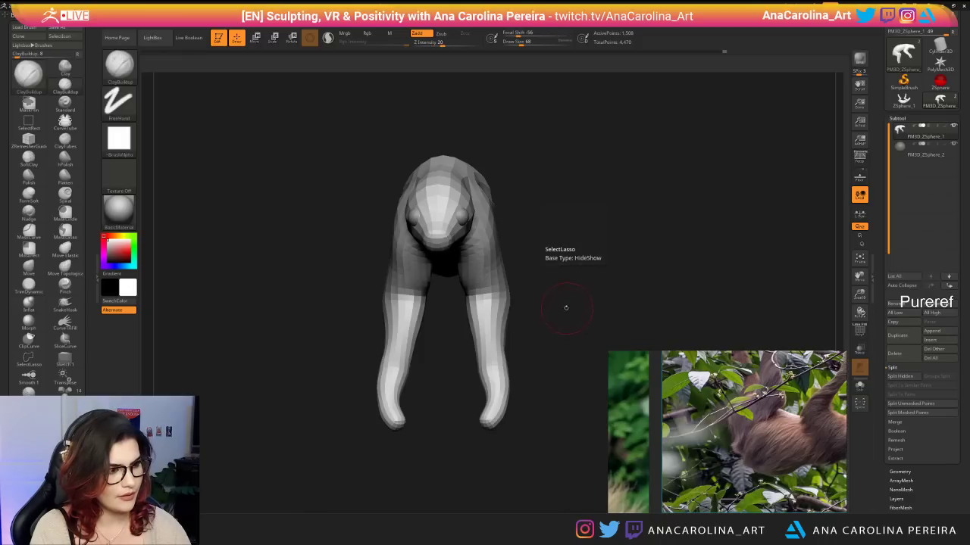
{"action": "key", "text": "space"}
{"action": "left_click_drag", "start_coordinate": [559, 307], "coordinate": [514, 262]}
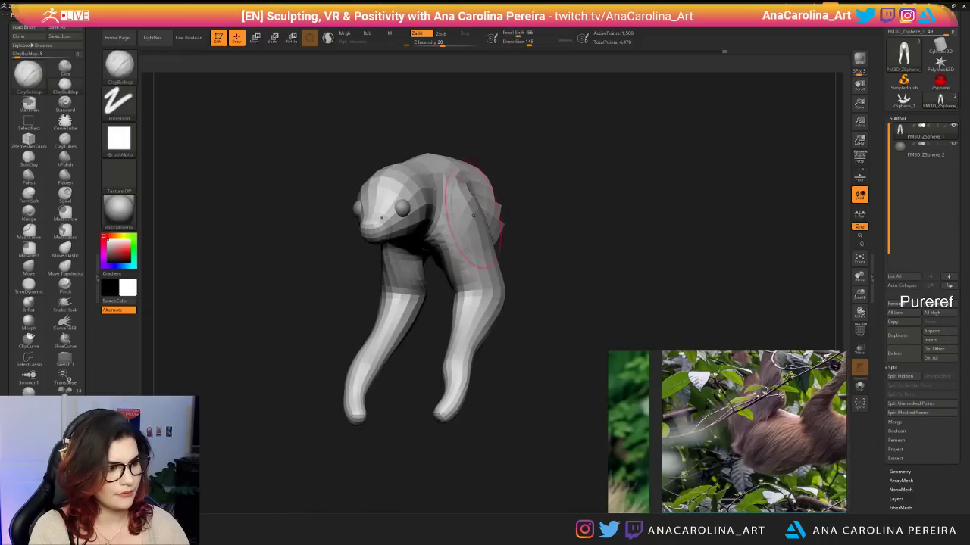
{"action": "left_click_drag", "start_coordinate": [523, 293], "coordinate": [467, 189]}
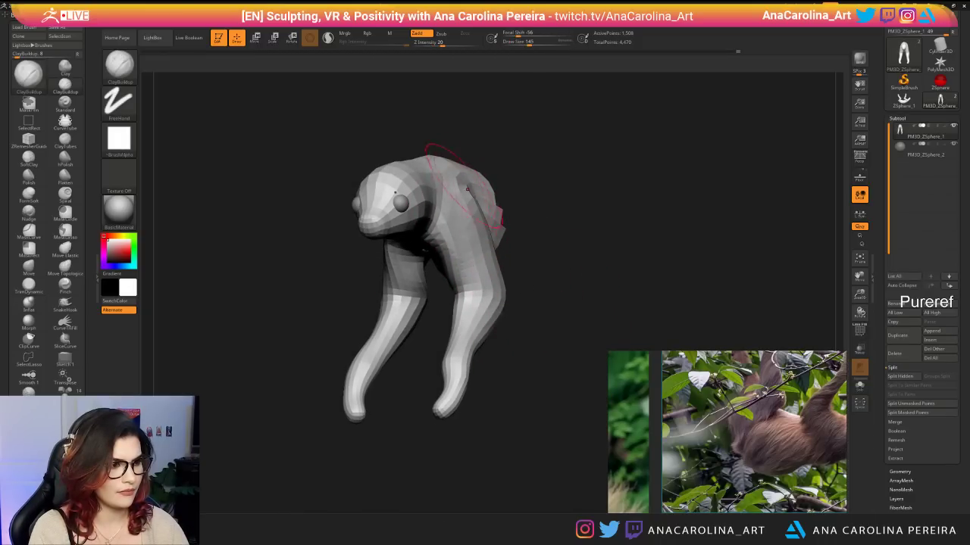
Build up the chest and upper arms with ClayBuildup, working around the arms from several angles.
{"action": "left_click_drag", "start_coordinate": [322, 286], "coordinate": [445, 267]}
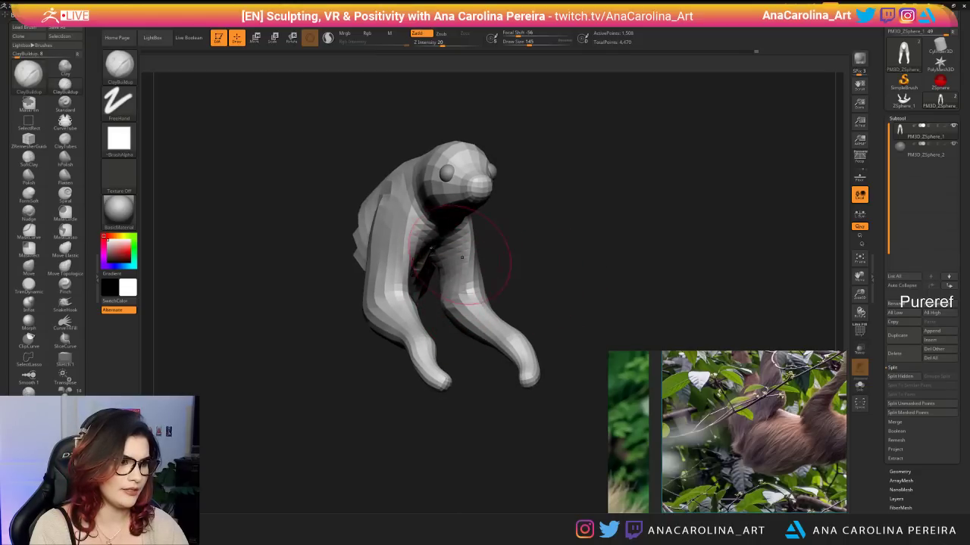
{"action": "mouse_move", "coordinate": [462, 257]}
{"action": "right_mouse_down"}
{"action": "mouse_move", "coordinate": [485, 208]}
{"action": "mouse_move", "coordinate": [479, 301]}
{"action": "mouse_move", "coordinate": [458, 310]}
{"action": "mouse_move", "coordinate": [526, 285]}
{"action": "mouse_move", "coordinate": [503, 318]}
{"action": "mouse_move", "coordinate": [523, 341]}
{"action": "mouse_move", "coordinate": [483, 368]}
{"action": "mouse_move", "coordinate": [468, 359]}
{"action": "right_mouse_up"}
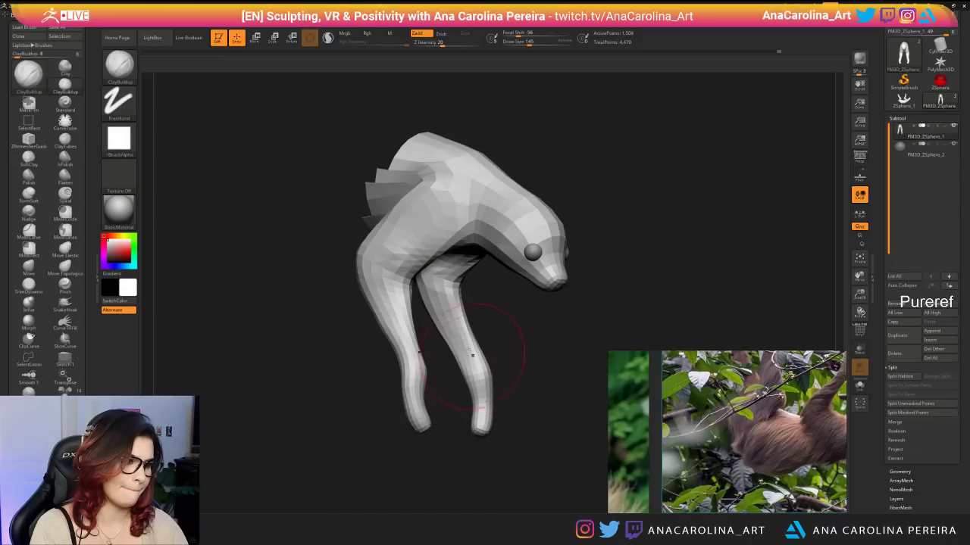
{"action": "right_click_drag", "start_coordinate": [454, 346], "coordinate": [445, 326]}
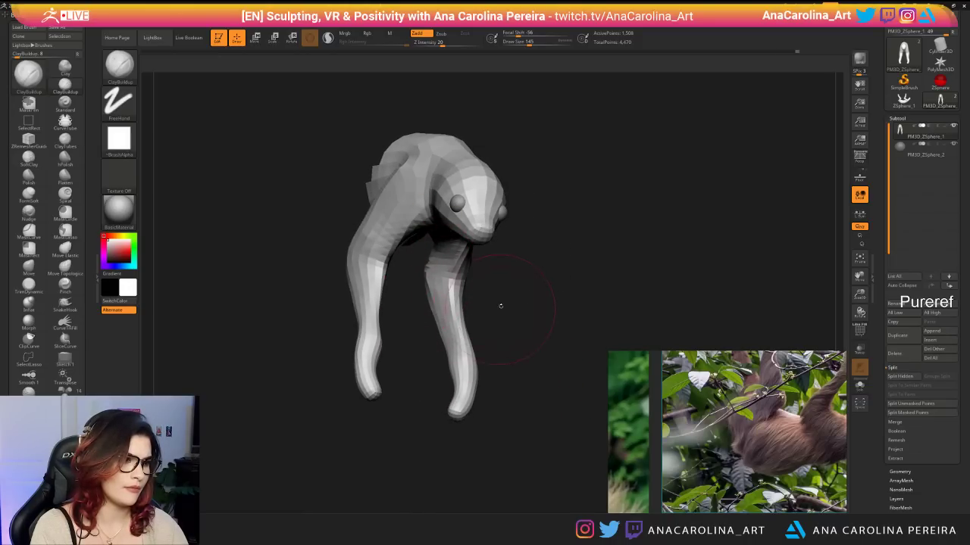
{"action": "right_click_drag", "start_coordinate": [500, 303], "coordinate": [463, 288]}
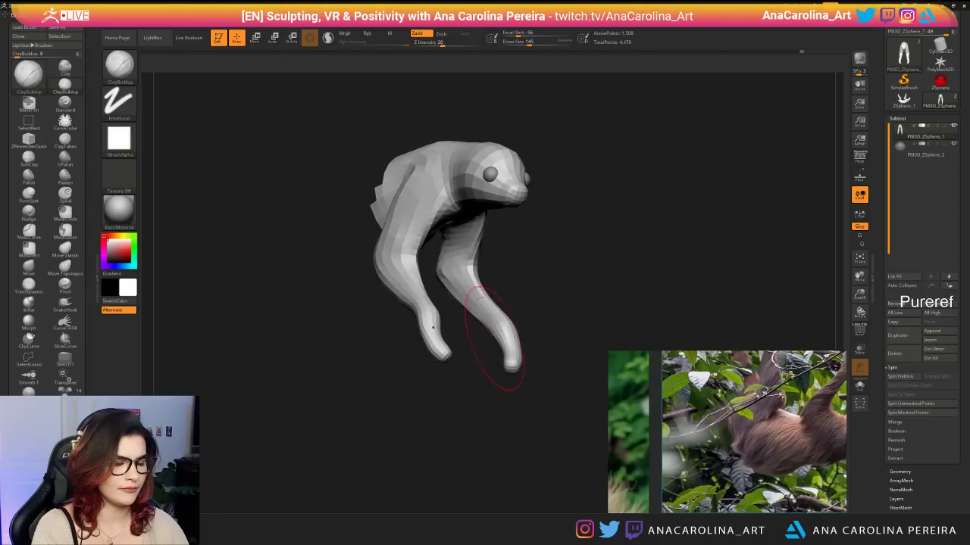
{"action": "mouse_move", "coordinate": [491, 323]}
{"action": "right_mouse_down"}
{"action": "mouse_move", "coordinate": [529, 347]}
{"action": "mouse_move", "coordinate": [523, 341]}
{"action": "mouse_move", "coordinate": [562, 350]}
{"action": "right_mouse_up"}
Build up the forearms with ClayBuildup at Draw Size 94, checking the hanging sloth's arms in the reference photo.
{"action": "key", "text": "space"}
{"action": "left_click", "coordinate": [525, 349]}
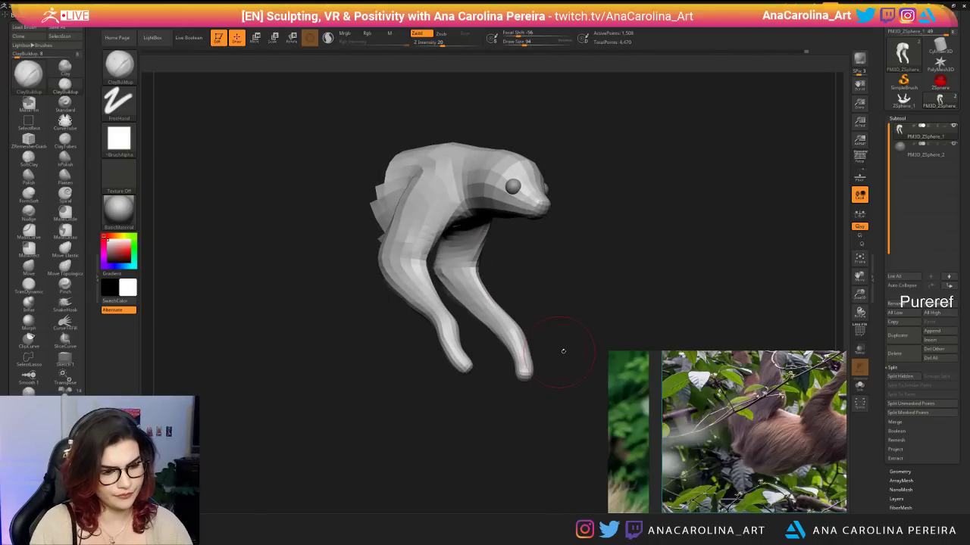
{"action": "scroll", "coordinate": [644, 394], "scroll_direction": "down", "scroll_amount": 5}
{"action": "scroll", "coordinate": [724, 412], "scroll_direction": "up", "scroll_amount": 4}
{"action": "scroll", "coordinate": [745, 405], "scroll_direction": "up", "scroll_amount": 4}
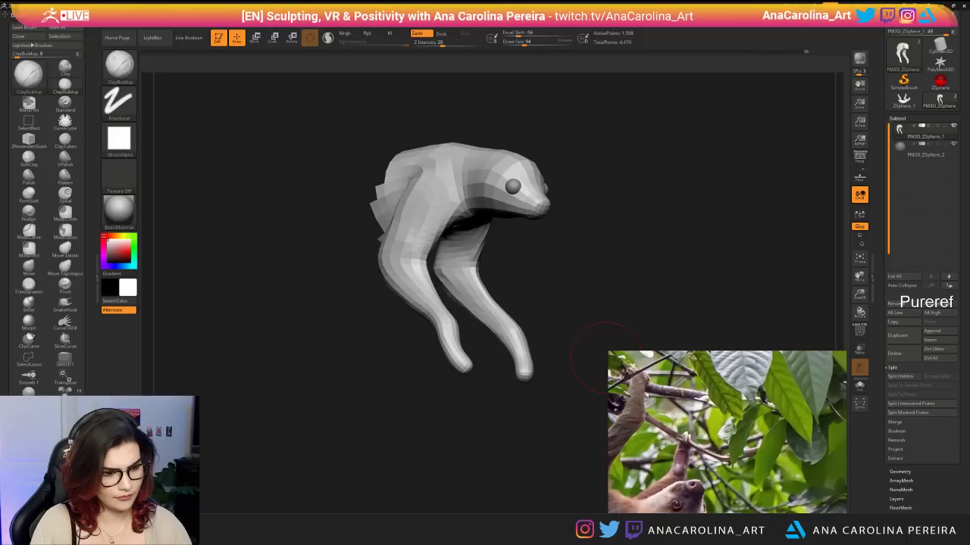
{"action": "mouse_move", "coordinate": [506, 356]}
{"action": "right_mouse_down"}
{"action": "mouse_move", "coordinate": [563, 314]}
{"action": "mouse_move", "coordinate": [573, 333]}
{"action": "mouse_move", "coordinate": [549, 360]}
{"action": "mouse_move", "coordinate": [546, 330]}
{"action": "mouse_move", "coordinate": [547, 364]}
{"action": "mouse_move", "coordinate": [457, 361]}
{"action": "right_mouse_up"}
Shape the wrists and paws with ClayBuildup at Draw Size 49, and smooth the forearms.
{"action": "key", "text": "space"}
{"action": "left_click", "coordinate": [565, 314]}
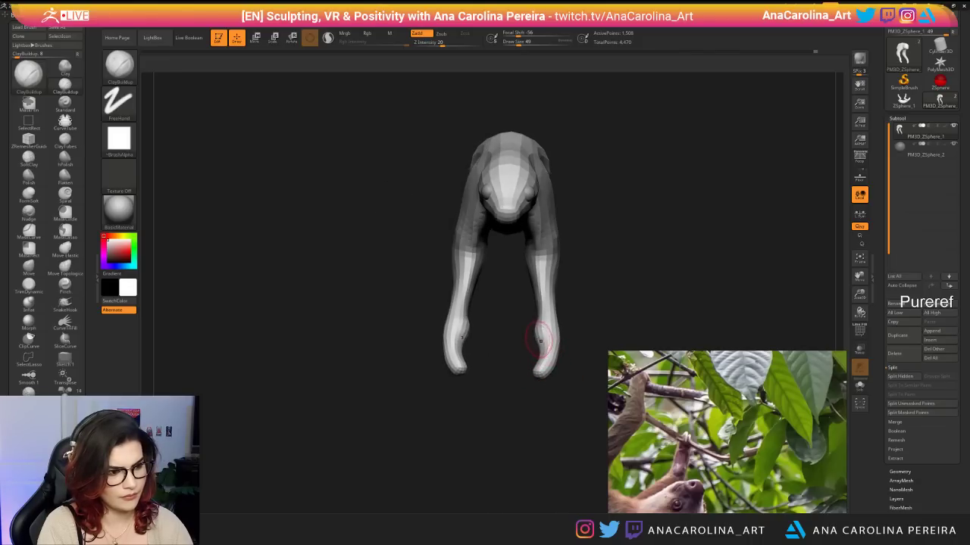
{"action": "mouse_move", "coordinate": [540, 345]}
{"action": "right_mouse_down"}
{"action": "mouse_move", "coordinate": [532, 336]}
{"action": "mouse_move", "coordinate": [520, 347]}
{"action": "mouse_move", "coordinate": [540, 359]}
{"action": "mouse_move", "coordinate": [533, 346]}
{"action": "mouse_move", "coordinate": [489, 338]}
{"action": "right_mouse_up"}
{"action": "key", "text": "shift"}
{"action": "key", "text": "shift"}
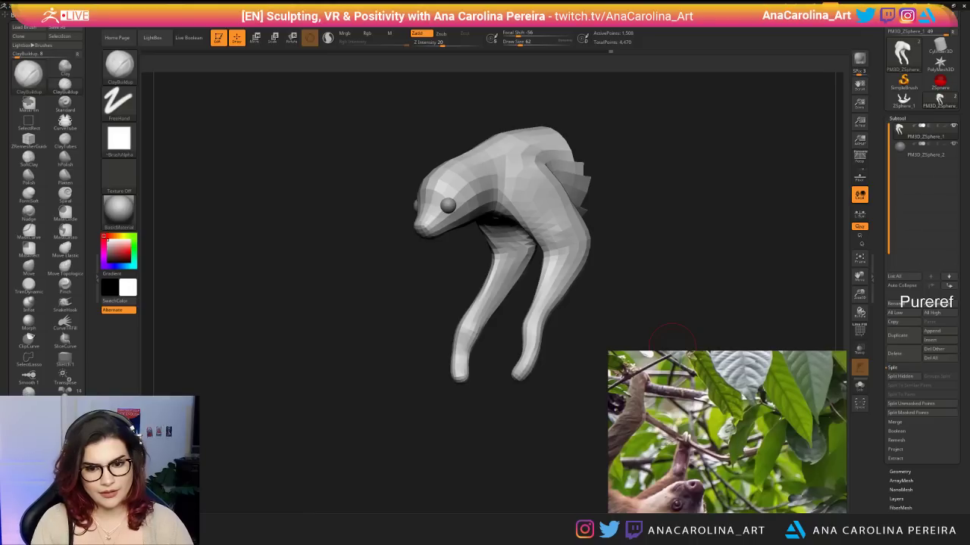
Reposition the PureRef reference window farther away from the sloth model.
{"action": "left_click_drag", "start_coordinate": [723, 413], "coordinate": [823, 407]}
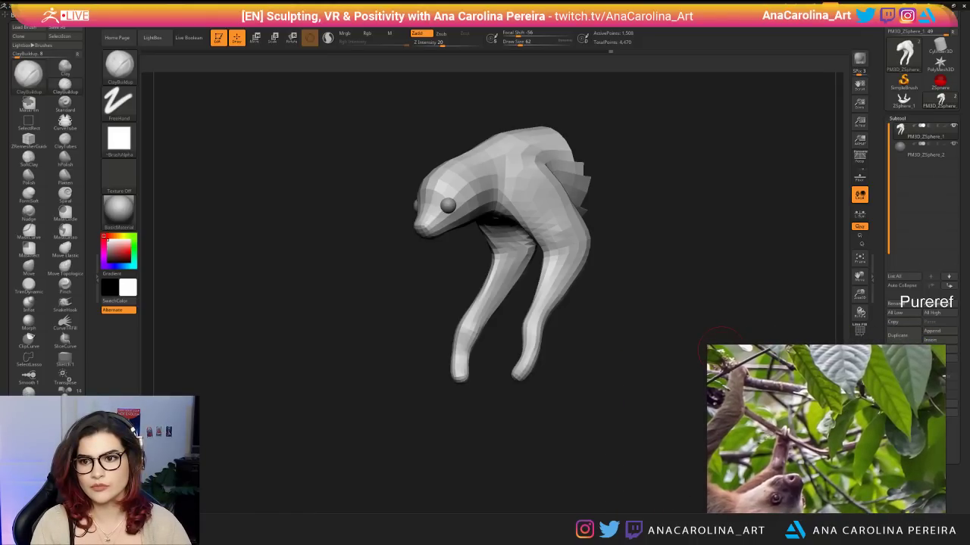
{"action": "left_click_drag", "start_coordinate": [849, 397], "coordinate": [857, 394]}
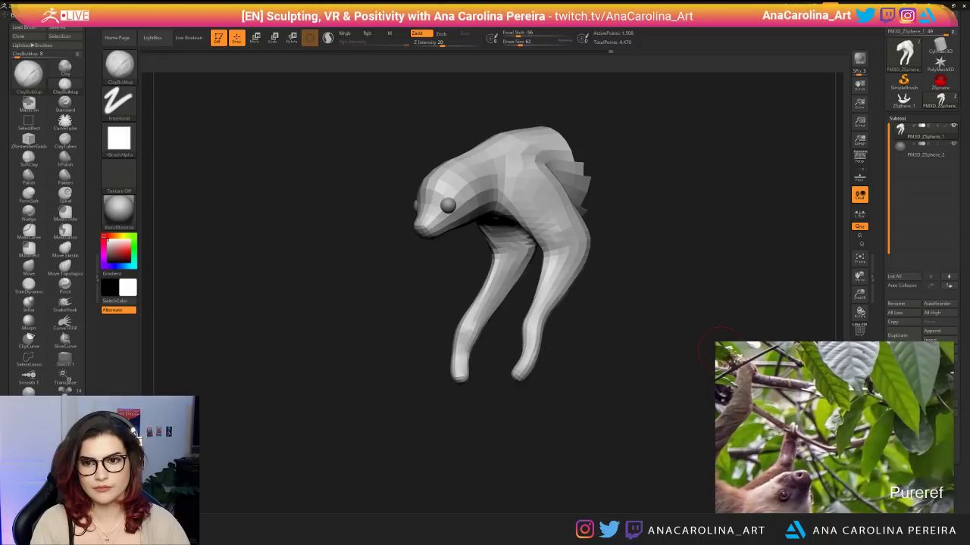
{"action": "left_click_drag", "start_coordinate": [912, 434], "coordinate": [887, 414]}
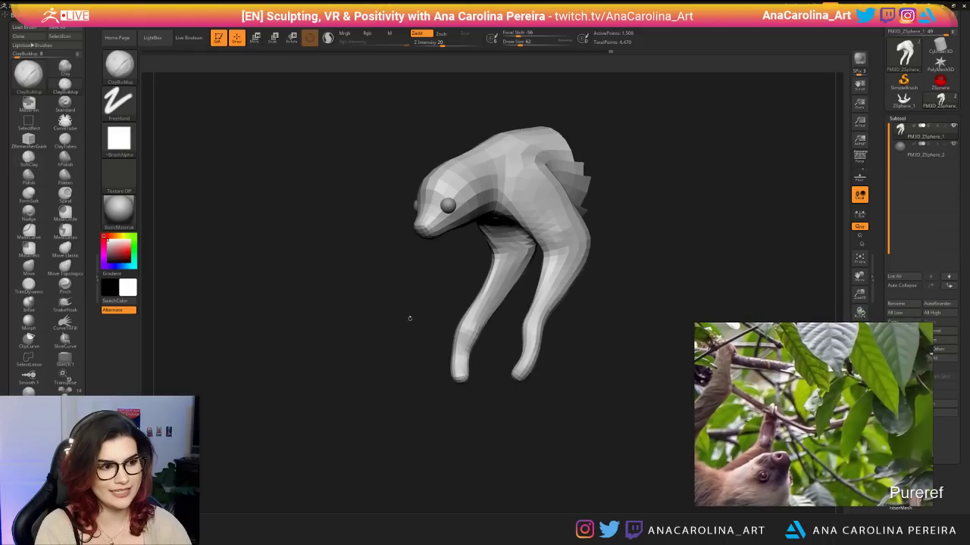
Enlarge the ClayBuildup brush to Draw Size 116 and build up the shoulder and upper arm.
{"action": "mouse_move", "coordinate": [409, 318]}
{"action": "left_mouse_down"}
{"action": "mouse_move", "coordinate": [502, 427]}
{"action": "mouse_move", "coordinate": [405, 341]}
{"action": "left_mouse_up"}
{"action": "key", "text": "s"}
{"action": "left_click_drag", "start_coordinate": [569, 236], "coordinate": [582, 236]}
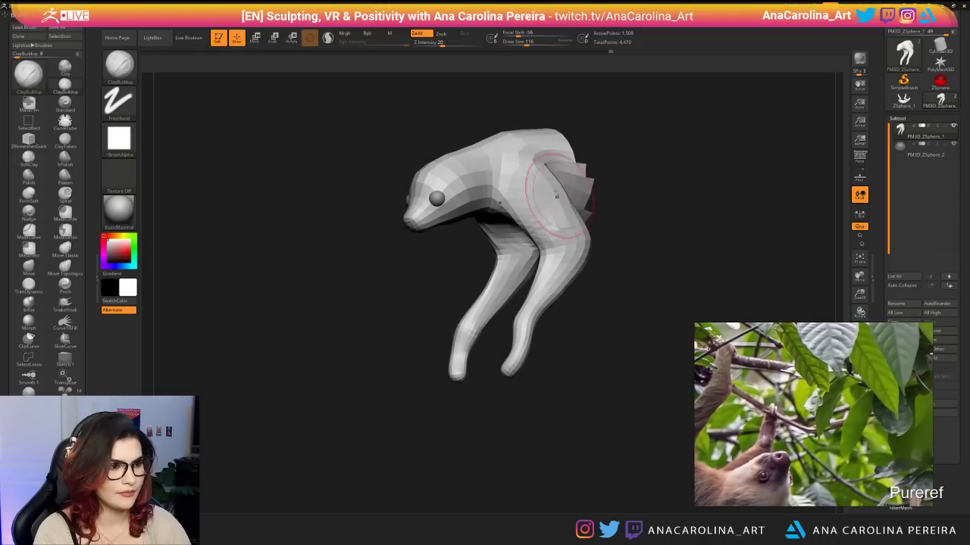
{"action": "left_click_drag", "start_coordinate": [535, 158], "coordinate": [575, 226]}
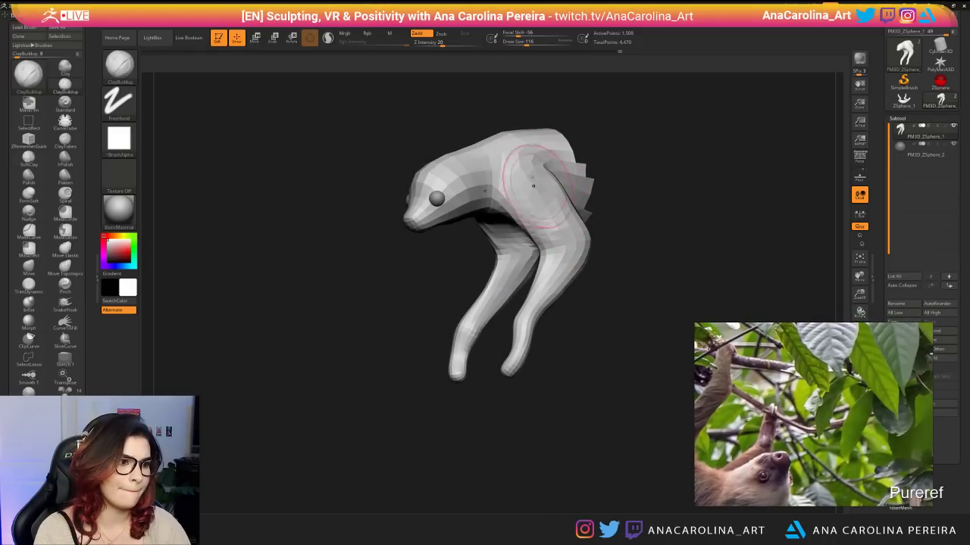
Smooth the upper arm and elbow, and unhide the rest of the sloth's body.
{"action": "mouse_move", "coordinate": [410, 318]}
{"action": "left_mouse_down"}
{"action": "mouse_move", "coordinate": [500, 326]}
{"action": "mouse_move", "coordinate": [409, 322]}
{"action": "left_mouse_up"}
{"action": "left_click_drag", "start_coordinate": [553, 213], "coordinate": [559, 273], "text": "shift"}
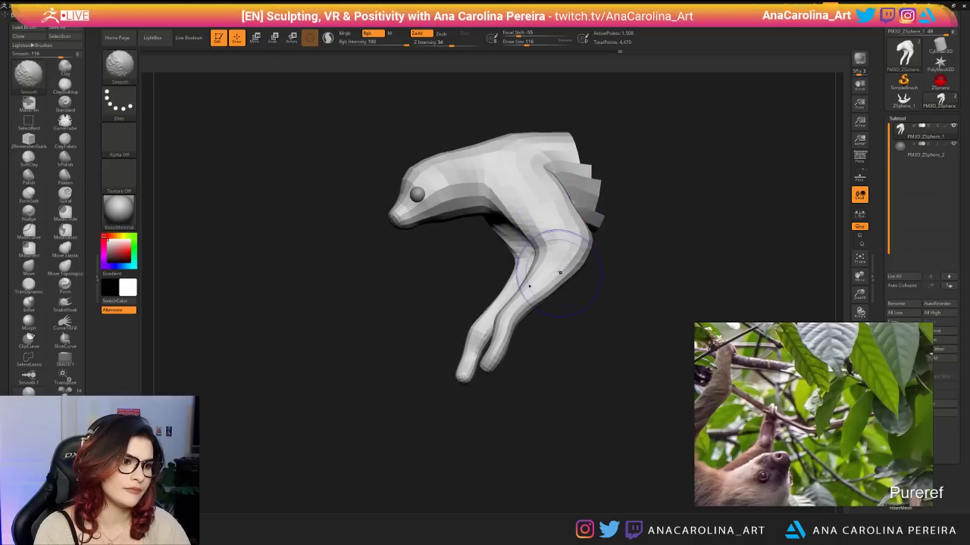
{"action": "left_click_drag", "start_coordinate": [635, 303], "coordinate": [683, 294]}
{"action": "left_click", "coordinate": [688, 285], "text": "ctrl+shift"}
{"action": "left_click_drag", "start_coordinate": [749, 259], "coordinate": [660, 225], "text": "alt"}
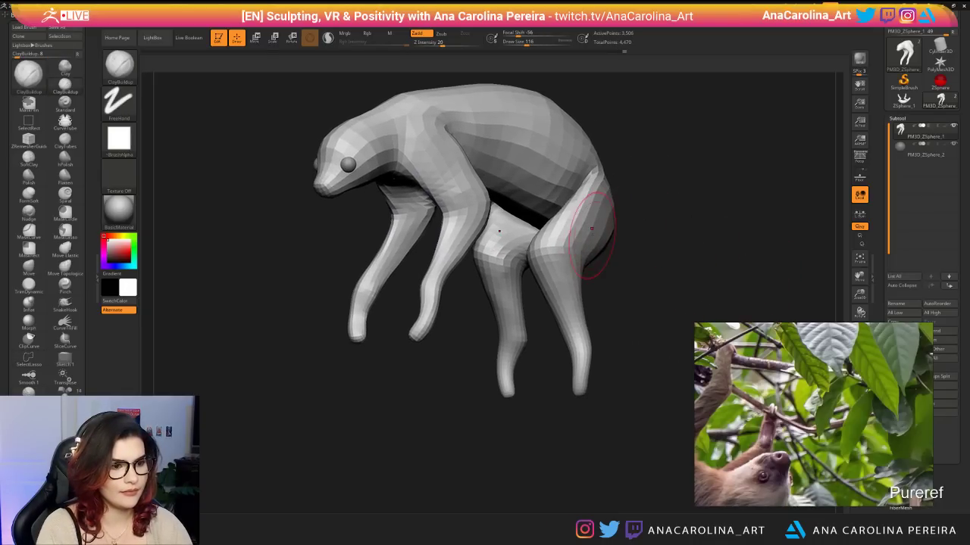
Carve down the inner side of the thigh with ClayBuildup at Draw Size 116.
{"action": "mouse_move", "coordinate": [564, 394]}
{"action": "left_mouse_down"}
{"action": "mouse_move", "coordinate": [653, 397]}
{"action": "mouse_move", "coordinate": [617, 399]}
{"action": "left_mouse_up"}
{"action": "left_click_drag", "start_coordinate": [617, 398], "coordinate": [678, 402], "text": "alt"}
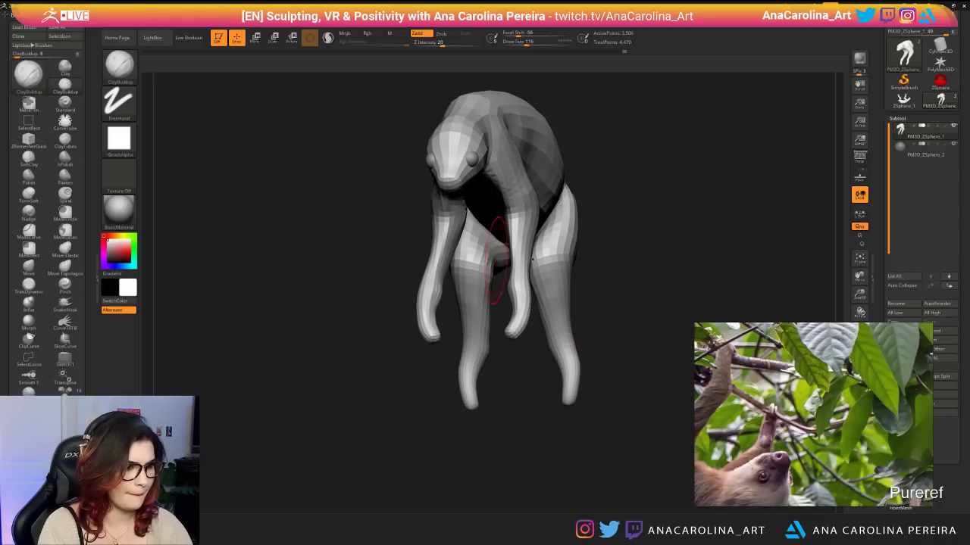
{"action": "left_click_drag", "start_coordinate": [485, 246], "coordinate": [482, 307], "text": "alt"}
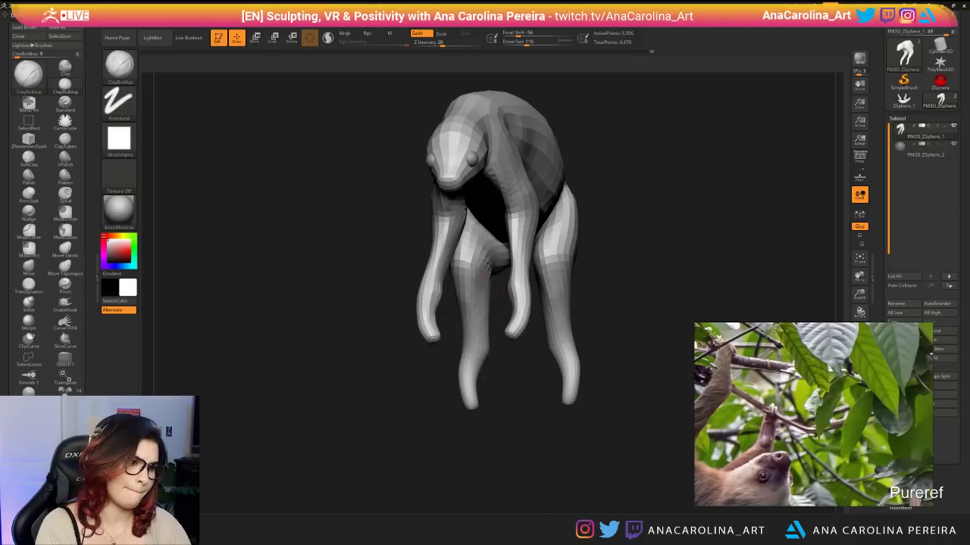
Enlarge the ClayBuildup brush to Draw Size 154, build up the thighs and knees, and smooth them.
{"action": "mouse_move", "coordinate": [539, 376]}
{"action": "left_mouse_down"}
{"action": "mouse_move", "coordinate": [594, 367]}
{"action": "mouse_move", "coordinate": [530, 366]}
{"action": "left_mouse_up"}
{"action": "key", "text": "s"}
{"action": "left_click_drag", "start_coordinate": [591, 265], "coordinate": [596, 265]}
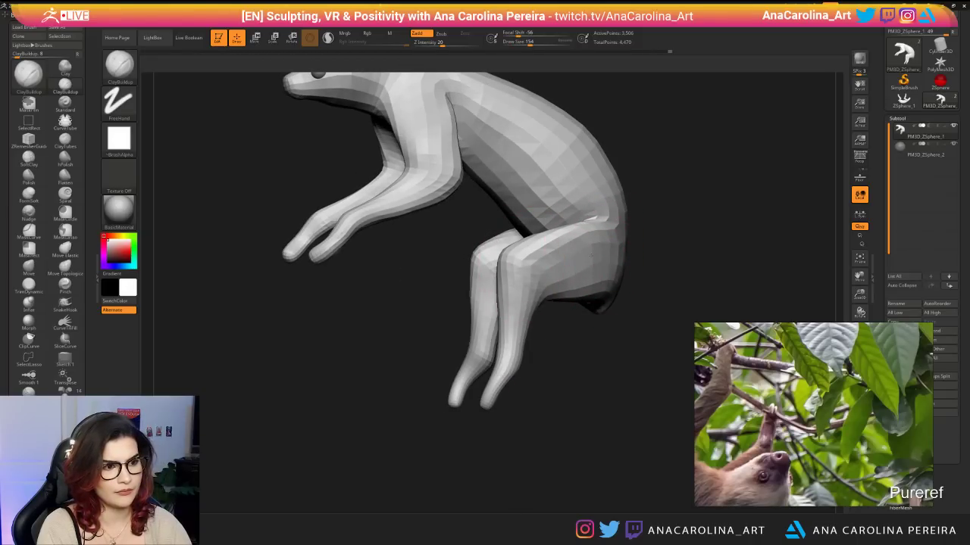
{"action": "mouse_move", "coordinate": [530, 282]}
{"action": "left_mouse_down"}
{"action": "mouse_move", "coordinate": [518, 367]}
{"action": "mouse_move", "coordinate": [500, 356]}
{"action": "left_mouse_up"}
{"action": "key", "text": "shift"}
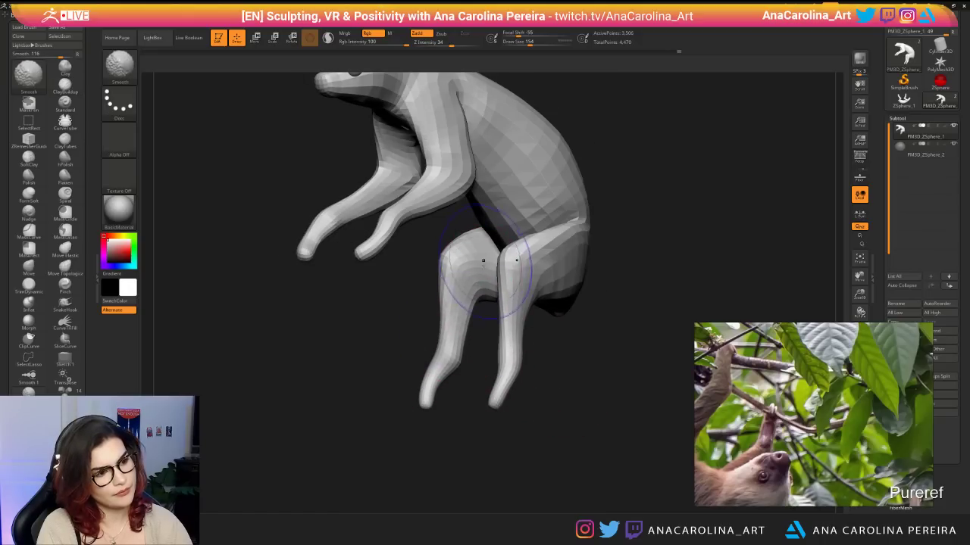
{"action": "left_click_drag", "start_coordinate": [485, 263], "coordinate": [551, 292], "text": "shift"}
Reduce the ClayBuildup brush to Draw Size 112 and refine the limbs with the sloth in its hanging pose.
{"action": "mouse_move", "coordinate": [617, 335]}
{"action": "left_mouse_down", "text": "alt"}
{"action": "mouse_move", "coordinate": [663, 336]}
{"action": "mouse_move", "coordinate": [654, 449]}
{"action": "mouse_move", "coordinate": [671, 427]}
{"action": "mouse_move", "coordinate": [597, 424]}
{"action": "mouse_move", "coordinate": [616, 422]}
{"action": "mouse_move", "coordinate": [612, 454]}
{"action": "left_mouse_up", "text": "alt"}
{"action": "key", "text": "space"}
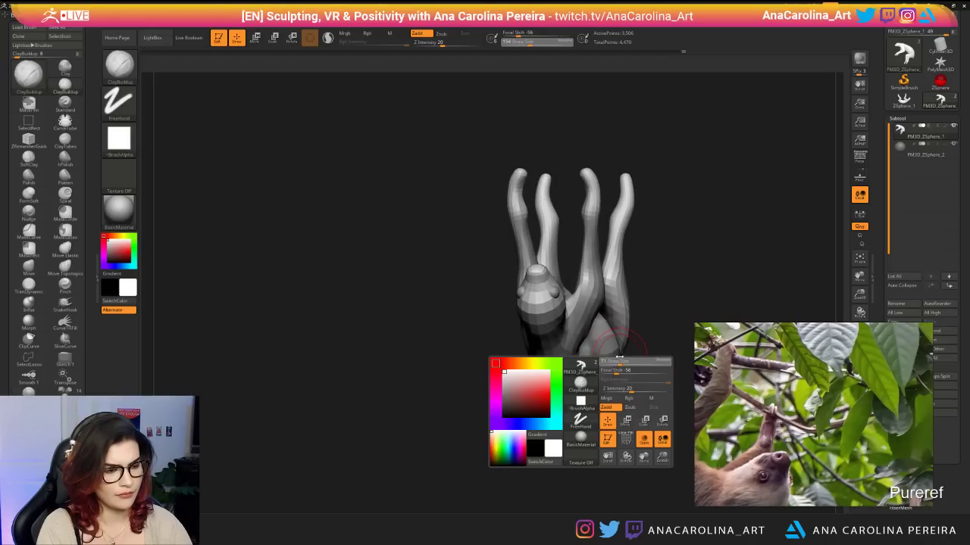
{"action": "mouse_move", "coordinate": [646, 341]}
{"action": "left_mouse_down"}
{"action": "mouse_move", "coordinate": [682, 343]}
{"action": "mouse_move", "coordinate": [656, 345]}
{"action": "mouse_move", "coordinate": [659, 335]}
{"action": "left_mouse_up"}
{"action": "key", "text": "space"}
{"action": "left_click", "coordinate": [659, 349]}
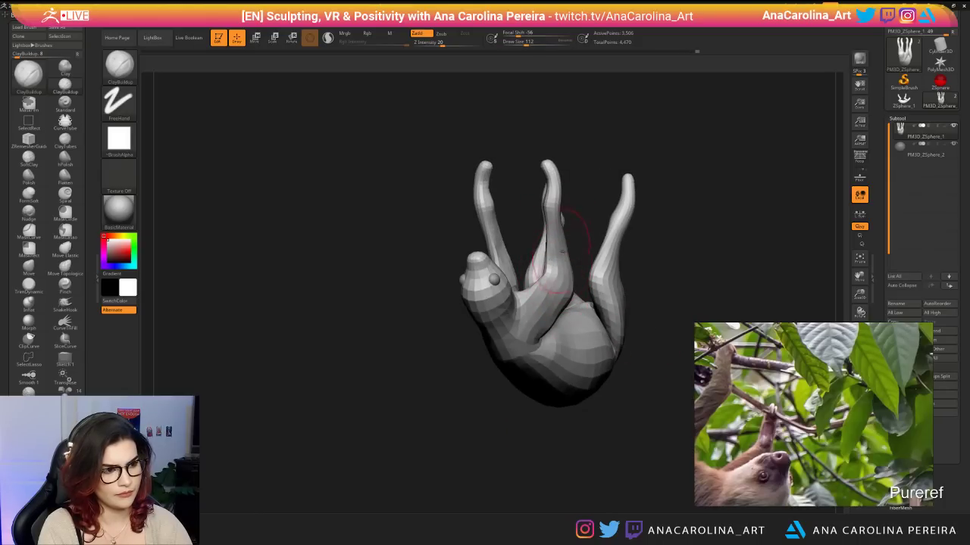
{"action": "mouse_move", "coordinate": [670, 256]}
{"action": "left_mouse_down"}
{"action": "mouse_move", "coordinate": [708, 256]}
{"action": "mouse_move", "coordinate": [659, 254]}
{"action": "left_mouse_up"}
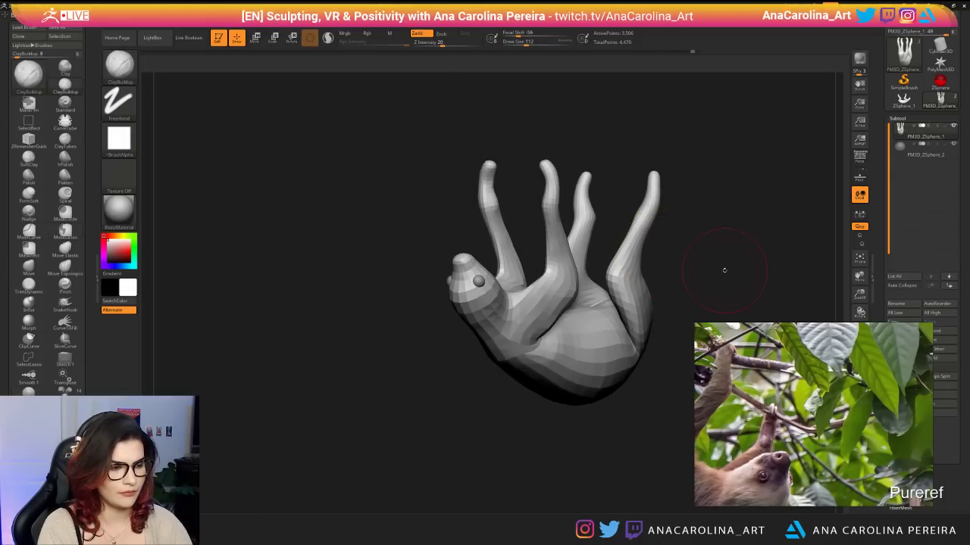
{"action": "mouse_move", "coordinate": [719, 270]}
{"action": "left_mouse_down"}
{"action": "mouse_move", "coordinate": [727, 275]}
{"action": "mouse_move", "coordinate": [661, 277]}
{"action": "left_mouse_up"}
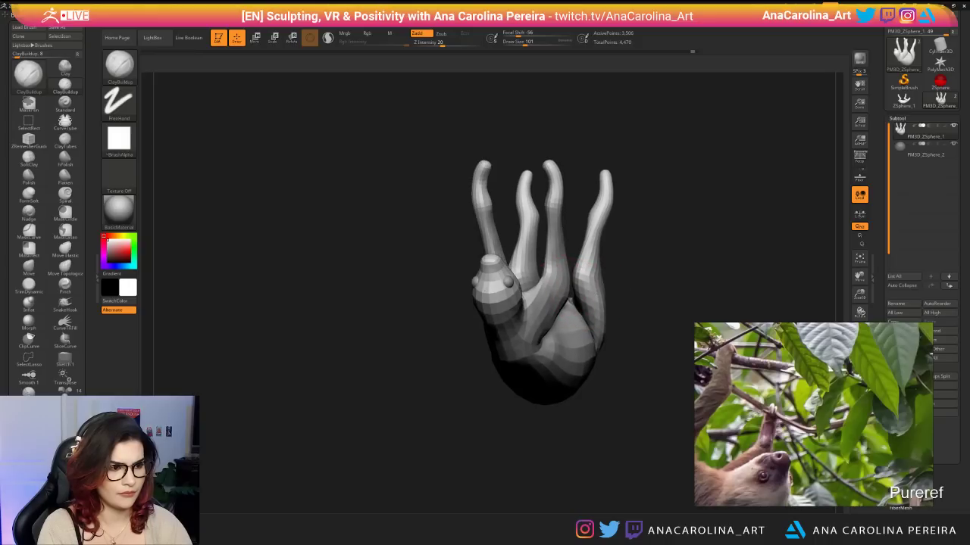
Build up the elbows and inner upper arms with ClayBuildup, adjusting the Draw Size to 136 and 94.
{"action": "mouse_move", "coordinate": [558, 290]}
{"action": "right_mouse_down"}
{"action": "mouse_move", "coordinate": [623, 294]}
{"action": "mouse_move", "coordinate": [563, 297]}
{"action": "right_mouse_up"}
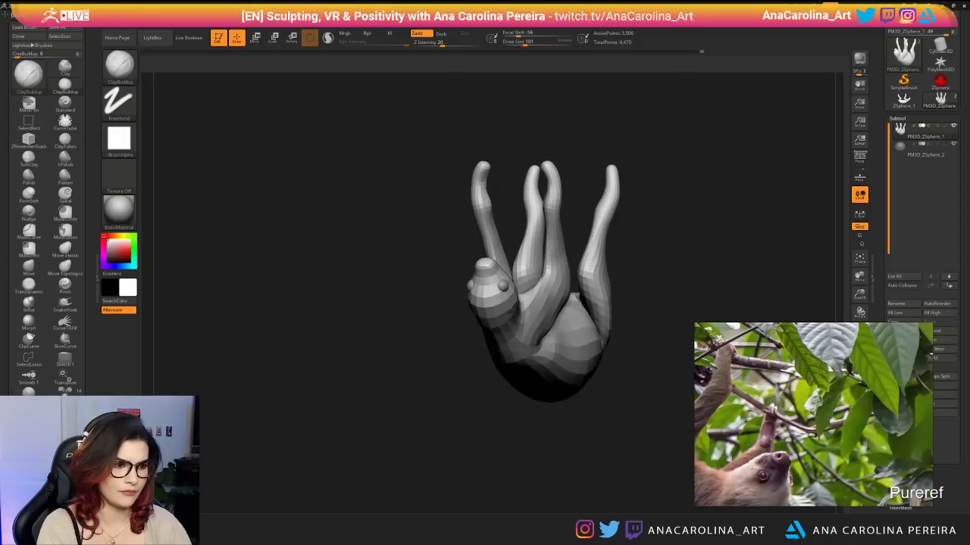
{"action": "key", "text": "space"}
{"action": "left_click_drag", "start_coordinate": [599, 301], "coordinate": [609, 302]}
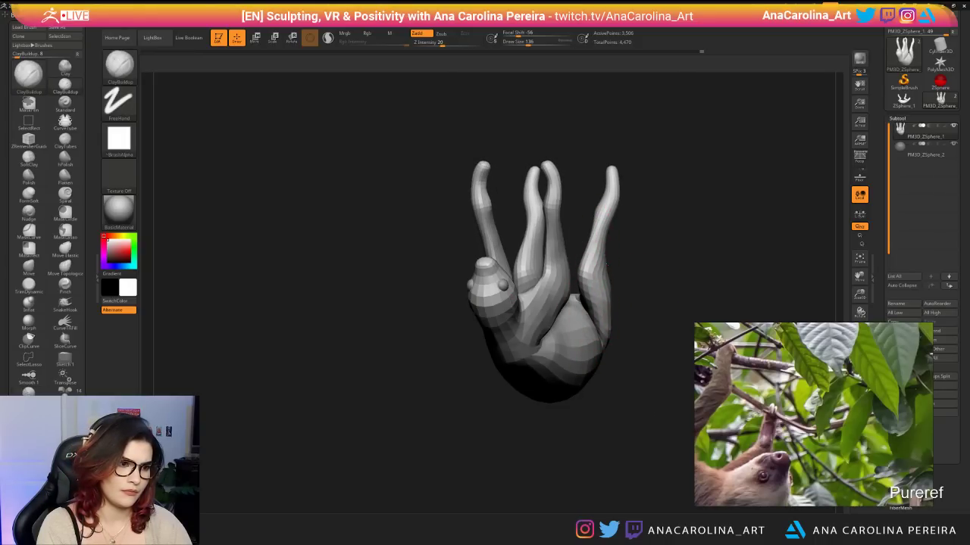
{"action": "right_click_drag", "start_coordinate": [611, 322], "coordinate": [719, 328]}
{"action": "mouse_move", "coordinate": [705, 312]}
{"action": "left_mouse_down"}
{"action": "mouse_move", "coordinate": [668, 315]}
{"action": "mouse_move", "coordinate": [655, 301]}
{"action": "mouse_move", "coordinate": [688, 286]}
{"action": "left_mouse_up"}
{"action": "key", "text": "s"}
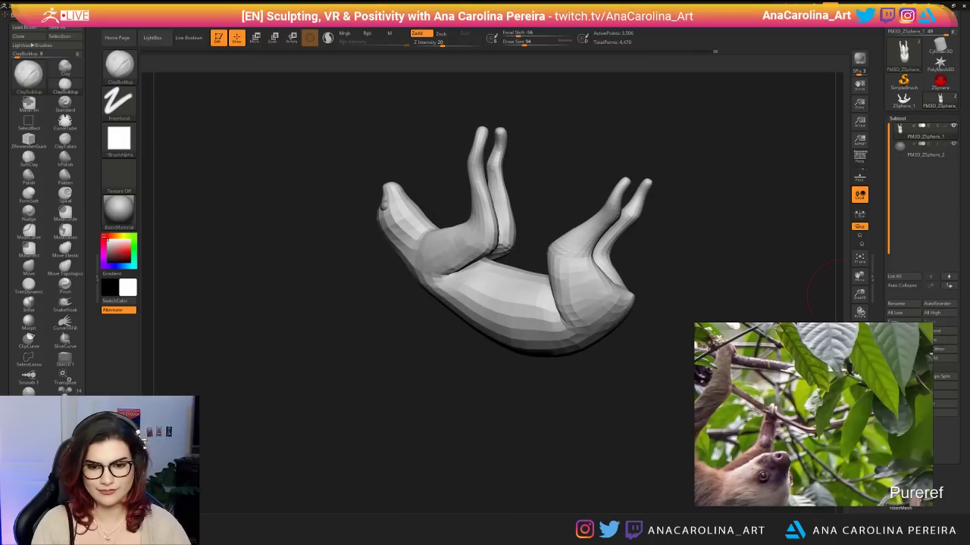
Inspect the body from both sides and zoom out the PureRef photo to compare the whole hanging sloth.
{"action": "left_click_drag", "start_coordinate": [365, 452], "coordinate": [391, 429]}
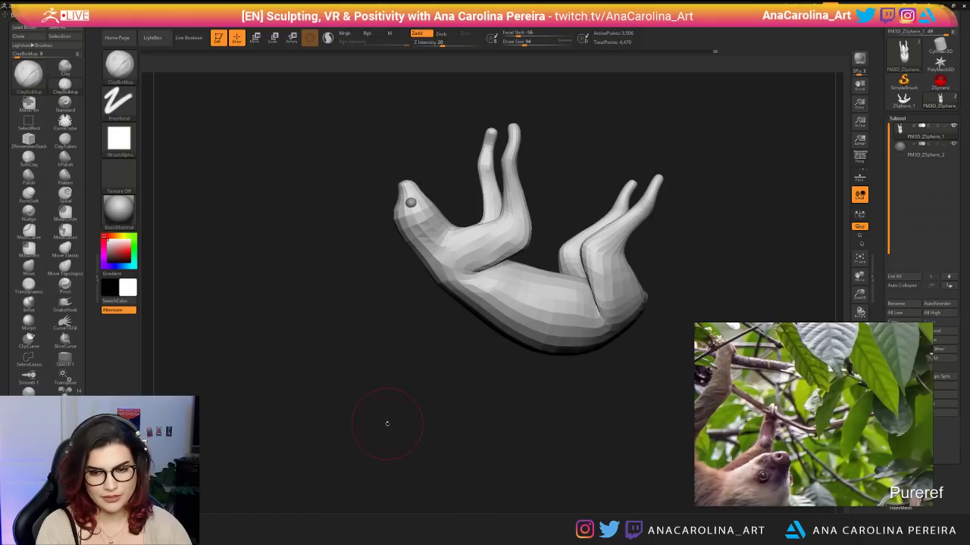
{"action": "mouse_move", "coordinate": [387, 424]}
{"action": "left_mouse_down"}
{"action": "mouse_move", "coordinate": [485, 435]}
{"action": "mouse_move", "coordinate": [412, 445]}
{"action": "mouse_move", "coordinate": [400, 453]}
{"action": "mouse_move", "coordinate": [400, 478]}
{"action": "mouse_move", "coordinate": [417, 379]}
{"action": "mouse_move", "coordinate": [428, 479]}
{"action": "mouse_move", "coordinate": [295, 472]}
{"action": "left_mouse_up"}
{"action": "left_click_drag", "start_coordinate": [609, 485], "coordinate": [585, 329]}
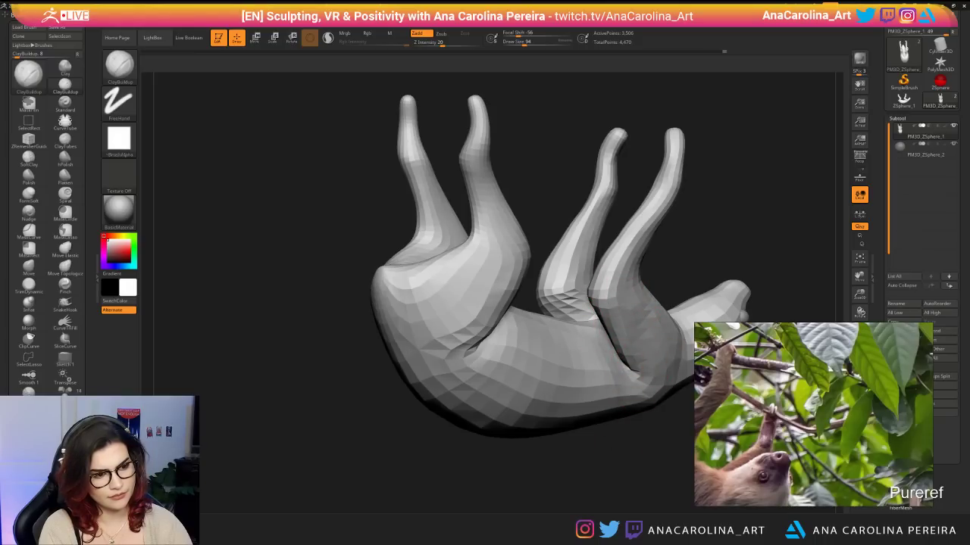
{"action": "scroll", "coordinate": [702, 374], "scroll_direction": "down", "scroll_amount": 2}
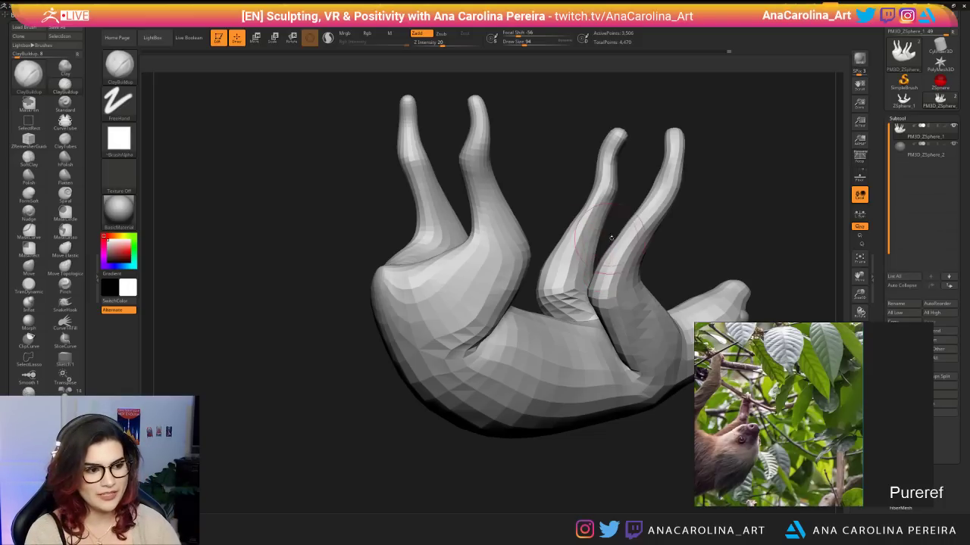
Try to build up the chest between the arms with ClayBuildup at Draw Size 132, and undo the stroke.
{"action": "mouse_move", "coordinate": [544, 201]}
{"action": "left_mouse_down"}
{"action": "mouse_move", "coordinate": [589, 294]}
{"action": "mouse_move", "coordinate": [625, 303]}
{"action": "left_mouse_up"}
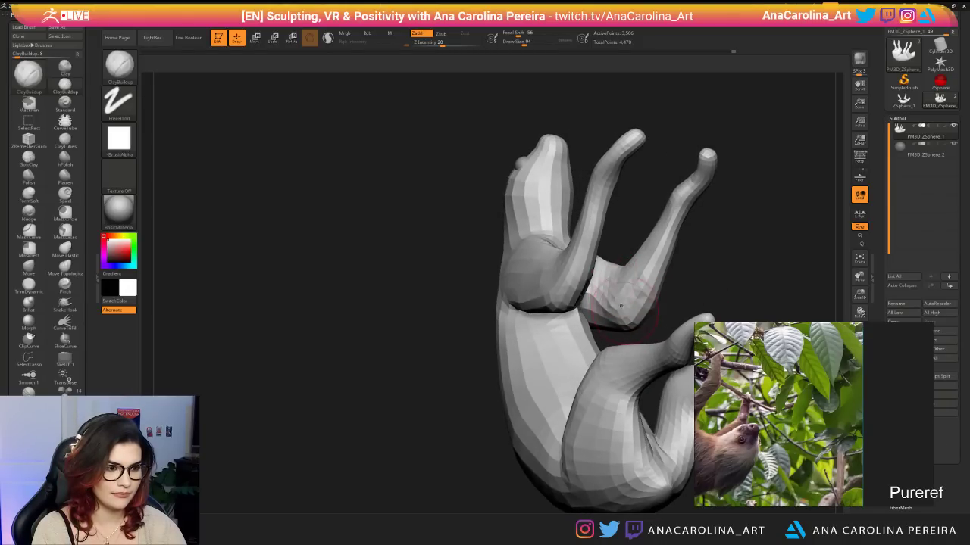
{"action": "key", "text": "space"}
{"action": "left_click_drag", "start_coordinate": [611, 318], "coordinate": [620, 318]}
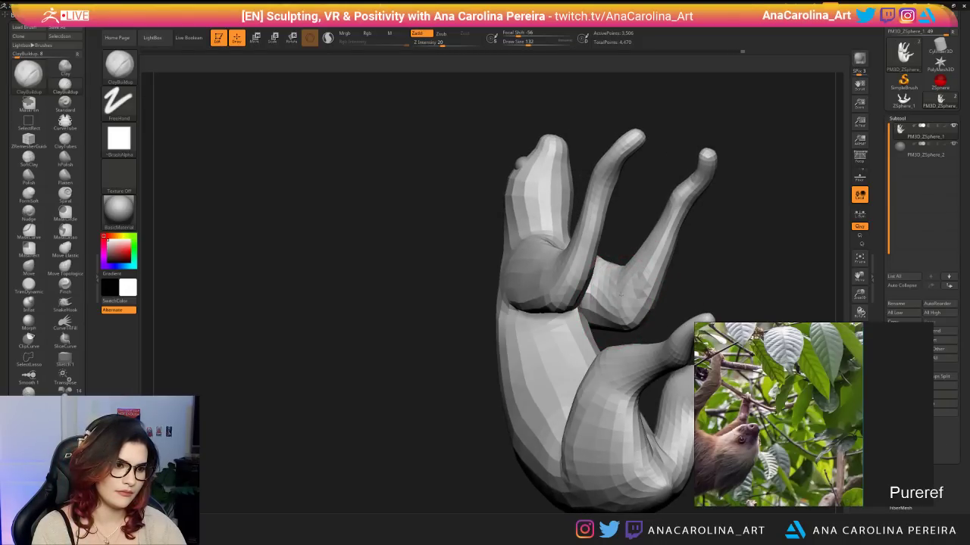
{"action": "mouse_move", "coordinate": [674, 295]}
{"action": "left_mouse_down"}
{"action": "mouse_move", "coordinate": [557, 296]}
{"action": "mouse_move", "coordinate": [597, 296]}
{"action": "left_mouse_up"}
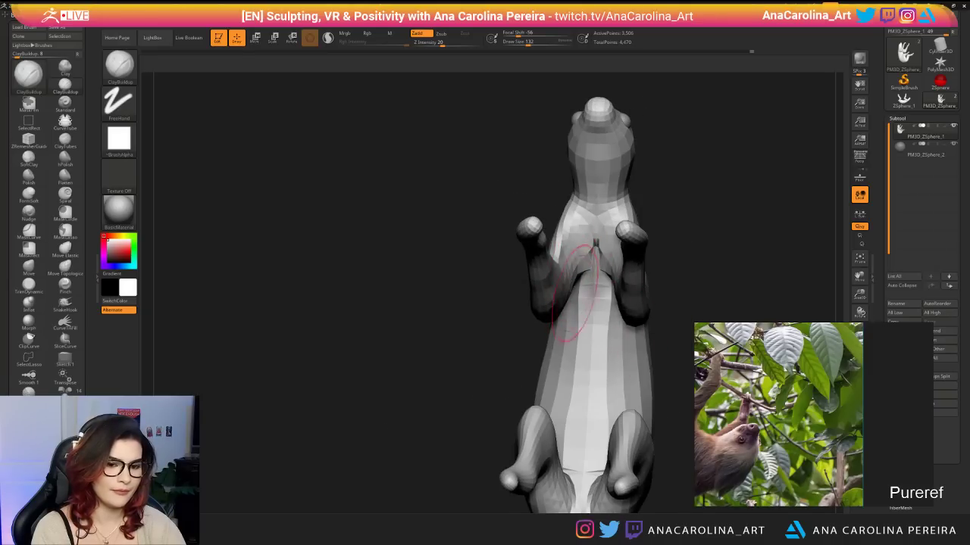
{"action": "left_click_drag", "start_coordinate": [761, 308], "coordinate": [685, 320]}
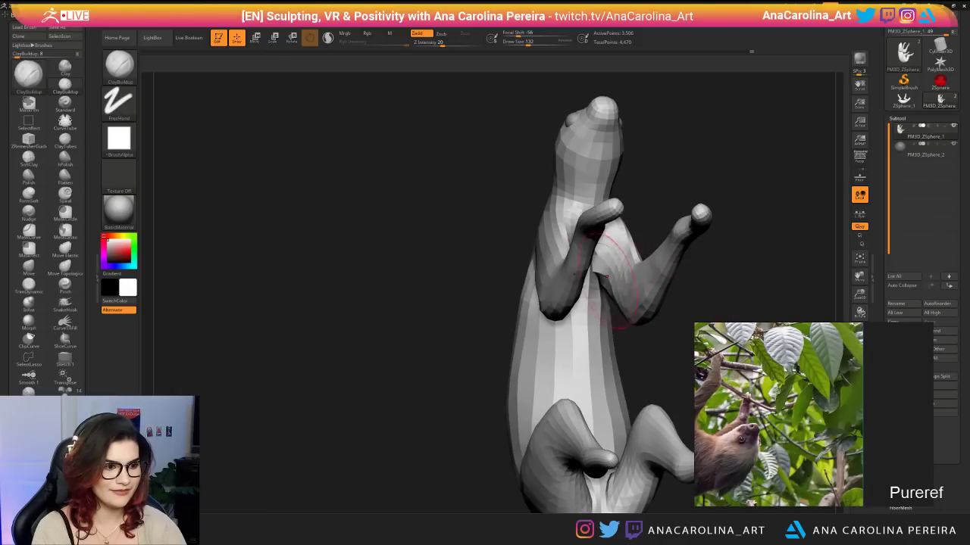
{"action": "mouse_move", "coordinate": [606, 276]}
{"action": "left_mouse_down"}
{"action": "mouse_move", "coordinate": [640, 335]}
{"action": "mouse_move", "coordinate": [660, 288]}
{"action": "left_mouse_up"}
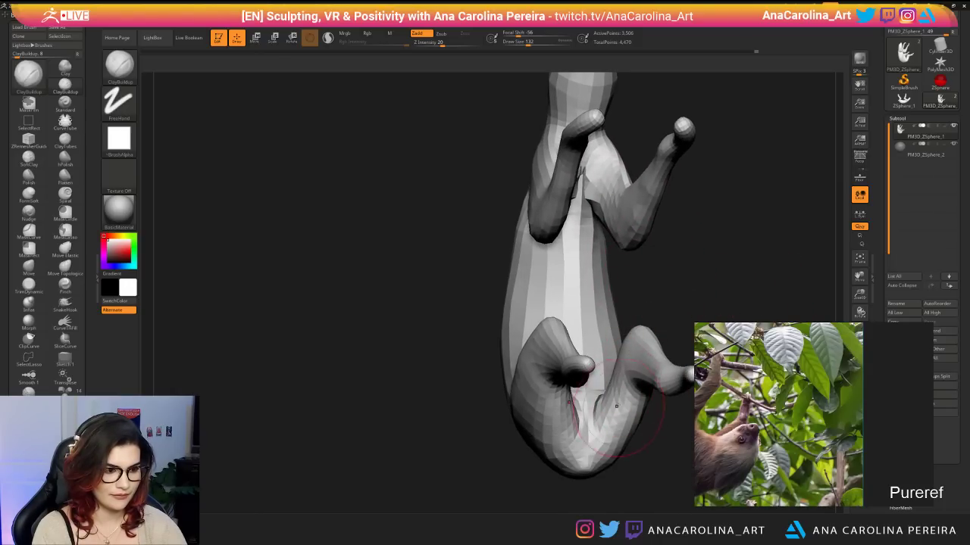
{"action": "mouse_move", "coordinate": [667, 413]}
{"action": "left_mouse_down"}
{"action": "mouse_move", "coordinate": [668, 474]}
{"action": "mouse_move", "coordinate": [659, 341]}
{"action": "left_mouse_up"}
{"action": "mouse_move", "coordinate": [591, 340]}
{"action": "left_mouse_down"}
{"action": "mouse_move", "coordinate": [664, 346]}
{"action": "mouse_move", "coordinate": [618, 311]}
{"action": "left_mouse_up"}
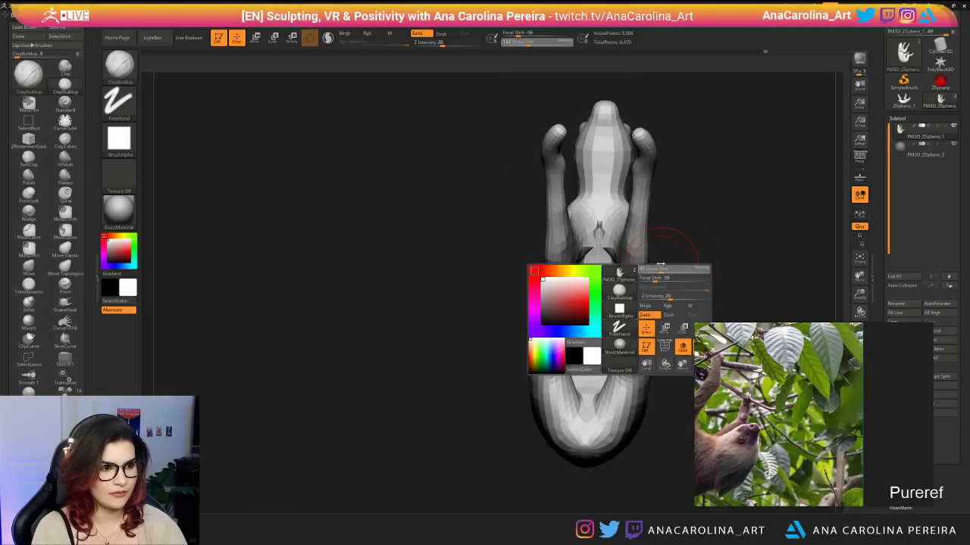
{"action": "key", "text": "ctrl+z"}
Refine the chest between the arms with ClayBuildup at Draw Size 80, and smooth it into the belly.
{"action": "key", "text": "space"}
{"action": "left_click_drag", "start_coordinate": [598, 253], "coordinate": [599, 253]}
{"action": "left_click_drag", "start_coordinate": [666, 288], "coordinate": [720, 303]}
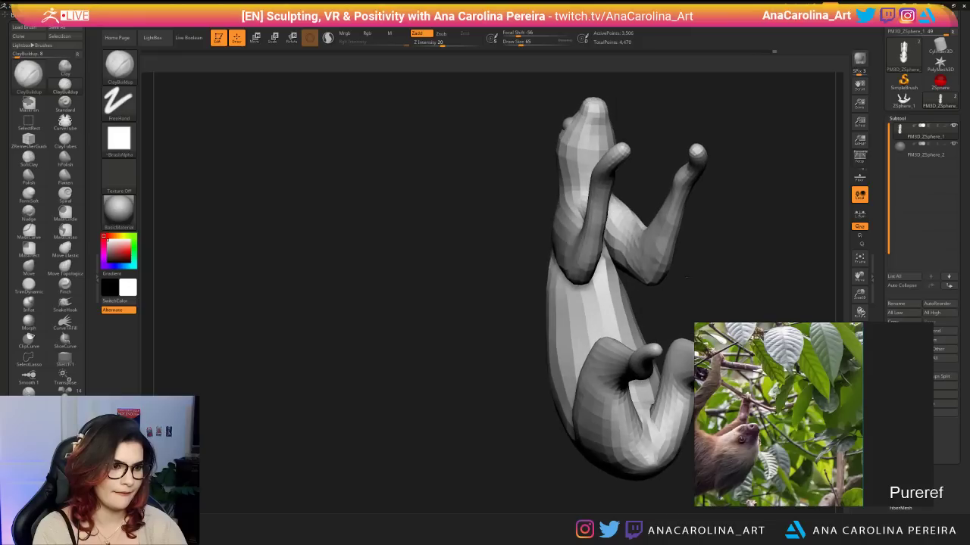
{"action": "key", "text": "space"}
{"action": "left_click_drag", "start_coordinate": [672, 255], "coordinate": [659, 296]}
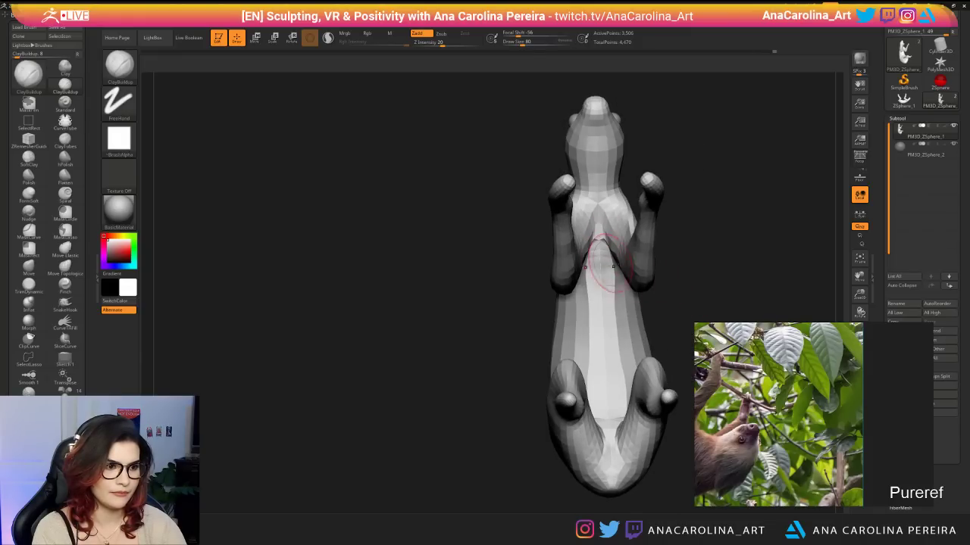
{"action": "mouse_move", "coordinate": [613, 267]}
{"action": "right_mouse_down"}
{"action": "mouse_move", "coordinate": [539, 256]}
{"action": "mouse_move", "coordinate": [592, 240]}
{"action": "right_mouse_up"}
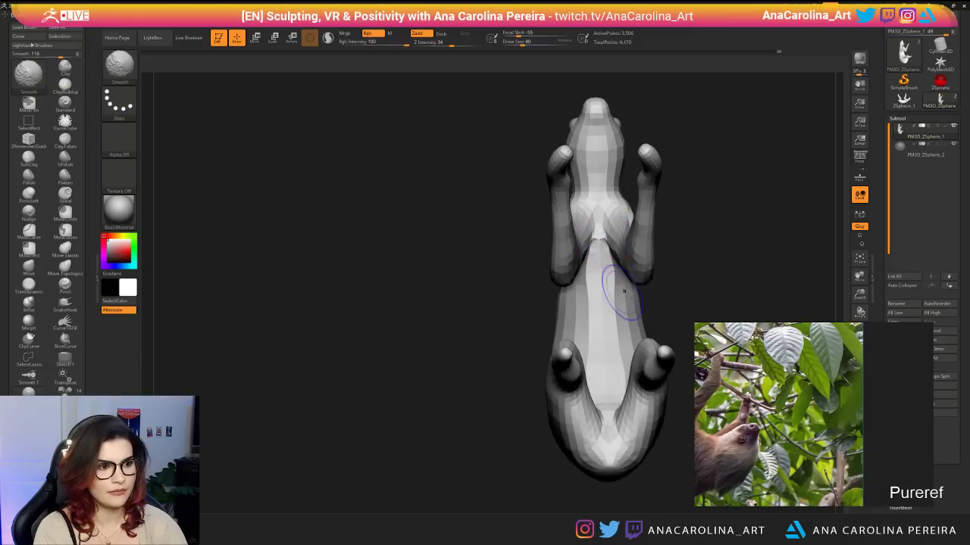
{"action": "mouse_move", "coordinate": [617, 293]}
{"action": "left_mouse_down"}
{"action": "mouse_move", "coordinate": [735, 303]}
{"action": "mouse_move", "coordinate": [755, 276]}
{"action": "left_mouse_up"}
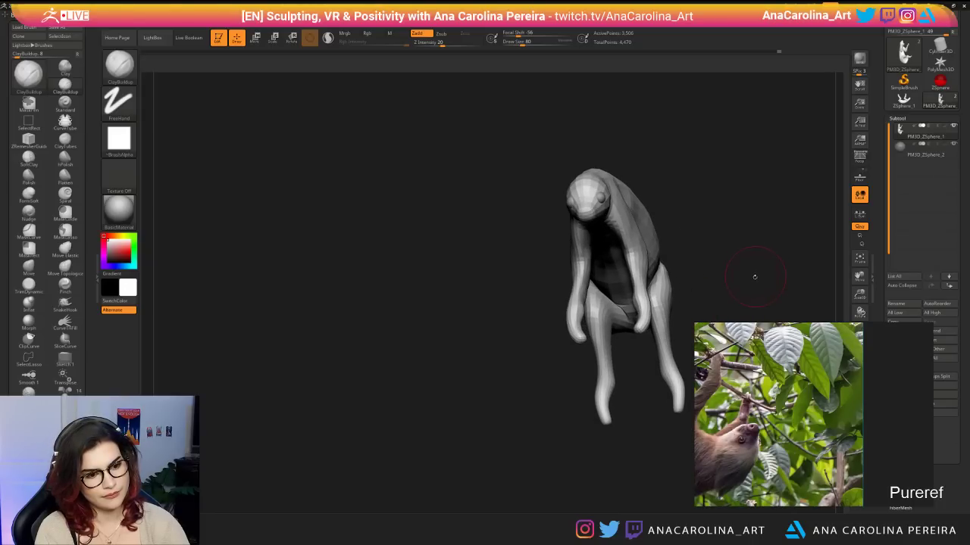
Zoom the reference photo in on the sloth's raised arm, and refine the upper arms with ClayBuildup at Draw Size 68.
{"action": "mouse_move", "coordinate": [719, 434]}
{"action": "middle_mouse_down"}
{"action": "mouse_move", "coordinate": [670, 447]}
{"action": "mouse_move", "coordinate": [781, 427]}
{"action": "middle_mouse_up"}
{"action": "scroll", "coordinate": [781, 427], "scroll_direction": "up", "scroll_amount": 2}
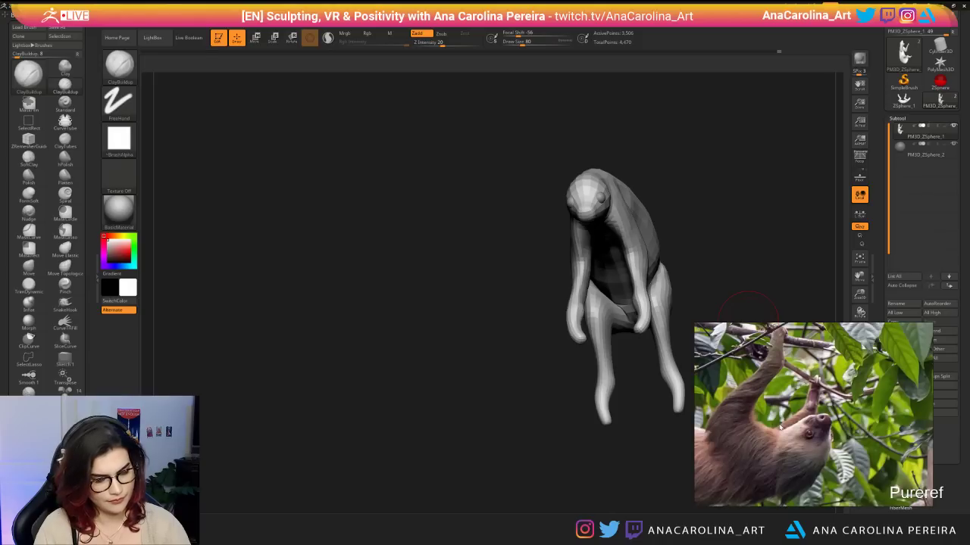
{"action": "mouse_move", "coordinate": [681, 239]}
{"action": "left_mouse_down"}
{"action": "mouse_move", "coordinate": [695, 222]}
{"action": "mouse_move", "coordinate": [667, 249]}
{"action": "left_mouse_up"}
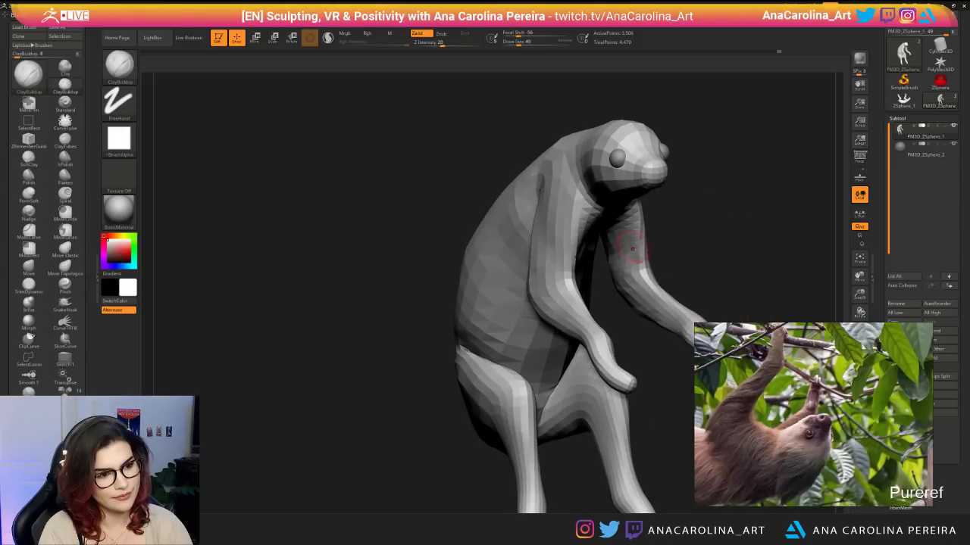
{"action": "right_click_drag", "start_coordinate": [669, 301], "coordinate": [646, 284]}
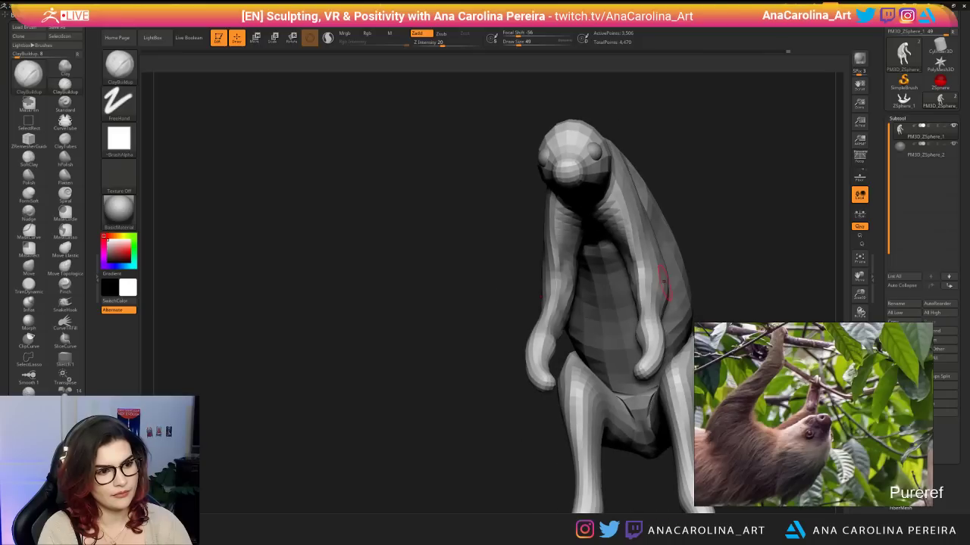
{"action": "key", "text": "space"}
{"action": "left_click_drag", "start_coordinate": [642, 285], "coordinate": [645, 286]}
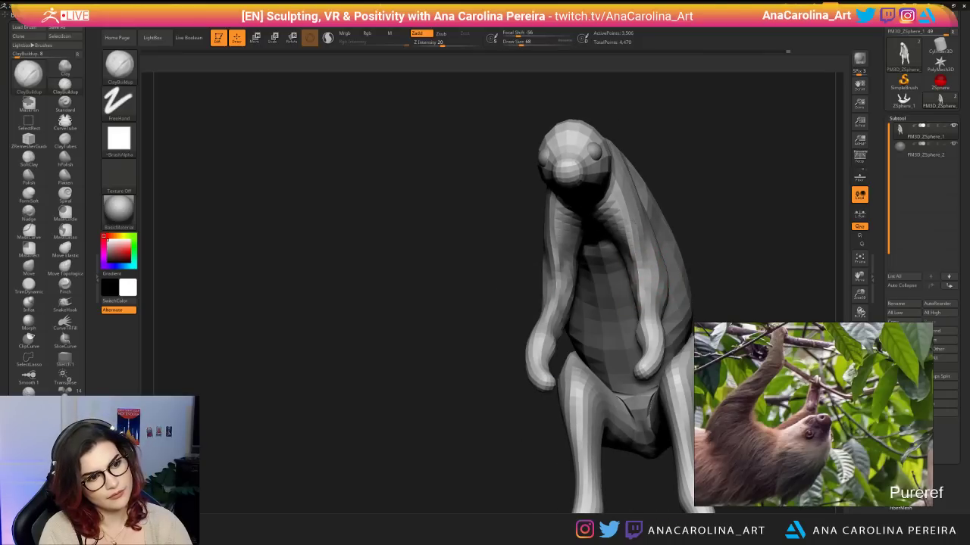
{"action": "left_click_drag", "start_coordinate": [724, 221], "coordinate": [757, 221]}
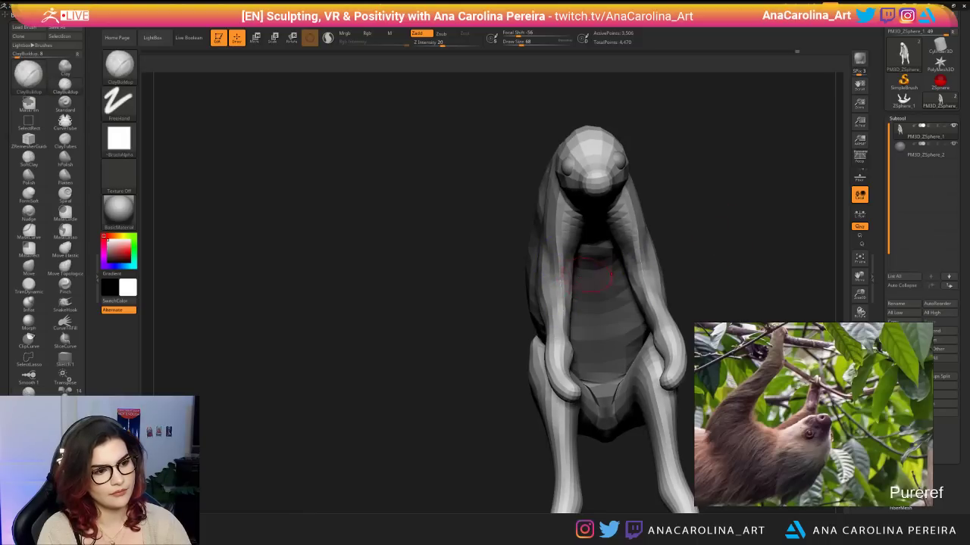
Fill out the belly and flanks with ClayBuildup, raising the Draw Size to 71 and 108.
{"action": "mouse_move", "coordinate": [715, 260]}
{"action": "left_mouse_down"}
{"action": "mouse_move", "coordinate": [720, 275]}
{"action": "mouse_move", "coordinate": [714, 266]}
{"action": "mouse_move", "coordinate": [787, 275]}
{"action": "mouse_move", "coordinate": [780, 242]}
{"action": "mouse_move", "coordinate": [682, 250]}
{"action": "left_mouse_up"}
{"action": "mouse_move", "coordinate": [710, 292]}
{"action": "left_mouse_down", "text": "alt"}
{"action": "mouse_move", "coordinate": [699, 262]}
{"action": "mouse_move", "coordinate": [703, 294]}
{"action": "mouse_move", "coordinate": [706, 267]}
{"action": "mouse_move", "coordinate": [717, 262]}
{"action": "mouse_move", "coordinate": [695, 341]}
{"action": "left_mouse_up", "text": "alt"}
{"action": "key", "text": "space"}
{"action": "key", "text": "space"}
{"action": "left_click", "coordinate": [706, 266]}
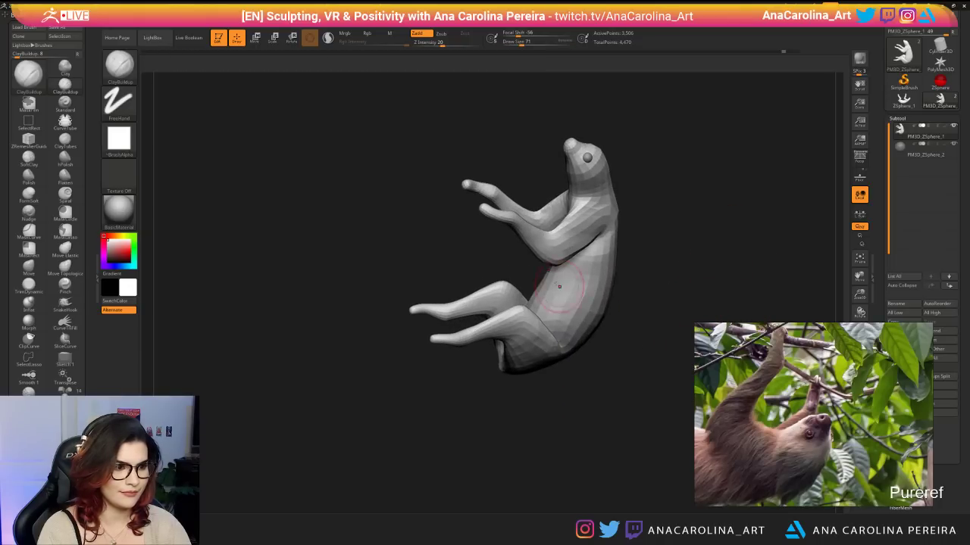
{"action": "mouse_move", "coordinate": [561, 311]}
{"action": "right_mouse_down"}
{"action": "mouse_move", "coordinate": [539, 307]}
{"action": "mouse_move", "coordinate": [522, 335]}
{"action": "mouse_move", "coordinate": [570, 370]}
{"action": "right_mouse_up"}
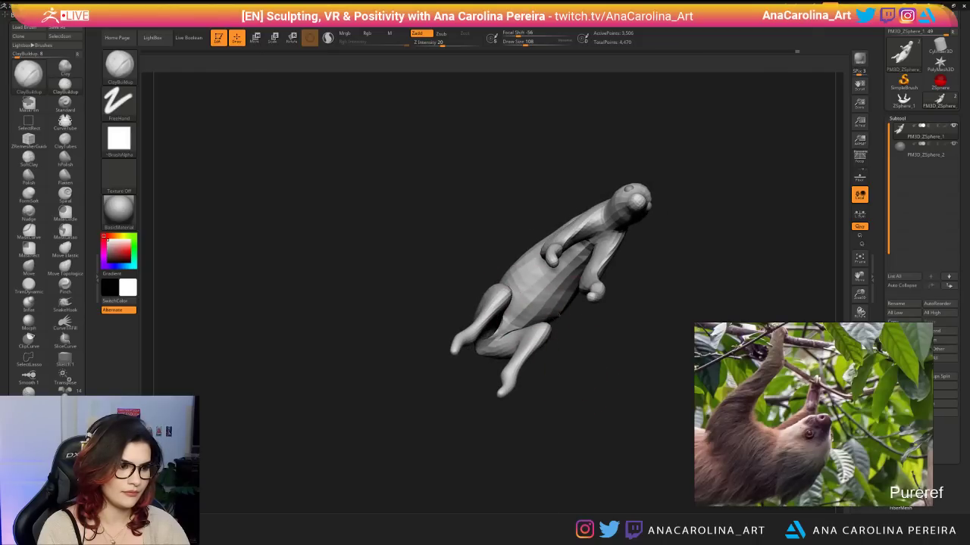
{"action": "mouse_move", "coordinate": [559, 315]}
{"action": "right_mouse_down"}
{"action": "mouse_move", "coordinate": [585, 338]}
{"action": "mouse_move", "coordinate": [554, 300]}
{"action": "right_mouse_up"}
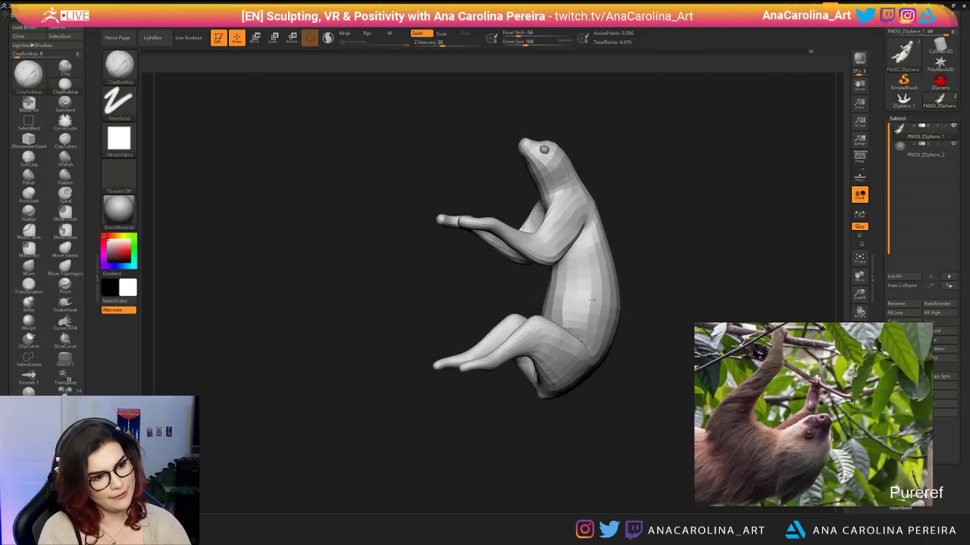
{"action": "left_click_drag", "start_coordinate": [560, 284], "coordinate": [570, 311]}
{"action": "right_click_drag", "start_coordinate": [623, 336], "coordinate": [739, 331]}
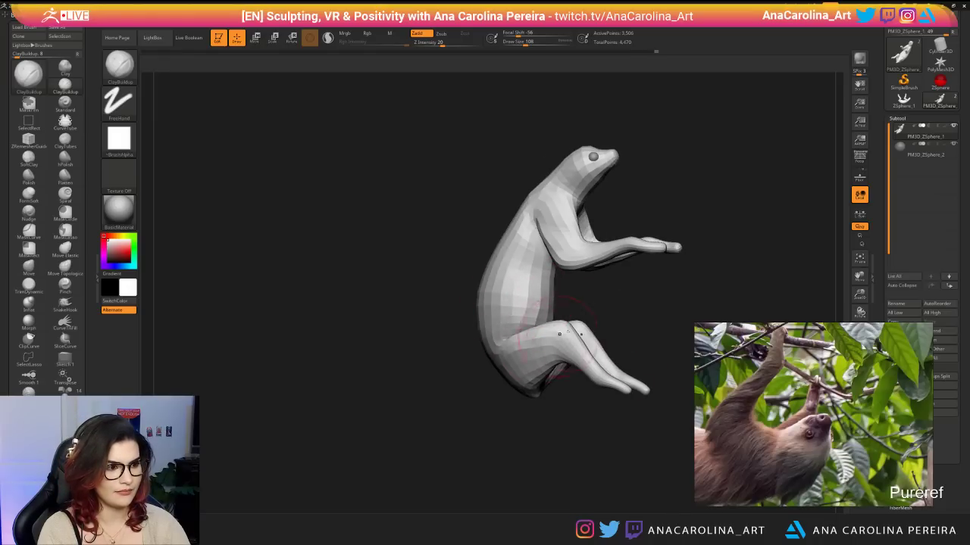
Smooth the flank between the arm and the thigh, and reduce the ClayBuildup Draw Size to 71.
{"action": "right_click_drag", "start_coordinate": [559, 333], "coordinate": [569, 331]}
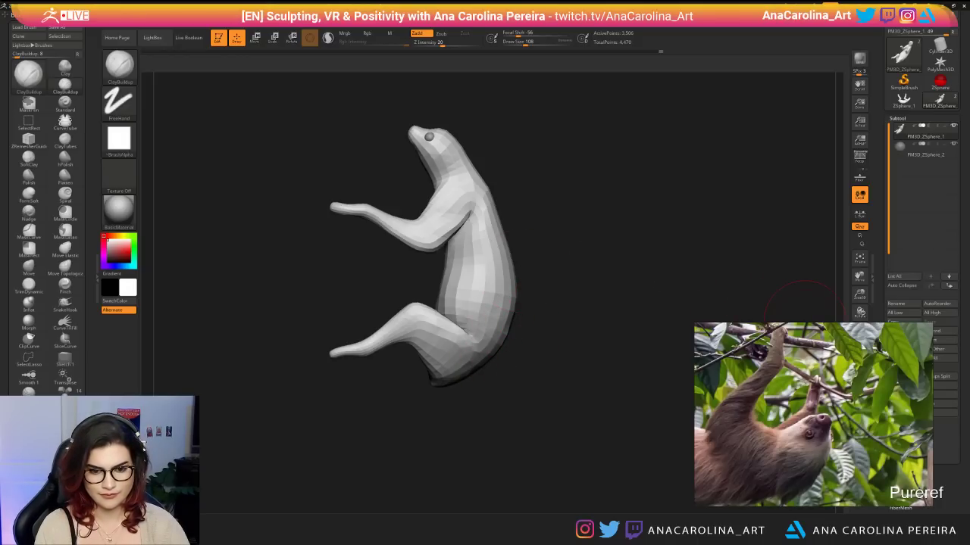
{"action": "mouse_move", "coordinate": [524, 333]}
{"action": "left_mouse_down"}
{"action": "mouse_move", "coordinate": [541, 359]}
{"action": "mouse_move", "coordinate": [477, 379]}
{"action": "mouse_move", "coordinate": [532, 365]}
{"action": "mouse_move", "coordinate": [510, 322]}
{"action": "left_mouse_up"}
{"action": "key", "text": "shift+space"}
{"action": "left_click", "coordinate": [499, 346]}
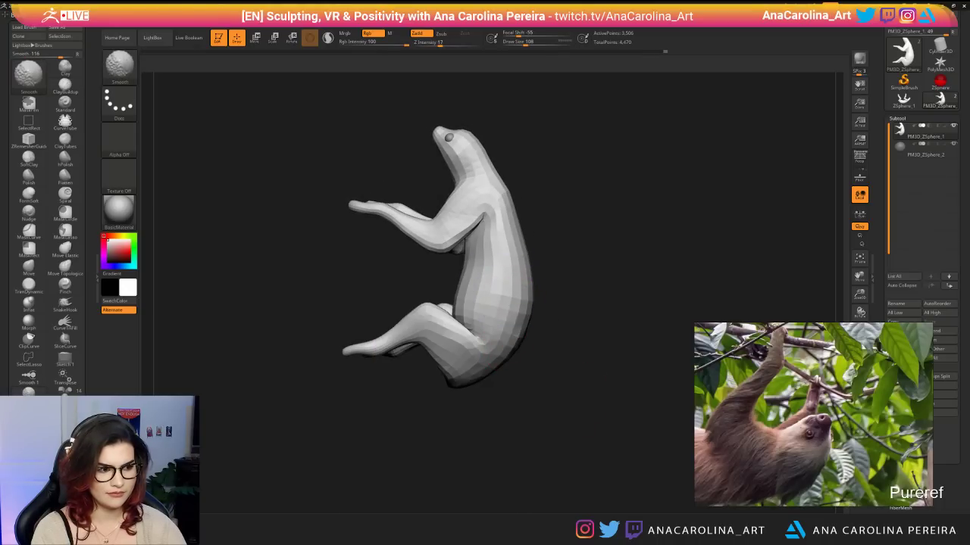
{"action": "mouse_move", "coordinate": [587, 350]}
{"action": "left_mouse_down"}
{"action": "mouse_move", "coordinate": [553, 356]}
{"action": "mouse_move", "coordinate": [561, 375]}
{"action": "mouse_move", "coordinate": [583, 381]}
{"action": "mouse_move", "coordinate": [583, 418]}
{"action": "mouse_move", "coordinate": [578, 344]}
{"action": "mouse_move", "coordinate": [578, 367]}
{"action": "left_mouse_up"}
{"action": "mouse_move", "coordinate": [562, 373]}
{"action": "left_mouse_down"}
{"action": "mouse_move", "coordinate": [590, 383]}
{"action": "mouse_move", "coordinate": [583, 396]}
{"action": "mouse_move", "coordinate": [496, 421]}
{"action": "mouse_move", "coordinate": [495, 393]}
{"action": "left_mouse_up"}
{"action": "key", "text": "s"}
{"action": "left_click", "coordinate": [590, 384]}
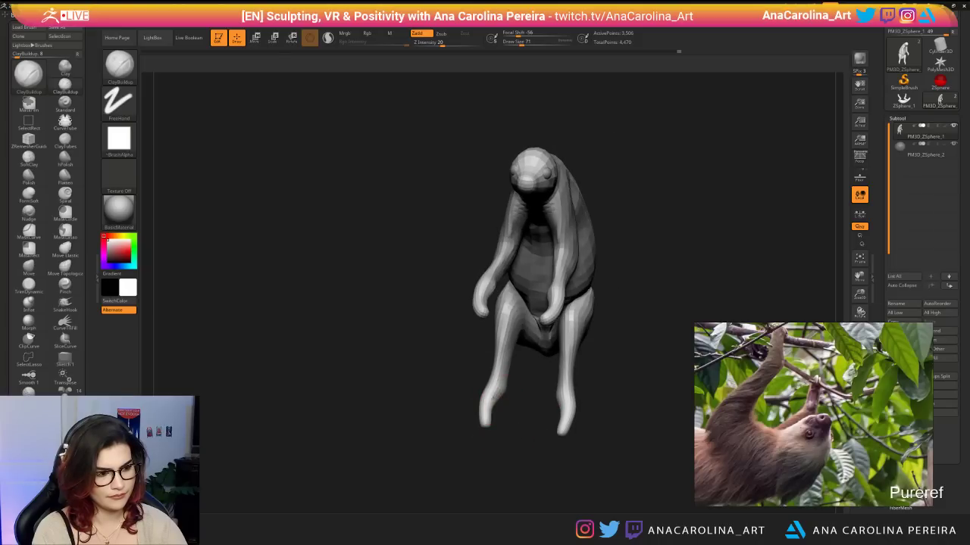
Shift the reference photo to show the sloth's head, and refine the shoulder with ClayBuildup, lowering the Draw Size to 68.
{"action": "left_click_drag", "start_coordinate": [557, 459], "coordinate": [631, 395]}
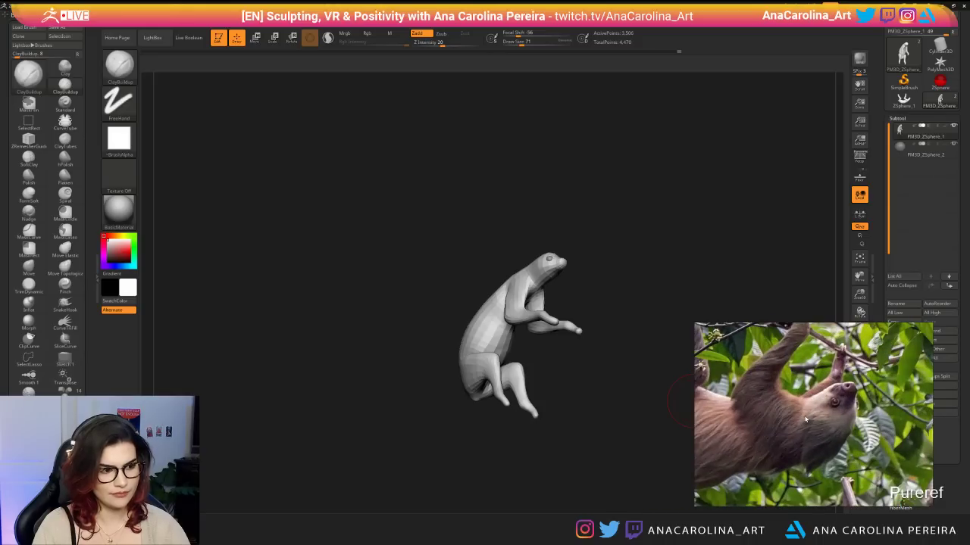
{"action": "left_click_drag", "start_coordinate": [547, 428], "coordinate": [578, 450]}
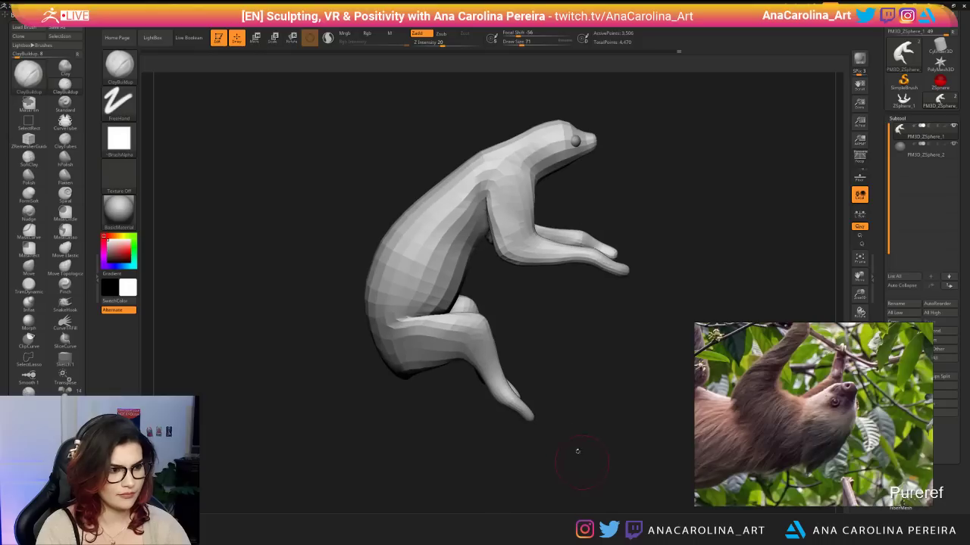
{"action": "left_click_drag", "start_coordinate": [557, 297], "coordinate": [547, 417], "text": "alt"}
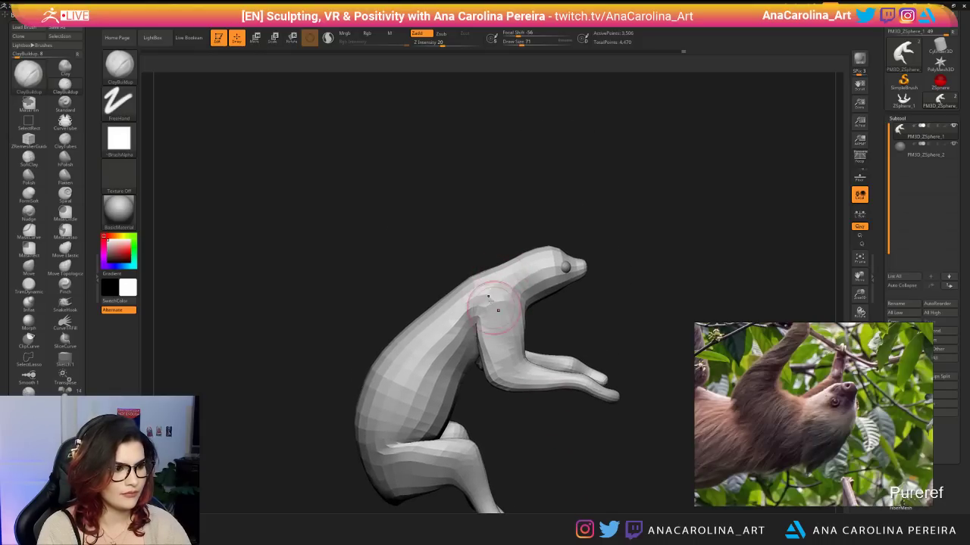
{"action": "right_click_drag", "start_coordinate": [497, 310], "coordinate": [500, 272]}
{"action": "mouse_move", "coordinate": [606, 272]}
{"action": "left_mouse_down"}
{"action": "mouse_move", "coordinate": [508, 253]}
{"action": "mouse_move", "coordinate": [512, 281]}
{"action": "left_mouse_up"}
{"action": "key", "text": "space"}
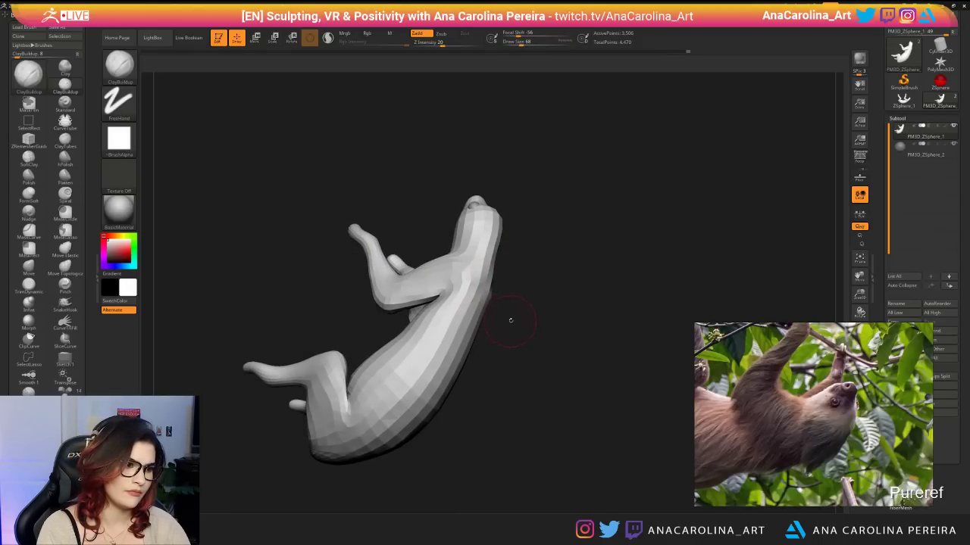
Thicken the neck and the back of the head with ClayBuildup at Draw Size 97.
{"action": "mouse_move", "coordinate": [510, 320]}
{"action": "left_mouse_down"}
{"action": "mouse_move", "coordinate": [548, 353]}
{"action": "mouse_move", "coordinate": [550, 368]}
{"action": "mouse_move", "coordinate": [556, 325]}
{"action": "left_mouse_up"}
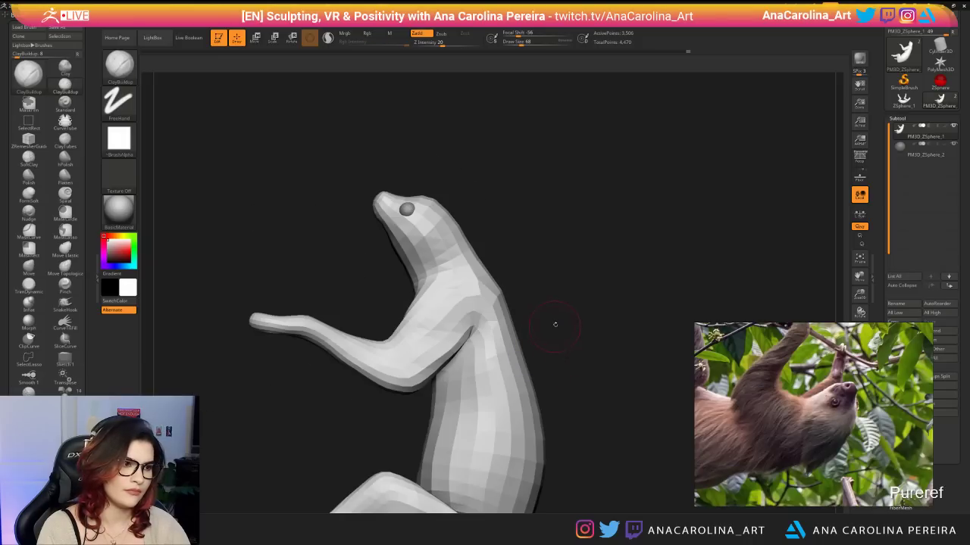
{"action": "right_click_drag", "start_coordinate": [555, 325], "coordinate": [533, 292], "text": "ctrl"}
{"action": "mouse_move", "coordinate": [426, 201]}
{"action": "right_mouse_down"}
{"action": "mouse_move", "coordinate": [492, 179]}
{"action": "mouse_move", "coordinate": [424, 189]}
{"action": "mouse_move", "coordinate": [473, 288]}
{"action": "mouse_move", "coordinate": [602, 284]}
{"action": "mouse_move", "coordinate": [595, 290]}
{"action": "right_mouse_up"}
{"action": "key", "text": "s"}
{"action": "left_click_drag", "start_coordinate": [595, 286], "coordinate": [600, 281]}
{"action": "right_click_drag", "start_coordinate": [599, 279], "coordinate": [596, 283]}
{"action": "right_click_drag", "start_coordinate": [596, 284], "coordinate": [587, 293], "text": "ctrl"}
{"action": "key", "text": "s"}
{"action": "left_click_drag", "start_coordinate": [586, 286], "coordinate": [582, 281]}
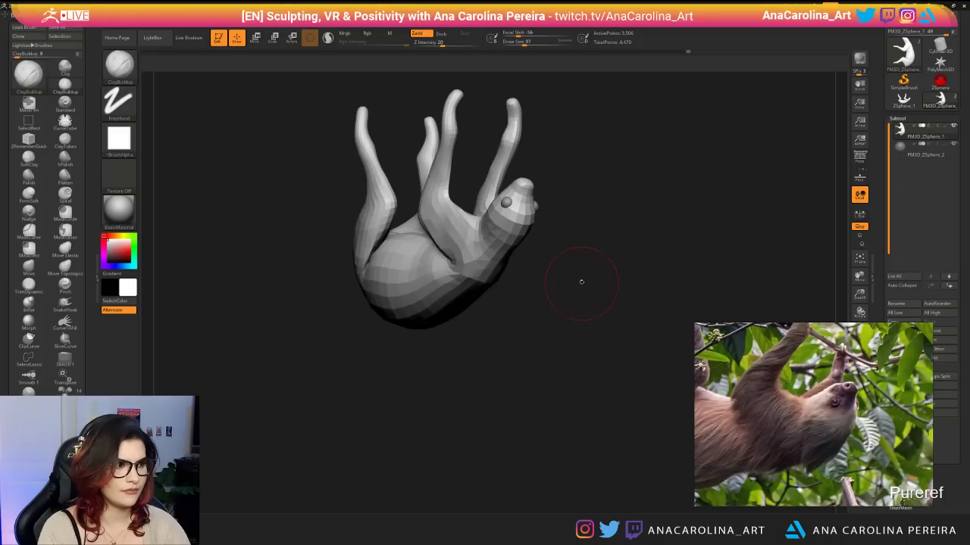
{"action": "mouse_move", "coordinate": [582, 281]}
{"action": "right_mouse_down", "text": "alt"}
{"action": "mouse_move", "coordinate": [580, 350]}
{"action": "mouse_move", "coordinate": [554, 357]}
{"action": "right_mouse_up", "text": "alt"}
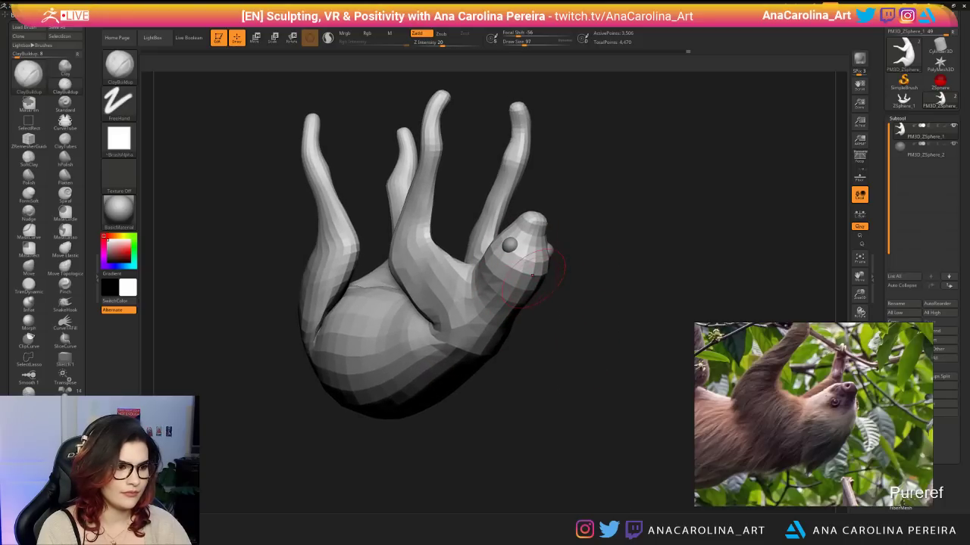
{"action": "right_click_drag", "start_coordinate": [503, 282], "coordinate": [558, 322]}
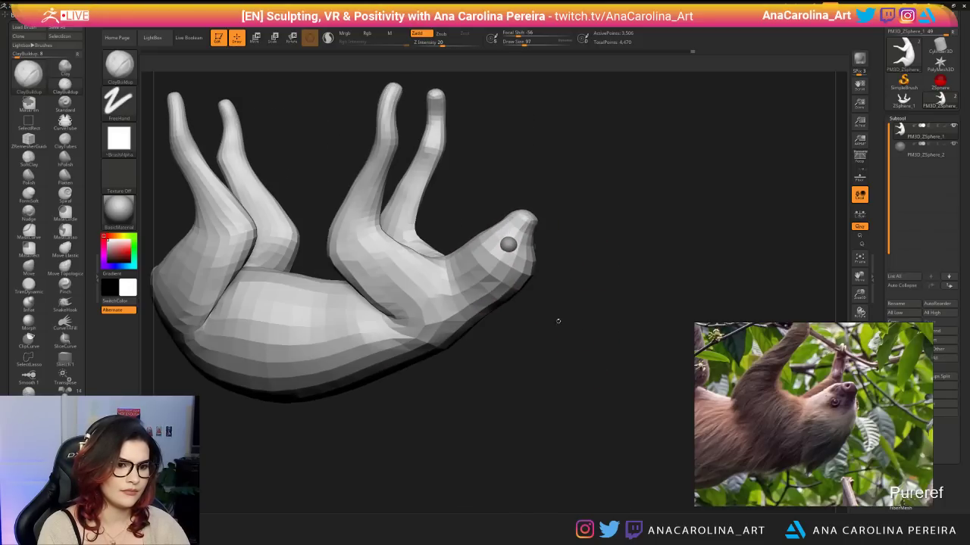
{"action": "right_click_drag", "start_coordinate": [489, 284], "coordinate": [495, 290]}
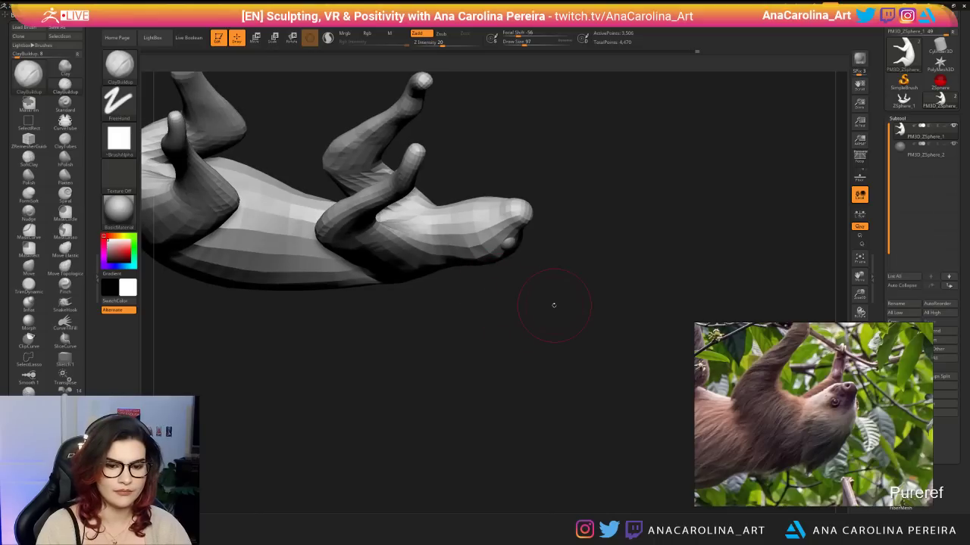
Fill out the throat and the sides of the head with a larger ClayBuildup brush.
{"action": "mouse_move", "coordinate": [237, 353]}
{"action": "right_mouse_down"}
{"action": "mouse_move", "coordinate": [485, 273]}
{"action": "mouse_move", "coordinate": [469, 280]}
{"action": "mouse_move", "coordinate": [519, 197]}
{"action": "mouse_move", "coordinate": [511, 284]}
{"action": "mouse_move", "coordinate": [461, 262]}
{"action": "mouse_move", "coordinate": [507, 249]}
{"action": "right_mouse_up"}
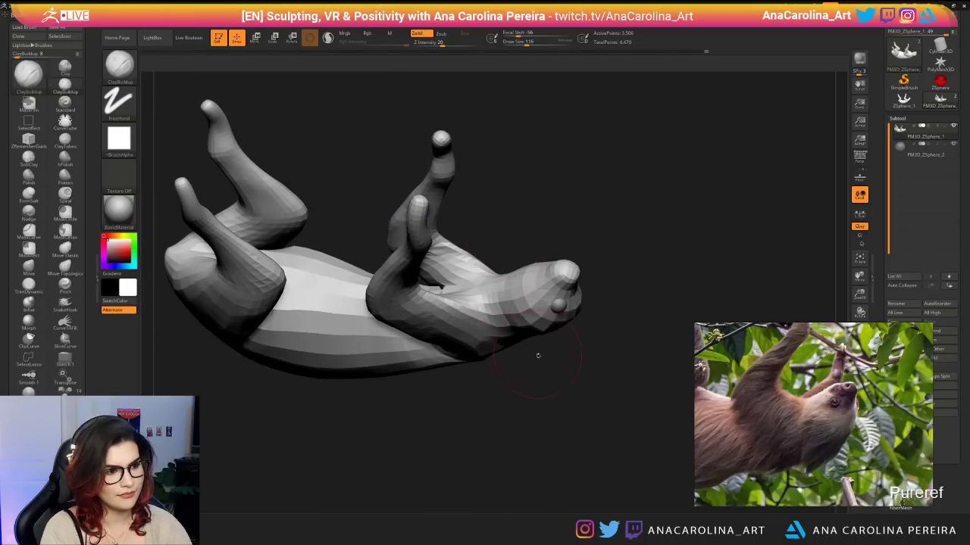
{"action": "left_click_drag", "start_coordinate": [537, 355], "coordinate": [535, 294]}
{"action": "left_click_drag", "start_coordinate": [550, 368], "coordinate": [428, 366]}
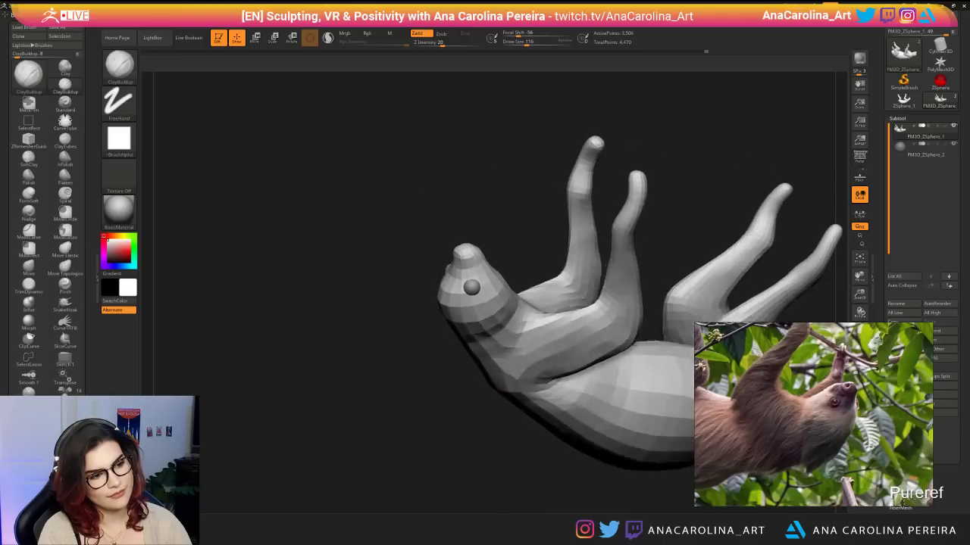
{"action": "mouse_move", "coordinate": [430, 297]}
{"action": "left_mouse_down"}
{"action": "mouse_move", "coordinate": [503, 351]}
{"action": "mouse_move", "coordinate": [559, 308]}
{"action": "left_mouse_up"}
{"action": "mouse_move", "coordinate": [547, 275]}
{"action": "left_mouse_down"}
{"action": "mouse_move", "coordinate": [541, 333]}
{"action": "mouse_move", "coordinate": [548, 283]}
{"action": "mouse_move", "coordinate": [595, 369]}
{"action": "mouse_move", "coordinate": [577, 326]}
{"action": "mouse_move", "coordinate": [572, 373]}
{"action": "left_mouse_up"}
Broaden the belly and torso with ClayBuildup at Draw Sizes 163 and 145.
{"action": "key", "text": "space"}
{"action": "left_click_drag", "start_coordinate": [609, 328], "coordinate": [621, 328]}
{"action": "right_click_drag", "start_coordinate": [636, 297], "coordinate": [647, 260]}
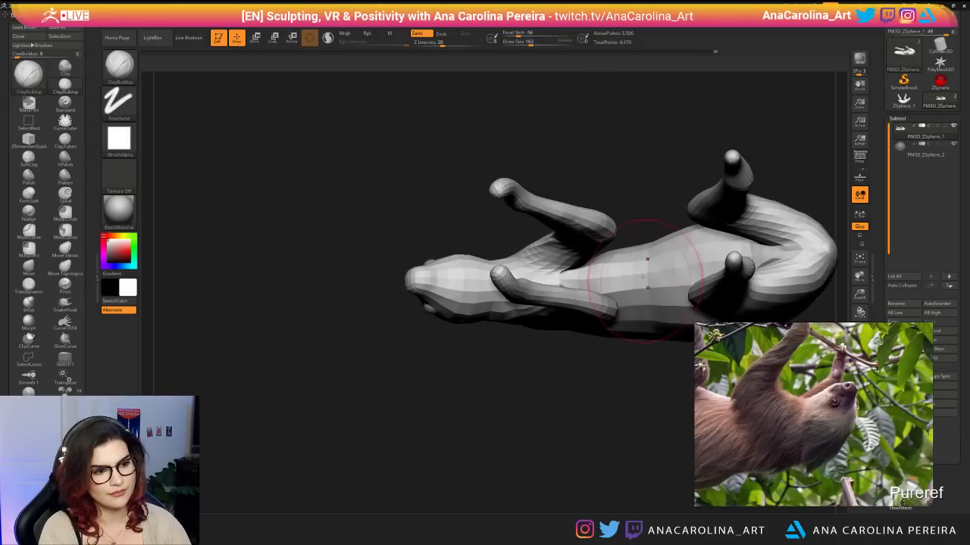
{"action": "mouse_move", "coordinate": [682, 326]}
{"action": "left_mouse_down"}
{"action": "mouse_move", "coordinate": [744, 185]}
{"action": "mouse_move", "coordinate": [704, 227]}
{"action": "mouse_move", "coordinate": [608, 166]}
{"action": "mouse_move", "coordinate": [629, 205]}
{"action": "mouse_move", "coordinate": [617, 232]}
{"action": "left_mouse_up"}
{"action": "key", "text": "space"}
{"action": "mouse_move", "coordinate": [670, 182]}
{"action": "left_mouse_down"}
{"action": "mouse_move", "coordinate": [636, 189]}
{"action": "mouse_move", "coordinate": [712, 197]}
{"action": "mouse_move", "coordinate": [673, 213]}
{"action": "mouse_move", "coordinate": [690, 196]}
{"action": "left_mouse_up"}
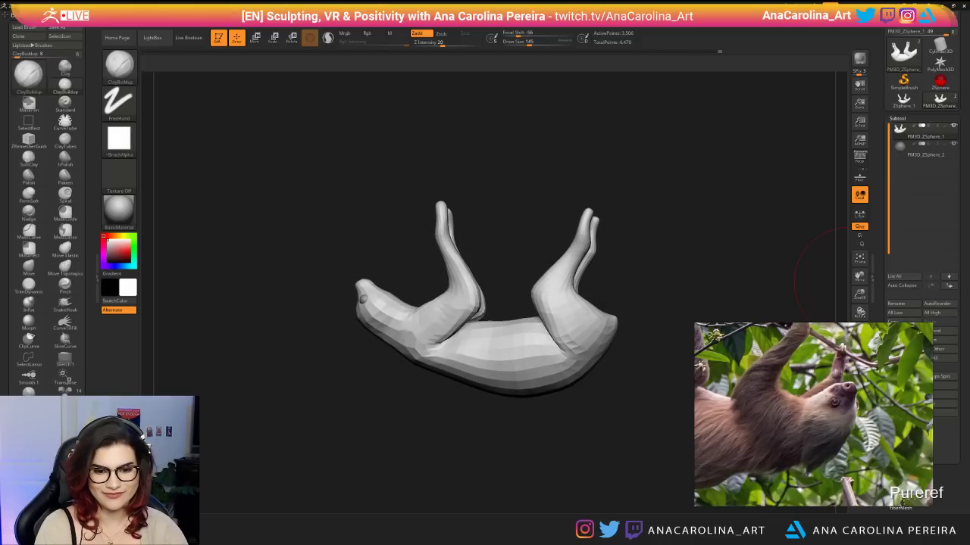
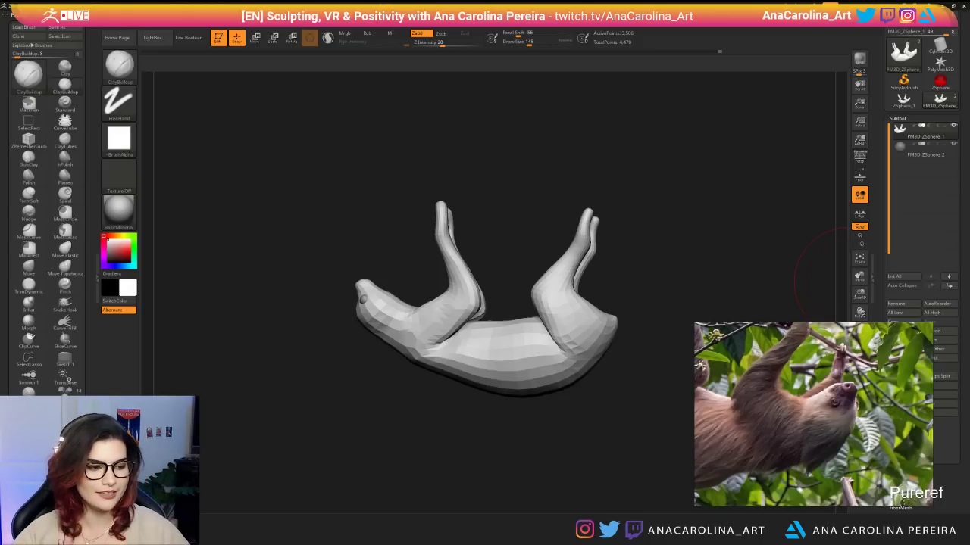
Check the body's proportions from both sides, and browse the reference photos for the sloth's face, ending on the PBS close-up.
{"action": "left_click_drag", "start_coordinate": [326, 303], "coordinate": [372, 328]}
{"action": "left_click_drag", "start_coordinate": [403, 392], "coordinate": [500, 375]}
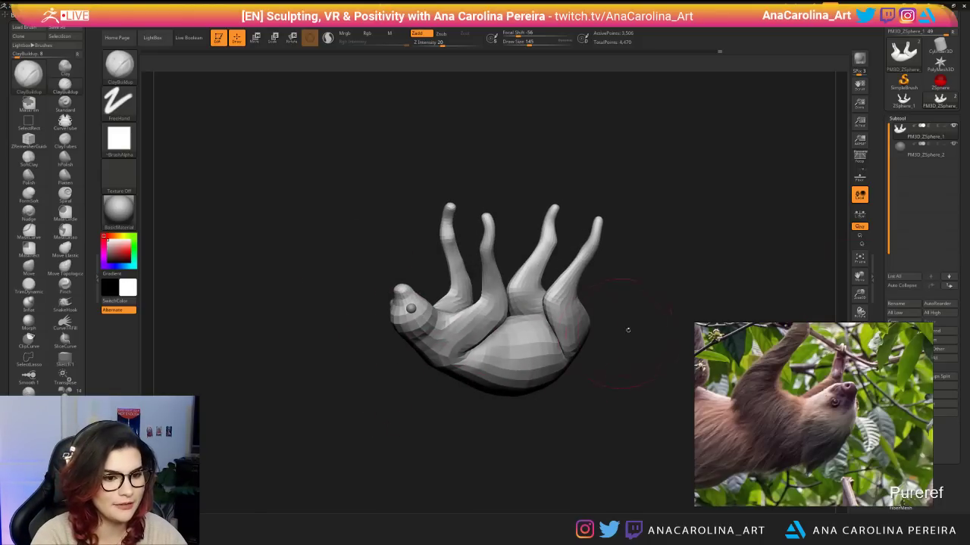
{"action": "mouse_move", "coordinate": [628, 329]}
{"action": "left_mouse_down"}
{"action": "mouse_move", "coordinate": [679, 324]}
{"action": "mouse_move", "coordinate": [659, 309]}
{"action": "mouse_move", "coordinate": [672, 303]}
{"action": "mouse_move", "coordinate": [638, 335]}
{"action": "mouse_move", "coordinate": [647, 337]}
{"action": "left_mouse_up"}
{"action": "key", "text": "space"}
{"action": "scroll", "coordinate": [777, 419], "scroll_direction": "down", "scroll_amount": 1}
{"action": "scroll", "coordinate": [835, 428], "scroll_direction": "down", "scroll_amount": 3}
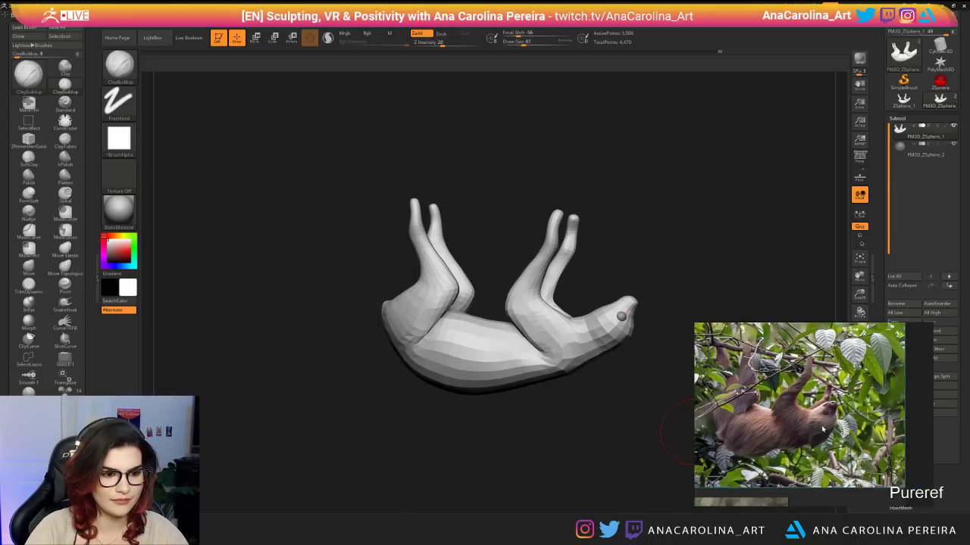
{"action": "middle_click_drag", "start_coordinate": [780, 489], "coordinate": [889, 393]}
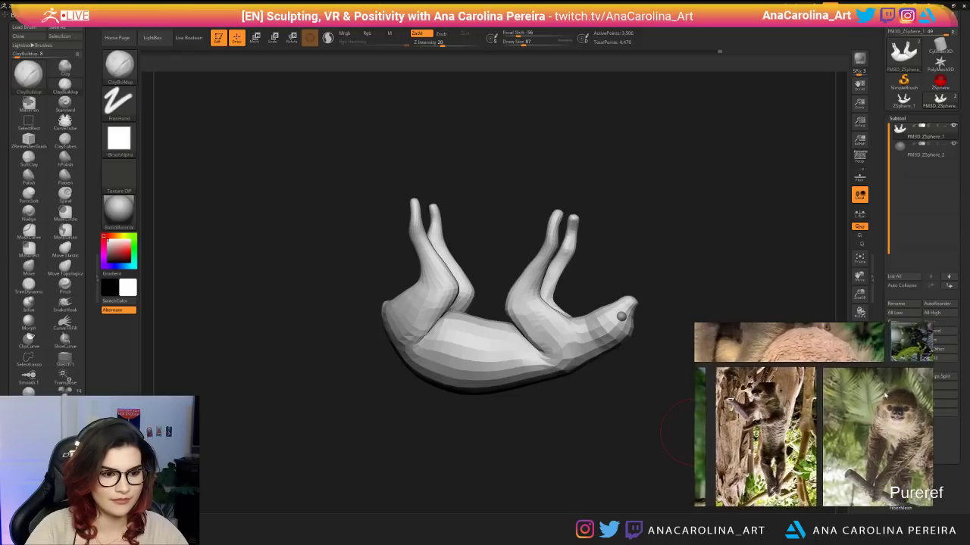
{"action": "scroll", "coordinate": [850, 440], "scroll_direction": "down", "scroll_amount": 5}
{"action": "middle_click_drag", "start_coordinate": [844, 434], "coordinate": [910, 445]}
{"action": "scroll", "coordinate": [815, 413], "scroll_direction": "up", "scroll_amount": 2}
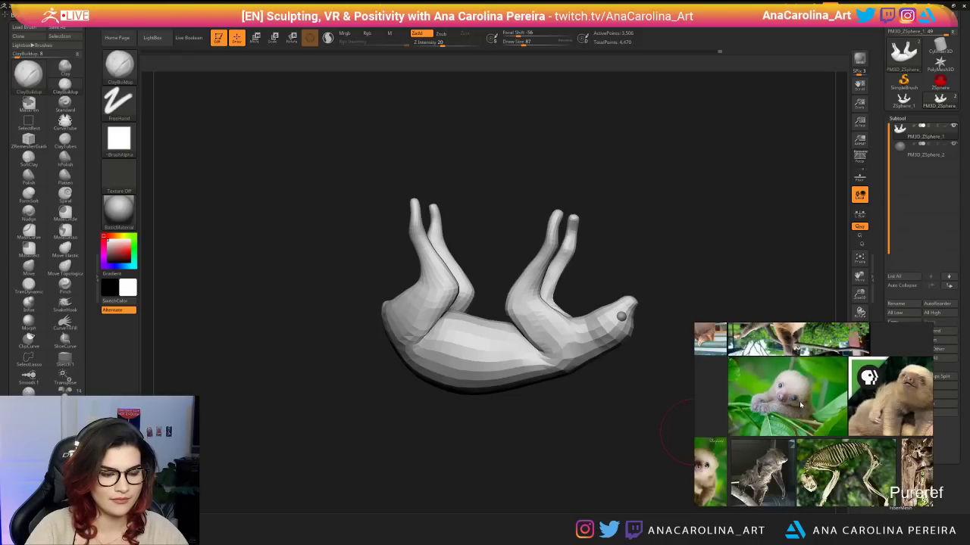
{"action": "scroll", "coordinate": [799, 404], "scroll_direction": "down", "scroll_amount": 1}
{"action": "middle_click_drag", "start_coordinate": [799, 403], "coordinate": [819, 379]}
{"action": "scroll", "coordinate": [730, 430], "scroll_direction": "up", "scroll_amount": 5}
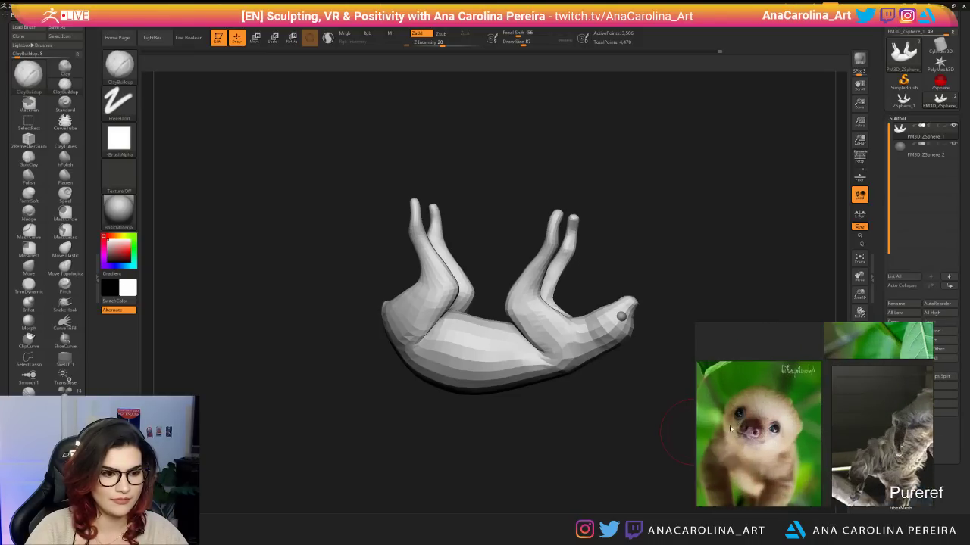
{"action": "scroll", "coordinate": [797, 417], "scroll_direction": "down", "scroll_amount": 5}
{"action": "middle_click_drag", "start_coordinate": [810, 419], "coordinate": [740, 440]}
{"action": "left_click_drag", "start_coordinate": [735, 443], "coordinate": [733, 377]}
{"action": "scroll", "coordinate": [745, 378], "scroll_direction": "down", "scroll_amount": 4}
{"action": "middle_click_drag", "start_coordinate": [751, 388], "coordinate": [755, 401]}
{"action": "left_click_drag", "start_coordinate": [887, 400], "coordinate": [906, 433]}
{"action": "scroll", "coordinate": [750, 348], "scroll_direction": "up", "scroll_amount": 5}
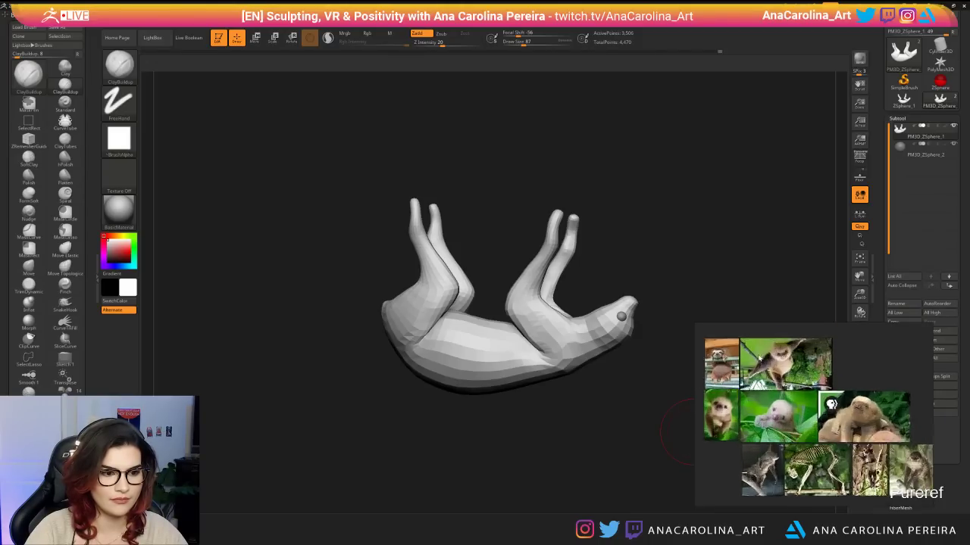
{"action": "scroll", "coordinate": [809, 384], "scroll_direction": "down", "scroll_amount": 3}
{"action": "middle_click_drag", "start_coordinate": [808, 384], "coordinate": [813, 365]}
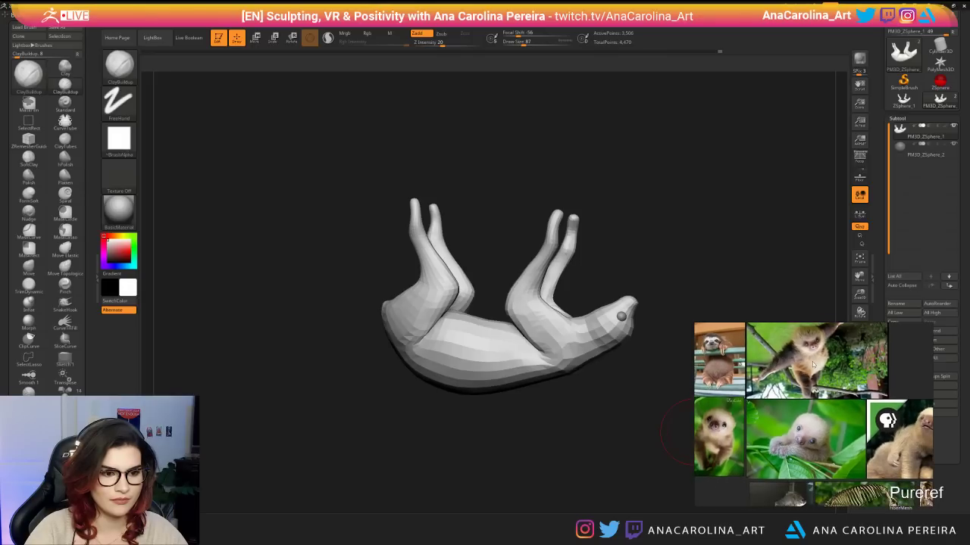
{"action": "middle_click_drag", "start_coordinate": [803, 413], "coordinate": [749, 405]}
{"action": "middle_click_drag", "start_coordinate": [891, 406], "coordinate": [860, 431]}
{"action": "scroll", "coordinate": [871, 433], "scroll_direction": "up", "scroll_amount": 2}
{"action": "scroll", "coordinate": [872, 435], "scroll_direction": "up", "scroll_amount": 3}
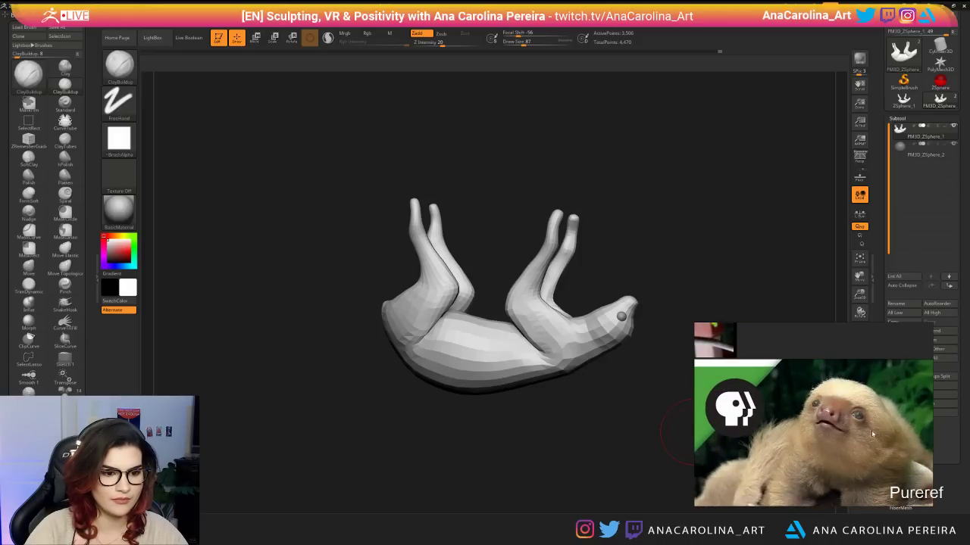
Subdivide the body mesh to SDiv 3, and step back down to subdivision level 2.
{"action": "left_click_drag", "start_coordinate": [670, 290], "coordinate": [822, 234]}
{"action": "left_click_drag", "start_coordinate": [880, 265], "coordinate": [881, 287]}
{"action": "left_click", "coordinate": [901, 256]}
{"action": "left_click", "coordinate": [897, 211]}
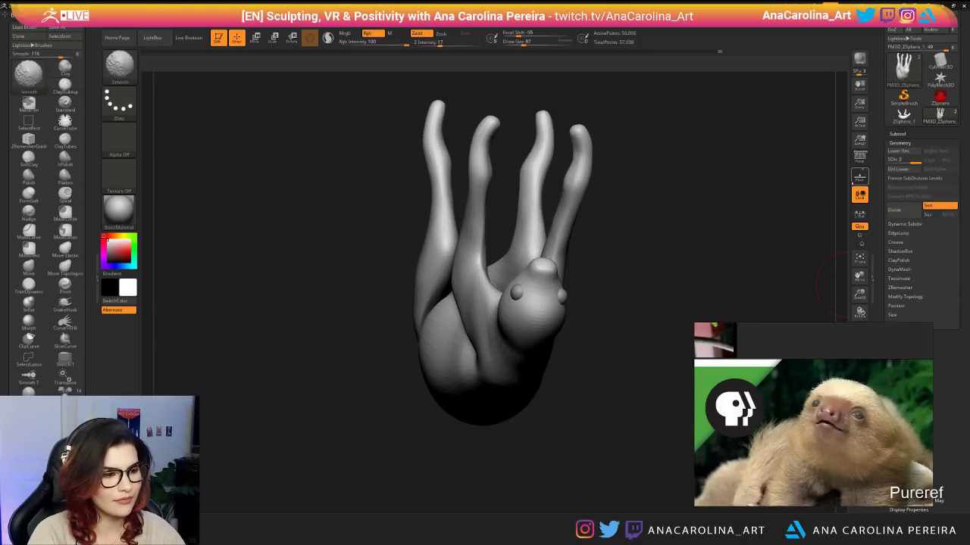
{"action": "key", "text": "shift+d"}
Build clay over the eye areas on both sides of the head with ClayBuildup at Draw Size 54.
{"action": "left_click_drag", "start_coordinate": [803, 250], "coordinate": [827, 234]}
{"action": "mouse_move", "coordinate": [705, 254]}
{"action": "left_mouse_down", "text": "alt"}
{"action": "mouse_move", "coordinate": [695, 281]}
{"action": "mouse_move", "coordinate": [644, 277]}
{"action": "mouse_move", "coordinate": [701, 274]}
{"action": "mouse_move", "coordinate": [712, 285]}
{"action": "mouse_move", "coordinate": [700, 271]}
{"action": "left_mouse_up", "text": "alt"}
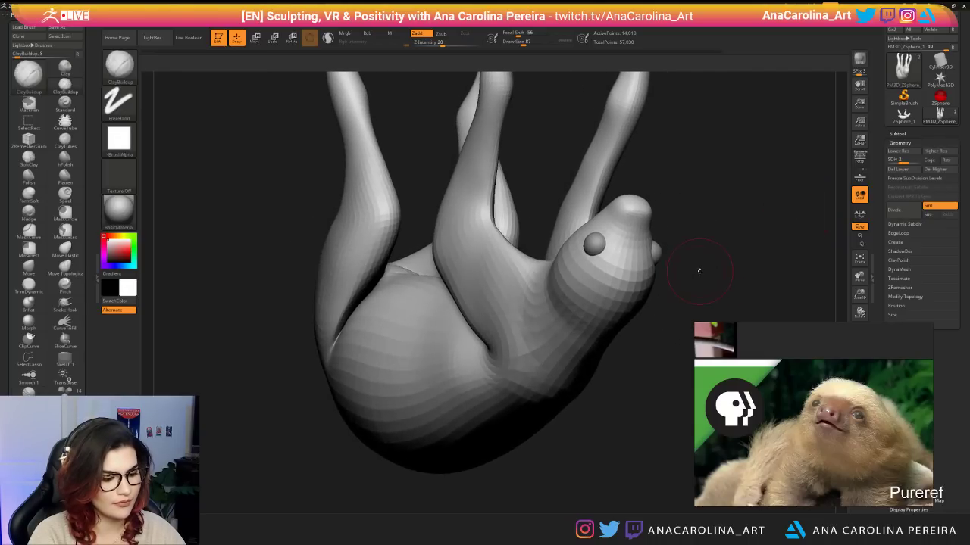
{"action": "key", "text": "space"}
{"action": "mouse_move", "coordinate": [593, 242]}
{"action": "left_mouse_down"}
{"action": "mouse_move", "coordinate": [582, 243]}
{"action": "mouse_move", "coordinate": [604, 240]}
{"action": "left_mouse_up"}
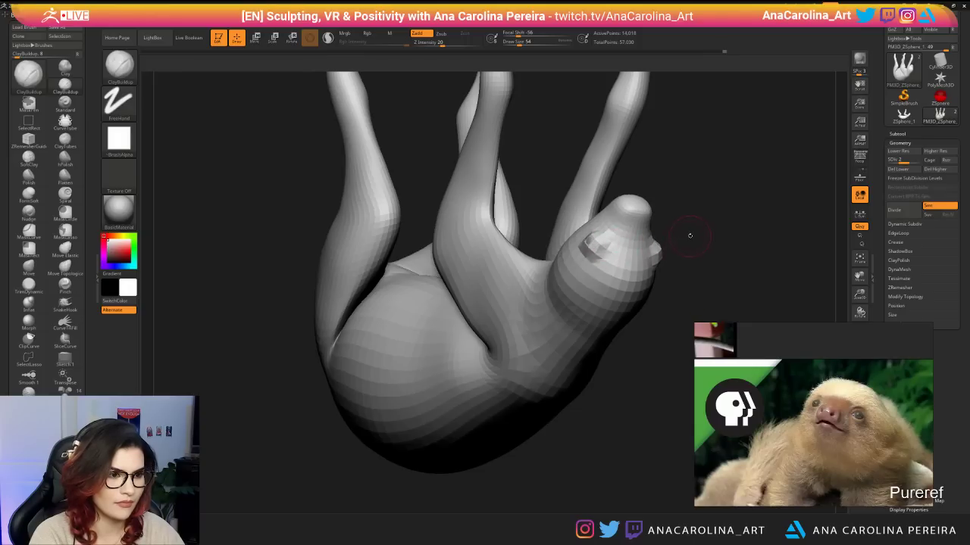
{"action": "mouse_move", "coordinate": [688, 235]}
{"action": "left_mouse_down"}
{"action": "mouse_move", "coordinate": [658, 202]}
{"action": "mouse_move", "coordinate": [628, 244]}
{"action": "left_mouse_up"}
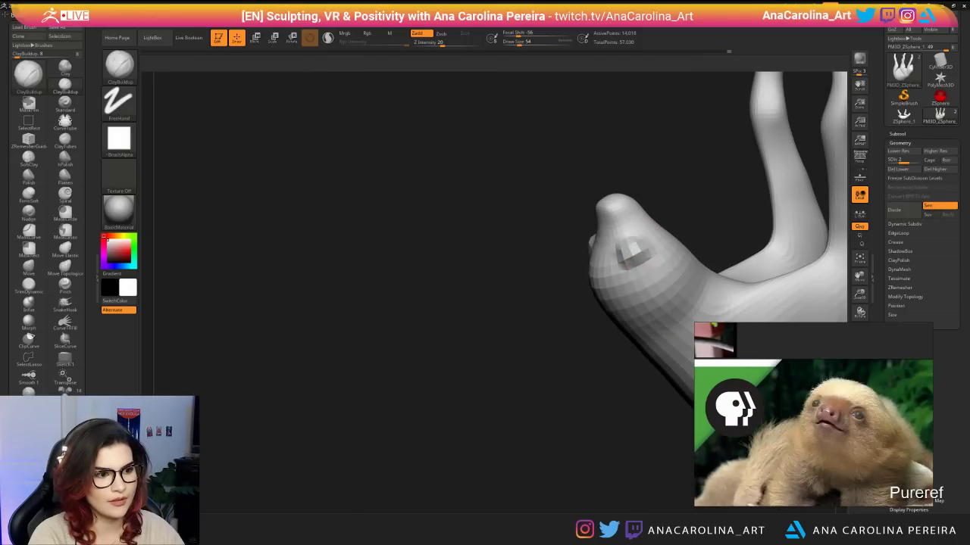
{"action": "mouse_move", "coordinate": [648, 224]}
{"action": "left_mouse_down"}
{"action": "mouse_move", "coordinate": [695, 214]}
{"action": "mouse_move", "coordinate": [640, 218]}
{"action": "left_mouse_up"}
Round out the head and cheeks with ClayBuildup, raising the Draw Size to 90 and 104.
{"action": "key", "text": "space"}
{"action": "left_click_drag", "start_coordinate": [581, 227], "coordinate": [505, 237]}
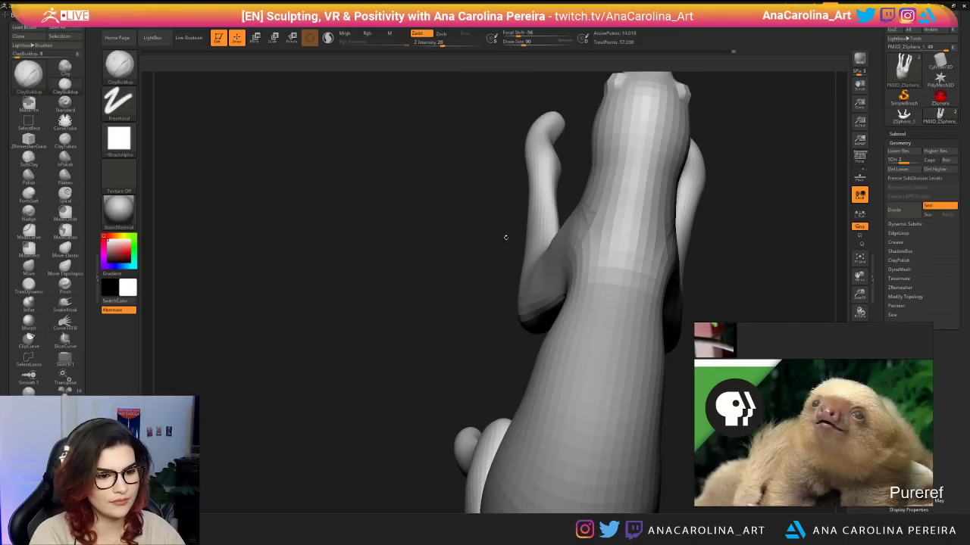
{"action": "left_click_drag", "start_coordinate": [485, 325], "coordinate": [429, 424]}
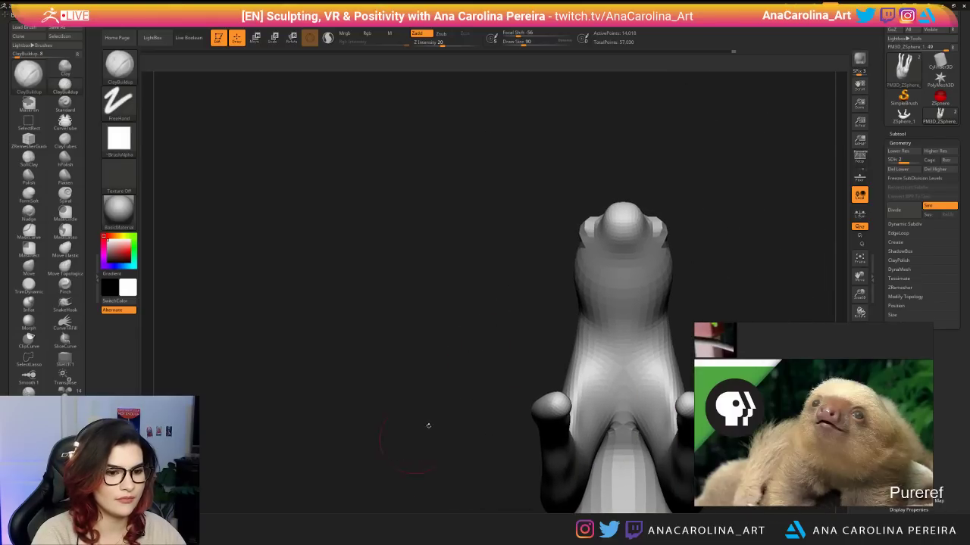
{"action": "mouse_move", "coordinate": [746, 261]}
{"action": "left_mouse_down"}
{"action": "mouse_move", "coordinate": [747, 303]}
{"action": "mouse_move", "coordinate": [657, 247]}
{"action": "left_mouse_up"}
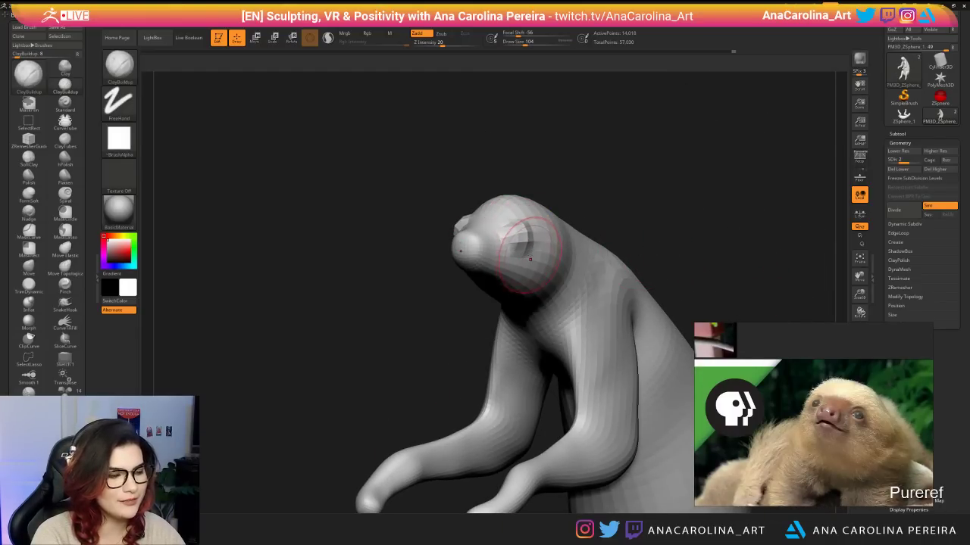
Switch to subdivision level 3, and refine the clay around and behind the eyes at Draw Sizes 80, 112 and 145.
{"action": "key", "text": "d"}
{"action": "key", "text": "space"}
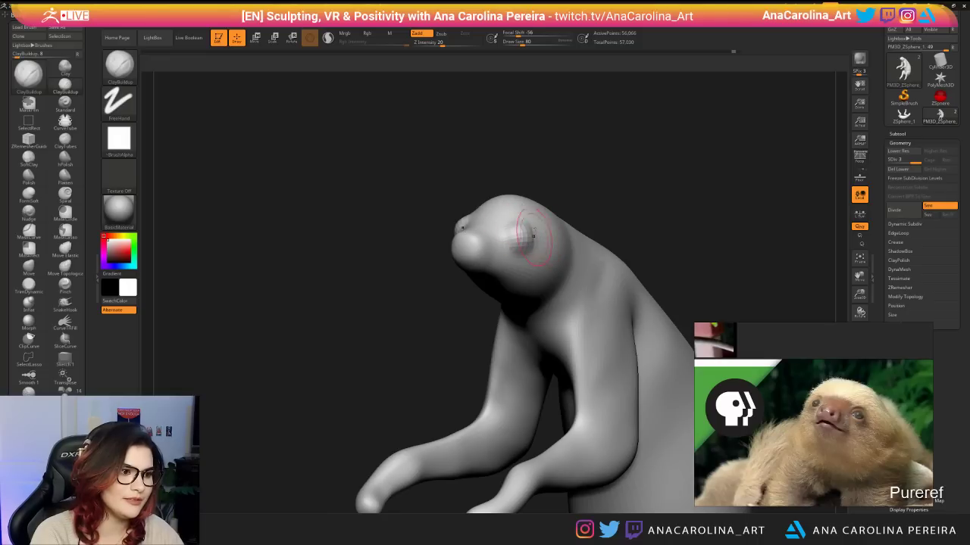
{"action": "left_click_drag", "start_coordinate": [528, 228], "coordinate": [523, 243]}
{"action": "key", "text": "]"}
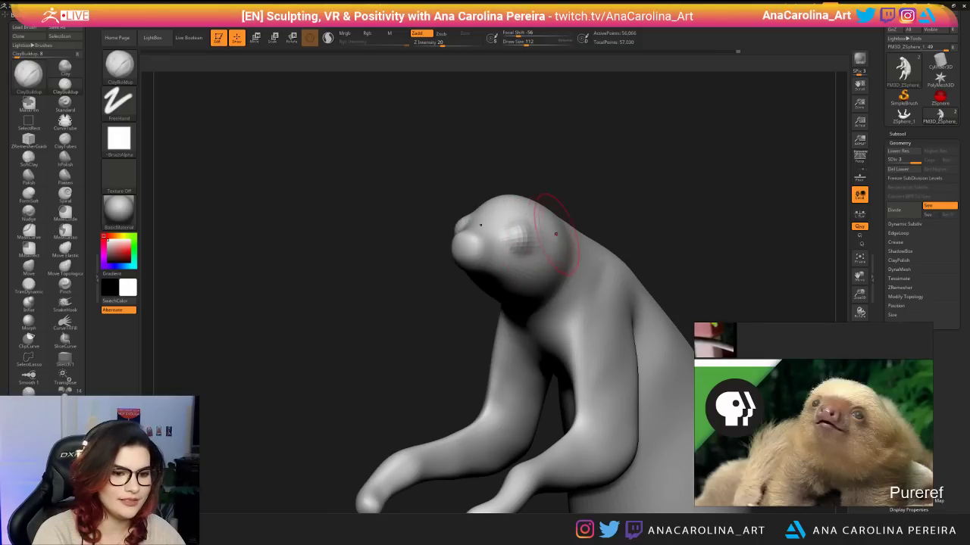
{"action": "key", "text": "space"}
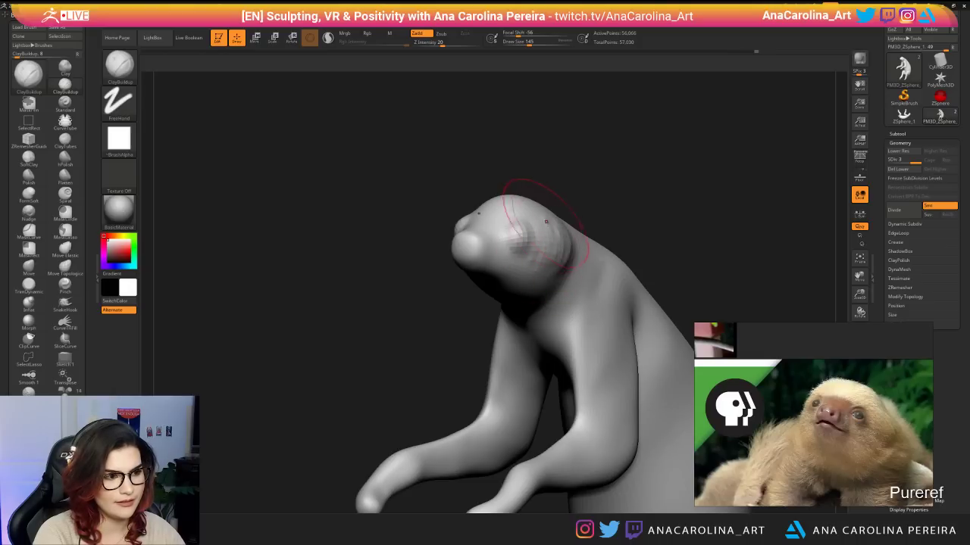
Build up the crown and sides of the head with ClayBuildup, reducing the Draw Size to 112.
{"action": "mouse_move", "coordinate": [546, 148]}
{"action": "left_mouse_down"}
{"action": "mouse_move", "coordinate": [515, 144]}
{"action": "mouse_move", "coordinate": [522, 197]}
{"action": "mouse_move", "coordinate": [565, 215]}
{"action": "left_mouse_up"}
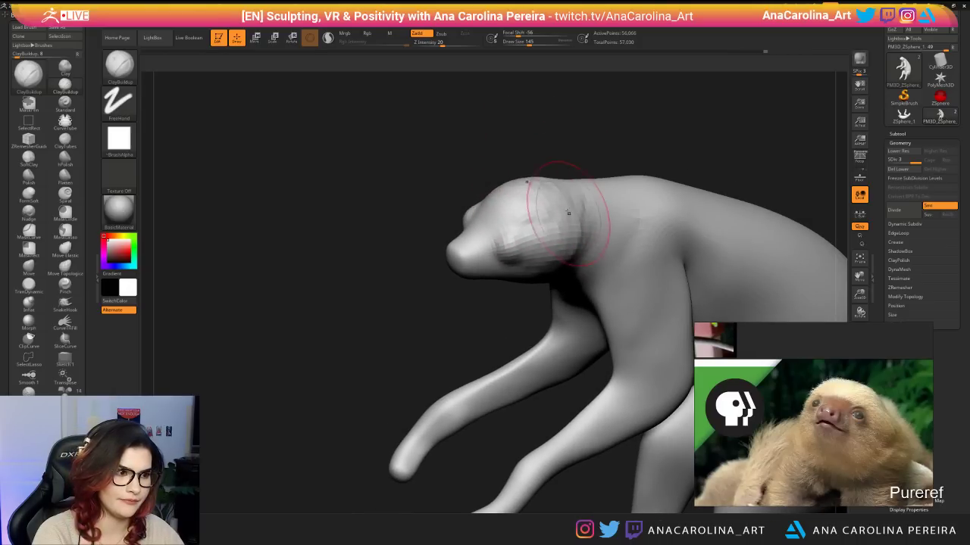
{"action": "mouse_move", "coordinate": [530, 144]}
{"action": "left_mouse_down"}
{"action": "mouse_move", "coordinate": [606, 148]}
{"action": "mouse_move", "coordinate": [558, 152]}
{"action": "left_mouse_up"}
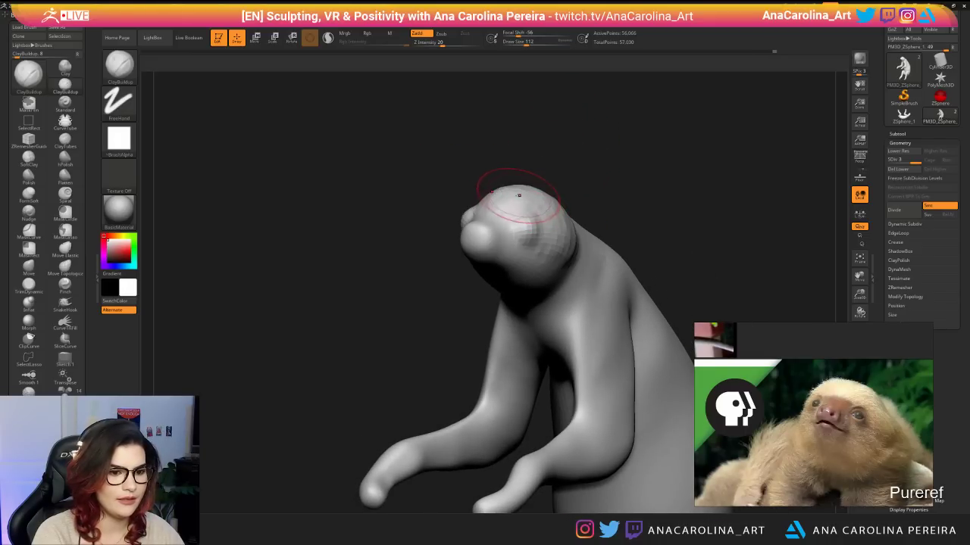
{"action": "left_click_drag", "start_coordinate": [542, 195], "coordinate": [542, 222]}
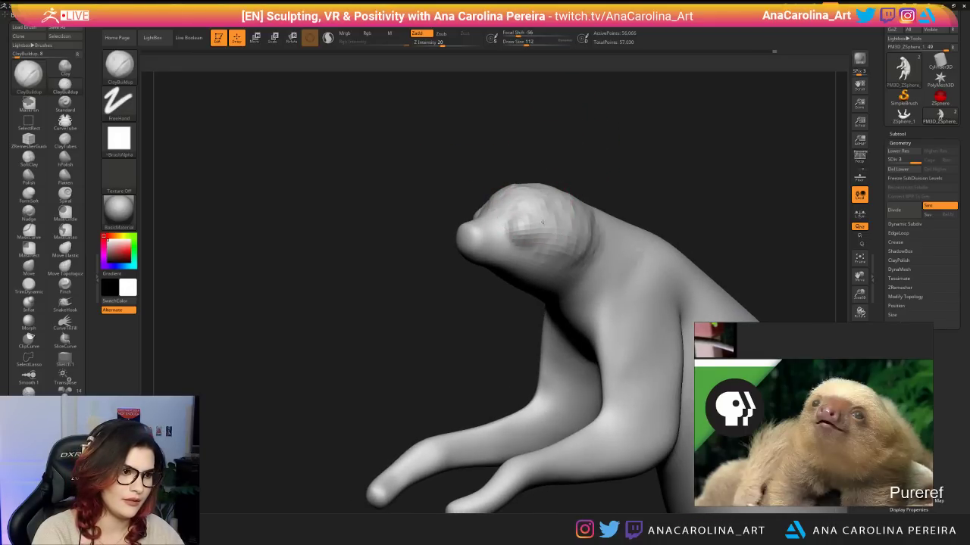
{"action": "left_click_drag", "start_coordinate": [568, 184], "coordinate": [535, 186]}
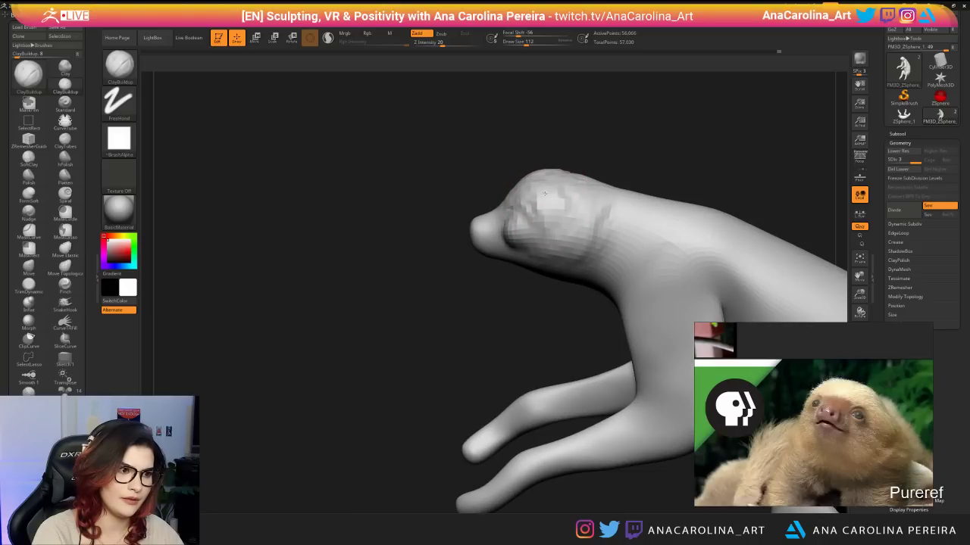
Bulk out the back of the head behind the eye with ClayBuildup at Draw Size 145.
{"action": "mouse_move", "coordinate": [568, 174]}
{"action": "right_mouse_down"}
{"action": "mouse_move", "coordinate": [667, 208]}
{"action": "mouse_move", "coordinate": [608, 208]}
{"action": "mouse_move", "coordinate": [599, 234]}
{"action": "right_mouse_up"}
{"action": "key", "text": "]"}
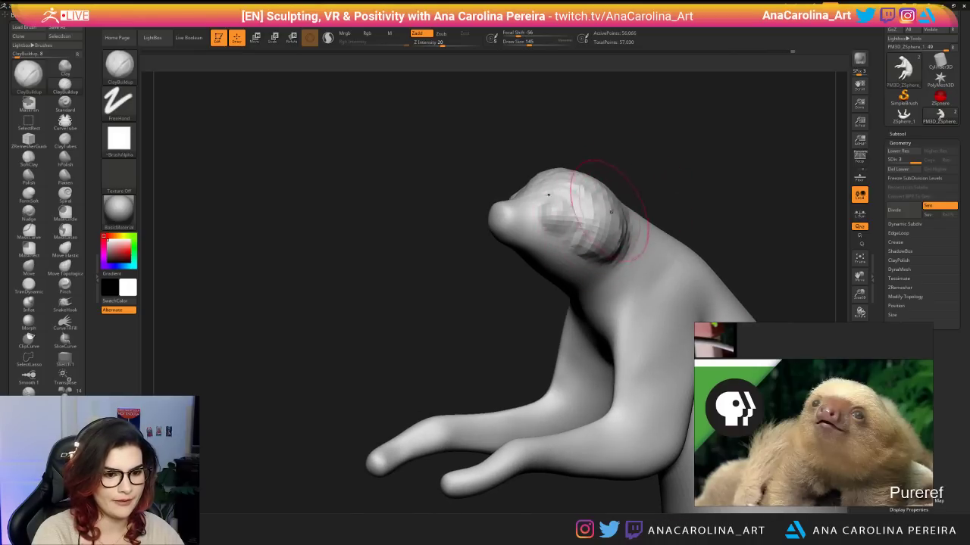
{"action": "left_click_drag", "start_coordinate": [611, 212], "coordinate": [644, 201]}
Thicken the muzzle and its underside with ClayBuildup, setting the Draw Size to 116, 77 and 90, and undo the last stroke.
{"action": "right_click_drag", "start_coordinate": [561, 228], "coordinate": [634, 233]}
{"action": "key", "text": "space"}
{"action": "left_click_drag", "start_coordinate": [685, 182], "coordinate": [679, 180]}
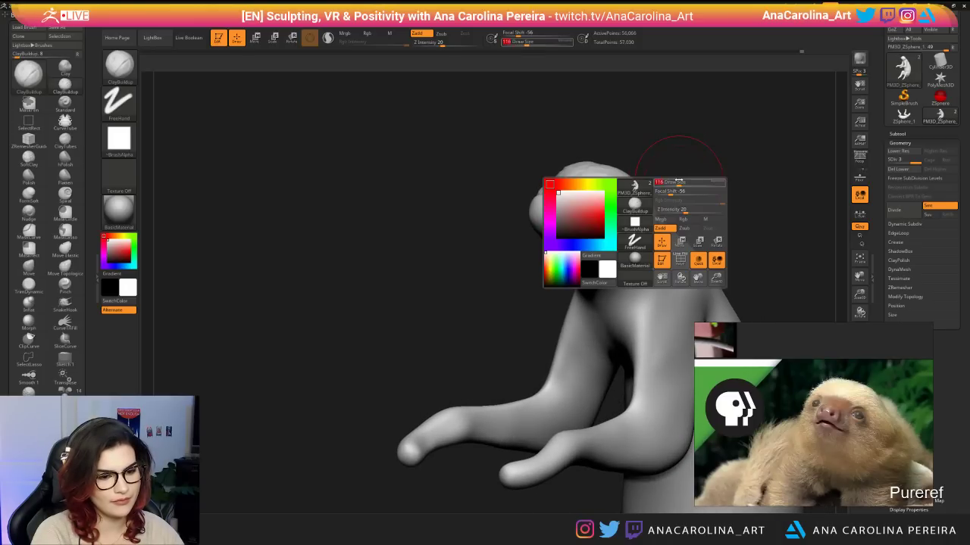
{"action": "key", "text": "s"}
{"action": "left_click_drag", "start_coordinate": [591, 231], "coordinate": [577, 232]}
{"action": "left_click_drag", "start_coordinate": [647, 170], "coordinate": [637, 175]}
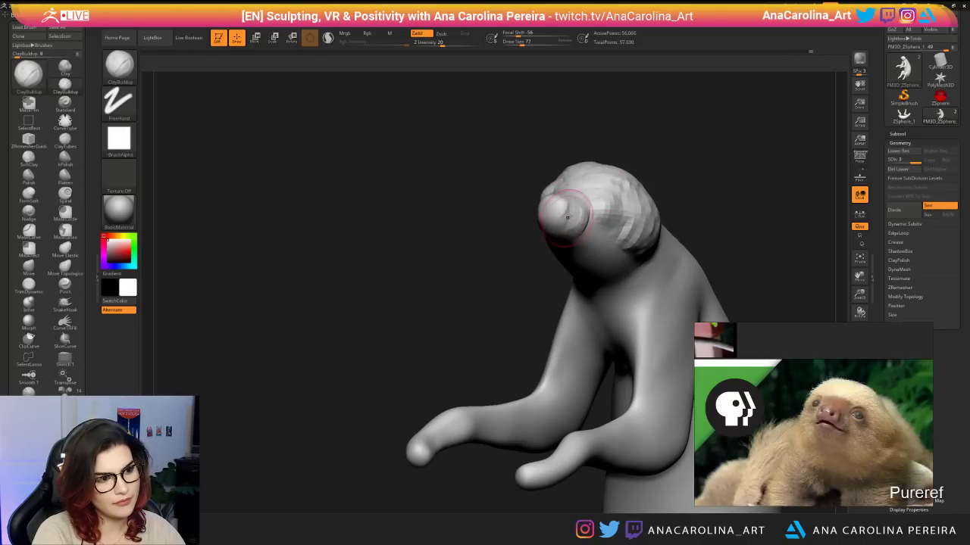
{"action": "left_click_drag", "start_coordinate": [540, 253], "coordinate": [557, 226]}
{"action": "right_click_drag", "start_coordinate": [543, 247], "coordinate": [559, 223]}
{"action": "key", "text": "space"}
{"action": "left_click_drag", "start_coordinate": [568, 235], "coordinate": [573, 259]}
{"action": "key", "text": "space"}
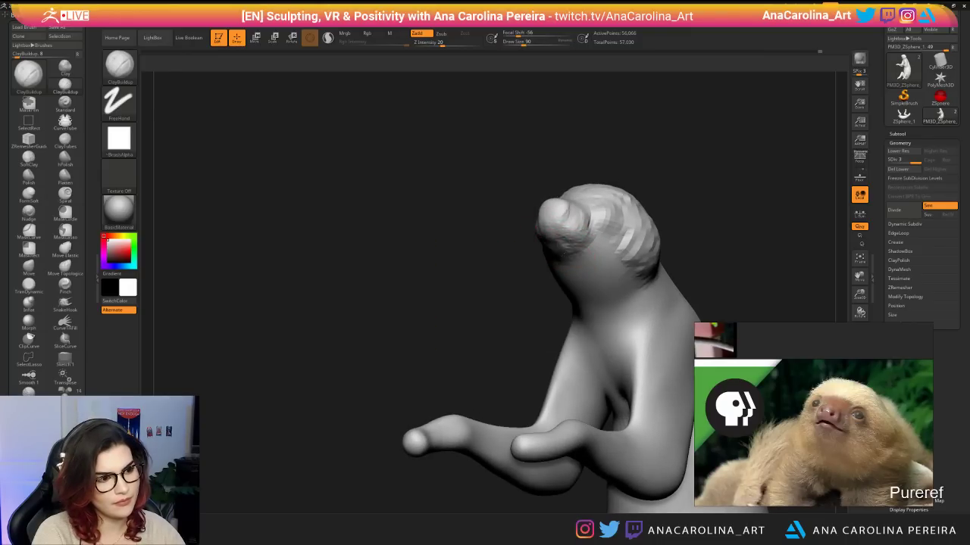
{"action": "key", "text": "ctrl+z"}
Build up the lower cheeks and jaw line below the muzzle with ClayBuildup at Draw Size 108.
{"action": "right_click_drag", "start_coordinate": [564, 292], "coordinate": [660, 288]}
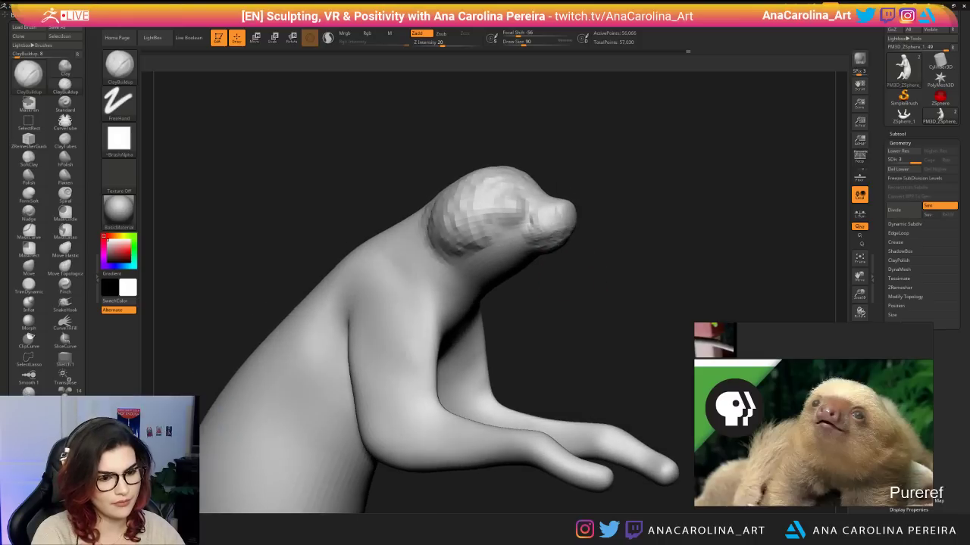
{"action": "key", "text": "space"}
{"action": "left_click_drag", "start_coordinate": [522, 292], "coordinate": [525, 292]}
{"action": "right_click_drag", "start_coordinate": [561, 241], "coordinate": [522, 250]}
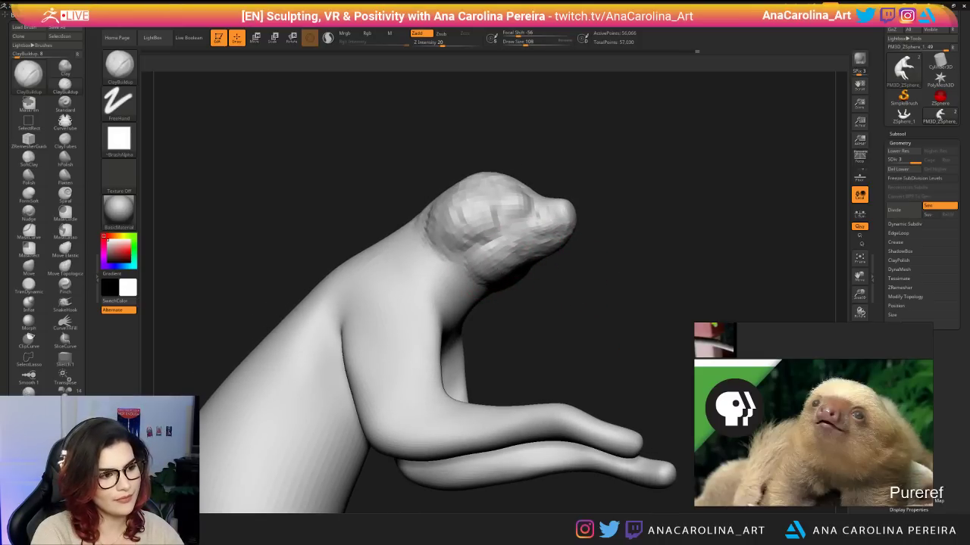
{"action": "right_click_drag", "start_coordinate": [485, 277], "coordinate": [523, 277]}
{"action": "right_click_drag", "start_coordinate": [472, 302], "coordinate": [473, 272]}
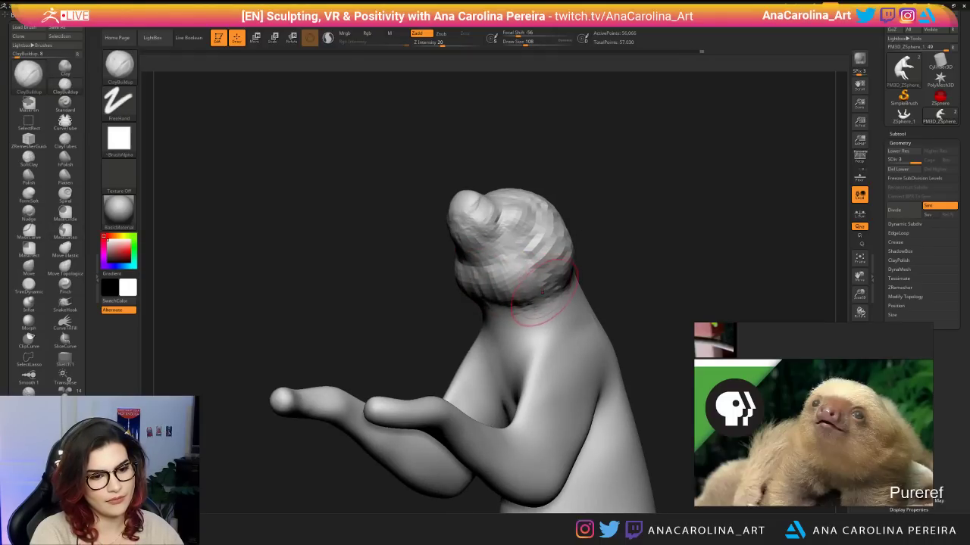
Add clay around the throat and sides of the neck with ClayBuildup at Draw Size 136.
{"action": "left_click_drag", "start_coordinate": [611, 286], "coordinate": [587, 301]}
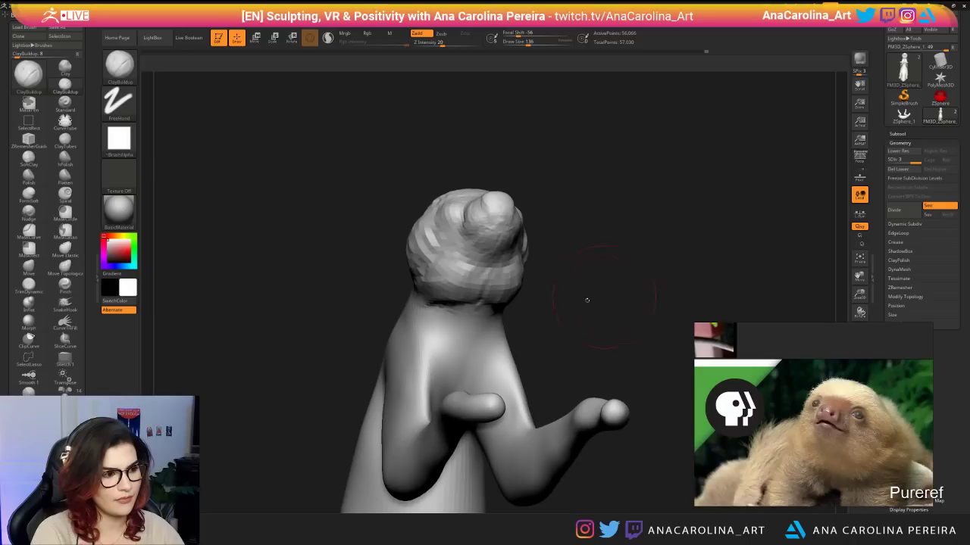
{"action": "mouse_move", "coordinate": [473, 307]}
{"action": "left_mouse_down"}
{"action": "mouse_move", "coordinate": [466, 345]}
{"action": "mouse_move", "coordinate": [470, 322]}
{"action": "left_mouse_up"}
{"action": "mouse_move", "coordinate": [606, 318]}
{"action": "left_mouse_down"}
{"action": "mouse_move", "coordinate": [520, 331]}
{"action": "mouse_move", "coordinate": [541, 325]}
{"action": "mouse_move", "coordinate": [542, 315]}
{"action": "mouse_move", "coordinate": [568, 322]}
{"action": "left_mouse_up"}
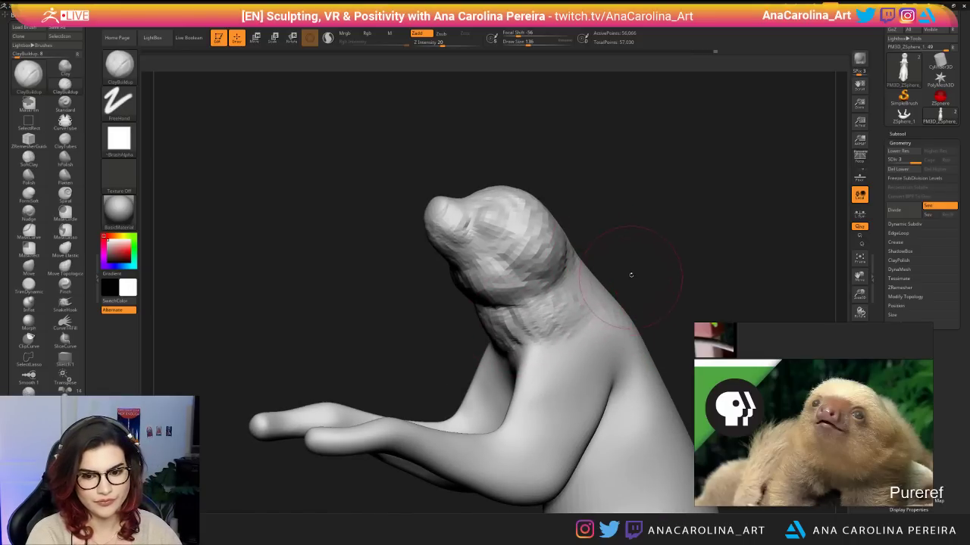
{"action": "left_click_drag", "start_coordinate": [619, 281], "coordinate": [637, 286]}
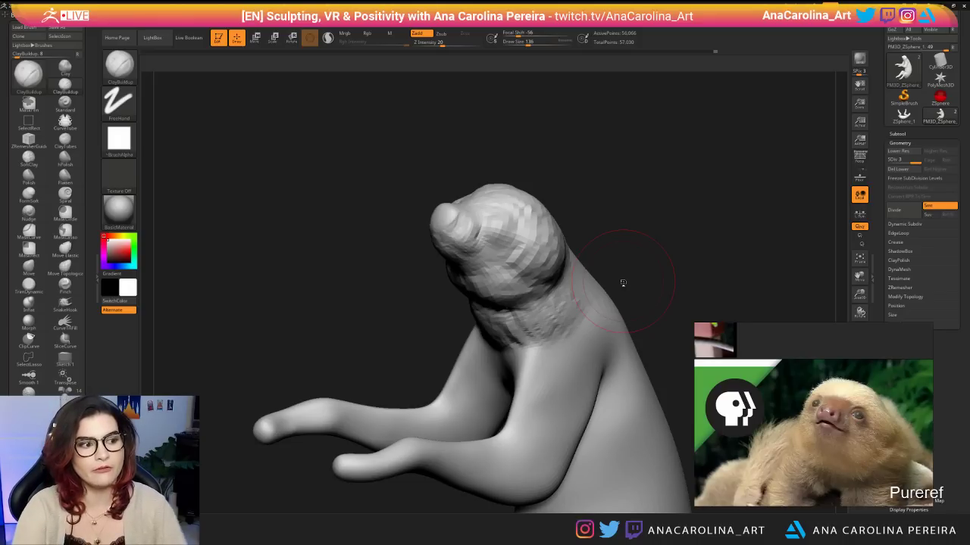
Carve two symmetrical nostrils into the tip of the snout with ClayBuildup at Draw Sizes 27 and 35.
{"action": "mouse_move", "coordinate": [409, 171]}
{"action": "left_mouse_down"}
{"action": "mouse_move", "coordinate": [601, 179]}
{"action": "mouse_move", "coordinate": [621, 241]}
{"action": "mouse_move", "coordinate": [566, 294]}
{"action": "left_mouse_up"}
{"action": "key", "text": "space"}
{"action": "left_click", "coordinate": [602, 244]}
{"action": "left_click_drag", "start_coordinate": [617, 254], "coordinate": [610, 398]}
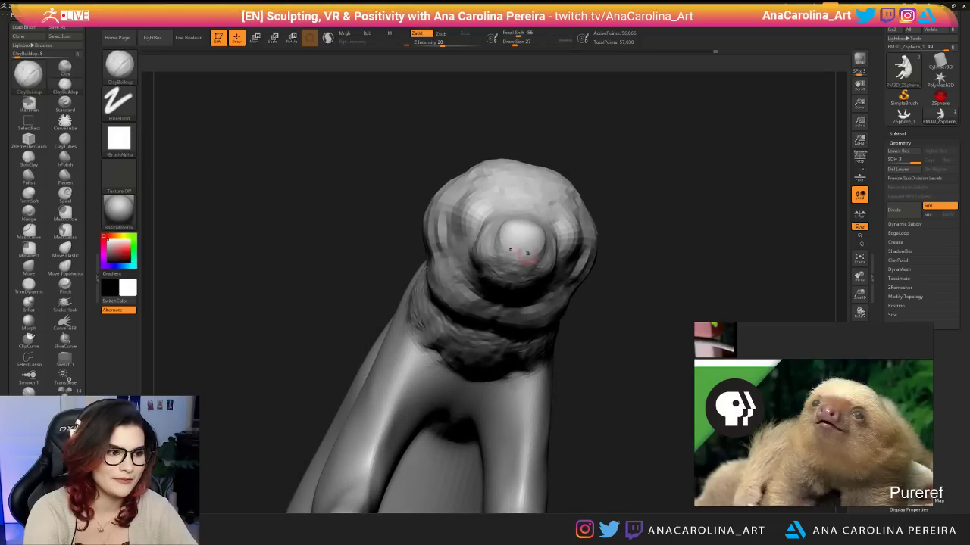
{"action": "left_click_drag", "start_coordinate": [537, 237], "coordinate": [534, 241], "text": "alt"}
{"action": "key", "text": "space"}
{"action": "left_click", "coordinate": [534, 242]}
{"action": "key", "text": "space"}
{"action": "left_click", "coordinate": [535, 251]}
{"action": "left_click_drag", "start_coordinate": [644, 296], "coordinate": [595, 310]}
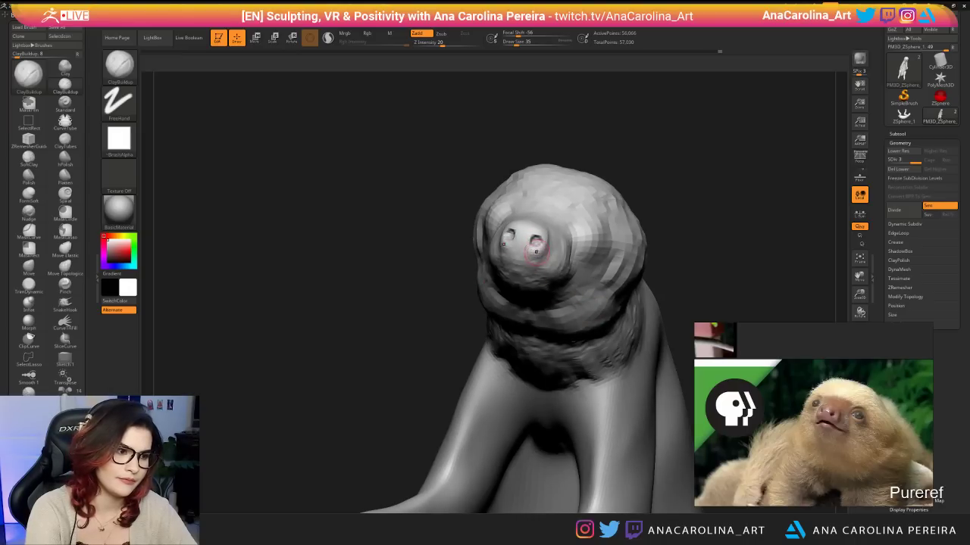
{"action": "left_click_drag", "start_coordinate": [644, 197], "coordinate": [571, 200]}
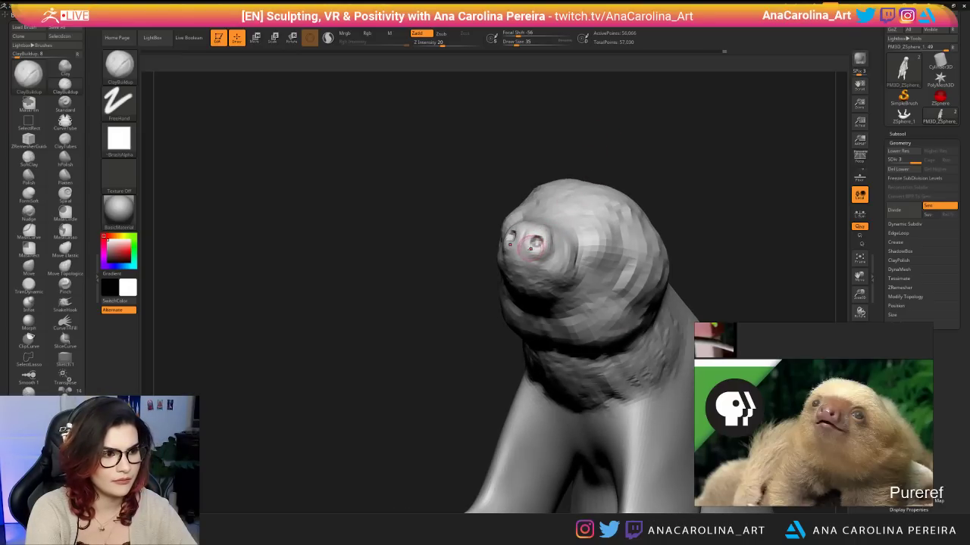
Form the mouth line and lower lip below the nose, extending them along the muzzle at Draw Sizes 35 and 44.
{"action": "left_click_drag", "start_coordinate": [527, 243], "coordinate": [531, 240]}
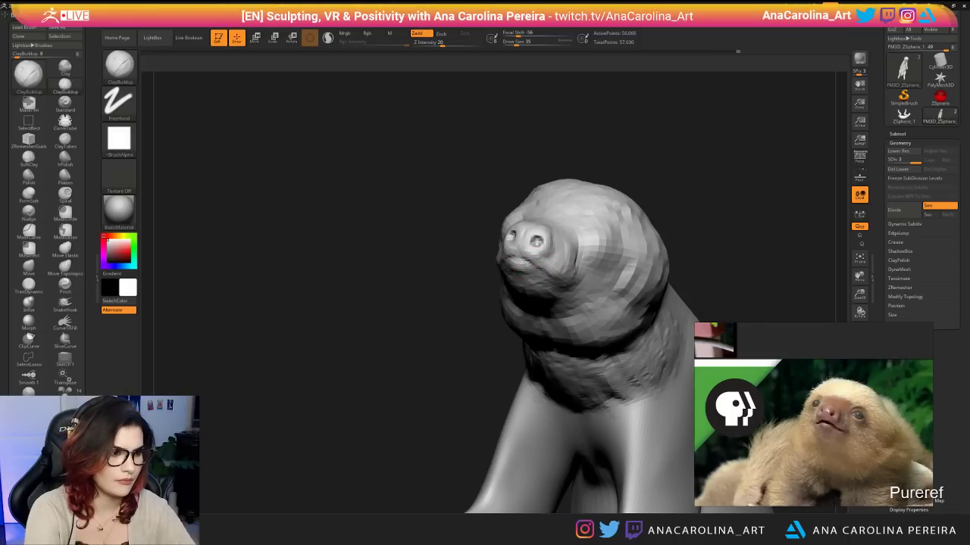
{"action": "mouse_move", "coordinate": [500, 277]}
{"action": "left_mouse_down"}
{"action": "mouse_move", "coordinate": [509, 303]}
{"action": "mouse_move", "coordinate": [488, 300]}
{"action": "left_mouse_up"}
{"action": "key", "text": "space"}
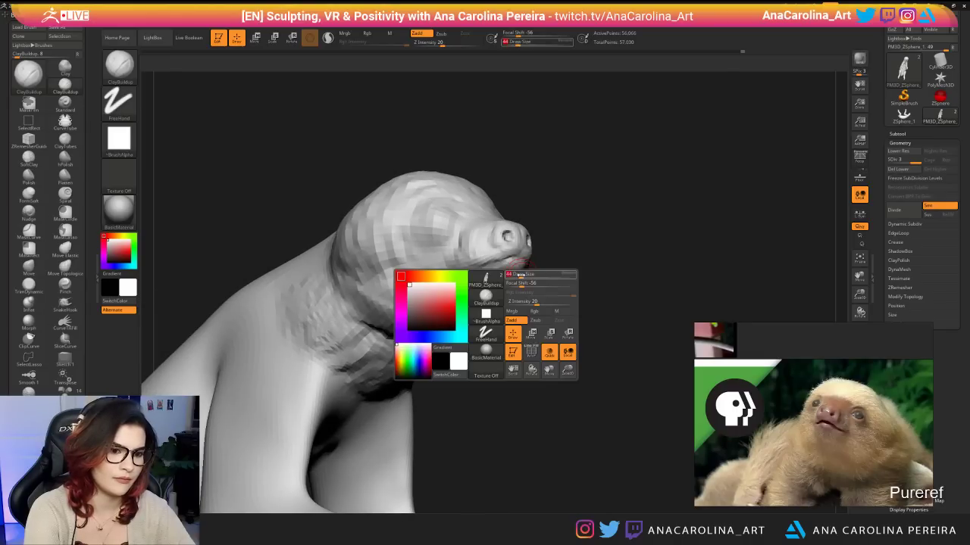
{"action": "left_click", "coordinate": [520, 277]}
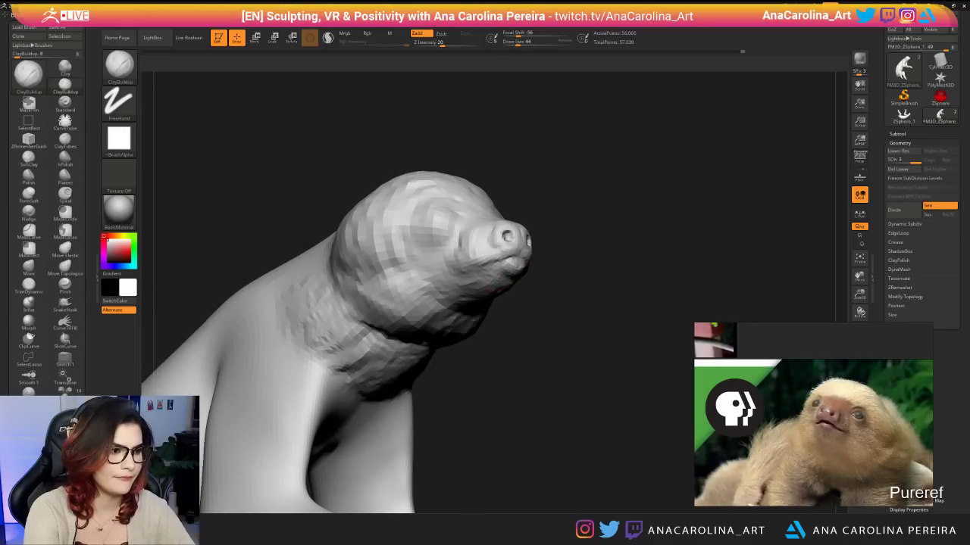
{"action": "left_click_drag", "start_coordinate": [495, 290], "coordinate": [491, 271]}
{"action": "left_click_drag", "start_coordinate": [598, 282], "coordinate": [509, 287]}
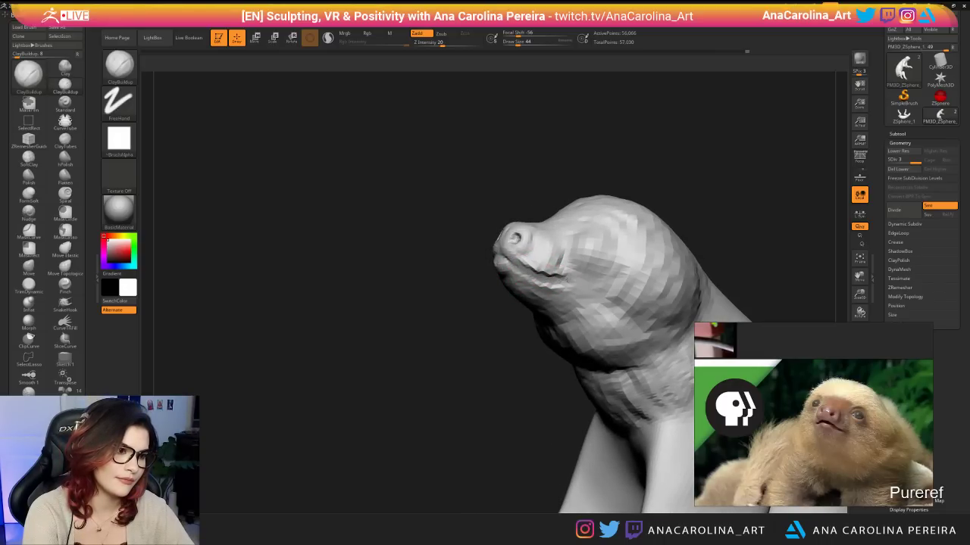
{"action": "mouse_move", "coordinate": [720, 195]}
{"action": "left_mouse_down"}
{"action": "mouse_move", "coordinate": [818, 187]}
{"action": "mouse_move", "coordinate": [747, 193]}
{"action": "left_mouse_up"}
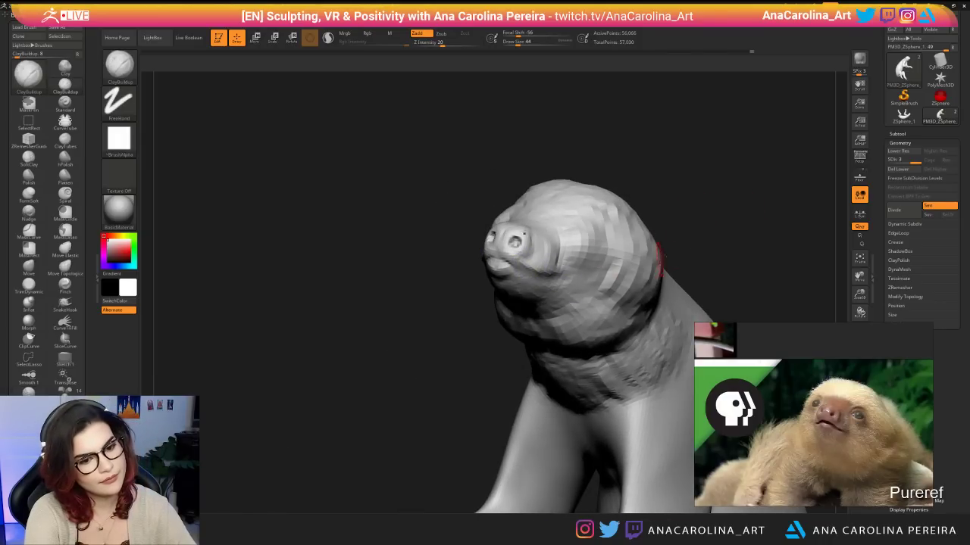
Fill out the cheeks beside the mouth with ClayBuildup at Draw Sizes 94 and 128.
{"action": "left_click_drag", "start_coordinate": [686, 249], "coordinate": [698, 245]}
{"action": "key", "text": "s"}
{"action": "left_click_drag", "start_coordinate": [660, 292], "coordinate": [674, 291]}
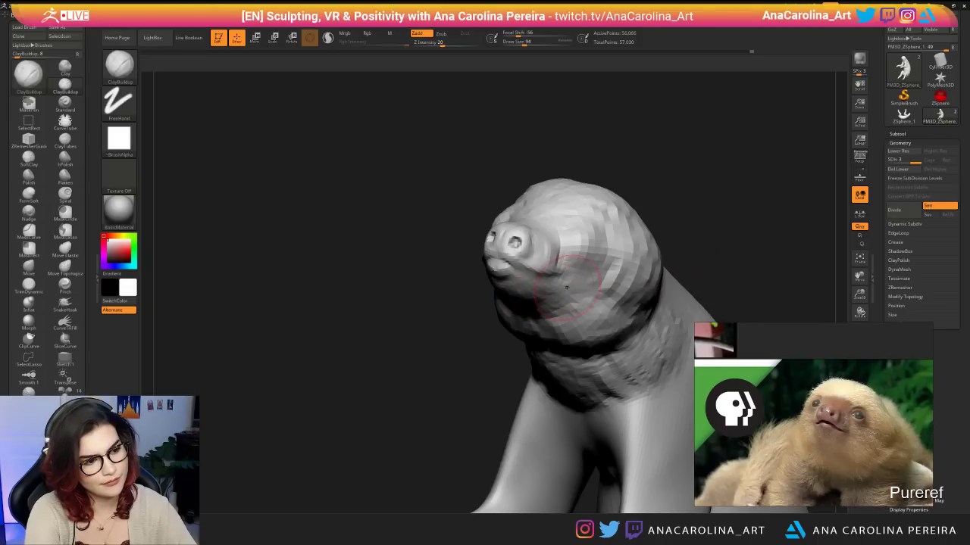
{"action": "mouse_move", "coordinate": [567, 287]}
{"action": "left_mouse_down"}
{"action": "mouse_move", "coordinate": [552, 302]}
{"action": "mouse_move", "coordinate": [600, 325]}
{"action": "mouse_move", "coordinate": [515, 326]}
{"action": "left_mouse_up"}
{"action": "key", "text": "space"}
{"action": "mouse_move", "coordinate": [462, 356]}
{"action": "left_mouse_down"}
{"action": "mouse_move", "coordinate": [580, 363]}
{"action": "mouse_move", "coordinate": [580, 342]}
{"action": "left_mouse_up"}
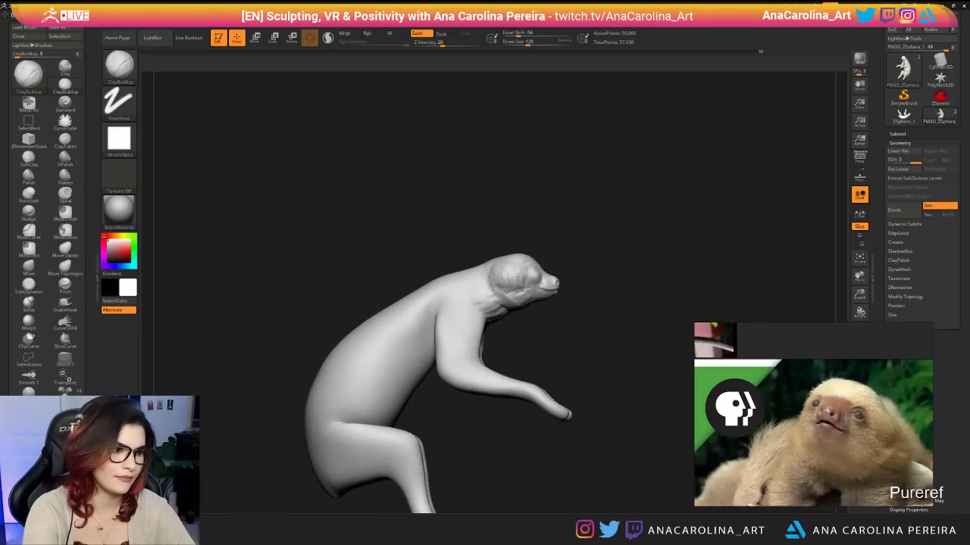
Carve the eye slits on both sides of the face with DamStandard at Draw Sizes 54 and 37.
{"action": "mouse_move", "coordinate": [667, 318]}
{"action": "left_mouse_down"}
{"action": "mouse_move", "coordinate": [580, 312]}
{"action": "mouse_move", "coordinate": [644, 326]}
{"action": "mouse_move", "coordinate": [624, 302]}
{"action": "left_mouse_up"}
{"action": "key", "text": "s"}
{"action": "left_click_drag", "start_coordinate": [588, 347], "coordinate": [561, 346]}
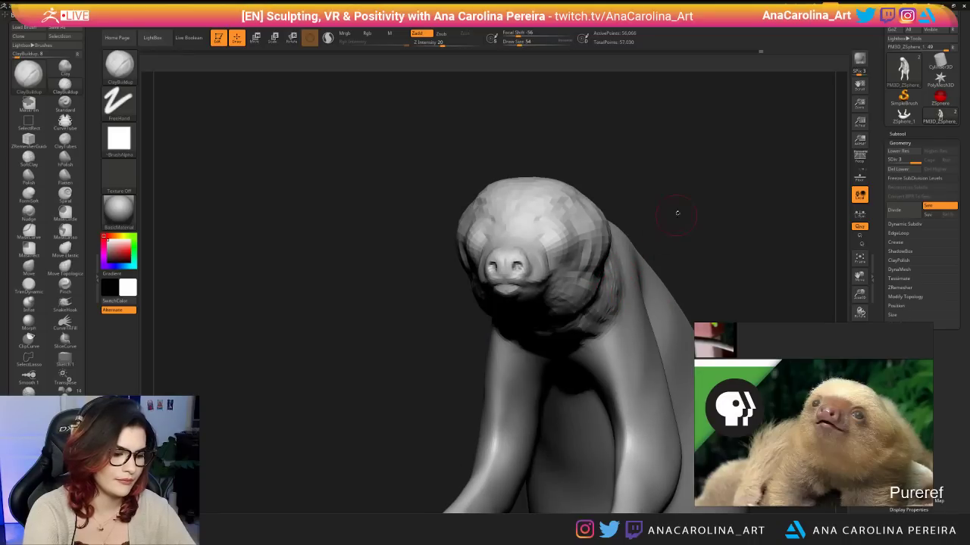
{"action": "left_click_drag", "start_coordinate": [678, 213], "coordinate": [669, 188]}
{"action": "key", "text": "b"}
{"action": "key", "text": "d"}
{"action": "key", "text": "s"}
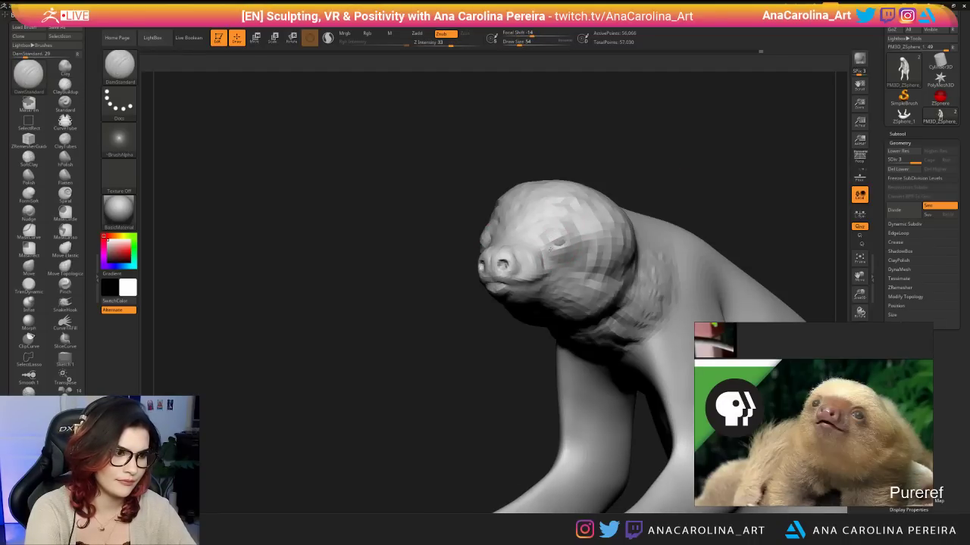
{"action": "left_click_drag", "start_coordinate": [550, 247], "coordinate": [564, 242]}
{"action": "right_click_drag", "start_coordinate": [562, 242], "coordinate": [564, 282], "text": "ctrl"}
{"action": "key", "text": "space"}
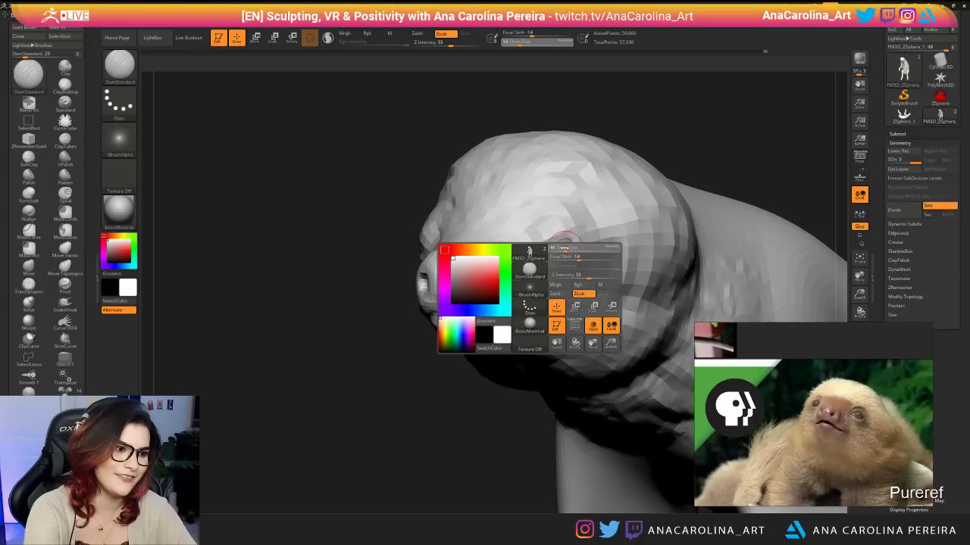
{"action": "left_click_drag", "start_coordinate": [582, 249], "coordinate": [539, 251]}
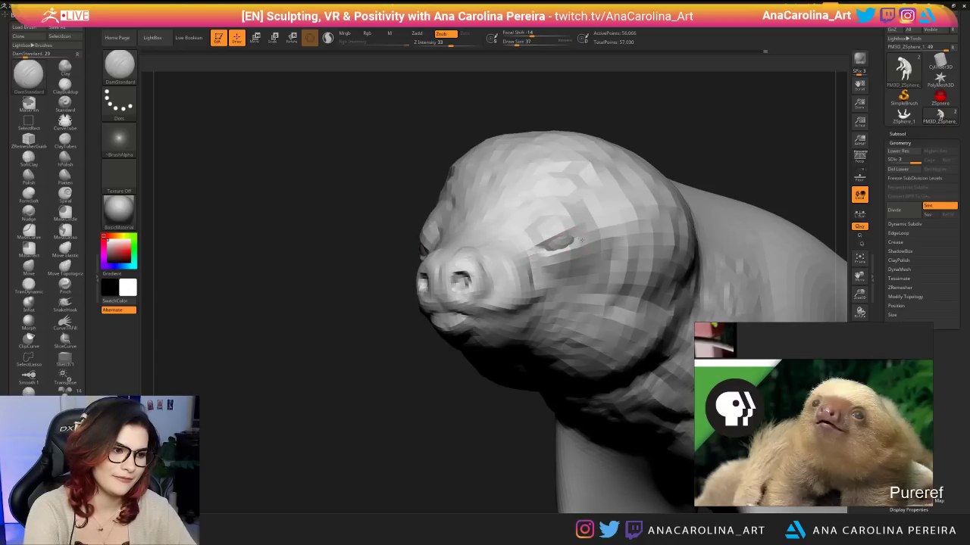
Examine the head and carved eyes from the front and both sides.
{"action": "left_click_drag", "start_coordinate": [686, 114], "coordinate": [685, 83], "text": "alt"}
{"action": "left_click_drag", "start_coordinate": [684, 114], "coordinate": [758, 129]}
{"action": "left_click_drag", "start_coordinate": [704, 166], "coordinate": [630, 205], "text": "alt"}
{"action": "left_click_drag", "start_coordinate": [719, 198], "coordinate": [660, 200]}
{"action": "mouse_move", "coordinate": [682, 202]}
{"action": "left_mouse_down"}
{"action": "mouse_move", "coordinate": [654, 201]}
{"action": "mouse_move", "coordinate": [700, 198]}
{"action": "mouse_move", "coordinate": [667, 189]}
{"action": "mouse_move", "coordinate": [669, 220]}
{"action": "left_mouse_up"}
{"action": "left_click_drag", "start_coordinate": [697, 154], "coordinate": [746, 161]}
{"action": "left_click_drag", "start_coordinate": [659, 163], "coordinate": [745, 163]}
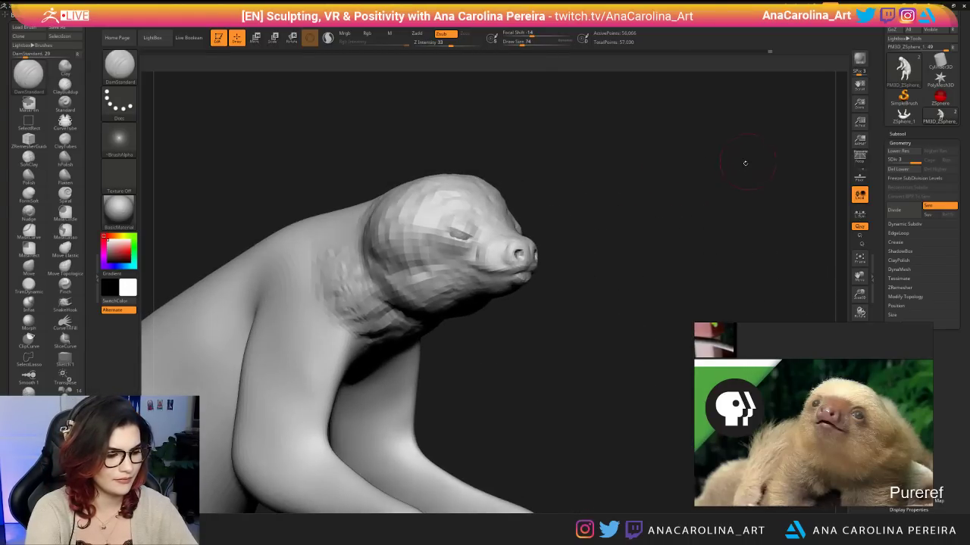
Adjust the snout and head profile with the SnakeHook brush at Draw Sizes 158 and 167.
{"action": "key", "text": "b"}
{"action": "key", "text": "s"}
{"action": "key", "text": "h"}
{"action": "left_click_drag", "start_coordinate": [682, 173], "coordinate": [715, 177]}
{"action": "key", "text": "s"}
{"action": "left_click", "coordinate": [671, 215]}
{"action": "key", "text": "s"}
{"action": "left_click", "coordinate": [572, 295]}
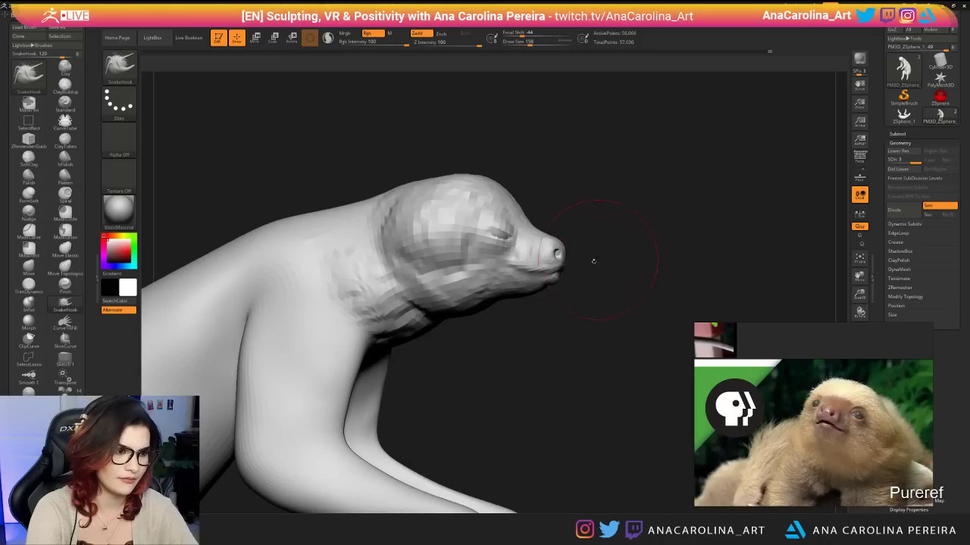
{"action": "left_click_drag", "start_coordinate": [559, 264], "coordinate": [552, 257]}
{"action": "left_click_drag", "start_coordinate": [659, 303], "coordinate": [561, 306]}
{"action": "key", "text": "space"}
{"action": "left_click", "coordinate": [573, 290]}
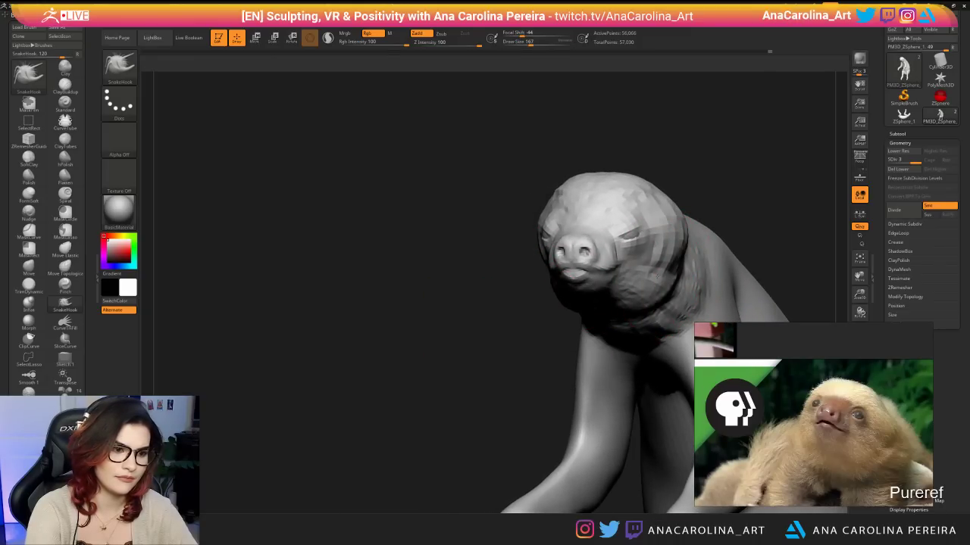
Compare the whole body from the front with the full set of sloth reference photos.
{"action": "mouse_move", "coordinate": [672, 190]}
{"action": "left_mouse_down"}
{"action": "mouse_move", "coordinate": [735, 211]}
{"action": "mouse_move", "coordinate": [670, 180]}
{"action": "left_mouse_up"}
{"action": "scroll", "coordinate": [794, 363], "scroll_direction": "down", "scroll_amount": 5}
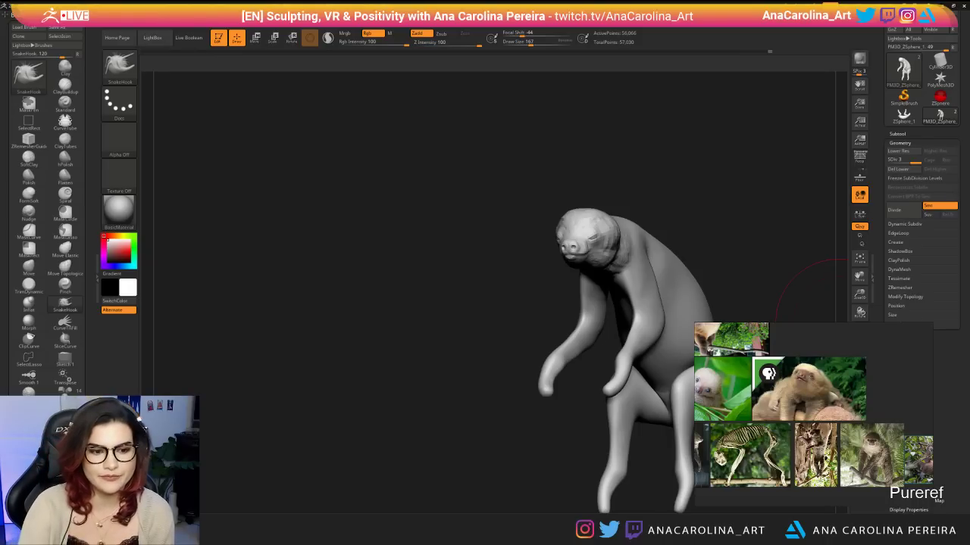
{"action": "left_click_drag", "start_coordinate": [837, 322], "coordinate": [727, 255], "text": "shift"}
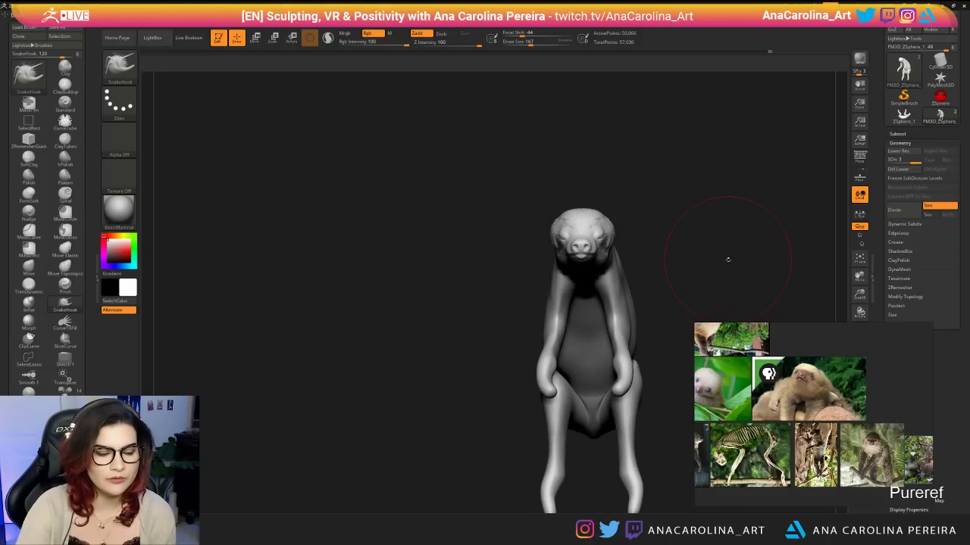
Build up the transition between the head and neck with the ClayBuildup brush at Draw Size 97.
{"action": "left_click_drag", "start_coordinate": [548, 191], "coordinate": [515, 192]}
{"action": "key", "text": "s"}
{"action": "left_click_drag", "start_coordinate": [604, 196], "coordinate": [560, 209]}
{"action": "mouse_move", "coordinate": [639, 207]}
{"action": "left_mouse_down", "text": "alt"}
{"action": "mouse_move", "coordinate": [569, 204]}
{"action": "mouse_move", "coordinate": [596, 187]}
{"action": "left_mouse_up", "text": "alt"}
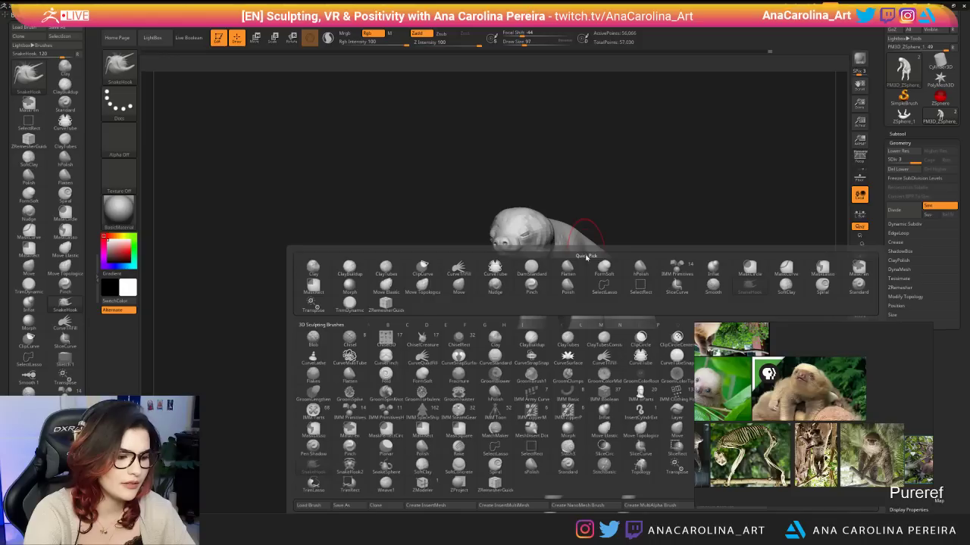
{"action": "key", "text": "b"}
{"action": "key", "text": "c"}
{"action": "key", "text": "b"}
{"action": "mouse_move", "coordinate": [565, 221]}
{"action": "left_mouse_down"}
{"action": "mouse_move", "coordinate": [555, 205]}
{"action": "mouse_move", "coordinate": [539, 241]}
{"action": "left_mouse_up"}
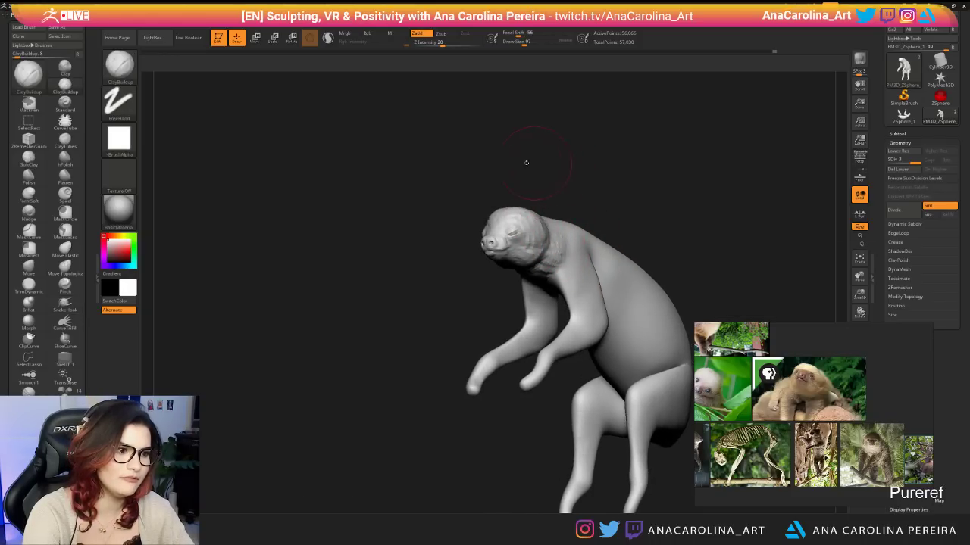
{"action": "left_click_drag", "start_coordinate": [526, 160], "coordinate": [520, 205]}
{"action": "left_click_drag", "start_coordinate": [447, 190], "coordinate": [570, 190]}
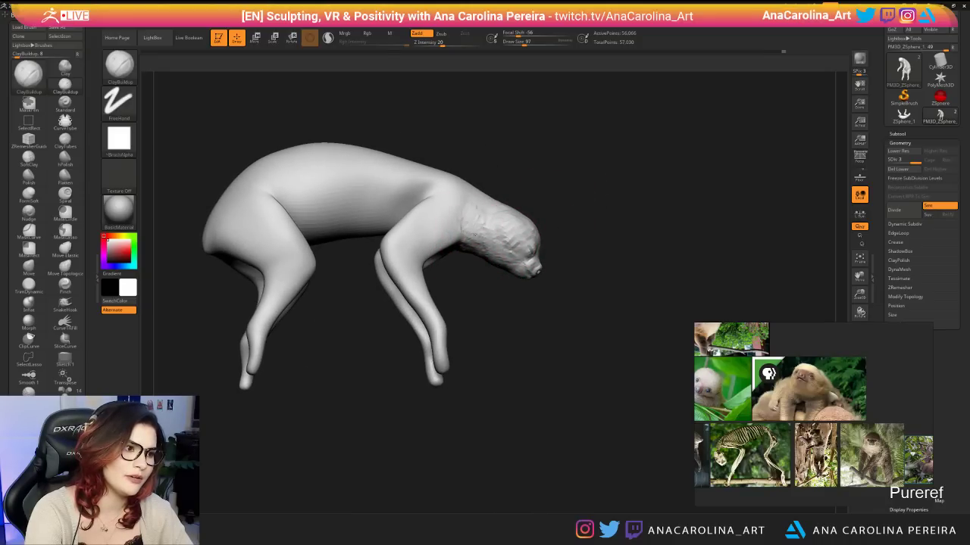
Smooth the built-up clay along the side of the neck and under the jaw.
{"action": "mouse_move", "coordinate": [477, 260]}
{"action": "left_mouse_down"}
{"action": "mouse_move", "coordinate": [447, 257]}
{"action": "mouse_move", "coordinate": [477, 224]}
{"action": "mouse_move", "coordinate": [485, 231]}
{"action": "left_mouse_up"}
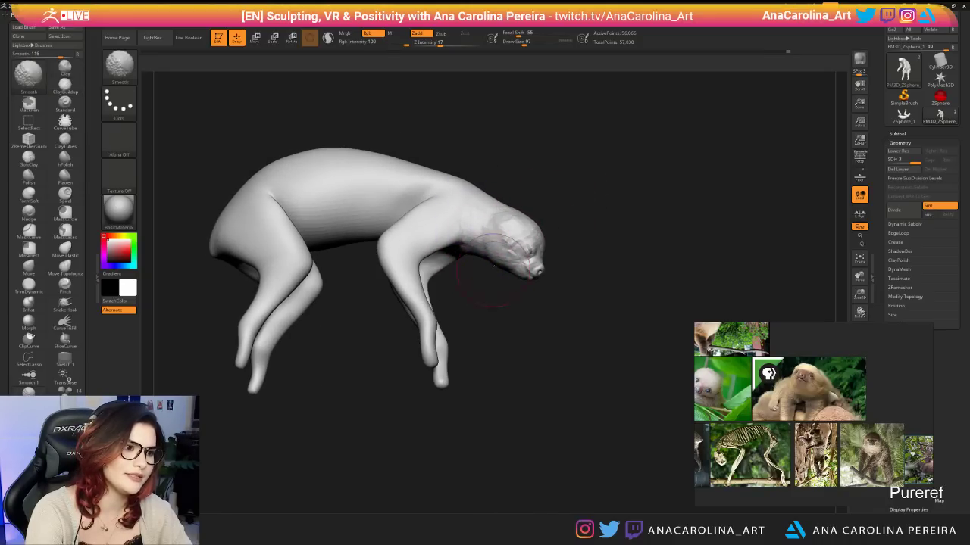
{"action": "mouse_move", "coordinate": [606, 200]}
{"action": "left_mouse_down"}
{"action": "mouse_move", "coordinate": [372, 206]}
{"action": "mouse_move", "coordinate": [606, 189]}
{"action": "mouse_move", "coordinate": [555, 190]}
{"action": "mouse_move", "coordinate": [575, 227]}
{"action": "left_mouse_up"}
{"action": "mouse_move", "coordinate": [666, 205]}
{"action": "left_mouse_down"}
{"action": "mouse_move", "coordinate": [589, 202]}
{"action": "mouse_move", "coordinate": [617, 167]}
{"action": "mouse_move", "coordinate": [565, 168]}
{"action": "mouse_move", "coordinate": [542, 204]}
{"action": "left_mouse_up"}
Adjust the throat and jaw contour in side view with the SnakeHook brush.
{"action": "key", "text": "space"}
{"action": "left_click_drag", "start_coordinate": [574, 168], "coordinate": [579, 169]}
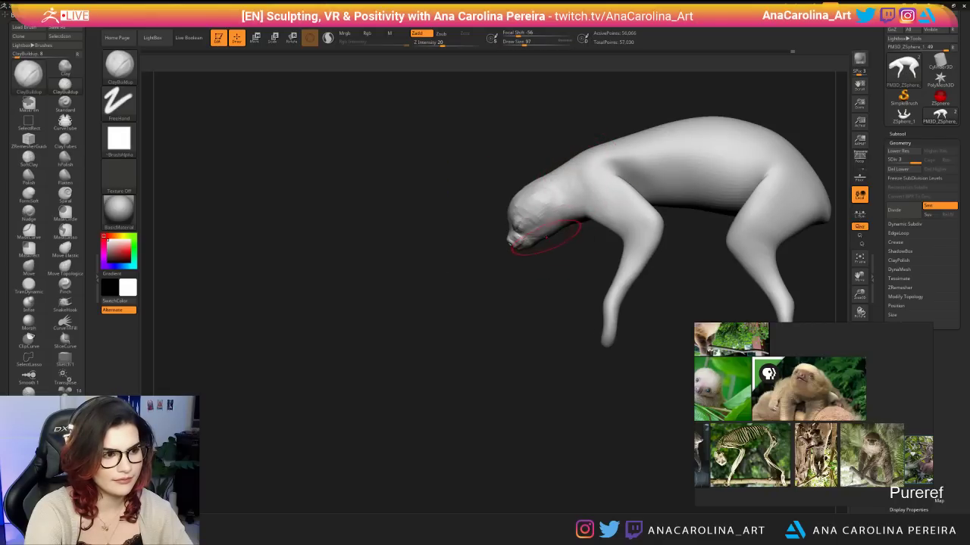
{"action": "key", "text": "b"}
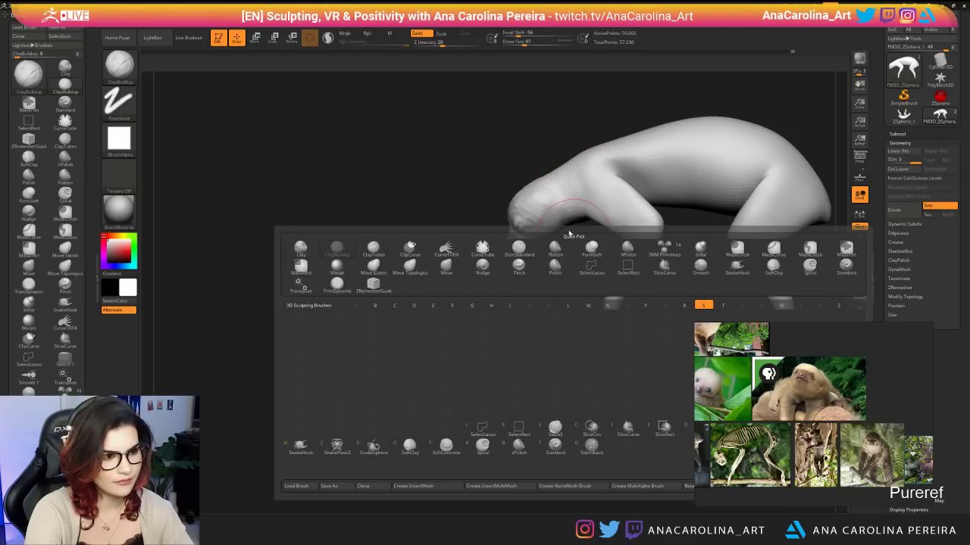
{"action": "key", "text": "h"}
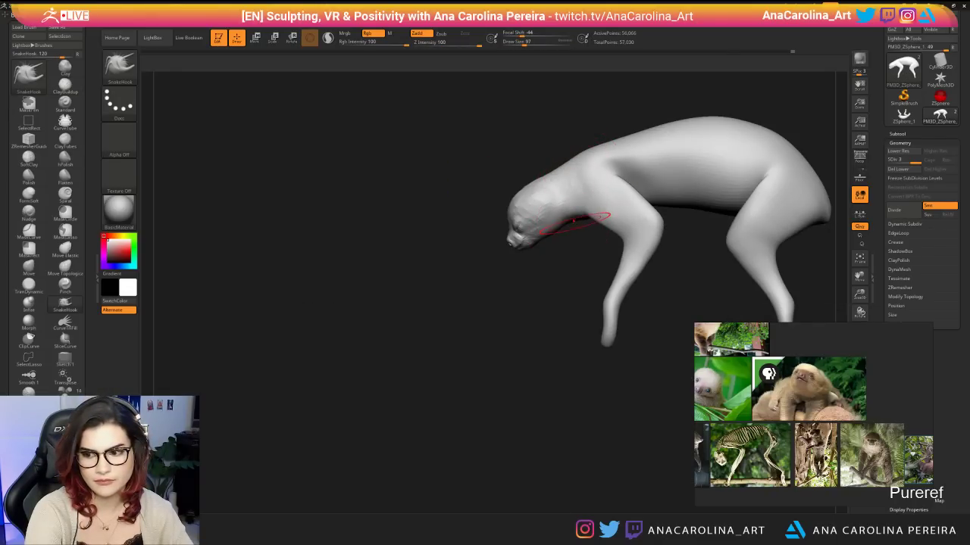
{"action": "left_click_drag", "start_coordinate": [572, 243], "coordinate": [649, 280]}
Carve a sharper, longer mouth line toward the cheeks with a small DamStandard brush.
{"action": "mouse_move", "coordinate": [706, 198]}
{"action": "left_mouse_down"}
{"action": "mouse_move", "coordinate": [662, 240]}
{"action": "mouse_move", "coordinate": [660, 259]}
{"action": "mouse_move", "coordinate": [669, 250]}
{"action": "left_mouse_up"}
{"action": "key", "text": "space"}
{"action": "key", "text": "b"}
{"action": "key", "text": "b"}
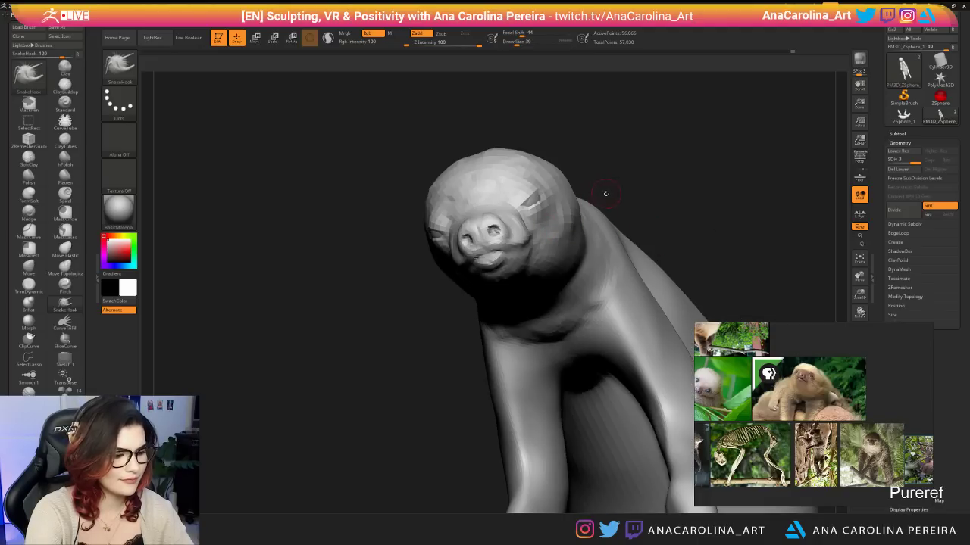
{"action": "left_click", "coordinate": [555, 207]}
{"action": "mouse_move", "coordinate": [497, 259]}
{"action": "left_mouse_down"}
{"action": "mouse_move", "coordinate": [487, 253]}
{"action": "mouse_move", "coordinate": [525, 242]}
{"action": "left_mouse_up"}
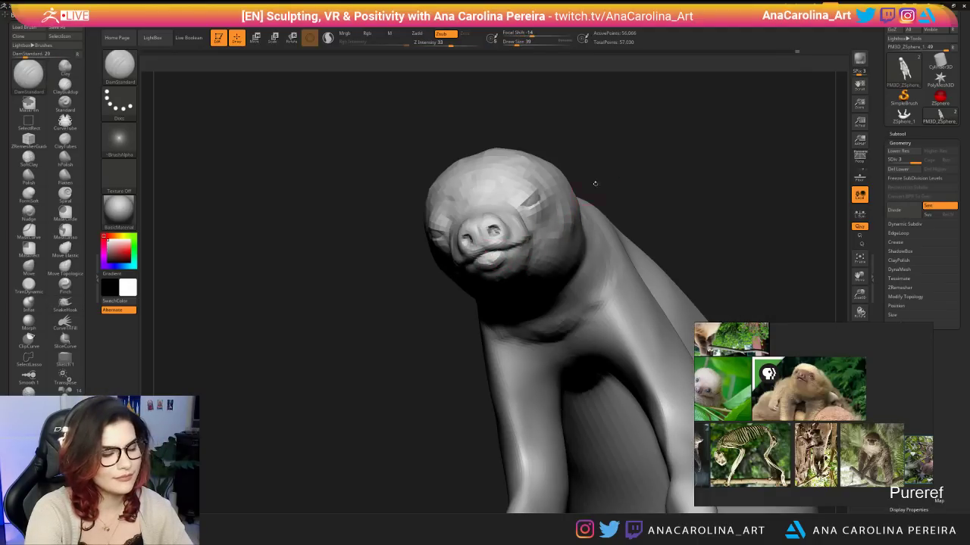
{"action": "left_click_drag", "start_coordinate": [595, 183], "coordinate": [569, 198]}
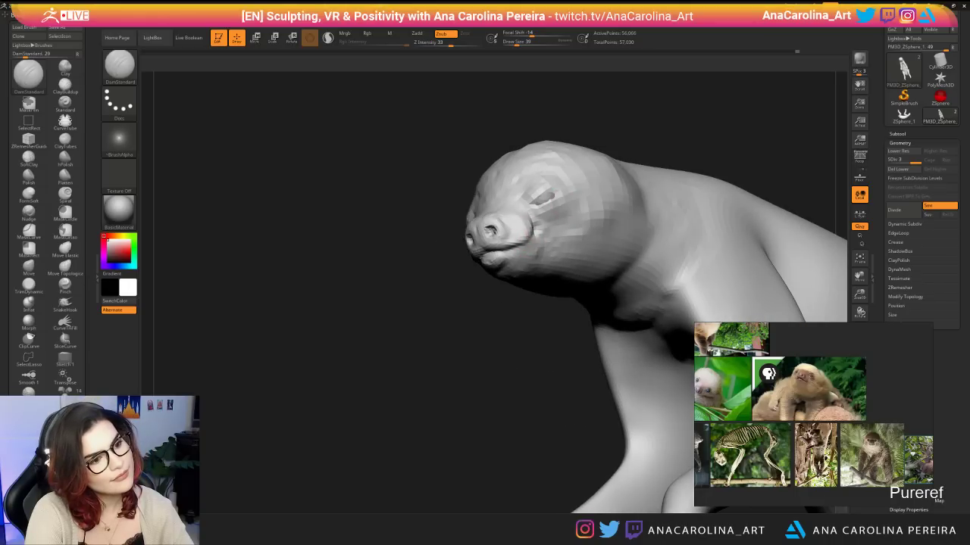
{"action": "right_click_drag", "start_coordinate": [550, 222], "coordinate": [685, 227]}
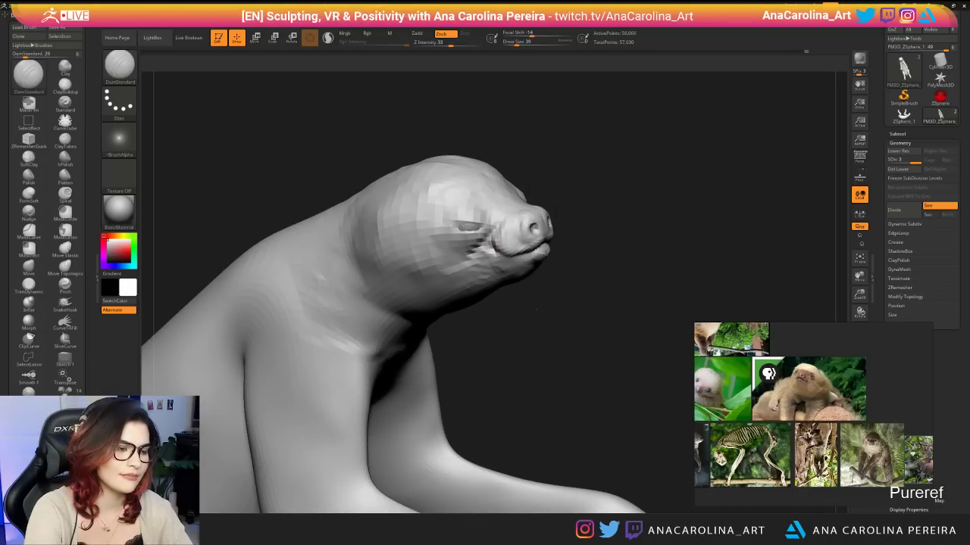
{"action": "right_click_drag", "start_coordinate": [476, 254], "coordinate": [533, 345]}
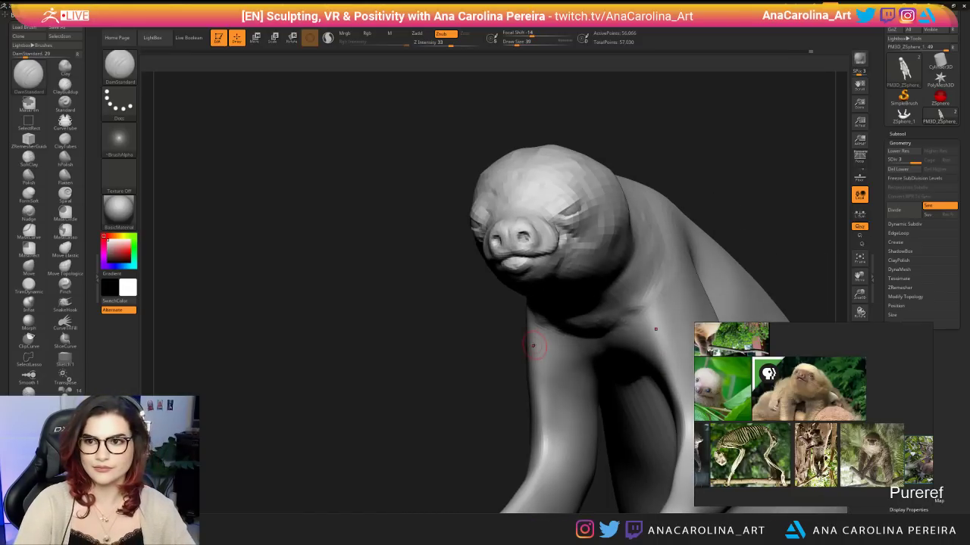
Build up the cheeks beside the muzzle and beneath the eyes with the ClayBuildup brush at Draw Size 90.
{"action": "mouse_move", "coordinate": [939, 113]}
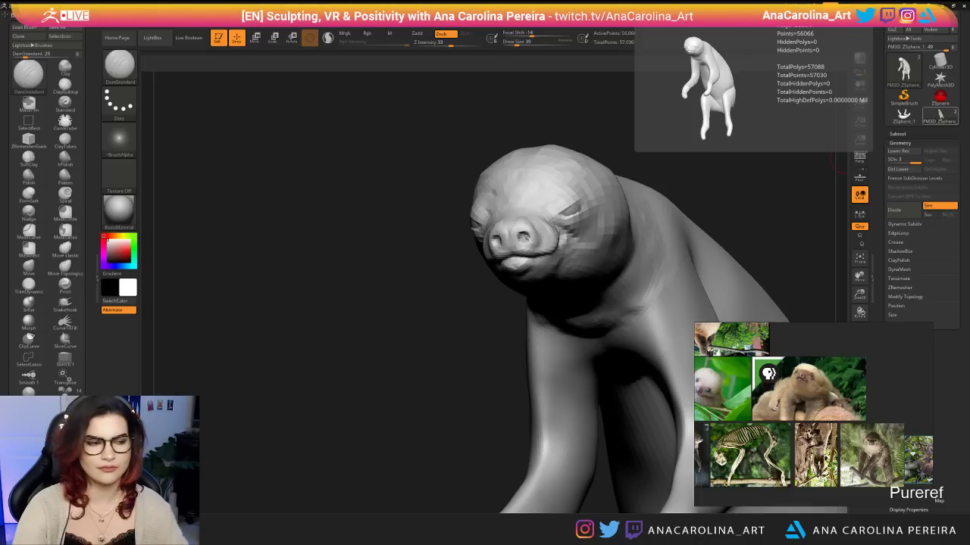
{"action": "mouse_move", "coordinate": [372, 127]}
{"action": "left_mouse_down"}
{"action": "mouse_move", "coordinate": [398, 121]}
{"action": "mouse_move", "coordinate": [621, 197]}
{"action": "mouse_move", "coordinate": [612, 163]}
{"action": "left_mouse_up"}
{"action": "mouse_move", "coordinate": [612, 163]}
{"action": "left_mouse_down"}
{"action": "mouse_move", "coordinate": [534, 198]}
{"action": "mouse_move", "coordinate": [470, 206]}
{"action": "mouse_move", "coordinate": [615, 213]}
{"action": "mouse_move", "coordinate": [485, 220]}
{"action": "mouse_move", "coordinate": [469, 326]}
{"action": "mouse_move", "coordinate": [447, 322]}
{"action": "mouse_move", "coordinate": [454, 341]}
{"action": "mouse_move", "coordinate": [519, 386]}
{"action": "mouse_move", "coordinate": [457, 401]}
{"action": "left_mouse_up"}
{"action": "key", "text": "b"}
{"action": "key", "text": "c"}
{"action": "key", "text": "b"}
{"action": "key", "text": "space"}
{"action": "left_click_drag", "start_coordinate": [510, 285], "coordinate": [516, 274]}
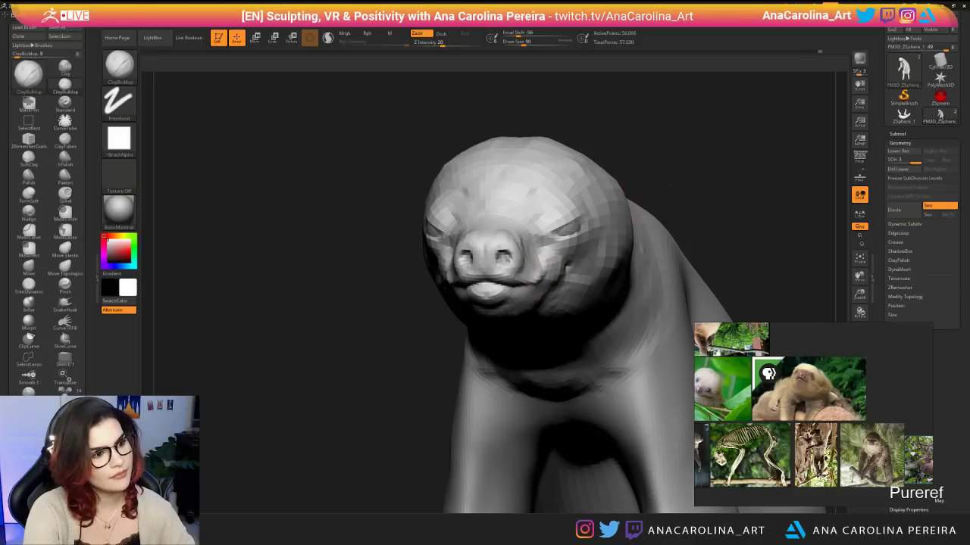
{"action": "left_click_drag", "start_coordinate": [670, 184], "coordinate": [572, 269]}
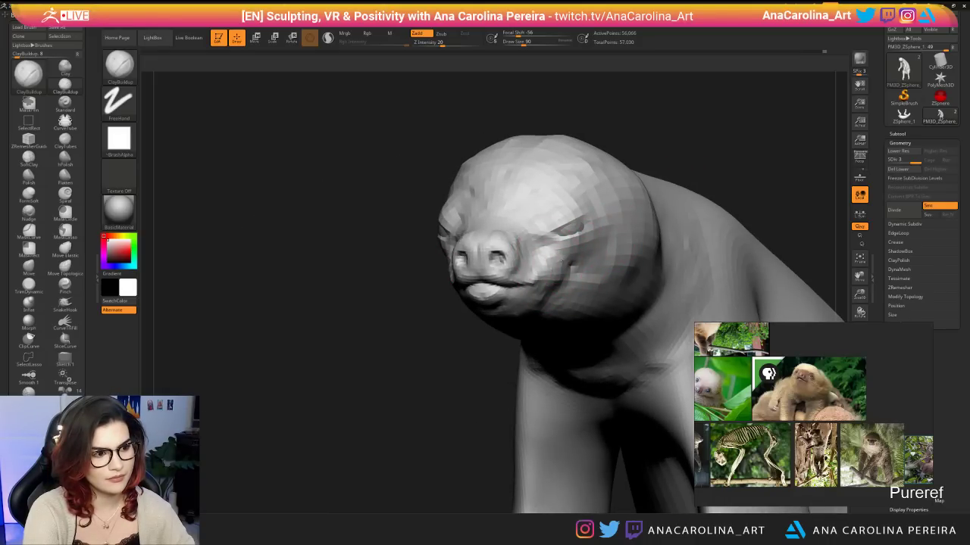
Pull the eye slits open into wider, rounder eye openings with the SnakeHook brush at Draw Size 51.
{"action": "mouse_move", "coordinate": [668, 186]}
{"action": "left_mouse_down"}
{"action": "mouse_move", "coordinate": [703, 187]}
{"action": "mouse_move", "coordinate": [688, 149]}
{"action": "mouse_move", "coordinate": [685, 171]}
{"action": "mouse_move", "coordinate": [661, 179]}
{"action": "left_mouse_up"}
{"action": "key", "text": "b"}
{"action": "key", "text": "s"}
{"action": "key", "text": "h"}
{"action": "key", "text": "space"}
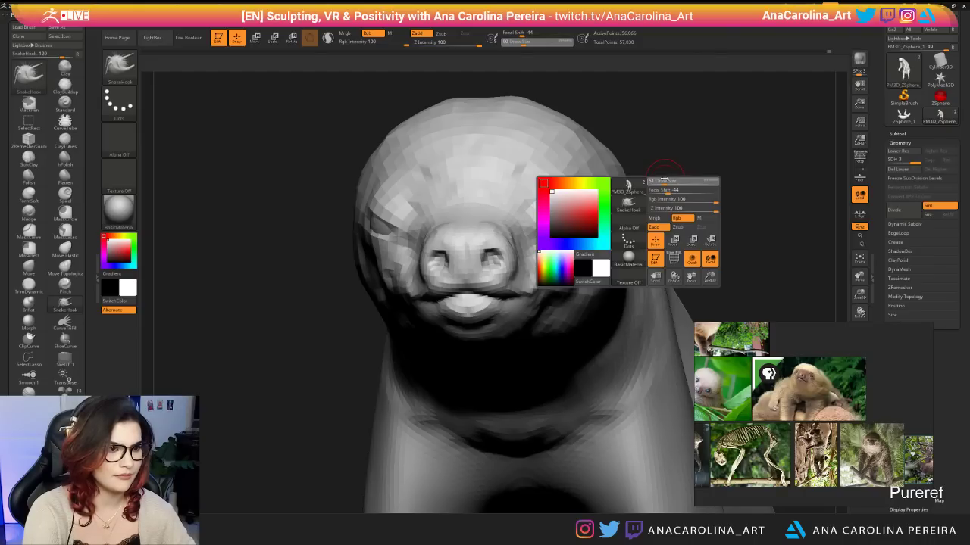
{"action": "left_click_drag", "start_coordinate": [547, 220], "coordinate": [553, 229]}
{"action": "left_click_drag", "start_coordinate": [619, 196], "coordinate": [576, 208]}
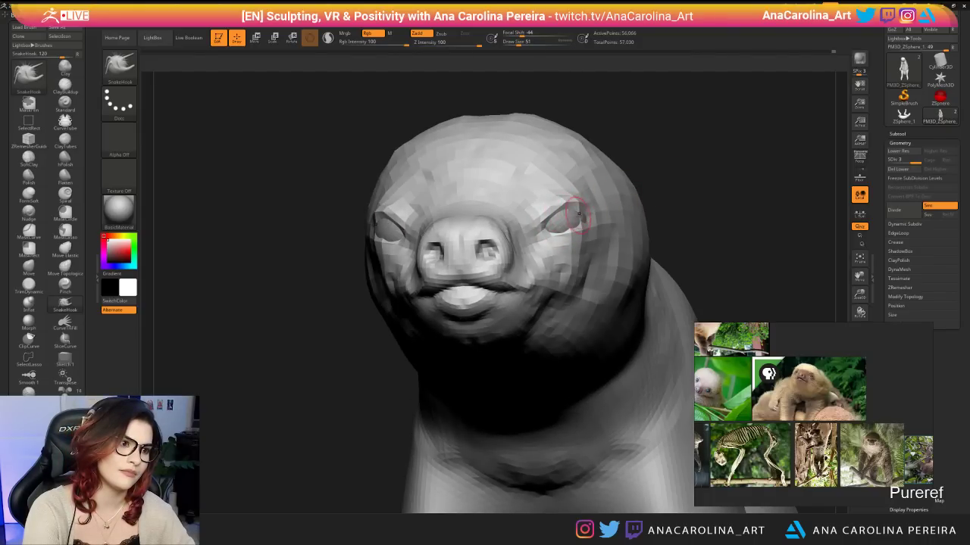
{"action": "mouse_move", "coordinate": [578, 213]}
{"action": "right_mouse_down"}
{"action": "mouse_move", "coordinate": [447, 209]}
{"action": "mouse_move", "coordinate": [581, 223]}
{"action": "mouse_move", "coordinate": [578, 198]}
{"action": "mouse_move", "coordinate": [493, 204]}
{"action": "right_mouse_up"}
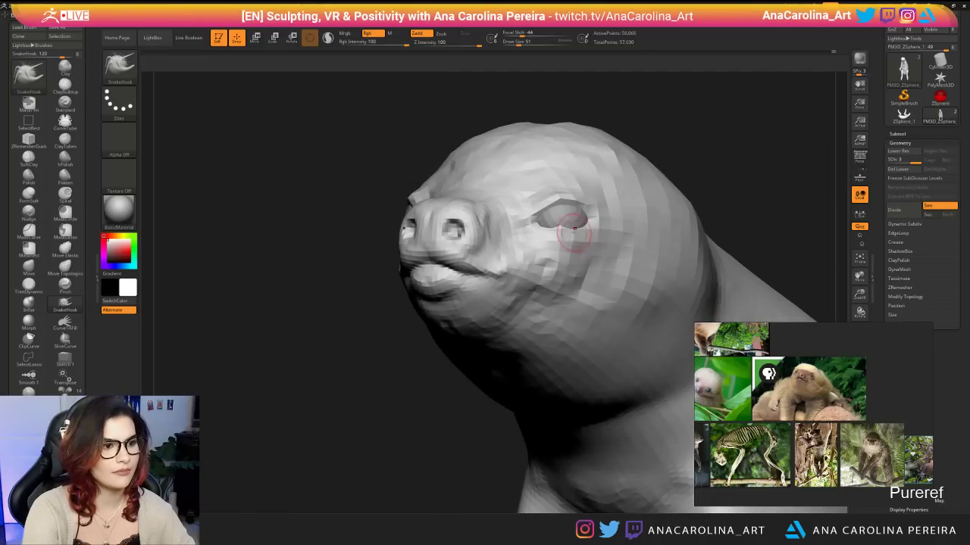
{"action": "right_click_drag", "start_coordinate": [574, 234], "coordinate": [560, 205]}
Reshape the lower eyelids and eye corners with the SnakeHook brush at Draw Sizes 77 and 49.
{"action": "key", "text": "space"}
{"action": "left_click_drag", "start_coordinate": [604, 180], "coordinate": [609, 180]}
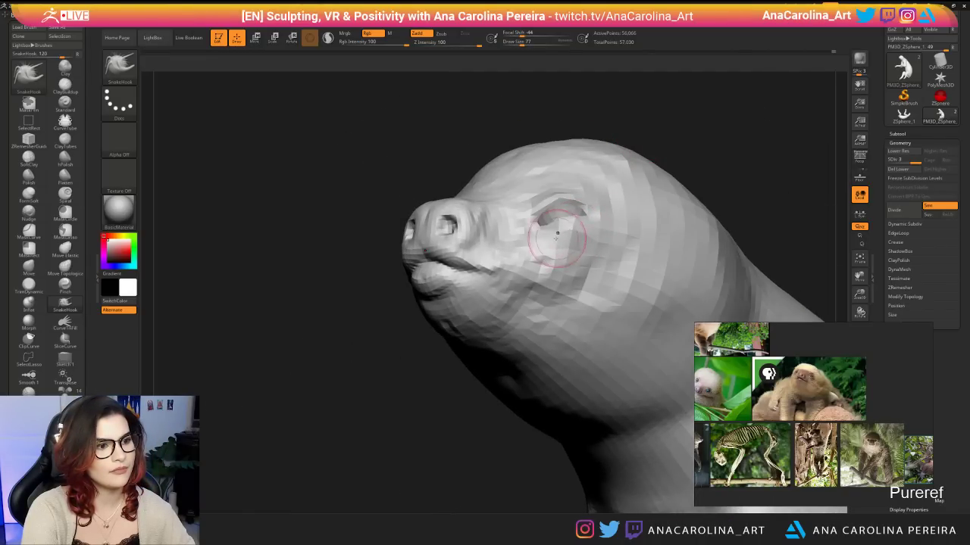
{"action": "right_click_drag", "start_coordinate": [547, 232], "coordinate": [592, 210]}
{"action": "key", "text": "space"}
{"action": "key", "text": "space"}
{"action": "left_click_drag", "start_coordinate": [677, 167], "coordinate": [672, 168]}
{"action": "right_click_drag", "start_coordinate": [676, 172], "coordinate": [633, 183]}
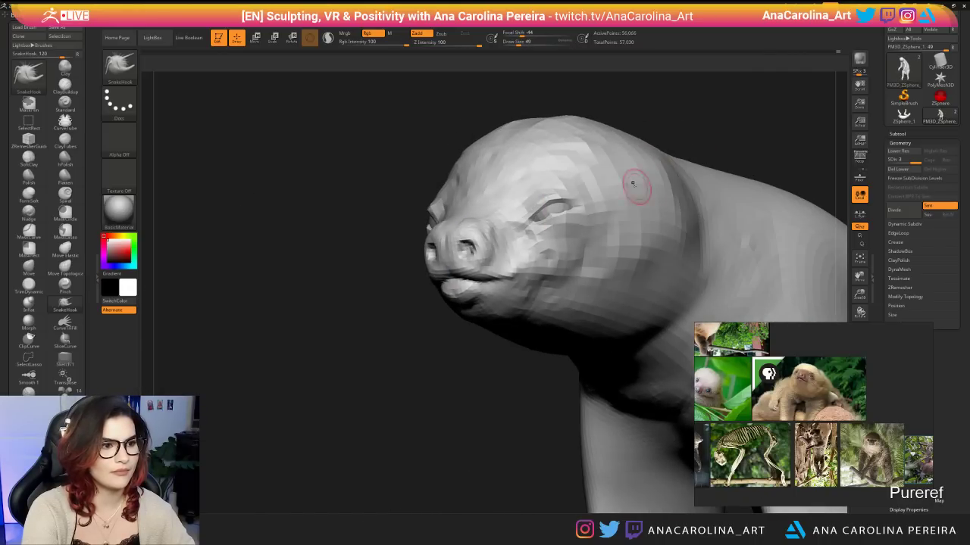
{"action": "key", "text": "space"}
{"action": "left_click_drag", "start_coordinate": [616, 197], "coordinate": [625, 196]}
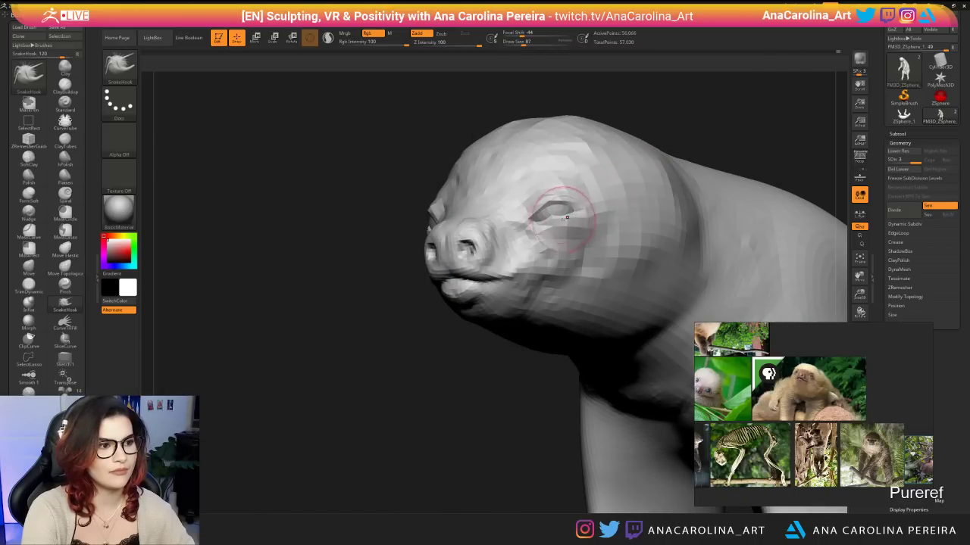
Reshape the eyelid area of the sloth's face with the SnakeHook brush, reducing the draw size to 39.
{"action": "key", "text": "space"}
{"action": "mouse_move", "coordinate": [556, 225]}
{"action": "left_mouse_down"}
{"action": "mouse_move", "coordinate": [547, 225]}
{"action": "mouse_move", "coordinate": [556, 215]}
{"action": "left_mouse_up"}
{"action": "right_click_drag", "start_coordinate": [568, 187], "coordinate": [623, 152]}
{"action": "key", "text": "space"}
{"action": "left_click_drag", "start_coordinate": [653, 119], "coordinate": [655, 119]}
{"action": "mouse_move", "coordinate": [625, 130]}
{"action": "right_mouse_down"}
{"action": "mouse_move", "coordinate": [615, 142]}
{"action": "mouse_move", "coordinate": [712, 152]}
{"action": "right_mouse_up"}
{"action": "mouse_move", "coordinate": [644, 174]}
{"action": "right_mouse_down", "text": "ctrl"}
{"action": "mouse_move", "coordinate": [614, 136]}
{"action": "mouse_move", "coordinate": [561, 152]}
{"action": "right_mouse_up", "text": "ctrl"}
{"action": "mouse_move", "coordinate": [644, 151]}
{"action": "right_mouse_down", "text": "ctrl"}
{"action": "mouse_move", "coordinate": [654, 190]}
{"action": "mouse_move", "coordinate": [675, 178]}
{"action": "right_mouse_up", "text": "ctrl"}
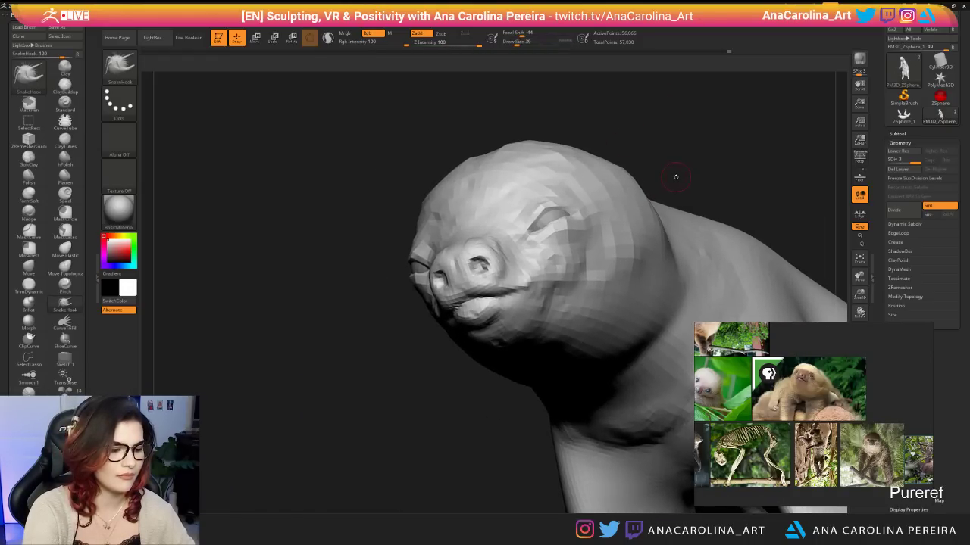
Carve creases around the sloth's eyes with the DamStandard brush at draw size 77.
{"action": "key", "text": "b"}
{"action": "key", "text": "d"}
{"action": "key", "text": "s"}
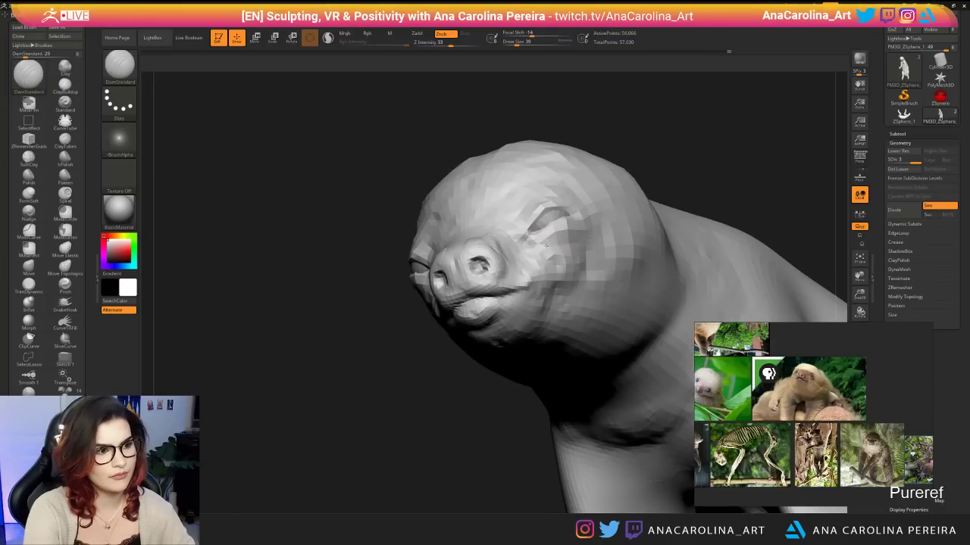
{"action": "right_click_drag", "start_coordinate": [557, 246], "coordinate": [552, 245]}
{"action": "key", "text": "space"}
{"action": "left_click_drag", "start_coordinate": [552, 246], "coordinate": [564, 247]}
{"action": "key", "text": "space"}
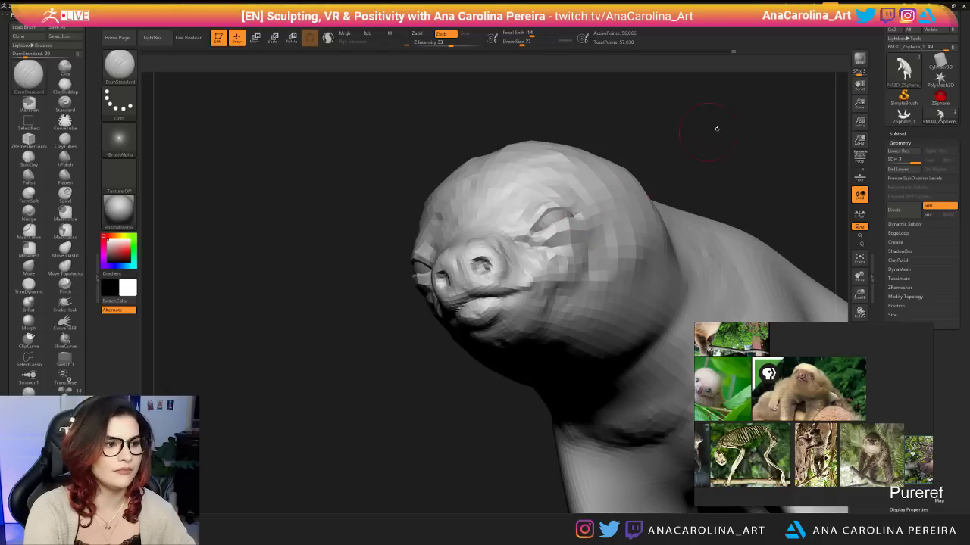
{"action": "right_click_drag", "start_coordinate": [717, 128], "coordinate": [538, 205]}
{"action": "right_click_drag", "start_coordinate": [567, 158], "coordinate": [600, 125]}
{"action": "right_click_drag", "start_coordinate": [631, 170], "coordinate": [630, 182]}
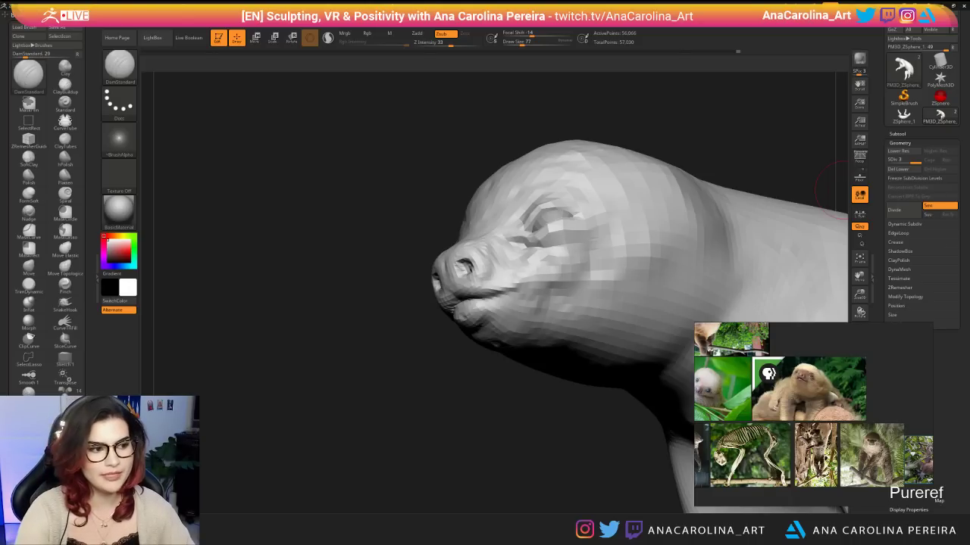
{"action": "mouse_move", "coordinate": [340, 390]}
{"action": "left_mouse_down"}
{"action": "mouse_move", "coordinate": [394, 417]}
{"action": "mouse_move", "coordinate": [567, 355]}
{"action": "mouse_move", "coordinate": [641, 277]}
{"action": "mouse_move", "coordinate": [628, 275]}
{"action": "mouse_move", "coordinate": [723, 209]}
{"action": "left_mouse_up"}
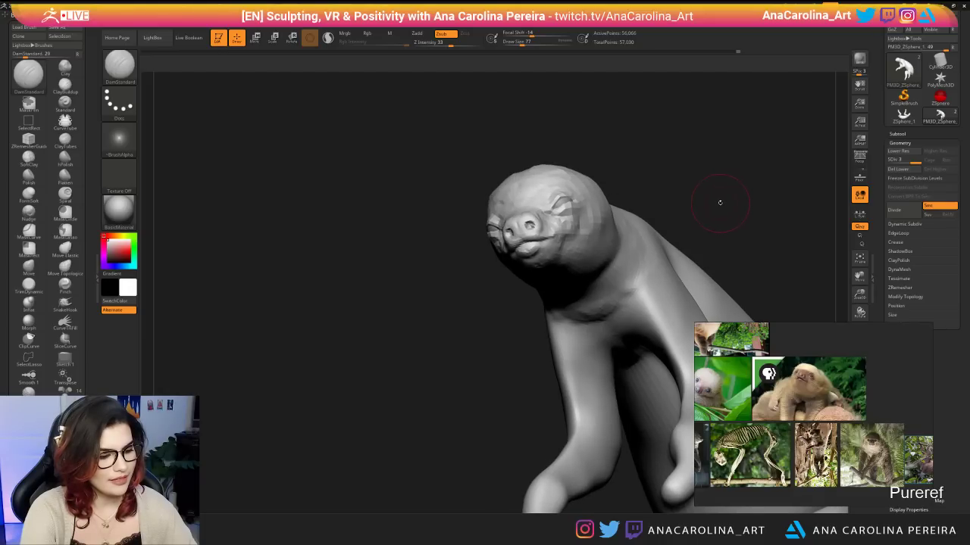
Pull the cheek and the area beneath the eye into shape with the SnakeHook brush at draw size 74.
{"action": "key", "text": "b"}
{"action": "key", "text": "s"}
{"action": "key", "text": "h"}
{"action": "mouse_move", "coordinate": [716, 202]}
{"action": "left_mouse_down"}
{"action": "mouse_move", "coordinate": [576, 273]}
{"action": "mouse_move", "coordinate": [565, 231]}
{"action": "left_mouse_up"}
{"action": "right_click_drag", "start_coordinate": [566, 258], "coordinate": [569, 227]}
{"action": "left_click_drag", "start_coordinate": [569, 227], "coordinate": [571, 233]}
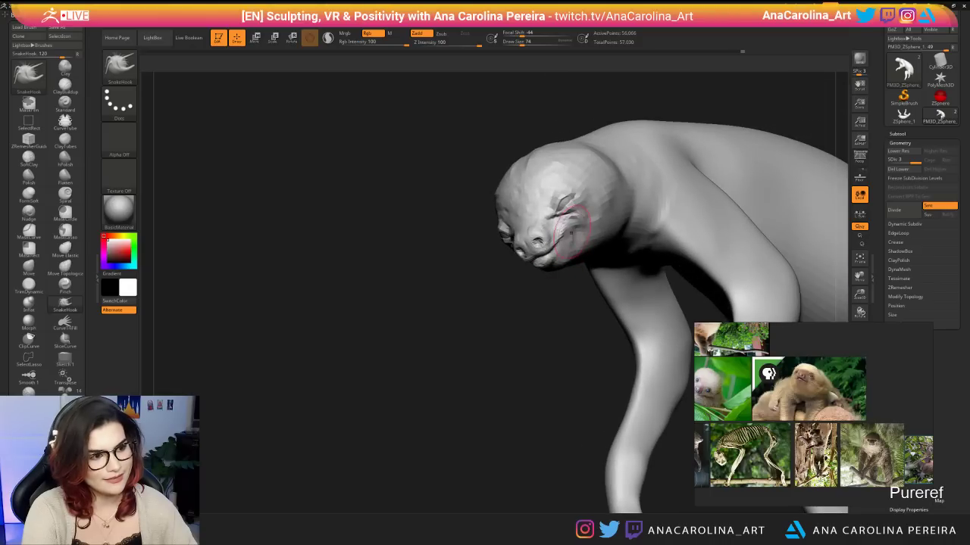
{"action": "right_click_drag", "start_coordinate": [570, 233], "coordinate": [573, 225]}
{"action": "left_click_drag", "start_coordinate": [569, 227], "coordinate": [574, 220]}
{"action": "mouse_move", "coordinate": [576, 219]}
{"action": "right_mouse_down"}
{"action": "mouse_move", "coordinate": [655, 169]}
{"action": "mouse_move", "coordinate": [500, 340]}
{"action": "mouse_move", "coordinate": [506, 364]}
{"action": "mouse_move", "coordinate": [627, 316]}
{"action": "mouse_move", "coordinate": [539, 297]}
{"action": "mouse_move", "coordinate": [523, 303]}
{"action": "right_mouse_up"}
Reduce the SnakeHook draw size to 65 and check the head from the front and side.
{"action": "key", "text": "space"}
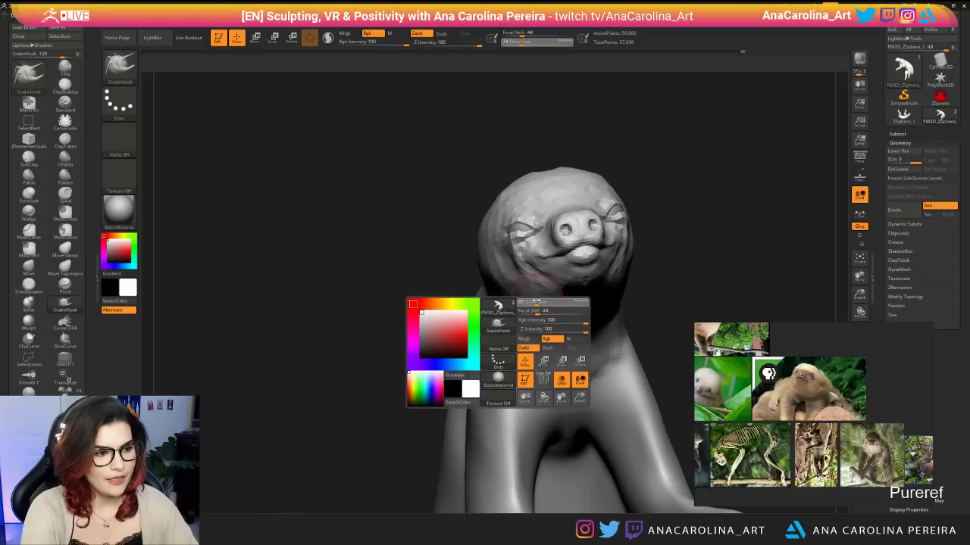
{"action": "left_click_drag", "start_coordinate": [535, 312], "coordinate": [530, 312]}
{"action": "right_click_drag", "start_coordinate": [701, 318], "coordinate": [653, 322]}
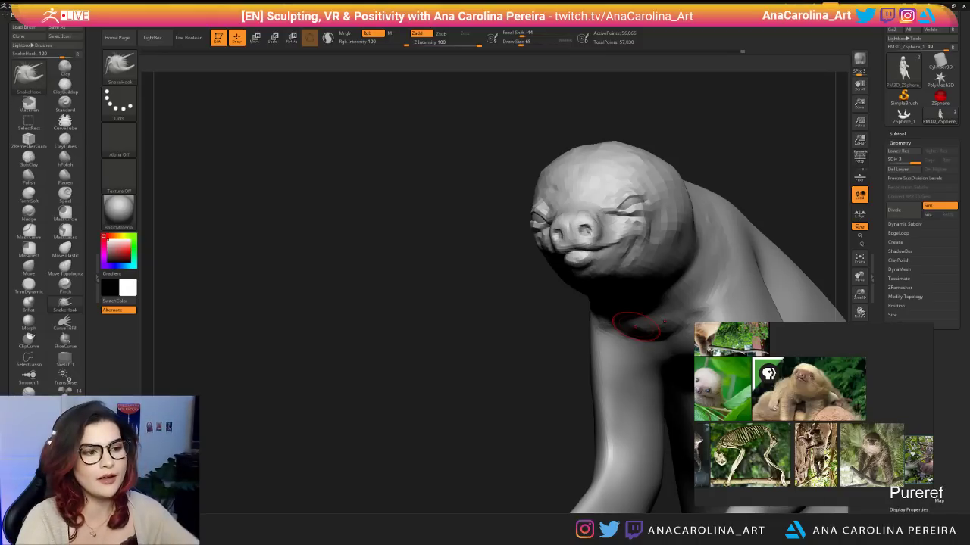
{"action": "mouse_move", "coordinate": [508, 373]}
{"action": "left_mouse_down"}
{"action": "mouse_move", "coordinate": [606, 283]}
{"action": "mouse_move", "coordinate": [633, 300]}
{"action": "mouse_move", "coordinate": [632, 325]}
{"action": "mouse_move", "coordinate": [625, 286]}
{"action": "left_mouse_up"}
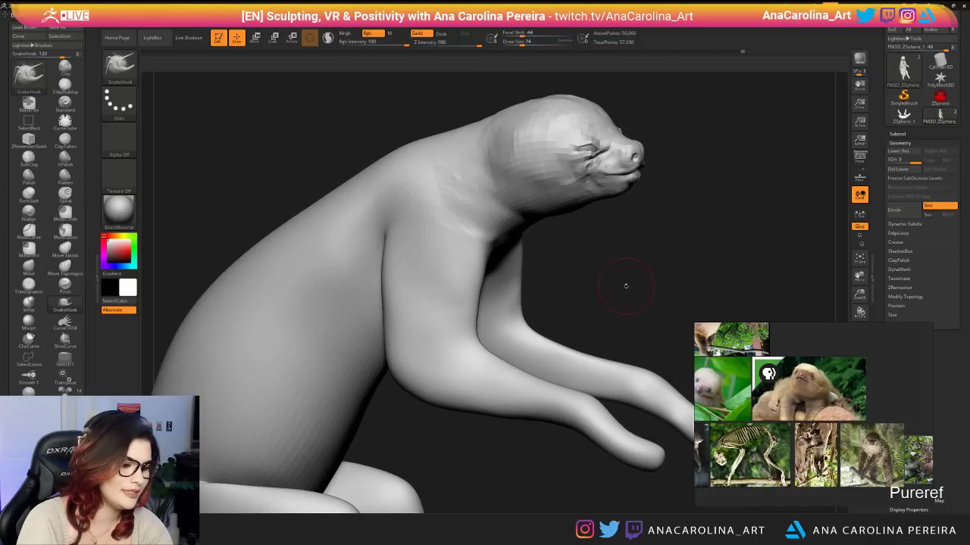
Try building up crosswise ClayBuildup strokes on the upper arm at subdivision level 5.
{"action": "key", "text": "b"}
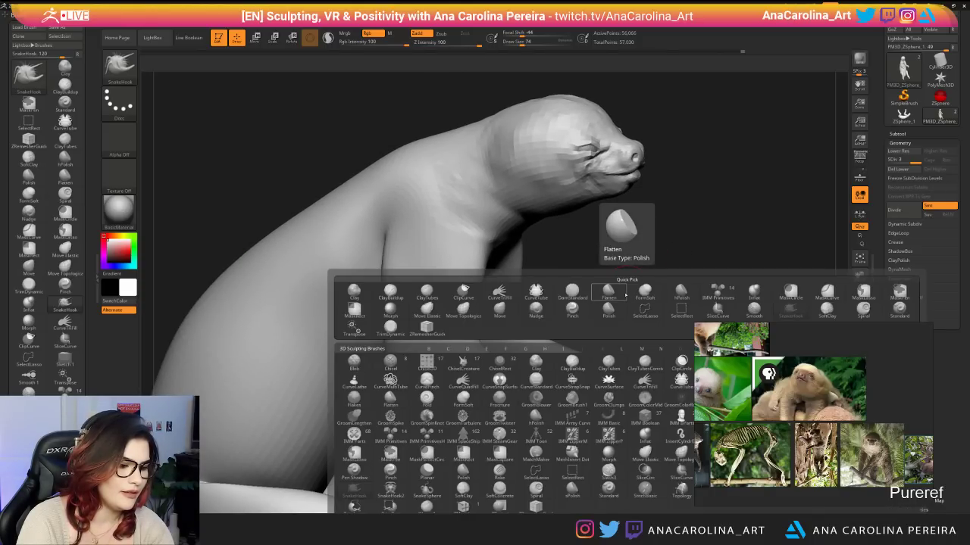
{"action": "key", "text": "c"}
{"action": "key", "text": "b"}
{"action": "mouse_move", "coordinate": [722, 226]}
{"action": "left_mouse_down"}
{"action": "mouse_move", "coordinate": [807, 212]}
{"action": "mouse_move", "coordinate": [781, 226]}
{"action": "mouse_move", "coordinate": [708, 224]}
{"action": "left_mouse_up"}
{"action": "left_click_drag", "start_coordinate": [644, 247], "coordinate": [566, 265]}
{"action": "mouse_move", "coordinate": [639, 219]}
{"action": "left_mouse_down"}
{"action": "mouse_move", "coordinate": [636, 257]}
{"action": "mouse_move", "coordinate": [649, 296]}
{"action": "mouse_move", "coordinate": [628, 303]}
{"action": "mouse_move", "coordinate": [644, 381]}
{"action": "left_mouse_up"}
{"action": "mouse_move", "coordinate": [614, 433]}
{"action": "left_mouse_down", "text": "alt"}
{"action": "mouse_move", "coordinate": [530, 389]}
{"action": "mouse_move", "coordinate": [536, 380]}
{"action": "left_mouse_up", "text": "alt"}
{"action": "mouse_move", "coordinate": [547, 273]}
{"action": "left_mouse_down", "text": "shift"}
{"action": "mouse_move", "coordinate": [535, 256]}
{"action": "mouse_move", "coordinate": [556, 265]}
{"action": "left_mouse_up", "text": "shift"}
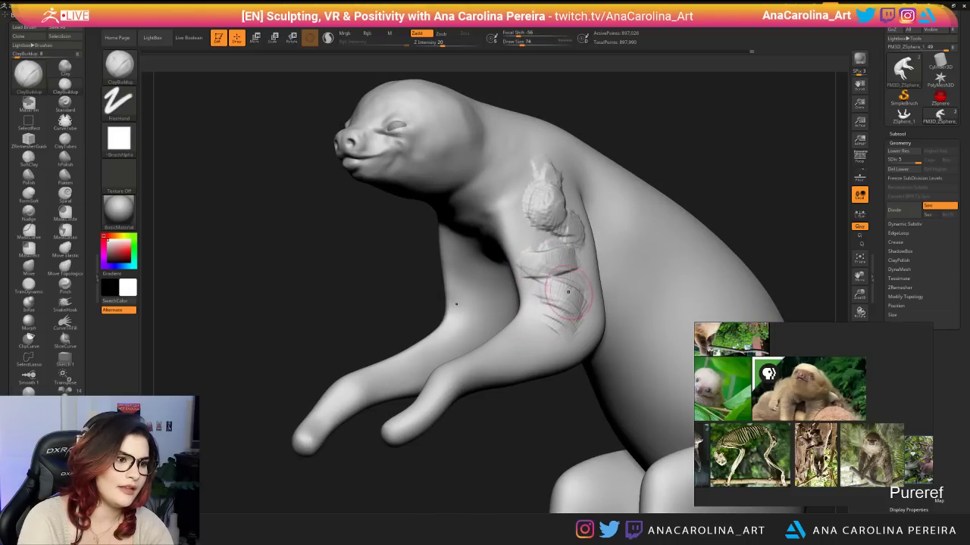
Undo the last ClayBuildup strokes on the upper arm.
{"action": "key", "text": "ctrl"}
{"action": "key", "text": "ctrl+z"}
{"action": "key", "text": "ctrl+z"}
{"action": "key", "text": "ctrl+z"}
{"action": "key", "text": "ctrl+z"}
{"action": "key", "text": "ctrl+z"}
{"action": "key", "text": "ctrl+z"}
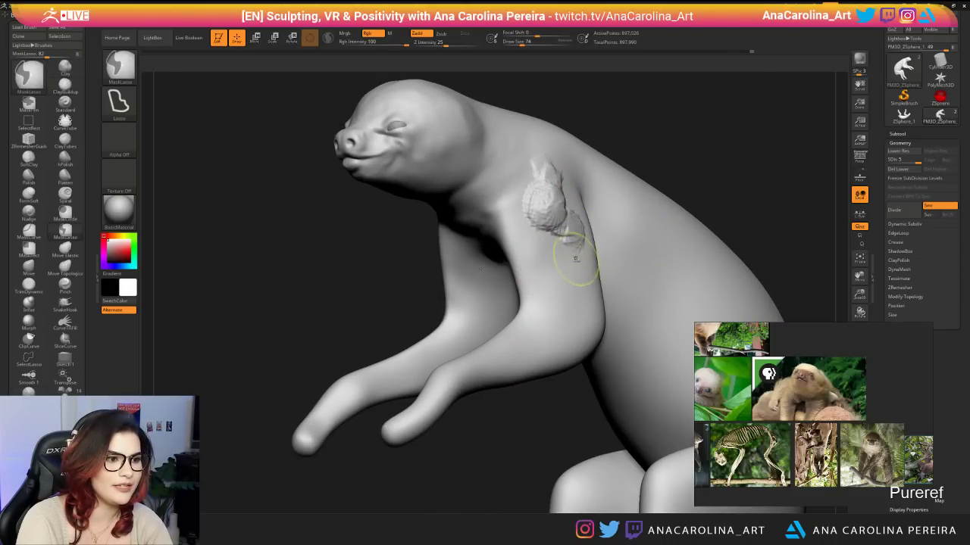
Build up a lengthwise muscle mass on the upper arm with ClayBuildup at subdivision level 5.
{"action": "mouse_move", "coordinate": [556, 210]}
{"action": "left_mouse_down"}
{"action": "mouse_move", "coordinate": [559, 267]}
{"action": "mouse_move", "coordinate": [569, 220]}
{"action": "mouse_move", "coordinate": [533, 213]}
{"action": "mouse_move", "coordinate": [553, 203]}
{"action": "mouse_move", "coordinate": [551, 186]}
{"action": "mouse_move", "coordinate": [567, 285]}
{"action": "left_mouse_up"}
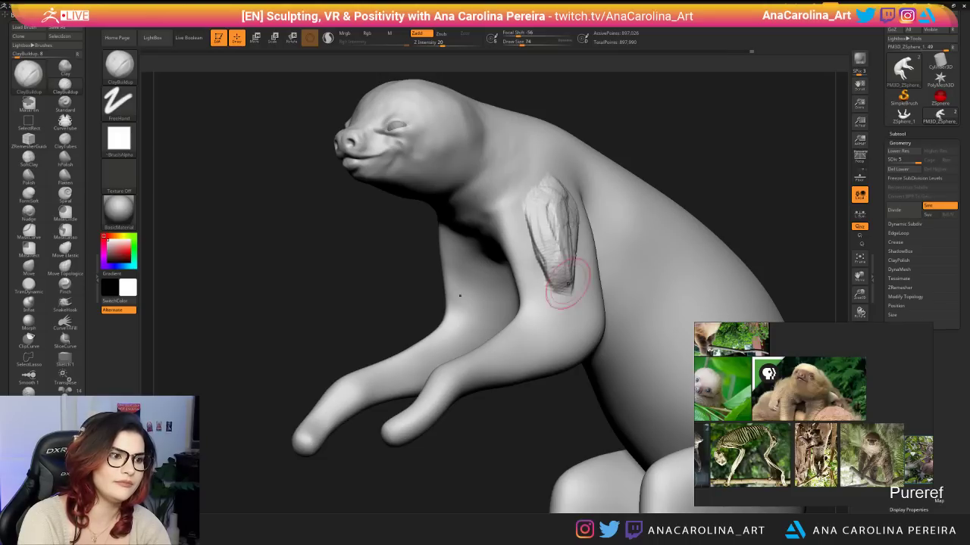
{"action": "mouse_move", "coordinate": [685, 163]}
{"action": "left_mouse_down"}
{"action": "mouse_move", "coordinate": [788, 158]}
{"action": "mouse_move", "coordinate": [676, 175]}
{"action": "left_mouse_up"}
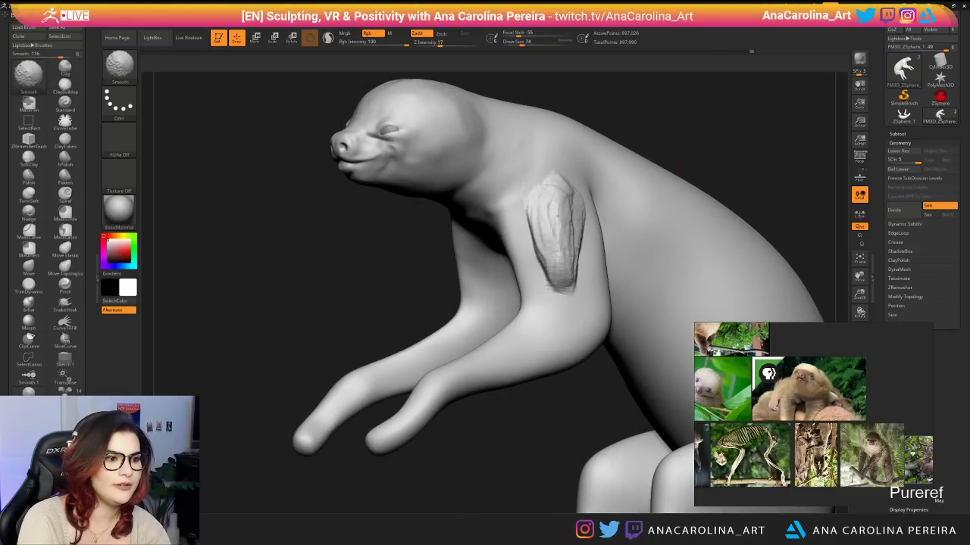
{"action": "mouse_move", "coordinate": [554, 391]}
{"action": "left_mouse_down"}
{"action": "mouse_move", "coordinate": [667, 388]}
{"action": "mouse_move", "coordinate": [568, 389]}
{"action": "mouse_move", "coordinate": [563, 423]}
{"action": "mouse_move", "coordinate": [491, 427]}
{"action": "mouse_move", "coordinate": [439, 416]}
{"action": "left_mouse_up"}
Drop the mesh to subdivision level 2 and sculpt strokes on the flank with ClayBuildup at draw size 77.
{"action": "key", "text": "shift+d"}
{"action": "key", "text": "shift+d"}
{"action": "key", "text": "shift+d"}
{"action": "key", "text": "d"}
{"action": "key", "text": "space"}
{"action": "left_click_drag", "start_coordinate": [498, 280], "coordinate": [505, 281]}
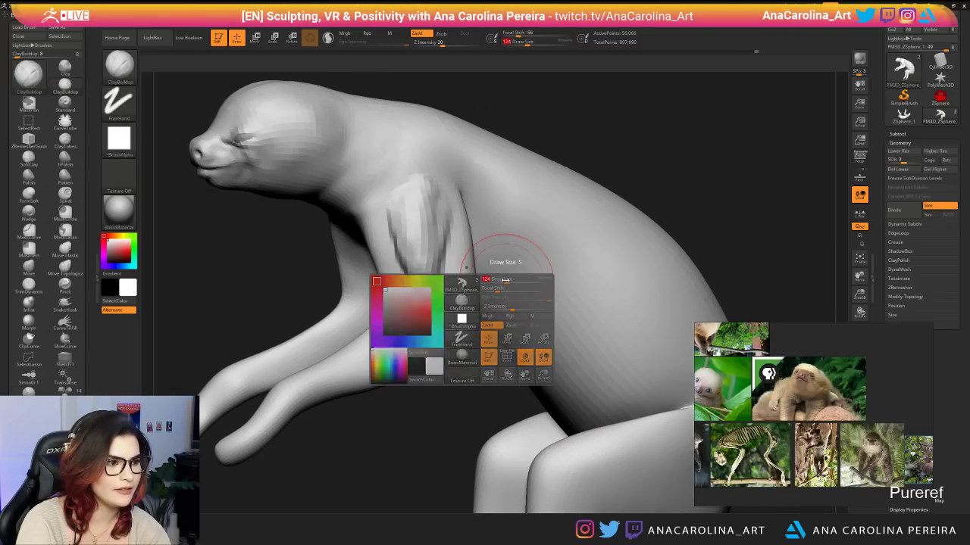
{"action": "key", "text": "shift+d"}
{"action": "key", "text": "space"}
{"action": "left_click_drag", "start_coordinate": [497, 223], "coordinate": [478, 223]}
{"action": "left_click_drag", "start_coordinate": [537, 211], "coordinate": [569, 279]}
{"action": "left_click_drag", "start_coordinate": [554, 227], "coordinate": [572, 276]}
{"action": "mouse_move", "coordinate": [563, 203]}
{"action": "left_mouse_down"}
{"action": "mouse_move", "coordinate": [572, 273]}
{"action": "mouse_move", "coordinate": [538, 212]}
{"action": "left_mouse_up"}
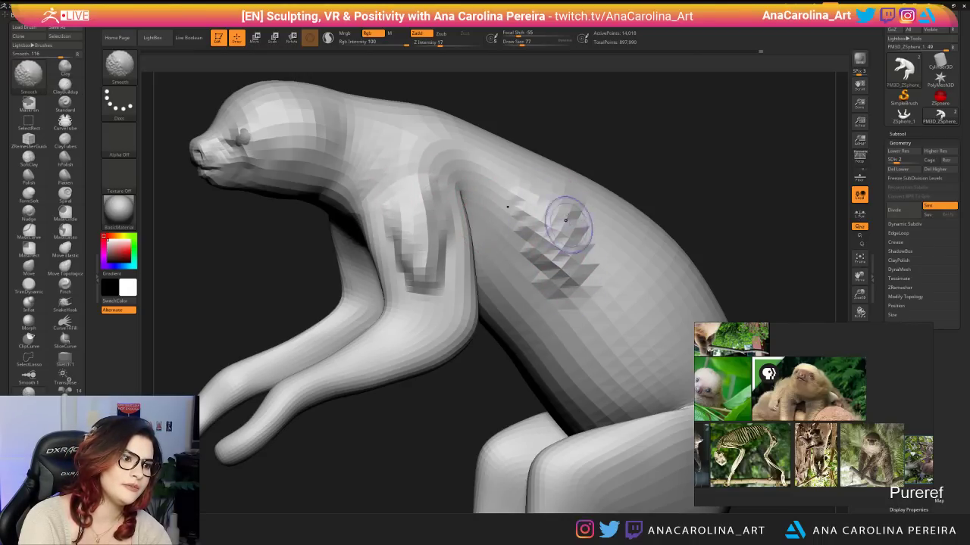
Return to subdivision level 5 and smooth the built-up forms on the arm and flank.
{"action": "key", "text": "d"}
{"action": "key", "text": "d"}
{"action": "key", "text": "d"}
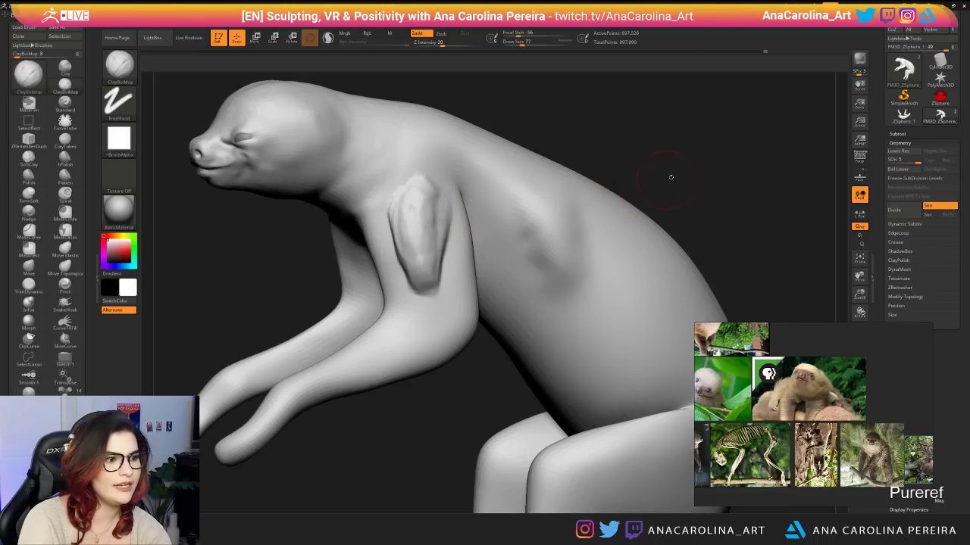
{"action": "left_click_drag", "start_coordinate": [676, 160], "coordinate": [678, 182]}
{"action": "mouse_move", "coordinate": [657, 232]}
{"action": "left_mouse_down"}
{"action": "mouse_move", "coordinate": [712, 219]}
{"action": "mouse_move", "coordinate": [658, 218]}
{"action": "left_mouse_up"}
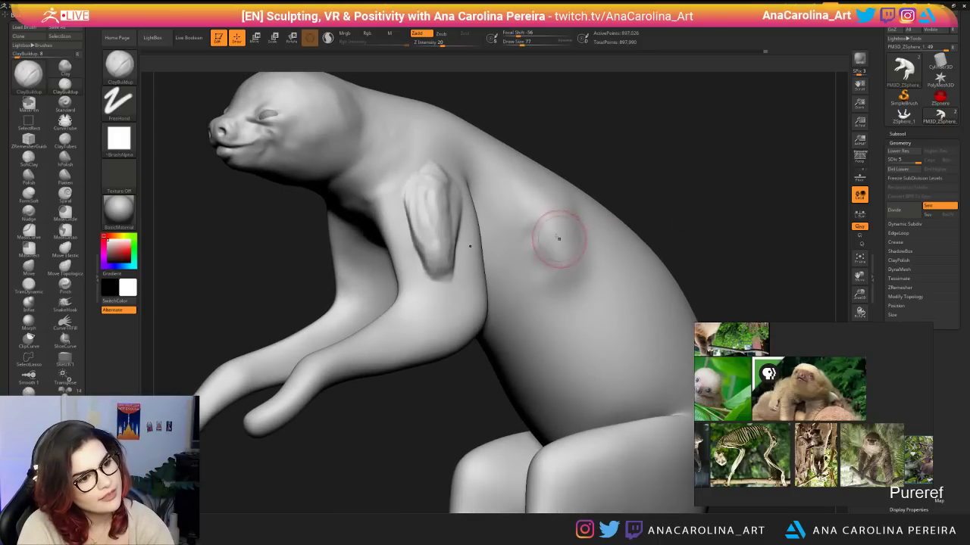
{"action": "mouse_move", "coordinate": [640, 170]}
{"action": "left_mouse_down"}
{"action": "mouse_move", "coordinate": [671, 176]}
{"action": "mouse_move", "coordinate": [623, 187]}
{"action": "mouse_move", "coordinate": [708, 191]}
{"action": "left_mouse_up"}
{"action": "left_click_drag", "start_coordinate": [459, 207], "coordinate": [454, 219], "text": "shift"}
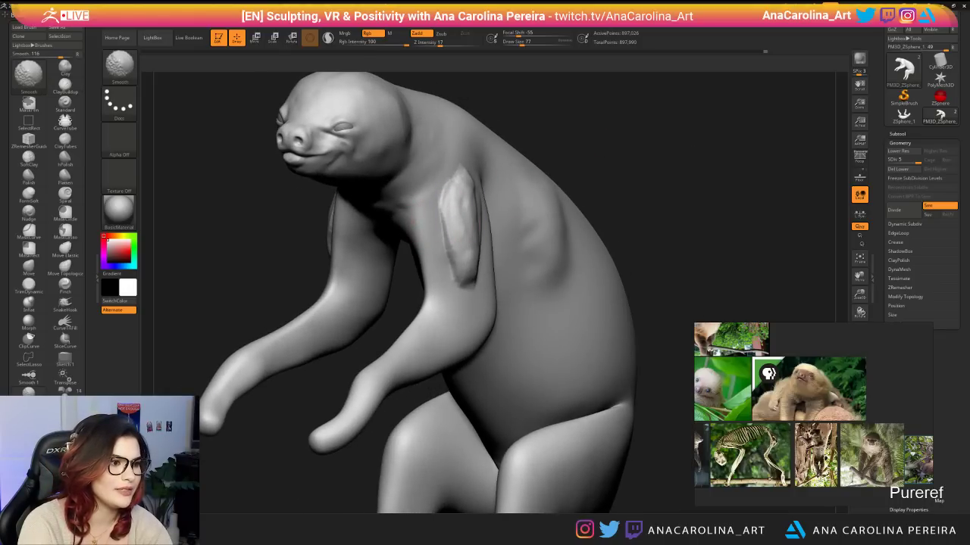
{"action": "left_click_drag", "start_coordinate": [666, 173], "coordinate": [599, 156]}
Undo the ClayBuildup and smoothing work on the flank and upper arm, back to the clean body.
{"action": "key", "text": "shift+d"}
{"action": "key", "text": "shift+d"}
{"action": "key", "text": "shift+d"}
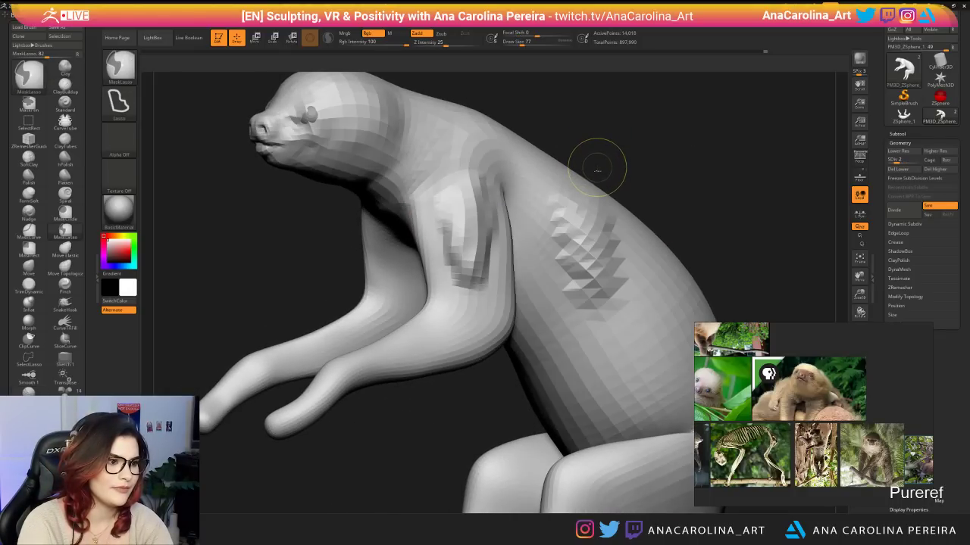
{"action": "key", "text": "ctrl+z"}
{"action": "key", "text": "ctrl+z"}
{"action": "key", "text": "ctrl+z"}
{"action": "key", "text": "ctrl+z"}
{"action": "key", "text": "ctrl+z"}
{"action": "key", "text": "ctrl+z"}
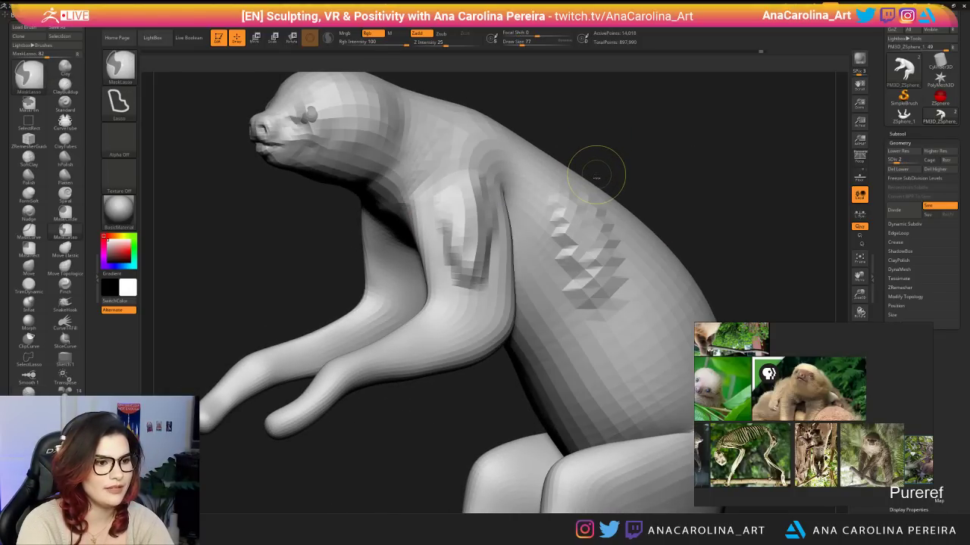
{"action": "key", "text": "ctrl+z"}
{"action": "key", "text": "ctrl+z"}
{"action": "key", "text": "ctrl+z"}
{"action": "key", "text": "ctrl+z"}
{"action": "key", "text": "ctrl+z"}
{"action": "key", "text": "ctrl+z"}
{"action": "key", "text": "ctrl+z"}
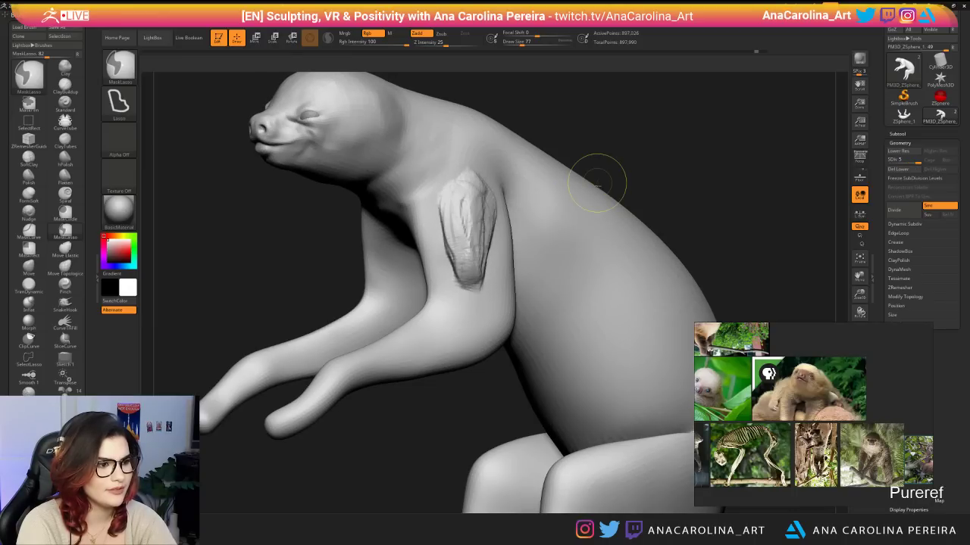
{"action": "key", "text": "ctrl+z"}
{"action": "key", "text": "ctrl+z"}
{"action": "key", "text": "ctrl+z"}
{"action": "key", "text": "ctrl+z"}
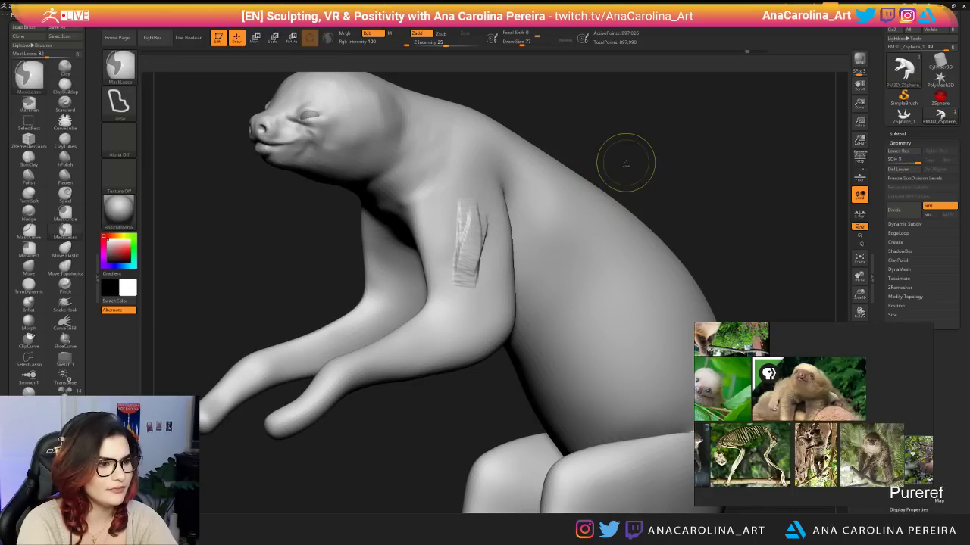
{"action": "key", "text": "ctrl+z"}
Try ClayBuildup strokes below the eye at draw size 80, accepting removal of the newer undo history entries.
{"action": "left_click_drag", "start_coordinate": [647, 153], "coordinate": [795, 171]}
{"action": "mouse_move", "coordinate": [634, 173]}
{"action": "left_mouse_down"}
{"action": "mouse_move", "coordinate": [612, 243]}
{"action": "mouse_move", "coordinate": [628, 270]}
{"action": "mouse_move", "coordinate": [620, 259]}
{"action": "mouse_move", "coordinate": [606, 296]}
{"action": "left_mouse_up"}
{"action": "left_click", "coordinate": [391, 210]}
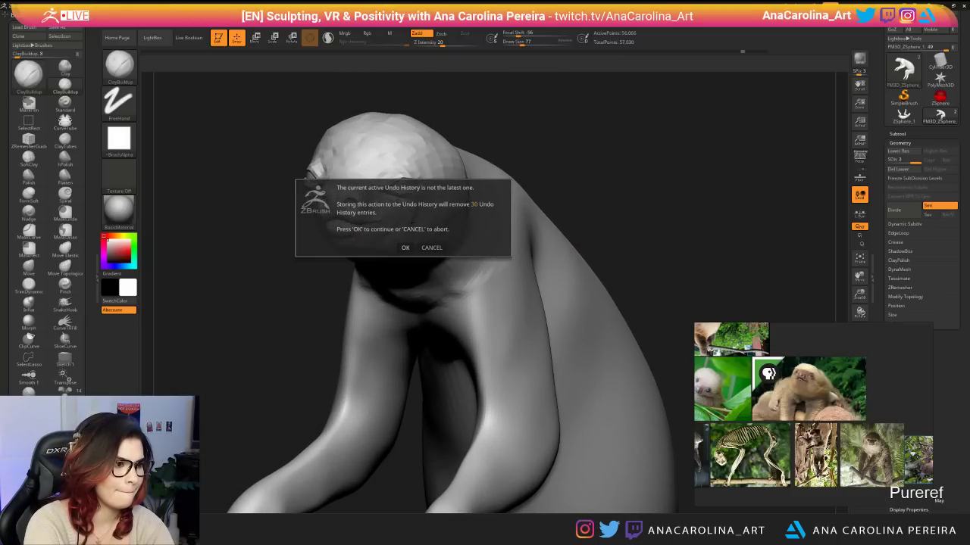
{"action": "left_click", "coordinate": [410, 245]}
{"action": "left_click", "coordinate": [407, 246]}
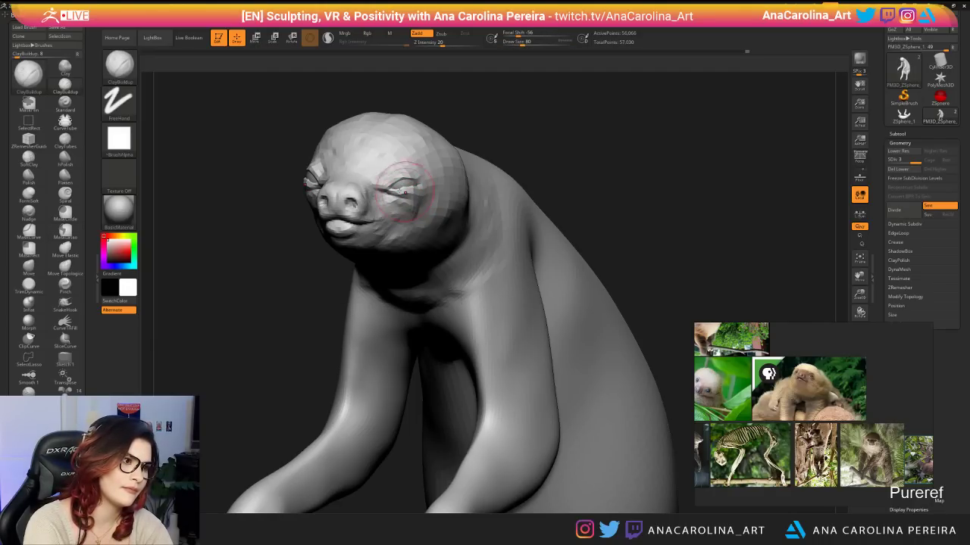
{"action": "left_click_drag", "start_coordinate": [402, 192], "coordinate": [419, 188]}
{"action": "mouse_move", "coordinate": [499, 126]}
{"action": "left_mouse_down", "text": "shift"}
{"action": "mouse_move", "coordinate": [606, 181]}
{"action": "mouse_move", "coordinate": [715, 201]}
{"action": "left_mouse_up", "text": "shift"}
{"action": "key", "text": "ctrl+z"}
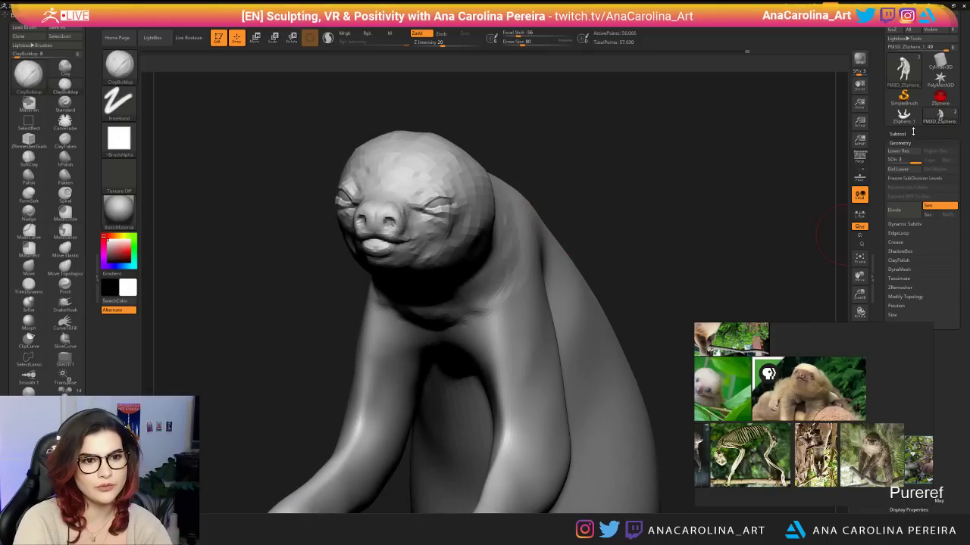
Duplicate the sloth body subtool.
{"action": "left_click", "coordinate": [913, 132]}
{"action": "left_click_drag", "start_coordinate": [879, 220], "coordinate": [902, 183]}
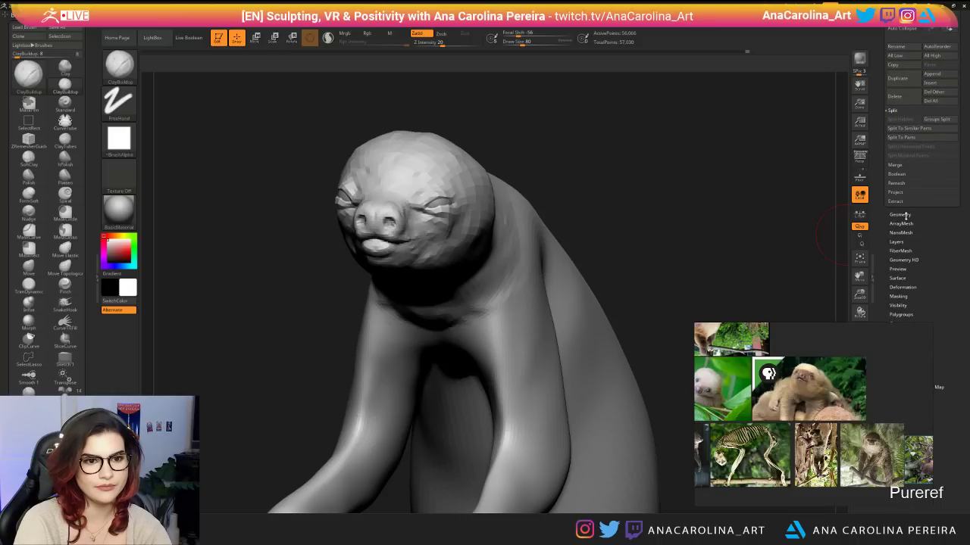
{"action": "left_click", "coordinate": [896, 200]}
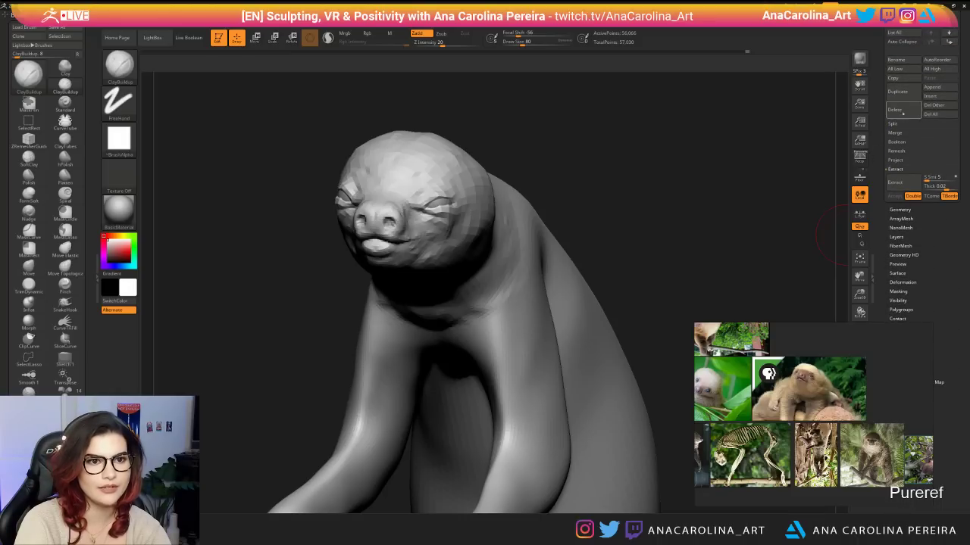
{"action": "left_click_drag", "start_coordinate": [877, 126], "coordinate": [881, 156]}
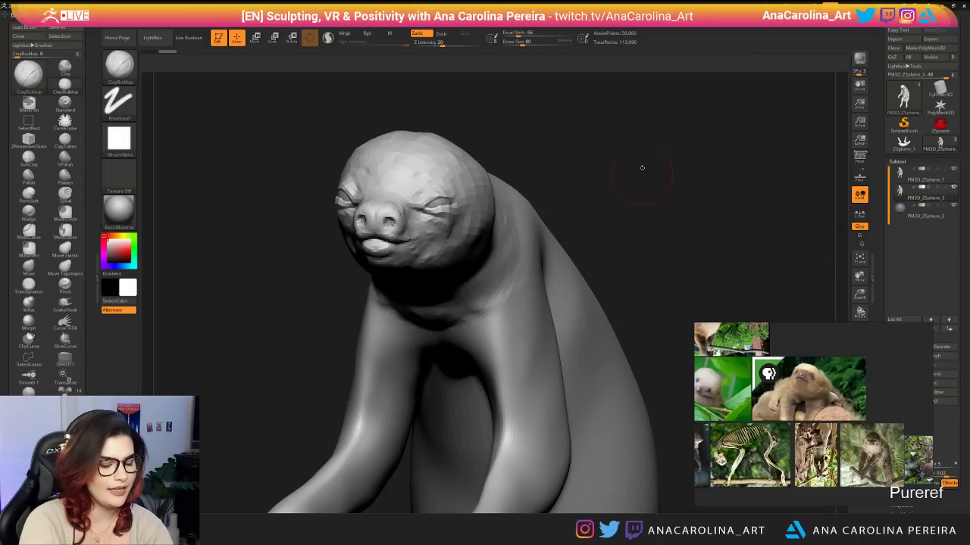
Try sculpting the area below the eye in Sculptris Pro mode with ClayBuildup at draw size 68.
{"action": "left_click_drag", "start_coordinate": [640, 167], "coordinate": [632, 155]}
{"action": "key", "text": "backslash"}
{"action": "key", "text": "space"}
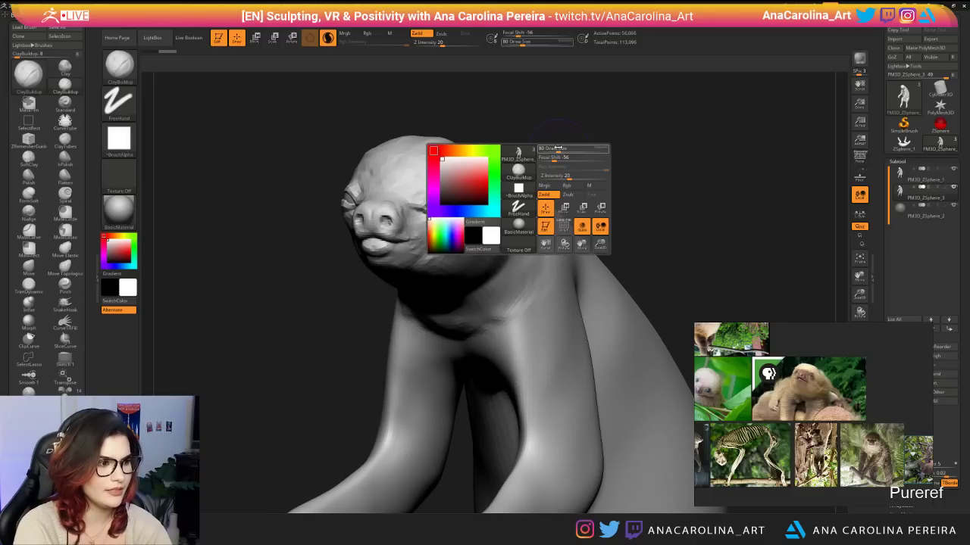
{"action": "mouse_move", "coordinate": [556, 148]}
{"action": "left_mouse_down"}
{"action": "mouse_move", "coordinate": [575, 132]}
{"action": "mouse_move", "coordinate": [595, 189]}
{"action": "left_mouse_up"}
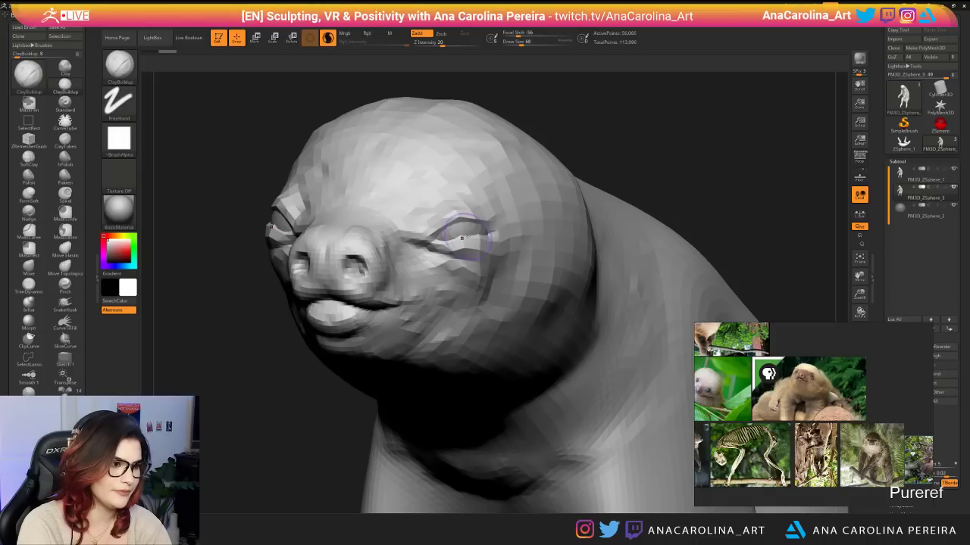
{"action": "left_click_drag", "start_coordinate": [463, 241], "coordinate": [460, 256], "text": "shift"}
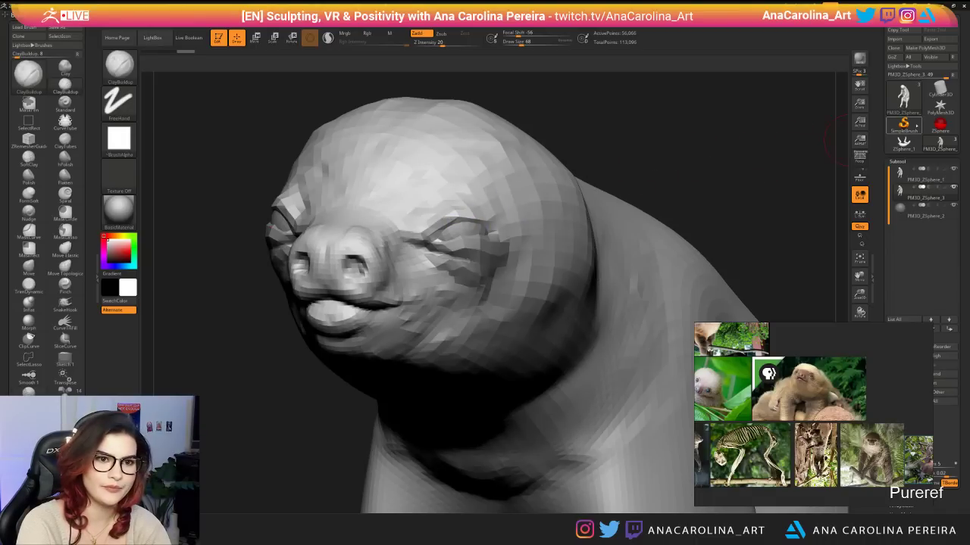
Hide the original body subtool and delete the lower subdivision levels of the duplicate.
{"action": "left_click", "coordinate": [953, 173]}
{"action": "left_click_drag", "start_coordinate": [884, 180], "coordinate": [886, 239]}
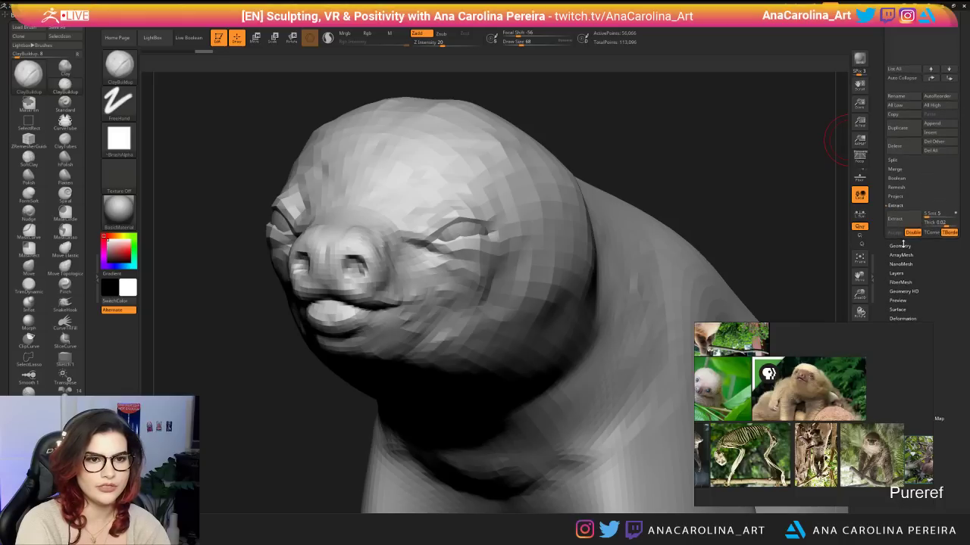
{"action": "left_click", "coordinate": [901, 245]}
{"action": "left_click_drag", "start_coordinate": [886, 202], "coordinate": [884, 246]}
{"action": "left_click", "coordinate": [900, 129]}
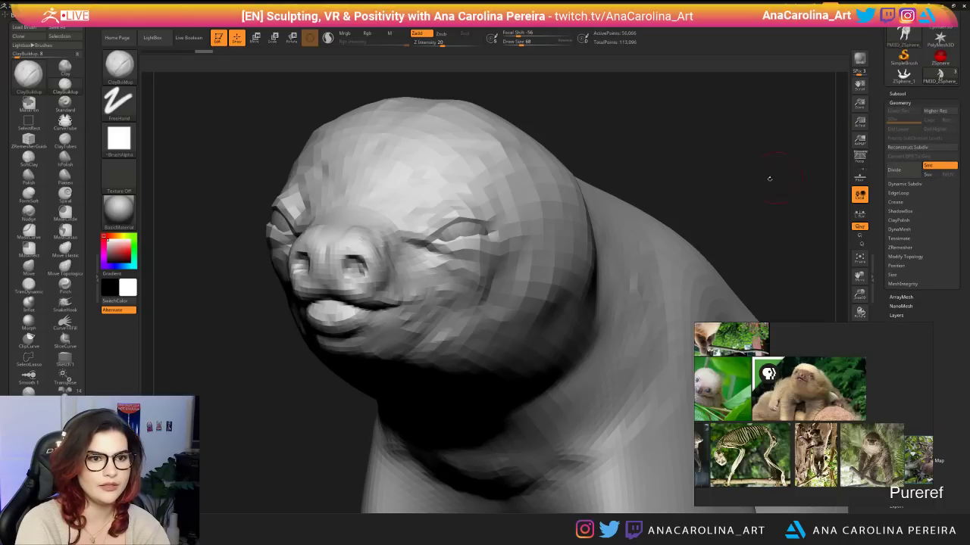
Smooth the creases around the eye and cheek in Sculptris Pro mode.
{"action": "left_click_drag", "start_coordinate": [719, 175], "coordinate": [664, 175]}
{"action": "mouse_move", "coordinate": [413, 238]}
{"action": "left_mouse_down", "text": "shift"}
{"action": "mouse_move", "coordinate": [489, 229]}
{"action": "mouse_move", "coordinate": [490, 256]}
{"action": "left_mouse_up", "text": "shift"}
{"action": "key", "text": "space"}
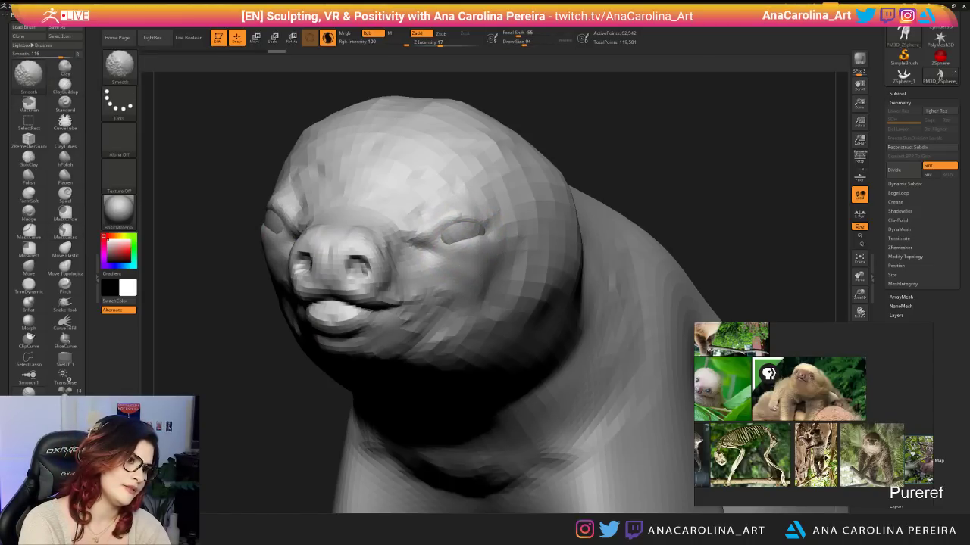
Smooth the brow area and carve the upper eyelid edge around the eye with DamStandard at draw size 41.
{"action": "left_click_drag", "start_coordinate": [436, 216], "coordinate": [418, 242], "text": "shift"}
{"action": "mouse_move", "coordinate": [617, 159]}
{"action": "left_mouse_down"}
{"action": "mouse_move", "coordinate": [523, 161]}
{"action": "mouse_move", "coordinate": [594, 160]}
{"action": "left_mouse_up"}
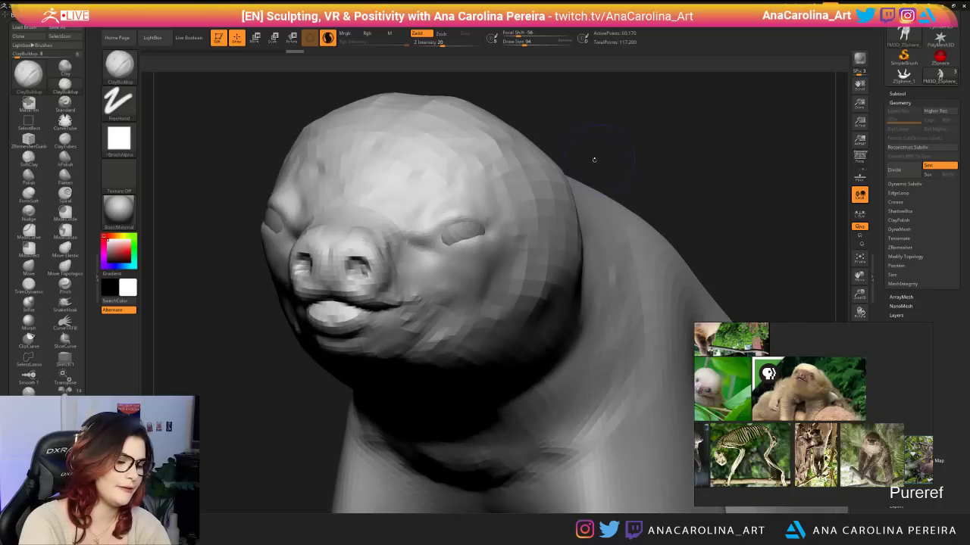
{"action": "key", "text": "b"}
{"action": "key", "text": "d"}
{"action": "key", "text": "s"}
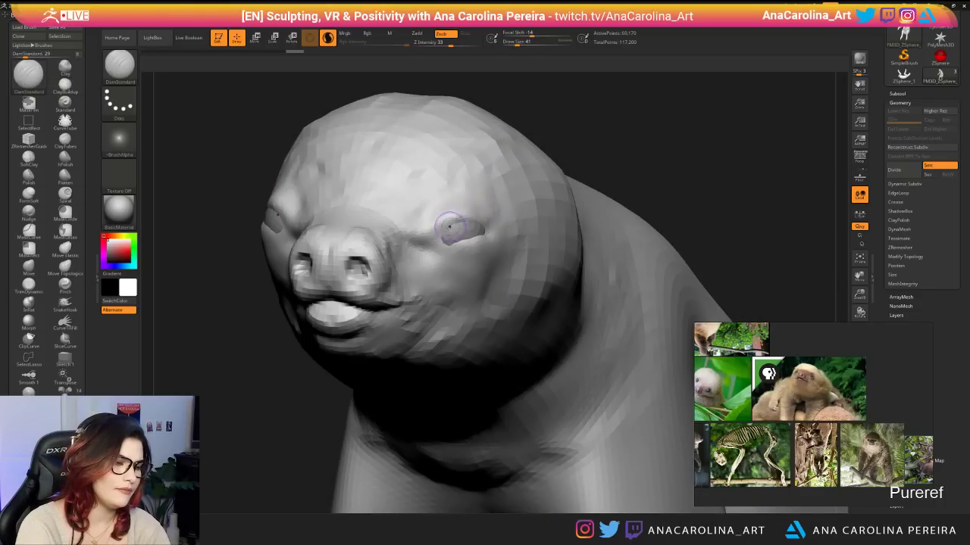
{"action": "mouse_move", "coordinate": [451, 225]}
{"action": "left_mouse_down"}
{"action": "mouse_move", "coordinate": [434, 249]}
{"action": "mouse_move", "coordinate": [459, 225]}
{"action": "mouse_move", "coordinate": [483, 229]}
{"action": "left_mouse_up"}
{"action": "left_click_drag", "start_coordinate": [624, 119], "coordinate": [530, 121]}
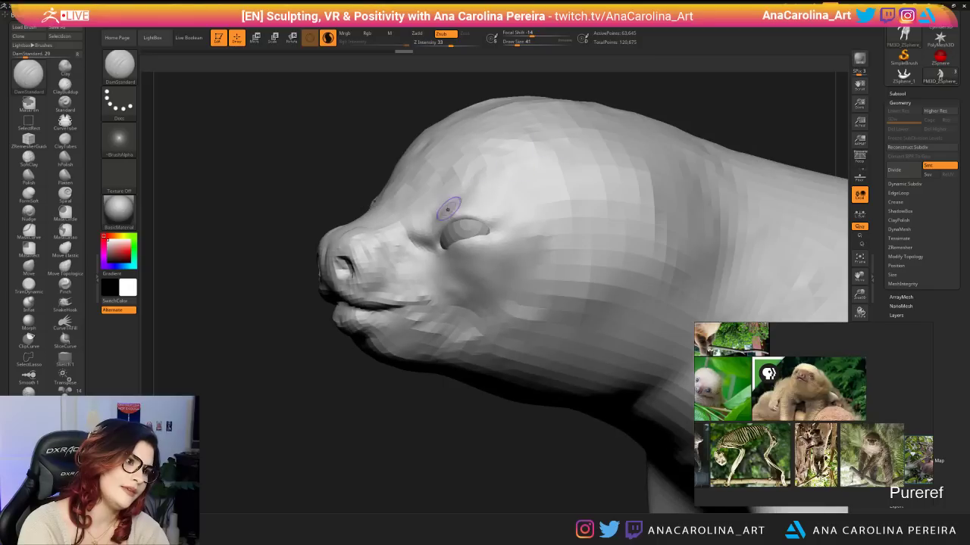
{"action": "mouse_move", "coordinate": [457, 219]}
{"action": "left_mouse_down"}
{"action": "mouse_move", "coordinate": [497, 229]}
{"action": "mouse_move", "coordinate": [486, 236]}
{"action": "left_mouse_up"}
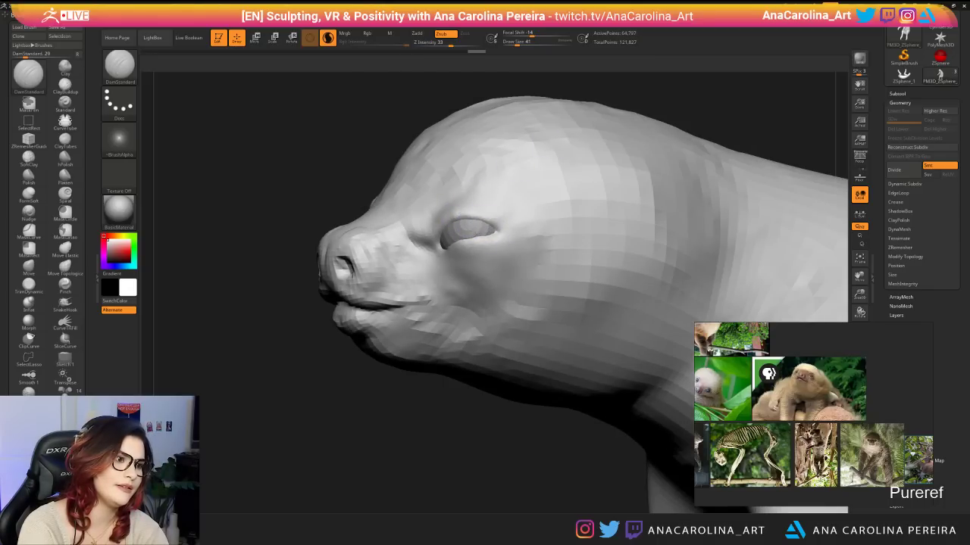
{"action": "mouse_move", "coordinate": [367, 189]}
{"action": "left_mouse_down"}
{"action": "mouse_move", "coordinate": [509, 227]}
{"action": "mouse_move", "coordinate": [494, 256]}
{"action": "mouse_move", "coordinate": [474, 236]}
{"action": "mouse_move", "coordinate": [482, 242]}
{"action": "left_mouse_up"}
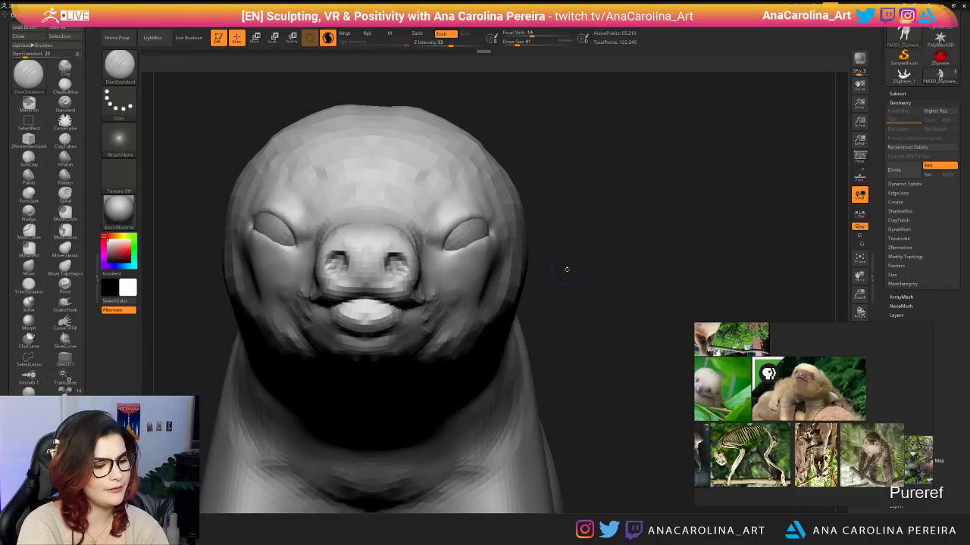
Pull the eyelid edge with the SnakeHook brush and undo the last stroke.
{"action": "key", "text": "b"}
{"action": "key", "text": "s"}
{"action": "key", "text": "h"}
{"action": "key", "text": "space"}
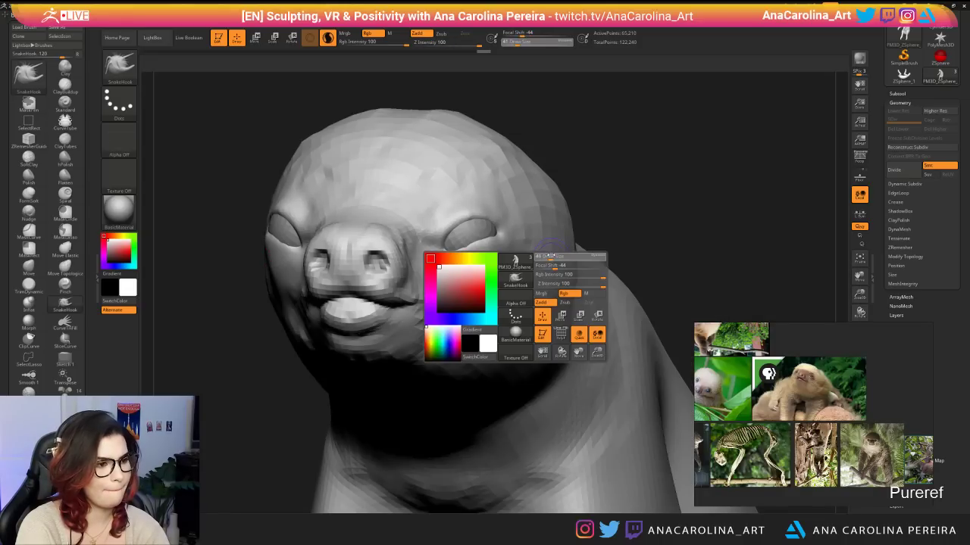
{"action": "left_click_drag", "start_coordinate": [448, 245], "coordinate": [471, 245]}
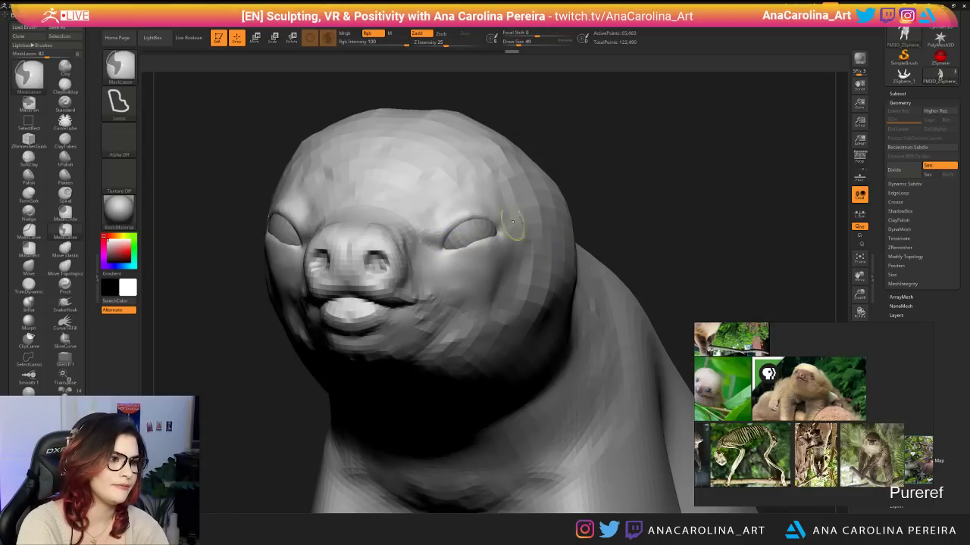
{"action": "left_click_drag", "start_coordinate": [606, 222], "coordinate": [608, 152]}
{"action": "left_click_drag", "start_coordinate": [567, 209], "coordinate": [562, 180]}
{"action": "key", "text": "ctrl+z"}
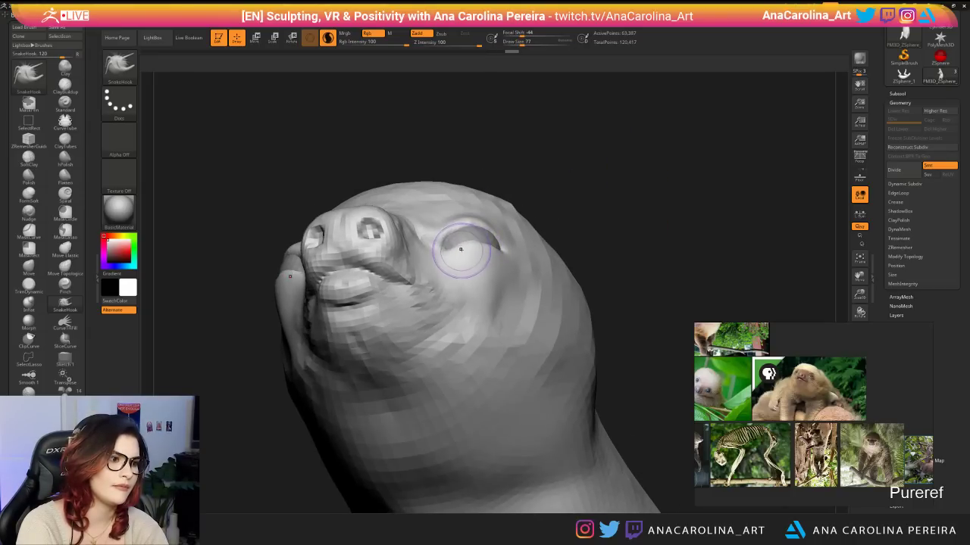
Reshape the lower eyelid and outer eye corner with SnakeHook at draw sizes 77 and 56.
{"action": "left_click_drag", "start_coordinate": [461, 247], "coordinate": [464, 247]}
{"action": "key", "text": "space"}
{"action": "mouse_move", "coordinate": [621, 182]}
{"action": "left_mouse_down"}
{"action": "mouse_move", "coordinate": [659, 250]}
{"action": "mouse_move", "coordinate": [606, 246]}
{"action": "left_mouse_up"}
{"action": "left_click_drag", "start_coordinate": [470, 247], "coordinate": [477, 239]}
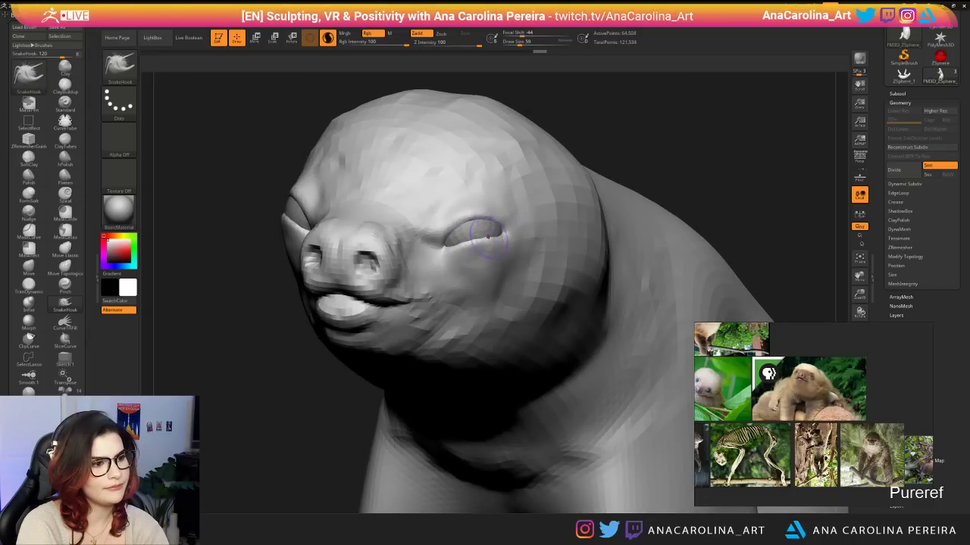
{"action": "mouse_move", "coordinate": [638, 145]}
{"action": "left_mouse_down"}
{"action": "mouse_move", "coordinate": [504, 242]}
{"action": "mouse_move", "coordinate": [485, 237]}
{"action": "left_mouse_up"}
{"action": "mouse_move", "coordinate": [509, 94]}
{"action": "left_mouse_down"}
{"action": "mouse_move", "coordinate": [570, 93]}
{"action": "mouse_move", "coordinate": [569, 64]}
{"action": "mouse_move", "coordinate": [556, 161]}
{"action": "mouse_move", "coordinate": [500, 219]}
{"action": "left_mouse_up"}
Turn off Sculptris Pro mode and pull the volume below the eye with SnakeHook at draw size 154.
{"action": "key", "text": "ctrl"}
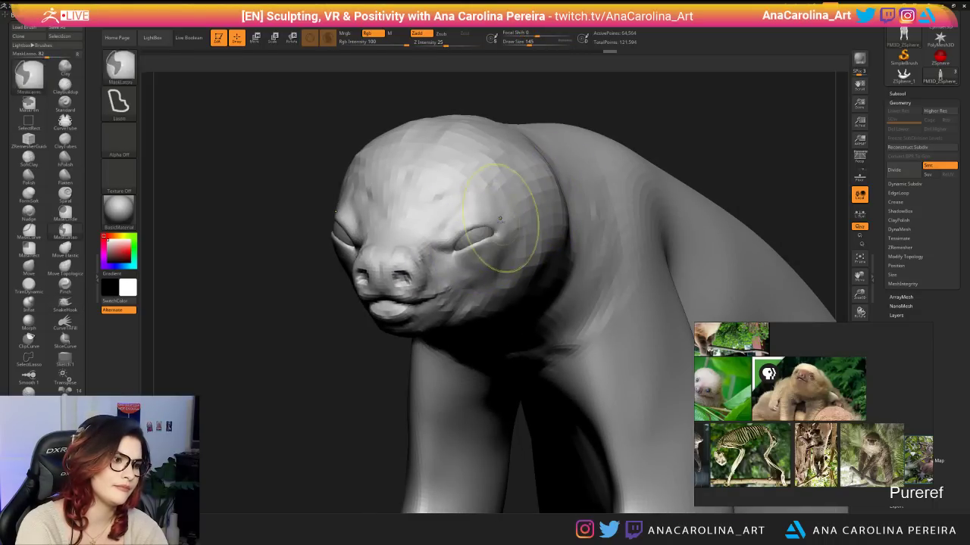
{"action": "left_click_drag", "start_coordinate": [624, 134], "coordinate": [673, 106]}
{"action": "key", "text": "space"}
{"action": "left_click_drag", "start_coordinate": [491, 250], "coordinate": [494, 250]}
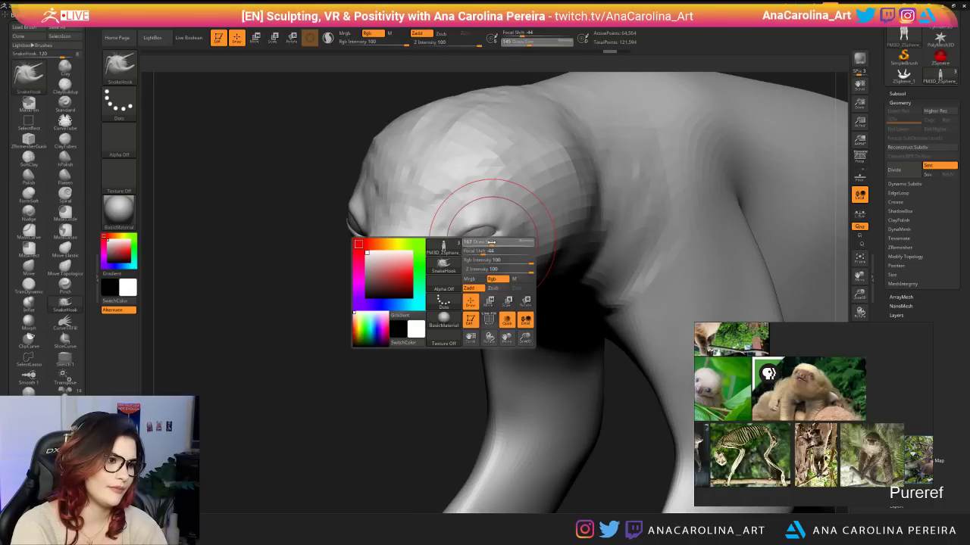
{"action": "left_click_drag", "start_coordinate": [440, 363], "coordinate": [412, 397]}
{"action": "left_click_drag", "start_coordinate": [492, 244], "coordinate": [491, 239]}
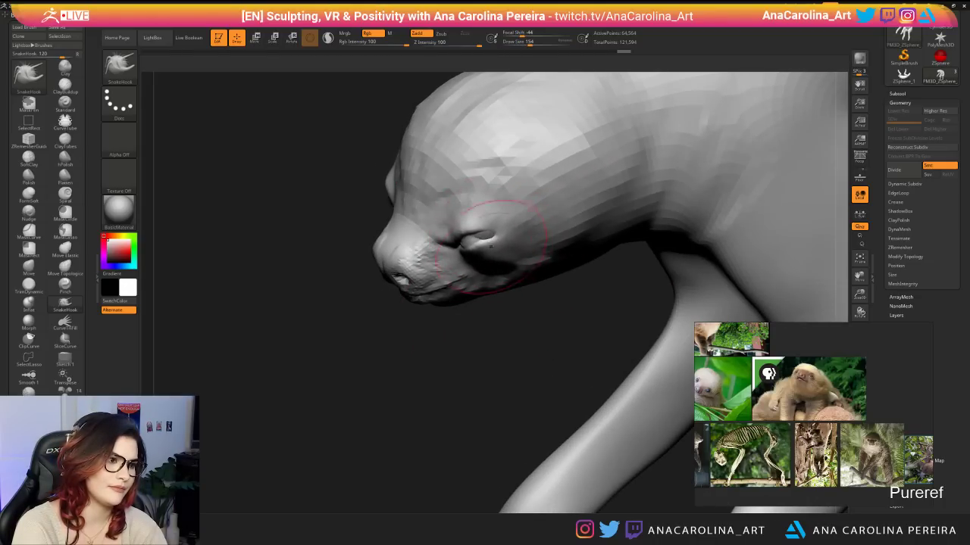
{"action": "left_click_drag", "start_coordinate": [318, 356], "coordinate": [443, 356]}
{"action": "left_click_drag", "start_coordinate": [493, 234], "coordinate": [492, 228]}
Refine the lower lid and outer eye corner from several angles with SnakeHook at draw size 97.
{"action": "key", "text": "space"}
{"action": "mouse_move", "coordinate": [591, 144]}
{"action": "left_mouse_down"}
{"action": "mouse_move", "coordinate": [671, 140]}
{"action": "mouse_move", "coordinate": [719, 189]}
{"action": "left_mouse_up"}
{"action": "left_click_drag", "start_coordinate": [350, 262], "coordinate": [355, 269]}
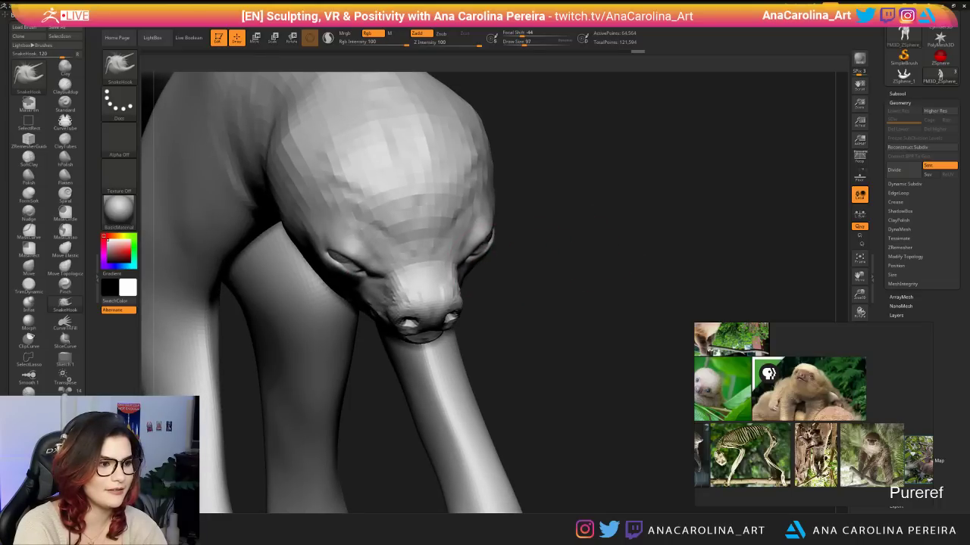
{"action": "left_click_drag", "start_coordinate": [484, 243], "coordinate": [492, 234]}
{"action": "mouse_move", "coordinate": [547, 349]}
{"action": "left_mouse_down"}
{"action": "mouse_move", "coordinate": [558, 276]}
{"action": "mouse_move", "coordinate": [523, 227]}
{"action": "mouse_move", "coordinate": [544, 151]}
{"action": "mouse_move", "coordinate": [580, 168]}
{"action": "left_mouse_up"}
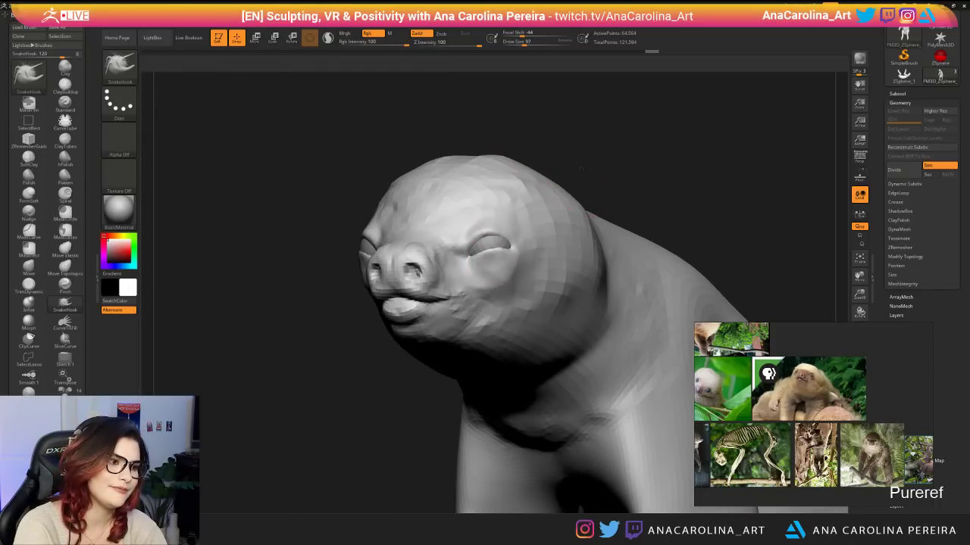
{"action": "left_click_drag", "start_coordinate": [503, 258], "coordinate": [512, 248]}
Switch the sculpting brush to ClayBuildup.
{"action": "mouse_move", "coordinate": [597, 156]}
{"action": "left_mouse_down"}
{"action": "mouse_move", "coordinate": [667, 150]}
{"action": "mouse_move", "coordinate": [601, 191]}
{"action": "left_mouse_up"}
{"action": "key", "text": "b"}
{"action": "key", "text": "b"}
{"action": "key", "text": "v"}
{"action": "key", "text": "b"}
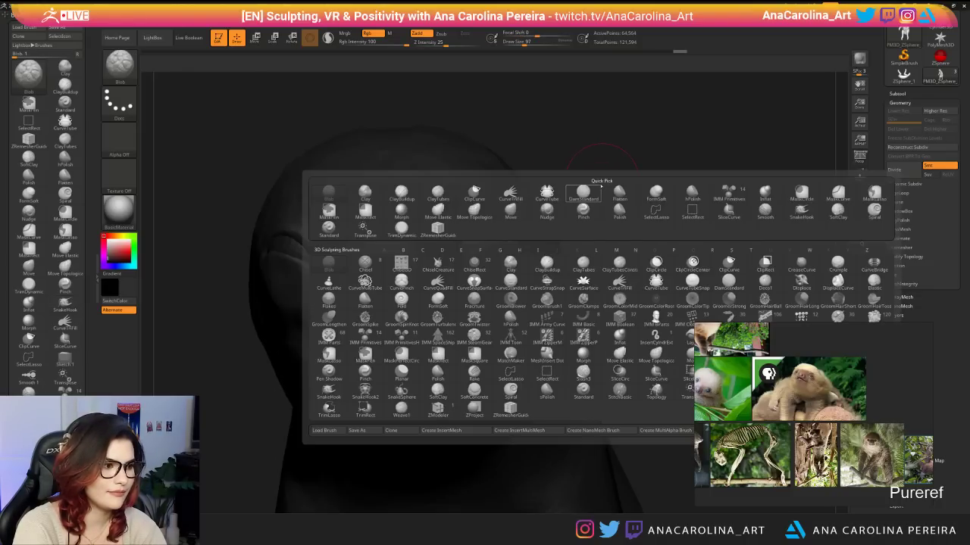
{"action": "key", "text": "c"}
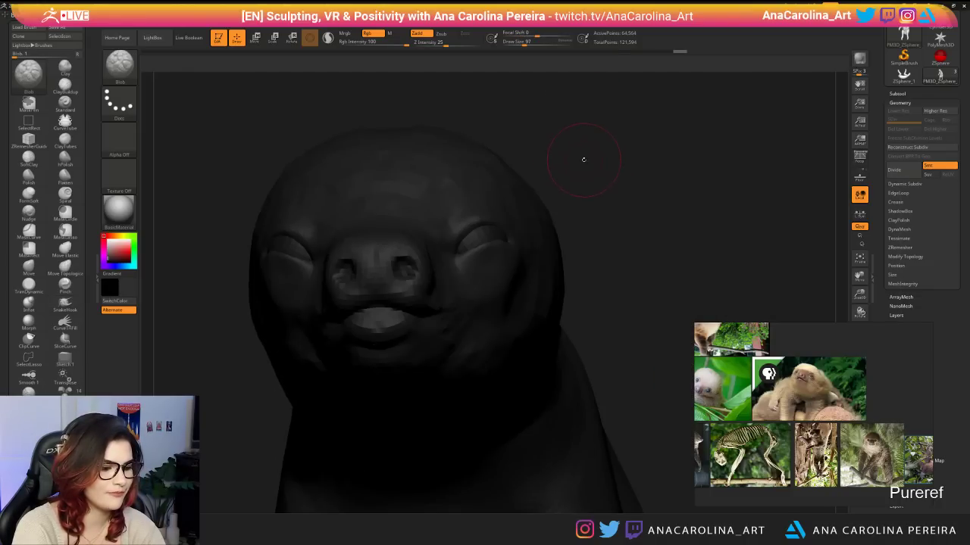
{"action": "key", "text": "b"}
{"action": "key", "text": "c"}
{"action": "key", "text": "b"}
Set the main colour to a light grey to brighten the model.
{"action": "left_click", "coordinate": [132, 281]}
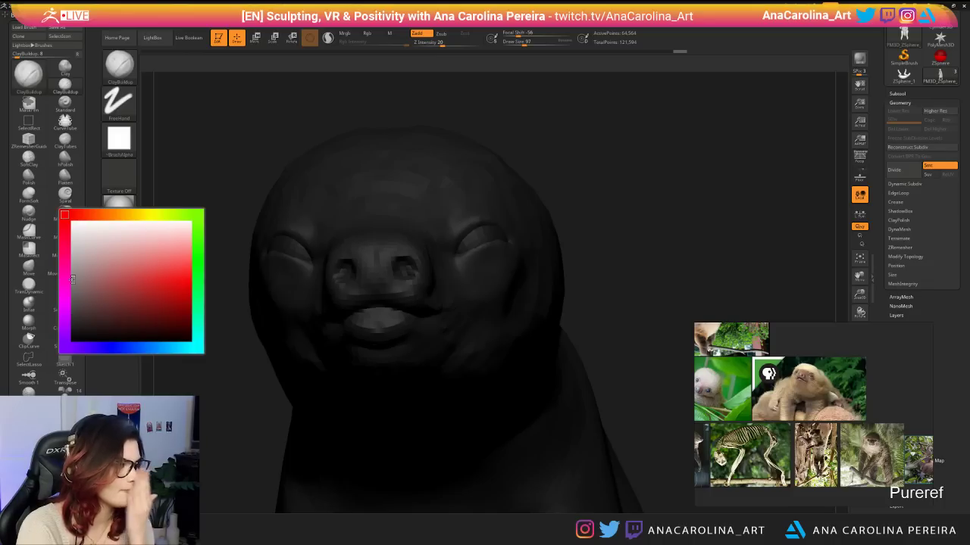
{"action": "left_click", "coordinate": [72, 280]}
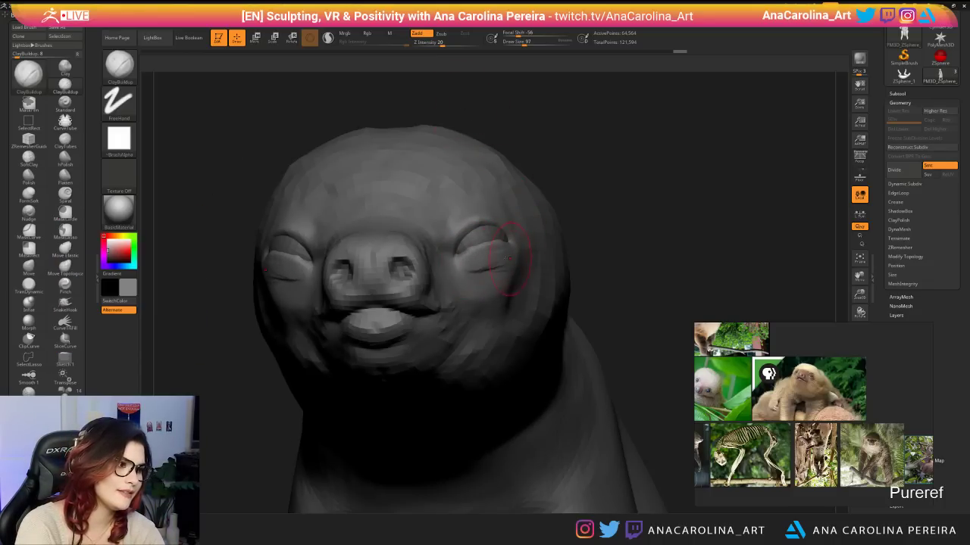
{"action": "left_click", "coordinate": [132, 286]}
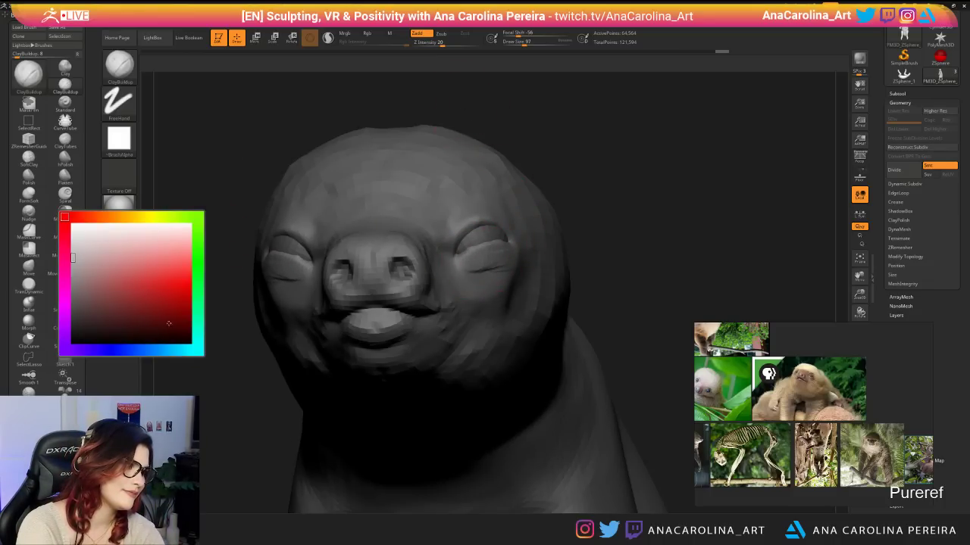
{"action": "left_click", "coordinate": [73, 260]}
Build up a puffy lower eyelid below the eye with ClayBuildup at draw size 97.
{"action": "left_click_drag", "start_coordinate": [468, 271], "coordinate": [497, 272]}
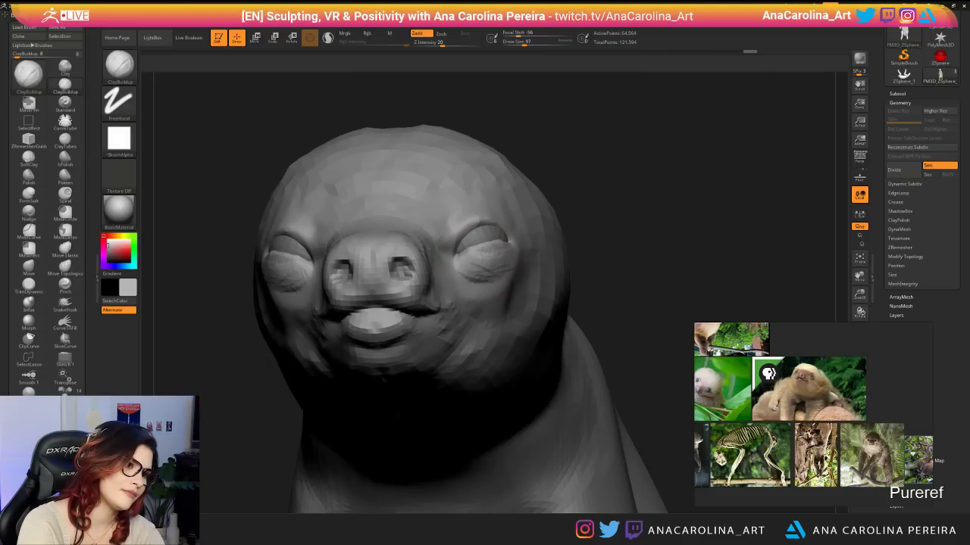
{"action": "left_click_drag", "start_coordinate": [667, 250], "coordinate": [561, 244]}
{"action": "mouse_move", "coordinate": [469, 271]}
{"action": "left_mouse_down"}
{"action": "mouse_move", "coordinate": [522, 279]}
{"action": "mouse_move", "coordinate": [536, 263]}
{"action": "mouse_move", "coordinate": [509, 237]}
{"action": "left_mouse_up"}
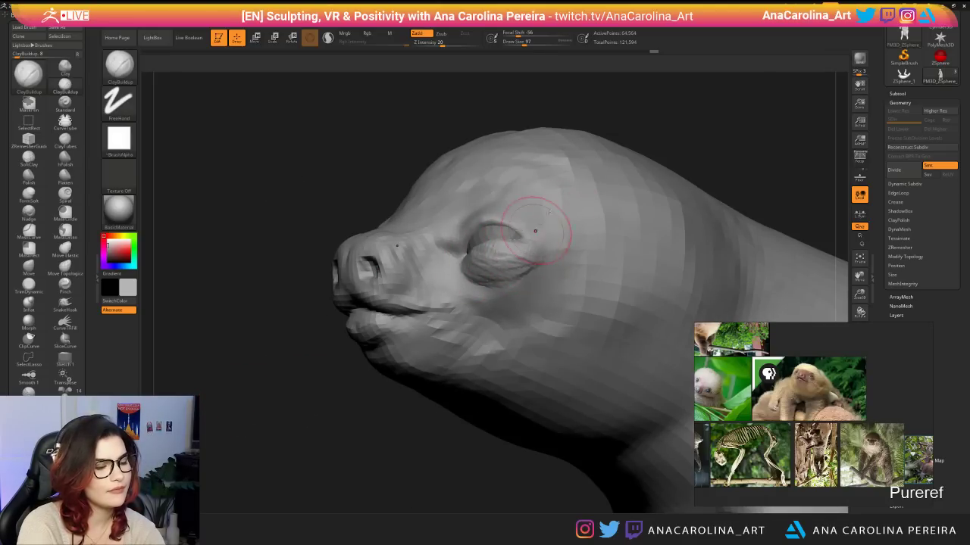
{"action": "mouse_move", "coordinate": [575, 121]}
{"action": "left_mouse_down"}
{"action": "mouse_move", "coordinate": [681, 137]}
{"action": "mouse_move", "coordinate": [627, 160]}
{"action": "left_mouse_up"}
{"action": "left_click_drag", "start_coordinate": [462, 260], "coordinate": [467, 268]}
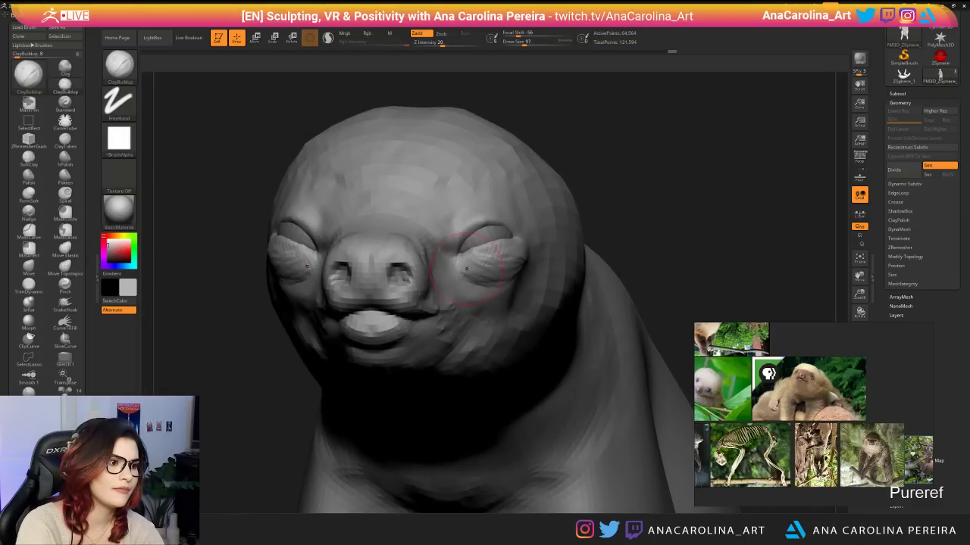
Build up a rim along the upper eyelid with ClayBuildup at draw size 71.
{"action": "left_click_drag", "start_coordinate": [644, 182], "coordinate": [614, 183]}
{"action": "key", "text": "space"}
{"action": "mouse_move", "coordinate": [466, 230]}
{"action": "left_mouse_down"}
{"action": "mouse_move", "coordinate": [447, 242]}
{"action": "mouse_move", "coordinate": [439, 226]}
{"action": "mouse_move", "coordinate": [485, 225]}
{"action": "left_mouse_up"}
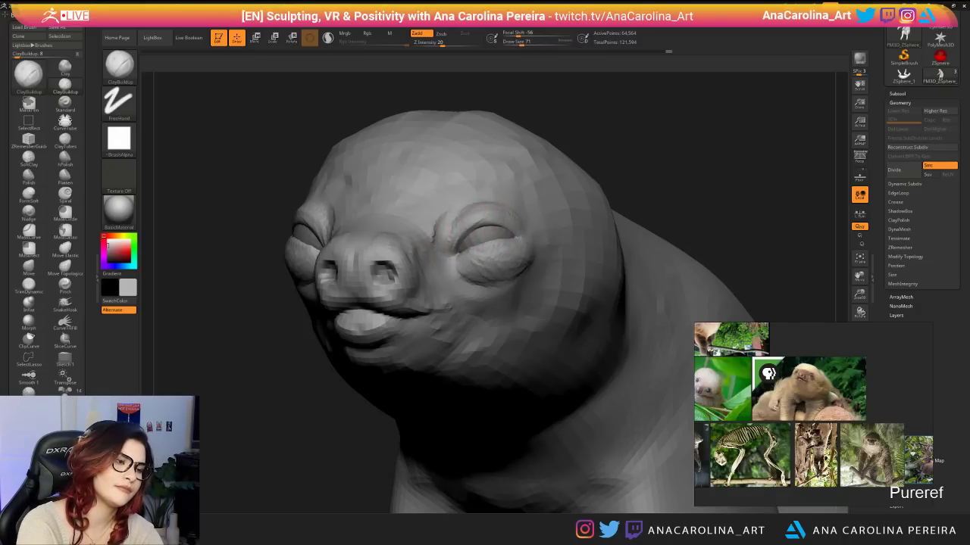
Extend the volume from the lower eyelid back and down into the cheek with ClayBuildup.
{"action": "mouse_move", "coordinate": [591, 144]}
{"action": "left_mouse_down"}
{"action": "mouse_move", "coordinate": [658, 139]}
{"action": "mouse_move", "coordinate": [606, 132]}
{"action": "mouse_move", "coordinate": [612, 197]}
{"action": "left_mouse_up"}
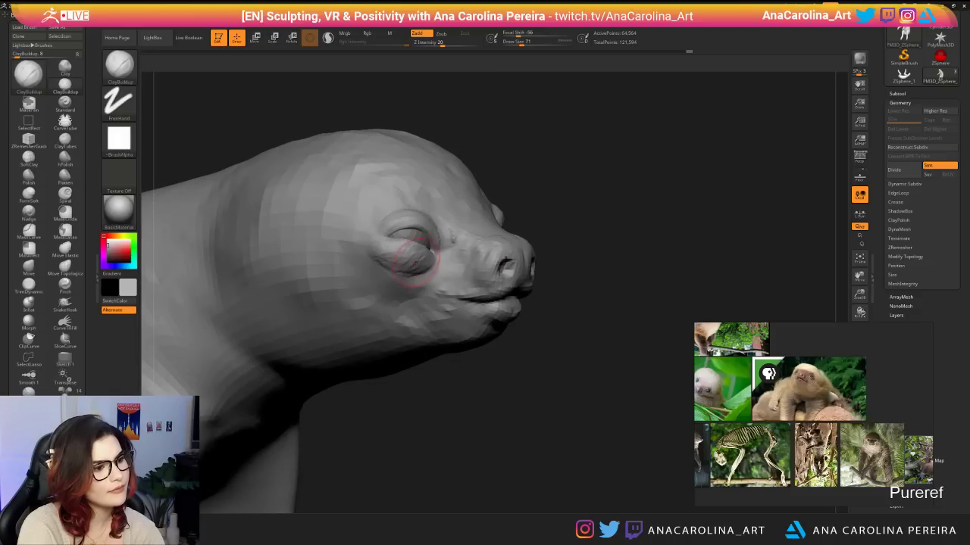
{"action": "key", "text": "space"}
{"action": "mouse_move", "coordinate": [415, 262]}
{"action": "left_mouse_down"}
{"action": "mouse_move", "coordinate": [424, 263]}
{"action": "mouse_move", "coordinate": [385, 256]}
{"action": "mouse_move", "coordinate": [392, 263]}
{"action": "mouse_move", "coordinate": [370, 280]}
{"action": "mouse_move", "coordinate": [382, 295]}
{"action": "left_mouse_up"}
{"action": "key", "text": "space"}
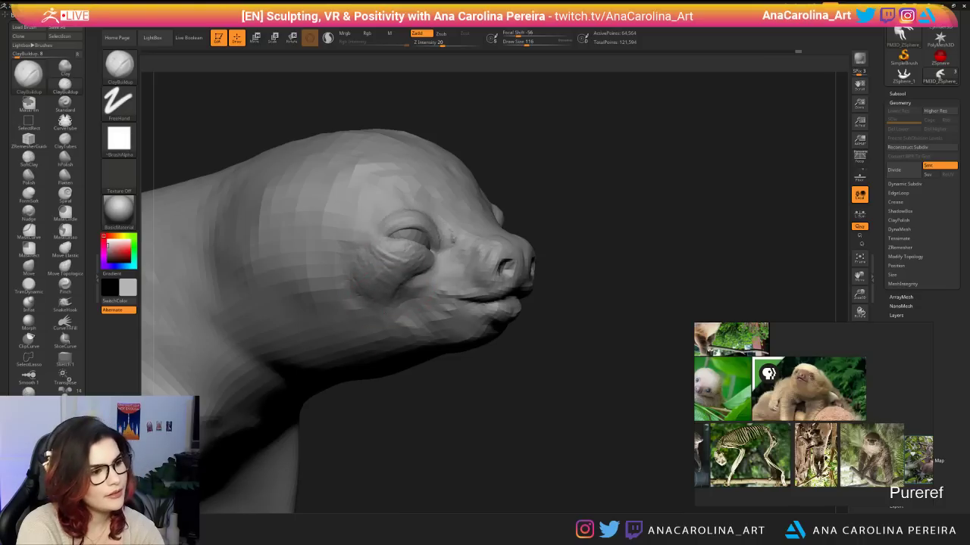
{"action": "mouse_move", "coordinate": [421, 347]}
{"action": "left_mouse_down"}
{"action": "mouse_move", "coordinate": [456, 378]}
{"action": "mouse_move", "coordinate": [485, 363]}
{"action": "left_mouse_up"}
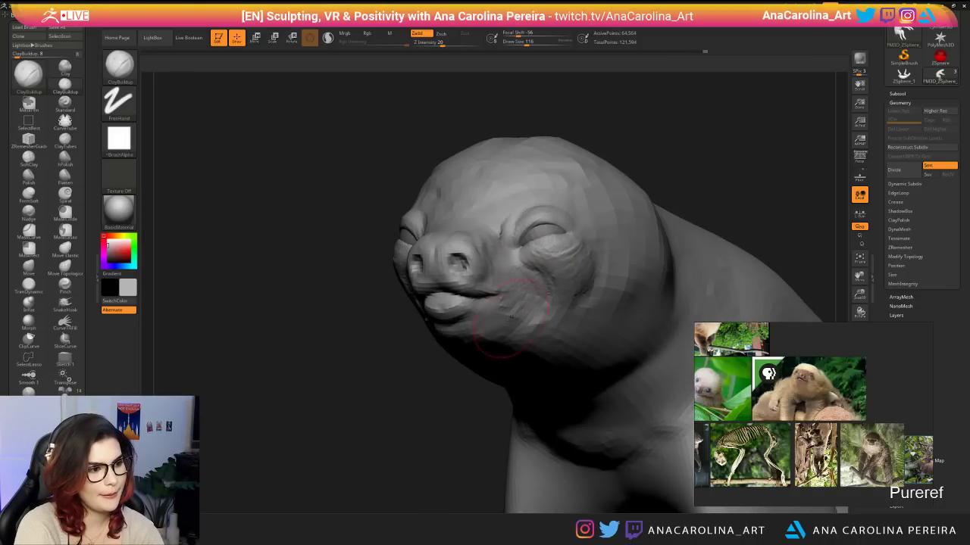
Fill out the cheek between the eye and the mouth with ClayBuildup at draw sizes 90 and 112.
{"action": "mouse_move", "coordinate": [424, 356]}
{"action": "left_mouse_down", "text": "alt"}
{"action": "mouse_move", "coordinate": [396, 353]}
{"action": "mouse_move", "coordinate": [523, 341]}
{"action": "mouse_move", "coordinate": [544, 306]}
{"action": "mouse_move", "coordinate": [502, 325]}
{"action": "mouse_move", "coordinate": [503, 350]}
{"action": "left_mouse_up", "text": "alt"}
{"action": "key", "text": "space"}
{"action": "left_click_drag", "start_coordinate": [546, 301], "coordinate": [544, 301]}
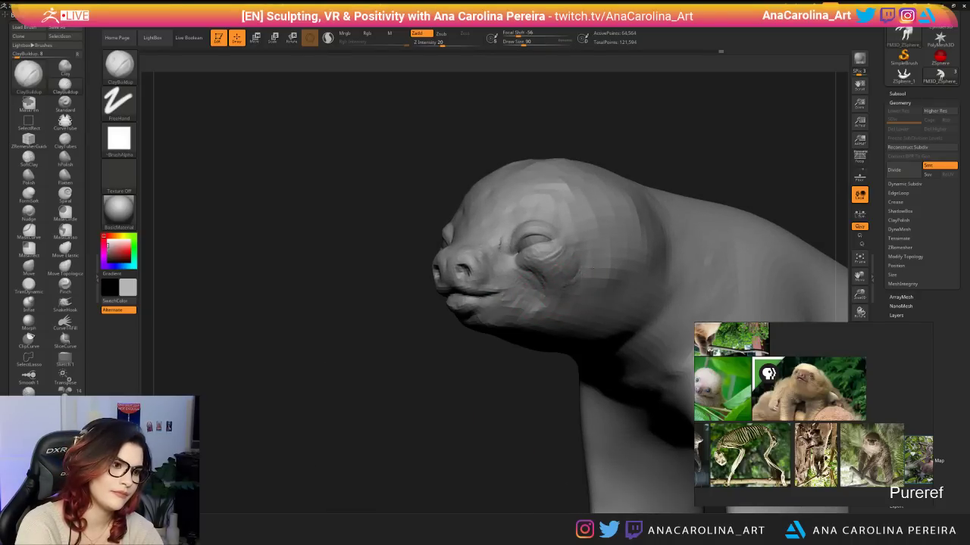
{"action": "key", "text": "space"}
{"action": "left_click_drag", "start_coordinate": [574, 272], "coordinate": [567, 281]}
{"action": "right_click_drag", "start_coordinate": [530, 308], "coordinate": [557, 314]}
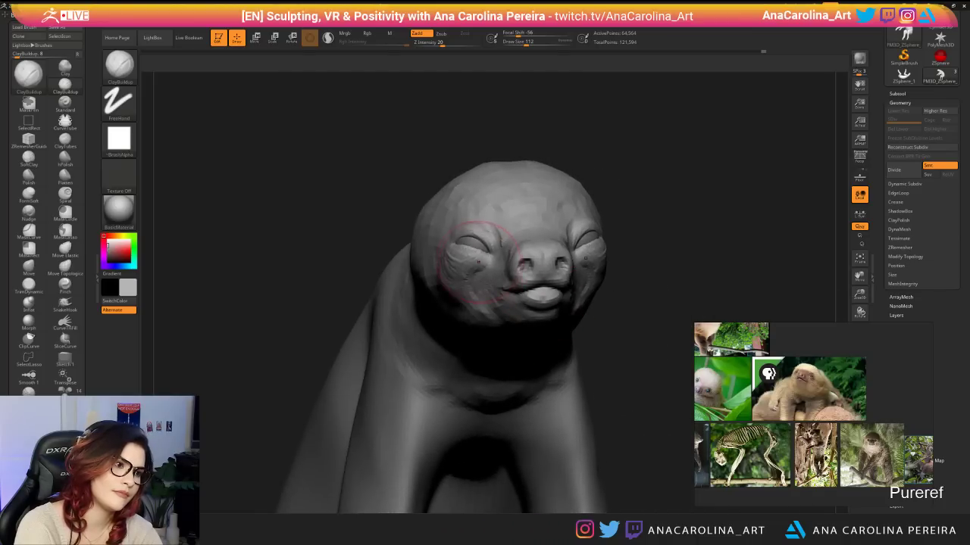
{"action": "mouse_move", "coordinate": [478, 262]}
{"action": "left_mouse_down"}
{"action": "mouse_move", "coordinate": [462, 293]}
{"action": "mouse_move", "coordinate": [491, 298]}
{"action": "left_mouse_up"}
{"action": "right_click_drag", "start_coordinate": [668, 288], "coordinate": [640, 290]}
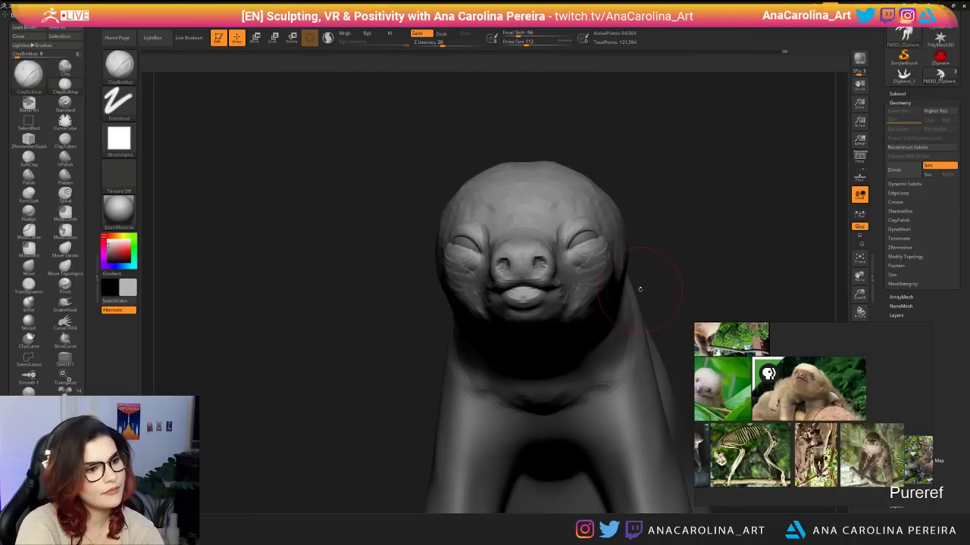
Turn on Sculptris Pro mode and build up the brow and forehead above the eyes with ClayBuildup at draw size 62.
{"action": "mouse_move", "coordinate": [670, 249]}
{"action": "right_mouse_down"}
{"action": "mouse_move", "coordinate": [600, 247]}
{"action": "mouse_move", "coordinate": [638, 244]}
{"action": "right_mouse_up"}
{"action": "key", "text": "space"}
{"action": "mouse_move", "coordinate": [567, 204]}
{"action": "left_mouse_down"}
{"action": "mouse_move", "coordinate": [547, 195]}
{"action": "mouse_move", "coordinate": [535, 206]}
{"action": "mouse_move", "coordinate": [564, 200]}
{"action": "left_mouse_up"}
{"action": "key", "text": "backslash"}
{"action": "right_click_drag", "start_coordinate": [552, 164], "coordinate": [650, 163]}
{"action": "mouse_move", "coordinate": [497, 211]}
{"action": "left_mouse_down"}
{"action": "mouse_move", "coordinate": [477, 210]}
{"action": "mouse_move", "coordinate": [498, 201]}
{"action": "mouse_move", "coordinate": [524, 219]}
{"action": "left_mouse_up"}
{"action": "right_click_drag", "start_coordinate": [682, 236], "coordinate": [561, 246]}
{"action": "right_click_drag", "start_coordinate": [691, 294], "coordinate": [656, 297]}
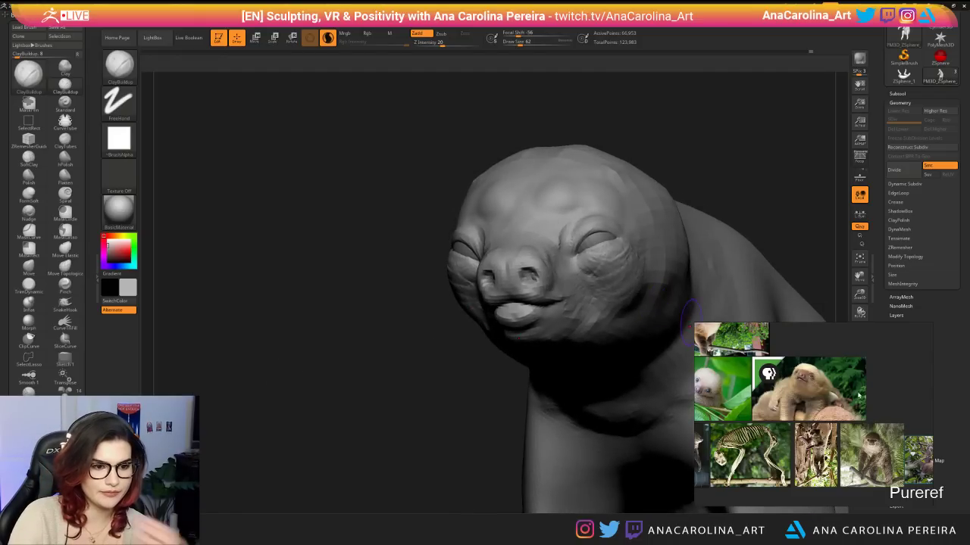
Enlarge the sloth face photo in PureRef as reference and build up the bridge of the nose with ClayBuildup.
{"action": "scroll", "coordinate": [827, 387], "scroll_direction": "up", "scroll_amount": 6}
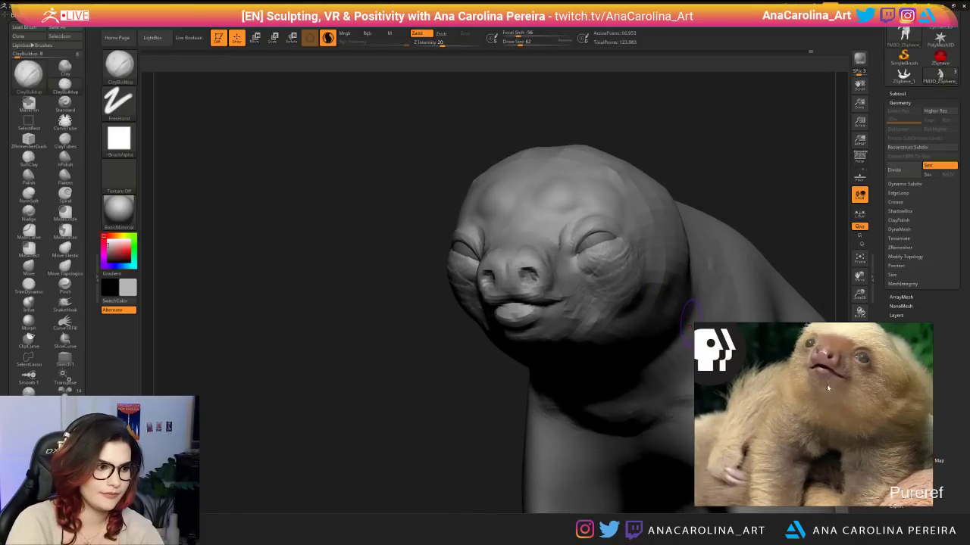
{"action": "right_click_drag", "start_coordinate": [361, 414], "coordinate": [366, 398]}
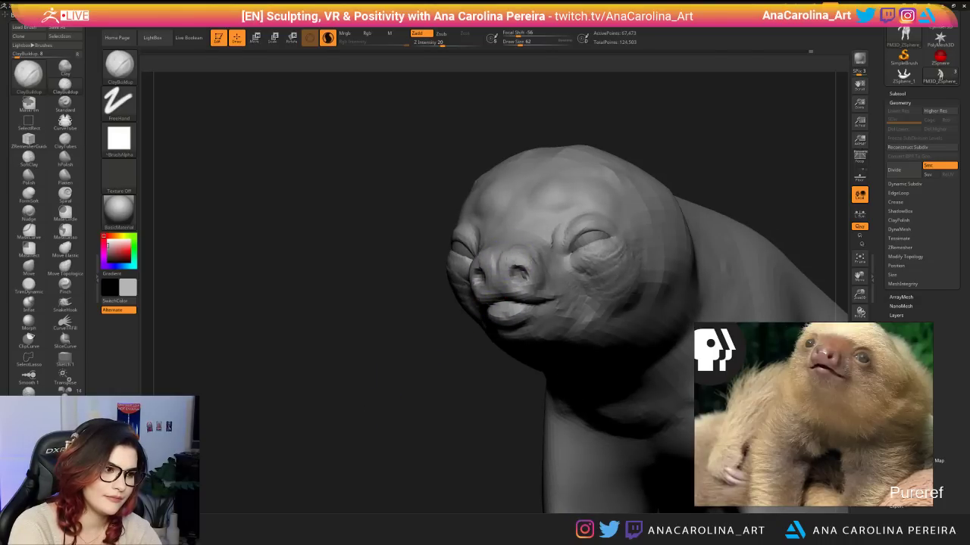
{"action": "mouse_move", "coordinate": [504, 278]}
{"action": "left_mouse_down"}
{"action": "mouse_move", "coordinate": [527, 274]}
{"action": "mouse_move", "coordinate": [530, 294]}
{"action": "mouse_move", "coordinate": [489, 286]}
{"action": "mouse_move", "coordinate": [492, 257]}
{"action": "mouse_move", "coordinate": [517, 247]}
{"action": "left_mouse_up"}
{"action": "key", "text": "space"}
{"action": "right_click_drag", "start_coordinate": [517, 247], "coordinate": [518, 263]}
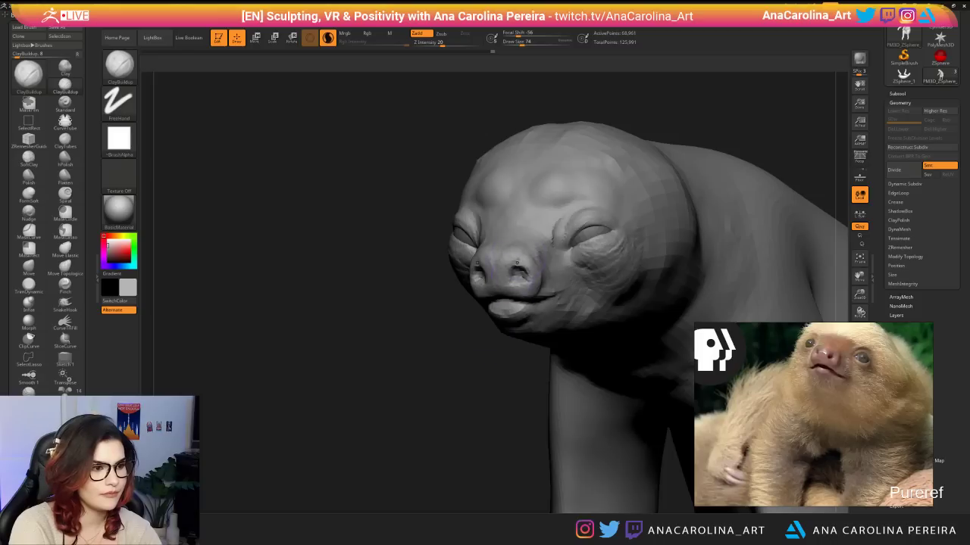
Build up and smooth the muzzle between the nose, eyes and mouth with ClayBuildup, smoothing at draw size 90.
{"action": "key", "text": "space"}
{"action": "mouse_move", "coordinate": [515, 209]}
{"action": "left_mouse_down"}
{"action": "mouse_move", "coordinate": [535, 199]}
{"action": "mouse_move", "coordinate": [527, 276]}
{"action": "left_mouse_up"}
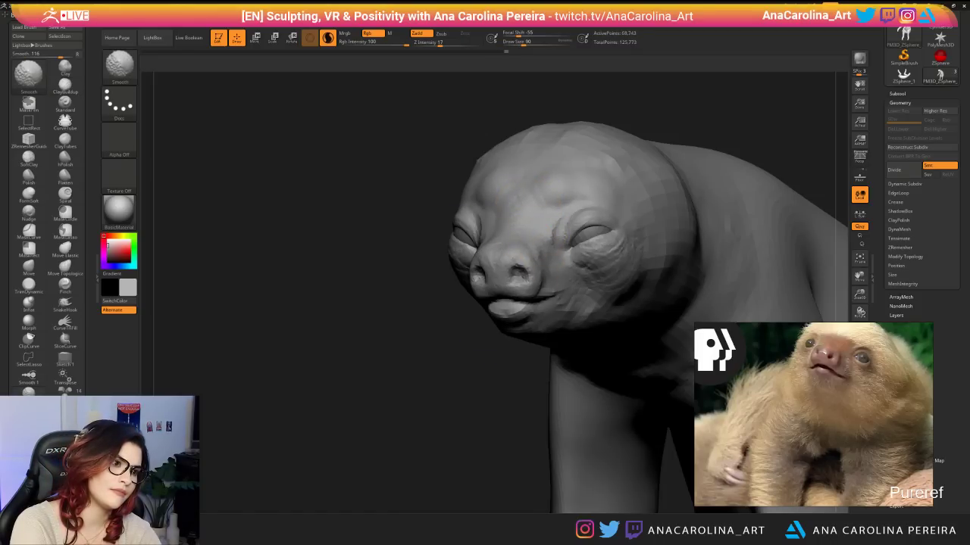
{"action": "mouse_move", "coordinate": [483, 333]}
{"action": "left_mouse_down"}
{"action": "mouse_move", "coordinate": [531, 206]}
{"action": "mouse_move", "coordinate": [515, 241]}
{"action": "left_mouse_up"}
{"action": "key", "text": "space"}
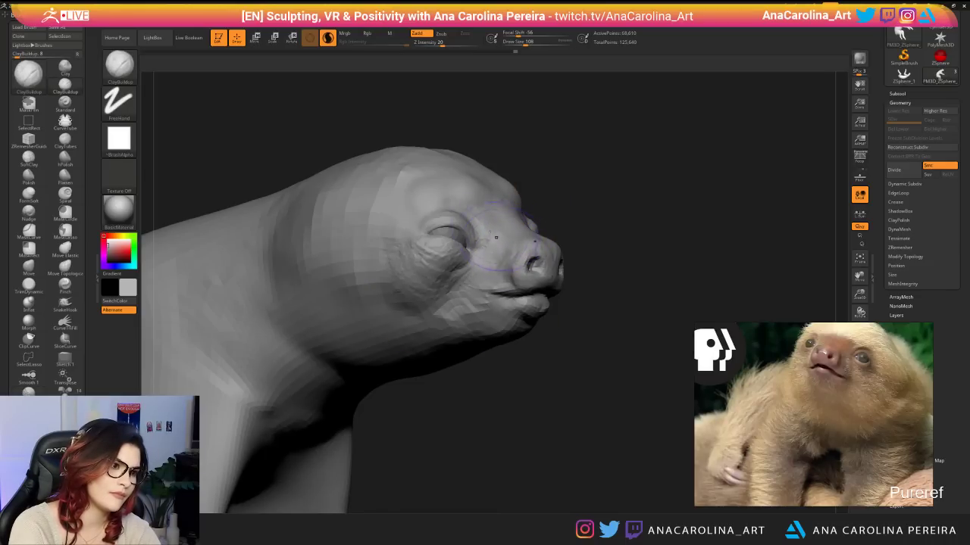
{"action": "mouse_move", "coordinate": [500, 295]}
{"action": "right_mouse_down"}
{"action": "mouse_move", "coordinate": [490, 386]}
{"action": "mouse_move", "coordinate": [468, 355]}
{"action": "mouse_move", "coordinate": [485, 361]}
{"action": "right_mouse_up"}
{"action": "key", "text": "space"}
{"action": "mouse_move", "coordinate": [554, 260]}
{"action": "left_mouse_down"}
{"action": "mouse_move", "coordinate": [476, 255]}
{"action": "mouse_move", "coordinate": [510, 244]}
{"action": "mouse_move", "coordinate": [538, 250]}
{"action": "left_mouse_up"}
Deepen the mouth line towards the corners on both sides with DamStandard at draw size 51.
{"action": "key", "text": "b"}
{"action": "key", "text": "d"}
{"action": "key", "text": "s"}
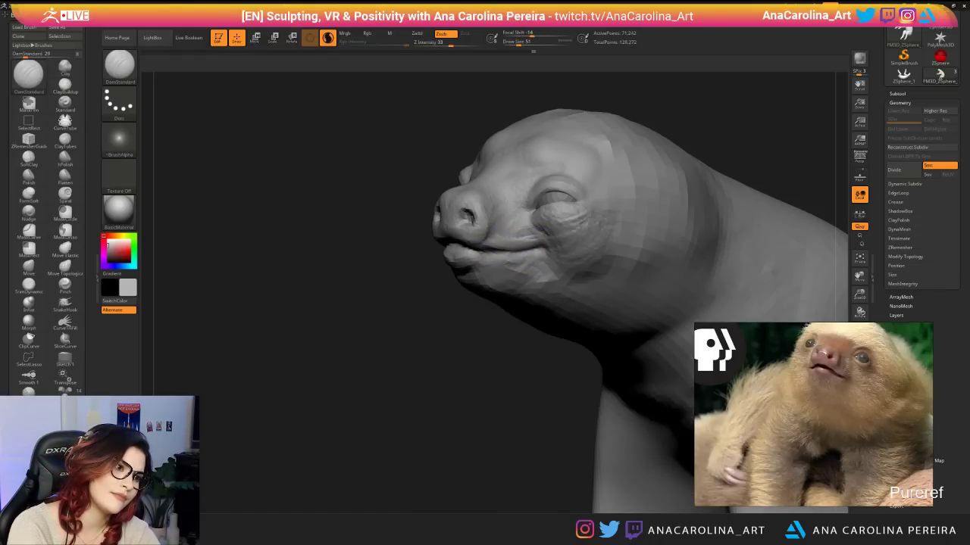
{"action": "left_click", "coordinate": [541, 249]}
{"action": "left_click_drag", "start_coordinate": [318, 257], "coordinate": [453, 259]}
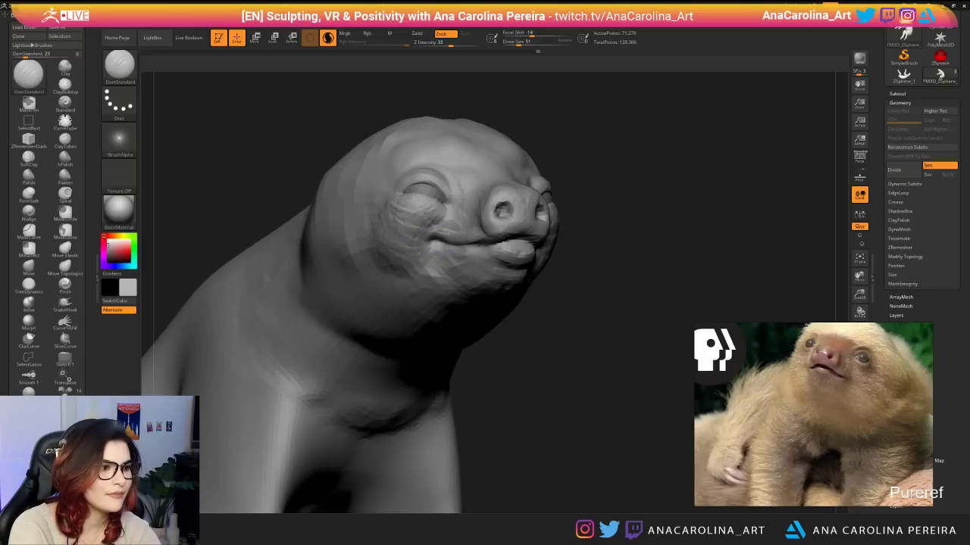
{"action": "left_click_drag", "start_coordinate": [455, 246], "coordinate": [509, 243]}
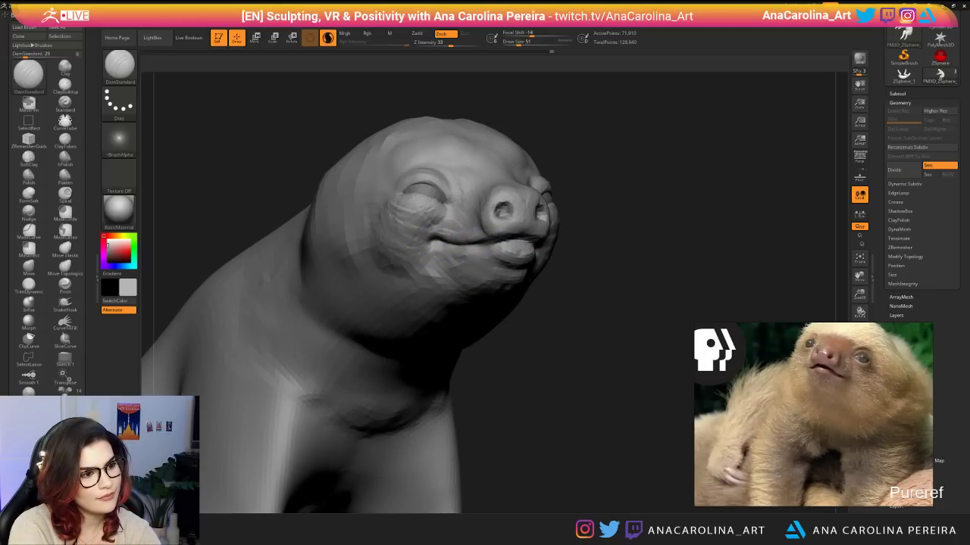
{"action": "left_click_drag", "start_coordinate": [576, 261], "coordinate": [501, 269]}
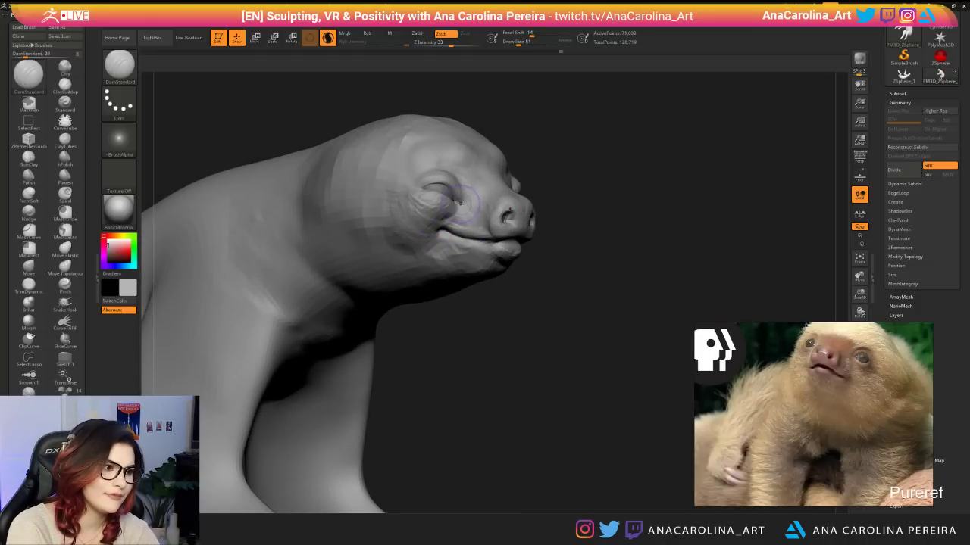
Refine the creases around the eye with DamStandard at draw size 27, undoing the last two strokes.
{"action": "key", "text": "ctrl"}
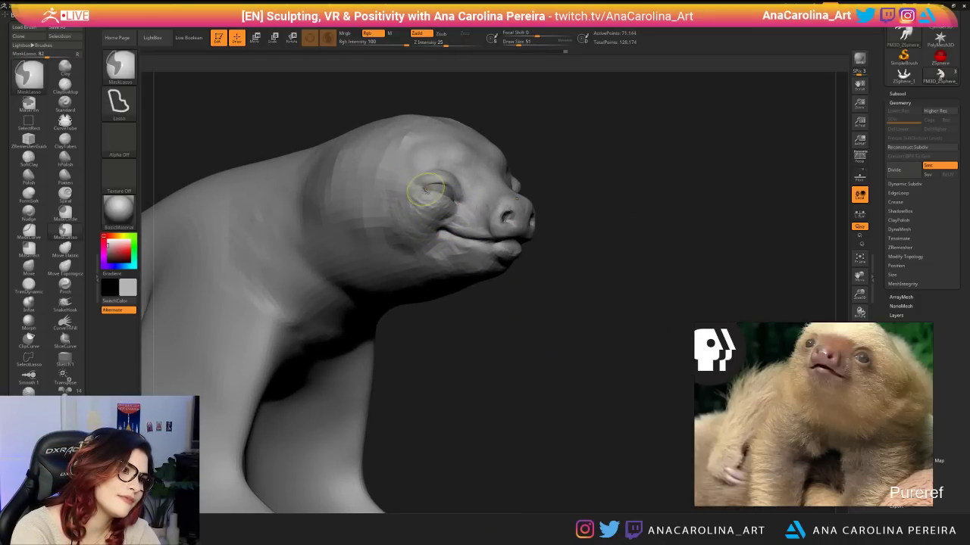
{"action": "mouse_move", "coordinate": [425, 190]}
{"action": "left_mouse_down"}
{"action": "mouse_move", "coordinate": [444, 184]}
{"action": "mouse_move", "coordinate": [423, 189]}
{"action": "left_mouse_up"}
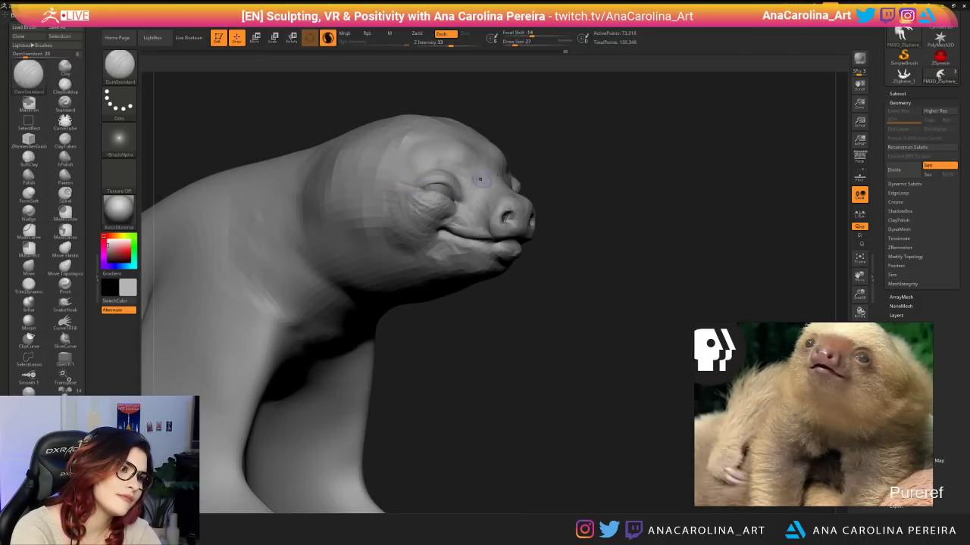
{"action": "mouse_move", "coordinate": [637, 198]}
{"action": "left_mouse_down"}
{"action": "mouse_move", "coordinate": [528, 195]}
{"action": "mouse_move", "coordinate": [501, 205]}
{"action": "left_mouse_up"}
{"action": "key", "text": "ctrl+z"}
{"action": "key", "text": "ctrl+z"}
{"action": "mouse_move", "coordinate": [500, 321]}
{"action": "left_mouse_down"}
{"action": "mouse_move", "coordinate": [638, 221]}
{"action": "mouse_move", "coordinate": [606, 187]}
{"action": "mouse_move", "coordinate": [668, 188]}
{"action": "mouse_move", "coordinate": [620, 259]}
{"action": "left_mouse_up"}
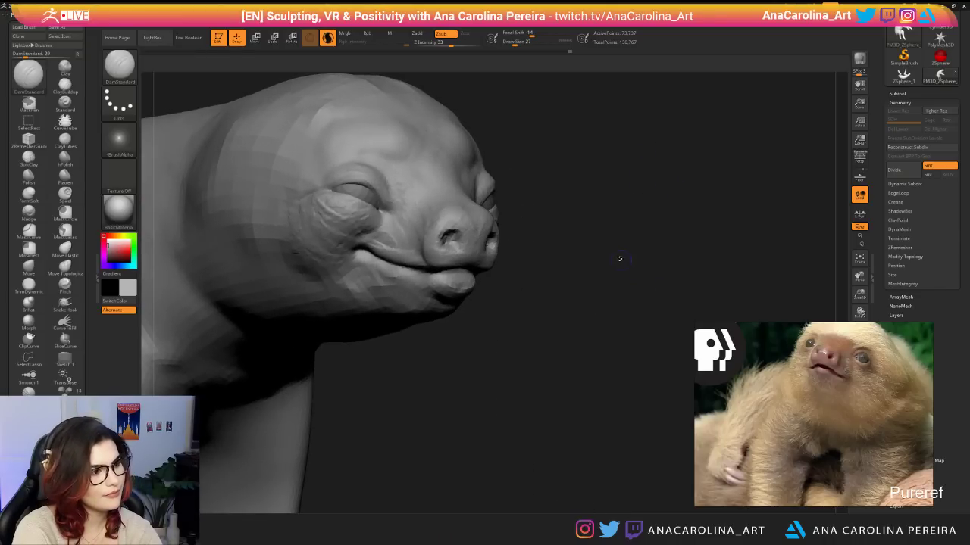
{"action": "right_click_drag", "start_coordinate": [619, 259], "coordinate": [628, 234]}
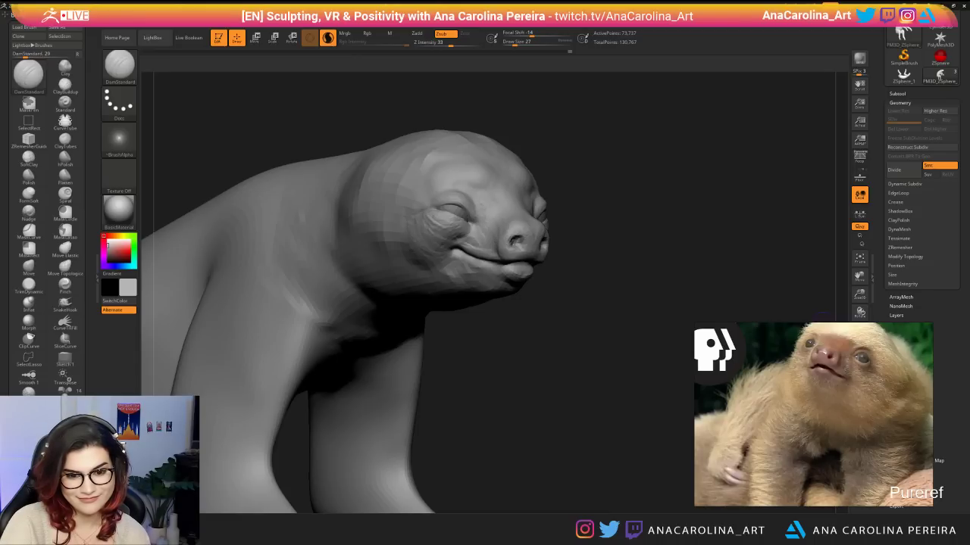
{"action": "left_click_drag", "start_coordinate": [721, 294], "coordinate": [691, 274]}
{"action": "left_click_drag", "start_coordinate": [554, 249], "coordinate": [587, 249]}
Add volume to the lower jaw and chin with ClayBuildup at draw size 104.
{"action": "key", "text": "b"}
{"action": "key", "text": "c"}
{"action": "key", "text": "b"}
{"action": "key", "text": "space"}
{"action": "mouse_move", "coordinate": [534, 270]}
{"action": "left_mouse_down", "text": "alt"}
{"action": "mouse_move", "coordinate": [527, 276]}
{"action": "mouse_move", "coordinate": [535, 258]}
{"action": "left_mouse_up", "text": "alt"}
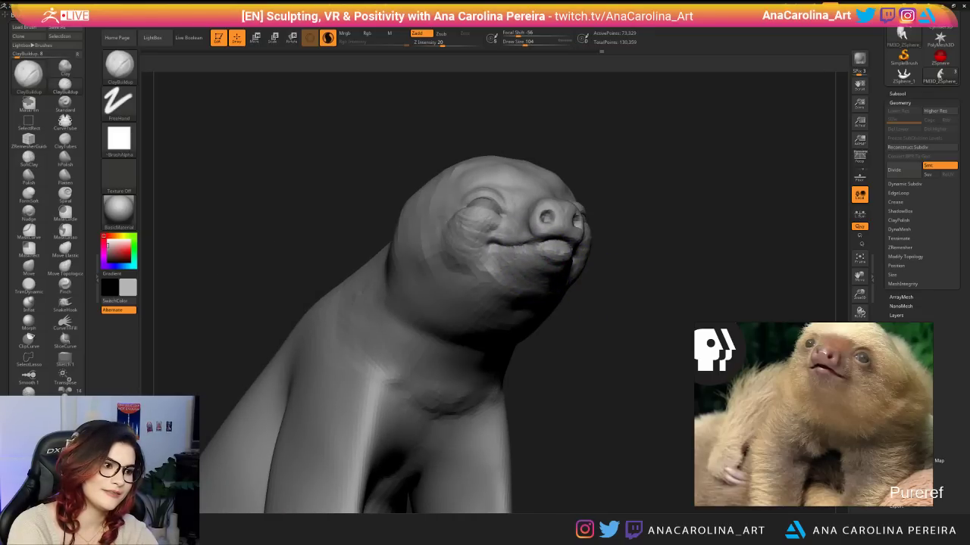
{"action": "left_click_drag", "start_coordinate": [577, 311], "coordinate": [576, 307]}
Thicken the lower lip towards the mouth corner with ClayBuildup at draw size 46.
{"action": "key", "text": "space"}
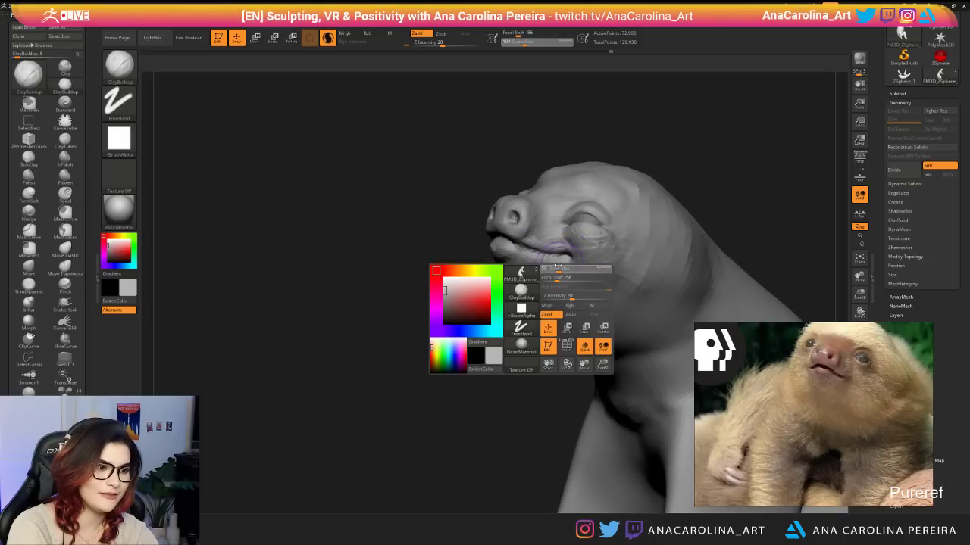
{"action": "left_click_drag", "start_coordinate": [568, 271], "coordinate": [532, 296]}
{"action": "mouse_move", "coordinate": [462, 357]}
{"action": "left_mouse_down"}
{"action": "mouse_move", "coordinate": [522, 334]}
{"action": "mouse_move", "coordinate": [583, 341]}
{"action": "mouse_move", "coordinate": [588, 361]}
{"action": "mouse_move", "coordinate": [482, 364]}
{"action": "mouse_move", "coordinate": [513, 371]}
{"action": "mouse_move", "coordinate": [551, 235]}
{"action": "left_mouse_up"}
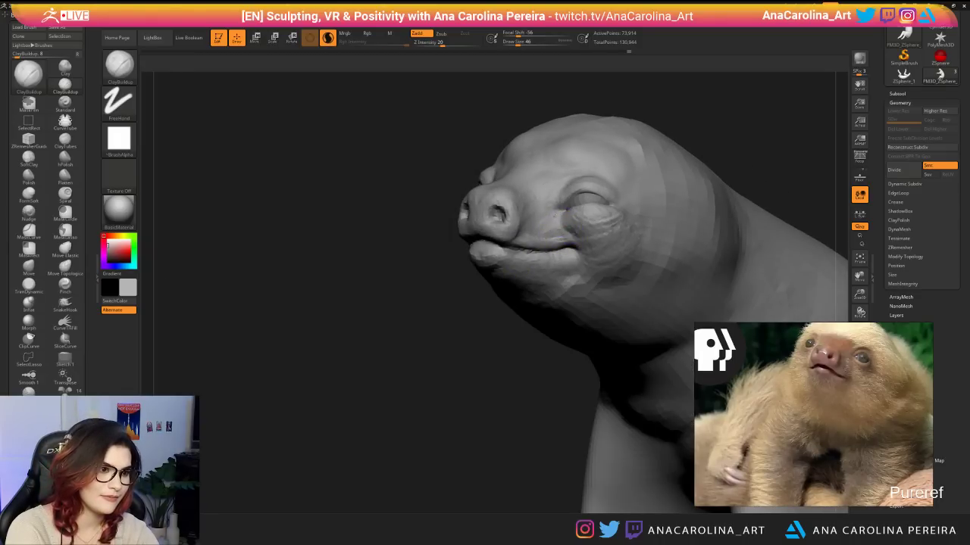
Carve the mouth corner and the fold beside it deeper with DamStandard at draw size 46.
{"action": "key", "text": "b"}
{"action": "key", "text": "d"}
{"action": "key", "text": "s"}
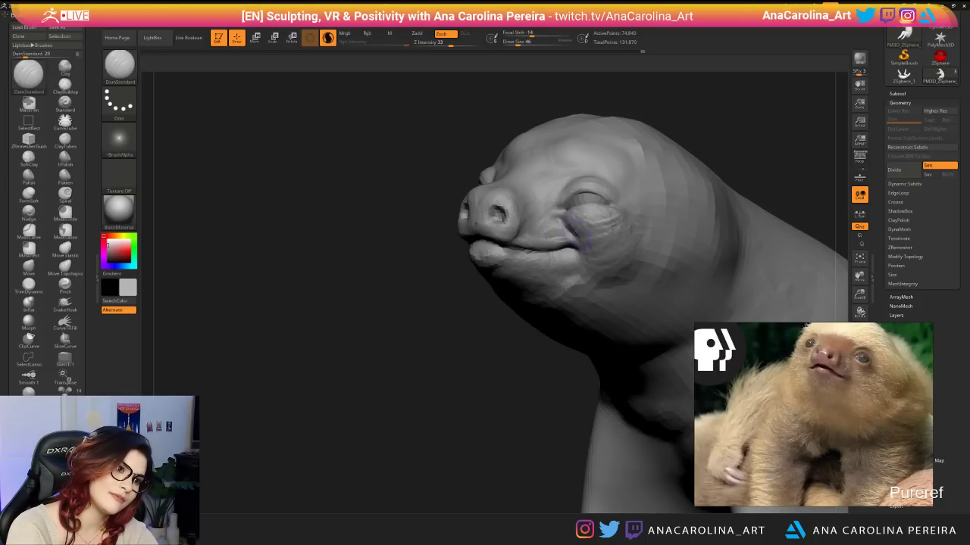
{"action": "left_click_drag", "start_coordinate": [567, 231], "coordinate": [575, 243]}
{"action": "mouse_move", "coordinate": [425, 349]}
{"action": "left_mouse_down"}
{"action": "mouse_move", "coordinate": [523, 348]}
{"action": "mouse_move", "coordinate": [516, 303]}
{"action": "mouse_move", "coordinate": [462, 299]}
{"action": "mouse_move", "coordinate": [531, 265]}
{"action": "left_mouse_up"}
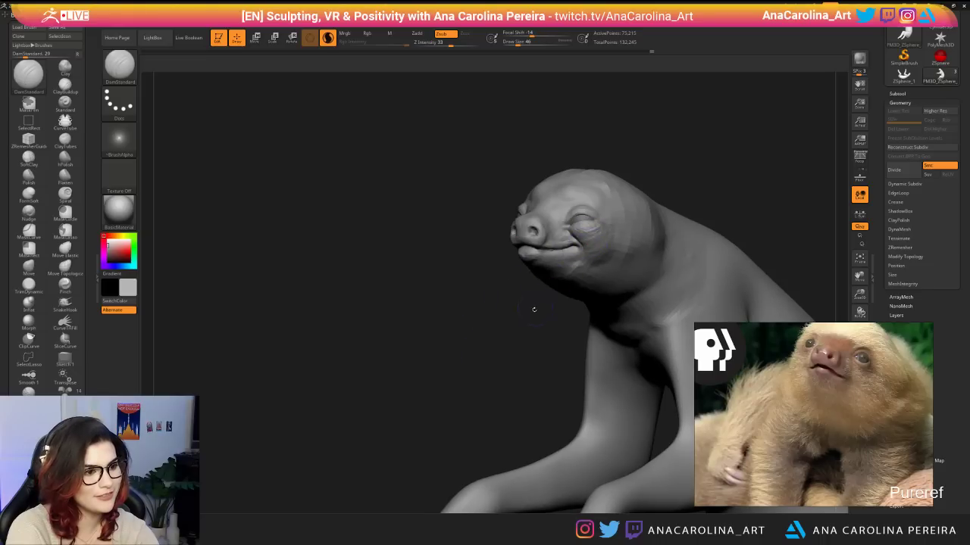
{"action": "left_click_drag", "start_coordinate": [534, 309], "coordinate": [567, 251], "text": "alt"}
Soften the lip and mouth corner, undo the last stroke, and set DamStandard to draw size 35.
{"action": "key", "text": "b"}
{"action": "key", "text": "c"}
{"action": "key", "text": "b"}
{"action": "key", "text": "b"}
{"action": "key", "text": "d"}
{"action": "key", "text": "s"}
{"action": "key", "text": "space"}
{"action": "key", "text": "shift"}
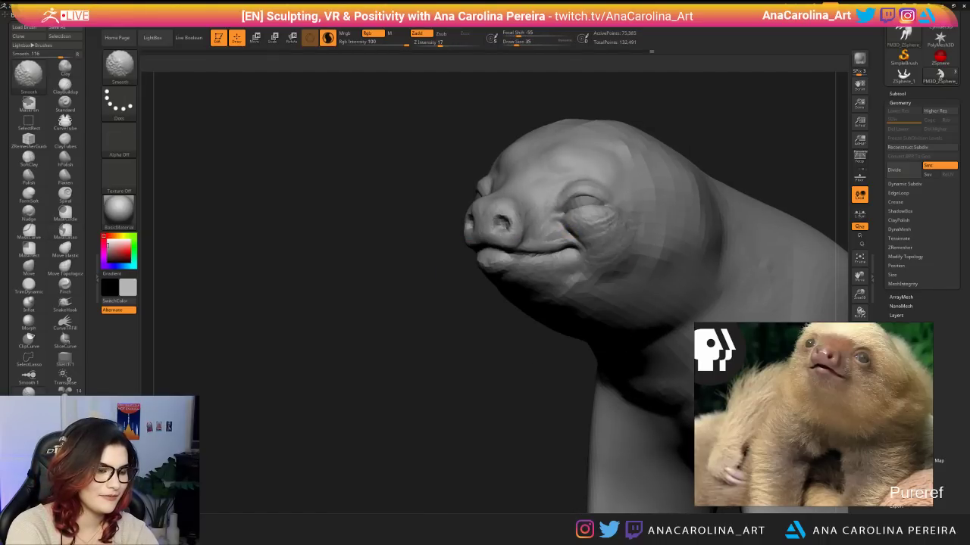
{"action": "key", "text": "ctrl+z"}
{"action": "key", "text": "space"}
{"action": "left_click", "coordinate": [614, 273]}
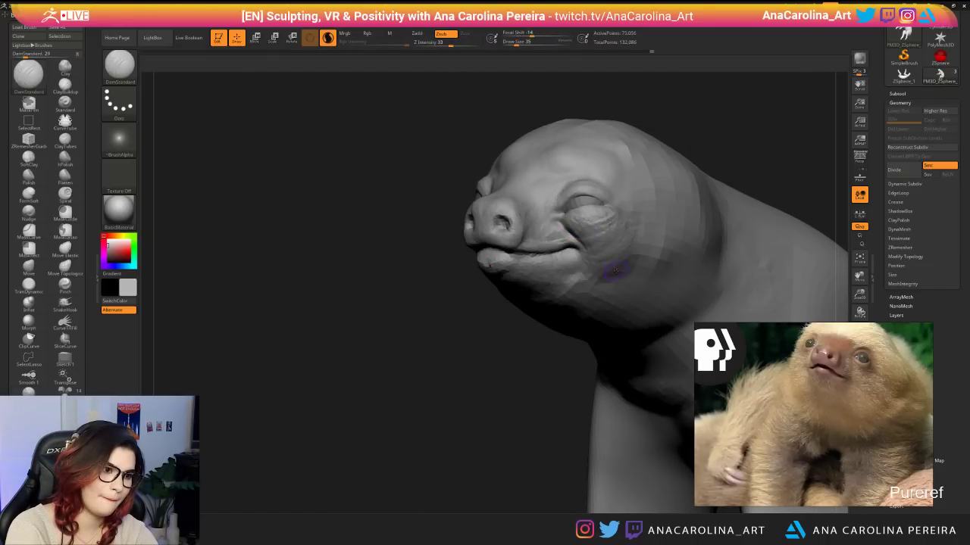
Smooth out the rough clay strokes on the cheek and below the eye with Smooth at intensity 66 and draw size 74.
{"action": "left_click_drag", "start_coordinate": [615, 271], "coordinate": [595, 231], "text": "shift"}
{"action": "right_click_drag", "start_coordinate": [596, 237], "coordinate": [604, 234]}
{"action": "key", "text": "space"}
{"action": "key", "text": "shift"}
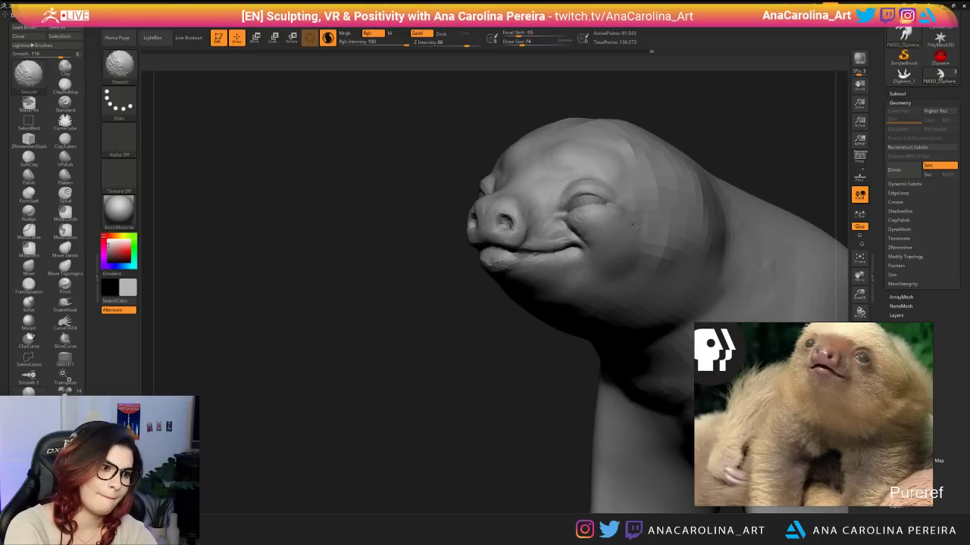
{"action": "left_click_drag", "start_coordinate": [493, 287], "coordinate": [612, 156]}
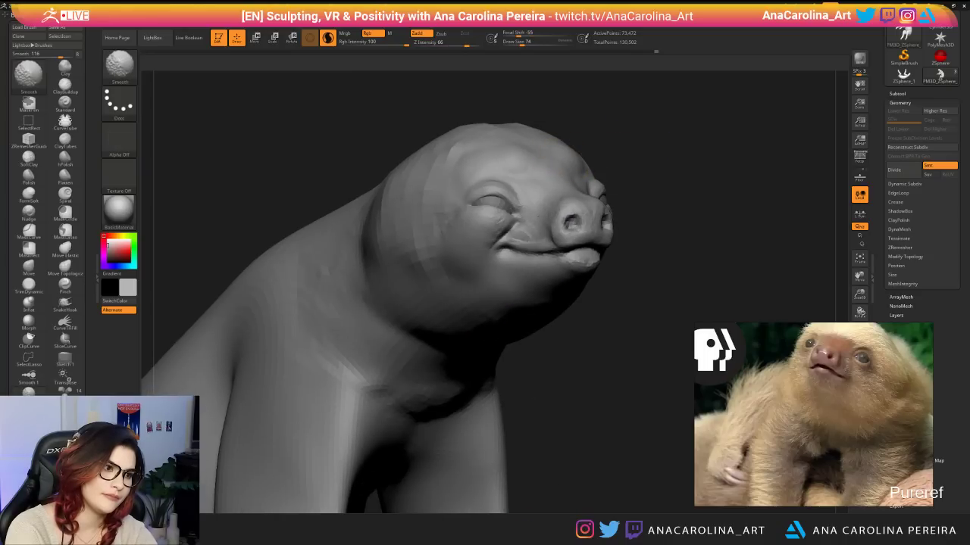
{"action": "left_click_drag", "start_coordinate": [515, 221], "coordinate": [533, 228], "text": "shift"}
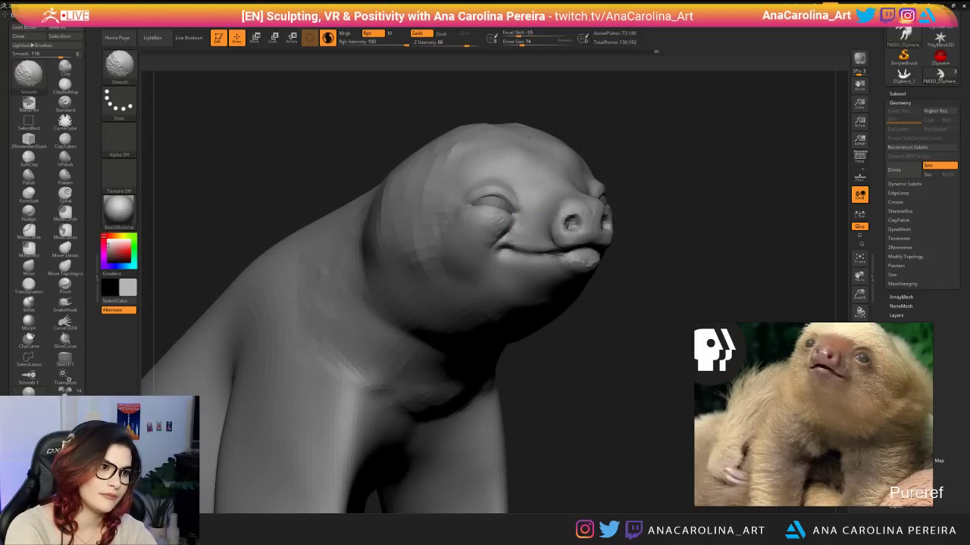
Smooth the faceted surface of the forehead, head and neck from both sides with Smooth at intensity 66.
{"action": "left_click_drag", "start_coordinate": [667, 250], "coordinate": [576, 250]}
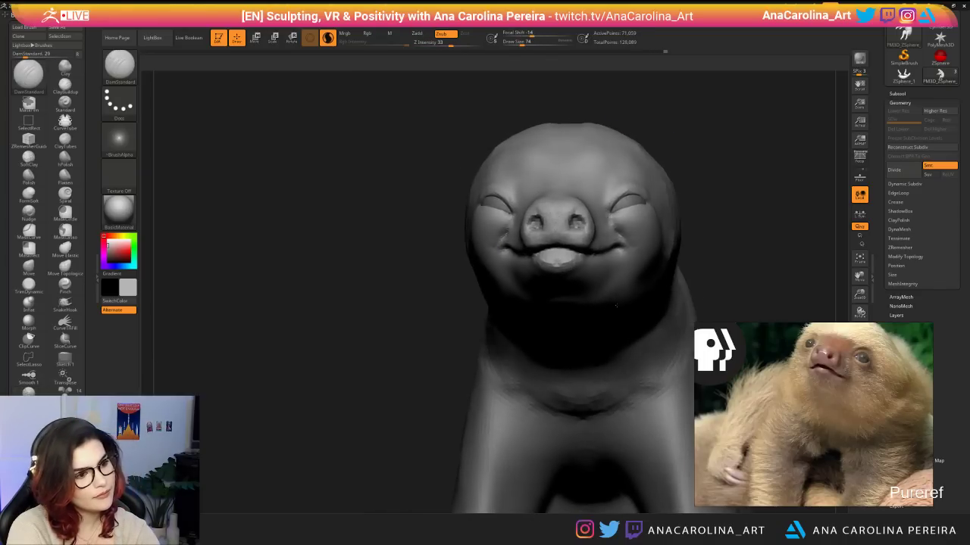
{"action": "mouse_move", "coordinate": [651, 303]}
{"action": "left_mouse_down", "text": "alt"}
{"action": "mouse_move", "coordinate": [621, 227]}
{"action": "mouse_move", "coordinate": [584, 219]}
{"action": "mouse_move", "coordinate": [568, 245]}
{"action": "mouse_move", "coordinate": [579, 232]}
{"action": "left_mouse_up", "text": "alt"}
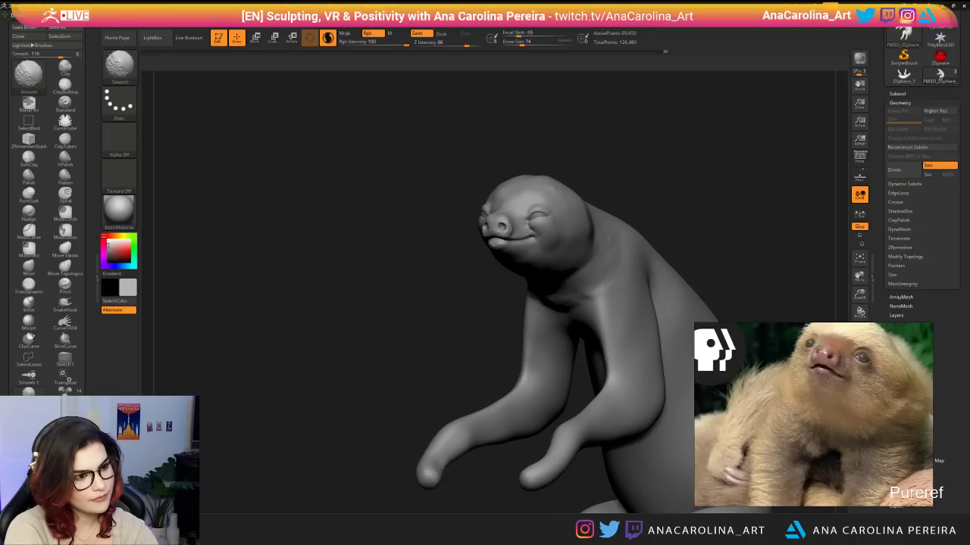
{"action": "key", "text": "ctrl+shift+z"}
{"action": "key", "text": "ctrl+shift+z"}
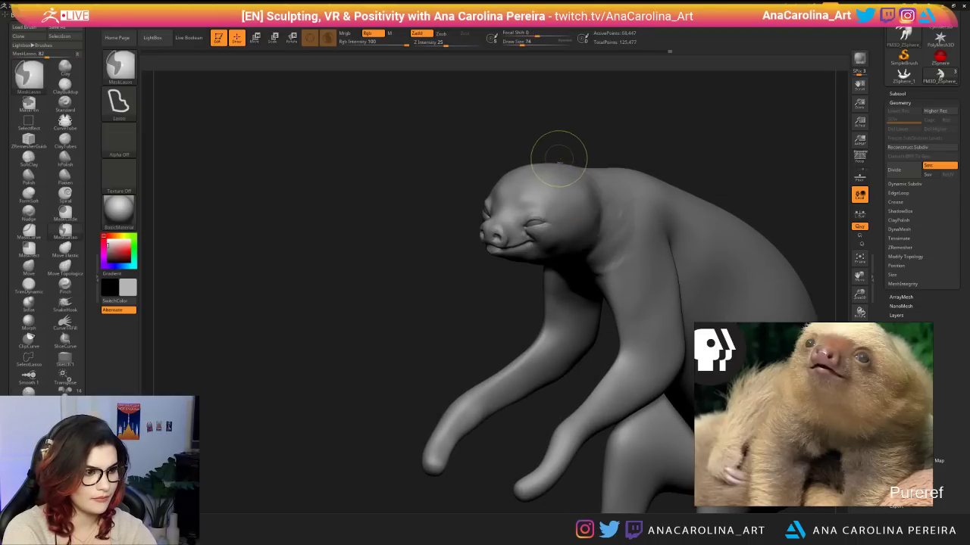
{"action": "key", "text": "space"}
{"action": "key", "text": "space"}
{"action": "mouse_move", "coordinate": [540, 188]}
{"action": "left_mouse_down", "text": "shift"}
{"action": "mouse_move", "coordinate": [525, 204]}
{"action": "mouse_move", "coordinate": [570, 185]}
{"action": "left_mouse_up", "text": "shift"}
{"action": "key", "text": "ctrl+z"}
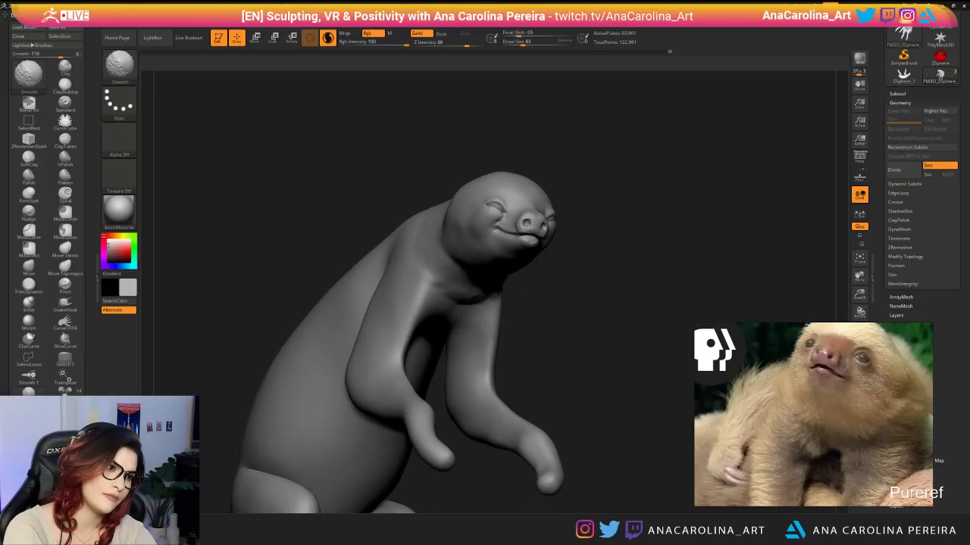
{"action": "mouse_move", "coordinate": [525, 282]}
{"action": "left_mouse_down"}
{"action": "mouse_move", "coordinate": [464, 279]}
{"action": "mouse_move", "coordinate": [520, 275]}
{"action": "mouse_move", "coordinate": [474, 248]}
{"action": "left_mouse_up"}
{"action": "key", "text": "space"}
{"action": "key", "text": "space"}
{"action": "left_click_drag", "start_coordinate": [424, 269], "coordinate": [496, 279]}
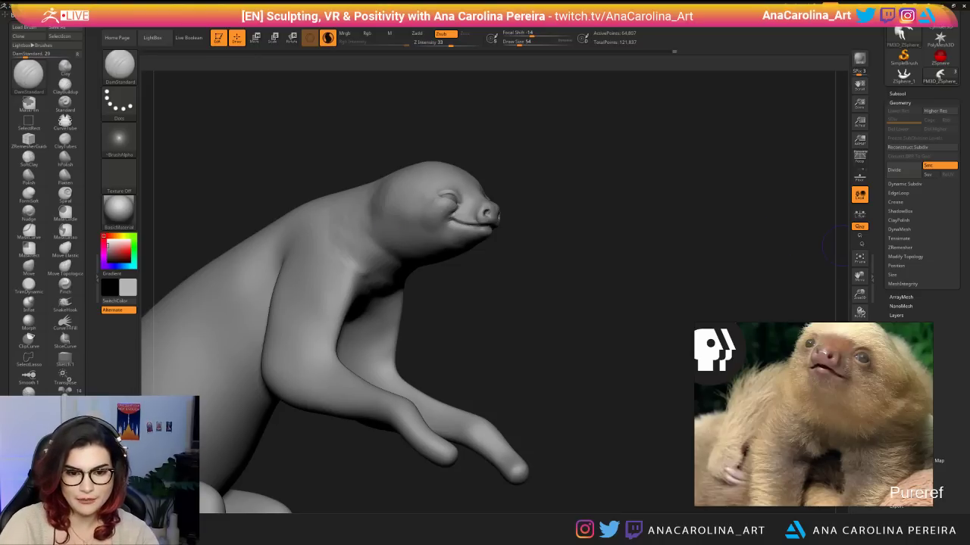
Sharpen the mouth corners and the creases between the eyes and nose with DamStandard at a smaller draw size.
{"action": "left_click_drag", "start_coordinate": [762, 221], "coordinate": [704, 172]}
{"action": "key", "text": "space"}
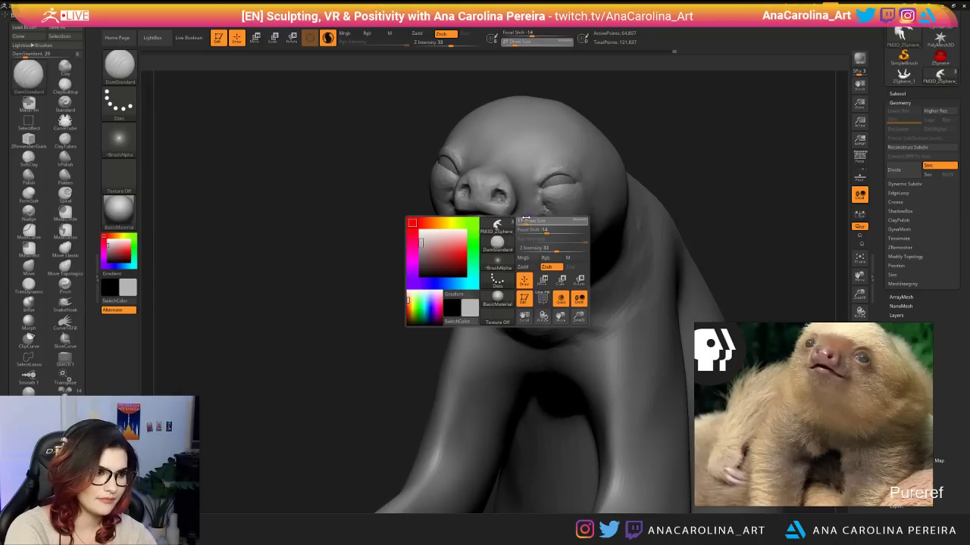
{"action": "mouse_move", "coordinate": [513, 221]}
{"action": "left_mouse_down", "text": "shift"}
{"action": "mouse_move", "coordinate": [500, 193]}
{"action": "mouse_move", "coordinate": [540, 218]}
{"action": "mouse_move", "coordinate": [530, 219]}
{"action": "left_mouse_up", "text": "shift"}
{"action": "key", "text": "space"}
{"action": "mouse_move", "coordinate": [655, 176]}
{"action": "left_mouse_down"}
{"action": "mouse_move", "coordinate": [741, 174]}
{"action": "mouse_move", "coordinate": [688, 201]}
{"action": "mouse_move", "coordinate": [688, 147]}
{"action": "mouse_move", "coordinate": [668, 144]}
{"action": "mouse_move", "coordinate": [681, 148]}
{"action": "left_mouse_up"}
Smooth away the closed eyelids and carve open oval eye outlines with DamStandard at draw size 44.
{"action": "key", "text": "space"}
{"action": "left_click_drag", "start_coordinate": [614, 189], "coordinate": [620, 220], "text": "alt"}
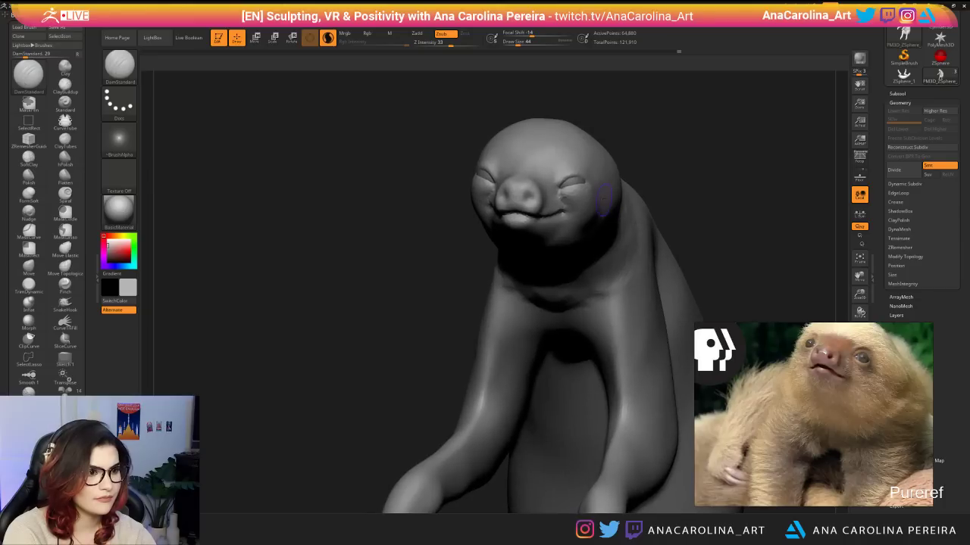
{"action": "left_click_drag", "start_coordinate": [581, 183], "coordinate": [563, 186], "text": "shift"}
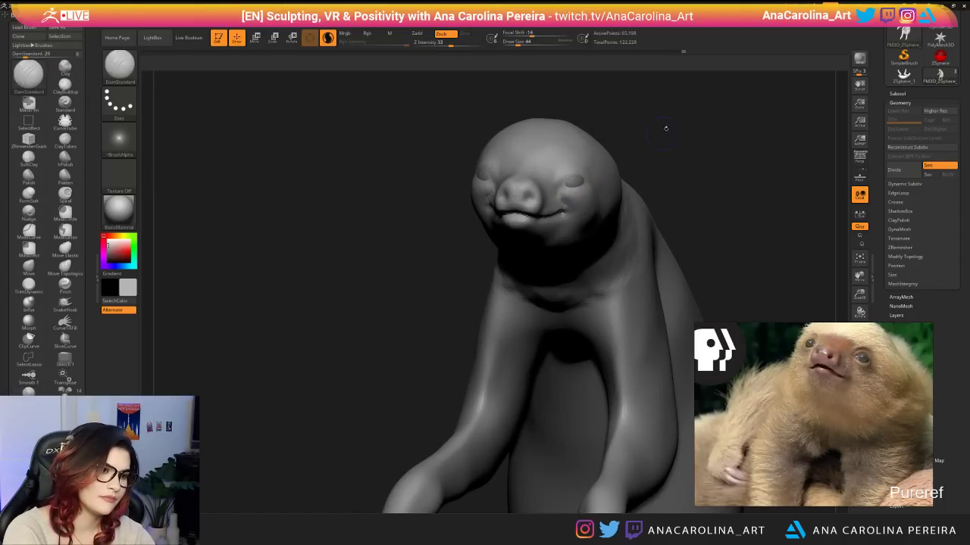
{"action": "mouse_move", "coordinate": [664, 128]}
{"action": "left_mouse_down", "text": "alt"}
{"action": "mouse_move", "coordinate": [646, 208]}
{"action": "mouse_move", "coordinate": [656, 191]}
{"action": "left_mouse_up", "text": "alt"}
{"action": "key", "text": "space"}
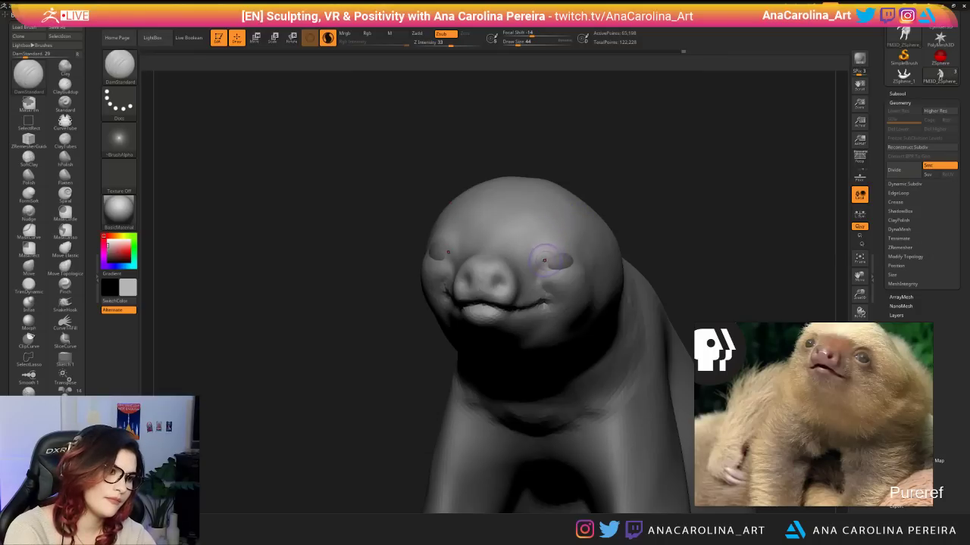
{"action": "mouse_move", "coordinate": [548, 255]}
{"action": "left_mouse_down"}
{"action": "mouse_move", "coordinate": [538, 265]}
{"action": "mouse_move", "coordinate": [587, 241]}
{"action": "left_mouse_up"}
{"action": "left_click_drag", "start_coordinate": [644, 193], "coordinate": [576, 197]}
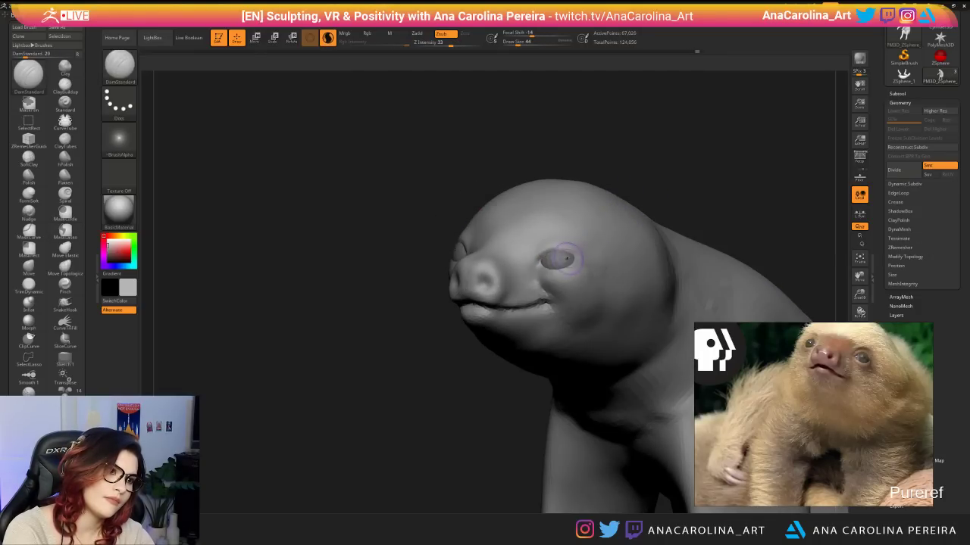
{"action": "left_click_drag", "start_coordinate": [567, 259], "coordinate": [574, 265]}
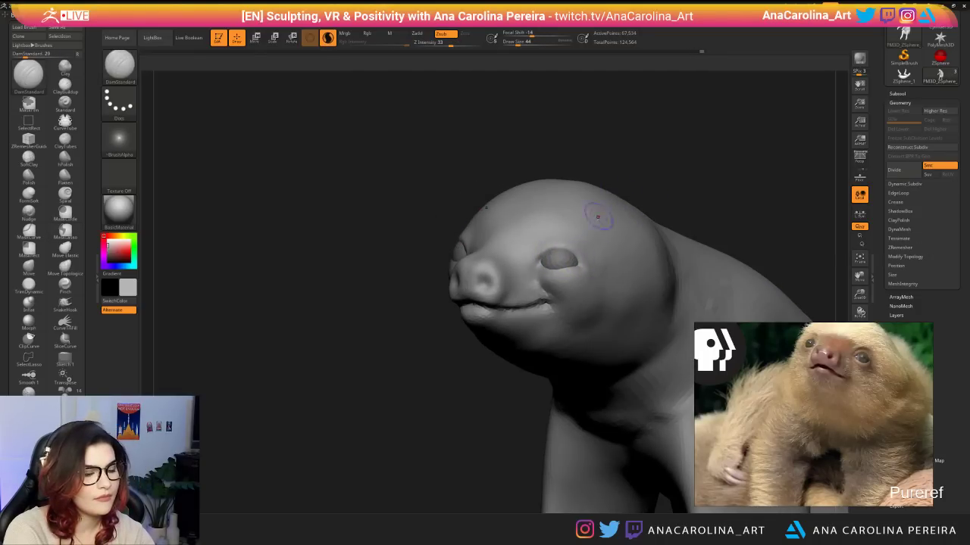
Define the eye rims and outer eye corners from both sides with DamStandard at draw size 44.
{"action": "left_click_drag", "start_coordinate": [623, 178], "coordinate": [686, 184]}
{"action": "mouse_move", "coordinate": [435, 244]}
{"action": "left_mouse_down"}
{"action": "mouse_move", "coordinate": [456, 246]}
{"action": "mouse_move", "coordinate": [459, 267]}
{"action": "left_mouse_up"}
{"action": "mouse_move", "coordinate": [646, 211]}
{"action": "left_mouse_down"}
{"action": "mouse_move", "coordinate": [572, 220]}
{"action": "mouse_move", "coordinate": [569, 264]}
{"action": "left_mouse_up"}
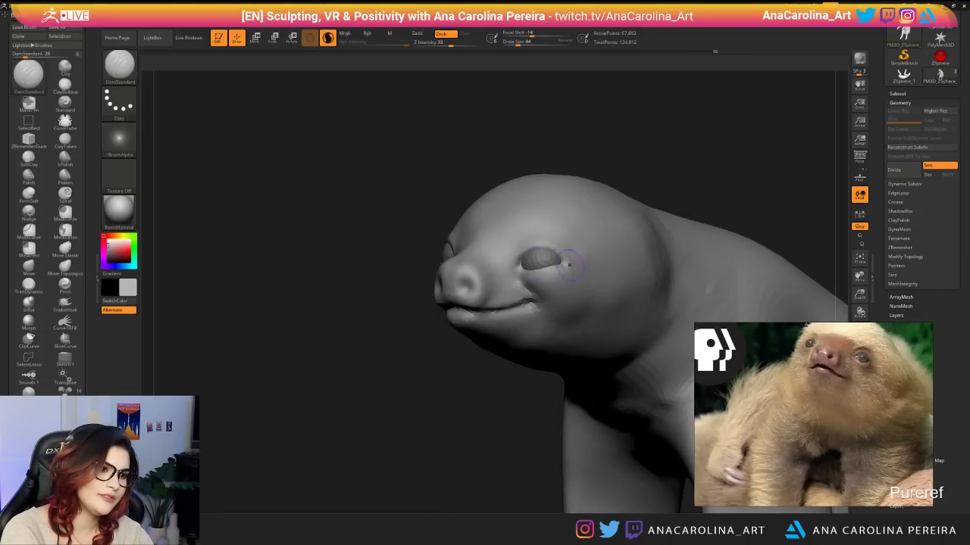
{"action": "left_click_drag", "start_coordinate": [629, 140], "coordinate": [537, 242]}
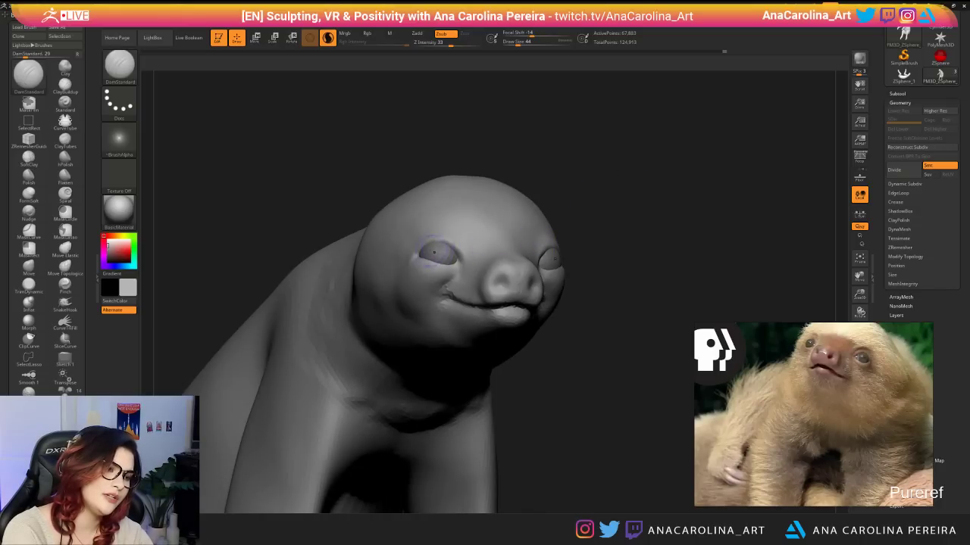
Recut the mouth line with DamStandard at draw size 44 and smooth the lower lip.
{"action": "mouse_move", "coordinate": [583, 190]}
{"action": "left_mouse_down", "text": "alt"}
{"action": "mouse_move", "coordinate": [561, 158]}
{"action": "mouse_move", "coordinate": [540, 156]}
{"action": "mouse_move", "coordinate": [578, 173]}
{"action": "mouse_move", "coordinate": [584, 319]}
{"action": "left_mouse_up", "text": "alt"}
{"action": "left_click_drag", "start_coordinate": [438, 303], "coordinate": [491, 313]}
{"action": "left_click_drag", "start_coordinate": [574, 371], "coordinate": [490, 338]}
{"action": "left_click_drag", "start_coordinate": [434, 390], "coordinate": [411, 382]}
{"action": "left_click_drag", "start_coordinate": [429, 318], "coordinate": [457, 319]}
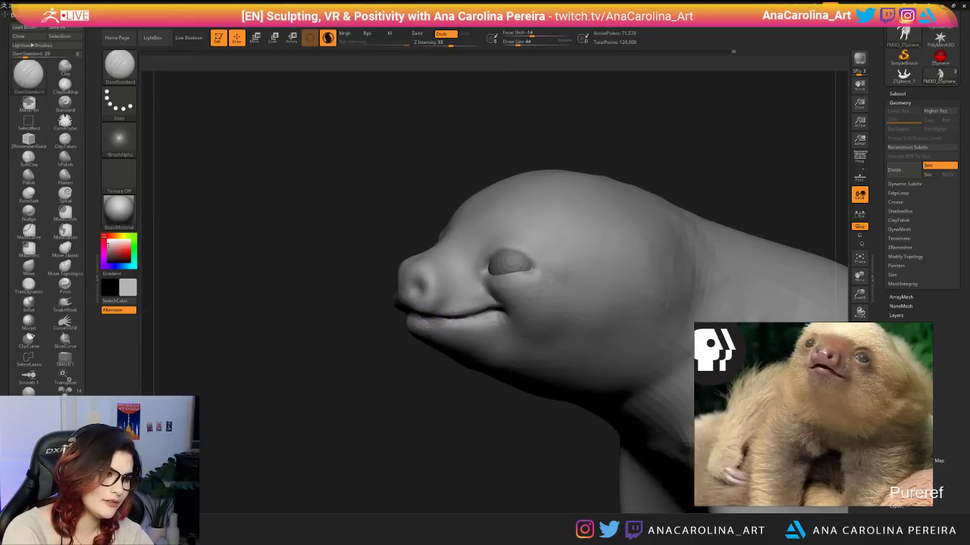
{"action": "mouse_move", "coordinate": [371, 367]}
{"action": "left_mouse_down"}
{"action": "mouse_move", "coordinate": [474, 344]}
{"action": "mouse_move", "coordinate": [400, 356]}
{"action": "left_mouse_up"}
{"action": "left_click_drag", "start_coordinate": [414, 321], "coordinate": [443, 336], "text": "shift"}
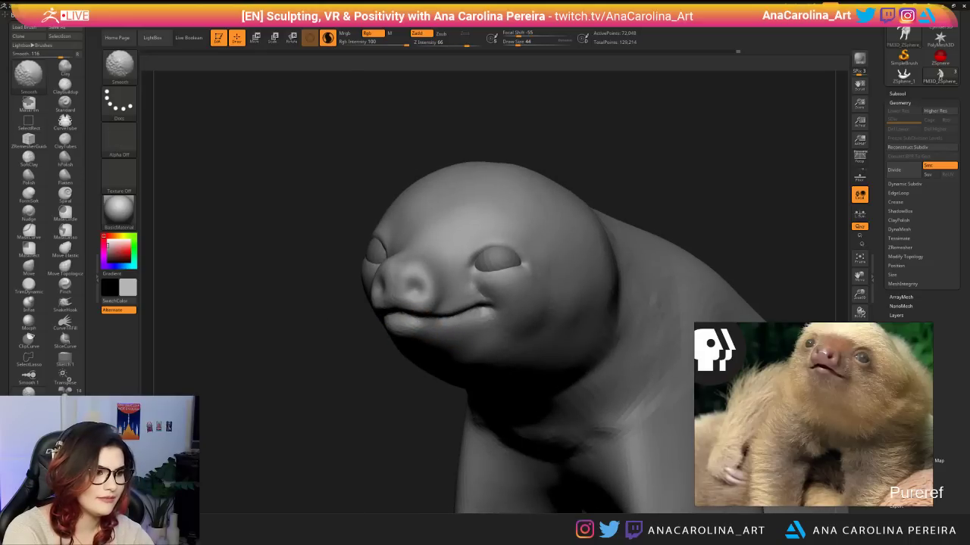
Reshape the snout and chin profile with SnakeHook, raising the draw size to 228.
{"action": "left_click_drag", "start_coordinate": [425, 397], "coordinate": [458, 394]}
{"action": "key", "text": "b"}
{"action": "key", "text": "s"}
{"action": "key", "text": "h"}
{"action": "key", "text": "space"}
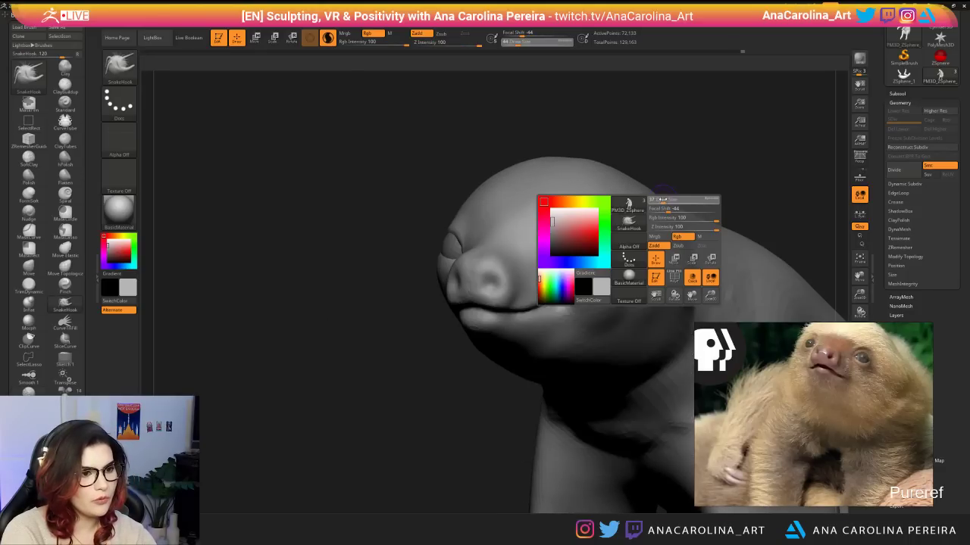
{"action": "left_click_drag", "start_coordinate": [669, 203], "coordinate": [678, 203]}
{"action": "key", "text": "backslash"}
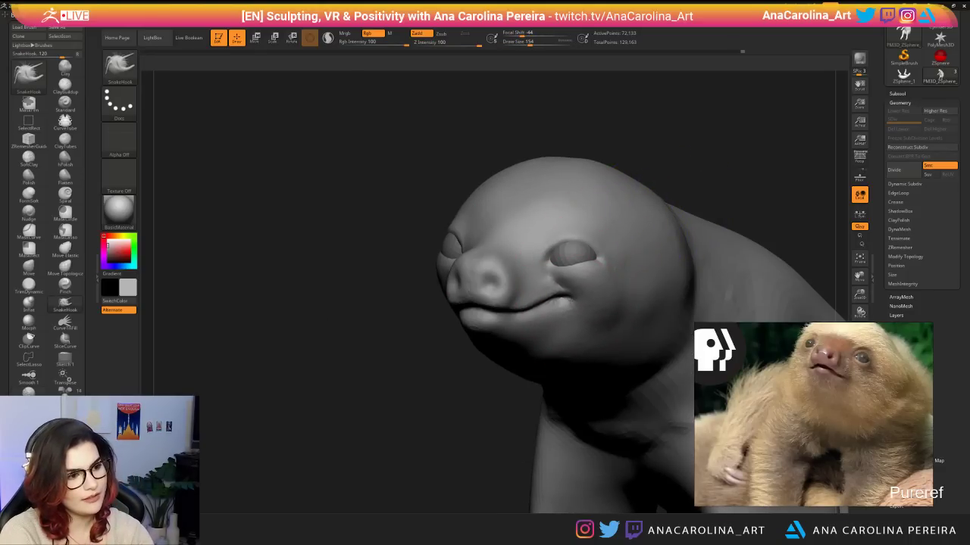
{"action": "mouse_move", "coordinate": [446, 379]}
{"action": "left_mouse_down"}
{"action": "mouse_move", "coordinate": [523, 384]}
{"action": "mouse_move", "coordinate": [512, 393]}
{"action": "mouse_move", "coordinate": [468, 385]}
{"action": "mouse_move", "coordinate": [531, 372]}
{"action": "mouse_move", "coordinate": [626, 320]}
{"action": "left_mouse_up"}
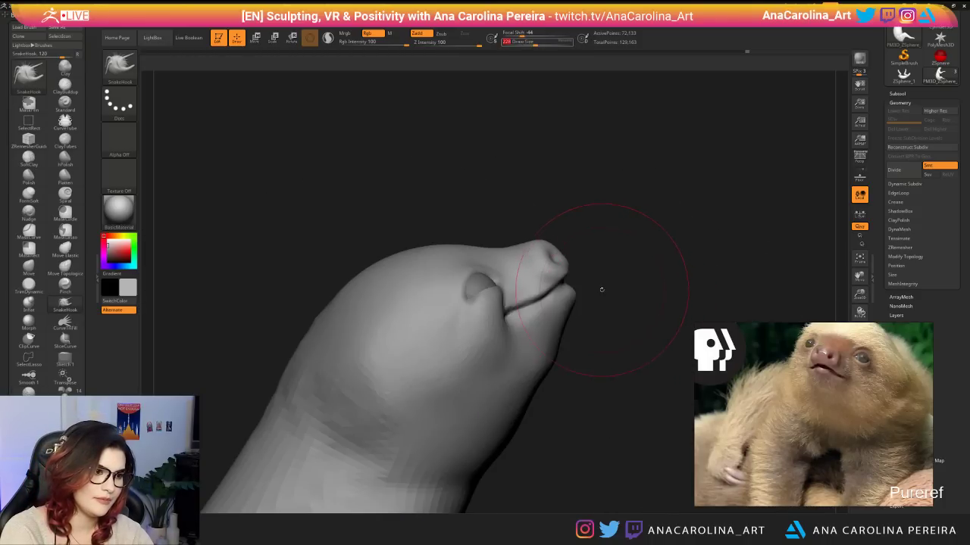
{"action": "left_click_drag", "start_coordinate": [555, 279], "coordinate": [551, 276]}
{"action": "key", "text": "space"}
{"action": "left_click", "coordinate": [547, 281]}
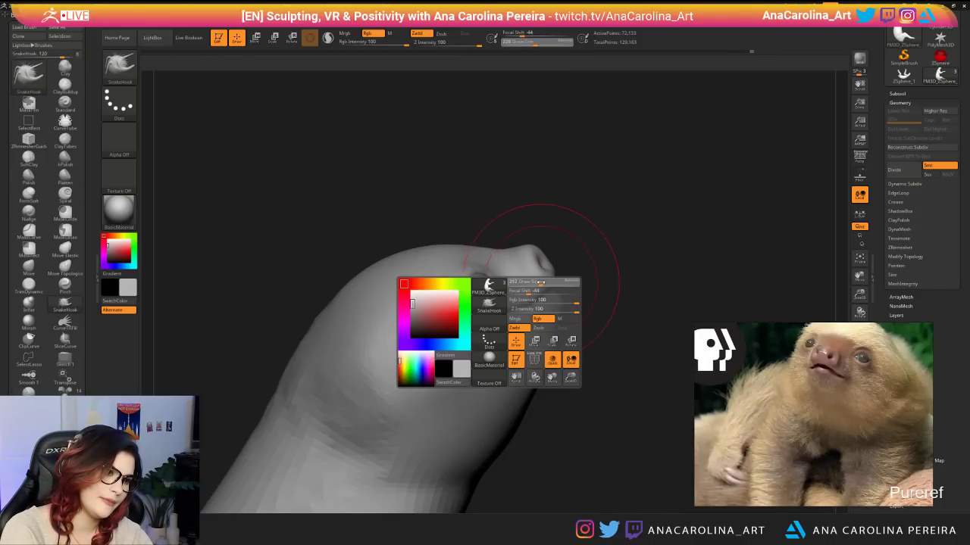
{"action": "mouse_move", "coordinate": [665, 297]}
{"action": "left_mouse_down"}
{"action": "mouse_move", "coordinate": [600, 312]}
{"action": "mouse_move", "coordinate": [579, 333]}
{"action": "left_mouse_up"}
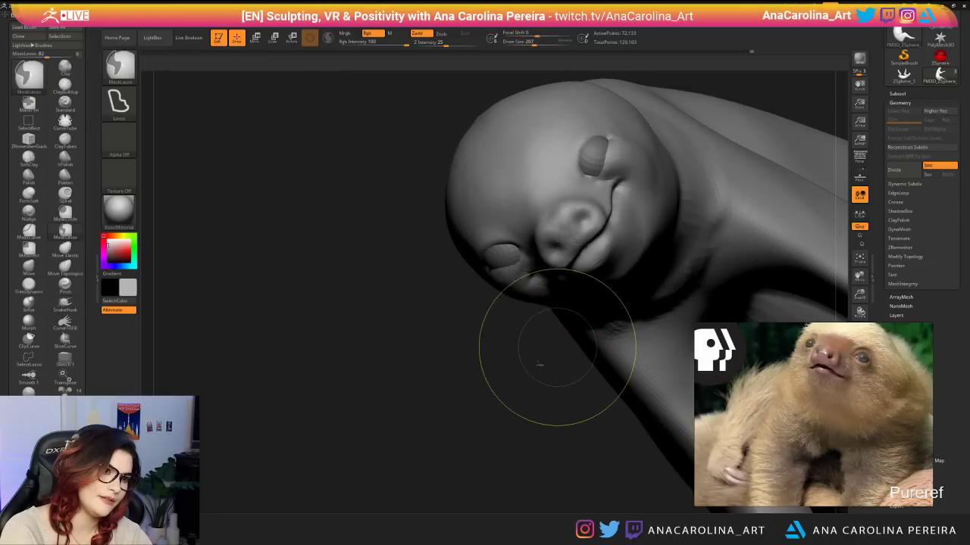
Refine the muzzle and chin from the side with SnakeHook at draw size 124.
{"action": "mouse_move", "coordinate": [541, 364]}
{"action": "left_mouse_down"}
{"action": "mouse_move", "coordinate": [576, 355]}
{"action": "mouse_move", "coordinate": [554, 292]}
{"action": "mouse_move", "coordinate": [539, 287]}
{"action": "left_mouse_up"}
{"action": "key", "text": "space"}
{"action": "left_click", "coordinate": [557, 293]}
{"action": "key", "text": "space"}
{"action": "left_click", "coordinate": [540, 283]}
{"action": "key", "text": "space"}
{"action": "left_click", "coordinate": [536, 287]}
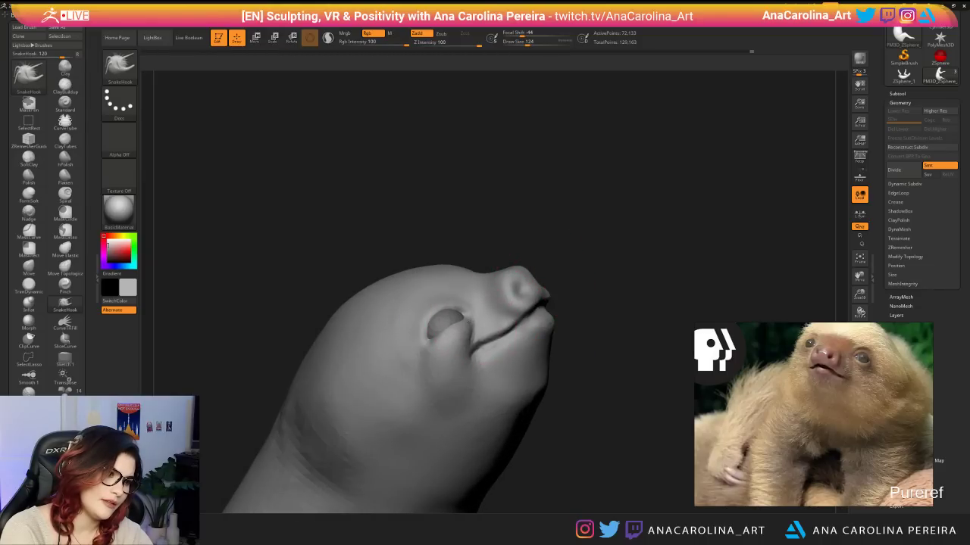
{"action": "left_click_drag", "start_coordinate": [591, 318], "coordinate": [433, 466]}
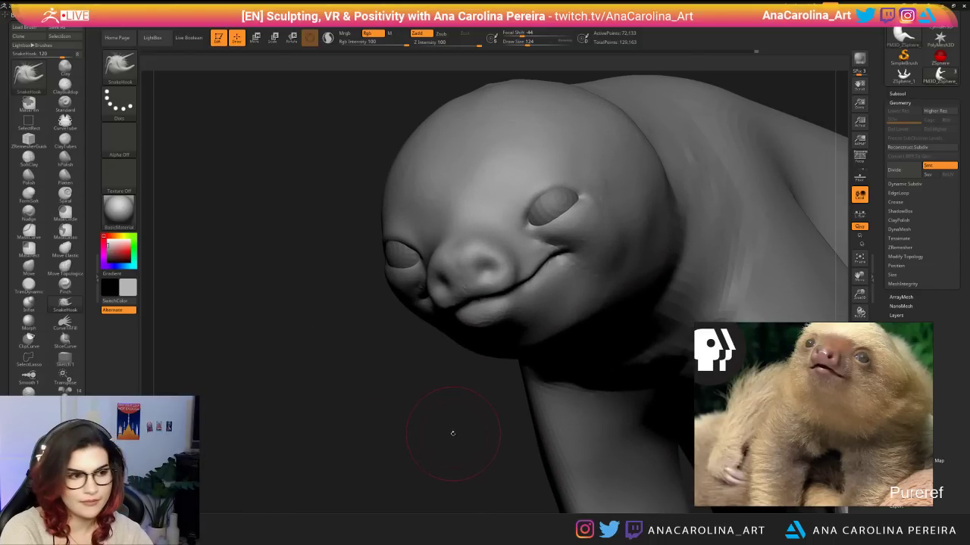
Reshape the upper eyelid and outer eye corner with SnakeHook at draw size 68.
{"action": "left_click_drag", "start_coordinate": [453, 433], "coordinate": [478, 379]}
{"action": "right_click_drag", "start_coordinate": [613, 281], "coordinate": [632, 227]}
{"action": "key", "text": "space"}
{"action": "left_click_drag", "start_coordinate": [682, 176], "coordinate": [665, 172]}
{"action": "key", "text": "space"}
{"action": "left_click_drag", "start_coordinate": [551, 228], "coordinate": [570, 218]}
{"action": "right_click_drag", "start_coordinate": [570, 218], "coordinate": [530, 221]}
{"action": "left_click_drag", "start_coordinate": [575, 215], "coordinate": [577, 209]}
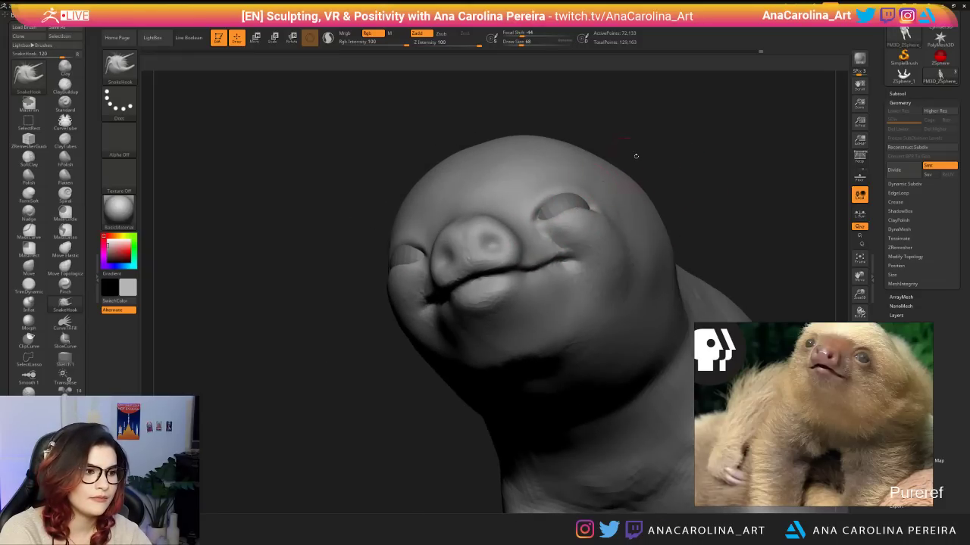
{"action": "left_click_drag", "start_coordinate": [634, 153], "coordinate": [596, 207]}
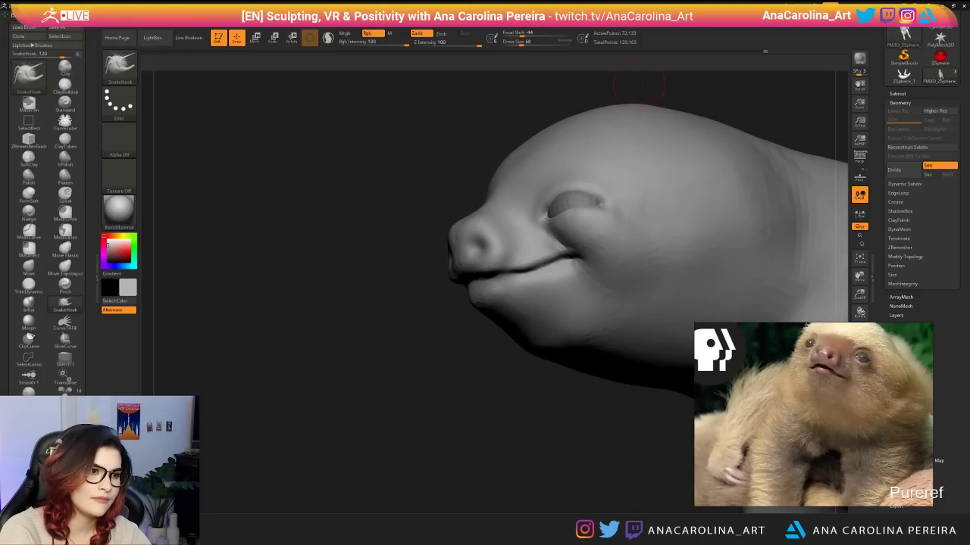
{"action": "left_click_drag", "start_coordinate": [640, 84], "coordinate": [567, 169]}
{"action": "mouse_move", "coordinate": [664, 109]}
{"action": "left_mouse_down"}
{"action": "mouse_move", "coordinate": [586, 167]}
{"action": "mouse_move", "coordinate": [686, 164]}
{"action": "mouse_move", "coordinate": [693, 150]}
{"action": "mouse_move", "coordinate": [646, 148]}
{"action": "mouse_move", "coordinate": [653, 134]}
{"action": "left_mouse_up"}
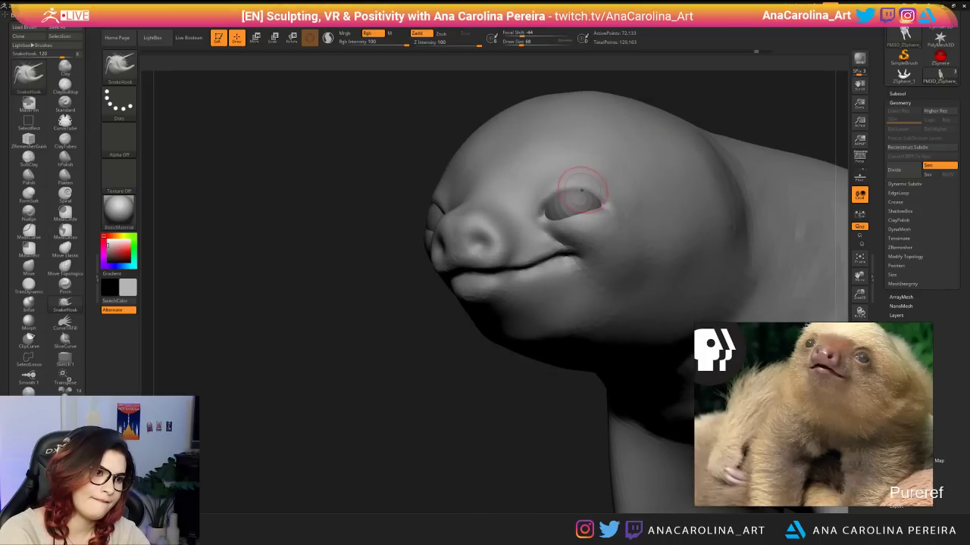
Adjust the eye rim and inner eye area from below with SnakeHook at draw size 80.
{"action": "mouse_move", "coordinate": [583, 162]}
{"action": "right_mouse_down"}
{"action": "mouse_move", "coordinate": [618, 134]}
{"action": "mouse_move", "coordinate": [606, 156]}
{"action": "right_mouse_up"}
{"action": "key", "text": "space"}
{"action": "left_click", "coordinate": [653, 91]}
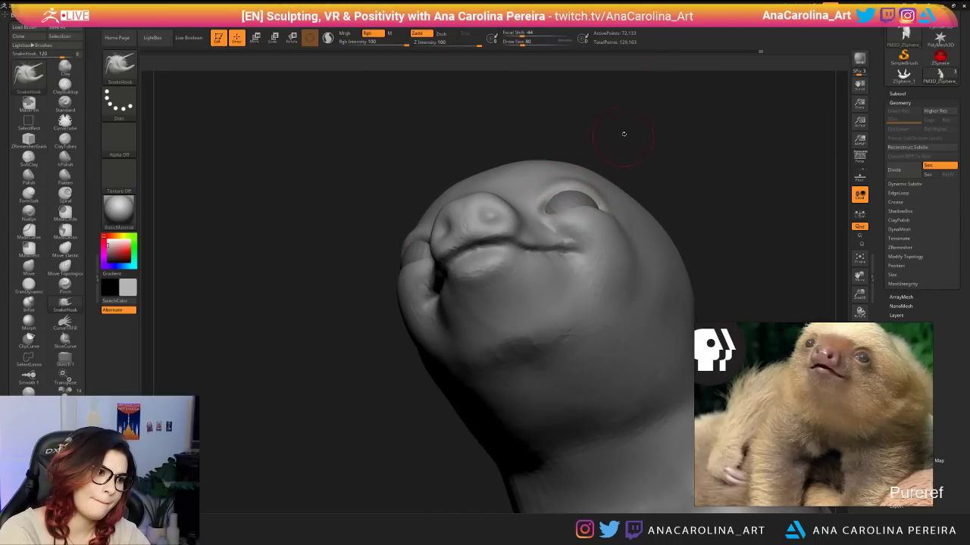
{"action": "left_click_drag", "start_coordinate": [623, 134], "coordinate": [608, 149]}
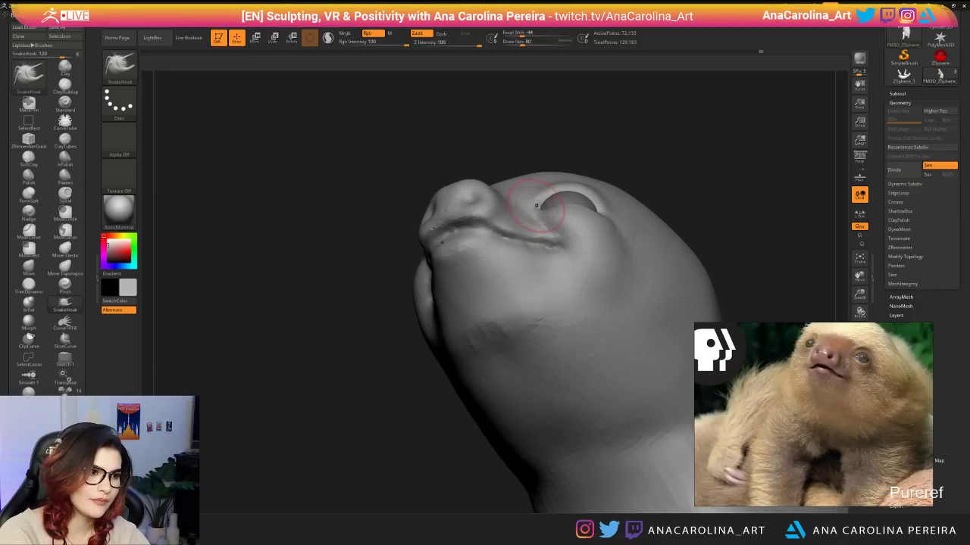
{"action": "right_click_drag", "start_coordinate": [535, 208], "coordinate": [509, 288]}
{"action": "mouse_move", "coordinate": [509, 288]}
{"action": "left_mouse_down"}
{"action": "mouse_move", "coordinate": [546, 304]}
{"action": "mouse_move", "coordinate": [520, 301]}
{"action": "mouse_move", "coordinate": [557, 265]}
{"action": "mouse_move", "coordinate": [553, 290]}
{"action": "left_mouse_up"}
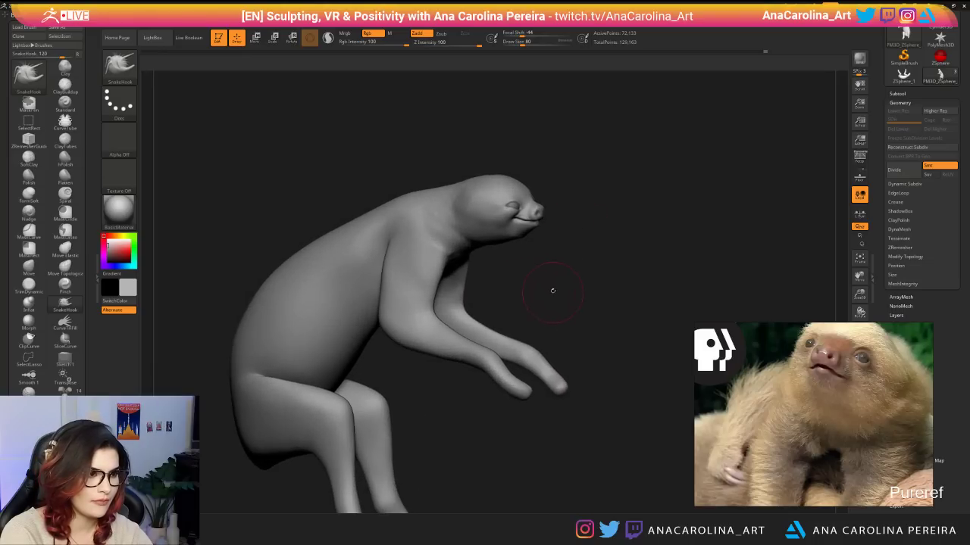
Smooth the side of the head at draw size 71 and reduce SnakeHook's draw size to 65.
{"action": "key", "text": "s"}
{"action": "left_click_drag", "start_coordinate": [523, 341], "coordinate": [513, 340]}
{"action": "key", "text": "shift"}
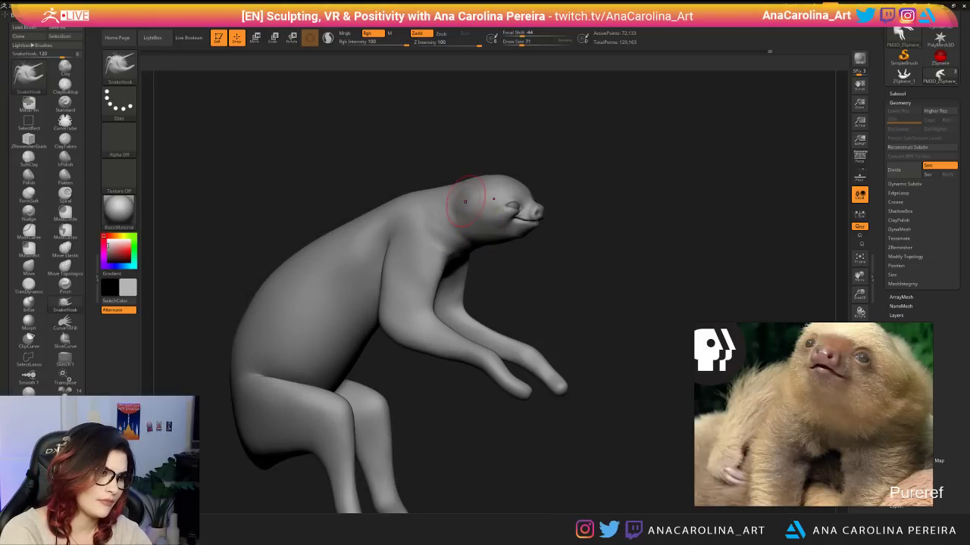
{"action": "key", "text": "shift"}
{"action": "mouse_move", "coordinate": [584, 287]}
{"action": "left_mouse_down"}
{"action": "mouse_move", "coordinate": [424, 290]}
{"action": "mouse_move", "coordinate": [500, 290]}
{"action": "left_mouse_up"}
{"action": "mouse_move", "coordinate": [621, 250]}
{"action": "left_mouse_down", "text": "alt"}
{"action": "mouse_move", "coordinate": [654, 182]}
{"action": "mouse_move", "coordinate": [644, 211]}
{"action": "mouse_move", "coordinate": [580, 264]}
{"action": "left_mouse_up", "text": "alt"}
{"action": "key", "text": "space"}
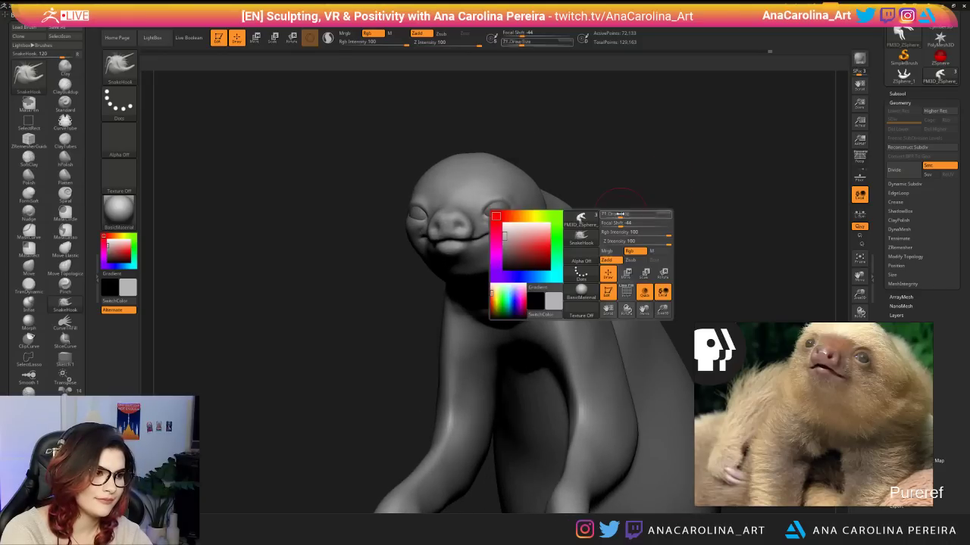
{"action": "mouse_move", "coordinate": [623, 224]}
{"action": "left_mouse_down"}
{"action": "mouse_move", "coordinate": [644, 168]}
{"action": "mouse_move", "coordinate": [646, 184]}
{"action": "left_mouse_up"}
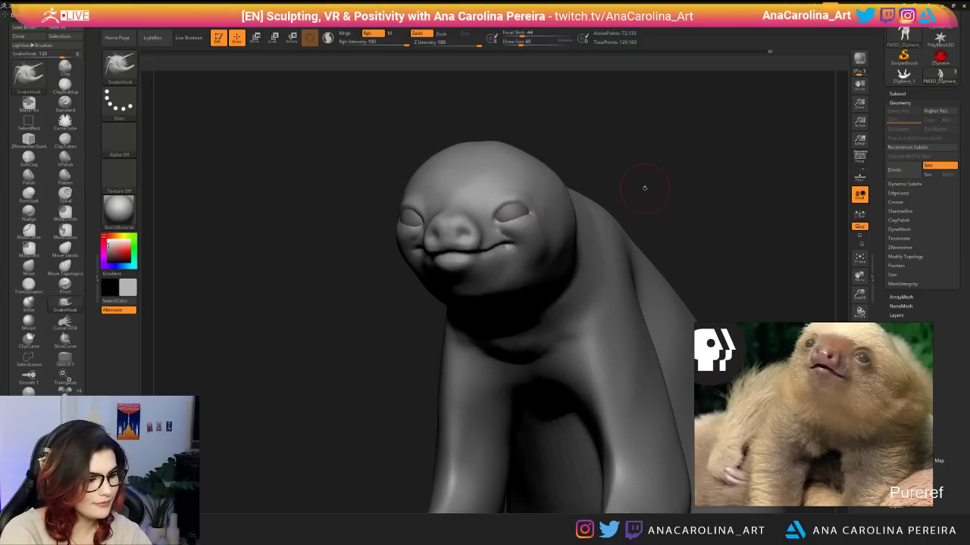
{"action": "key", "text": "b"}
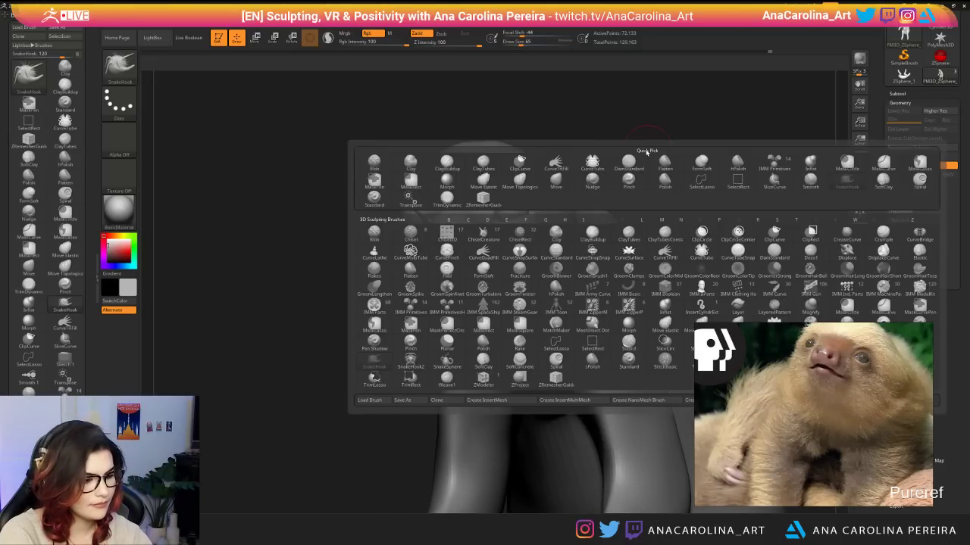
{"action": "key", "text": "b"}
{"action": "key", "text": "m"}
{"action": "key", "text": "b"}
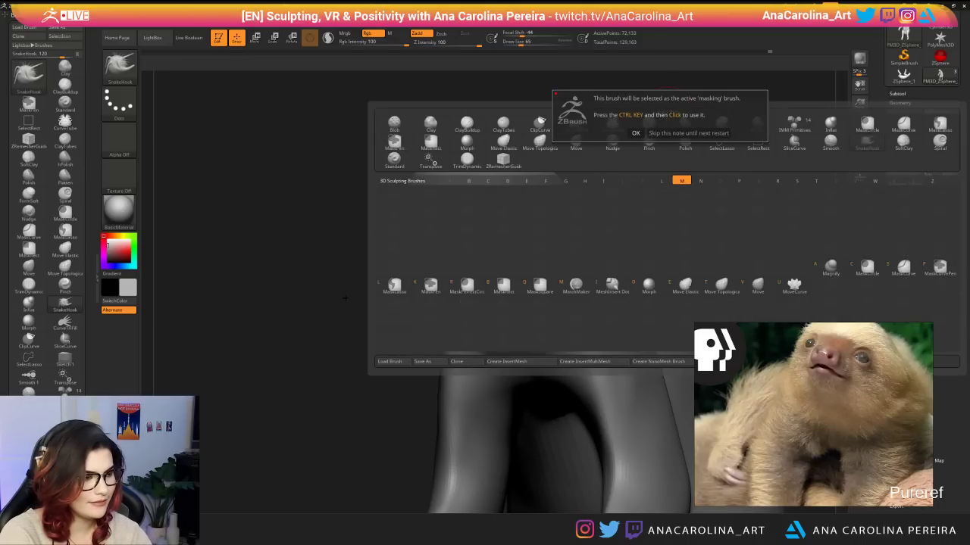
{"action": "left_click", "coordinate": [688, 133]}
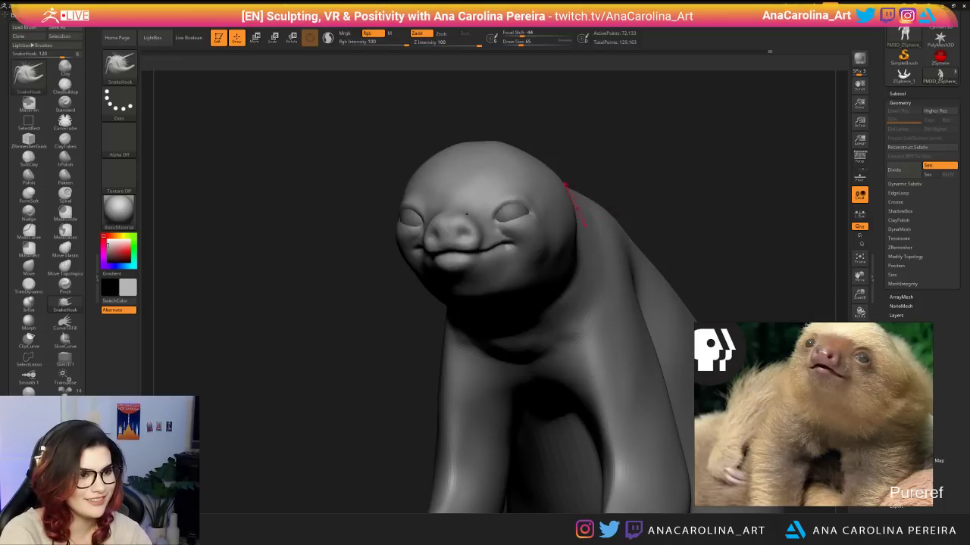
Lift the lower lip slightly with the Move brush at draw size 112.
{"action": "key", "text": "b"}
{"action": "key", "text": "m"}
{"action": "key", "text": "v"}
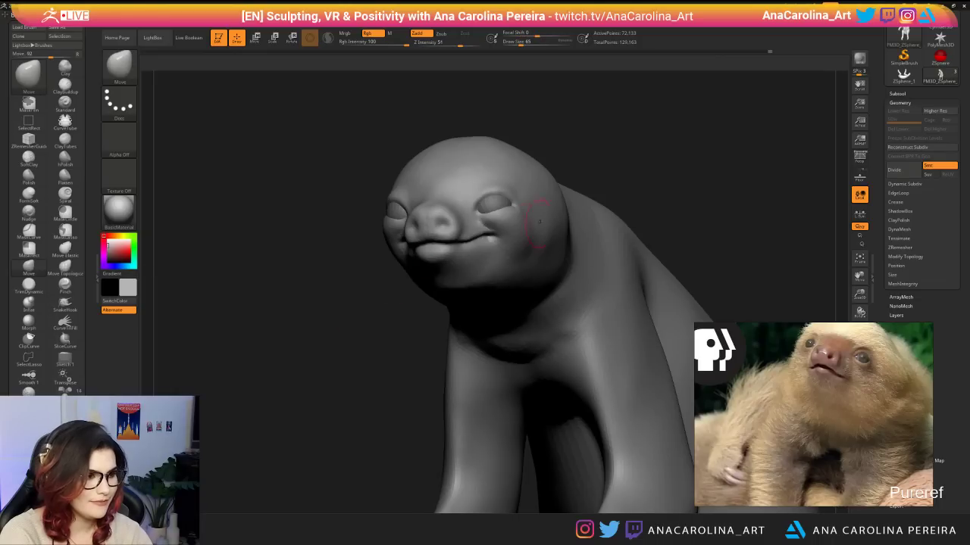
{"action": "key", "text": "space"}
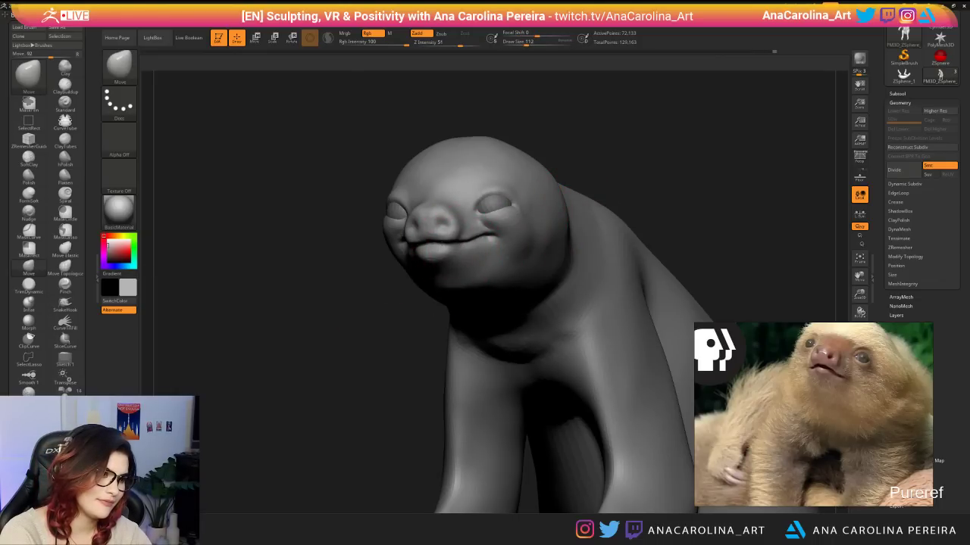
{"action": "left_click_drag", "start_coordinate": [437, 253], "coordinate": [438, 246]}
{"action": "mouse_move", "coordinate": [326, 204]}
{"action": "left_mouse_down"}
{"action": "mouse_move", "coordinate": [548, 190]}
{"action": "mouse_move", "coordinate": [326, 200]}
{"action": "left_mouse_up"}
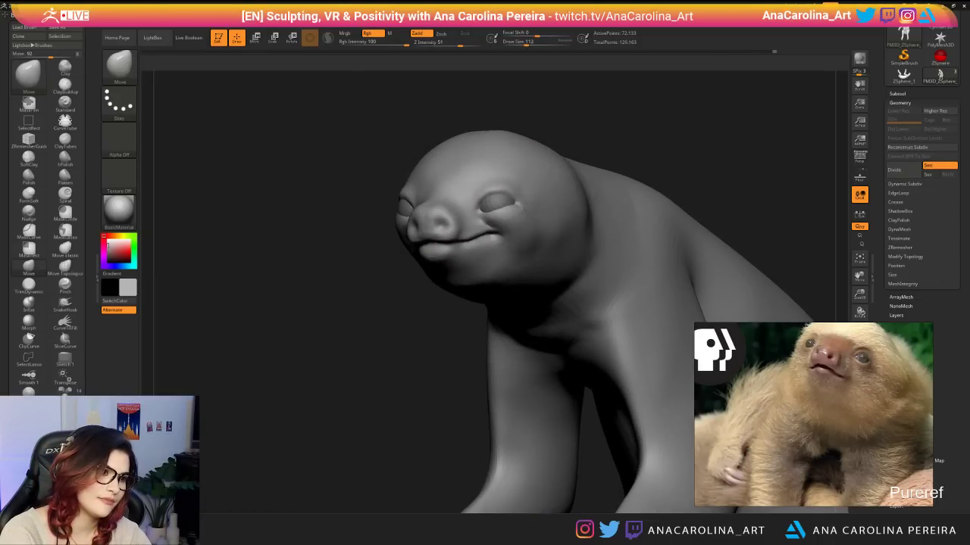
Adjust the mouth and lip shape from the side and below with the Move brush at draw size 65.
{"action": "key", "text": "space"}
{"action": "left_click_drag", "start_coordinate": [516, 216], "coordinate": [505, 215]}
{"action": "mouse_move", "coordinate": [624, 154]}
{"action": "left_mouse_down"}
{"action": "mouse_move", "coordinate": [659, 128]}
{"action": "mouse_move", "coordinate": [662, 148]}
{"action": "mouse_move", "coordinate": [751, 135]}
{"action": "left_mouse_up"}
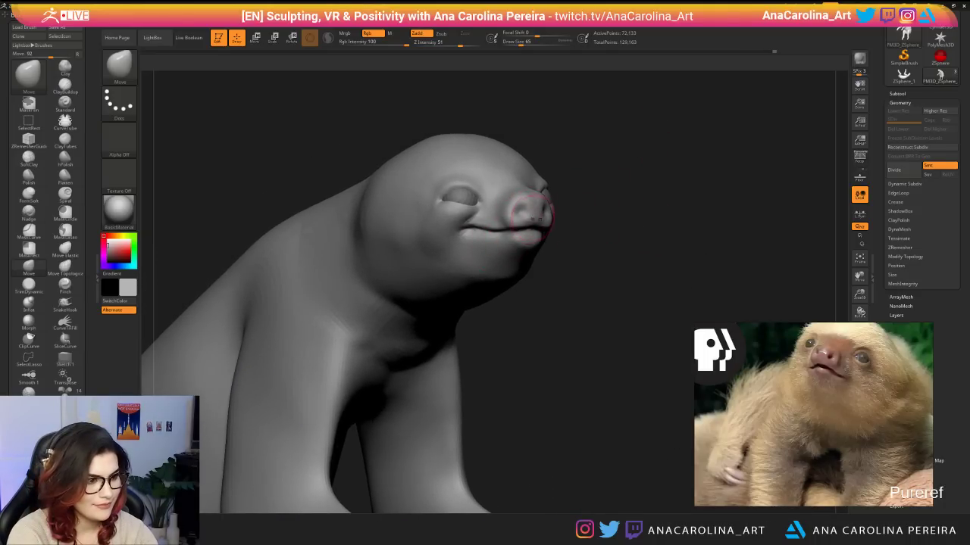
{"action": "mouse_move", "coordinate": [606, 262]}
{"action": "left_mouse_down"}
{"action": "mouse_move", "coordinate": [625, 212]}
{"action": "mouse_move", "coordinate": [583, 170]}
{"action": "left_mouse_up"}
{"action": "left_click_drag", "start_coordinate": [587, 204], "coordinate": [585, 137]}
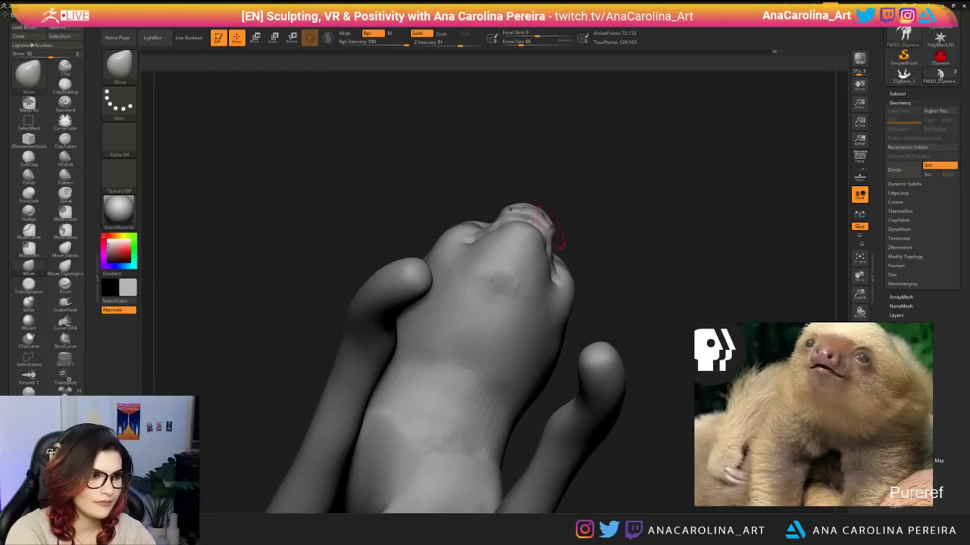
Build up volume on the lower lip with ClayBuildup at draw size 40.
{"action": "mouse_move", "coordinate": [617, 185]}
{"action": "left_mouse_down"}
{"action": "mouse_move", "coordinate": [619, 269]}
{"action": "mouse_move", "coordinate": [587, 242]}
{"action": "mouse_move", "coordinate": [530, 232]}
{"action": "left_mouse_up"}
{"action": "key", "text": "b"}
{"action": "key", "text": "c"}
{"action": "key", "text": "b"}
{"action": "key", "text": "space"}
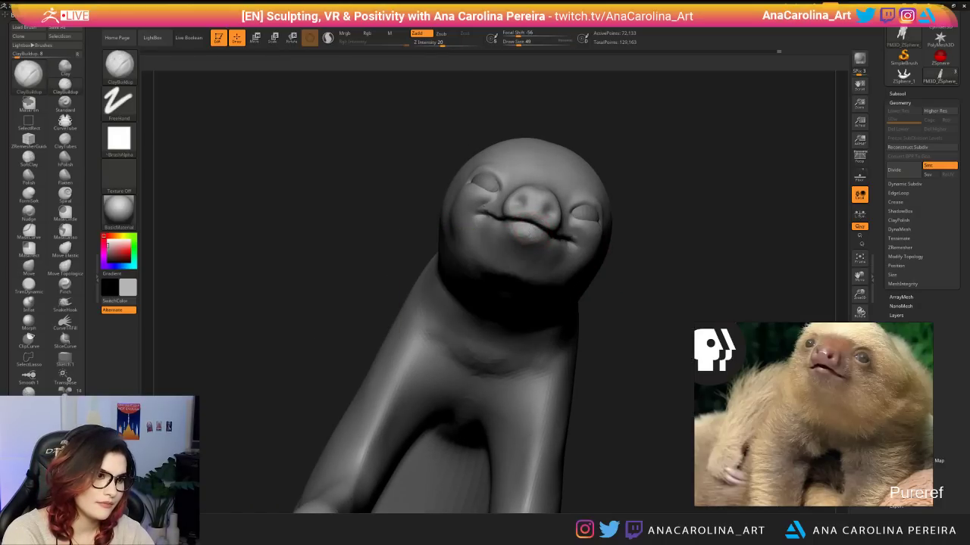
{"action": "mouse_move", "coordinate": [621, 234]}
{"action": "left_mouse_down"}
{"action": "mouse_move", "coordinate": [500, 284]}
{"action": "mouse_move", "coordinate": [542, 230]}
{"action": "mouse_move", "coordinate": [525, 227]}
{"action": "left_mouse_up"}
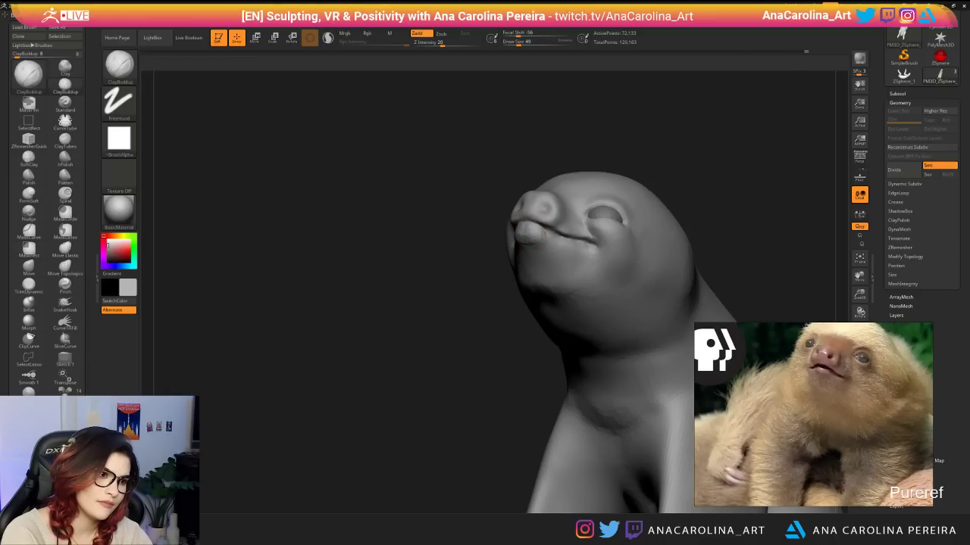
Extend the lower lip toward the mouth corner with ClayBuildup at draw size 56 and smooth it at 74.
{"action": "mouse_move", "coordinate": [551, 249]}
{"action": "left_mouse_down"}
{"action": "mouse_move", "coordinate": [552, 270]}
{"action": "mouse_move", "coordinate": [503, 293]}
{"action": "mouse_move", "coordinate": [510, 369]}
{"action": "mouse_move", "coordinate": [545, 264]}
{"action": "mouse_move", "coordinate": [576, 264]}
{"action": "left_mouse_up"}
{"action": "key", "text": "s"}
{"action": "left_click", "coordinate": [581, 258]}
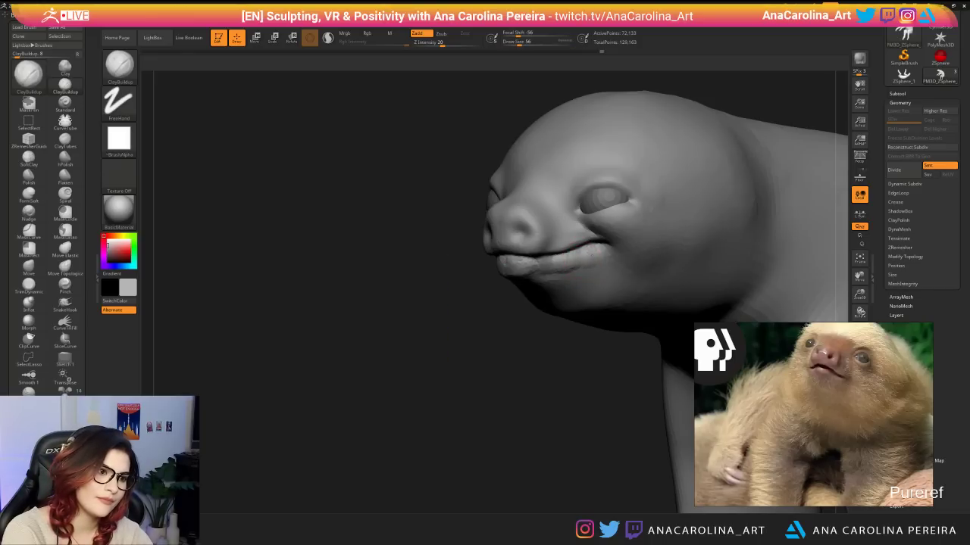
{"action": "key", "text": "space"}
{"action": "key", "text": "shift"}
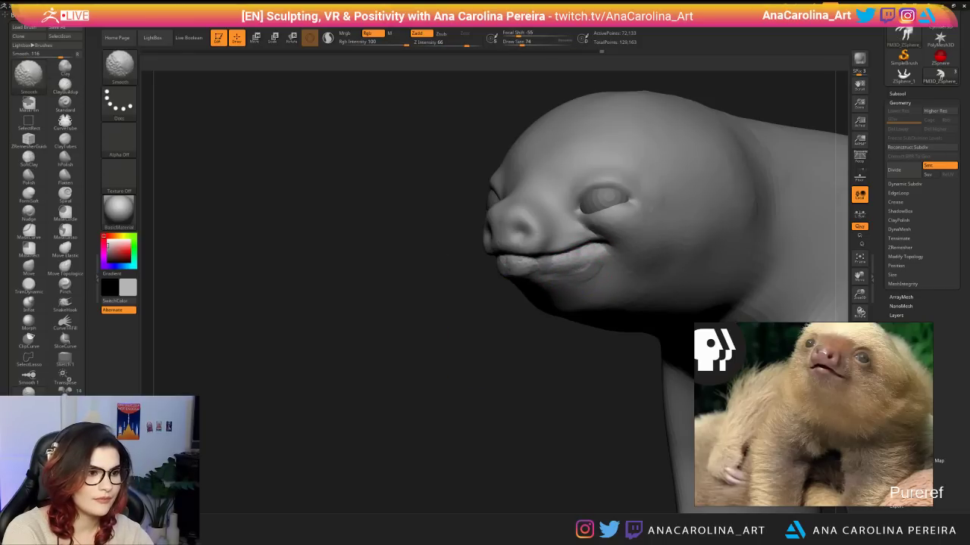
{"action": "key", "text": "b"}
{"action": "key", "text": "c"}
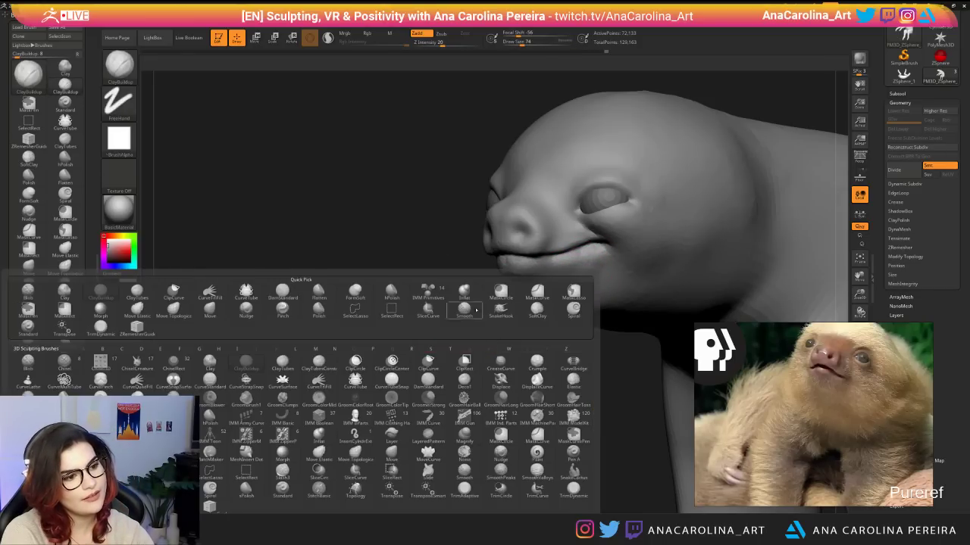
{"action": "key", "text": "b"}
Zoom the reference board out to compare the head with the other sloth photos.
{"action": "mouse_move", "coordinate": [447, 303]}
{"action": "left_mouse_down", "text": "alt"}
{"action": "mouse_move", "coordinate": [417, 210]}
{"action": "mouse_move", "coordinate": [547, 201]}
{"action": "left_mouse_up", "text": "alt"}
{"action": "key", "text": "ctrl"}
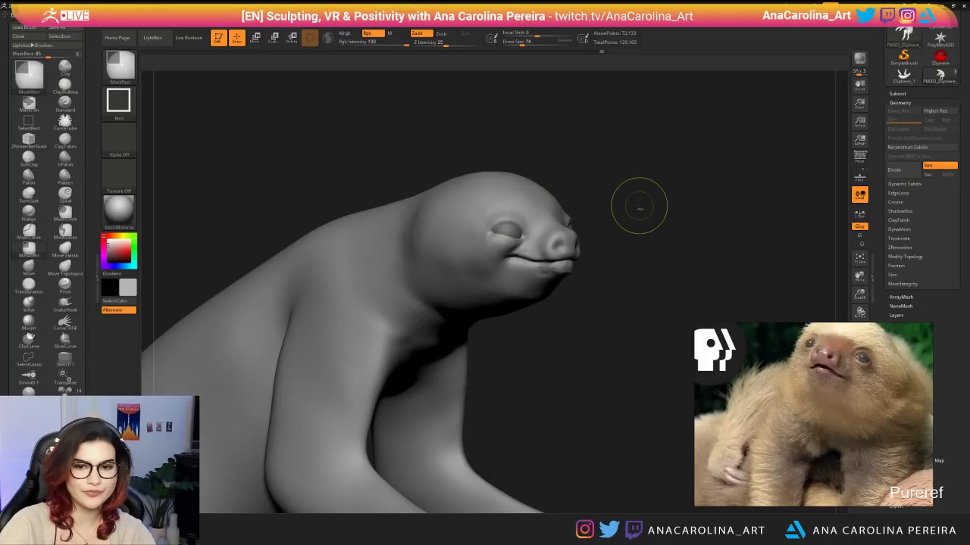
{"action": "scroll", "coordinate": [802, 420], "scroll_direction": "down", "scroll_amount": 4}
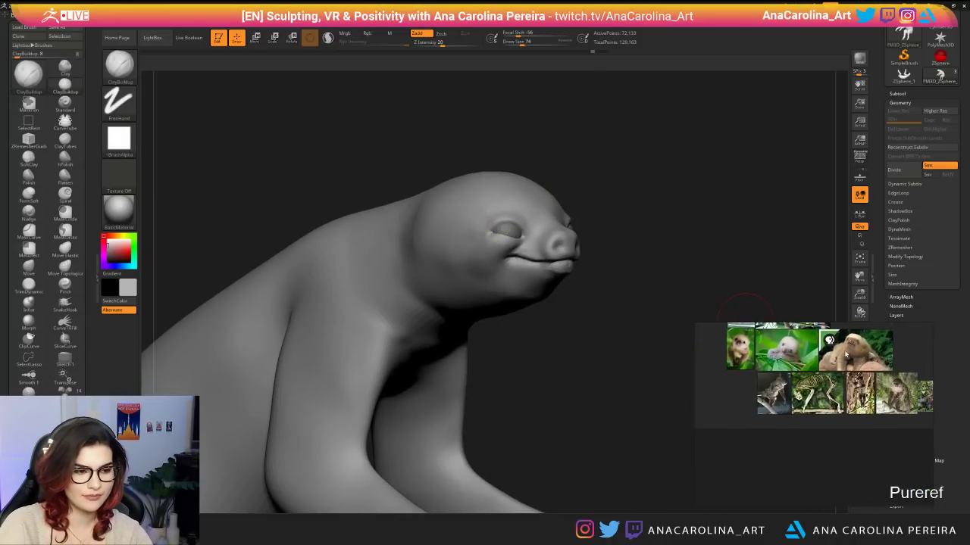
Make the eyeballs the active subtool and divide their geometry up to subdivision level 5.
{"action": "left_click_drag", "start_coordinate": [644, 326], "coordinate": [576, 333]}
{"action": "left_click_drag", "start_coordinate": [641, 300], "coordinate": [642, 246], "text": "alt"}
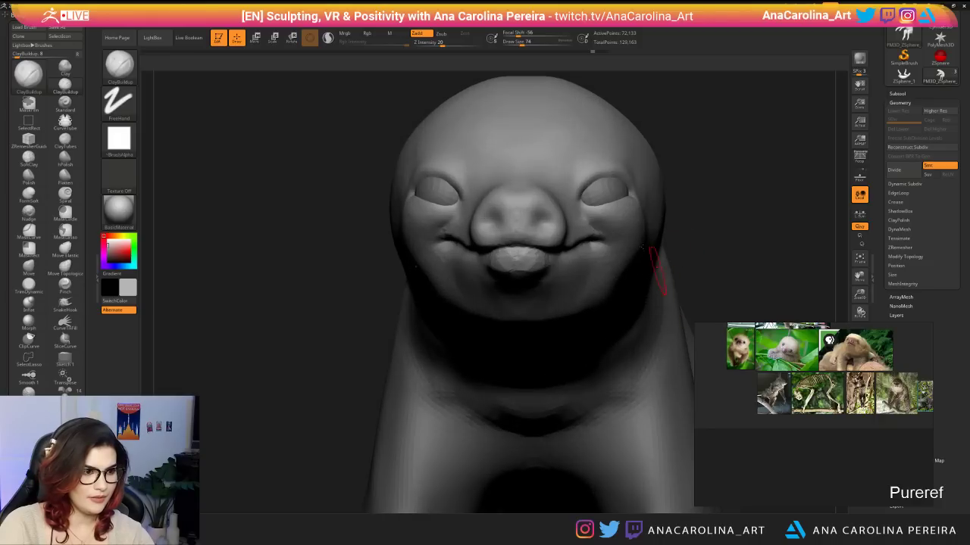
{"action": "left_click", "coordinate": [602, 188], "text": "alt"}
{"action": "left_click", "coordinate": [918, 94]}
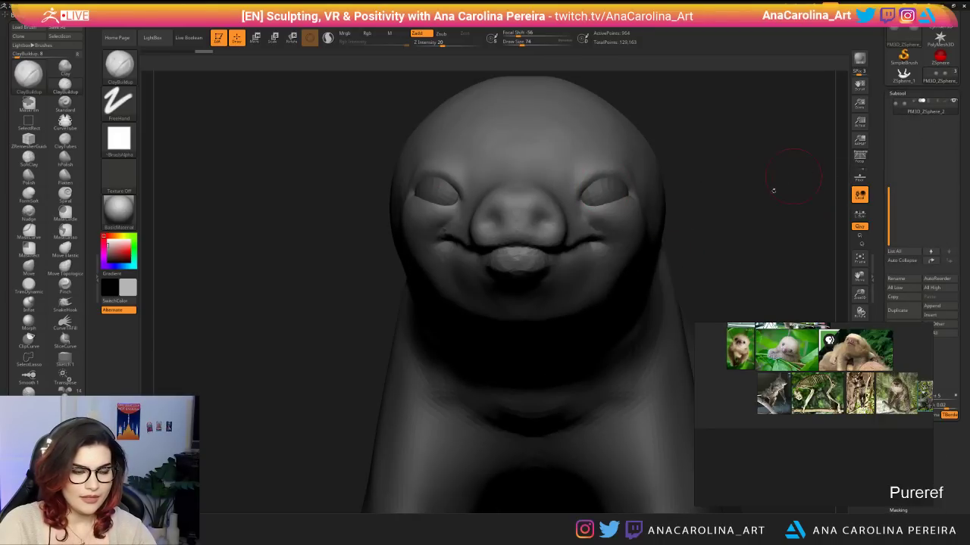
{"action": "left_click_drag", "start_coordinate": [773, 190], "coordinate": [815, 240]}
{"action": "left_click_drag", "start_coordinate": [947, 456], "coordinate": [959, 351]}
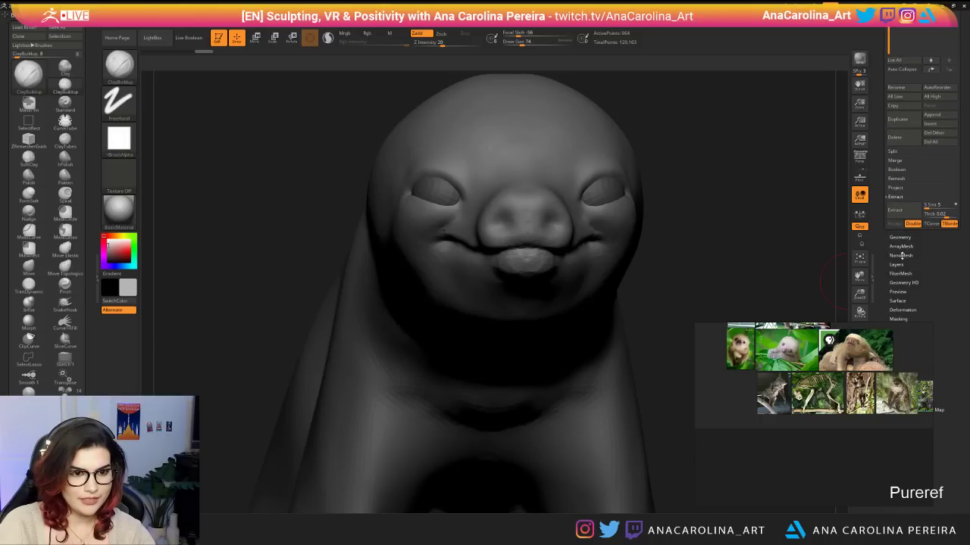
{"action": "left_click", "coordinate": [900, 236]}
{"action": "left_click_drag", "start_coordinate": [885, 175], "coordinate": [887, 257]}
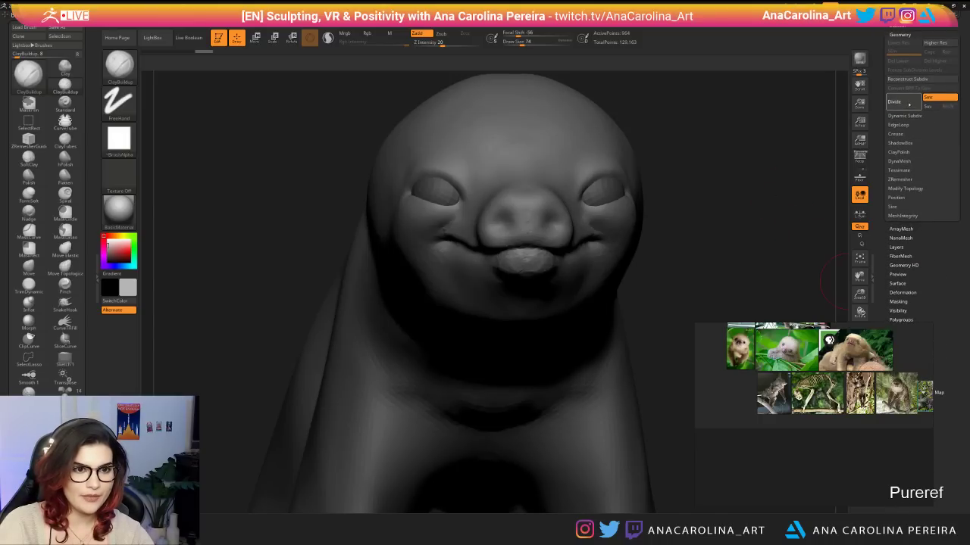
{"action": "left_click_drag", "start_coordinate": [880, 124], "coordinate": [883, 137]}
{"action": "left_click", "coordinate": [897, 39]}
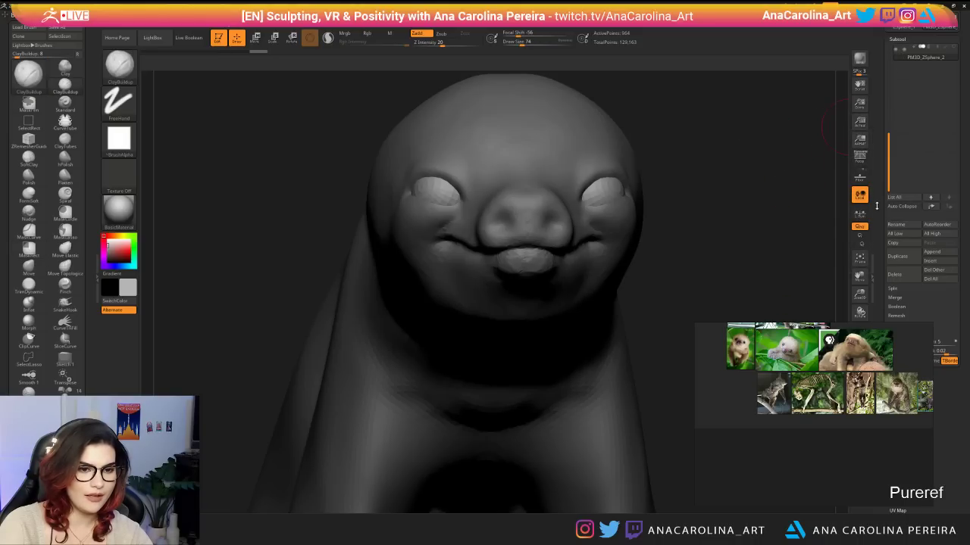
{"action": "left_click_drag", "start_coordinate": [884, 302], "coordinate": [882, 183]}
{"action": "left_click", "coordinate": [903, 161]}
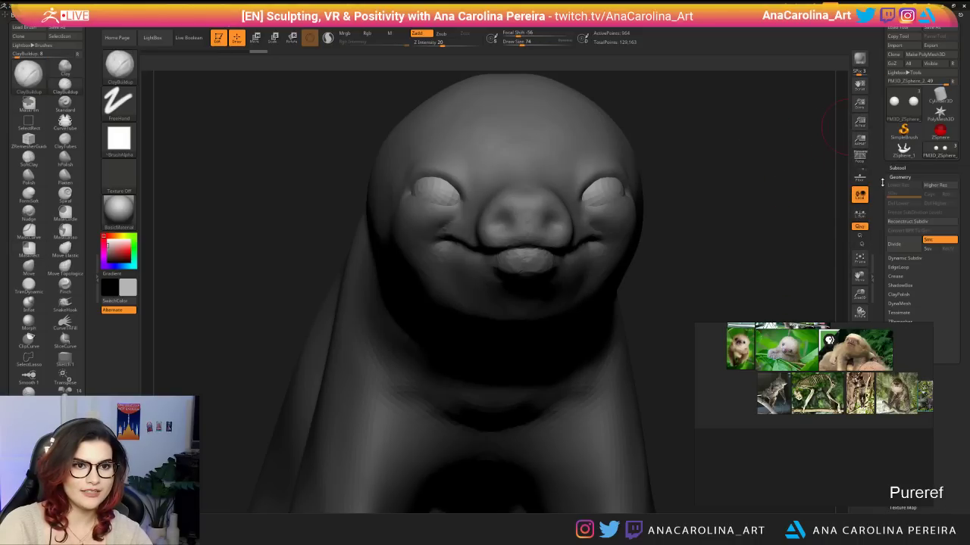
{"action": "left_click", "coordinate": [909, 245]}
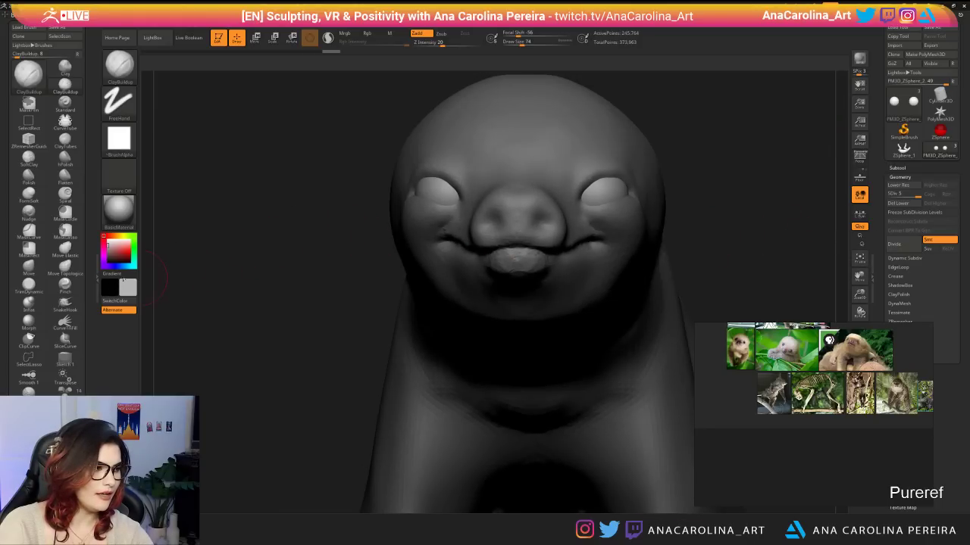
Switch to the Standard brush in Rgb mode at intensity 100 and fill the eyeballs with black.
{"action": "key", "text": "b"}
{"action": "key", "text": "s"}
{"action": "key", "text": "t"}
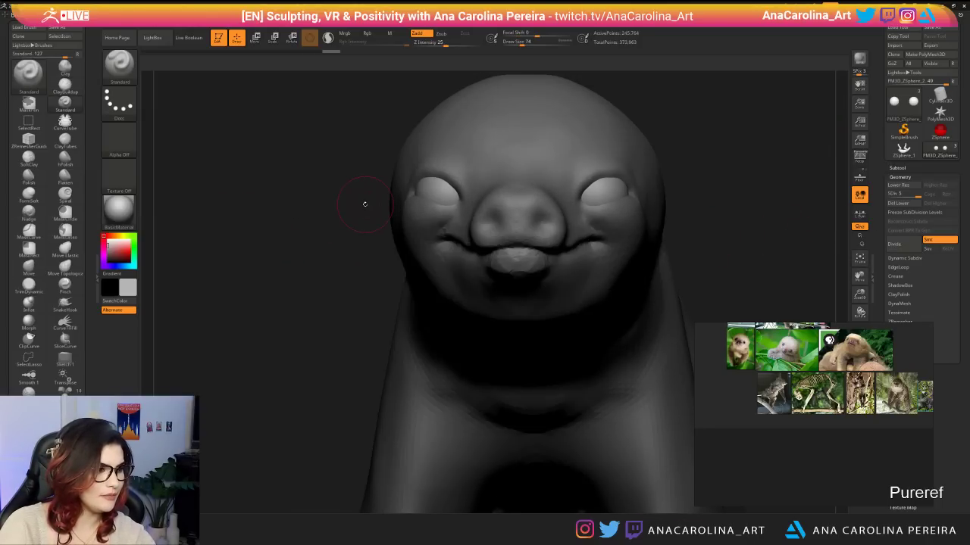
{"action": "key", "text": "space"}
{"action": "left_click", "coordinate": [377, 241]}
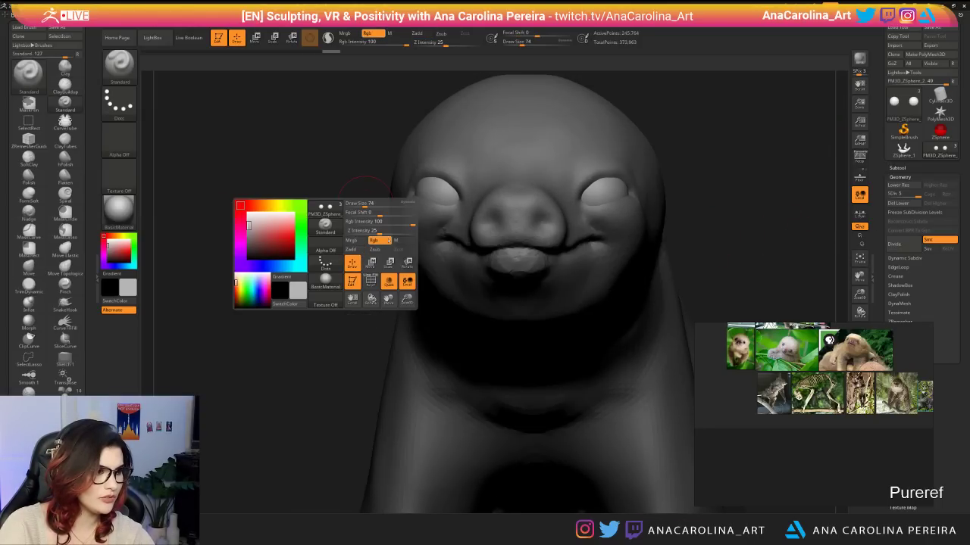
{"action": "left_click", "coordinate": [395, 240]}
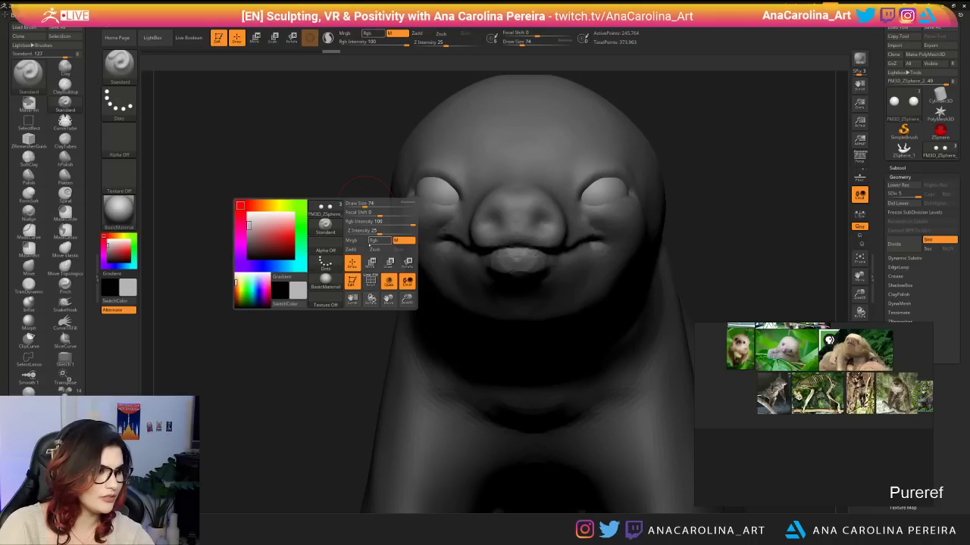
{"action": "left_click", "coordinate": [372, 240]}
{"action": "left_click", "coordinate": [267, 243]}
{"action": "left_click", "coordinate": [249, 251]}
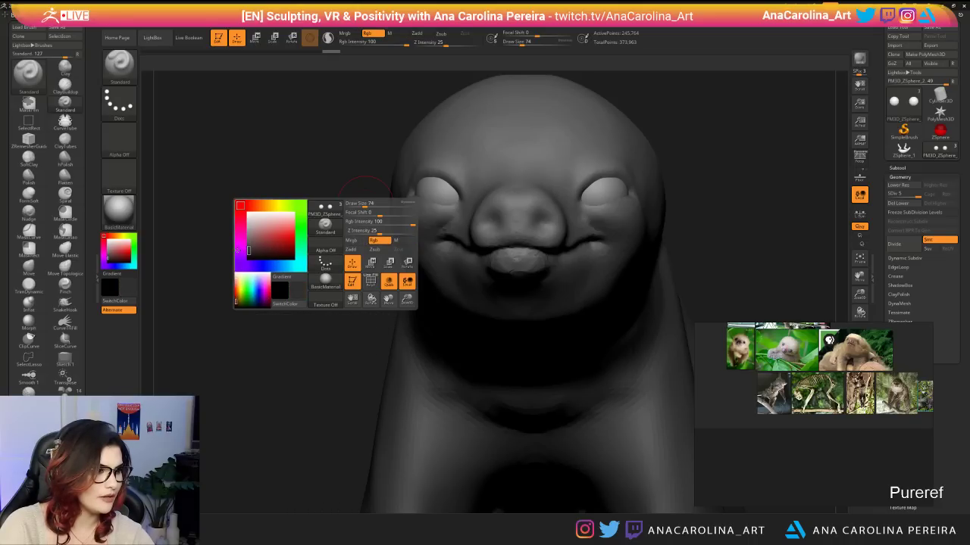
{"action": "key", "text": "ctrl+f"}
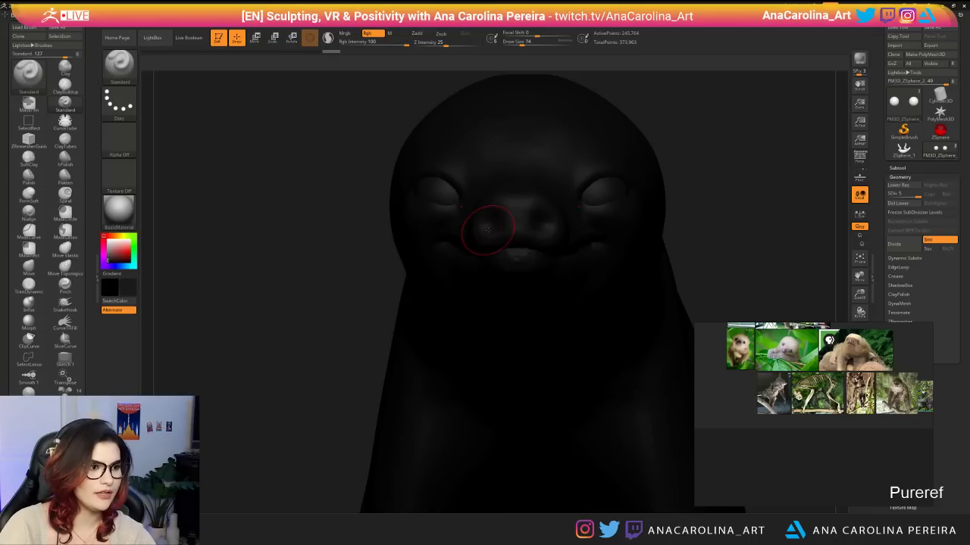
Apply the ToyPlastic material to the eyeballs in M mode and set the active material back to BasicMaterial.
{"action": "left_click_drag", "start_coordinate": [260, 374], "coordinate": [333, 374]}
{"action": "key", "text": "space"}
{"action": "left_click", "coordinate": [447, 216]}
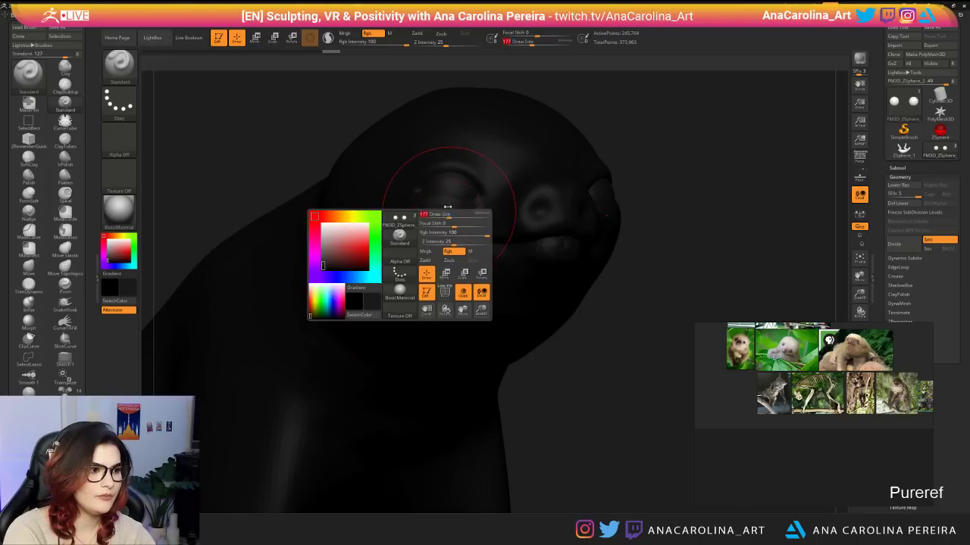
{"action": "left_click", "coordinate": [466, 194], "text": "alt"}
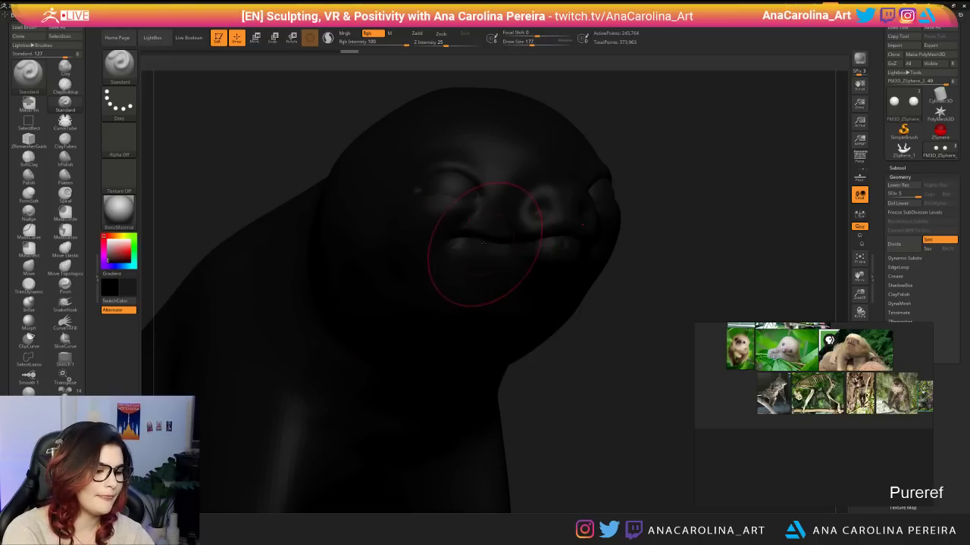
{"action": "left_click", "coordinate": [119, 211]}
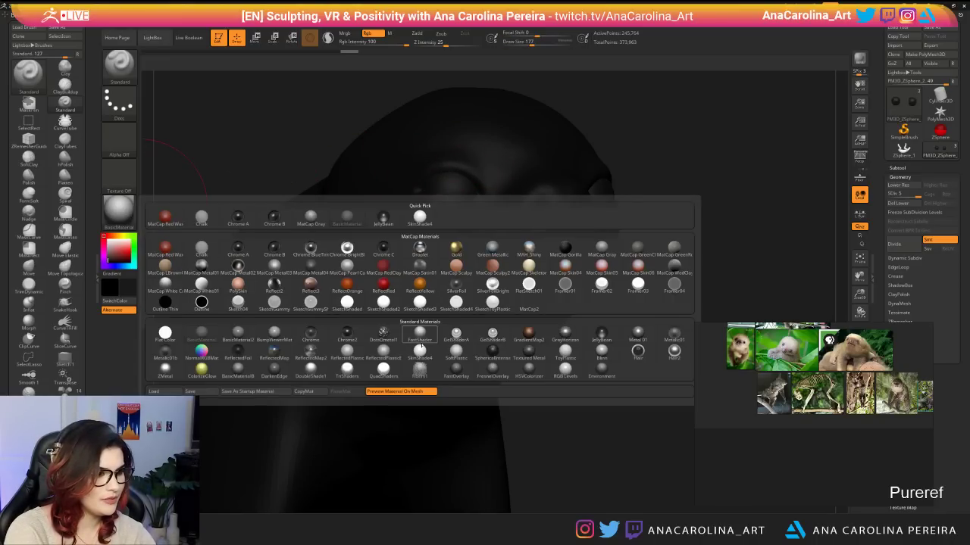
{"action": "left_click", "coordinate": [561, 354]}
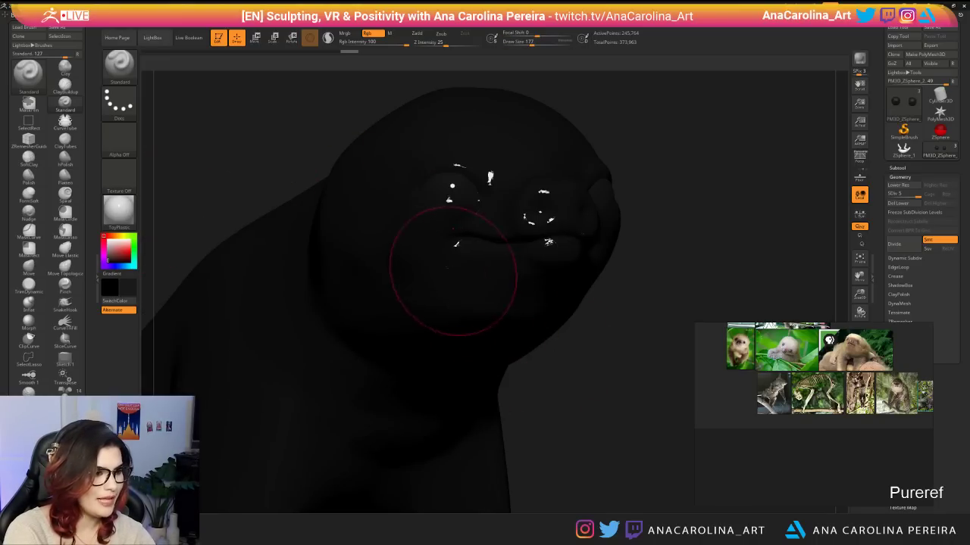
{"action": "left_click_drag", "start_coordinate": [644, 350], "coordinate": [567, 349]}
{"action": "key", "text": "space"}
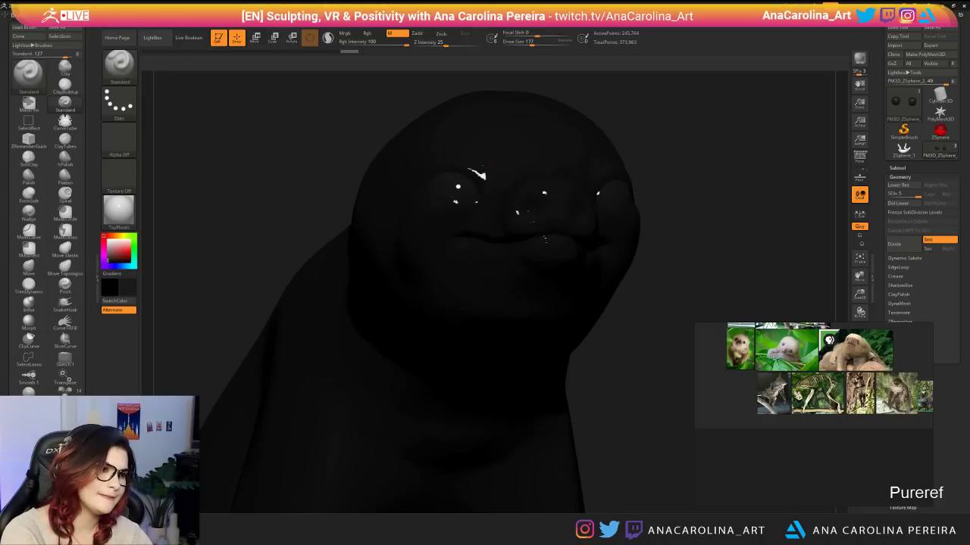
{"action": "left_click", "coordinate": [119, 210]}
{"action": "left_click", "coordinate": [201, 333]}
{"action": "mouse_move", "coordinate": [210, 325]}
{"action": "left_mouse_down"}
{"action": "mouse_move", "coordinate": [206, 292]}
{"action": "mouse_move", "coordinate": [454, 262]}
{"action": "left_mouse_up"}
{"action": "right_click_drag", "start_coordinate": [349, 261], "coordinate": [392, 334], "text": "alt"}
Choose a very dark brown colour and recolour the eyeballs with it in Rgb mode.
{"action": "left_click", "coordinate": [129, 289]}
{"action": "left_click", "coordinate": [86, 216]}
{"action": "left_click", "coordinate": [185, 282]}
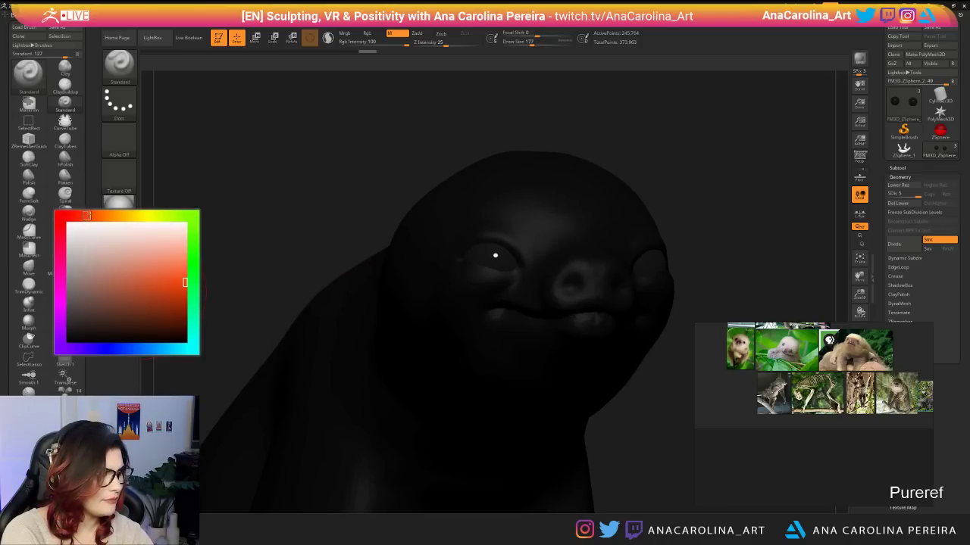
{"action": "left_click_drag", "start_coordinate": [106, 312], "coordinate": [91, 311]}
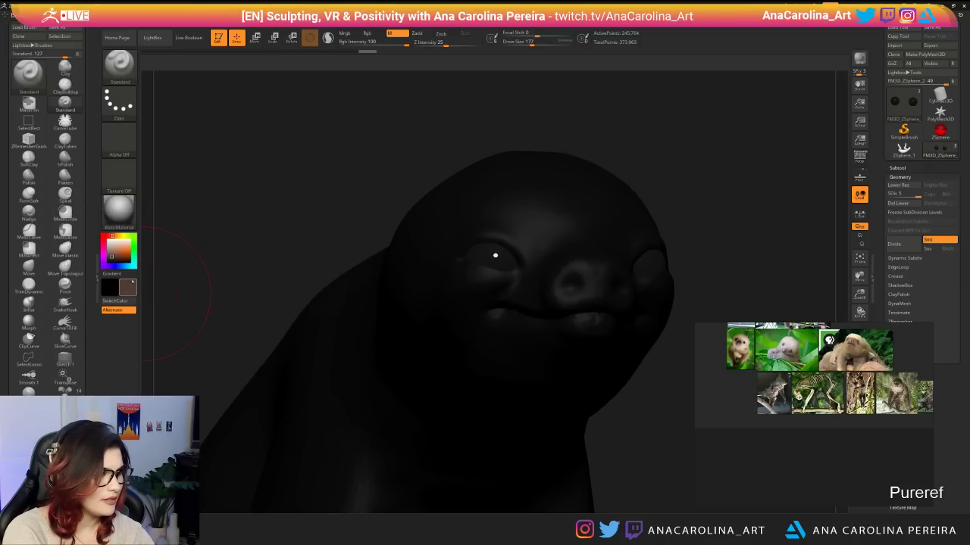
{"action": "left_click", "coordinate": [129, 290]}
{"action": "left_click", "coordinate": [91, 320]}
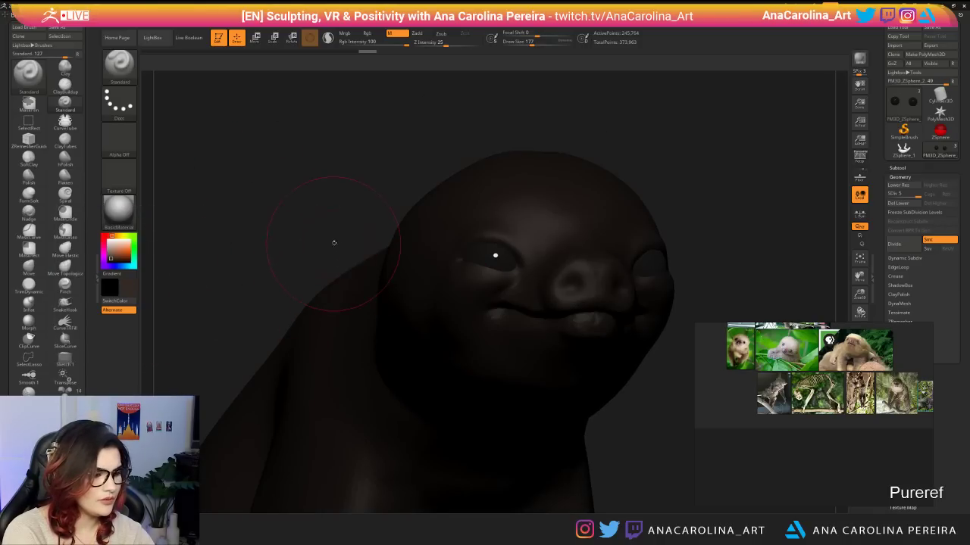
{"action": "key", "text": "b"}
{"action": "key", "text": "space"}
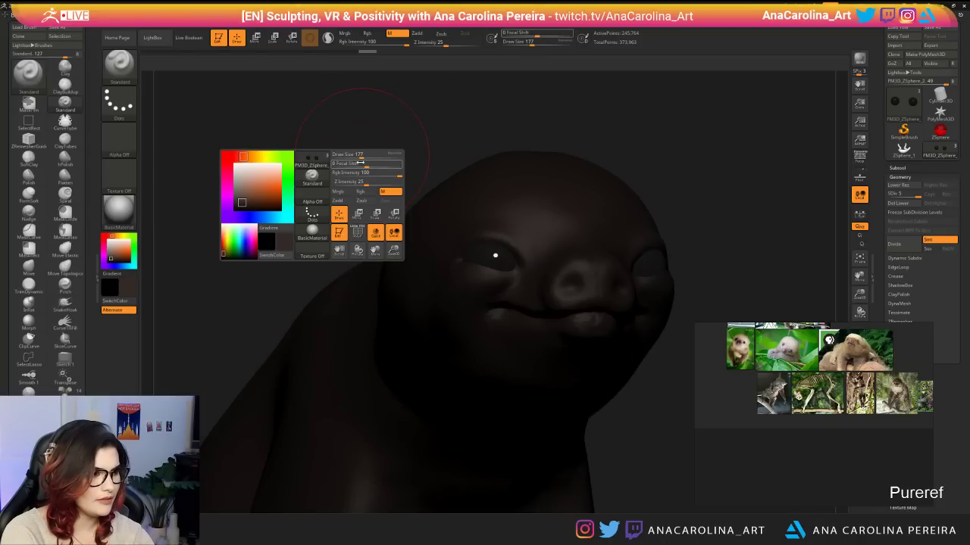
{"action": "left_click", "coordinate": [362, 193]}
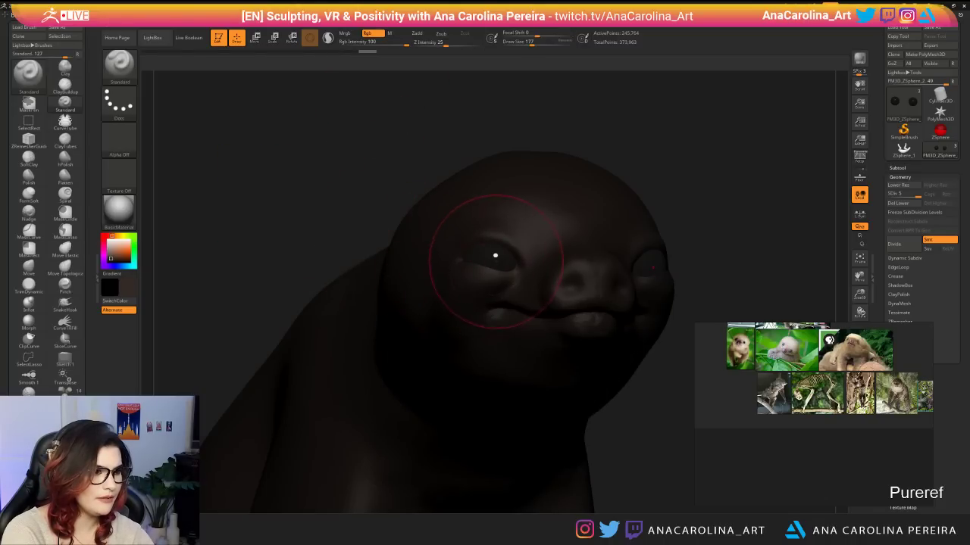
Change the paint colour to black and try a brush with draw size 25 and focal shift 100 on the eyes.
{"action": "key", "text": "space"}
{"action": "left_click_drag", "start_coordinate": [496, 258], "coordinate": [491, 258]}
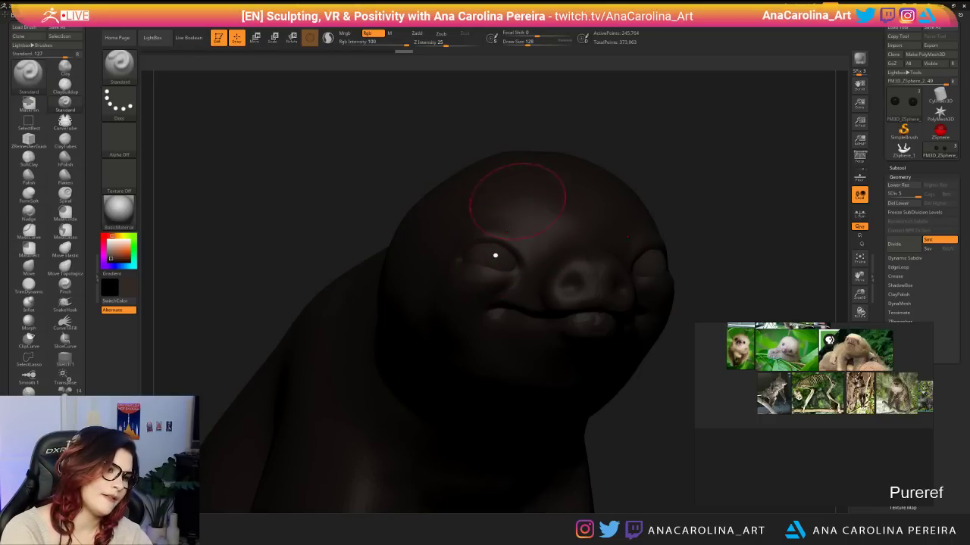
{"action": "mouse_move", "coordinate": [750, 212]}
{"action": "left_mouse_down"}
{"action": "mouse_move", "coordinate": [637, 227]}
{"action": "mouse_move", "coordinate": [651, 242]}
{"action": "left_mouse_up"}
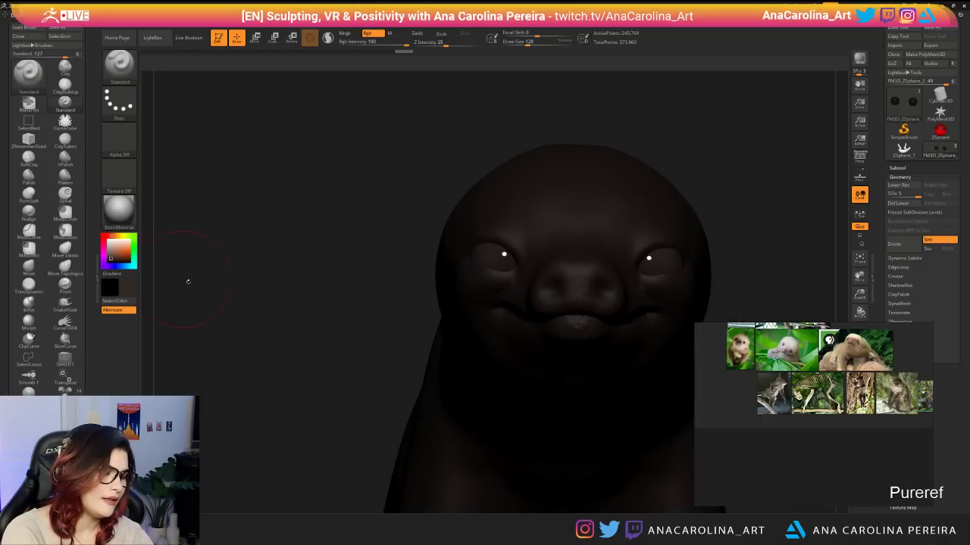
{"action": "left_click_drag", "start_coordinate": [188, 281], "coordinate": [148, 265]}
{"action": "left_click", "coordinate": [108, 261]}
{"action": "key", "text": "space"}
{"action": "mouse_move", "coordinate": [398, 225]}
{"action": "left_mouse_down"}
{"action": "mouse_move", "coordinate": [386, 224]}
{"action": "mouse_move", "coordinate": [467, 233]}
{"action": "left_mouse_up"}
{"action": "key", "text": "space"}
{"action": "key", "text": "space"}
{"action": "left_click_drag", "start_coordinate": [683, 259], "coordinate": [680, 258]}
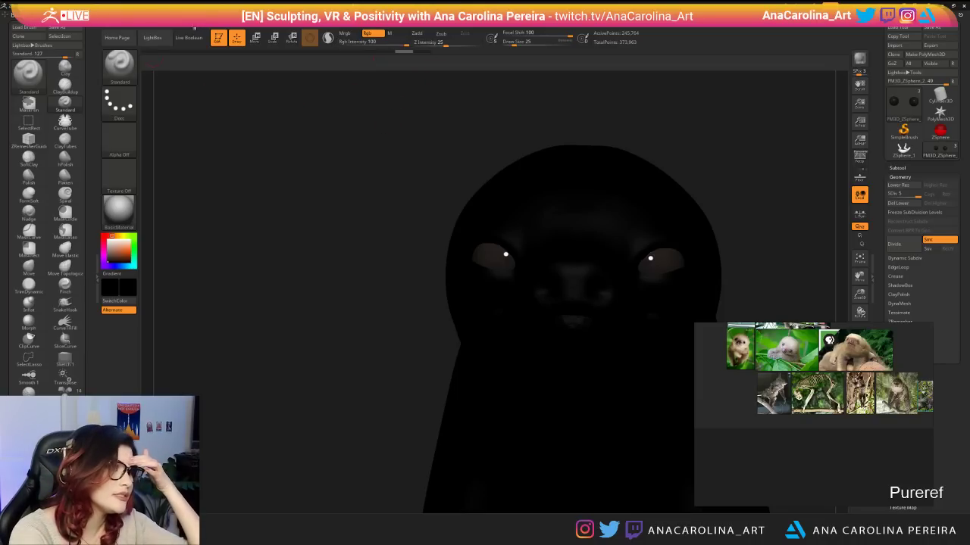
Try painting small black pupils on the eyeballs with focal shift -100 and draw size 16.
{"action": "scroll", "coordinate": [46, 318], "scroll_direction": "down", "scroll_amount": 5}
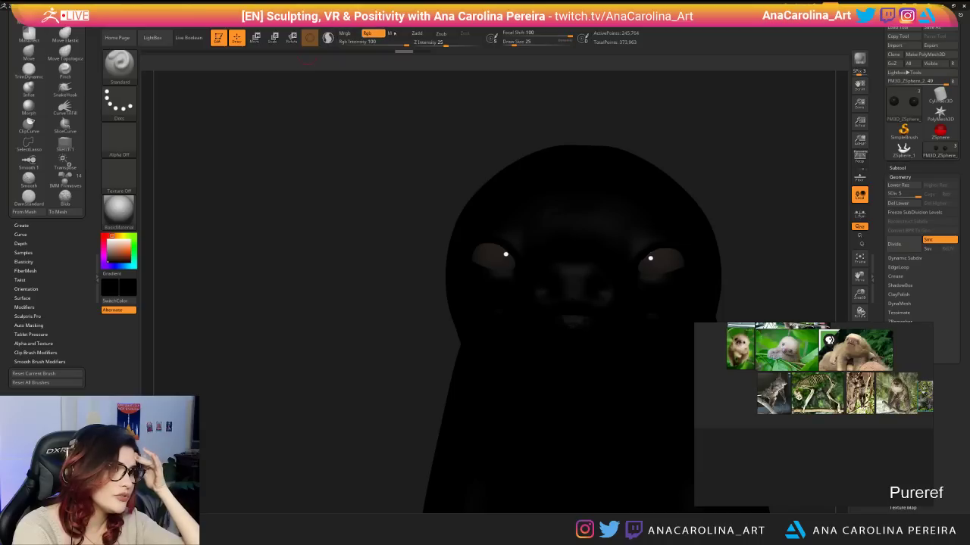
{"action": "mouse_move", "coordinate": [464, 15]}
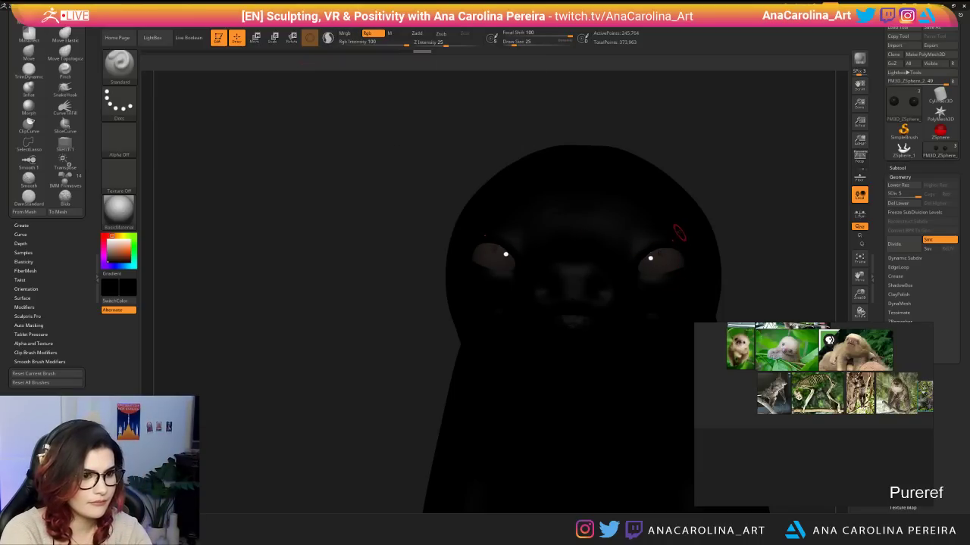
{"action": "key", "text": "space"}
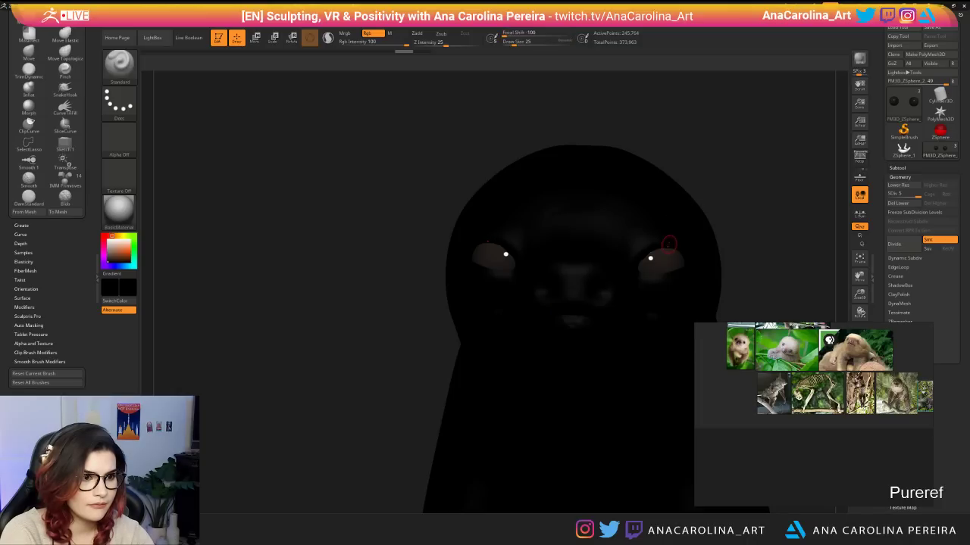
{"action": "key", "text": "space"}
{"action": "left_click", "coordinate": [668, 243]}
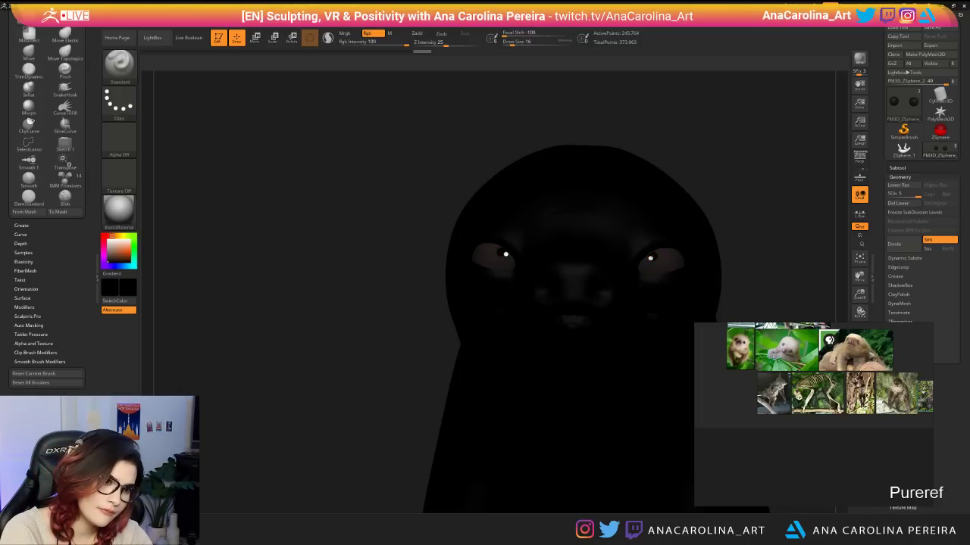
Set light grey as the active colour to check the dark eyes against the head in side view.
{"action": "left_click_drag", "start_coordinate": [738, 190], "coordinate": [625, 193]}
{"action": "left_click", "coordinate": [126, 291]}
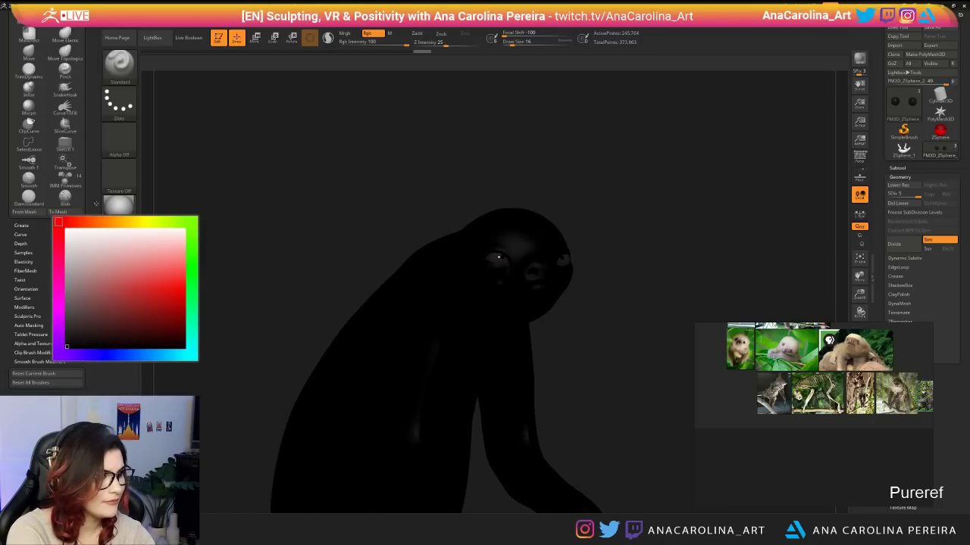
{"action": "mouse_move", "coordinate": [113, 291]}
{"action": "left_mouse_down"}
{"action": "mouse_move", "coordinate": [102, 268]}
{"action": "mouse_move", "coordinate": [117, 209]}
{"action": "left_mouse_up"}
{"action": "left_click_drag", "start_coordinate": [226, 206], "coordinate": [273, 341]}
{"action": "key", "text": "v"}
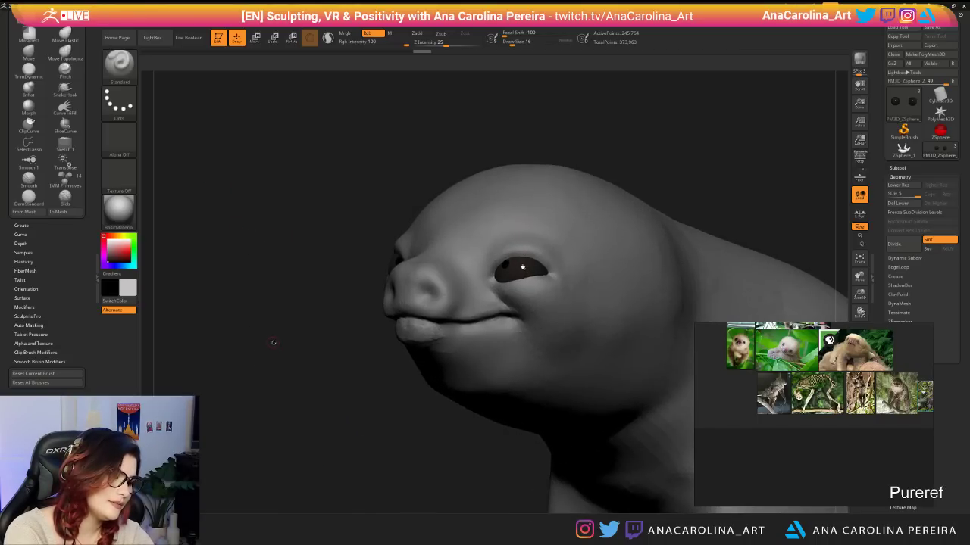
Sample the eyeball's dark brown as the active colour and undo the painted black pupils.
{"action": "key", "text": "v"}
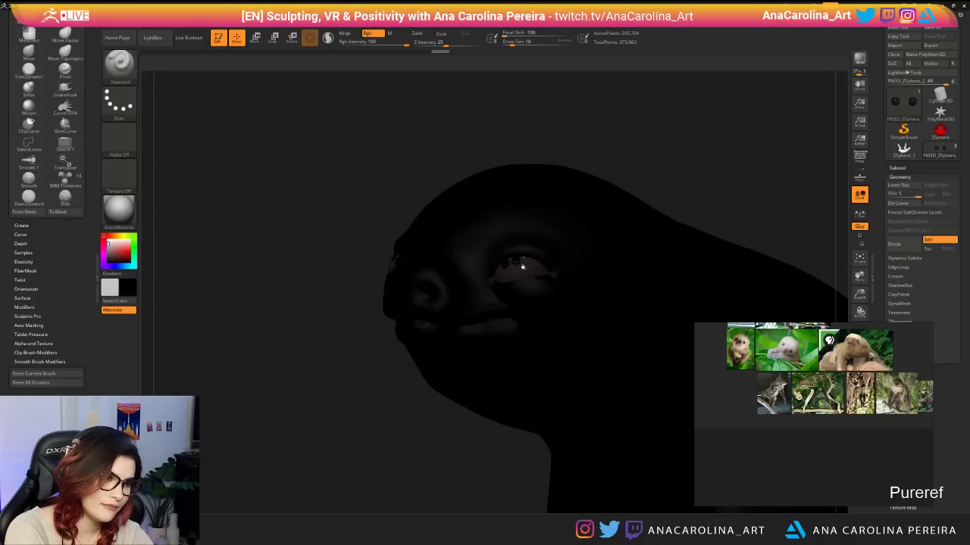
{"action": "key", "text": "c"}
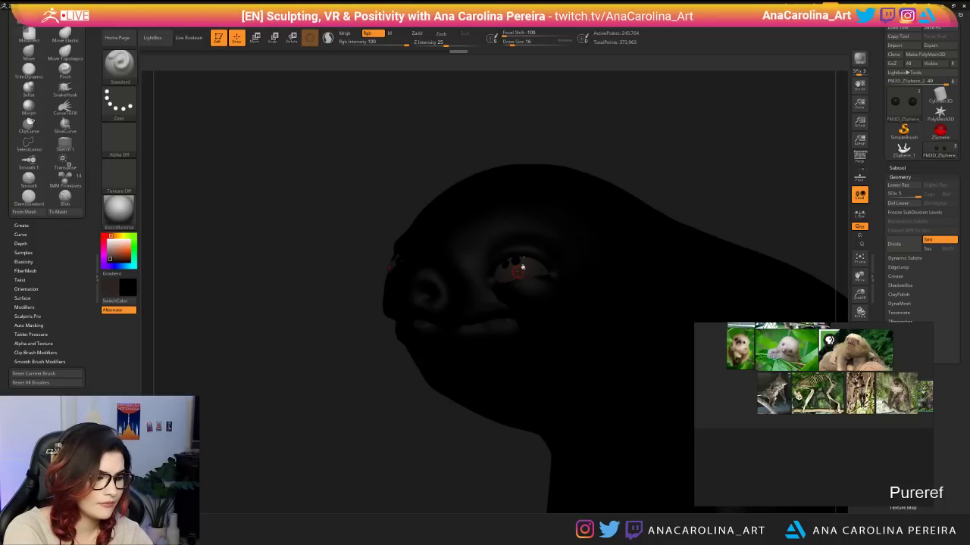
{"action": "key", "text": "v"}
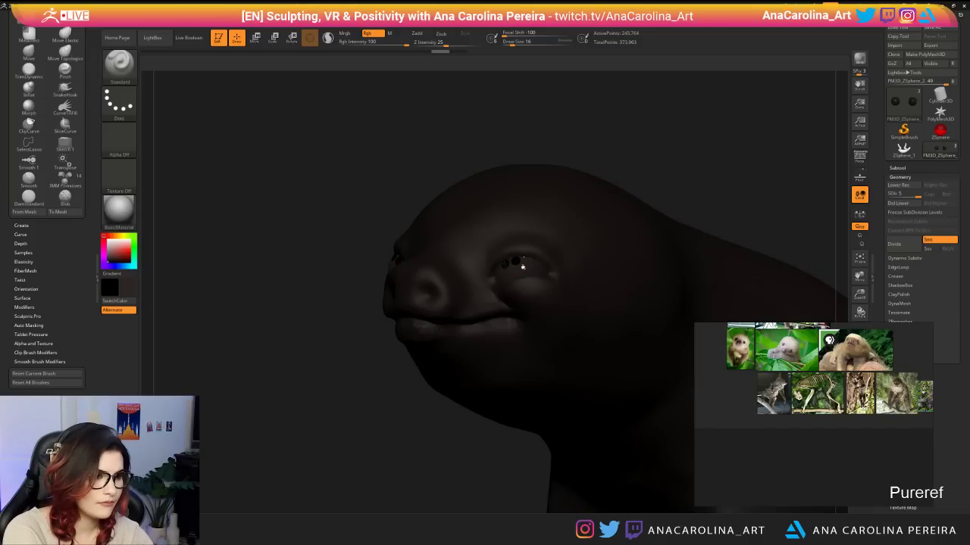
{"action": "mouse_move", "coordinate": [522, 266]}
{"action": "right_mouse_down", "text": "ctrl"}
{"action": "mouse_move", "coordinate": [454, 303]}
{"action": "mouse_move", "coordinate": [479, 368]}
{"action": "mouse_move", "coordinate": [249, 268]}
{"action": "right_mouse_up", "text": "ctrl"}
{"action": "mouse_move", "coordinate": [268, 272]}
{"action": "left_mouse_down"}
{"action": "mouse_move", "coordinate": [324, 267]}
{"action": "mouse_move", "coordinate": [257, 298]}
{"action": "left_mouse_up"}
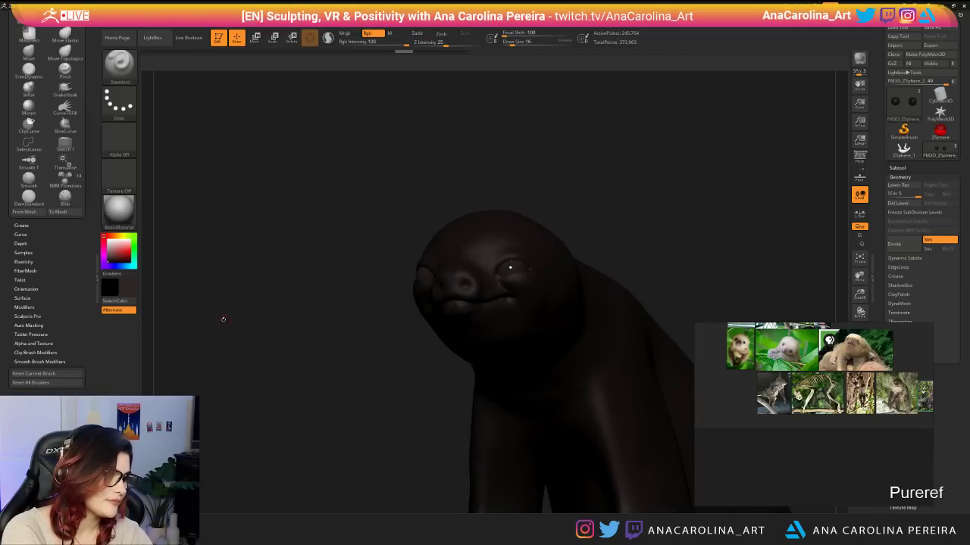
Swap the active colour so the head shades light grey, and frame the face from the front to check the dark eyes.
{"action": "left_click", "coordinate": [117, 286]}
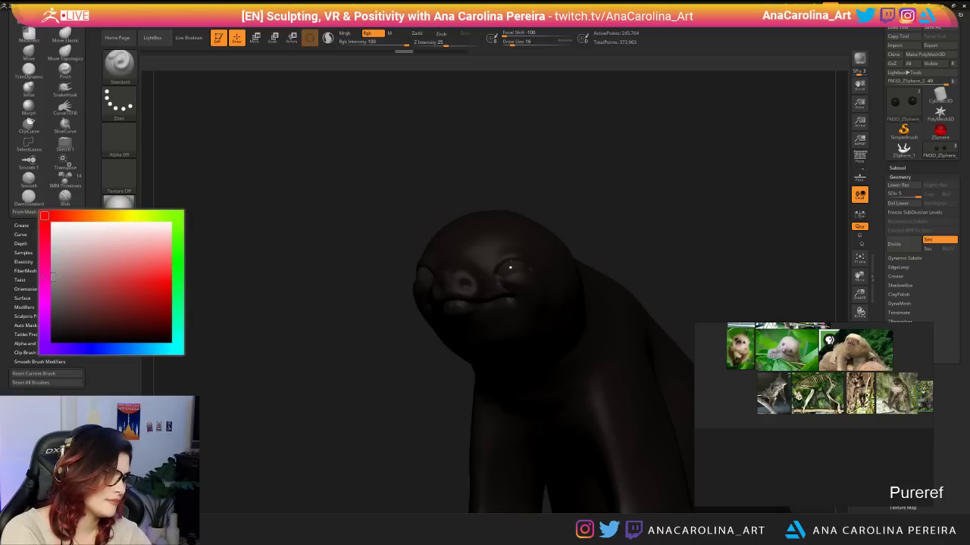
{"action": "left_click_drag", "start_coordinate": [228, 251], "coordinate": [334, 253]}
{"action": "left_click", "coordinate": [112, 283]}
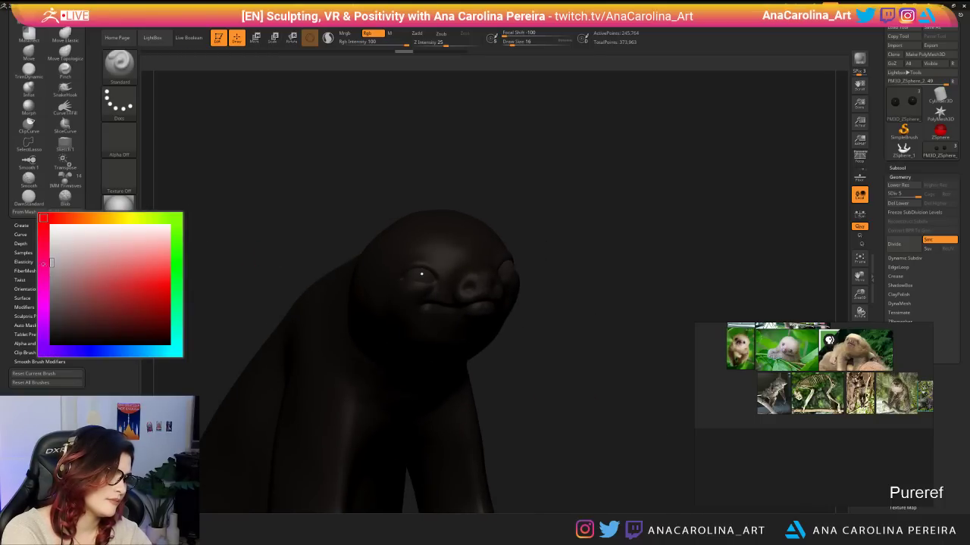
{"action": "key", "text": "v"}
{"action": "left_click_drag", "start_coordinate": [298, 171], "coordinate": [269, 174]}
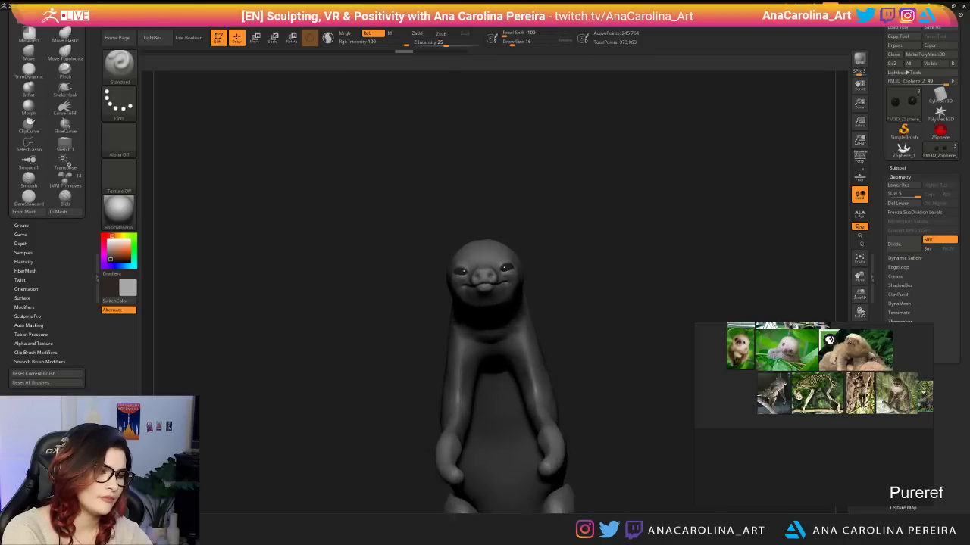
{"action": "left_click_drag", "start_coordinate": [325, 250], "coordinate": [348, 323], "text": "alt"}
{"action": "left_click_drag", "start_coordinate": [325, 292], "coordinate": [279, 340], "text": "alt"}
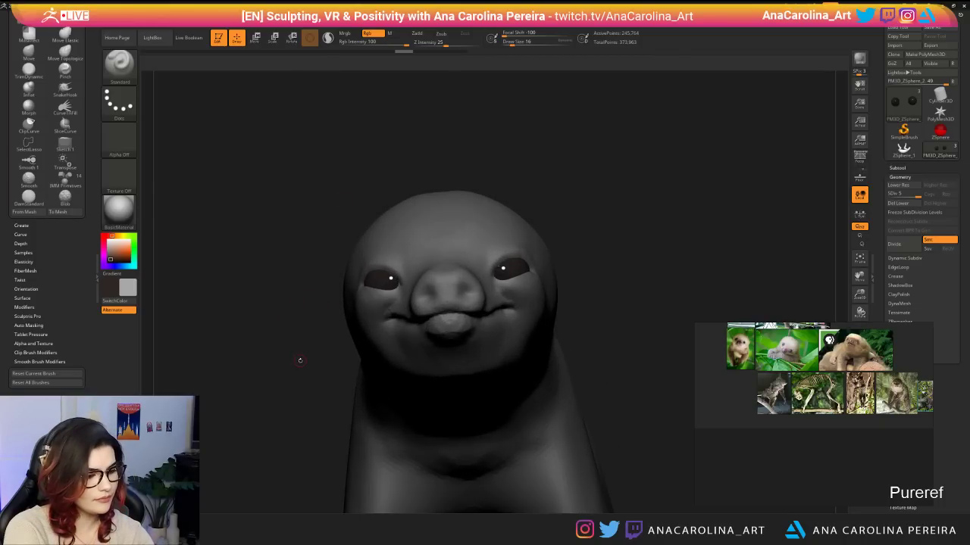
Switch to the DamStandard brush with draw size 41 and undo the test stroke around the eyes.
{"action": "key", "text": "b"}
{"action": "key", "text": "d"}
{"action": "key", "text": "s"}
{"action": "key", "text": "space"}
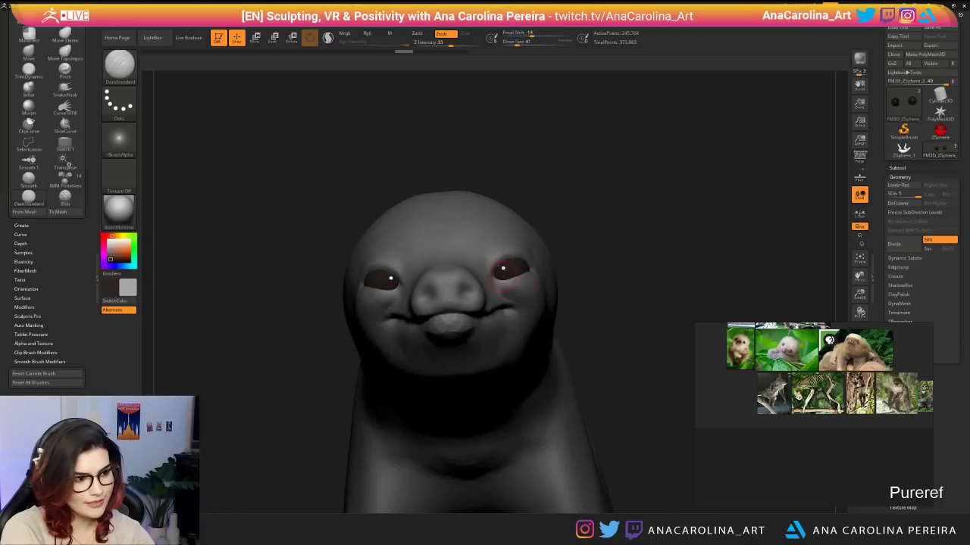
{"action": "key", "text": "ctrl+shift+z"}
{"action": "key", "text": "ctrl+z"}
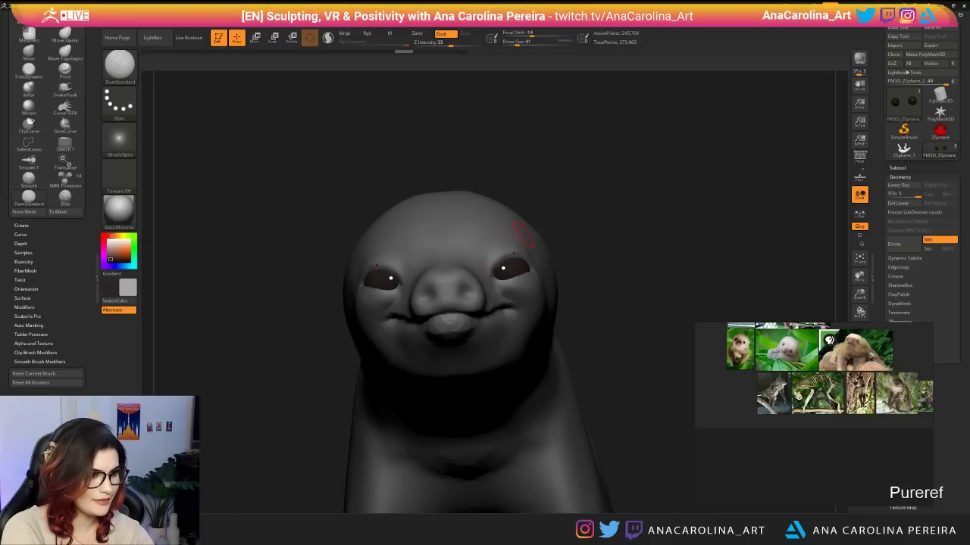
{"action": "mouse_move", "coordinate": [584, 210]}
{"action": "left_mouse_down"}
{"action": "mouse_move", "coordinate": [649, 139]}
{"action": "mouse_move", "coordinate": [730, 76]}
{"action": "left_mouse_up"}
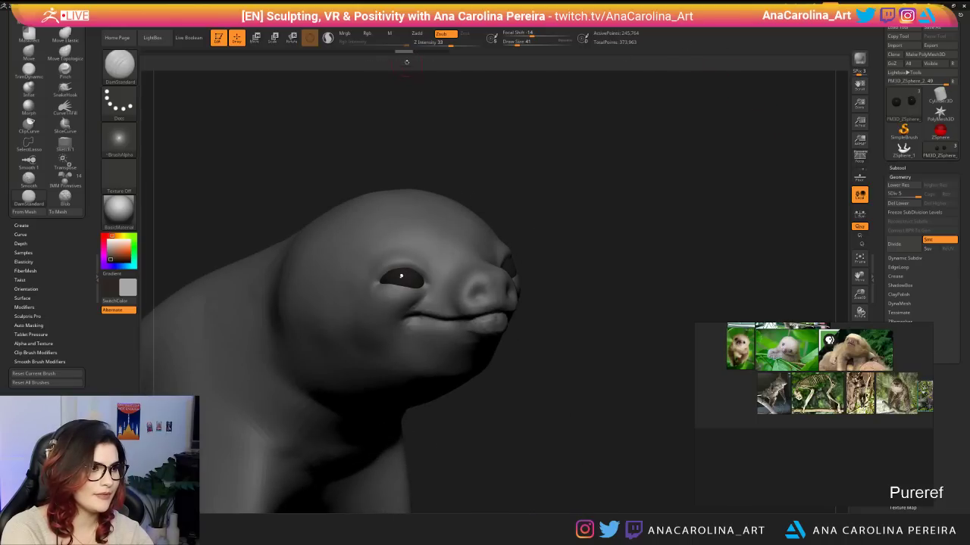
Undo the stray strokes on the eyeballs and make the sloth body subtool PM3D_ZSphere_3 active.
{"action": "key", "text": "shift+d"}
{"action": "left_click_drag", "start_coordinate": [563, 281], "coordinate": [751, 196]}
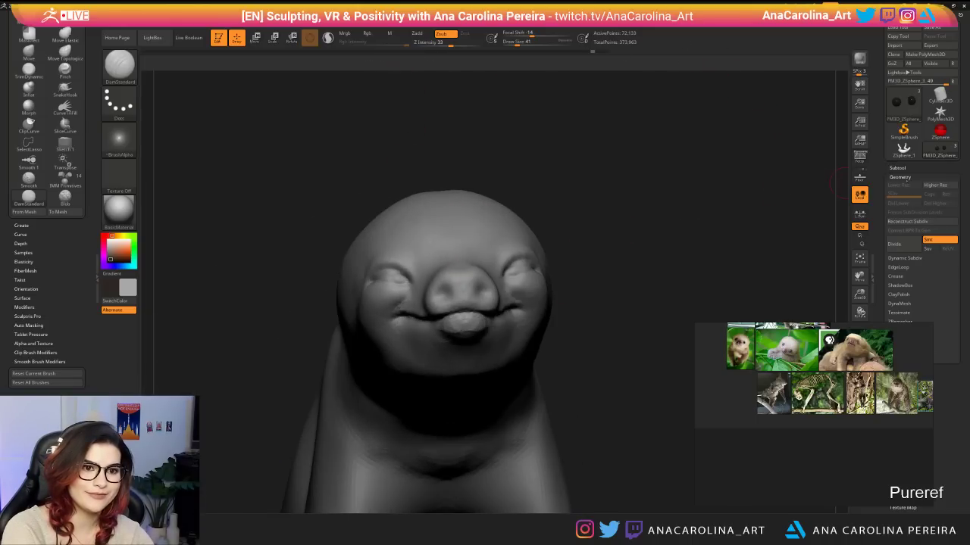
{"action": "left_click", "coordinate": [898, 168]}
{"action": "left_click", "coordinate": [919, 198]}
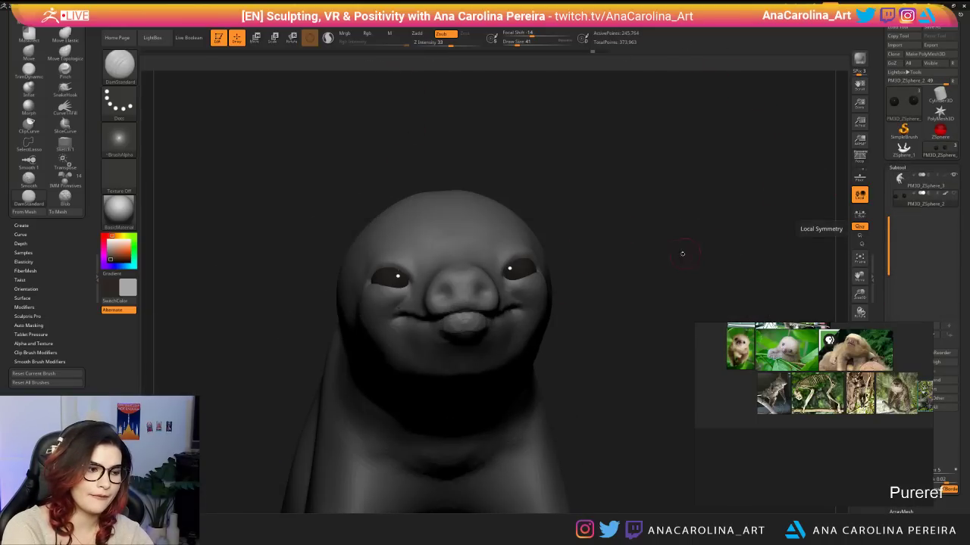
{"action": "left_click_drag", "start_coordinate": [682, 254], "coordinate": [500, 269]}
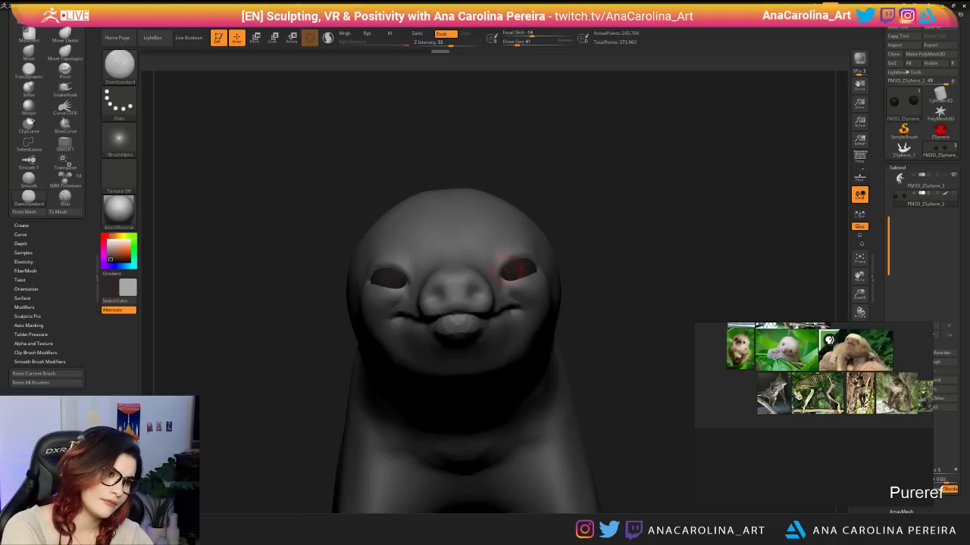
{"action": "key", "text": "ctrl+z"}
{"action": "key", "text": "ctrl+z"}
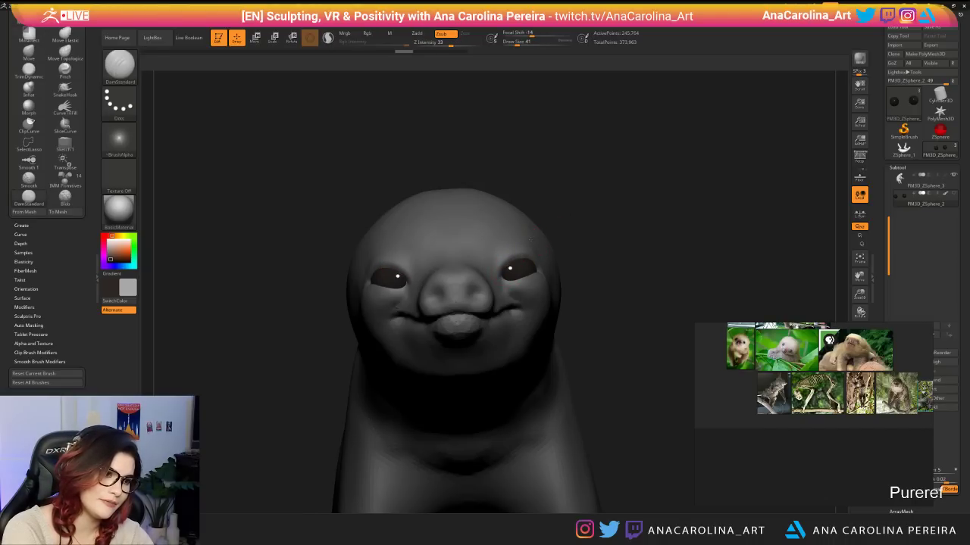
{"action": "key", "text": "shift+d"}
{"action": "left_click", "coordinate": [859, 214]}
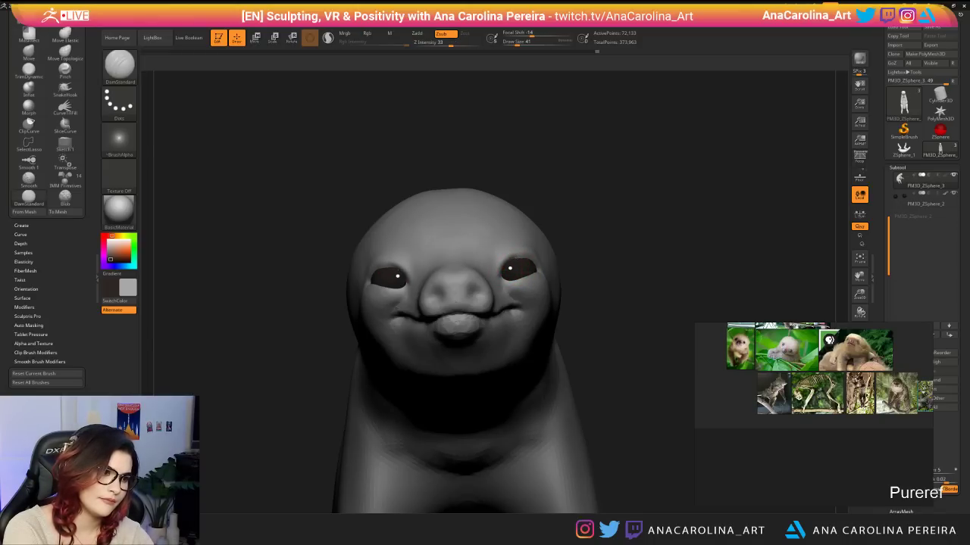
Carve the rims of the eyelids with DamStandard and extend a short crease from the outer eye corners.
{"action": "left_click_drag", "start_coordinate": [589, 267], "coordinate": [494, 263]}
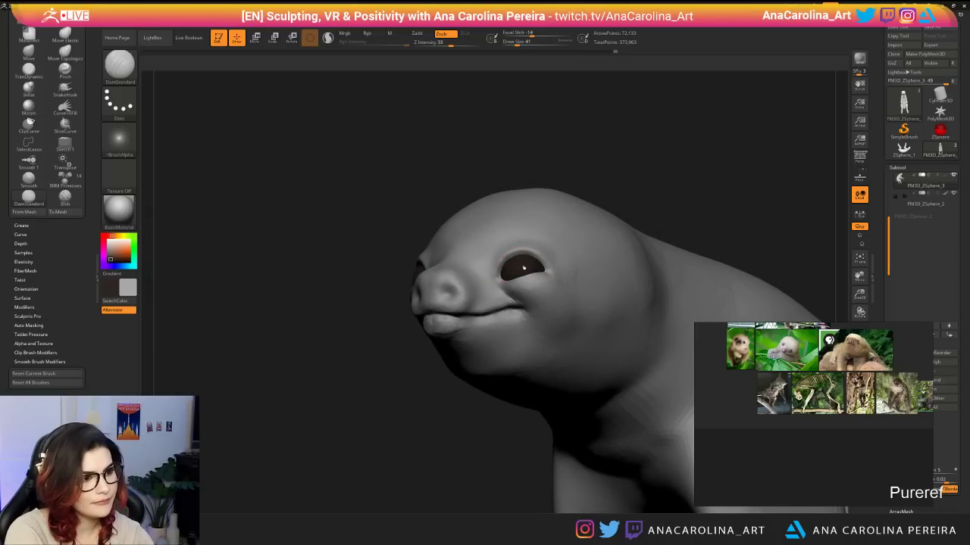
{"action": "mouse_move", "coordinate": [487, 156]}
{"action": "left_mouse_down"}
{"action": "mouse_move", "coordinate": [568, 228]}
{"action": "mouse_move", "coordinate": [573, 301]}
{"action": "left_mouse_up"}
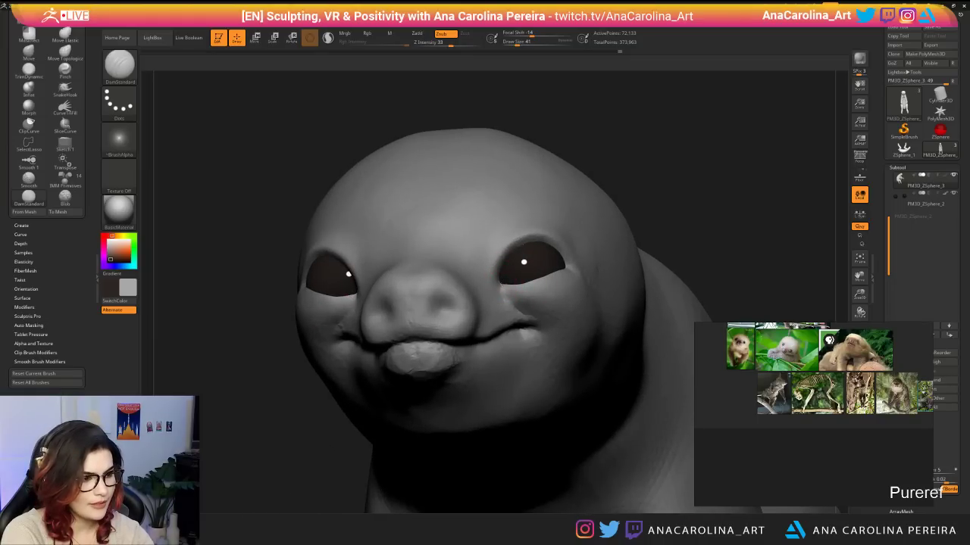
{"action": "left_click_drag", "start_coordinate": [720, 182], "coordinate": [605, 238]}
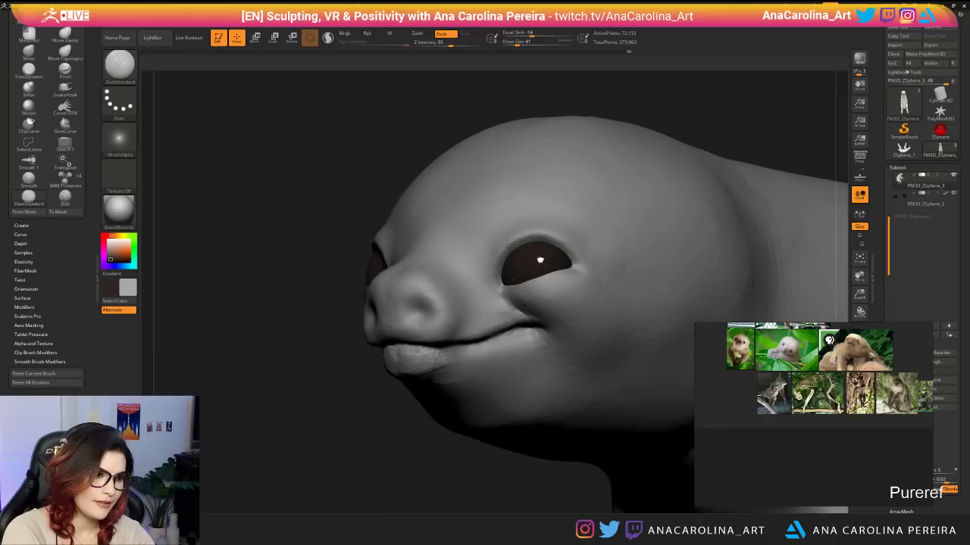
{"action": "mouse_move", "coordinate": [513, 280]}
{"action": "left_mouse_down"}
{"action": "mouse_move", "coordinate": [574, 266]}
{"action": "mouse_move", "coordinate": [595, 278]}
{"action": "left_mouse_up"}
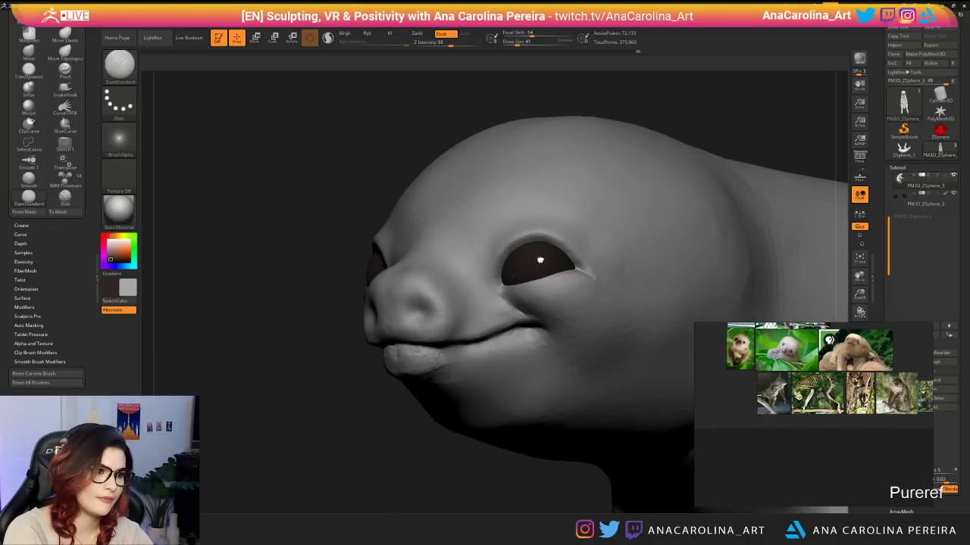
{"action": "left_click_drag", "start_coordinate": [318, 198], "coordinate": [455, 210], "text": "alt"}
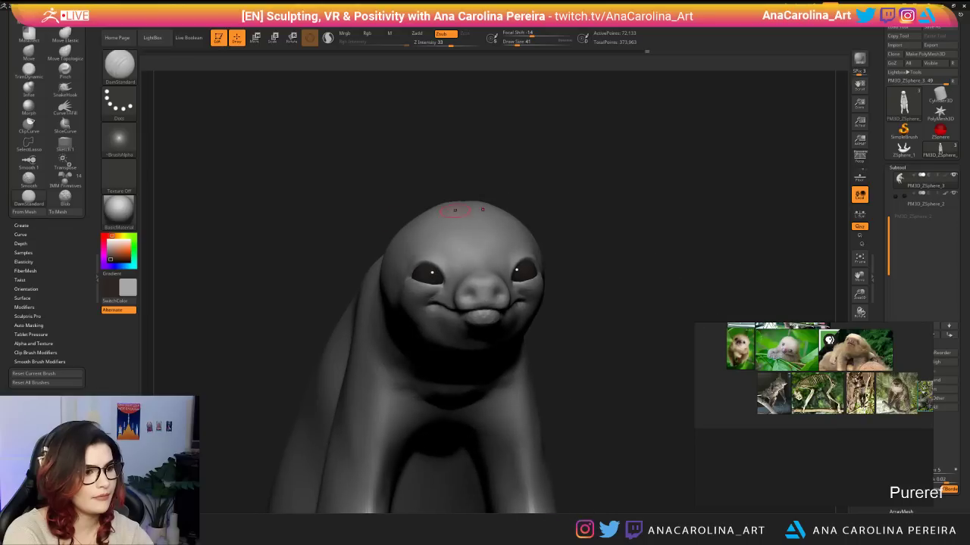
{"action": "left_click_drag", "start_coordinate": [636, 235], "coordinate": [575, 294], "text": "alt"}
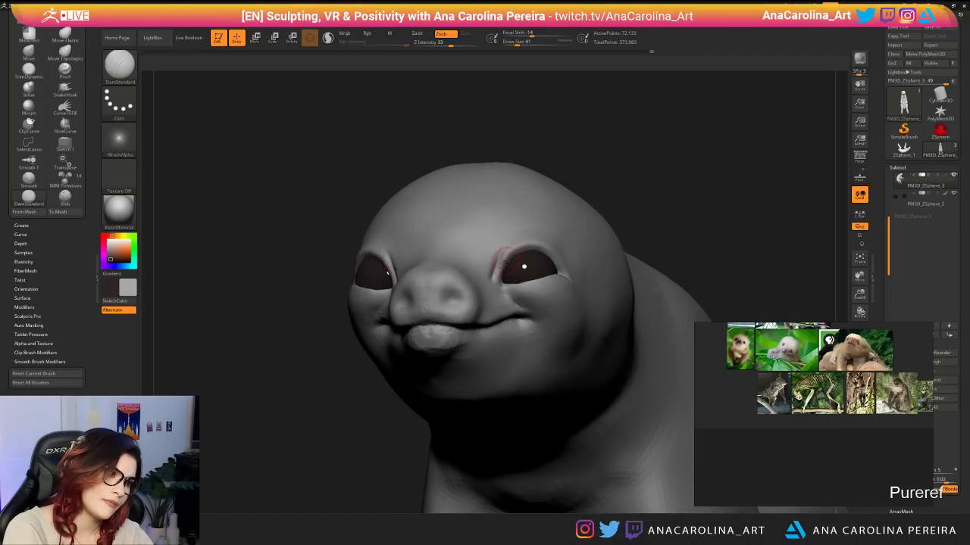
Adjust the brush to draw size 90 and carve a crease above the inner part of the upper eyelids.
{"action": "key", "text": "space"}
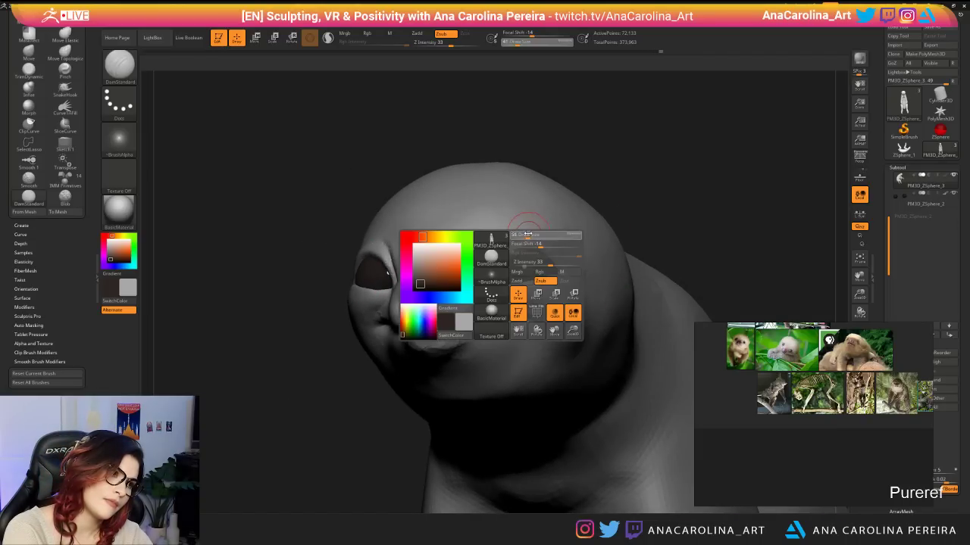
{"action": "key", "text": "space"}
{"action": "left_click_drag", "start_coordinate": [527, 234], "coordinate": [525, 234]}
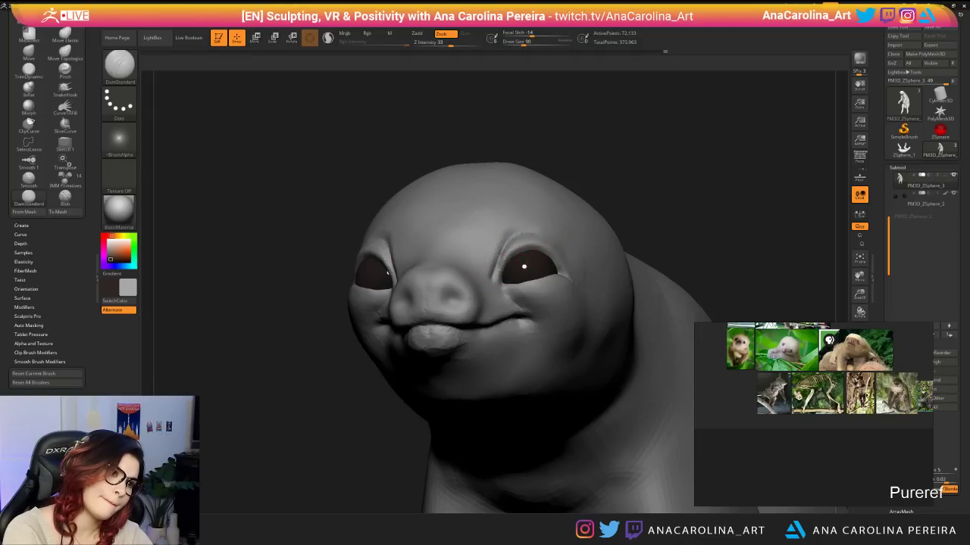
{"action": "left_click_drag", "start_coordinate": [584, 182], "coordinate": [584, 227]}
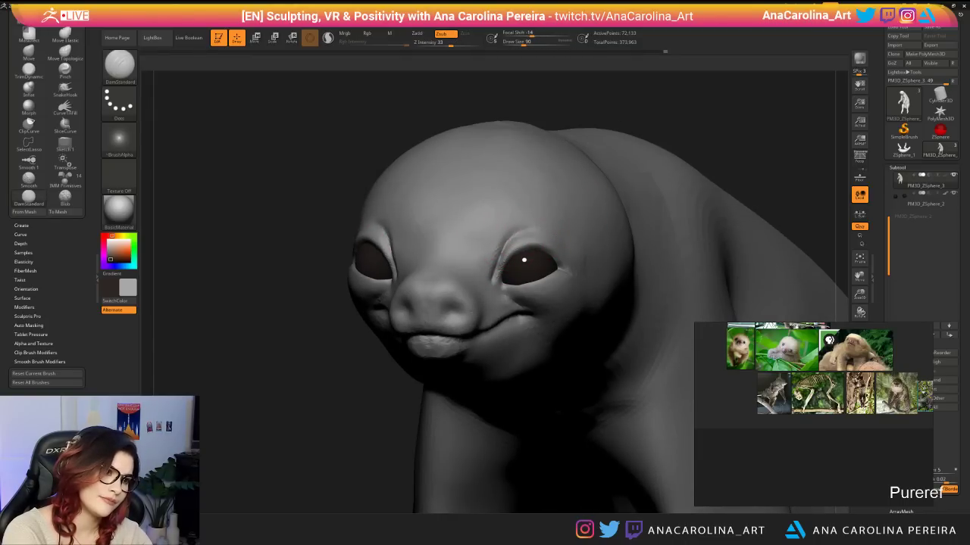
{"action": "mouse_move", "coordinate": [674, 87]}
{"action": "left_mouse_down"}
{"action": "mouse_move", "coordinate": [765, 91]}
{"action": "mouse_move", "coordinate": [667, 98]}
{"action": "left_mouse_up"}
{"action": "right_click_drag", "start_coordinate": [666, 98], "coordinate": [644, 76], "text": "ctrl"}
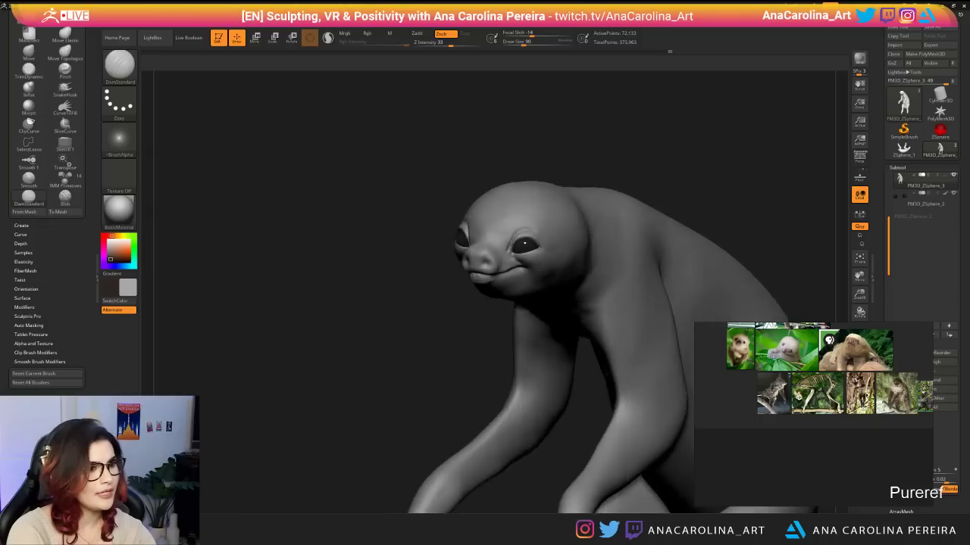
Set the draw size to 108 and extend the crease over the upper eyelids, undoing and redrawing the stroke.
{"action": "left_click_drag", "start_coordinate": [644, 76], "coordinate": [613, 128]}
{"action": "right_click_drag", "start_coordinate": [613, 129], "coordinate": [575, 212], "text": "ctrl"}
{"action": "key", "text": "space"}
{"action": "left_click_drag", "start_coordinate": [538, 239], "coordinate": [568, 247]}
{"action": "key", "text": "space"}
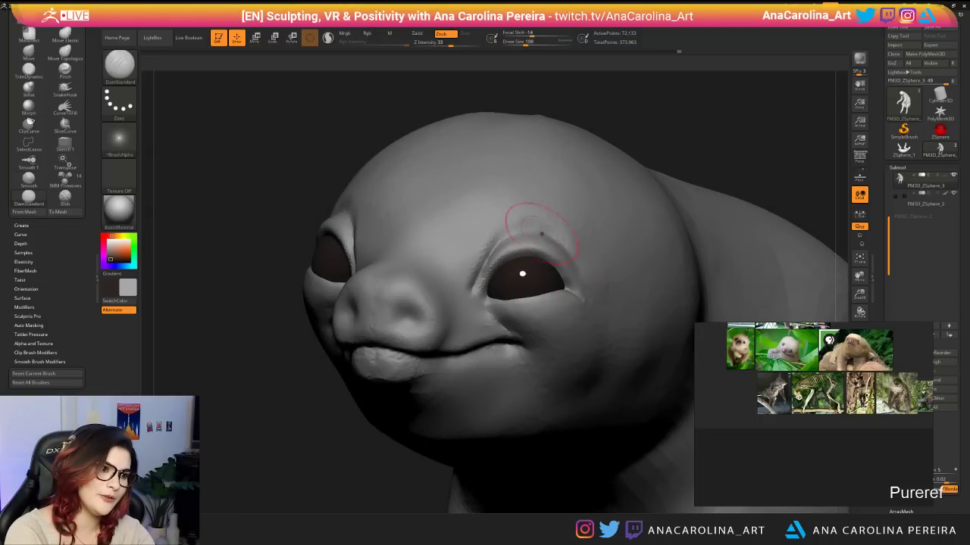
{"action": "key", "text": "ctrl+z"}
{"action": "left_click_drag", "start_coordinate": [493, 244], "coordinate": [530, 225]}
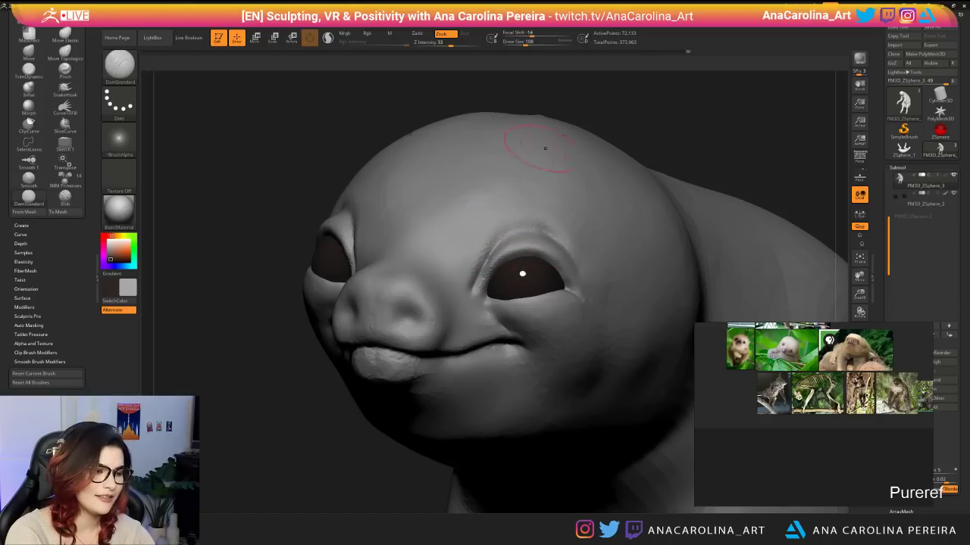
Enable Sculptris Pro and refine the upper eyelid creases with draw size 74.
{"action": "mouse_move", "coordinate": [661, 131]}
{"action": "left_mouse_down", "text": "alt"}
{"action": "mouse_move", "coordinate": [672, 102]}
{"action": "mouse_move", "coordinate": [687, 124]}
{"action": "mouse_move", "coordinate": [660, 149]}
{"action": "left_mouse_up", "text": "alt"}
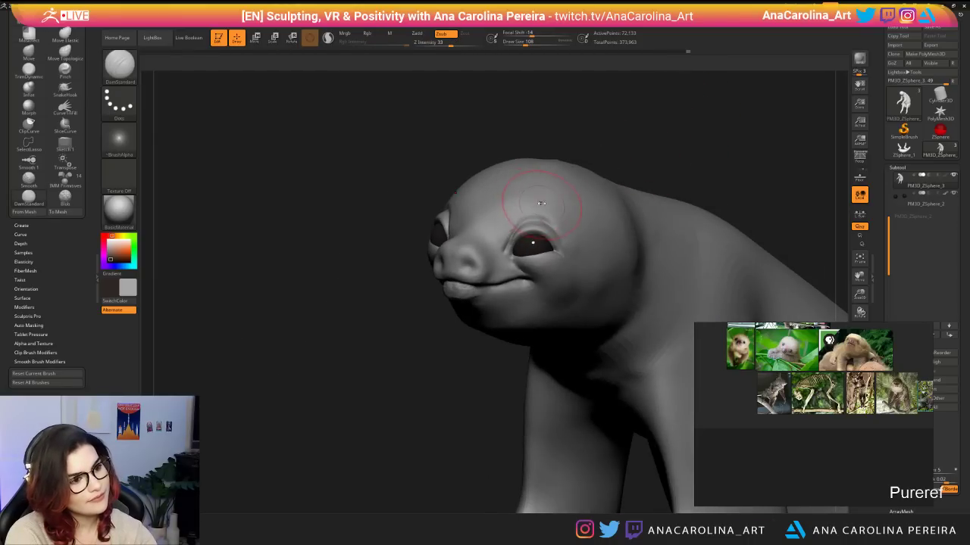
{"action": "key", "text": "space"}
{"action": "left_click_drag", "start_coordinate": [544, 201], "coordinate": [536, 247]}
{"action": "mouse_move", "coordinate": [583, 144]}
{"action": "left_mouse_down"}
{"action": "mouse_move", "coordinate": [637, 152]}
{"action": "mouse_move", "coordinate": [597, 113]}
{"action": "mouse_move", "coordinate": [604, 214]}
{"action": "mouse_move", "coordinate": [559, 218]}
{"action": "mouse_move", "coordinate": [506, 261]}
{"action": "left_mouse_up"}
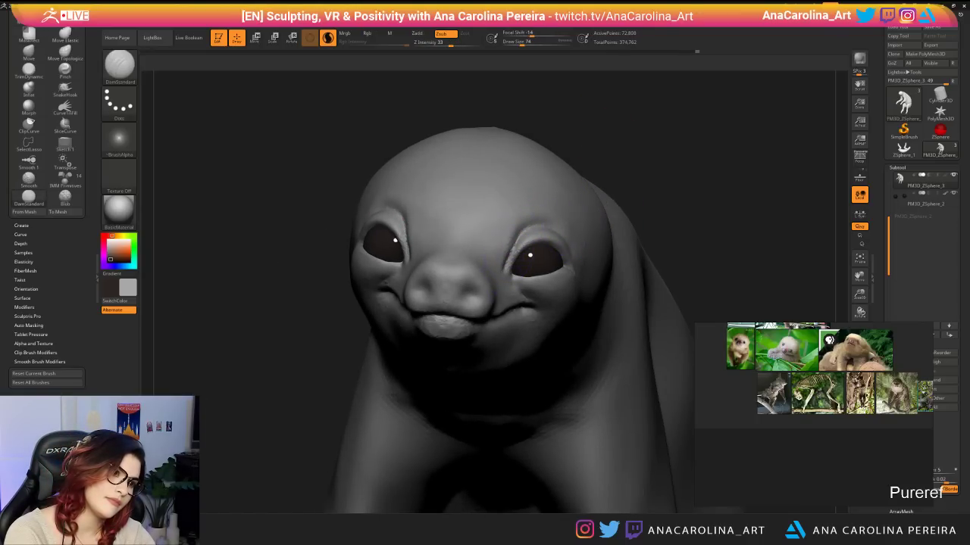
{"action": "left_click_drag", "start_coordinate": [644, 189], "coordinate": [576, 193]}
{"action": "left_click_drag", "start_coordinate": [530, 145], "coordinate": [594, 151]}
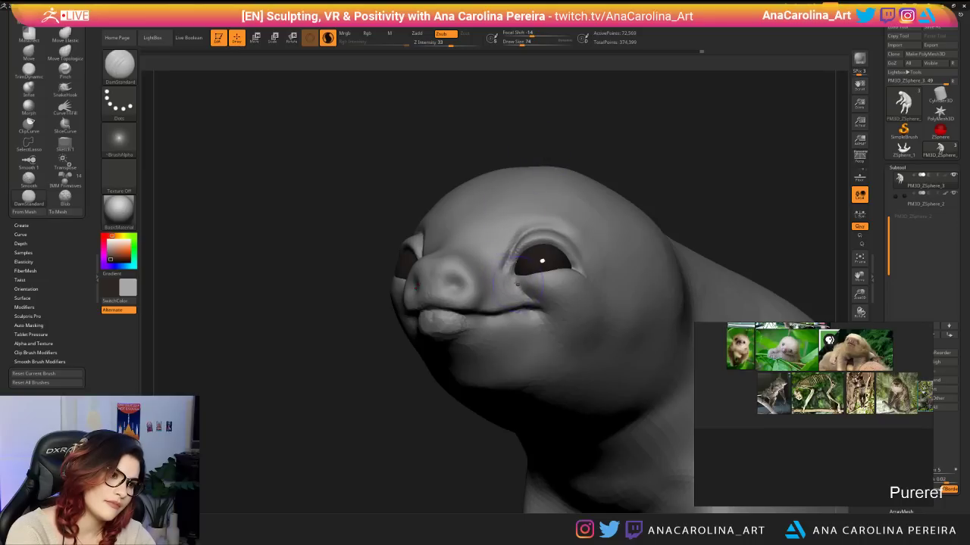
Carve the fold beneath the eyes with draw size 56 and undo the last smoothing stroke on the cheeks.
{"action": "key", "text": "space"}
{"action": "left_click_drag", "start_coordinate": [513, 282], "coordinate": [557, 297]}
{"action": "mouse_move", "coordinate": [555, 150]}
{"action": "left_mouse_down"}
{"action": "mouse_move", "coordinate": [640, 162]}
{"action": "mouse_move", "coordinate": [600, 180]}
{"action": "left_mouse_up"}
{"action": "left_click_drag", "start_coordinate": [546, 298], "coordinate": [554, 299], "text": "shift"}
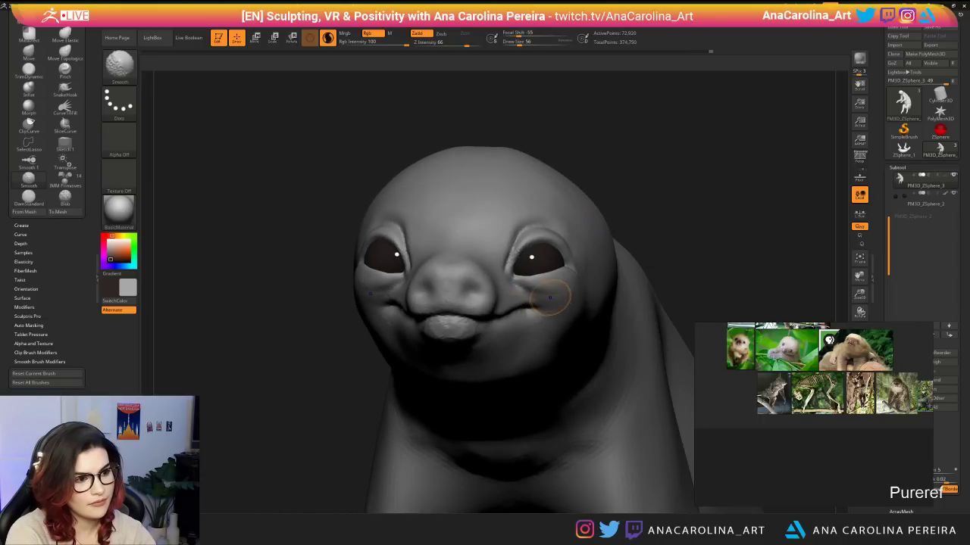
{"action": "key", "text": "ctrl+z"}
Carve short downward creases at the corners of the mouth to sharpen the smile.
{"action": "left_click_drag", "start_coordinate": [638, 169], "coordinate": [594, 174]}
{"action": "mouse_move", "coordinate": [525, 308]}
{"action": "left_mouse_down"}
{"action": "mouse_move", "coordinate": [539, 306]}
{"action": "mouse_move", "coordinate": [539, 324]}
{"action": "left_mouse_up"}
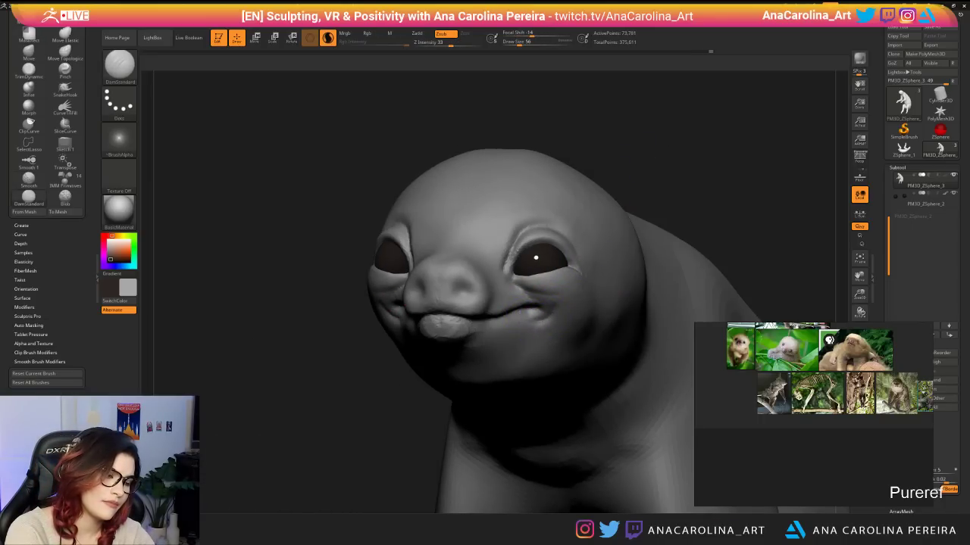
{"action": "left_click_drag", "start_coordinate": [615, 168], "coordinate": [700, 172]}
{"action": "left_click_drag", "start_coordinate": [405, 300], "coordinate": [391, 310]}
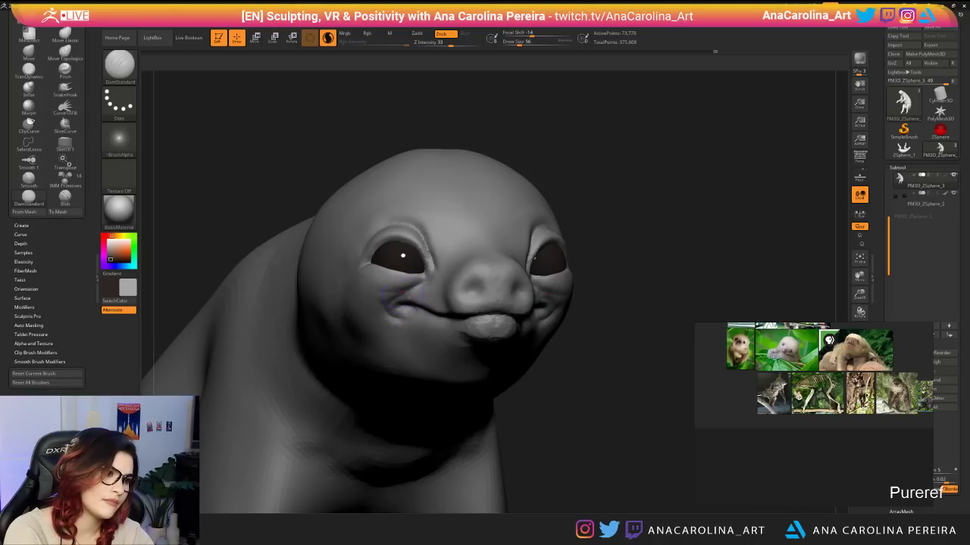
{"action": "left_click_drag", "start_coordinate": [605, 310], "coordinate": [594, 314]}
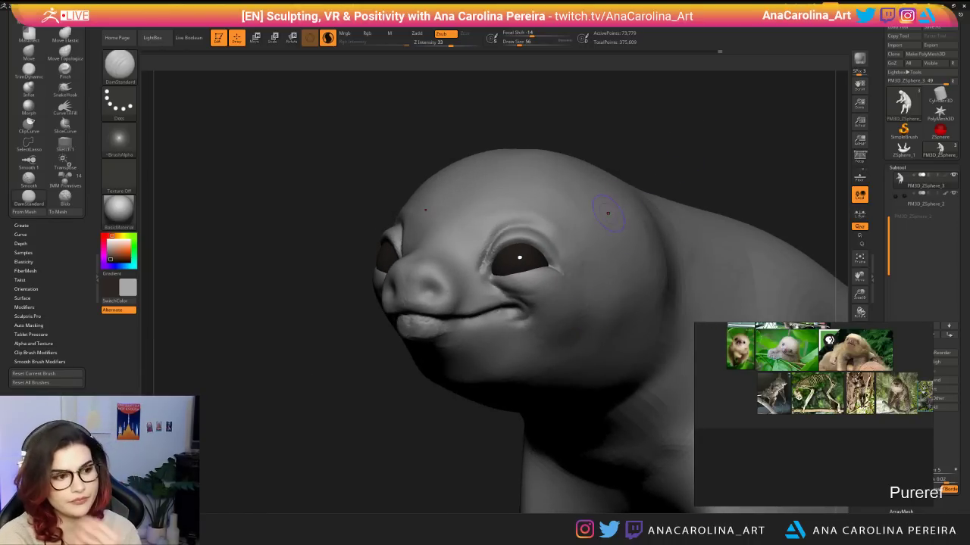
Deepen the cheek crease above the mouth corners and carve the lower eyelid folds from inner to outer corner.
{"action": "left_click_drag", "start_coordinate": [508, 294], "coordinate": [543, 309]}
{"action": "key", "text": "shift"}
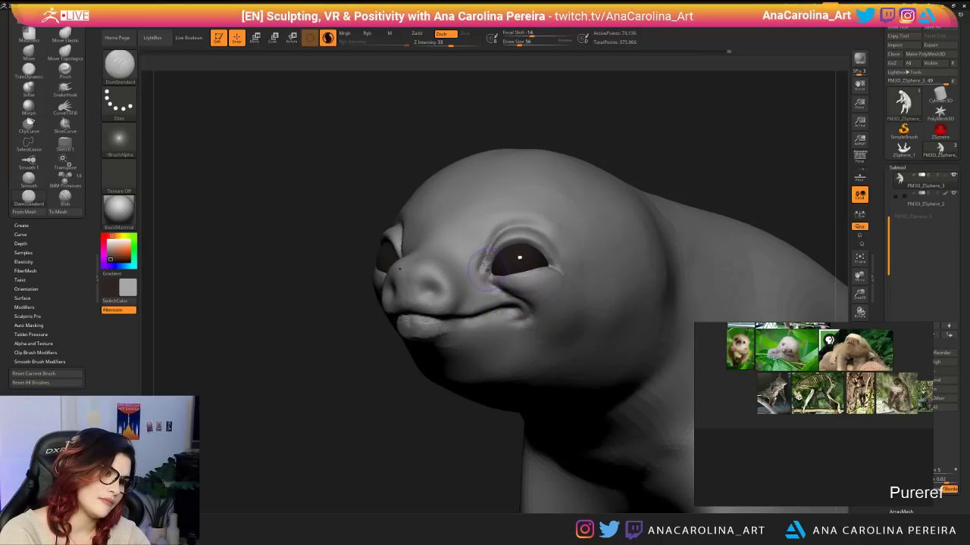
{"action": "left_click_drag", "start_coordinate": [485, 265], "coordinate": [547, 279]}
{"action": "key", "text": "ctrl"}
{"action": "right_click_drag", "start_coordinate": [561, 270], "coordinate": [591, 174], "text": "ctrl"}
{"action": "right_click_drag", "start_coordinate": [591, 175], "coordinate": [597, 240], "text": "ctrl"}
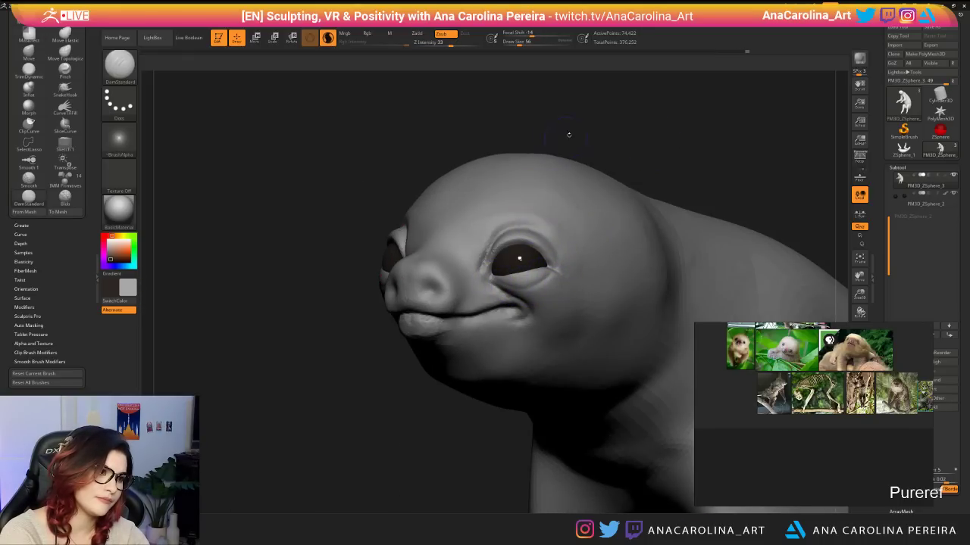
Build up the skin at the mouth corners with an inverted DamStandard stroke.
{"action": "right_click_drag", "start_coordinate": [567, 134], "coordinate": [517, 259]}
{"action": "mouse_move", "coordinate": [590, 243]}
{"action": "right_mouse_down", "text": "ctrl"}
{"action": "mouse_move", "coordinate": [595, 168]}
{"action": "mouse_move", "coordinate": [546, 152]}
{"action": "mouse_move", "coordinate": [619, 195]}
{"action": "right_mouse_up", "text": "ctrl"}
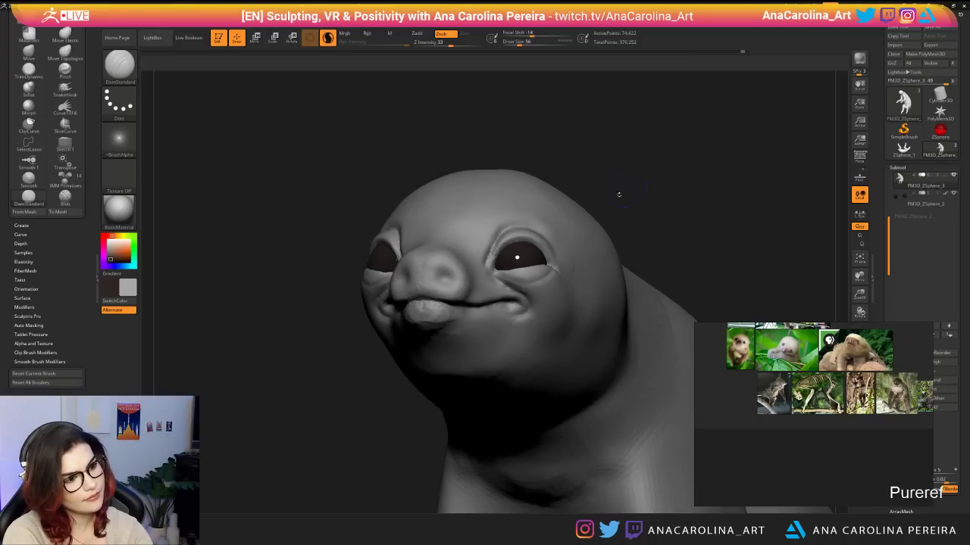
{"action": "left_click_drag", "start_coordinate": [520, 300], "coordinate": [514, 316], "text": "alt"}
{"action": "mouse_move", "coordinate": [530, 273]}
{"action": "right_mouse_down"}
{"action": "mouse_move", "coordinate": [539, 286]}
{"action": "mouse_move", "coordinate": [485, 265]}
{"action": "mouse_move", "coordinate": [558, 246]}
{"action": "right_mouse_up"}
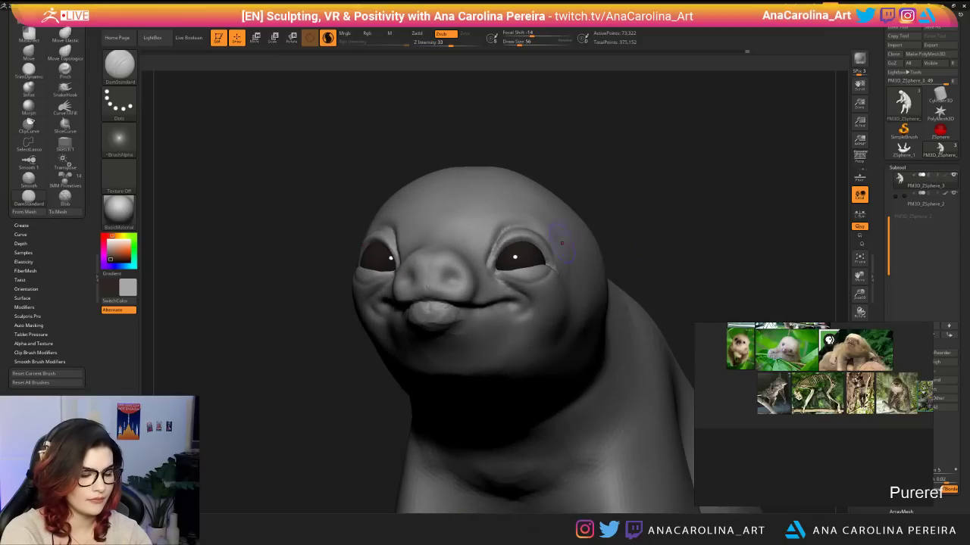
Build up the skin at the mouth corners with the ClayBuildup brush at draw size 40.
{"action": "key", "text": "b"}
{"action": "key", "text": "c"}
{"action": "key", "text": "b"}
{"action": "key", "text": "s"}
{"action": "mouse_move", "coordinate": [518, 302]}
{"action": "left_mouse_down"}
{"action": "mouse_move", "coordinate": [516, 310]}
{"action": "mouse_move", "coordinate": [506, 292]}
{"action": "left_mouse_up"}
{"action": "key", "text": "s"}
{"action": "key", "text": "s"}
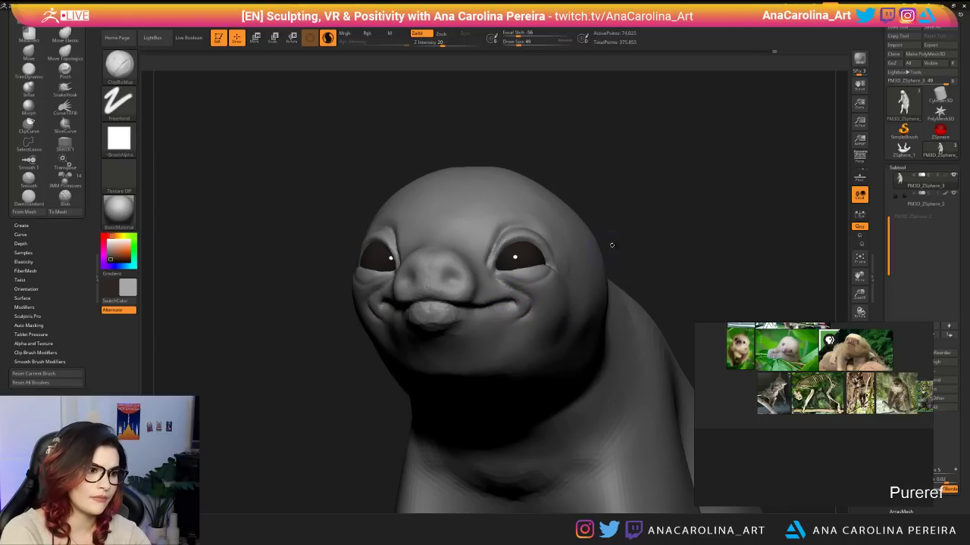
Build up the cheeks below the outer eye corners with ClayBuildup at draw size 101.
{"action": "left_click_drag", "start_coordinate": [611, 245], "coordinate": [643, 231]}
{"action": "key", "text": "space"}
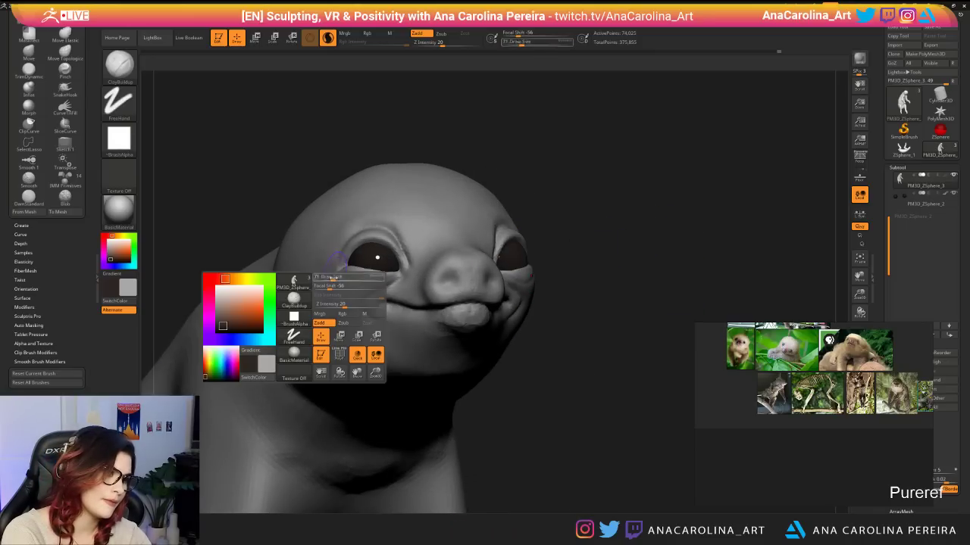
{"action": "left_click_drag", "start_coordinate": [334, 278], "coordinate": [344, 286]}
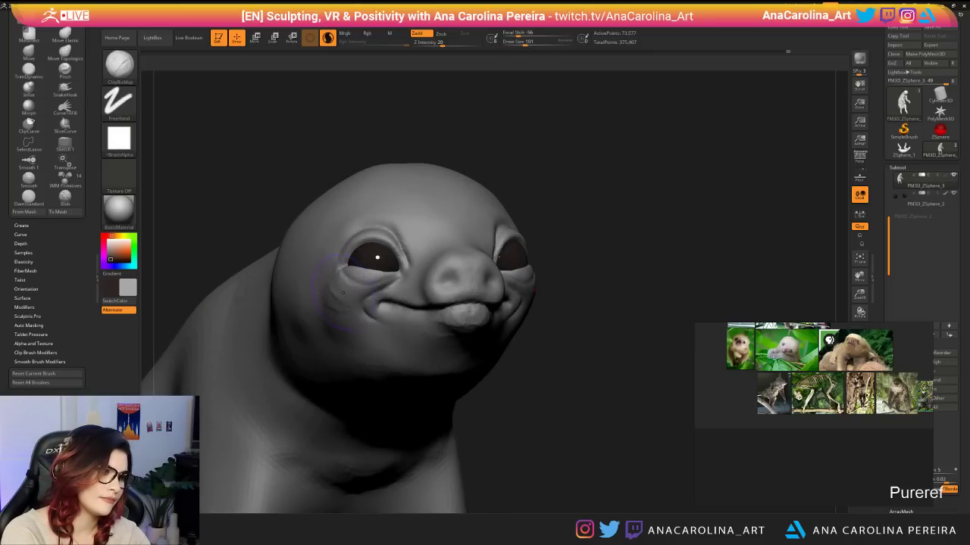
{"action": "left_click_drag", "start_coordinate": [681, 228], "coordinate": [598, 182]}
{"action": "mouse_move", "coordinate": [598, 181]}
{"action": "left_mouse_down"}
{"action": "mouse_move", "coordinate": [616, 199]}
{"action": "mouse_move", "coordinate": [621, 242]}
{"action": "mouse_move", "coordinate": [645, 263]}
{"action": "left_mouse_up"}
{"action": "left_click_drag", "start_coordinate": [645, 262], "coordinate": [647, 288], "text": "alt"}
Add volume to the brow above the inner eye corners with draw size 97 and smooth it.
{"action": "key", "text": "space"}
{"action": "left_click_drag", "start_coordinate": [508, 220], "coordinate": [505, 220]}
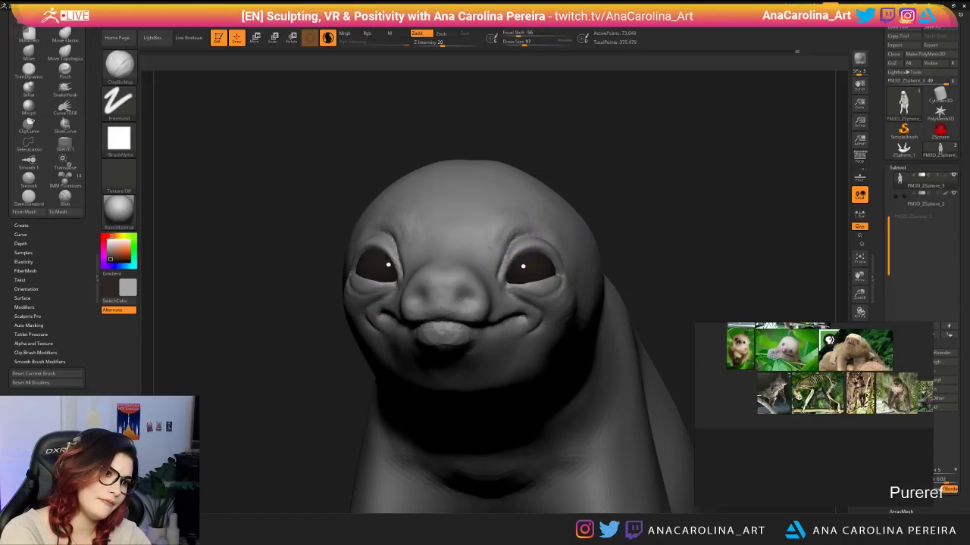
{"action": "left_click_drag", "start_coordinate": [494, 204], "coordinate": [506, 192]}
{"action": "left_click_drag", "start_coordinate": [647, 227], "coordinate": [583, 228]}
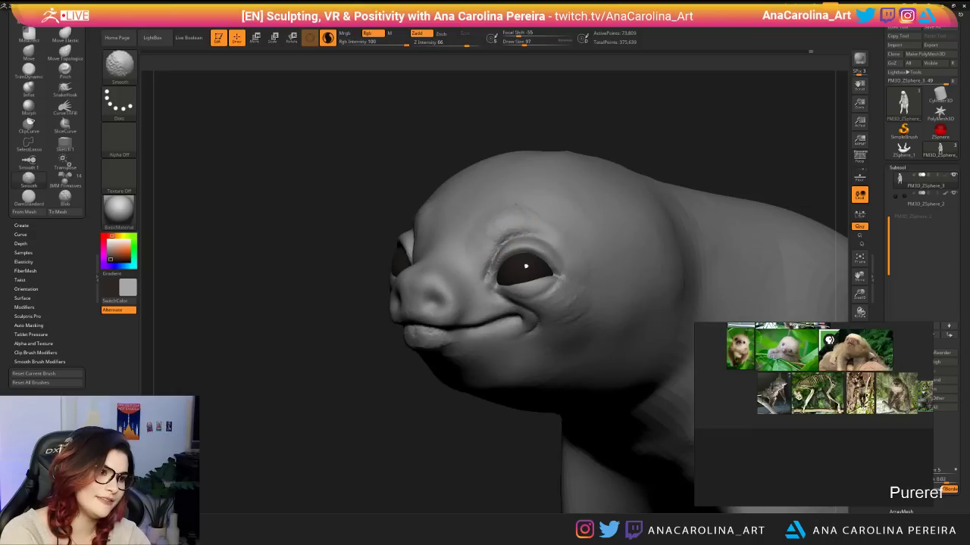
Refine the brow and the sides of the face with a smaller draw size, smoothing the cheeks.
{"action": "key", "text": "space"}
{"action": "mouse_move", "coordinate": [493, 221]}
{"action": "left_mouse_down"}
{"action": "mouse_move", "coordinate": [492, 254]}
{"action": "mouse_move", "coordinate": [508, 230]}
{"action": "mouse_move", "coordinate": [523, 234]}
{"action": "left_mouse_up"}
{"action": "mouse_move", "coordinate": [553, 144]}
{"action": "left_mouse_down"}
{"action": "mouse_move", "coordinate": [535, 139]}
{"action": "mouse_move", "coordinate": [541, 149]}
{"action": "mouse_move", "coordinate": [530, 152]}
{"action": "left_mouse_up"}
{"action": "left_click_drag", "start_coordinate": [383, 275], "coordinate": [387, 291], "text": "shift"}
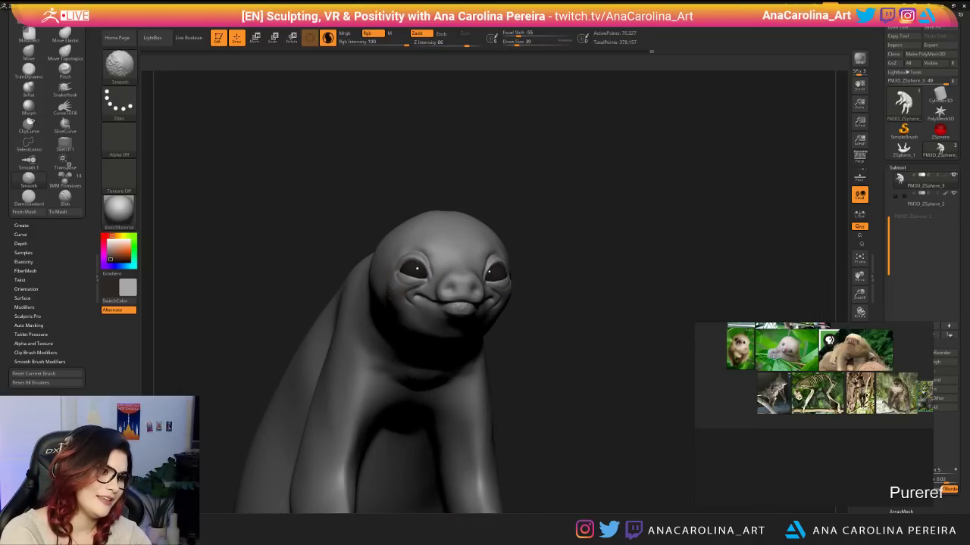
{"action": "left_click_drag", "start_coordinate": [788, 250], "coordinate": [702, 255]}
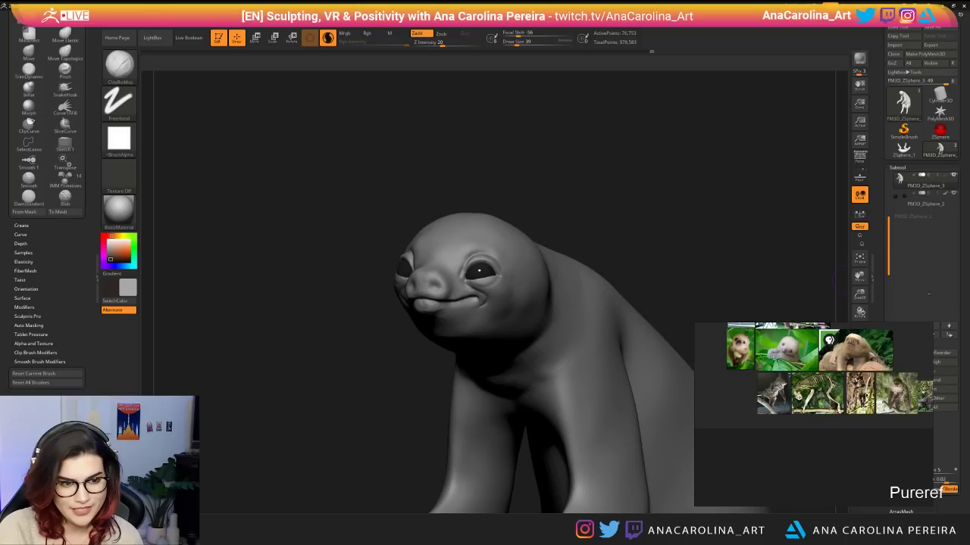
{"action": "left_click_drag", "start_coordinate": [731, 277], "coordinate": [834, 286]}
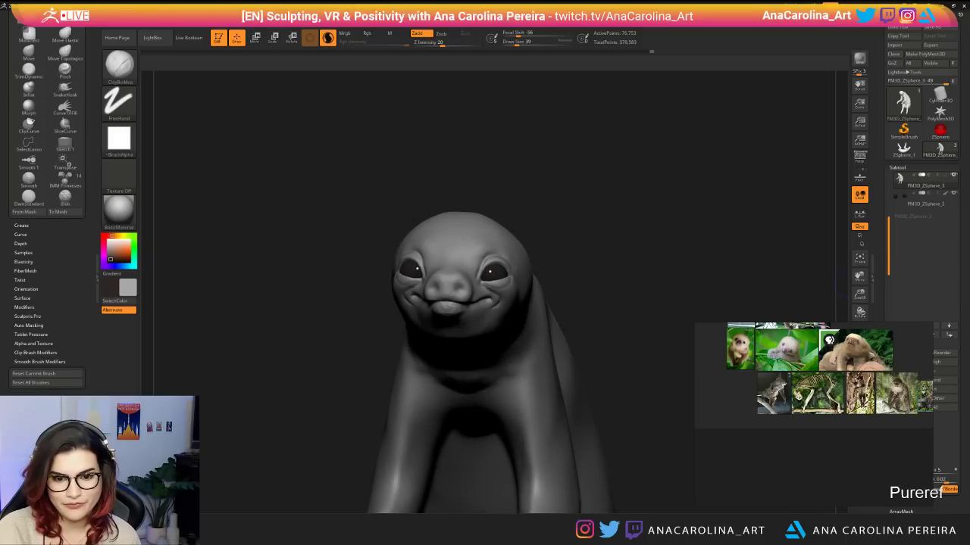
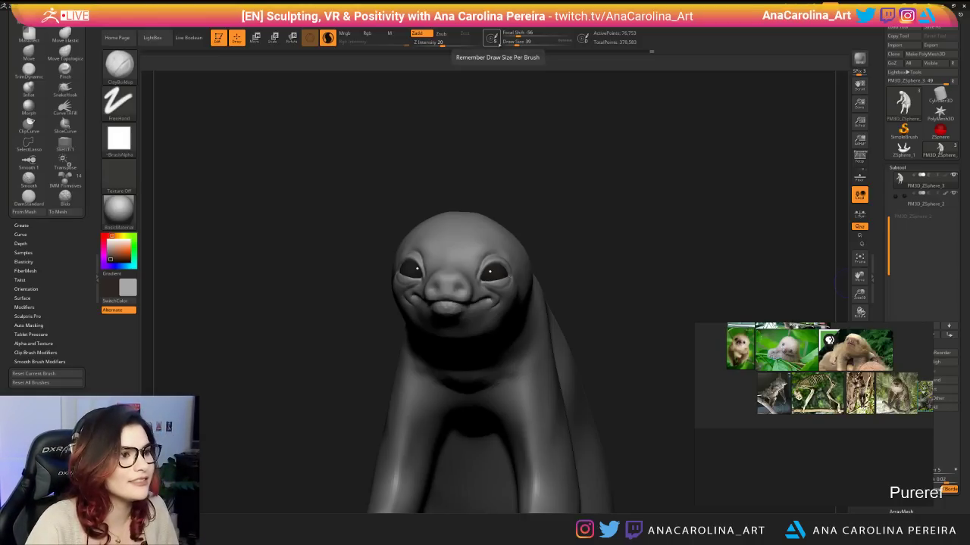
Make each brush remember its own draw size, and refine the skin around the eyes and cheeks with draw size 27.
{"action": "left_click", "coordinate": [492, 38]}
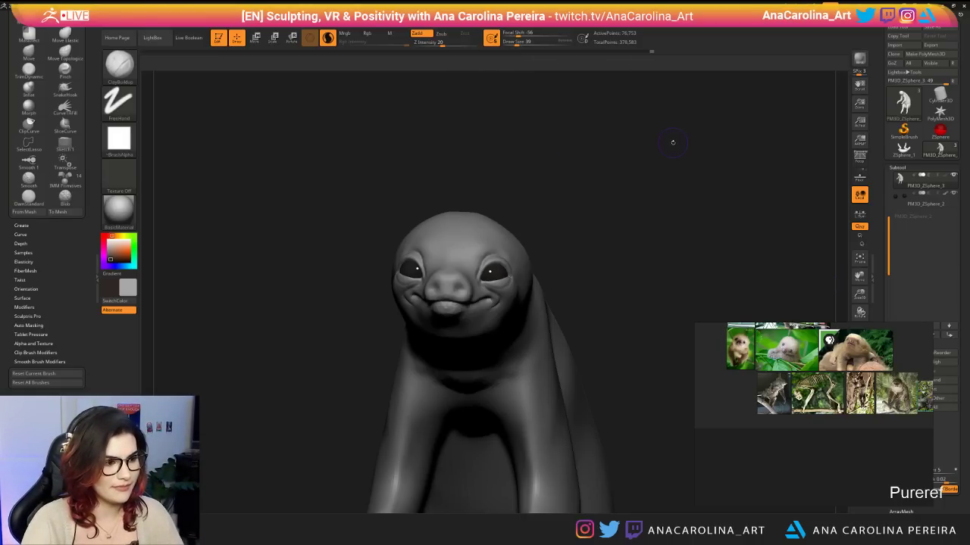
{"action": "left_click_drag", "start_coordinate": [528, 229], "coordinate": [571, 230]}
{"action": "left_click_drag", "start_coordinate": [498, 256], "coordinate": [532, 256]}
{"action": "key", "text": "space"}
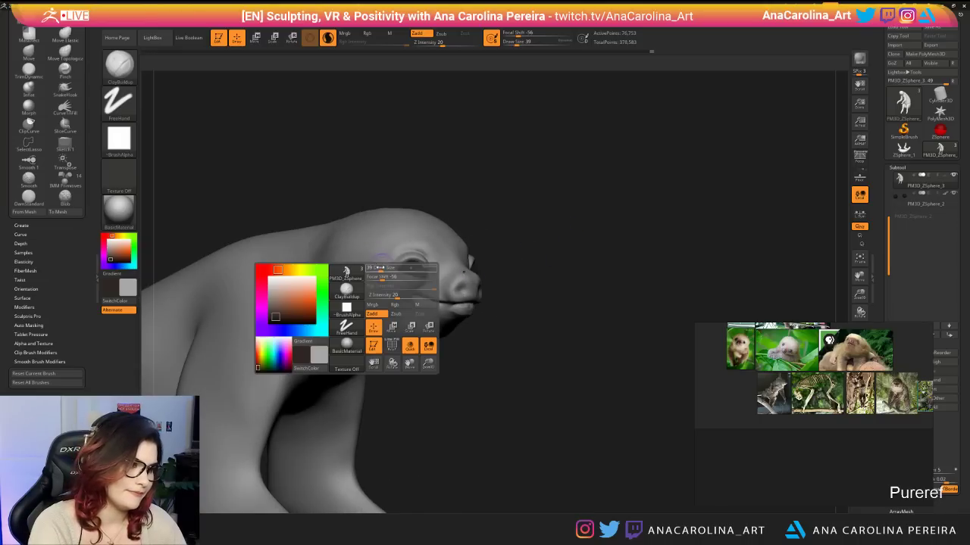
{"action": "left_click_drag", "start_coordinate": [379, 267], "coordinate": [406, 295]}
{"action": "mouse_move", "coordinate": [531, 309]}
{"action": "left_mouse_down"}
{"action": "mouse_move", "coordinate": [463, 310]}
{"action": "mouse_move", "coordinate": [496, 285]}
{"action": "mouse_move", "coordinate": [485, 290]}
{"action": "mouse_move", "coordinate": [509, 286]}
{"action": "left_mouse_up"}
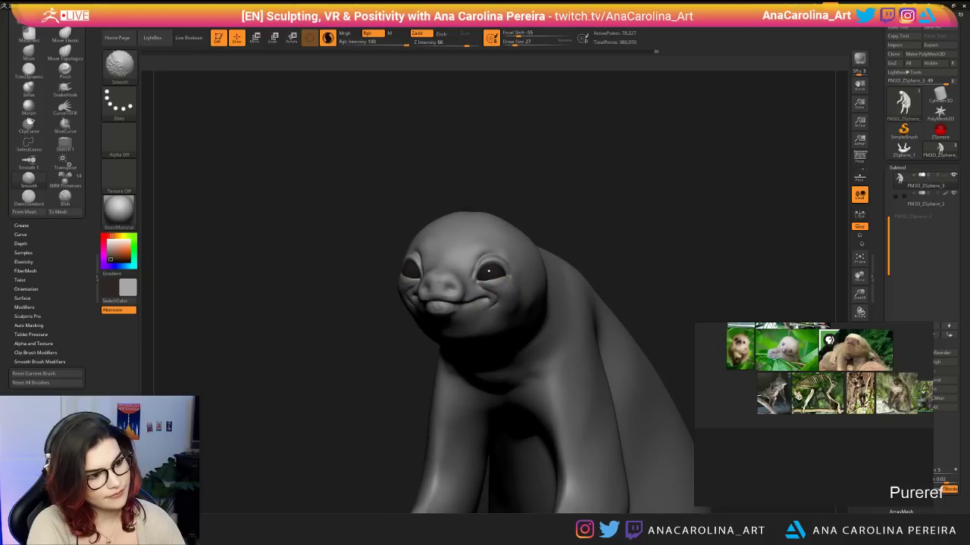
Carve two nostrils into the nose with ClayBuildup at a draw size of about 30, following the baby sloth reference photo.
{"action": "mouse_move", "coordinate": [584, 258]}
{"action": "left_mouse_down", "text": "alt"}
{"action": "mouse_move", "coordinate": [549, 227]}
{"action": "mouse_move", "coordinate": [565, 225]}
{"action": "mouse_move", "coordinate": [576, 246]}
{"action": "mouse_move", "coordinate": [597, 223]}
{"action": "left_mouse_up", "text": "alt"}
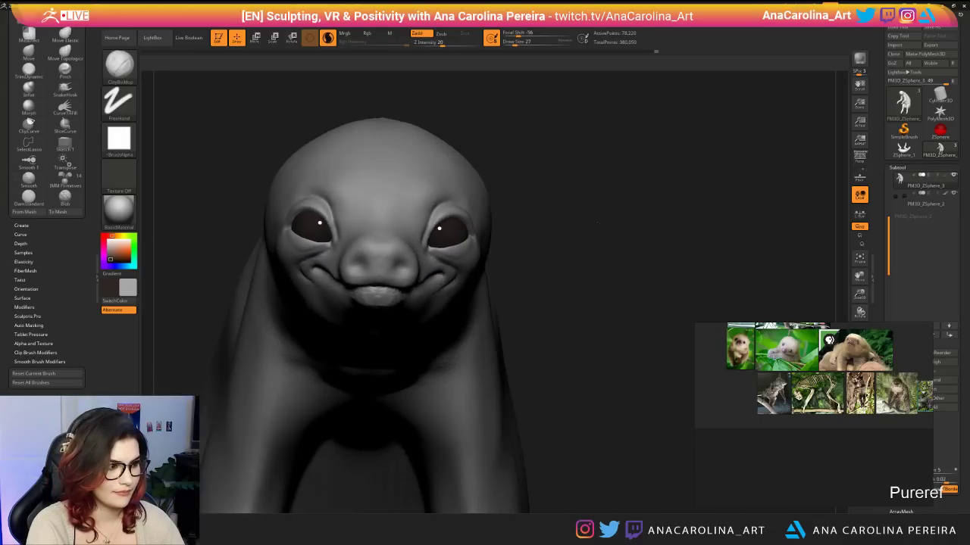
{"action": "key", "text": "f"}
{"action": "right_click_drag", "start_coordinate": [599, 222], "coordinate": [670, 147]}
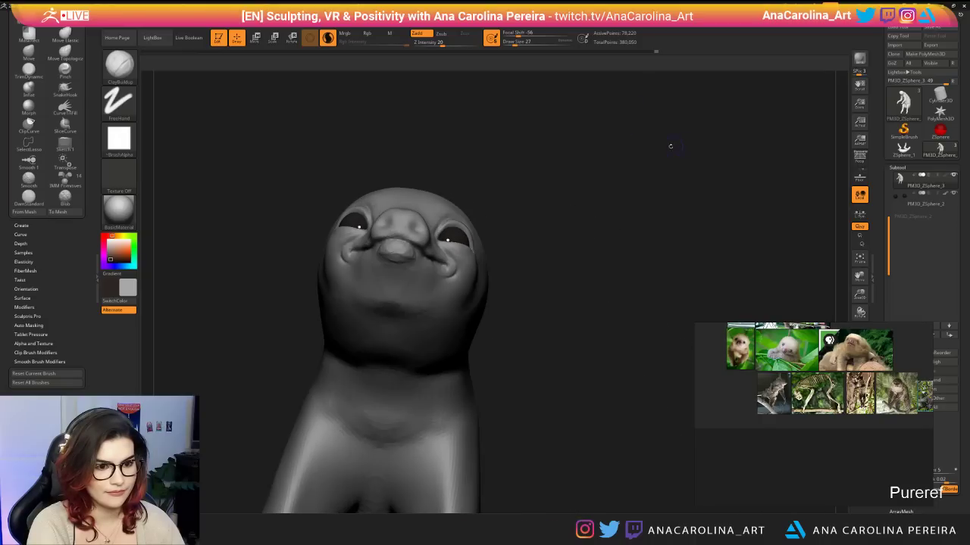
{"action": "scroll", "coordinate": [741, 335], "scroll_direction": "up", "scroll_amount": 5}
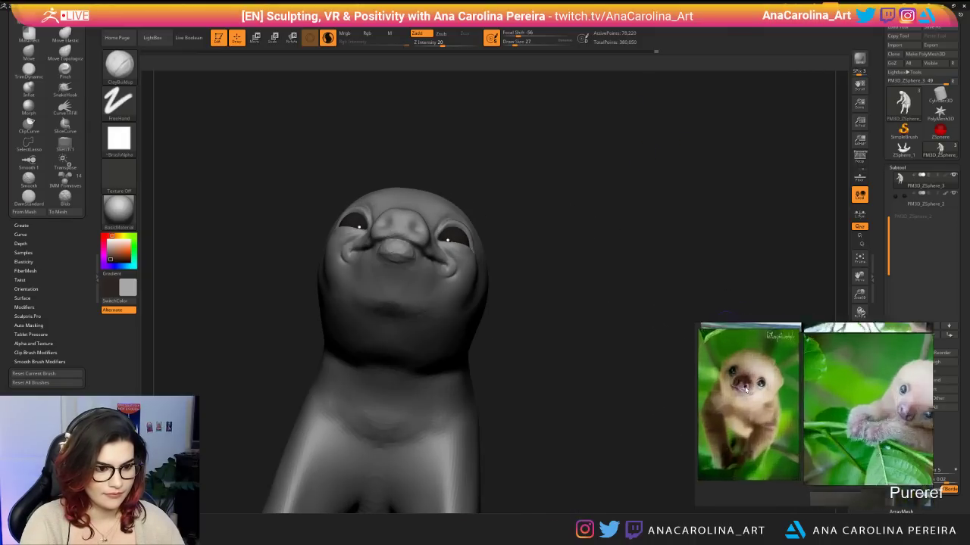
{"action": "mouse_move", "coordinate": [481, 283]}
{"action": "right_mouse_down"}
{"action": "mouse_move", "coordinate": [584, 290]}
{"action": "mouse_move", "coordinate": [637, 268]}
{"action": "mouse_move", "coordinate": [642, 310]}
{"action": "right_mouse_up"}
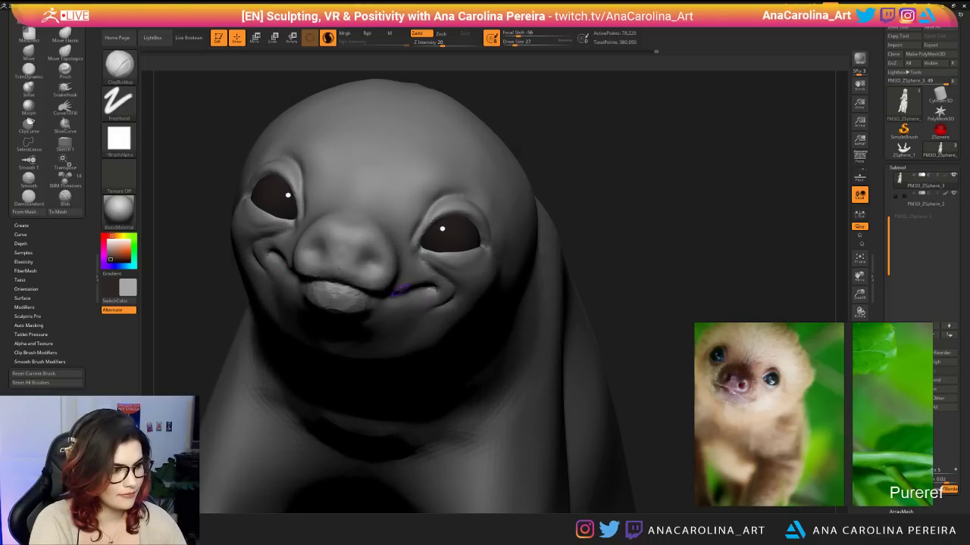
{"action": "key", "text": "space"}
{"action": "left_click_drag", "start_coordinate": [401, 289], "coordinate": [404, 290]}
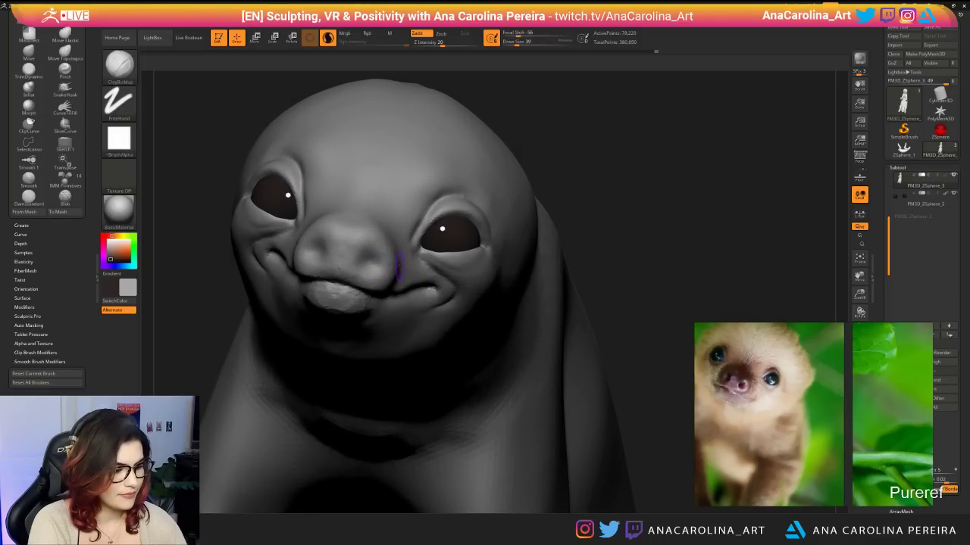
{"action": "key", "text": "b"}
{"action": "key", "text": "Escape"}
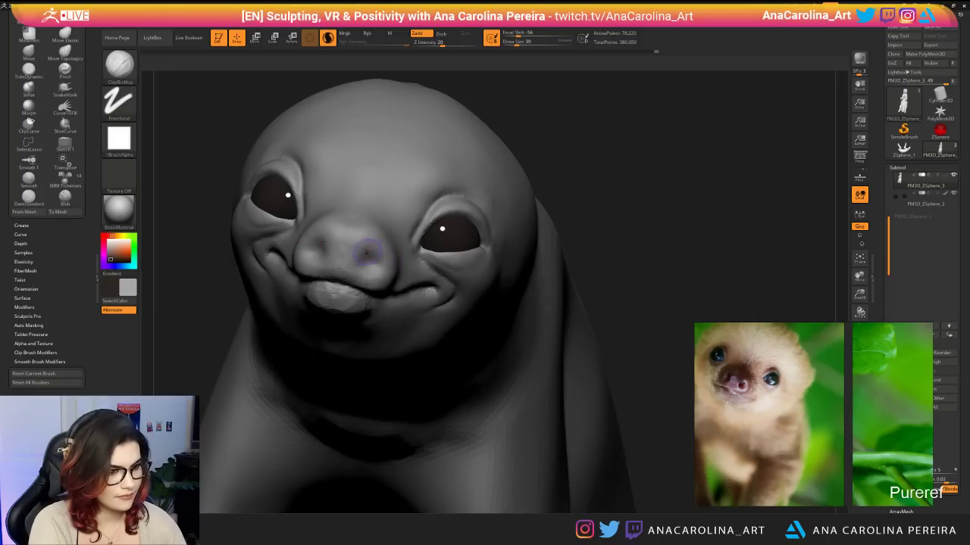
{"action": "key", "text": "space"}
{"action": "left_click_drag", "start_coordinate": [377, 258], "coordinate": [367, 263]}
{"action": "key", "text": "space"}
{"action": "mouse_move", "coordinate": [366, 262]}
{"action": "left_mouse_down"}
{"action": "mouse_move", "coordinate": [372, 270]}
{"action": "mouse_move", "coordinate": [376, 256]}
{"action": "left_mouse_up"}
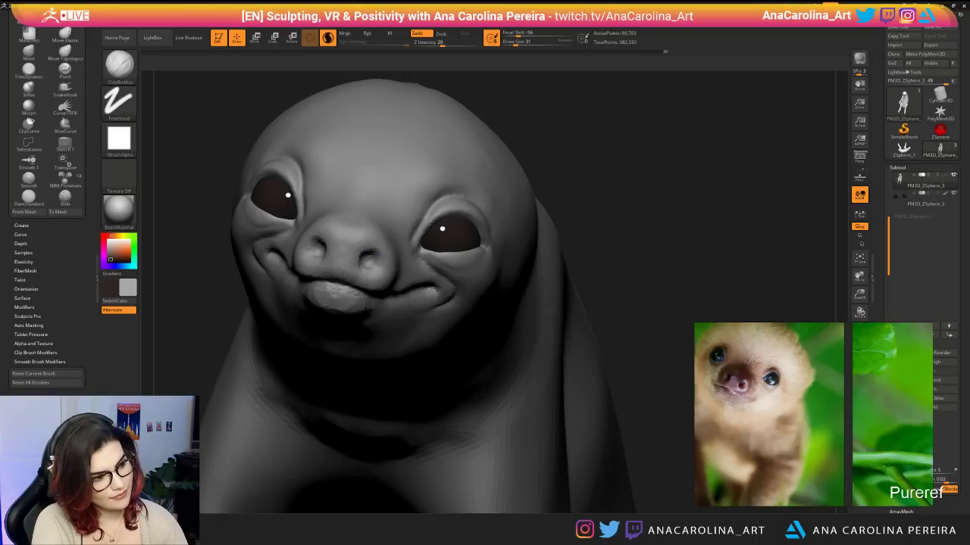
Define the nostril rims and build up the underside of the nose beside the upper lip.
{"action": "key", "text": "s"}
{"action": "left_click", "coordinate": [362, 267]}
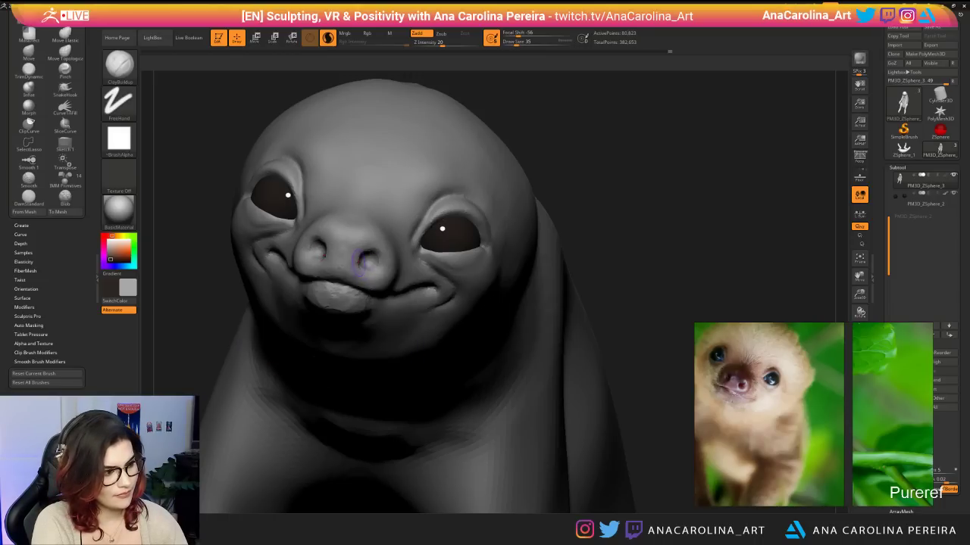
{"action": "left_click_drag", "start_coordinate": [362, 264], "coordinate": [382, 276]}
{"action": "mouse_move", "coordinate": [382, 275]}
{"action": "right_mouse_down"}
{"action": "mouse_move", "coordinate": [371, 310]}
{"action": "mouse_move", "coordinate": [366, 286]}
{"action": "right_mouse_up"}
{"action": "left_click_drag", "start_coordinate": [371, 288], "coordinate": [392, 282]}
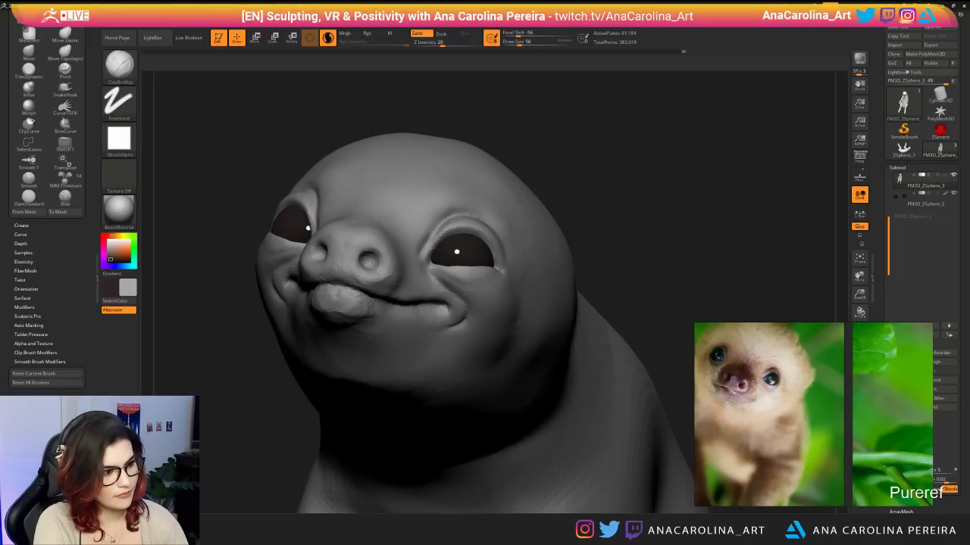
Reshape the side of the nose and the protruding lower lip with ClayBuildup at draw size 68.
{"action": "key", "text": "space"}
{"action": "left_click_drag", "start_coordinate": [397, 317], "coordinate": [403, 317]}
{"action": "left_click_drag", "start_coordinate": [391, 279], "coordinate": [382, 267]}
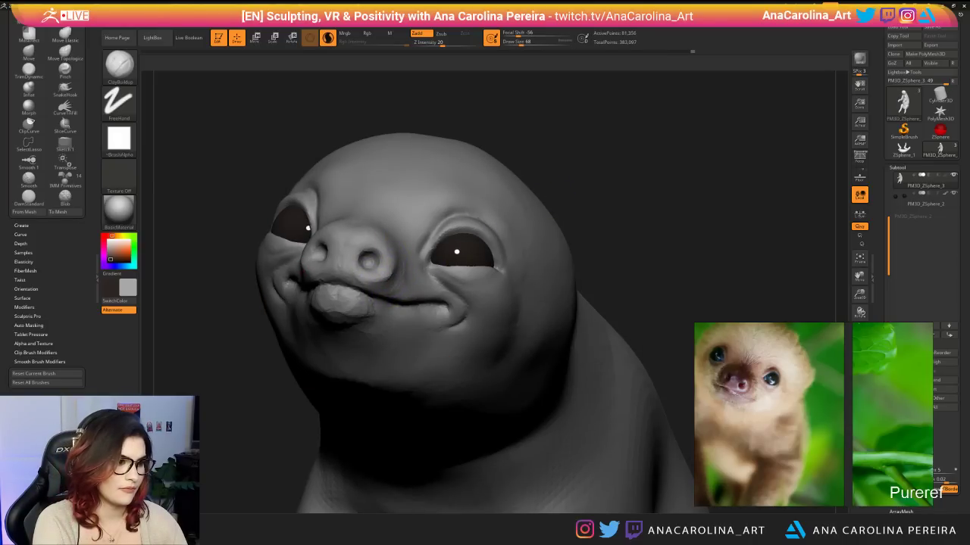
{"action": "left_click_drag", "start_coordinate": [362, 297], "coordinate": [338, 305]}
{"action": "mouse_move", "coordinate": [379, 282]}
{"action": "right_mouse_down", "text": "ctrl"}
{"action": "mouse_move", "coordinate": [386, 235]}
{"action": "mouse_move", "coordinate": [705, 198]}
{"action": "mouse_move", "coordinate": [700, 137]}
{"action": "mouse_move", "coordinate": [531, 140]}
{"action": "right_mouse_up", "text": "ctrl"}
{"action": "right_click_drag", "start_coordinate": [667, 83], "coordinate": [702, 164], "text": "ctrl"}
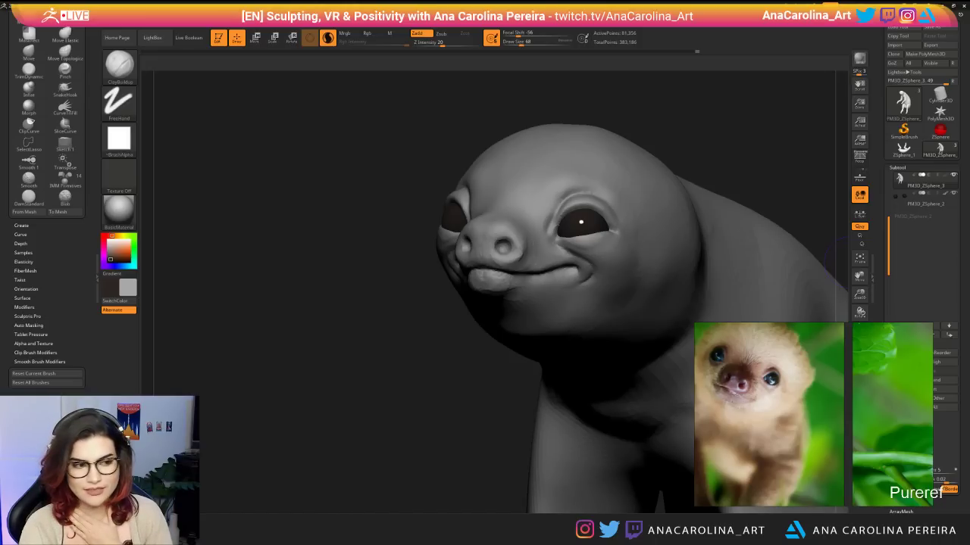
Build up the lower eyelids toward their outer corners with ClayBuildup at draw size 56.
{"action": "mouse_move", "coordinate": [253, 430]}
{"action": "left_mouse_down"}
{"action": "mouse_move", "coordinate": [273, 456]}
{"action": "mouse_move", "coordinate": [265, 447]}
{"action": "mouse_move", "coordinate": [256, 485]}
{"action": "left_mouse_up"}
{"action": "key", "text": "space"}
{"action": "mouse_move", "coordinate": [543, 232]}
{"action": "left_mouse_down"}
{"action": "mouse_move", "coordinate": [521, 226]}
{"action": "mouse_move", "coordinate": [566, 229]}
{"action": "mouse_move", "coordinate": [563, 220]}
{"action": "mouse_move", "coordinate": [583, 218]}
{"action": "left_mouse_up"}
{"action": "key", "text": "space"}
{"action": "key", "text": "space"}
{"action": "key", "text": "space"}
{"action": "key", "text": "space"}
{"action": "key", "text": "space"}
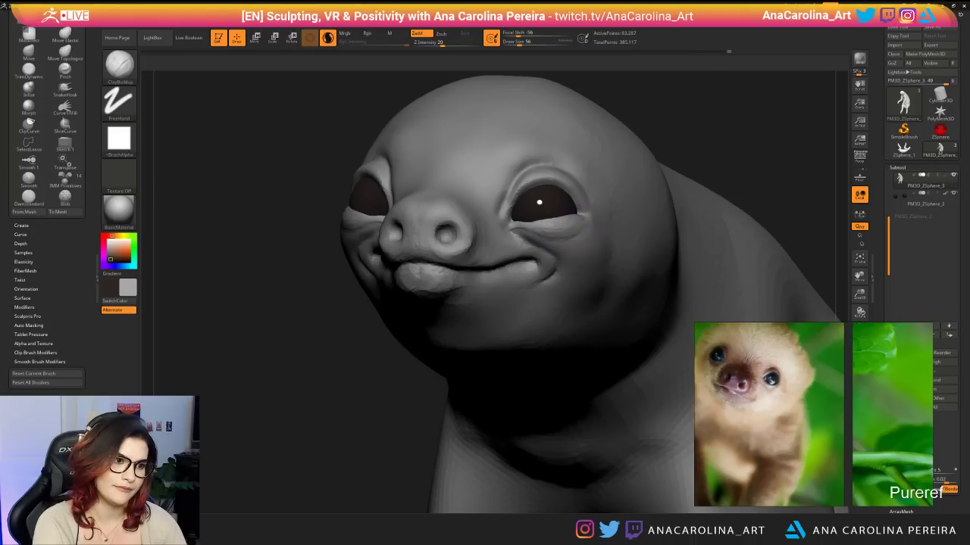
Undo the last eyelid stroke and rework the outer corner of the eye.
{"action": "right_click_drag", "start_coordinate": [630, 220], "coordinate": [638, 169]}
{"action": "key", "text": "ctrl+z"}
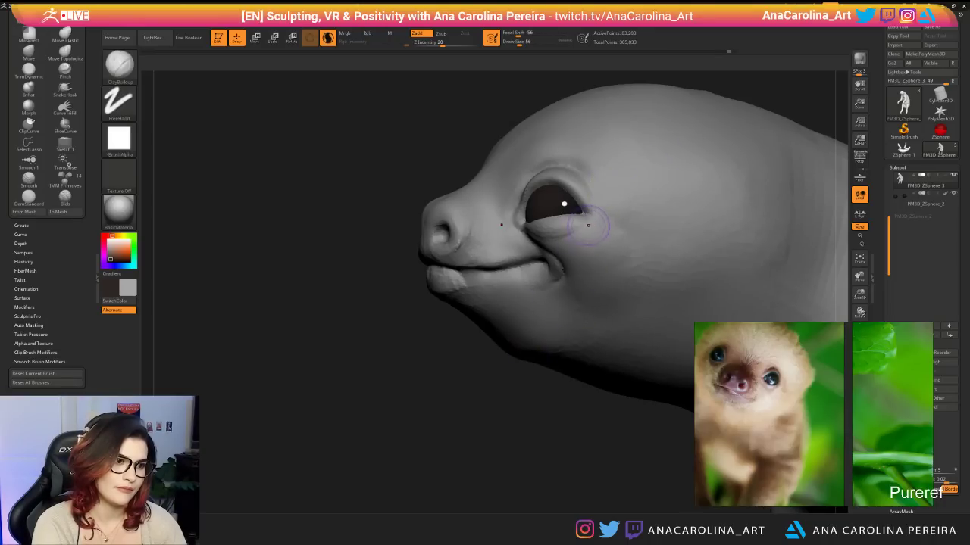
{"action": "left_click_drag", "start_coordinate": [594, 221], "coordinate": [609, 223]}
{"action": "right_click_drag", "start_coordinate": [602, 241], "coordinate": [624, 292]}
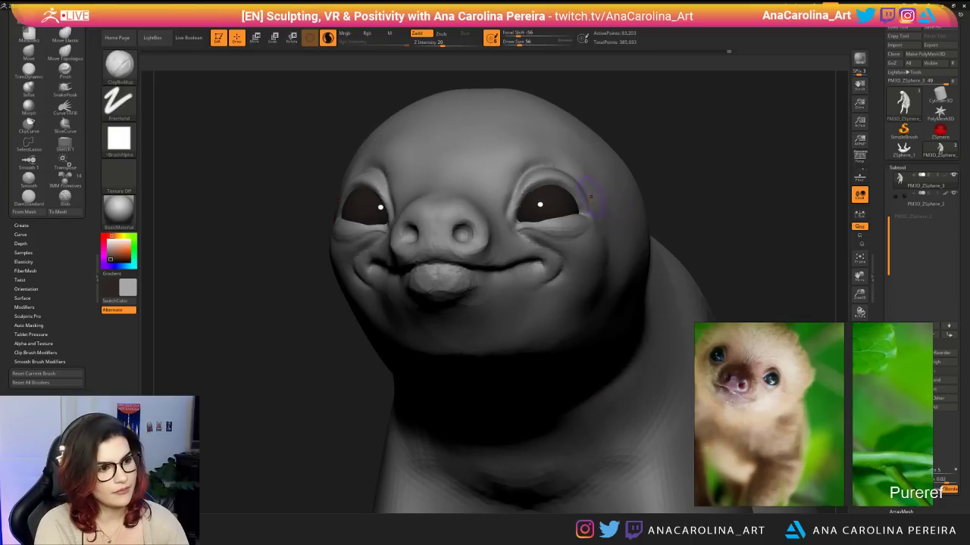
Build up the upper eyelids from above the eye down to the outer corner.
{"action": "left_click_drag", "start_coordinate": [674, 133], "coordinate": [712, 152]}
{"action": "mouse_move", "coordinate": [553, 170]}
{"action": "left_mouse_down"}
{"action": "mouse_move", "coordinate": [529, 176]}
{"action": "mouse_move", "coordinate": [538, 196]}
{"action": "mouse_move", "coordinate": [531, 204]}
{"action": "mouse_move", "coordinate": [556, 182]}
{"action": "left_mouse_up"}
{"action": "right_click_drag", "start_coordinate": [620, 160], "coordinate": [553, 164]}
{"action": "mouse_move", "coordinate": [582, 184]}
{"action": "left_mouse_down"}
{"action": "mouse_move", "coordinate": [540, 191]}
{"action": "mouse_move", "coordinate": [581, 188]}
{"action": "mouse_move", "coordinate": [551, 180]}
{"action": "mouse_move", "coordinate": [540, 187]}
{"action": "mouse_move", "coordinate": [571, 182]}
{"action": "mouse_move", "coordinate": [539, 198]}
{"action": "mouse_move", "coordinate": [573, 186]}
{"action": "mouse_move", "coordinate": [601, 203]}
{"action": "mouse_move", "coordinate": [603, 182]}
{"action": "mouse_move", "coordinate": [594, 202]}
{"action": "left_mouse_up"}
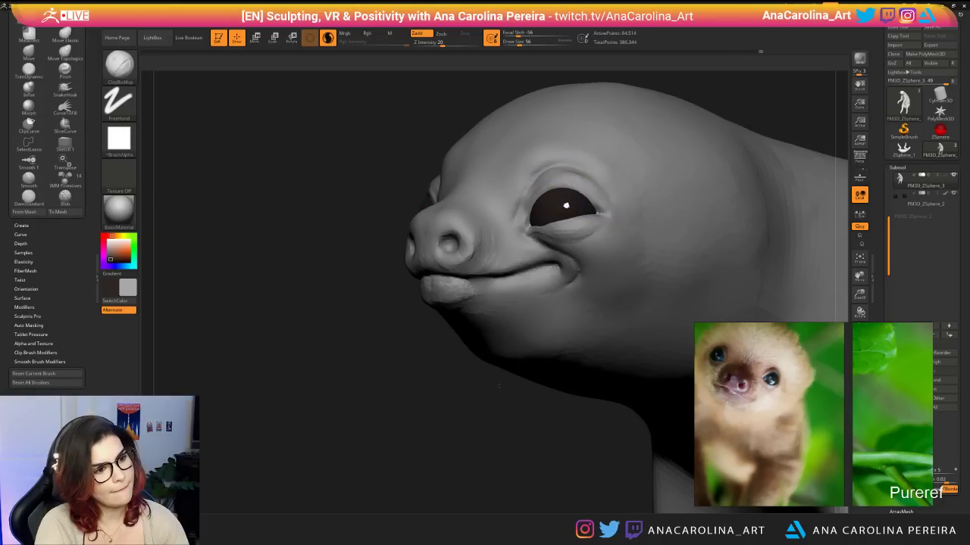
Add volume at the inner eye corners where they meet the bridge of the nose.
{"action": "right_click_drag", "start_coordinate": [485, 424], "coordinate": [454, 371], "text": "ctrl"}
{"action": "mouse_move", "coordinate": [454, 371]}
{"action": "right_mouse_down"}
{"action": "mouse_move", "coordinate": [583, 372]}
{"action": "mouse_move", "coordinate": [564, 367]}
{"action": "mouse_move", "coordinate": [607, 342]}
{"action": "mouse_move", "coordinate": [598, 341]}
{"action": "right_mouse_up"}
{"action": "right_click_drag", "start_coordinate": [606, 303], "coordinate": [599, 325]}
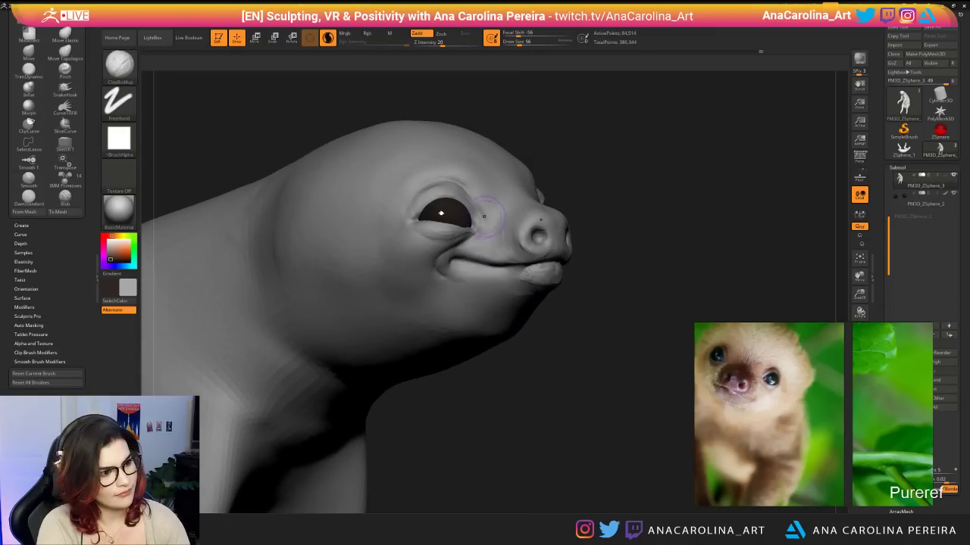
{"action": "mouse_move", "coordinate": [474, 211]}
{"action": "left_mouse_down"}
{"action": "mouse_move", "coordinate": [475, 199]}
{"action": "mouse_move", "coordinate": [482, 209]}
{"action": "left_mouse_up"}
Refine and smooth the upper eyelid crease toward the inner eye corner with draw size 27.
{"action": "right_click_drag", "start_coordinate": [481, 209], "coordinate": [303, 220]}
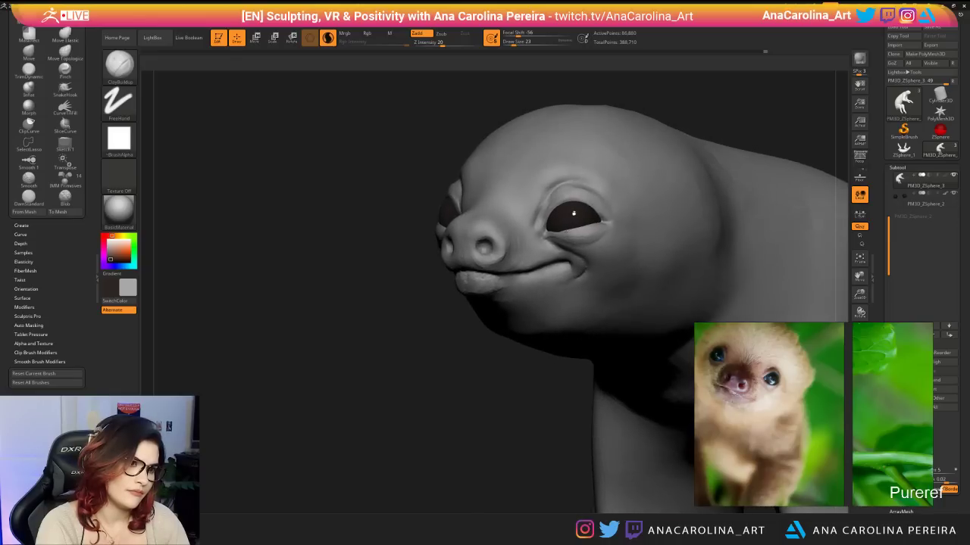
{"action": "mouse_move", "coordinate": [577, 184]}
{"action": "left_mouse_down", "text": "shift"}
{"action": "mouse_move", "coordinate": [536, 207]}
{"action": "mouse_move", "coordinate": [548, 203]}
{"action": "left_mouse_up", "text": "shift"}
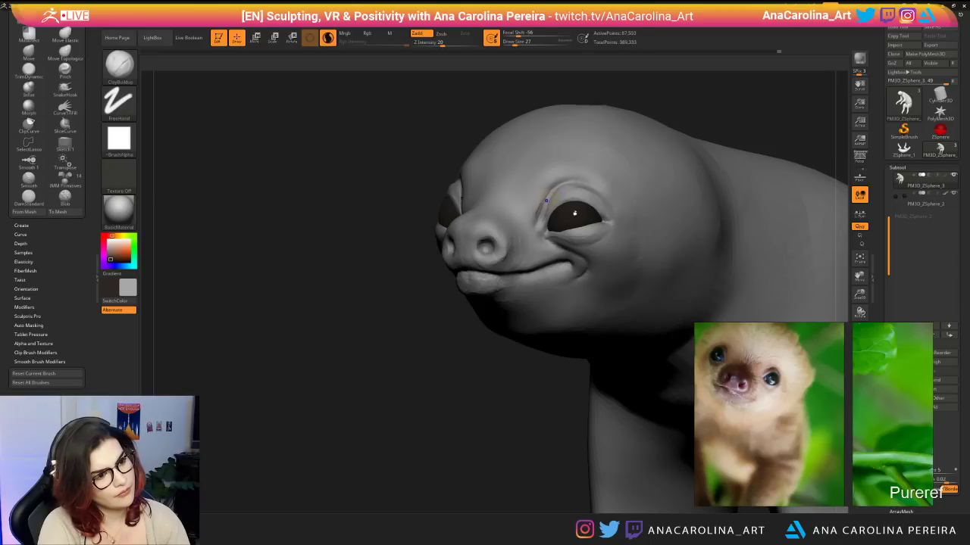
{"action": "left_click_drag", "start_coordinate": [545, 201], "coordinate": [548, 201], "text": "shift"}
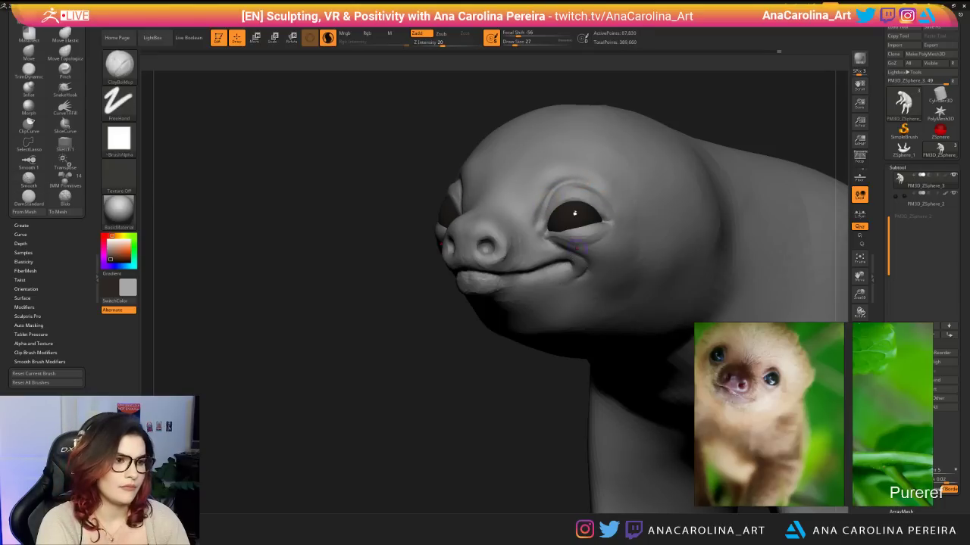
Refine the nose and upper lip with ClayBuildup at draw size 44, and examine the eye in the reference photo.
{"action": "mouse_move", "coordinate": [477, 378]}
{"action": "left_mouse_down", "text": "alt"}
{"action": "mouse_move", "coordinate": [477, 322]}
{"action": "mouse_move", "coordinate": [632, 217]}
{"action": "mouse_move", "coordinate": [634, 236]}
{"action": "left_mouse_up", "text": "alt"}
{"action": "key", "text": "space"}
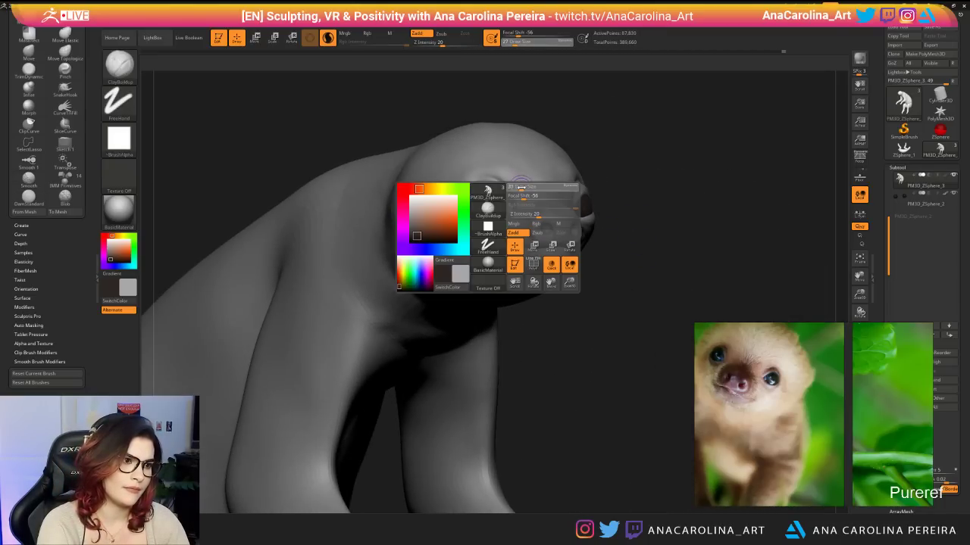
{"action": "left_click_drag", "start_coordinate": [520, 190], "coordinate": [529, 189]}
{"action": "mouse_move", "coordinate": [637, 250]}
{"action": "left_mouse_down"}
{"action": "mouse_move", "coordinate": [455, 250]}
{"action": "mouse_move", "coordinate": [465, 303]}
{"action": "left_mouse_up"}
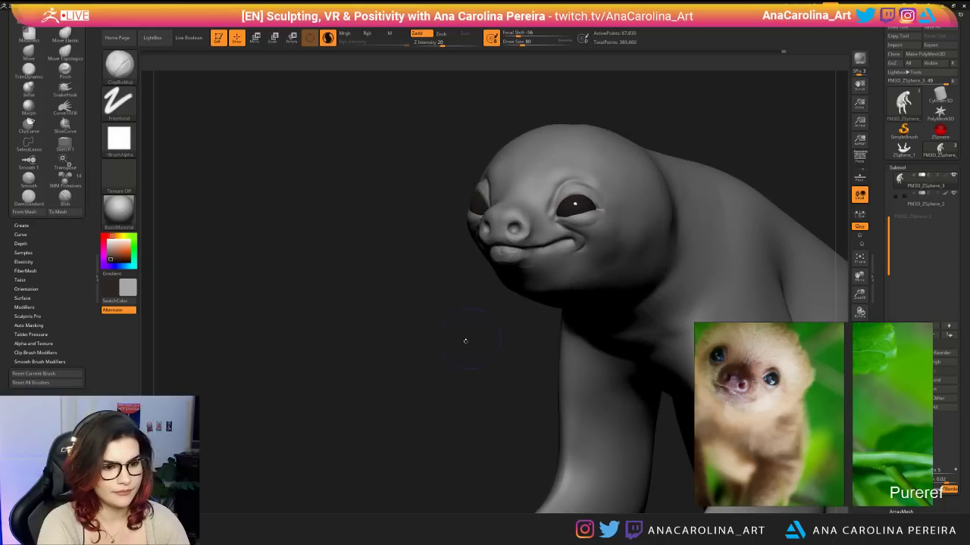
{"action": "left_click_drag", "start_coordinate": [465, 340], "coordinate": [466, 371], "text": "alt"}
{"action": "key", "text": "space"}
{"action": "mouse_move", "coordinate": [490, 235]}
{"action": "left_mouse_down"}
{"action": "mouse_move", "coordinate": [482, 235]}
{"action": "mouse_move", "coordinate": [508, 268]}
{"action": "mouse_move", "coordinate": [463, 269]}
{"action": "mouse_move", "coordinate": [477, 276]}
{"action": "mouse_move", "coordinate": [474, 260]}
{"action": "mouse_move", "coordinate": [487, 264]}
{"action": "left_mouse_up"}
{"action": "key", "text": "space"}
{"action": "key", "text": "space"}
{"action": "key", "text": "shift"}
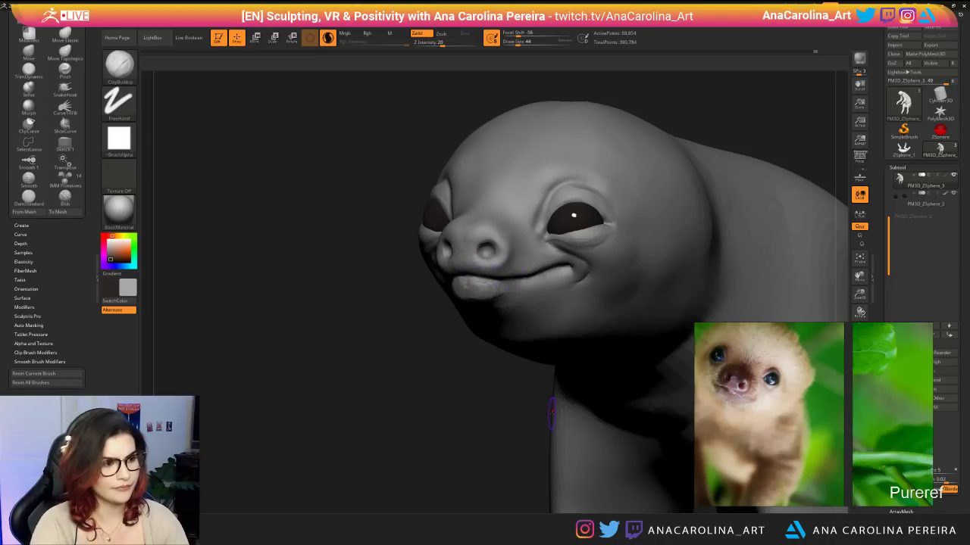
{"action": "scroll", "coordinate": [698, 404], "scroll_direction": "up", "scroll_amount": 5}
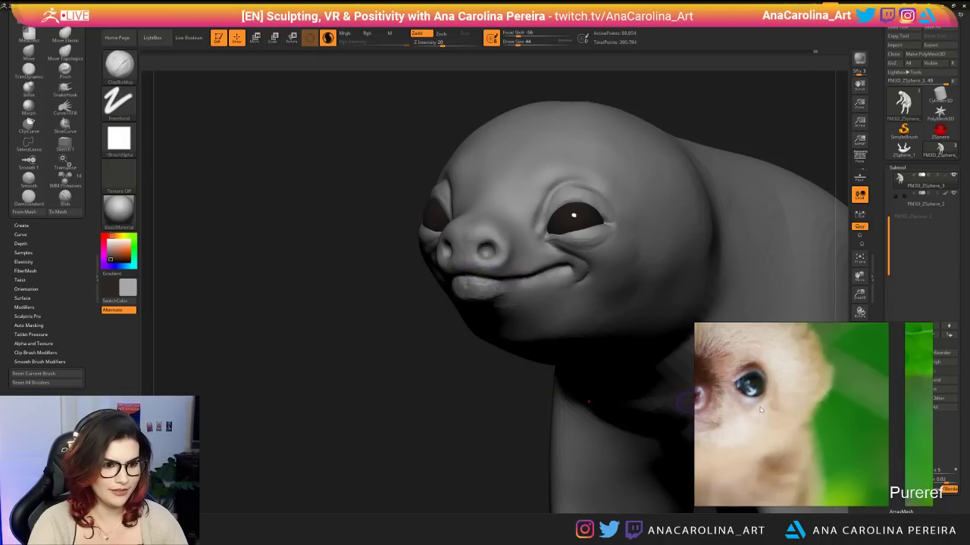
Bring the nose and both eyes into view in the reference photo, and build up the lower lip with ClayBuildup at draw size 62.
{"action": "scroll", "coordinate": [710, 399], "scroll_direction": "up", "scroll_amount": 2}
{"action": "middle_click_drag", "start_coordinate": [710, 399], "coordinate": [834, 424]}
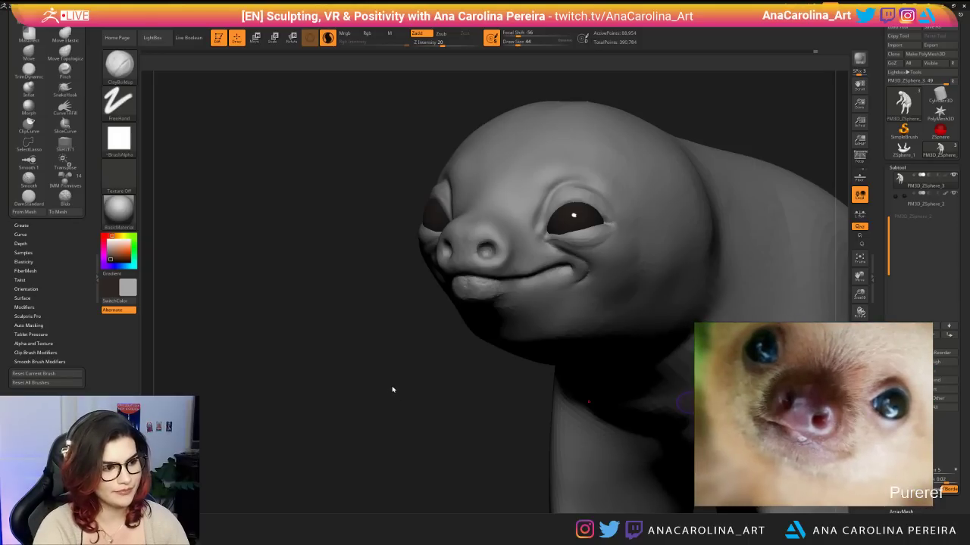
{"action": "left_click_drag", "start_coordinate": [463, 282], "coordinate": [479, 284]}
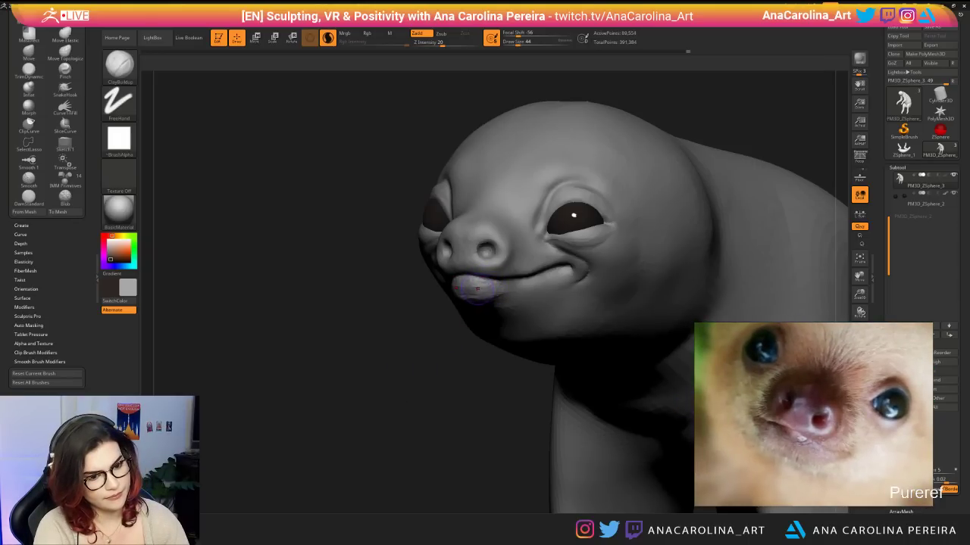
{"action": "key", "text": "s"}
{"action": "mouse_move", "coordinate": [442, 348]}
{"action": "left_mouse_down"}
{"action": "mouse_move", "coordinate": [455, 348]}
{"action": "mouse_move", "coordinate": [472, 312]}
{"action": "mouse_move", "coordinate": [494, 299]}
{"action": "mouse_move", "coordinate": [467, 305]}
{"action": "mouse_move", "coordinate": [480, 306]}
{"action": "mouse_move", "coordinate": [432, 376]}
{"action": "mouse_move", "coordinate": [444, 338]}
{"action": "mouse_move", "coordinate": [435, 343]}
{"action": "left_mouse_up"}
{"action": "key", "text": "s"}
{"action": "key", "text": "s"}
{"action": "key", "text": "s"}
{"action": "left_click_drag", "start_coordinate": [517, 291], "coordinate": [504, 291]}
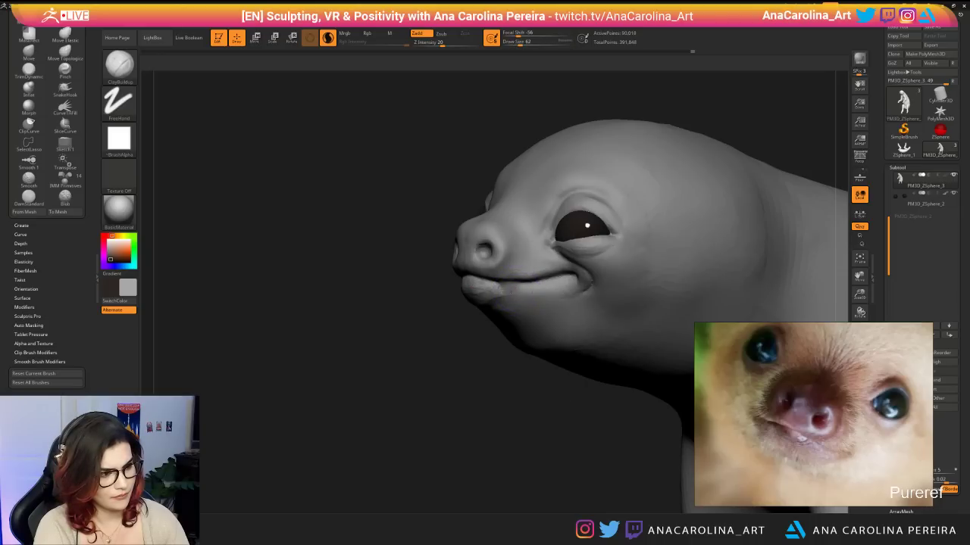
Set the ClayBuildup focal shift to -38 and shape the area beneath the lower lip.
{"action": "key", "text": "space"}
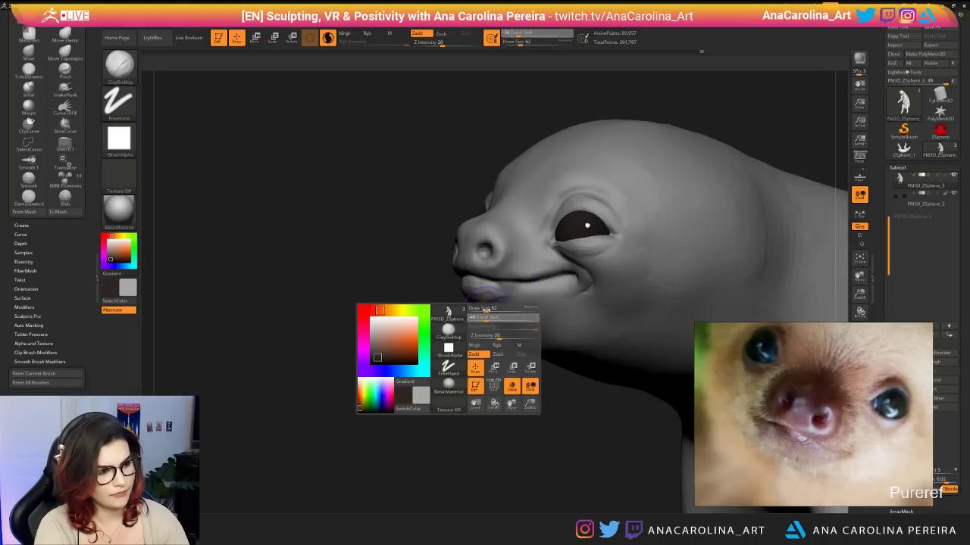
{"action": "left_click_drag", "start_coordinate": [483, 308], "coordinate": [484, 309]}
{"action": "mouse_move", "coordinate": [401, 364]}
{"action": "left_mouse_down"}
{"action": "mouse_move", "coordinate": [462, 299]}
{"action": "mouse_move", "coordinate": [488, 297]}
{"action": "left_mouse_up"}
{"action": "left_click_drag", "start_coordinate": [574, 187], "coordinate": [610, 184]}
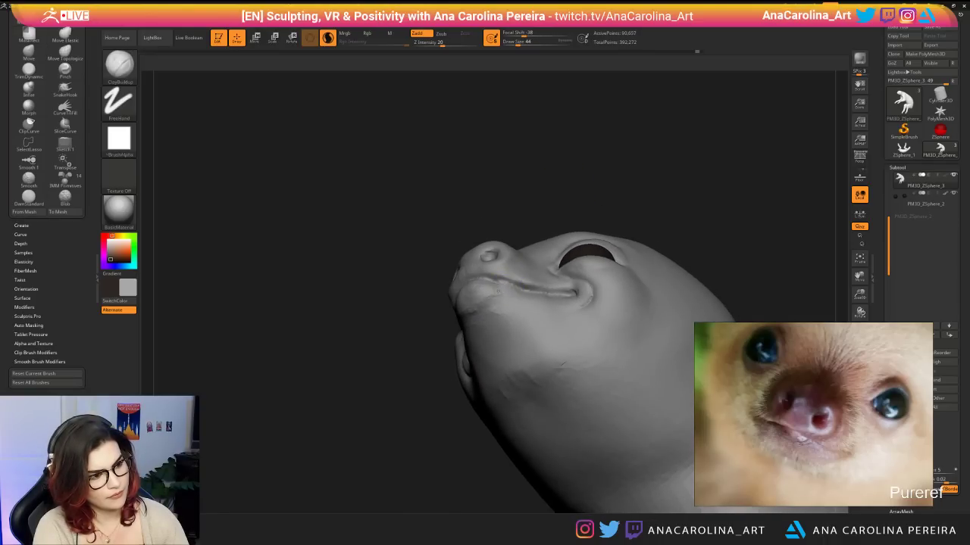
{"action": "left_click_drag", "start_coordinate": [371, 170], "coordinate": [571, 228]}
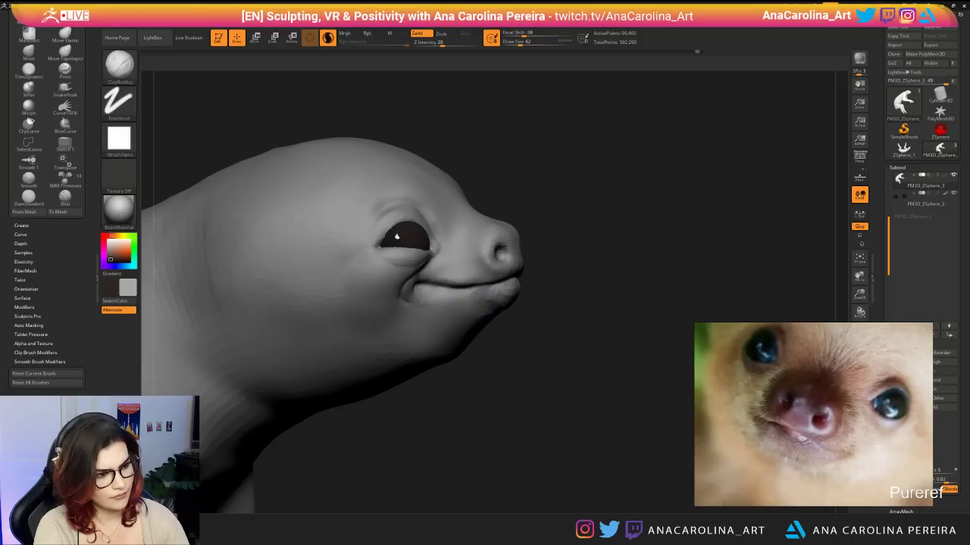
Refine the lower lip along the smile line at draw size 30 and smooth it toward the front of the mouth.
{"action": "mouse_move", "coordinate": [465, 293]}
{"action": "left_mouse_down"}
{"action": "mouse_move", "coordinate": [415, 298]}
{"action": "mouse_move", "coordinate": [415, 288]}
{"action": "mouse_move", "coordinate": [493, 289]}
{"action": "left_mouse_up"}
{"action": "key", "text": "s"}
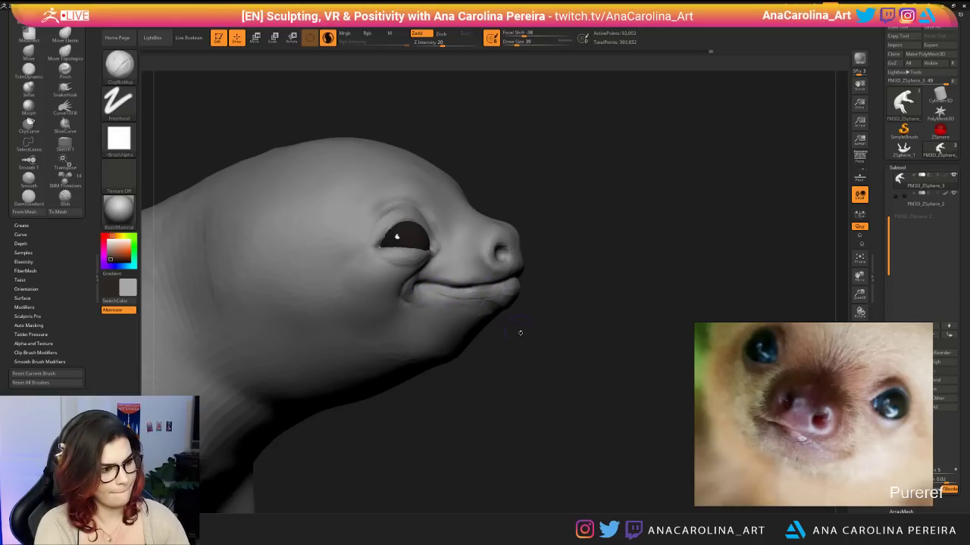
{"action": "left_click_drag", "start_coordinate": [519, 333], "coordinate": [364, 331]}
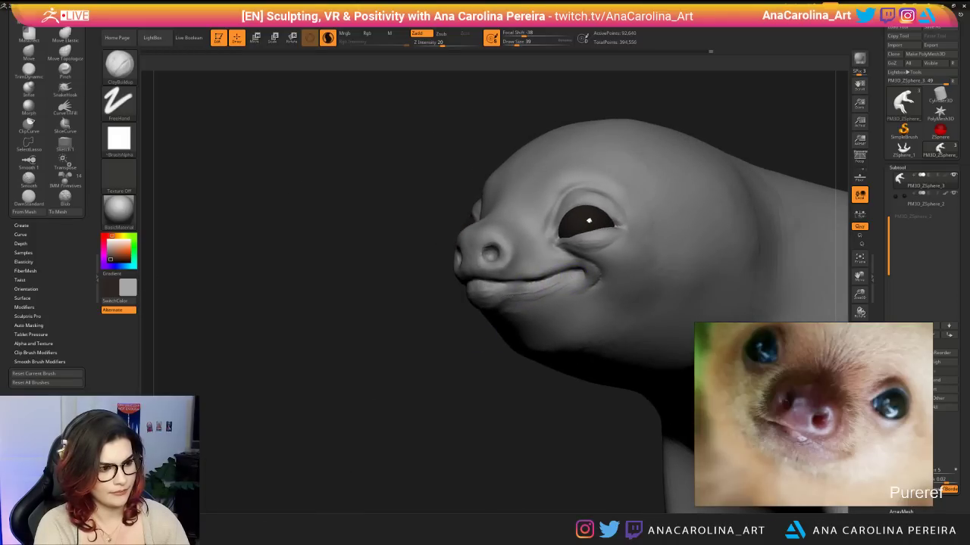
{"action": "mouse_move", "coordinate": [523, 294]}
{"action": "left_mouse_down", "text": "shift"}
{"action": "mouse_move", "coordinate": [530, 299]}
{"action": "mouse_move", "coordinate": [478, 291]}
{"action": "left_mouse_up", "text": "shift"}
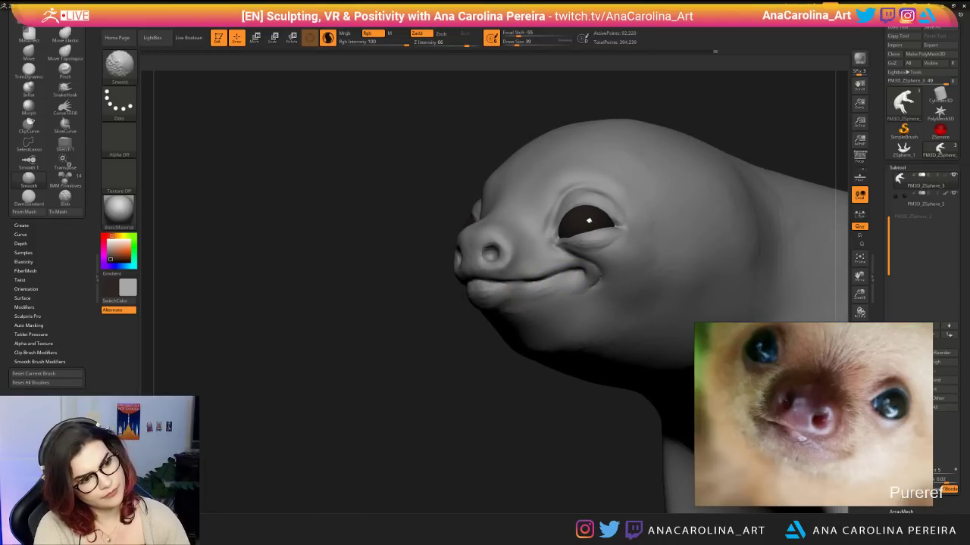
{"action": "mouse_move", "coordinate": [477, 340]}
{"action": "left_mouse_down"}
{"action": "mouse_move", "coordinate": [531, 326]}
{"action": "mouse_move", "coordinate": [489, 286]}
{"action": "mouse_move", "coordinate": [494, 301]}
{"action": "mouse_move", "coordinate": [506, 292]}
{"action": "mouse_move", "coordinate": [492, 298]}
{"action": "left_mouse_up"}
{"action": "key", "text": "s"}
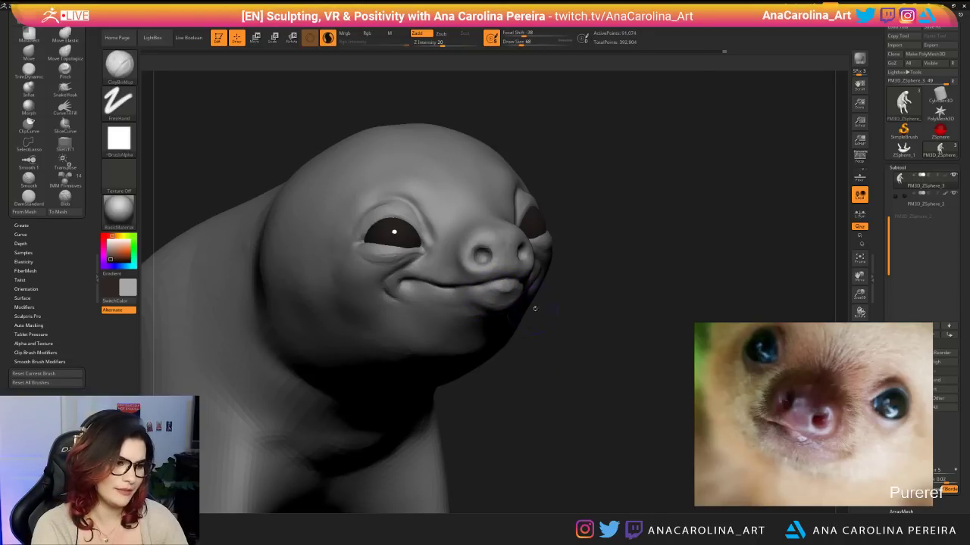
{"action": "left_click_drag", "start_coordinate": [637, 326], "coordinate": [502, 353]}
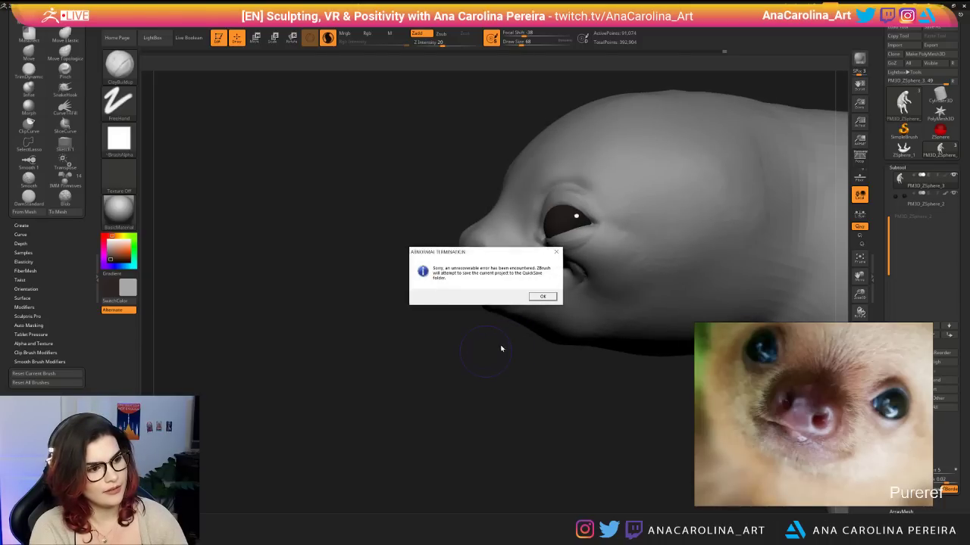
Acknowledge the abnormal termination notice and relaunch ZBrush.
{"action": "left_click", "coordinate": [541, 296]}
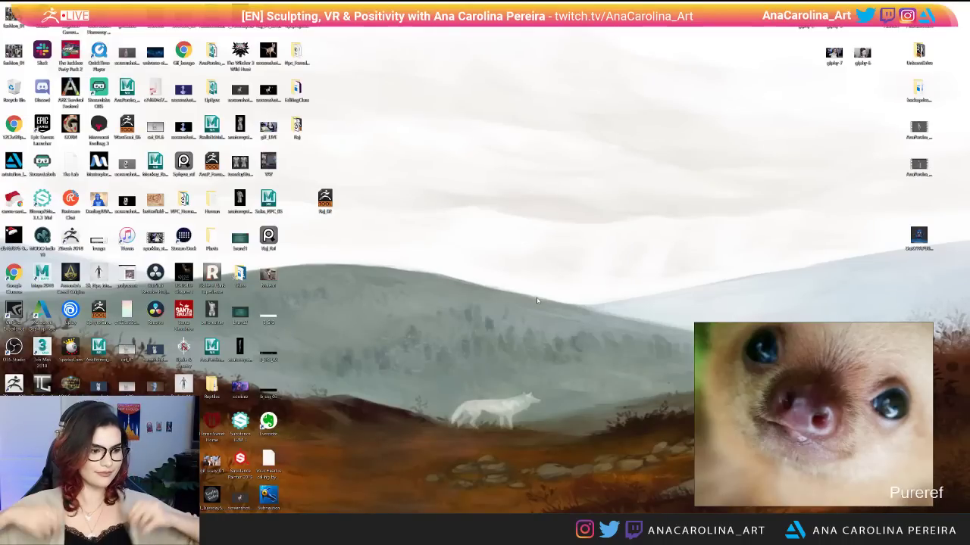
{"action": "key", "text": "super+s"}
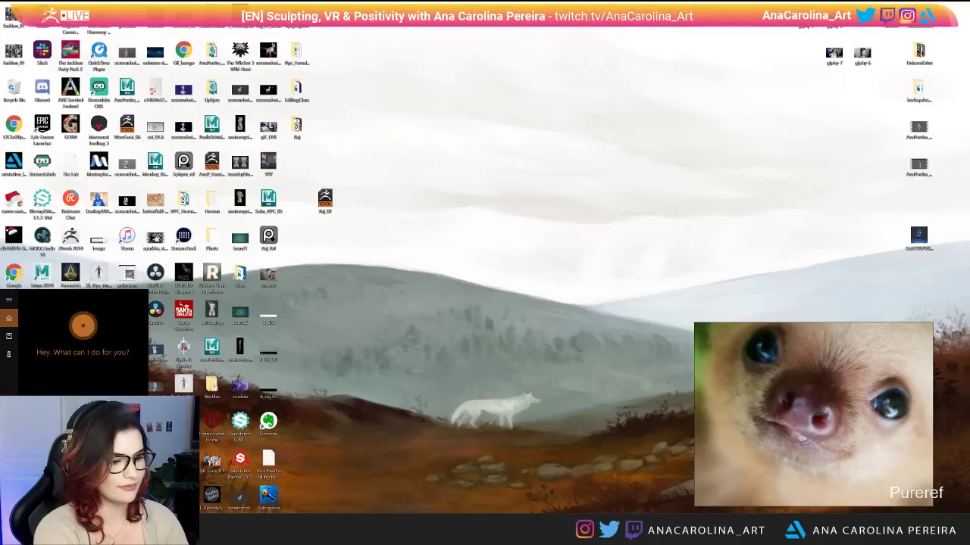
{"action": "type", "text": "zb"}
{"action": "key", "text": "Return"}
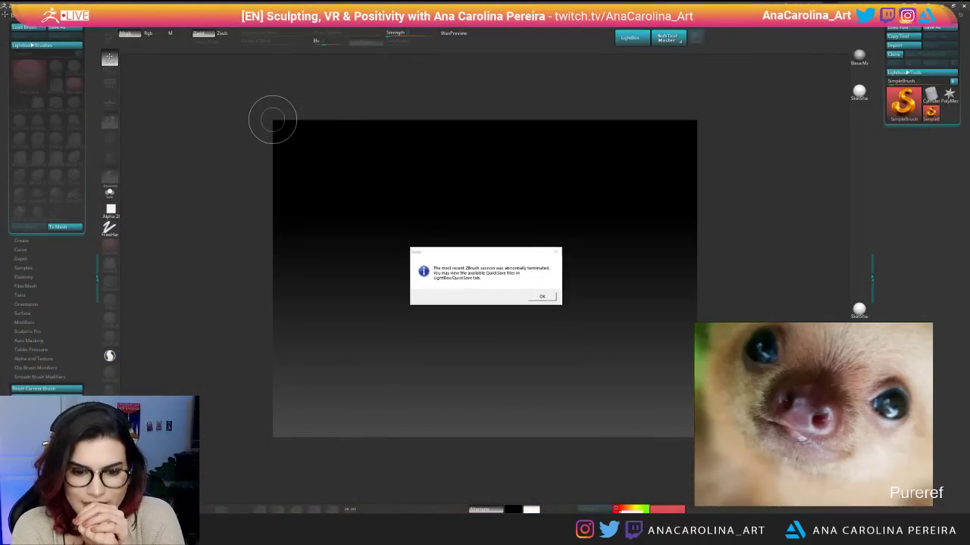
Dismiss the previous-session notice and load the Recovered_Tool.ZTL file from the QuickSave files.
{"action": "left_click", "coordinate": [542, 296]}
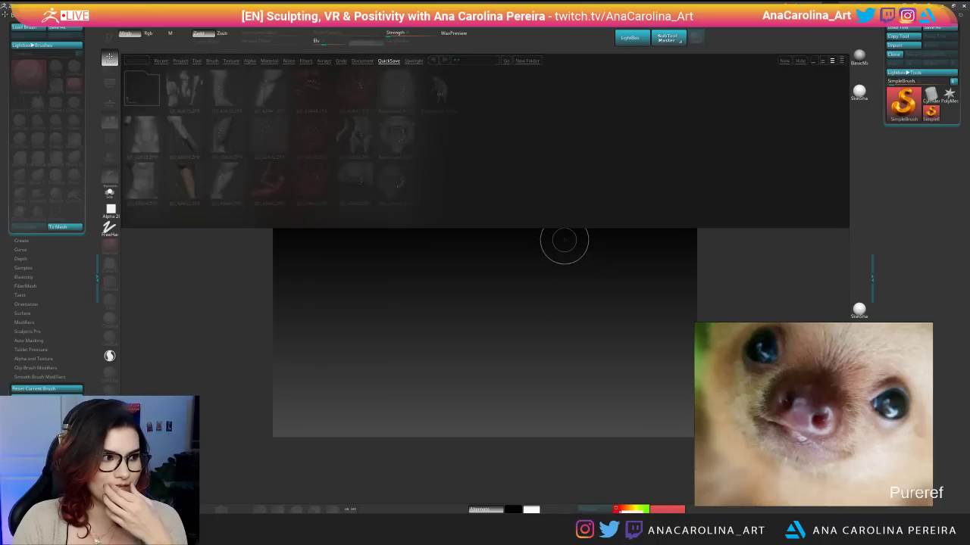
{"action": "double_click", "coordinate": [447, 95]}
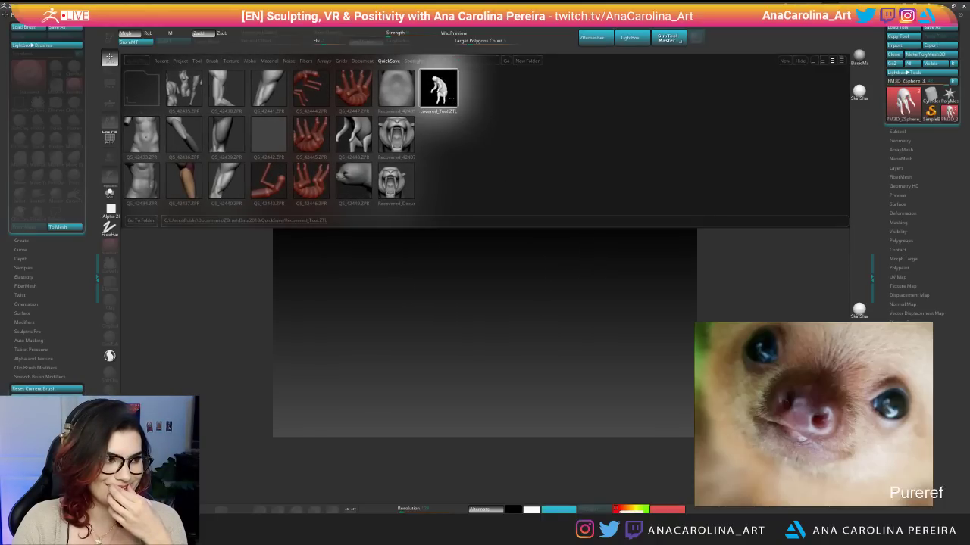
{"action": "mouse_move", "coordinate": [543, 291]}
{"action": "left_mouse_down"}
{"action": "mouse_move", "coordinate": [553, 402]}
{"action": "mouse_move", "coordinate": [551, 376]}
{"action": "left_mouse_up"}
{"action": "key", "text": "ctrl+n"}
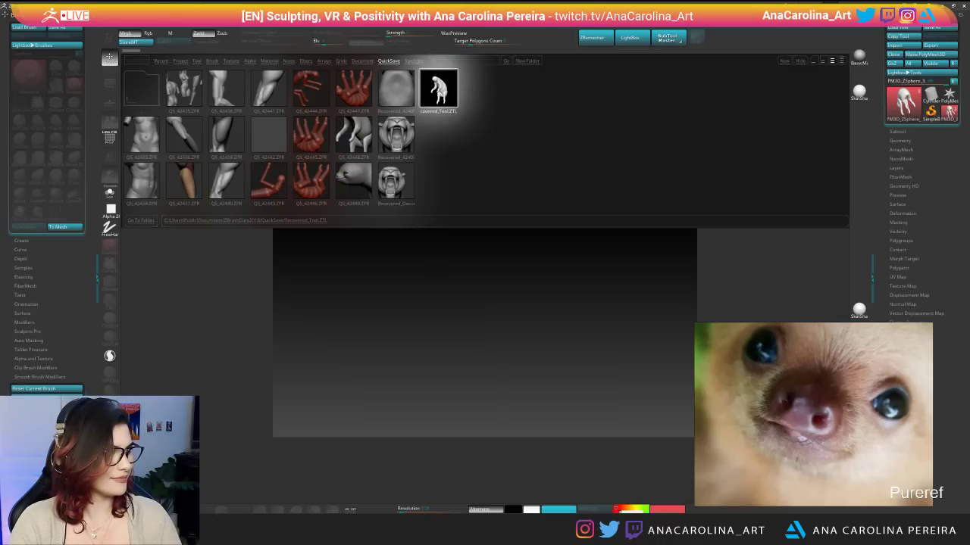
Create a new document and set its background gradient range to 0.
{"action": "left_click", "coordinate": [174, 15]}
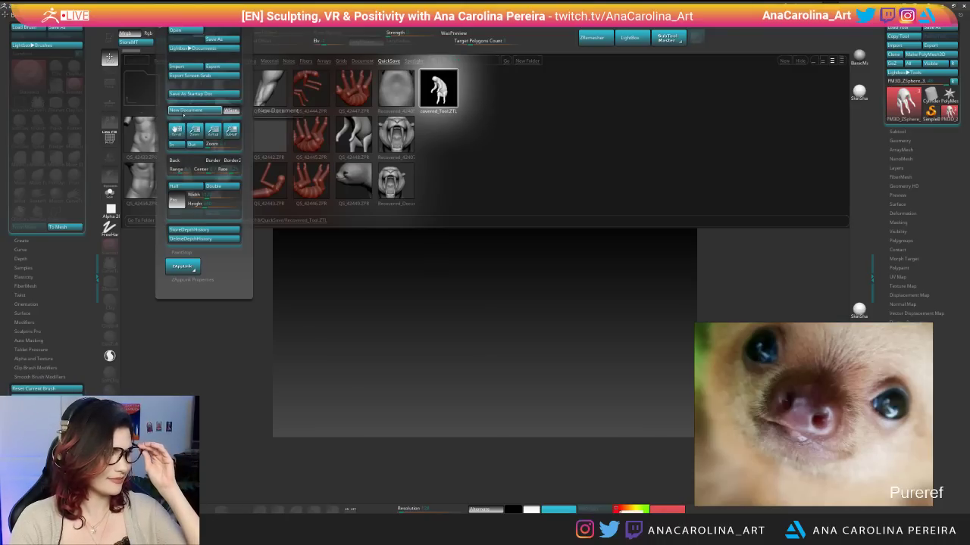
{"action": "left_click", "coordinate": [184, 113]}
{"action": "left_click_drag", "start_coordinate": [183, 170], "coordinate": [163, 169]}
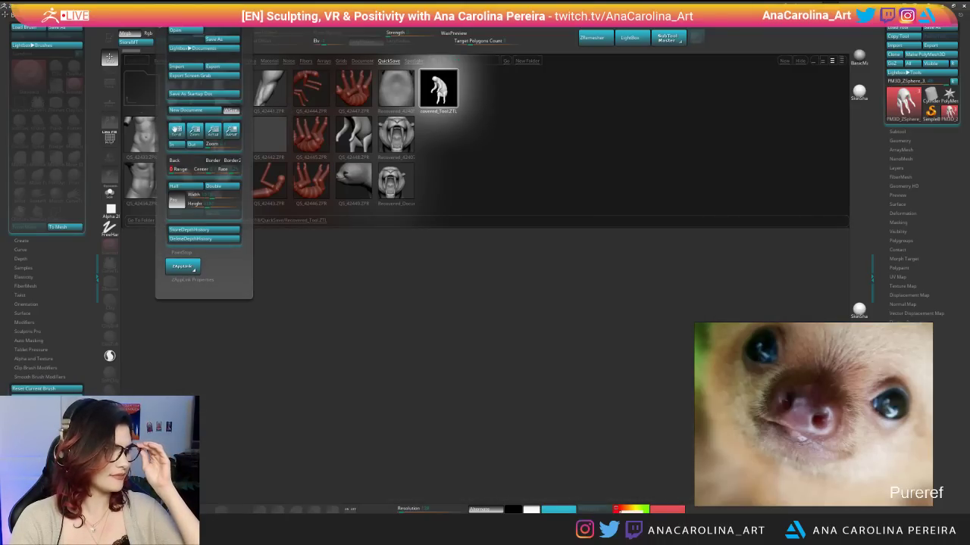
Place the recovered sloth on the canvas, enter Edit mode and hide LightBox.
{"action": "left_click_drag", "start_coordinate": [463, 356], "coordinate": [485, 459]}
{"action": "left_click", "coordinate": [110, 38]}
{"action": "key", "text": "comma"}
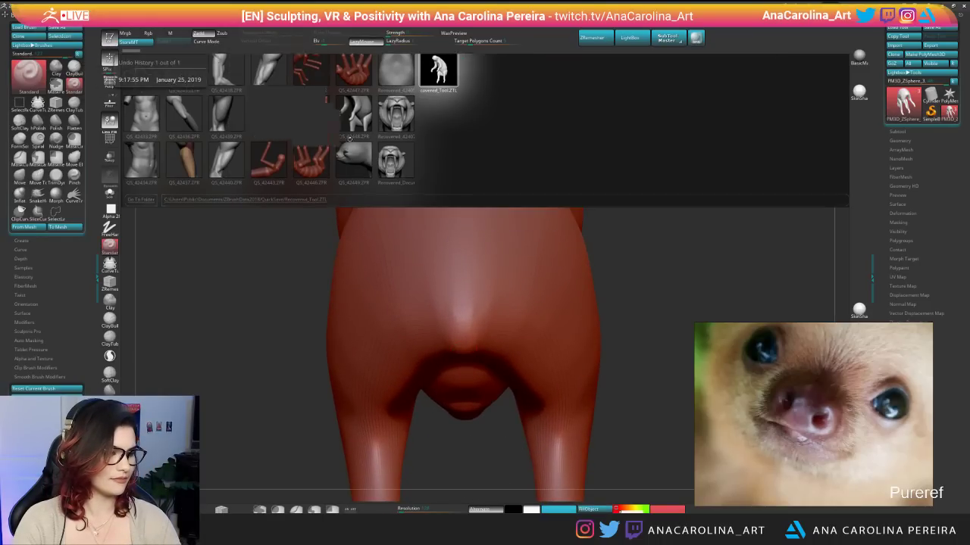
{"action": "mouse_move", "coordinate": [457, 141]}
{"action": "right_mouse_down"}
{"action": "mouse_move", "coordinate": [618, 128]}
{"action": "mouse_move", "coordinate": [292, 319]}
{"action": "mouse_move", "coordinate": [280, 271]}
{"action": "mouse_move", "coordinate": [280, 415]}
{"action": "mouse_move", "coordinate": [291, 383]}
{"action": "mouse_move", "coordinate": [507, 356]}
{"action": "mouse_move", "coordinate": [638, 152]}
{"action": "mouse_move", "coordinate": [671, 320]}
{"action": "mouse_move", "coordinate": [653, 338]}
{"action": "mouse_move", "coordinate": [766, 259]}
{"action": "mouse_move", "coordinate": [325, 81]}
{"action": "right_mouse_up"}
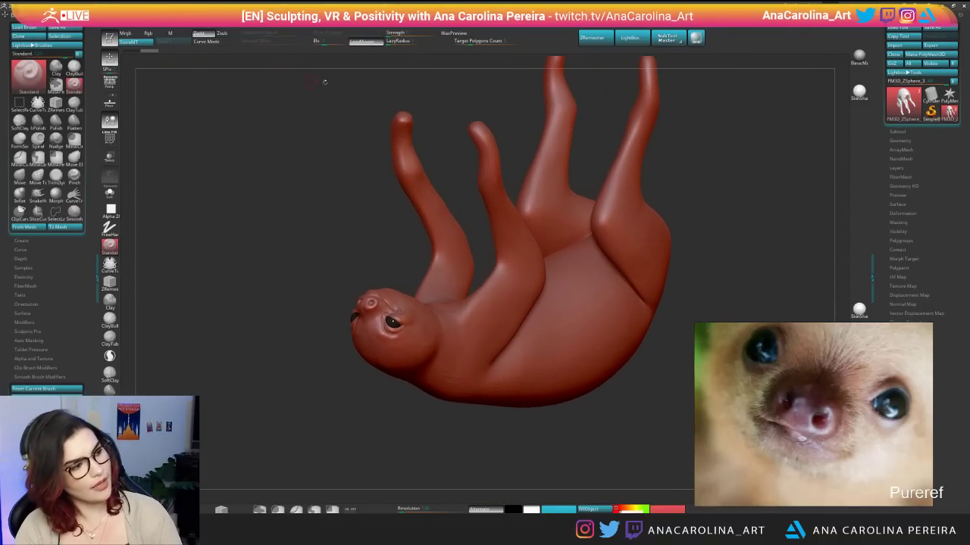
Switch the sloth's material to BasicMaterial and turn the model upright.
{"action": "left_click", "coordinate": [859, 59]}
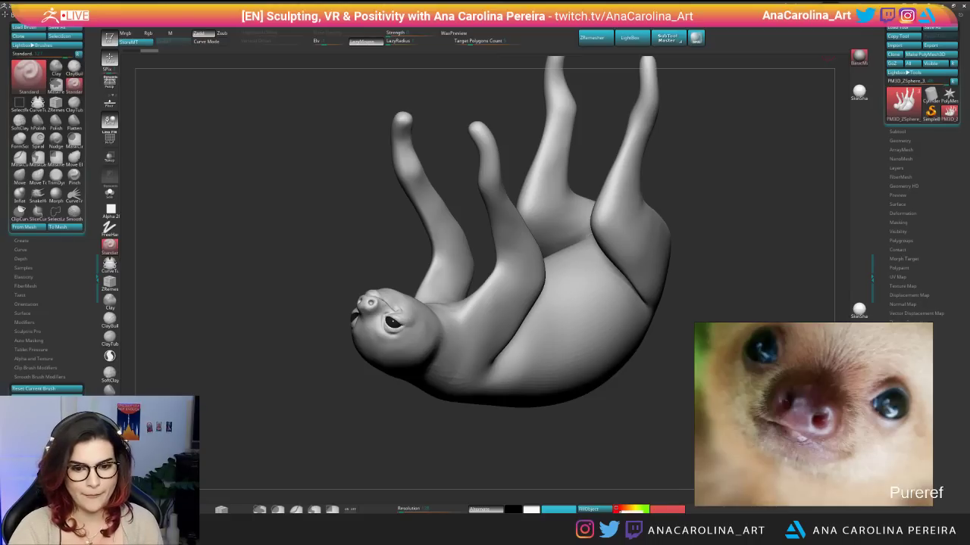
{"action": "left_click_drag", "start_coordinate": [469, 424], "coordinate": [618, 242]}
{"action": "mouse_move", "coordinate": [603, 206]}
{"action": "left_mouse_down", "text": "ctrl+shift"}
{"action": "mouse_move", "coordinate": [540, 250]}
{"action": "mouse_move", "coordinate": [534, 296]}
{"action": "mouse_move", "coordinate": [508, 301]}
{"action": "mouse_move", "coordinate": [598, 303]}
{"action": "mouse_move", "coordinate": [572, 341]}
{"action": "mouse_move", "coordinate": [644, 333]}
{"action": "mouse_move", "coordinate": [591, 303]}
{"action": "left_mouse_up", "text": "ctrl+shift"}
{"action": "left_click", "coordinate": [541, 287], "text": "ctrl+shift"}
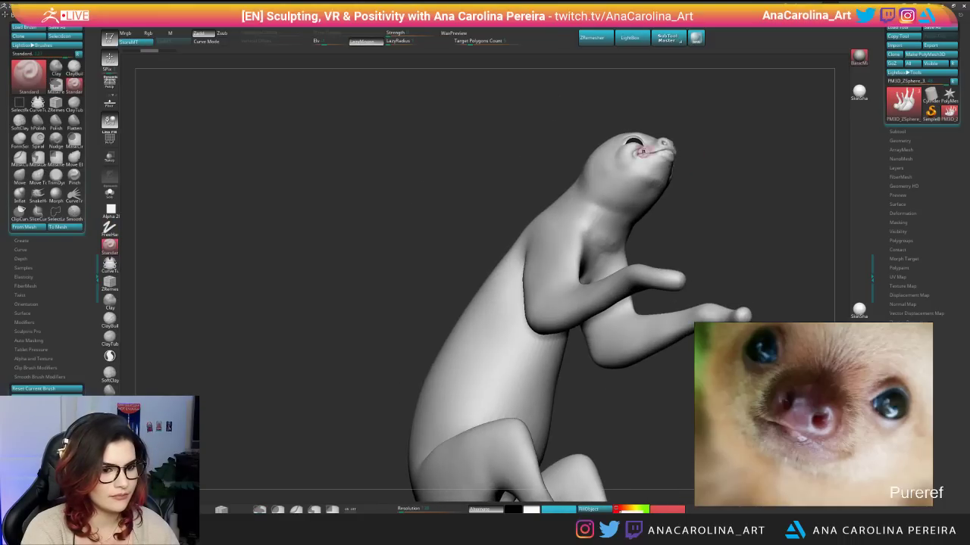
Build up the brows above the inner eye corners with ClayBuildup and smooth the strokes.
{"action": "left_click_drag", "start_coordinate": [649, 159], "coordinate": [704, 379], "text": "alt"}
{"action": "key", "text": "b"}
{"action": "key", "text": "c"}
{"action": "key", "text": "b"}
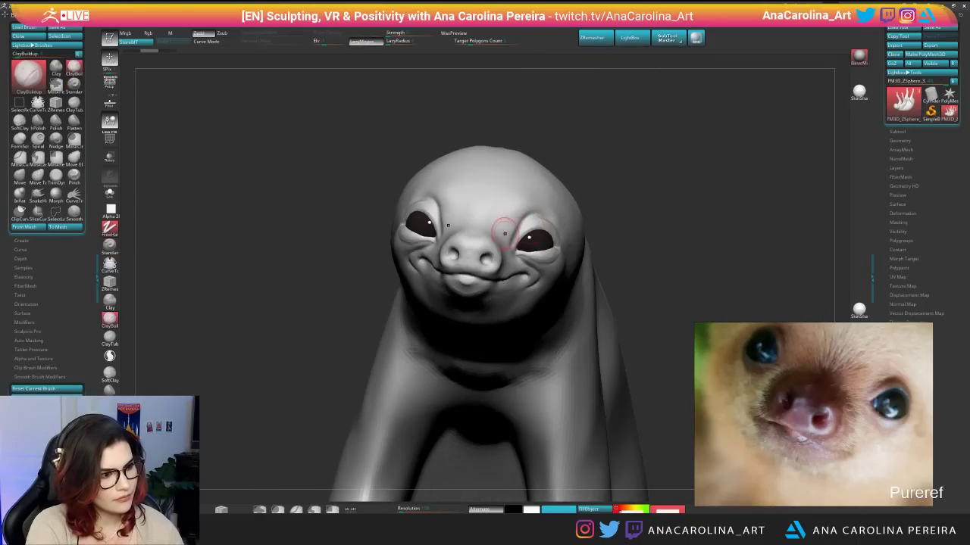
{"action": "key", "text": "space"}
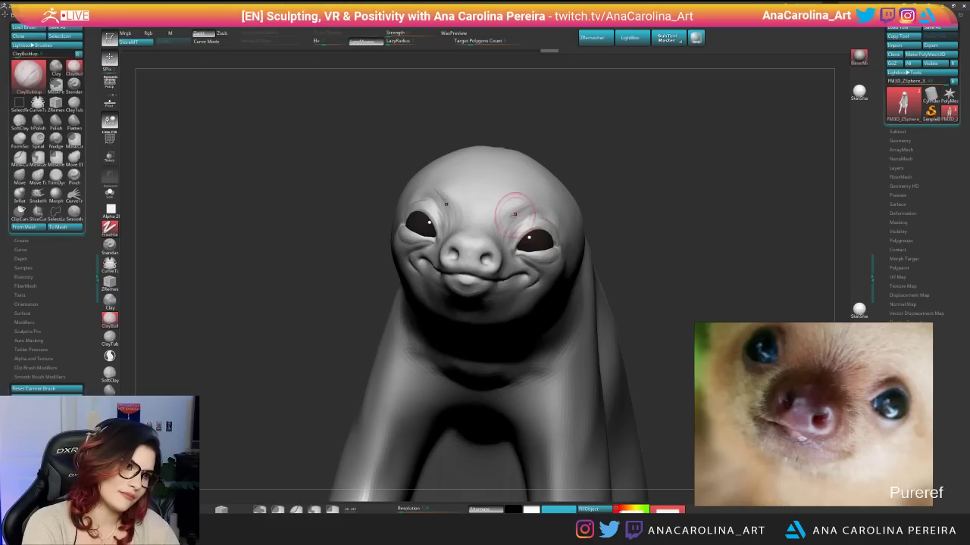
{"action": "right_click_drag", "start_coordinate": [494, 228], "coordinate": [432, 199]}
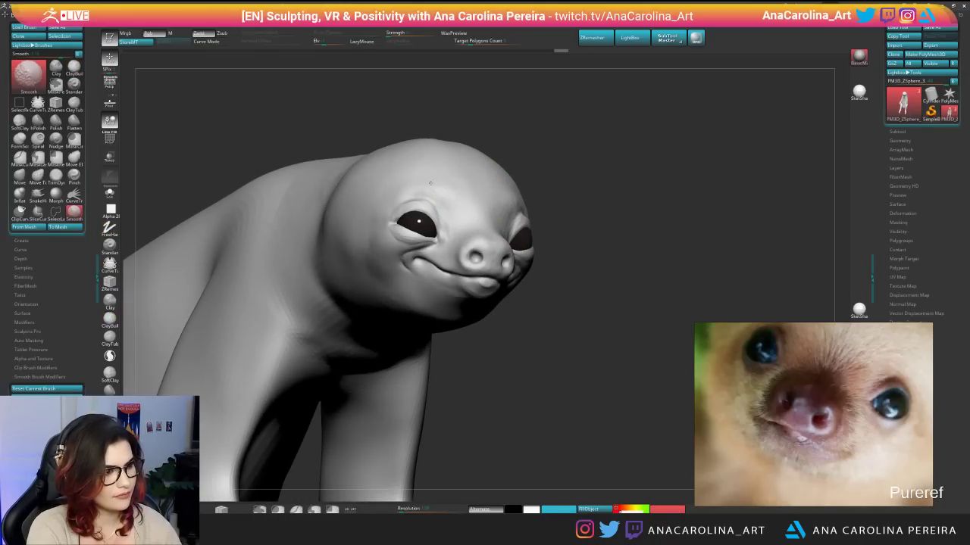
{"action": "right_click_drag", "start_coordinate": [595, 182], "coordinate": [498, 184]}
{"action": "mouse_move", "coordinate": [533, 190]}
{"action": "left_mouse_down", "text": "shift"}
{"action": "mouse_move", "coordinate": [512, 207]}
{"action": "mouse_move", "coordinate": [523, 199]}
{"action": "left_mouse_up", "text": "shift"}
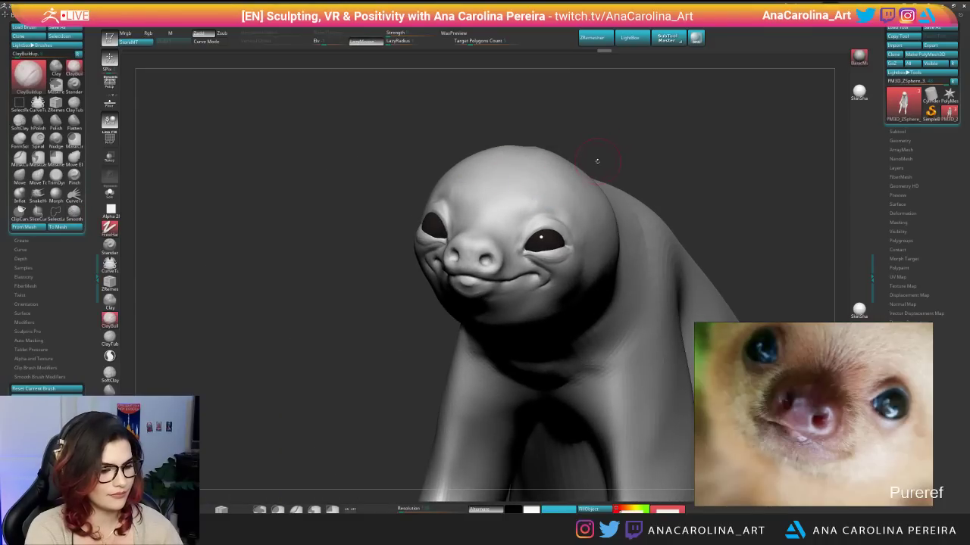
Refine and smooth the forehead between and above the eyes.
{"action": "right_click_drag", "start_coordinate": [597, 161], "coordinate": [540, 198]}
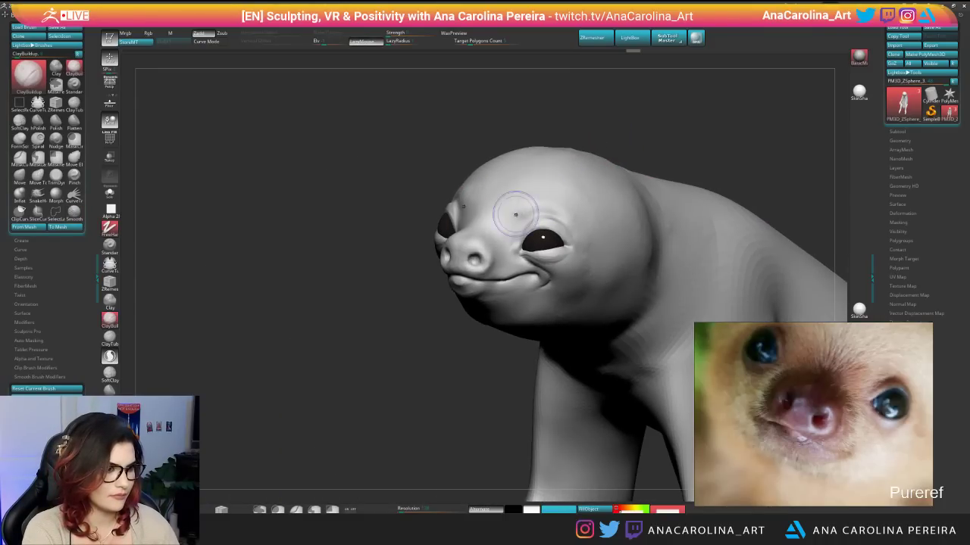
{"action": "mouse_move", "coordinate": [539, 212]}
{"action": "right_mouse_down", "text": "shift"}
{"action": "mouse_move", "coordinate": [503, 168]}
{"action": "mouse_move", "coordinate": [496, 191]}
{"action": "mouse_move", "coordinate": [466, 190]}
{"action": "right_mouse_up", "text": "shift"}
{"action": "key", "text": "shift"}
{"action": "right_click_drag", "start_coordinate": [543, 179], "coordinate": [614, 150]}
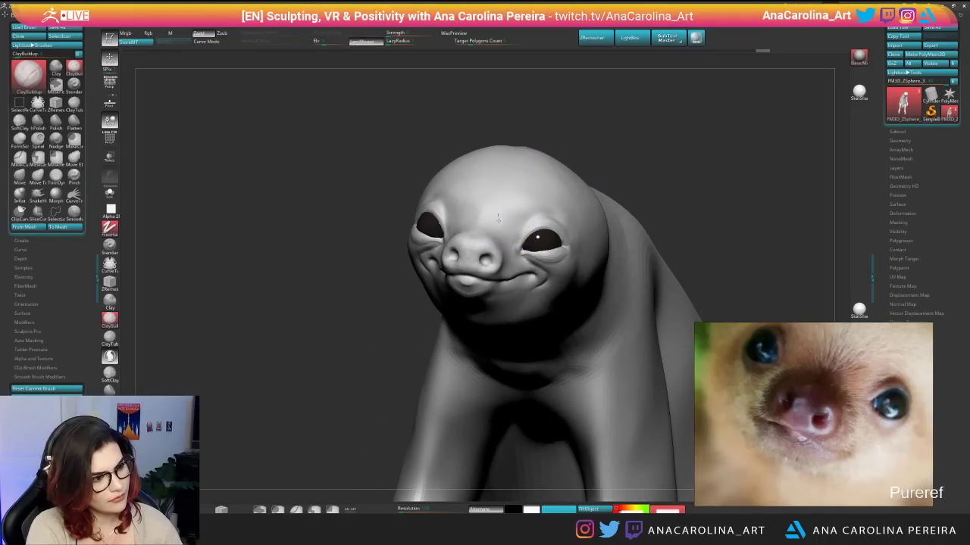
{"action": "key", "text": "shift"}
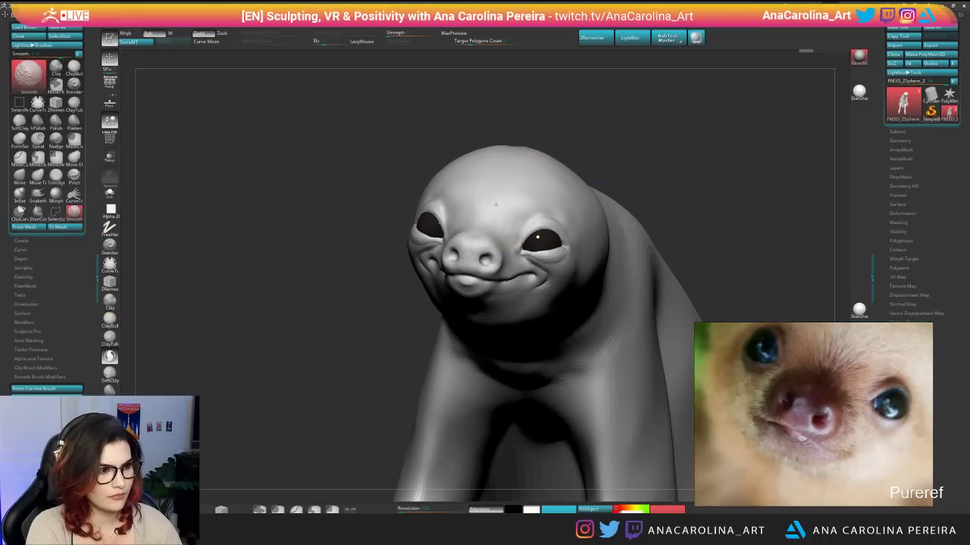
{"action": "left_click_drag", "start_coordinate": [495, 204], "coordinate": [507, 194], "text": "shift"}
Compare the head with the whole sloth in the reference photo and add volume at the mouth corners with ClayBuildup.
{"action": "mouse_move", "coordinate": [533, 175]}
{"action": "right_mouse_down"}
{"action": "mouse_move", "coordinate": [611, 154]}
{"action": "mouse_move", "coordinate": [610, 121]}
{"action": "mouse_move", "coordinate": [538, 125]}
{"action": "right_mouse_up"}
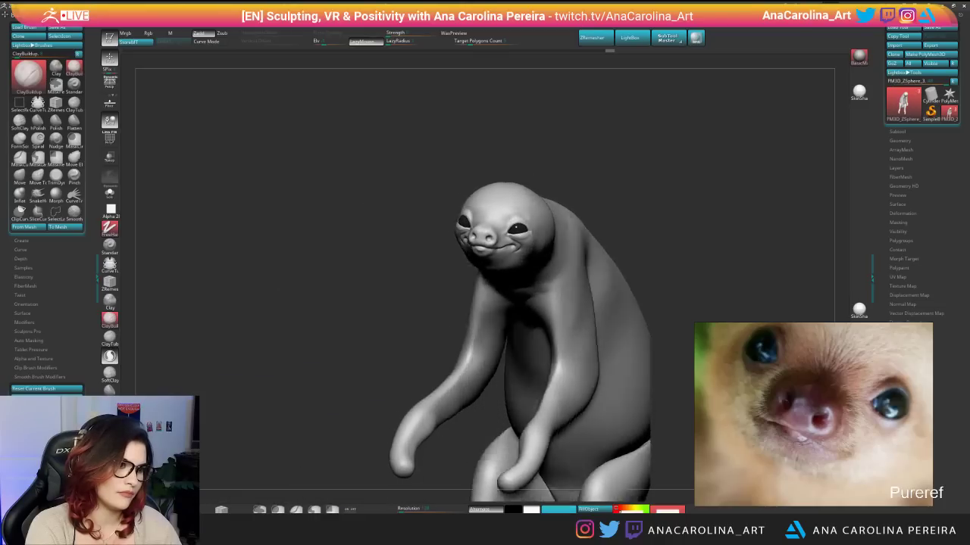
{"action": "mouse_move", "coordinate": [546, 159]}
{"action": "right_mouse_down"}
{"action": "mouse_move", "coordinate": [515, 147]}
{"action": "mouse_move", "coordinate": [552, 130]}
{"action": "mouse_move", "coordinate": [588, 220]}
{"action": "right_mouse_up"}
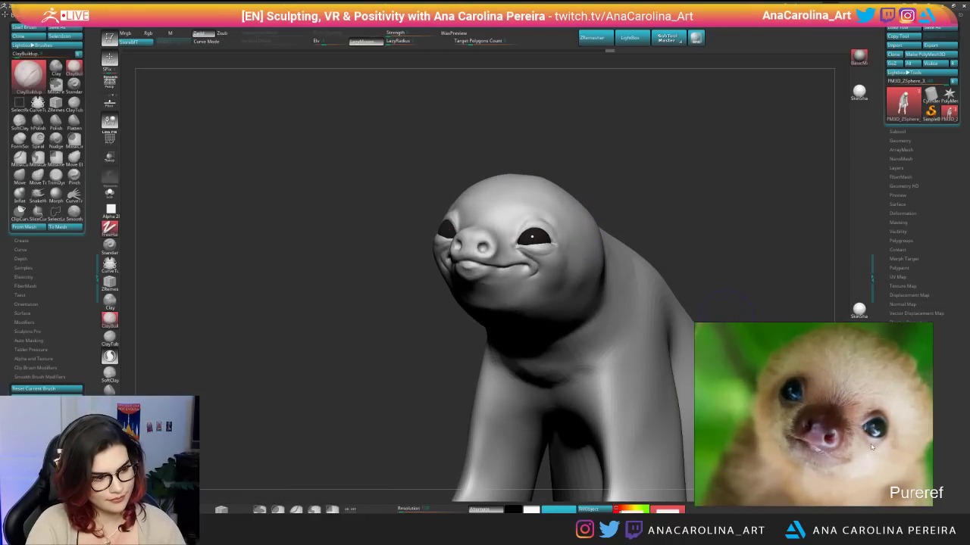
{"action": "right_click_drag", "start_coordinate": [335, 323], "coordinate": [362, 325]}
{"action": "left_click_drag", "start_coordinate": [447, 250], "coordinate": [373, 324]}
{"action": "mouse_move", "coordinate": [506, 318]}
{"action": "right_mouse_down"}
{"action": "mouse_move", "coordinate": [559, 319]}
{"action": "mouse_move", "coordinate": [583, 293]}
{"action": "mouse_move", "coordinate": [581, 326]}
{"action": "mouse_move", "coordinate": [473, 321]}
{"action": "right_mouse_up"}
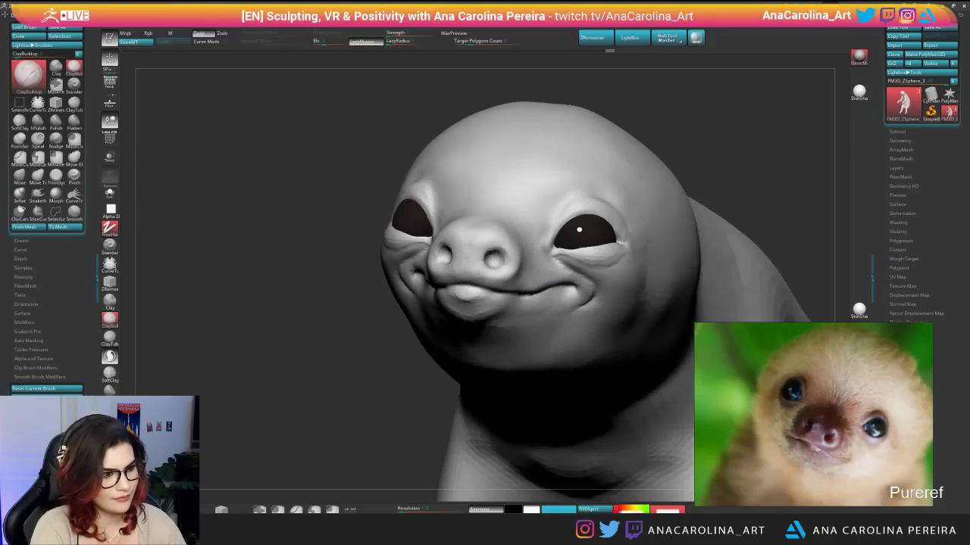
{"action": "key", "text": "space"}
{"action": "left_click_drag", "start_coordinate": [552, 265], "coordinate": [536, 265]}
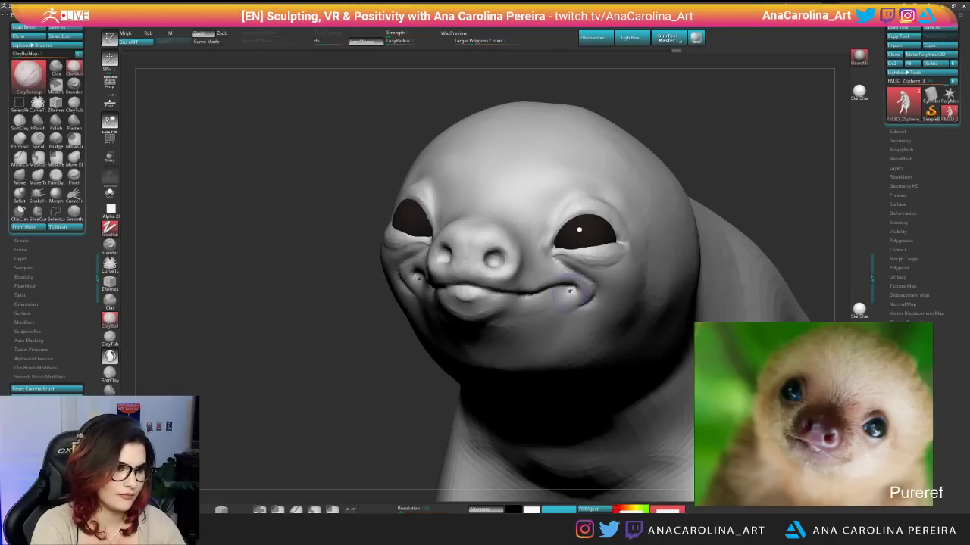
{"action": "left_click_drag", "start_coordinate": [570, 291], "coordinate": [568, 296]}
{"action": "mouse_move", "coordinate": [652, 292]}
{"action": "right_mouse_down", "text": "ctrl"}
{"action": "mouse_move", "coordinate": [716, 235]}
{"action": "mouse_move", "coordinate": [683, 229]}
{"action": "right_mouse_up", "text": "ctrl"}
{"action": "right_click", "coordinate": [683, 229]}
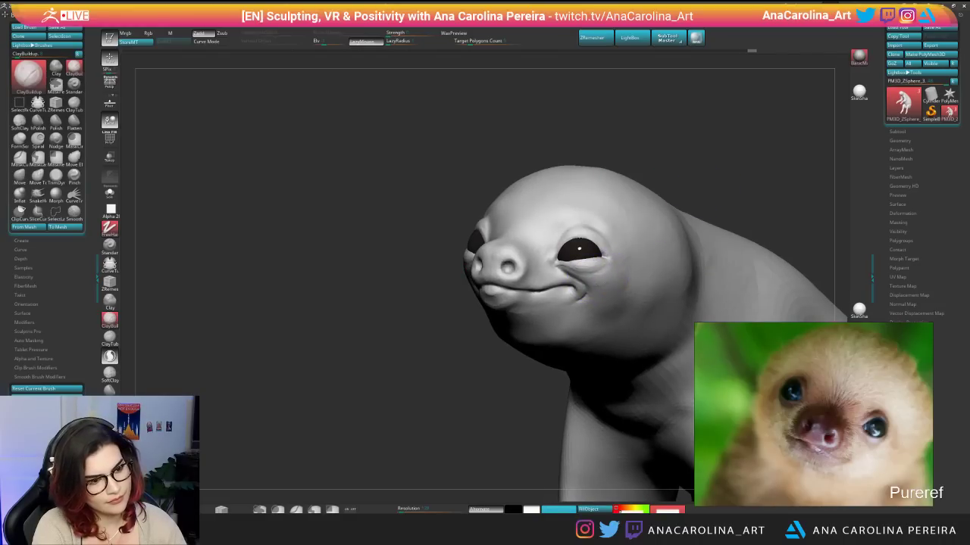
Add ClayBuildup strokes to the cheek below the outer eye corner and undo the last few changes.
{"action": "left_click_drag", "start_coordinate": [584, 262], "coordinate": [613, 259]}
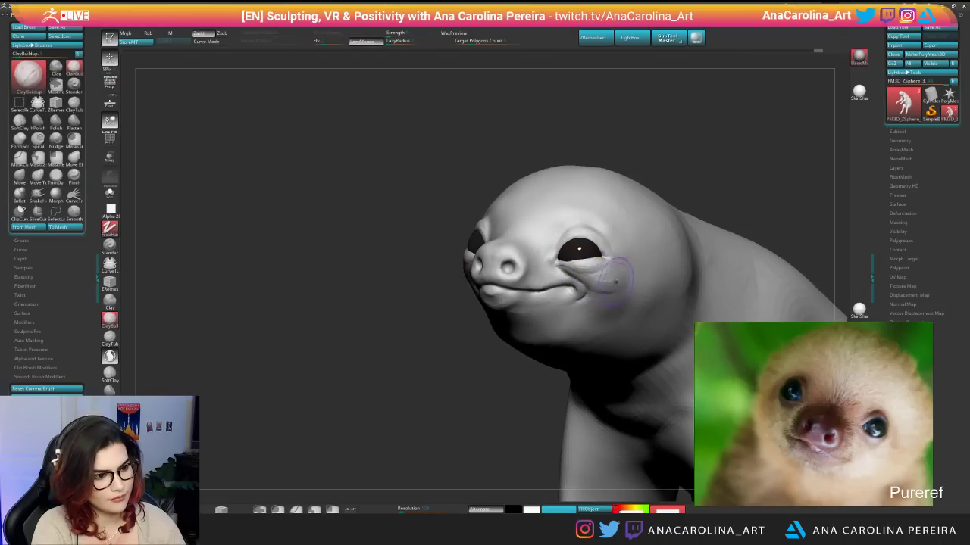
{"action": "key", "text": "ctrl+z"}
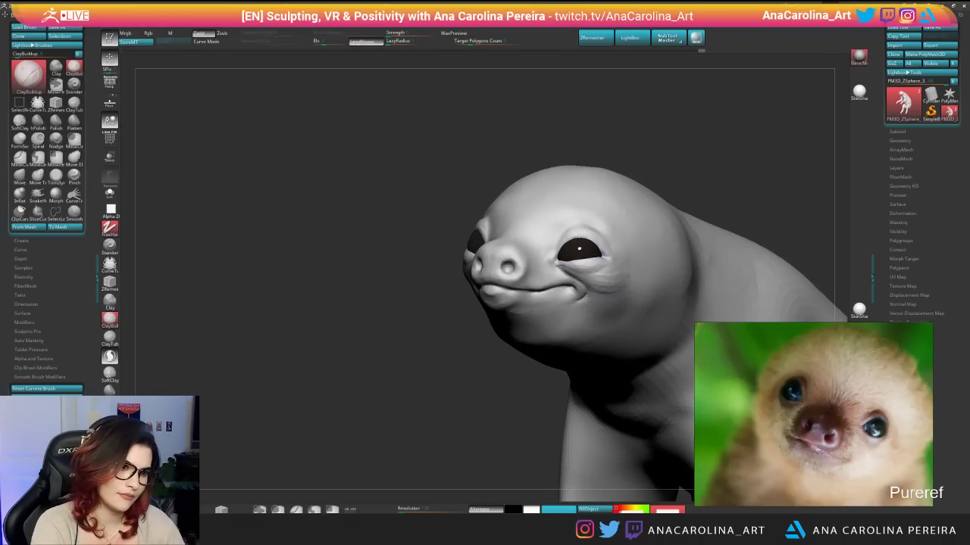
{"action": "left_click_drag", "start_coordinate": [599, 282], "coordinate": [618, 285]}
{"action": "mouse_move", "coordinate": [625, 265]}
{"action": "right_mouse_down"}
{"action": "mouse_move", "coordinate": [710, 197]}
{"action": "mouse_move", "coordinate": [682, 176]}
{"action": "mouse_move", "coordinate": [653, 173]}
{"action": "mouse_move", "coordinate": [665, 119]}
{"action": "mouse_move", "coordinate": [578, 141]}
{"action": "mouse_move", "coordinate": [553, 191]}
{"action": "mouse_move", "coordinate": [570, 235]}
{"action": "mouse_move", "coordinate": [557, 204]}
{"action": "right_mouse_up"}
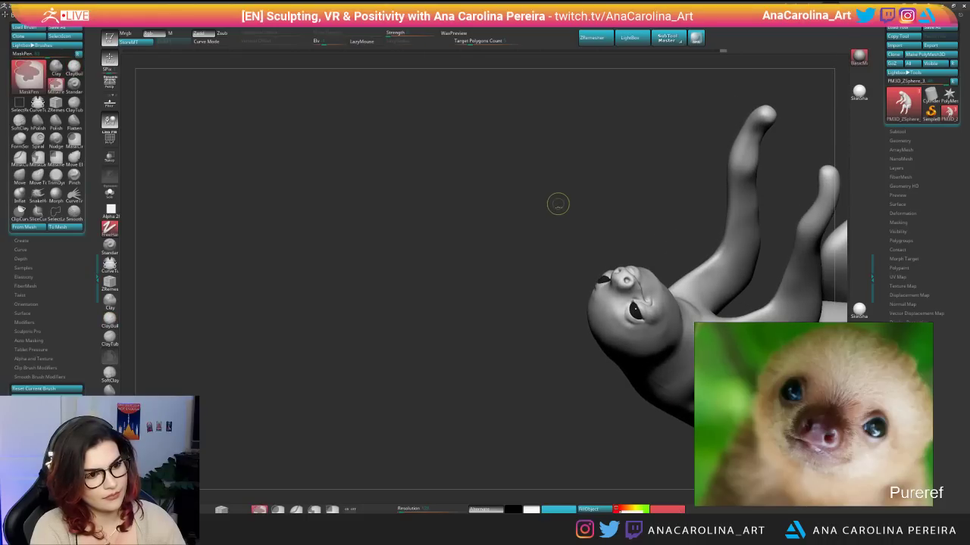
{"action": "key", "text": "ctrl+z"}
{"action": "key", "text": "ctrl+z"}
{"action": "key", "text": "ctrl+z"}
Bring up the photo of the sloth looking upward as reference and build up the underside of the jaw with ClayBuildup.
{"action": "mouse_move", "coordinate": [612, 225]}
{"action": "right_mouse_down", "text": "alt"}
{"action": "mouse_move", "coordinate": [547, 219]}
{"action": "mouse_move", "coordinate": [576, 307]}
{"action": "right_mouse_up", "text": "alt"}
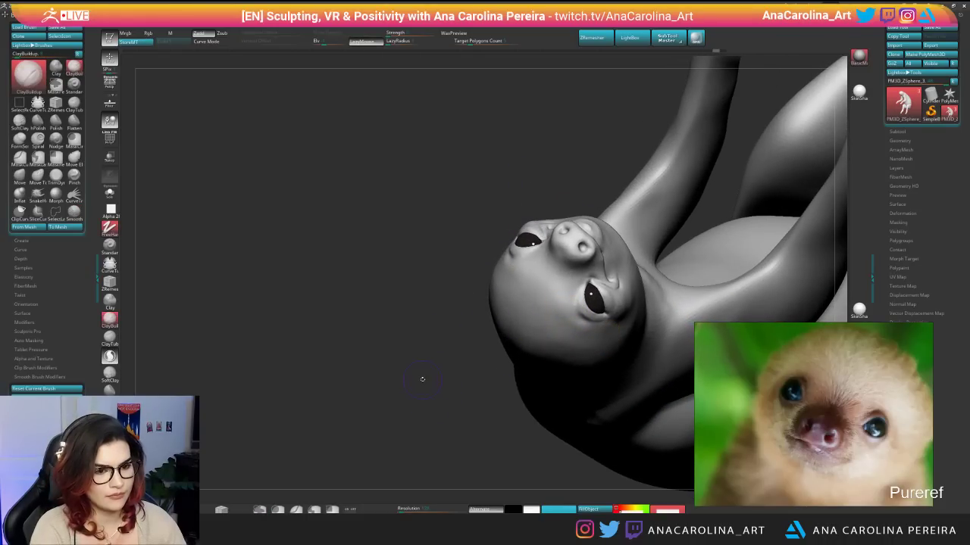
{"action": "scroll", "coordinate": [826, 389], "scroll_direction": "down", "scroll_amount": 8}
{"action": "scroll", "coordinate": [840, 402], "scroll_direction": "up", "scroll_amount": 7}
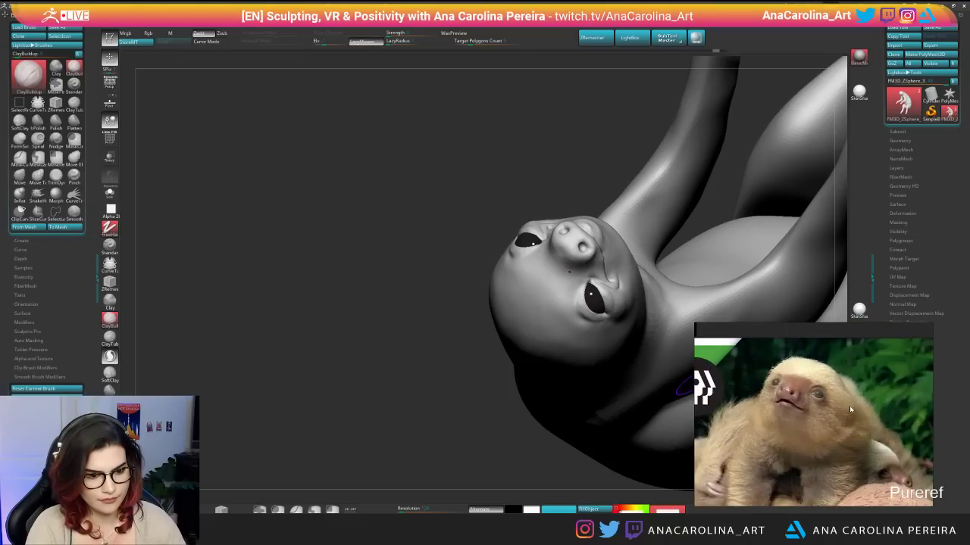
{"action": "mouse_move", "coordinate": [284, 401]}
{"action": "left_mouse_down"}
{"action": "mouse_move", "coordinate": [328, 419]}
{"action": "mouse_move", "coordinate": [258, 434]}
{"action": "left_mouse_up"}
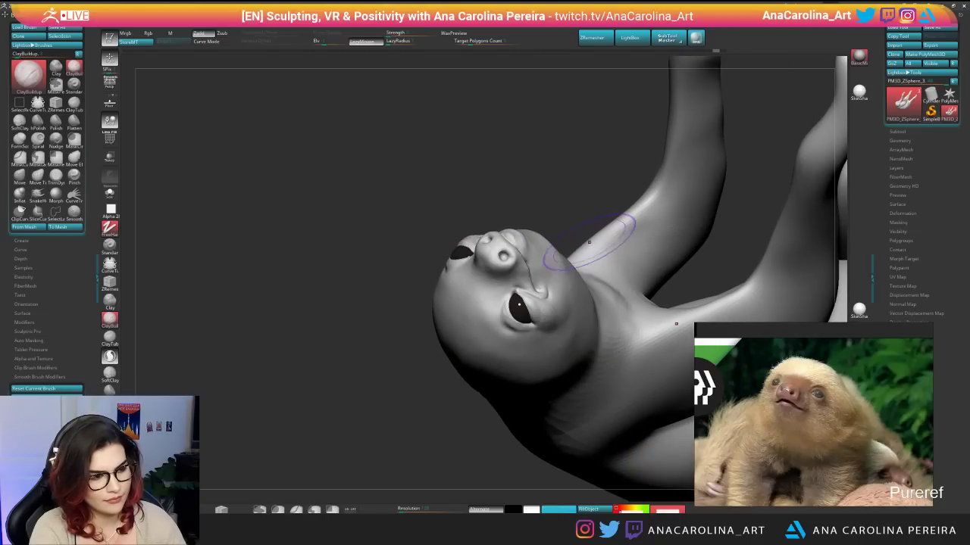
{"action": "left_click_drag", "start_coordinate": [575, 226], "coordinate": [496, 233]}
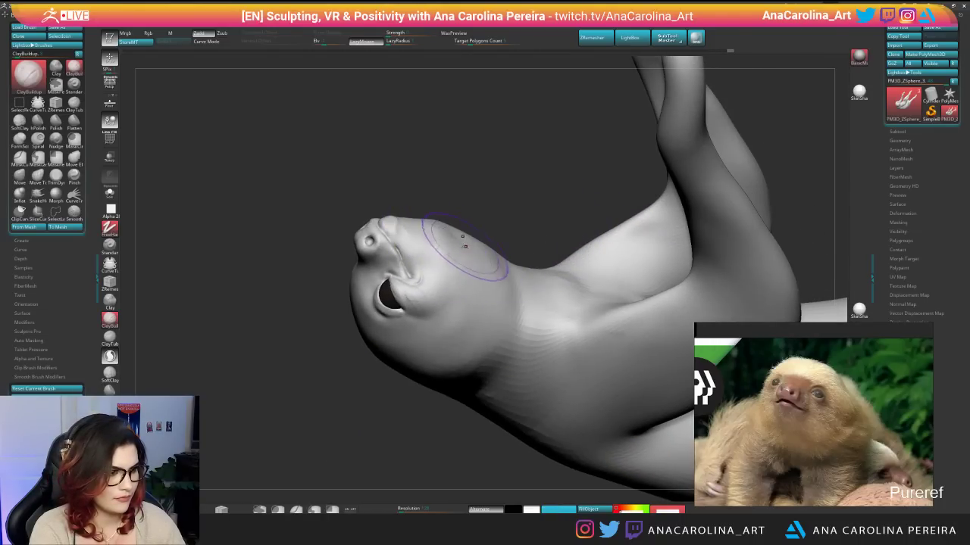
{"action": "left_click_drag", "start_coordinate": [437, 249], "coordinate": [476, 264]}
{"action": "mouse_move", "coordinate": [515, 199]}
{"action": "left_mouse_down"}
{"action": "mouse_move", "coordinate": [560, 201]}
{"action": "mouse_move", "coordinate": [465, 204]}
{"action": "mouse_move", "coordinate": [474, 227]}
{"action": "left_mouse_up"}
{"action": "key", "text": "space"}
{"action": "right_click_drag", "start_coordinate": [471, 227], "coordinate": [433, 229]}
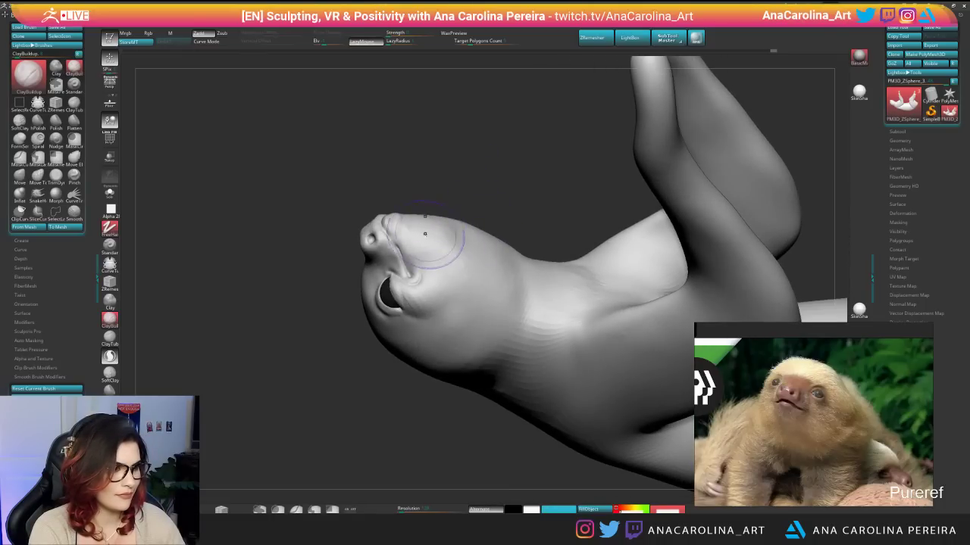
Refine the chin and throat from below and smooth the clay strokes.
{"action": "key", "text": "shift"}
{"action": "right_click_drag", "start_coordinate": [444, 244], "coordinate": [485, 181]}
{"action": "key", "text": "space"}
{"action": "mouse_move", "coordinate": [447, 227]}
{"action": "right_mouse_down"}
{"action": "mouse_move", "coordinate": [450, 241]}
{"action": "mouse_move", "coordinate": [565, 247]}
{"action": "mouse_move", "coordinate": [576, 272]}
{"action": "mouse_move", "coordinate": [557, 222]}
{"action": "mouse_move", "coordinate": [449, 260]}
{"action": "mouse_move", "coordinate": [505, 256]}
{"action": "right_mouse_up"}
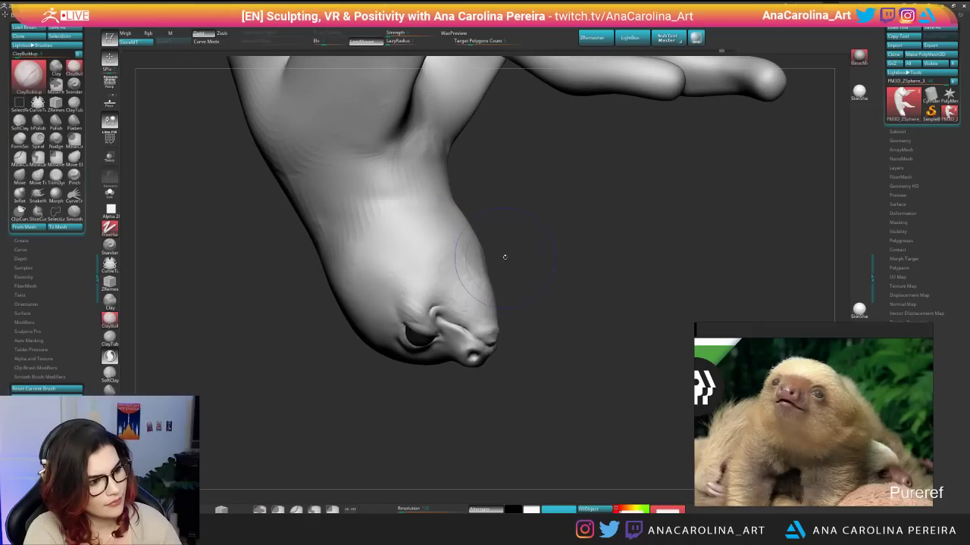
{"action": "right_click_drag", "start_coordinate": [428, 283], "coordinate": [503, 251]}
{"action": "key", "text": "shift"}
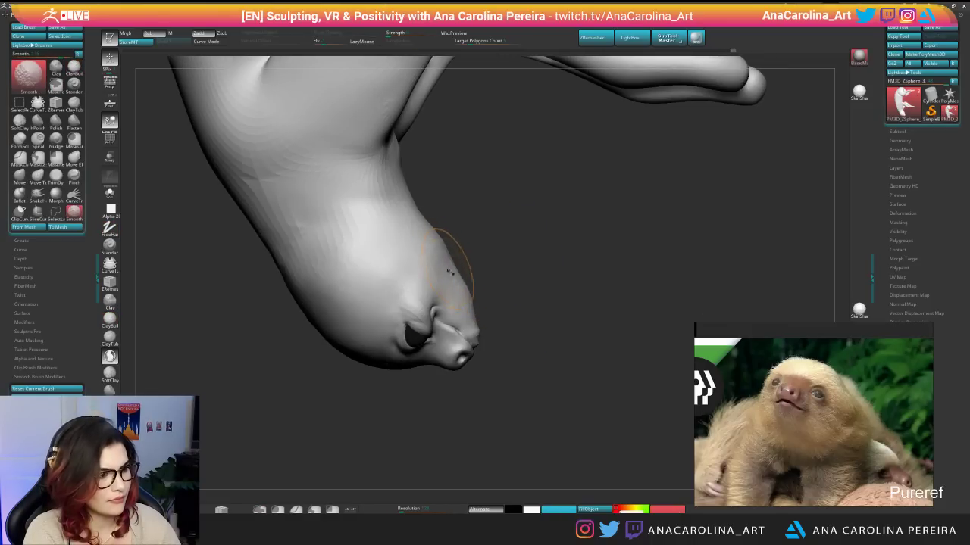
{"action": "mouse_move", "coordinate": [467, 286]}
{"action": "right_mouse_down"}
{"action": "mouse_move", "coordinate": [422, 246]}
{"action": "mouse_move", "coordinate": [607, 198]}
{"action": "mouse_move", "coordinate": [422, 255]}
{"action": "right_mouse_up"}
Add ClayBuildup strokes below the mouth corners and smooth them into the lower lip and chin.
{"action": "key", "text": "space"}
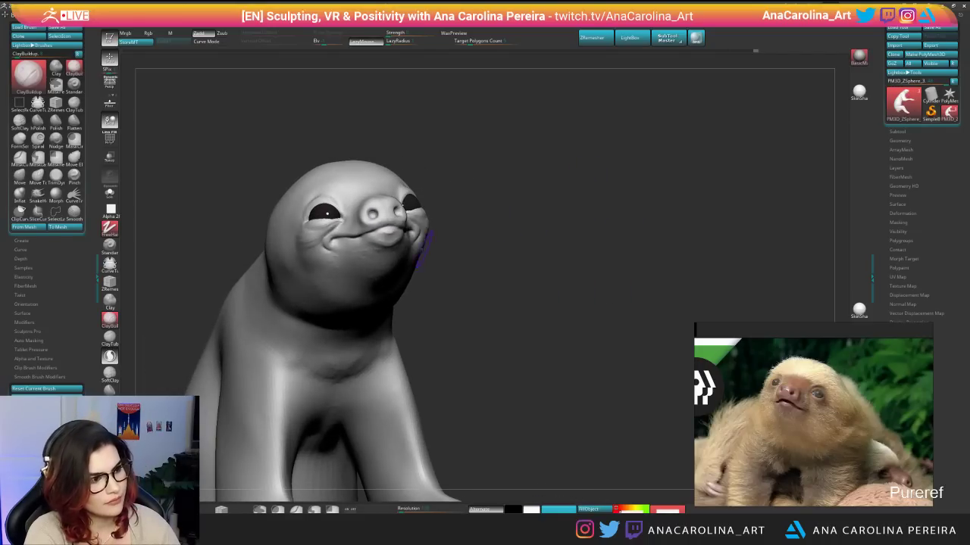
{"action": "key", "text": "space"}
{"action": "left_click_drag", "start_coordinate": [423, 256], "coordinate": [403, 256]}
{"action": "key", "text": "shift"}
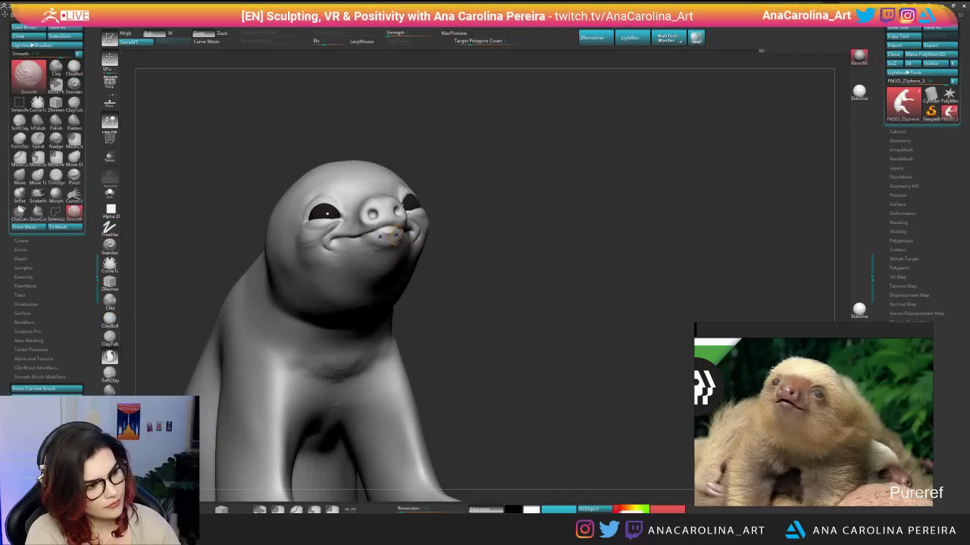
{"action": "right_click_drag", "start_coordinate": [407, 251], "coordinate": [326, 249]}
{"action": "key", "text": "shift"}
{"action": "key", "text": "space"}
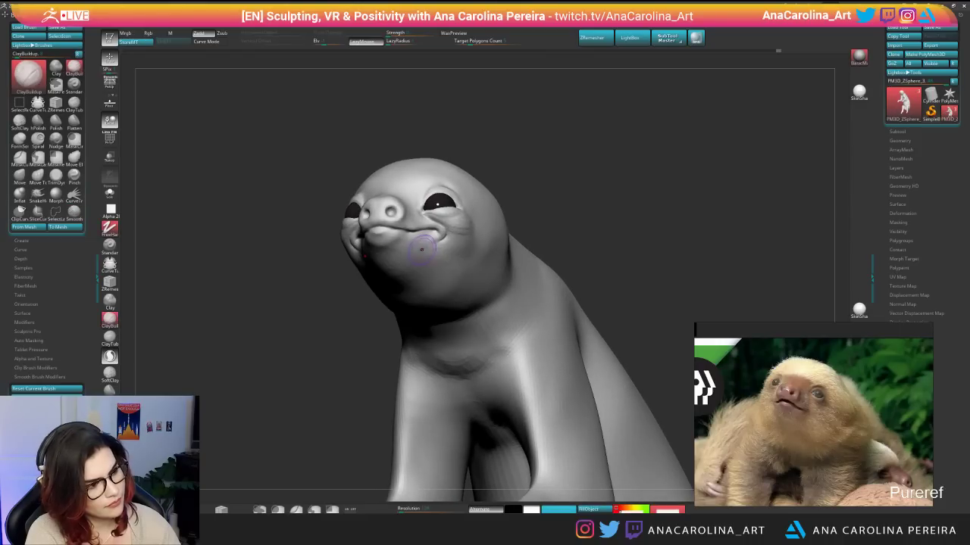
{"action": "key", "text": "shift"}
Examine the whole sloth's proportions from the front and the side.
{"action": "mouse_move", "coordinate": [422, 250]}
{"action": "right_mouse_down"}
{"action": "mouse_move", "coordinate": [575, 241]}
{"action": "mouse_move", "coordinate": [514, 235]}
{"action": "mouse_move", "coordinate": [538, 242]}
{"action": "right_mouse_up"}
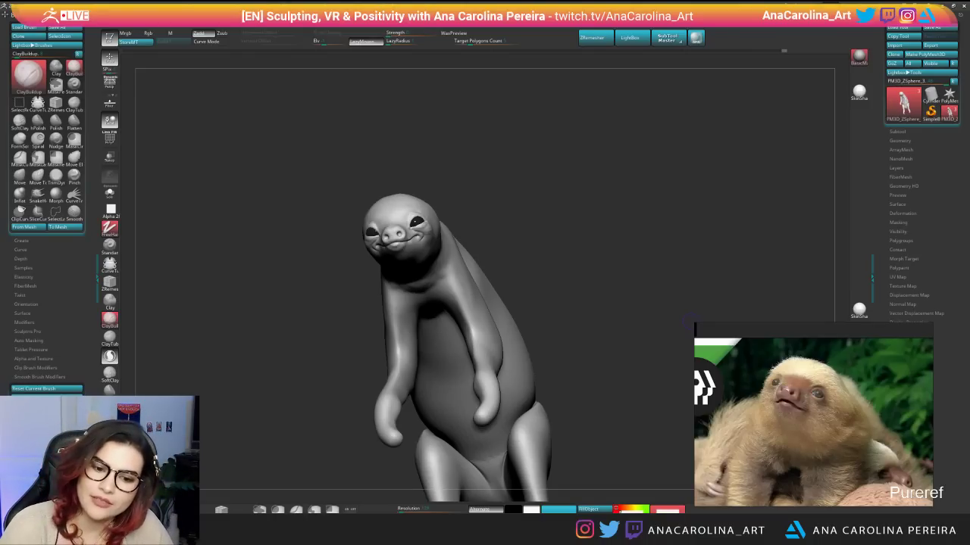
{"action": "right_click_drag", "start_coordinate": [510, 168], "coordinate": [522, 167]}
{"action": "key", "text": "space"}
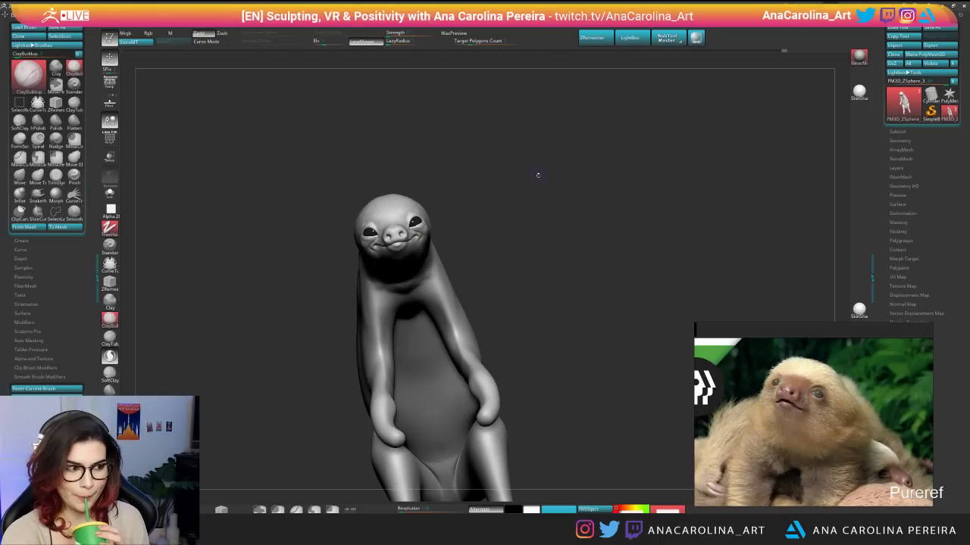
{"action": "left_click_drag", "start_coordinate": [538, 174], "coordinate": [454, 185]}
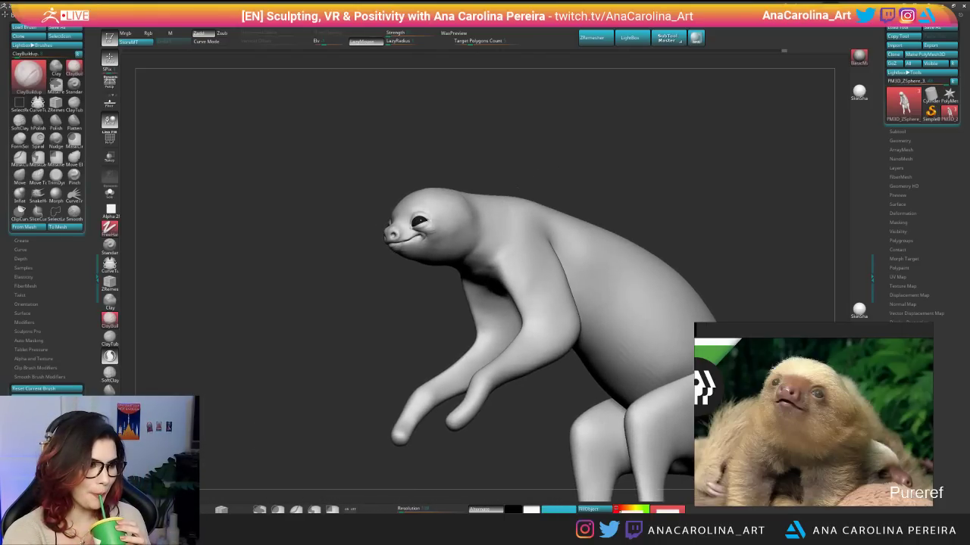
{"action": "mouse_move", "coordinate": [450, 180]}
{"action": "right_mouse_down"}
{"action": "mouse_move", "coordinate": [541, 175]}
{"action": "mouse_move", "coordinate": [543, 238]}
{"action": "mouse_move", "coordinate": [588, 128]}
{"action": "mouse_move", "coordinate": [588, 145]}
{"action": "right_mouse_up"}
Switch to the Move brush, set its size and adjust the shapes around the eyes and cheeks.
{"action": "key", "text": "b"}
{"action": "key", "text": "s"}
{"action": "key", "text": "h"}
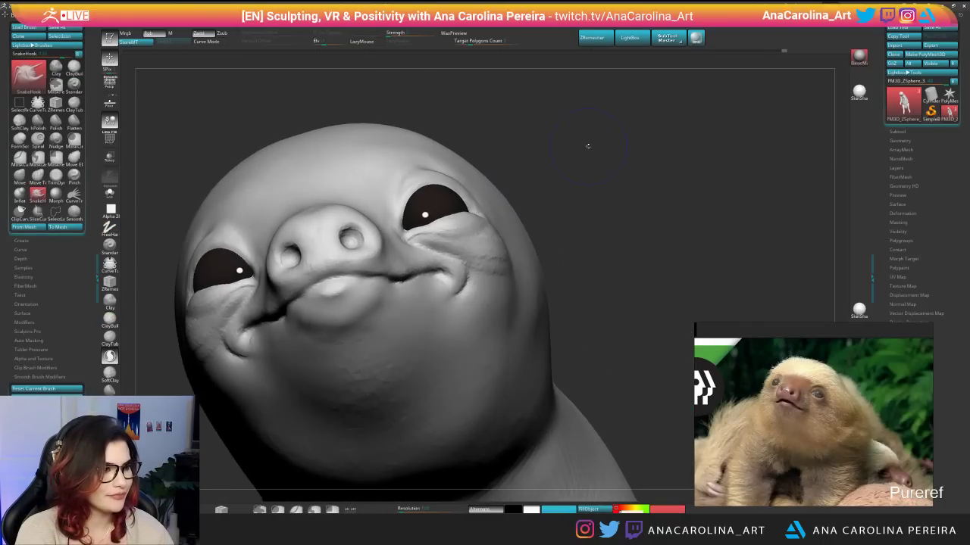
{"action": "key", "text": "b"}
{"action": "key", "text": "m"}
{"action": "key", "text": "v"}
{"action": "key", "text": "space"}
{"action": "mouse_move", "coordinate": [548, 199]}
{"action": "right_mouse_down"}
{"action": "mouse_move", "coordinate": [465, 214]}
{"action": "mouse_move", "coordinate": [488, 174]}
{"action": "right_mouse_up"}
{"action": "key", "text": "space"}
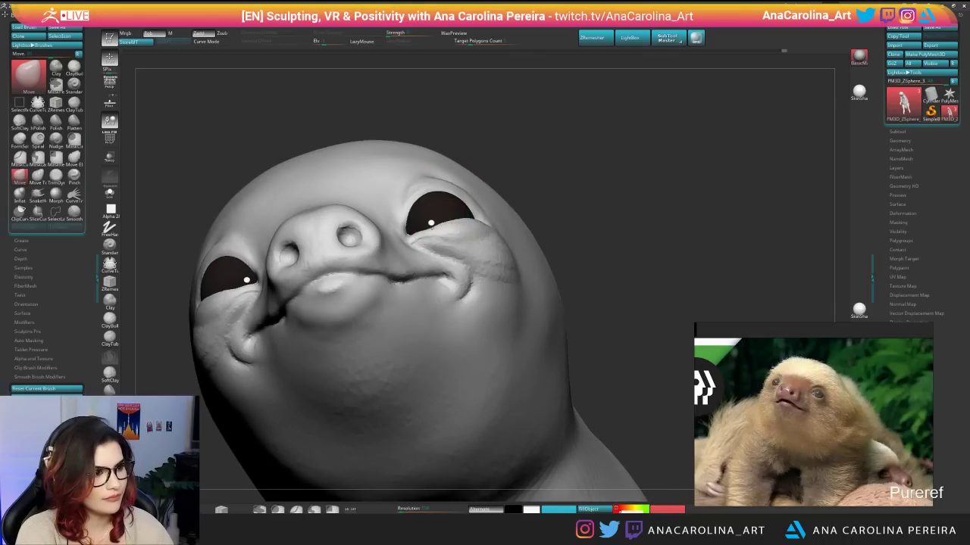
{"action": "right_click_drag", "start_coordinate": [447, 224], "coordinate": [569, 197]}
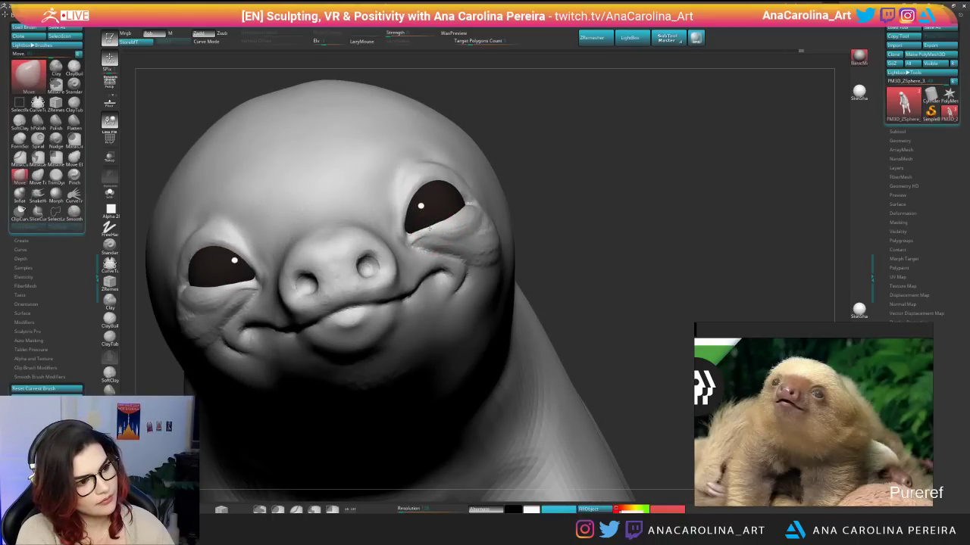
Smooth the muzzle lightly and check the eye, cheek and smile shapes in profile and from below.
{"action": "mouse_move", "coordinate": [529, 168]}
{"action": "right_mouse_down"}
{"action": "mouse_move", "coordinate": [485, 217]}
{"action": "mouse_move", "coordinate": [511, 138]}
{"action": "mouse_move", "coordinate": [496, 175]}
{"action": "mouse_move", "coordinate": [486, 141]}
{"action": "mouse_move", "coordinate": [520, 145]}
{"action": "mouse_move", "coordinate": [500, 250]}
{"action": "right_mouse_up"}
{"action": "left_click_drag", "start_coordinate": [364, 255], "coordinate": [342, 257], "text": "shift"}
{"action": "right_click_drag", "start_coordinate": [504, 151], "coordinate": [509, 182], "text": "ctrl"}
{"action": "right_click_drag", "start_coordinate": [510, 181], "coordinate": [528, 212], "text": "alt"}
{"action": "key", "text": "space"}
{"action": "left_click", "coordinate": [542, 163]}
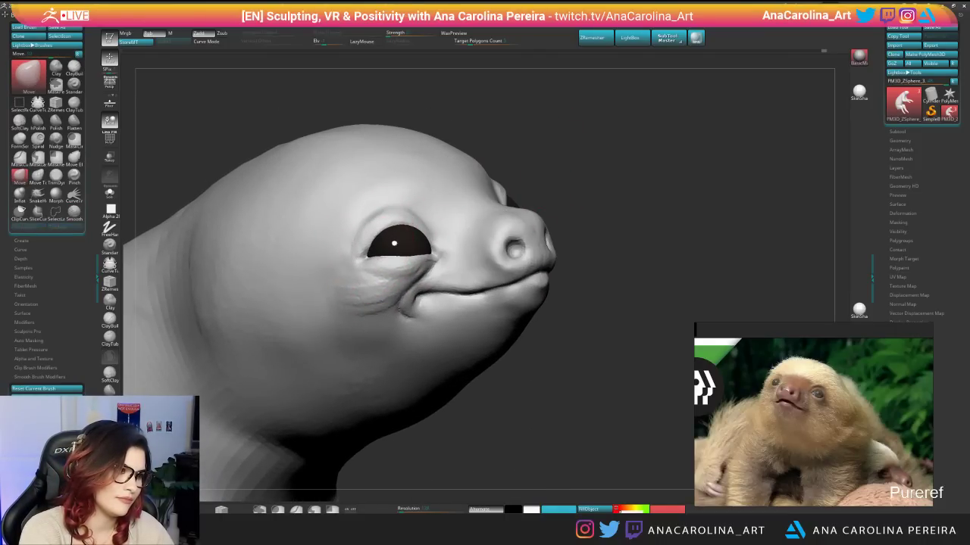
{"action": "right_click_drag", "start_coordinate": [369, 248], "coordinate": [492, 121]}
{"action": "mouse_move", "coordinate": [536, 310]}
{"action": "right_mouse_down", "text": "ctrl"}
{"action": "mouse_move", "coordinate": [541, 264]}
{"action": "mouse_move", "coordinate": [492, 281]}
{"action": "mouse_move", "coordinate": [560, 297]}
{"action": "mouse_move", "coordinate": [459, 366]}
{"action": "mouse_move", "coordinate": [364, 378]}
{"action": "mouse_move", "coordinate": [361, 446]}
{"action": "mouse_move", "coordinate": [339, 397]}
{"action": "mouse_move", "coordinate": [288, 379]}
{"action": "right_mouse_up", "text": "ctrl"}
Sharpen the crease between the lips with DamStandard and smooth around the mouth line.
{"action": "key", "text": "b"}
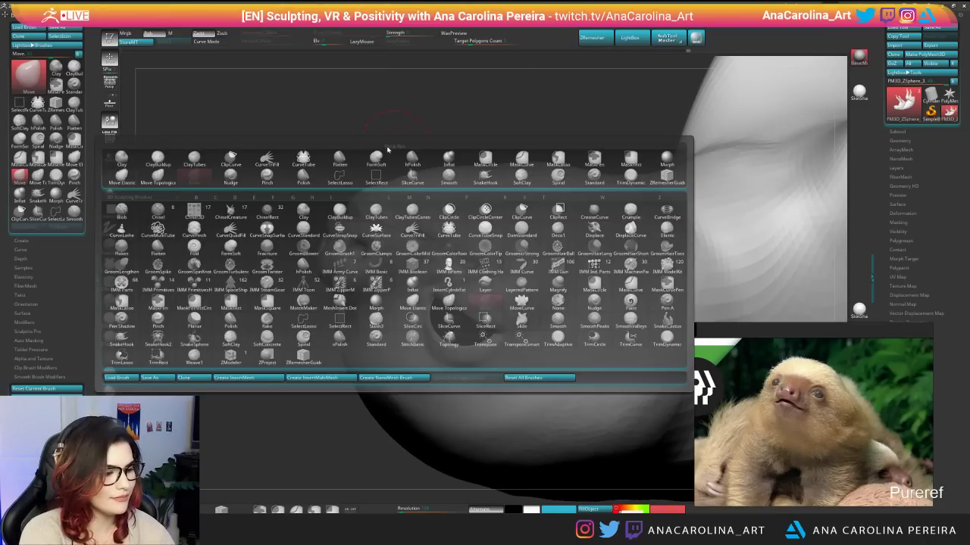
{"action": "key", "text": "m"}
{"action": "key", "text": "v"}
{"action": "key", "text": "b"}
{"action": "key", "text": "d"}
{"action": "key", "text": "s"}
{"action": "key", "text": "space"}
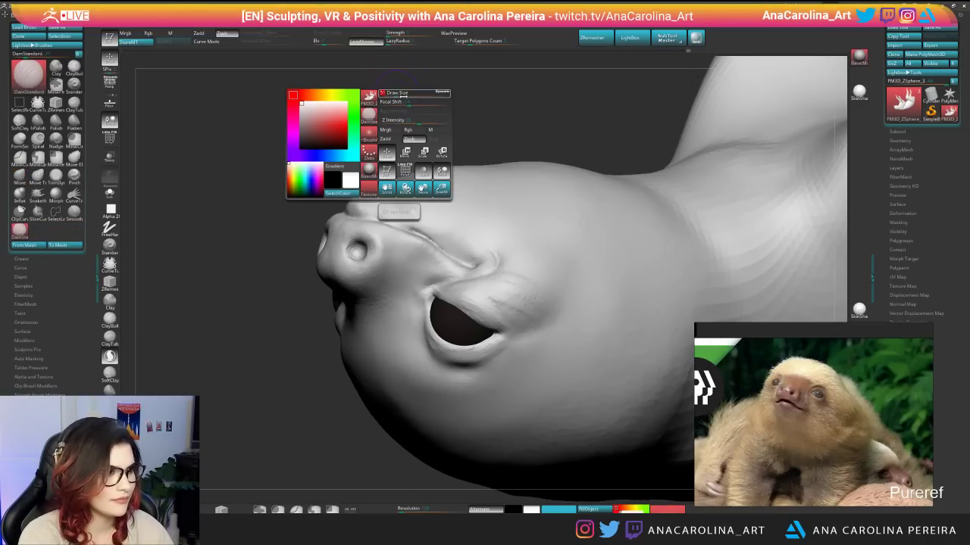
{"action": "right_click_drag", "start_coordinate": [402, 156], "coordinate": [366, 209]}
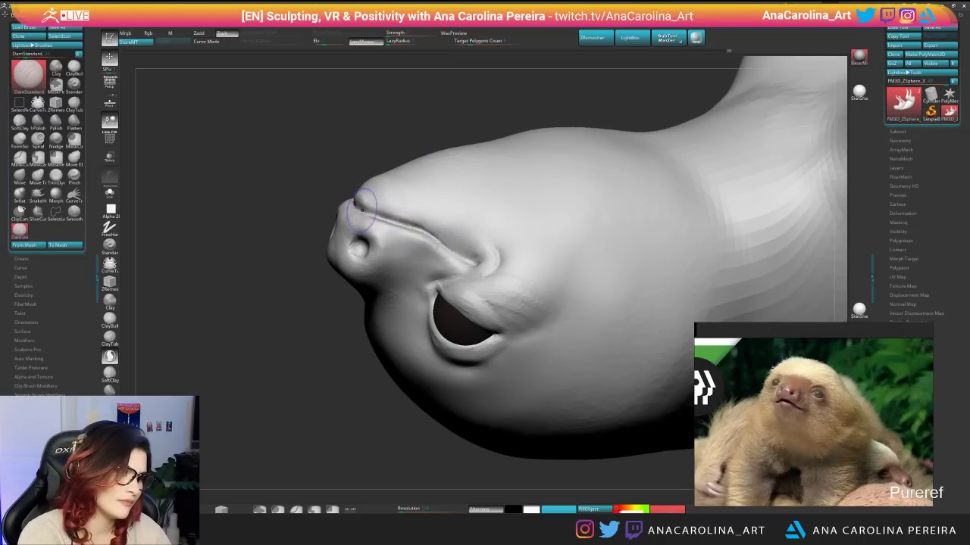
{"action": "key", "text": "shift"}
{"action": "right_click_drag", "start_coordinate": [417, 192], "coordinate": [627, 184]}
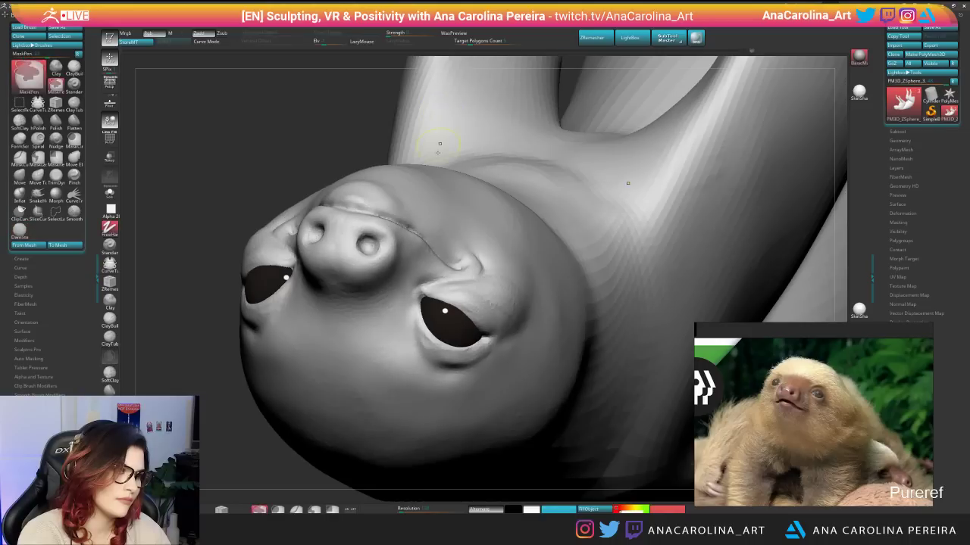
{"action": "key", "text": "shift"}
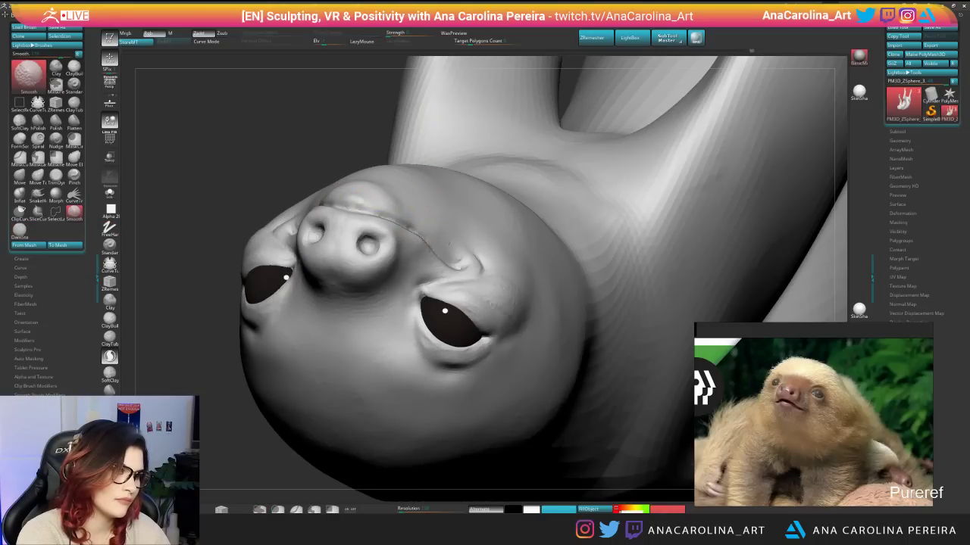
{"action": "key", "text": "shift"}
Switch to the SnakeHook brush, try pulling the cheek near the mouth corner and undo the change.
{"action": "mouse_move", "coordinate": [453, 250]}
{"action": "right_mouse_down", "text": "ctrl"}
{"action": "mouse_move", "coordinate": [585, 253]}
{"action": "mouse_move", "coordinate": [502, 279]}
{"action": "mouse_move", "coordinate": [556, 371]}
{"action": "mouse_move", "coordinate": [601, 367]}
{"action": "right_mouse_up", "text": "ctrl"}
{"action": "key", "text": "b"}
{"action": "key", "text": "s"}
{"action": "key", "text": "h"}
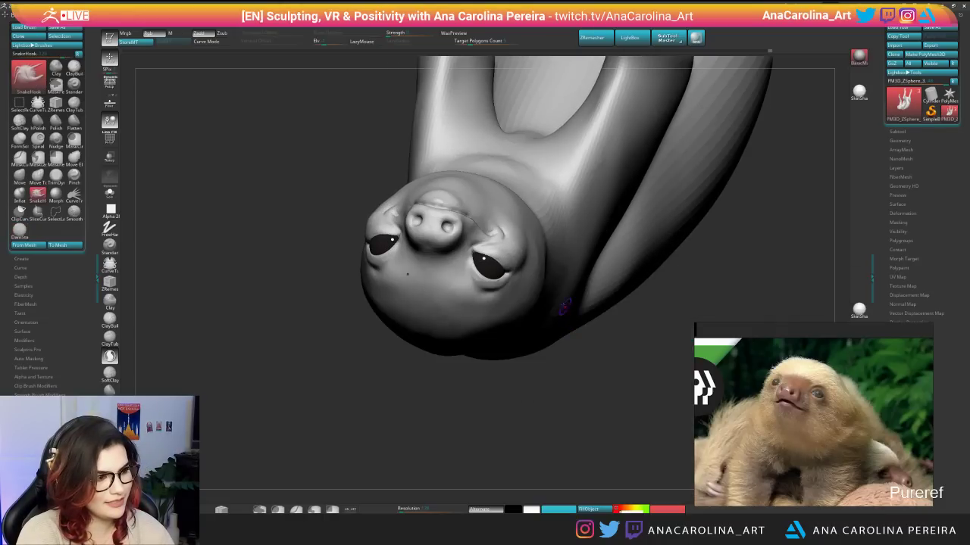
{"action": "key", "text": "space"}
{"action": "left_click_drag", "start_coordinate": [500, 243], "coordinate": [498, 244]}
{"action": "key", "text": "ctrl+z"}
{"action": "key", "text": "backslash"}
{"action": "key", "text": "ctrl+z"}
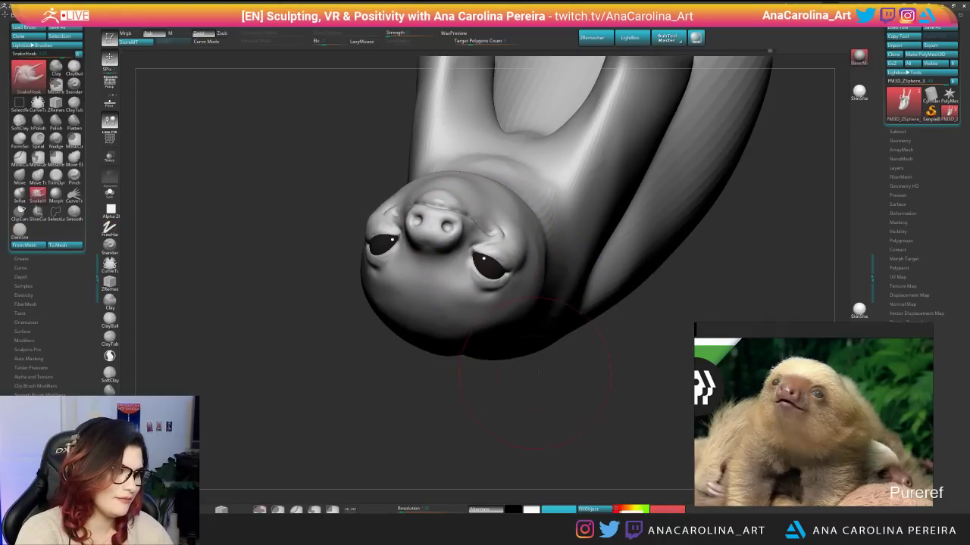
Adjust the SnakeHook brush size and bring the sloth's head and neck into side profile.
{"action": "mouse_move", "coordinate": [515, 421]}
{"action": "left_mouse_down"}
{"action": "mouse_move", "coordinate": [644, 409]}
{"action": "mouse_move", "coordinate": [572, 378]}
{"action": "left_mouse_up"}
{"action": "left_click_drag", "start_coordinate": [535, 262], "coordinate": [580, 240]}
{"action": "key", "text": "space"}
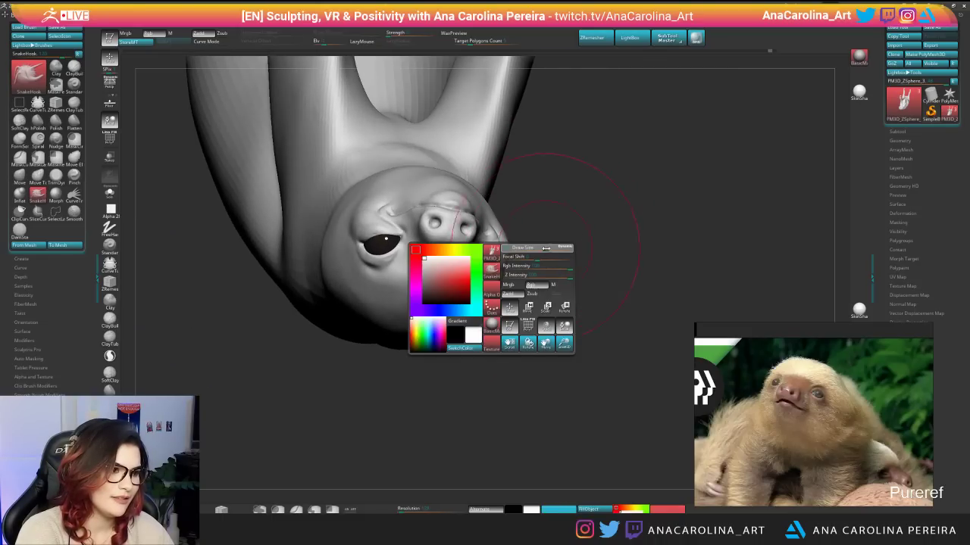
{"action": "left_click_drag", "start_coordinate": [502, 253], "coordinate": [515, 253]}
{"action": "mouse_move", "coordinate": [576, 363]}
{"action": "left_mouse_down"}
{"action": "mouse_move", "coordinate": [450, 379]}
{"action": "mouse_move", "coordinate": [462, 326]}
{"action": "mouse_move", "coordinate": [536, 359]}
{"action": "mouse_move", "coordinate": [557, 343]}
{"action": "mouse_move", "coordinate": [509, 342]}
{"action": "mouse_move", "coordinate": [527, 347]}
{"action": "mouse_move", "coordinate": [539, 372]}
{"action": "mouse_move", "coordinate": [586, 370]}
{"action": "mouse_move", "coordinate": [566, 252]}
{"action": "mouse_move", "coordinate": [578, 190]}
{"action": "mouse_move", "coordinate": [628, 169]}
{"action": "mouse_move", "coordinate": [632, 195]}
{"action": "mouse_move", "coordinate": [575, 189]}
{"action": "mouse_move", "coordinate": [587, 244]}
{"action": "left_mouse_up"}
{"action": "right_click", "coordinate": [587, 244]}
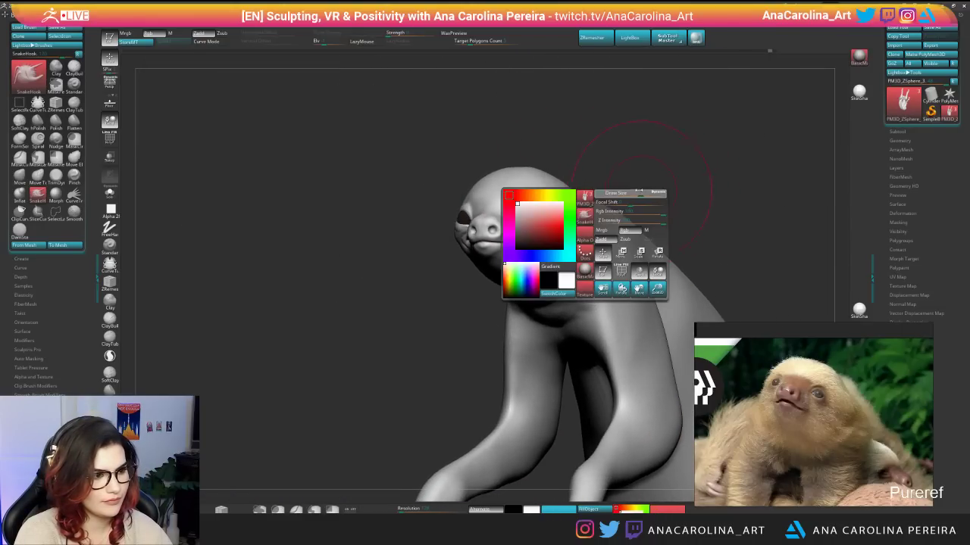
{"action": "left_click_drag", "start_coordinate": [645, 163], "coordinate": [570, 161]}
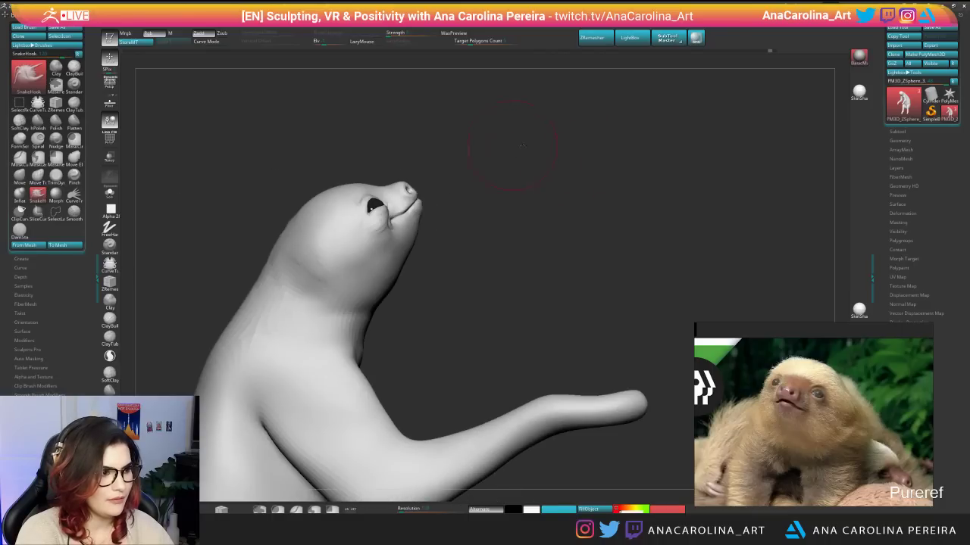
{"action": "left_click_drag", "start_coordinate": [489, 168], "coordinate": [564, 189], "text": "alt"}
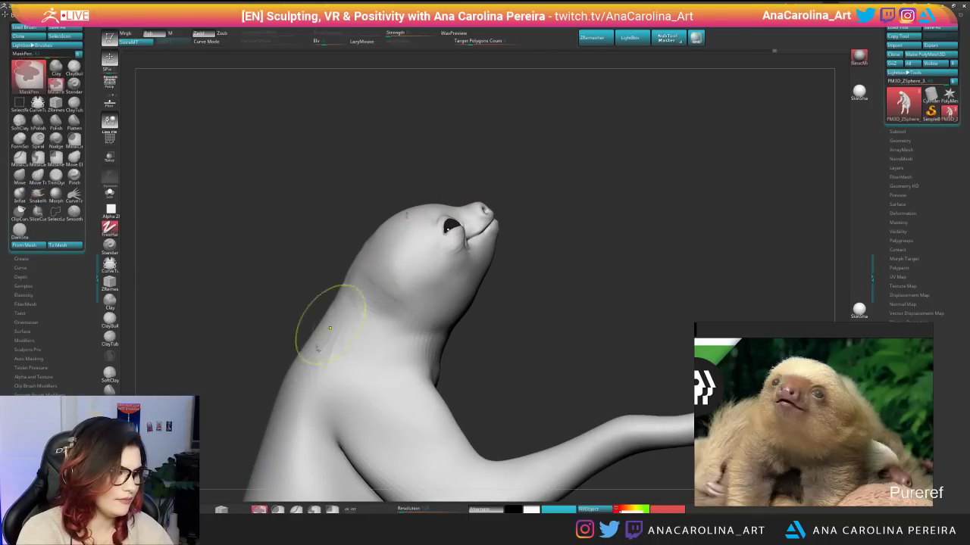
Restore the standard UI layout and set the SnakeHook draw size to 207.
{"action": "left_click", "coordinate": [314, 509], "text": "ctrl"}
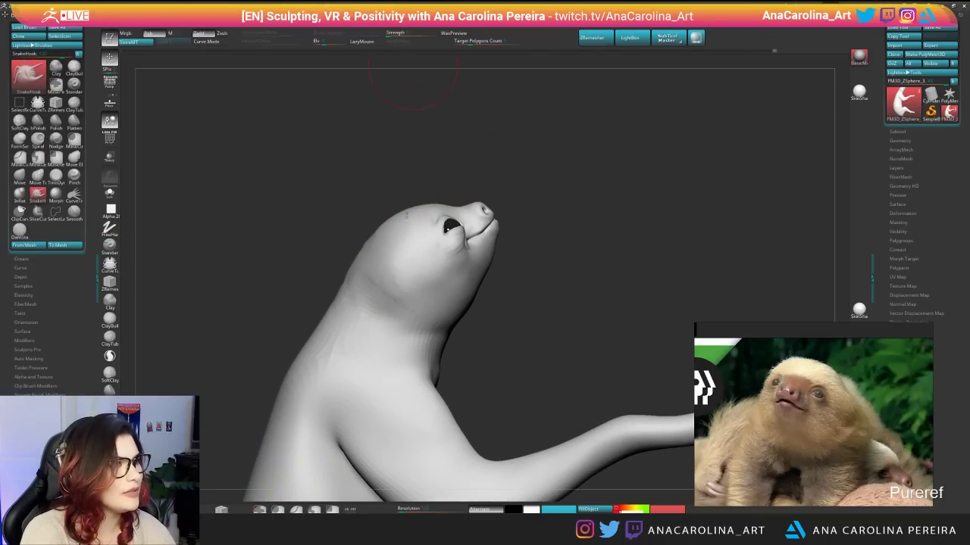
{"action": "left_click", "coordinate": [389, 15]}
{"action": "left_click", "coordinate": [388, 43]}
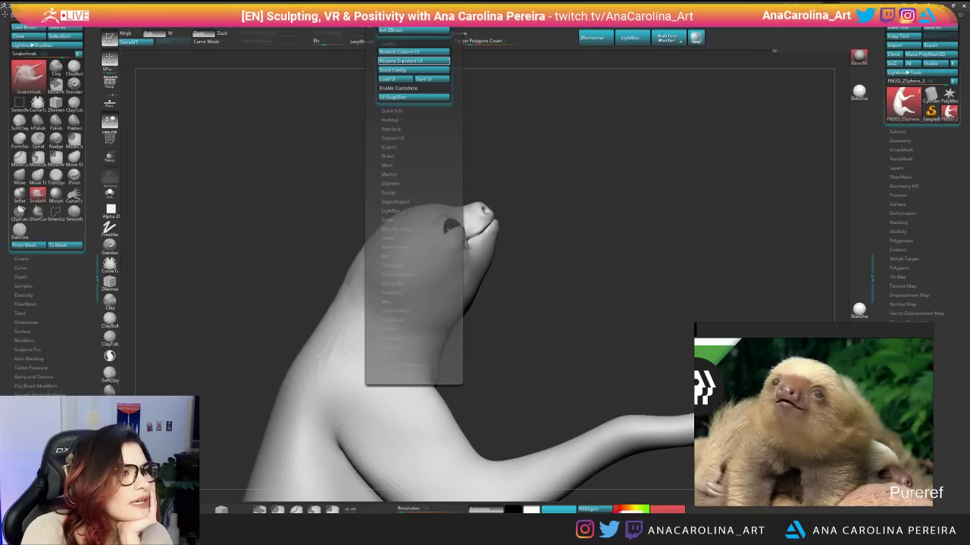
{"action": "left_click", "coordinate": [409, 61]}
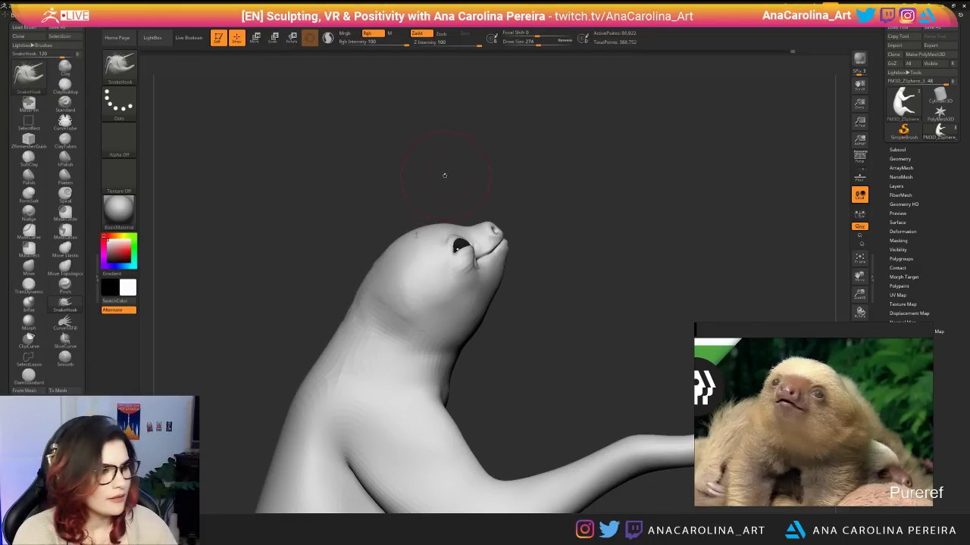
{"action": "key", "text": "space"}
{"action": "left_click_drag", "start_coordinate": [429, 183], "coordinate": [424, 182]}
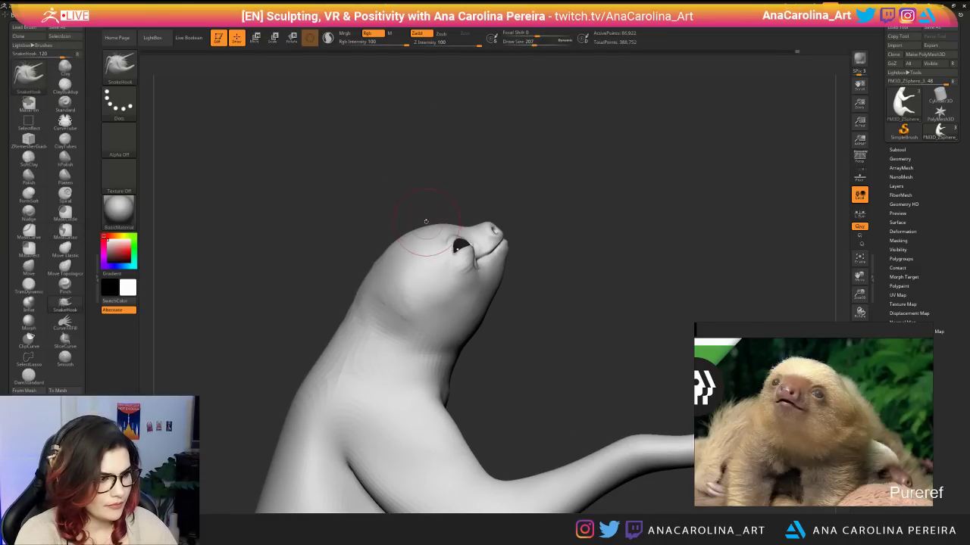
Mask the sloth's crown and neck around the face, and bring up the baby sloth close-up in the PureRef board.
{"action": "mouse_move", "coordinate": [435, 219]}
{"action": "left_mouse_down", "text": "ctrl"}
{"action": "mouse_move", "coordinate": [449, 286]}
{"action": "mouse_move", "coordinate": [528, 297]}
{"action": "mouse_move", "coordinate": [319, 385]}
{"action": "mouse_move", "coordinate": [409, 203]}
{"action": "mouse_move", "coordinate": [303, 228]}
{"action": "left_mouse_up", "text": "ctrl"}
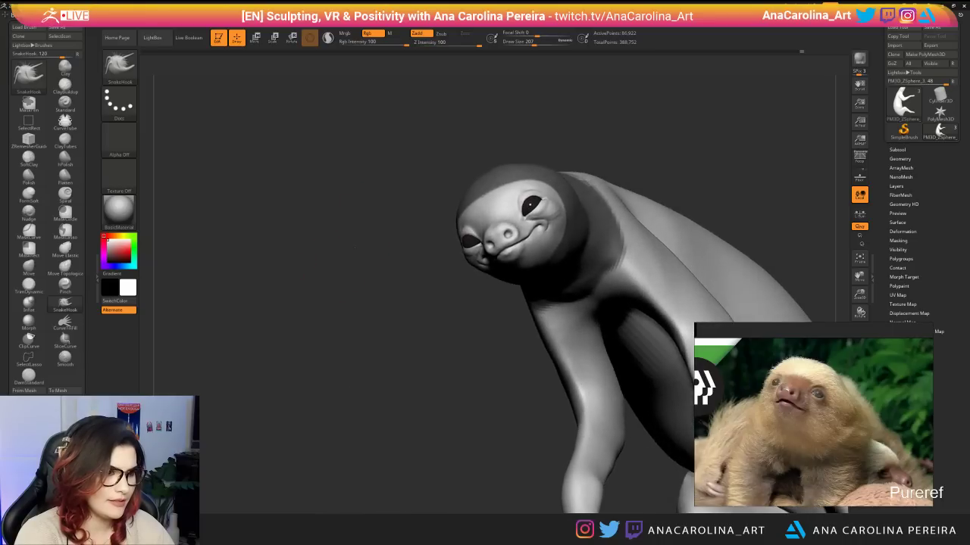
{"action": "left_click_drag", "start_coordinate": [379, 220], "coordinate": [340, 226]}
{"action": "scroll", "coordinate": [882, 390], "scroll_direction": "down", "scroll_amount": 8}
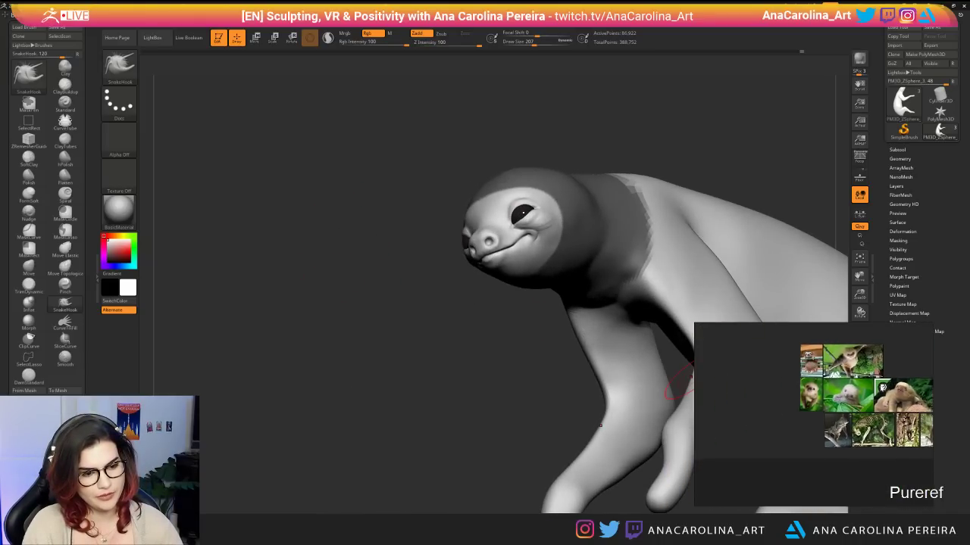
{"action": "scroll", "coordinate": [805, 398], "scroll_direction": "up", "scroll_amount": 9}
{"action": "scroll", "coordinate": [854, 383], "scroll_direction": "down", "scroll_amount": 6}
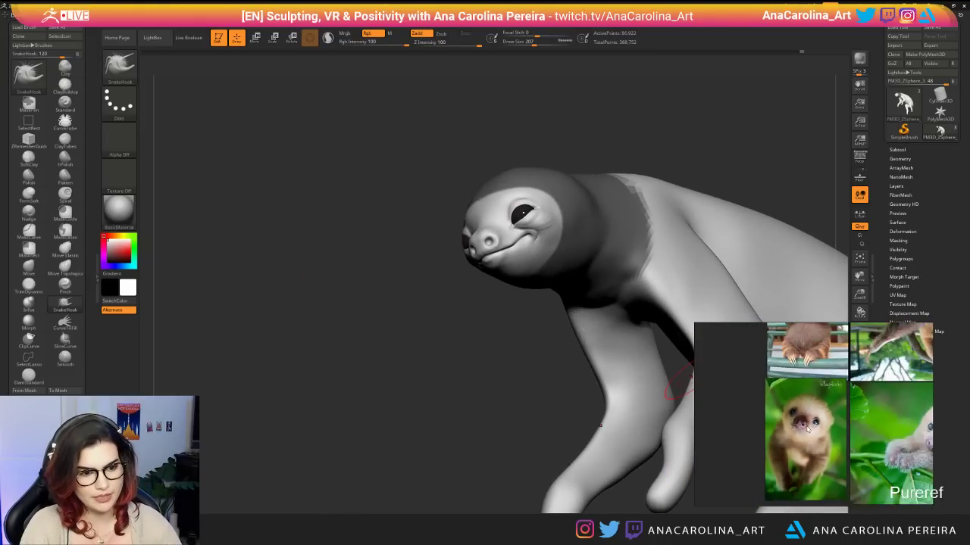
{"action": "scroll", "coordinate": [901, 417], "scroll_direction": "up", "scroll_amount": 2}
{"action": "scroll", "coordinate": [906, 417], "scroll_direction": "up", "scroll_amount": 5}
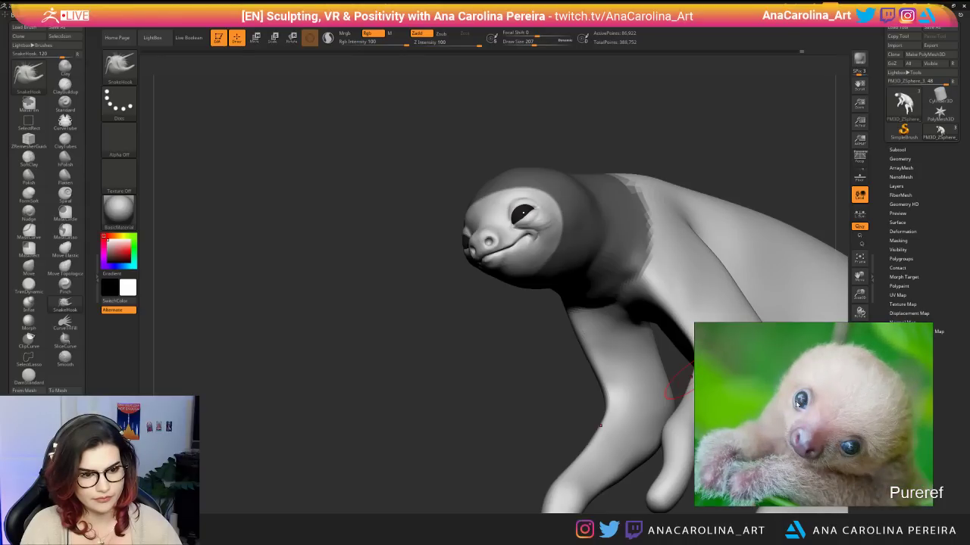
Switch to the Move brush, set its draw size to 112 and view the head symmetrically from above the brow.
{"action": "left_click_drag", "start_coordinate": [477, 427], "coordinate": [595, 384]}
{"action": "left_click_drag", "start_coordinate": [651, 175], "coordinate": [670, 319], "text": "alt"}
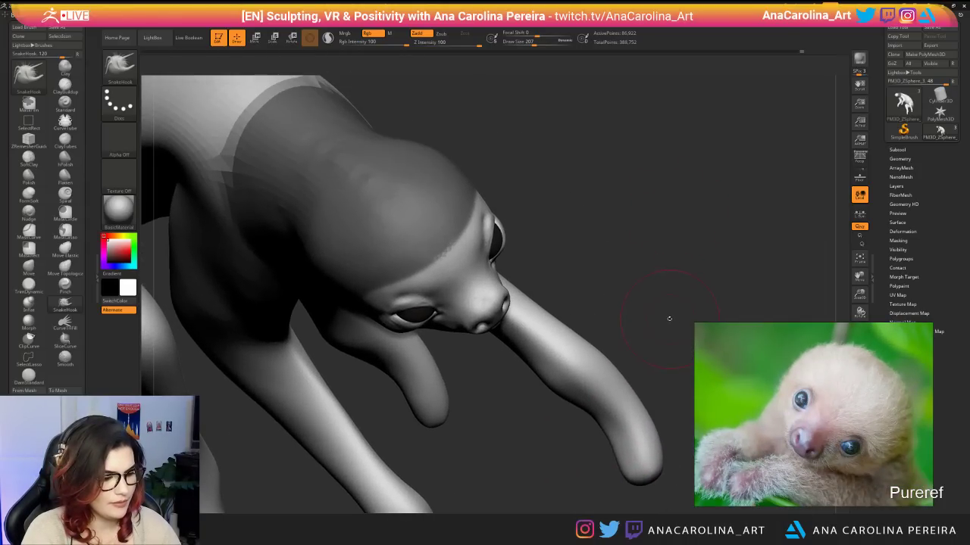
{"action": "key", "text": "b"}
{"action": "key", "text": "m"}
{"action": "key", "text": "v"}
{"action": "key", "text": "space"}
{"action": "left_click_drag", "start_coordinate": [629, 255], "coordinate": [623, 254]}
{"action": "mouse_move", "coordinate": [681, 254]}
{"action": "left_mouse_down"}
{"action": "mouse_move", "coordinate": [627, 337]}
{"action": "mouse_move", "coordinate": [618, 506]}
{"action": "left_mouse_up"}
{"action": "key", "text": "space"}
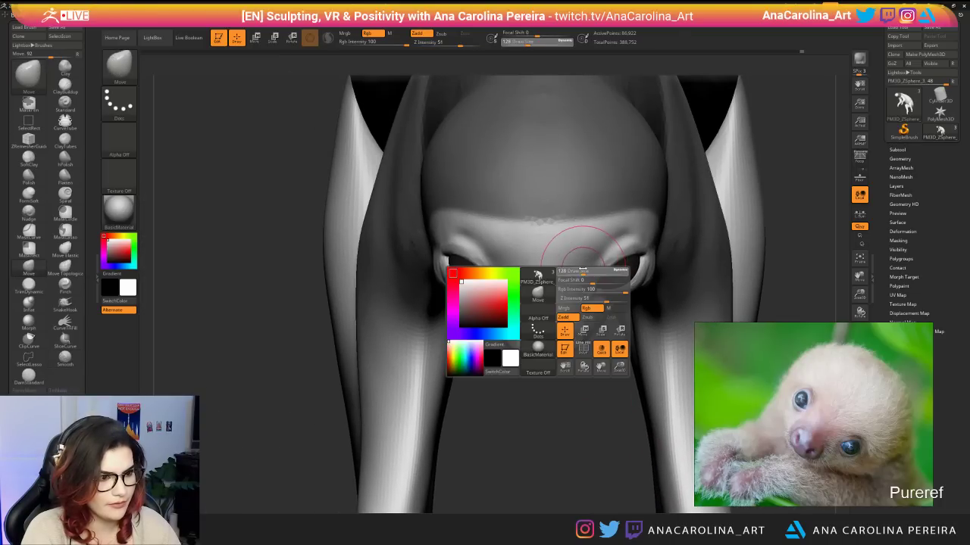
{"action": "mouse_move", "coordinate": [602, 424]}
{"action": "left_mouse_down"}
{"action": "mouse_move", "coordinate": [589, 524]}
{"action": "mouse_move", "coordinate": [603, 353]}
{"action": "left_mouse_up"}
{"action": "key", "text": "space"}
{"action": "left_click_drag", "start_coordinate": [624, 281], "coordinate": [618, 281]}
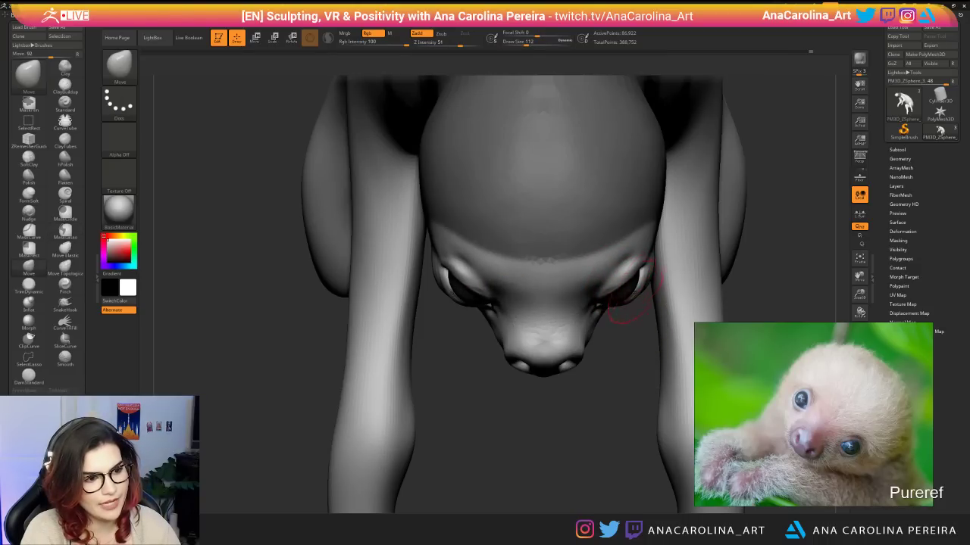
Reshape the upper eyelids and outer eye contours with small Move brush pulls, checking them from several angles.
{"action": "left_click_drag", "start_coordinate": [636, 270], "coordinate": [638, 268]}
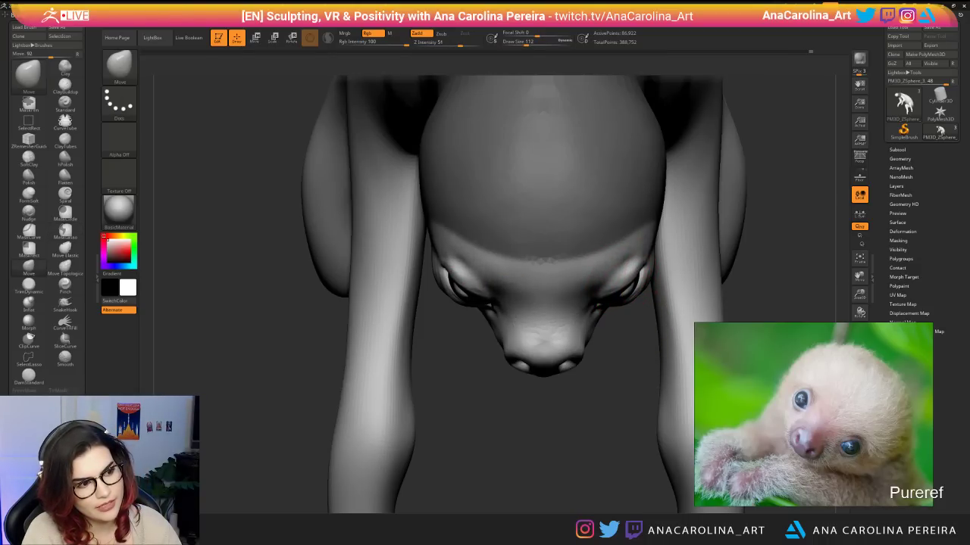
{"action": "mouse_move", "coordinate": [623, 394]}
{"action": "left_mouse_down"}
{"action": "mouse_move", "coordinate": [629, 326]}
{"action": "mouse_move", "coordinate": [674, 286]}
{"action": "left_mouse_up"}
{"action": "key", "text": "ctrl"}
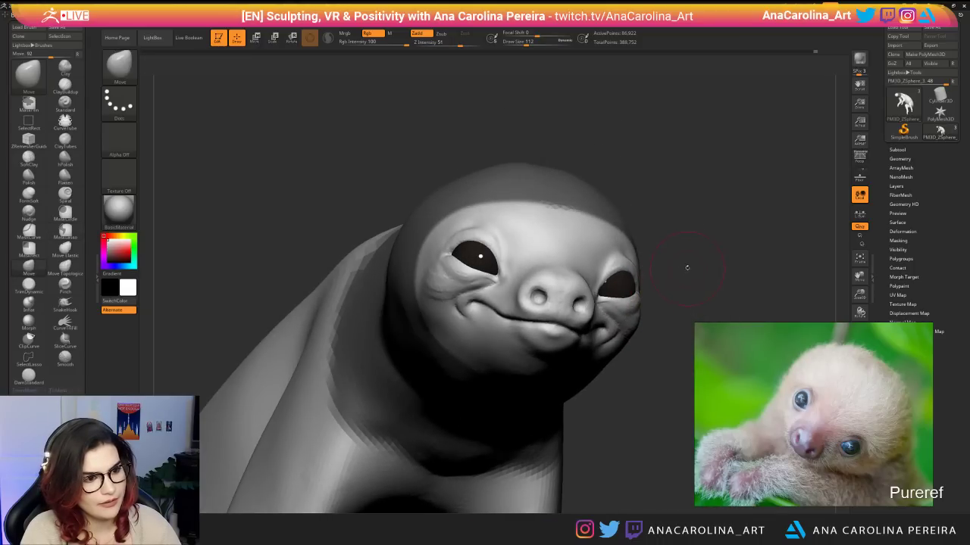
{"action": "right_click_drag", "start_coordinate": [684, 269], "coordinate": [634, 282]}
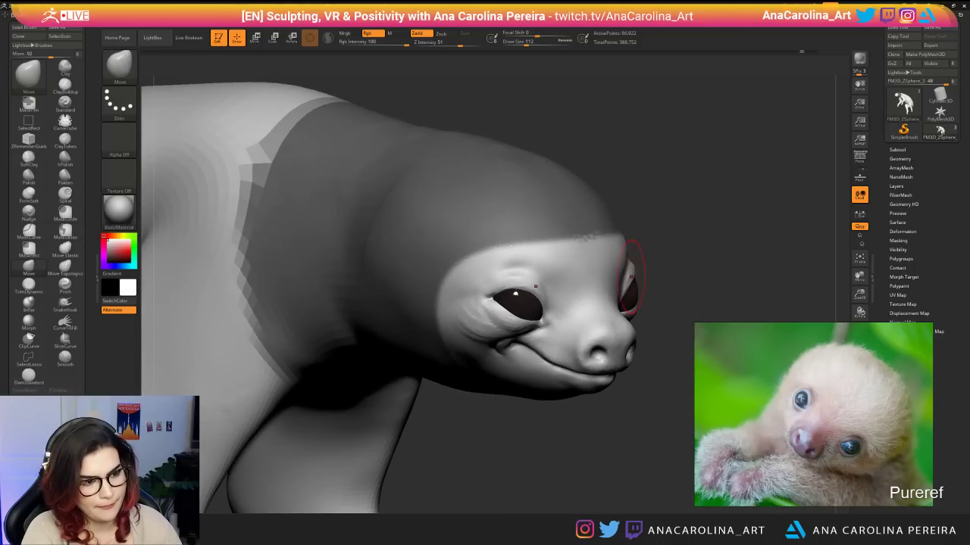
{"action": "left_click_drag", "start_coordinate": [629, 273], "coordinate": [626, 265]}
{"action": "right_click_drag", "start_coordinate": [636, 269], "coordinate": [638, 296]}
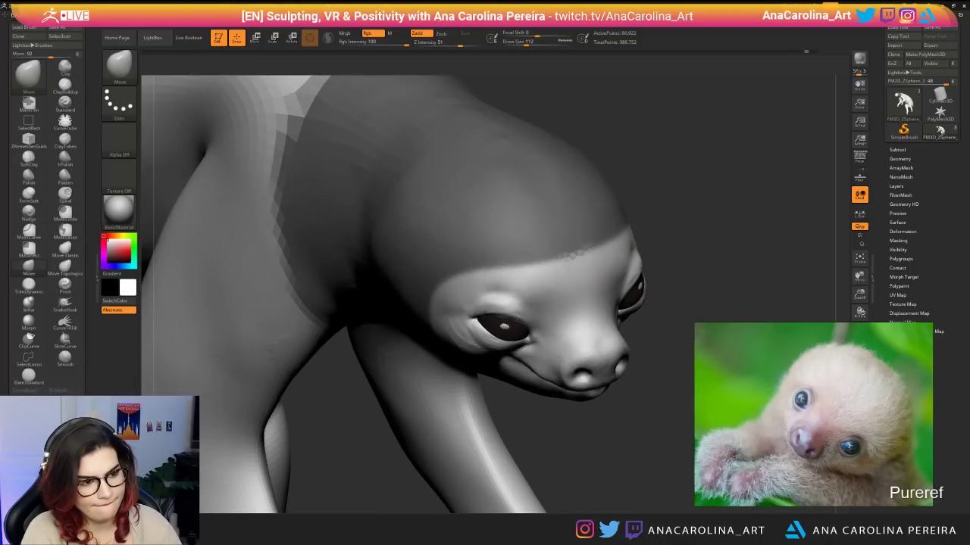
{"action": "right_click_drag", "start_coordinate": [576, 256], "coordinate": [559, 267]}
Switch to the ClayBuildup brush, set its draw size to 56 and undo the last change around the eye.
{"action": "mouse_move", "coordinate": [664, 245]}
{"action": "right_mouse_down"}
{"action": "mouse_move", "coordinate": [714, 213]}
{"action": "mouse_move", "coordinate": [690, 203]}
{"action": "mouse_move", "coordinate": [693, 155]}
{"action": "right_mouse_up"}
{"action": "key", "text": "b"}
{"action": "key", "text": "c"}
{"action": "key", "text": "b"}
{"action": "key", "text": "s"}
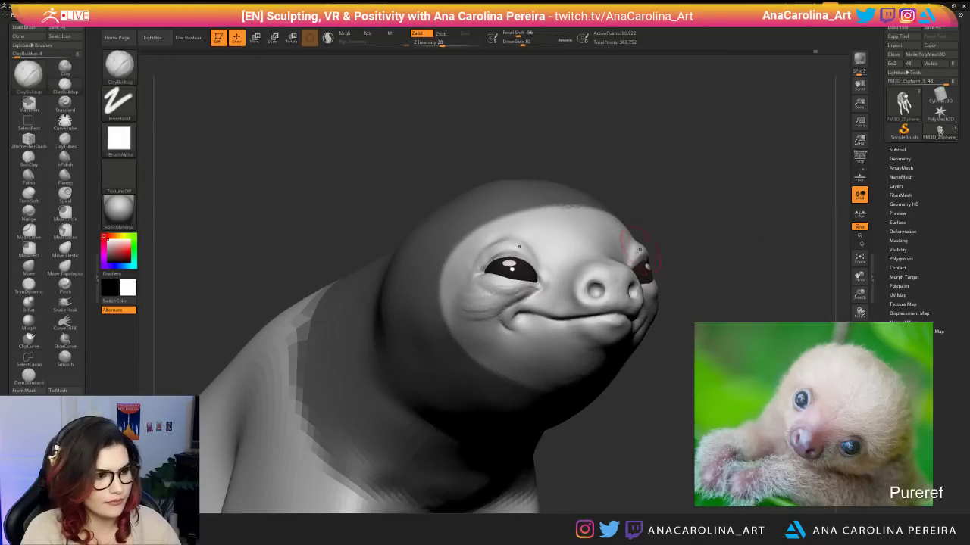
{"action": "key", "text": "space"}
{"action": "left_click_drag", "start_coordinate": [506, 274], "coordinate": [499, 274]}
{"action": "key", "text": "ctrl+z"}
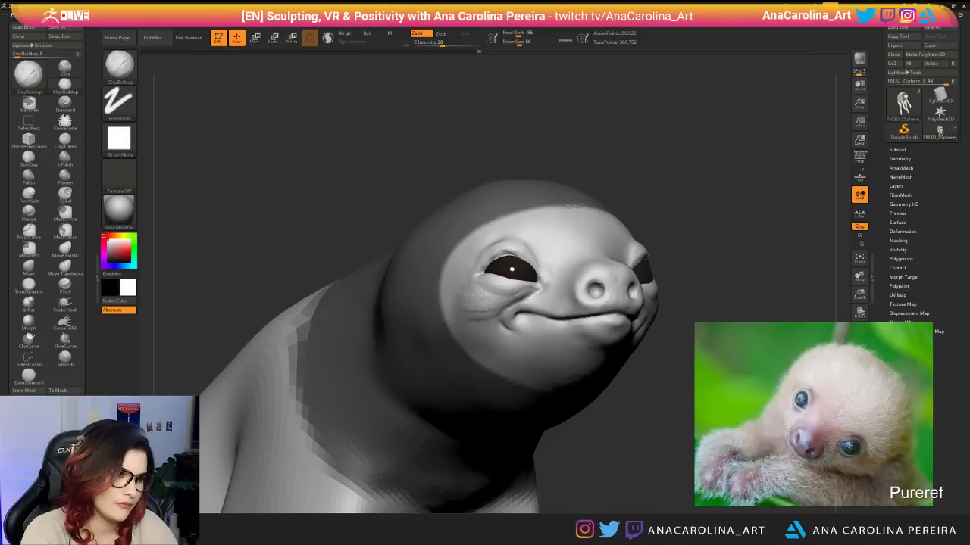
Refine the eyelid edges with short ClayBuildup strokes and check the face within the whole body.
{"action": "key", "text": "ctrl+shift"}
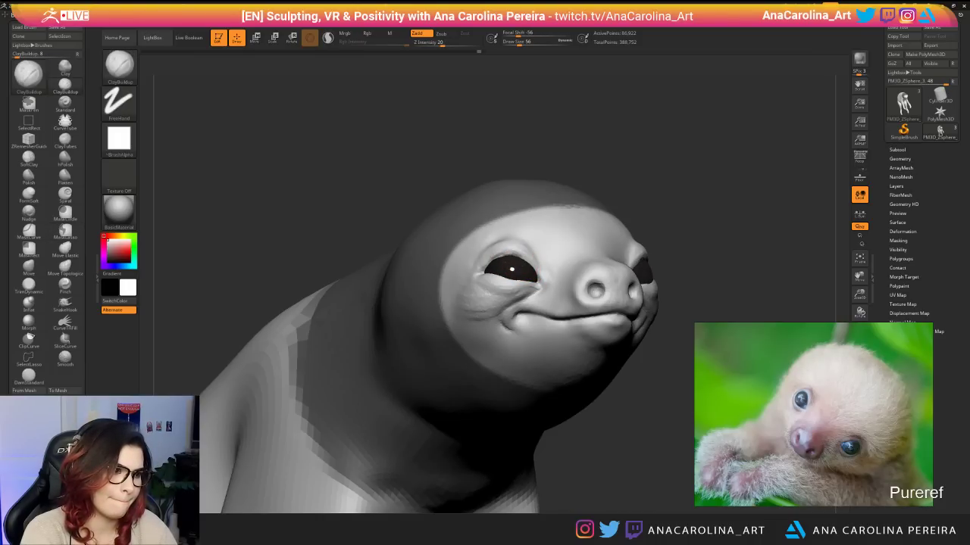
{"action": "left_click_drag", "start_coordinate": [503, 279], "coordinate": [531, 273]}
{"action": "mouse_move", "coordinate": [739, 223]}
{"action": "right_mouse_down"}
{"action": "mouse_move", "coordinate": [674, 227]}
{"action": "mouse_move", "coordinate": [671, 266]}
{"action": "mouse_move", "coordinate": [610, 250]}
{"action": "right_mouse_up"}
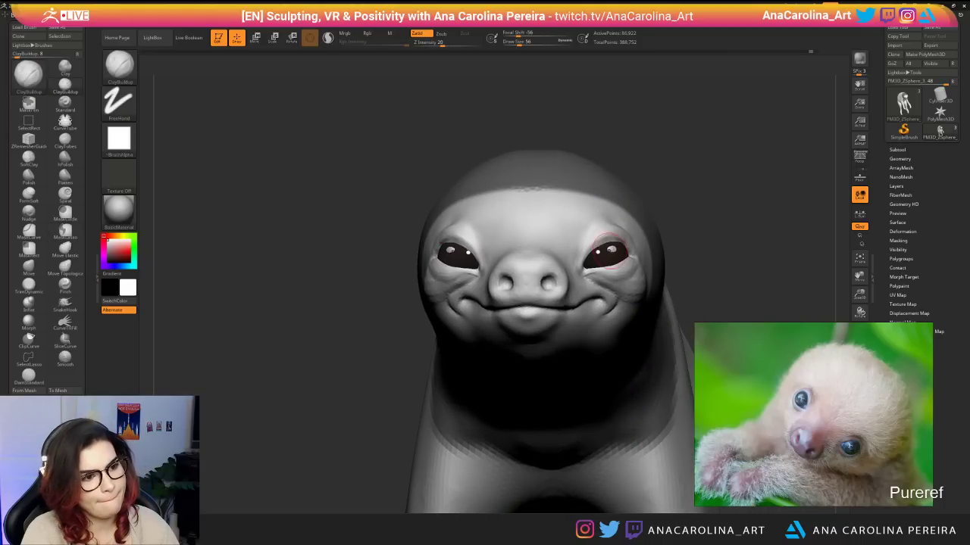
{"action": "mouse_move", "coordinate": [611, 245]}
{"action": "left_mouse_down"}
{"action": "mouse_move", "coordinate": [597, 250]}
{"action": "mouse_move", "coordinate": [615, 237]}
{"action": "left_mouse_up"}
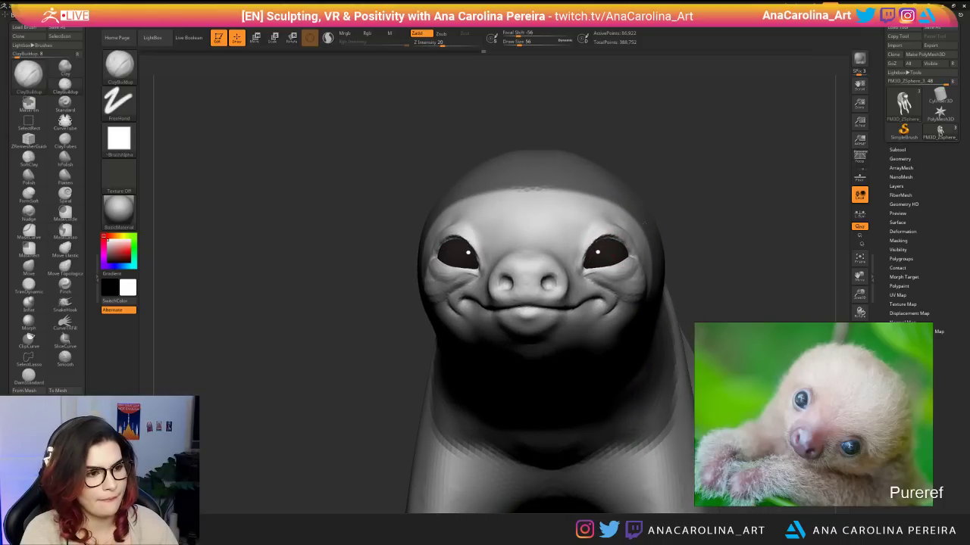
{"action": "mouse_move", "coordinate": [665, 184]}
{"action": "left_mouse_down"}
{"action": "mouse_move", "coordinate": [674, 183]}
{"action": "mouse_move", "coordinate": [592, 184]}
{"action": "left_mouse_up"}
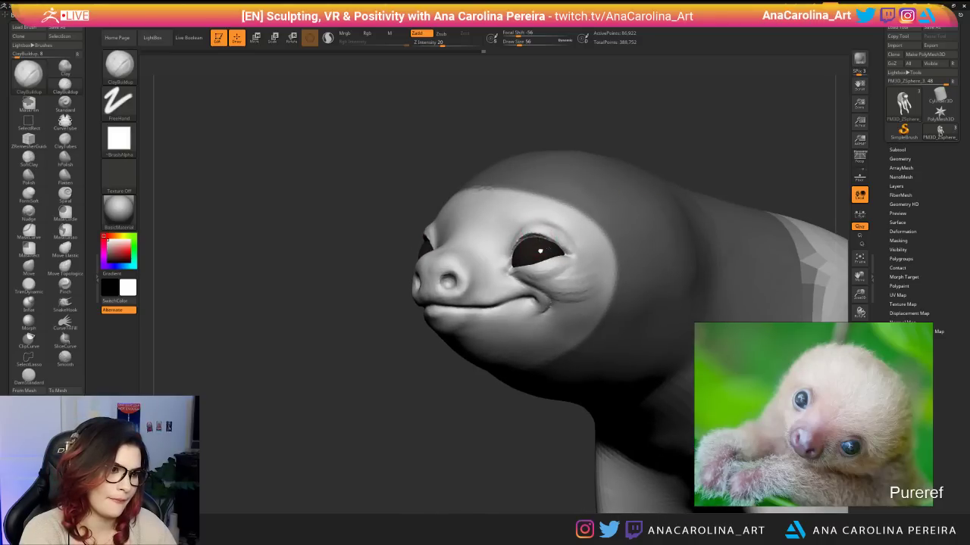
{"action": "left_click_drag", "start_coordinate": [530, 144], "coordinate": [570, 95], "text": "alt"}
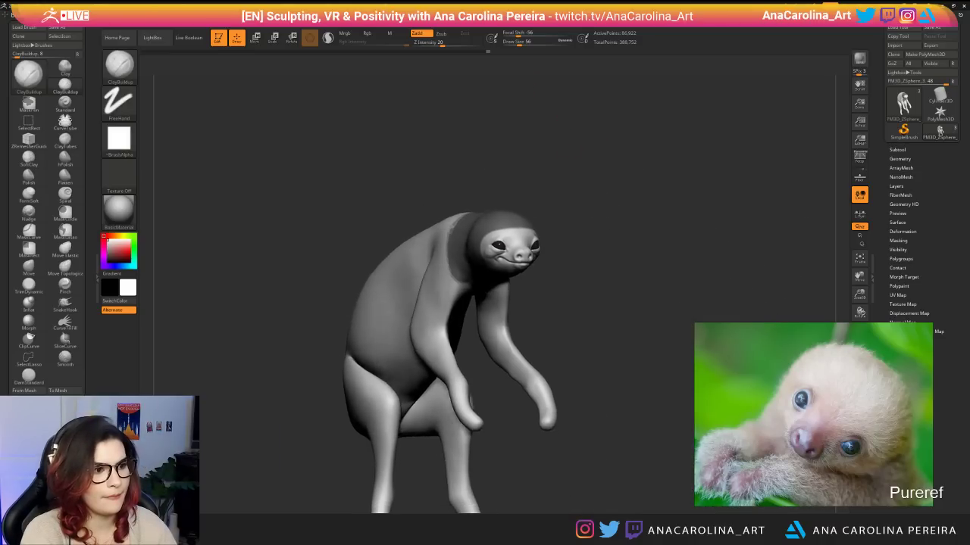
Try to smooth the skin at the inner corner of the sloth's eye.
{"action": "left_click_drag", "start_coordinate": [666, 87], "coordinate": [643, 85]}
{"action": "mouse_move", "coordinate": [466, 57]}
{"action": "left_mouse_down"}
{"action": "mouse_move", "coordinate": [420, 65]}
{"action": "mouse_move", "coordinate": [571, 85]}
{"action": "mouse_move", "coordinate": [590, 140]}
{"action": "left_mouse_up"}
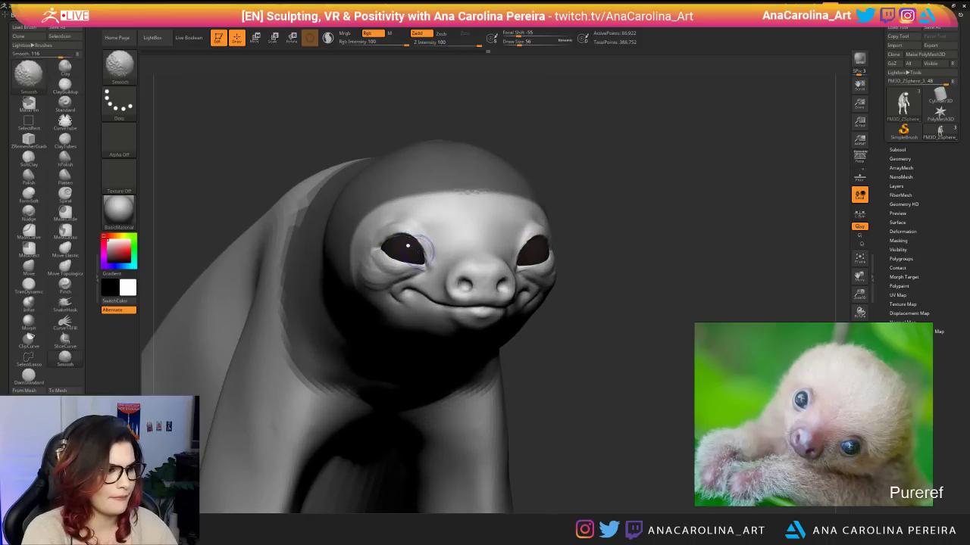
{"action": "mouse_move", "coordinate": [424, 256]}
{"action": "left_mouse_down", "text": "shift"}
{"action": "mouse_move", "coordinate": [403, 233]}
{"action": "mouse_move", "coordinate": [419, 238]}
{"action": "left_mouse_up", "text": "shift"}
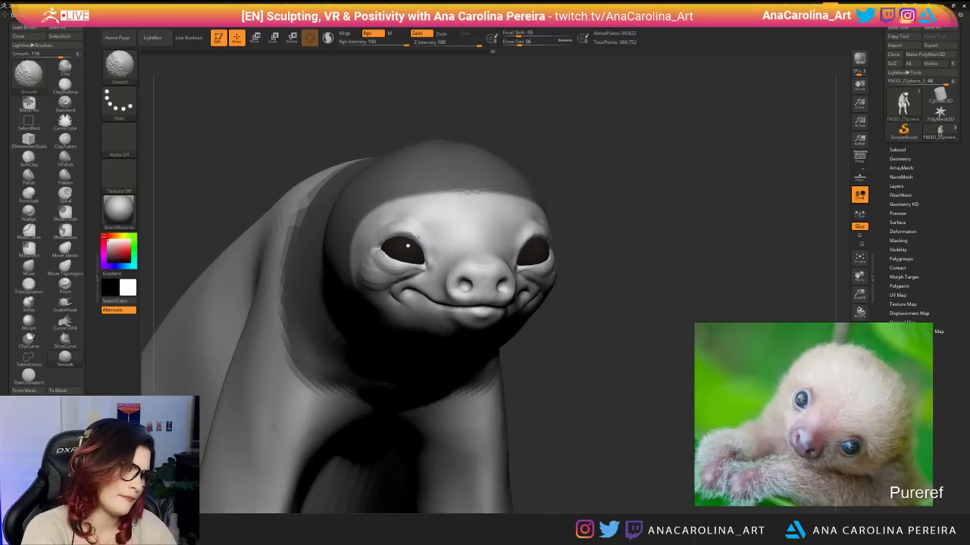
{"action": "mouse_move", "coordinate": [704, 140]}
{"action": "left_mouse_down"}
{"action": "mouse_move", "coordinate": [568, 137]}
{"action": "mouse_move", "coordinate": [644, 129]}
{"action": "mouse_move", "coordinate": [605, 123]}
{"action": "mouse_move", "coordinate": [633, 149]}
{"action": "mouse_move", "coordinate": [579, 161]}
{"action": "mouse_move", "coordinate": [568, 186]}
{"action": "left_mouse_up"}
{"action": "key", "text": "ctrl+z"}
{"action": "key", "text": "ctrl+z"}
Enable Sculptris Pro and build up clay at the outer eye corners using ClayBuildup with draw size 35.
{"action": "key", "text": "space"}
{"action": "left_click_drag", "start_coordinate": [644, 166], "coordinate": [636, 260], "text": "alt"}
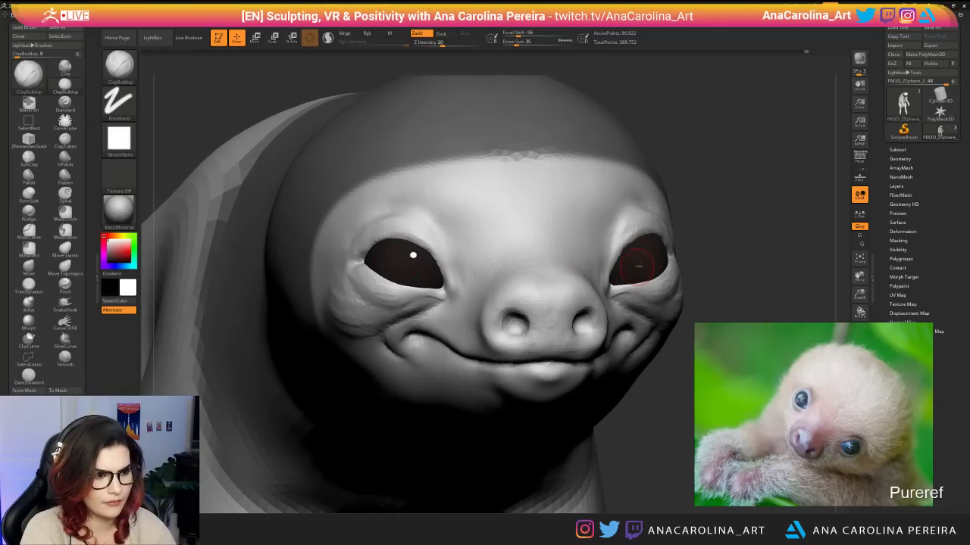
{"action": "key", "text": "ctrl+z"}
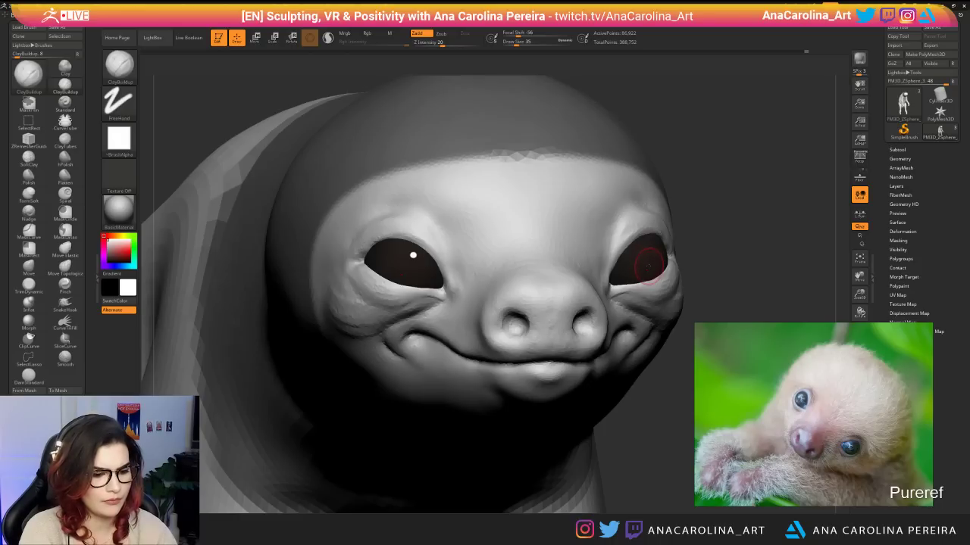
{"action": "key", "text": "backslash"}
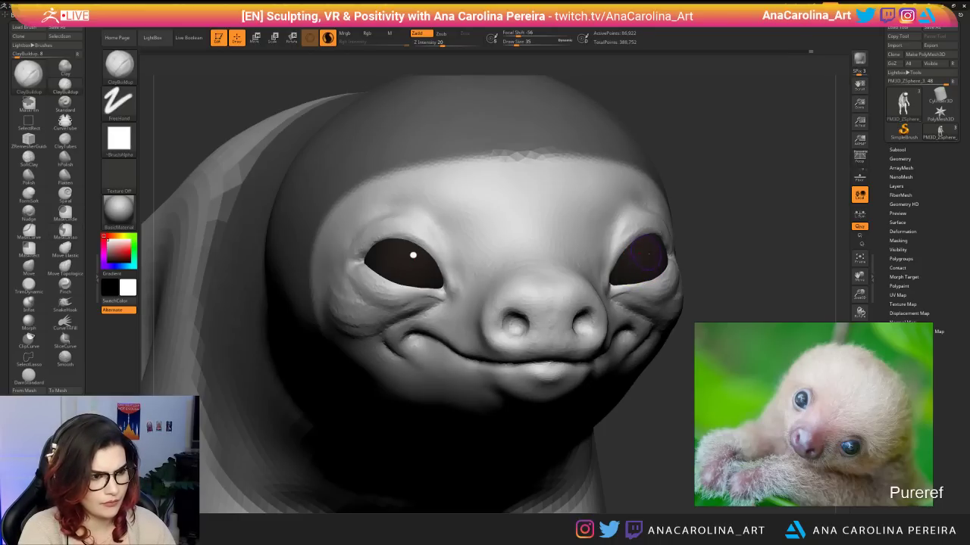
{"action": "right_click_drag", "start_coordinate": [629, 268], "coordinate": [570, 266]}
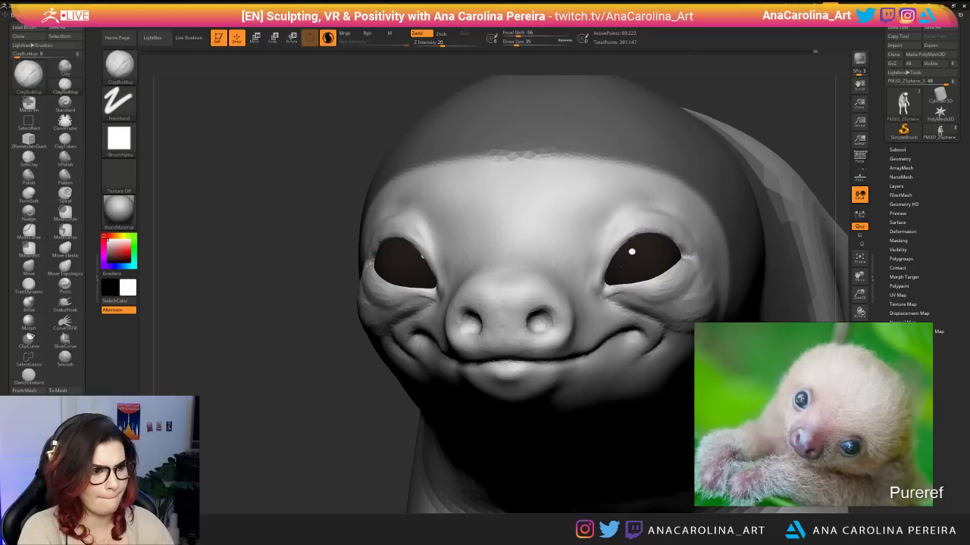
{"action": "mouse_move", "coordinate": [636, 230]}
{"action": "right_mouse_down", "text": "ctrl"}
{"action": "mouse_move", "coordinate": [629, 190]}
{"action": "mouse_move", "coordinate": [704, 210]}
{"action": "mouse_move", "coordinate": [706, 221]}
{"action": "right_mouse_up", "text": "ctrl"}
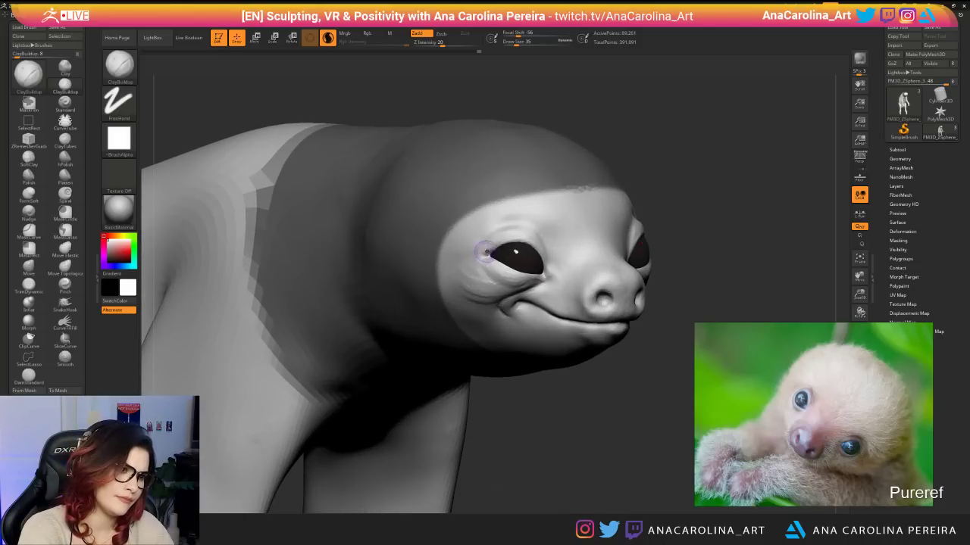
{"action": "left_click_drag", "start_coordinate": [486, 251], "coordinate": [491, 256]}
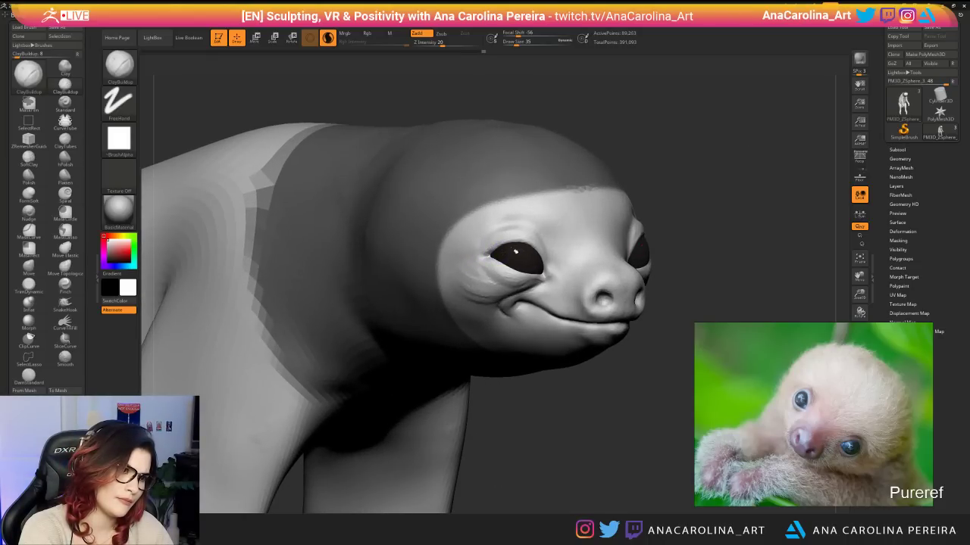
Set the draw size to 23 and refine and smooth the upper eyelids.
{"action": "mouse_move", "coordinate": [589, 234]}
{"action": "right_mouse_down", "text": "ctrl"}
{"action": "mouse_move", "coordinate": [674, 158]}
{"action": "mouse_move", "coordinate": [560, 175]}
{"action": "mouse_move", "coordinate": [527, 368]}
{"action": "right_mouse_up", "text": "ctrl"}
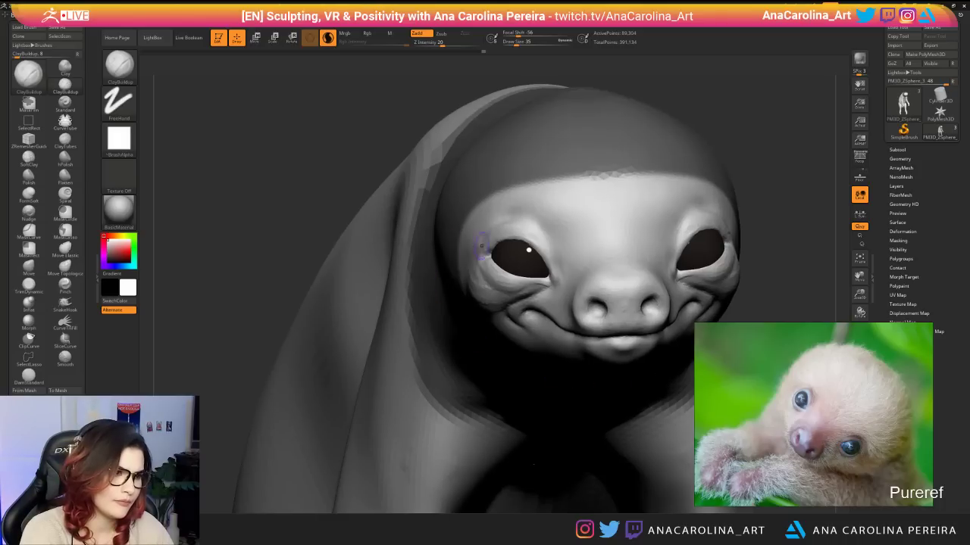
{"action": "right_click_drag", "start_coordinate": [719, 196], "coordinate": [658, 341]}
{"action": "mouse_move", "coordinate": [658, 258]}
{"action": "right_mouse_down", "text": "alt"}
{"action": "mouse_move", "coordinate": [574, 261]}
{"action": "mouse_move", "coordinate": [584, 333]}
{"action": "right_mouse_up", "text": "alt"}
{"action": "key", "text": "space"}
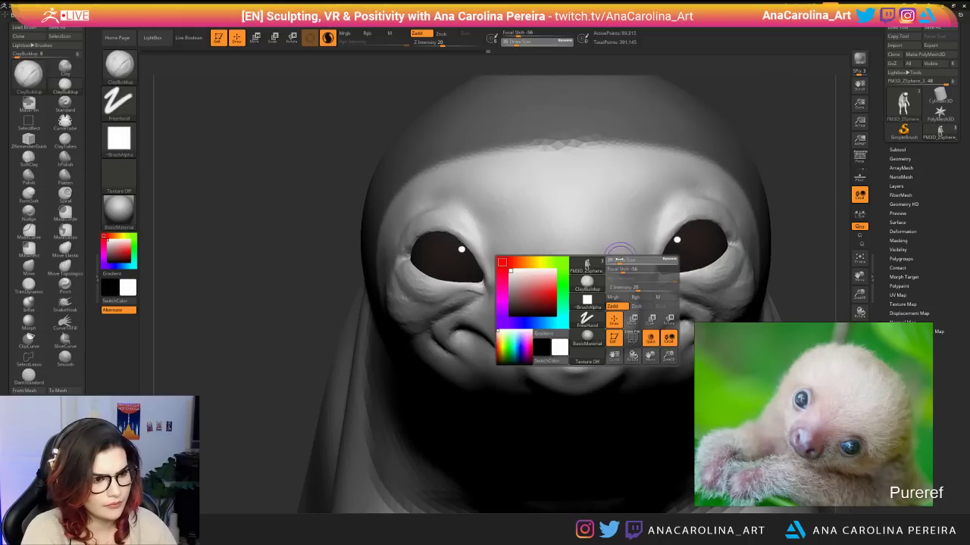
{"action": "left_click_drag", "start_coordinate": [619, 257], "coordinate": [612, 258]}
{"action": "right_click_drag", "start_coordinate": [623, 247], "coordinate": [594, 293], "text": "alt"}
{"action": "key", "text": "space"}
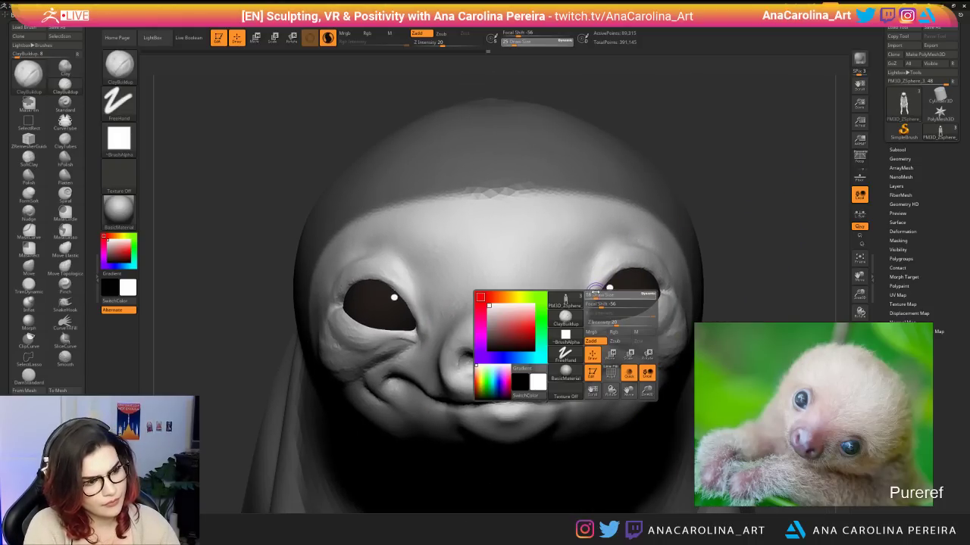
{"action": "key", "text": "space"}
{"action": "left_click_drag", "start_coordinate": [597, 303], "coordinate": [600, 287]}
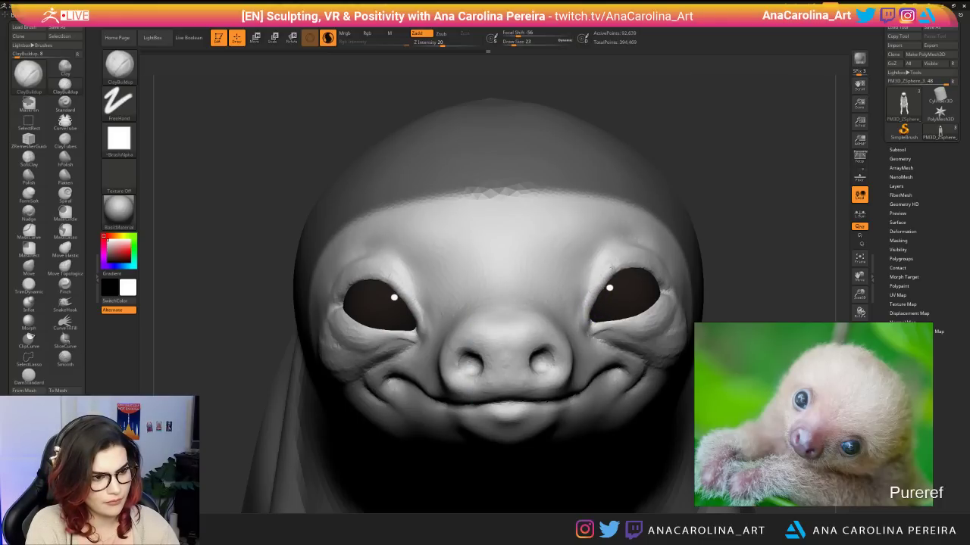
{"action": "left_click_drag", "start_coordinate": [616, 265], "coordinate": [627, 254], "text": "shift"}
Build up the lower eyelid rims on both eyes with ClayBuildup strokes.
{"action": "mouse_move", "coordinate": [674, 257]}
{"action": "right_mouse_down", "text": "ctrl"}
{"action": "mouse_move", "coordinate": [674, 193]}
{"action": "mouse_move", "coordinate": [700, 189]}
{"action": "mouse_move", "coordinate": [676, 220]}
{"action": "mouse_move", "coordinate": [659, 295]}
{"action": "mouse_move", "coordinate": [629, 303]}
{"action": "right_mouse_up", "text": "ctrl"}
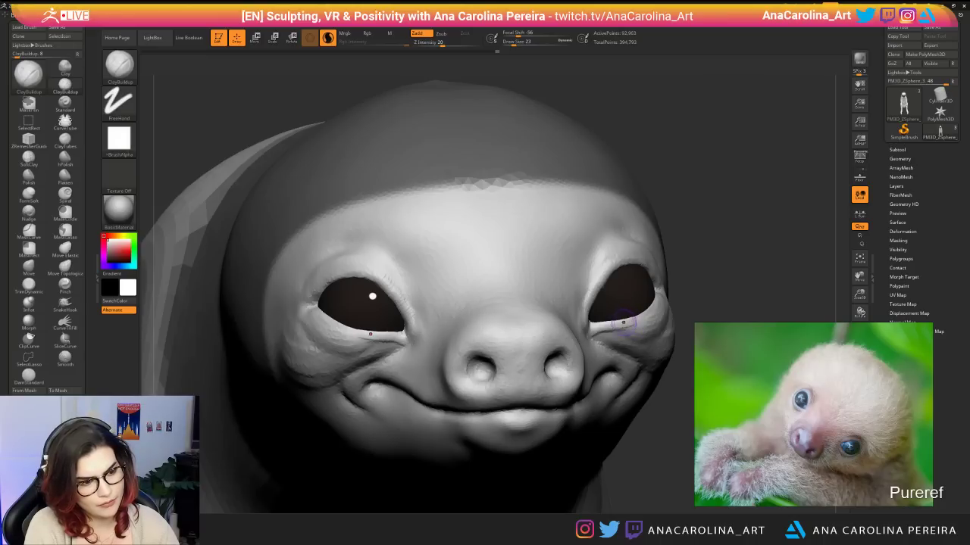
{"action": "left_click_drag", "start_coordinate": [638, 323], "coordinate": [644, 313]}
{"action": "mouse_move", "coordinate": [648, 307]}
{"action": "right_mouse_down", "text": "ctrl"}
{"action": "mouse_move", "coordinate": [659, 212]}
{"action": "mouse_move", "coordinate": [671, 198]}
{"action": "mouse_move", "coordinate": [653, 189]}
{"action": "mouse_move", "coordinate": [577, 206]}
{"action": "mouse_move", "coordinate": [584, 257]}
{"action": "right_mouse_up", "text": "ctrl"}
{"action": "mouse_move", "coordinate": [584, 144]}
{"action": "right_mouse_down"}
{"action": "mouse_move", "coordinate": [609, 136]}
{"action": "mouse_move", "coordinate": [610, 113]}
{"action": "right_mouse_up"}
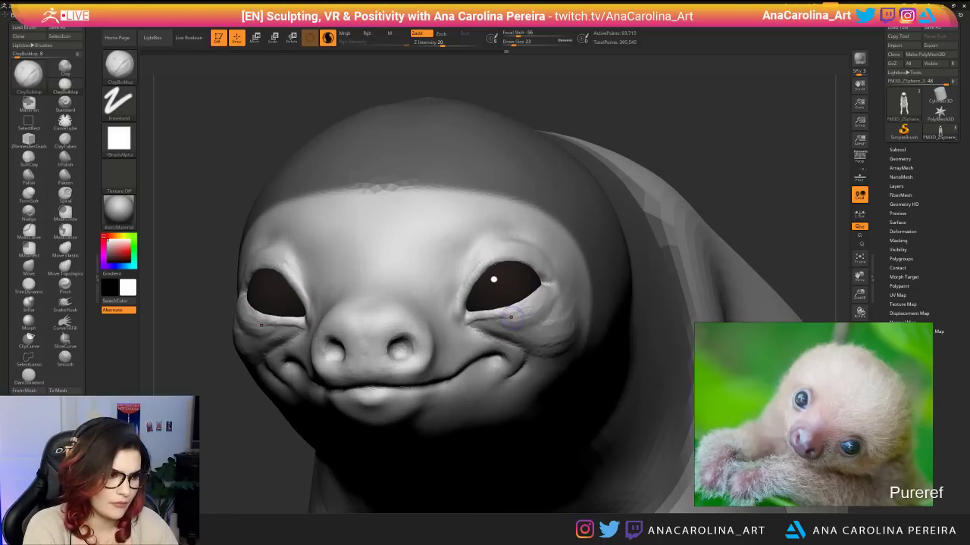
{"action": "left_click_drag", "start_coordinate": [509, 310], "coordinate": [549, 294]}
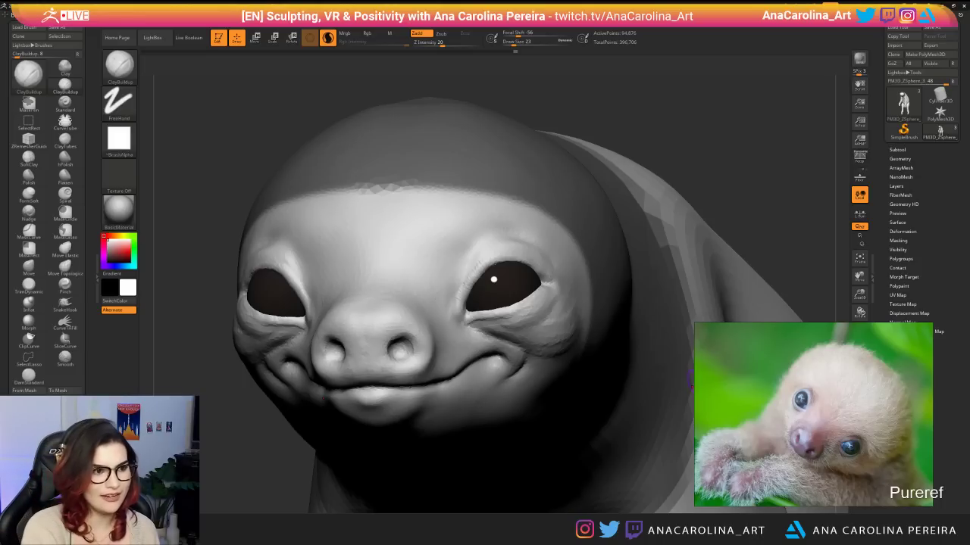
{"action": "left_click_drag", "start_coordinate": [712, 104], "coordinate": [678, 104]}
{"action": "mouse_move", "coordinate": [557, 85]}
{"action": "left_mouse_down"}
{"action": "mouse_move", "coordinate": [629, 94]}
{"action": "mouse_move", "coordinate": [568, 105]}
{"action": "mouse_move", "coordinate": [625, 121]}
{"action": "mouse_move", "coordinate": [639, 83]}
{"action": "mouse_move", "coordinate": [560, 122]}
{"action": "mouse_move", "coordinate": [571, 144]}
{"action": "left_mouse_up"}
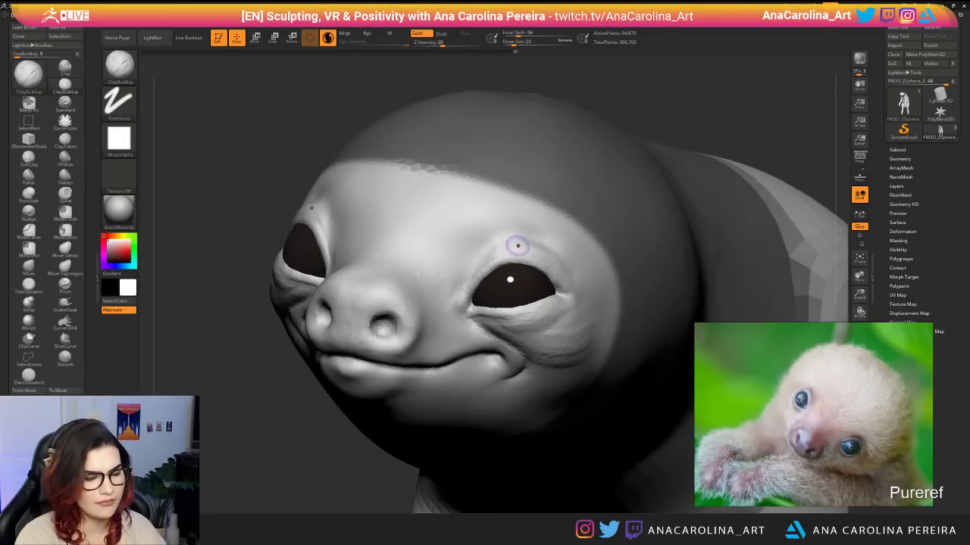
{"action": "mouse_move", "coordinate": [517, 313]}
{"action": "left_mouse_down"}
{"action": "mouse_move", "coordinate": [529, 310]}
{"action": "mouse_move", "coordinate": [518, 313]}
{"action": "left_mouse_up"}
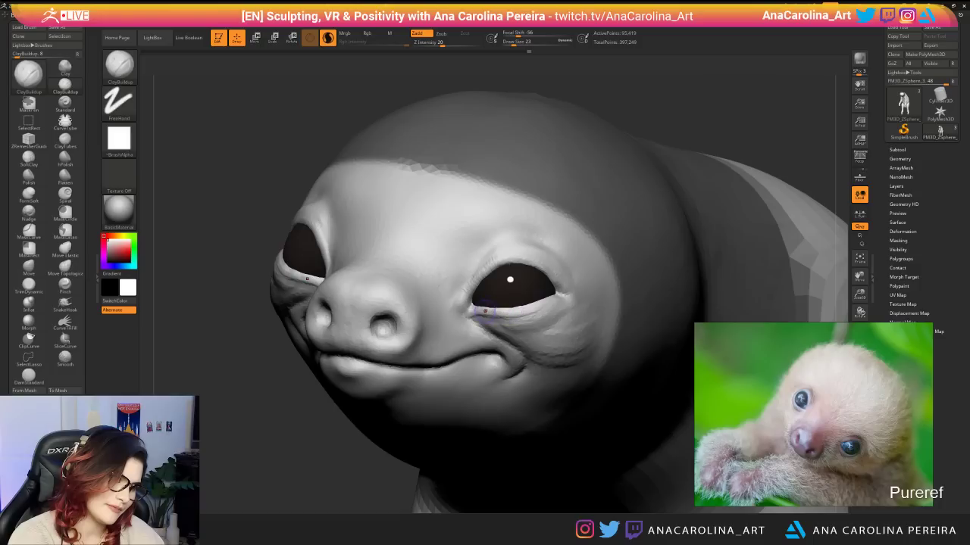
Thicken the lower lid with a clay stroke running from the outer to the inner eye corner.
{"action": "left_click_drag", "start_coordinate": [334, 428], "coordinate": [553, 238], "text": "alt"}
{"action": "left_click_drag", "start_coordinate": [557, 227], "coordinate": [612, 280], "text": "alt"}
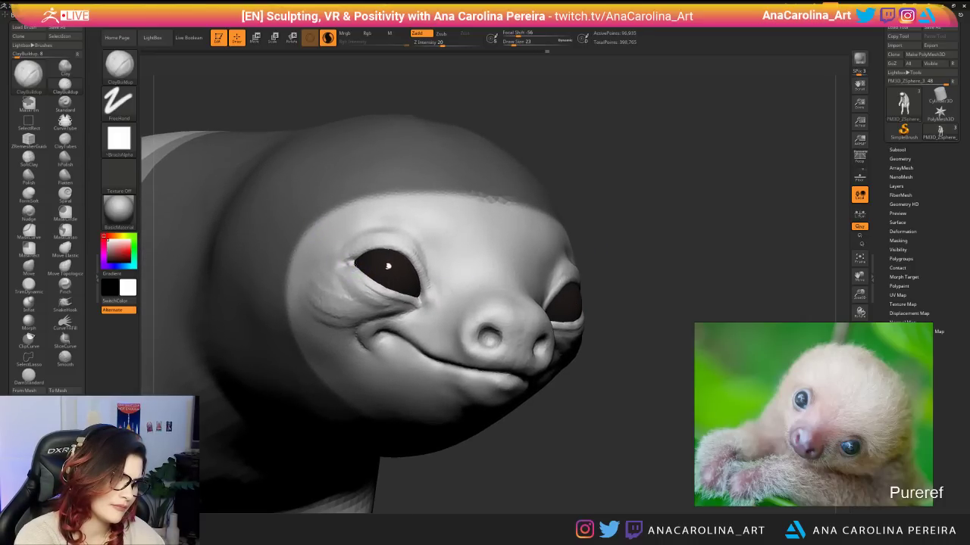
{"action": "left_click_drag", "start_coordinate": [606, 250], "coordinate": [654, 226]}
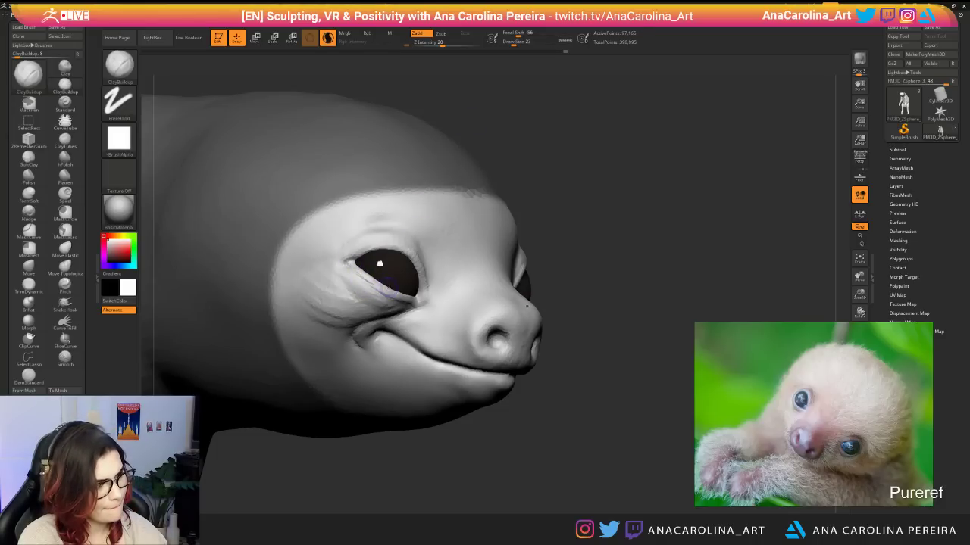
{"action": "left_click_drag", "start_coordinate": [643, 242], "coordinate": [542, 253]}
{"action": "left_click_drag", "start_coordinate": [290, 150], "coordinate": [312, 154]}
{"action": "key", "text": "ctrl+z"}
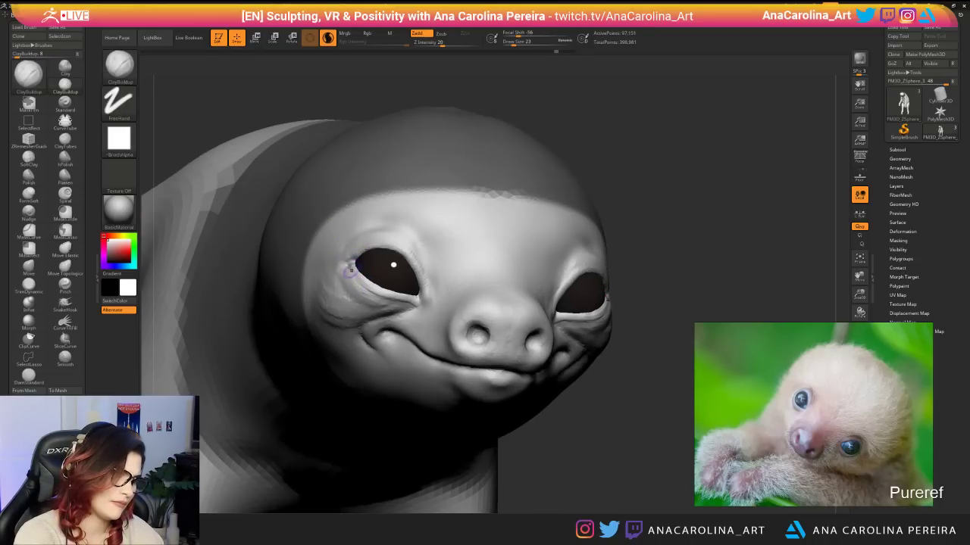
{"action": "mouse_move", "coordinate": [350, 270]}
{"action": "left_mouse_down"}
{"action": "mouse_move", "coordinate": [411, 304]}
{"action": "mouse_move", "coordinate": [375, 293]}
{"action": "mouse_move", "coordinate": [412, 300]}
{"action": "left_mouse_up"}
Set the draw size to 31 and soften the folds beneath the outer part of the eye.
{"action": "mouse_move", "coordinate": [412, 300]}
{"action": "right_mouse_down", "text": "ctrl"}
{"action": "mouse_move", "coordinate": [413, 258]}
{"action": "mouse_move", "coordinate": [534, 265]}
{"action": "mouse_move", "coordinate": [541, 325]}
{"action": "right_mouse_up", "text": "ctrl"}
{"action": "key", "text": "space"}
{"action": "mouse_move", "coordinate": [359, 145]}
{"action": "left_mouse_down"}
{"action": "mouse_move", "coordinate": [436, 155]}
{"action": "mouse_move", "coordinate": [385, 153]}
{"action": "left_mouse_up"}
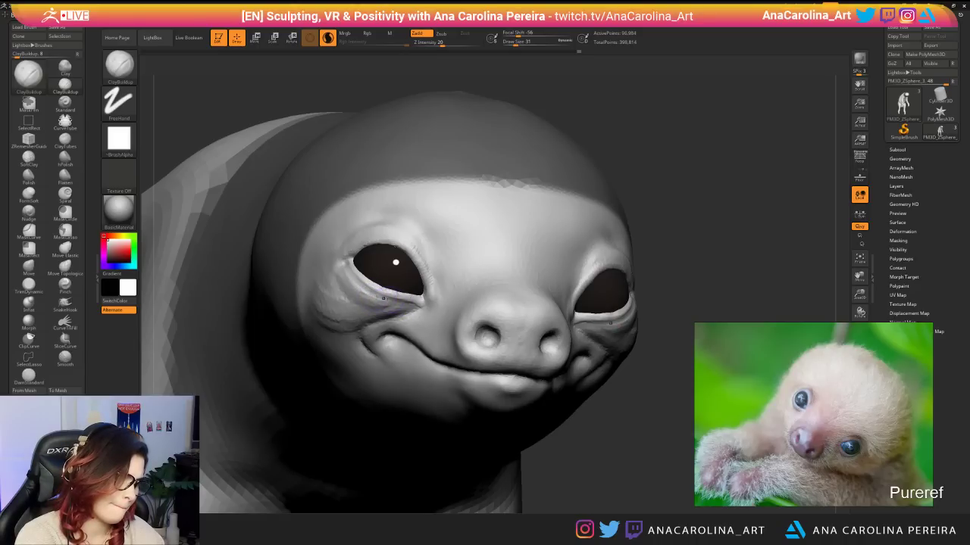
{"action": "mouse_move", "coordinate": [350, 287]}
{"action": "left_mouse_down", "text": "shift"}
{"action": "mouse_move", "coordinate": [346, 259]}
{"action": "mouse_move", "coordinate": [348, 276]}
{"action": "mouse_move", "coordinate": [380, 296]}
{"action": "mouse_move", "coordinate": [371, 296]}
{"action": "mouse_move", "coordinate": [395, 297]}
{"action": "mouse_move", "coordinate": [340, 262]}
{"action": "mouse_move", "coordinate": [351, 278]}
{"action": "mouse_move", "coordinate": [333, 282]}
{"action": "mouse_move", "coordinate": [341, 265]}
{"action": "mouse_move", "coordinate": [353, 286]}
{"action": "mouse_move", "coordinate": [341, 255]}
{"action": "mouse_move", "coordinate": [353, 283]}
{"action": "left_mouse_up", "text": "shift"}
{"action": "mouse_move", "coordinate": [645, 228]}
{"action": "left_mouse_down", "text": "alt"}
{"action": "mouse_move", "coordinate": [584, 137]}
{"action": "mouse_move", "coordinate": [560, 140]}
{"action": "mouse_move", "coordinate": [575, 143]}
{"action": "mouse_move", "coordinate": [597, 194]}
{"action": "left_mouse_up", "text": "alt"}
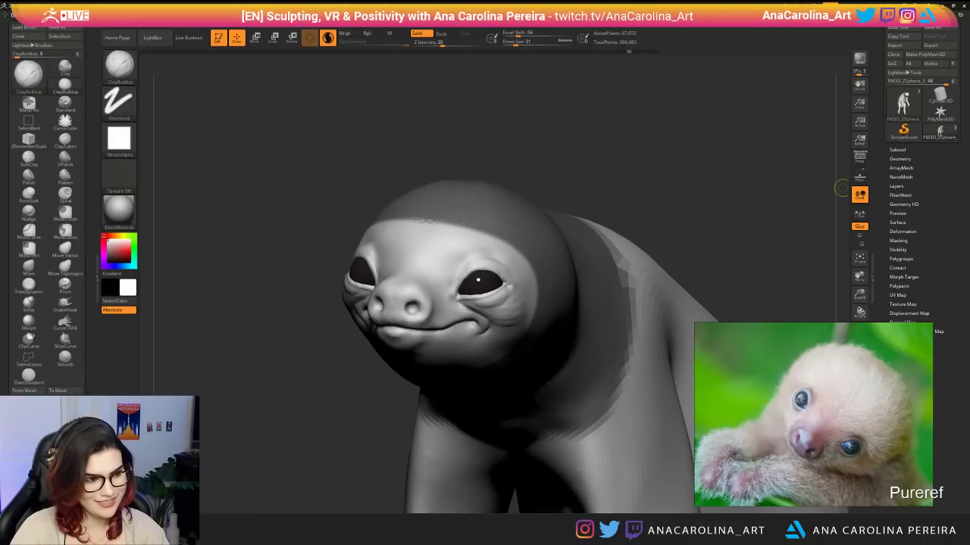
Undo the last two strokes and refine the inner eye corners with draw size 20.
{"action": "mouse_move", "coordinate": [563, 173]}
{"action": "left_mouse_down"}
{"action": "mouse_move", "coordinate": [598, 107]}
{"action": "mouse_move", "coordinate": [571, 159]}
{"action": "mouse_move", "coordinate": [583, 160]}
{"action": "mouse_move", "coordinate": [558, 177]}
{"action": "mouse_move", "coordinate": [575, 178]}
{"action": "left_mouse_up"}
{"action": "key", "text": "ctrl+z"}
{"action": "key", "text": "ctrl+z"}
{"action": "left_click_drag", "start_coordinate": [399, 242], "coordinate": [416, 295]}
{"action": "key", "text": "space"}
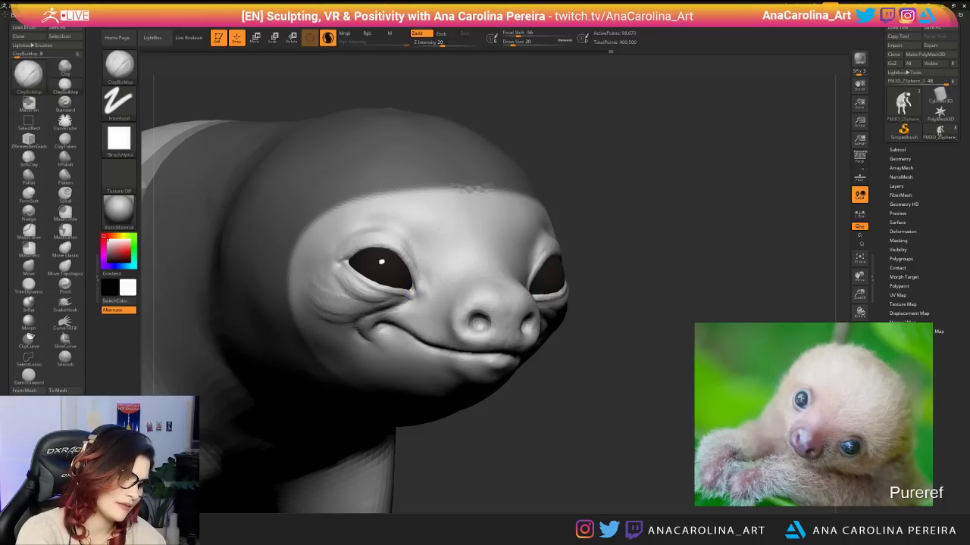
{"action": "key", "text": "space"}
{"action": "mouse_move", "coordinate": [420, 289]}
{"action": "left_mouse_down"}
{"action": "mouse_move", "coordinate": [433, 286]}
{"action": "mouse_move", "coordinate": [422, 300]}
{"action": "left_mouse_up"}
Fill the area between nose and eye with draw size 71 and smooth the brow above the eye with draw size 44.
{"action": "key", "text": "space"}
{"action": "mouse_move", "coordinate": [599, 325]}
{"action": "left_mouse_down"}
{"action": "mouse_move", "coordinate": [522, 337]}
{"action": "mouse_move", "coordinate": [544, 338]}
{"action": "left_mouse_up"}
{"action": "key", "text": "space"}
{"action": "mouse_move", "coordinate": [526, 300]}
{"action": "left_mouse_down"}
{"action": "mouse_move", "coordinate": [528, 284]}
{"action": "mouse_move", "coordinate": [533, 296]}
{"action": "left_mouse_up"}
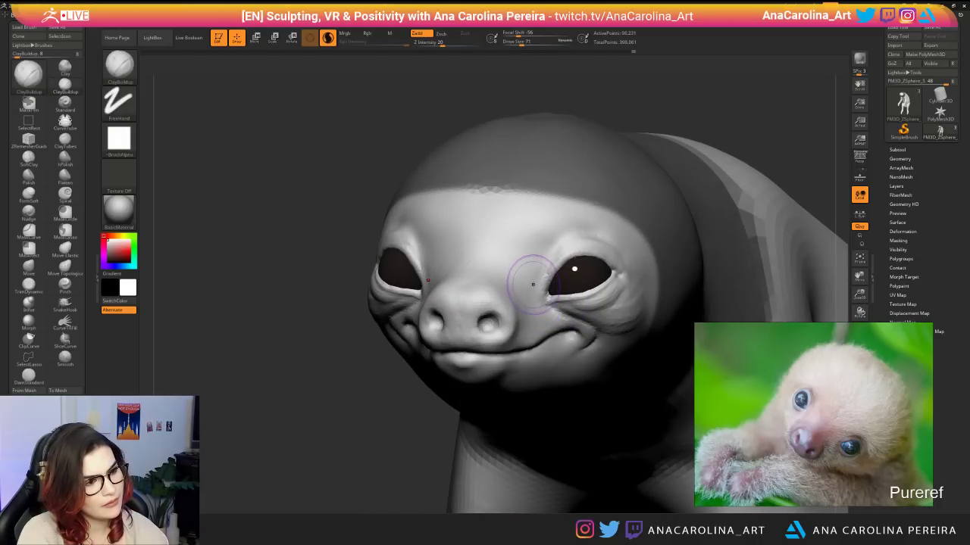
{"action": "key", "text": "space"}
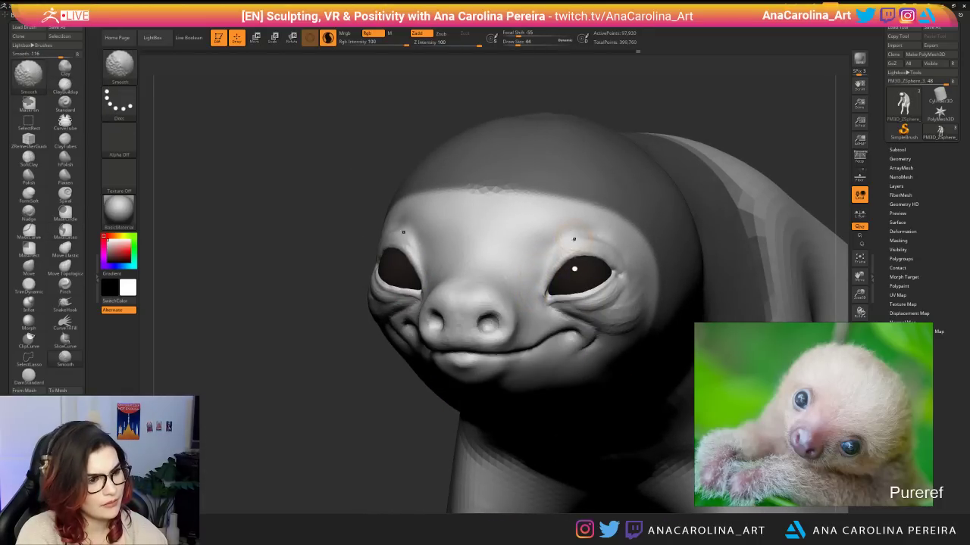
{"action": "left_click_drag", "start_coordinate": [574, 240], "coordinate": [572, 250], "text": "shift"}
Deepen the crease between the lips with the DamStandard brush and smooth beside it.
{"action": "left_click_drag", "start_coordinate": [625, 120], "coordinate": [653, 178], "text": "alt"}
{"action": "key", "text": "b"}
{"action": "key", "text": "d"}
{"action": "key", "text": "s"}
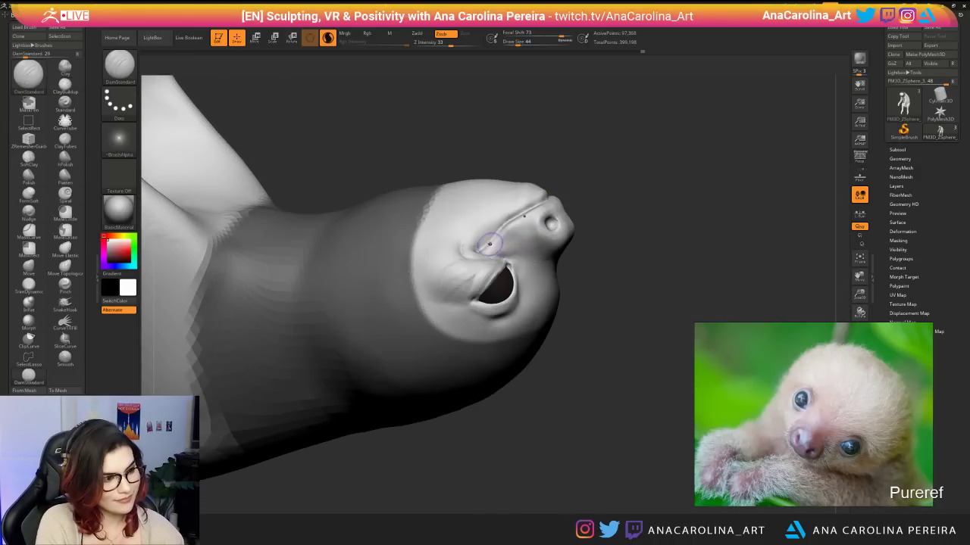
{"action": "left_click_drag", "start_coordinate": [478, 251], "coordinate": [531, 211]}
{"action": "left_click_drag", "start_coordinate": [579, 177], "coordinate": [549, 198]}
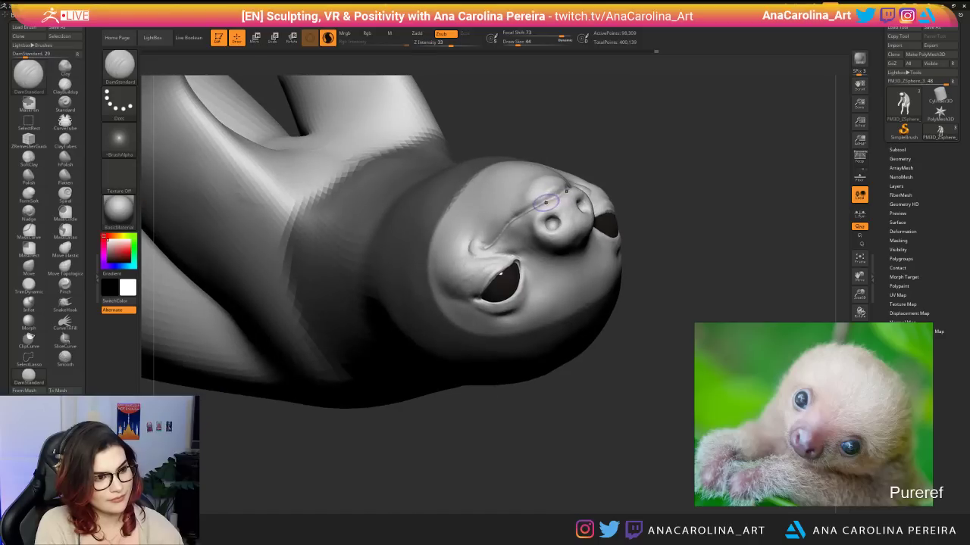
{"action": "key", "text": "shift"}
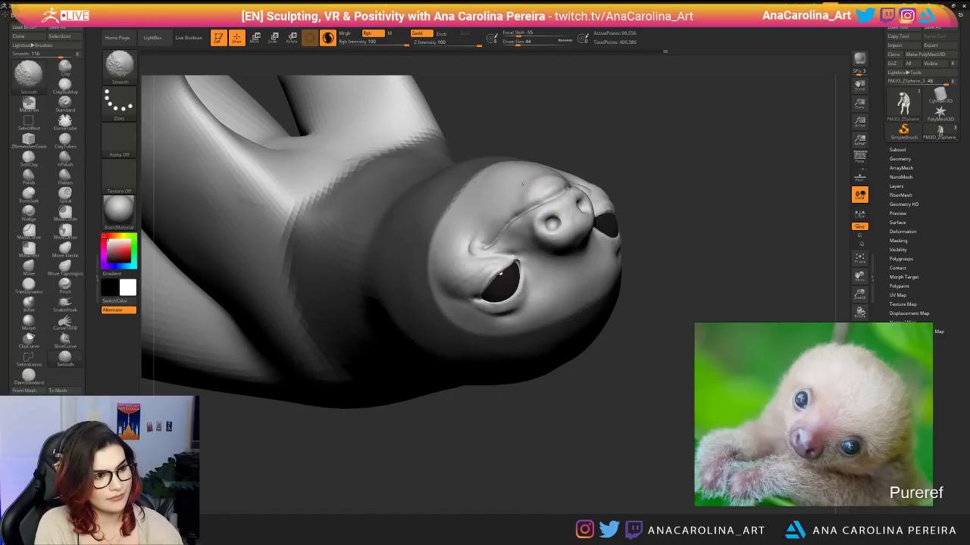
Sharpen the mouth line with the Pinch brush at draw size 62 and turn off Sculptris Pro.
{"action": "key", "text": "space"}
{"action": "mouse_move", "coordinate": [657, 182]}
{"action": "left_mouse_down"}
{"action": "mouse_move", "coordinate": [635, 148]}
{"action": "mouse_move", "coordinate": [626, 197]}
{"action": "left_mouse_up"}
{"action": "key", "text": "b"}
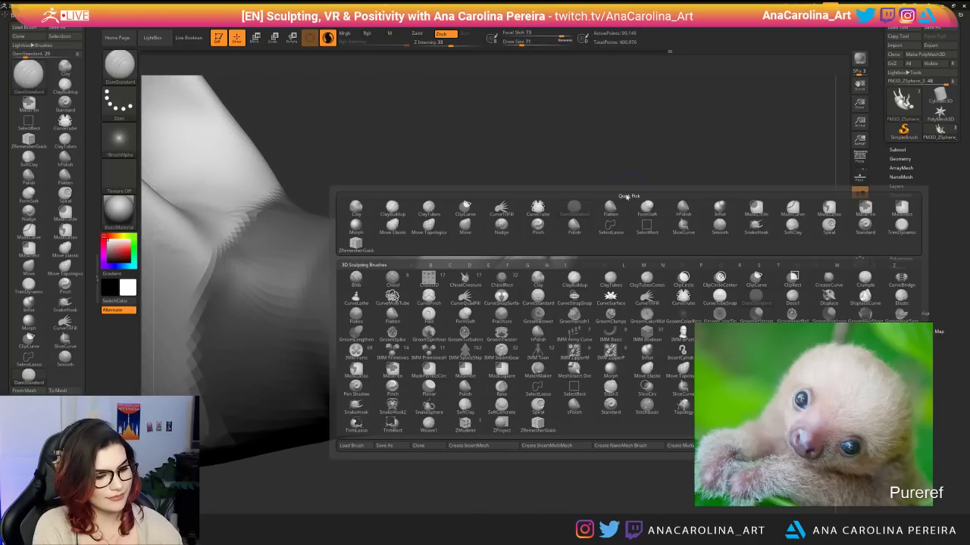
{"action": "key", "text": "p"}
{"action": "key", "text": "i"}
{"action": "key", "text": "space"}
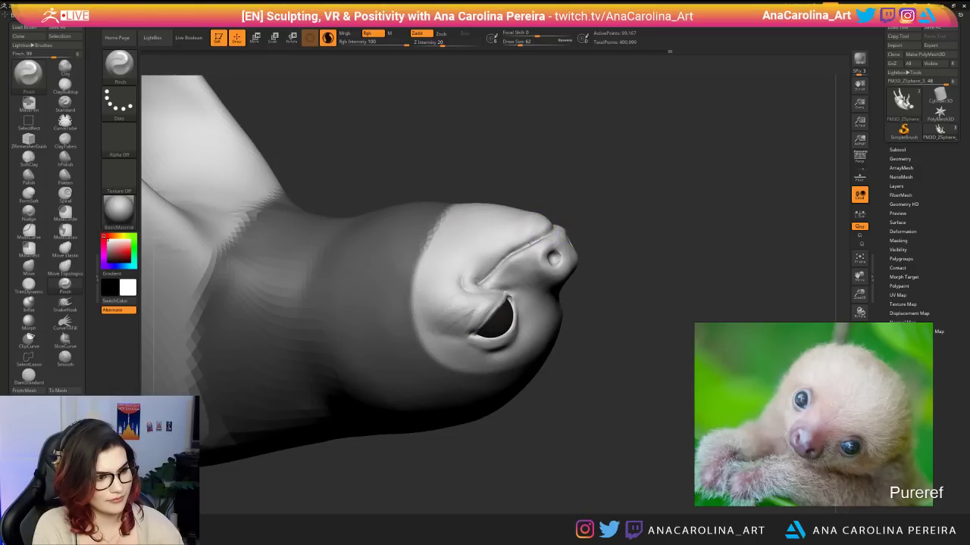
{"action": "key", "text": "shift"}
{"action": "left_click_drag", "start_coordinate": [534, 230], "coordinate": [499, 263]}
{"action": "key", "text": "backslash"}
Isolate the mouth and nose part of the head mesh and turn on double-sided display.
{"action": "mouse_move", "coordinate": [628, 253]}
{"action": "left_mouse_down"}
{"action": "mouse_move", "coordinate": [479, 269]}
{"action": "mouse_move", "coordinate": [462, 321]}
{"action": "mouse_move", "coordinate": [580, 250]}
{"action": "mouse_move", "coordinate": [581, 180]}
{"action": "left_mouse_up"}
{"action": "mouse_move", "coordinate": [570, 128]}
{"action": "left_mouse_down", "text": "ctrl+shift"}
{"action": "mouse_move", "coordinate": [470, 326]}
{"action": "mouse_move", "coordinate": [538, 238]}
{"action": "mouse_move", "coordinate": [621, 194]}
{"action": "left_mouse_up", "text": "ctrl+shift"}
{"action": "left_click_drag", "start_coordinate": [526, 140], "coordinate": [462, 317]}
{"action": "left_click", "coordinate": [576, 194], "text": "ctrl+shift"}
{"action": "left_click_drag", "start_coordinate": [549, 193], "coordinate": [528, 95]}
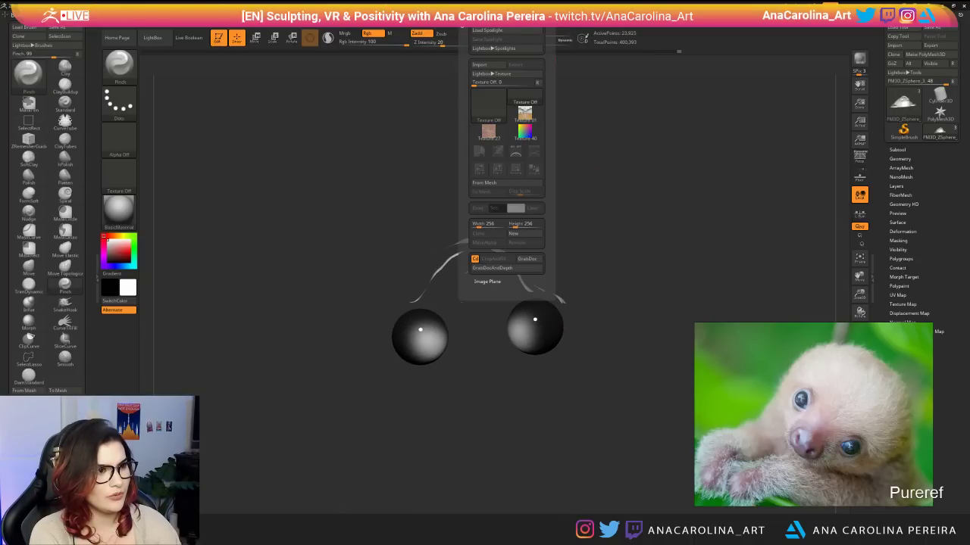
{"action": "mouse_move", "coordinate": [487, 15]}
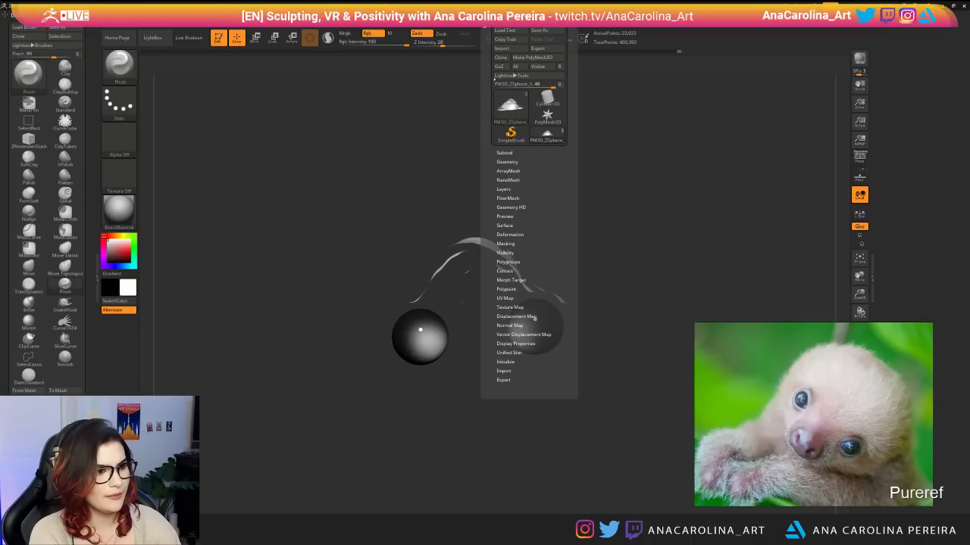
{"action": "left_click", "coordinate": [509, 344]}
{"action": "left_click", "coordinate": [510, 368]}
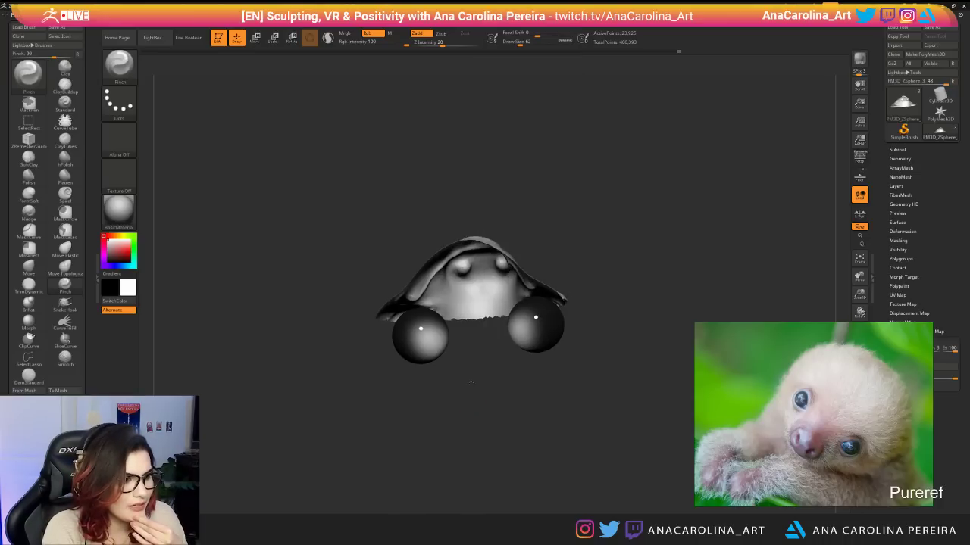
Tighten the lip crease on the isolated mouth with the Pinch brush at draw size 46 and focal shift 57.
{"action": "left_click_drag", "start_coordinate": [472, 383], "coordinate": [477, 338]}
{"action": "key", "text": "b"}
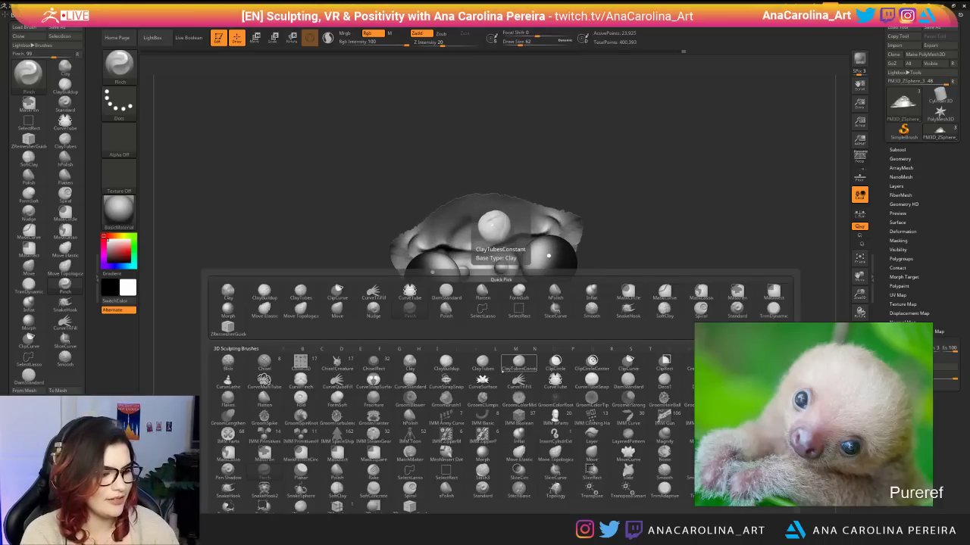
{"action": "key", "text": "Escape"}
{"action": "key", "text": "space"}
{"action": "mouse_move", "coordinate": [506, 371]}
{"action": "left_mouse_down"}
{"action": "mouse_move", "coordinate": [545, 384]}
{"action": "mouse_move", "coordinate": [534, 386]}
{"action": "left_mouse_up"}
{"action": "left_click_drag", "start_coordinate": [519, 237], "coordinate": [541, 227]}
{"action": "key", "text": "space"}
{"action": "left_click_drag", "start_coordinate": [482, 284], "coordinate": [478, 284]}
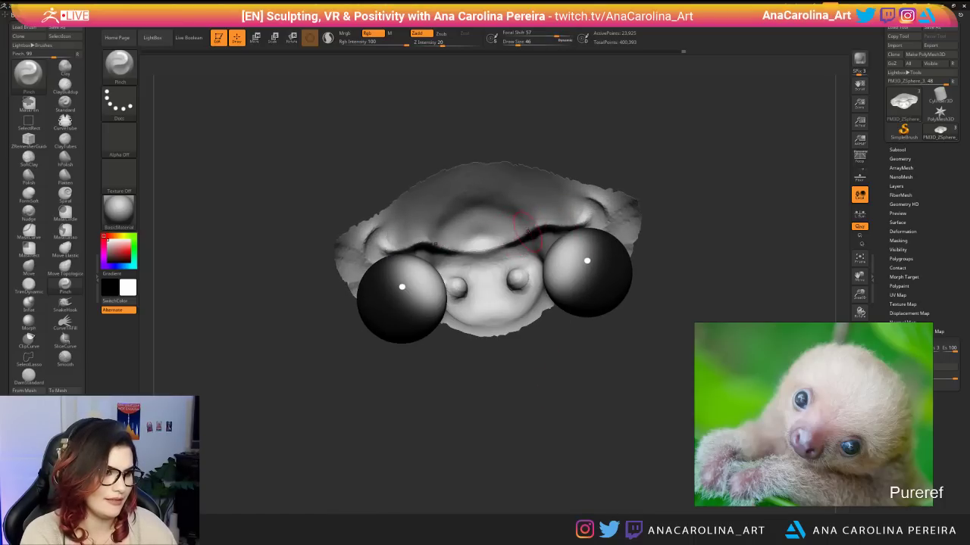
{"action": "mouse_move", "coordinate": [523, 236]}
{"action": "left_mouse_down"}
{"action": "mouse_move", "coordinate": [544, 232]}
{"action": "mouse_move", "coordinate": [482, 251]}
{"action": "left_mouse_up"}
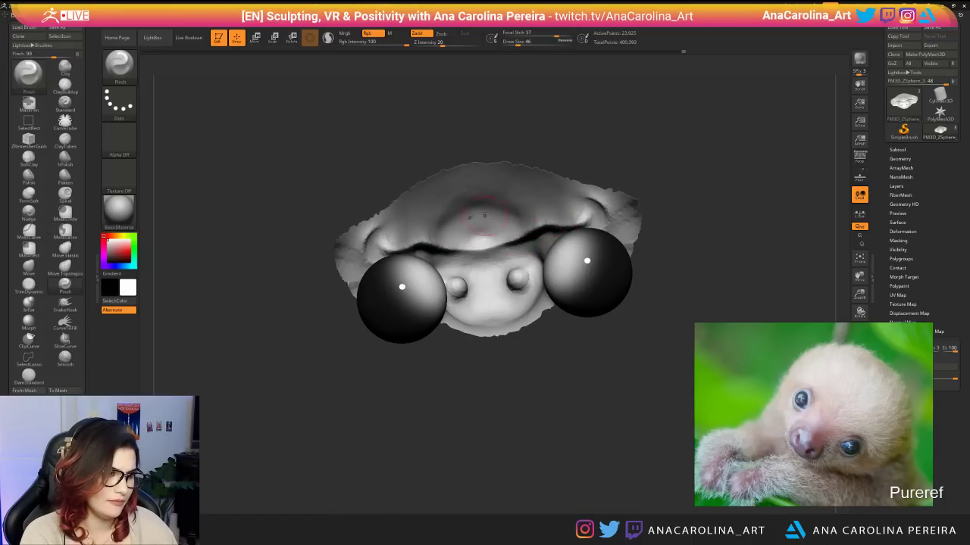
Pinch the inner lip edge at the mouth's centre and out towards its corner.
{"action": "mouse_move", "coordinate": [424, 379]}
{"action": "left_mouse_down"}
{"action": "mouse_move", "coordinate": [643, 375]}
{"action": "mouse_move", "coordinate": [432, 387]}
{"action": "left_mouse_up"}
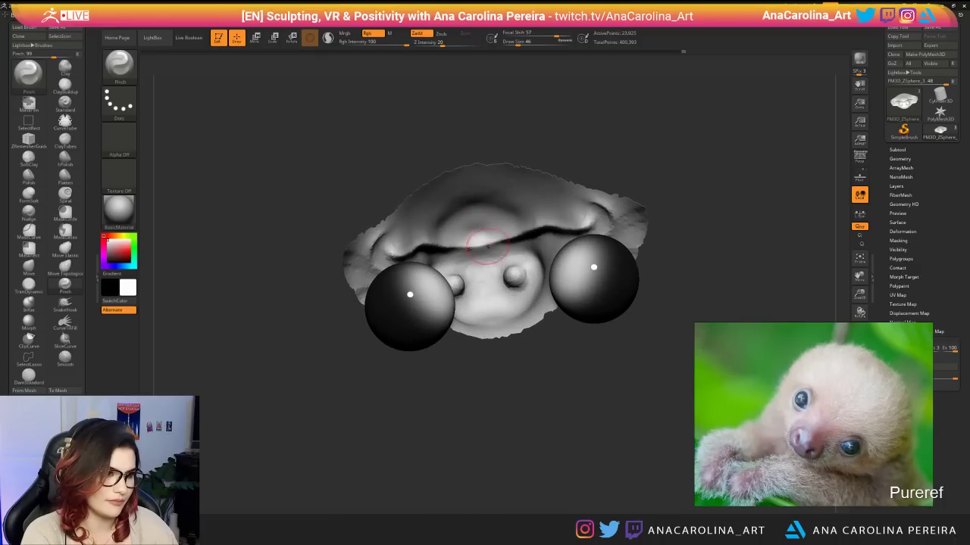
{"action": "left_click_drag", "start_coordinate": [479, 248], "coordinate": [501, 241]}
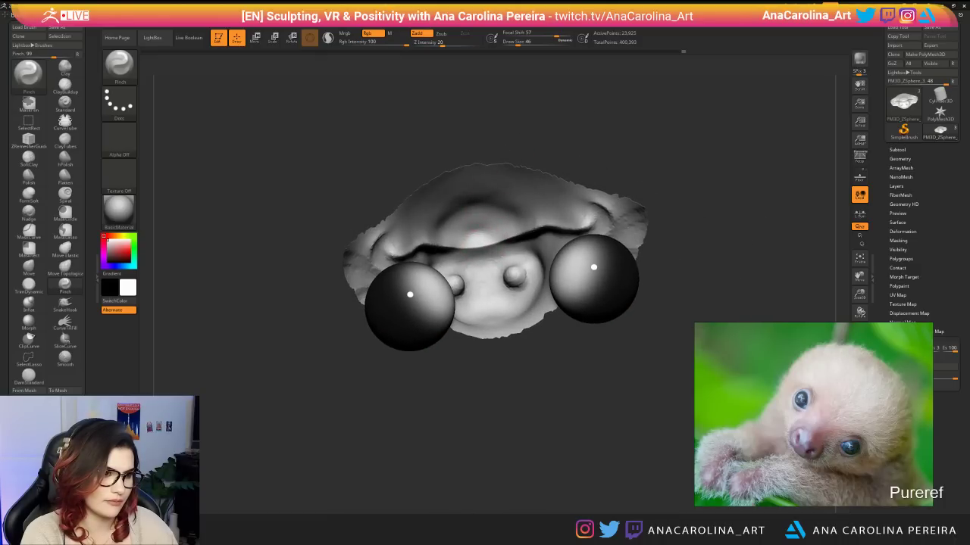
{"action": "left_click_drag", "start_coordinate": [559, 229], "coordinate": [594, 219]}
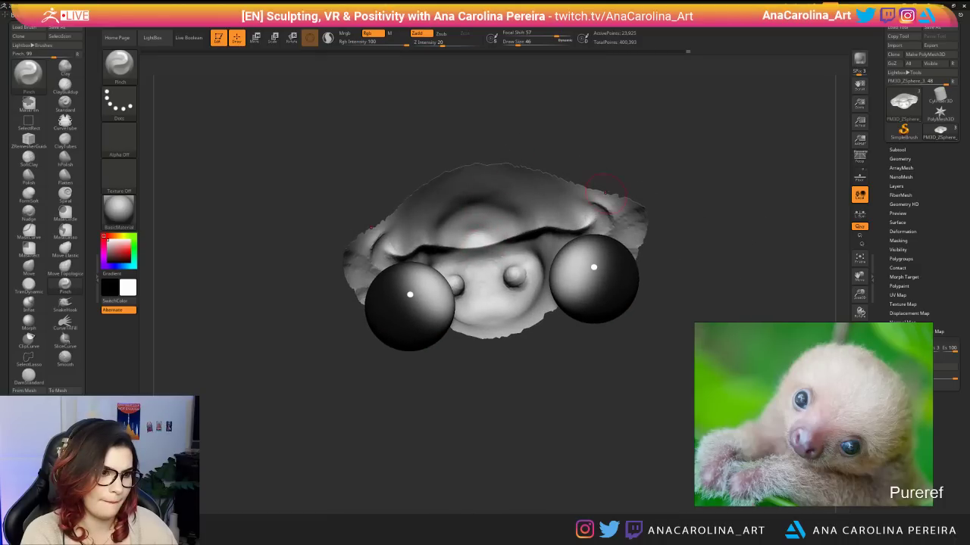
{"action": "left_click_drag", "start_coordinate": [670, 216], "coordinate": [735, 216]}
{"action": "mouse_move", "coordinate": [613, 220]}
{"action": "left_mouse_down"}
{"action": "mouse_move", "coordinate": [625, 212]}
{"action": "mouse_move", "coordinate": [556, 232]}
{"action": "left_mouse_up"}
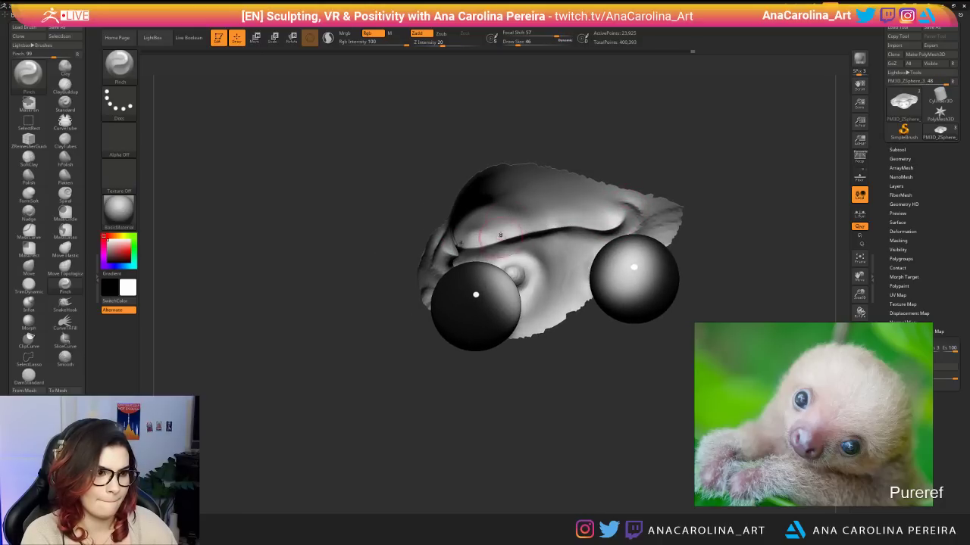
Show the whole body mesh again and smooth the front of the lower lip.
{"action": "mouse_move", "coordinate": [409, 266]}
{"action": "left_mouse_down"}
{"action": "mouse_move", "coordinate": [421, 379]}
{"action": "mouse_move", "coordinate": [531, 318]}
{"action": "left_mouse_up"}
{"action": "mouse_move", "coordinate": [584, 413]}
{"action": "left_mouse_down", "text": "alt"}
{"action": "mouse_move", "coordinate": [580, 311]}
{"action": "mouse_move", "coordinate": [584, 425]}
{"action": "mouse_move", "coordinate": [558, 260]}
{"action": "mouse_move", "coordinate": [627, 452]}
{"action": "mouse_move", "coordinate": [666, 435]}
{"action": "left_mouse_up", "text": "alt"}
{"action": "left_click_drag", "start_coordinate": [660, 396], "coordinate": [629, 394]}
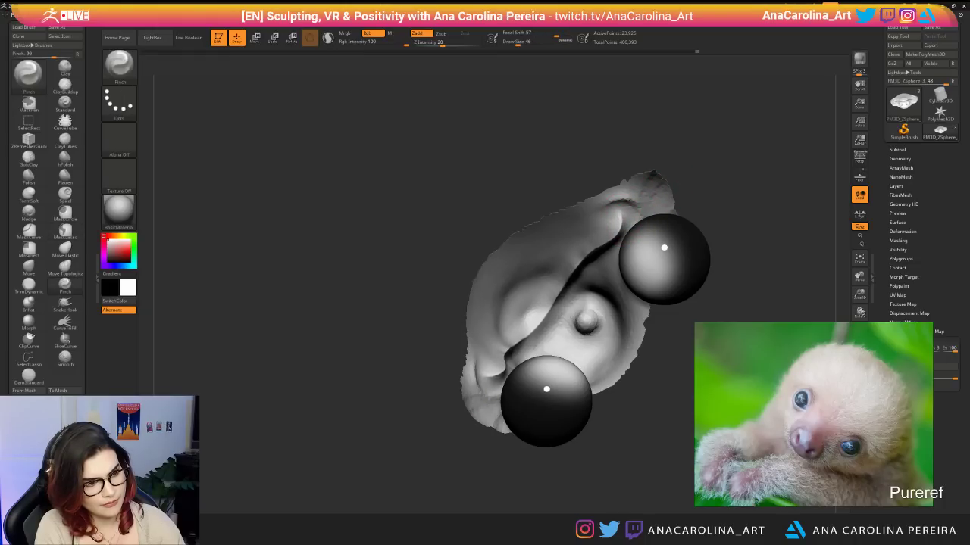
{"action": "mouse_move", "coordinate": [541, 322]}
{"action": "right_mouse_down"}
{"action": "mouse_move", "coordinate": [574, 359]}
{"action": "mouse_move", "coordinate": [584, 325]}
{"action": "mouse_move", "coordinate": [666, 326]}
{"action": "mouse_move", "coordinate": [666, 379]}
{"action": "right_mouse_up"}
{"action": "key", "text": "ctrl+shift"}
{"action": "left_click", "coordinate": [584, 387], "text": "ctrl+shift"}
{"action": "key", "text": "shift"}
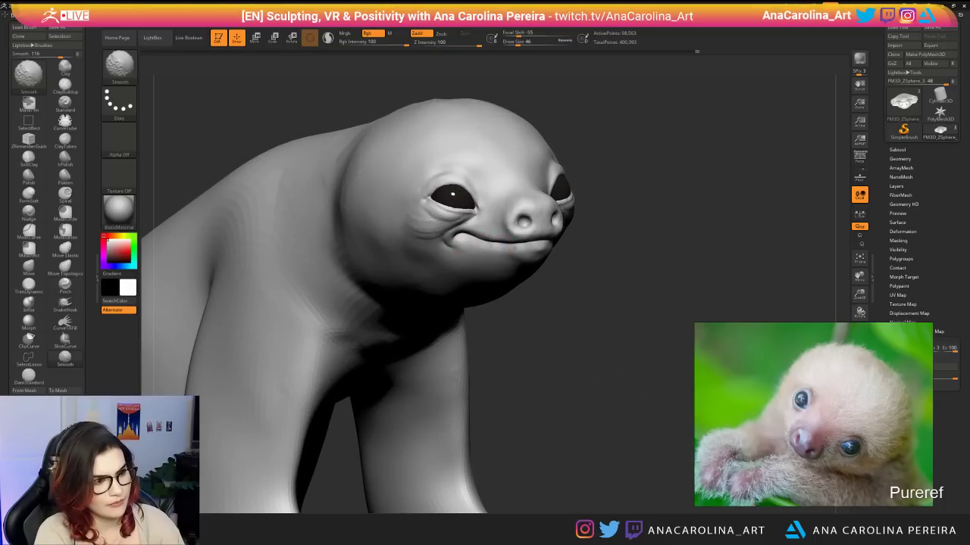
{"action": "left_click_drag", "start_coordinate": [547, 254], "coordinate": [533, 248], "text": "shift"}
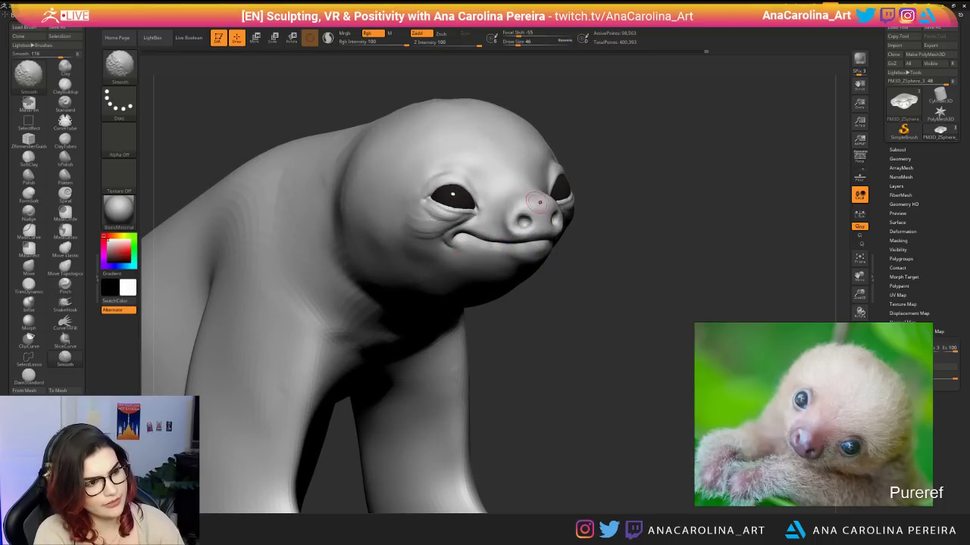
{"action": "mouse_move", "coordinate": [555, 200]}
{"action": "right_mouse_down", "text": "ctrl"}
{"action": "mouse_move", "coordinate": [554, 140]}
{"action": "mouse_move", "coordinate": [454, 140]}
{"action": "mouse_move", "coordinate": [632, 205]}
{"action": "mouse_move", "coordinate": [637, 78]}
{"action": "right_mouse_up", "text": "ctrl"}
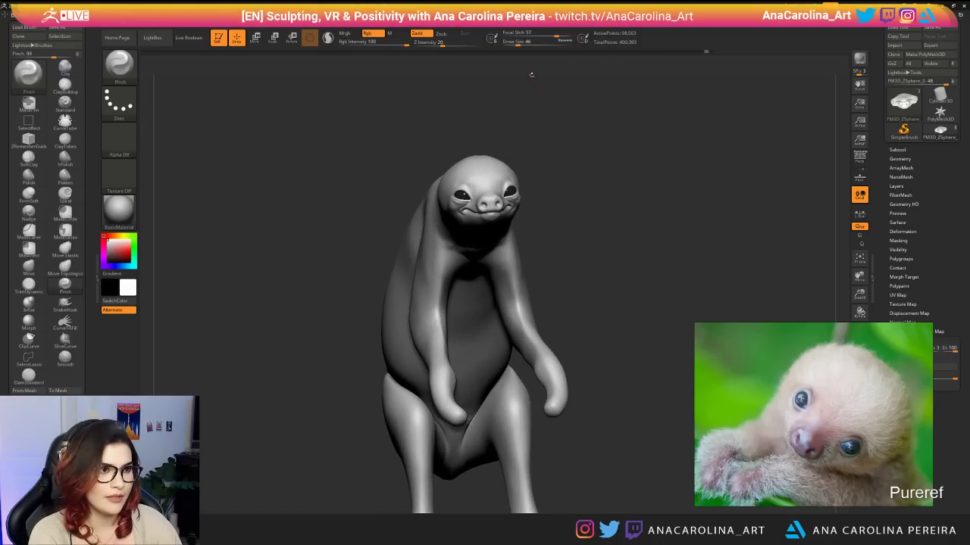
{"action": "left_click", "coordinate": [533, 16]}
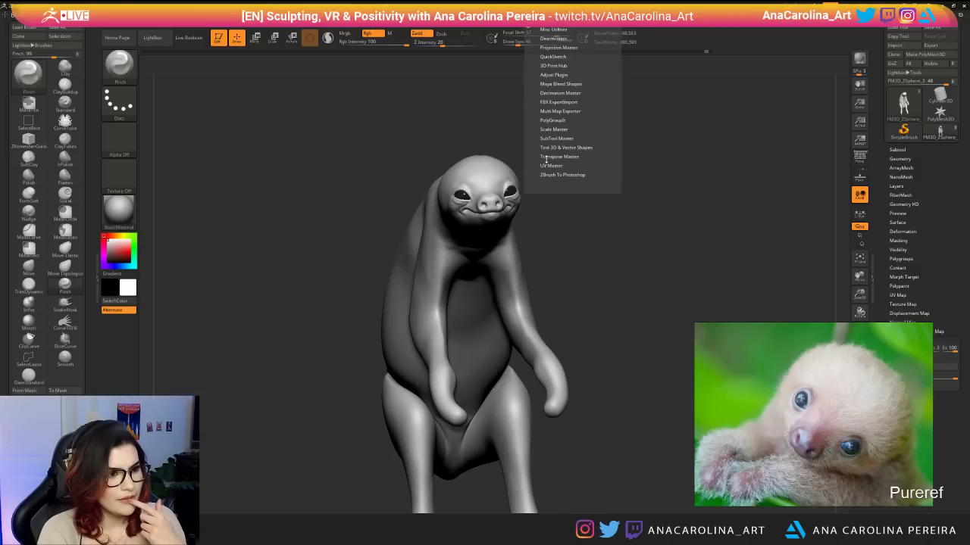
{"action": "mouse_move", "coordinate": [489, 16]}
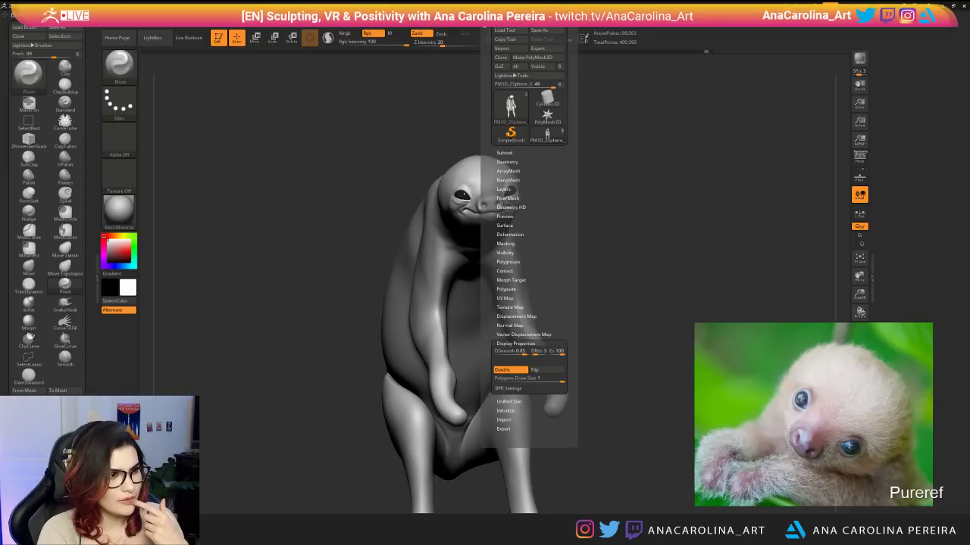
{"action": "left_click_drag", "start_coordinate": [630, 272], "coordinate": [633, 303]}
{"action": "left_click_drag", "start_coordinate": [796, 163], "coordinate": [732, 158]}
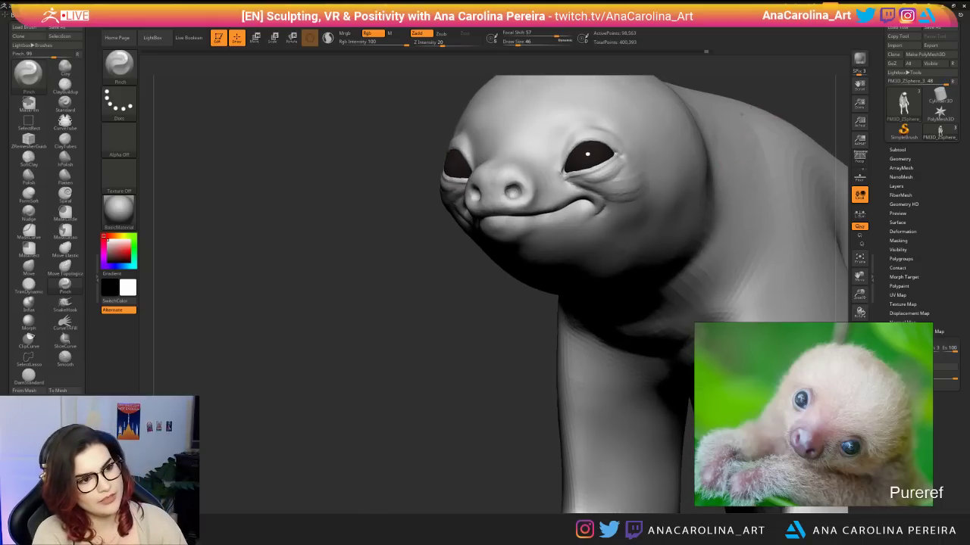
Compare the face with an earlier undo-history state and return to the latest one.
{"action": "mouse_move", "coordinate": [795, 99]}
{"action": "left_mouse_down", "text": "alt"}
{"action": "mouse_move", "coordinate": [740, 128]}
{"action": "mouse_move", "coordinate": [740, 163]}
{"action": "left_mouse_up", "text": "alt"}
{"action": "mouse_move", "coordinate": [740, 123]}
{"action": "left_mouse_down", "text": "alt"}
{"action": "mouse_move", "coordinate": [693, 160]}
{"action": "mouse_move", "coordinate": [774, 106]}
{"action": "left_mouse_up", "text": "alt"}
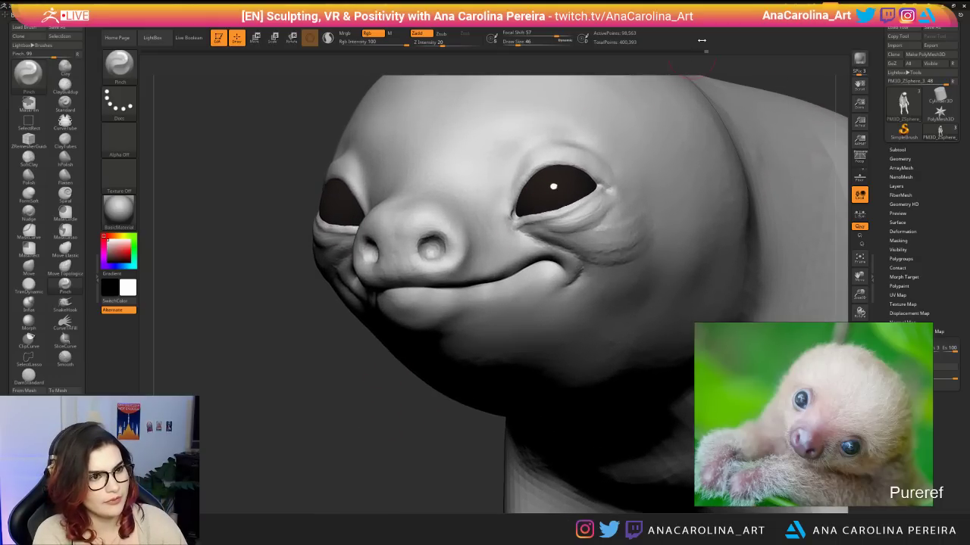
{"action": "left_click_drag", "start_coordinate": [706, 52], "coordinate": [671, 55]}
{"action": "left_click", "coordinate": [671, 55], "text": "ctrl+shift"}
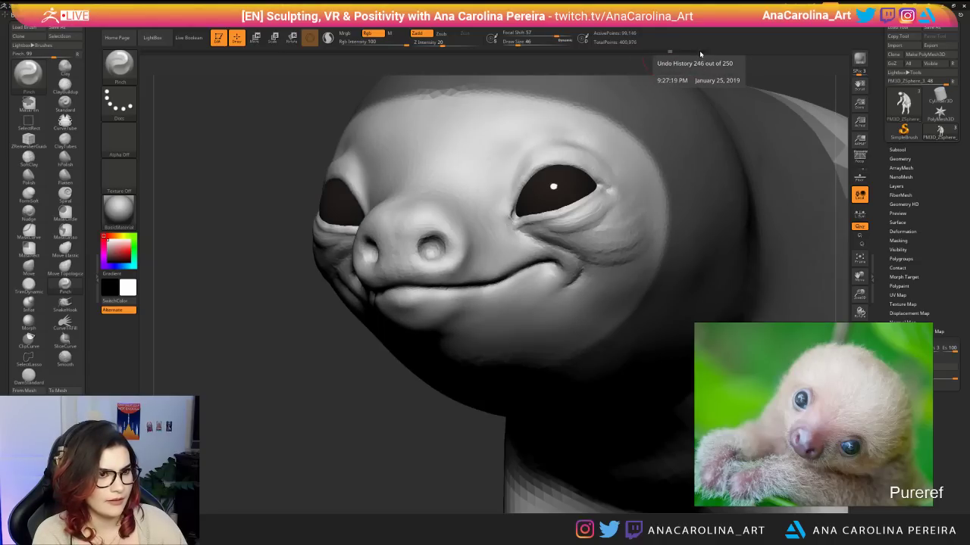
{"action": "left_click", "coordinate": [706, 52]}
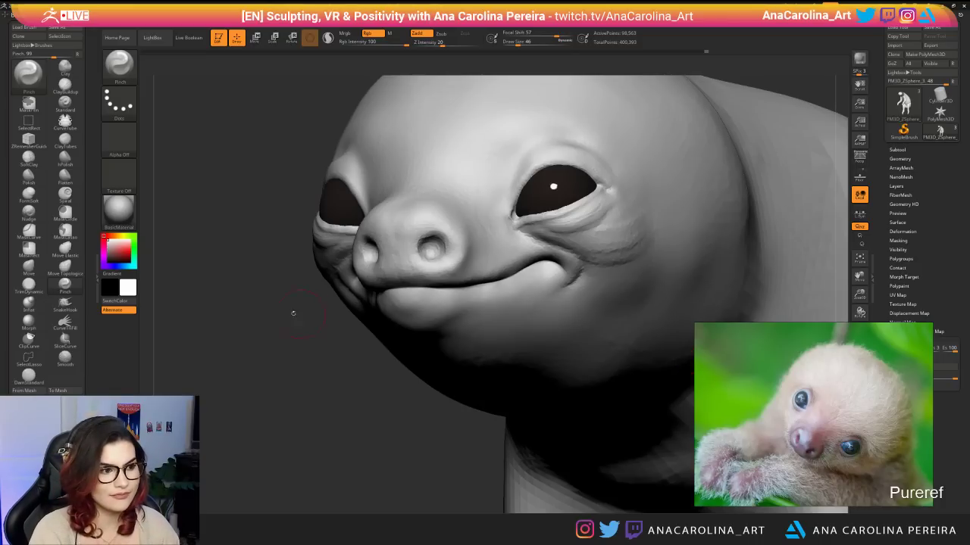
Build up the front of the lower lip with the ClayBuildup brush at draw size 71.
{"action": "left_click_drag", "start_coordinate": [293, 313], "coordinate": [296, 373]}
{"action": "mouse_move", "coordinate": [403, 394]}
{"action": "left_mouse_down", "text": "alt"}
{"action": "mouse_move", "coordinate": [510, 247]}
{"action": "mouse_move", "coordinate": [523, 300]}
{"action": "mouse_move", "coordinate": [543, 296]}
{"action": "left_mouse_up", "text": "alt"}
{"action": "left_click_drag", "start_coordinate": [602, 262], "coordinate": [545, 346], "text": "alt"}
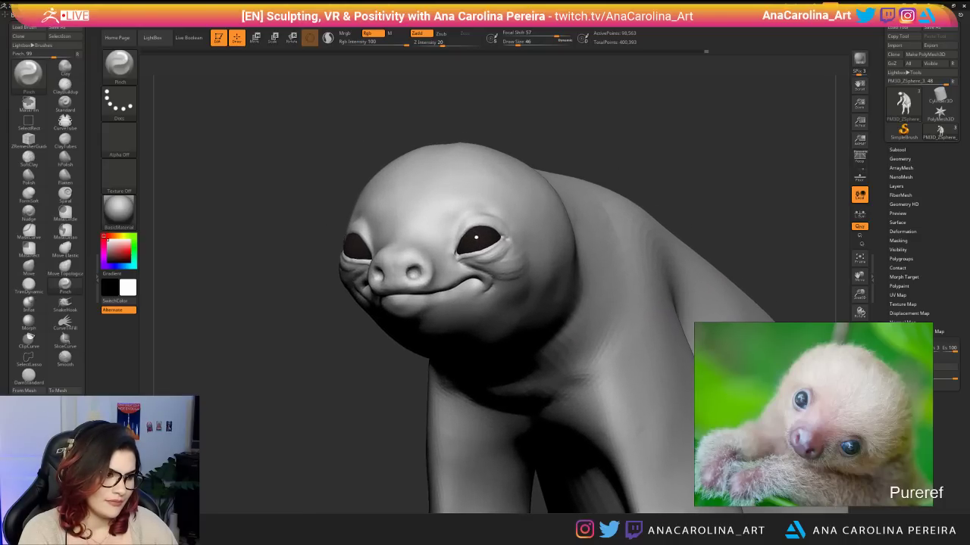
{"action": "left_click_drag", "start_coordinate": [362, 370], "coordinate": [380, 415], "text": "alt"}
{"action": "key", "text": "b"}
{"action": "key", "text": "c"}
{"action": "key", "text": "b"}
{"action": "key", "text": "space"}
{"action": "left_click_drag", "start_coordinate": [410, 328], "coordinate": [426, 327]}
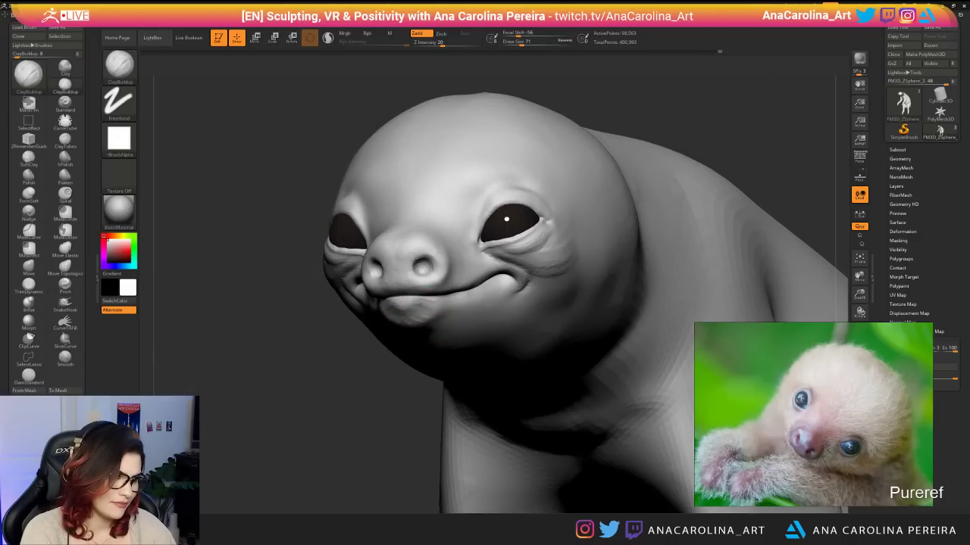
Add volume beneath the lower lip and on the chin, using ClayBuildup draw sizes 87 and 124.
{"action": "mouse_move", "coordinate": [388, 389]}
{"action": "left_mouse_down"}
{"action": "mouse_move", "coordinate": [461, 309]}
{"action": "mouse_move", "coordinate": [459, 297]}
{"action": "left_mouse_up"}
{"action": "key", "text": "space"}
{"action": "mouse_move", "coordinate": [447, 307]}
{"action": "left_mouse_down"}
{"action": "mouse_move", "coordinate": [459, 307]}
{"action": "mouse_move", "coordinate": [456, 279]}
{"action": "left_mouse_up"}
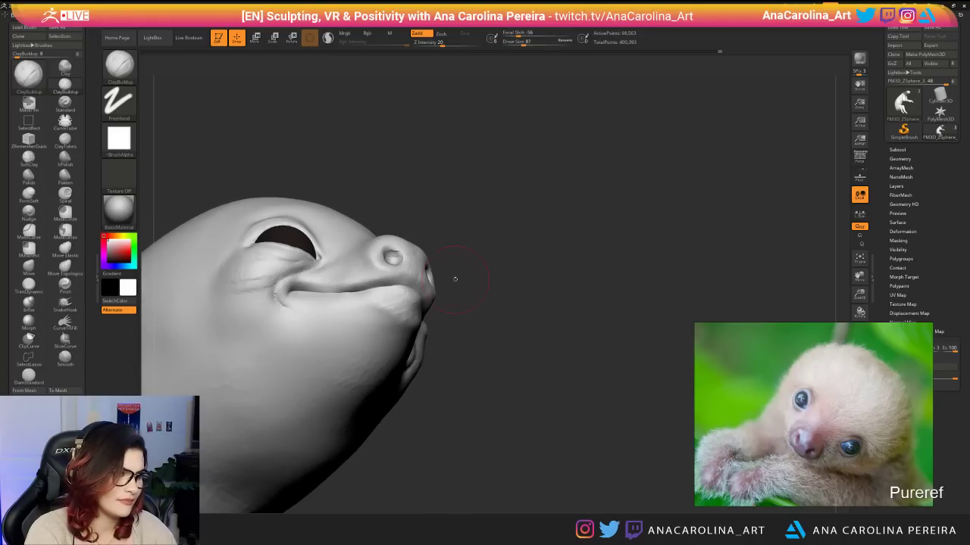
{"action": "key", "text": "space"}
{"action": "mouse_move", "coordinate": [411, 332]}
{"action": "left_mouse_down"}
{"action": "mouse_move", "coordinate": [376, 327]}
{"action": "mouse_move", "coordinate": [410, 336]}
{"action": "left_mouse_up"}
{"action": "mouse_move", "coordinate": [376, 329]}
{"action": "left_mouse_down"}
{"action": "mouse_move", "coordinate": [408, 344]}
{"action": "mouse_move", "coordinate": [391, 362]}
{"action": "left_mouse_up"}
{"action": "left_click_drag", "start_coordinate": [530, 349], "coordinate": [386, 430]}
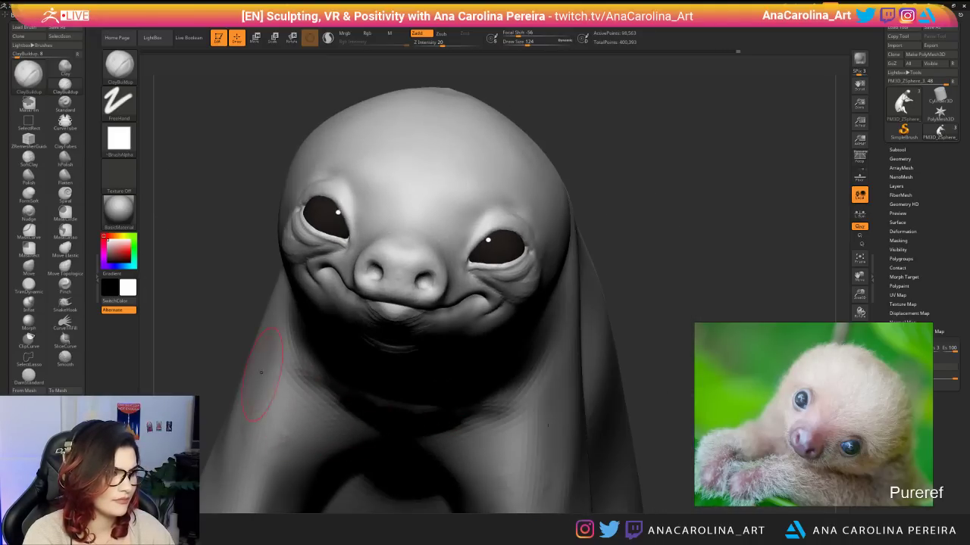
Add more clay just under the lower lip and set the draw size to 80.
{"action": "left_click_drag", "start_coordinate": [264, 372], "coordinate": [220, 354], "text": "alt"}
{"action": "left_click_drag", "start_coordinate": [416, 314], "coordinate": [404, 325]}
{"action": "key", "text": "space"}
{"action": "left_click_drag", "start_coordinate": [281, 286], "coordinate": [401, 277]}
Mask the nose, upper lip and inner eye area with the MaskLasso brush.
{"action": "key", "text": "ctrl"}
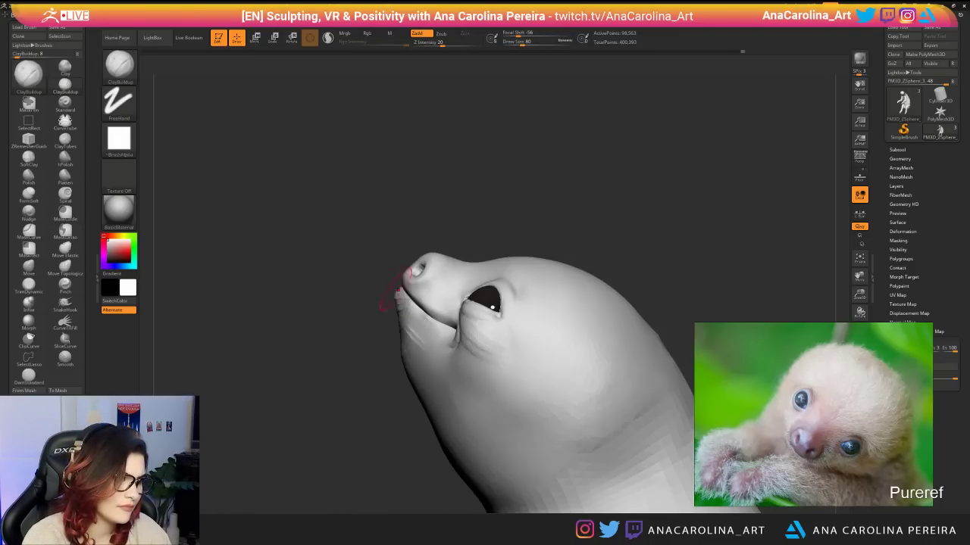
{"action": "key", "text": "ctrl+h"}
{"action": "left_click_drag", "start_coordinate": [371, 204], "coordinate": [390, 244], "text": "alt"}
{"action": "key", "text": "ctrl+h"}
{"action": "key", "text": "ctrl"}
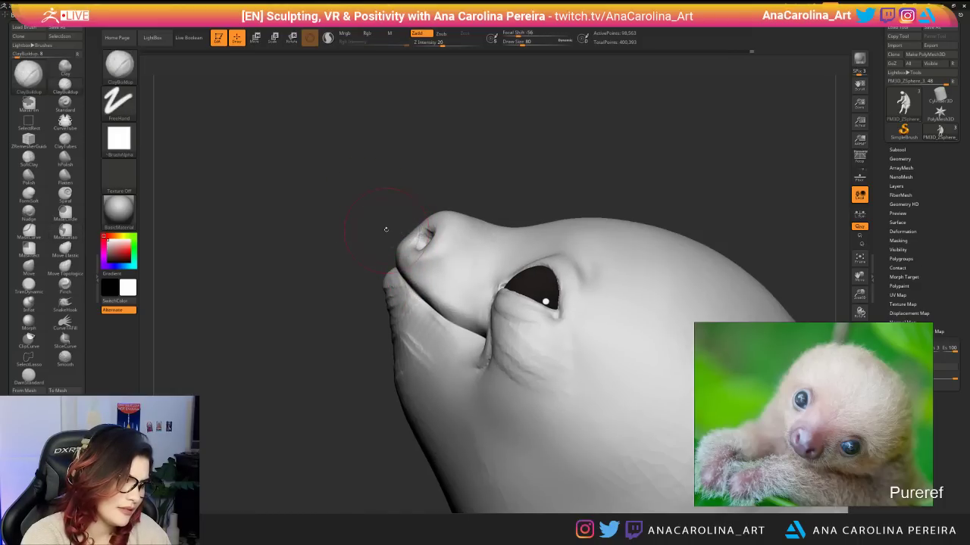
{"action": "key", "text": "ctrl"}
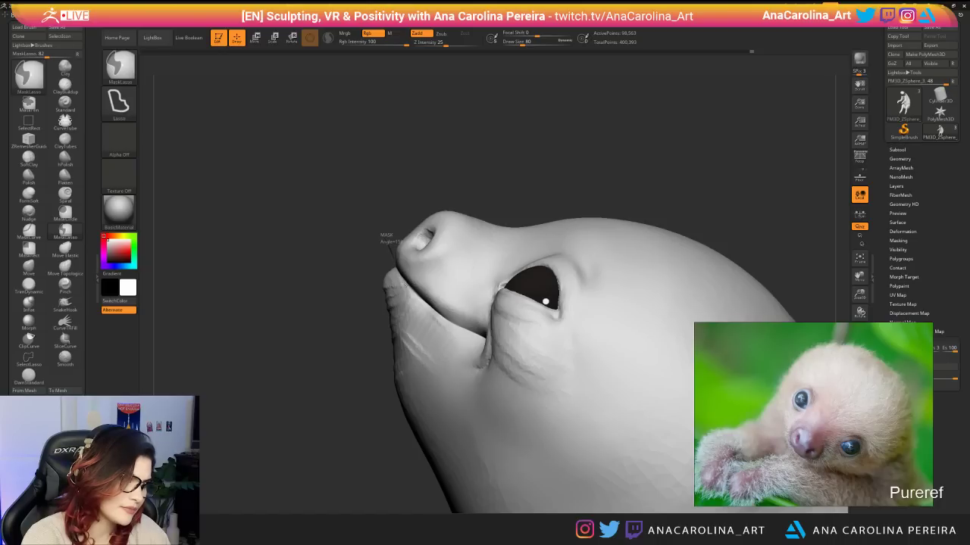
{"action": "mouse_move", "coordinate": [394, 244]}
{"action": "left_mouse_down", "text": "ctrl"}
{"action": "mouse_move", "coordinate": [401, 250]}
{"action": "mouse_move", "coordinate": [487, 99]}
{"action": "mouse_move", "coordinate": [471, 111]}
{"action": "left_mouse_up", "text": "ctrl"}
Build up the lower lip along the masked muzzle with ClayBuildup at draw size 101.
{"action": "mouse_move", "coordinate": [288, 363]}
{"action": "left_mouse_down"}
{"action": "mouse_move", "coordinate": [409, 326]}
{"action": "mouse_move", "coordinate": [553, 363]}
{"action": "mouse_move", "coordinate": [280, 379]}
{"action": "mouse_move", "coordinate": [269, 371]}
{"action": "left_mouse_up"}
{"action": "key", "text": "b"}
{"action": "key", "text": "c"}
{"action": "key", "text": "b"}
{"action": "key", "text": "space"}
{"action": "left_click_drag", "start_coordinate": [459, 322], "coordinate": [464, 322]}
{"action": "mouse_move", "coordinate": [470, 312]}
{"action": "left_mouse_down"}
{"action": "mouse_move", "coordinate": [435, 303]}
{"action": "mouse_move", "coordinate": [429, 318]}
{"action": "left_mouse_up"}
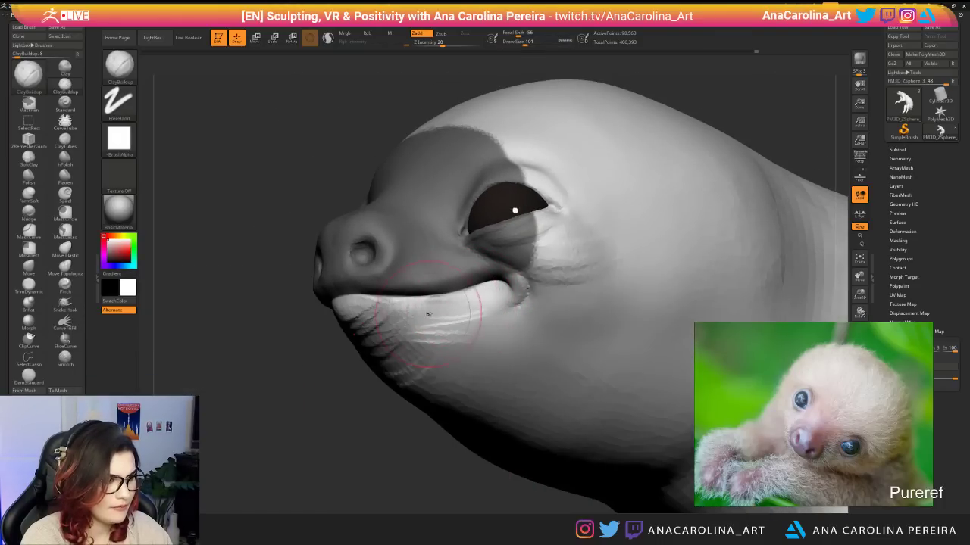
Fill out the chin and jaw below the mouth with ClayBuildup, raising the draw size to 145.
{"action": "left_click_drag", "start_coordinate": [326, 386], "coordinate": [462, 368]}
{"action": "mouse_move", "coordinate": [463, 321]}
{"action": "left_mouse_down"}
{"action": "mouse_move", "coordinate": [378, 338]}
{"action": "mouse_move", "coordinate": [351, 332]}
{"action": "left_mouse_up"}
{"action": "mouse_move", "coordinate": [515, 454]}
{"action": "left_mouse_down"}
{"action": "mouse_move", "coordinate": [450, 389]}
{"action": "mouse_move", "coordinate": [446, 409]}
{"action": "left_mouse_up"}
{"action": "key", "text": "space"}
{"action": "mouse_move", "coordinate": [422, 340]}
{"action": "left_mouse_down"}
{"action": "mouse_move", "coordinate": [402, 342]}
{"action": "mouse_move", "coordinate": [394, 365]}
{"action": "mouse_move", "coordinate": [365, 381]}
{"action": "left_mouse_up"}
{"action": "mouse_move", "coordinate": [426, 356]}
{"action": "left_mouse_down"}
{"action": "mouse_move", "coordinate": [409, 379]}
{"action": "mouse_move", "coordinate": [412, 397]}
{"action": "mouse_move", "coordinate": [479, 413]}
{"action": "left_mouse_up"}
{"action": "mouse_move", "coordinate": [712, 167]}
{"action": "left_mouse_down"}
{"action": "mouse_move", "coordinate": [747, 217]}
{"action": "mouse_move", "coordinate": [656, 216]}
{"action": "mouse_move", "coordinate": [631, 296]}
{"action": "mouse_move", "coordinate": [643, 268]}
{"action": "mouse_move", "coordinate": [517, 311]}
{"action": "left_mouse_up"}
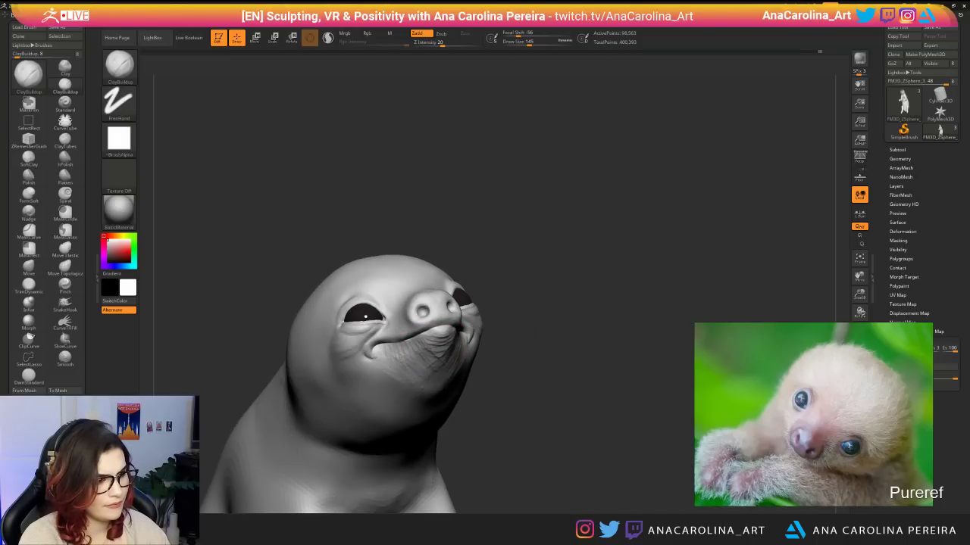
Turn on Sculptris Pro for further work on the head.
{"action": "key", "text": "shift"}
{"action": "left_click_drag", "start_coordinate": [606, 318], "coordinate": [503, 396]}
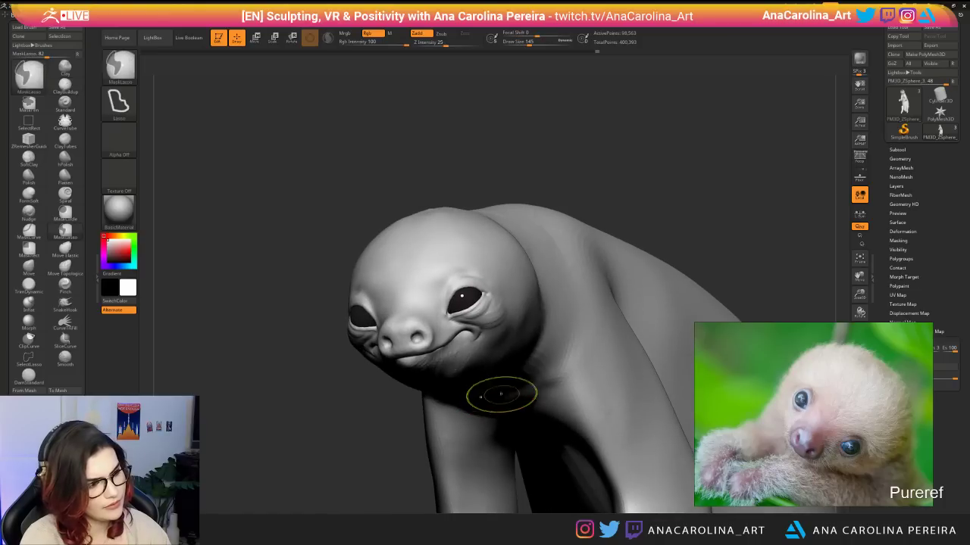
{"action": "key", "text": "backslash"}
{"action": "mouse_move", "coordinate": [317, 436]}
{"action": "left_mouse_down"}
{"action": "mouse_move", "coordinate": [455, 415]}
{"action": "mouse_move", "coordinate": [402, 383]}
{"action": "left_mouse_up"}
{"action": "key", "text": "shift"}
{"action": "key", "text": "ctrl"}
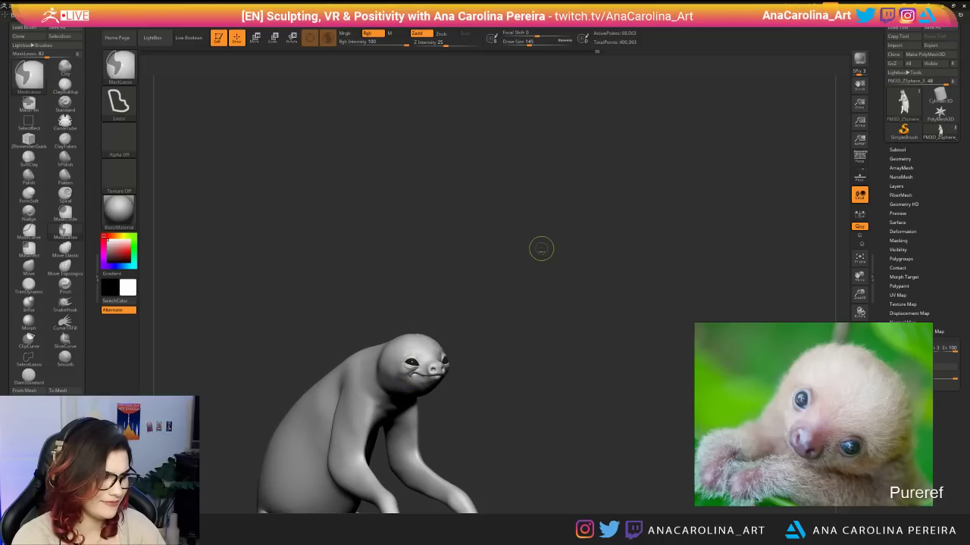
Undo the last edits back to the masked muzzle.
{"action": "key", "text": "ctrl+z"}
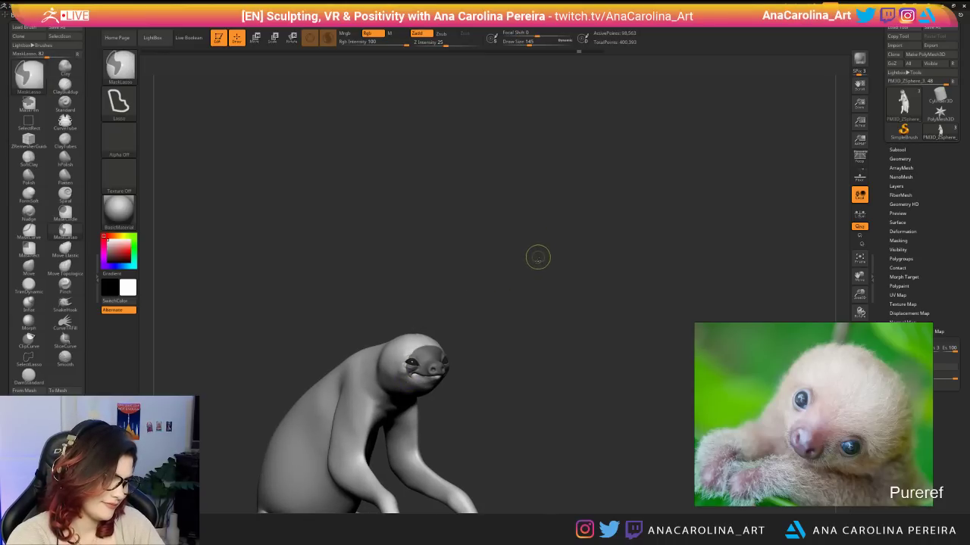
{"action": "left_click_drag", "start_coordinate": [545, 288], "coordinate": [540, 322]}
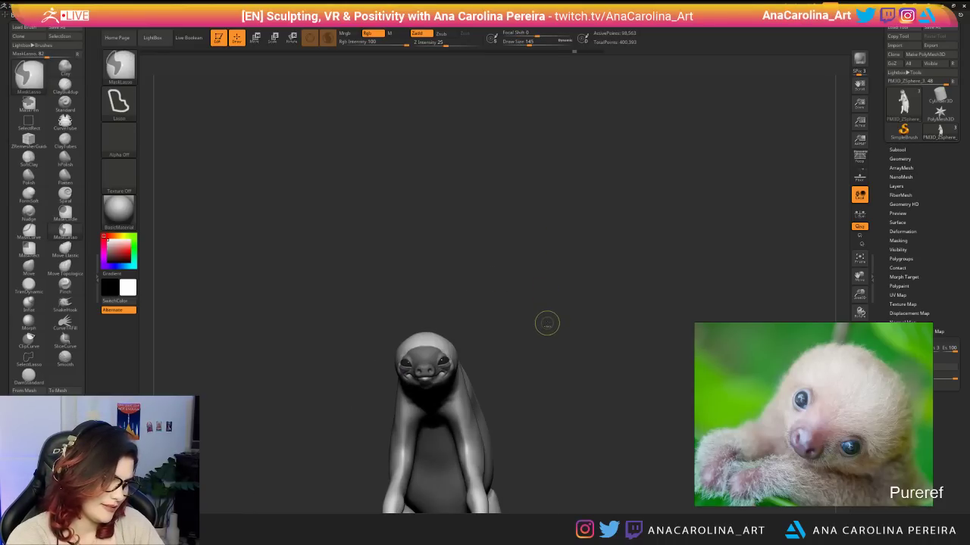
{"action": "left_click_drag", "start_coordinate": [647, 158], "coordinate": [658, 351], "text": "alt"}
{"action": "mouse_move", "coordinate": [616, 254]}
{"action": "left_mouse_down"}
{"action": "mouse_move", "coordinate": [566, 57]}
{"action": "mouse_move", "coordinate": [535, 46]}
{"action": "left_mouse_up"}
{"action": "mouse_move", "coordinate": [555, 110]}
{"action": "right_mouse_down"}
{"action": "mouse_move", "coordinate": [524, 206]}
{"action": "mouse_move", "coordinate": [539, 227]}
{"action": "right_mouse_up"}
Smooth the lower lip and chin with the Smooth brush at draw size 68.
{"action": "mouse_move", "coordinate": [476, 326]}
{"action": "left_mouse_down", "text": "shift"}
{"action": "mouse_move", "coordinate": [459, 332]}
{"action": "mouse_move", "coordinate": [472, 332]}
{"action": "left_mouse_up", "text": "shift"}
{"action": "left_click", "coordinate": [476, 369]}
{"action": "key", "text": "ctrl+z"}
{"action": "key", "text": "space"}
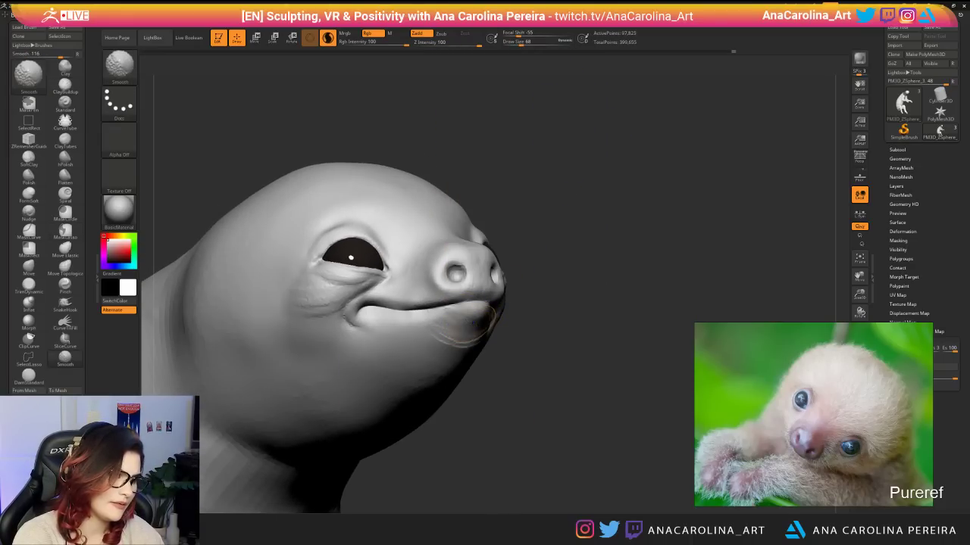
{"action": "key", "text": "shift"}
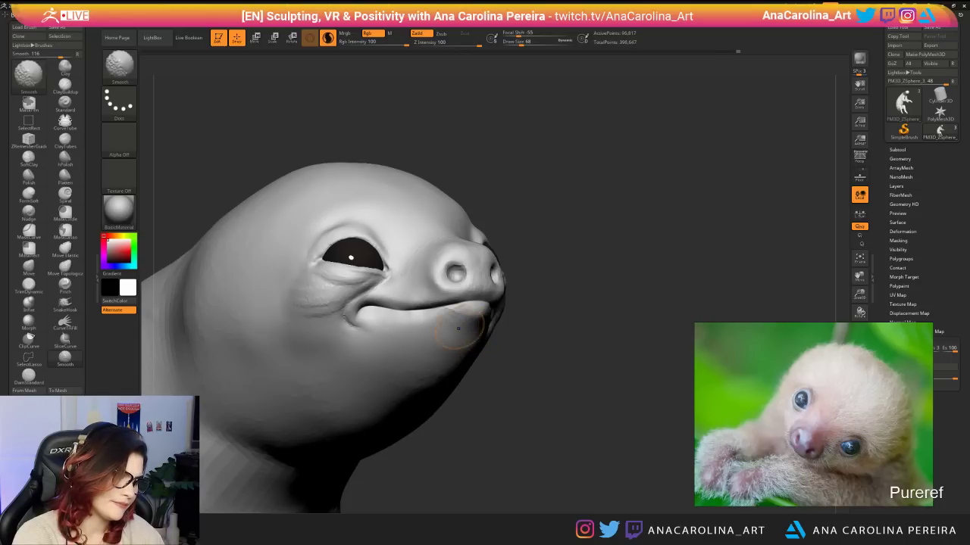
{"action": "left_click_drag", "start_coordinate": [591, 424], "coordinate": [462, 436]}
{"action": "key", "text": "shift"}
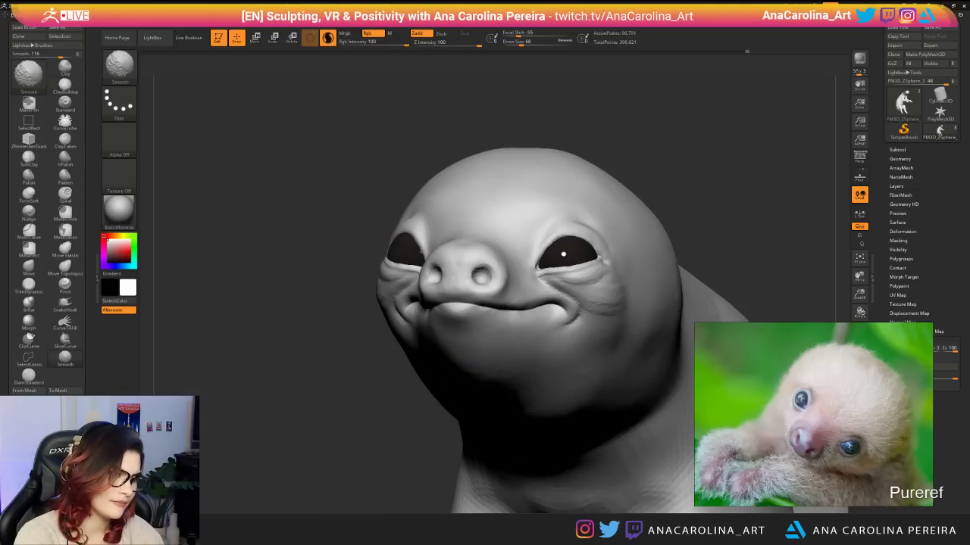
Examine the sloth's head and whole body from below and from the side.
{"action": "mouse_move", "coordinate": [333, 447]}
{"action": "left_mouse_down"}
{"action": "mouse_move", "coordinate": [476, 461]}
{"action": "mouse_move", "coordinate": [475, 393]}
{"action": "mouse_move", "coordinate": [409, 387]}
{"action": "mouse_move", "coordinate": [399, 359]}
{"action": "mouse_move", "coordinate": [568, 434]}
{"action": "mouse_move", "coordinate": [631, 488]}
{"action": "mouse_move", "coordinate": [515, 479]}
{"action": "mouse_move", "coordinate": [530, 474]}
{"action": "mouse_move", "coordinate": [534, 504]}
{"action": "left_mouse_up"}
{"action": "left_click_drag", "start_coordinate": [519, 400], "coordinate": [621, 389]}
{"action": "right_click_drag", "start_coordinate": [606, 473], "coordinate": [589, 412], "text": "ctrl"}
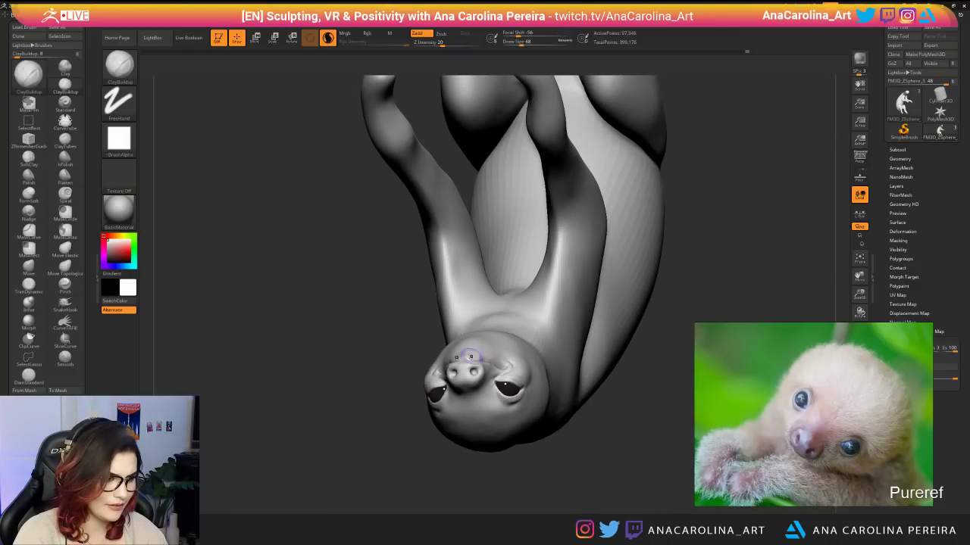
{"action": "right_click_drag", "start_coordinate": [473, 355], "coordinate": [576, 363]}
{"action": "right_click_drag", "start_coordinate": [576, 363], "coordinate": [564, 310], "text": "ctrl"}
{"action": "left_click_drag", "start_coordinate": [636, 379], "coordinate": [660, 387]}
{"action": "left_click_drag", "start_coordinate": [557, 398], "coordinate": [587, 448], "text": "alt"}
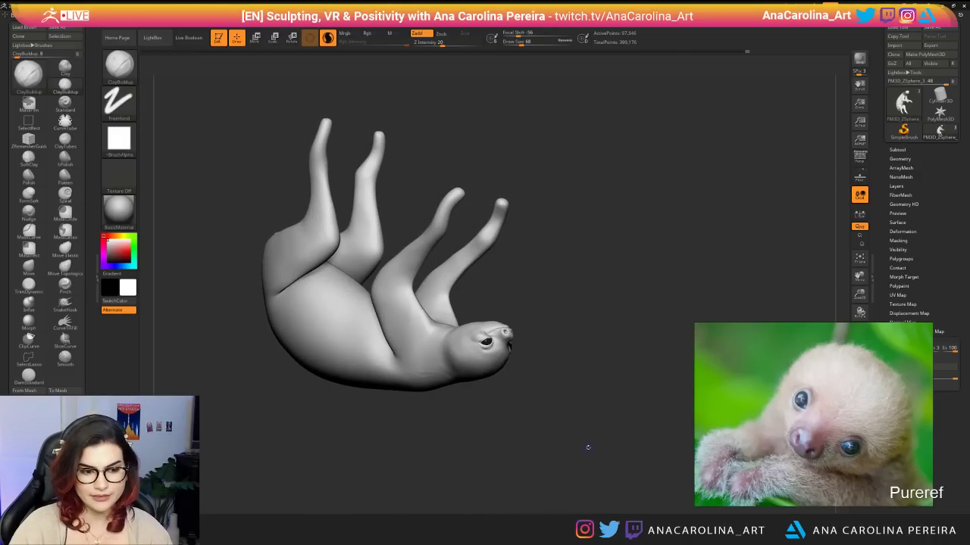
Switch to the browser's hairless sloth image results and look through the Pinterest boards for saving the baby sloth photo.
{"action": "scroll", "coordinate": [801, 463], "scroll_direction": "down", "scroll_amount": 1}
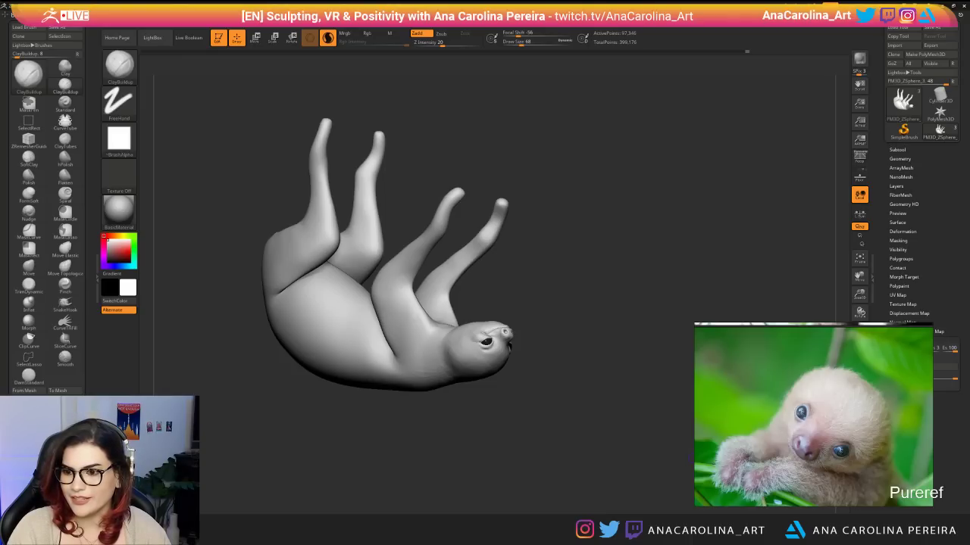
{"action": "left_click_drag", "start_coordinate": [969, 189], "coordinate": [428, 3]}
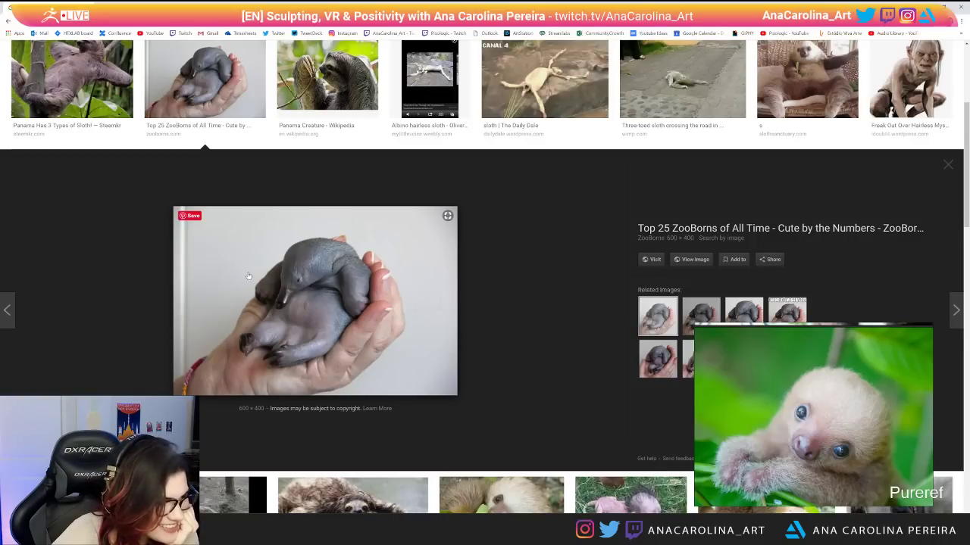
{"action": "left_click", "coordinate": [191, 216]}
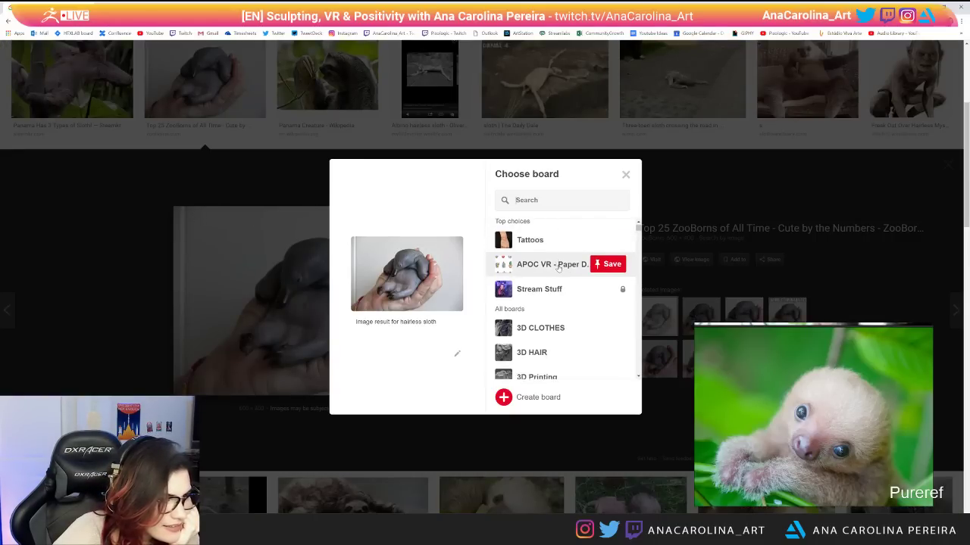
{"action": "scroll", "coordinate": [559, 268], "scroll_direction": "down", "scroll_amount": 5}
{"action": "scroll", "coordinate": [559, 268], "scroll_direction": "down", "scroll_amount": 10}
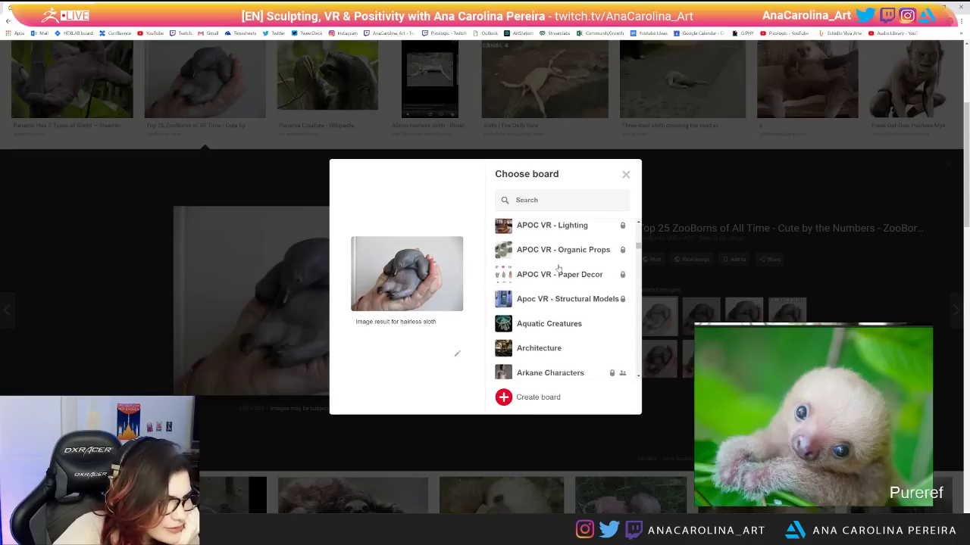
{"action": "scroll", "coordinate": [557, 266], "scroll_direction": "down", "scroll_amount": 10}
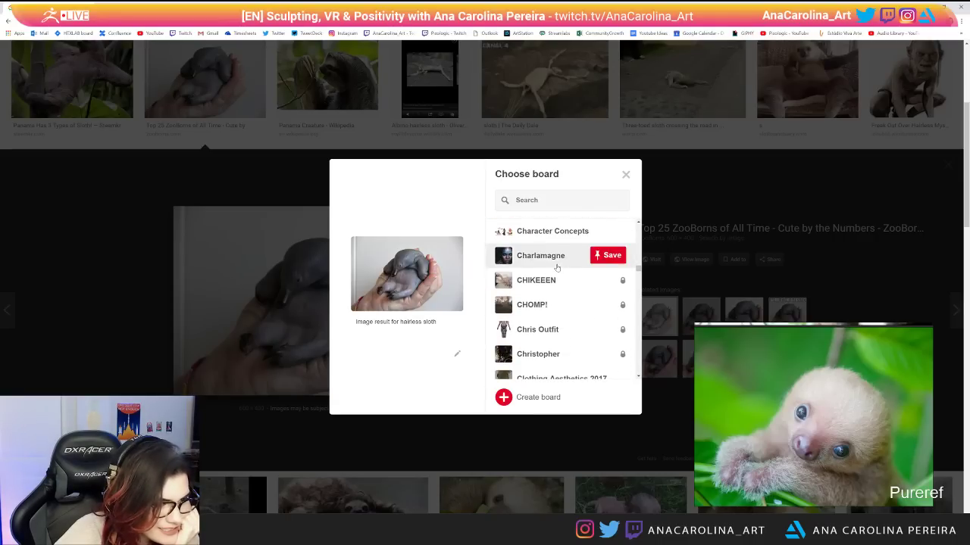
{"action": "scroll", "coordinate": [557, 265], "scroll_direction": "up", "scroll_amount": 3}
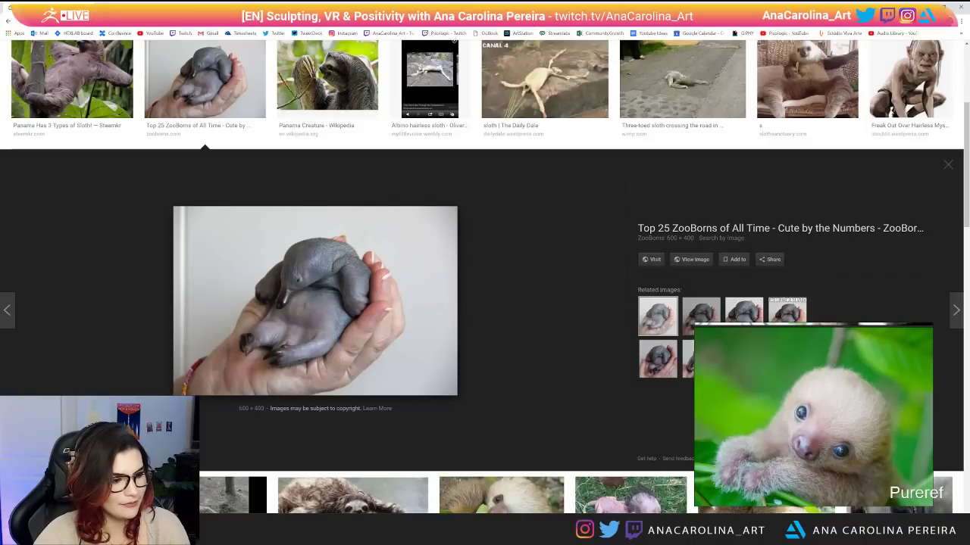
{"action": "key", "text": "alt+Tab"}
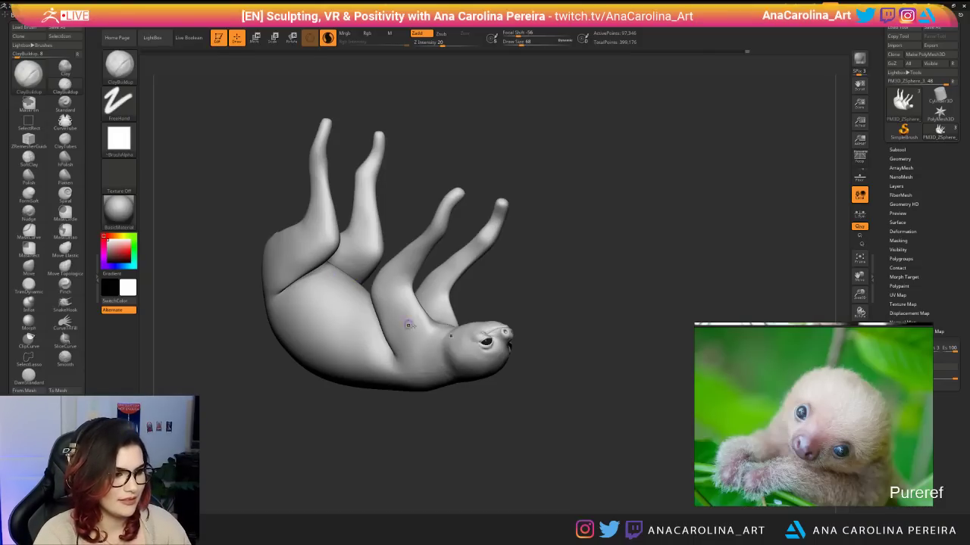
{"action": "left_click_drag", "start_coordinate": [459, 405], "coordinate": [514, 367]}
{"action": "mouse_move", "coordinate": [533, 461]}
{"action": "left_mouse_down", "text": "ctrl"}
{"action": "mouse_move", "coordinate": [476, 282]}
{"action": "mouse_move", "coordinate": [608, 361]}
{"action": "mouse_move", "coordinate": [567, 353]}
{"action": "mouse_move", "coordinate": [585, 344]}
{"action": "mouse_move", "coordinate": [569, 404]}
{"action": "mouse_move", "coordinate": [576, 393]}
{"action": "left_mouse_up", "text": "ctrl"}
{"action": "left_click", "coordinate": [632, 379], "text": "ctrl"}
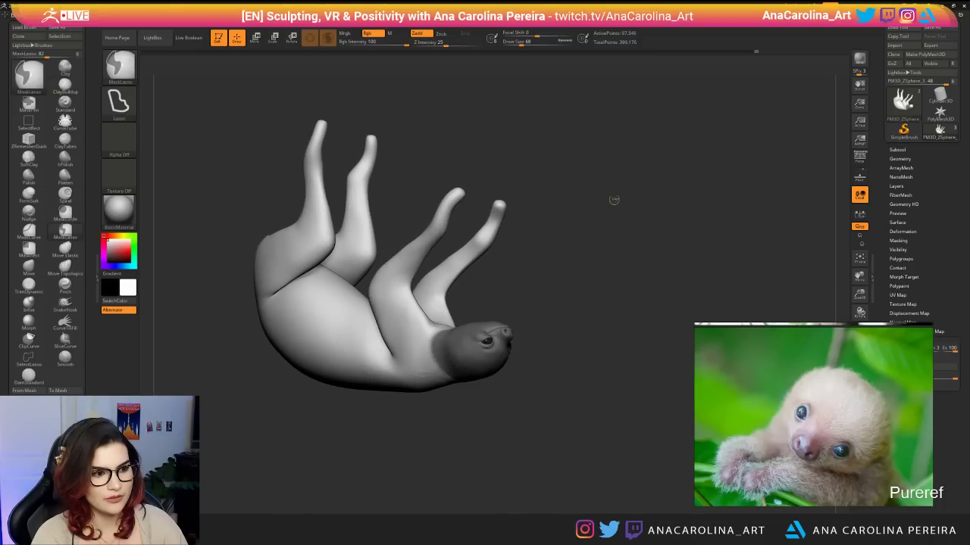
{"action": "left_click_drag", "start_coordinate": [616, 199], "coordinate": [591, 327], "text": "ctrl"}
{"action": "mouse_move", "coordinate": [581, 290]}
{"action": "left_mouse_down", "text": "ctrl"}
{"action": "mouse_move", "coordinate": [571, 284]}
{"action": "mouse_move", "coordinate": [588, 387]}
{"action": "left_mouse_up", "text": "ctrl"}
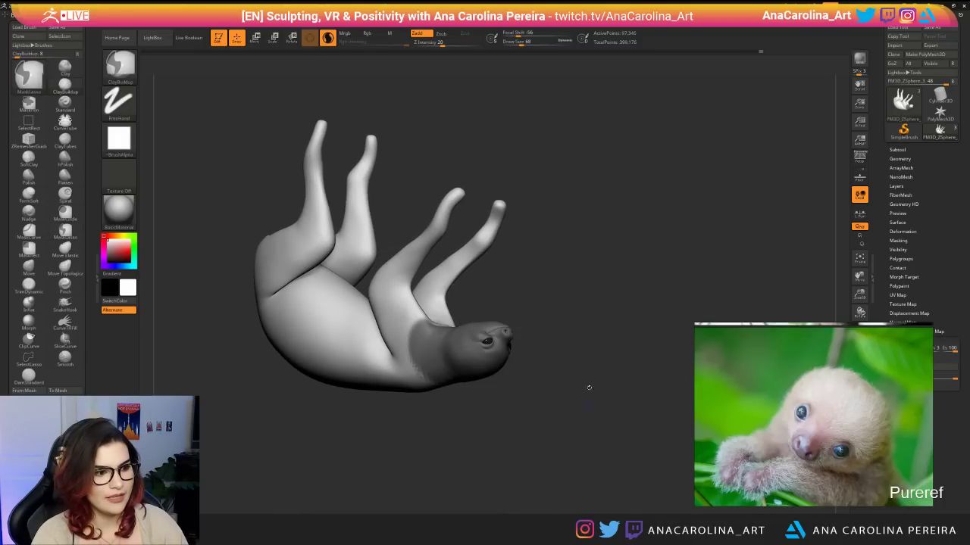
{"action": "left_click", "coordinate": [592, 251], "text": "ctrl"}
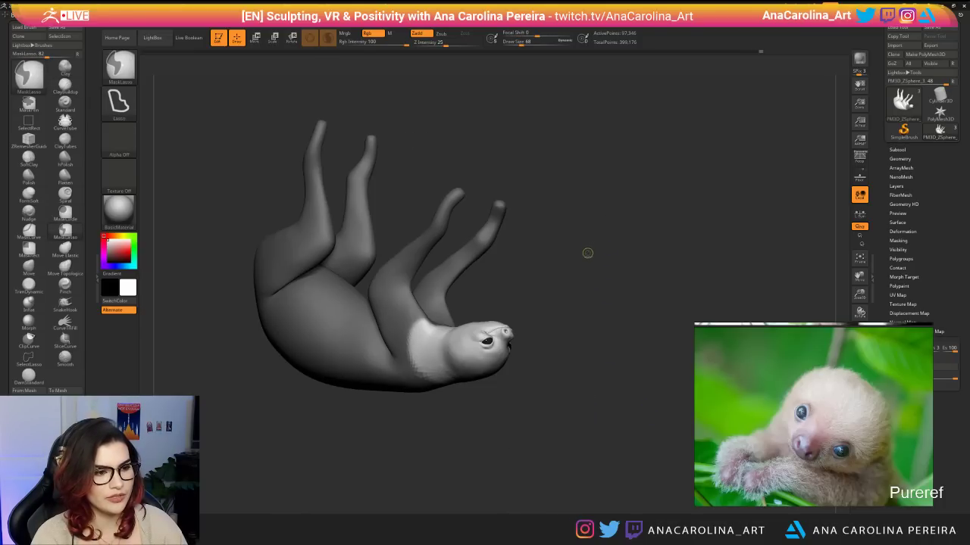
{"action": "left_click", "coordinate": [597, 254], "text": "ctrl"}
{"action": "left_click", "coordinate": [601, 254], "text": "ctrl"}
{"action": "left_click", "coordinate": [602, 253], "text": "ctrl"}
{"action": "left_click", "coordinate": [602, 253], "text": "ctrl"}
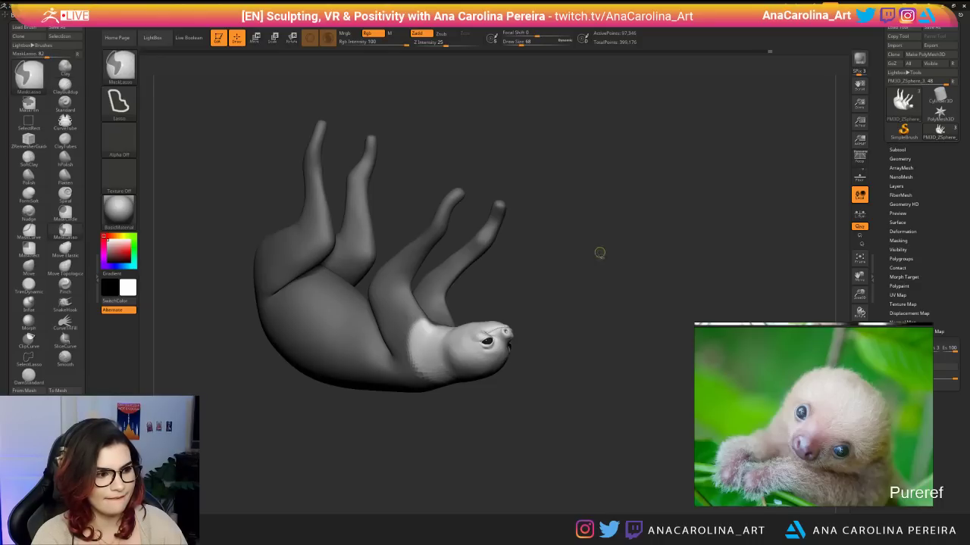
{"action": "left_click_drag", "start_coordinate": [599, 253], "coordinate": [629, 280], "text": "ctrl"}
Build up the temples and brow area beside both eyes with the ClayBuildup brush at draw sizes 207 and 177.
{"action": "left_click_drag", "start_coordinate": [713, 303], "coordinate": [612, 332]}
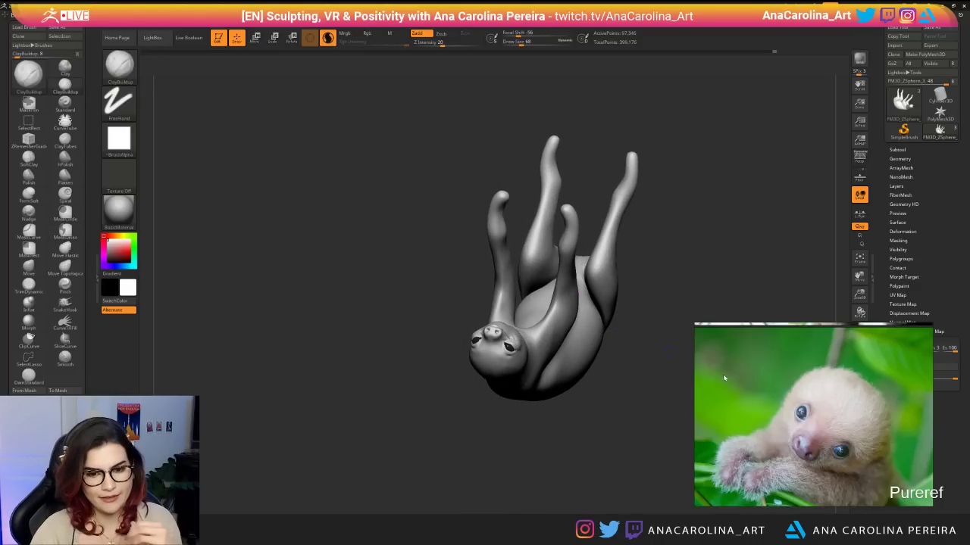
{"action": "scroll", "coordinate": [771, 370], "scroll_direction": "down", "scroll_amount": 3}
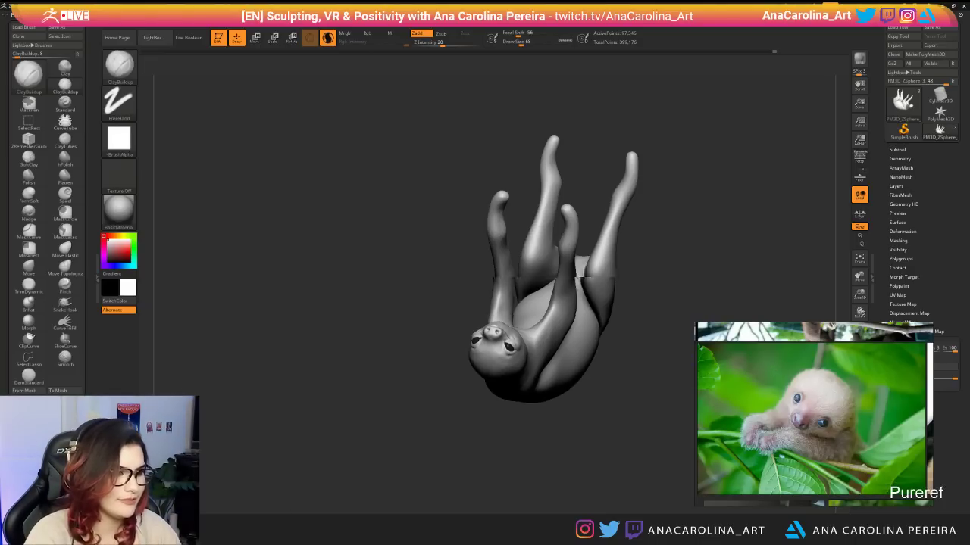
{"action": "mouse_move", "coordinate": [689, 359]}
{"action": "left_mouse_down"}
{"action": "mouse_move", "coordinate": [420, 476]}
{"action": "mouse_move", "coordinate": [515, 447]}
{"action": "left_mouse_up"}
{"action": "key", "text": "space"}
{"action": "left_click_drag", "start_coordinate": [491, 264], "coordinate": [512, 264]}
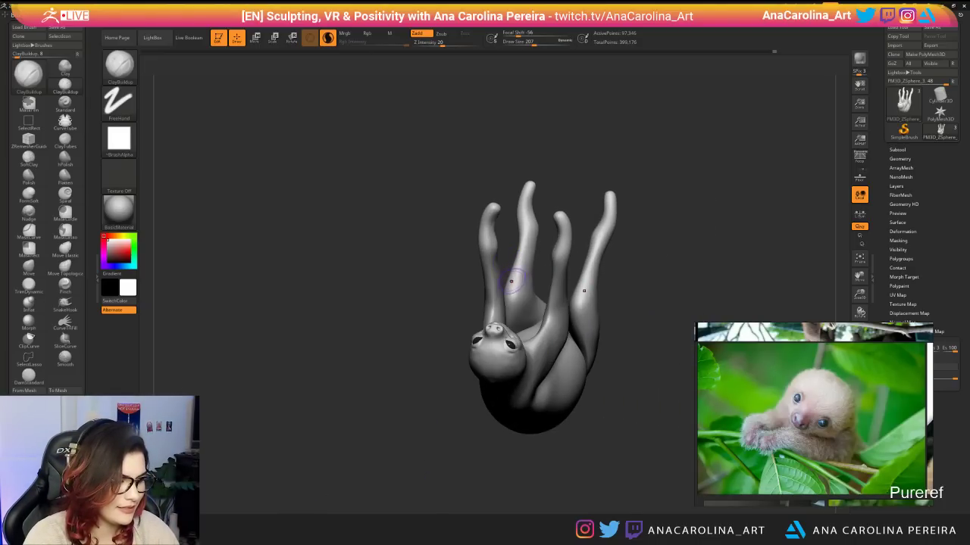
{"action": "mouse_move", "coordinate": [603, 422]}
{"action": "left_mouse_down"}
{"action": "mouse_move", "coordinate": [658, 415]}
{"action": "mouse_move", "coordinate": [658, 462]}
{"action": "left_mouse_up"}
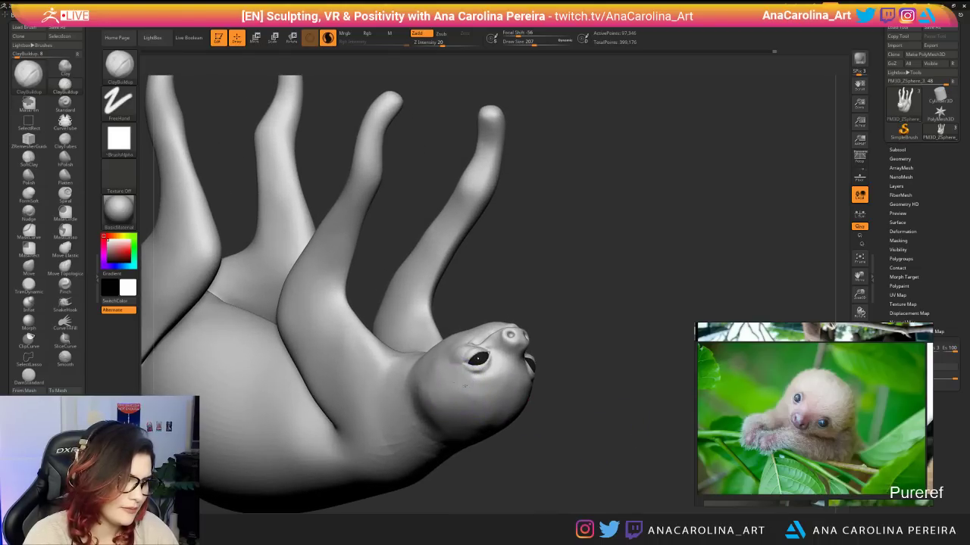
{"action": "mouse_move", "coordinate": [465, 385]}
{"action": "left_mouse_down"}
{"action": "mouse_move", "coordinate": [477, 391]}
{"action": "mouse_move", "coordinate": [458, 392]}
{"action": "mouse_move", "coordinate": [478, 396]}
{"action": "left_mouse_up"}
{"action": "left_click_drag", "start_coordinate": [590, 447], "coordinate": [493, 429]}
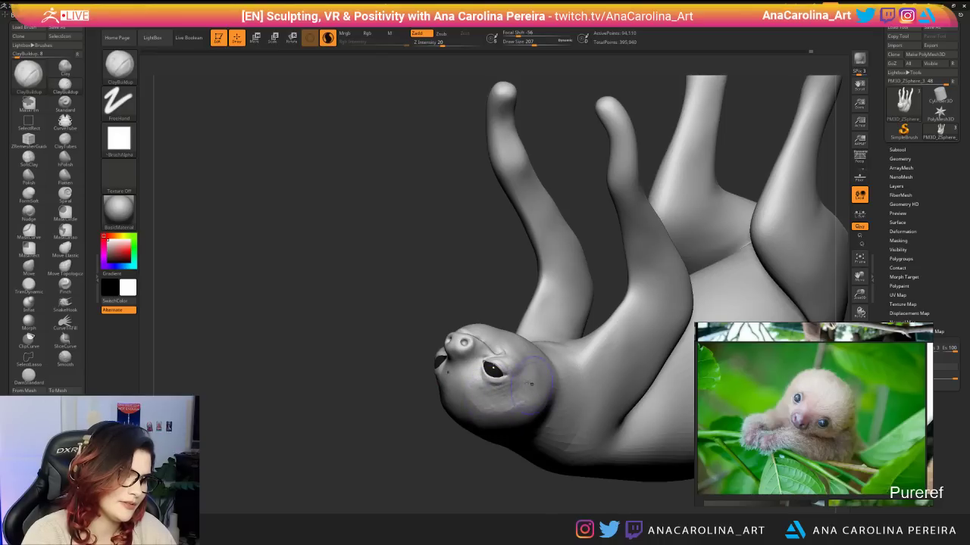
{"action": "left_click_drag", "start_coordinate": [534, 374], "coordinate": [523, 384]}
{"action": "left_click_drag", "start_coordinate": [394, 447], "coordinate": [576, 439]}
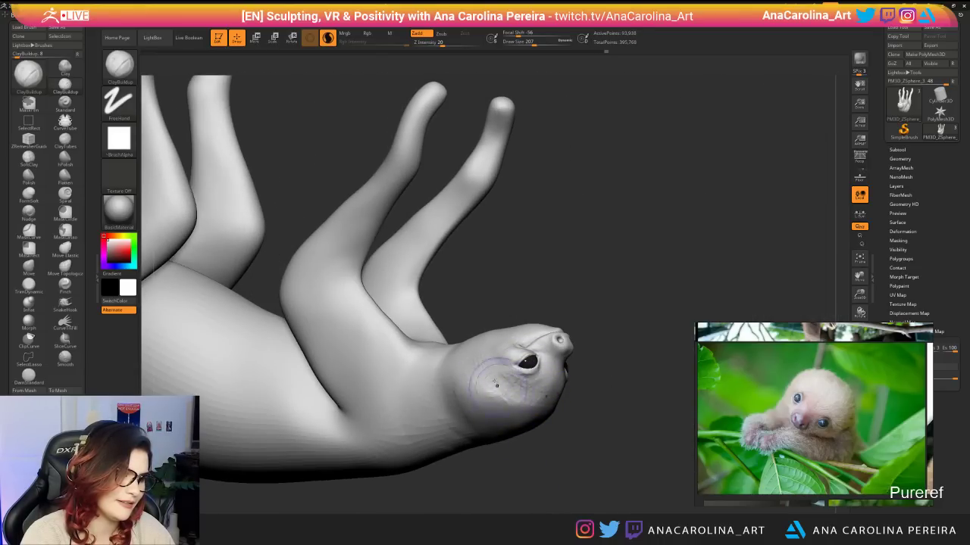
{"action": "left_click_drag", "start_coordinate": [578, 422], "coordinate": [409, 428]}
{"action": "key", "text": "space"}
{"action": "left_click_drag", "start_coordinate": [526, 388], "coordinate": [520, 388]}
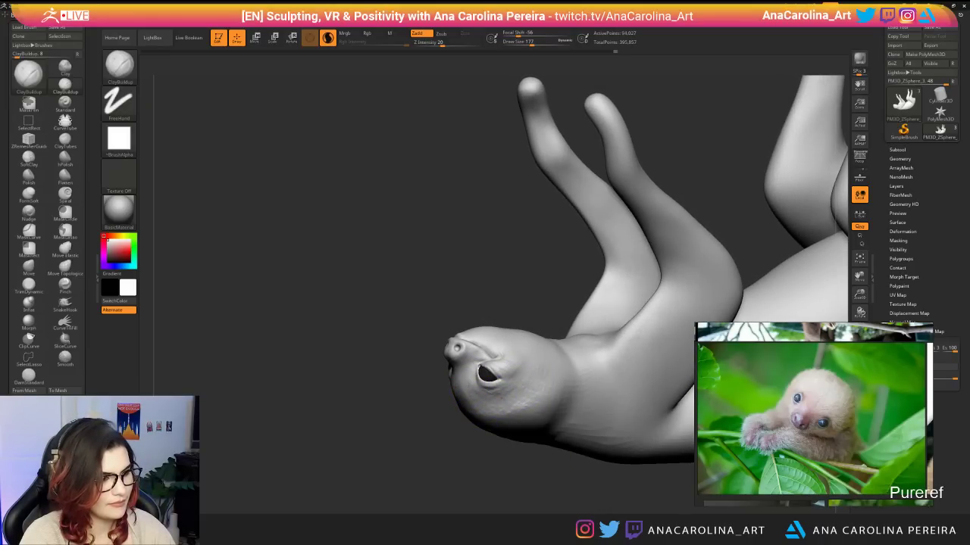
Smooth the built-up temples beside the eyes with the Smooth brush at draw size 128.
{"action": "left_click_drag", "start_coordinate": [491, 399], "coordinate": [512, 401], "text": "shift"}
{"action": "key", "text": "ctrl+z"}
{"action": "key", "text": "space"}
{"action": "key", "text": "shift"}
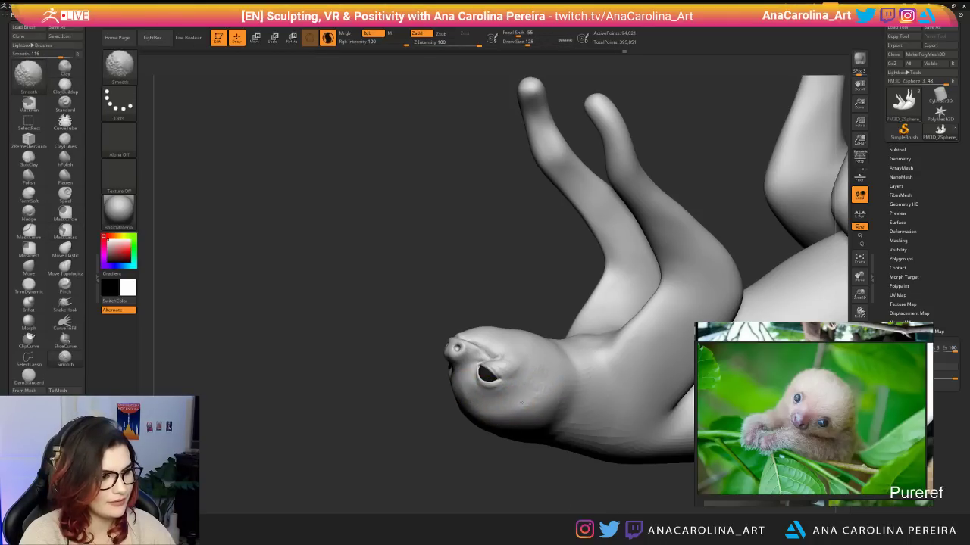
{"action": "left_click_drag", "start_coordinate": [439, 469], "coordinate": [506, 472]}
{"action": "left_click_drag", "start_coordinate": [505, 394], "coordinate": [500, 401], "text": "shift"}
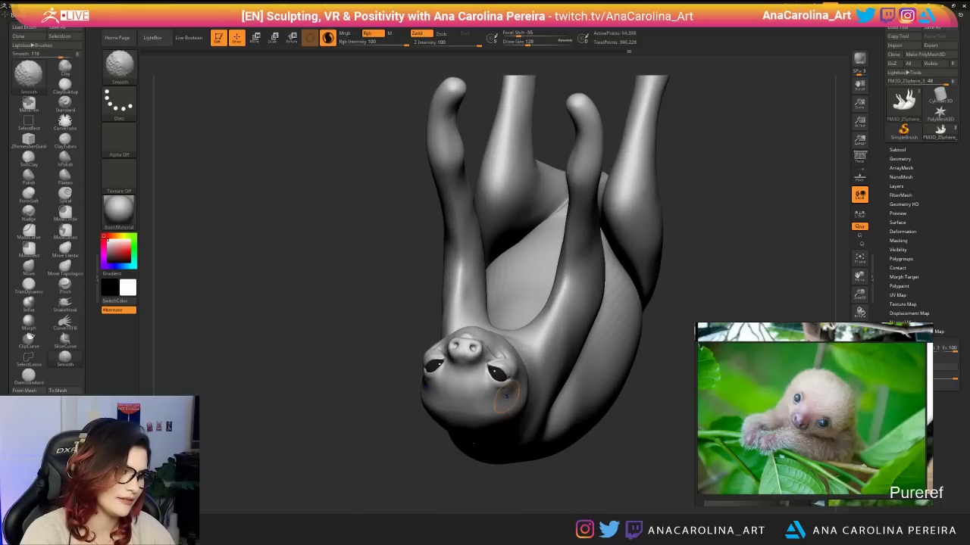
{"action": "mouse_move", "coordinate": [530, 470]}
{"action": "left_mouse_down"}
{"action": "mouse_move", "coordinate": [553, 471]}
{"action": "mouse_move", "coordinate": [496, 456]}
{"action": "mouse_move", "coordinate": [539, 478]}
{"action": "mouse_move", "coordinate": [554, 472]}
{"action": "mouse_move", "coordinate": [546, 466]}
{"action": "mouse_move", "coordinate": [547, 493]}
{"action": "left_mouse_up"}
Build up the cheeks and jaw around the mouth corners with the ClayBuildup brush at draw size 192.
{"action": "key", "text": "space"}
{"action": "left_click_drag", "start_coordinate": [456, 336], "coordinate": [462, 335]}
{"action": "left_click_drag", "start_coordinate": [561, 447], "coordinate": [496, 447]}
{"action": "left_click_drag", "start_coordinate": [437, 324], "coordinate": [429, 321]}
{"action": "mouse_move", "coordinate": [523, 318]}
{"action": "left_mouse_down"}
{"action": "mouse_move", "coordinate": [349, 316]}
{"action": "mouse_move", "coordinate": [379, 319]}
{"action": "left_mouse_up"}
{"action": "left_click_drag", "start_coordinate": [475, 322], "coordinate": [485, 321]}
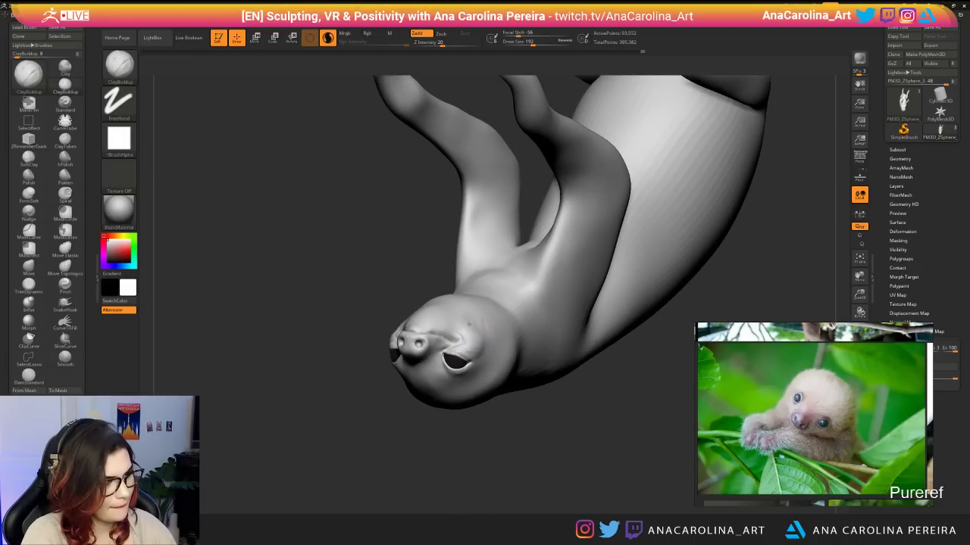
{"action": "right_click_drag", "start_coordinate": [469, 324], "coordinate": [467, 311]}
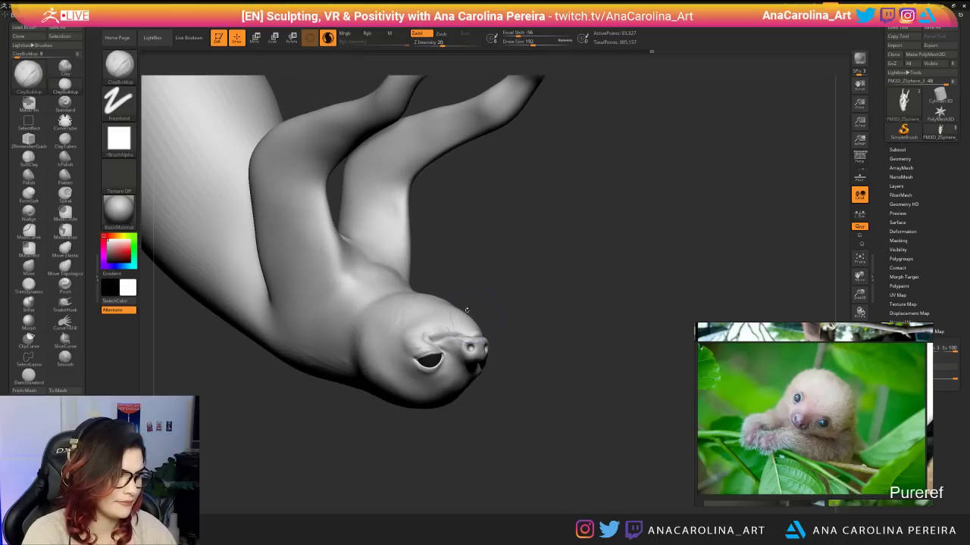
Smooth the cheeks and jaw behind the mouth corners with the Smooth brush at draw size 163.
{"action": "key", "text": "space"}
{"action": "key", "text": "shift"}
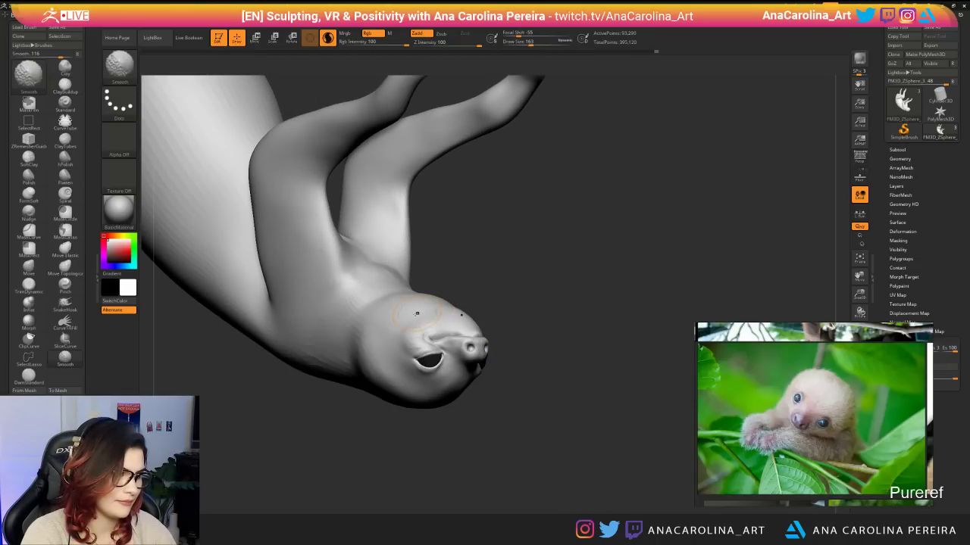
{"action": "left_click_drag", "start_coordinate": [418, 314], "coordinate": [434, 307], "text": "shift"}
{"action": "mouse_move", "coordinate": [433, 306]}
{"action": "right_mouse_down", "text": "ctrl"}
{"action": "mouse_move", "coordinate": [433, 227]}
{"action": "mouse_move", "coordinate": [515, 250]}
{"action": "mouse_move", "coordinate": [524, 444]}
{"action": "mouse_move", "coordinate": [575, 448]}
{"action": "right_mouse_up", "text": "ctrl"}
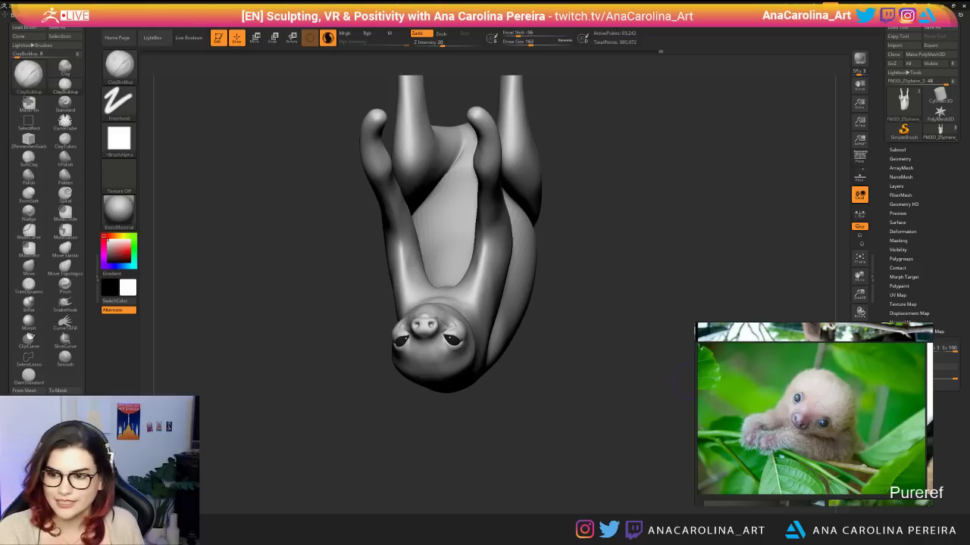
Examine the close-up photos of sloth forearms and claws on the PureRef reference board.
{"action": "left_click_drag", "start_coordinate": [969, 418], "coordinate": [869, 423]}
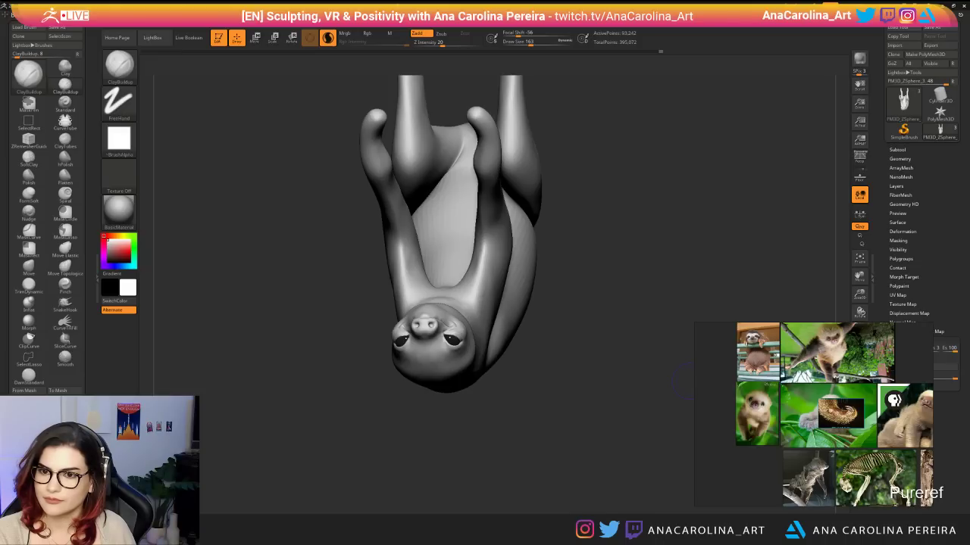
{"action": "left_click_drag", "start_coordinate": [969, 443], "coordinate": [738, 468]}
{"action": "left_click_drag", "start_coordinate": [849, 412], "coordinate": [700, 466]}
{"action": "scroll", "coordinate": [729, 477], "scroll_direction": "up", "scroll_amount": 3}
{"action": "middle_click_drag", "start_coordinate": [728, 477], "coordinate": [832, 460]}
{"action": "scroll", "coordinate": [831, 461], "scroll_direction": "up", "scroll_amount": 5}
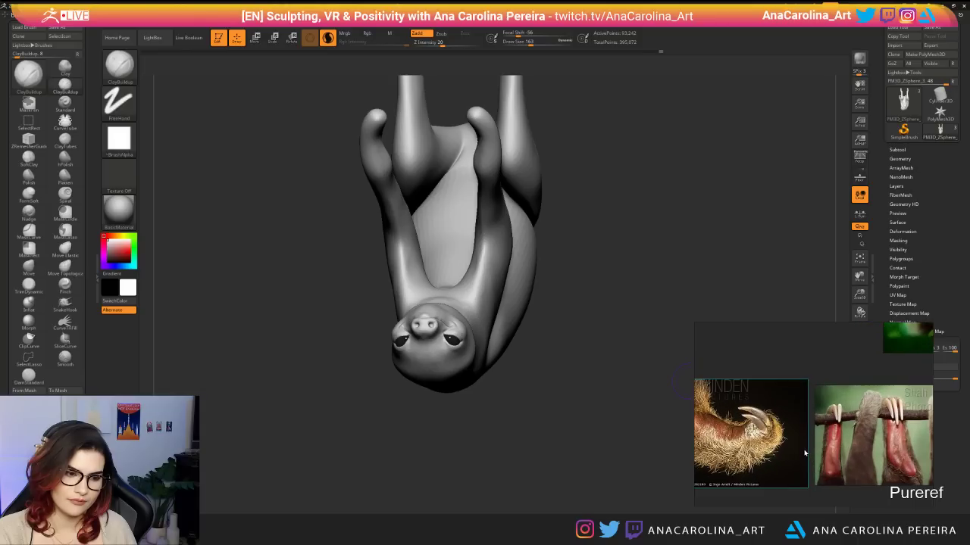
{"action": "scroll", "coordinate": [832, 455], "scroll_direction": "down", "scroll_amount": 3}
{"action": "scroll", "coordinate": [833, 436], "scroll_direction": "up", "scroll_amount": 4}
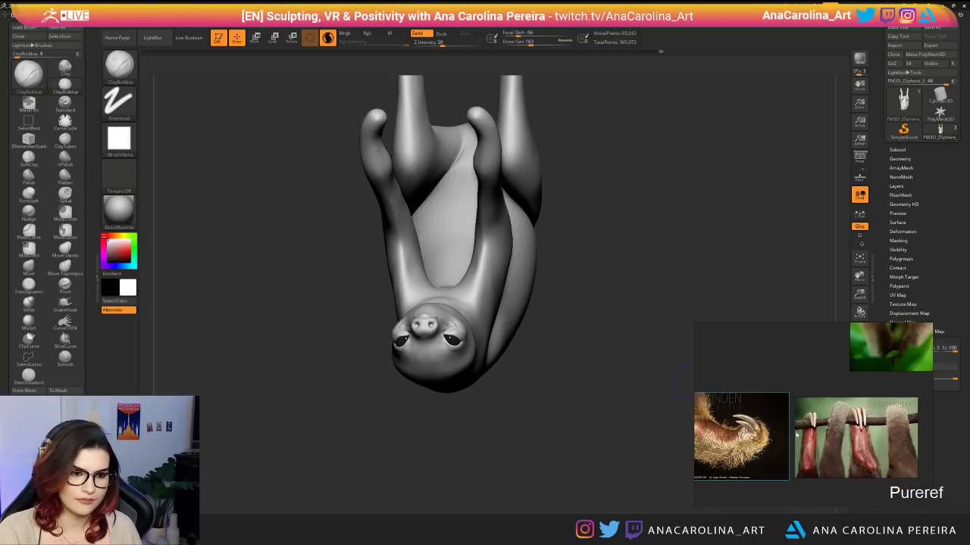
{"action": "scroll", "coordinate": [833, 436], "scroll_direction": "down", "scroll_amount": 2}
{"action": "middle_click_drag", "start_coordinate": [815, 447], "coordinate": [861, 440]}
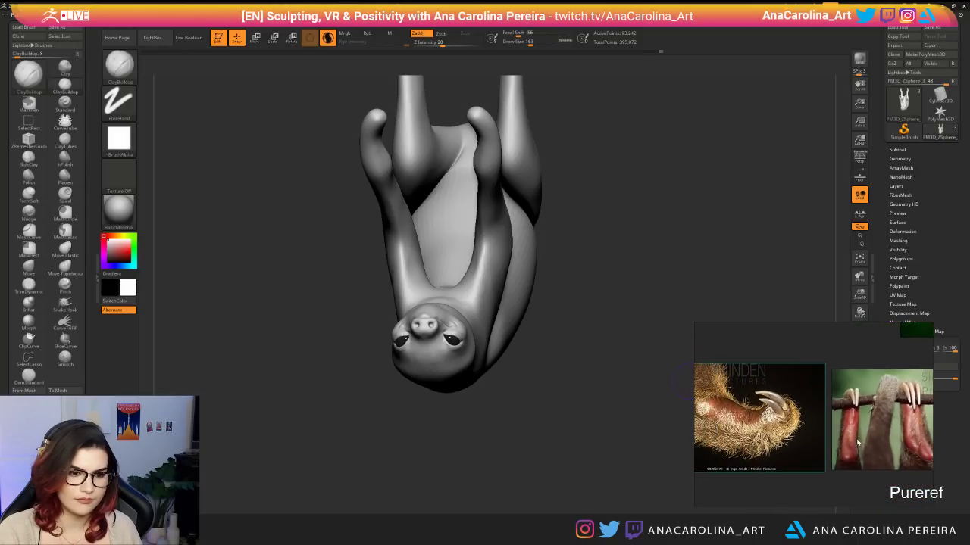
{"action": "scroll", "coordinate": [726, 440], "scroll_direction": "up", "scroll_amount": 2}
{"action": "scroll", "coordinate": [729, 442], "scroll_direction": "down", "scroll_amount": 2}
{"action": "middle_click_drag", "start_coordinate": [746, 444], "coordinate": [777, 445]}
{"action": "scroll", "coordinate": [777, 445], "scroll_direction": "up", "scroll_amount": 1}
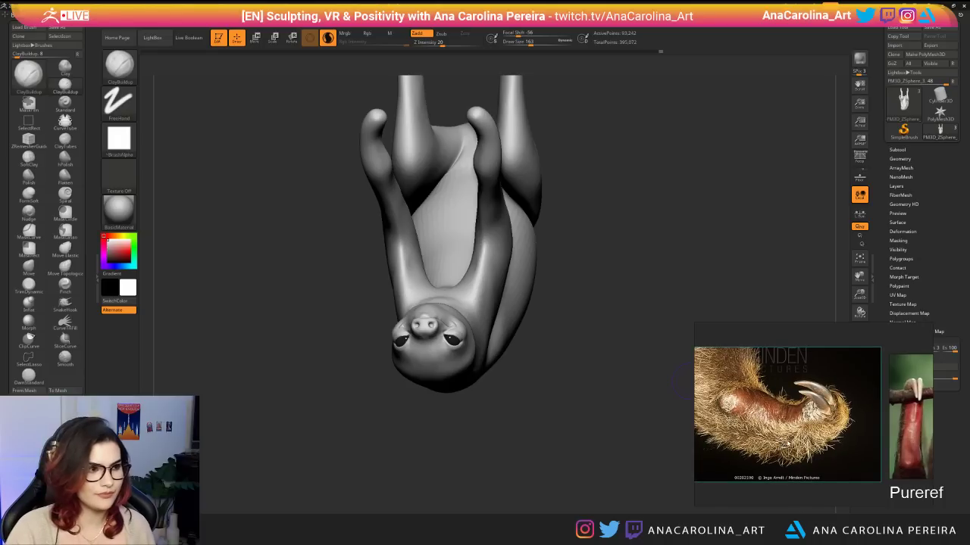
Rotate the claw close-up and the photo of arms gripping a branch in PureRef, framing the branch photo turned sideways.
{"action": "left_click_drag", "start_coordinate": [334, 446], "coordinate": [501, 464]}
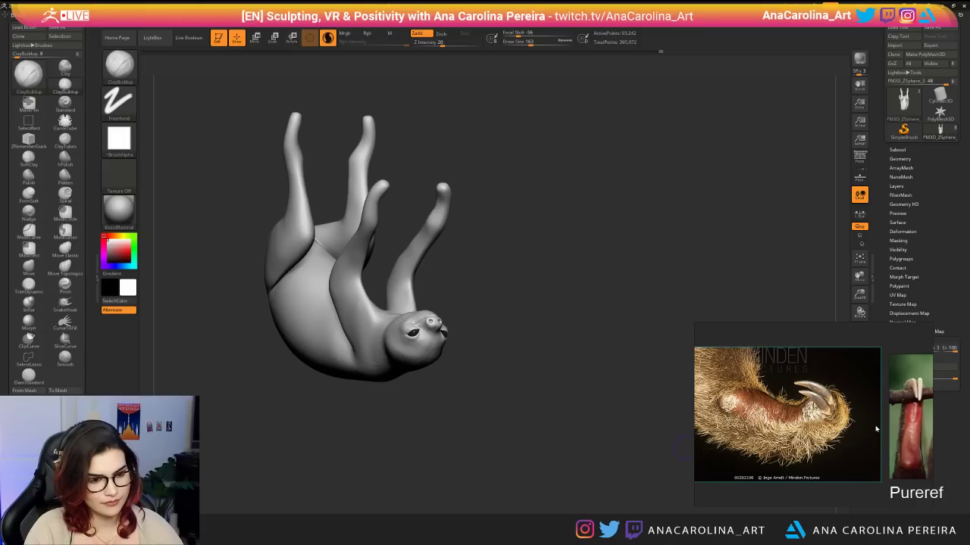
{"action": "left_click_drag", "start_coordinate": [858, 436], "coordinate": [827, 394], "text": "ctrl+alt"}
{"action": "double_click", "coordinate": [844, 422]}
{"action": "scroll", "coordinate": [820, 383], "scroll_direction": "down", "scroll_amount": 4}
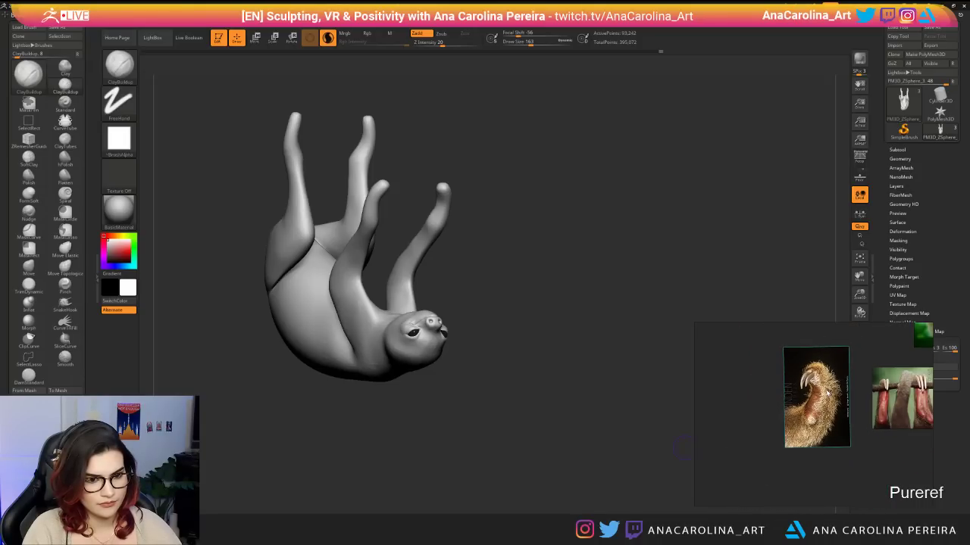
{"action": "double_click", "coordinate": [913, 393]}
{"action": "left_click_drag", "start_coordinate": [886, 443], "coordinate": [825, 465], "text": "ctrl"}
{"action": "scroll", "coordinate": [826, 455], "scroll_direction": "down", "scroll_amount": 2}
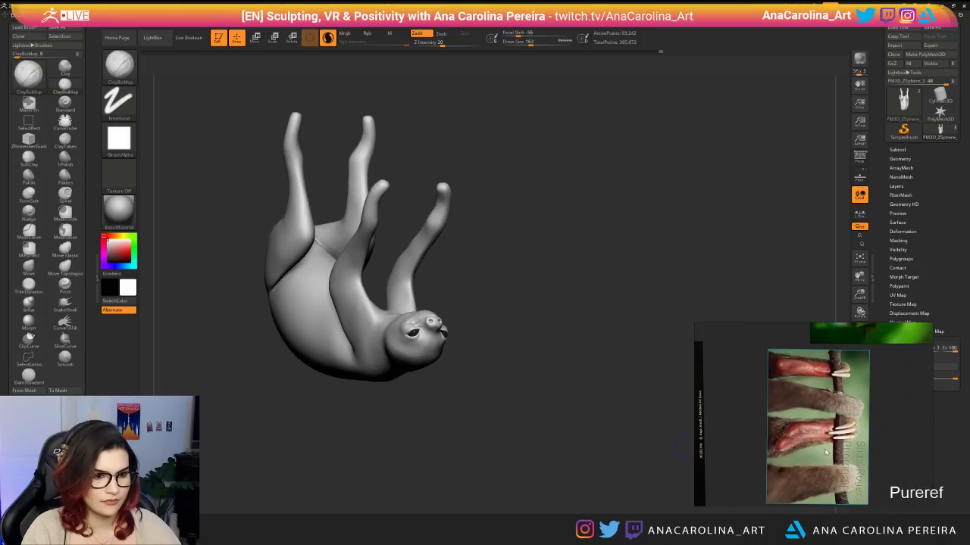
Build up a raised pad along the inner side of the front forearm's end with the ClayBuildup brush at draw size 132.
{"action": "mouse_move", "coordinate": [485, 341]}
{"action": "left_mouse_down"}
{"action": "mouse_move", "coordinate": [616, 331]}
{"action": "mouse_move", "coordinate": [591, 313]}
{"action": "mouse_move", "coordinate": [606, 356]}
{"action": "mouse_move", "coordinate": [588, 325]}
{"action": "mouse_move", "coordinate": [612, 333]}
{"action": "mouse_move", "coordinate": [575, 297]}
{"action": "mouse_move", "coordinate": [582, 286]}
{"action": "mouse_move", "coordinate": [674, 315]}
{"action": "left_mouse_up"}
{"action": "key", "text": "b"}
{"action": "key", "text": "c"}
{"action": "key", "text": "b"}
{"action": "key", "text": "space"}
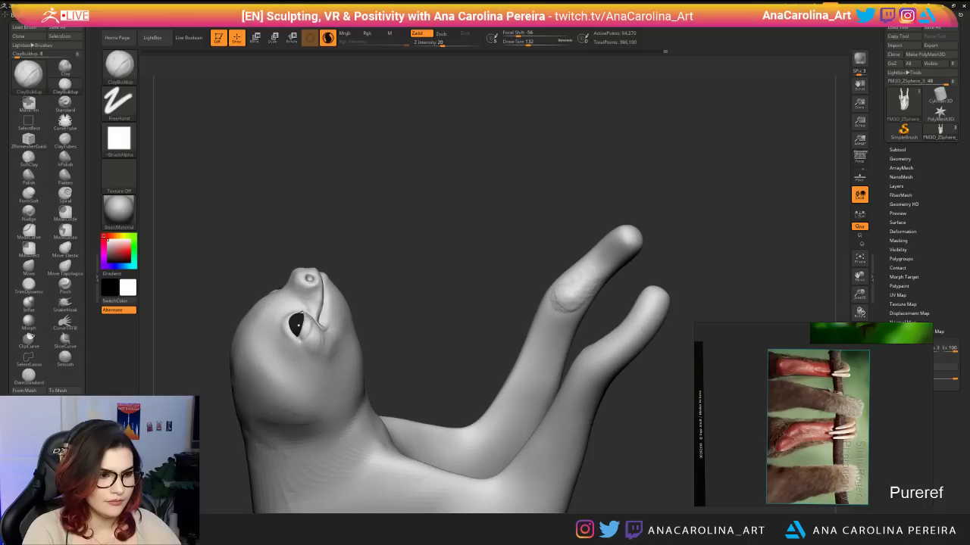
{"action": "mouse_move", "coordinate": [566, 297]}
{"action": "left_mouse_down"}
{"action": "mouse_move", "coordinate": [595, 258]}
{"action": "mouse_move", "coordinate": [562, 304]}
{"action": "mouse_move", "coordinate": [574, 296]}
{"action": "left_mouse_up"}
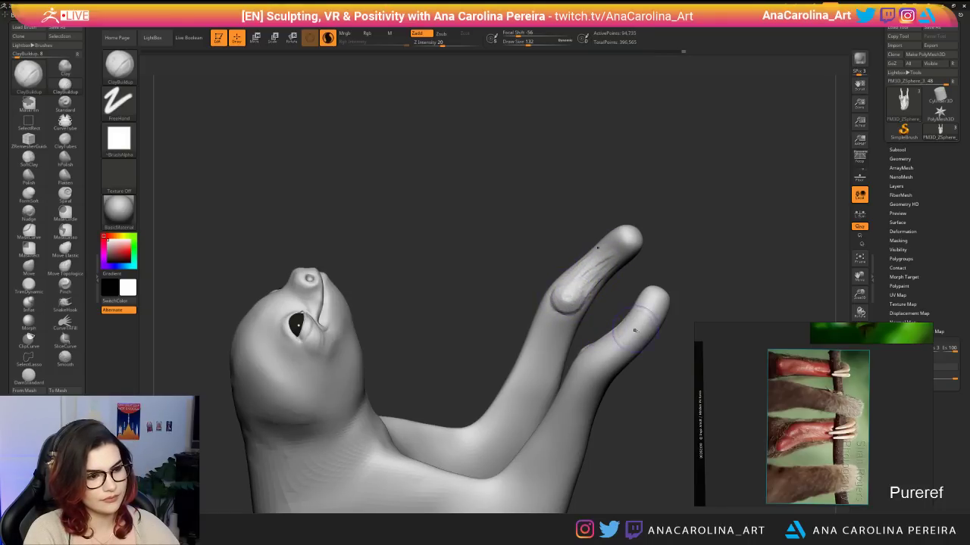
{"action": "mouse_move", "coordinate": [644, 314]}
{"action": "left_mouse_down"}
{"action": "mouse_move", "coordinate": [613, 331]}
{"action": "mouse_move", "coordinate": [578, 297]}
{"action": "mouse_move", "coordinate": [610, 299]}
{"action": "left_mouse_up"}
Smooth the pad on the front forearm and add further ClayBuildup strokes from the wrist towards the hand tip.
{"action": "left_click_drag", "start_coordinate": [583, 296], "coordinate": [606, 266], "text": "shift"}
{"action": "left_click_drag", "start_coordinate": [648, 303], "coordinate": [709, 315]}
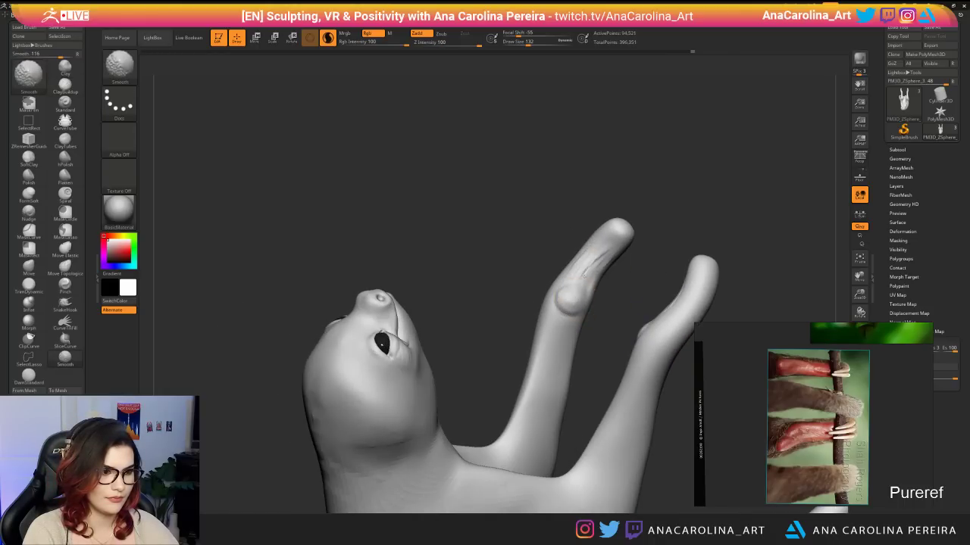
{"action": "left_click_drag", "start_coordinate": [568, 303], "coordinate": [616, 233], "text": "shift"}
{"action": "left_click_drag", "start_coordinate": [577, 277], "coordinate": [623, 231]}
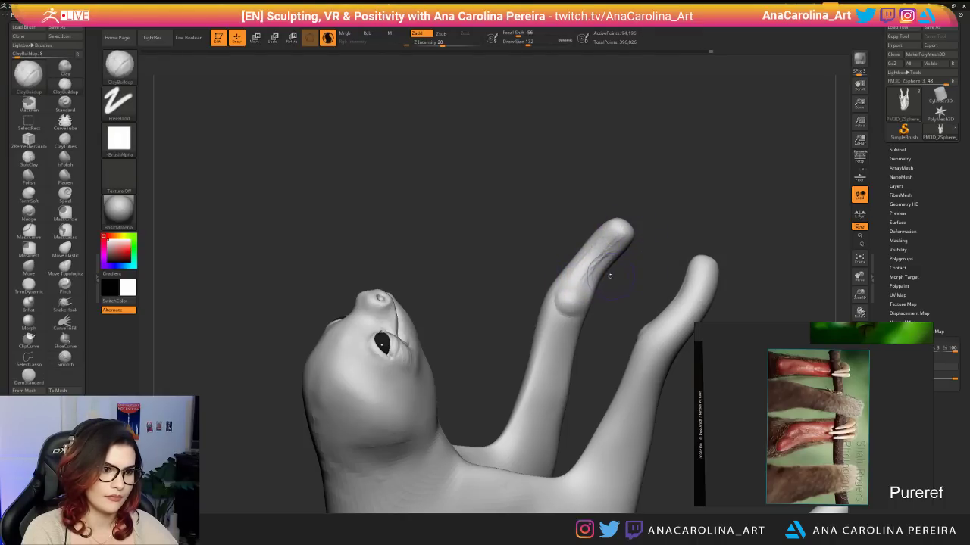
{"action": "mouse_move", "coordinate": [659, 284]}
{"action": "left_mouse_down"}
{"action": "mouse_move", "coordinate": [613, 292]}
{"action": "mouse_move", "coordinate": [620, 238]}
{"action": "left_mouse_up"}
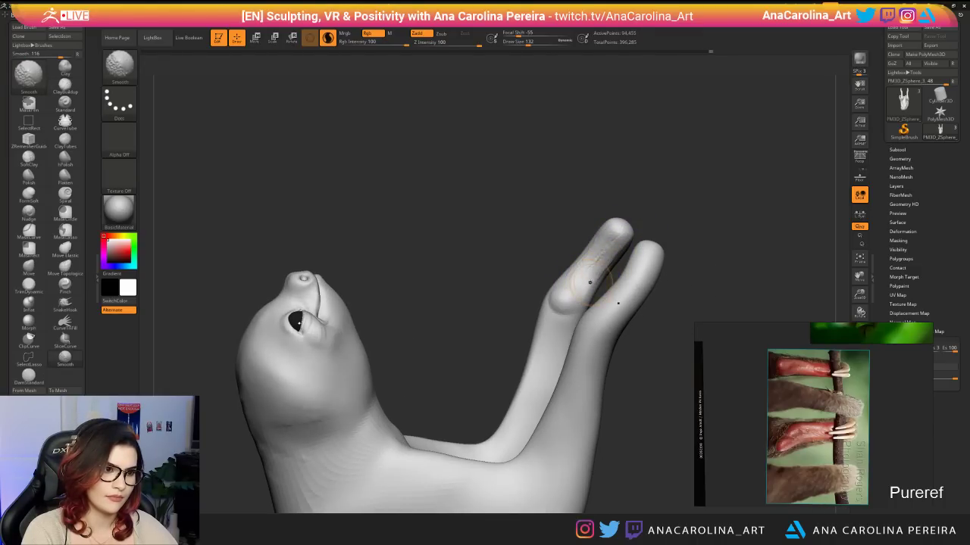
{"action": "left_click_drag", "start_coordinate": [591, 281], "coordinate": [610, 265], "text": "shift"}
{"action": "left_click_drag", "start_coordinate": [637, 307], "coordinate": [682, 314]}
Crease the outline around the heel of the front hand's pad with the DamStandard brush at draw size 80.
{"action": "key", "text": "b"}
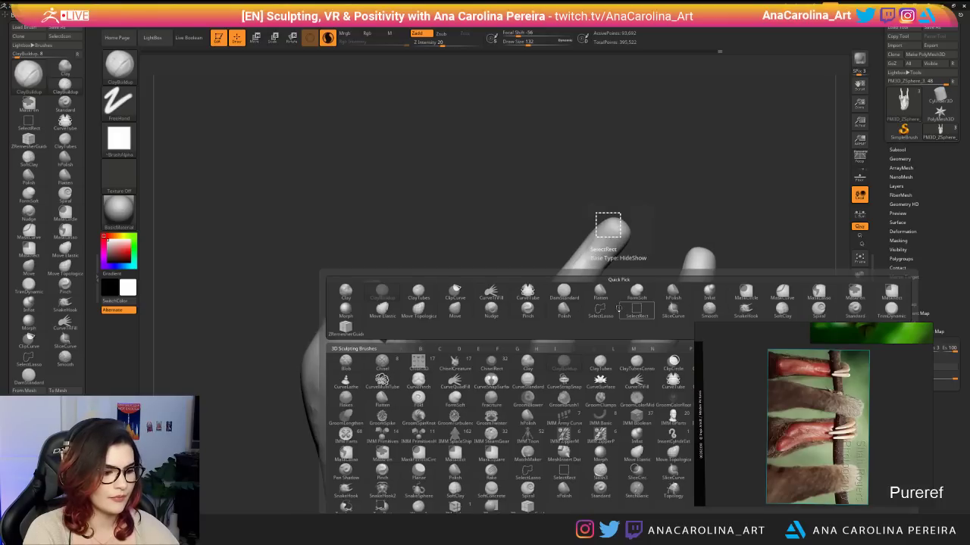
{"action": "key", "text": "d"}
{"action": "key", "text": "s"}
{"action": "key", "text": "space"}
{"action": "left_click_drag", "start_coordinate": [617, 306], "coordinate": [608, 306]}
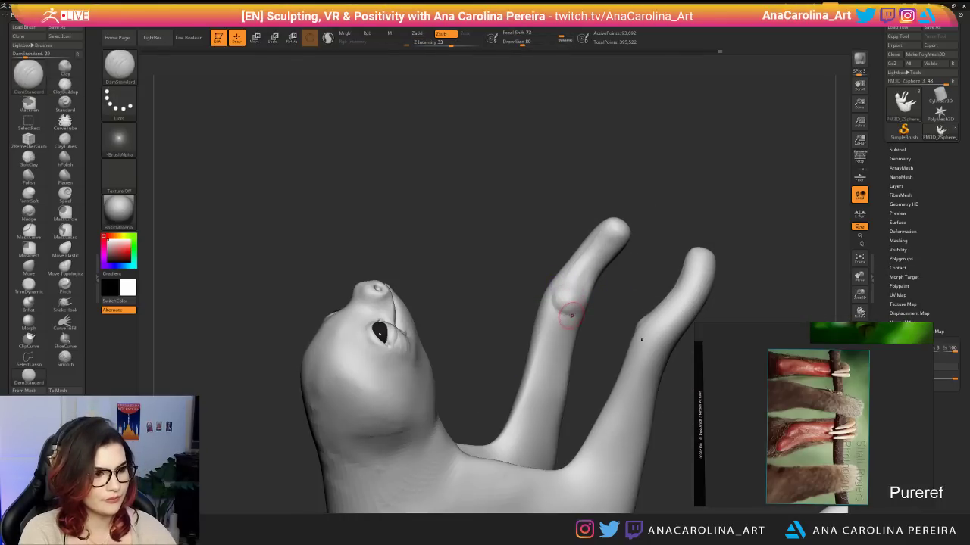
{"action": "left_click_drag", "start_coordinate": [557, 288], "coordinate": [557, 312]}
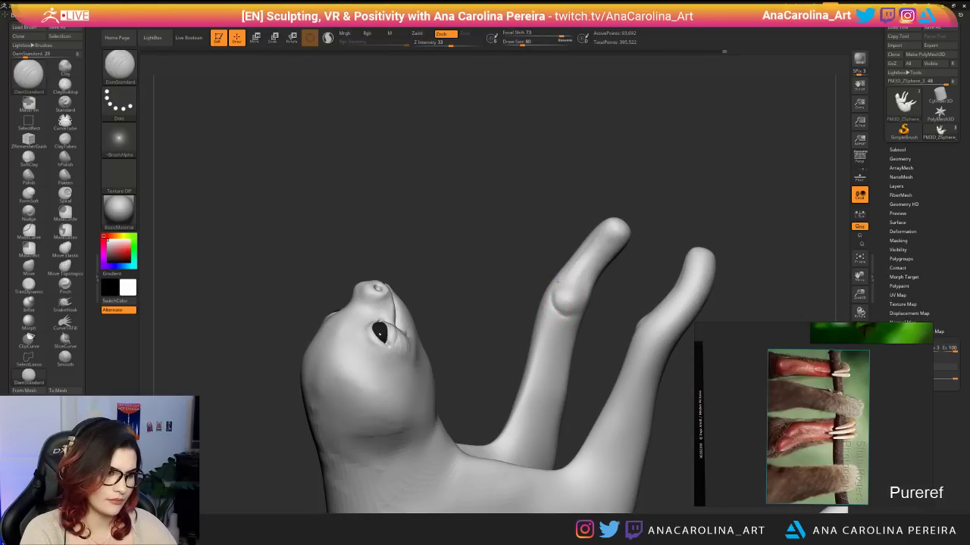
{"action": "mouse_move", "coordinate": [614, 331]}
{"action": "left_mouse_down"}
{"action": "mouse_move", "coordinate": [579, 307]}
{"action": "mouse_move", "coordinate": [596, 277]}
{"action": "left_mouse_up"}
{"action": "right_click_drag", "start_coordinate": [588, 302], "coordinate": [533, 307]}
{"action": "mouse_move", "coordinate": [569, 313]}
{"action": "left_mouse_down"}
{"action": "mouse_move", "coordinate": [600, 308]}
{"action": "mouse_move", "coordinate": [580, 309]}
{"action": "mouse_move", "coordinate": [591, 313]}
{"action": "mouse_move", "coordinate": [583, 309]}
{"action": "mouse_move", "coordinate": [599, 304]}
{"action": "mouse_move", "coordinate": [611, 280]}
{"action": "left_mouse_up"}
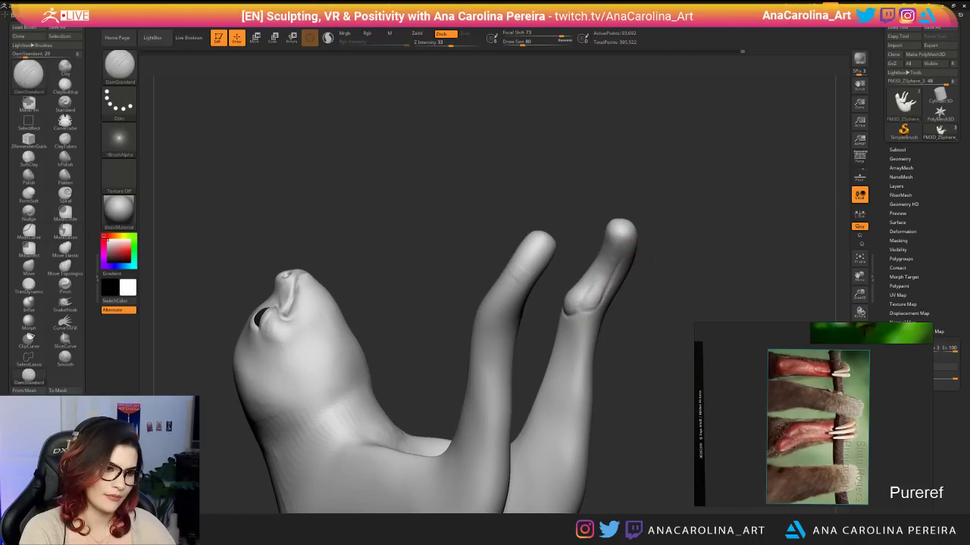
Soften the crease at the pad's heel and carve a DamStandard line along the pad's side towards the hand tip.
{"action": "right_click_drag", "start_coordinate": [577, 272], "coordinate": [618, 284]}
{"action": "left_click_drag", "start_coordinate": [571, 300], "coordinate": [570, 308], "text": "shift"}
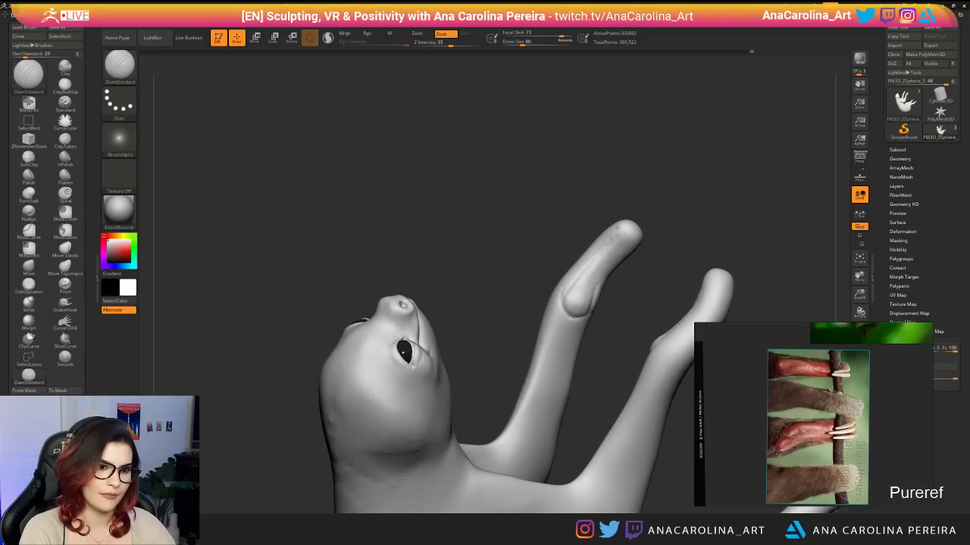
{"action": "key", "text": "shift"}
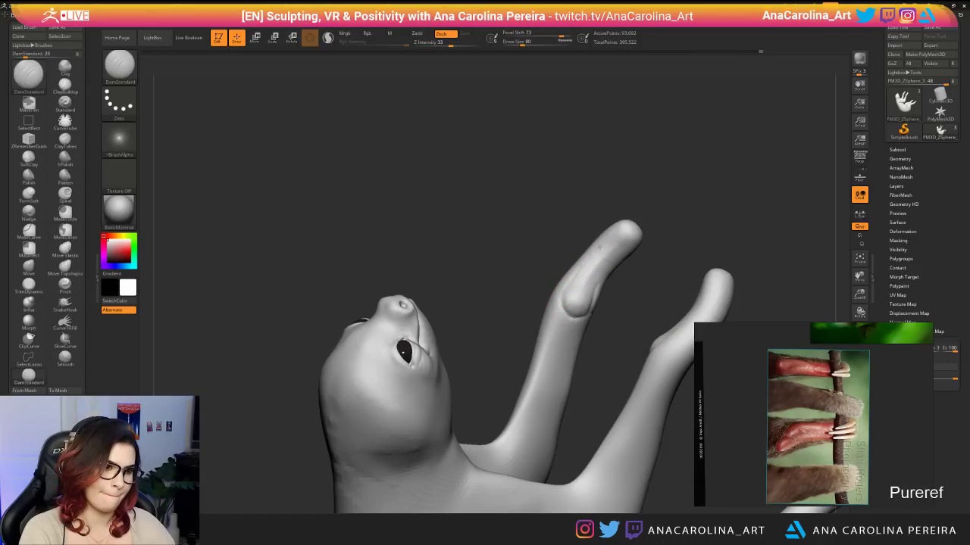
{"action": "left_click_drag", "start_coordinate": [569, 284], "coordinate": [594, 254]}
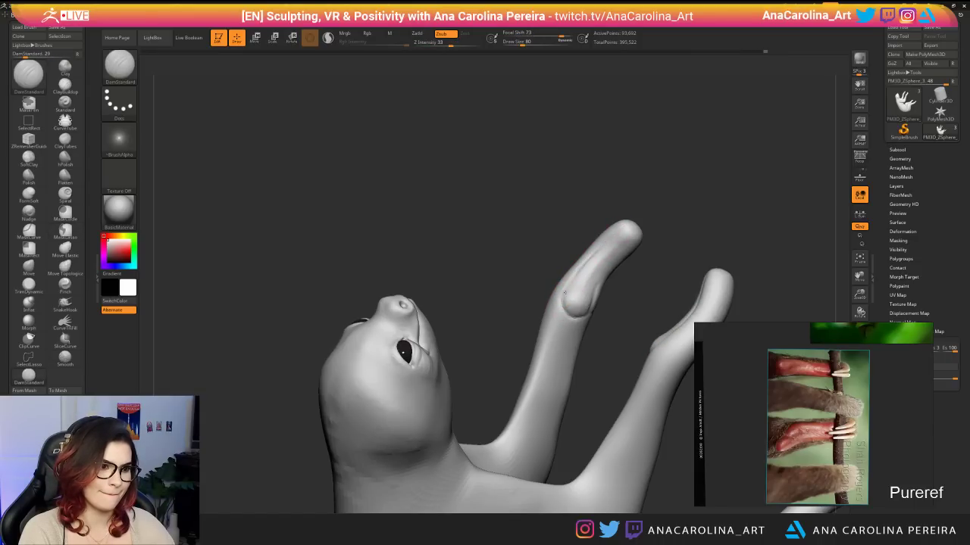
Build up the wrist just below the pad and the pad's surface with the ClayBuildup brush, viewing the arm from the other side.
{"action": "left_click_drag", "start_coordinate": [523, 266], "coordinate": [428, 263]}
{"action": "mouse_move", "coordinate": [656, 342]}
{"action": "left_mouse_down"}
{"action": "mouse_move", "coordinate": [615, 325]}
{"action": "mouse_move", "coordinate": [640, 323]}
{"action": "mouse_move", "coordinate": [616, 326]}
{"action": "left_mouse_up"}
{"action": "key", "text": "b"}
{"action": "key", "text": "c"}
{"action": "key", "text": "b"}
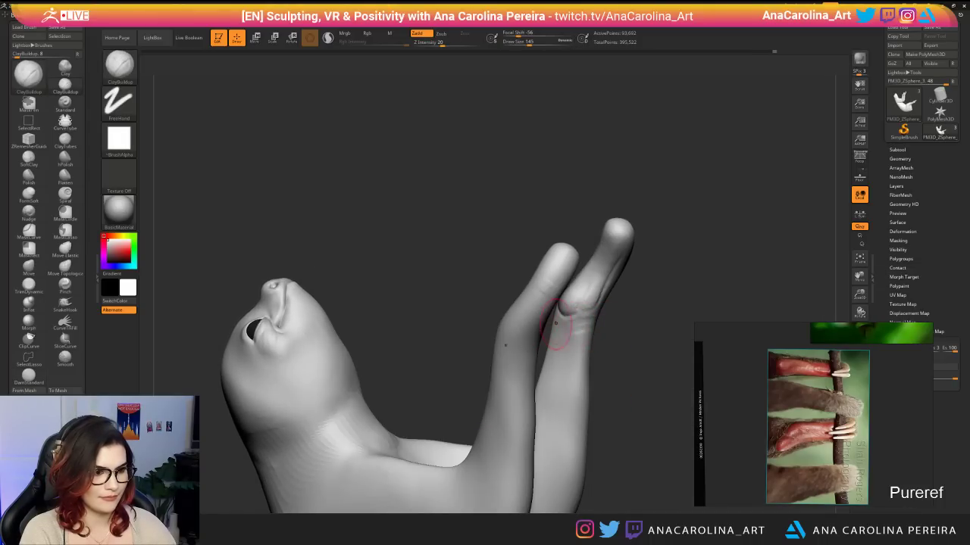
{"action": "mouse_move", "coordinate": [577, 324]}
{"action": "left_mouse_down"}
{"action": "mouse_move", "coordinate": [595, 339]}
{"action": "mouse_move", "coordinate": [606, 324]}
{"action": "left_mouse_up"}
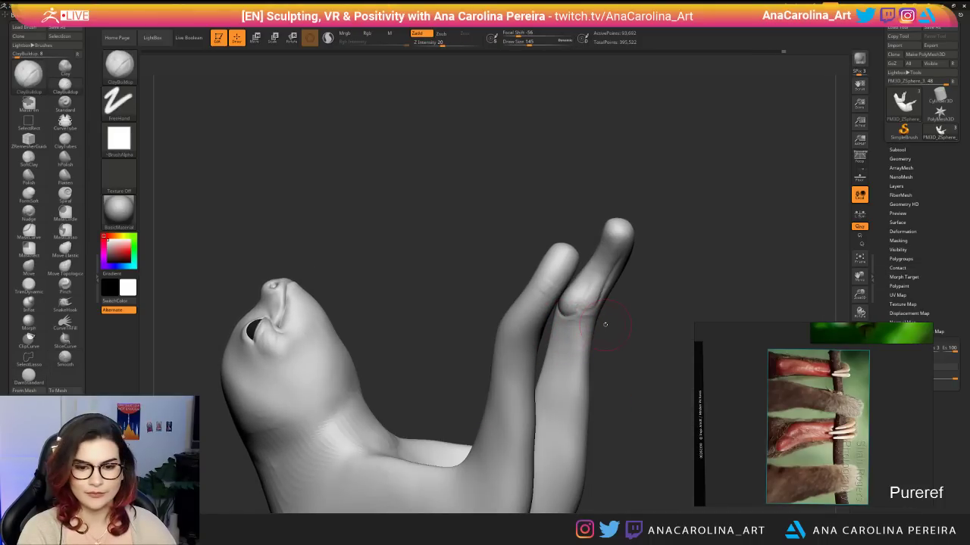
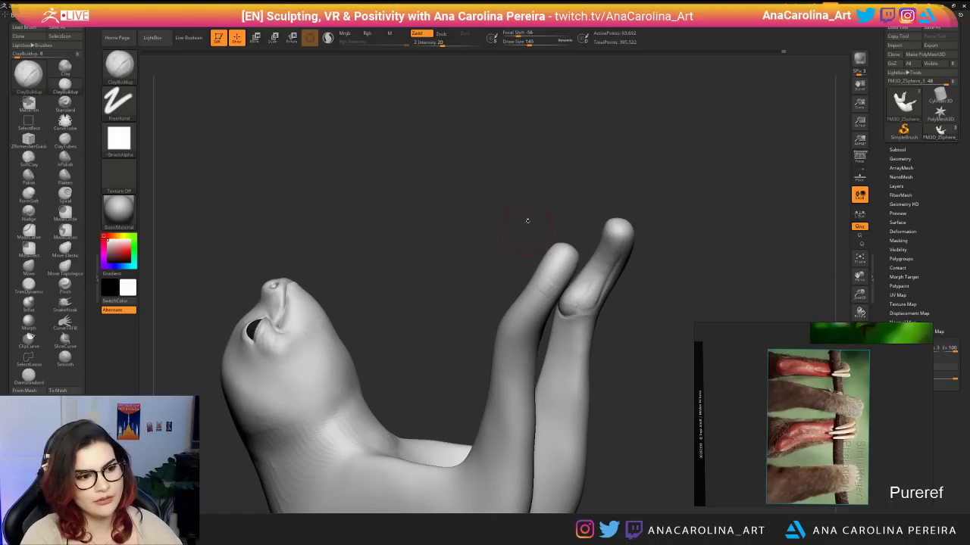
{"action": "left_click_drag", "start_coordinate": [528, 220], "coordinate": [491, 224]}
{"action": "key", "text": "shift"}
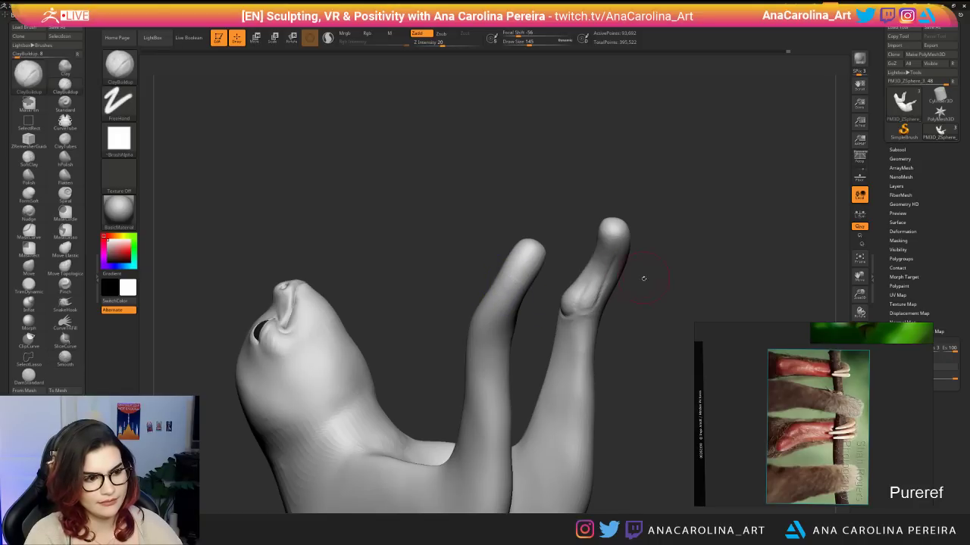
{"action": "mouse_move", "coordinate": [640, 277]}
{"action": "left_mouse_down"}
{"action": "mouse_move", "coordinate": [645, 300]}
{"action": "mouse_move", "coordinate": [567, 318]}
{"action": "mouse_move", "coordinate": [578, 311]}
{"action": "left_mouse_up"}
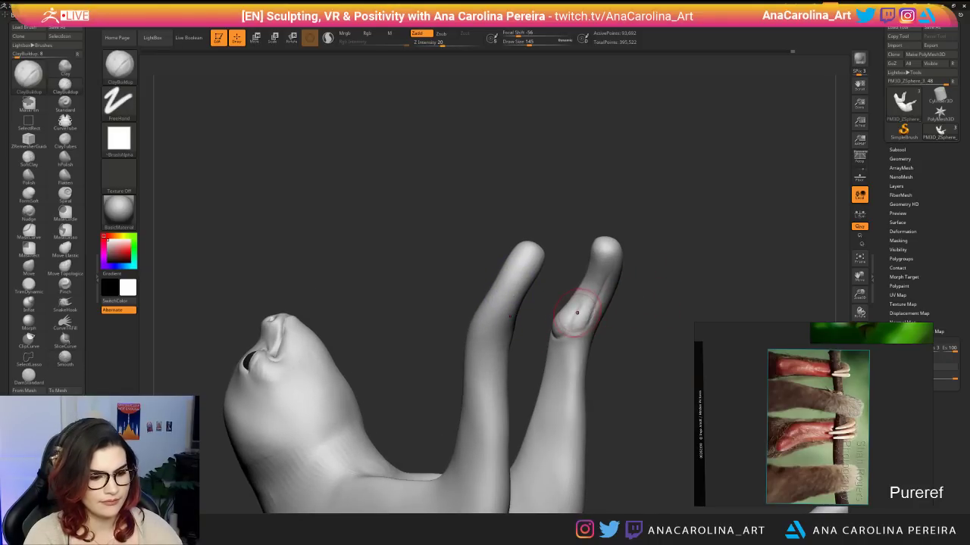
{"action": "left_click_drag", "start_coordinate": [519, 281], "coordinate": [506, 315], "text": "shift"}
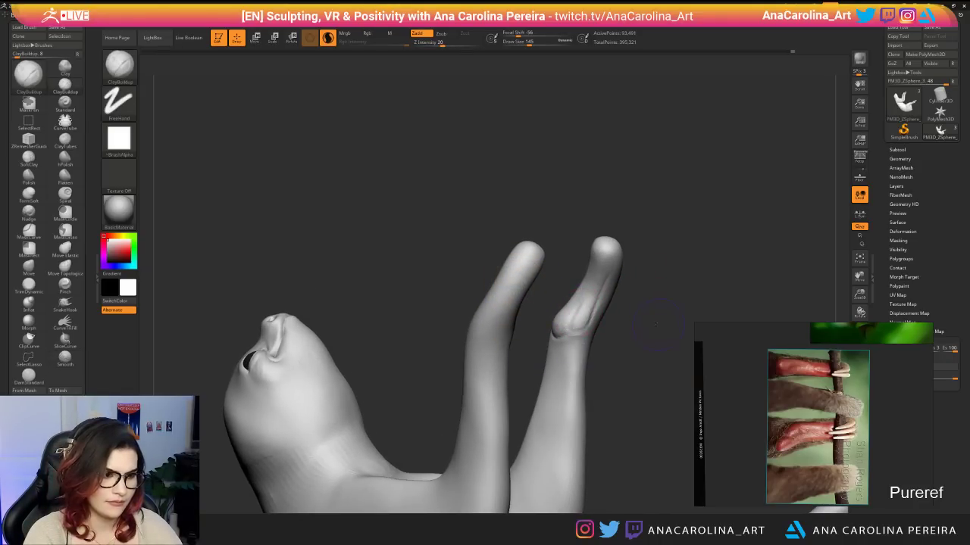
Smooth the edges of the hand pad and deepen its border crease with the DamStandard brush at draw size 104.
{"action": "key", "text": "space"}
{"action": "left_click_drag", "start_coordinate": [682, 328], "coordinate": [649, 324]}
{"action": "mouse_move", "coordinate": [548, 336]}
{"action": "left_mouse_down", "text": "shift"}
{"action": "mouse_move", "coordinate": [573, 320]}
{"action": "mouse_move", "coordinate": [539, 333]}
{"action": "mouse_move", "coordinate": [554, 327]}
{"action": "mouse_move", "coordinate": [559, 302]}
{"action": "mouse_move", "coordinate": [629, 287]}
{"action": "mouse_move", "coordinate": [656, 292]}
{"action": "mouse_move", "coordinate": [522, 334]}
{"action": "mouse_move", "coordinate": [568, 249]}
{"action": "left_mouse_up", "text": "shift"}
{"action": "key", "text": "b"}
{"action": "key", "text": "d"}
{"action": "key", "text": "s"}
{"action": "left_click_drag", "start_coordinate": [583, 319], "coordinate": [661, 324]}
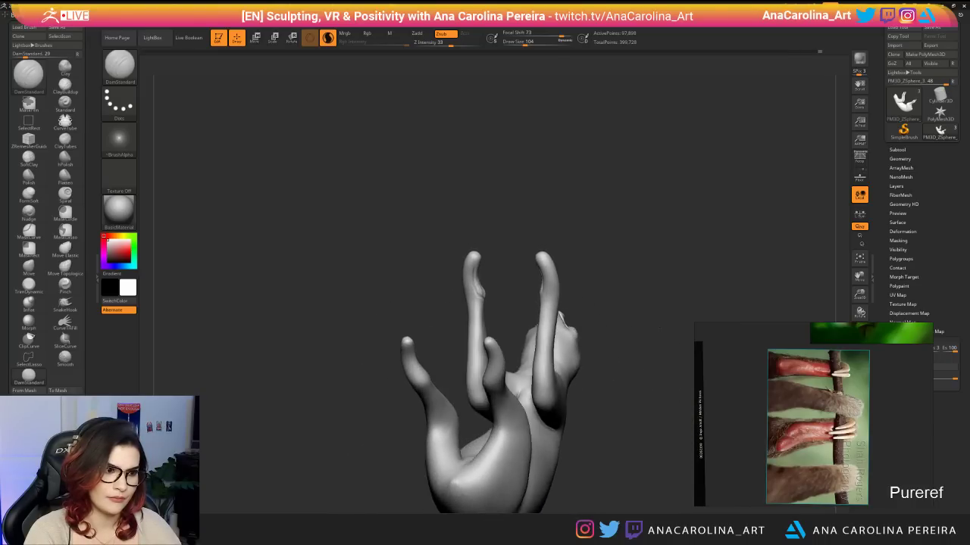
Frame the close-up photo of the sloth's claws in PureRef and compare it with the modelled front hands.
{"action": "left_click_drag", "start_coordinate": [533, 327], "coordinate": [609, 323]}
{"action": "scroll", "coordinate": [812, 431], "scroll_direction": "down", "scroll_amount": 5}
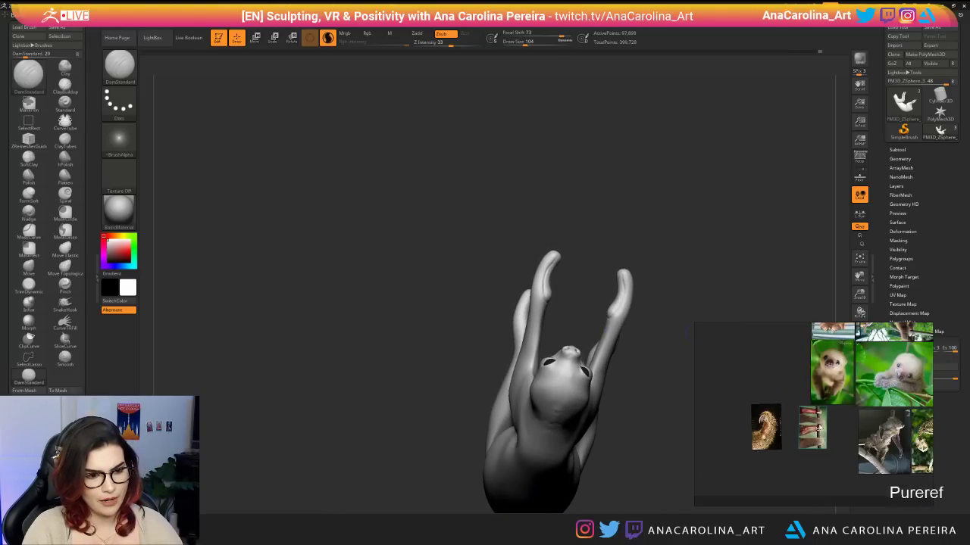
{"action": "middle_click_drag", "start_coordinate": [772, 426], "coordinate": [821, 416]}
{"action": "scroll", "coordinate": [822, 418], "scroll_direction": "up", "scroll_amount": 8}
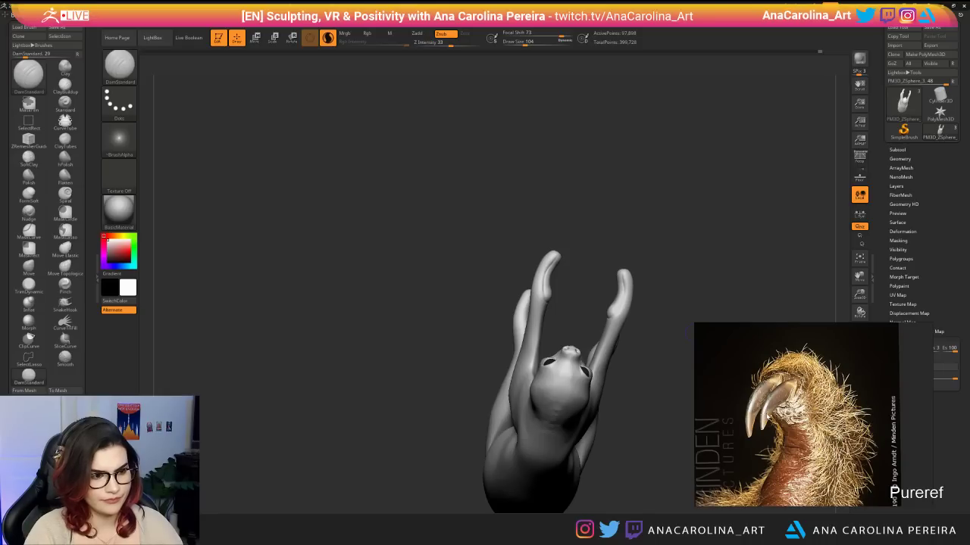
{"action": "left_click_drag", "start_coordinate": [705, 250], "coordinate": [646, 303]}
{"action": "left_click_drag", "start_coordinate": [682, 227], "coordinate": [627, 244]}
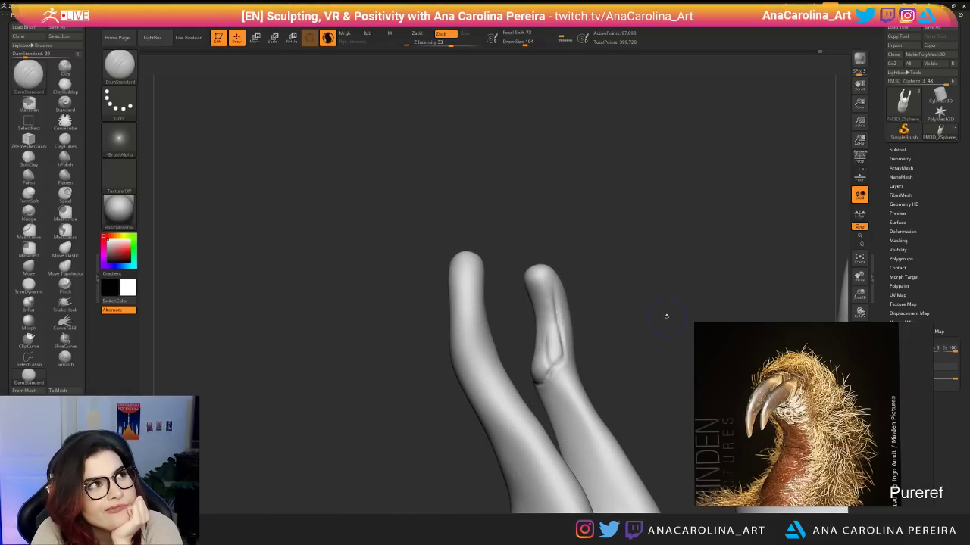
Add a first small mound of clay to the tip of the front hand with the ClayBuildup brush.
{"action": "left_click_drag", "start_coordinate": [644, 289], "coordinate": [687, 370]}
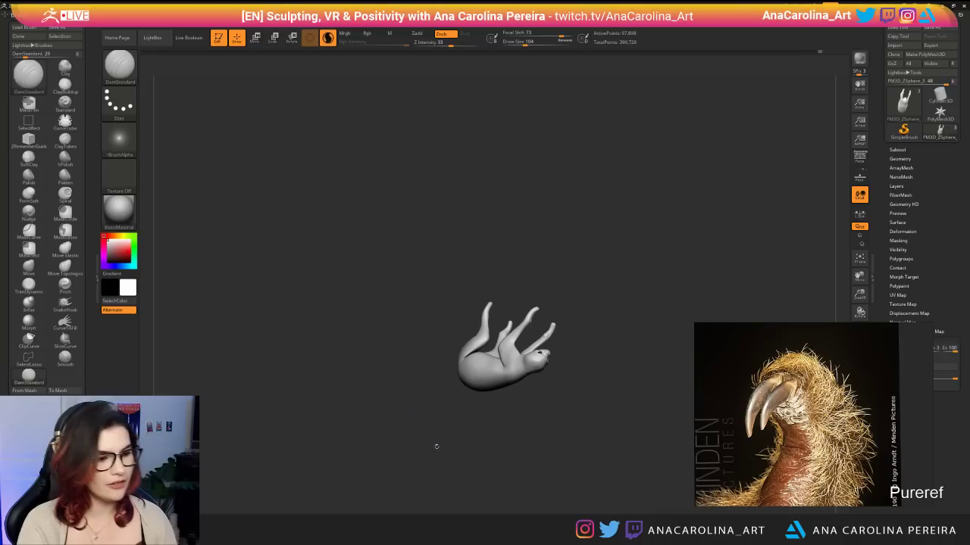
{"action": "mouse_move", "coordinate": [436, 446]}
{"action": "left_mouse_down"}
{"action": "mouse_move", "coordinate": [422, 463]}
{"action": "mouse_move", "coordinate": [431, 449]}
{"action": "left_mouse_up"}
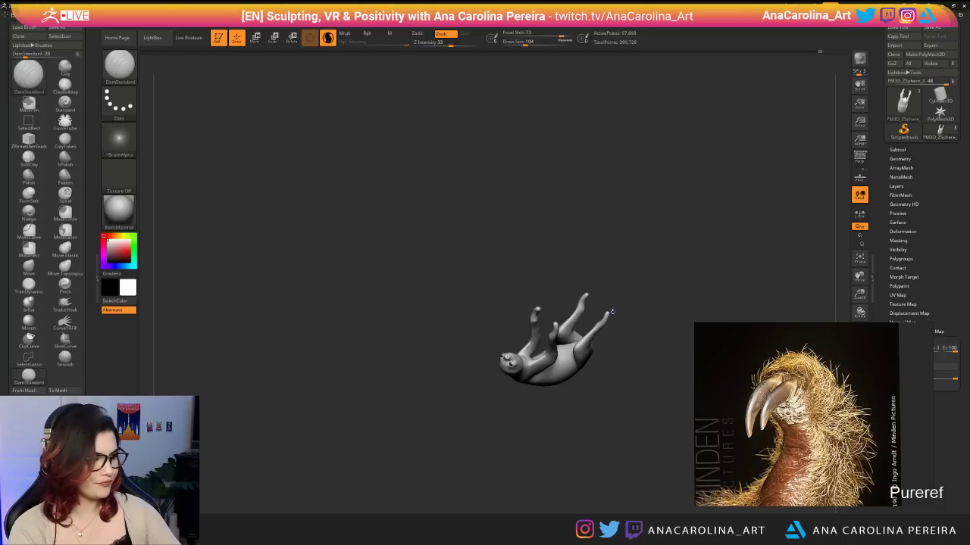
{"action": "mouse_move", "coordinate": [615, 393]}
{"action": "left_mouse_down"}
{"action": "mouse_move", "coordinate": [625, 491]}
{"action": "mouse_move", "coordinate": [657, 468]}
{"action": "mouse_move", "coordinate": [638, 461]}
{"action": "mouse_move", "coordinate": [641, 492]}
{"action": "mouse_move", "coordinate": [580, 485]}
{"action": "mouse_move", "coordinate": [476, 406]}
{"action": "left_mouse_up"}
{"action": "mouse_move", "coordinate": [472, 430]}
{"action": "left_mouse_down"}
{"action": "mouse_move", "coordinate": [455, 430]}
{"action": "mouse_move", "coordinate": [515, 447]}
{"action": "mouse_move", "coordinate": [512, 469]}
{"action": "mouse_move", "coordinate": [493, 463]}
{"action": "mouse_move", "coordinate": [457, 413]}
{"action": "mouse_move", "coordinate": [421, 314]}
{"action": "left_mouse_up"}
{"action": "mouse_move", "coordinate": [481, 292]}
{"action": "left_mouse_down", "text": "alt"}
{"action": "mouse_move", "coordinate": [459, 291]}
{"action": "mouse_move", "coordinate": [463, 344]}
{"action": "mouse_move", "coordinate": [452, 277]}
{"action": "left_mouse_up", "text": "alt"}
{"action": "key", "text": "b"}
{"action": "key", "text": "c"}
{"action": "key", "text": "b"}
{"action": "key", "text": "space"}
{"action": "left_click_drag", "start_coordinate": [513, 249], "coordinate": [507, 249]}
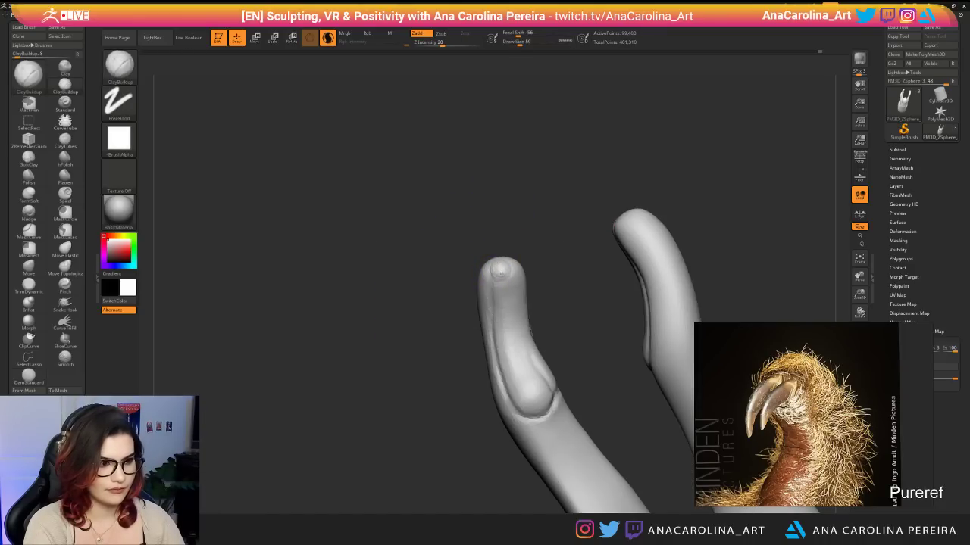
{"action": "right_click_drag", "start_coordinate": [507, 267], "coordinate": [501, 280]}
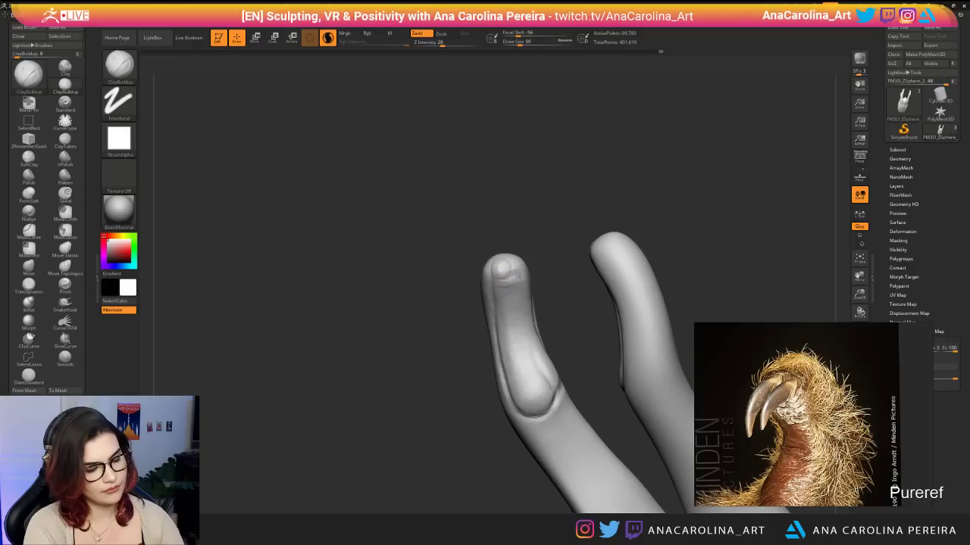
Extend the ClayBuildup strokes across the front hand's tip and down its sides to thicken the base of the claws.
{"action": "right_click_drag", "start_coordinate": [520, 270], "coordinate": [522, 277]}
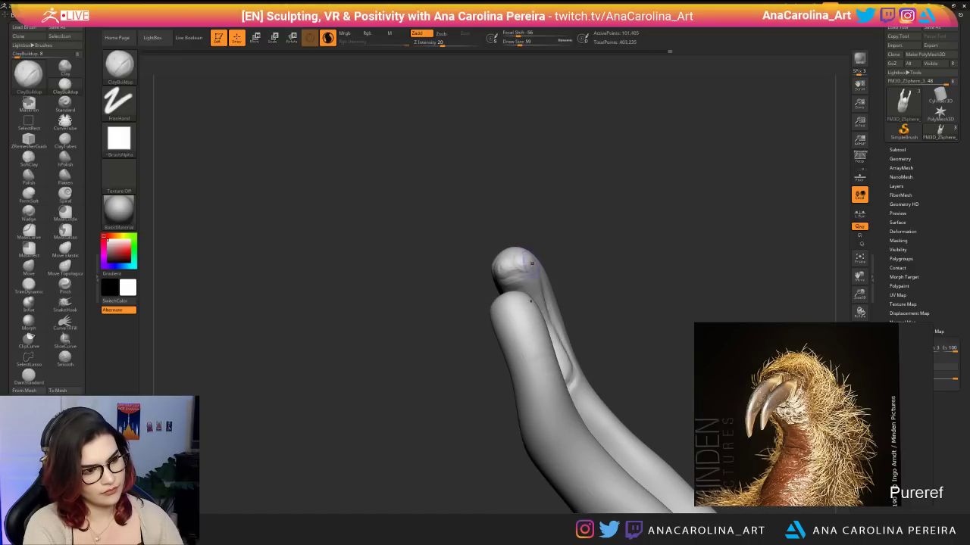
{"action": "right_click_drag", "start_coordinate": [532, 262], "coordinate": [534, 260]}
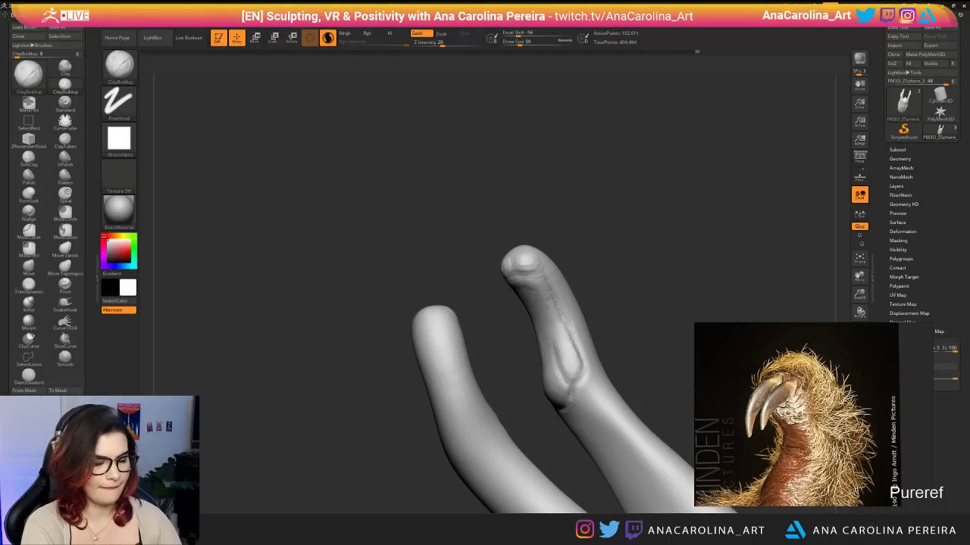
{"action": "right_click_drag", "start_coordinate": [535, 260], "coordinate": [563, 266]}
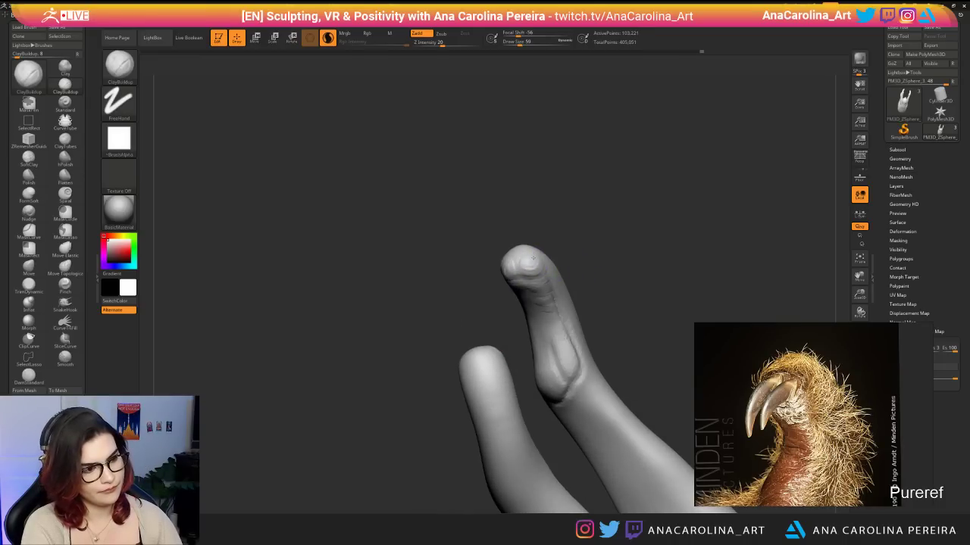
{"action": "right_click_drag", "start_coordinate": [523, 228], "coordinate": [536, 236]}
Sculpt two side-by-side claw sockets into the front hand's tip with the ClayBuildup brush at draw size 41.
{"action": "key", "text": "space"}
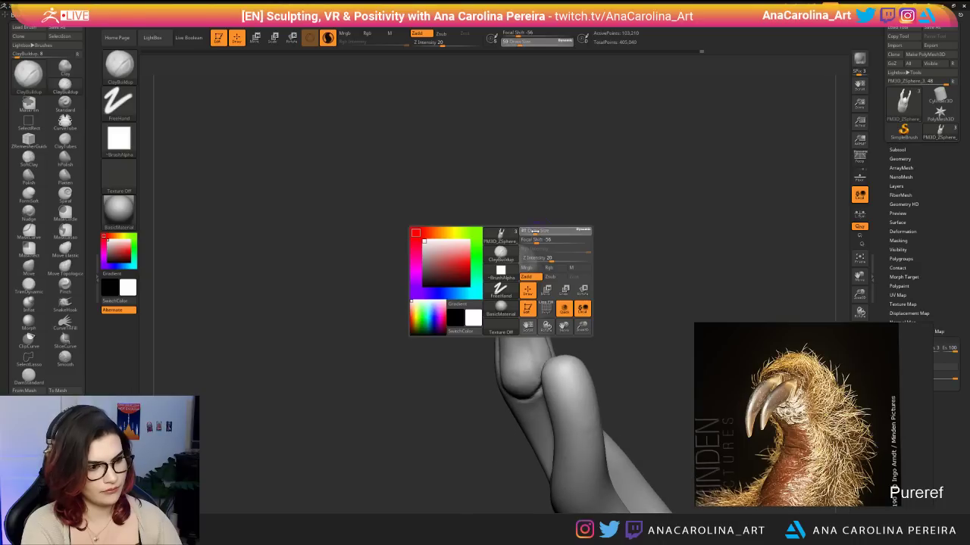
{"action": "left_click_drag", "start_coordinate": [540, 232], "coordinate": [536, 232]}
{"action": "right_click_drag", "start_coordinate": [522, 235], "coordinate": [536, 255]}
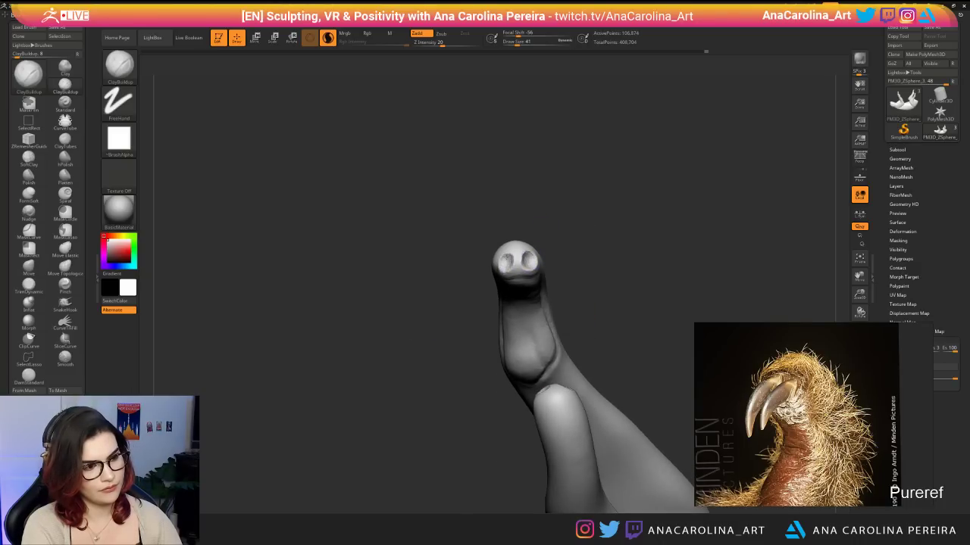
{"action": "right_click_drag", "start_coordinate": [522, 260], "coordinate": [554, 239]}
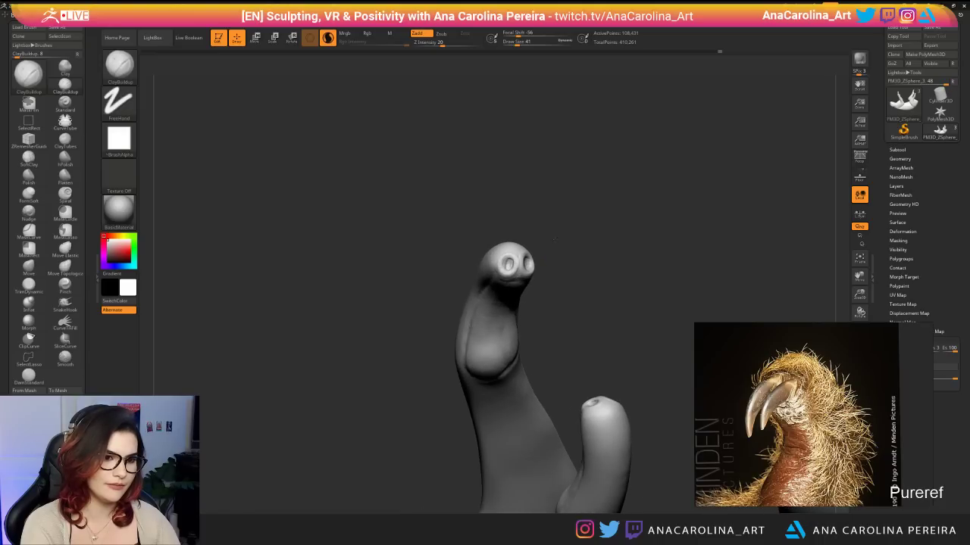
Build up the rims and undersides of the front hand's claw sockets with ClayBuildup, raising the draw size to 56.
{"action": "key", "text": "space"}
{"action": "left_click_drag", "start_coordinate": [518, 255], "coordinate": [523, 259]}
{"action": "right_click_drag", "start_coordinate": [523, 259], "coordinate": [531, 250]}
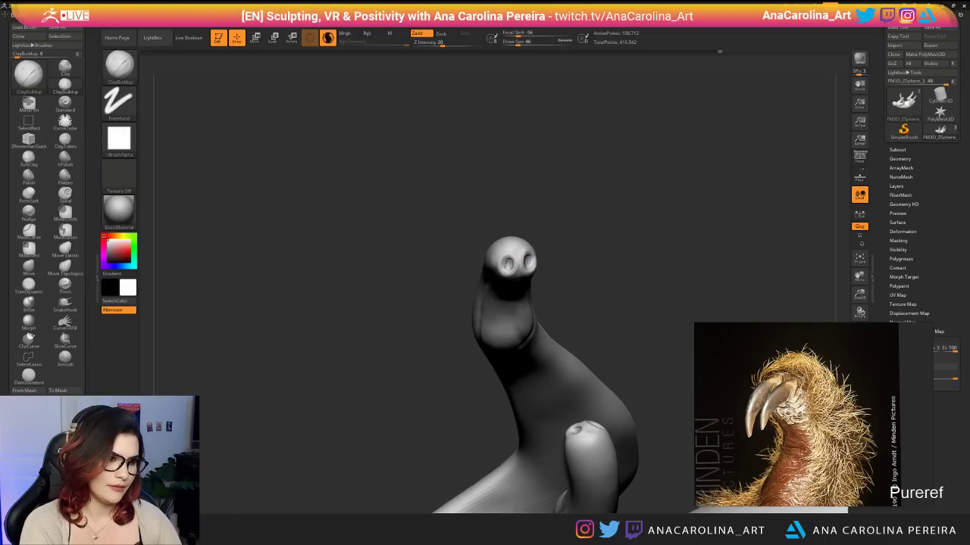
{"action": "key", "text": "space"}
{"action": "left_click_drag", "start_coordinate": [520, 259], "coordinate": [526, 259]}
{"action": "right_click_drag", "start_coordinate": [526, 259], "coordinate": [553, 228]}
{"action": "mouse_move", "coordinate": [526, 259]}
{"action": "left_mouse_down"}
{"action": "mouse_move", "coordinate": [523, 250]}
{"action": "mouse_move", "coordinate": [501, 268]}
{"action": "left_mouse_up"}
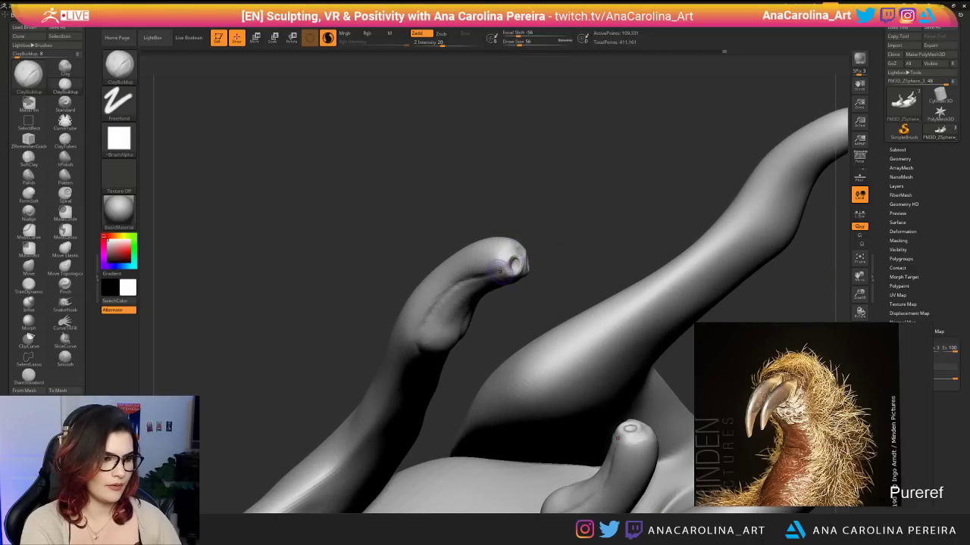
{"action": "mouse_move", "coordinate": [531, 241]}
{"action": "right_mouse_down"}
{"action": "mouse_move", "coordinate": [558, 259]}
{"action": "mouse_move", "coordinate": [545, 250]}
{"action": "right_mouse_up"}
{"action": "key", "text": "b"}
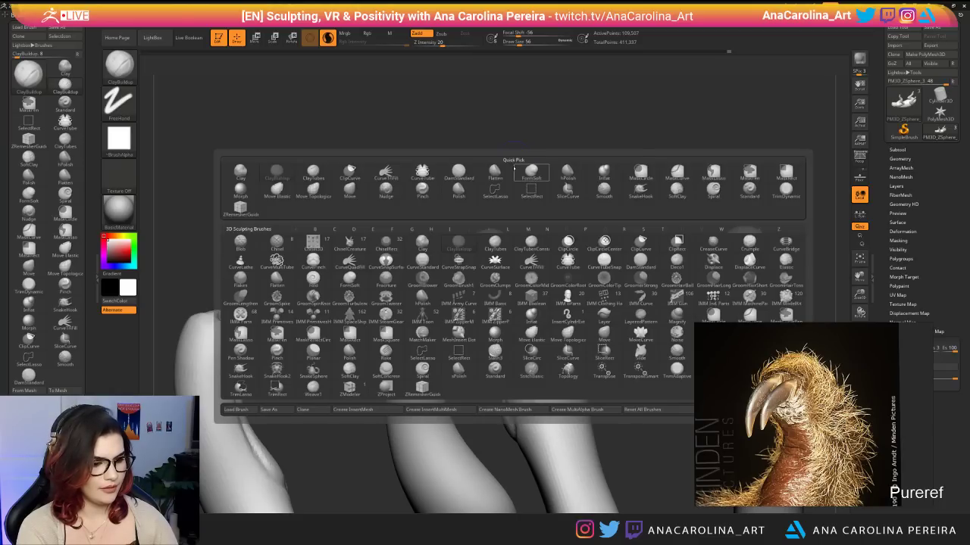
{"action": "key", "text": "i"}
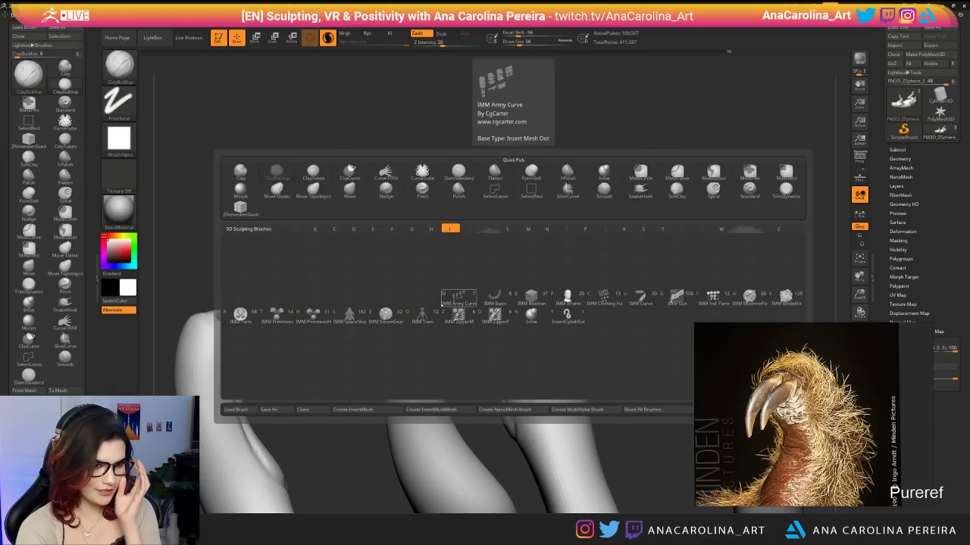
{"action": "left_click", "coordinate": [448, 296]}
{"action": "key", "text": "m"}
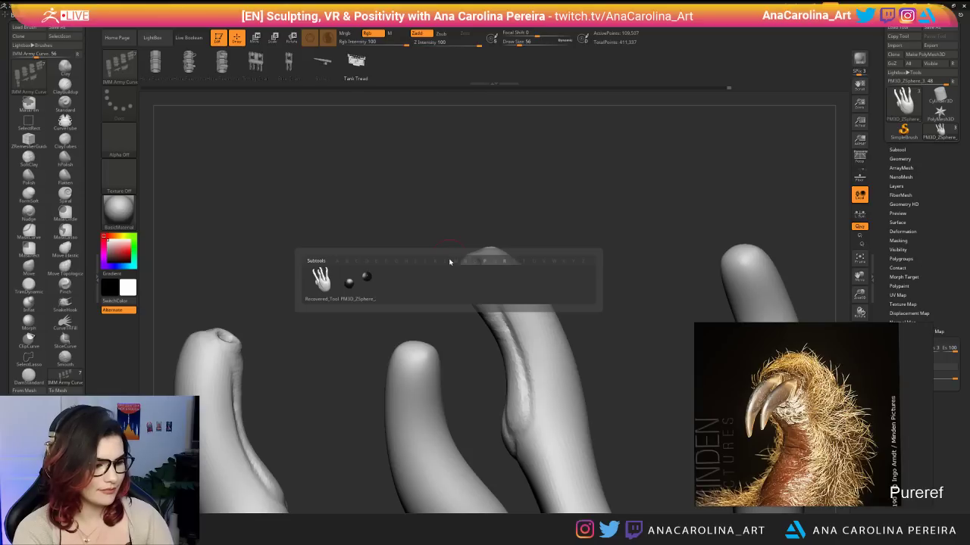
{"action": "key", "text": "b"}
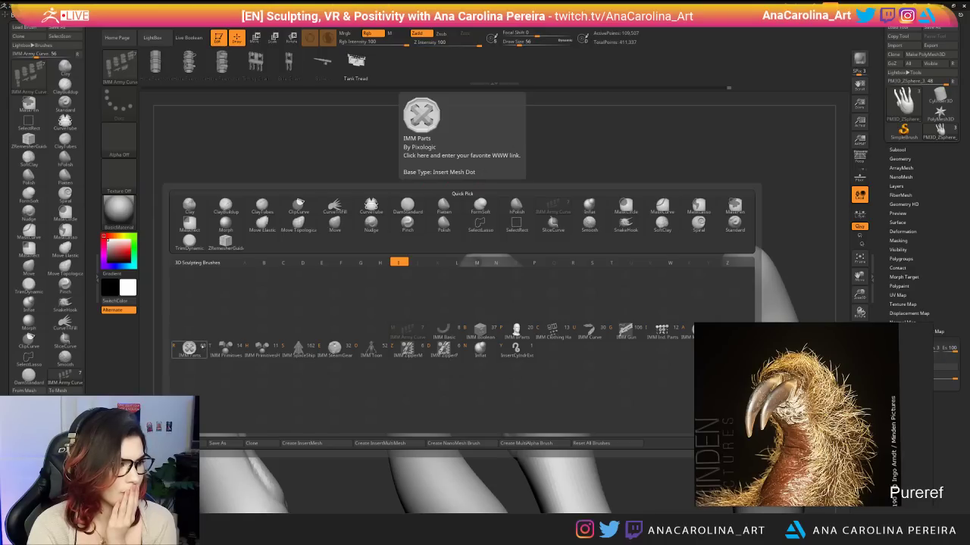
{"action": "left_click", "coordinate": [193, 348]}
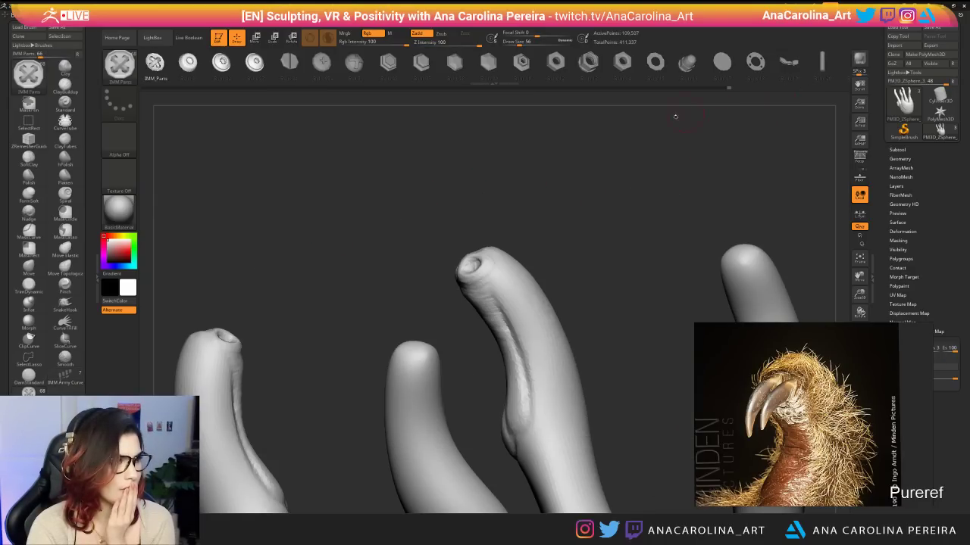
Insert a small PolySphere from the IMM Primitives brush into the front hand's claw socket.
{"action": "key", "text": "b"}
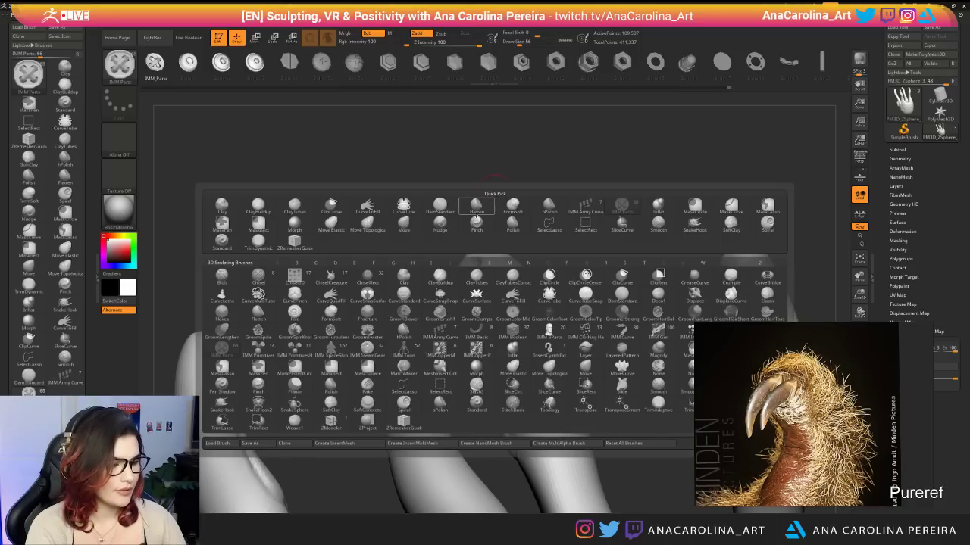
{"action": "key", "text": "i"}
{"action": "key", "text": "t"}
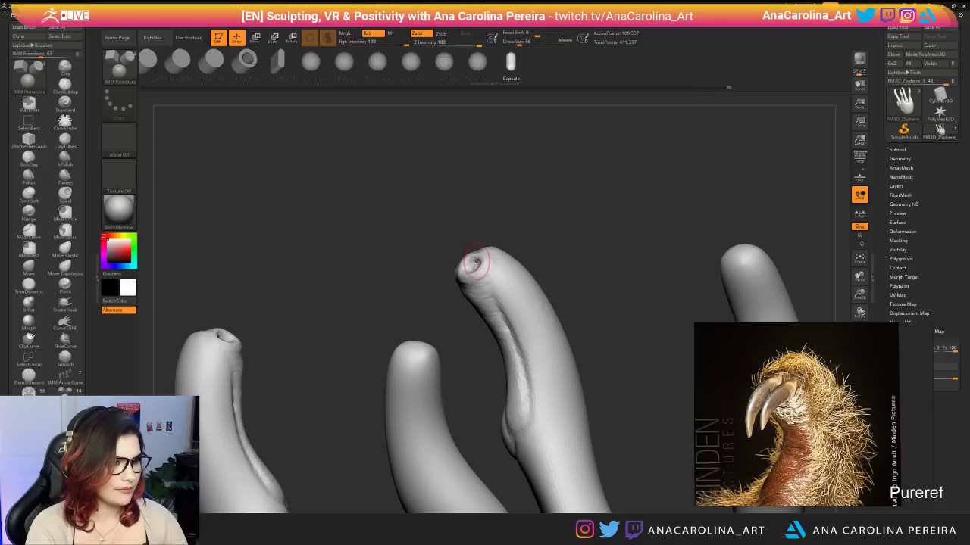
{"action": "left_click_drag", "start_coordinate": [479, 263], "coordinate": [484, 253]}
{"action": "key", "text": "ctrl+z"}
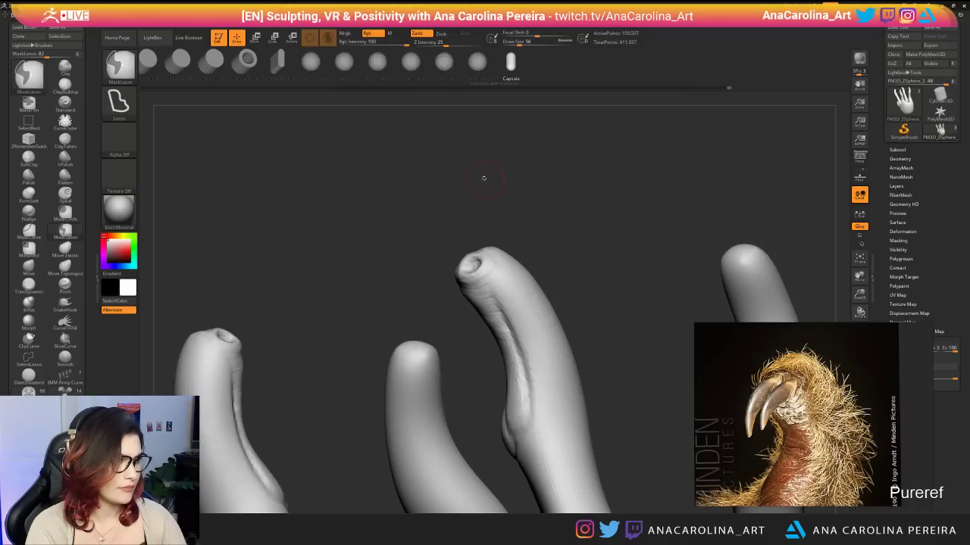
{"action": "left_click", "coordinate": [377, 61]}
{"action": "left_click_drag", "start_coordinate": [475, 265], "coordinate": [475, 276]}
{"action": "left_click_drag", "start_coordinate": [421, 237], "coordinate": [576, 241]}
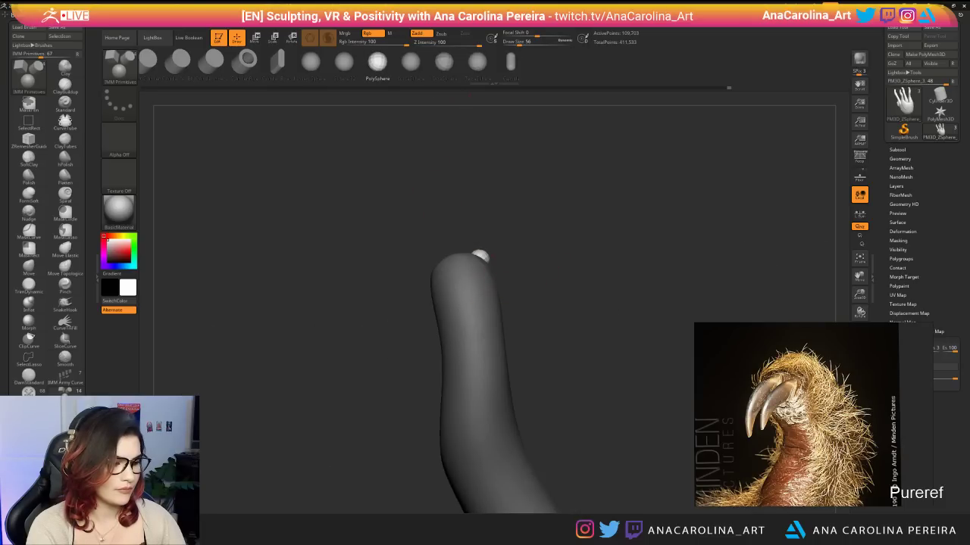
Move the inserted sphere slightly so it sits inside the claw socket.
{"action": "key", "text": "w"}
{"action": "left_click_drag", "start_coordinate": [499, 245], "coordinate": [496, 247]}
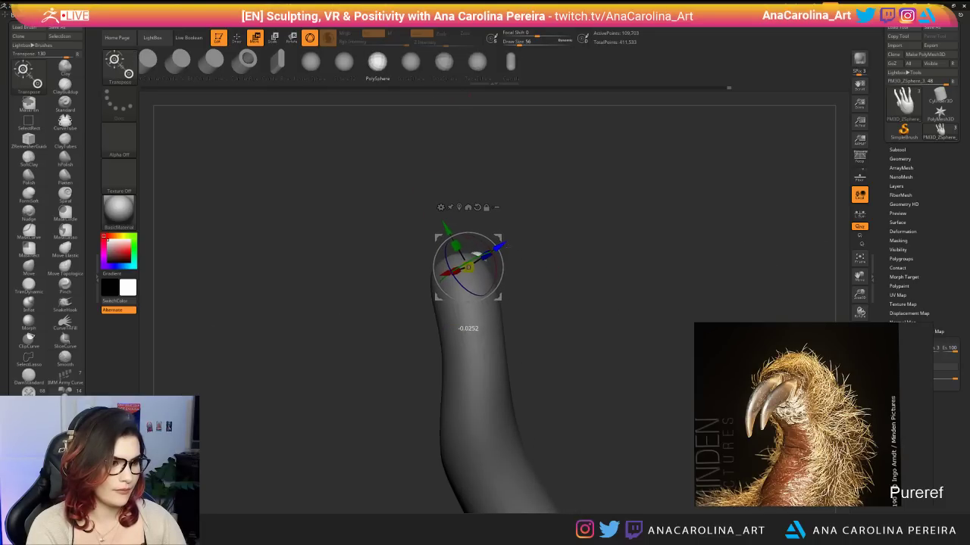
{"action": "left_click_drag", "start_coordinate": [576, 246], "coordinate": [500, 241]}
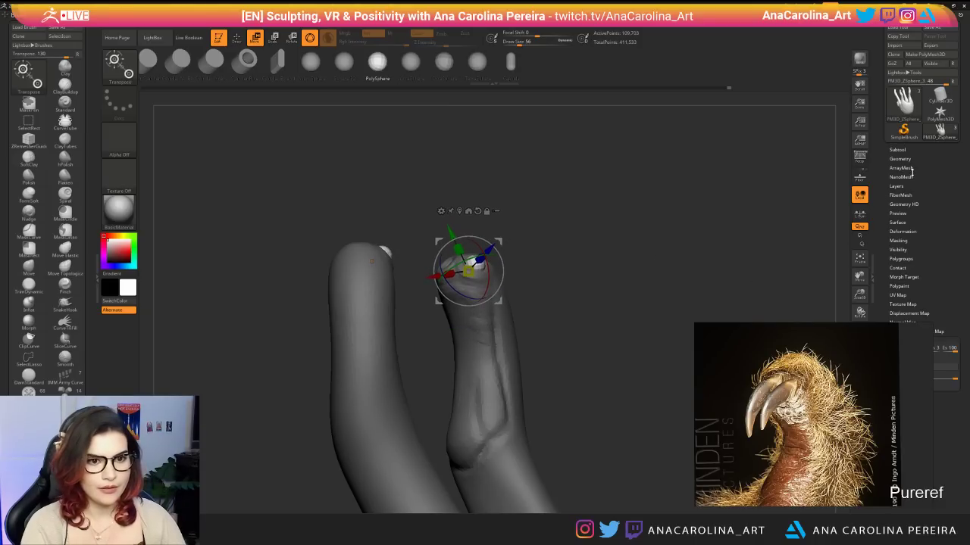
Separate the inserted spheres into their own subtool with Split Unmasked Points.
{"action": "left_click", "coordinate": [897, 150]}
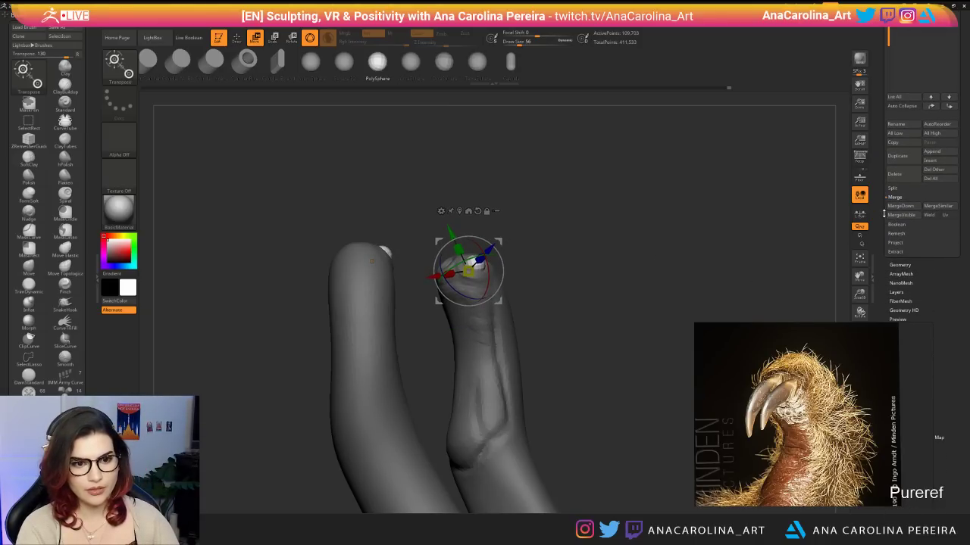
{"action": "left_click_drag", "start_coordinate": [883, 214], "coordinate": [884, 205]}
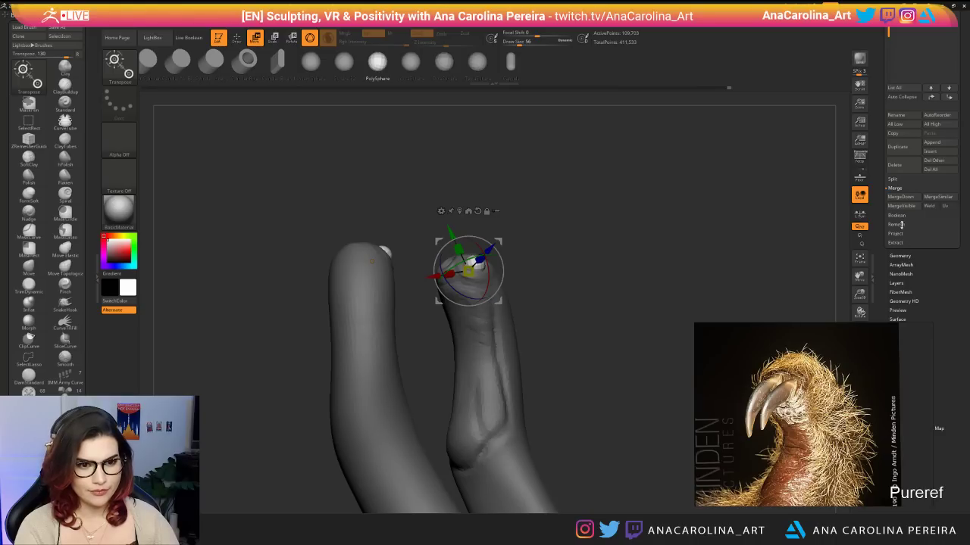
{"action": "left_click", "coordinate": [906, 181]}
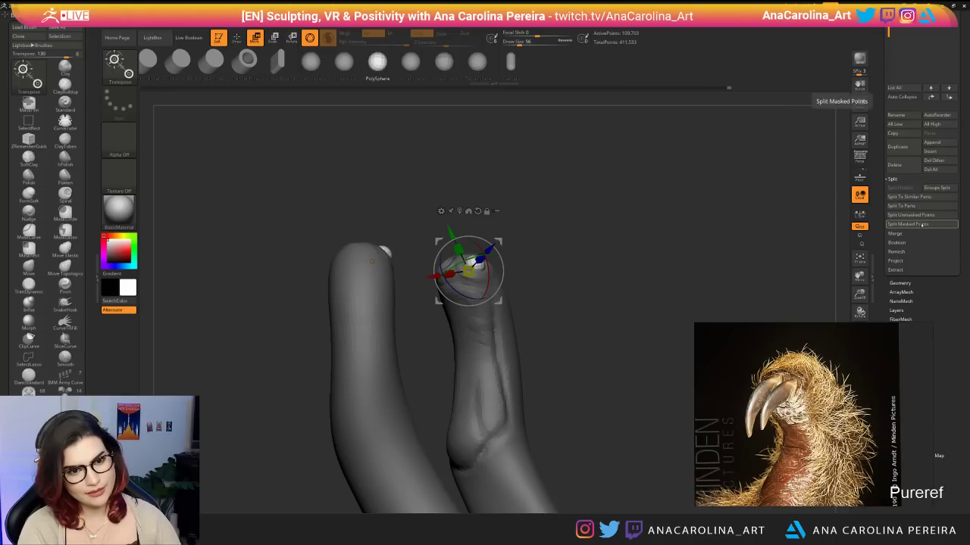
{"action": "left_click", "coordinate": [921, 215]}
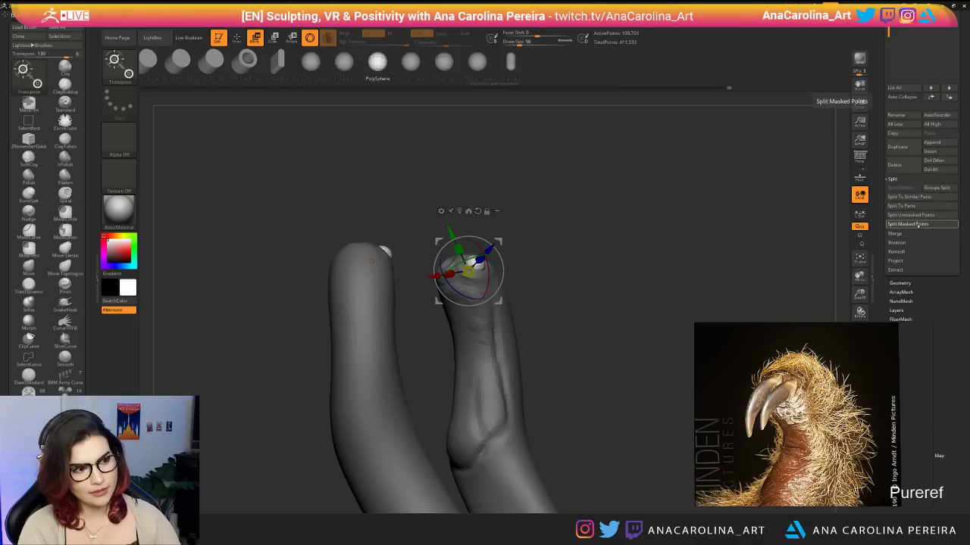
Mask the lower part of the sphere inside the socket, leaving its outer end free.
{"action": "left_click_drag", "start_coordinate": [739, 213], "coordinate": [607, 341]}
{"action": "left_click_drag", "start_coordinate": [608, 341], "coordinate": [553, 341]}
{"action": "left_click_drag", "start_coordinate": [319, 321], "coordinate": [378, 299]}
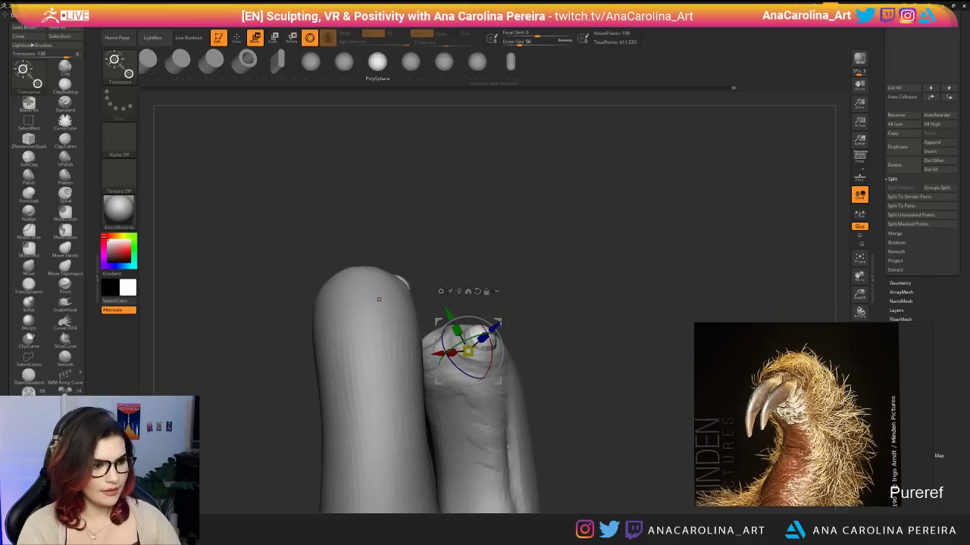
{"action": "key", "text": "ctrl"}
{"action": "mouse_move", "coordinate": [502, 341]}
{"action": "left_mouse_down", "text": "ctrl"}
{"action": "mouse_move", "coordinate": [450, 329]}
{"action": "mouse_move", "coordinate": [529, 385]}
{"action": "left_mouse_up", "text": "ctrl"}
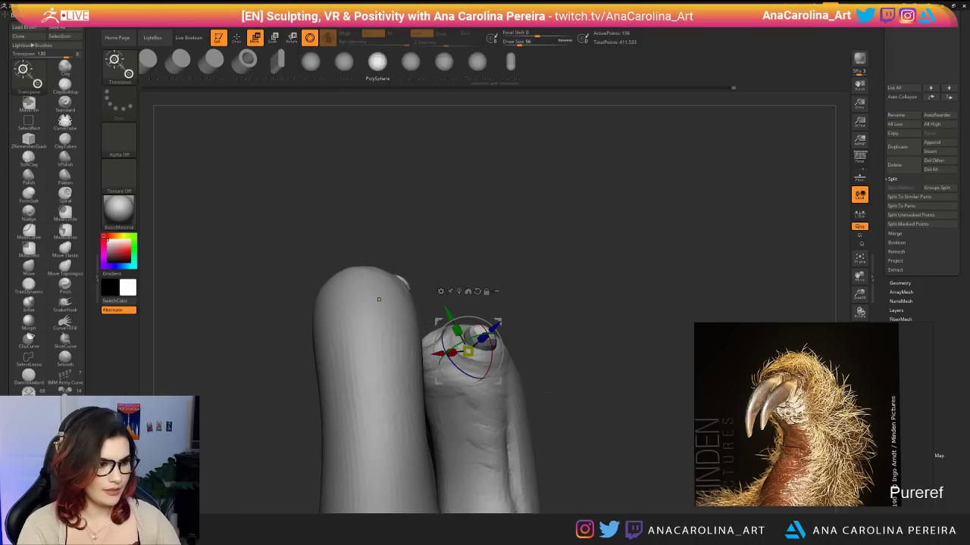
{"action": "left_click_drag", "start_coordinate": [720, 368], "coordinate": [574, 351]}
{"action": "key", "text": "ctrl"}
{"action": "key", "text": "ctrl"}
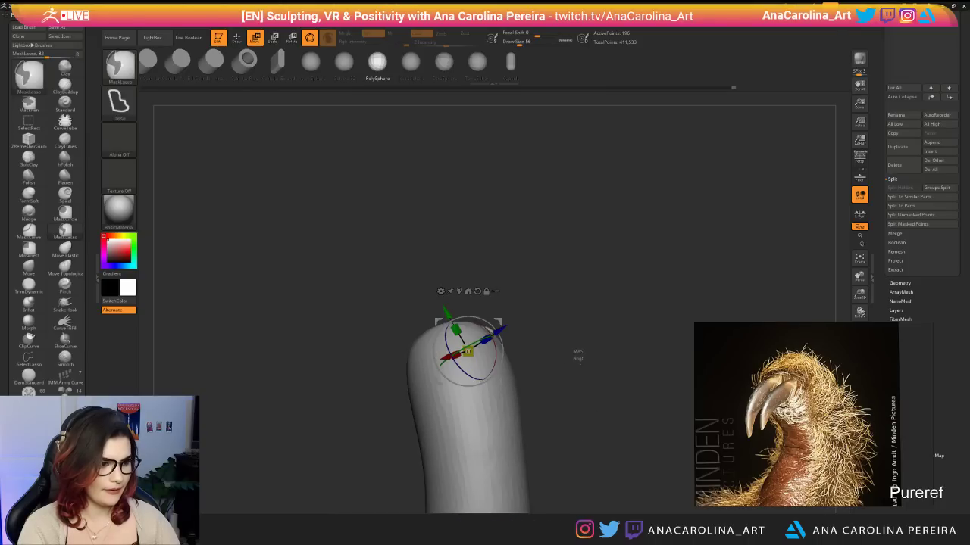
{"action": "mouse_move", "coordinate": [517, 343]}
{"action": "left_mouse_down", "text": "ctrl"}
{"action": "mouse_move", "coordinate": [458, 329]}
{"action": "mouse_move", "coordinate": [578, 350]}
{"action": "mouse_move", "coordinate": [568, 347]}
{"action": "left_mouse_up", "text": "ctrl"}
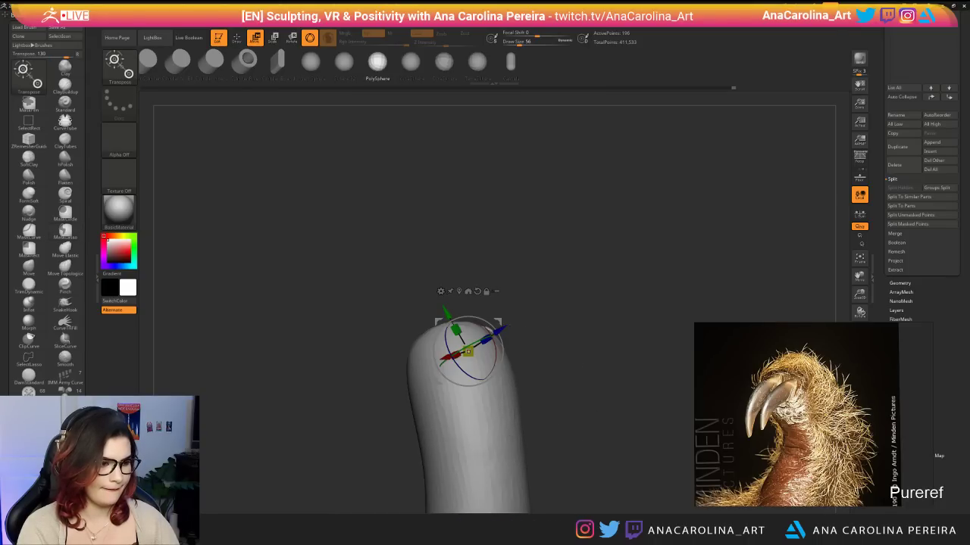
Stretch the sphere's unmasked end out of the socket into a long claw and taper its tip.
{"action": "left_click_drag", "start_coordinate": [500, 325], "coordinate": [500, 231]}
{"action": "left_click_drag", "start_coordinate": [636, 250], "coordinate": [581, 305]}
{"action": "left_click_drag", "start_coordinate": [565, 272], "coordinate": [536, 276]}
{"action": "left_click_drag", "start_coordinate": [504, 307], "coordinate": [533, 274]}
{"action": "left_click_drag", "start_coordinate": [602, 246], "coordinate": [746, 249]}
{"action": "left_click_drag", "start_coordinate": [311, 262], "coordinate": [197, 272]}
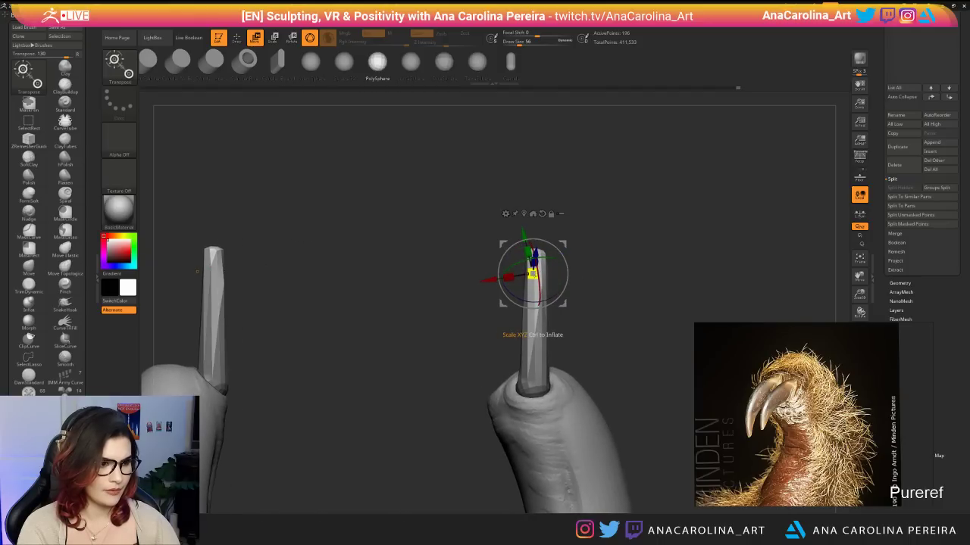
{"action": "left_click_drag", "start_coordinate": [533, 274], "coordinate": [513, 194]}
Pull the claw into a bent shape with the SnakeHook brush at draw size 112.
{"action": "left_click_drag", "start_coordinate": [439, 227], "coordinate": [387, 265]}
{"action": "left_click", "coordinate": [663, 354], "text": "alt"}
{"action": "left_click_drag", "start_coordinate": [561, 342], "coordinate": [393, 313], "text": "alt"}
{"action": "key", "text": "b"}
{"action": "key", "text": "s"}
{"action": "key", "text": "h"}
{"action": "key", "text": "space"}
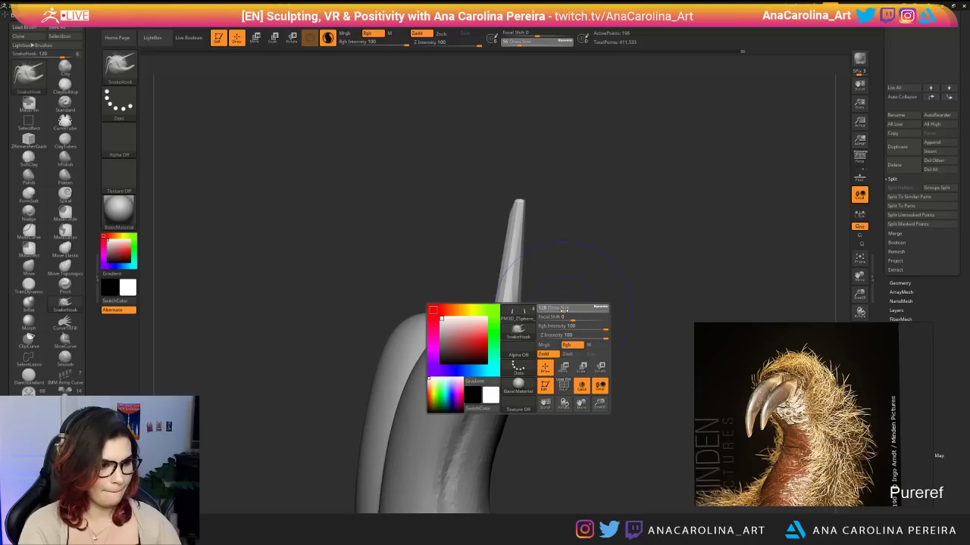
{"action": "mouse_move", "coordinate": [542, 319]}
{"action": "left_mouse_down"}
{"action": "mouse_move", "coordinate": [551, 320]}
{"action": "mouse_move", "coordinate": [509, 278]}
{"action": "mouse_move", "coordinate": [515, 254]}
{"action": "left_mouse_up"}
{"action": "key", "text": "space"}
{"action": "left_click", "coordinate": [503, 306]}
{"action": "left_click_drag", "start_coordinate": [591, 250], "coordinate": [470, 261]}
Undo the latest bending and remeshing of the claw.
{"action": "key", "text": "ctrl+z"}
{"action": "key", "text": "ctrl+z"}
{"action": "key", "text": "ctrl+z"}
{"action": "key", "text": "ctrl+z"}
{"action": "key", "text": "ctrl+z"}
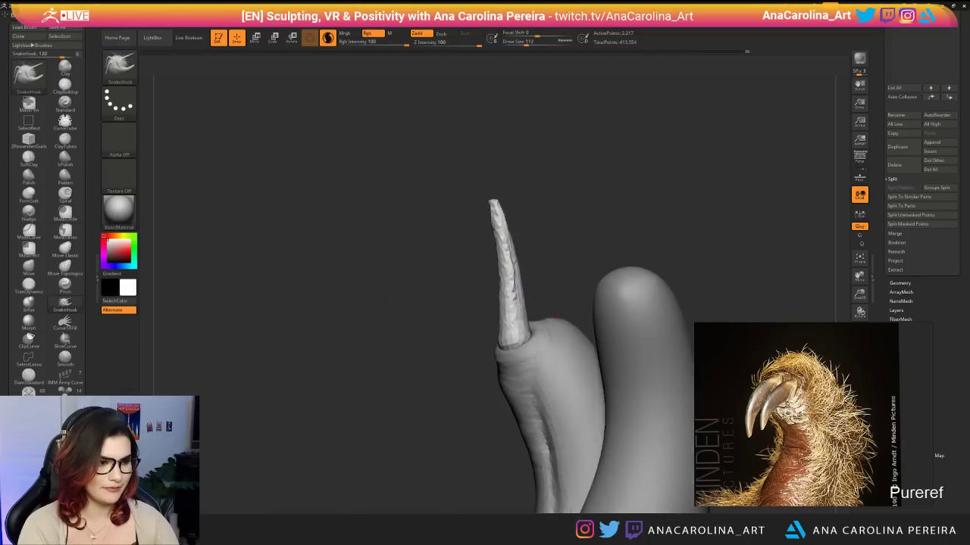
{"action": "key", "text": "ctrl+z"}
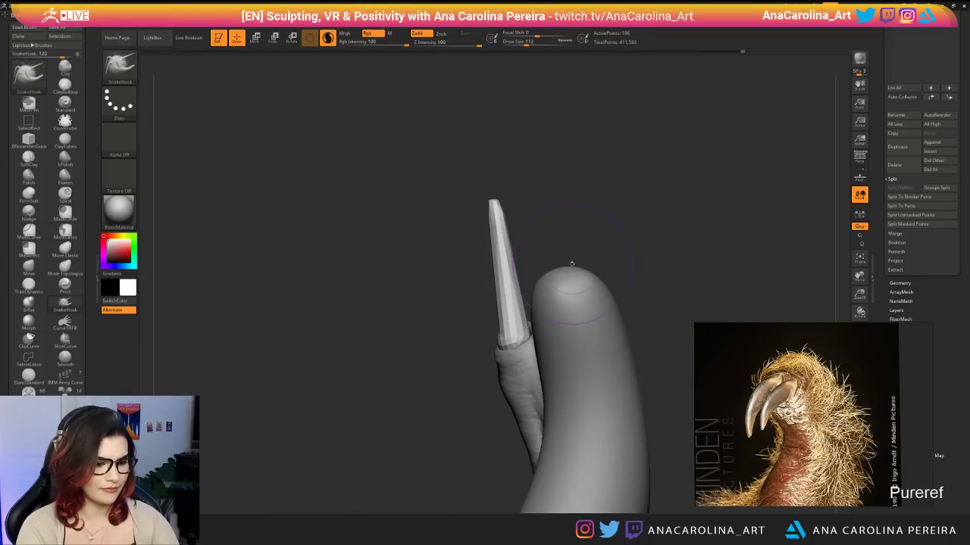
Smooth the claw and pull its tip into a longer, sharp point with the SnakeHook brush at draw size 149.
{"action": "key", "text": "backslash"}
{"action": "mouse_move", "coordinate": [572, 263]}
{"action": "left_mouse_down", "text": "shift"}
{"action": "mouse_move", "coordinate": [541, 247]}
{"action": "mouse_move", "coordinate": [509, 342]}
{"action": "left_mouse_up", "text": "shift"}
{"action": "key", "text": "s"}
{"action": "left_click_drag", "start_coordinate": [530, 301], "coordinate": [534, 291]}
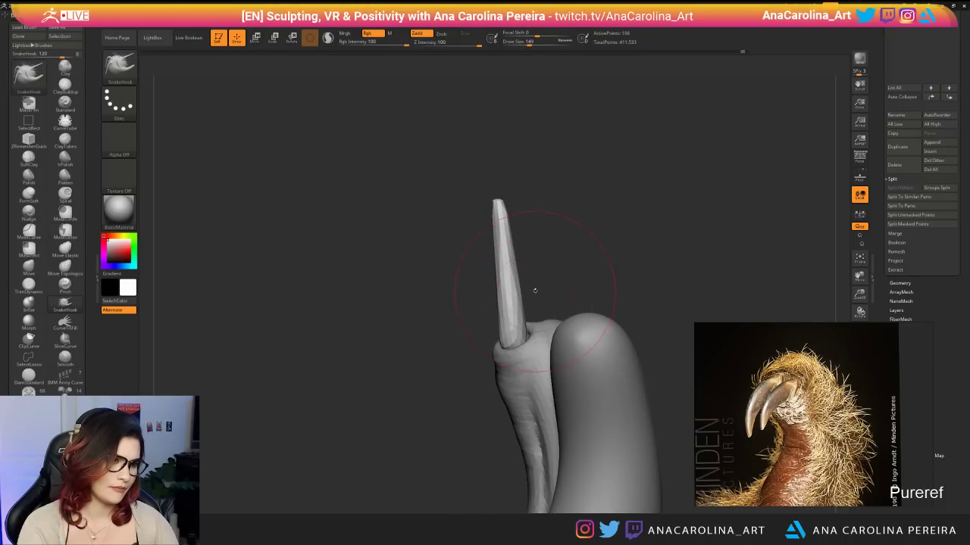
{"action": "key", "text": "ctrl+z"}
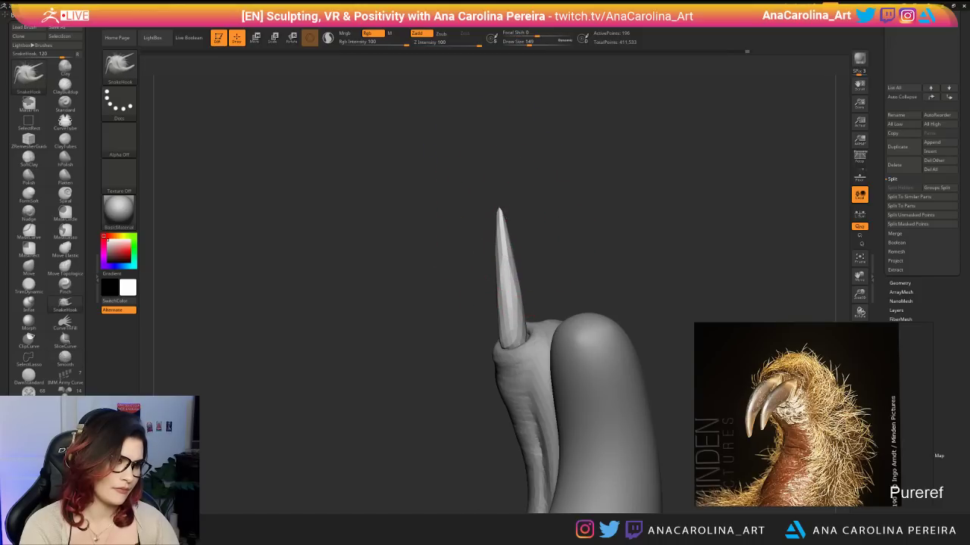
{"action": "left_click_drag", "start_coordinate": [501, 217], "coordinate": [497, 193]}
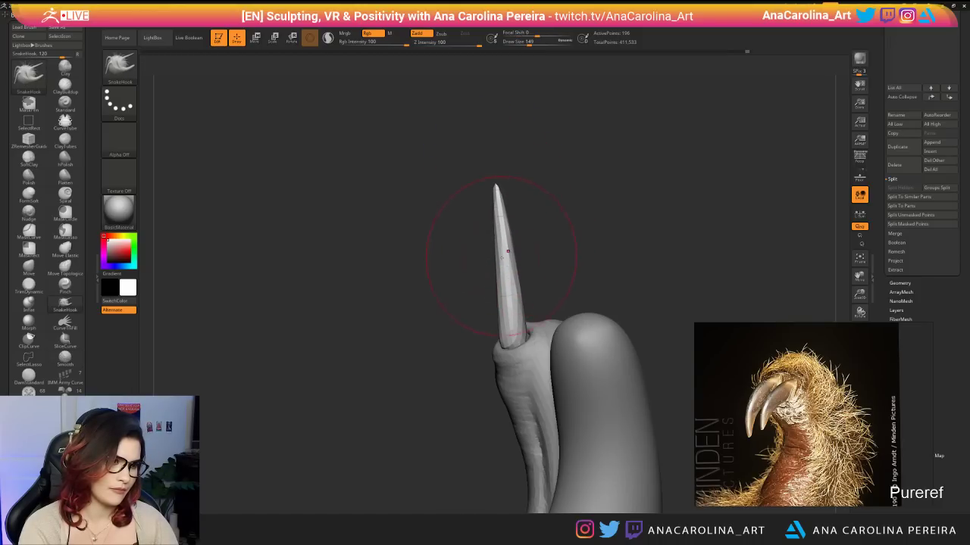
Curve the claw gently with the SnakeHook brush at draw size 97 and check both hands' claws.
{"action": "key", "text": "ctrl+z"}
{"action": "key", "text": "ctrl+z"}
{"action": "key", "text": "ctrl+z"}
{"action": "key", "text": "ctrl+z"}
{"action": "key", "text": "space"}
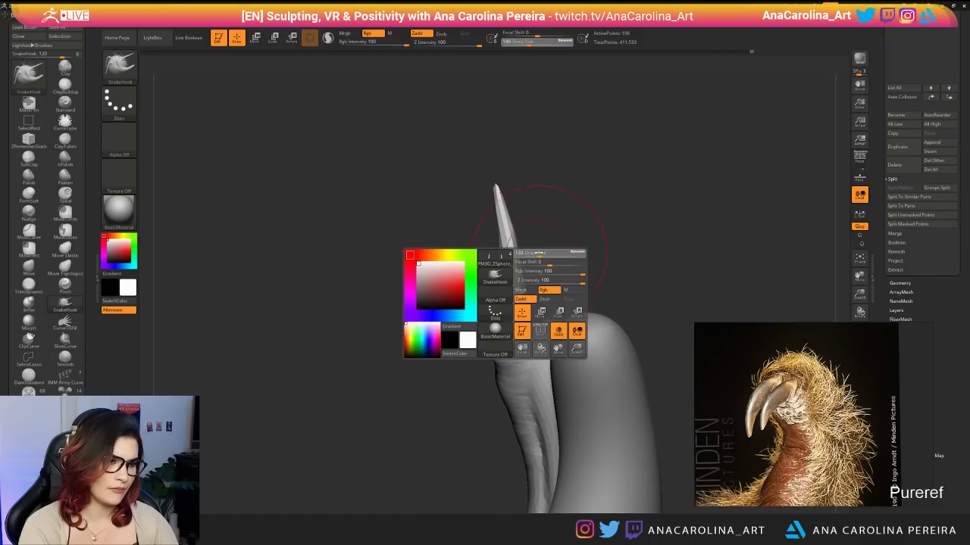
{"action": "left_click_drag", "start_coordinate": [538, 253], "coordinate": [520, 258]}
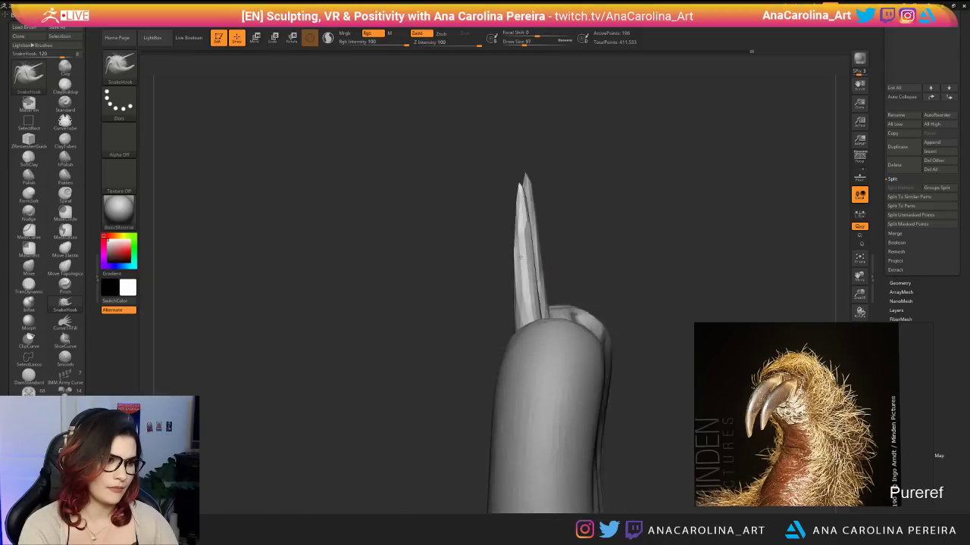
{"action": "mouse_move", "coordinate": [520, 257]}
{"action": "right_mouse_down"}
{"action": "mouse_move", "coordinate": [528, 265]}
{"action": "mouse_move", "coordinate": [552, 241]}
{"action": "mouse_move", "coordinate": [447, 241]}
{"action": "right_mouse_up"}
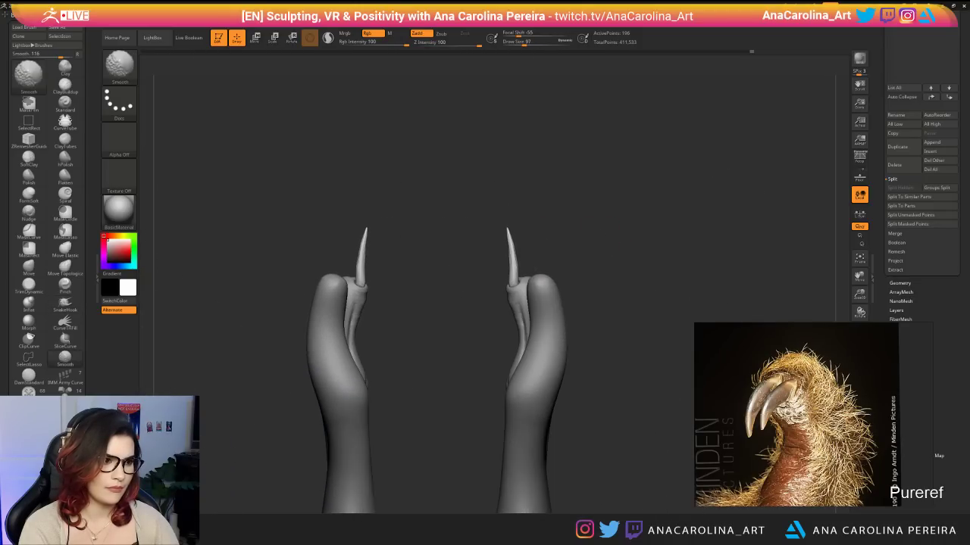
{"action": "right_click_drag", "start_coordinate": [575, 241], "coordinate": [610, 284], "text": "ctrl"}
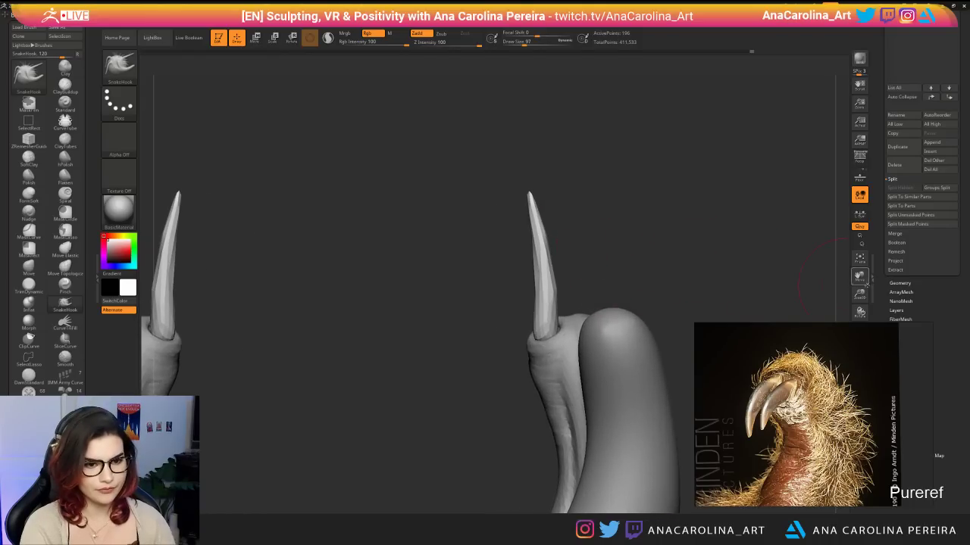
Try to remesh the claws with ZRemesher using Adapt and a target polygon count of 5.
{"action": "scroll", "coordinate": [897, 242], "scroll_direction": "down", "scroll_amount": 5}
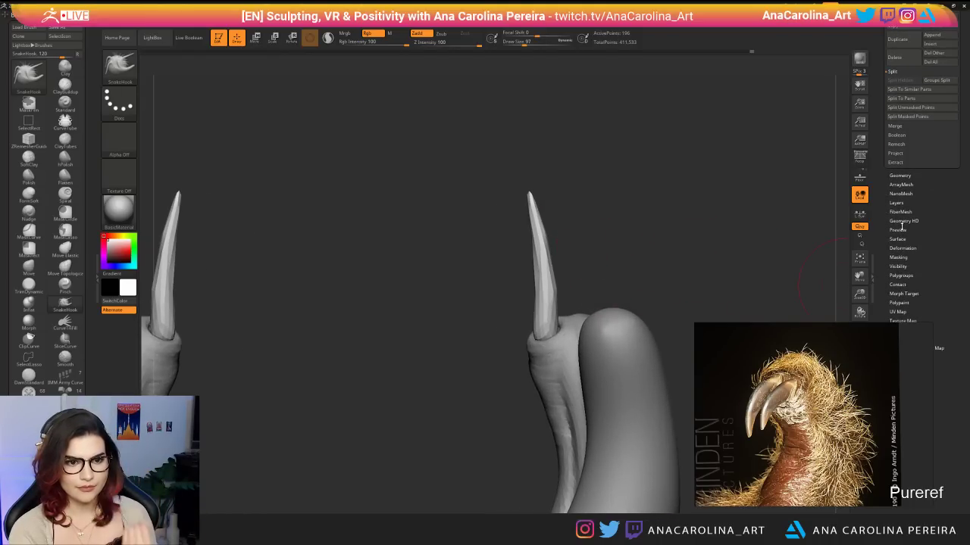
{"action": "left_click", "coordinate": [901, 174]}
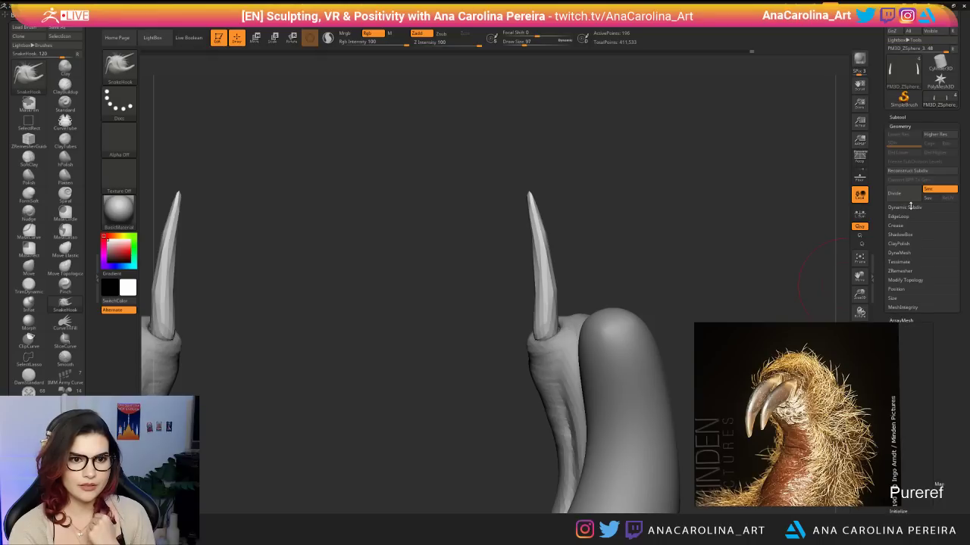
{"action": "left_click", "coordinate": [899, 271]}
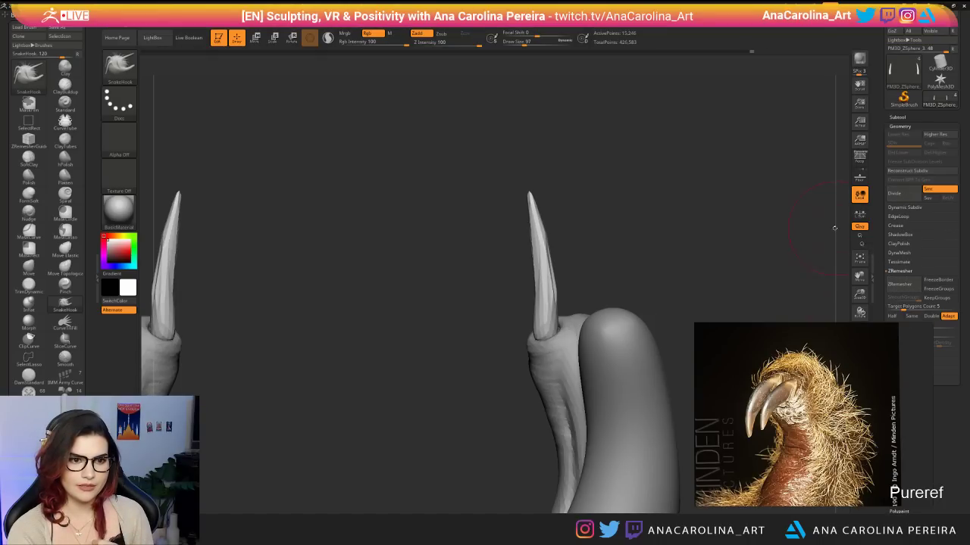
{"action": "mouse_move", "coordinate": [807, 235]}
{"action": "left_mouse_down"}
{"action": "mouse_move", "coordinate": [790, 230]}
{"action": "mouse_move", "coordinate": [747, 256]}
{"action": "left_mouse_up"}
{"action": "key", "text": "shift"}
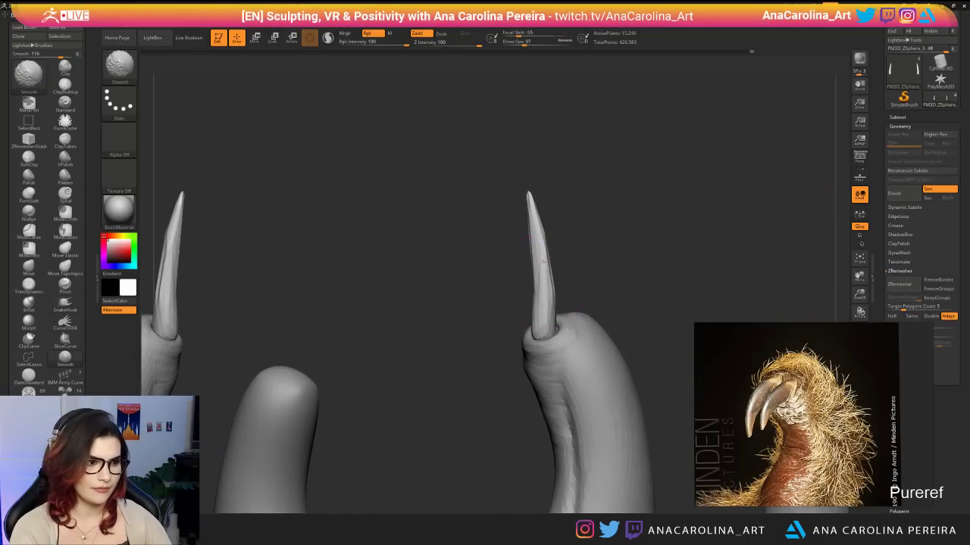
{"action": "key", "text": "ctrl+z"}
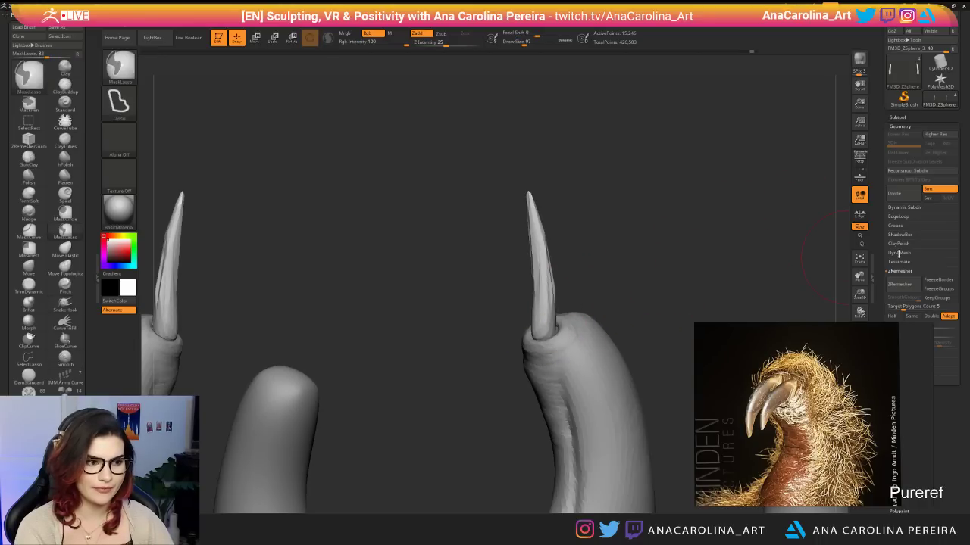
{"action": "key", "text": "ctrl+z"}
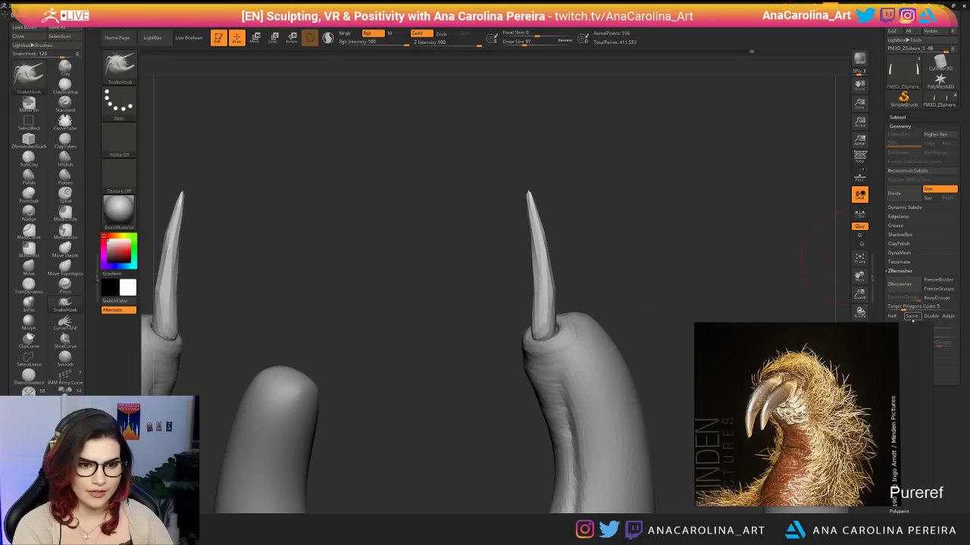
Remesh the claws with ZRemesher using the Same polygon count option.
{"action": "left_click", "coordinate": [915, 317]}
{"action": "left_click", "coordinate": [900, 284]}
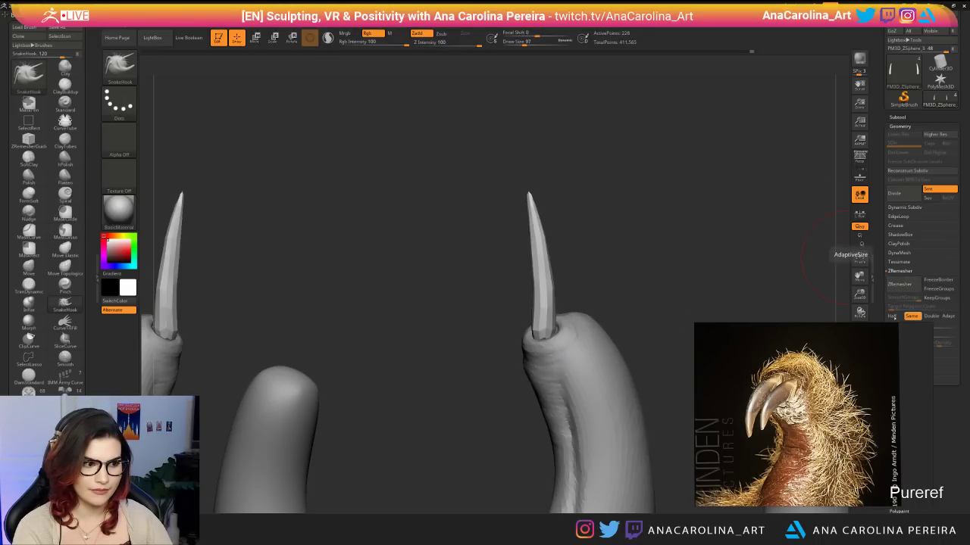
{"action": "left_click_drag", "start_coordinate": [710, 254], "coordinate": [712, 250], "text": "shift"}
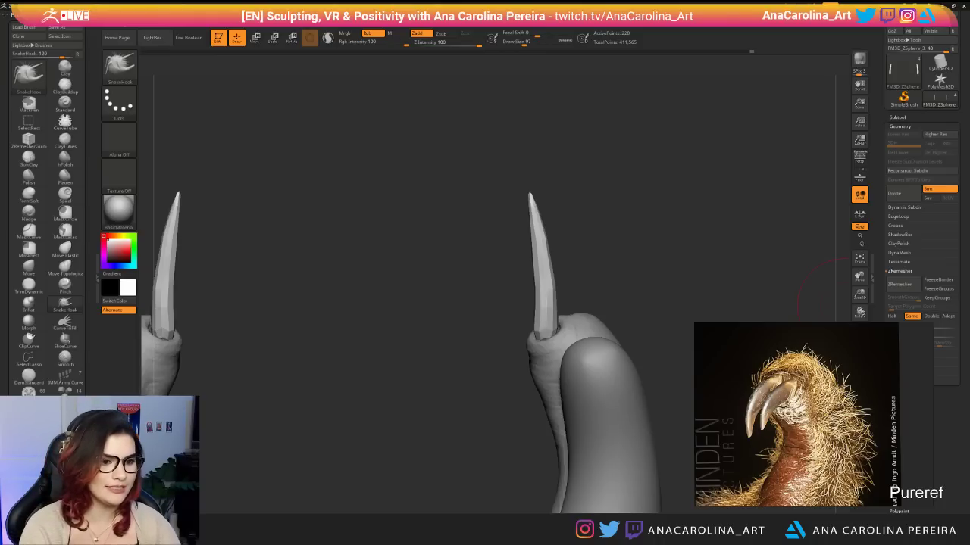
Try to smooth the middle and upper part of the claw with the Smooth brush.
{"action": "mouse_move", "coordinate": [552, 289]}
{"action": "right_mouse_down", "text": "ctrl"}
{"action": "mouse_move", "coordinate": [584, 144]}
{"action": "mouse_move", "coordinate": [682, 198]}
{"action": "mouse_move", "coordinate": [621, 174]}
{"action": "mouse_move", "coordinate": [675, 276]}
{"action": "mouse_move", "coordinate": [684, 249]}
{"action": "mouse_move", "coordinate": [694, 281]}
{"action": "mouse_move", "coordinate": [625, 276]}
{"action": "mouse_move", "coordinate": [651, 315]}
{"action": "mouse_move", "coordinate": [487, 315]}
{"action": "right_mouse_up", "text": "ctrl"}
{"action": "left_click_drag", "start_coordinate": [603, 284], "coordinate": [591, 232], "text": "shift"}
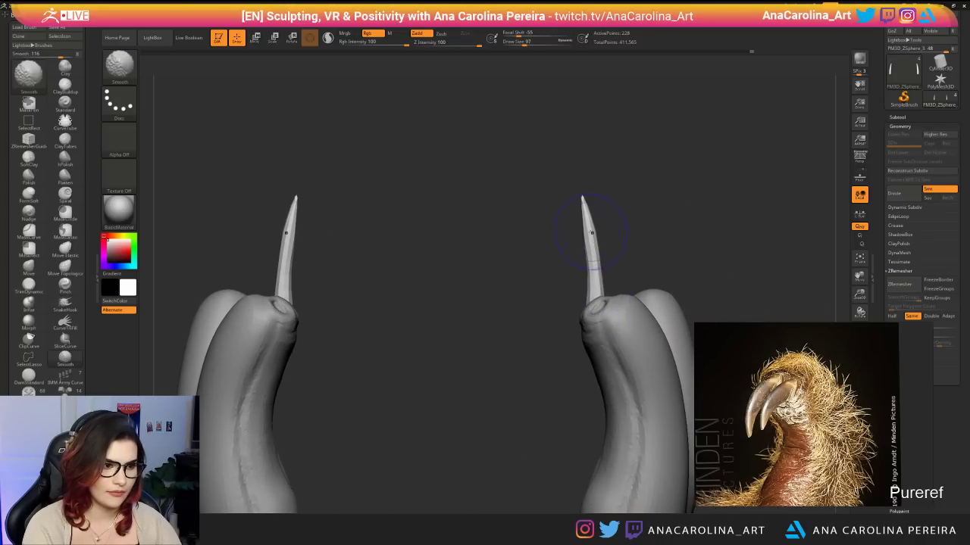
{"action": "key", "text": "ctrl+z"}
Bend the claw into a gentle curve with the SnakeHook brush, using draw sizes 112 and 83.
{"action": "key", "text": "space"}
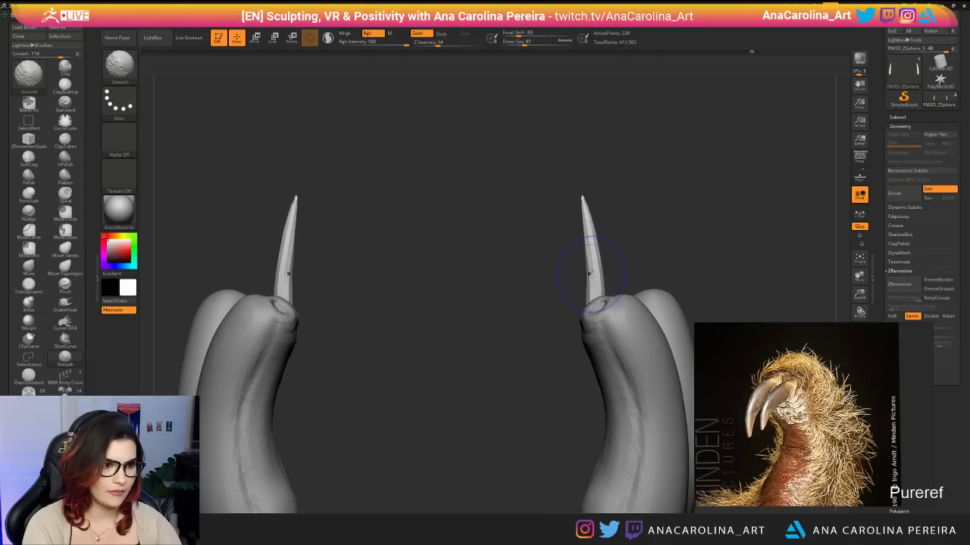
{"action": "key", "text": "space"}
{"action": "left_click_drag", "start_coordinate": [604, 258], "coordinate": [597, 246]}
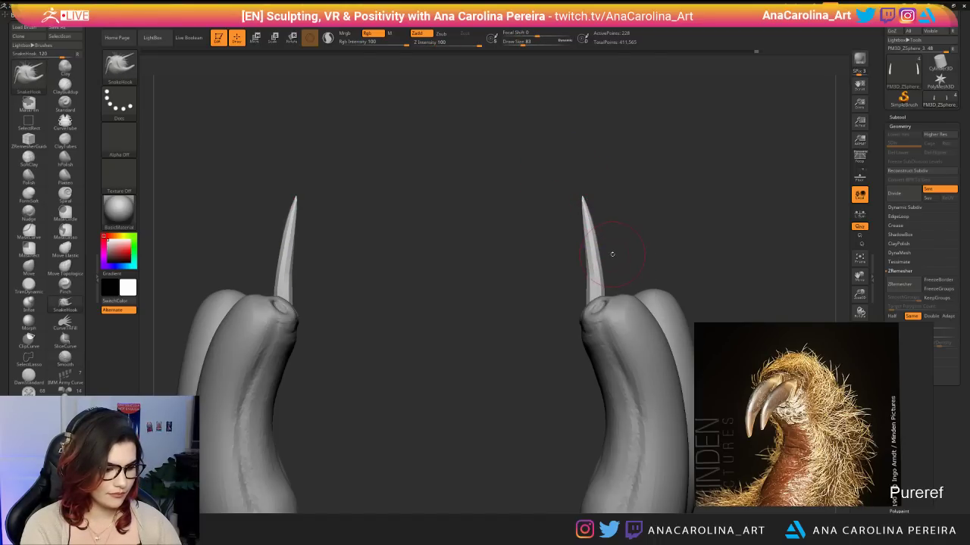
{"action": "key", "text": "b"}
{"action": "key", "text": "Escape"}
{"action": "key", "text": "space"}
{"action": "left_click_drag", "start_coordinate": [609, 254], "coordinate": [597, 232]}
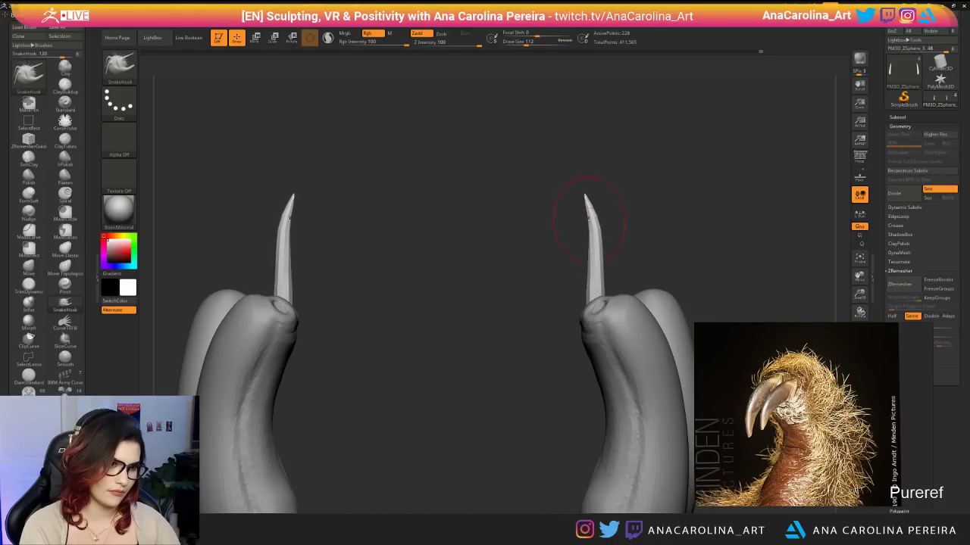
{"action": "left_click_drag", "start_coordinate": [591, 236], "coordinate": [605, 262]}
{"action": "key", "text": "space"}
{"action": "left_click_drag", "start_coordinate": [592, 271], "coordinate": [599, 262]}
{"action": "key", "text": "space"}
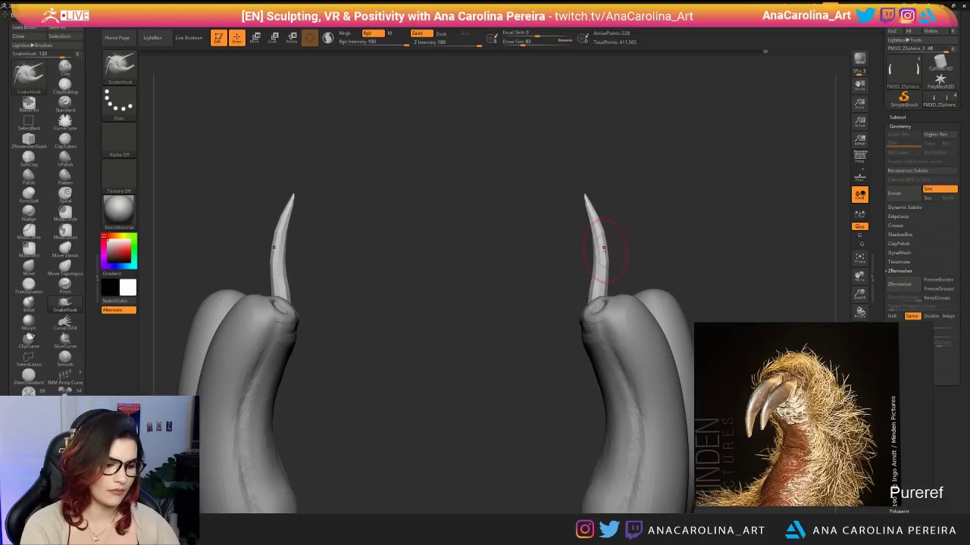
Thicken the claw from several sides with the Inflat brush at draw size 128 and Z intensity 10.
{"action": "key", "text": "b"}
{"action": "key", "text": "i"}
{"action": "key", "text": "n"}
{"action": "key", "text": "space"}
{"action": "left_click_drag", "start_coordinate": [596, 247], "coordinate": [598, 280]}
{"action": "right_click_drag", "start_coordinate": [606, 261], "coordinate": [686, 239]}
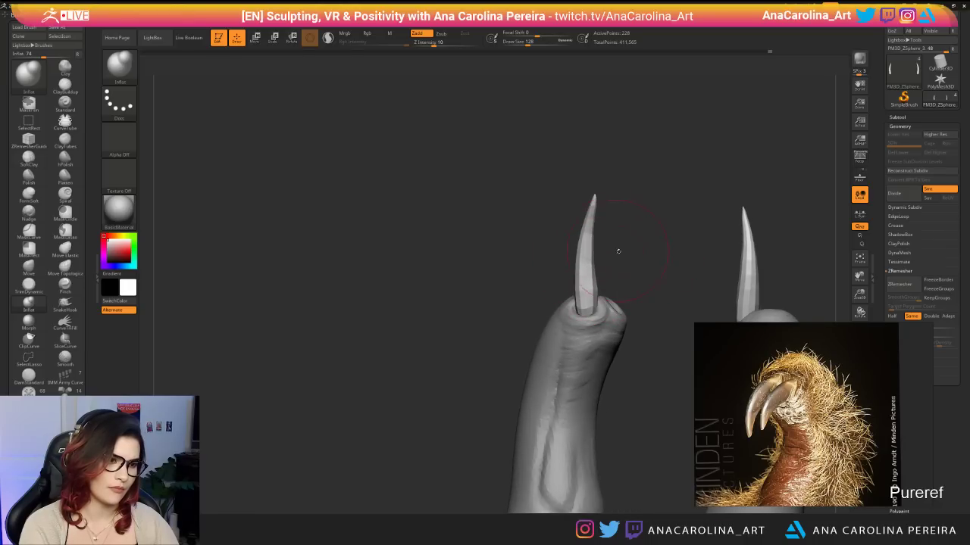
{"action": "right_click_drag", "start_coordinate": [618, 252], "coordinate": [546, 250]}
{"action": "left_click_drag", "start_coordinate": [602, 233], "coordinate": [604, 256]}
{"action": "right_click_drag", "start_coordinate": [615, 252], "coordinate": [554, 250]}
{"action": "right_click_drag", "start_coordinate": [640, 262], "coordinate": [606, 260]}
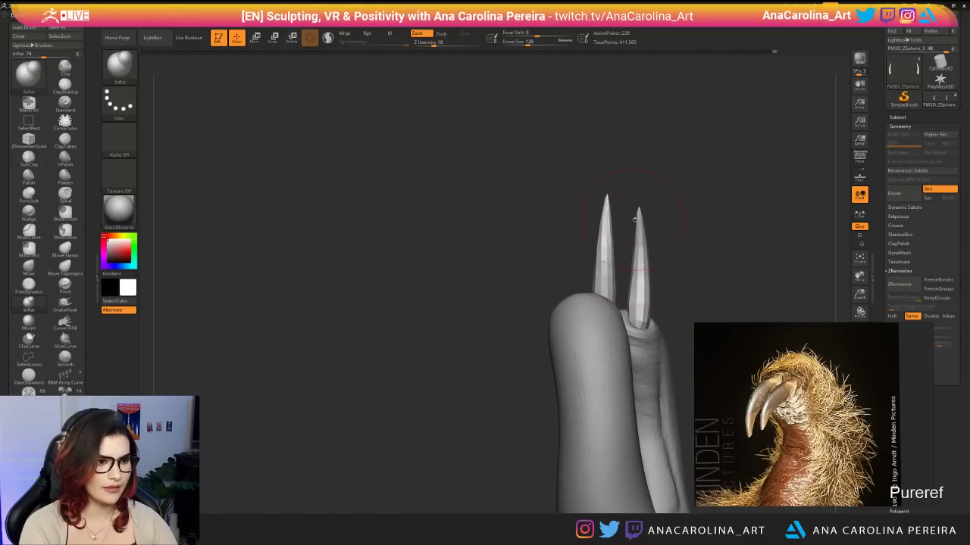
{"action": "right_click_drag", "start_coordinate": [634, 219], "coordinate": [680, 256]}
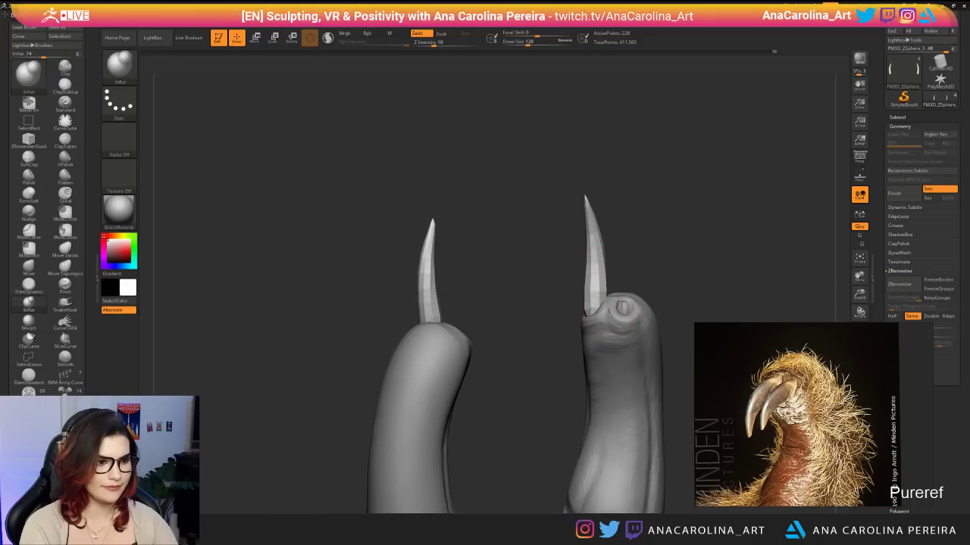
{"action": "right_click_drag", "start_coordinate": [591, 341], "coordinate": [625, 281]}
Rotate the claw about 28 degrees with the transform gizmo so its tip leans farther over the finger's socket.
{"action": "key", "text": "b"}
{"action": "key", "text": "s"}
{"action": "key", "text": "h"}
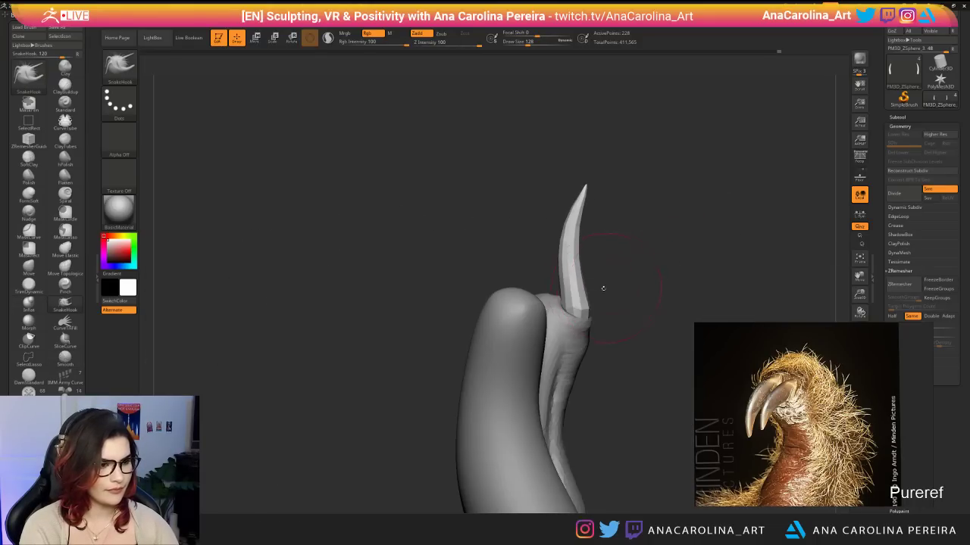
{"action": "right_click_drag", "start_coordinate": [648, 282], "coordinate": [567, 296]}
{"action": "right_click_drag", "start_coordinate": [644, 262], "coordinate": [662, 264]}
{"action": "key", "text": "w"}
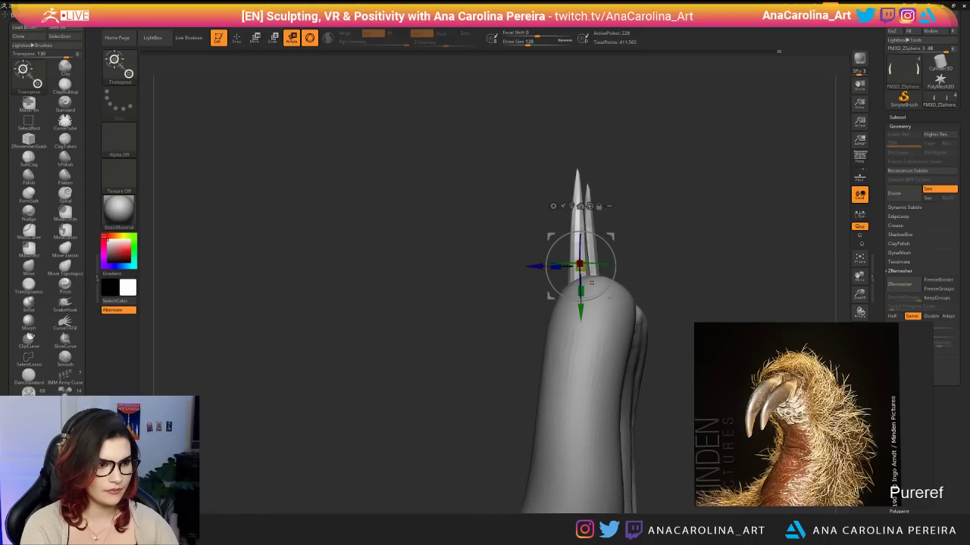
{"action": "right_click_drag", "start_coordinate": [591, 282], "coordinate": [731, 261]}
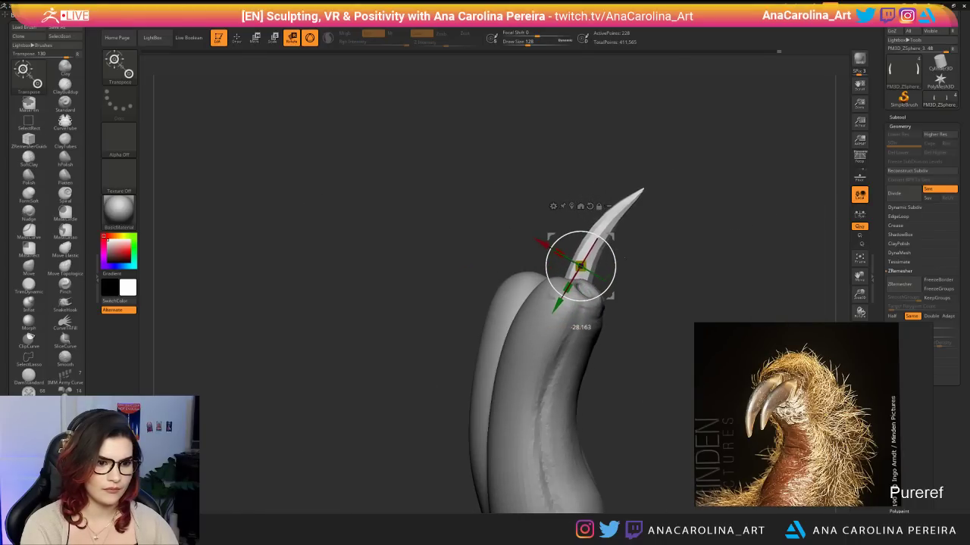
Move the rotated claw with the gizmo so its base sits in the fingertip socket on both hands.
{"action": "key", "text": "w"}
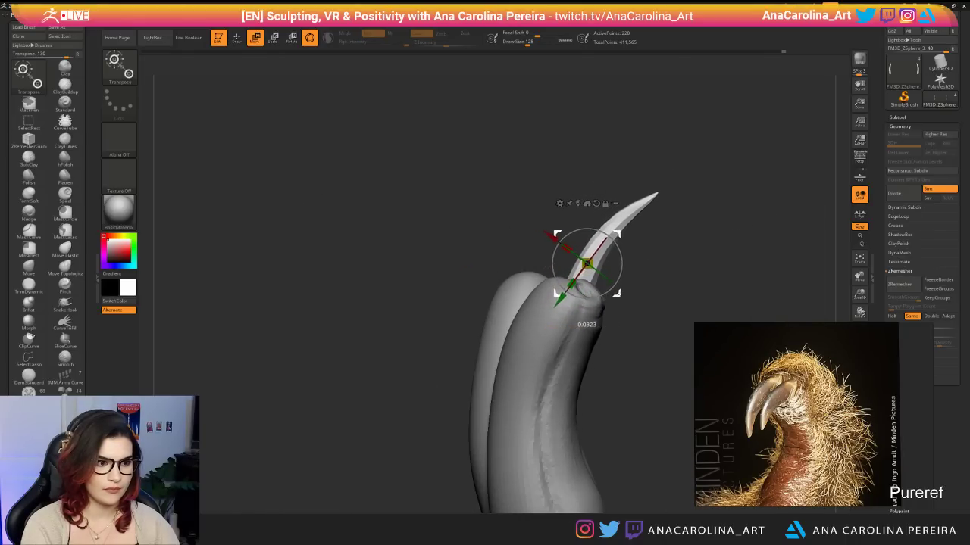
{"action": "left_click_drag", "start_coordinate": [558, 294], "coordinate": [569, 296]}
{"action": "right_click_drag", "start_coordinate": [568, 297], "coordinate": [602, 302]}
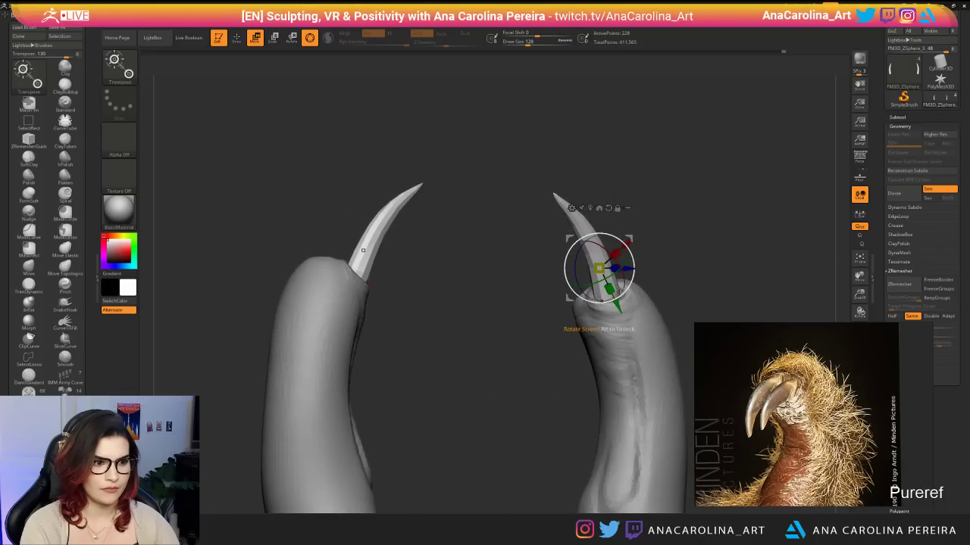
{"action": "left_click_drag", "start_coordinate": [570, 299], "coordinate": [573, 298]}
{"action": "right_click_drag", "start_coordinate": [573, 297], "coordinate": [599, 301]}
{"action": "left_click_drag", "start_coordinate": [635, 243], "coordinate": [638, 239]}
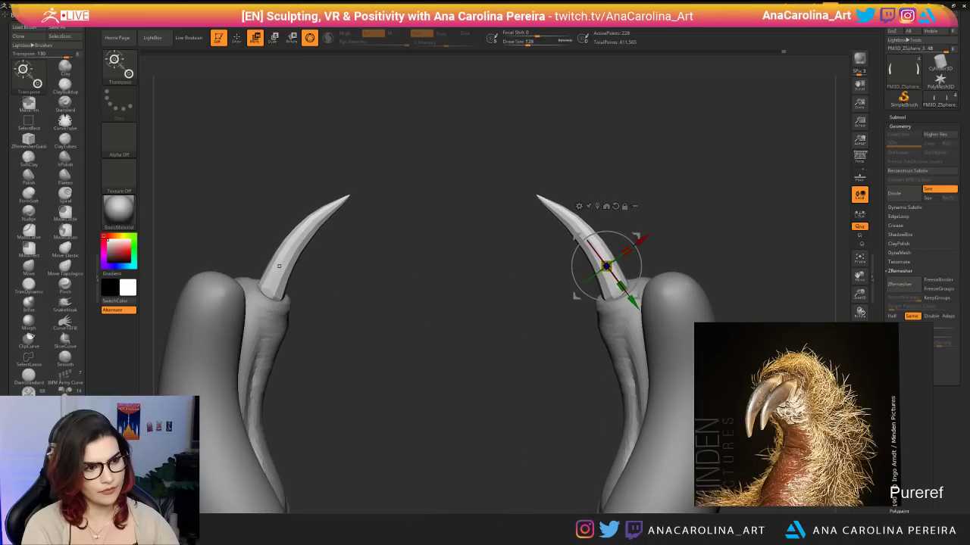
Mask the upper part of the claw and invert the mask so only the base is protected.
{"action": "mouse_move", "coordinate": [640, 250]}
{"action": "right_mouse_down", "text": "ctrl"}
{"action": "mouse_move", "coordinate": [644, 216]}
{"action": "mouse_move", "coordinate": [698, 253]}
{"action": "mouse_move", "coordinate": [676, 235]}
{"action": "mouse_move", "coordinate": [723, 232]}
{"action": "right_mouse_up", "text": "ctrl"}
{"action": "right_click_drag", "start_coordinate": [644, 189], "coordinate": [649, 265], "text": "ctrl"}
{"action": "mouse_move", "coordinate": [684, 113]}
{"action": "left_mouse_down", "text": "ctrl"}
{"action": "mouse_move", "coordinate": [636, 203]}
{"action": "mouse_move", "coordinate": [558, 201]}
{"action": "mouse_move", "coordinate": [667, 235]}
{"action": "mouse_move", "coordinate": [655, 221]}
{"action": "left_mouse_up", "text": "ctrl"}
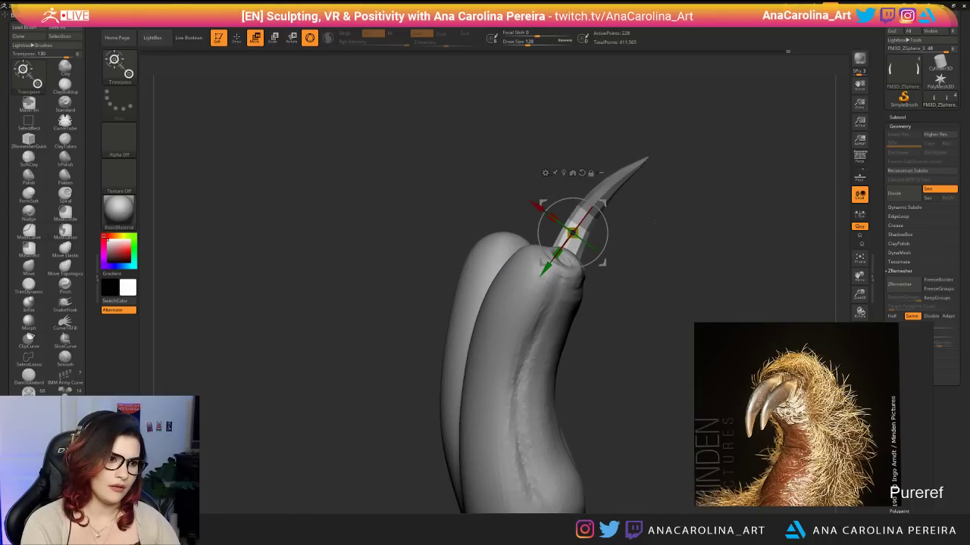
{"action": "key", "text": "ctrl+z"}
{"action": "mouse_move", "coordinate": [701, 109]}
{"action": "left_mouse_down", "text": "ctrl"}
{"action": "mouse_move", "coordinate": [568, 209]}
{"action": "mouse_move", "coordinate": [656, 238]}
{"action": "left_mouse_up", "text": "ctrl"}
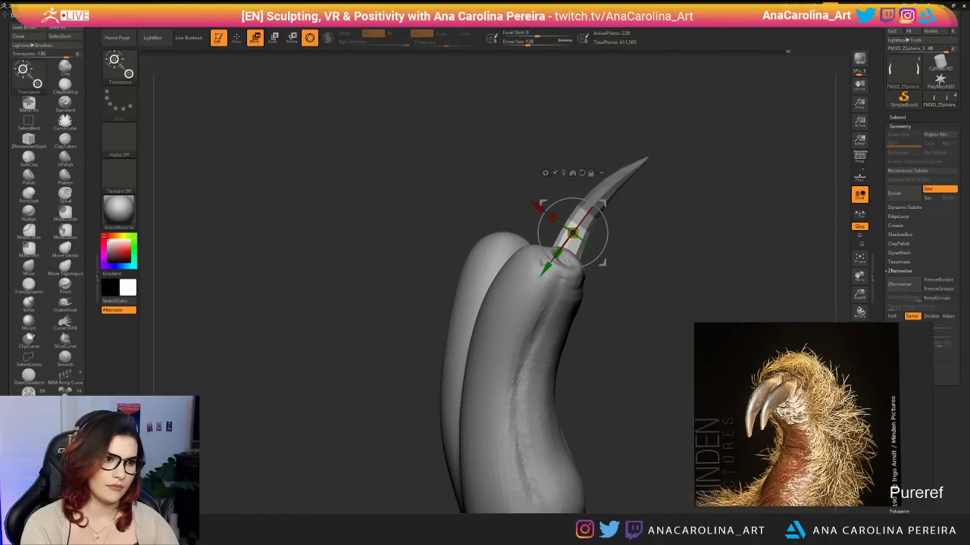
{"action": "left_click", "coordinate": [656, 238], "text": "ctrl"}
{"action": "right_click_drag", "start_coordinate": [658, 240], "coordinate": [658, 233]}
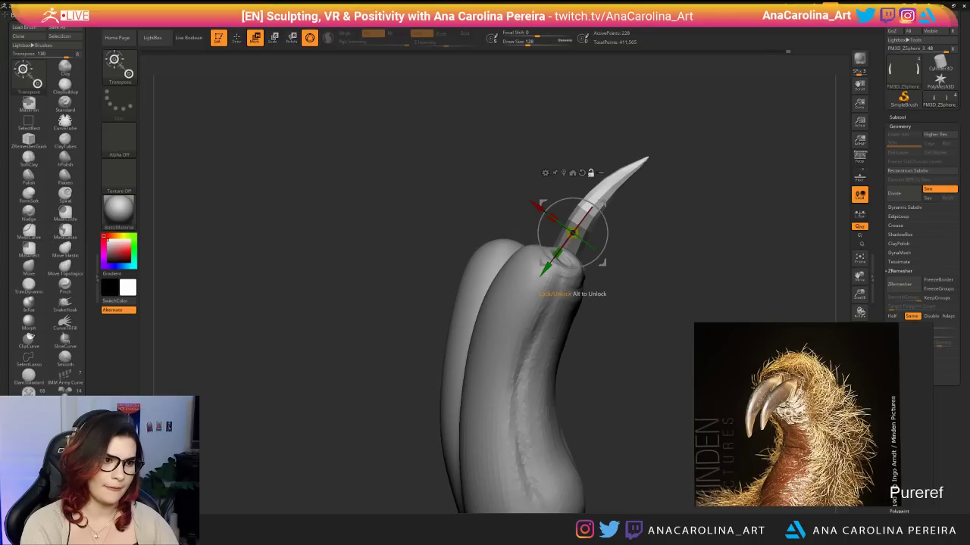
Bend the unmasked upper part of the claw farther over with the transform gizmo and return to the SnakeHook brush.
{"action": "mouse_move", "coordinate": [573, 231]}
{"action": "left_mouse_down"}
{"action": "mouse_move", "coordinate": [611, 187]}
{"action": "mouse_move", "coordinate": [621, 199]}
{"action": "left_mouse_up"}
{"action": "left_click", "coordinate": [606, 153]}
{"action": "mouse_move", "coordinate": [642, 240]}
{"action": "left_mouse_down", "text": "ctrl"}
{"action": "mouse_move", "coordinate": [612, 205]}
{"action": "mouse_move", "coordinate": [534, 241]}
{"action": "left_mouse_up", "text": "ctrl"}
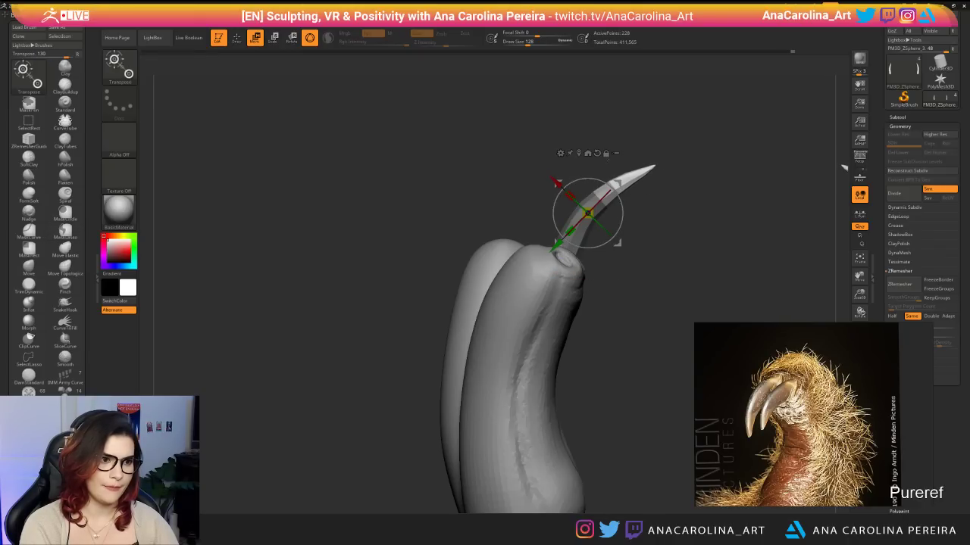
{"action": "mouse_move", "coordinate": [616, 182]}
{"action": "left_mouse_down"}
{"action": "mouse_move", "coordinate": [634, 164]}
{"action": "mouse_move", "coordinate": [637, 179]}
{"action": "mouse_move", "coordinate": [679, 206]}
{"action": "mouse_move", "coordinate": [455, 173]}
{"action": "mouse_move", "coordinate": [546, 168]}
{"action": "left_mouse_up"}
{"action": "key", "text": "b"}
{"action": "key", "text": "s"}
{"action": "key", "text": "h"}
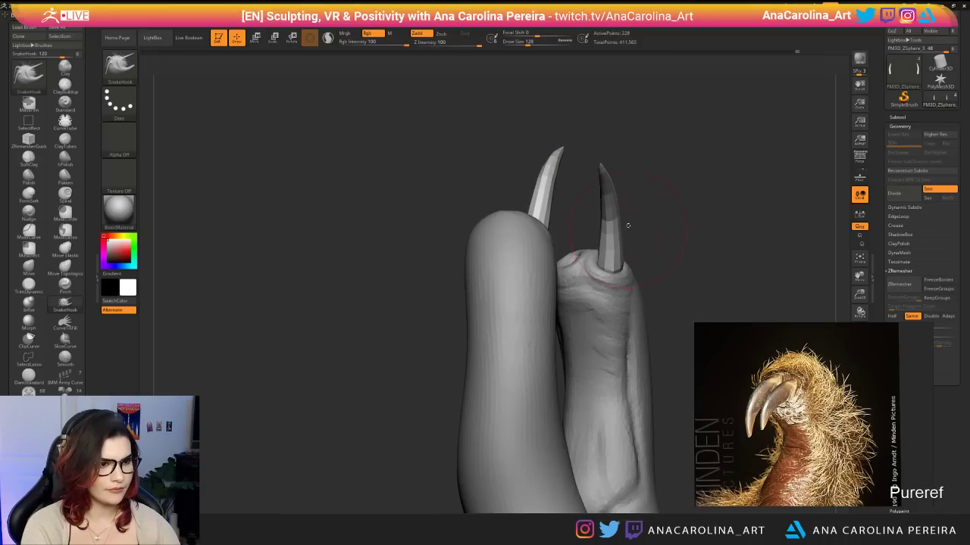
Smooth the claw's bend toward the tip at draw size 101 and check the claws against the limbs.
{"action": "mouse_move", "coordinate": [629, 226]}
{"action": "left_mouse_down"}
{"action": "mouse_move", "coordinate": [608, 226]}
{"action": "mouse_move", "coordinate": [633, 219]}
{"action": "mouse_move", "coordinate": [639, 234]}
{"action": "left_mouse_up"}
{"action": "key", "text": "s"}
{"action": "left_click", "coordinate": [632, 218]}
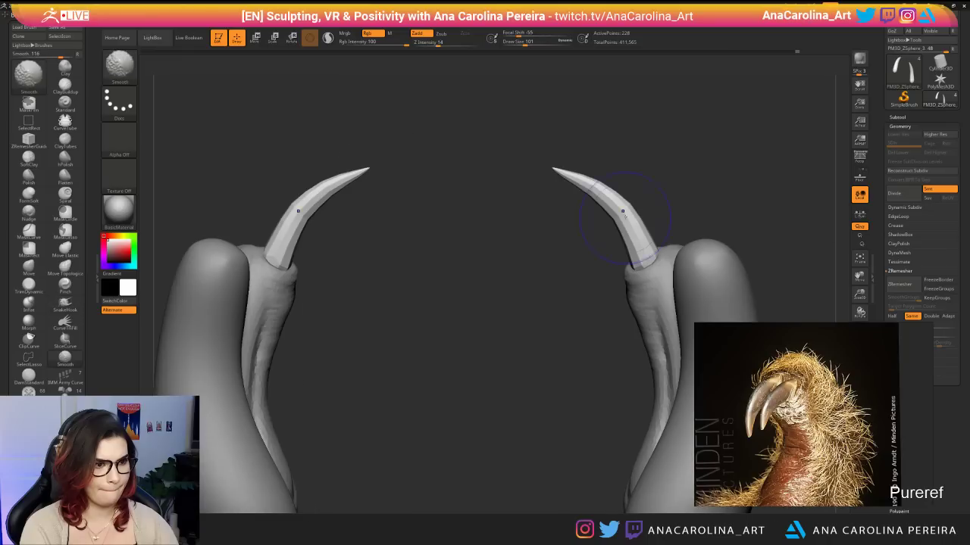
{"action": "left_click_drag", "start_coordinate": [598, 194], "coordinate": [579, 174]}
{"action": "left_click_drag", "start_coordinate": [644, 246], "coordinate": [652, 324]}
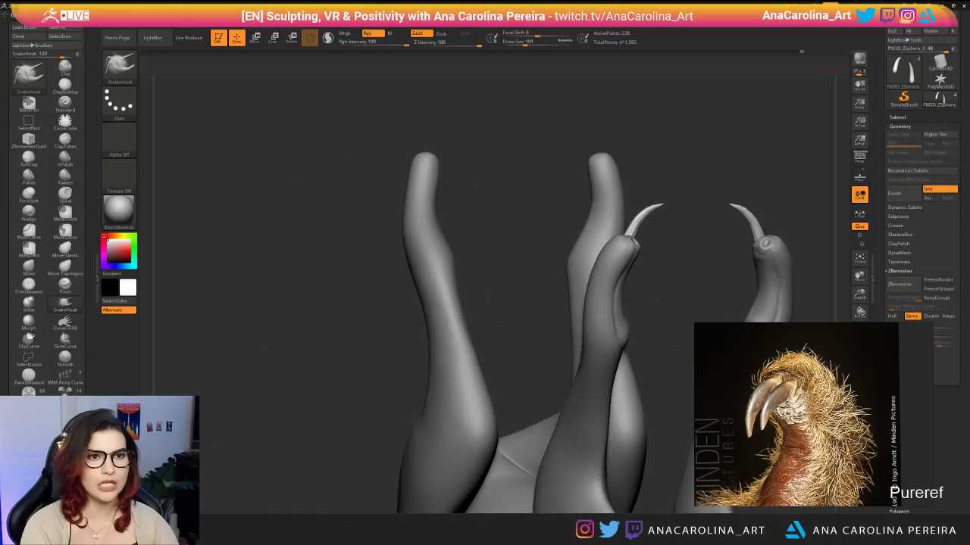
{"action": "left_click_drag", "start_coordinate": [804, 181], "coordinate": [720, 166], "text": "alt"}
{"action": "left_click_drag", "start_coordinate": [720, 167], "coordinate": [780, 168]}
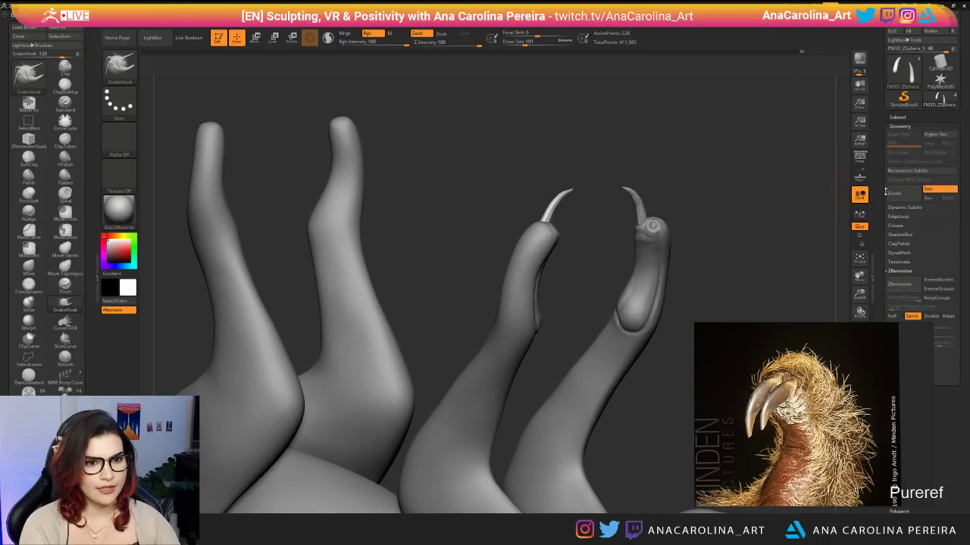
Try to subdivide the claw mesh with Divide.
{"action": "left_click", "coordinate": [892, 194]}
{"action": "mouse_move", "coordinate": [769, 243]}
{"action": "left_mouse_down"}
{"action": "mouse_move", "coordinate": [781, 245]}
{"action": "mouse_move", "coordinate": [707, 202]}
{"action": "mouse_move", "coordinate": [681, 266]}
{"action": "left_mouse_up"}
{"action": "key", "text": "ctrl+z"}
Set the draw size to 62 for the SnakeHook brush.
{"action": "key", "text": "space"}
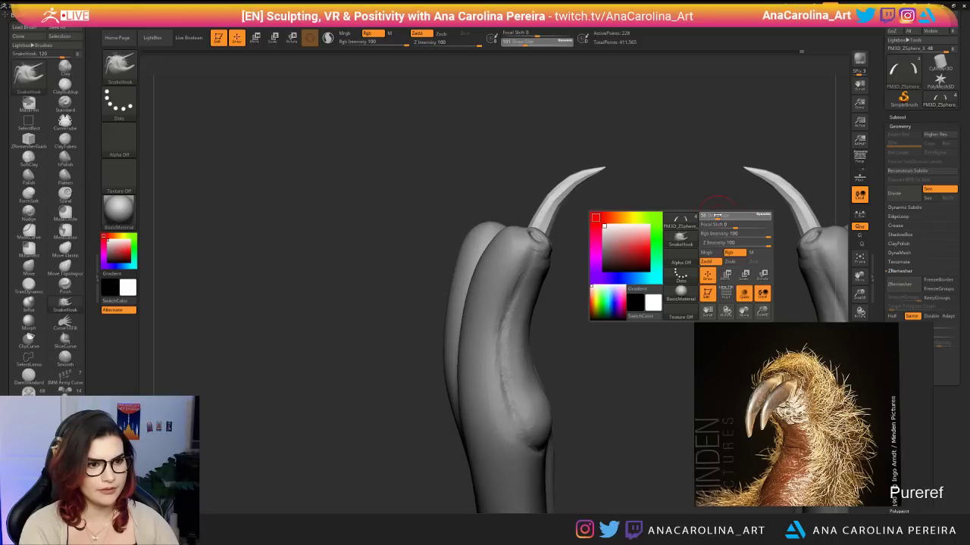
{"action": "left_click", "coordinate": [712, 225]}
{"action": "key", "text": "b"}
{"action": "key", "text": "s"}
{"action": "key", "text": "h"}
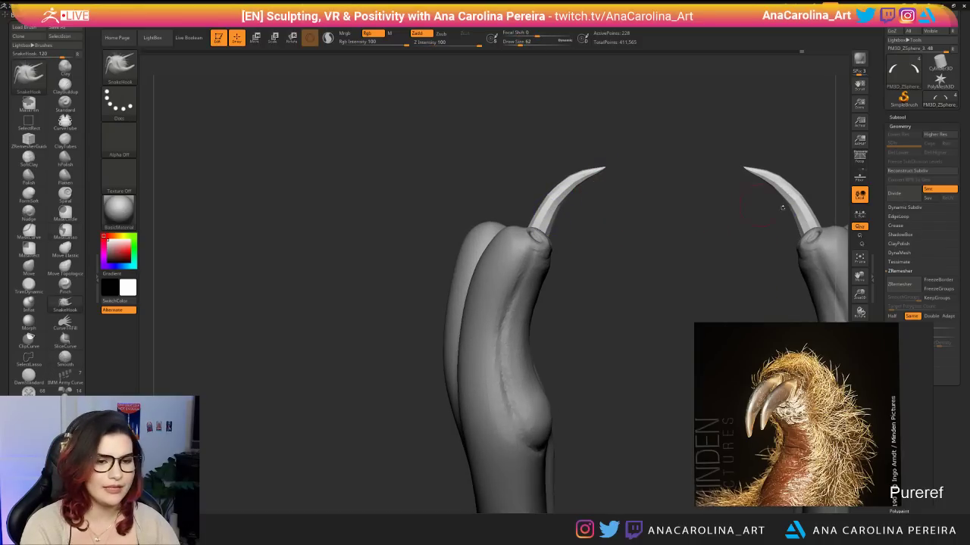
Bring the ZRemesher options into reach and shift the sloth claw reference photo in PureRef.
{"action": "scroll", "coordinate": [890, 229], "scroll_direction": "down", "scroll_amount": 5}
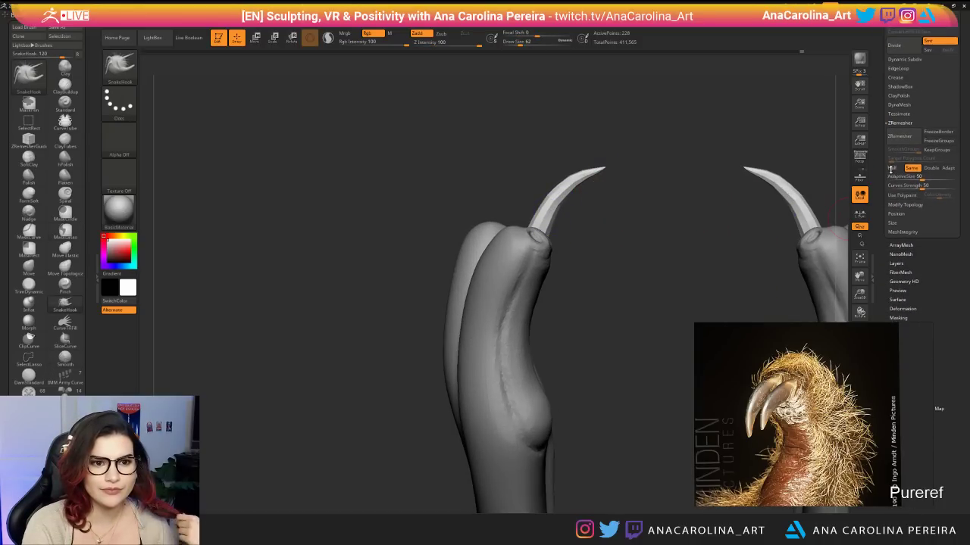
{"action": "left_click_drag", "start_coordinate": [890, 170], "coordinate": [890, 167]}
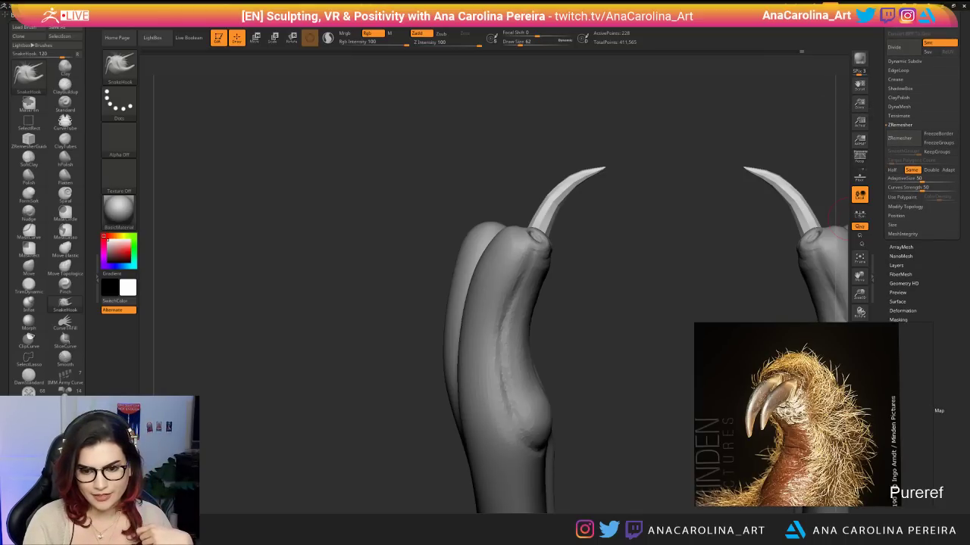
{"action": "right_click_drag", "start_coordinate": [841, 364], "coordinate": [817, 379]}
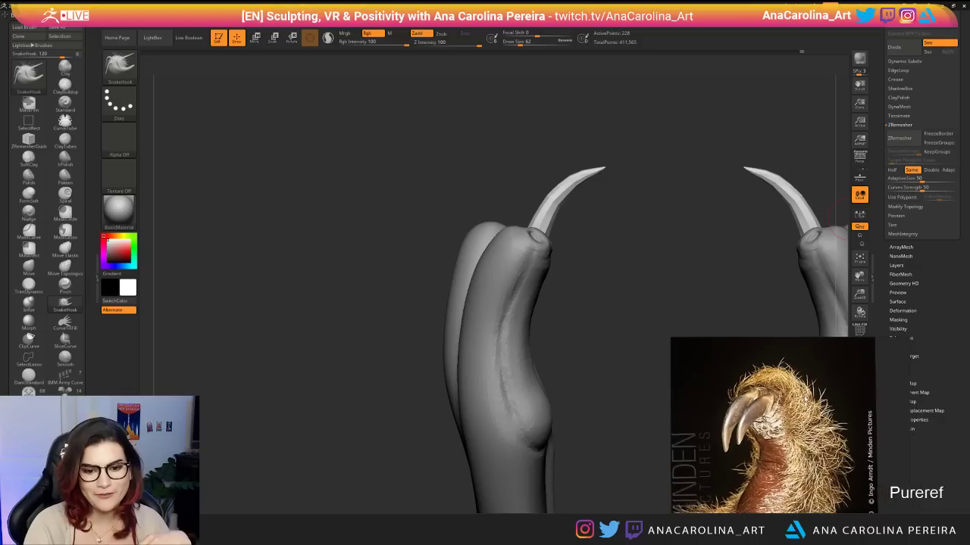
Reframe the sloth claw reference photo in PureRef so the whole forelimb shows.
{"action": "scroll", "coordinate": [817, 378], "scroll_direction": "down", "scroll_amount": 2}
{"action": "scroll", "coordinate": [780, 424], "scroll_direction": "down", "scroll_amount": 3}
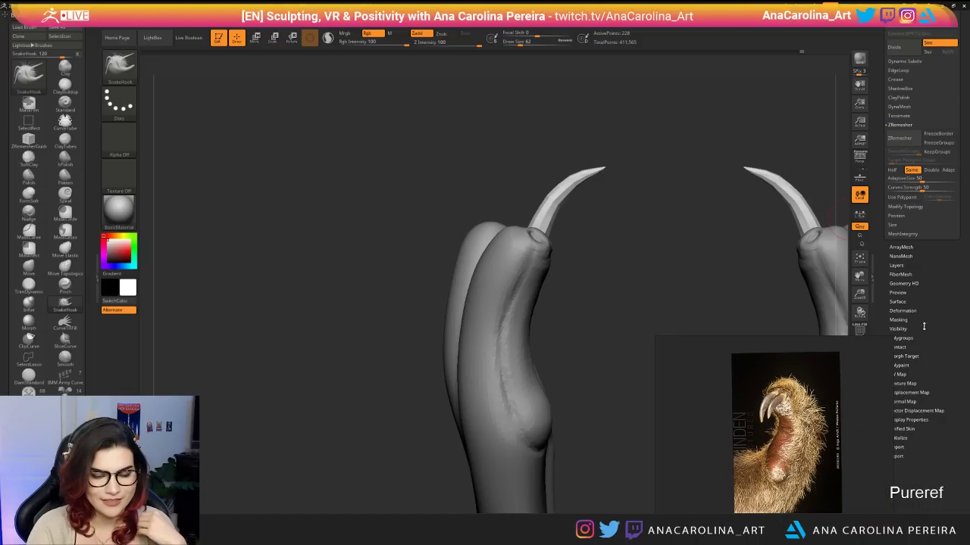
{"action": "right_click_drag", "start_coordinate": [847, 388], "coordinate": [834, 392]}
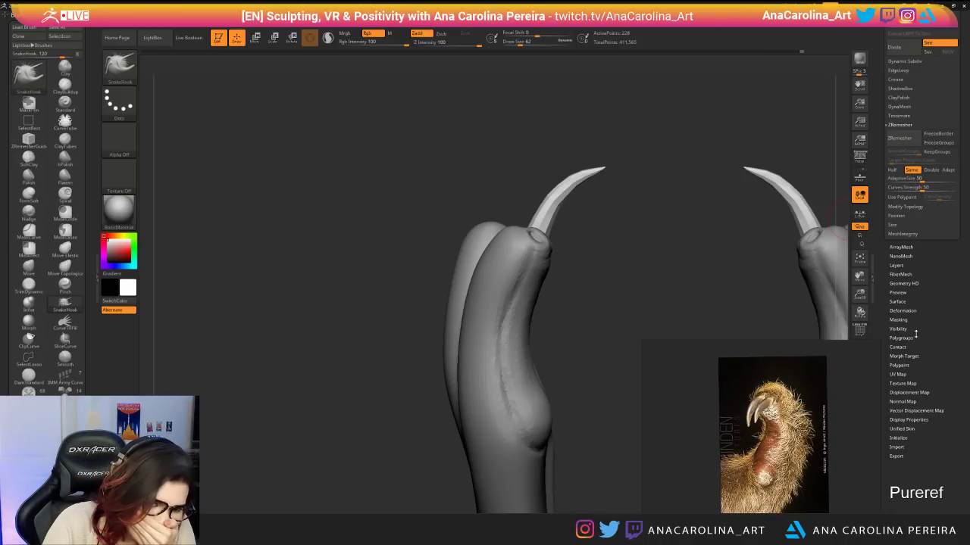
Smooth the claw mesh slightly with the Polish deformation.
{"action": "left_click", "coordinate": [903, 311]}
{"action": "left_click_drag", "start_coordinate": [937, 367], "coordinate": [939, 418]}
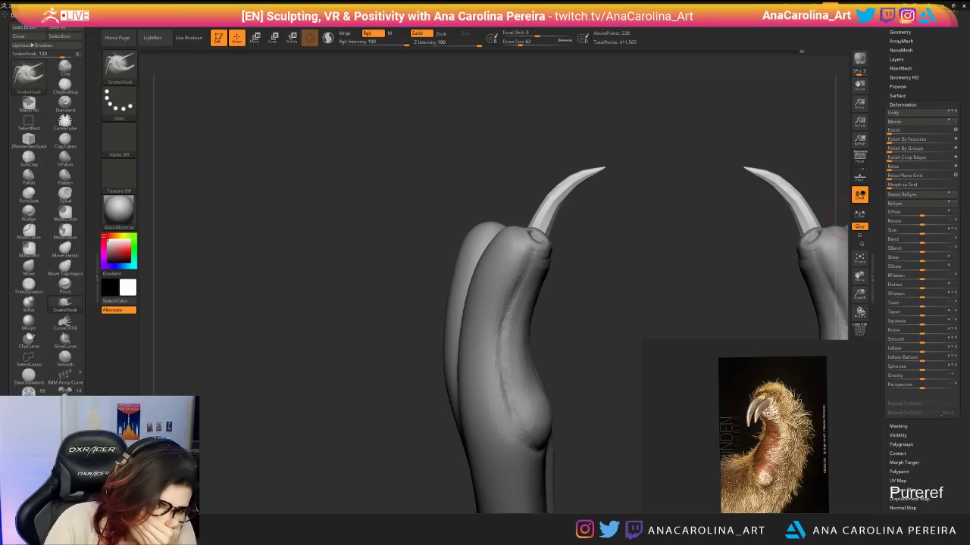
{"action": "mouse_move", "coordinate": [890, 131]}
{"action": "left_mouse_down"}
{"action": "mouse_move", "coordinate": [921, 137]}
{"action": "mouse_move", "coordinate": [901, 135]}
{"action": "left_mouse_up"}
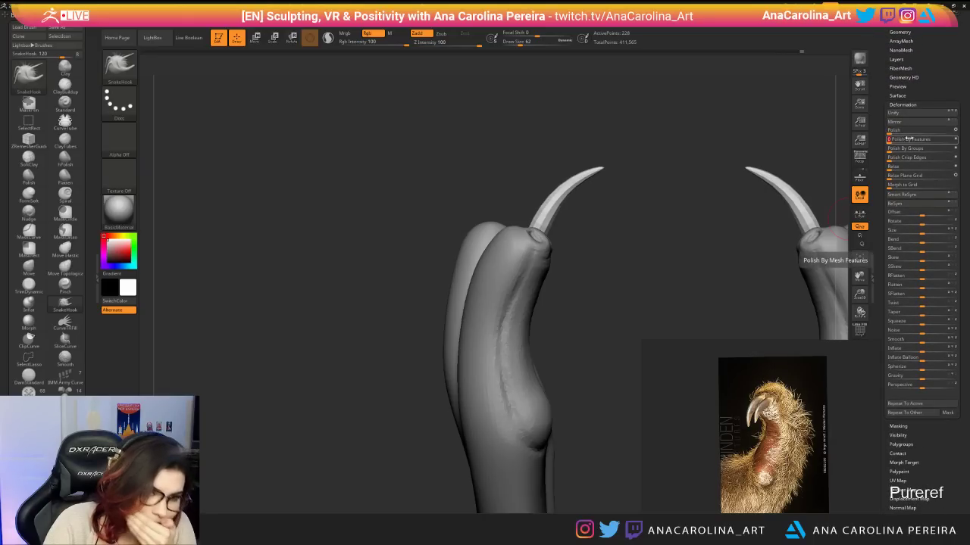
Divide the claw mesh once to subdivision level 2 and check the claws against both front hands.
{"action": "left_click_drag", "start_coordinate": [826, 203], "coordinate": [761, 251]}
{"action": "left_click_drag", "start_coordinate": [895, 92], "coordinate": [900, 156]}
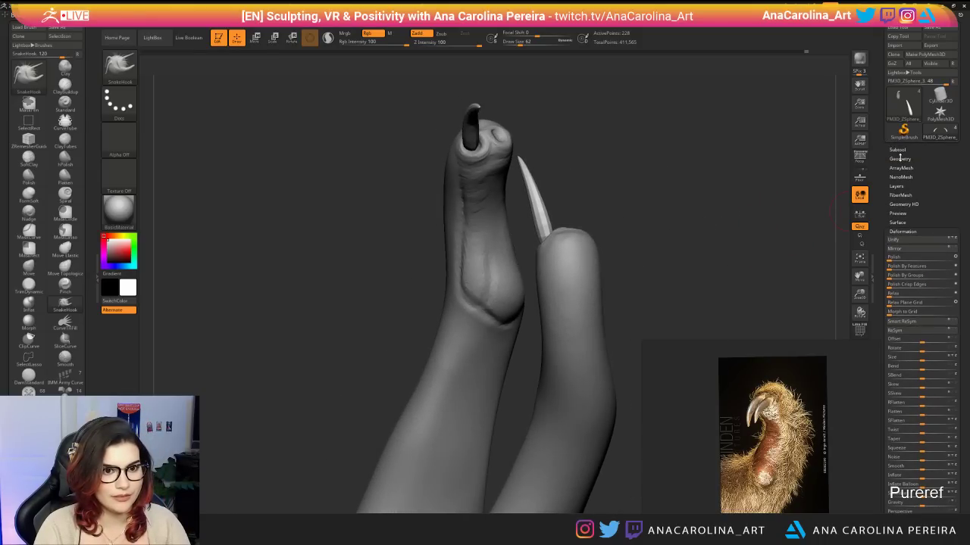
{"action": "left_click", "coordinate": [897, 150]}
{"action": "left_click", "coordinate": [900, 502]}
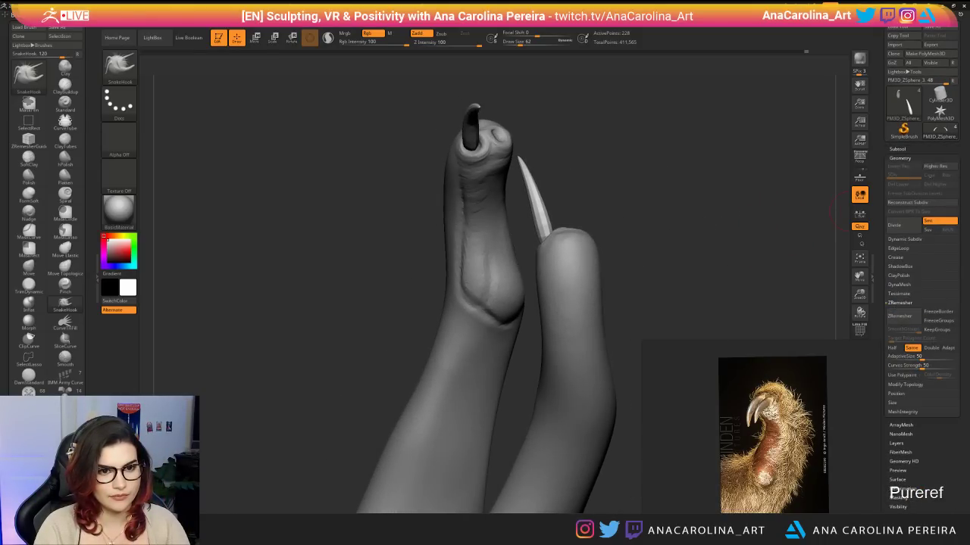
{"action": "left_click", "coordinate": [903, 232]}
{"action": "left_click_drag", "start_coordinate": [803, 250], "coordinate": [662, 269]}
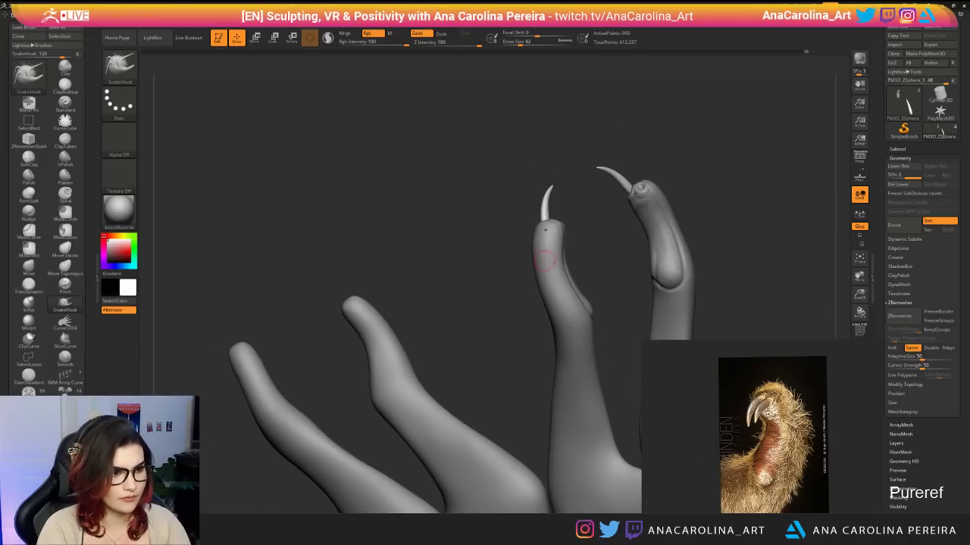
{"action": "left_click_drag", "start_coordinate": [544, 260], "coordinate": [580, 286]}
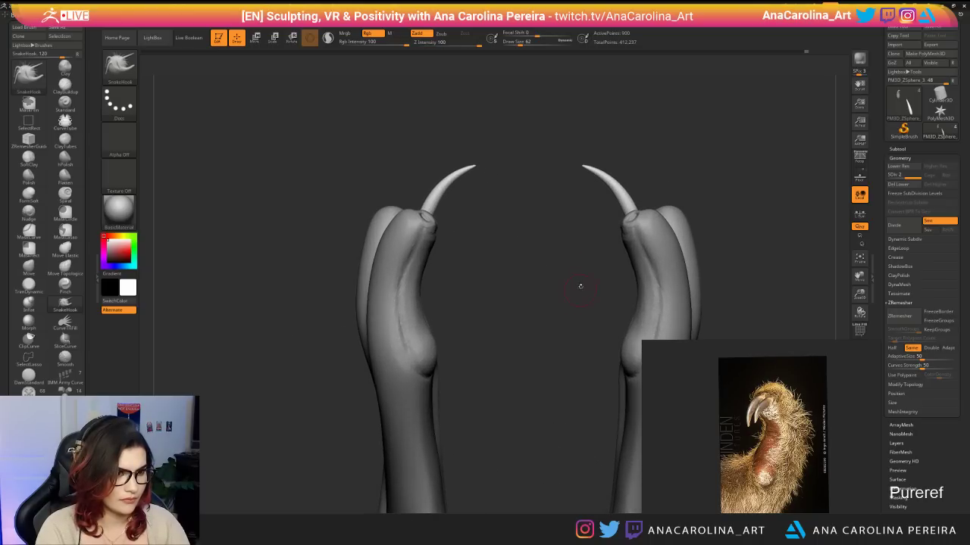
{"action": "key", "text": "shift"}
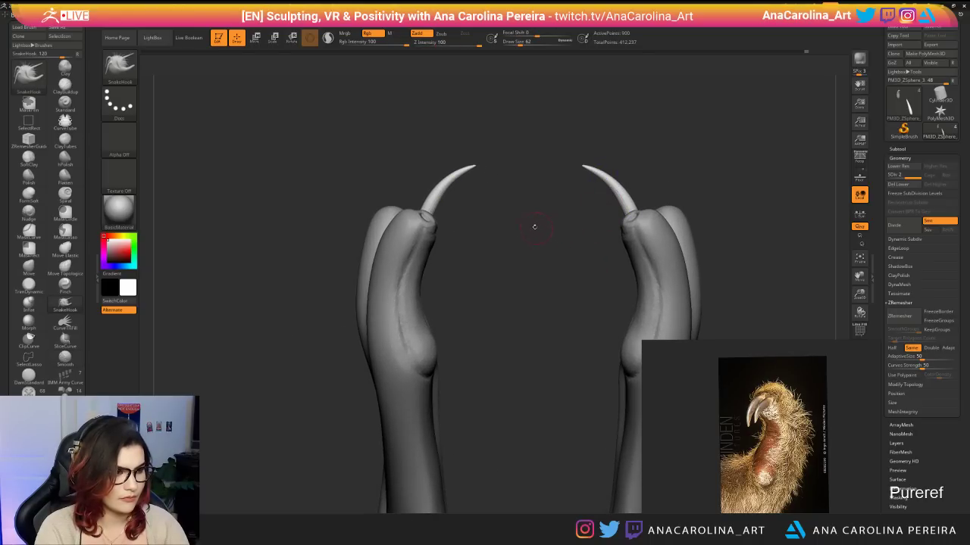
{"action": "key", "text": "e"}
{"action": "left_click_drag", "start_coordinate": [448, 182], "coordinate": [448, 182]}
{"action": "key", "text": "ctrl+z"}
{"action": "key", "text": "ctrl+z"}
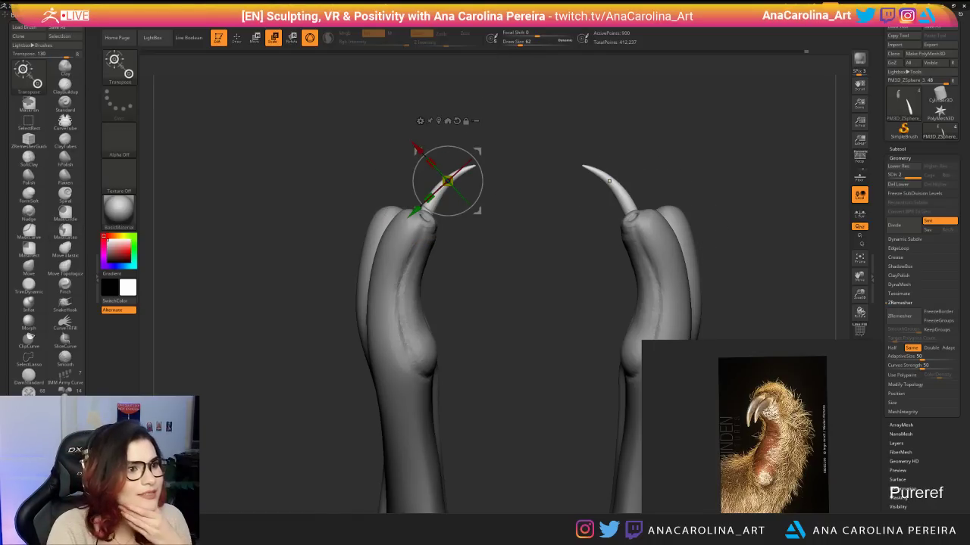
Turn on Local Symmetry and scale the mirrored claws up slightly with the gizmo.
{"action": "key", "text": "space"}
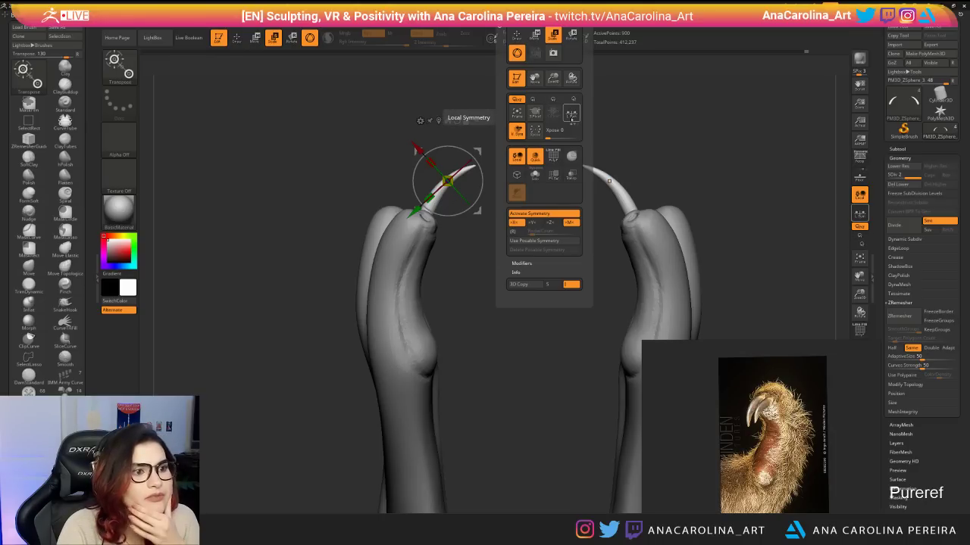
{"action": "left_click", "coordinate": [572, 118]}
{"action": "mouse_move", "coordinate": [448, 181]}
{"action": "left_mouse_down"}
{"action": "mouse_move", "coordinate": [459, 181]}
{"action": "mouse_move", "coordinate": [451, 178]}
{"action": "left_mouse_up"}
{"action": "key", "text": "ctrl+z"}
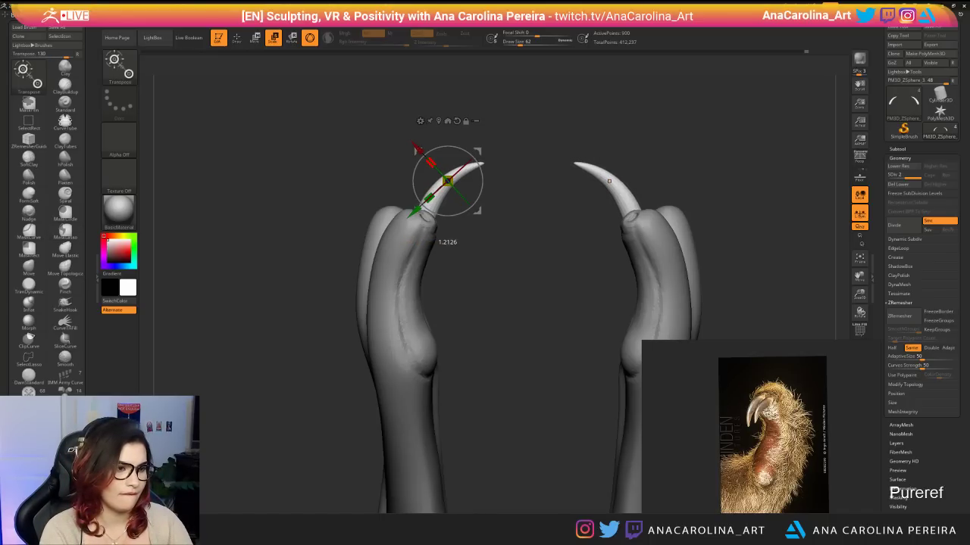
{"action": "mouse_move", "coordinate": [515, 235]}
{"action": "left_mouse_down"}
{"action": "mouse_move", "coordinate": [584, 237]}
{"action": "mouse_move", "coordinate": [511, 234]}
{"action": "left_mouse_up"}
{"action": "left_click_drag", "start_coordinate": [445, 181], "coordinate": [447, 180]}
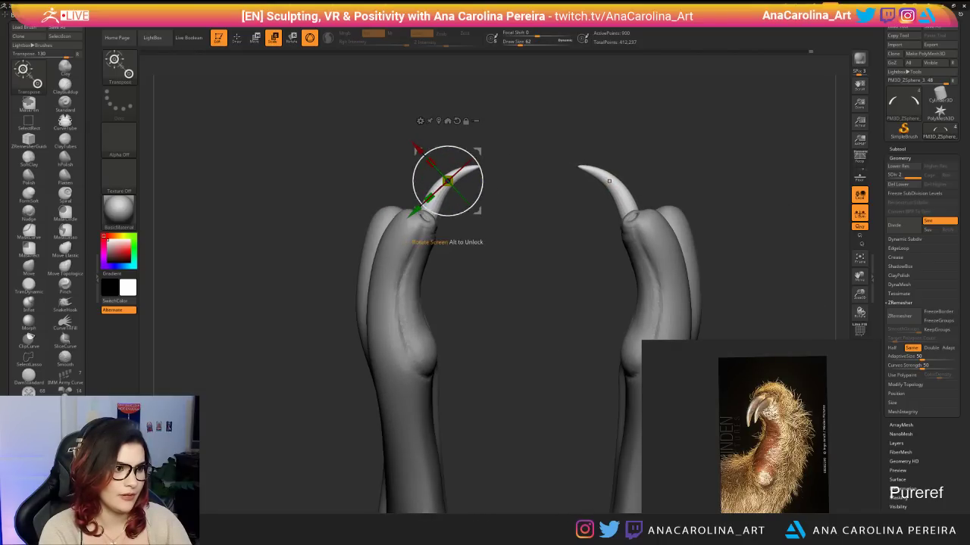
Duplicate the claw within its mesh and place the copy beside the original on each front hand.
{"action": "left_click_drag", "start_coordinate": [530, 234], "coordinate": [394, 234]}
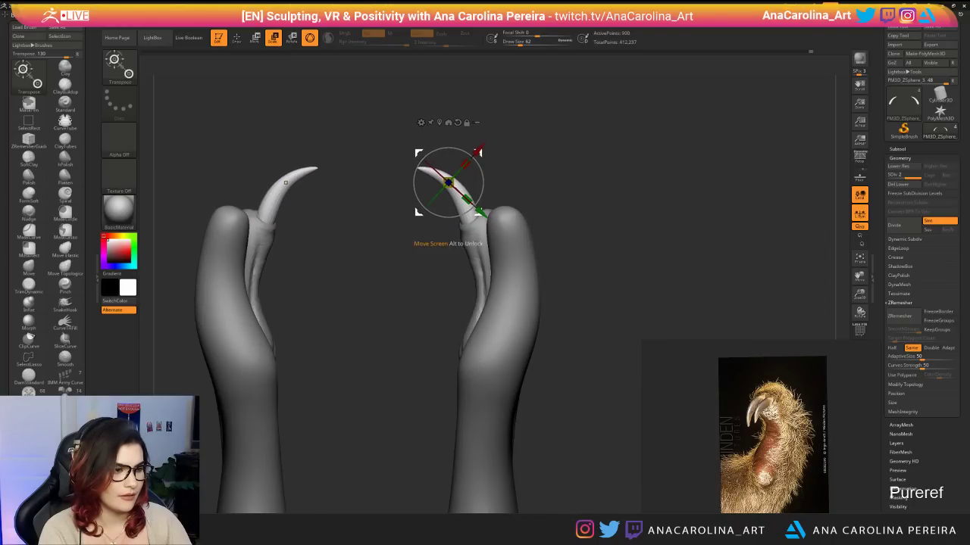
{"action": "left_click_drag", "start_coordinate": [286, 180], "coordinate": [540, 196]}
{"action": "key", "text": "super"}
{"action": "key", "text": "super"}
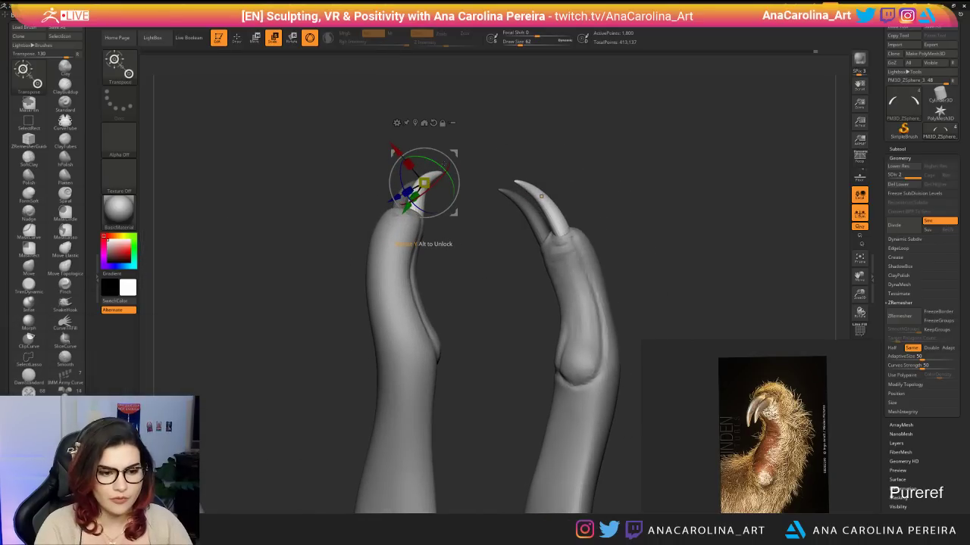
Bring the reference photo of sloth limbs gripping a branch into view in PureRef to examine the paired claws.
{"action": "scroll", "coordinate": [681, 452], "scroll_direction": "down", "scroll_amount": 6}
{"action": "scroll", "coordinate": [792, 452], "scroll_direction": "up", "scroll_amount": 7}
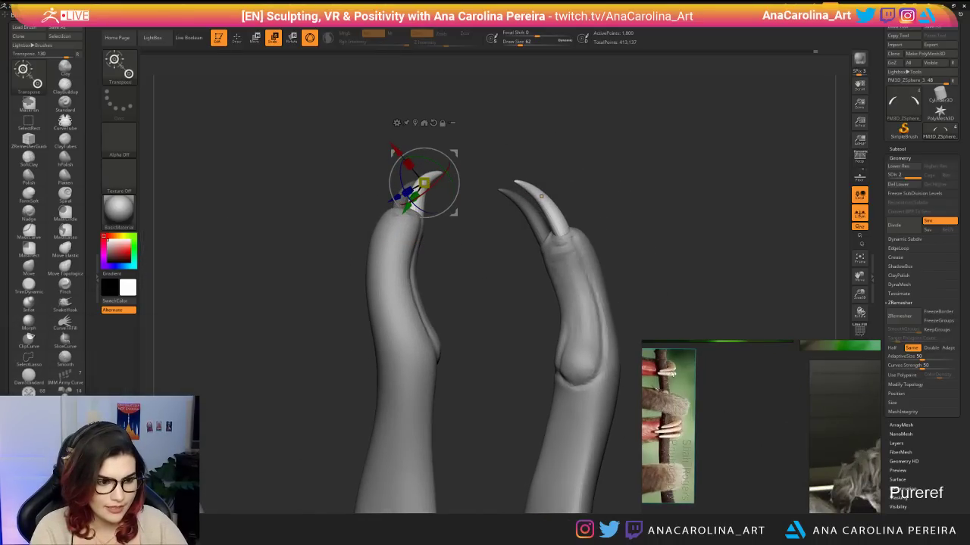
{"action": "scroll", "coordinate": [673, 374], "scroll_direction": "up", "scroll_amount": 1}
{"action": "middle_click_drag", "start_coordinate": [673, 379], "coordinate": [799, 409]}
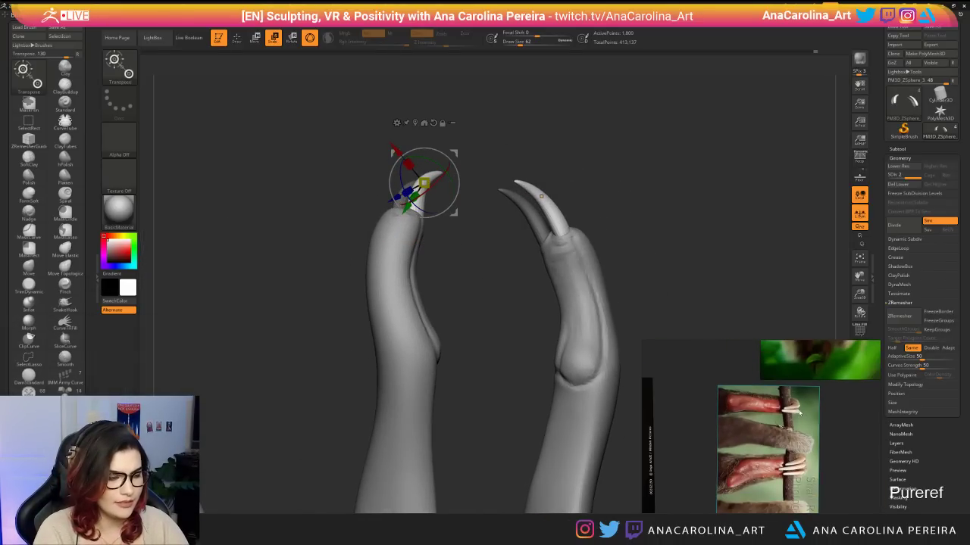
Adjust the scale of the duplicated claws and shift them slightly toward their sockets.
{"action": "left_click_drag", "start_coordinate": [492, 305], "coordinate": [421, 305]}
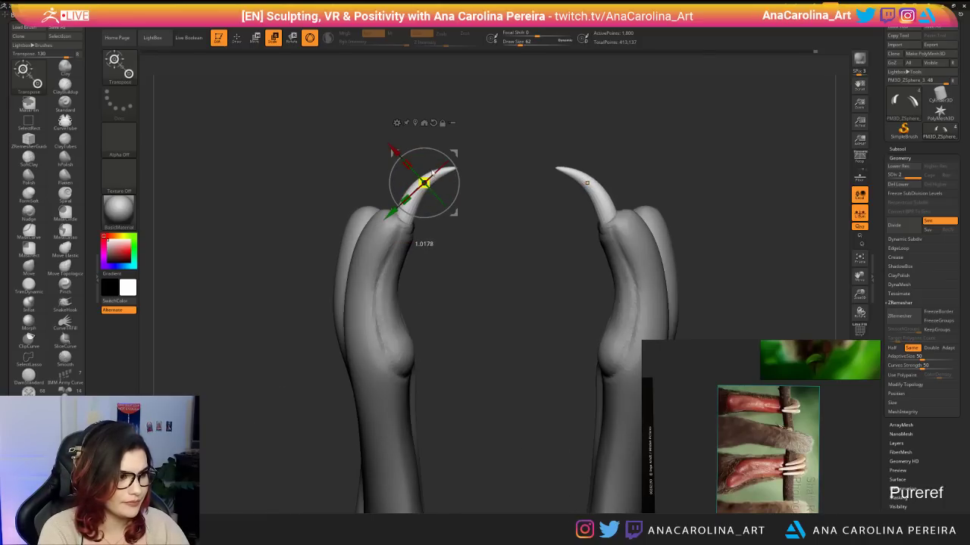
{"action": "left_click_drag", "start_coordinate": [424, 182], "coordinate": [413, 186]}
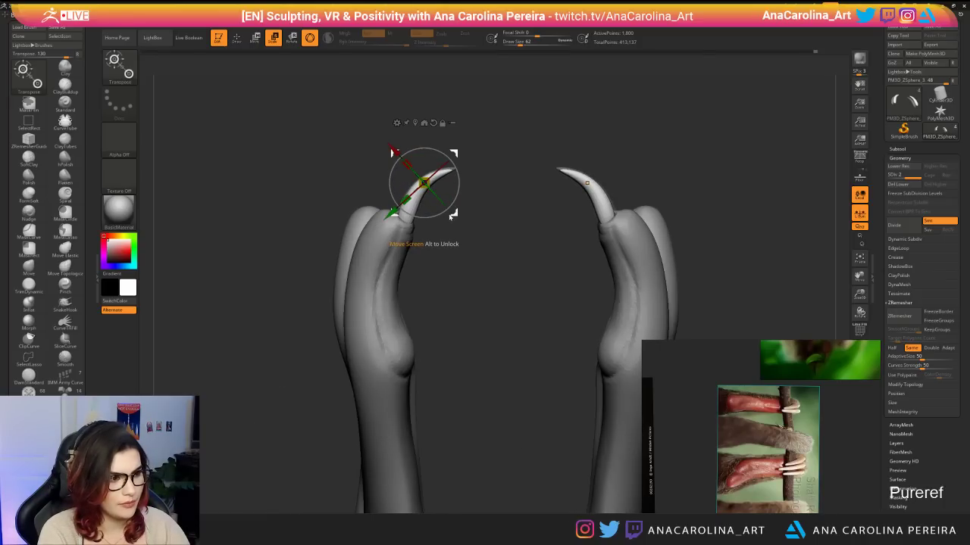
{"action": "left_click_drag", "start_coordinate": [453, 214], "coordinate": [449, 219]}
Mask one claw of each pair and invert the mask so the other claw can be transformed alone.
{"action": "left_click_drag", "start_coordinate": [516, 241], "coordinate": [441, 233]}
{"action": "mouse_move", "coordinate": [475, 204]}
{"action": "left_mouse_down", "text": "alt"}
{"action": "mouse_move", "coordinate": [477, 219]}
{"action": "mouse_move", "coordinate": [455, 185]}
{"action": "mouse_move", "coordinate": [467, 207]}
{"action": "left_mouse_up", "text": "alt"}
{"action": "key", "text": "ctrl"}
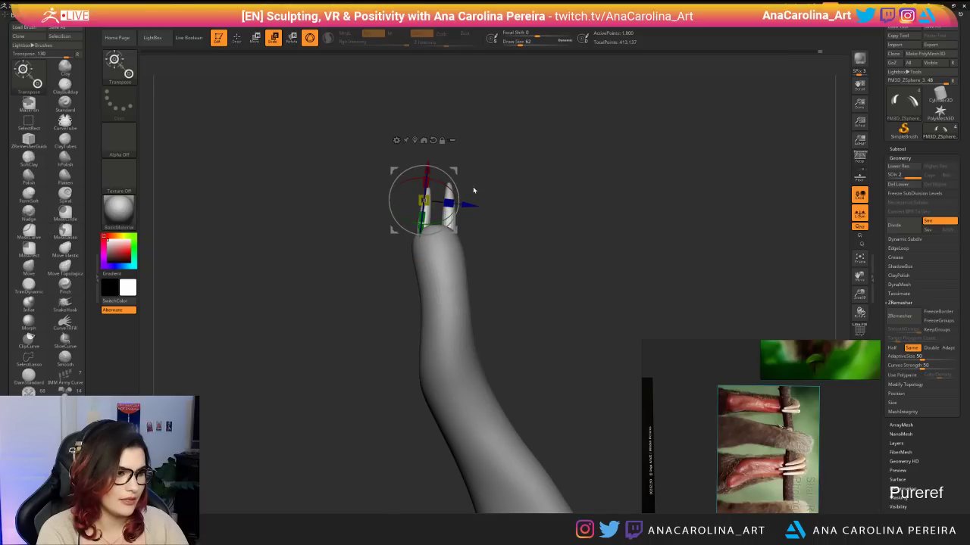
{"action": "mouse_move", "coordinate": [485, 164]}
{"action": "left_mouse_down", "text": "ctrl"}
{"action": "mouse_move", "coordinate": [445, 176]}
{"action": "mouse_move", "coordinate": [455, 216]}
{"action": "left_mouse_up", "text": "ctrl"}
{"action": "left_click", "coordinate": [511, 247], "text": "ctrl"}
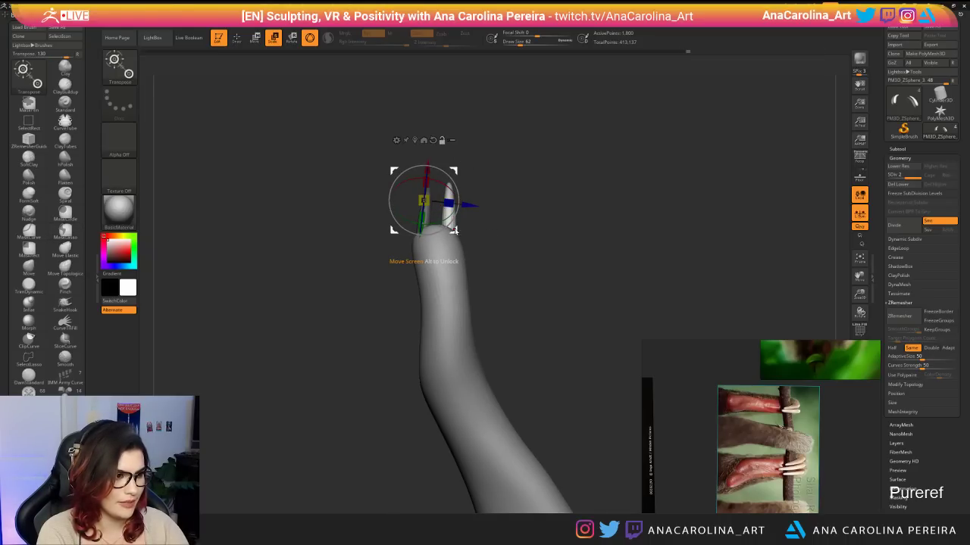
Center the gizmo on the unmasked claw, position and rotate it over its finger, and check it on the full body.
{"action": "left_click_drag", "start_coordinate": [454, 231], "coordinate": [480, 244]}
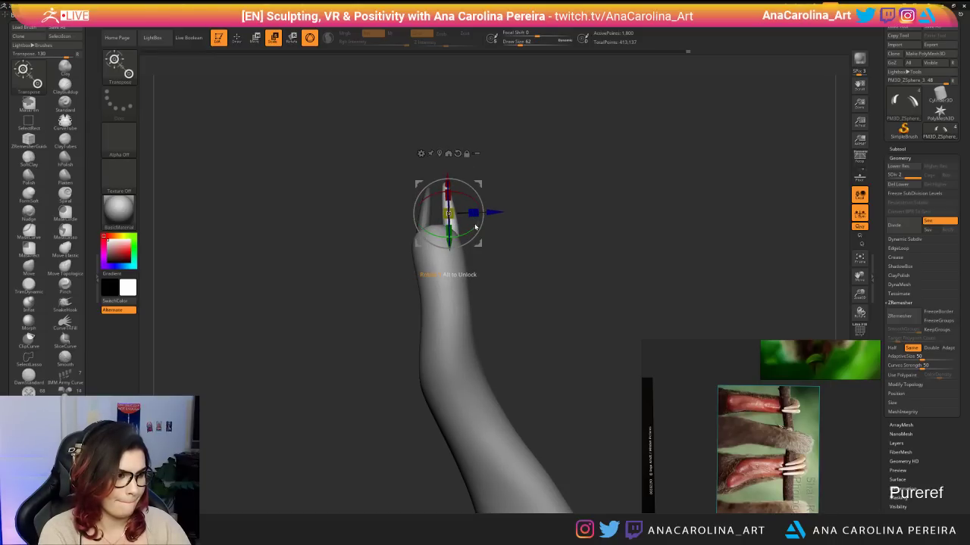
{"action": "left_click_drag", "start_coordinate": [491, 216], "coordinate": [486, 216]}
{"action": "right_click_drag", "start_coordinate": [487, 216], "coordinate": [457, 214]}
{"action": "mouse_move", "coordinate": [488, 209]}
{"action": "left_mouse_down"}
{"action": "mouse_move", "coordinate": [559, 205]}
{"action": "mouse_move", "coordinate": [490, 217]}
{"action": "left_mouse_up"}
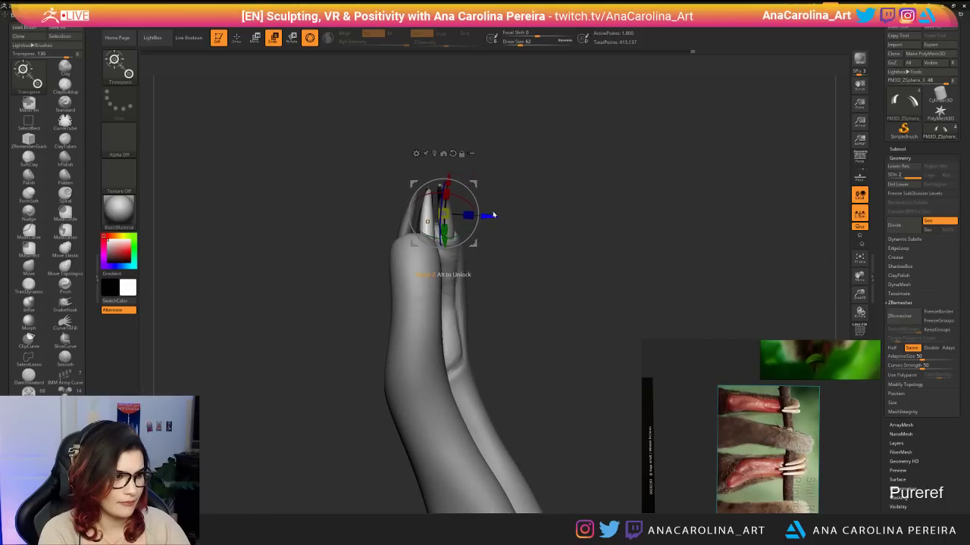
{"action": "left_click_drag", "start_coordinate": [537, 253], "coordinate": [662, 248]}
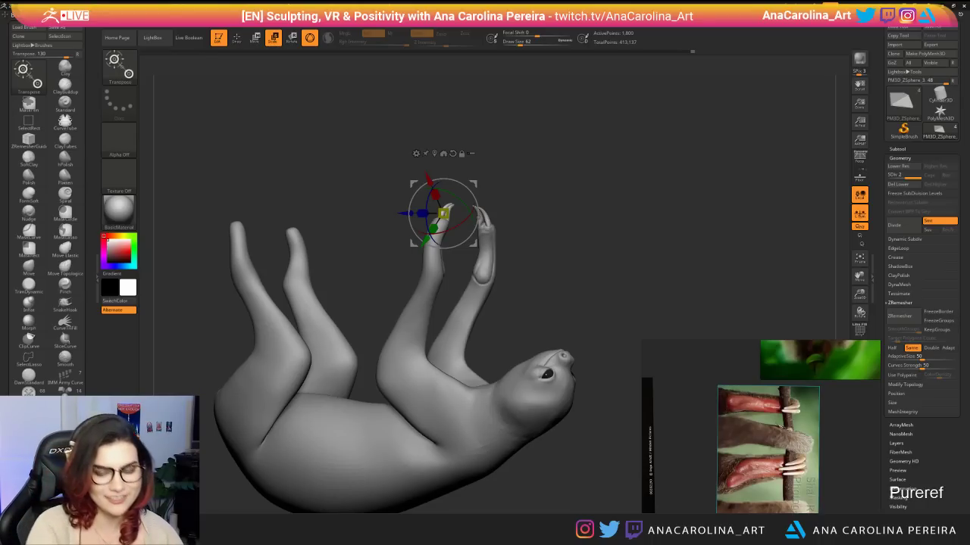
{"action": "left_click", "coordinate": [567, 226]}
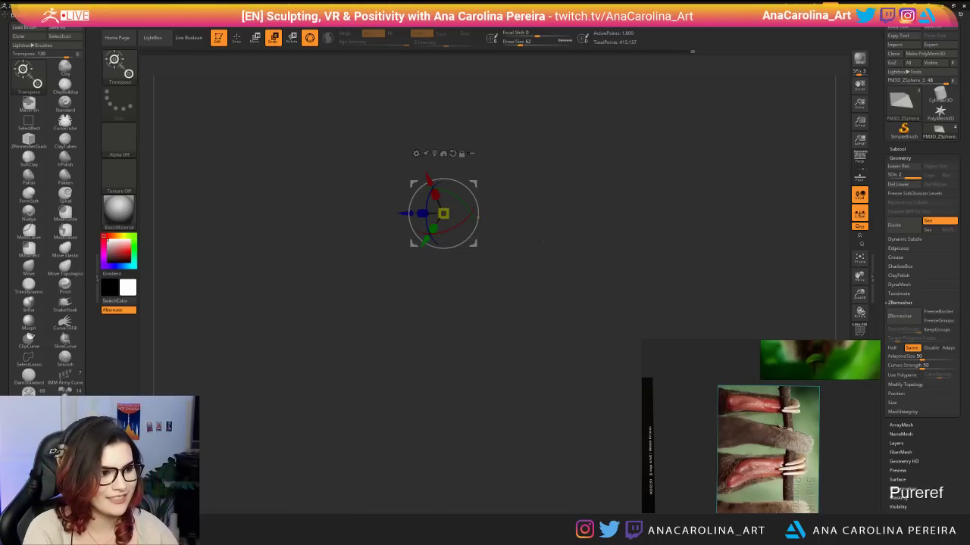
Relaunch ZBrush 2018 and dismiss its start-up notice.
{"action": "key", "text": "alt+Tab"}
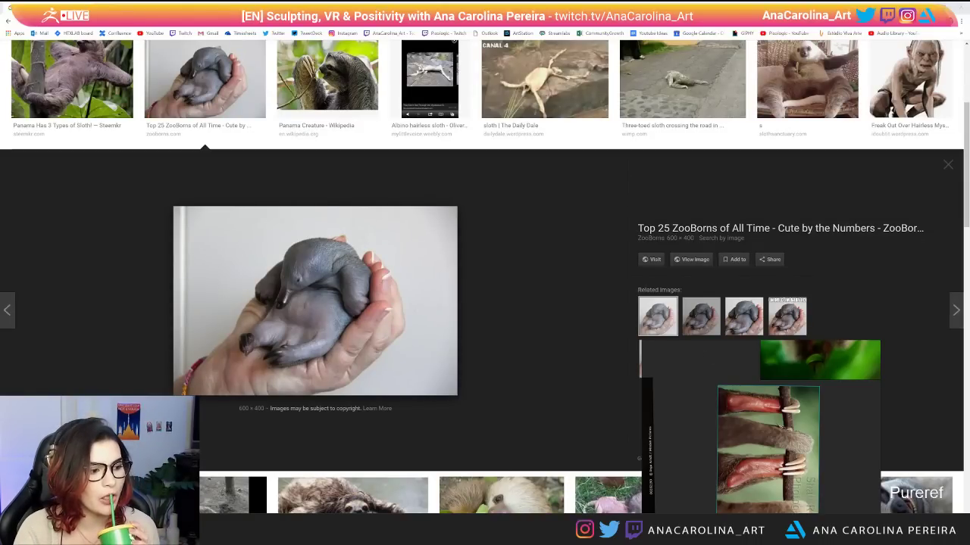
{"action": "key", "text": "super+s"}
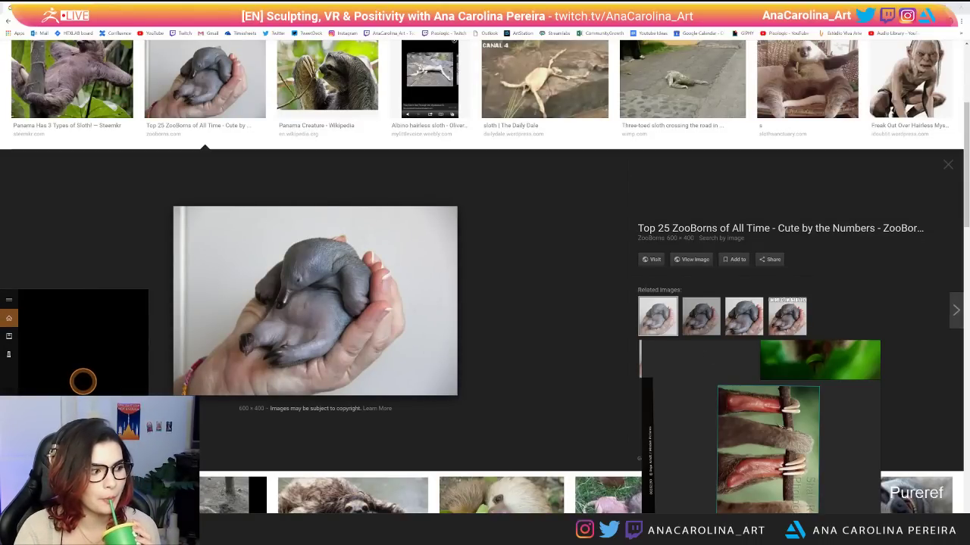
{"action": "type", "text": "z"}
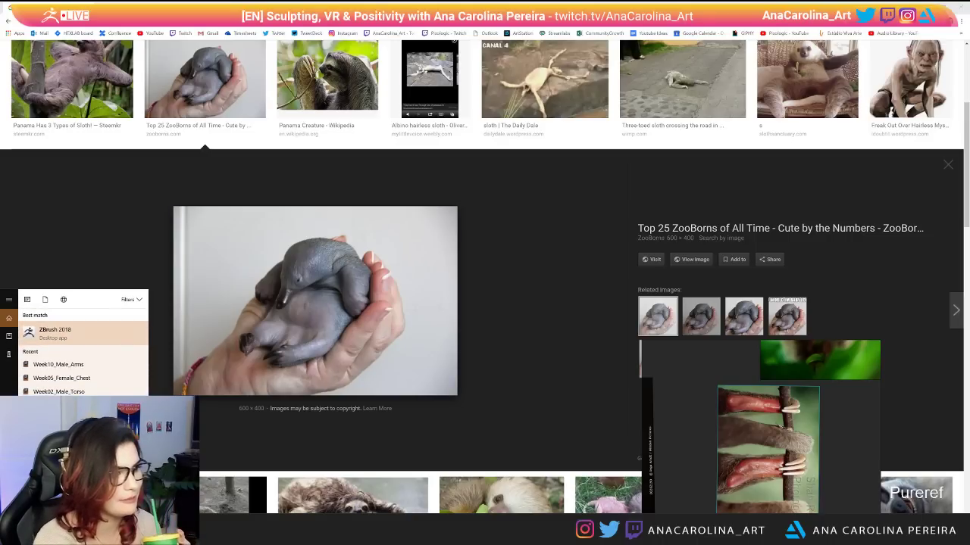
{"action": "key", "text": "Return"}
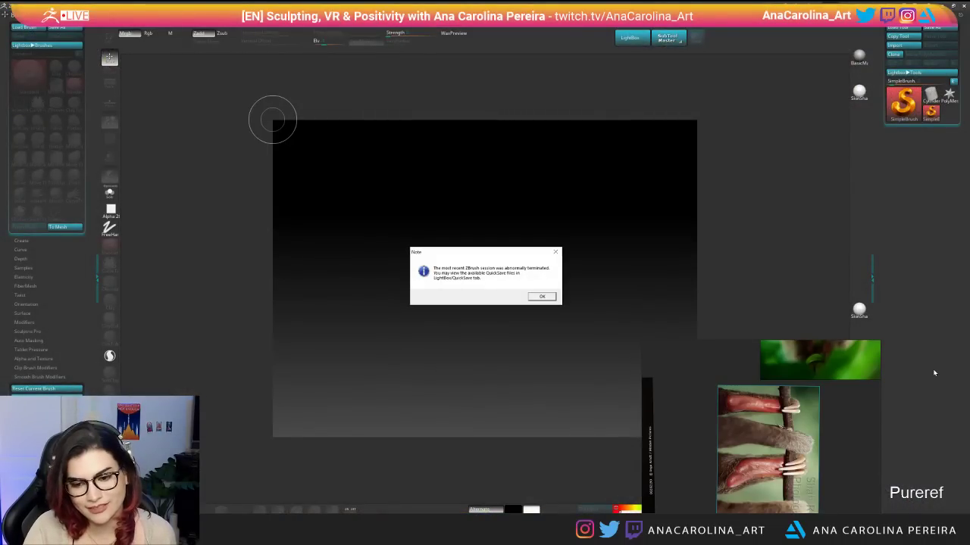
{"action": "left_click", "coordinate": [551, 296]}
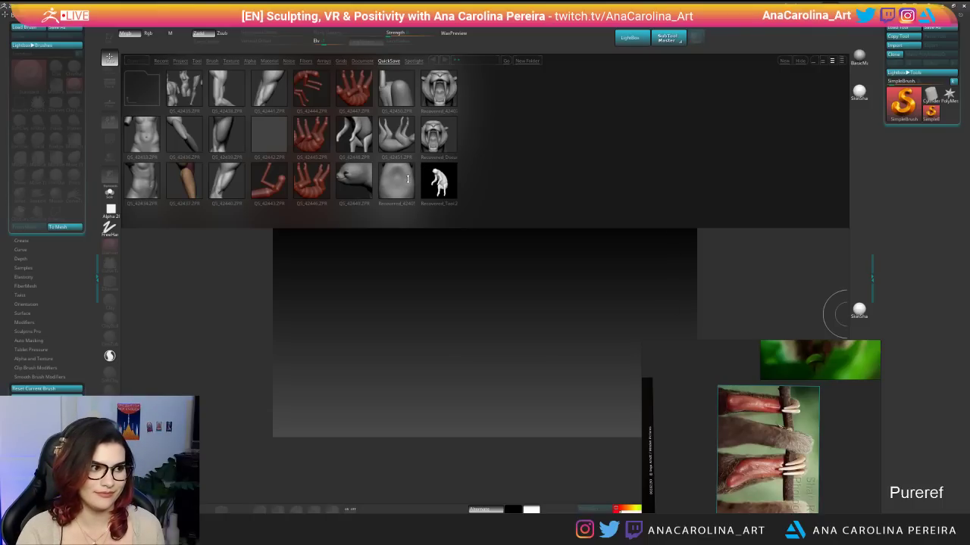
Try loading a Recovered file from the QuickSave projects, draw its model on the canvas, and clear the canvas.
{"action": "left_click", "coordinate": [406, 179]}
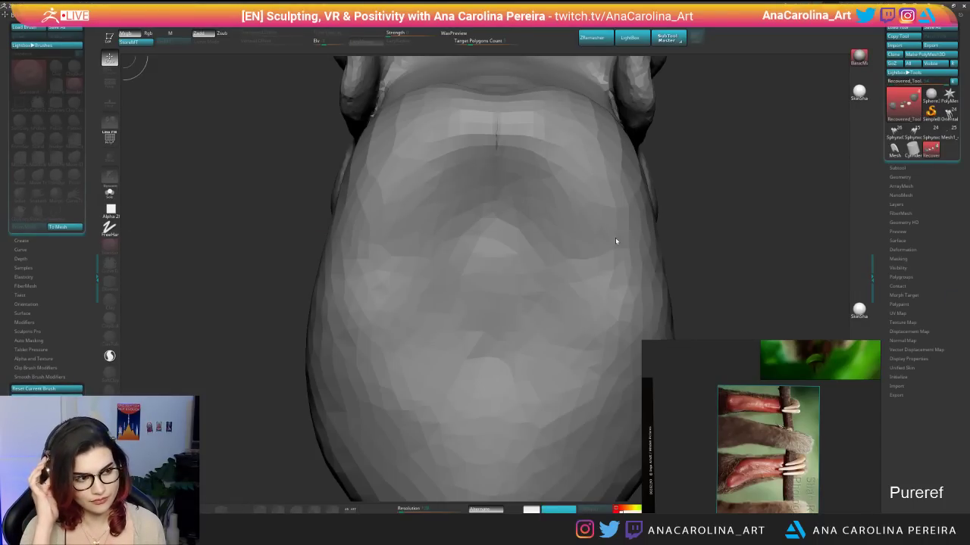
{"action": "left_click_drag", "start_coordinate": [733, 212], "coordinate": [733, 229]}
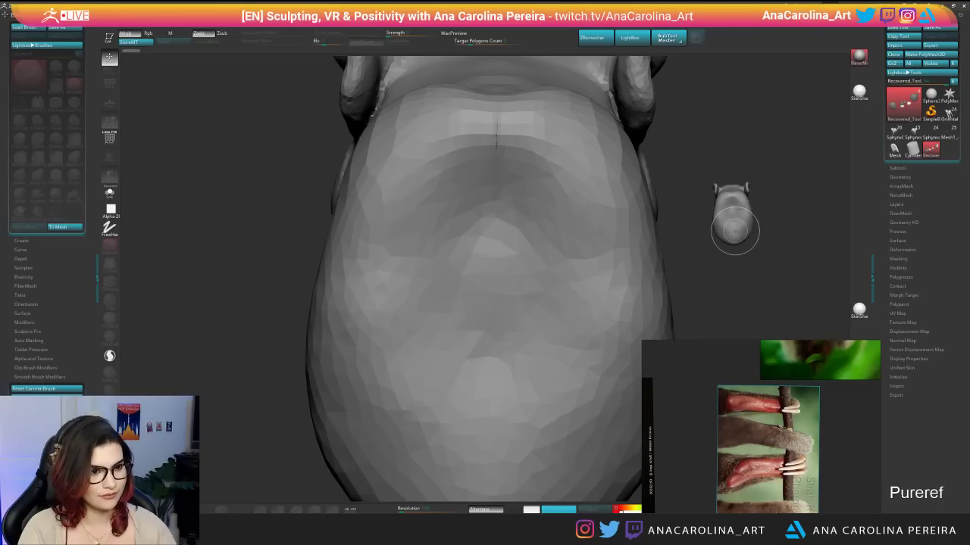
{"action": "key", "text": "ctrl+z"}
{"action": "key", "text": "ctrl+n"}
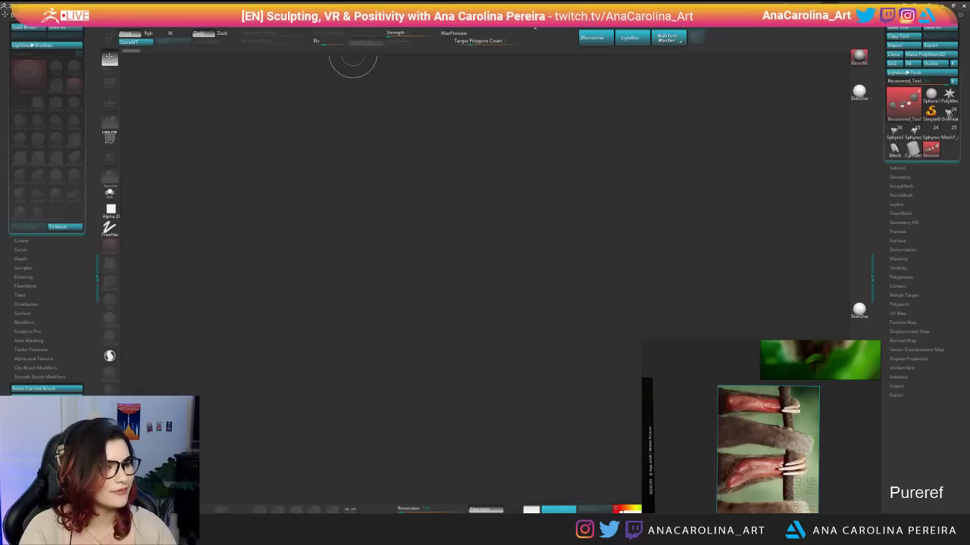
Try to load the sloth project from the QuickSave files and close the unresponsive ZBrush.
{"action": "key", "text": "comma"}
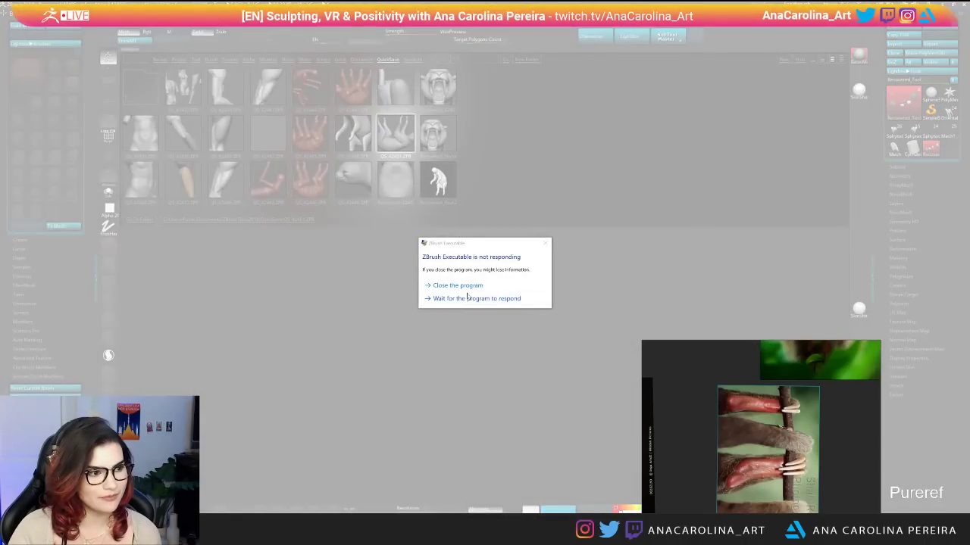
{"action": "left_click", "coordinate": [463, 286]}
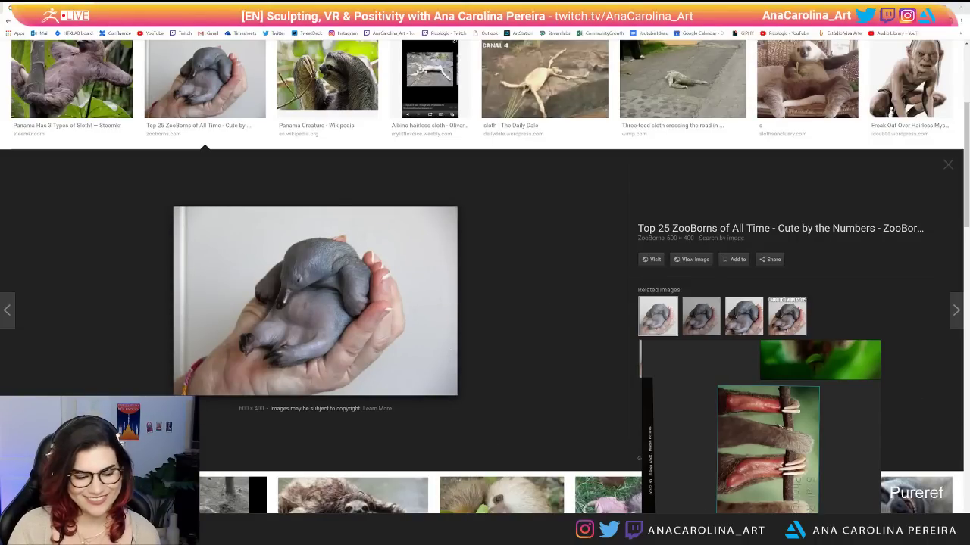
Relaunch ZBrush 2018 and dismiss the notice about the abnormally terminated session.
{"action": "key", "text": "super"}
{"action": "type", "text": "zb"}
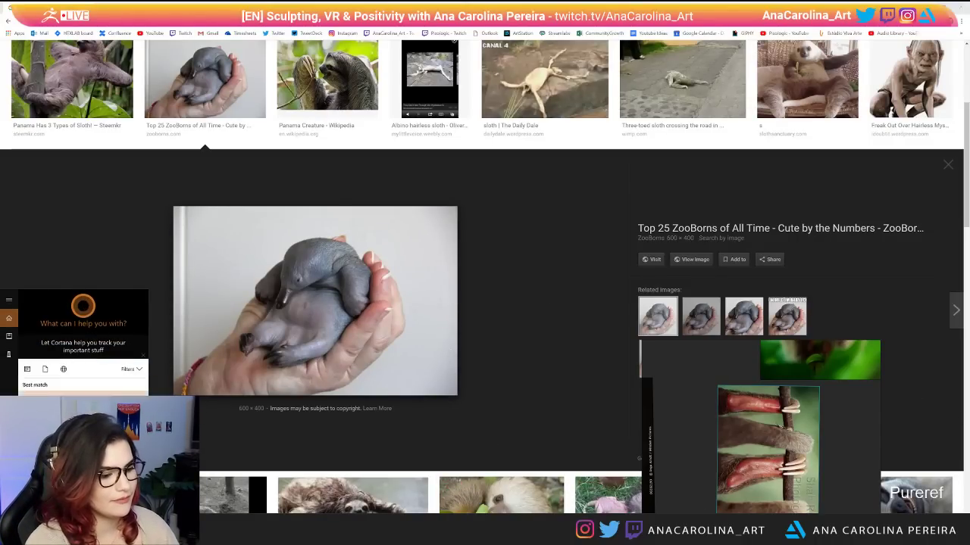
{"action": "key", "text": "Return"}
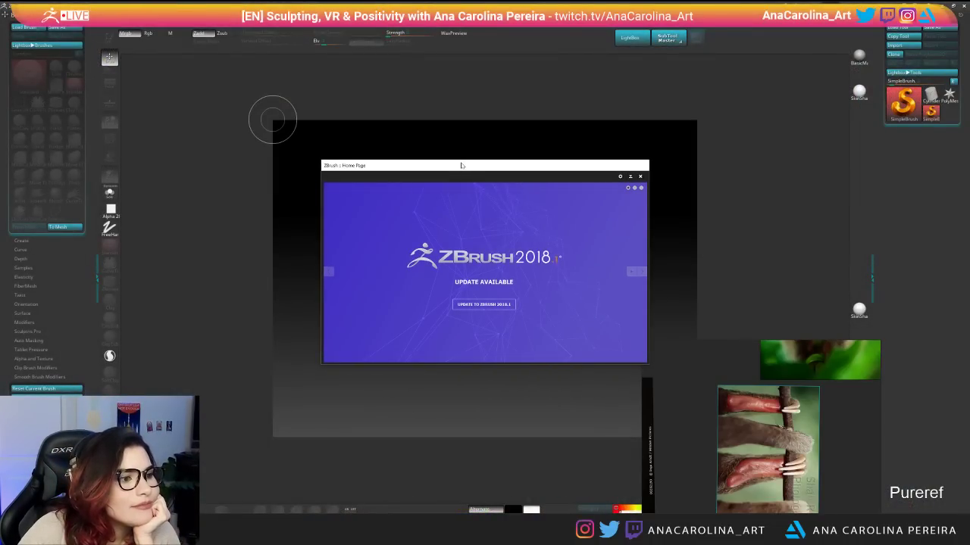
{"action": "left_click", "coordinate": [542, 296]}
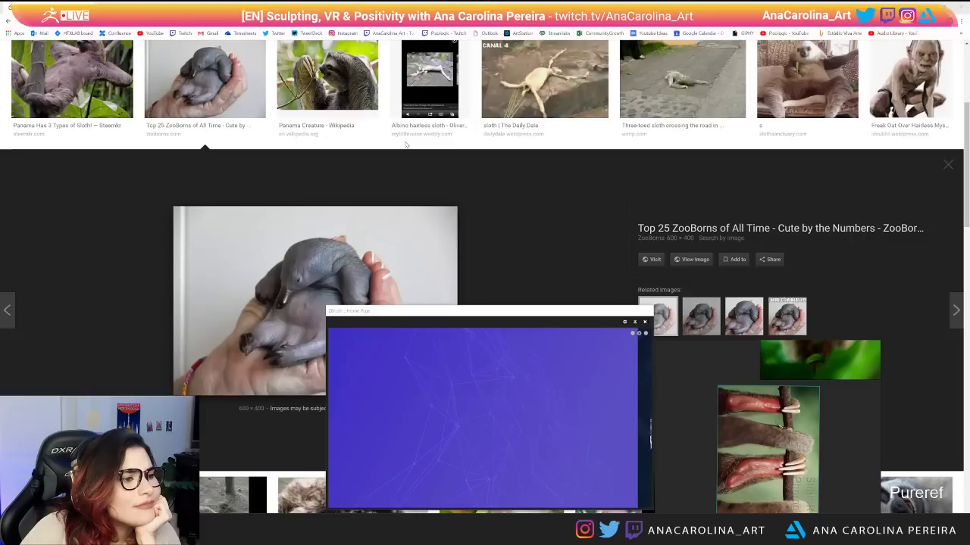
Open a File Explorer window, move it to the second monitor, and look through its locations.
{"action": "key", "text": "alt+Tab"}
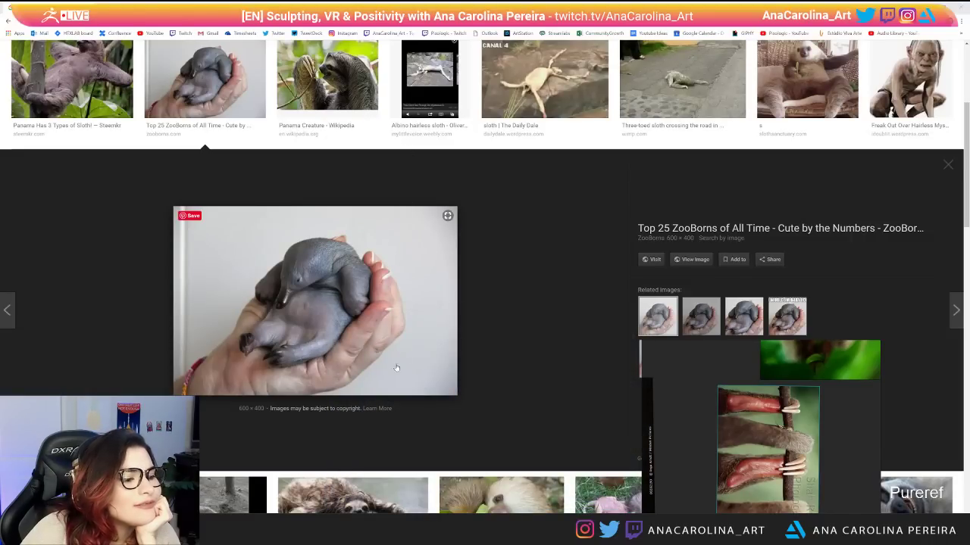
{"action": "key", "text": "super+Tab"}
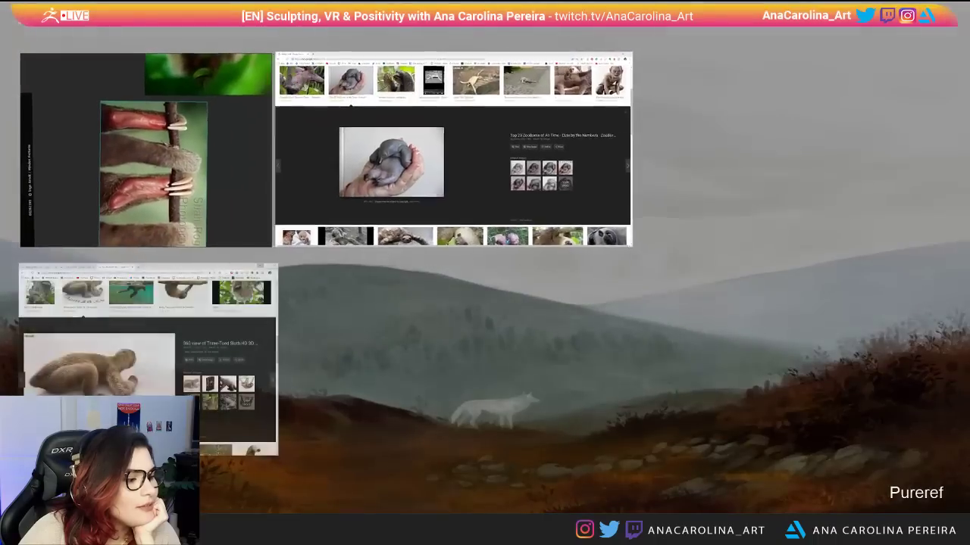
{"action": "key", "text": "super+Tab"}
{"action": "key", "text": "super+e"}
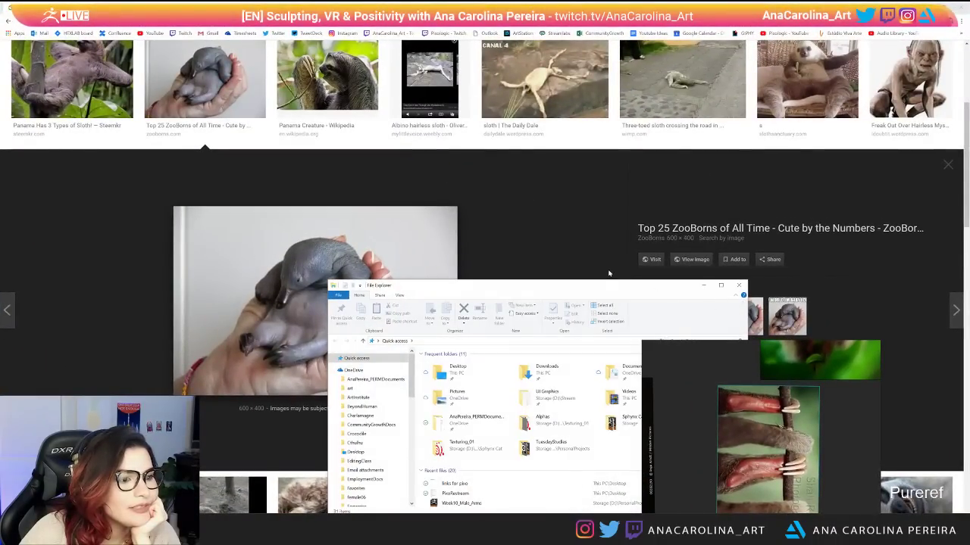
{"action": "left_click_drag", "start_coordinate": [607, 287], "coordinate": [969, 268]}
{"action": "scroll", "coordinate": [961, 409], "scroll_direction": "down", "scroll_amount": 5}
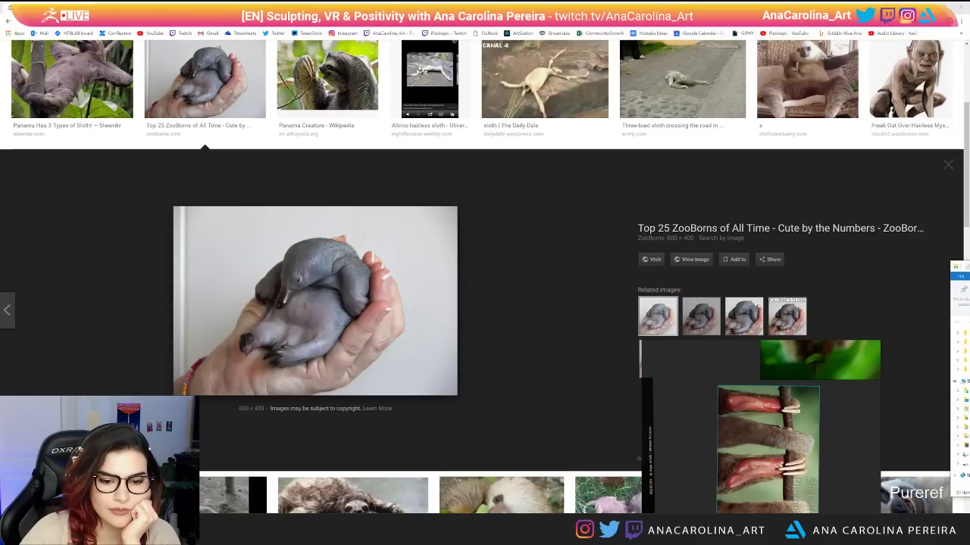
{"action": "left_click", "coordinate": [966, 382]}
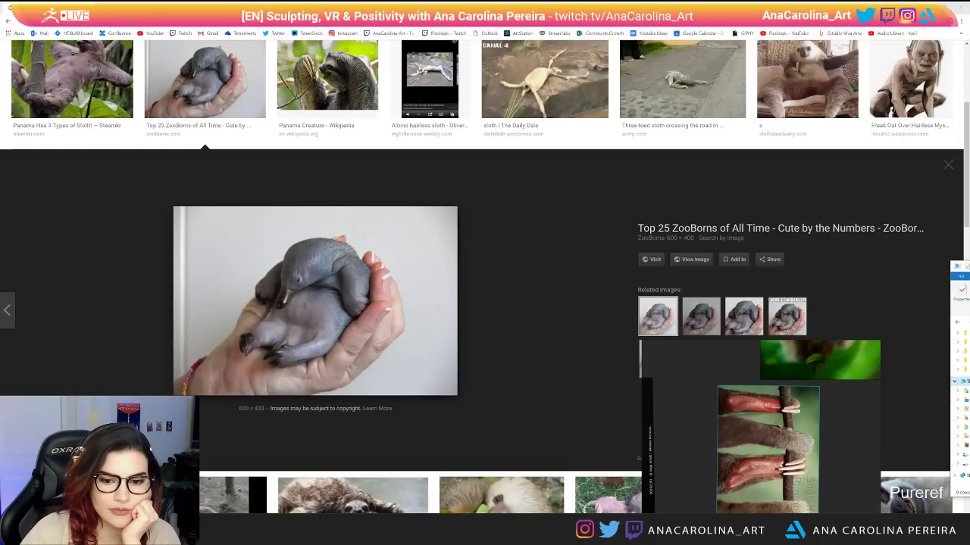
{"action": "key", "text": "alt+Tab"}
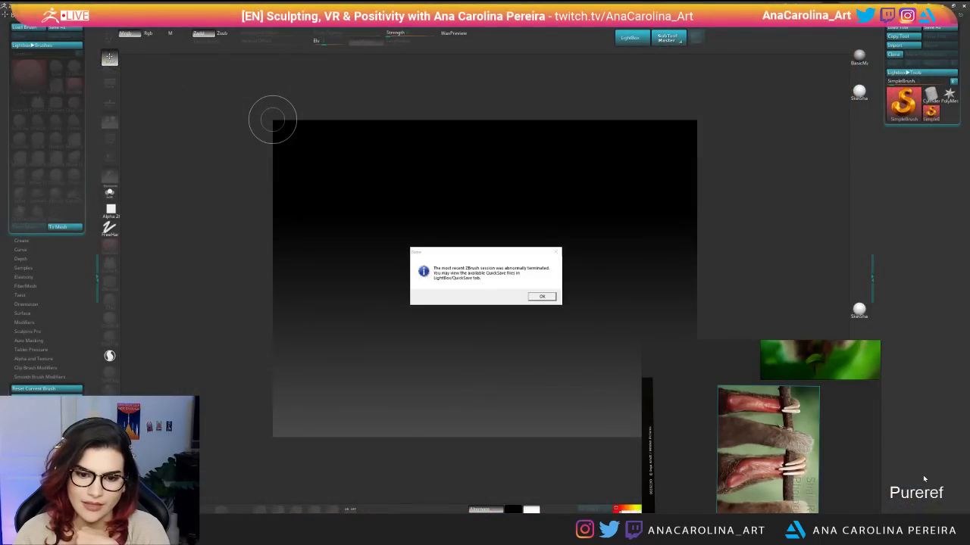
Dismiss the crash notice in ZBrush, orbit around the loaded claw and finger, and clear the canvas.
{"action": "left_click", "coordinate": [541, 296]}
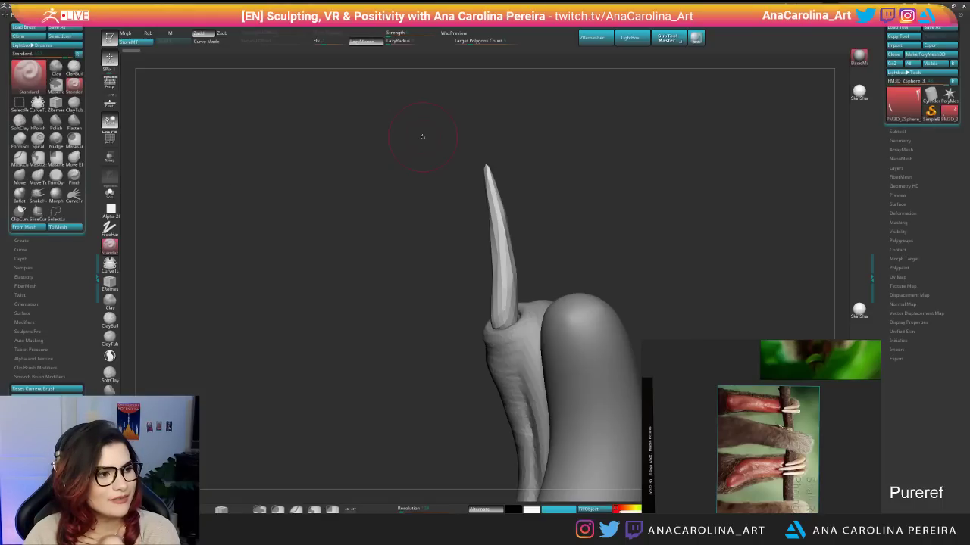
{"action": "double_click", "coordinate": [423, 138]}
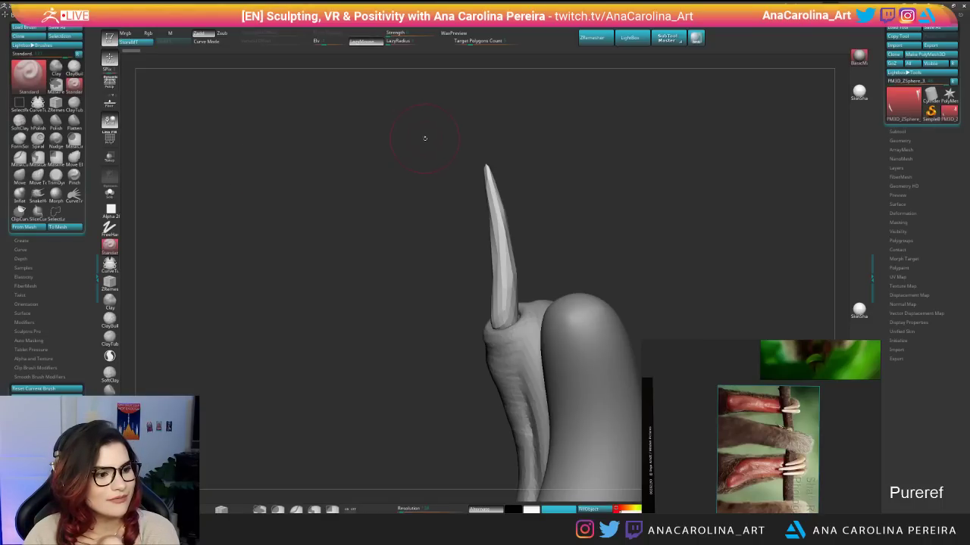
{"action": "mouse_move", "coordinate": [424, 178]}
{"action": "left_mouse_down"}
{"action": "mouse_move", "coordinate": [482, 296]}
{"action": "mouse_move", "coordinate": [427, 185]}
{"action": "left_mouse_up"}
{"action": "left_click_drag", "start_coordinate": [415, 274], "coordinate": [334, 276]}
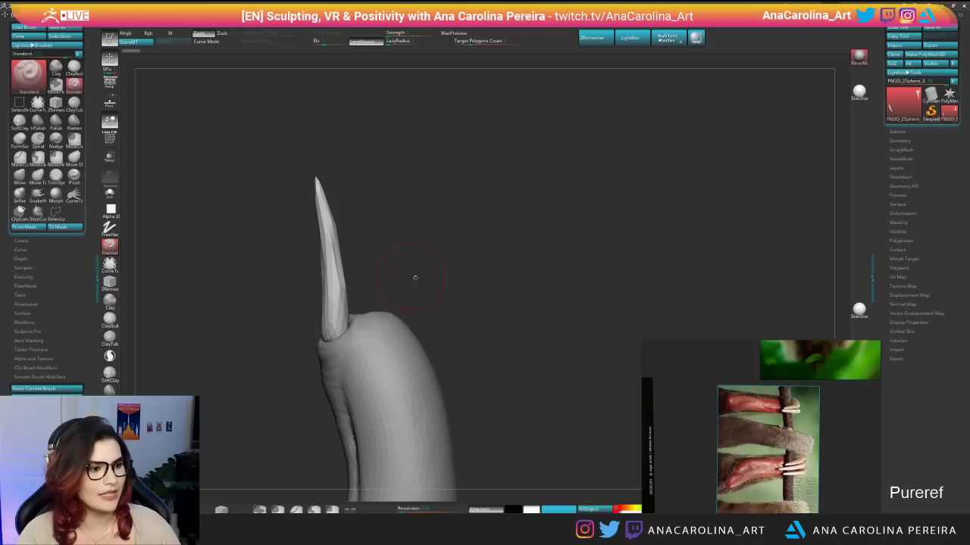
{"action": "key", "text": "ctrl+n"}
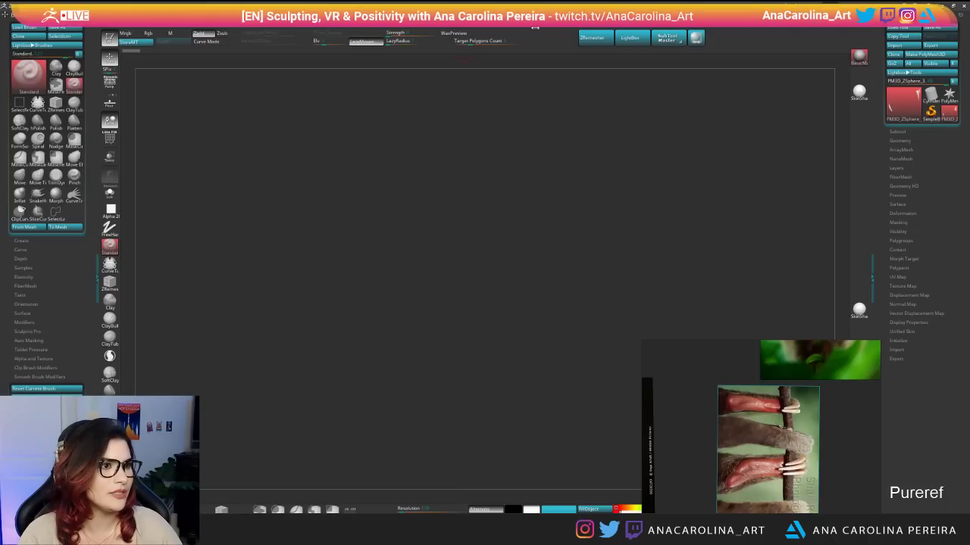
{"action": "left_click", "coordinate": [535, 27]}
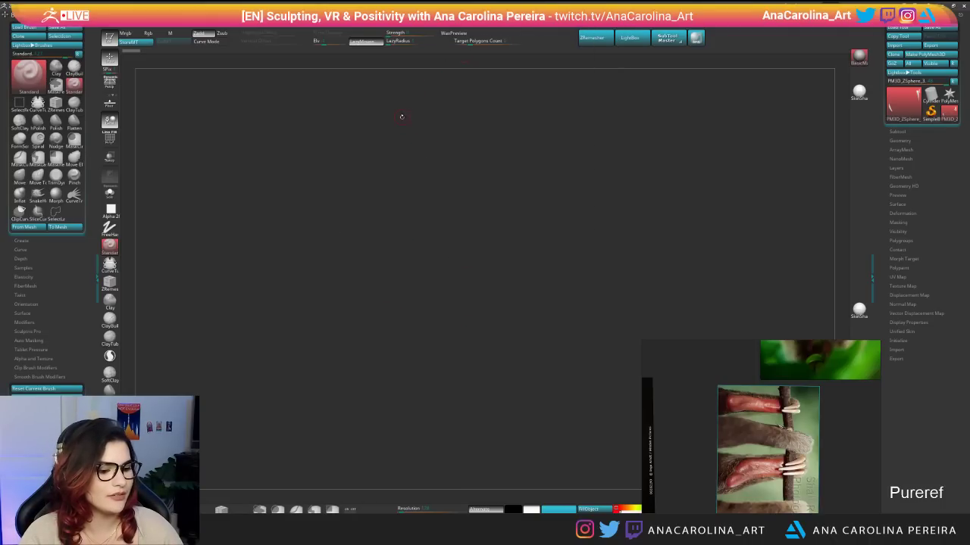
Try to load QS_42451.ZPR from the LightBox QuickSave files, discarding the current project's changes.
{"action": "key", "text": "comma"}
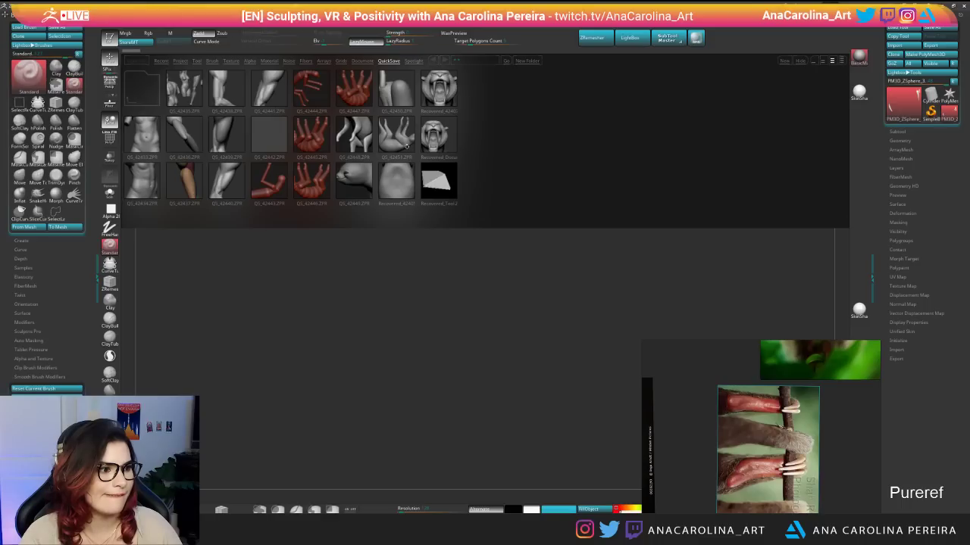
{"action": "double_click", "coordinate": [407, 146]}
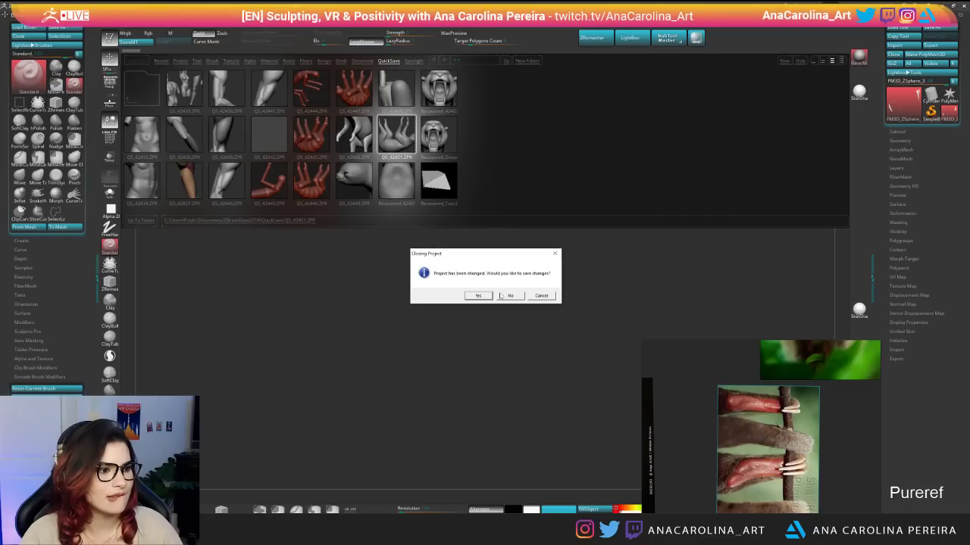
{"action": "left_click", "coordinate": [510, 295]}
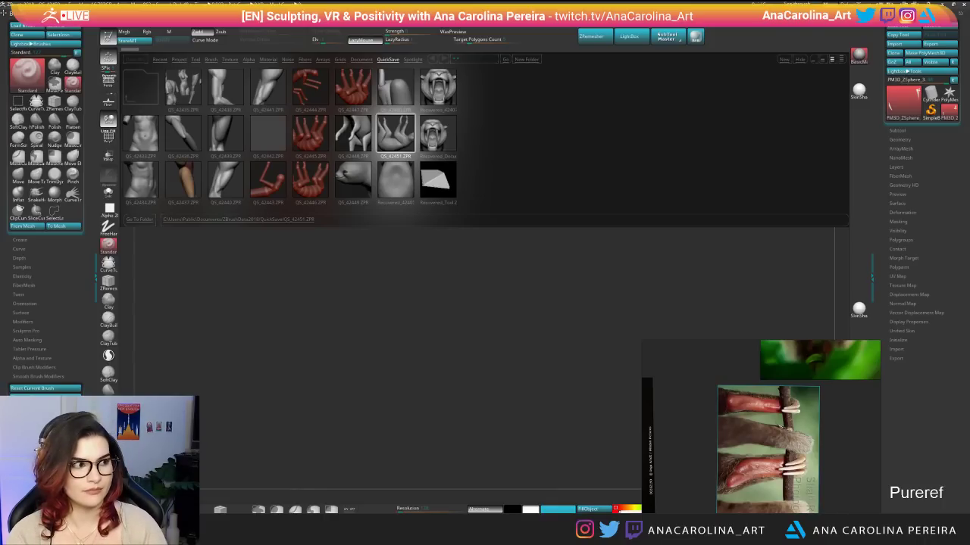
Open Task Manager on the second monitor to close the frozen ZBrush, accepting the Headphones prompt and closing the audio manager.
{"action": "right_click", "coordinate": [455, 531]}
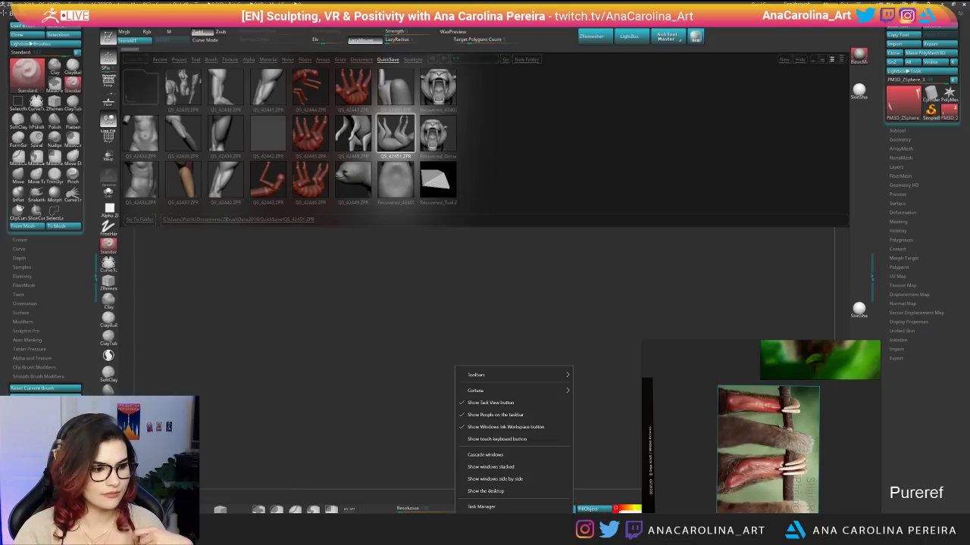
{"action": "left_click", "coordinate": [482, 507]}
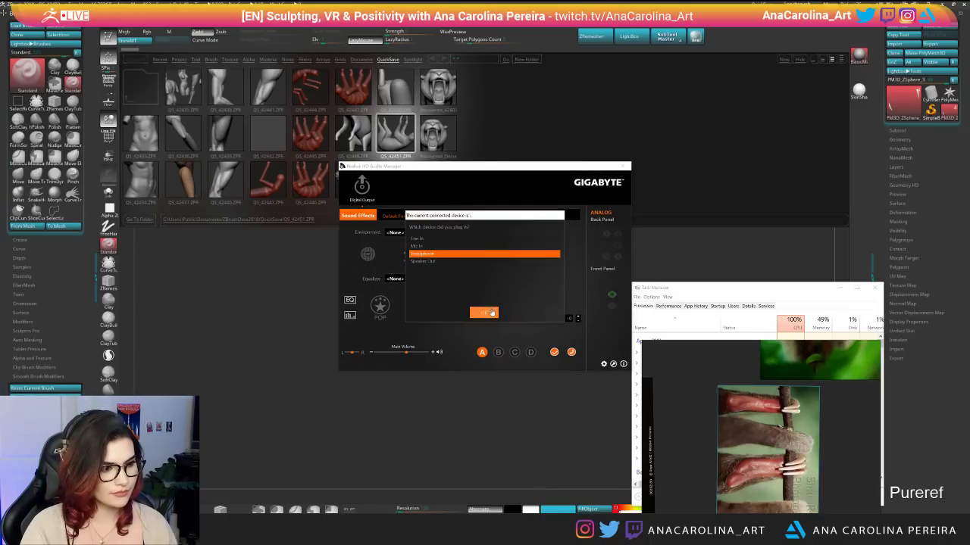
{"action": "left_click", "coordinate": [483, 312]}
{"action": "left_click", "coordinate": [623, 167]}
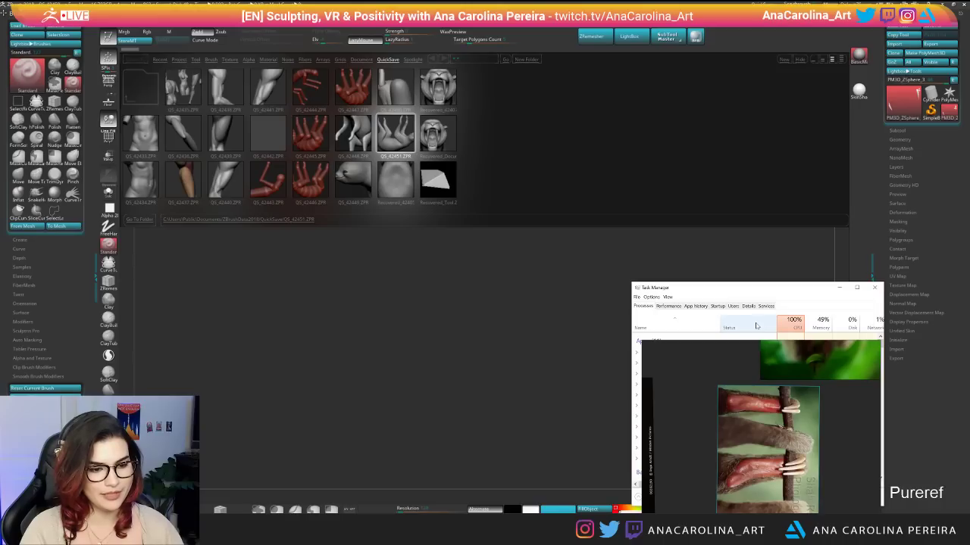
{"action": "left_click_drag", "start_coordinate": [749, 290], "coordinate": [968, 276]}
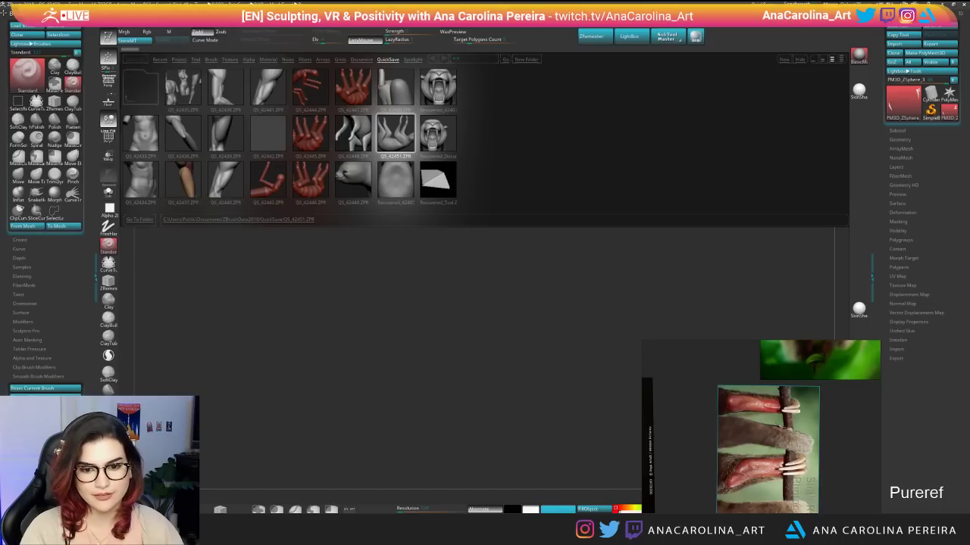
{"action": "key", "text": "alt+Tab"}
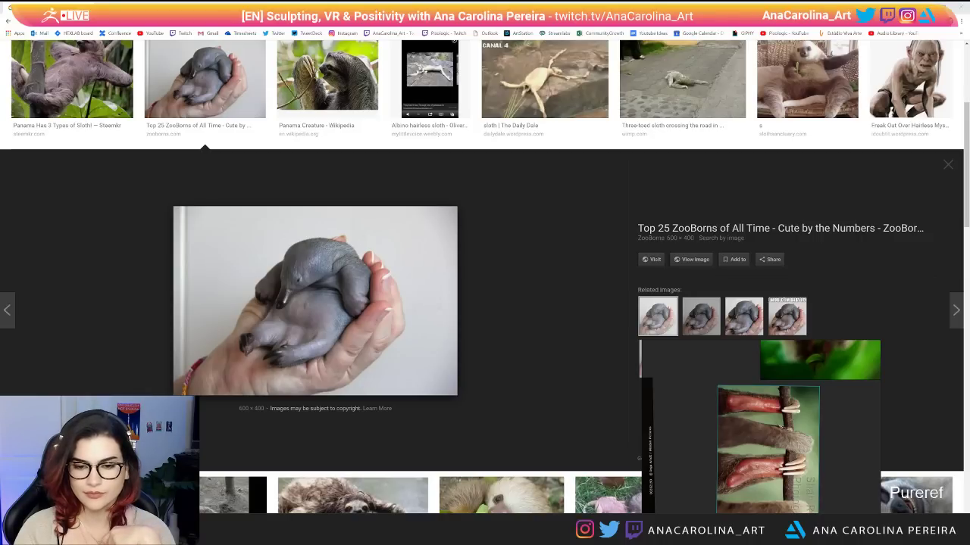
{"action": "key", "text": "alt+Tab"}
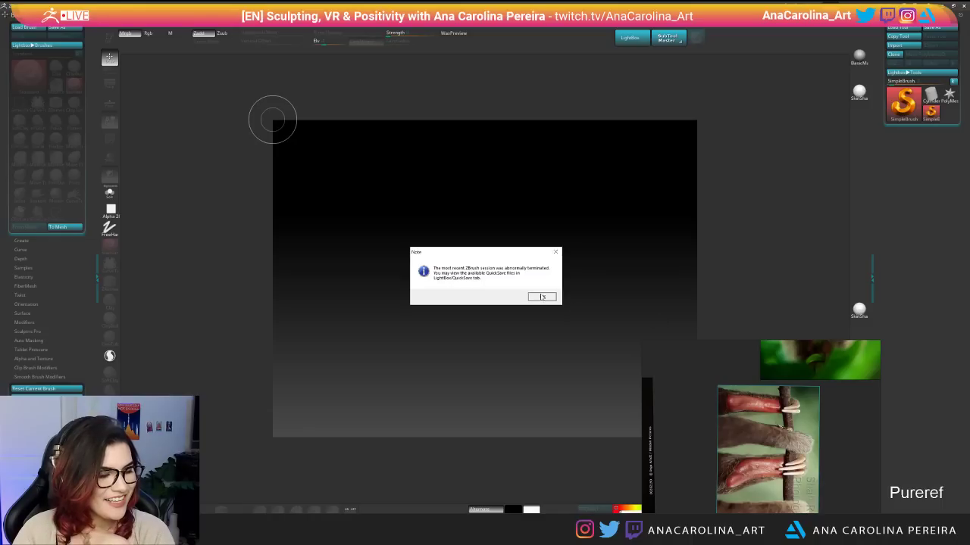
Dismiss ZBrush's crash notice, try to load QS_42451.ZPR from the QuickSave files, and leave the unresponsive session.
{"action": "left_click", "coordinate": [542, 296]}
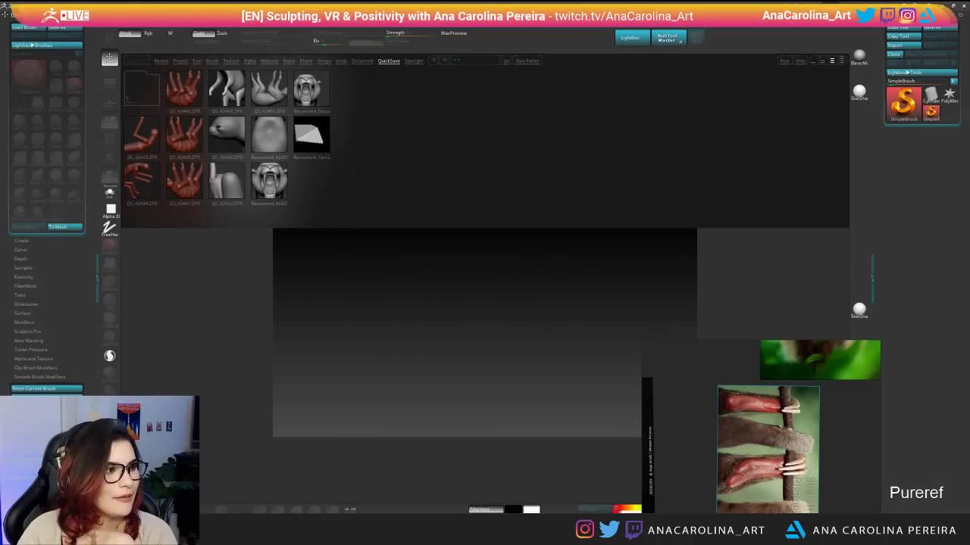
{"action": "left_click", "coordinate": [266, 97]}
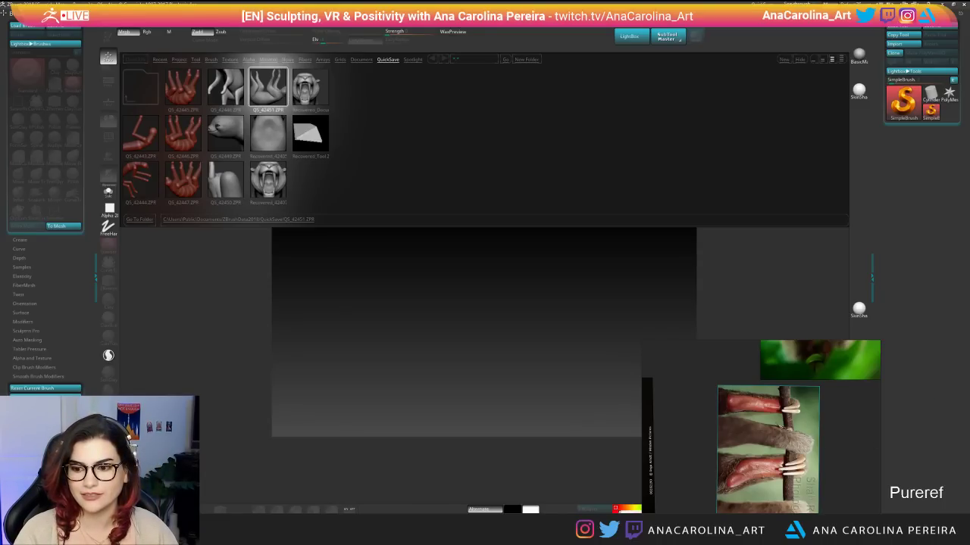
{"action": "key", "text": "alt+Tab"}
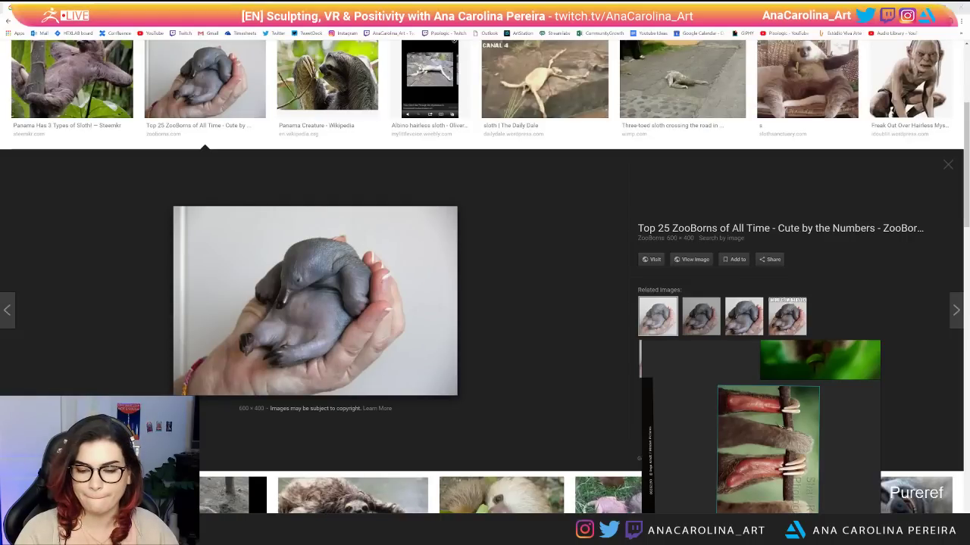
{"action": "key", "text": "alt+Tab"}
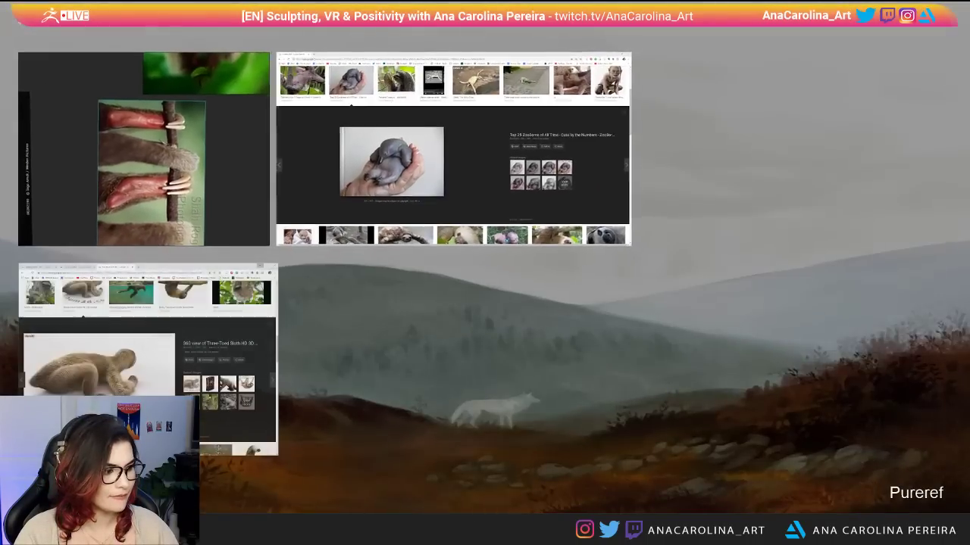
{"action": "key", "text": "alt+Tab"}
Find ZBrush through the Windows search and relaunch it, confirming the audio device prompt and closing the Realtek HD Audio Manager.
{"action": "key", "text": "super"}
{"action": "type", "text": "zr"}
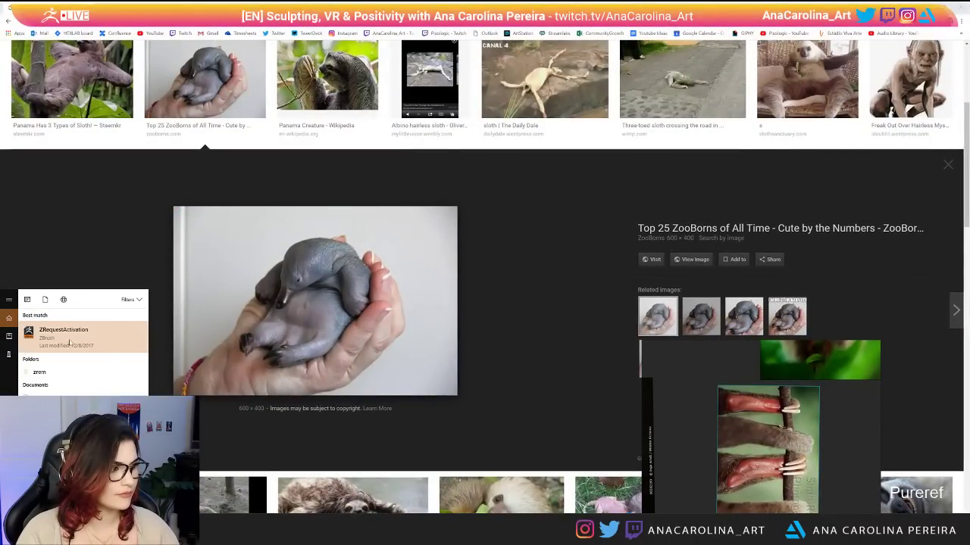
{"action": "key", "text": "Right"}
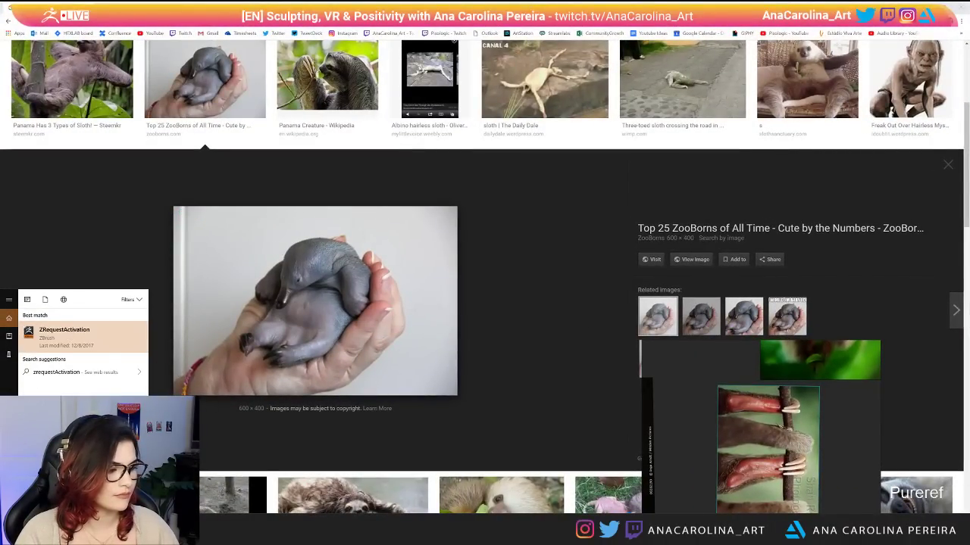
{"action": "key", "text": "BackSpace"}
{"action": "key", "text": "BackSpace"}
{"action": "type", "text": "be"}
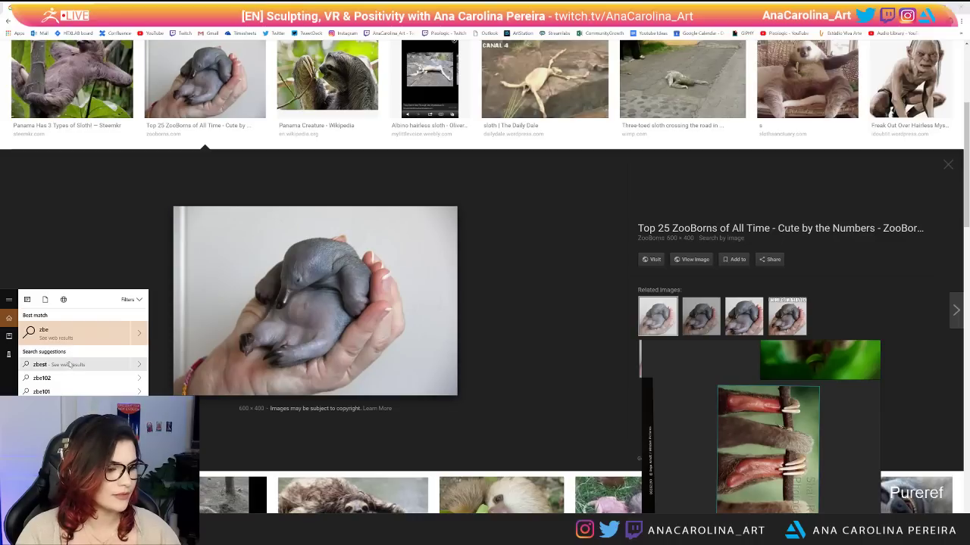
{"action": "key", "text": "BackSpace"}
{"action": "left_click", "coordinate": [66, 330]}
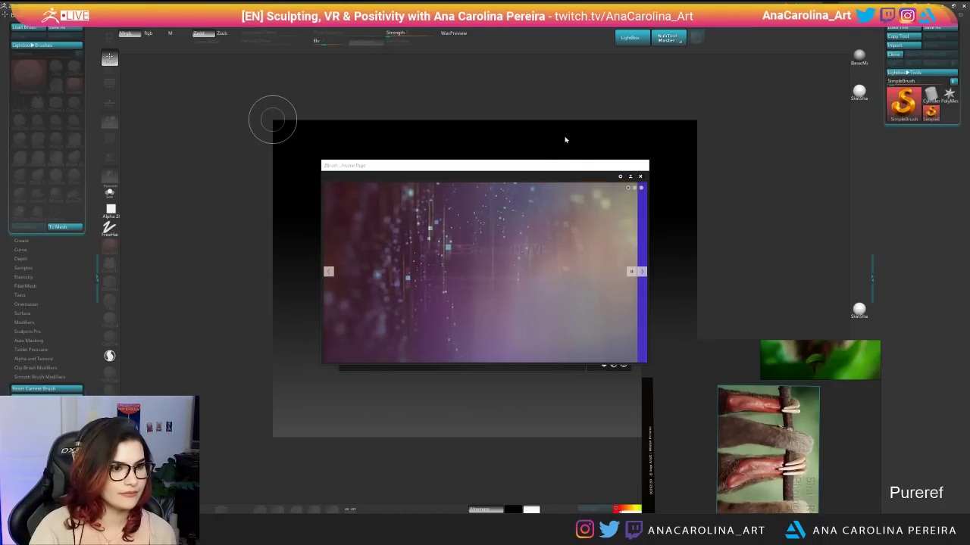
{"action": "left_click", "coordinate": [484, 312]}
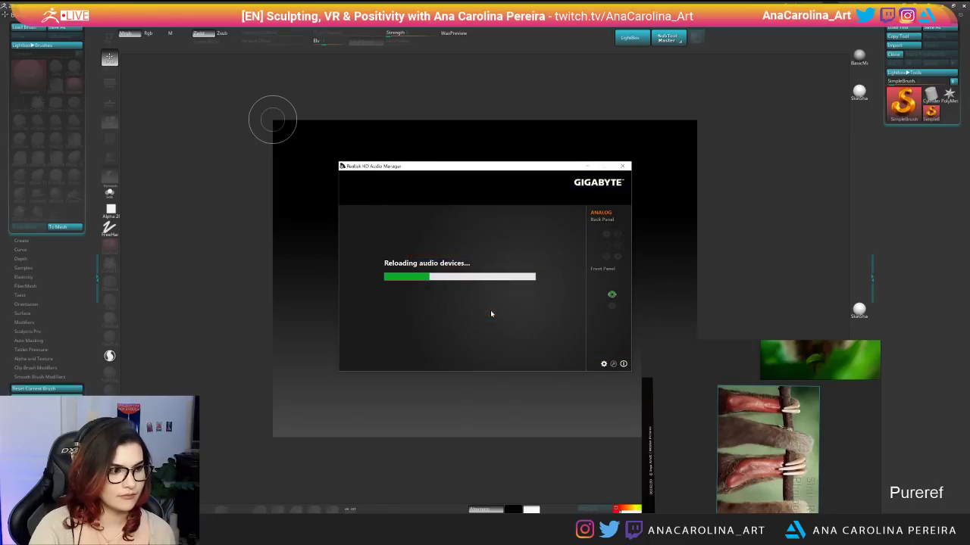
{"action": "left_click", "coordinate": [624, 167]}
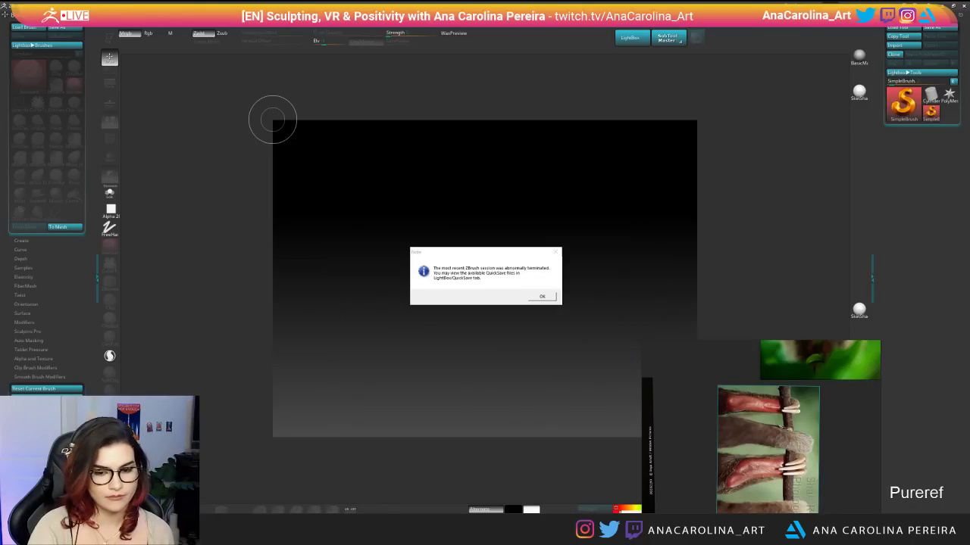
{"action": "key", "text": "super"}
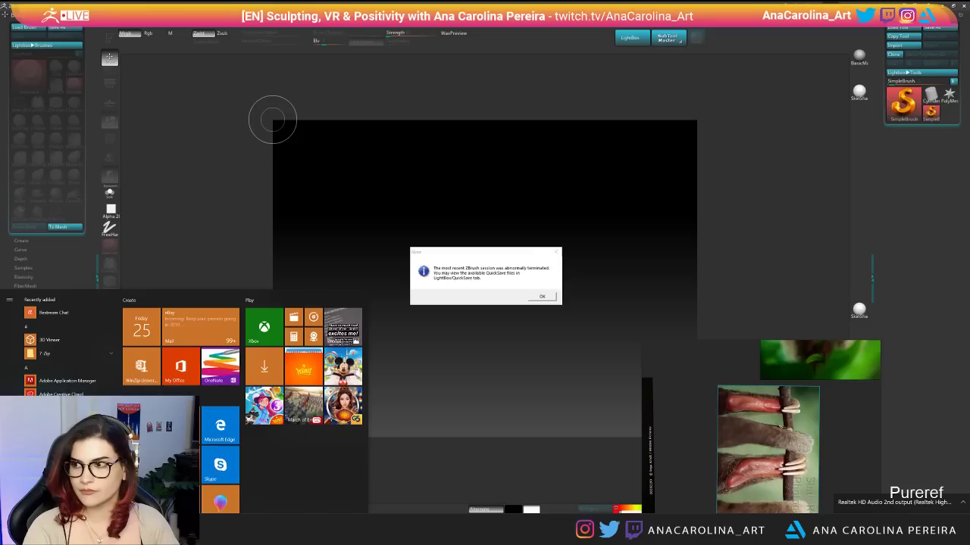
{"action": "key", "text": "super"}
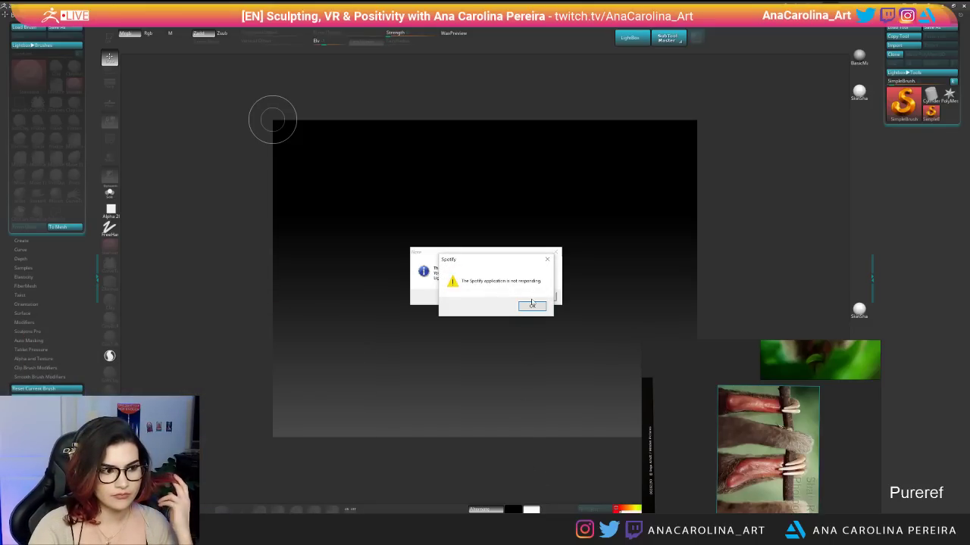
Dismiss the Spotify notice and the ZBrush note, and frame the whole recovered sloth.
{"action": "left_click", "coordinate": [533, 306]}
{"action": "left_click", "coordinate": [538, 296]}
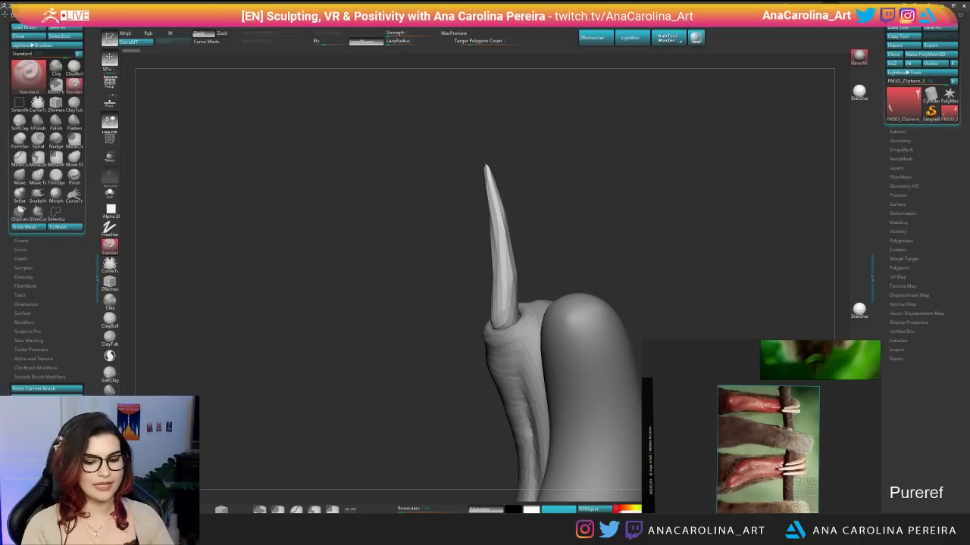
{"action": "left_click_drag", "start_coordinate": [579, 245], "coordinate": [509, 251]}
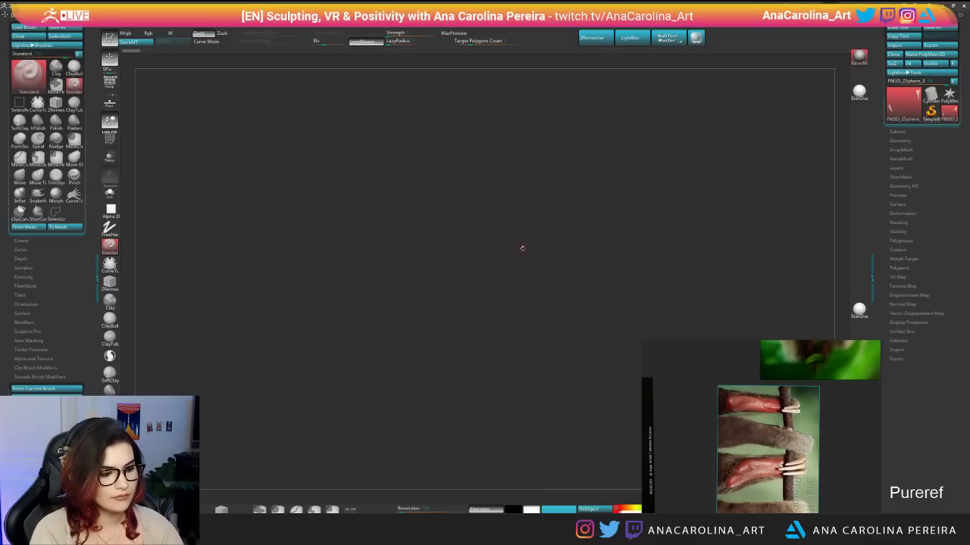
{"action": "key", "text": "f"}
{"action": "left_click_drag", "start_coordinate": [536, 284], "coordinate": [612, 247]}
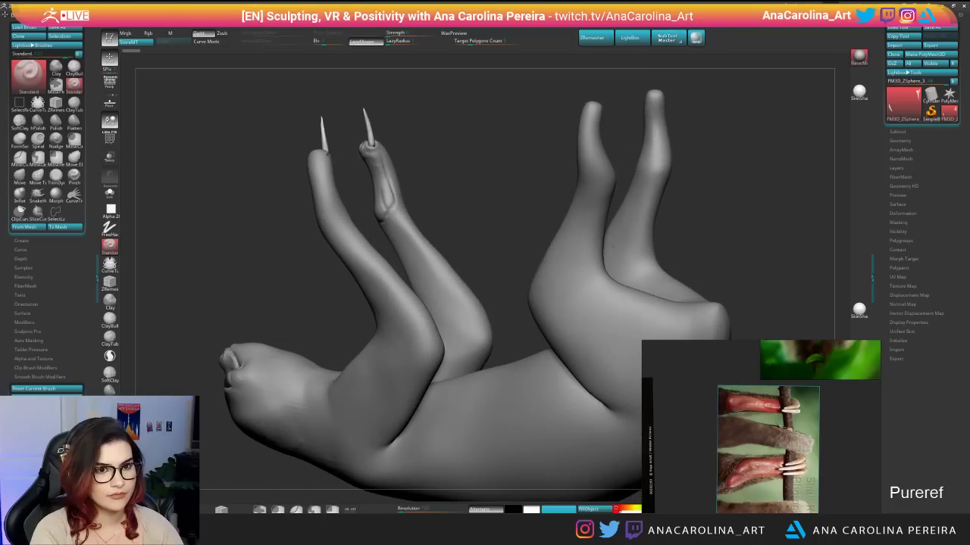
Run ZRemesher on the claw subtool with the Same polygon count option.
{"action": "left_click", "coordinate": [899, 133]}
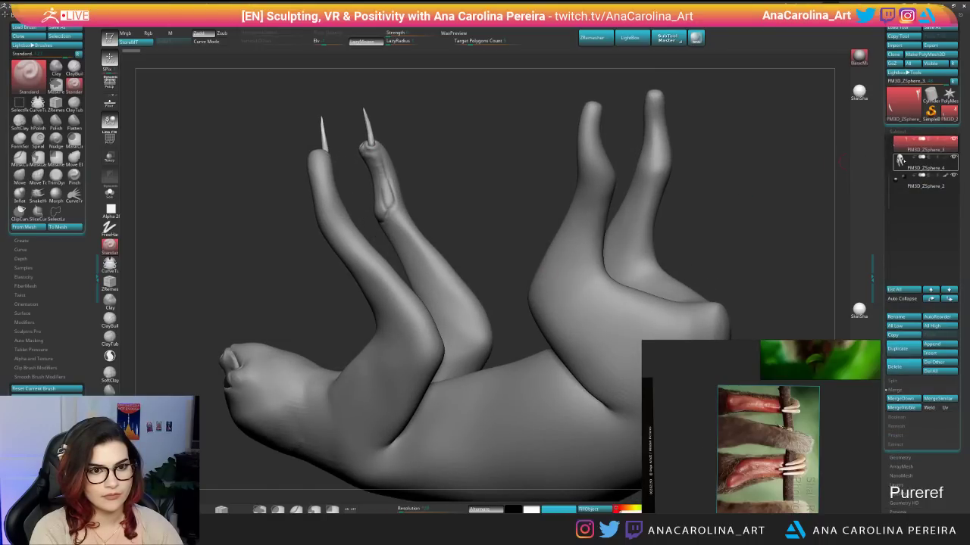
{"action": "left_click_drag", "start_coordinate": [500, 201], "coordinate": [642, 443]}
{"action": "left_click_drag", "start_coordinate": [682, 151], "coordinate": [632, 379], "text": "alt"}
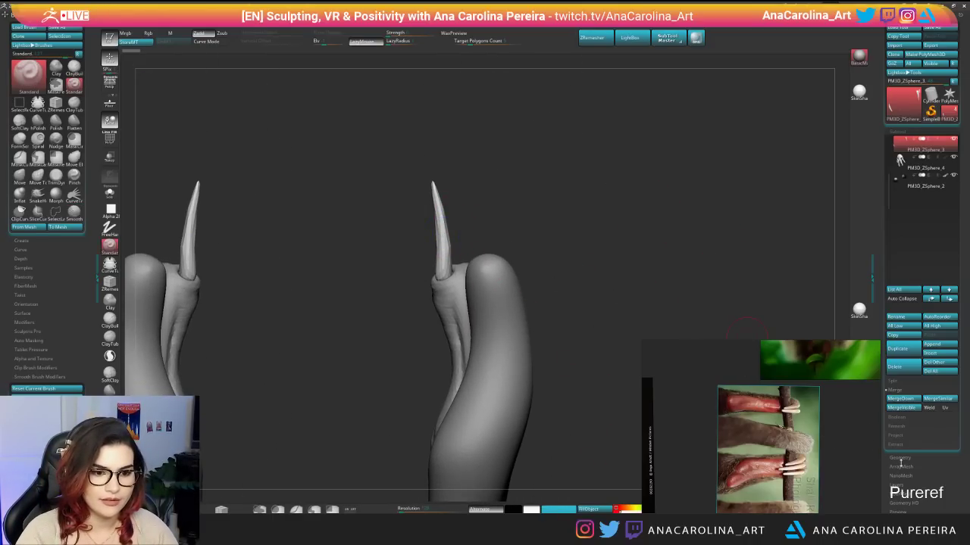
{"action": "left_click", "coordinate": [900, 458]}
{"action": "left_click", "coordinate": [909, 287]}
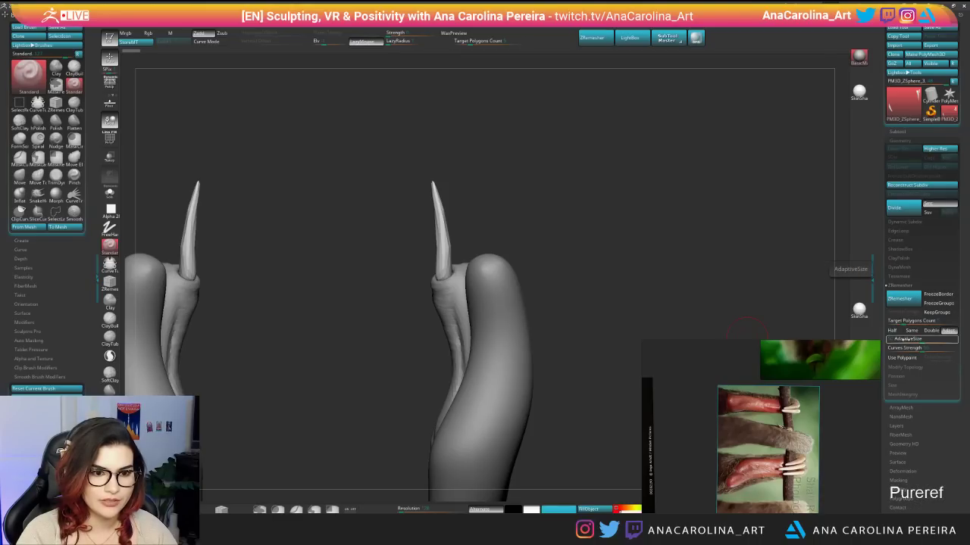
{"action": "left_click", "coordinate": [911, 331]}
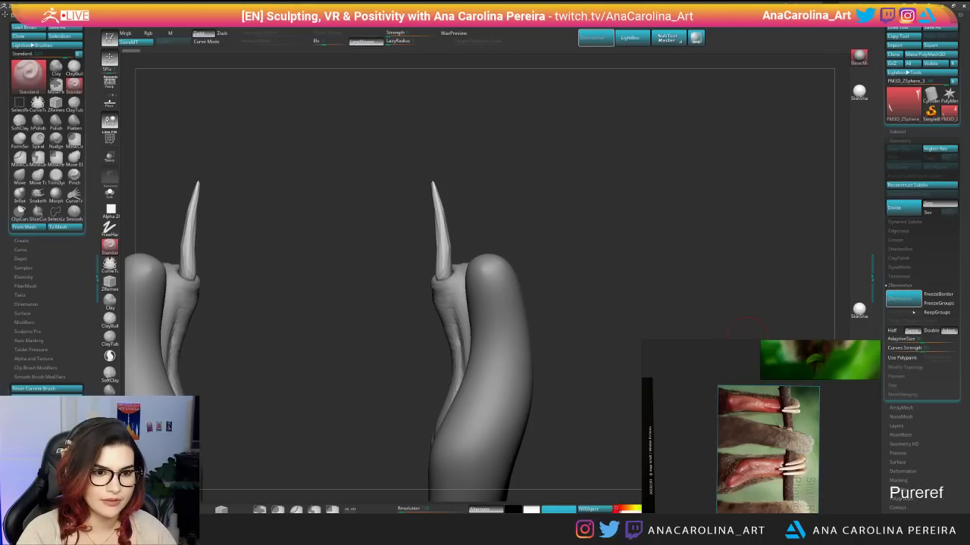
Smooth the remeshed claw's surface and adjust the brush for further shaping.
{"action": "left_click_drag", "start_coordinate": [556, 238], "coordinate": [572, 237]}
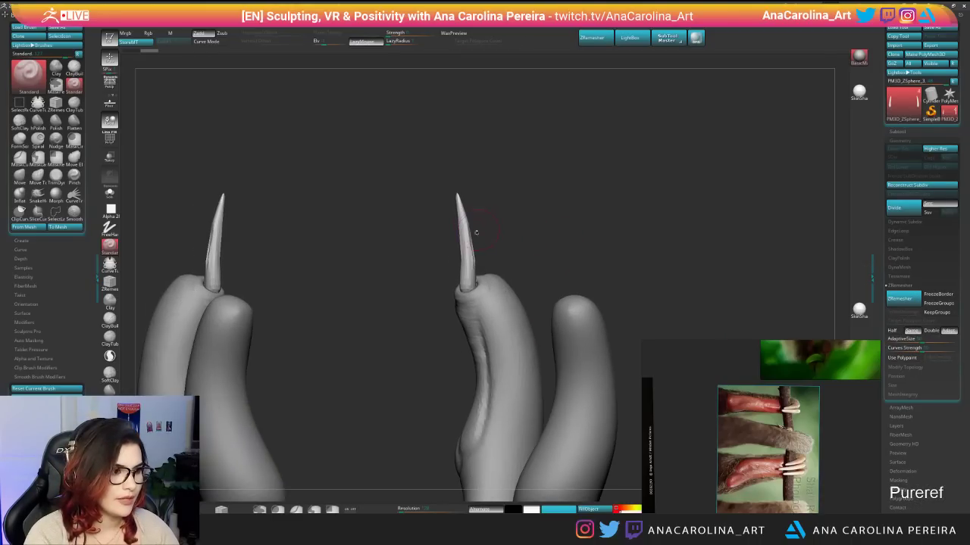
{"action": "left_click_drag", "start_coordinate": [469, 265], "coordinate": [465, 250], "text": "shift"}
{"action": "mouse_move", "coordinate": [553, 247]}
{"action": "left_mouse_down"}
{"action": "mouse_move", "coordinate": [494, 252]}
{"action": "mouse_move", "coordinate": [547, 248]}
{"action": "mouse_move", "coordinate": [523, 220]}
{"action": "mouse_move", "coordinate": [518, 250]}
{"action": "left_mouse_up"}
{"action": "right_click", "coordinate": [485, 247]}
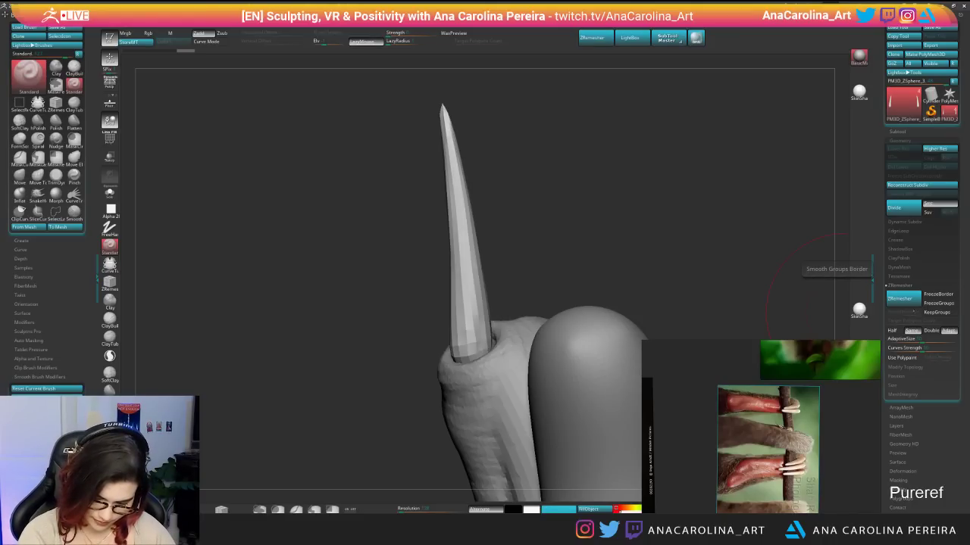
{"action": "left_click_drag", "start_coordinate": [545, 268], "coordinate": [409, 189]}
{"action": "left_click_drag", "start_coordinate": [454, 235], "coordinate": [534, 255]}
{"action": "key", "text": "space"}
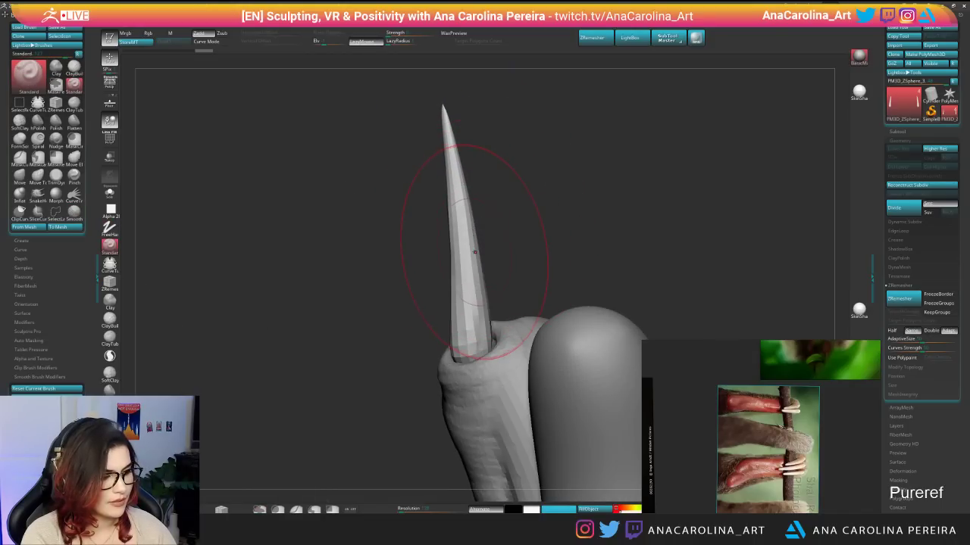
Choose the Move brush and adjust the claws' silhouette along their shafts.
{"action": "key", "text": "b"}
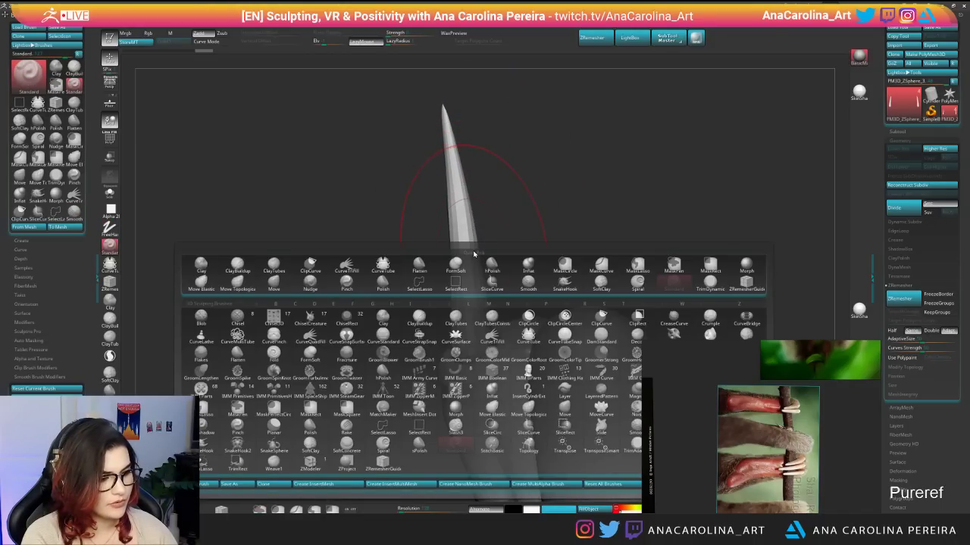
{"action": "key", "text": "m"}
{"action": "key", "text": "v"}
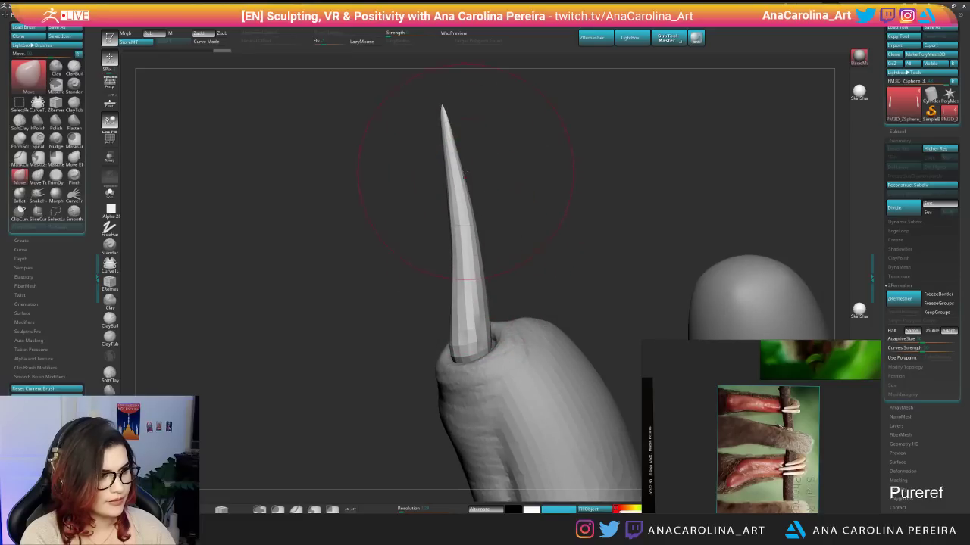
{"action": "left_click_drag", "start_coordinate": [465, 175], "coordinate": [470, 174]}
{"action": "right_click_drag", "start_coordinate": [471, 174], "coordinate": [436, 189]}
{"action": "right_click_drag", "start_coordinate": [435, 189], "coordinate": [462, 242], "text": "ctrl"}
{"action": "mouse_move", "coordinate": [468, 245]}
{"action": "left_mouse_down"}
{"action": "mouse_move", "coordinate": [466, 208]}
{"action": "mouse_move", "coordinate": [463, 233]}
{"action": "left_mouse_up"}
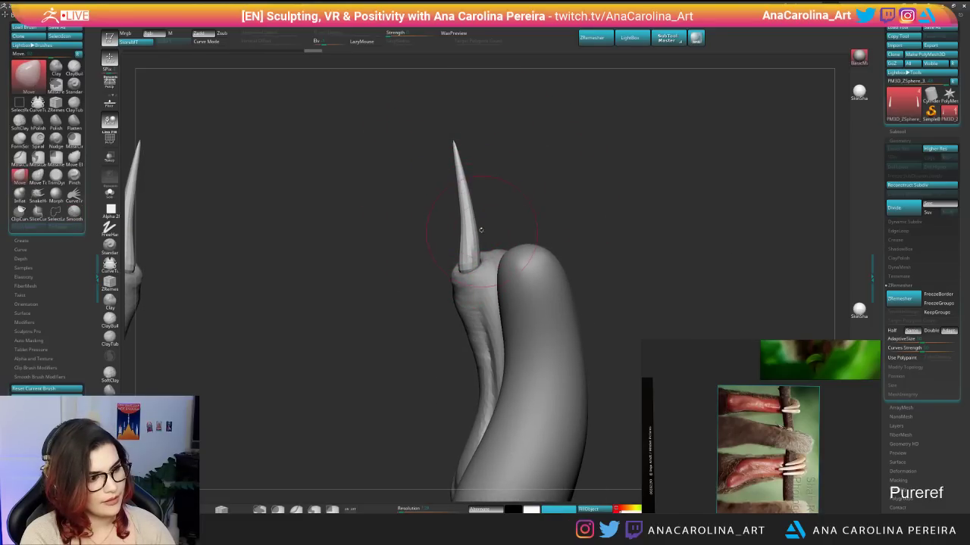
Thicken the claw shafts with resized Inflate brush strokes.
{"action": "key", "text": "shift"}
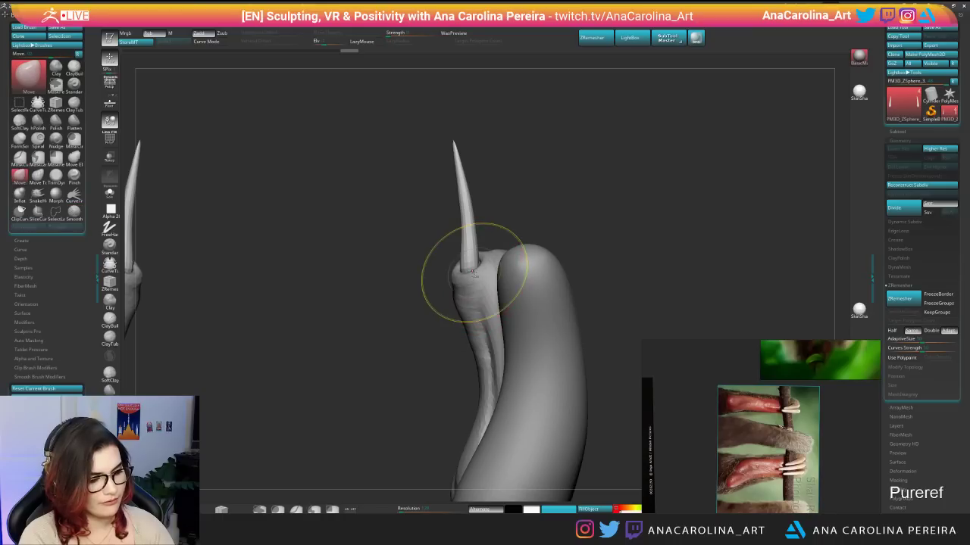
{"action": "key", "text": "b"}
{"action": "key", "text": "m"}
{"action": "key", "text": "p"}
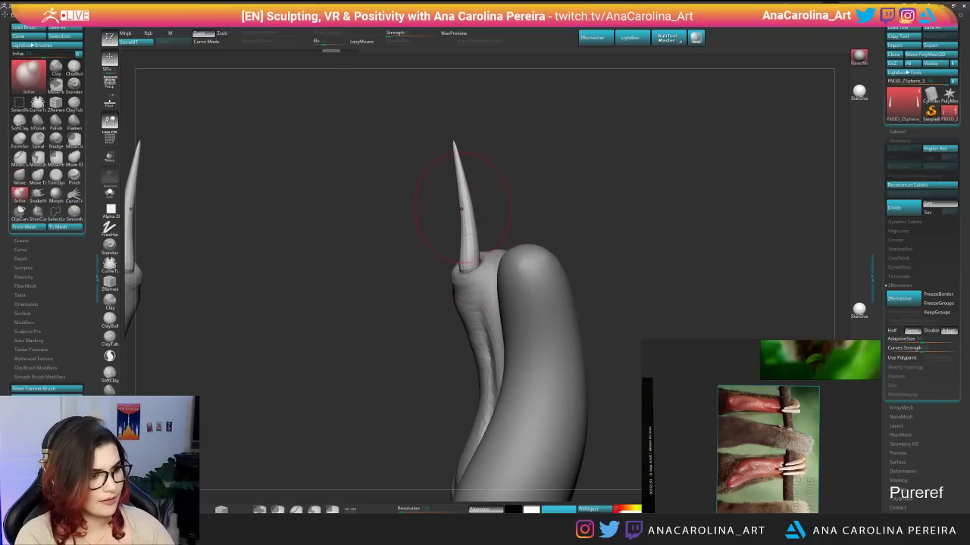
{"action": "key", "text": "space"}
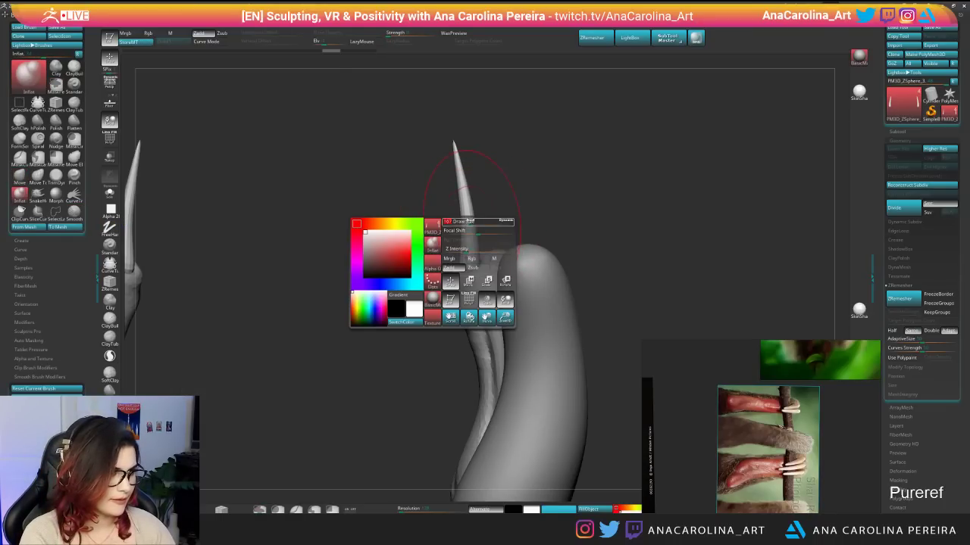
{"action": "left_click_drag", "start_coordinate": [468, 224], "coordinate": [457, 224]}
{"action": "mouse_move", "coordinate": [469, 254]}
{"action": "left_mouse_down"}
{"action": "mouse_move", "coordinate": [460, 197]}
{"action": "mouse_move", "coordinate": [575, 210]}
{"action": "mouse_move", "coordinate": [502, 208]}
{"action": "left_mouse_up"}
{"action": "mouse_move", "coordinate": [500, 207]}
{"action": "right_mouse_down"}
{"action": "mouse_move", "coordinate": [471, 199]}
{"action": "mouse_move", "coordinate": [480, 224]}
{"action": "mouse_move", "coordinate": [456, 236]}
{"action": "mouse_move", "coordinate": [498, 230]}
{"action": "mouse_move", "coordinate": [492, 224]}
{"action": "right_mouse_up"}
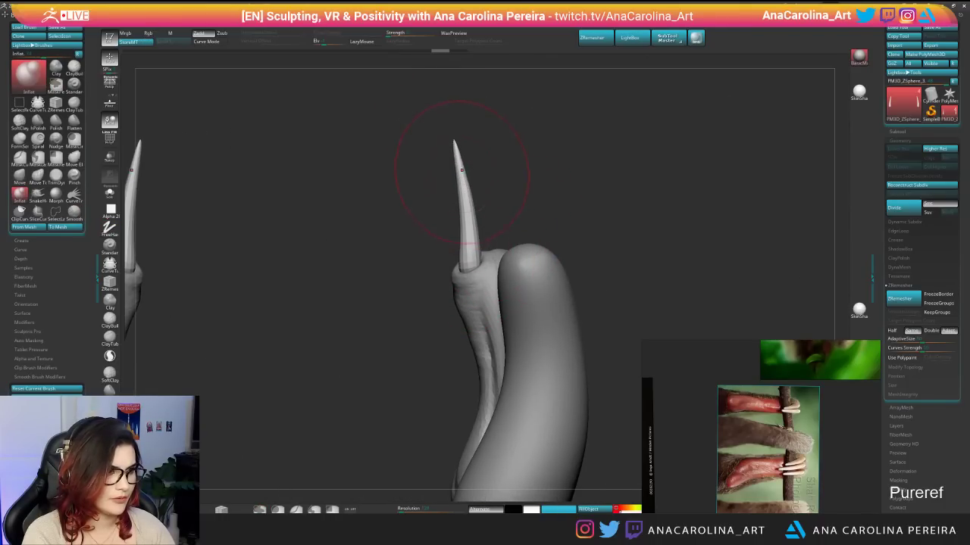
{"action": "left_click_drag", "start_coordinate": [467, 247], "coordinate": [465, 191]}
{"action": "left_click_drag", "start_coordinate": [466, 228], "coordinate": [468, 206]}
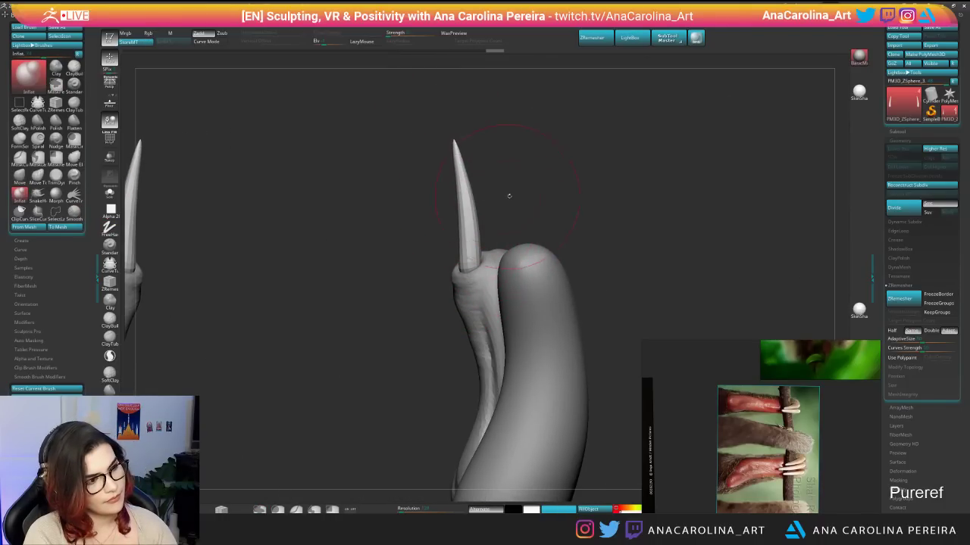
Inflate the upper part of the claws and smooth them toward the tips.
{"action": "right_click_drag", "start_coordinate": [508, 197], "coordinate": [468, 198]}
{"action": "left_click_drag", "start_coordinate": [460, 179], "coordinate": [458, 155]}
{"action": "right_click_drag", "start_coordinate": [434, 162], "coordinate": [471, 169]}
{"action": "left_click_drag", "start_coordinate": [469, 169], "coordinate": [463, 155], "text": "shift"}
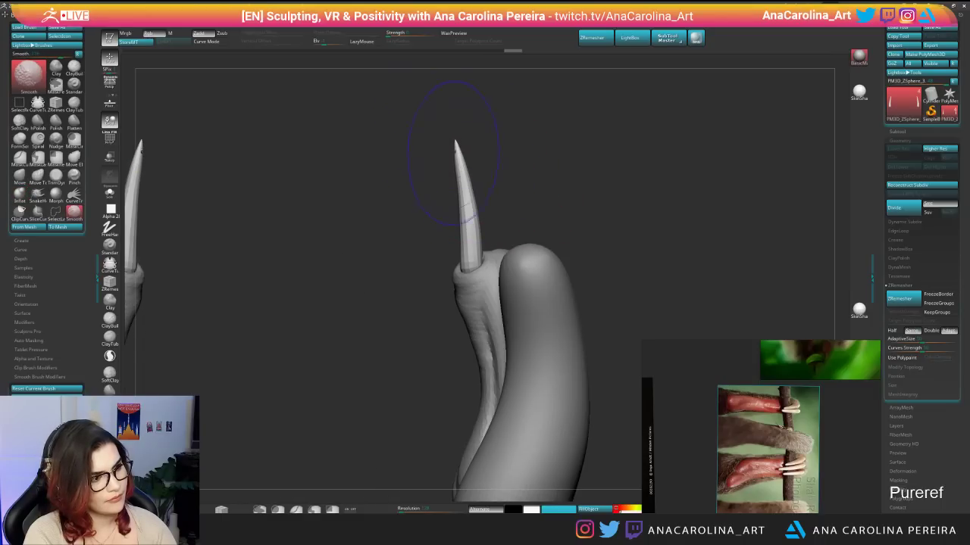
Choose the Move brush, adjust its size and refine the claws' curvature.
{"action": "key", "text": "b"}
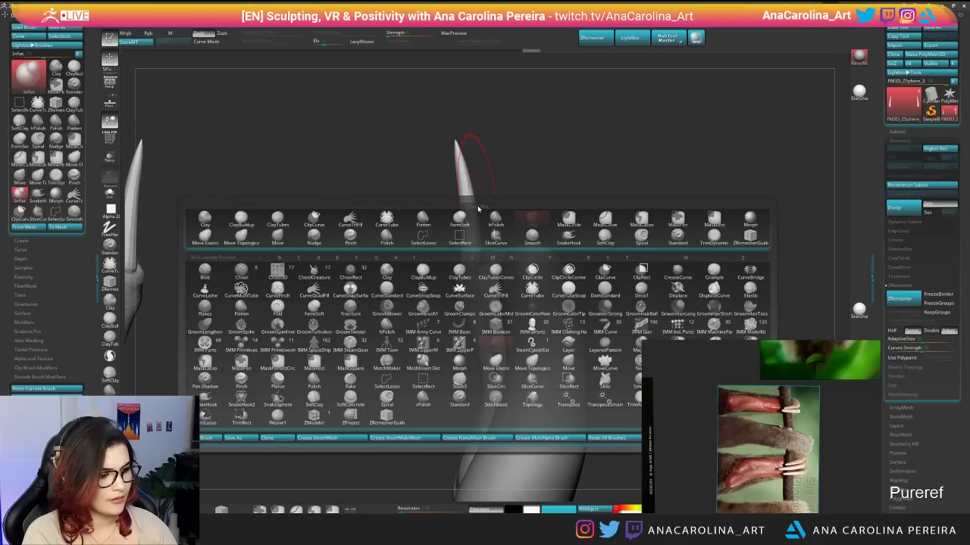
{"action": "key", "text": "m"}
{"action": "key", "text": "v"}
{"action": "key", "text": "space"}
{"action": "left_click_drag", "start_coordinate": [467, 175], "coordinate": [463, 170]}
{"action": "left_click_drag", "start_coordinate": [469, 208], "coordinate": [477, 230]}
{"action": "mouse_move", "coordinate": [394, 223]}
{"action": "left_mouse_down"}
{"action": "mouse_move", "coordinate": [546, 223]}
{"action": "mouse_move", "coordinate": [518, 223]}
{"action": "mouse_move", "coordinate": [470, 187]}
{"action": "left_mouse_up"}
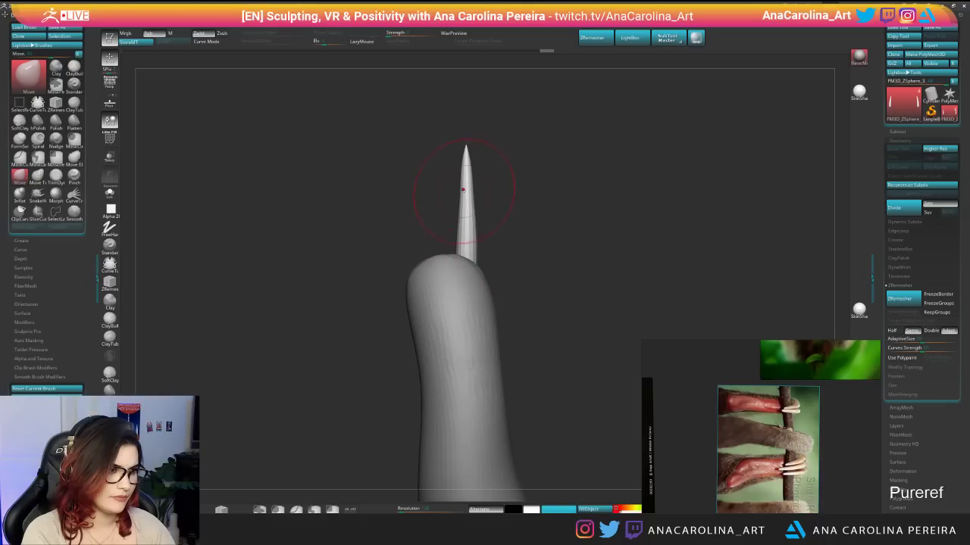
Reposition the claws in their finger sockets with the Gizmo, checking them from the front and side.
{"action": "key", "text": "w"}
{"action": "left_click_drag", "start_coordinate": [461, 243], "coordinate": [470, 234]}
{"action": "mouse_move", "coordinate": [575, 303]}
{"action": "left_mouse_down"}
{"action": "mouse_move", "coordinate": [636, 307]}
{"action": "mouse_move", "coordinate": [583, 322]}
{"action": "mouse_move", "coordinate": [606, 326]}
{"action": "left_mouse_up"}
{"action": "left_click_drag", "start_coordinate": [485, 244], "coordinate": [480, 244]}
{"action": "left_click_drag", "start_coordinate": [576, 303], "coordinate": [704, 306]}
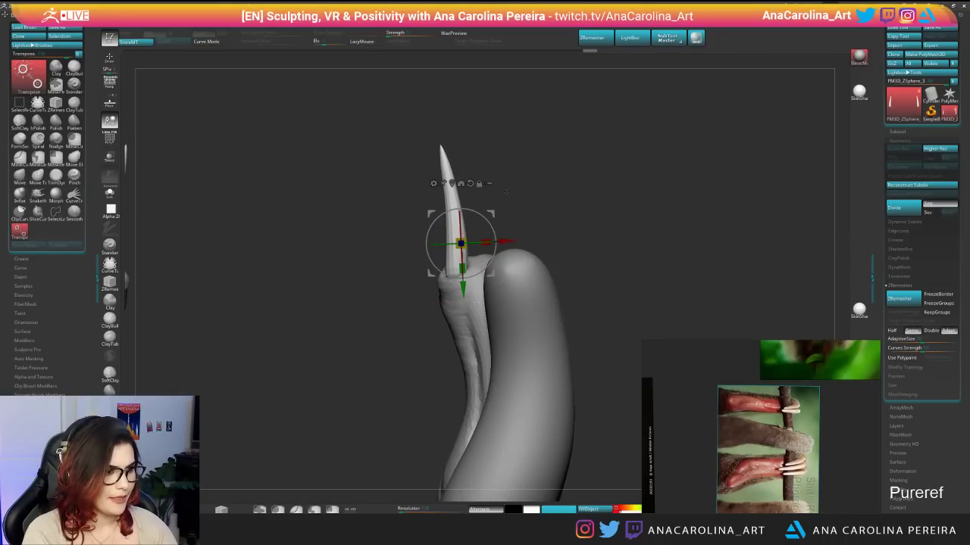
Mask the lower part of the claws and bend the unmasked upper part with the Gizmo.
{"action": "key", "text": "b"}
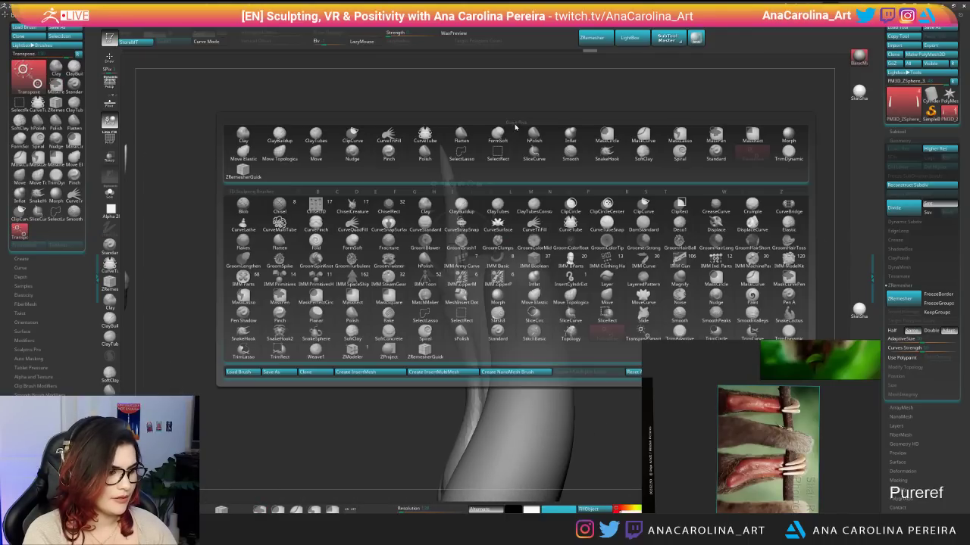
{"action": "key", "text": "ctrl"}
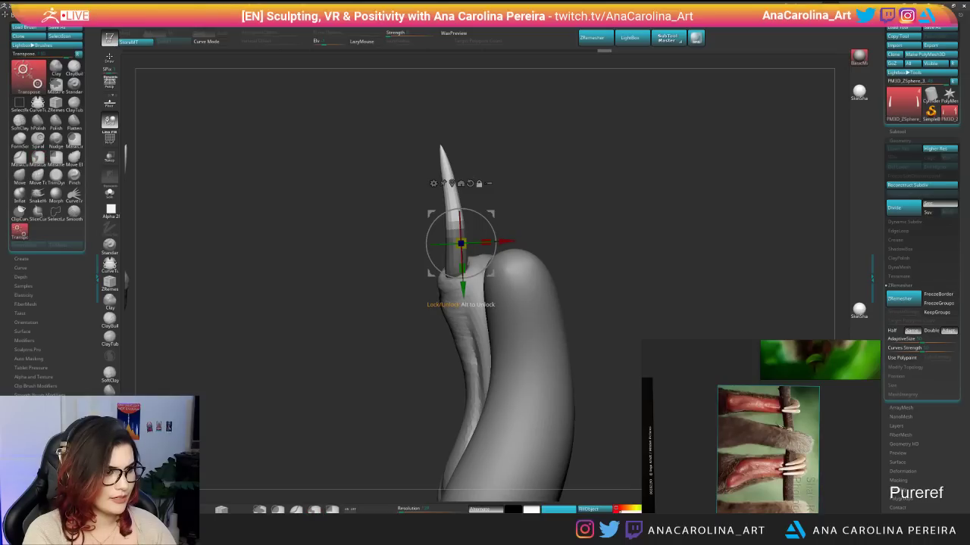
{"action": "mouse_move", "coordinate": [492, 214]}
{"action": "left_mouse_down", "text": "alt"}
{"action": "mouse_move", "coordinate": [484, 200]}
{"action": "mouse_move", "coordinate": [474, 227]}
{"action": "mouse_move", "coordinate": [511, 180]}
{"action": "mouse_move", "coordinate": [474, 177]}
{"action": "mouse_move", "coordinate": [449, 189]}
{"action": "mouse_move", "coordinate": [419, 242]}
{"action": "mouse_move", "coordinate": [424, 258]}
{"action": "mouse_move", "coordinate": [417, 225]}
{"action": "mouse_move", "coordinate": [459, 227]}
{"action": "left_mouse_up", "text": "alt"}
{"action": "key", "text": "ctrl+z"}
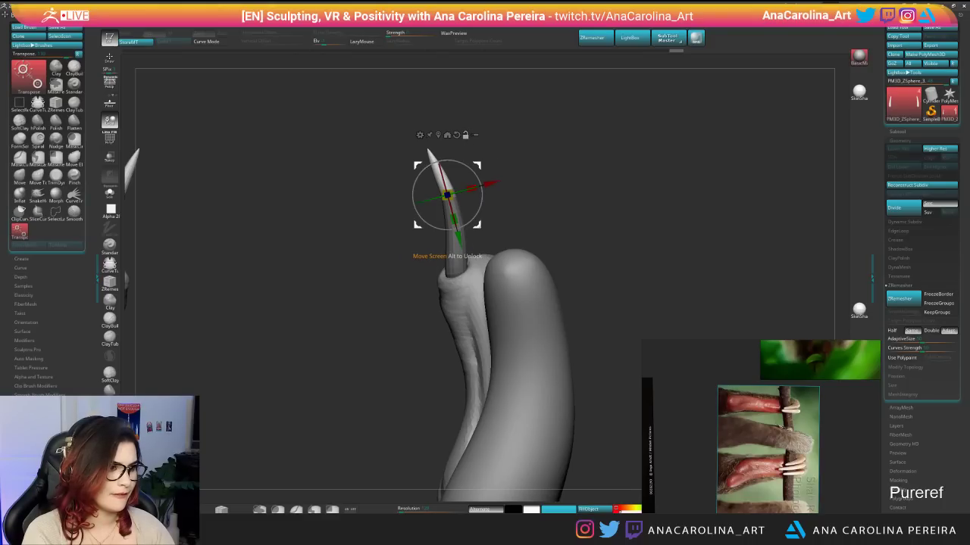
Bend the claw tips further with the Gizmo, clear the mask and return to the Move brush.
{"action": "left_click_drag", "start_coordinate": [477, 165], "coordinate": [469, 144], "text": "alt"}
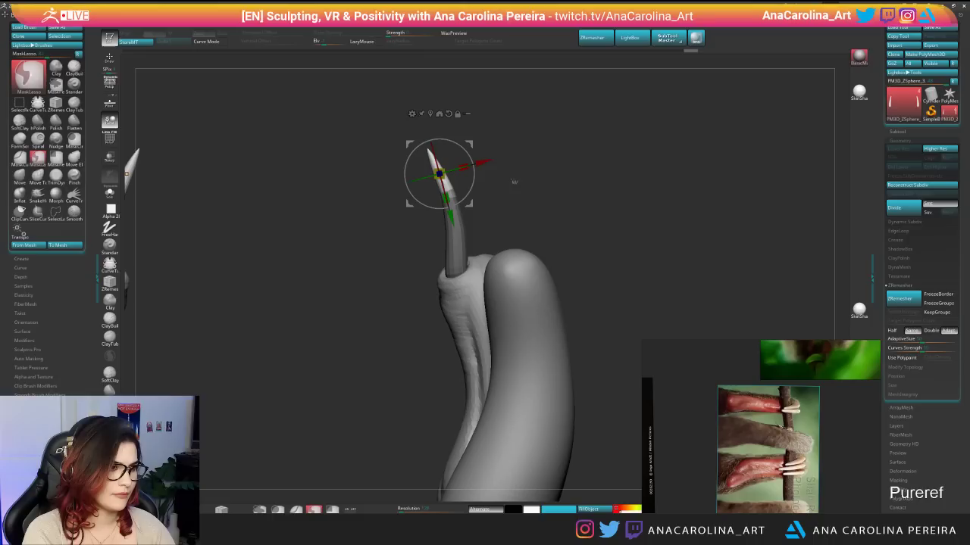
{"action": "left_click_drag", "start_coordinate": [471, 188], "coordinate": [474, 177]}
{"action": "left_click_drag", "start_coordinate": [636, 199], "coordinate": [503, 241]}
{"action": "left_click", "coordinate": [20, 176]}
{"action": "mouse_move", "coordinate": [525, 209]}
{"action": "left_mouse_down", "text": "ctrl"}
{"action": "mouse_move", "coordinate": [465, 210]}
{"action": "mouse_move", "coordinate": [433, 231]}
{"action": "left_mouse_up", "text": "ctrl"}
{"action": "key", "text": "s"}
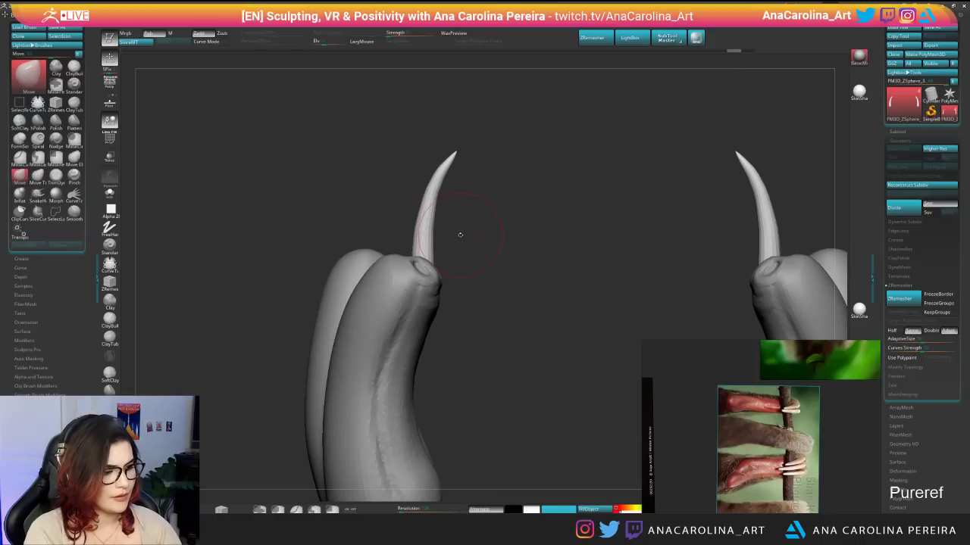
Rotate both claws symmetrically with the Gizmo so their tips hook more, dismissing the undo history note.
{"action": "key", "text": "w"}
{"action": "left_click_drag", "start_coordinate": [440, 173], "coordinate": [437, 182]}
{"action": "key", "text": "ctrl+z"}
{"action": "left_click", "coordinate": [540, 16]}
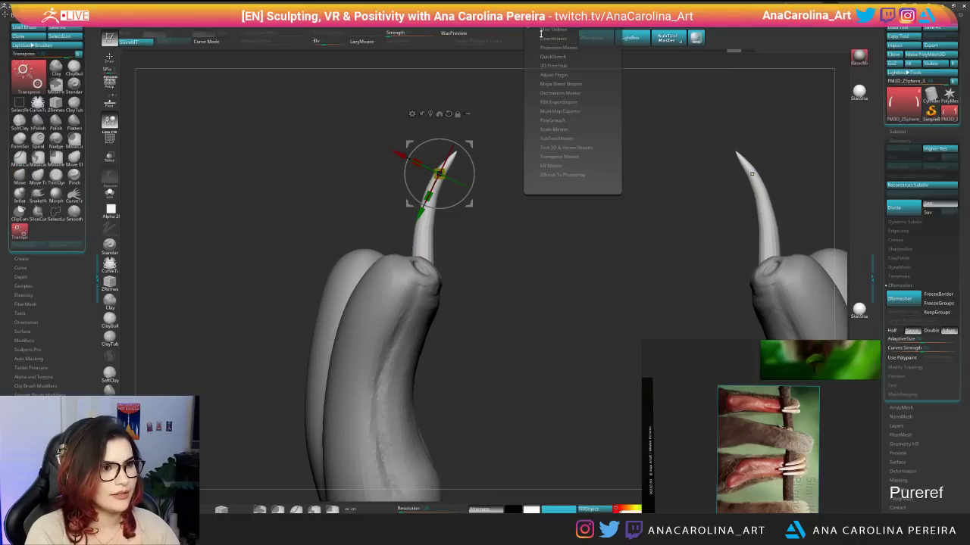
{"action": "mouse_move", "coordinate": [512, 17]}
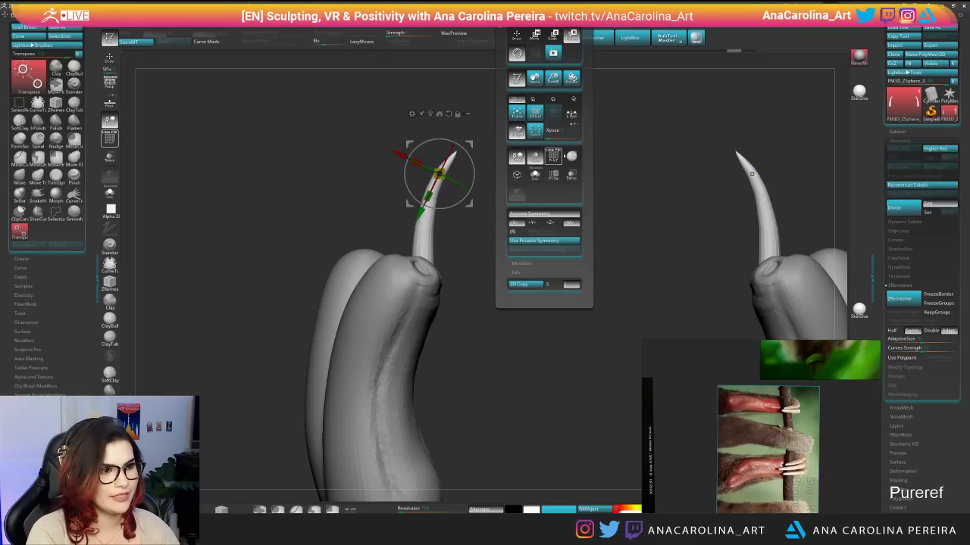
{"action": "left_click_drag", "start_coordinate": [429, 195], "coordinate": [478, 154]}
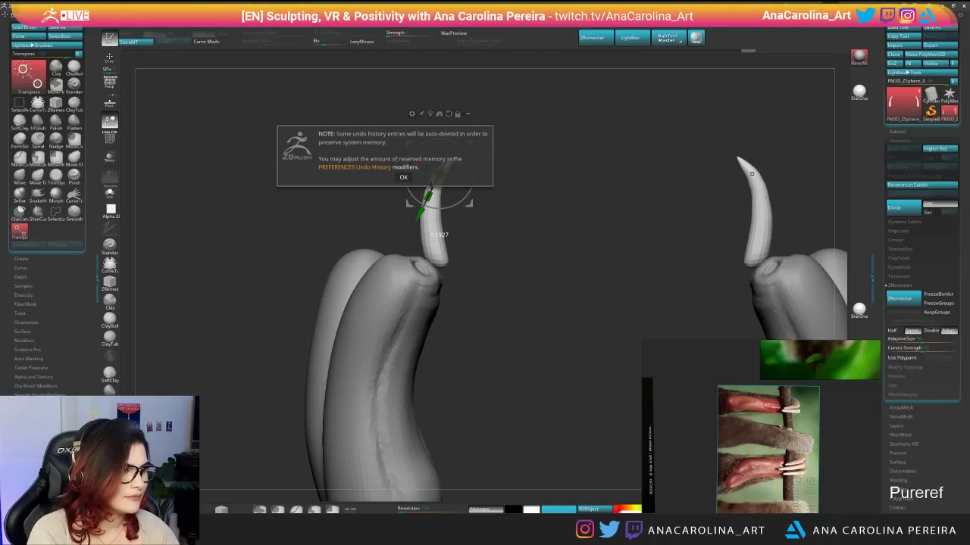
{"action": "left_click", "coordinate": [403, 177]}
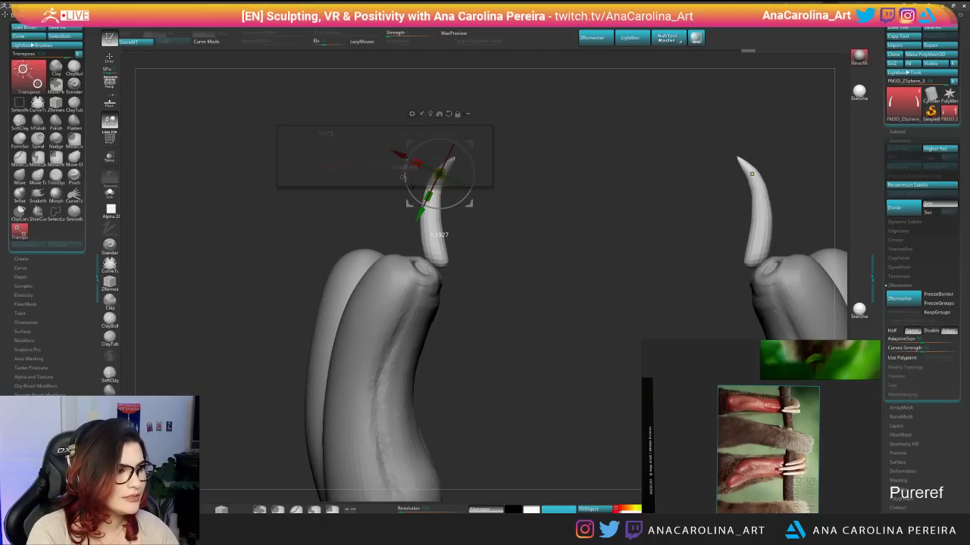
{"action": "left_click_drag", "start_coordinate": [464, 155], "coordinate": [471, 170]}
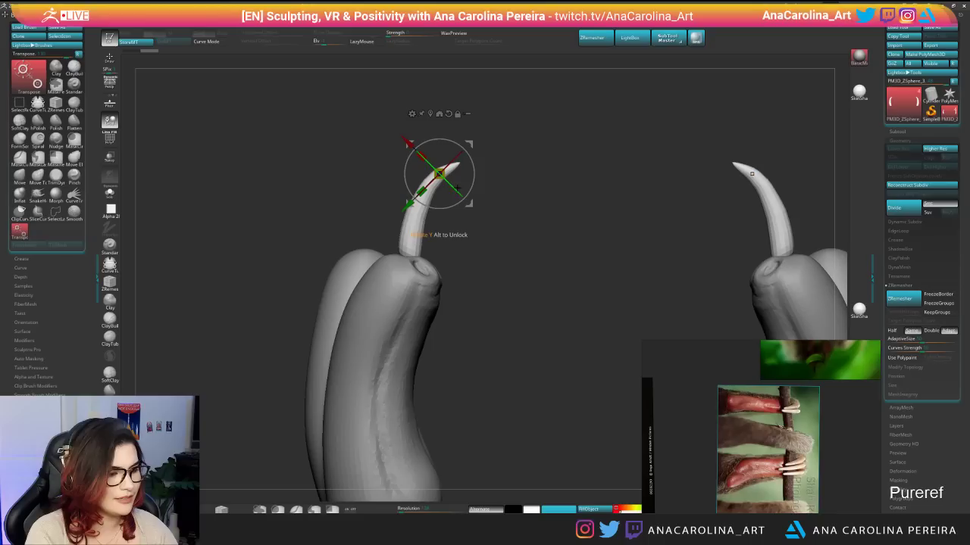
{"action": "left_click_drag", "start_coordinate": [469, 204], "coordinate": [484, 219]}
{"action": "mouse_move", "coordinate": [523, 259]}
{"action": "left_mouse_down"}
{"action": "mouse_move", "coordinate": [493, 261]}
{"action": "mouse_move", "coordinate": [534, 251]}
{"action": "left_mouse_up"}
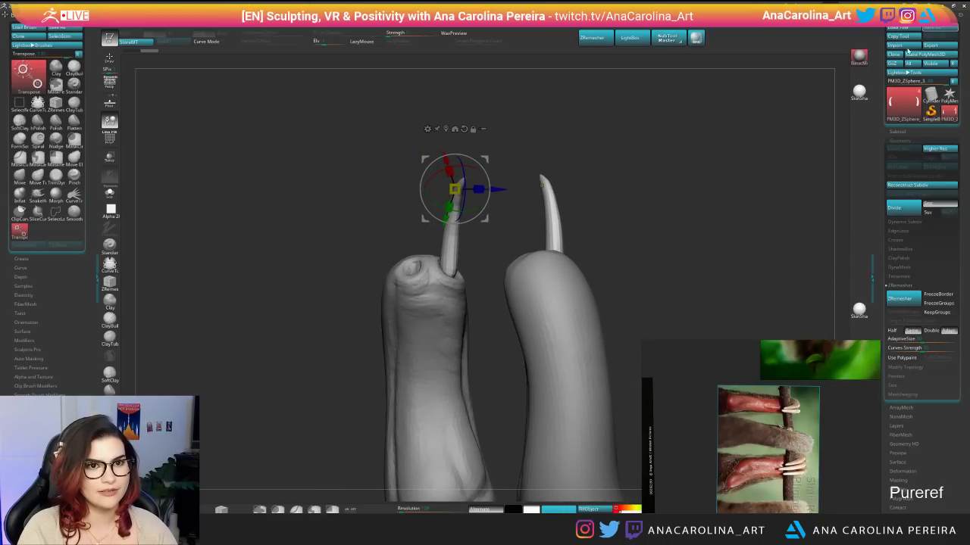
Start saving the tool to disk and browse to the PersonalProjects > Speedsculpts folder on Storage (D:).
{"action": "left_click", "coordinate": [931, 28]}
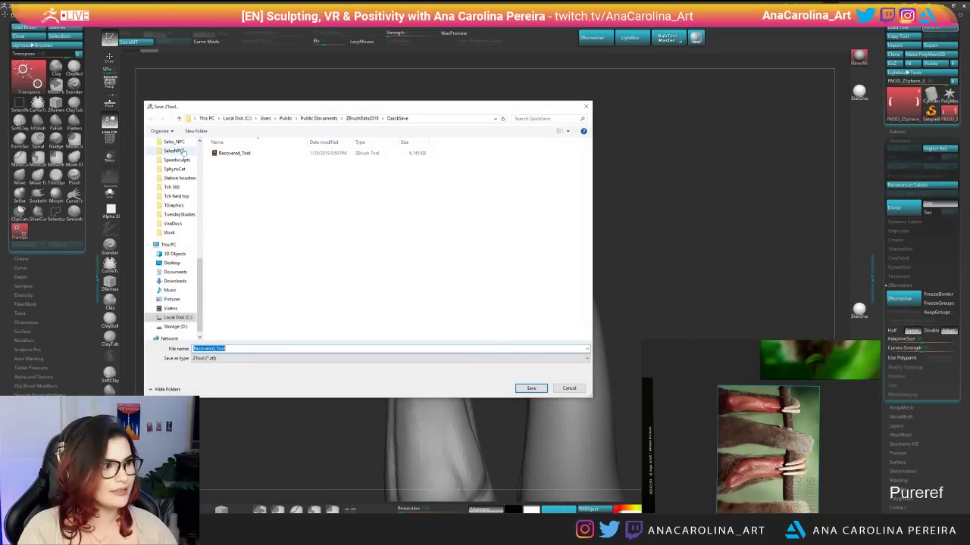
{"action": "left_click", "coordinate": [173, 327]}
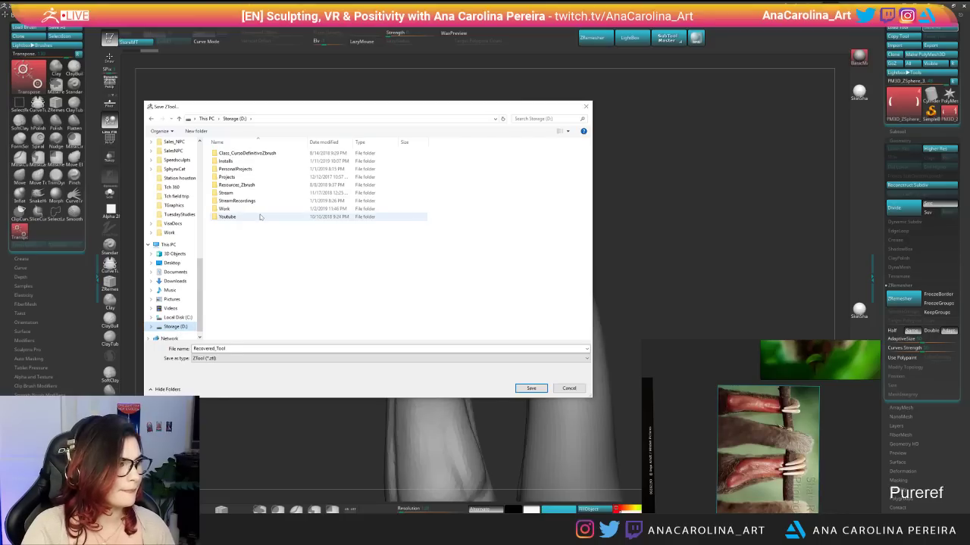
{"action": "double_click", "coordinate": [256, 162]}
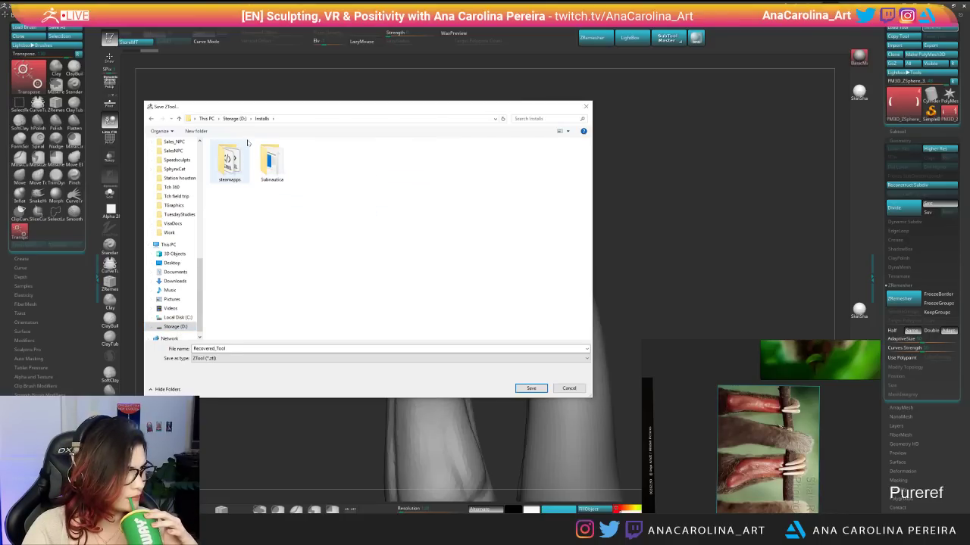
{"action": "left_click", "coordinate": [234, 118]}
{"action": "double_click", "coordinate": [235, 172]}
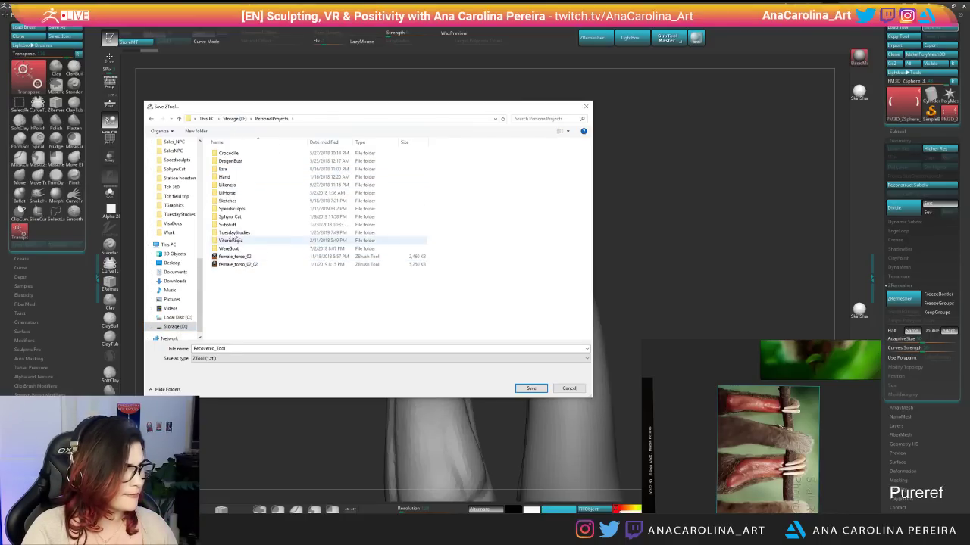
{"action": "double_click", "coordinate": [233, 209]}
Create a new folder named EasterSloth inside Speedsculpts.
{"action": "right_click", "coordinate": [358, 286]}
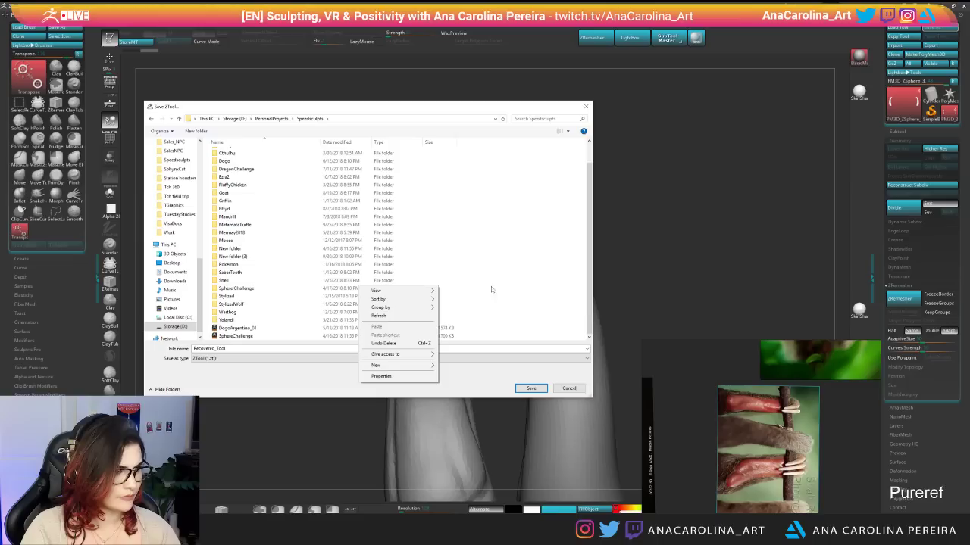
{"action": "right_click", "coordinate": [454, 285]}
{"action": "mouse_move", "coordinate": [502, 361]}
{"action": "left_click", "coordinate": [576, 361]}
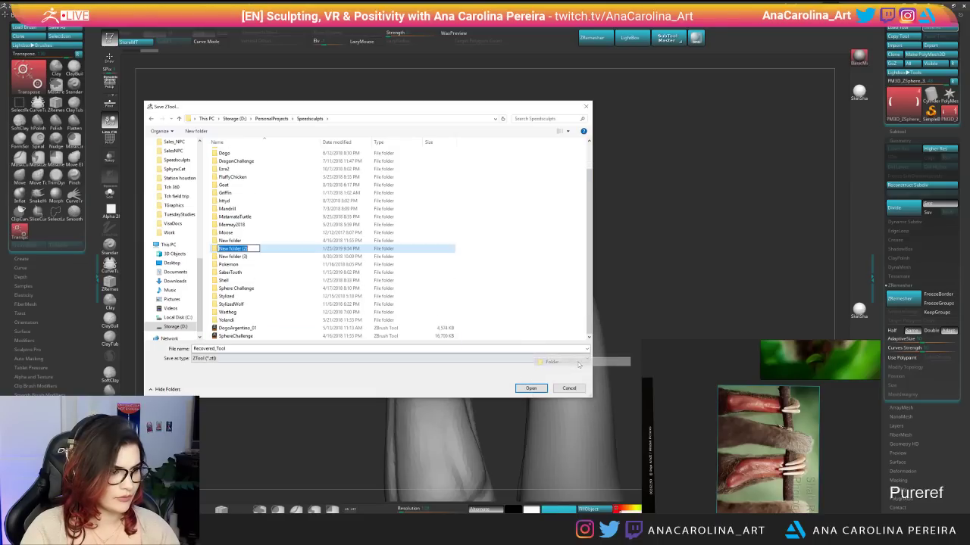
{"action": "type", "text": "terSloth"}
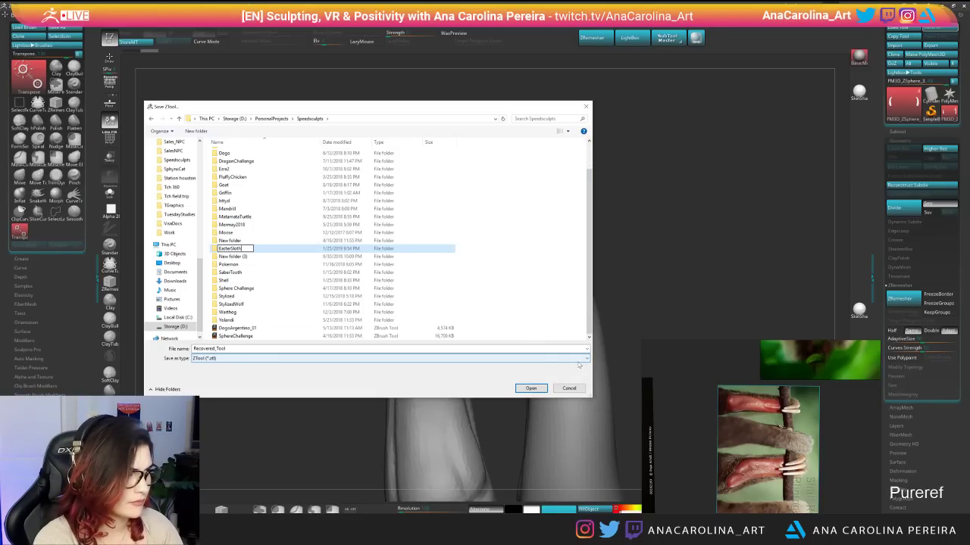
{"action": "key", "text": "Return"}
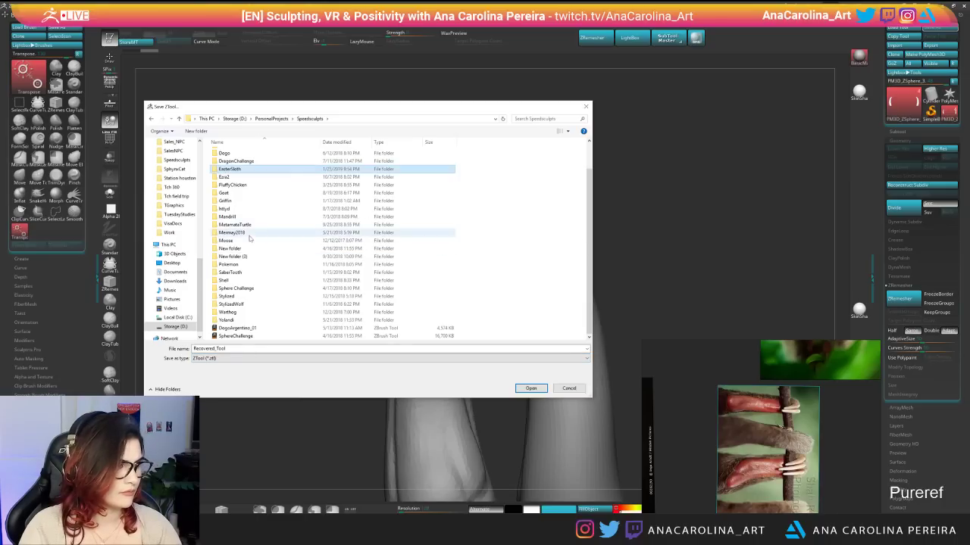
Save the tool in the EasterSloth folder as EasterSloth_01.
{"action": "double_click", "coordinate": [231, 169]}
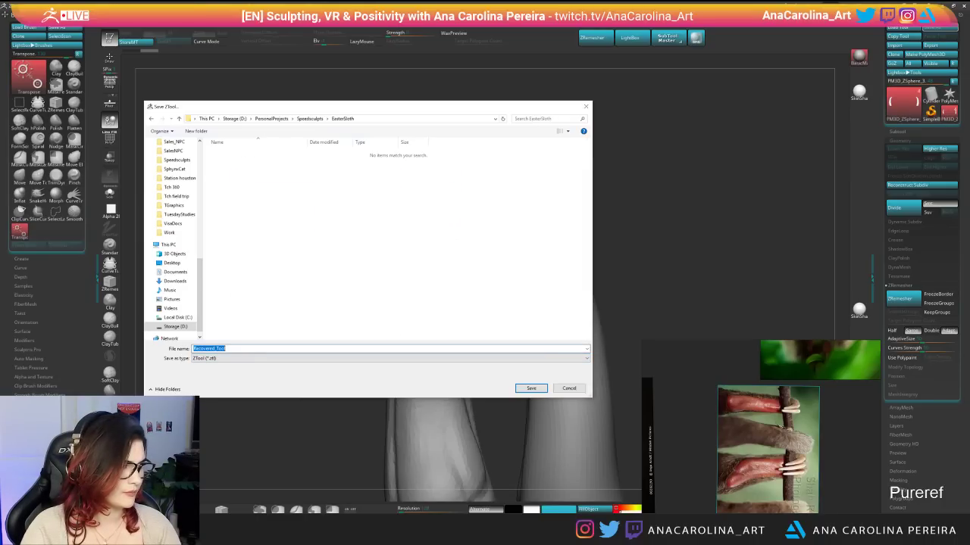
{"action": "type", "text": "EasterSloth_01"}
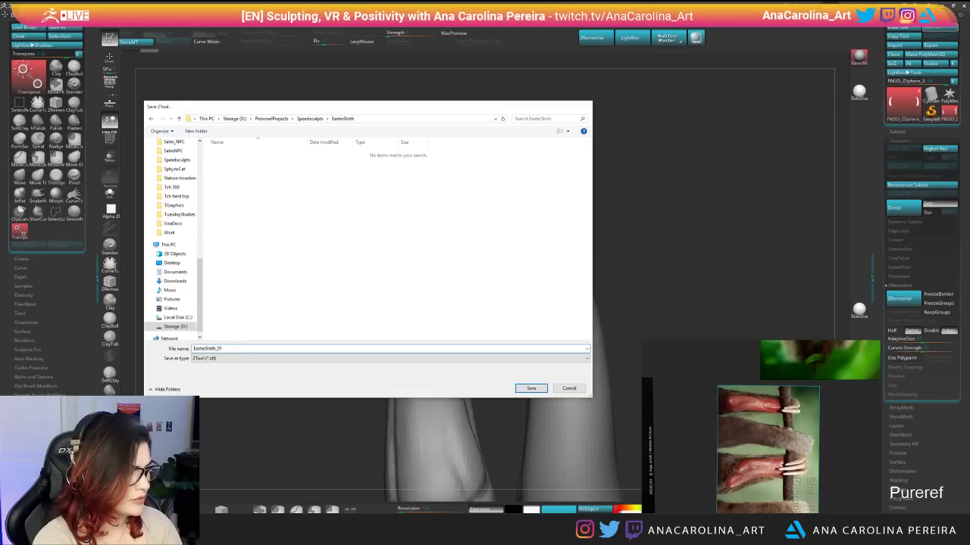
{"action": "key", "text": "Return"}
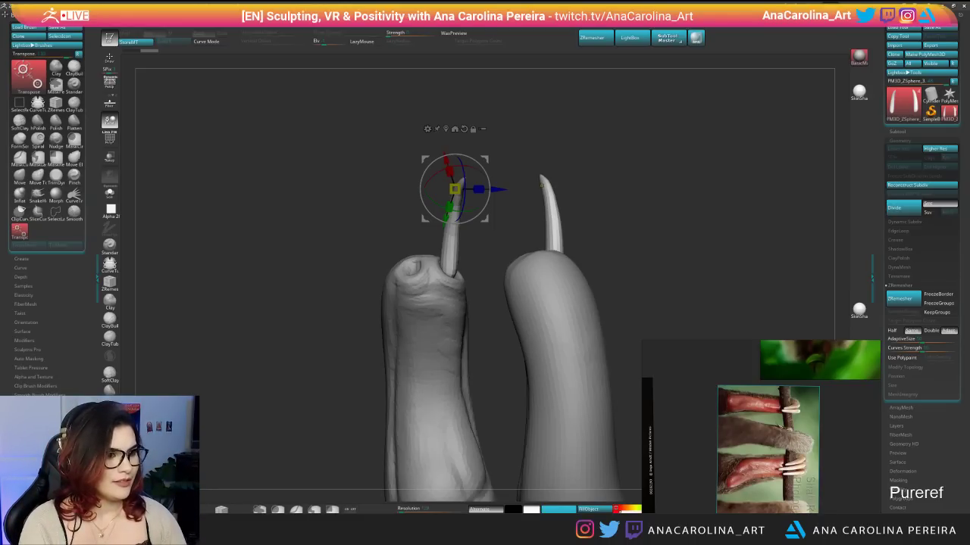
Frame the whole sloth, open the subtool list and make the PM3D_ZSphere_4 body the active subtool.
{"action": "left_click_drag", "start_coordinate": [575, 166], "coordinate": [682, 166]}
{"action": "left_click_drag", "start_coordinate": [636, 197], "coordinate": [585, 168], "text": "alt"}
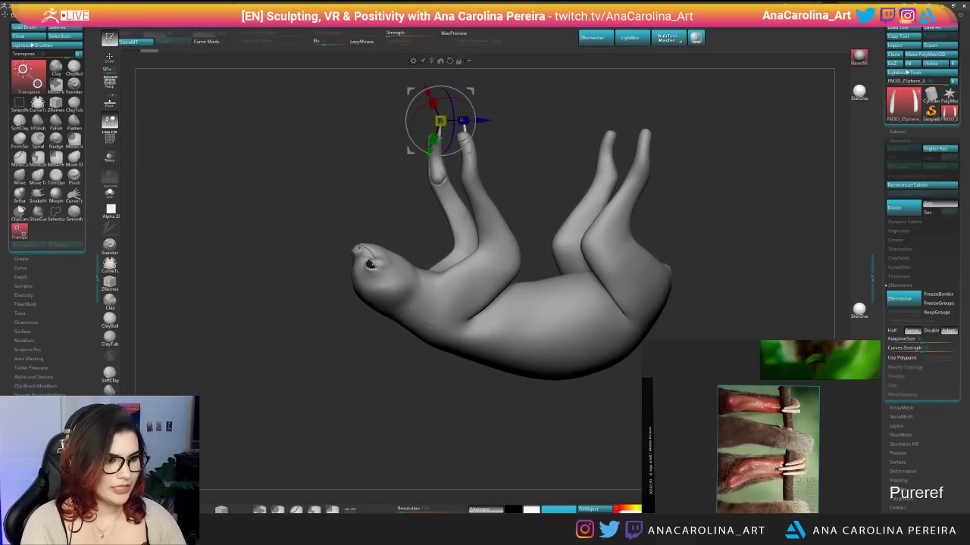
{"action": "left_click", "coordinate": [901, 131]}
{"action": "left_click_drag", "start_coordinate": [796, 301], "coordinate": [728, 299]}
{"action": "left_click", "coordinate": [938, 168]}
{"action": "left_click_drag", "start_coordinate": [888, 161], "coordinate": [888, 121]}
{"action": "left_click", "coordinate": [901, 150]}
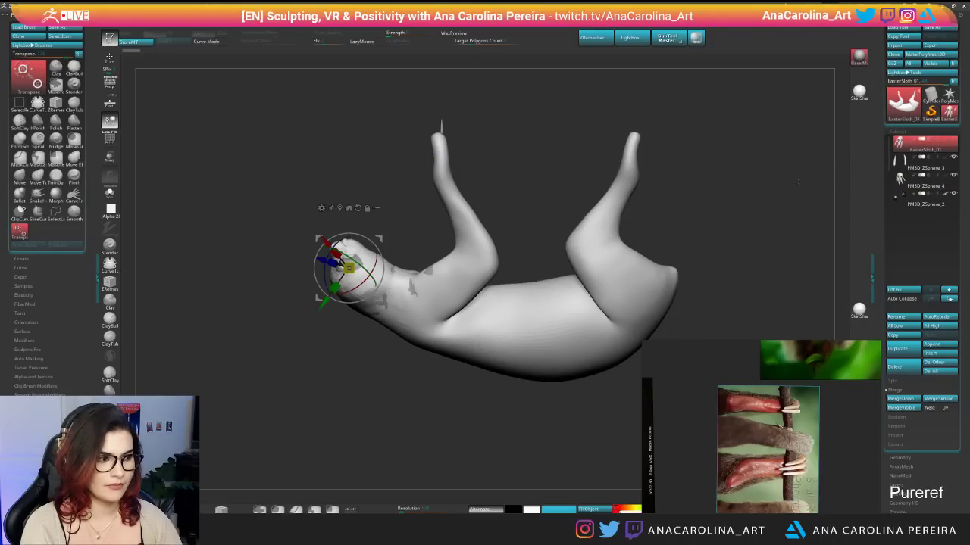
{"action": "mouse_move", "coordinate": [788, 291]}
{"action": "left_mouse_down"}
{"action": "mouse_move", "coordinate": [809, 291]}
{"action": "mouse_move", "coordinate": [797, 292]}
{"action": "left_mouse_up"}
{"action": "left_click", "coordinate": [900, 179]}
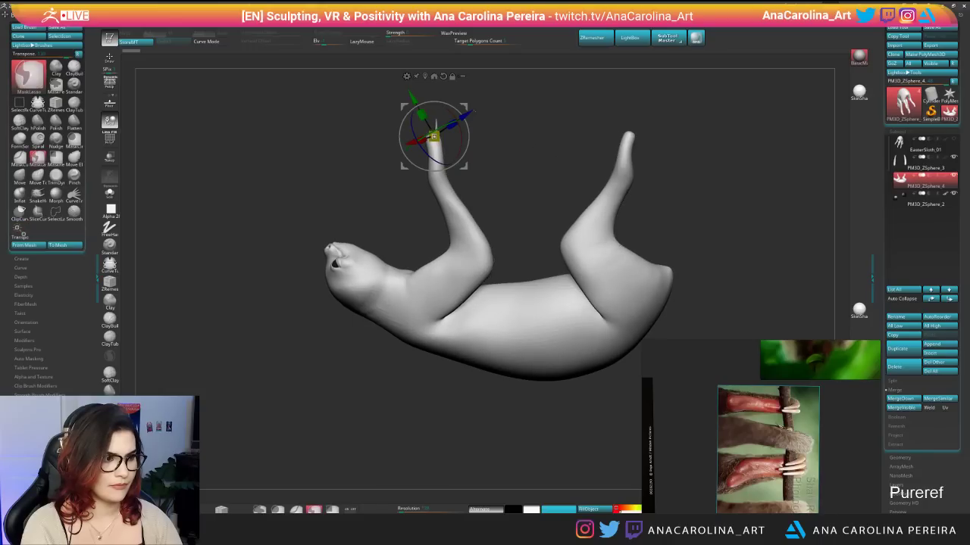
Isolate the ends of the front limbs by hiding the rest of the body, and select the claws subtool.
{"action": "left_click_drag", "start_coordinate": [509, 89], "coordinate": [399, 184], "text": "ctrl+shift"}
{"action": "left_click_drag", "start_coordinate": [339, 265], "coordinate": [427, 270]}
{"action": "left_click", "coordinate": [440, 123], "text": "alt"}
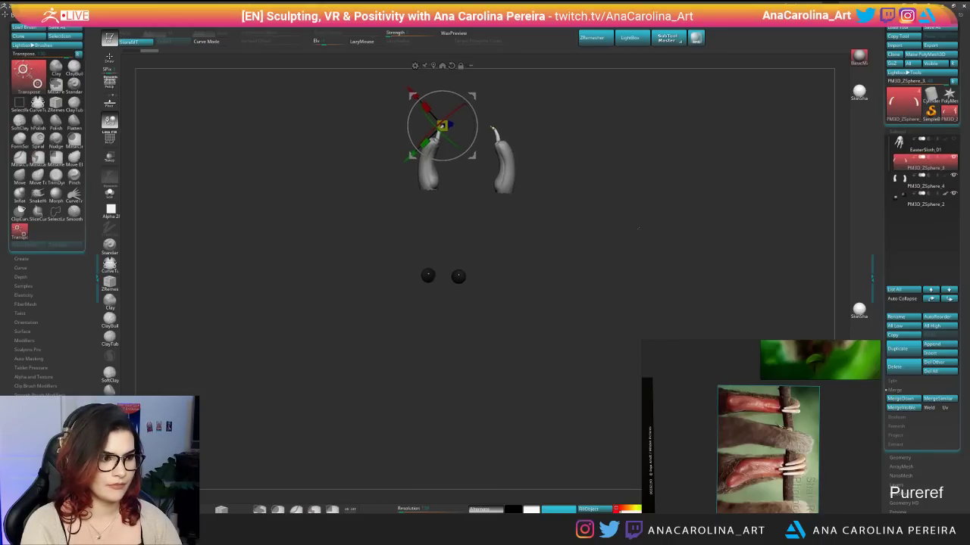
Switch to the SnakeHook brush and smooth the middle of the claws.
{"action": "left_click_drag", "start_coordinate": [333, 257], "coordinate": [394, 347], "text": "alt"}
{"action": "left_click_drag", "start_coordinate": [458, 138], "coordinate": [554, 112]}
{"action": "mouse_move", "coordinate": [519, 179]}
{"action": "left_mouse_down"}
{"action": "mouse_move", "coordinate": [437, 180]}
{"action": "mouse_move", "coordinate": [498, 187]}
{"action": "left_mouse_up"}
{"action": "key", "text": "b"}
{"action": "key", "text": "s"}
{"action": "key", "text": "h"}
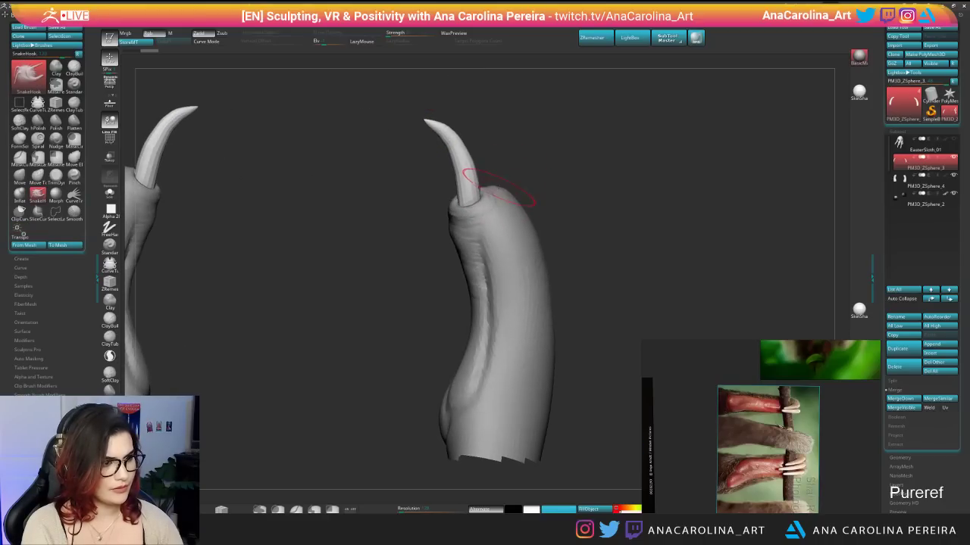
{"action": "mouse_move", "coordinate": [457, 143]}
{"action": "left_mouse_down", "text": "shift"}
{"action": "mouse_move", "coordinate": [472, 175]}
{"action": "mouse_move", "coordinate": [453, 141]}
{"action": "mouse_move", "coordinate": [463, 170]}
{"action": "left_mouse_up", "text": "shift"}
{"action": "mouse_move", "coordinate": [402, 173]}
{"action": "left_mouse_down"}
{"action": "mouse_move", "coordinate": [509, 182]}
{"action": "mouse_move", "coordinate": [470, 154]}
{"action": "mouse_move", "coordinate": [523, 163]}
{"action": "left_mouse_up"}
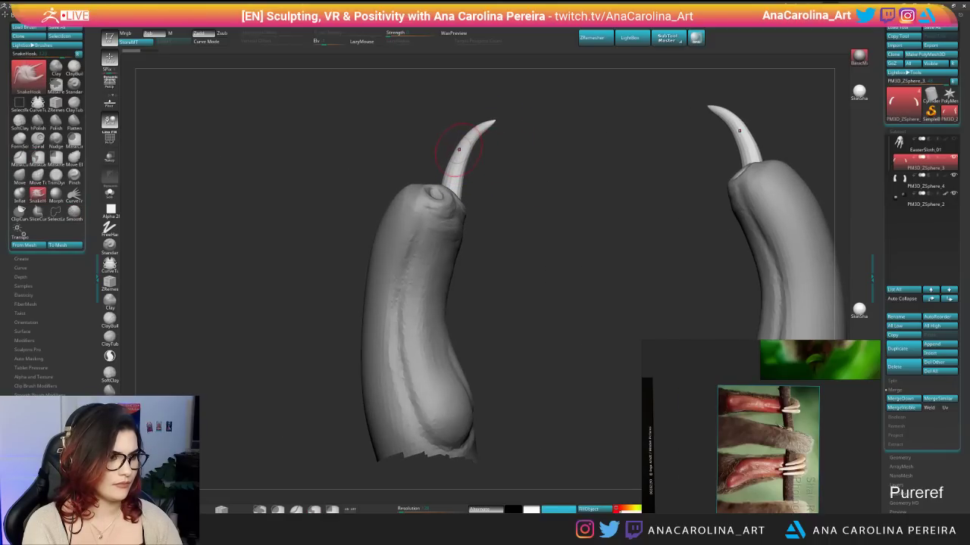
Try to push the outer curve of the claws outward with the SnakeHook brush, and undo the two strokes.
{"action": "left_click_drag", "start_coordinate": [459, 149], "coordinate": [452, 145]}
{"action": "left_click_drag", "start_coordinate": [486, 168], "coordinate": [517, 170]}
{"action": "mouse_move", "coordinate": [459, 152]}
{"action": "left_mouse_down"}
{"action": "mouse_move", "coordinate": [452, 148]}
{"action": "mouse_move", "coordinate": [490, 167]}
{"action": "mouse_move", "coordinate": [470, 162]}
{"action": "mouse_move", "coordinate": [449, 177]}
{"action": "left_mouse_up"}
{"action": "key", "text": "ctrl+z"}
{"action": "key", "text": "ctrl+z"}
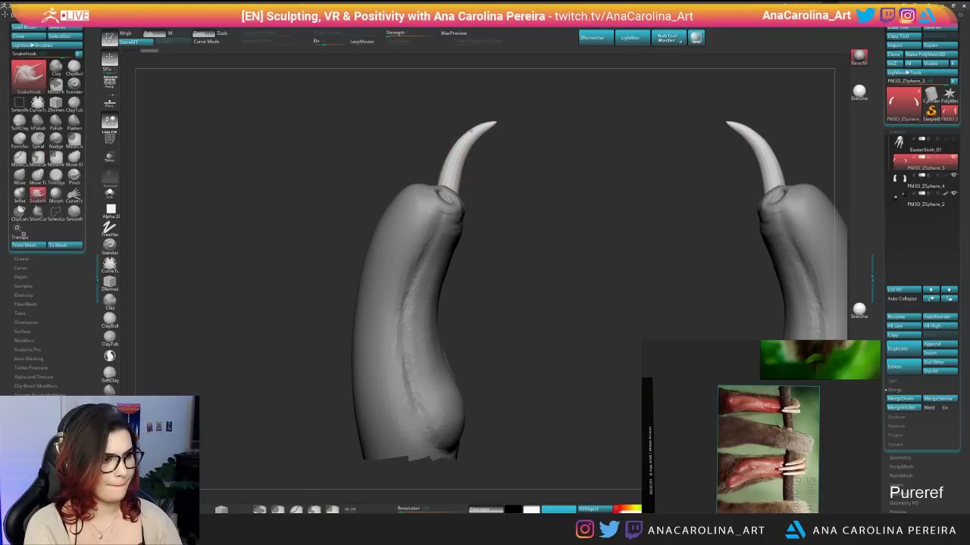
Thicken the bases of the claws with the Inflat brush and touch them up where they meet the fingers.
{"action": "mouse_move", "coordinate": [644, 163]}
{"action": "left_mouse_down"}
{"action": "mouse_move", "coordinate": [458, 171]}
{"action": "mouse_move", "coordinate": [491, 95]}
{"action": "mouse_move", "coordinate": [495, 182]}
{"action": "mouse_move", "coordinate": [563, 162]}
{"action": "mouse_move", "coordinate": [491, 162]}
{"action": "left_mouse_up"}
{"action": "mouse_move", "coordinate": [447, 189]}
{"action": "left_mouse_down"}
{"action": "mouse_move", "coordinate": [556, 186]}
{"action": "mouse_move", "coordinate": [509, 190]}
{"action": "mouse_move", "coordinate": [542, 193]}
{"action": "left_mouse_up"}
{"action": "right_click_drag", "start_coordinate": [543, 194], "coordinate": [558, 260], "text": "ctrl"}
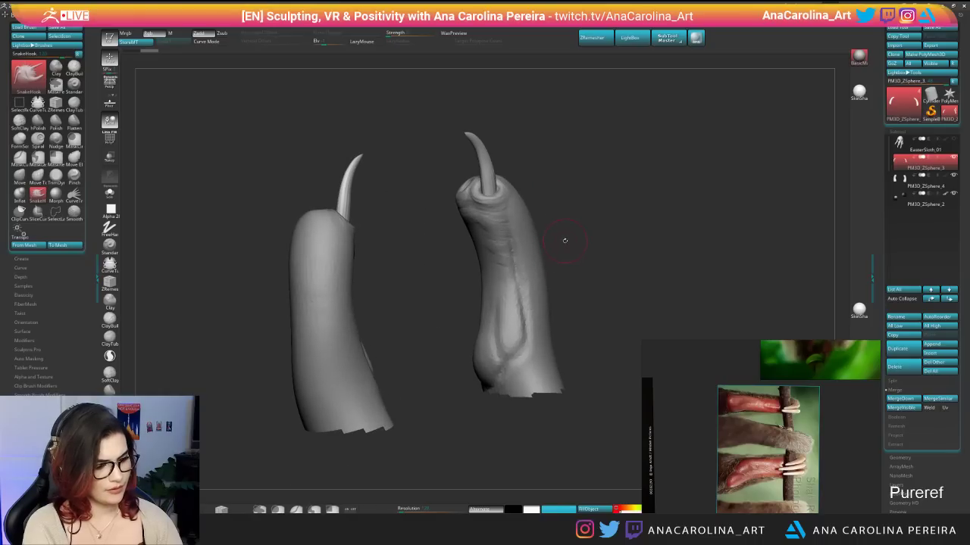
{"action": "key", "text": "b"}
{"action": "key", "text": "i"}
{"action": "key", "text": "n"}
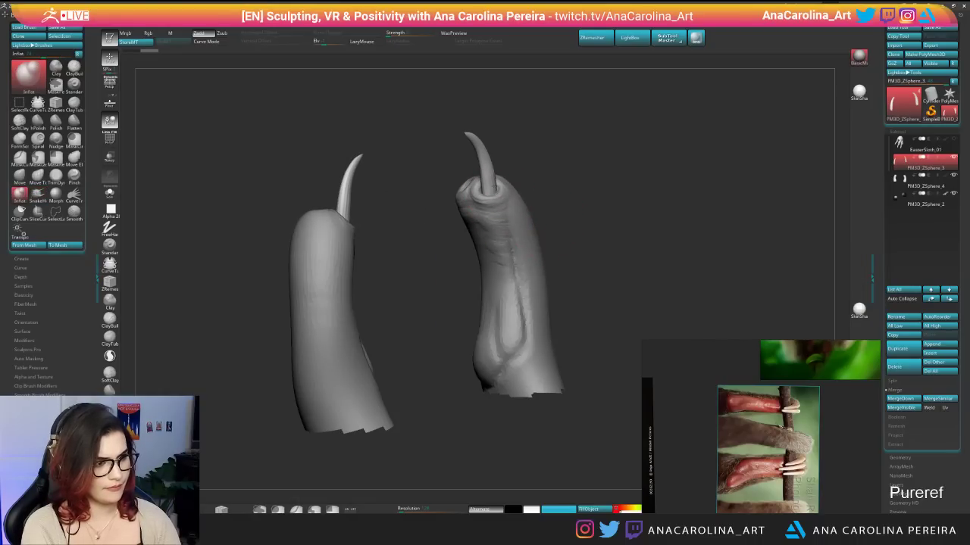
{"action": "left_click_drag", "start_coordinate": [492, 179], "coordinate": [494, 189]}
{"action": "left_click_drag", "start_coordinate": [591, 186], "coordinate": [492, 179]}
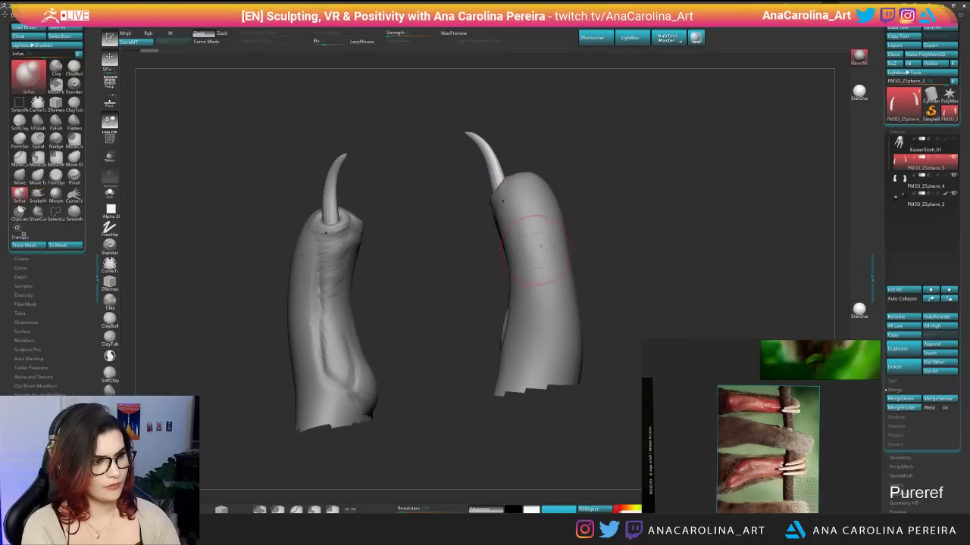
{"action": "right_click_drag", "start_coordinate": [540, 245], "coordinate": [650, 194]}
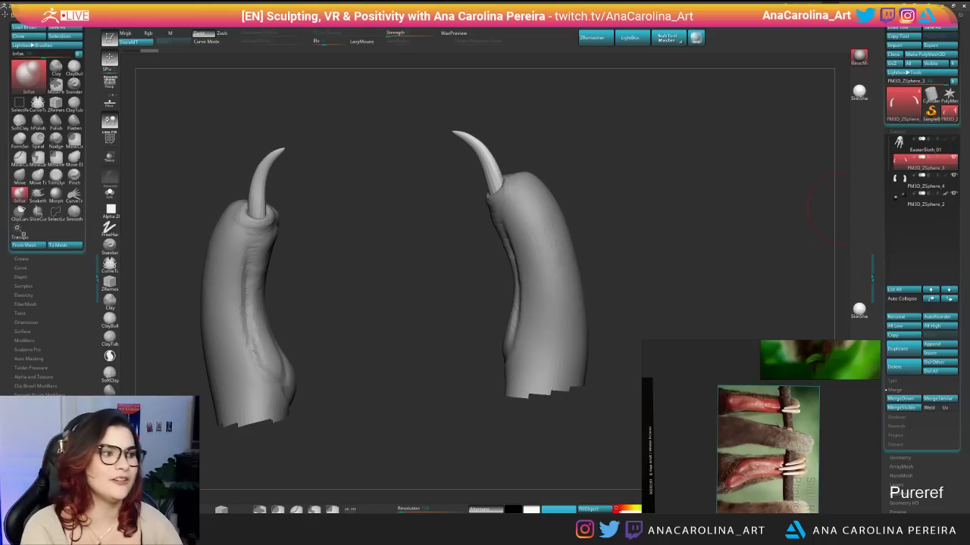
{"action": "mouse_move", "coordinate": [340, 292]}
{"action": "left_mouse_down", "text": "shift"}
{"action": "mouse_move", "coordinate": [453, 288]}
{"action": "mouse_move", "coordinate": [406, 290]}
{"action": "mouse_move", "coordinate": [428, 309]}
{"action": "left_mouse_up", "text": "shift"}
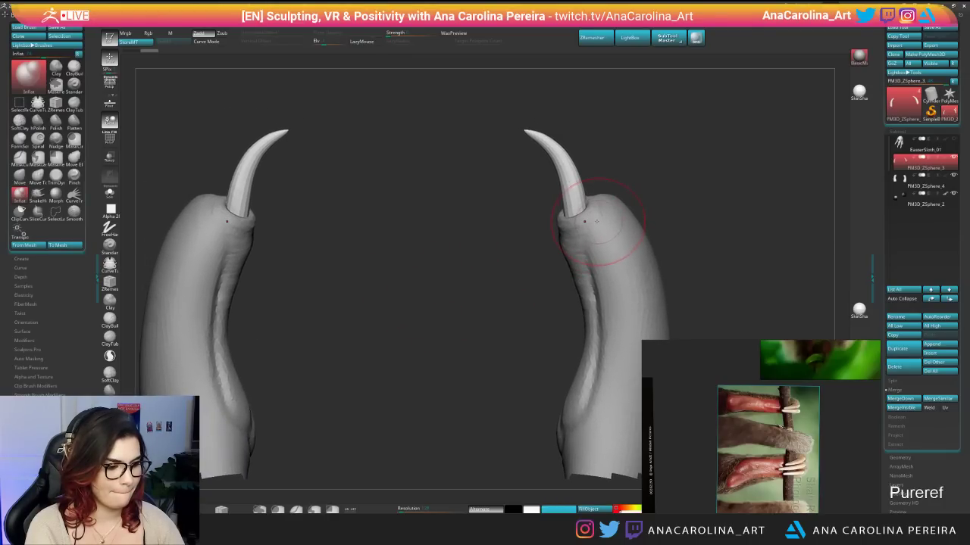
{"action": "key", "text": "b"}
{"action": "key", "text": "h"}
{"action": "left_click_drag", "start_coordinate": [581, 198], "coordinate": [588, 200]}
Scale both claws up to about 1.24 times from their bases with the Gizmo, undoing the first scaling attempt.
{"action": "left_click_drag", "start_coordinate": [462, 172], "coordinate": [674, 166]}
{"action": "left_click_drag", "start_coordinate": [674, 166], "coordinate": [626, 182], "text": "shift"}
{"action": "key", "text": "w"}
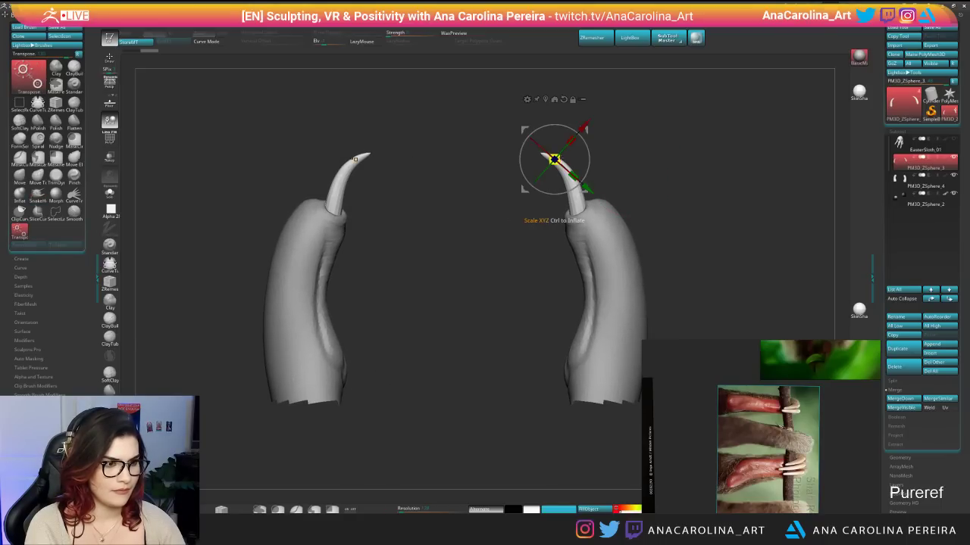
{"action": "left_click_drag", "start_coordinate": [554, 160], "coordinate": [568, 158]}
{"action": "key", "text": "ctrl+z"}
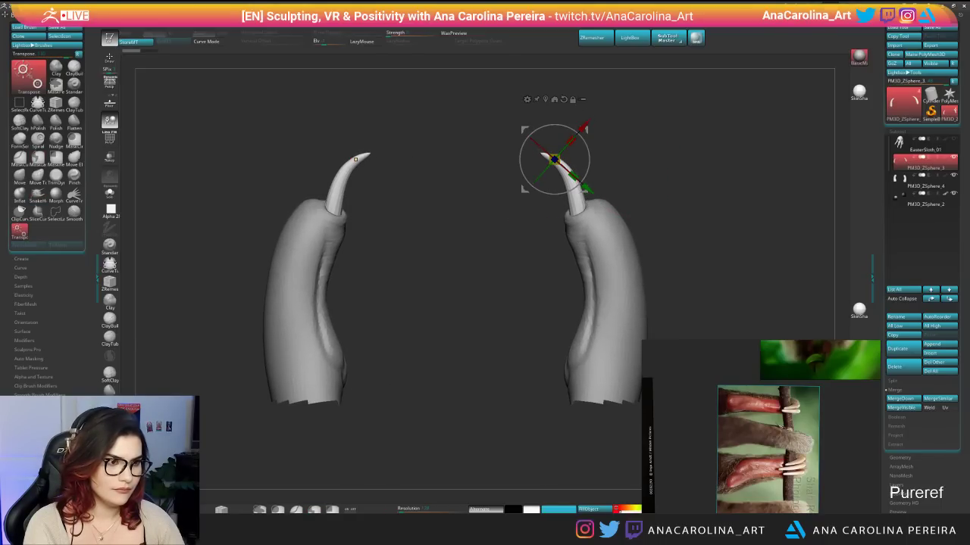
{"action": "mouse_move", "coordinate": [555, 159]}
{"action": "left_mouse_down"}
{"action": "mouse_move", "coordinate": [578, 210]}
{"action": "mouse_move", "coordinate": [595, 191]}
{"action": "left_mouse_up"}
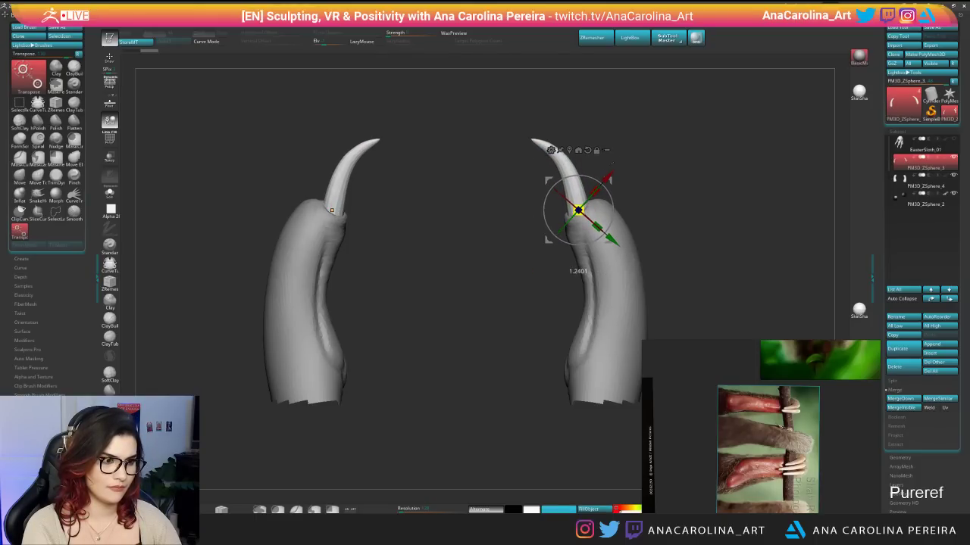